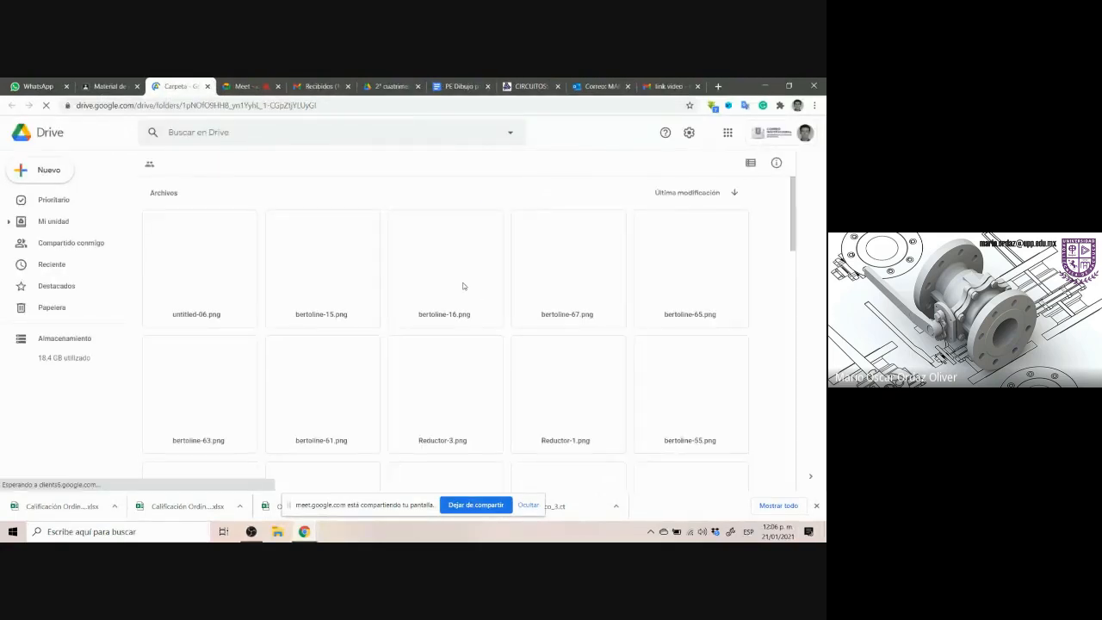
Browse the Partes Mecanicas (Bertoline) folder images and open Control-arm.jpg in the preview
scroll(469, 290, "down", 5)
scroll(465, 286, "down", 3)
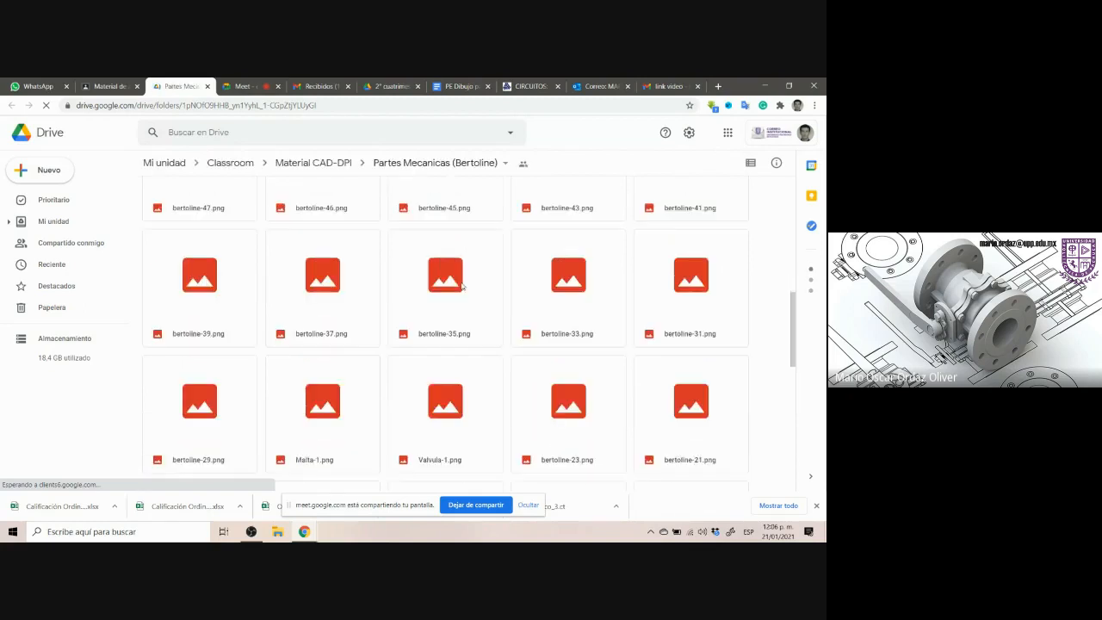
scroll(462, 284, "down", 1)
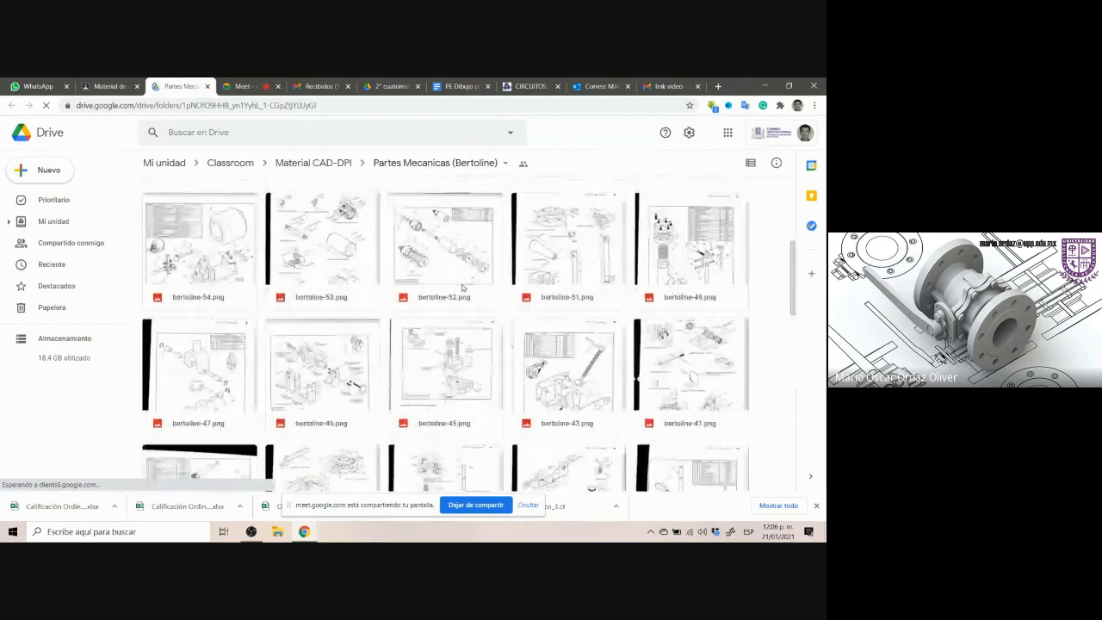
scroll(462, 289, "down", 5)
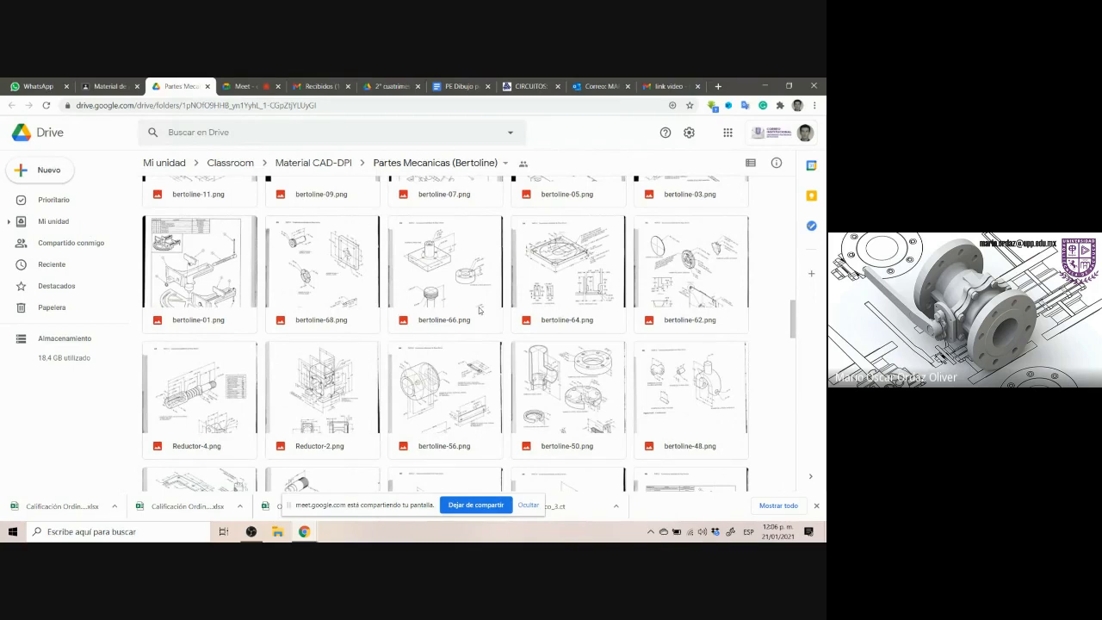
scroll(638, 301, "down", 1)
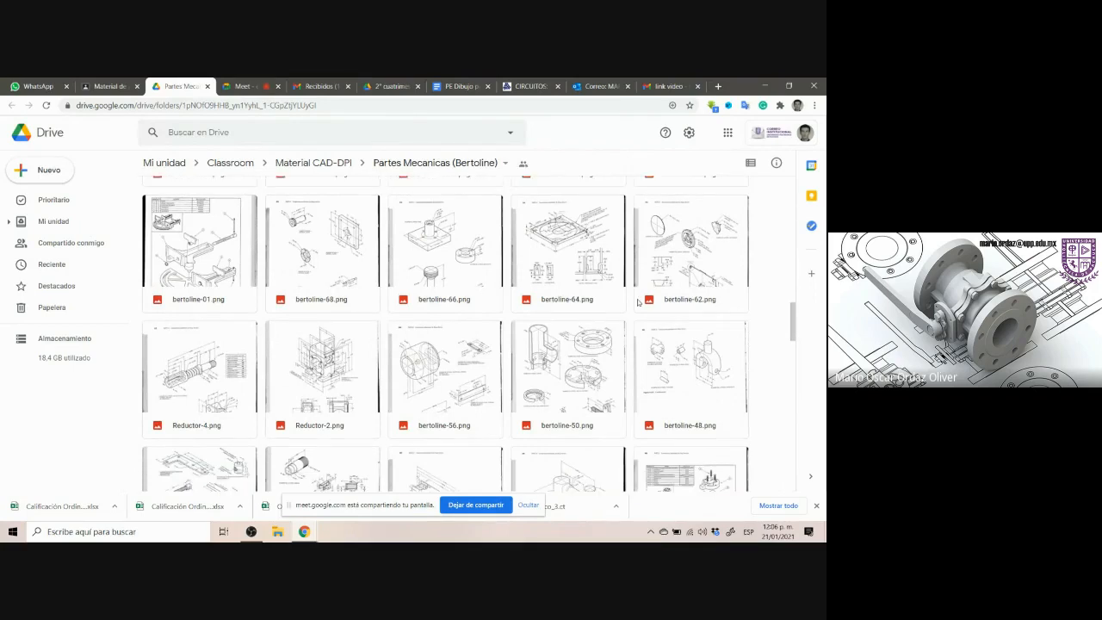
scroll(638, 301, "down", 15)
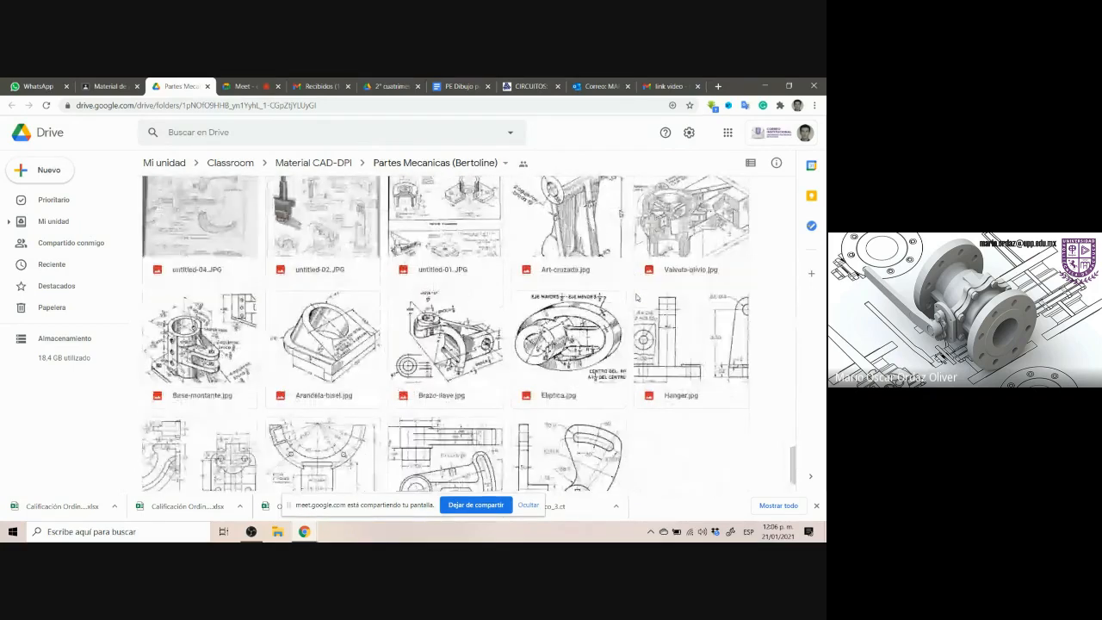
scroll(637, 364, "down", 2)
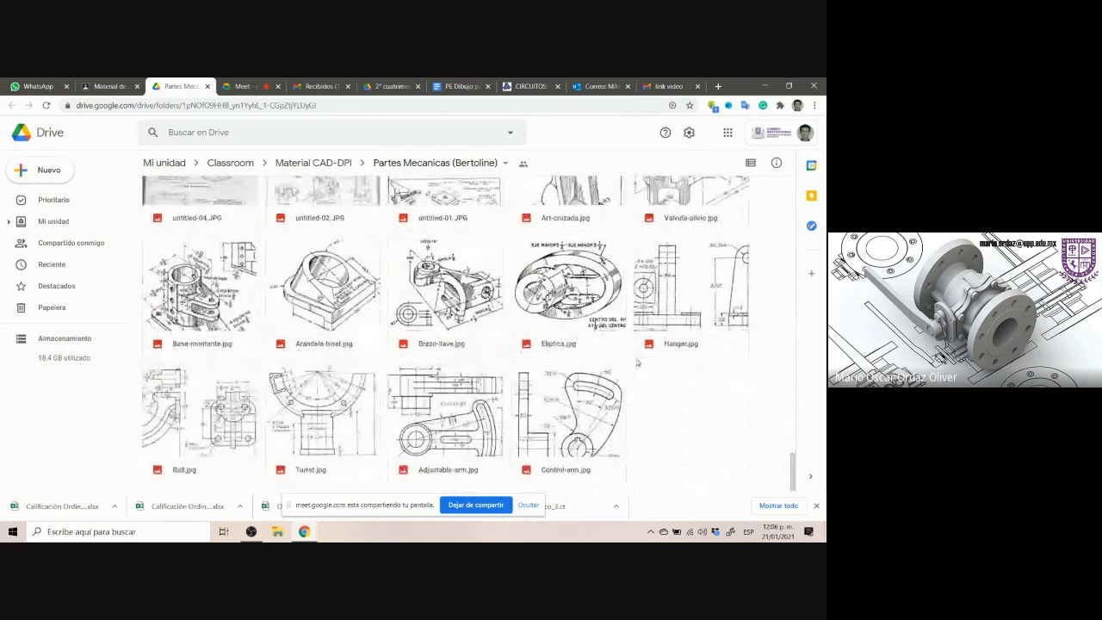
scroll(687, 397, "up", 1)
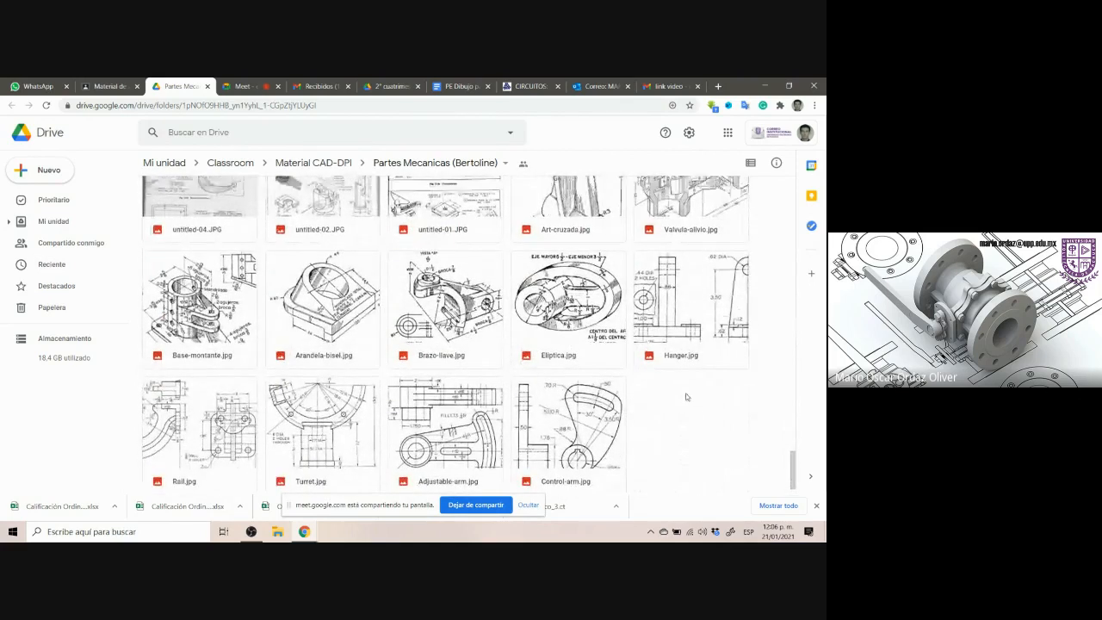
scroll(681, 389, "down", 1)
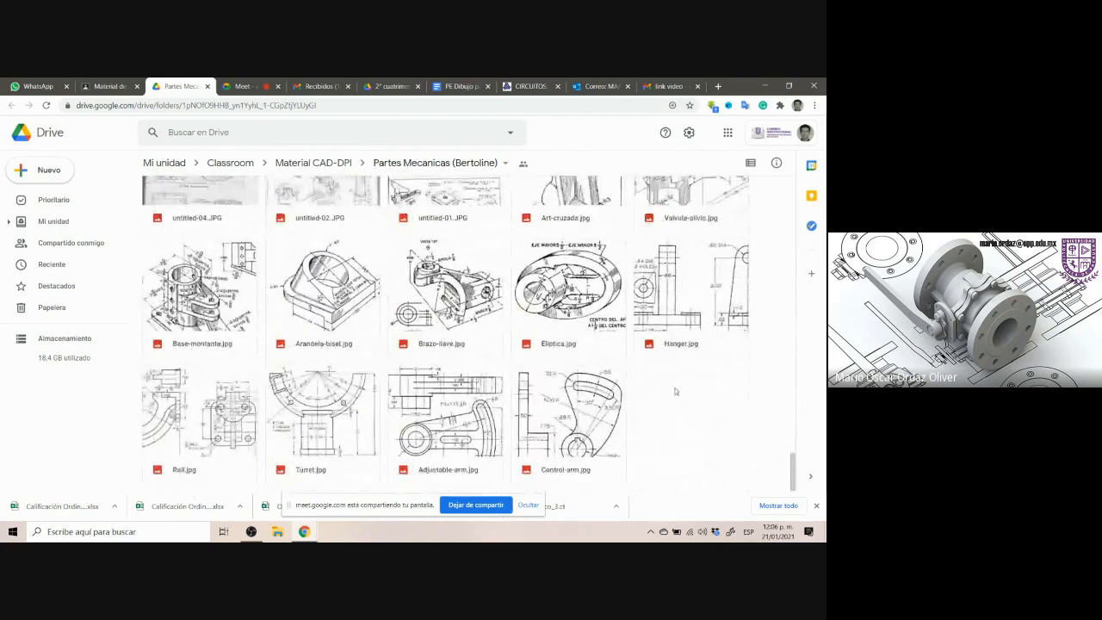
left_click(569, 409)
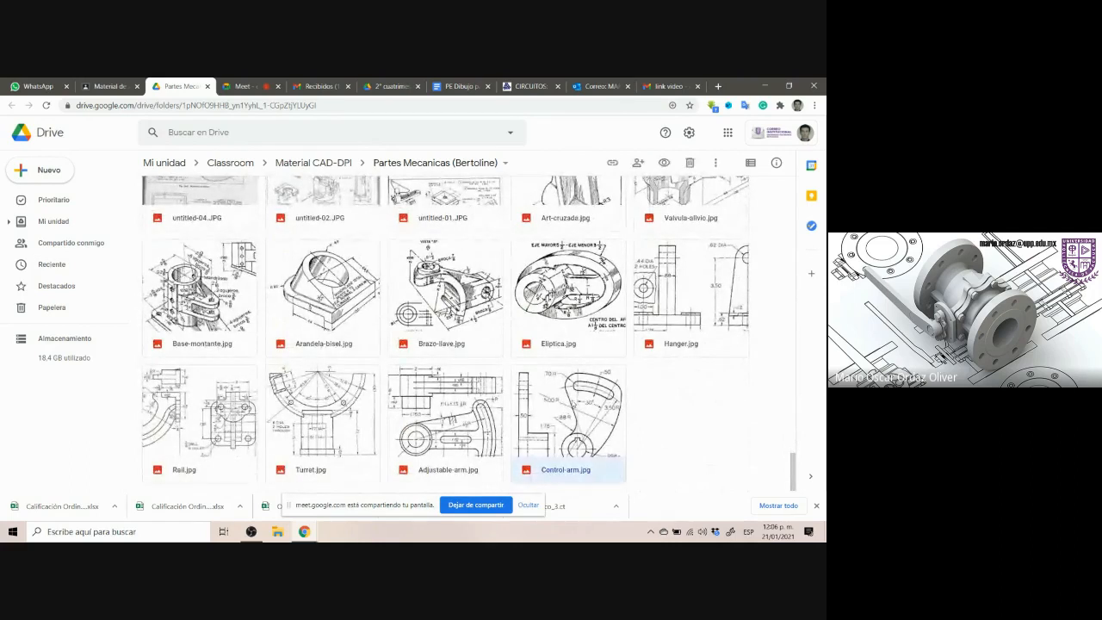
double_click(590, 413)
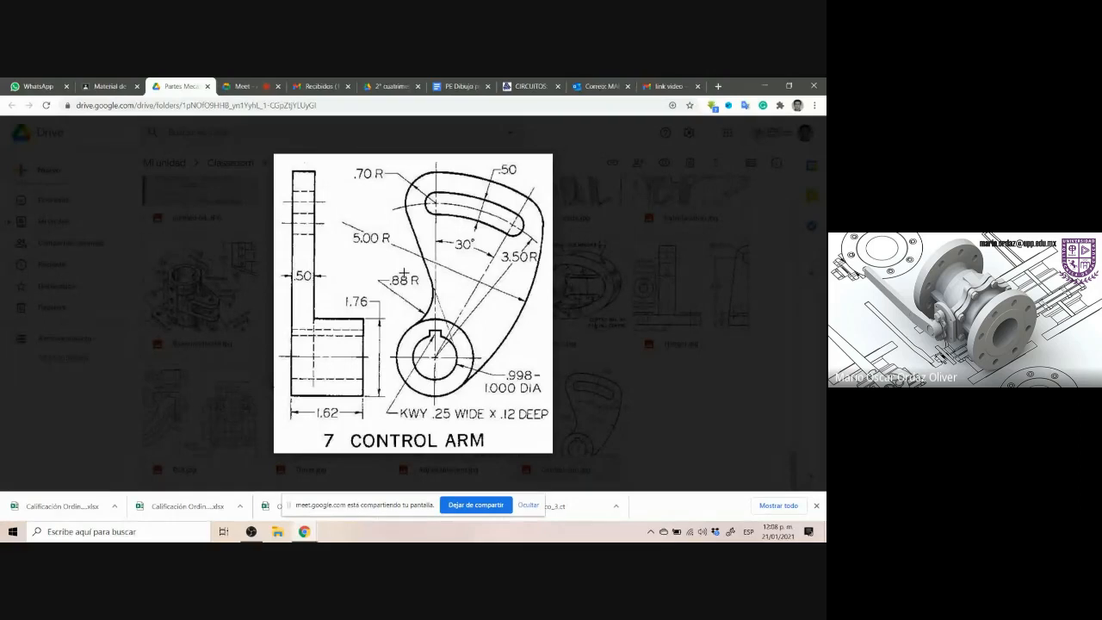
Launch SOLIDWORKS 2020 from the Windows search
left_click(149, 531)
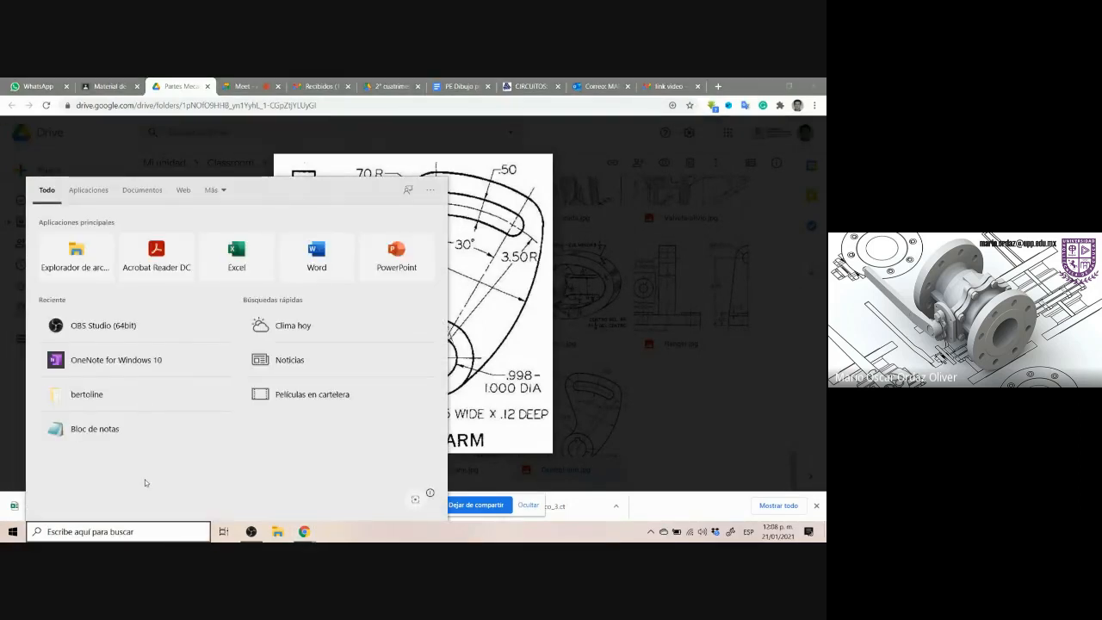
type("solidw")
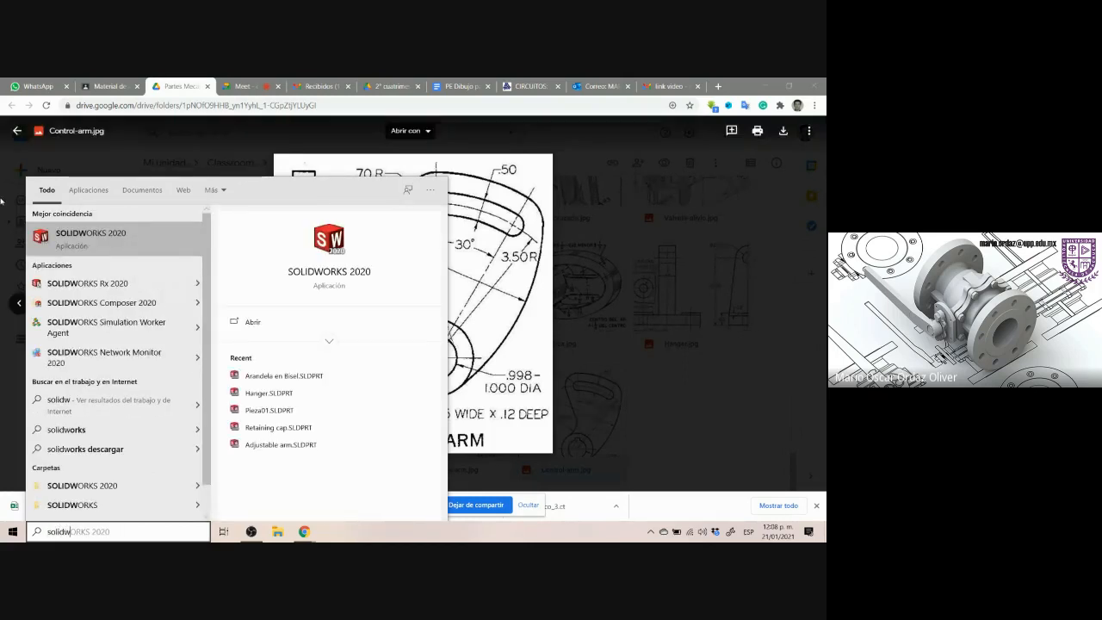
key("Return")
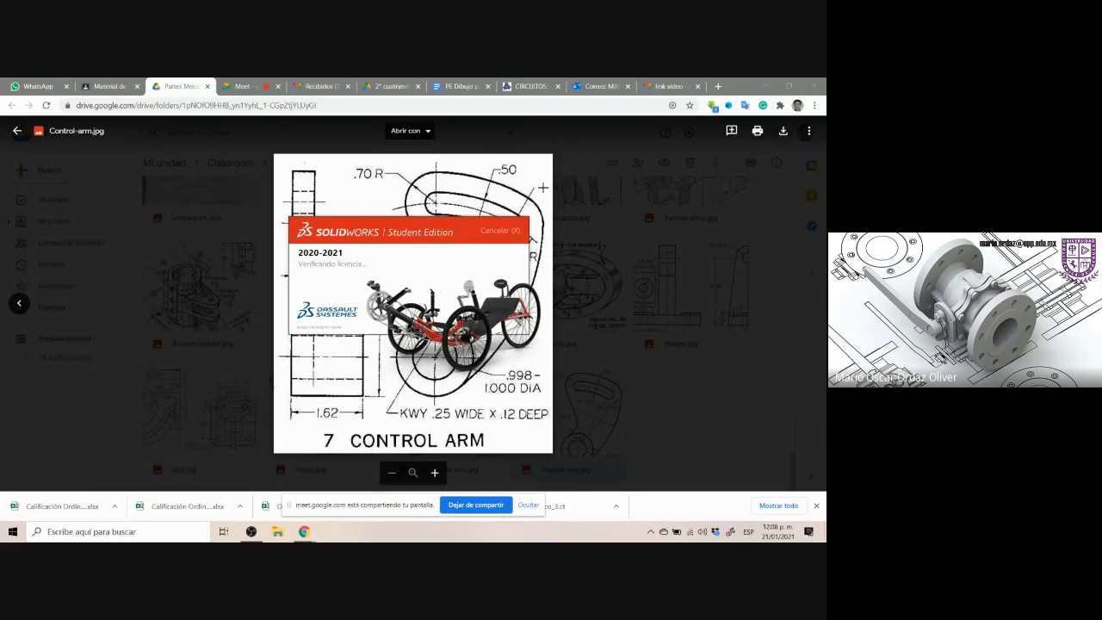
left_click(486, 186)
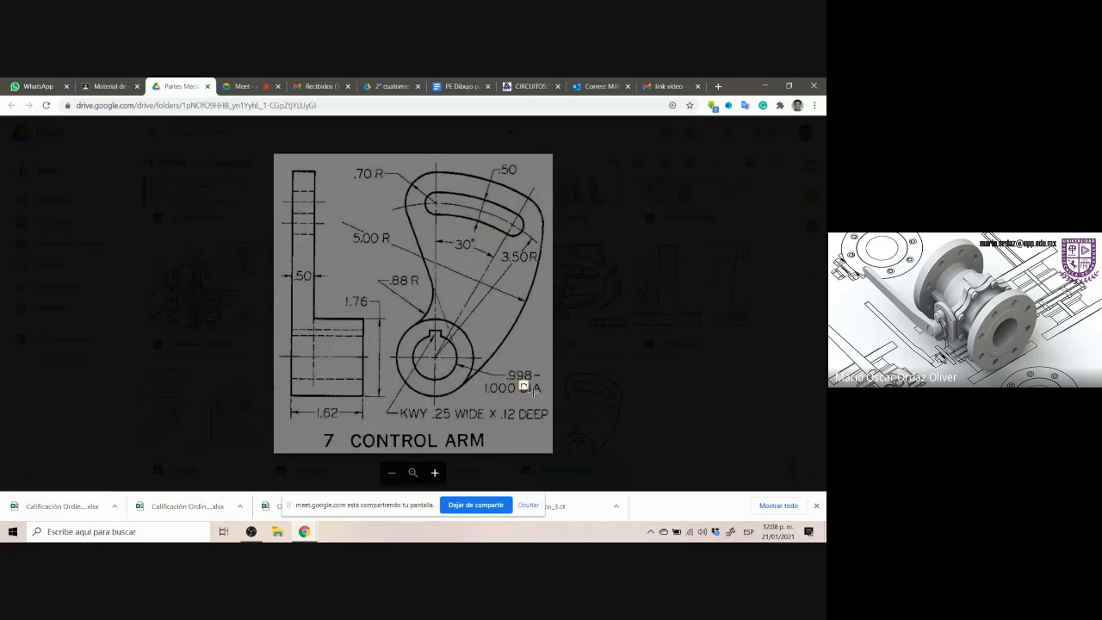
Mark the keyway and diameter callouts on the Control Arm drawing to examine them
left_click_drag(534, 392, 545, 399)
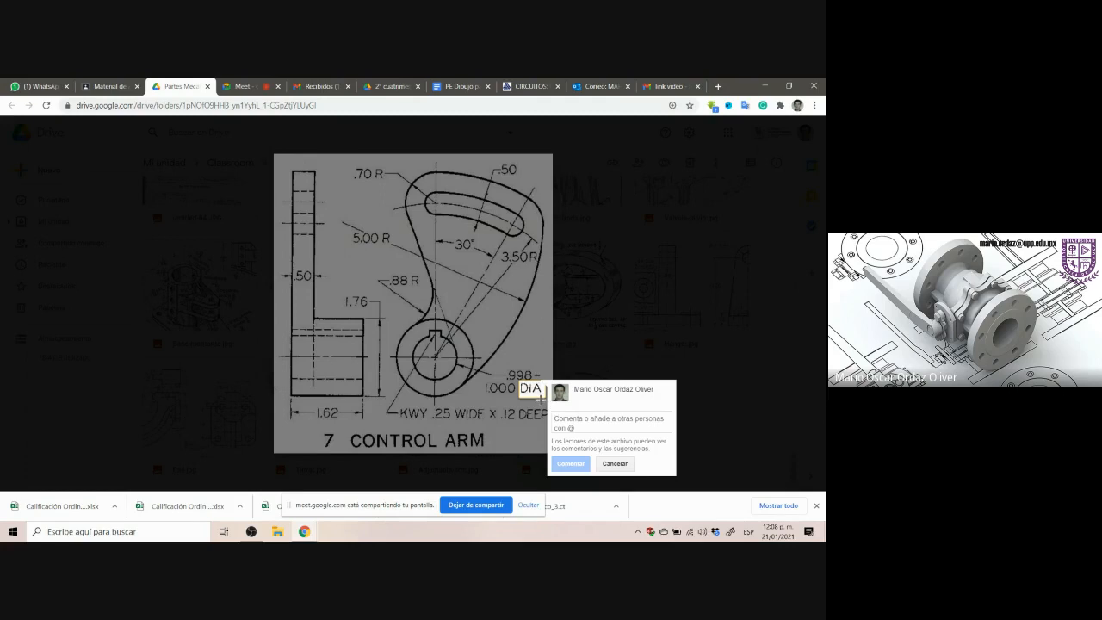
left_click(528, 332)
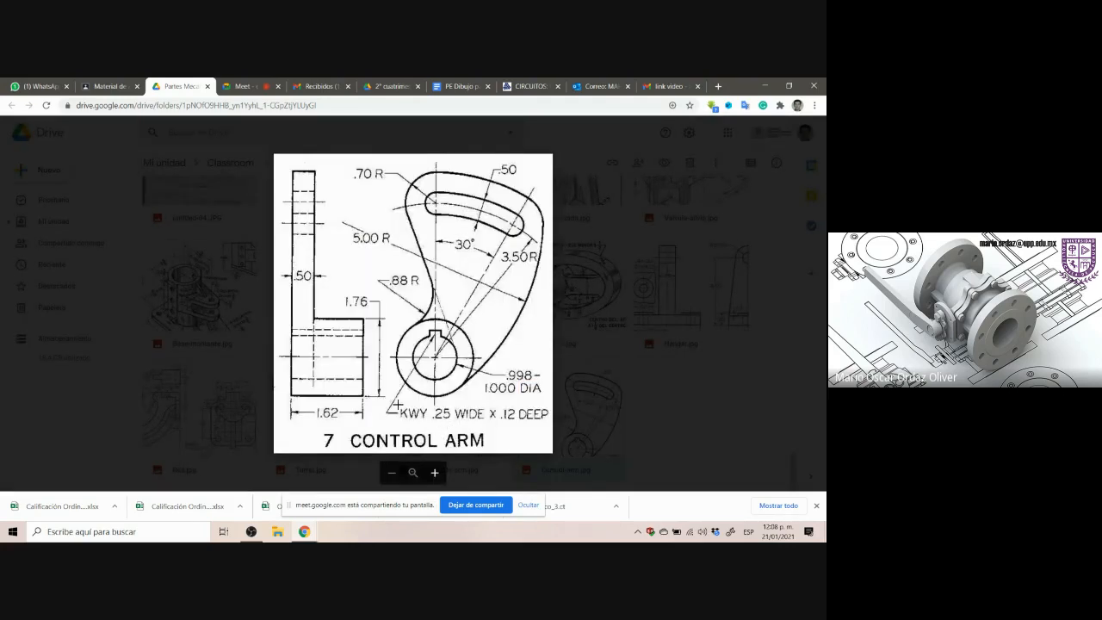
left_click_drag(398, 404, 551, 425)
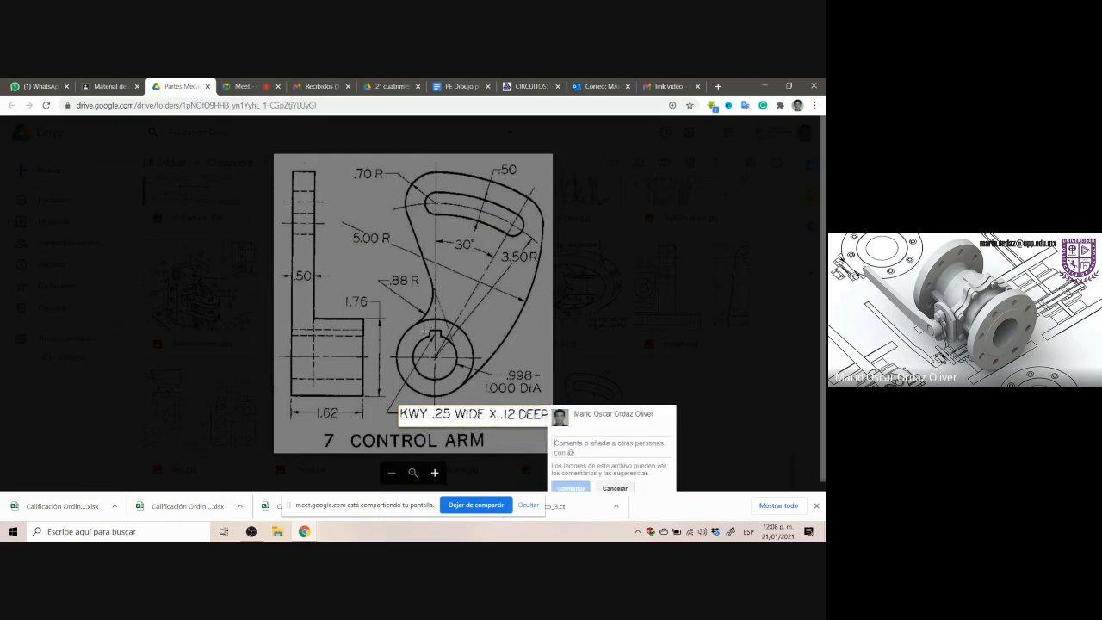
left_click_drag(426, 325, 448, 340)
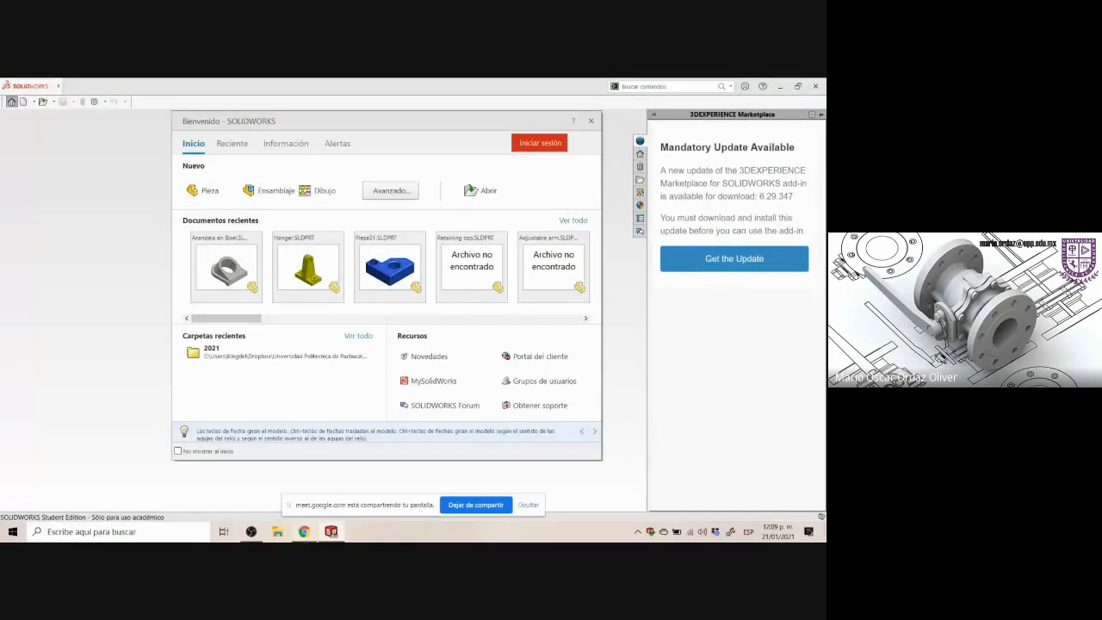
mouse_move(305, 530)
left_click(282, 498)
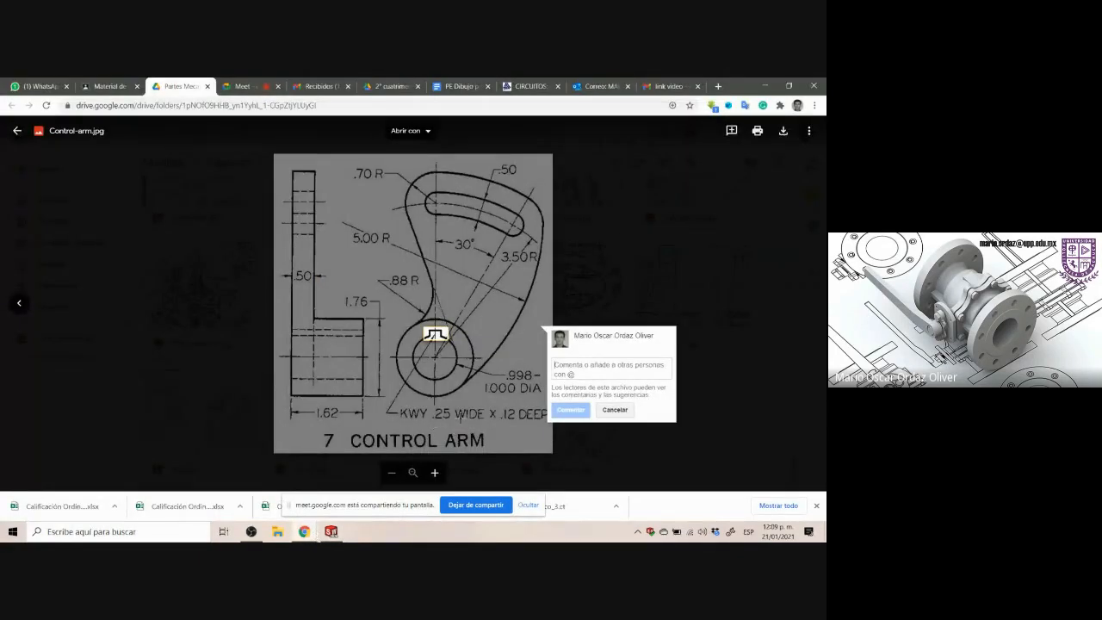
left_click(457, 425)
left_click_drag(399, 402, 551, 431)
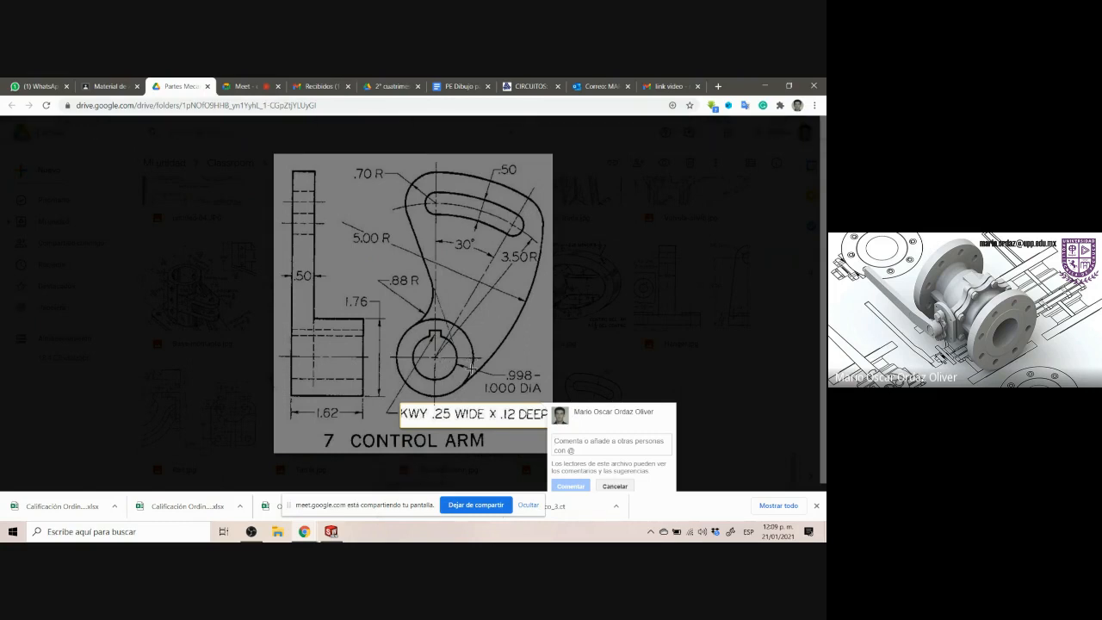
left_click(393, 309)
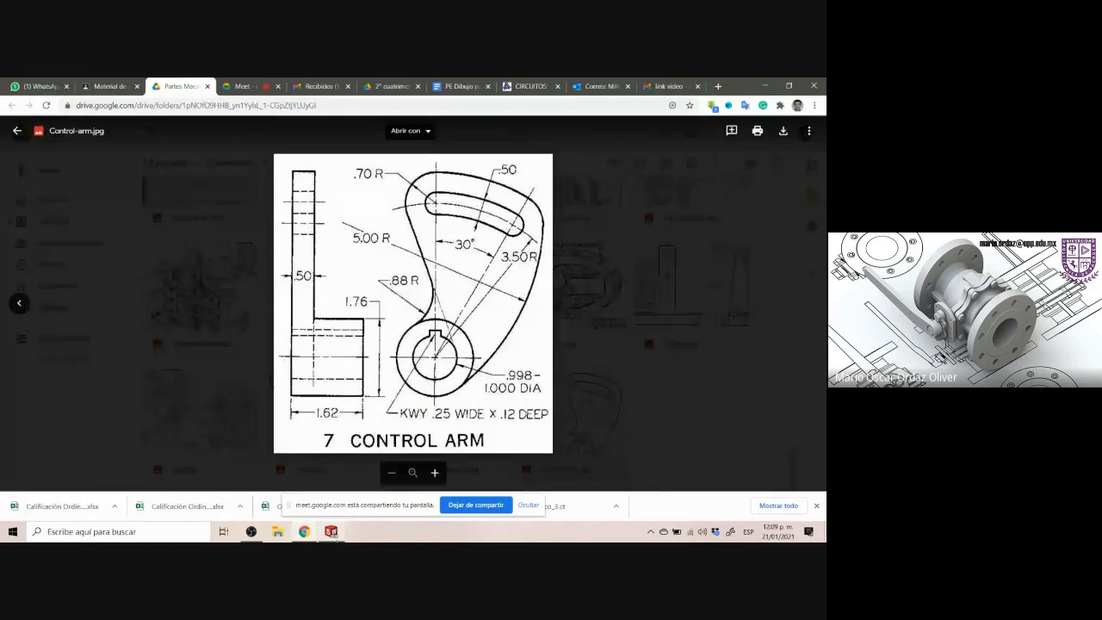
Switch to SOLIDWORKS, create a new part, and set its unit system to IPS (inch, pound, second)
left_click(331, 532)
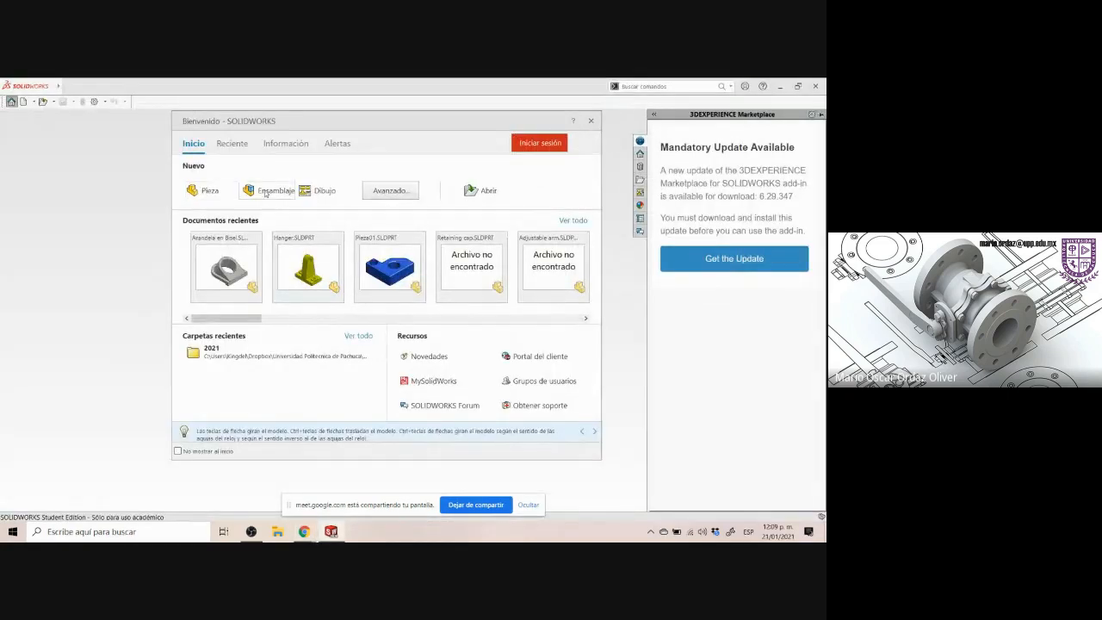
left_click(207, 191)
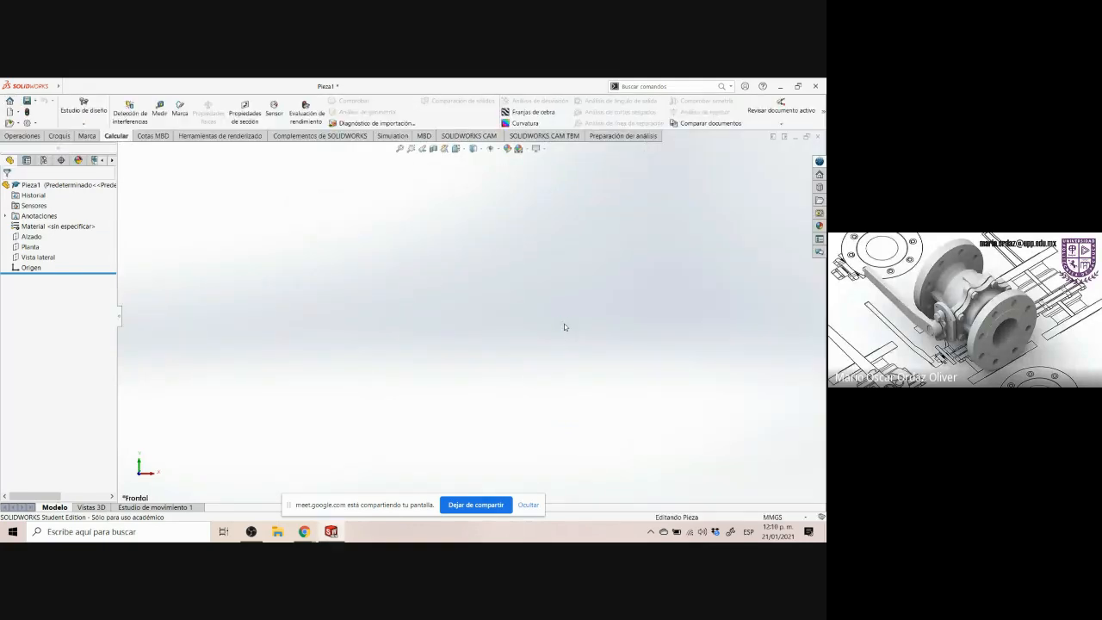
mouse_move(306, 532)
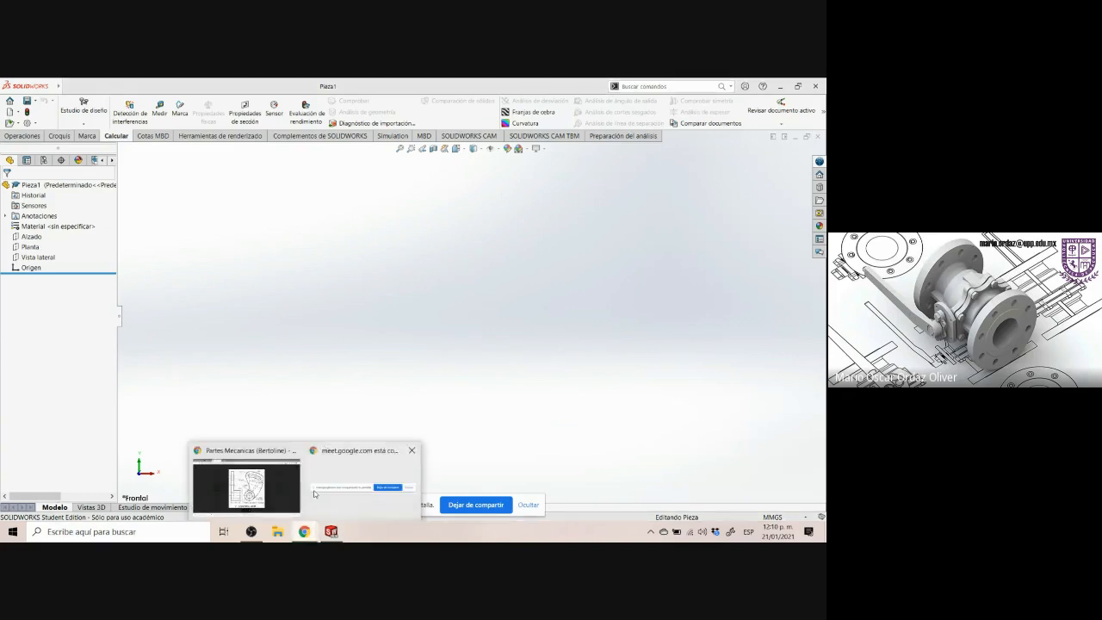
left_click(271, 486)
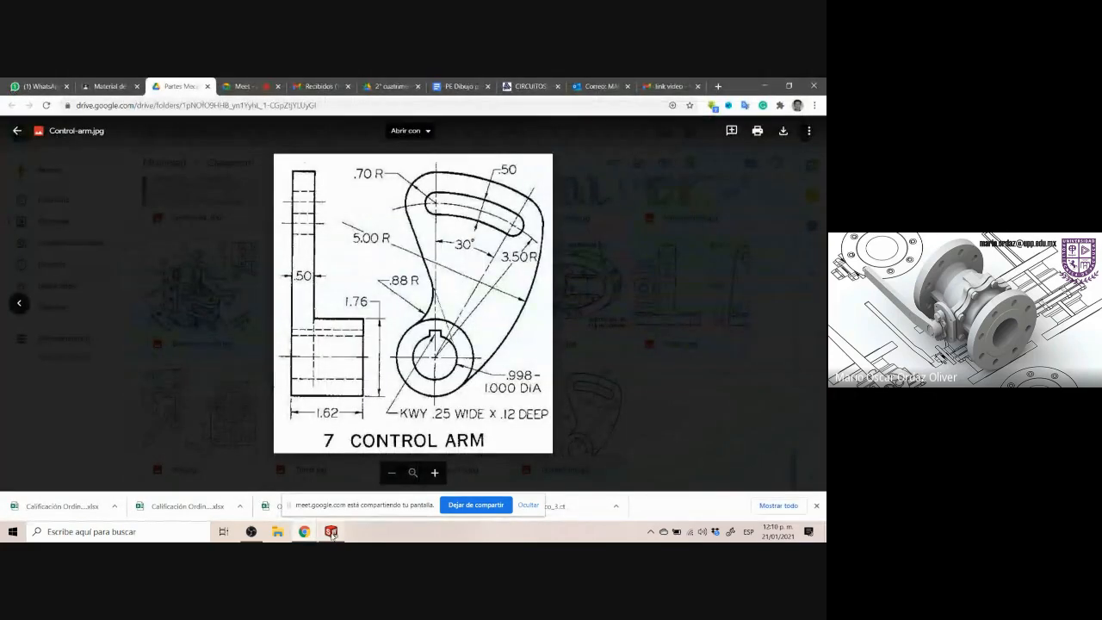
left_click(332, 531)
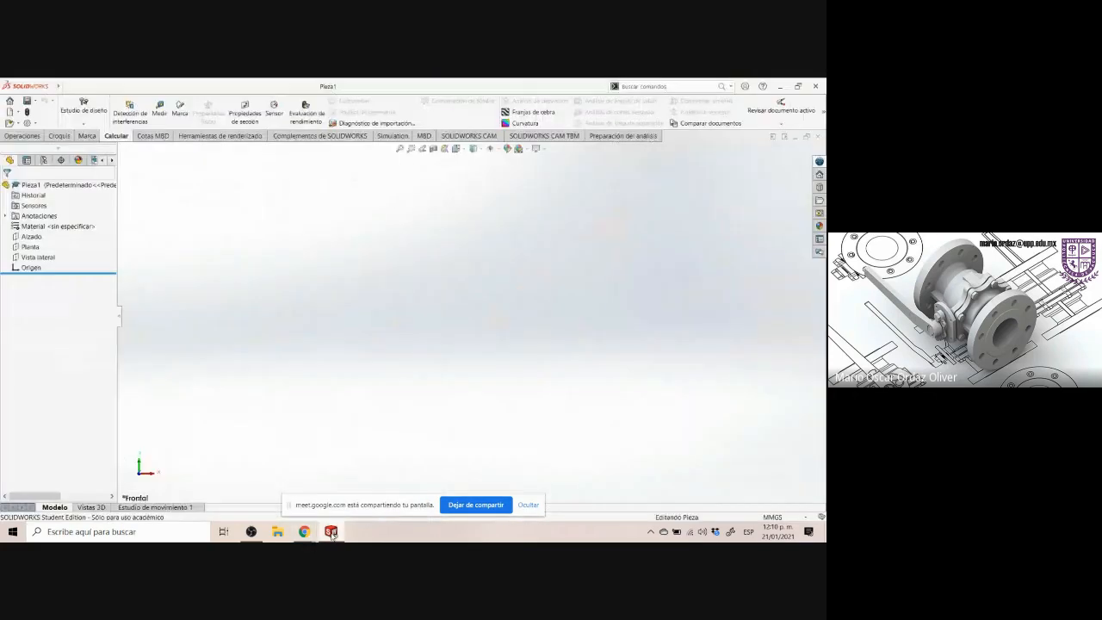
left_click(771, 516)
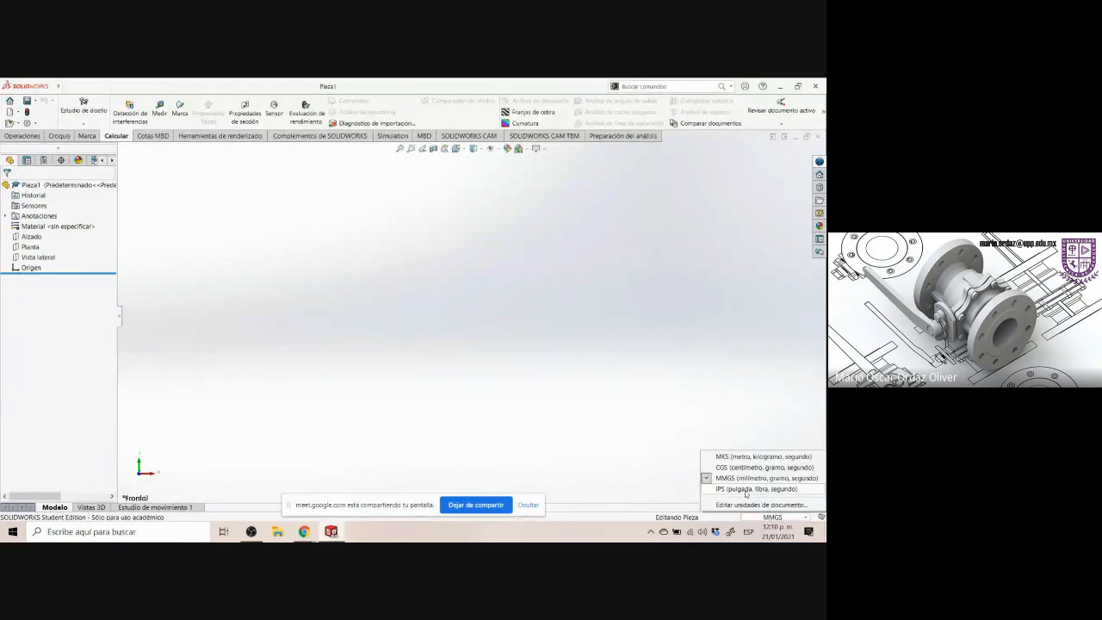
left_click(757, 489)
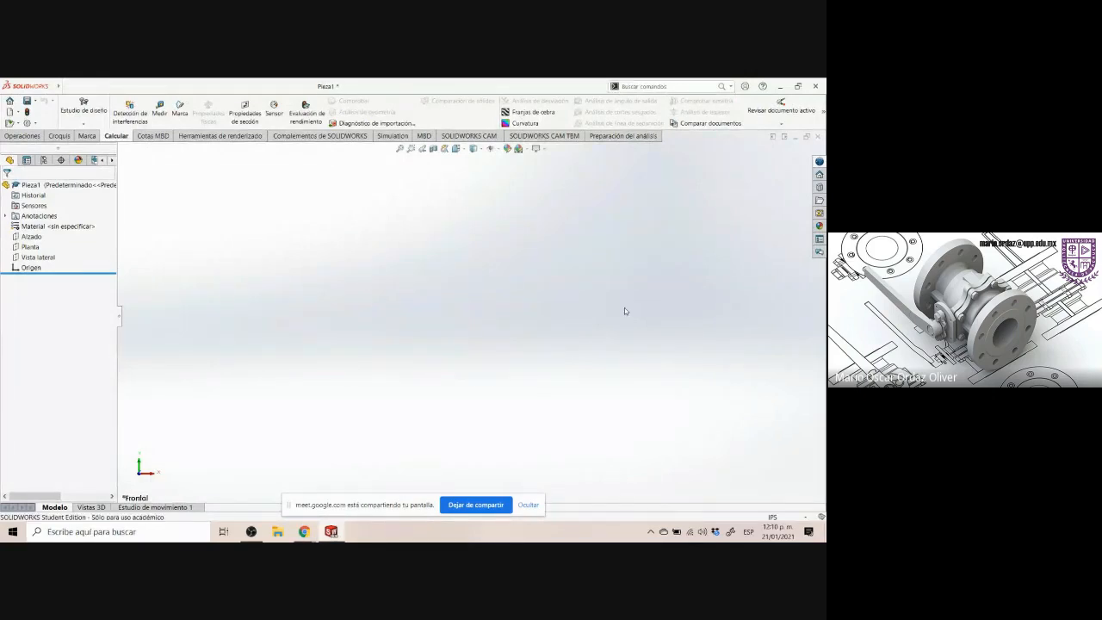
Examine the side view and the arm view of the Control Arm drawing
left_click(332, 535)
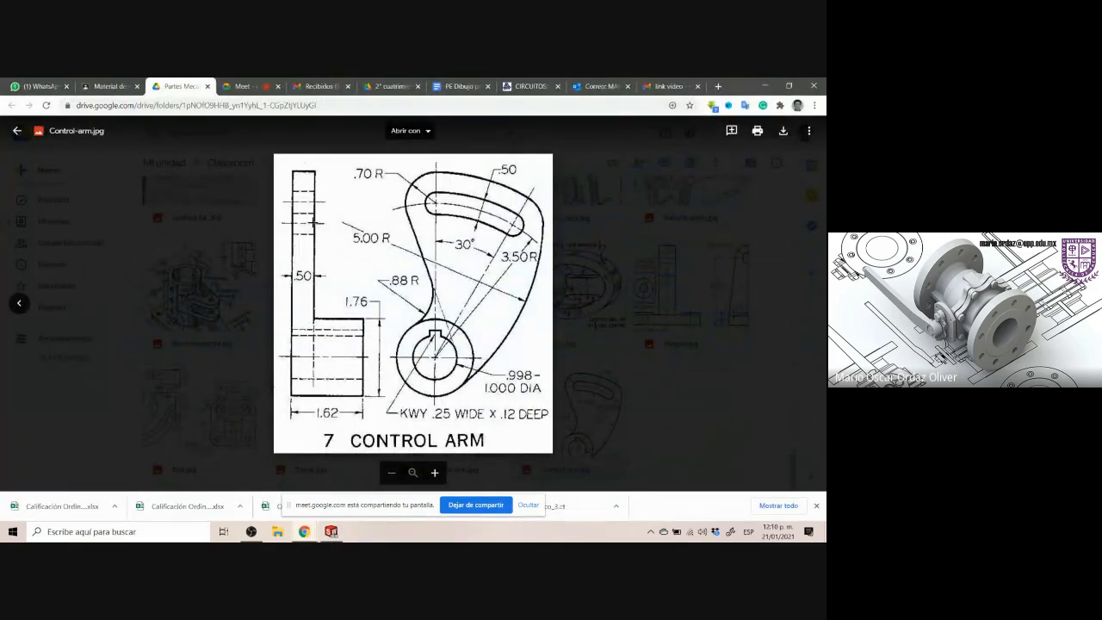
left_click_drag(291, 170, 380, 419)
left_click(383, 212)
mouse_move(377, 163)
left_mouse_down()
mouse_move(390, 203)
mouse_move(510, 390)
mouse_move(545, 404)
left_mouse_up()
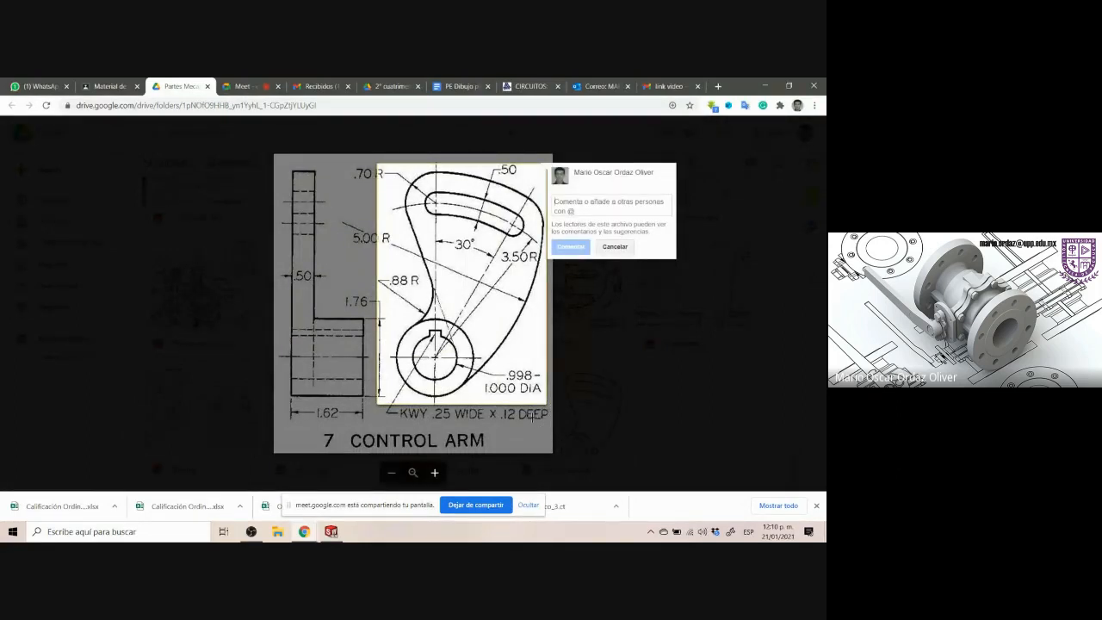
left_click(331, 531)
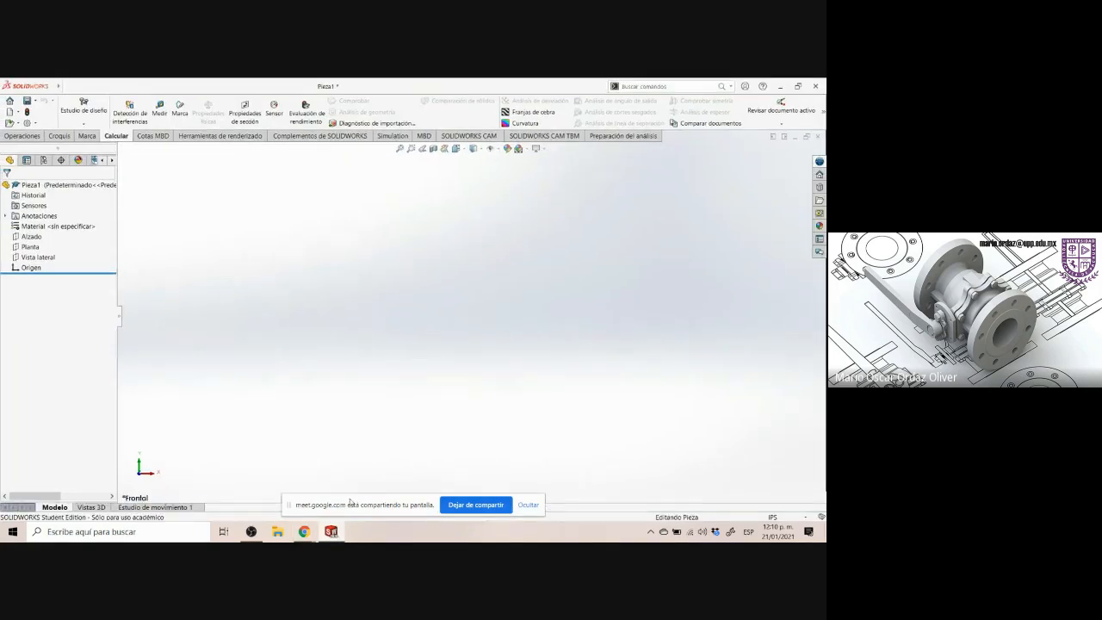
left_click(332, 532)
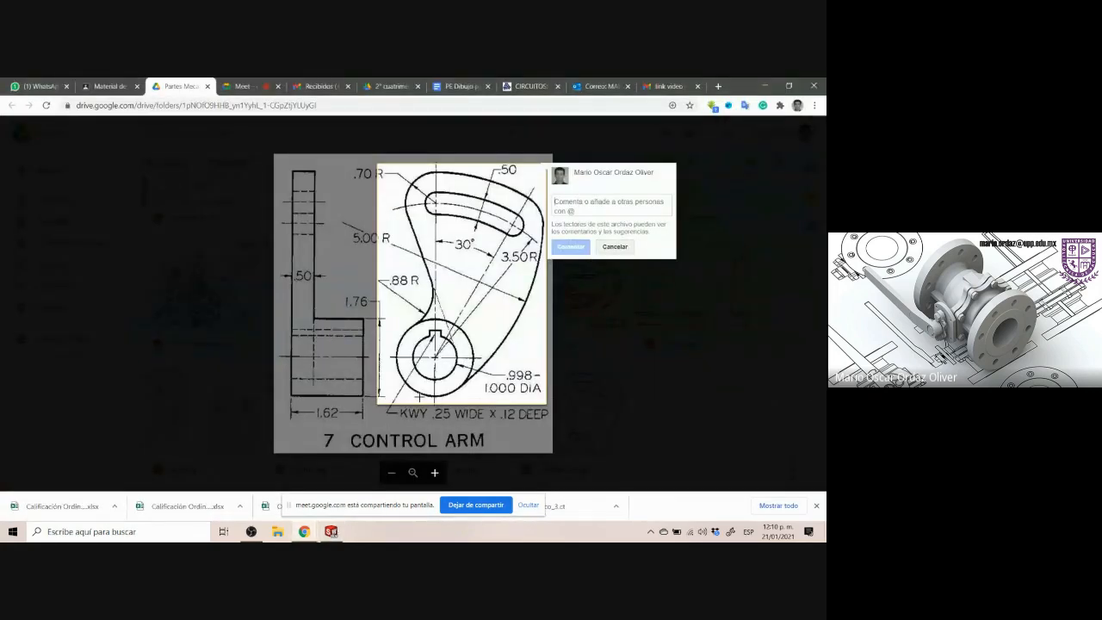
left_click(332, 531)
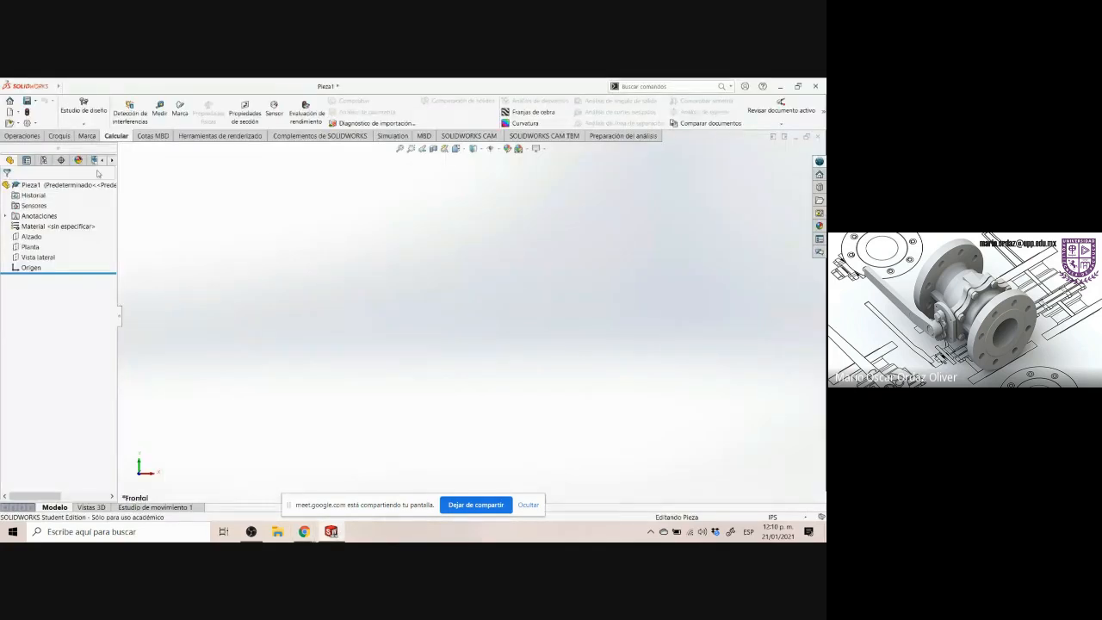
Start a new sketch on the Alzado (front) plane
left_click(58, 136)
left_click(72, 87)
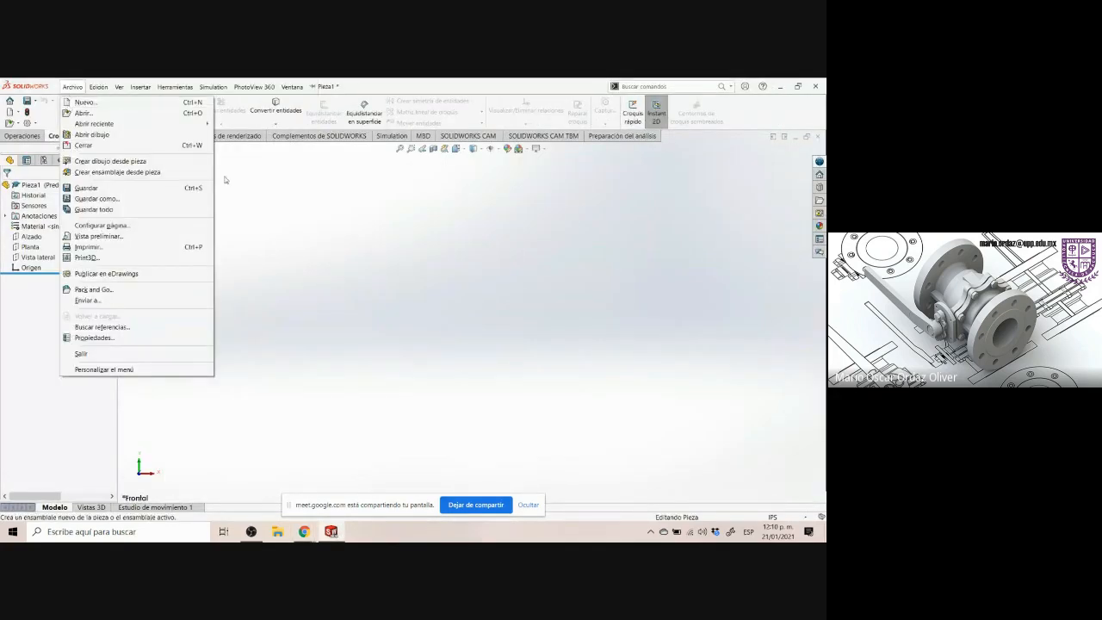
left_click(315, 197)
left_click(70, 110)
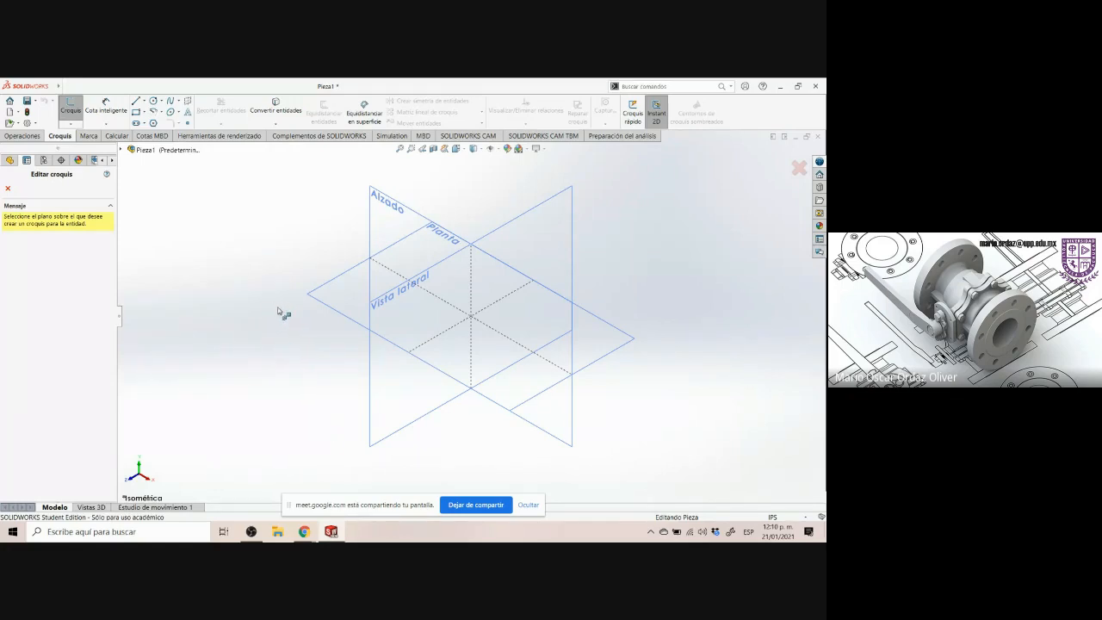
left_click(332, 533)
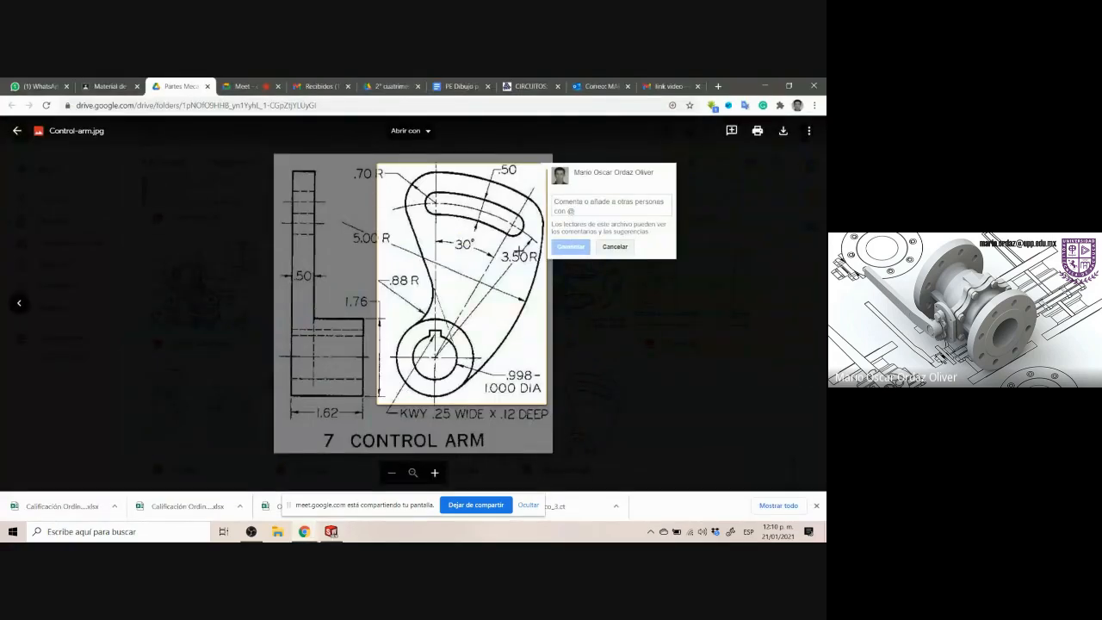
key("alt+Tab")
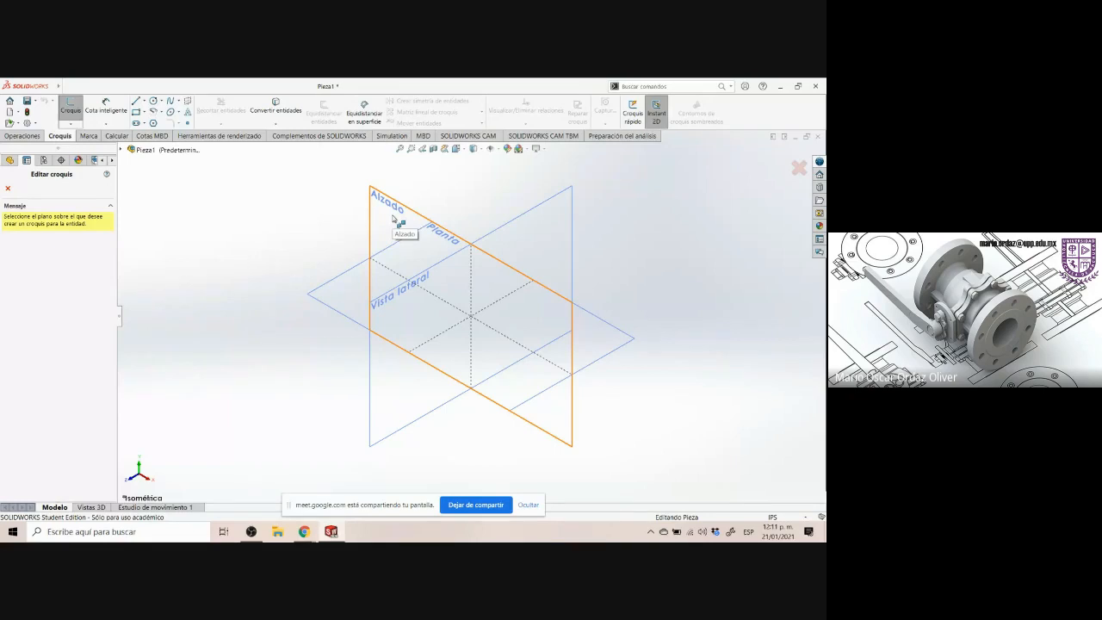
key("alt+Tab")
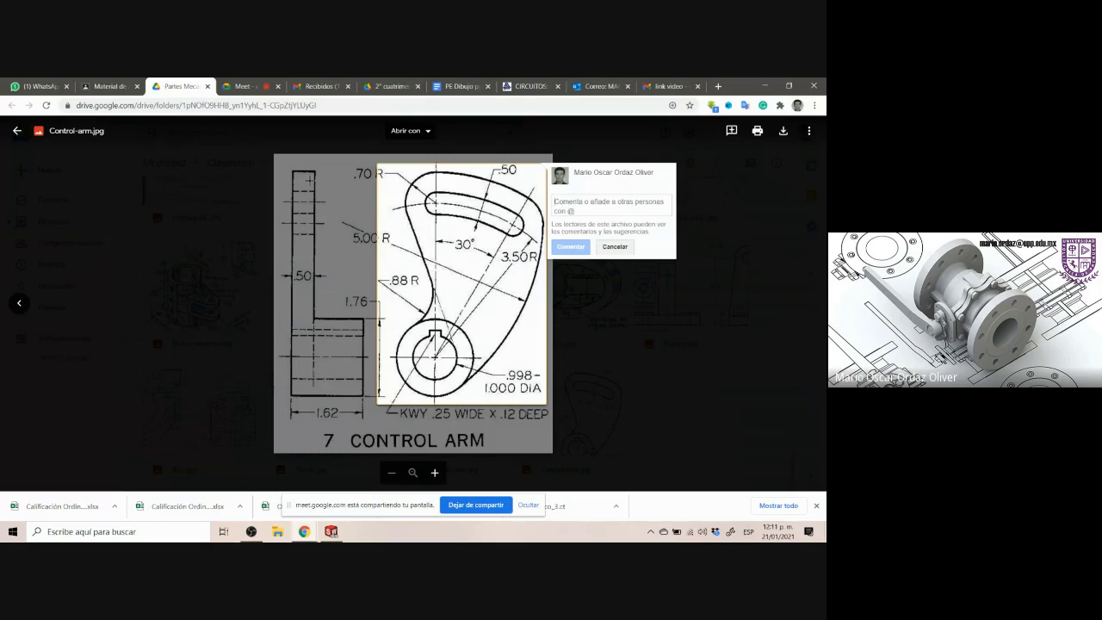
left_click_drag(281, 167, 384, 420)
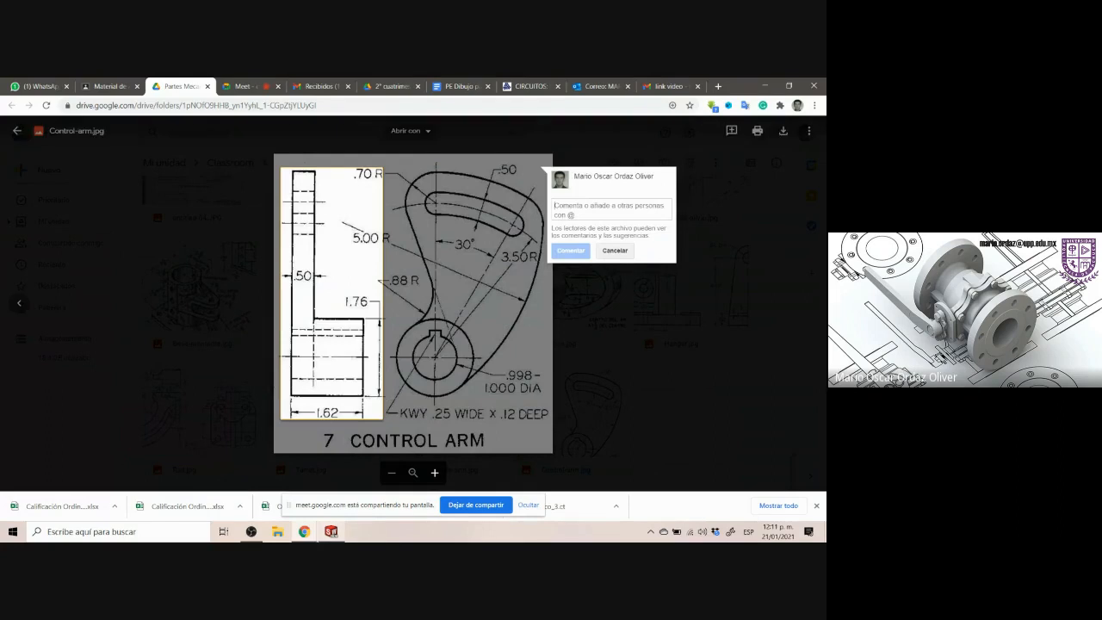
left_click(332, 529)
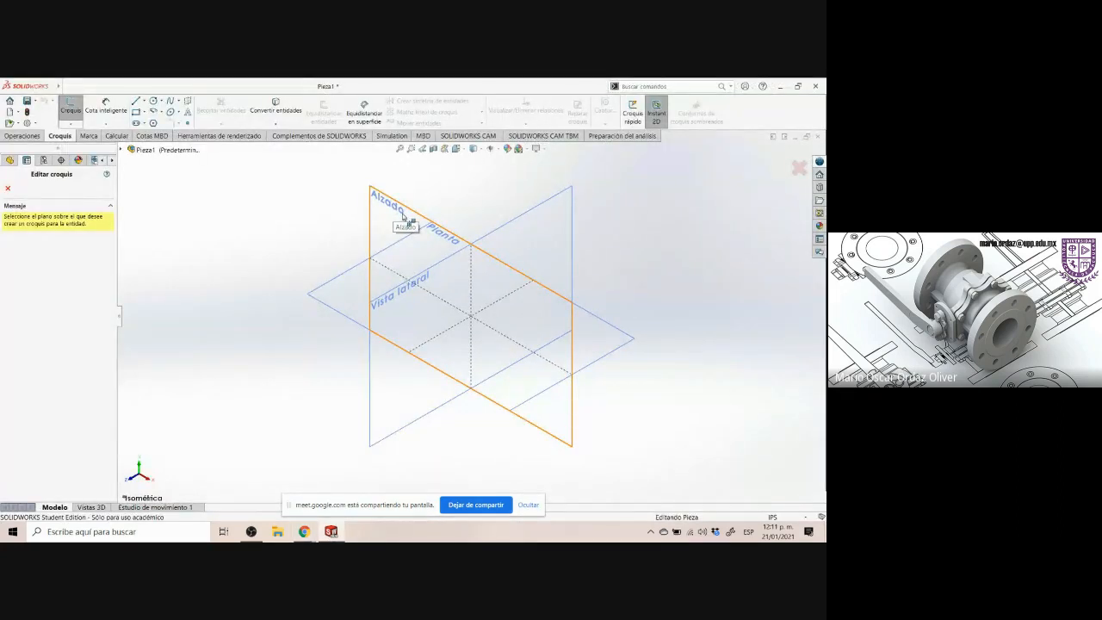
left_click(403, 216)
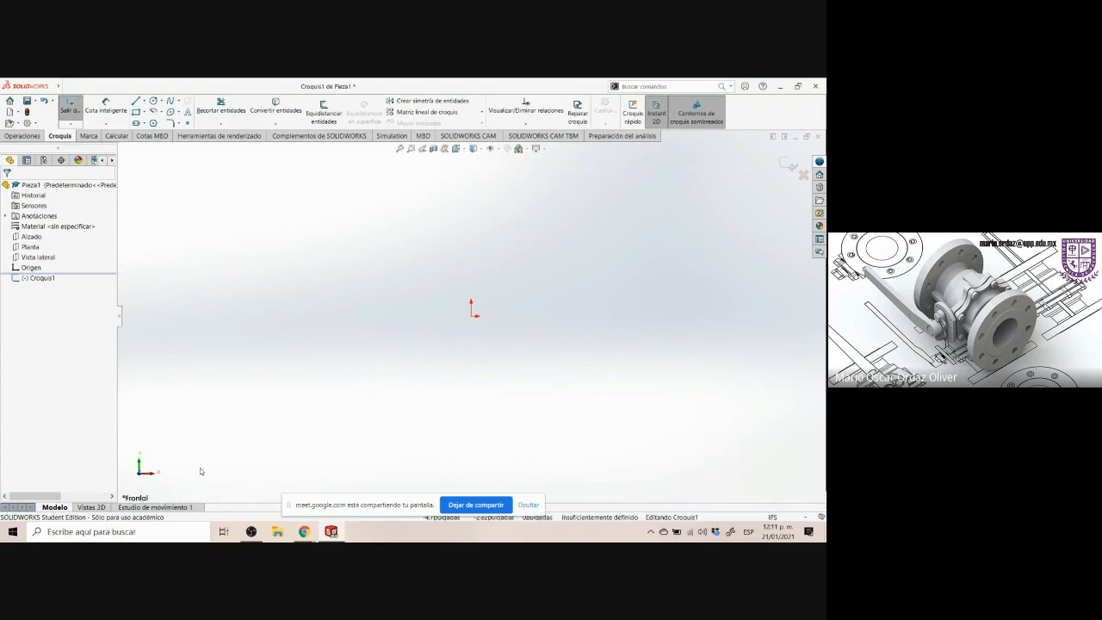
Mark the arm view of the Control Arm drawing to examine its outline
left_click(304, 532)
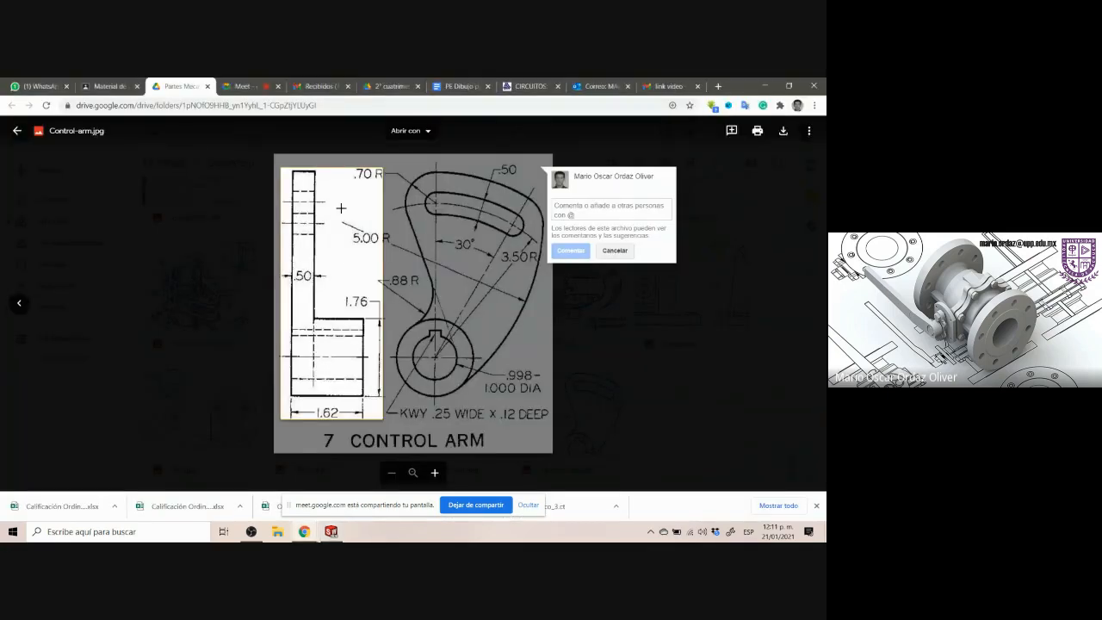
left_click(411, 179)
mouse_move(381, 164)
left_mouse_down()
mouse_move(457, 300)
mouse_move(551, 424)
left_mouse_up()
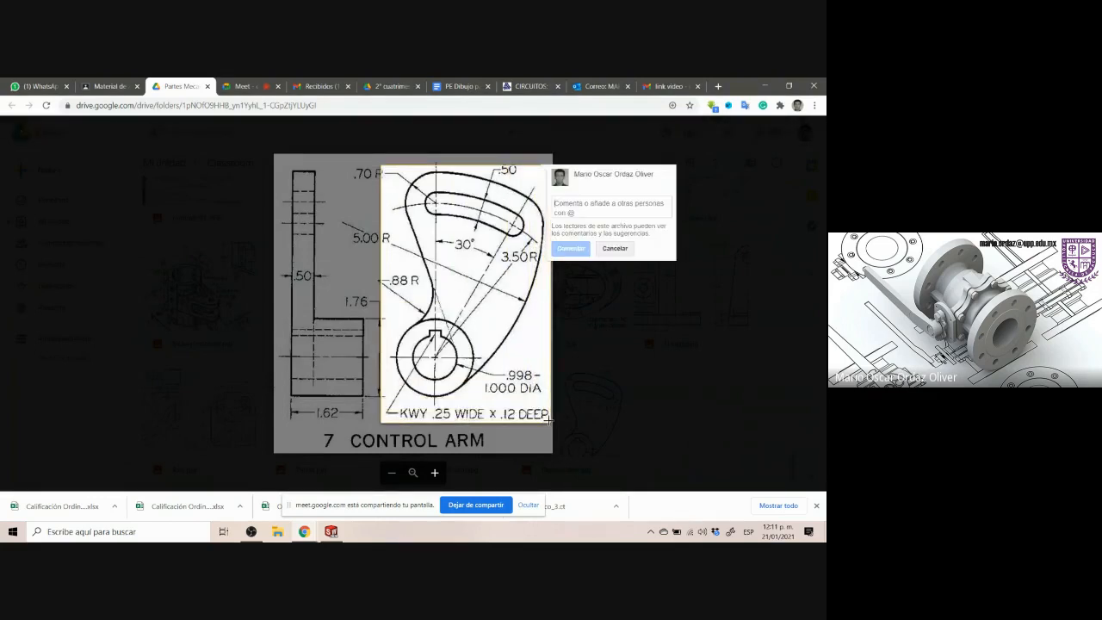
key("Escape")
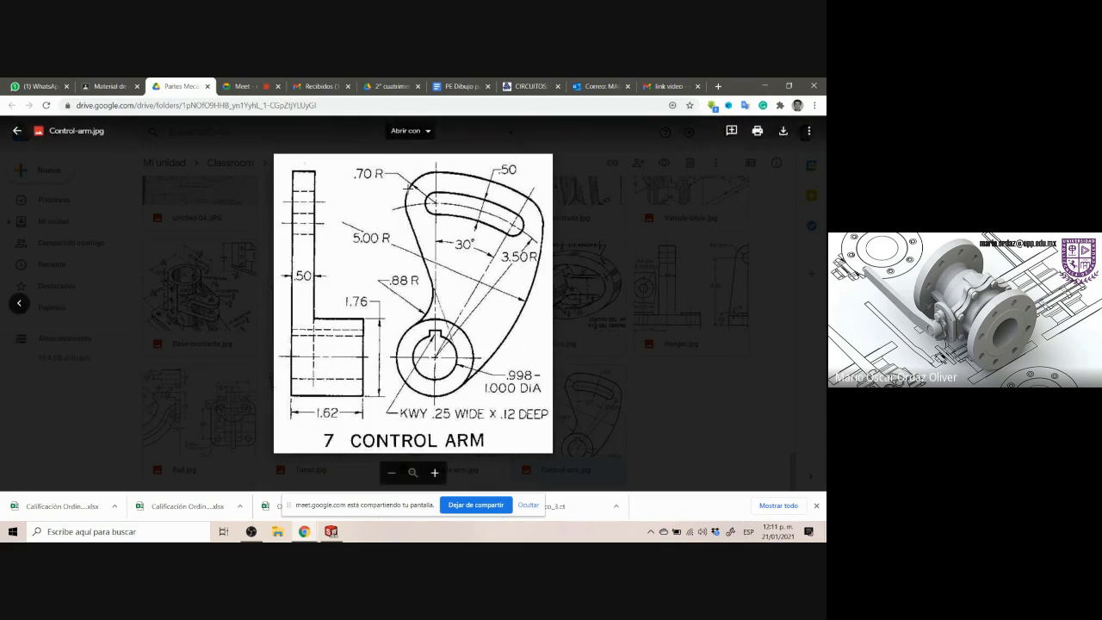
mouse_move(332, 532)
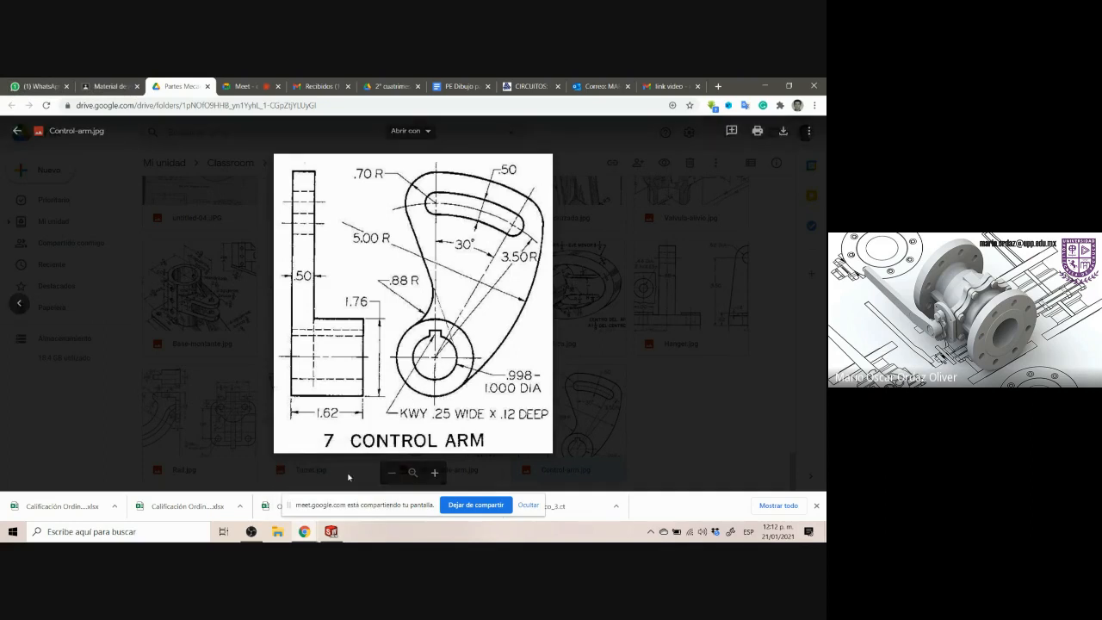
left_click(332, 531)
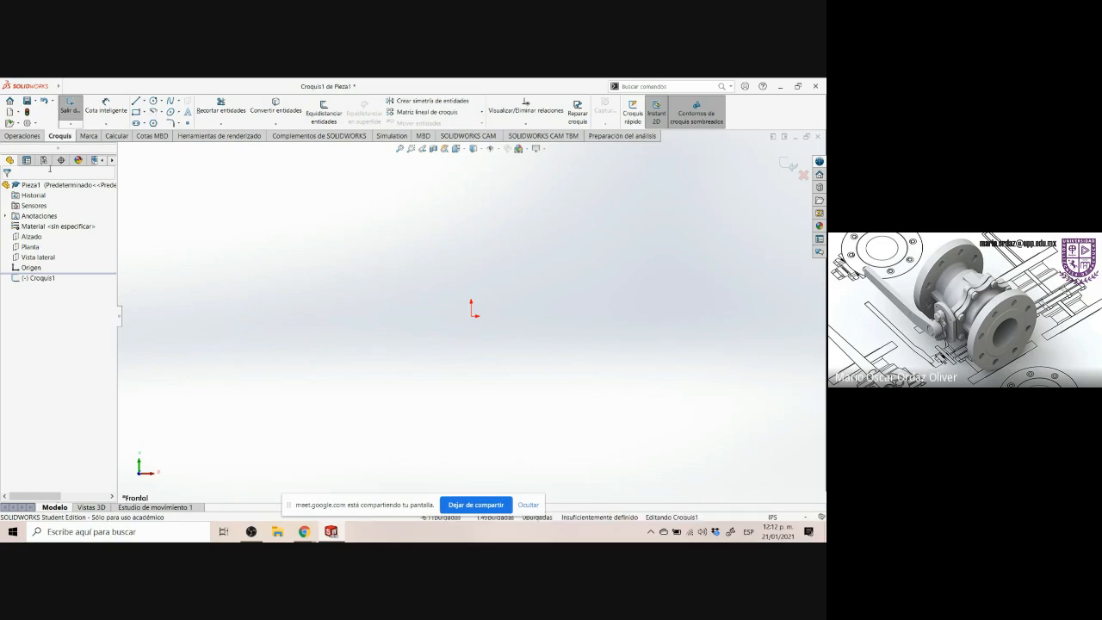
left_click(31, 136)
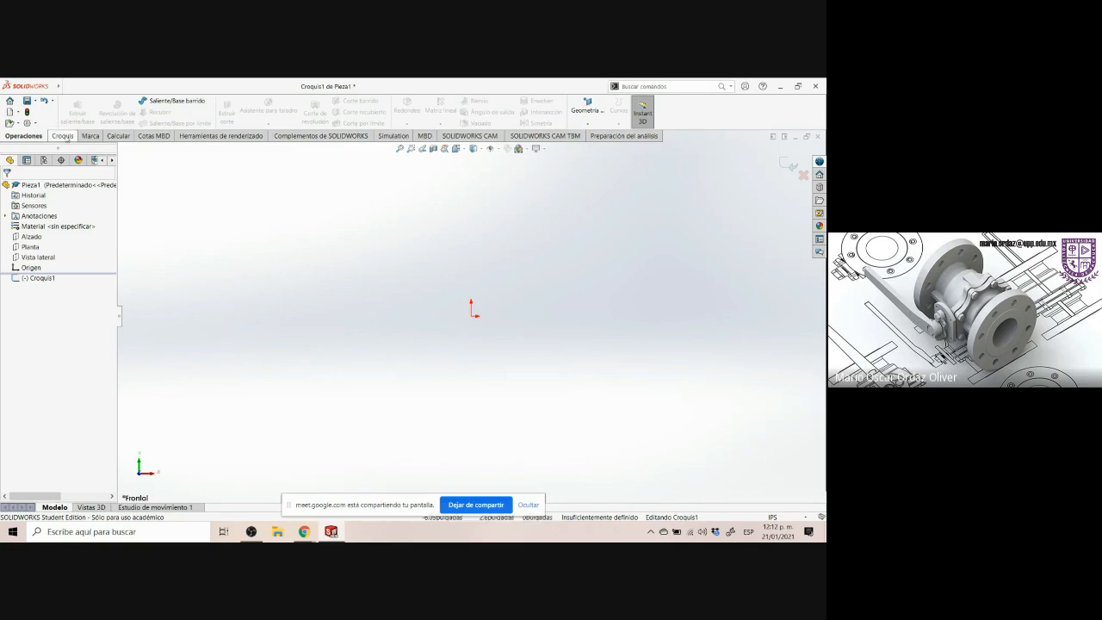
left_click(71, 137)
Mark the .998–1.000 DIA hole callout and the keyway on the drawing to examine them
key("alt+Tab")
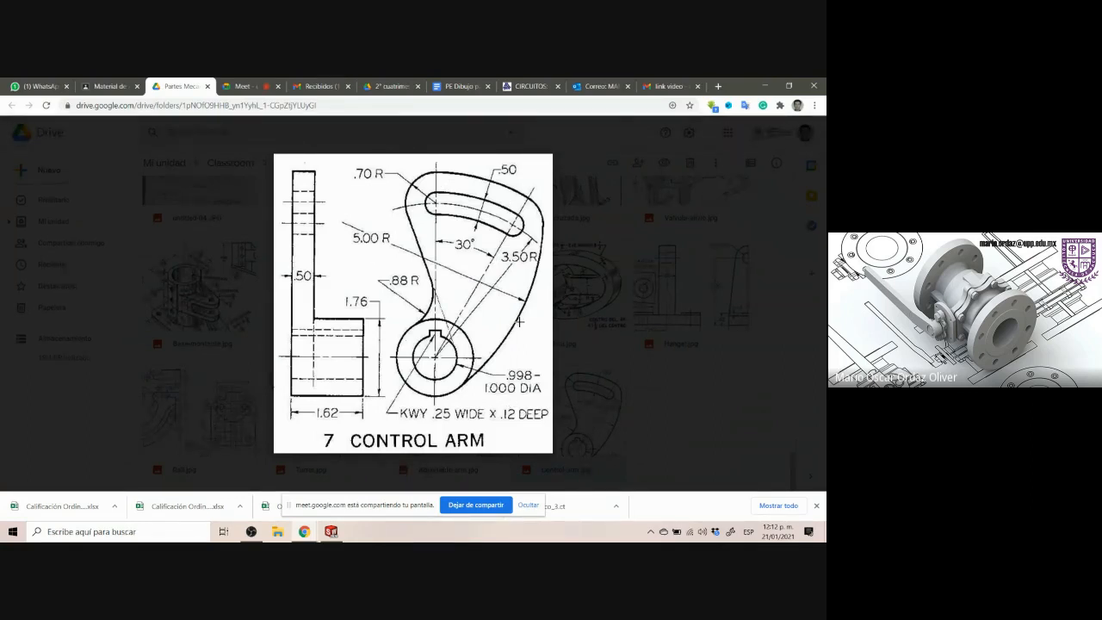
left_click_drag(482, 369, 549, 398)
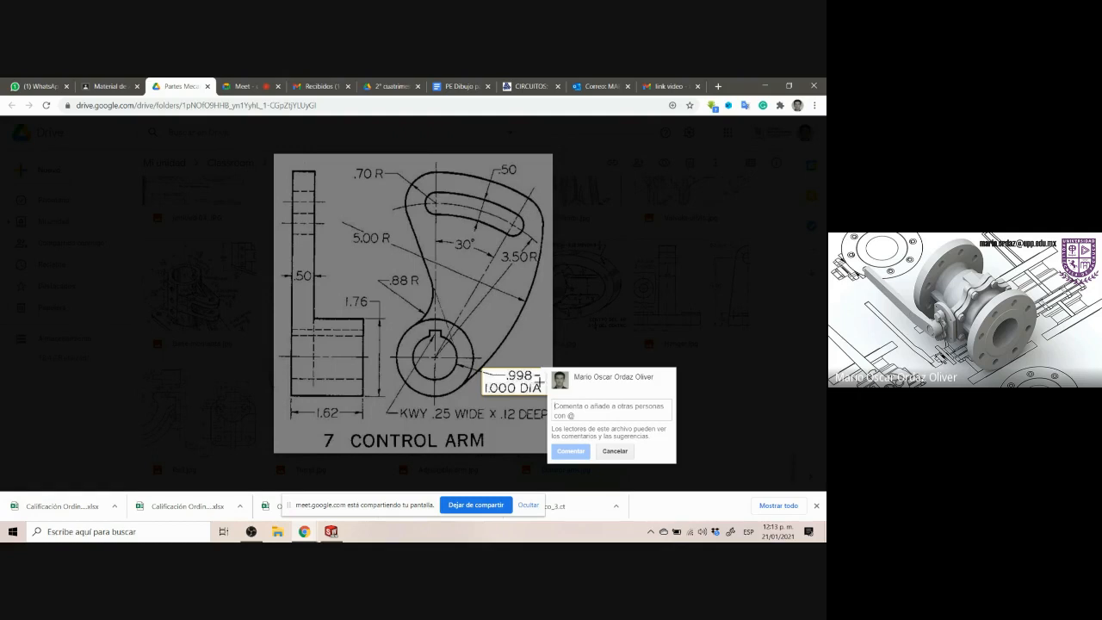
left_click(501, 402)
left_click_drag(484, 371, 551, 397)
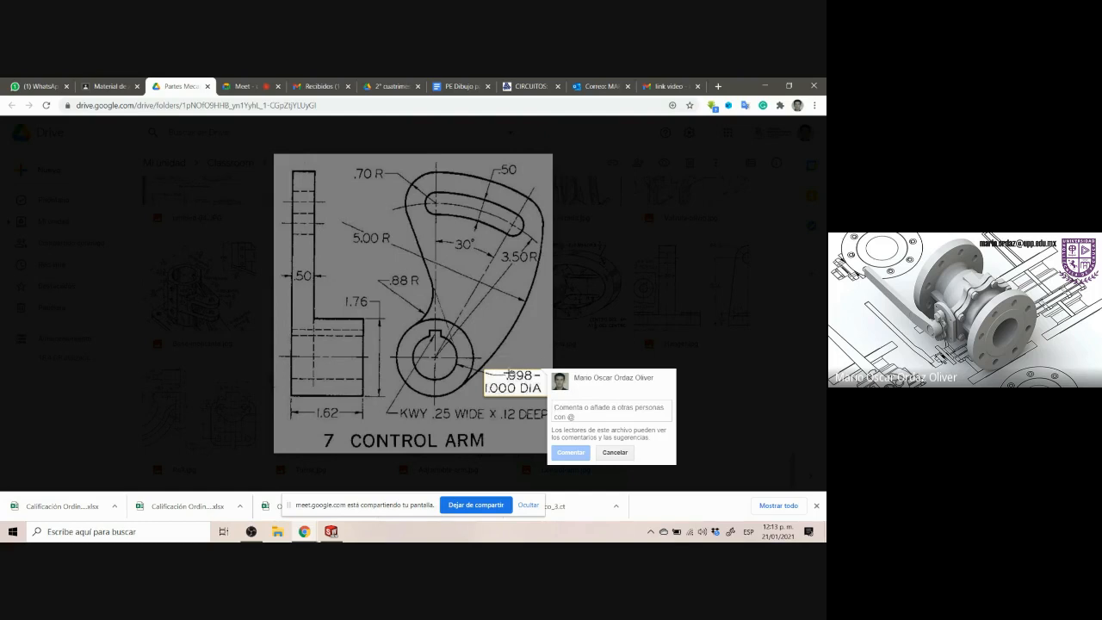
key("Escape")
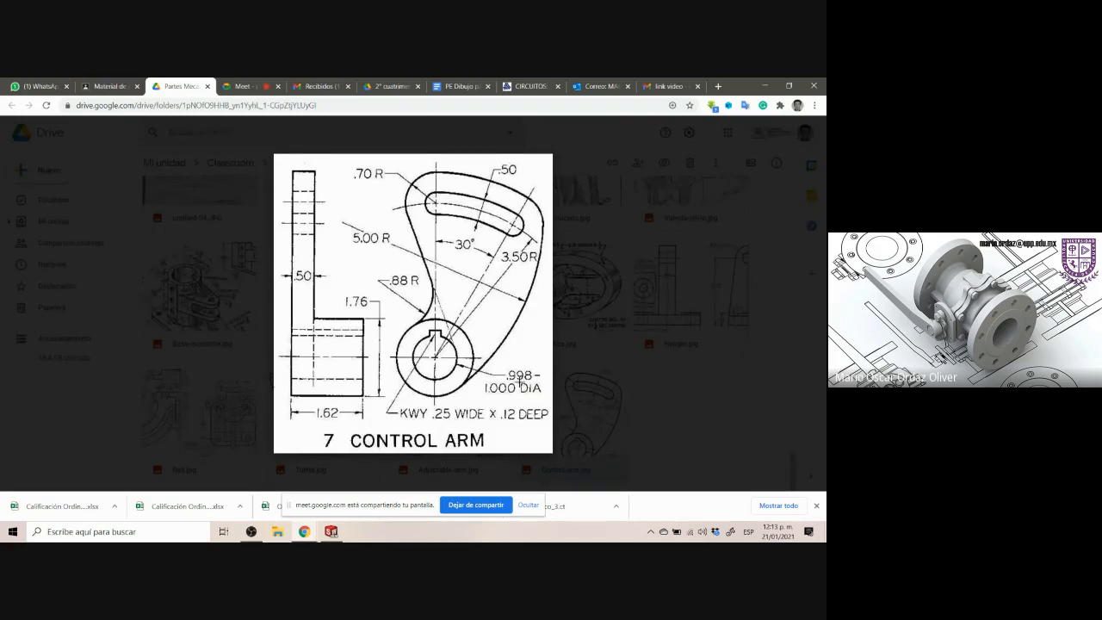
left_click(484, 375)
left_click_drag(485, 375, 546, 396)
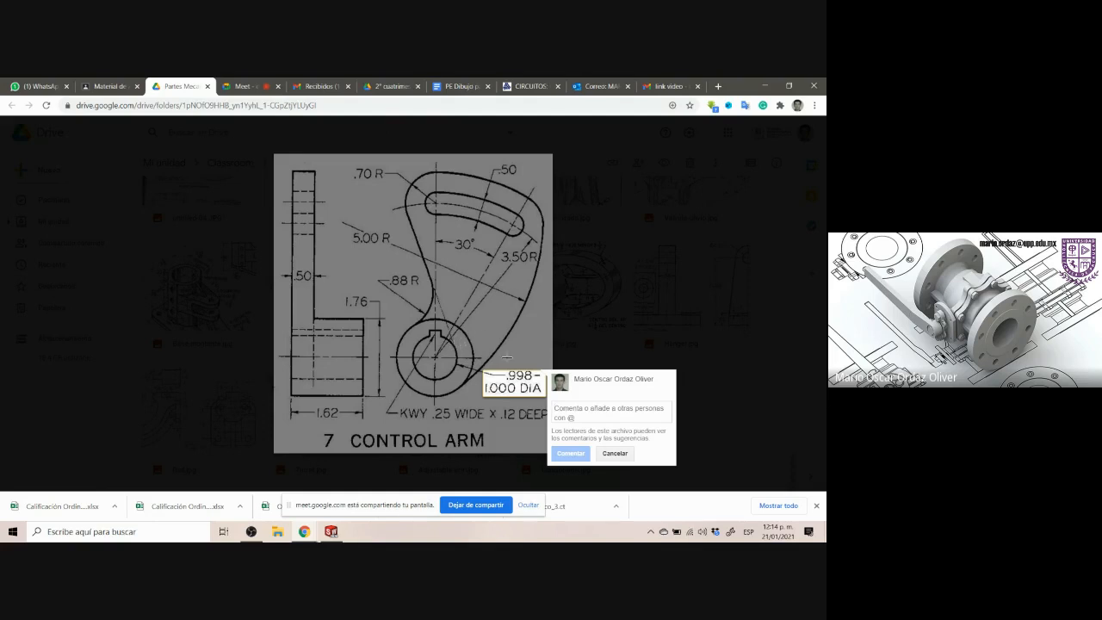
left_click(508, 366)
mouse_move(491, 372)
left_mouse_down()
mouse_move(512, 394)
mouse_move(545, 400)
mouse_move(485, 396)
mouse_move(548, 367)
left_mouse_up()
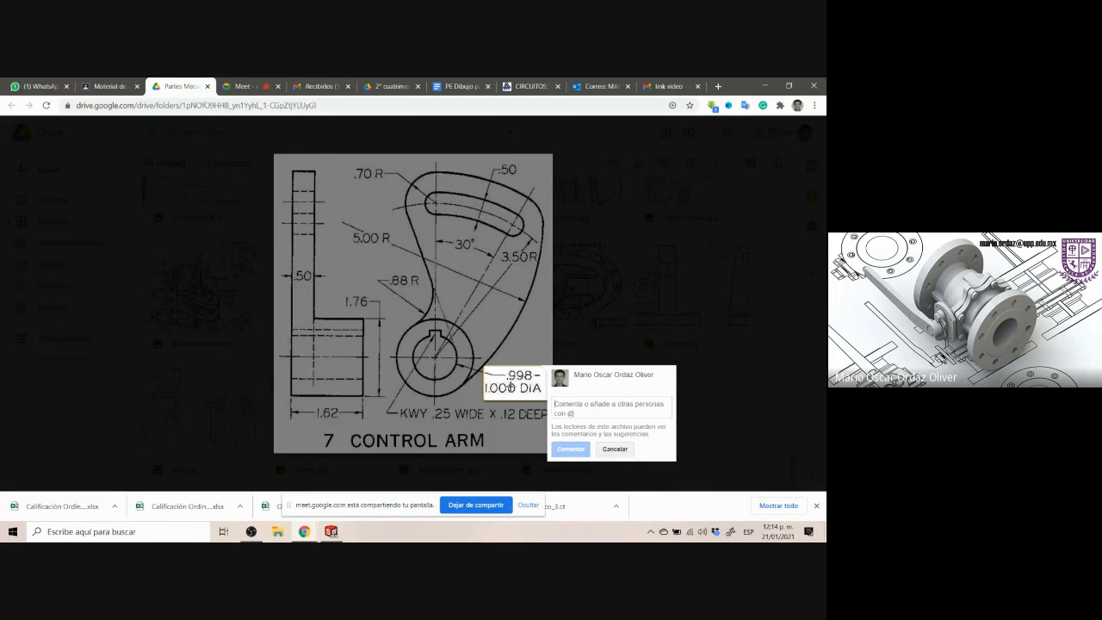
key("Escape")
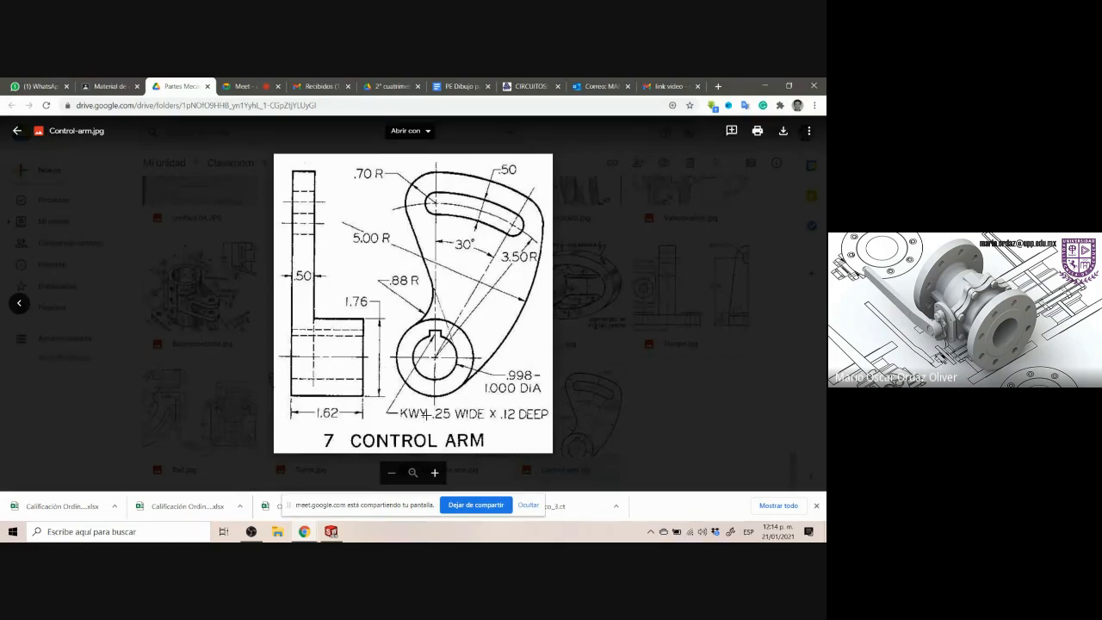
left_click(437, 358)
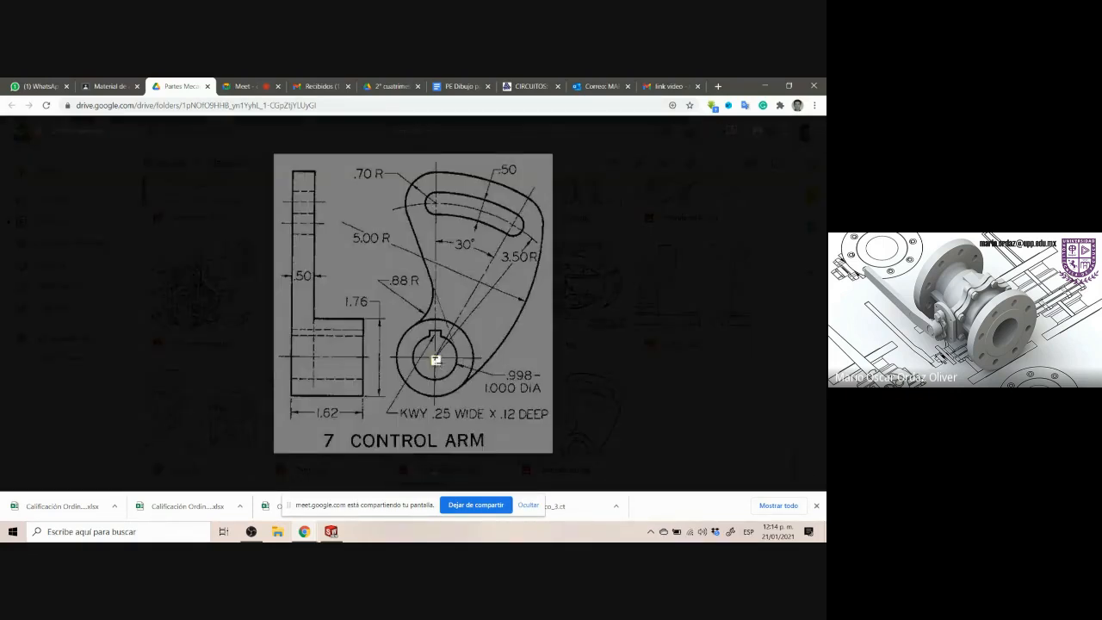
left_click(436, 359)
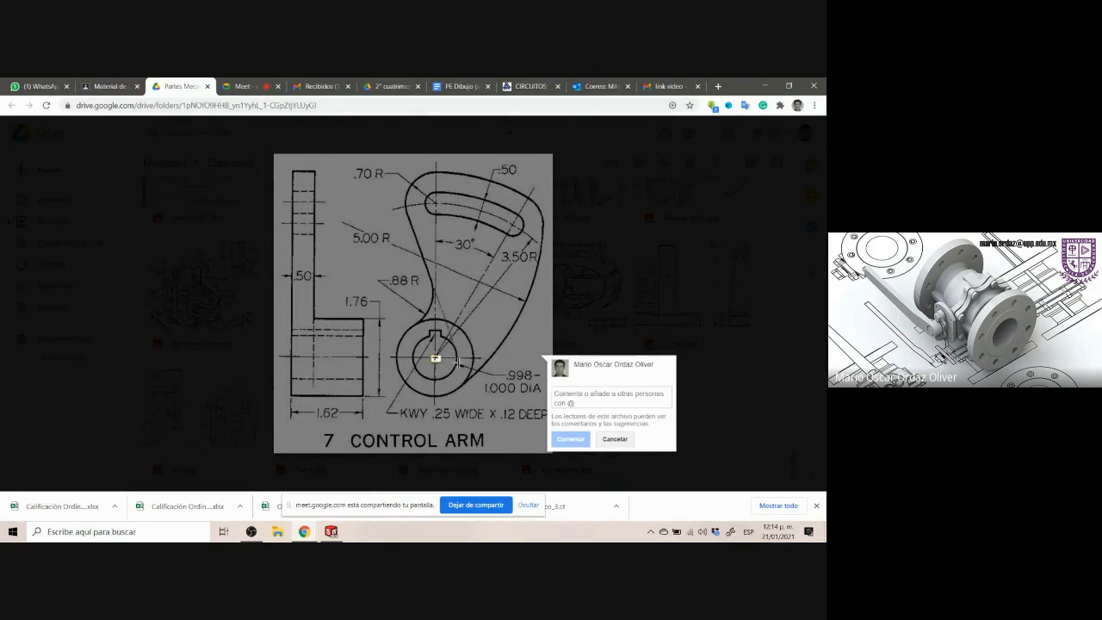
left_click(442, 371)
left_click_drag(427, 351, 444, 367)
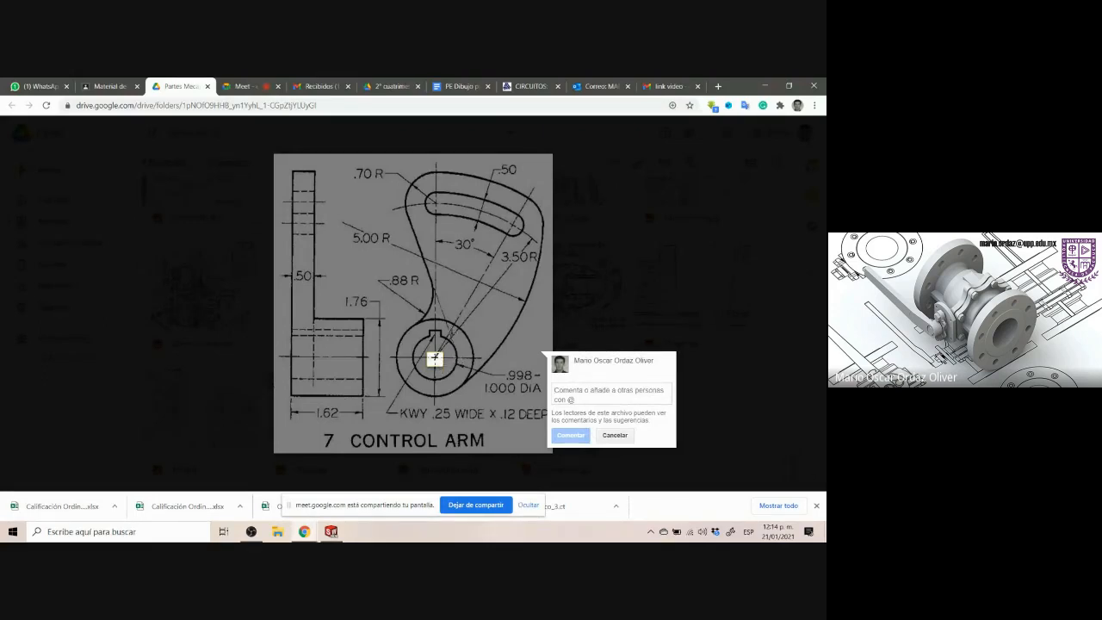
left_click(477, 362)
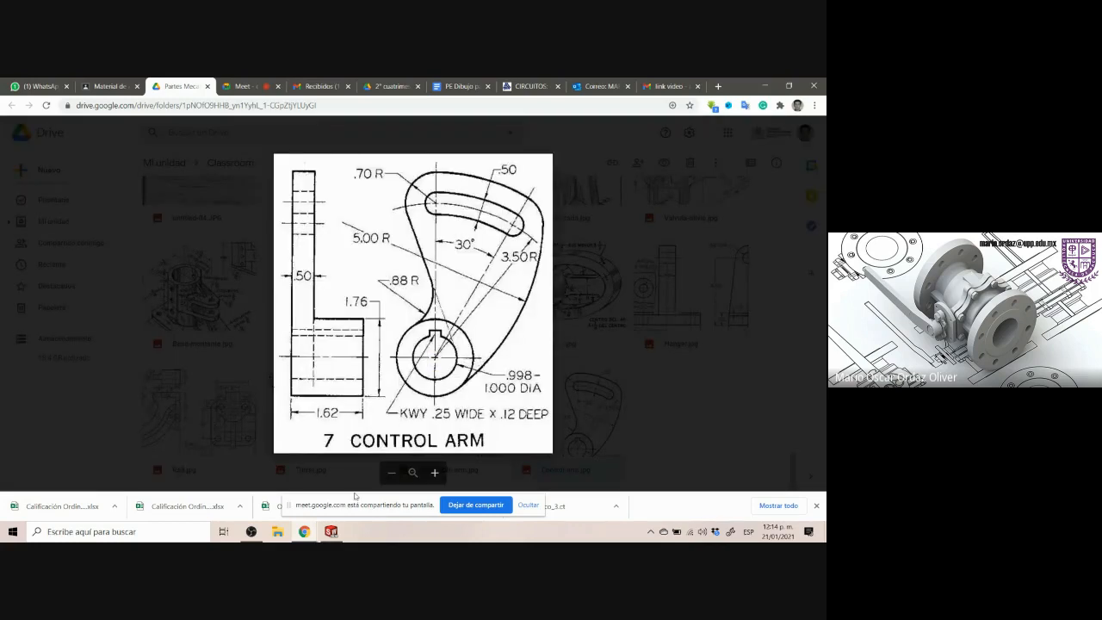
left_click(331, 531)
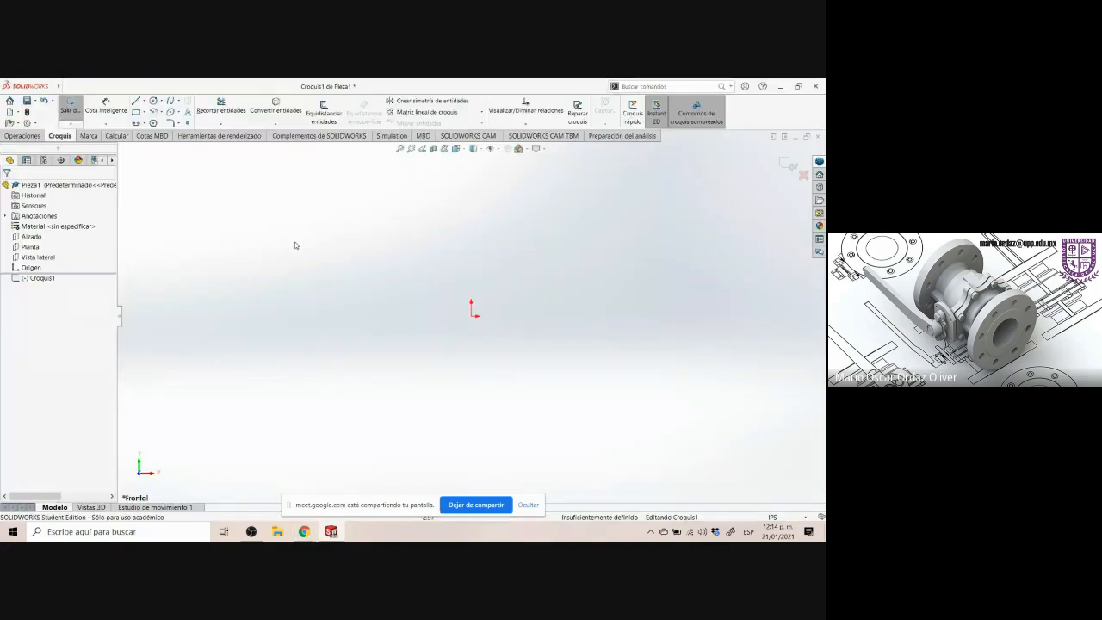
Sketch two circles with the Circle tool, a large one and a smaller one beside it
left_click(153, 101)
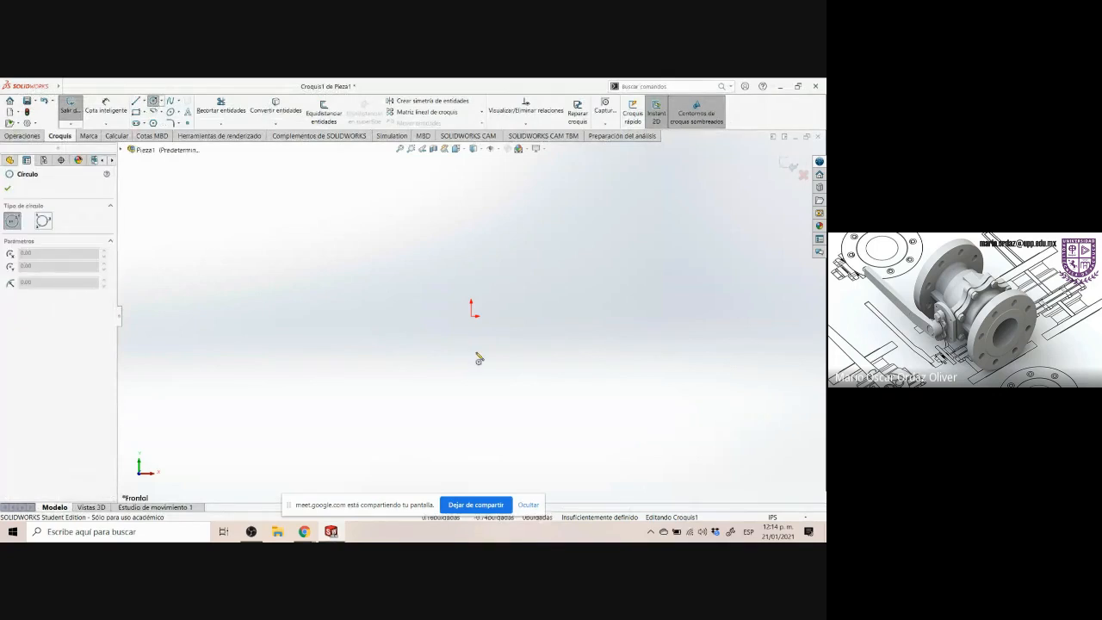
left_click(351, 297)
left_click(382, 373)
left_click(576, 248)
left_click(588, 260)
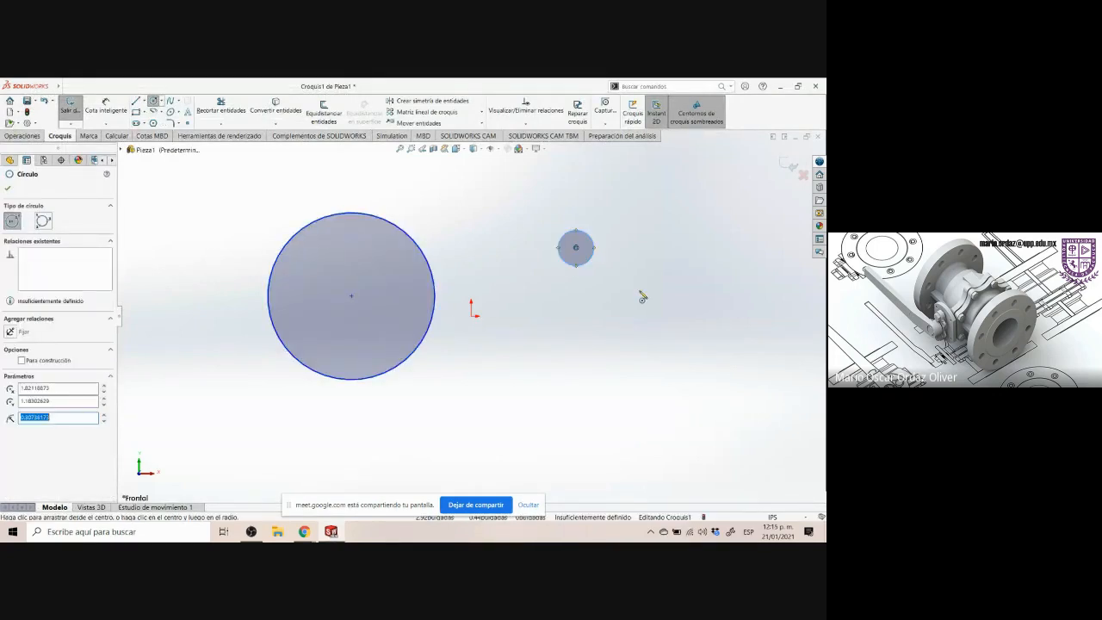
left_click(639, 291)
key("Escape")
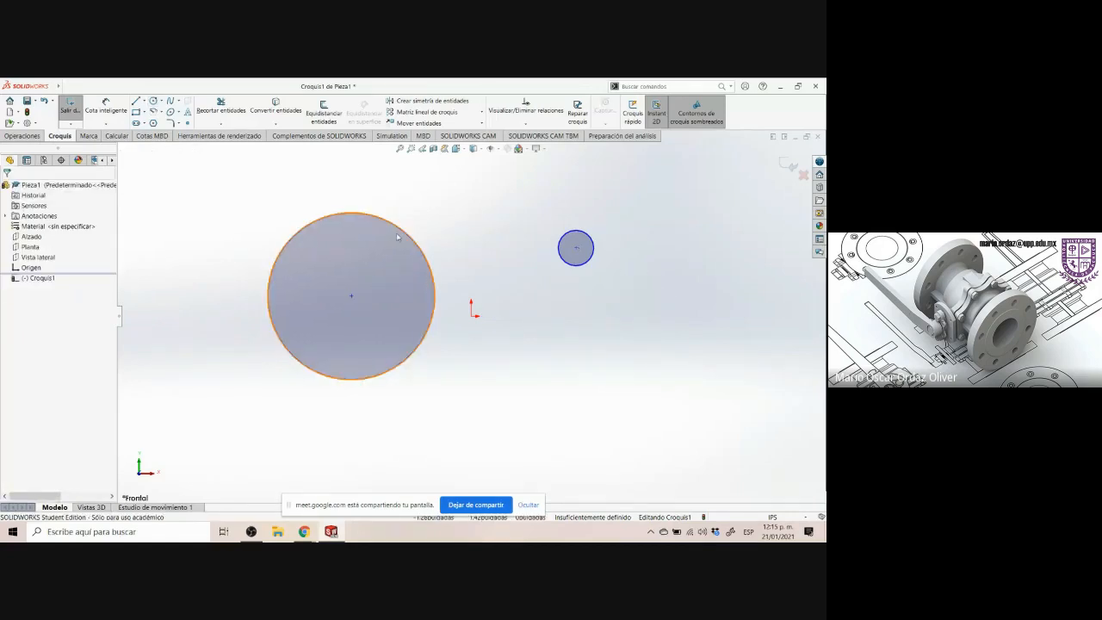
Make the large circle's center coincident with the sketch origin
left_click(351, 297)
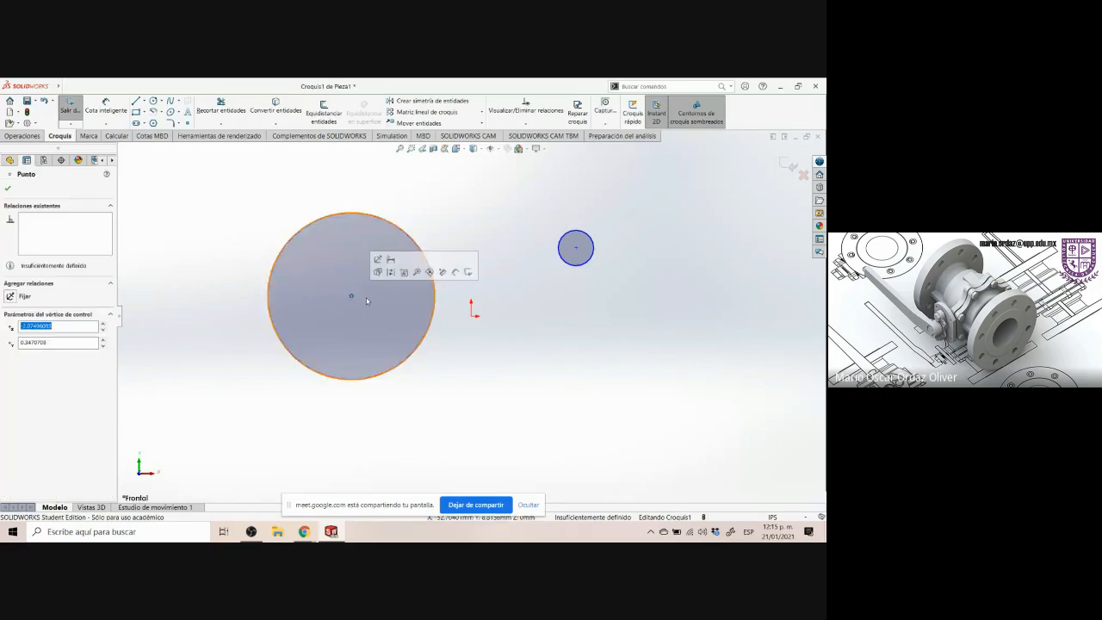
left_click(472, 314, "ctrl")
left_click(519, 279)
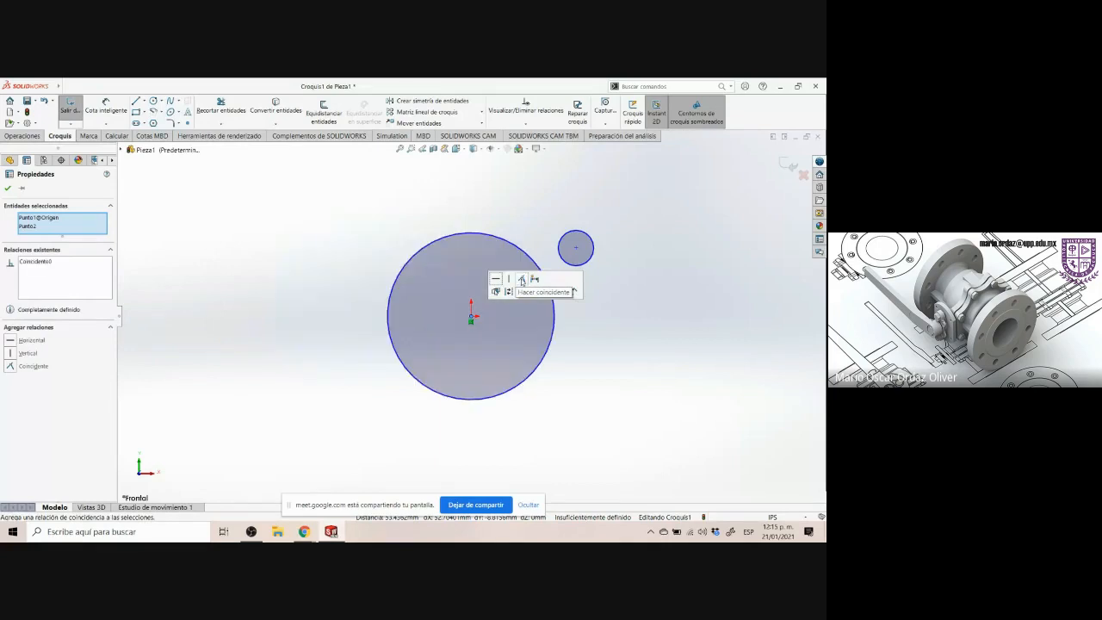
left_click(593, 326)
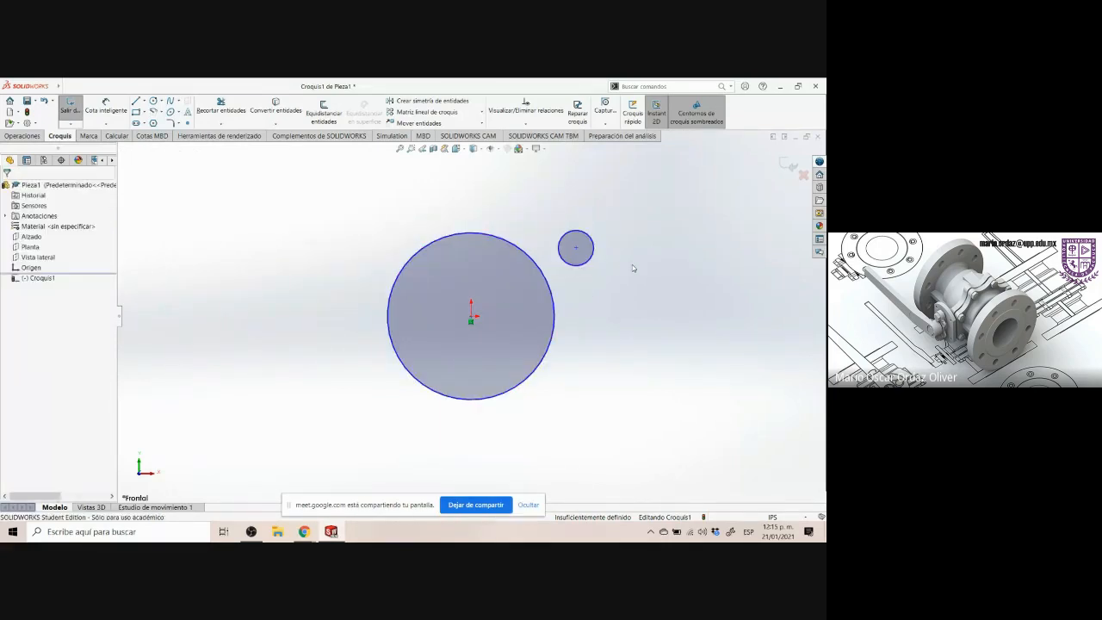
Move the small circle's center onto the origin so both circles are concentric
left_click(576, 250)
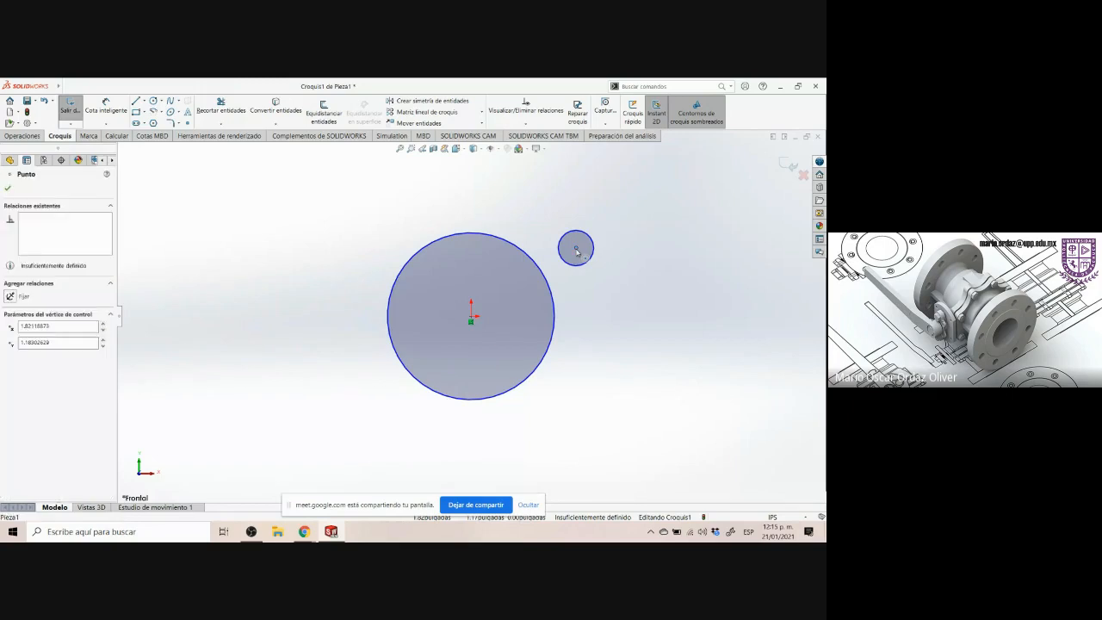
mouse_move(577, 251)
left_mouse_down()
mouse_move(586, 247)
mouse_move(443, 170)
mouse_move(443, 378)
mouse_move(472, 315)
left_mouse_up()
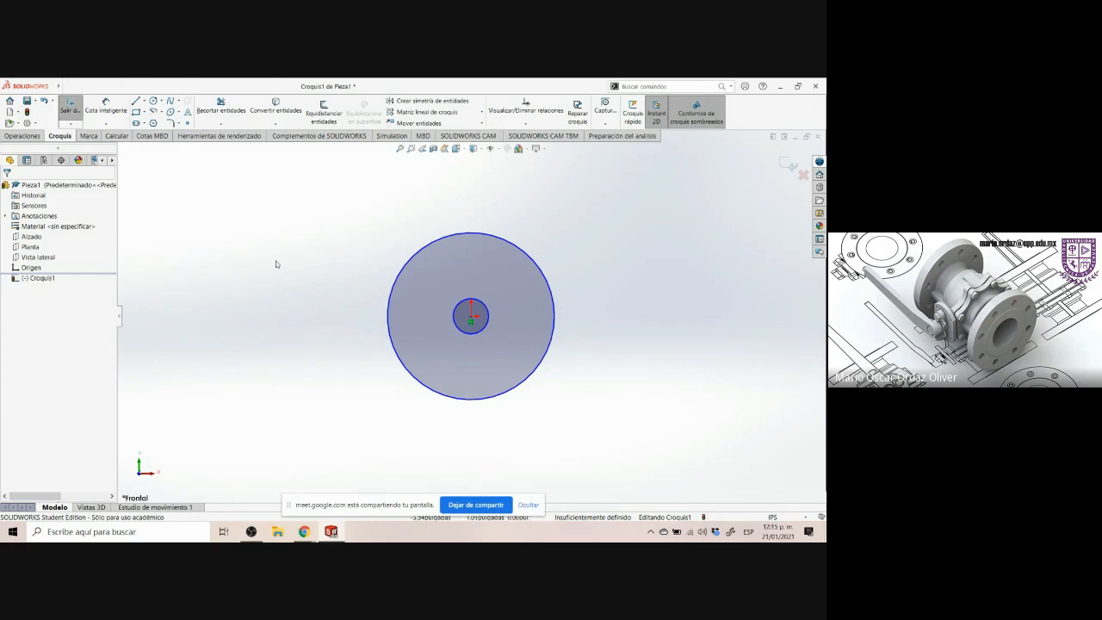
scroll(370, 236, "down", 1)
scroll(496, 241, "up", 1)
scroll(470, 317, "up", 2)
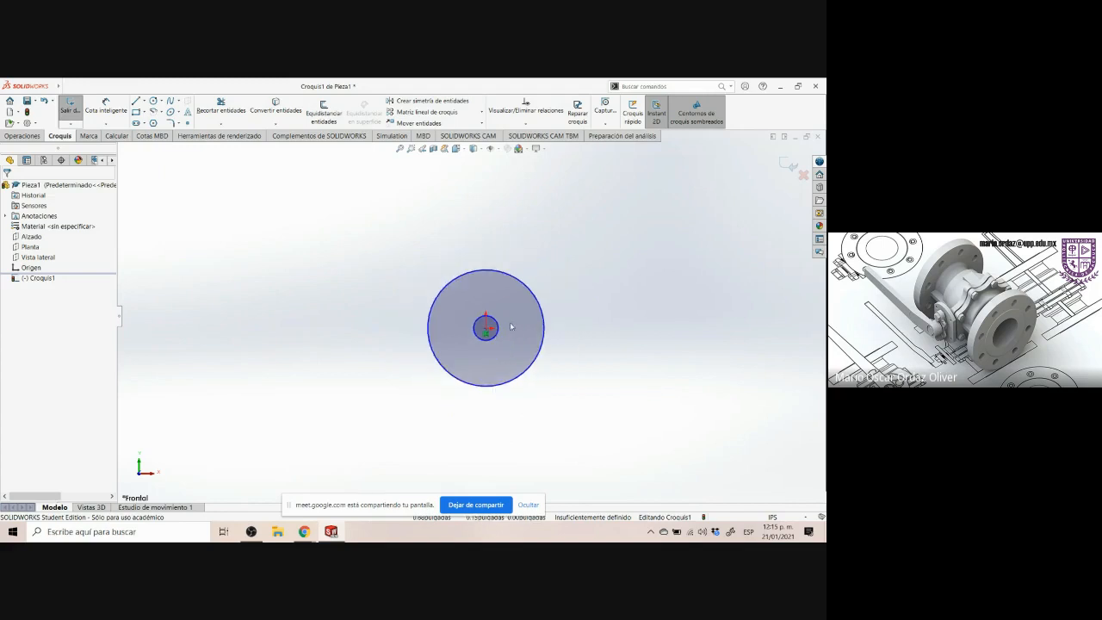
Enlarge the smaller circle by pulling its edge outward
left_click_drag(498, 328, 525, 328)
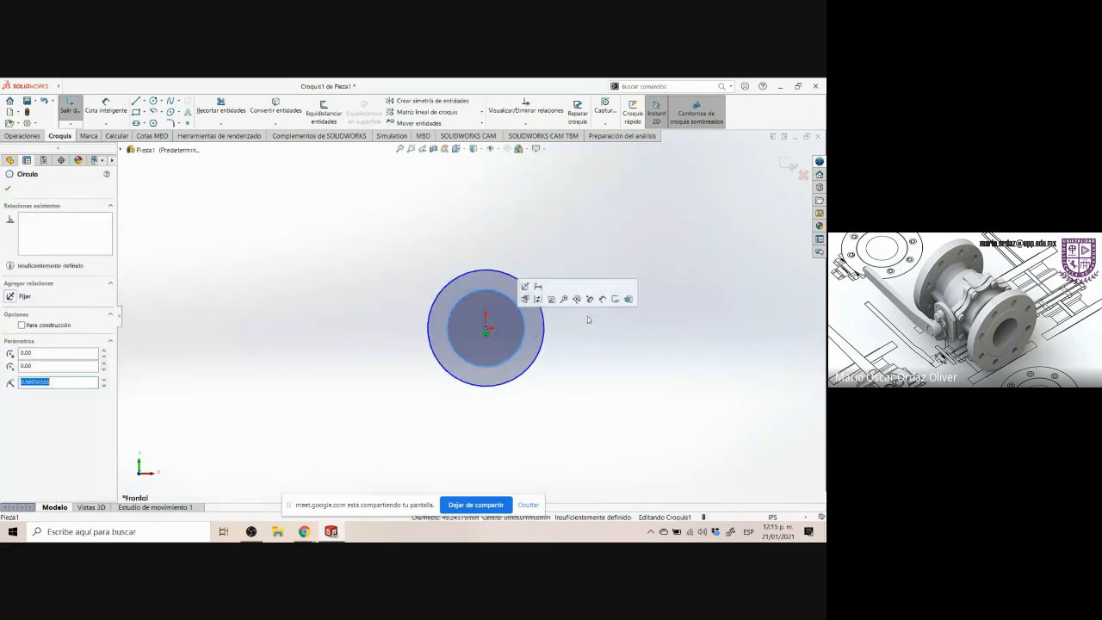
left_click(587, 317)
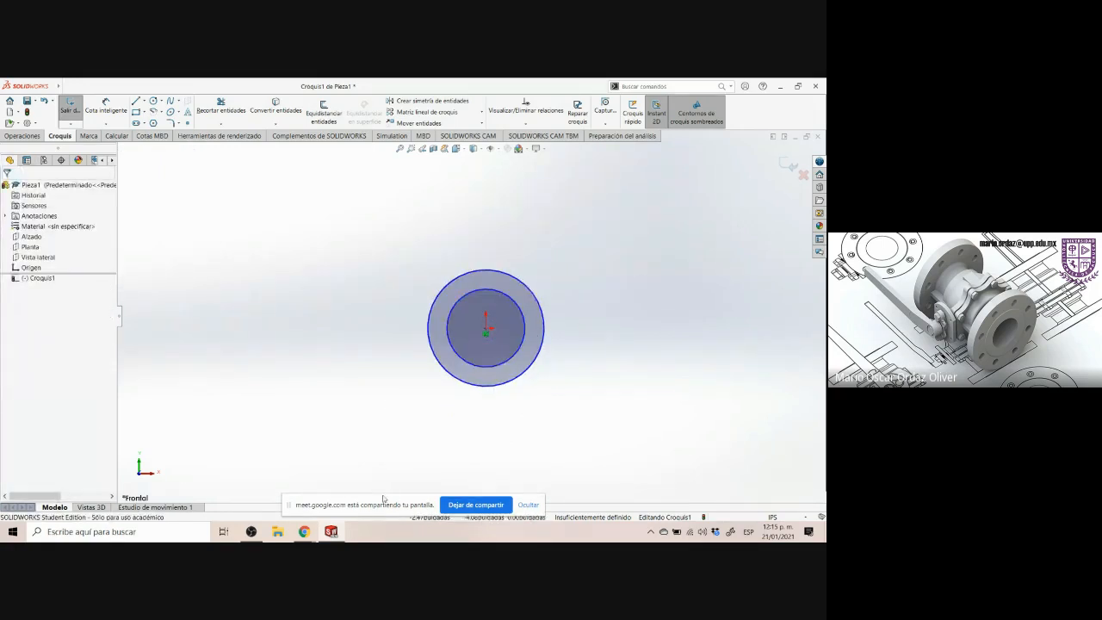
left_click_drag(377, 505, 422, 89)
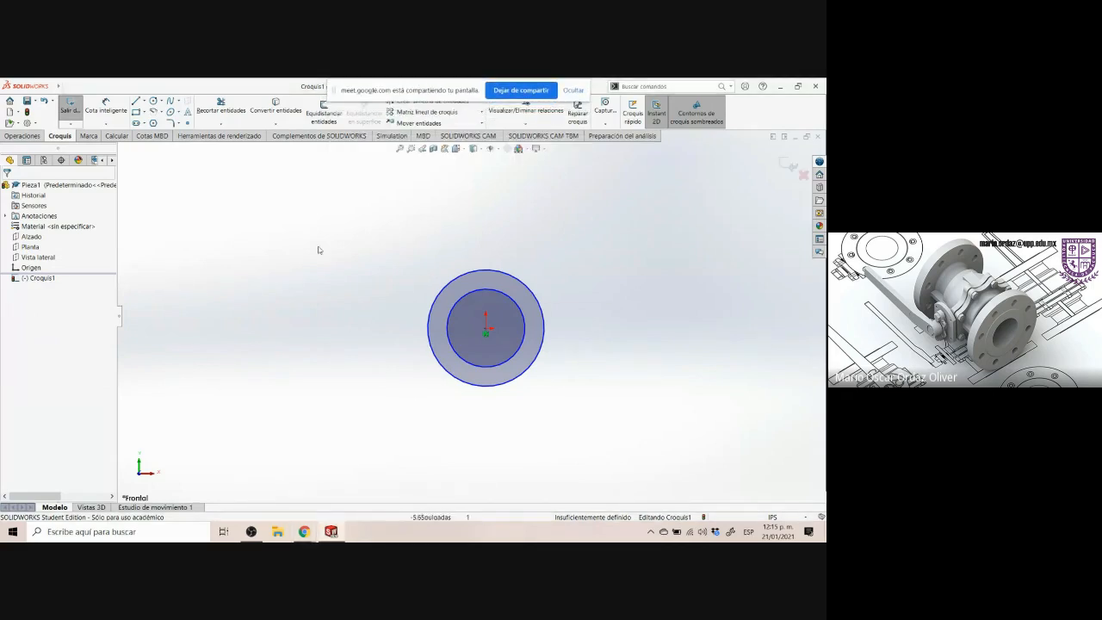
Mark the hub outline and the 1.76 dimension on the Control Arm drawing to examine them
left_click(304, 531)
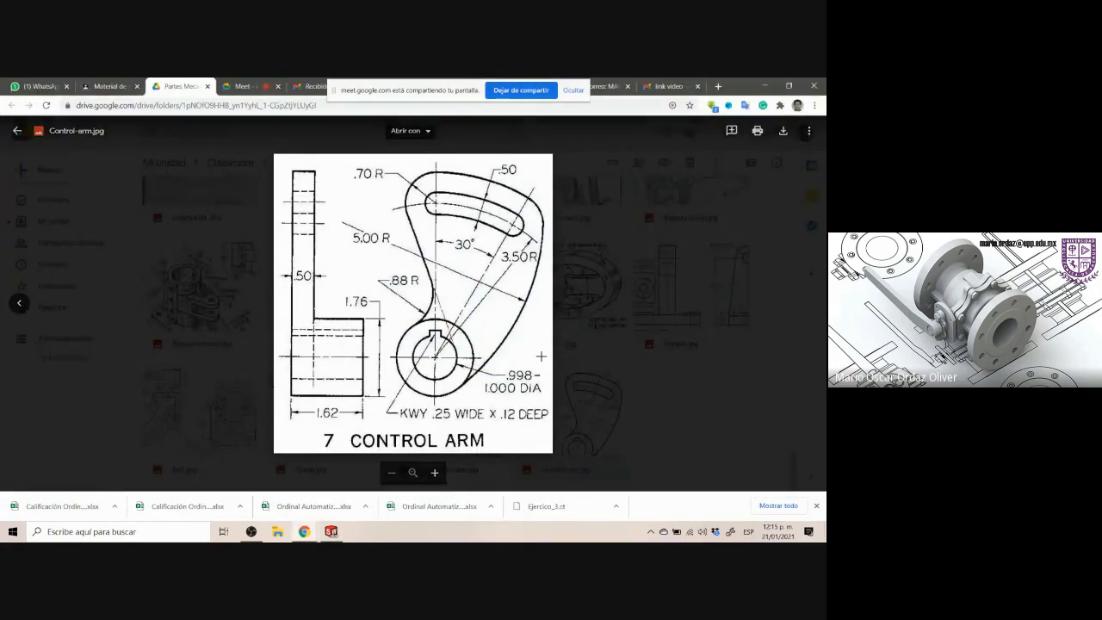
key("super+shift+s")
left_click_drag(384, 311, 510, 411)
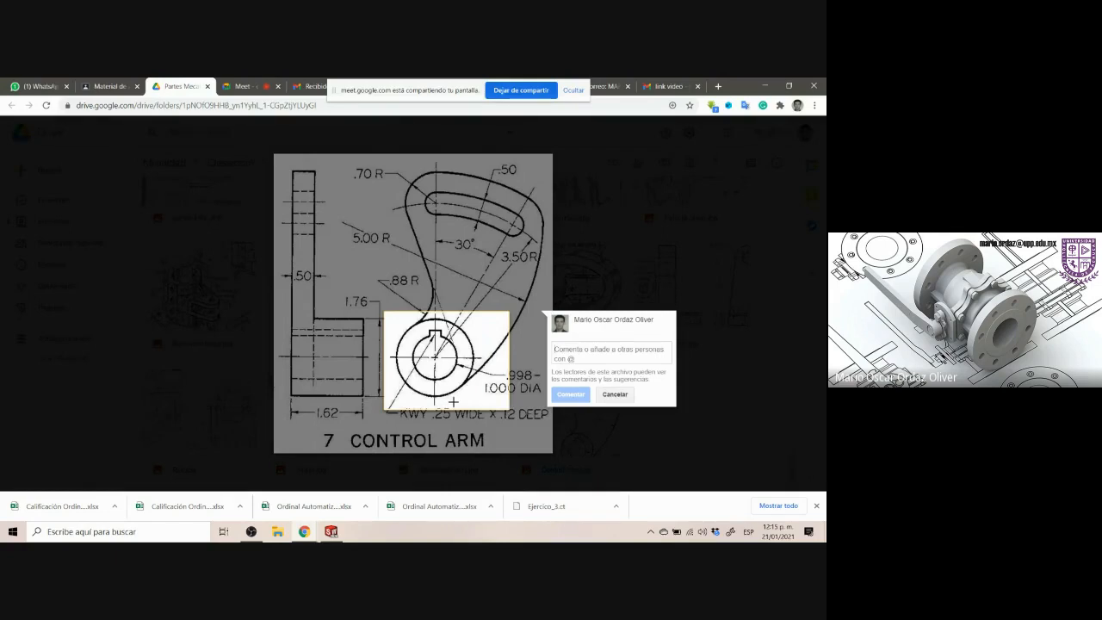
left_click(449, 425)
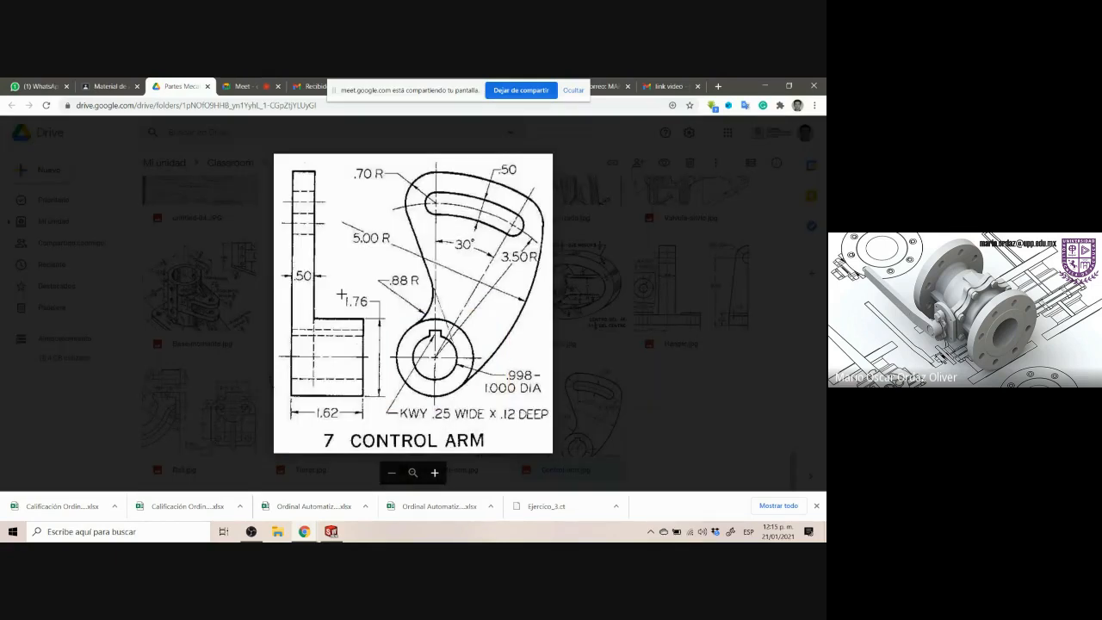
left_click_drag(341, 293, 389, 401)
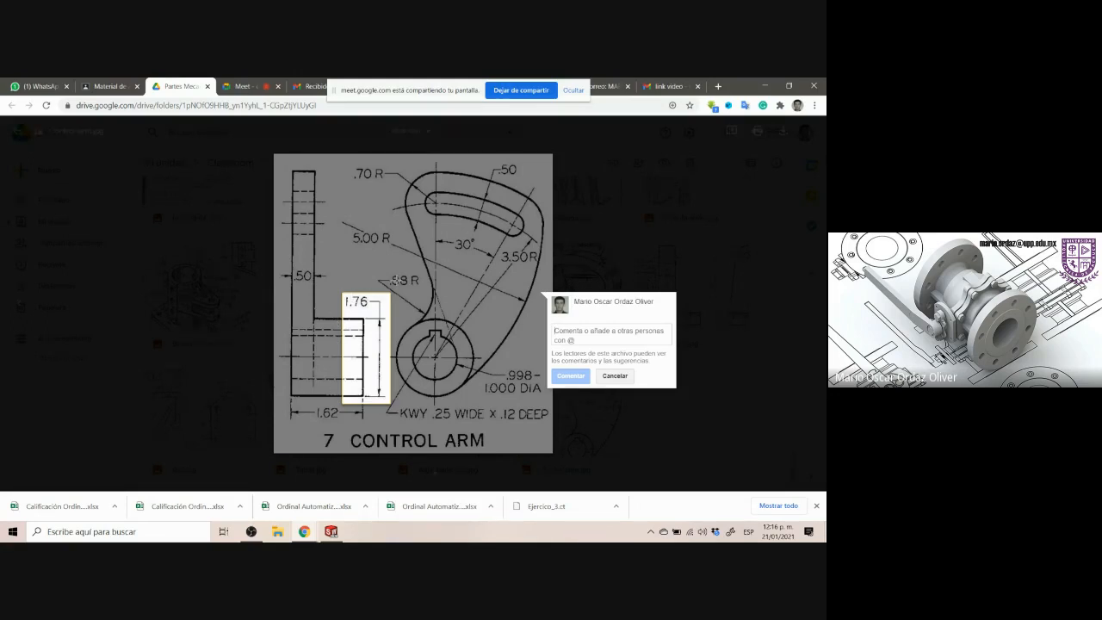
Dimension the large circle's diameter as 1.76 in
left_click(331, 531)
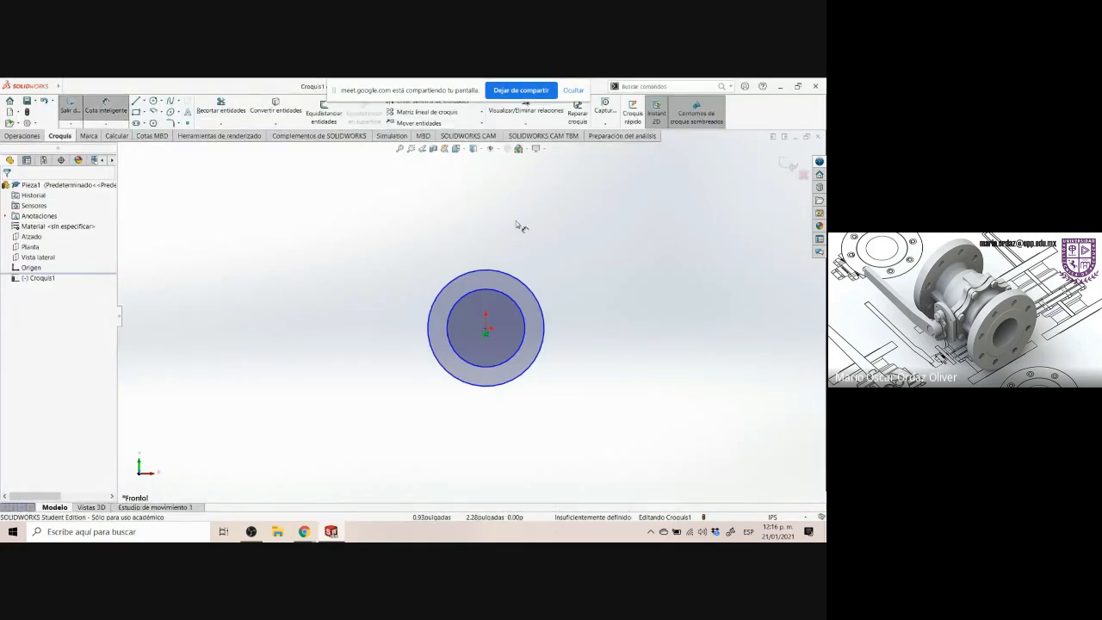
left_click(484, 274)
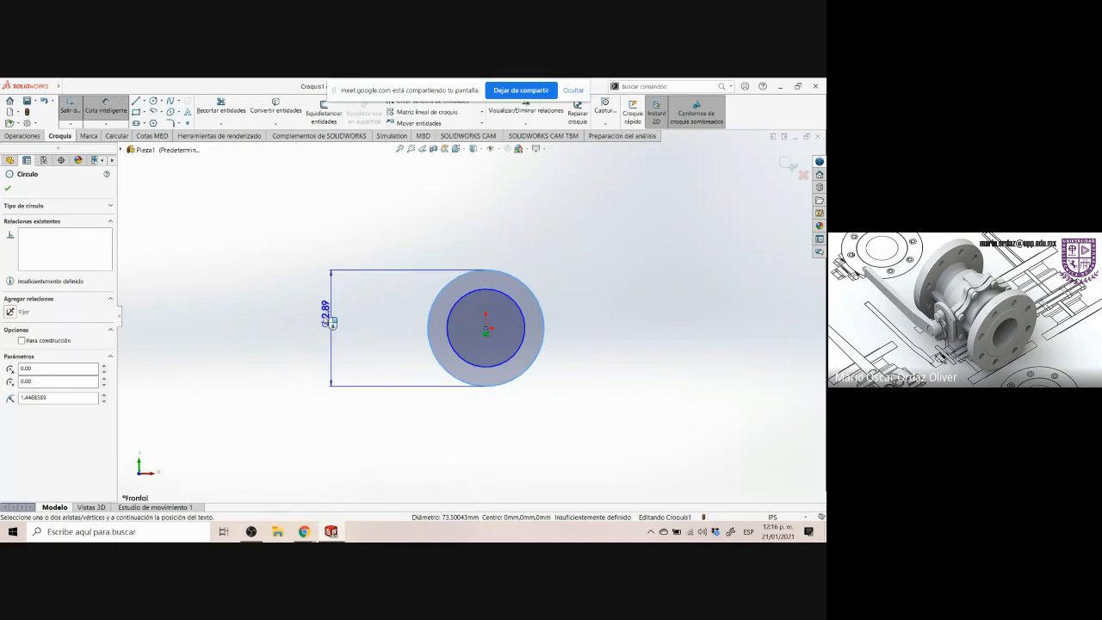
left_click(381, 328)
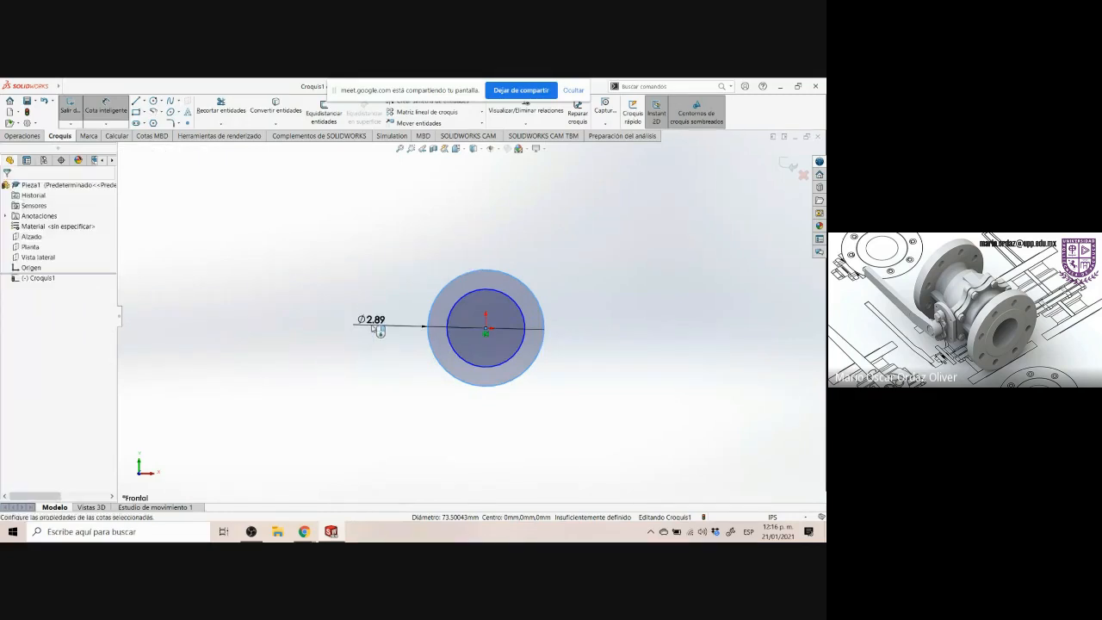
type("1.76")
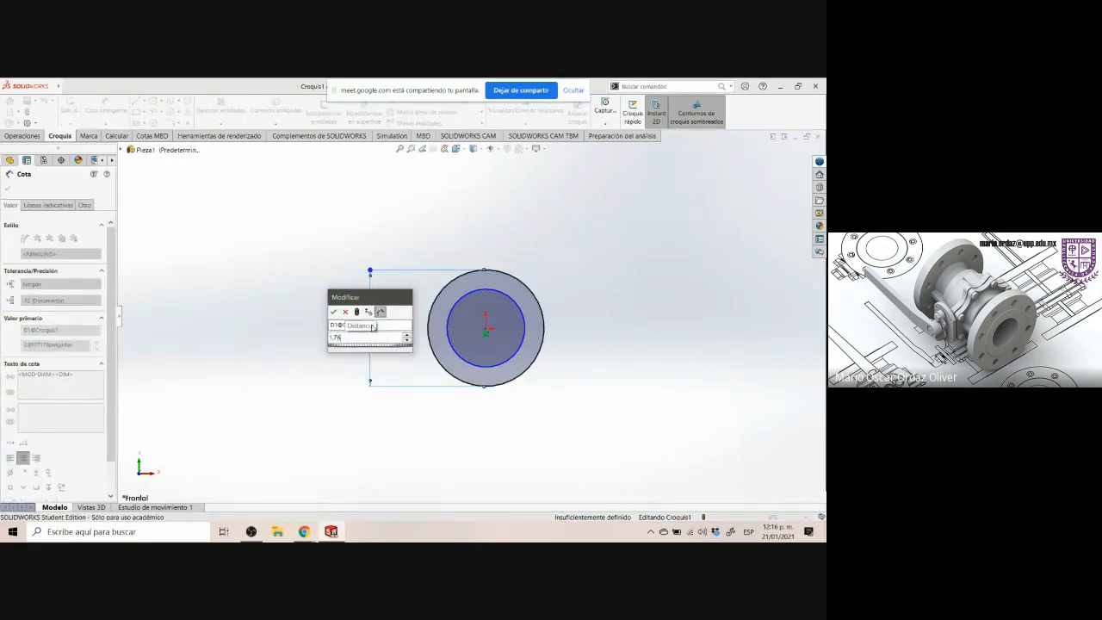
key("Return")
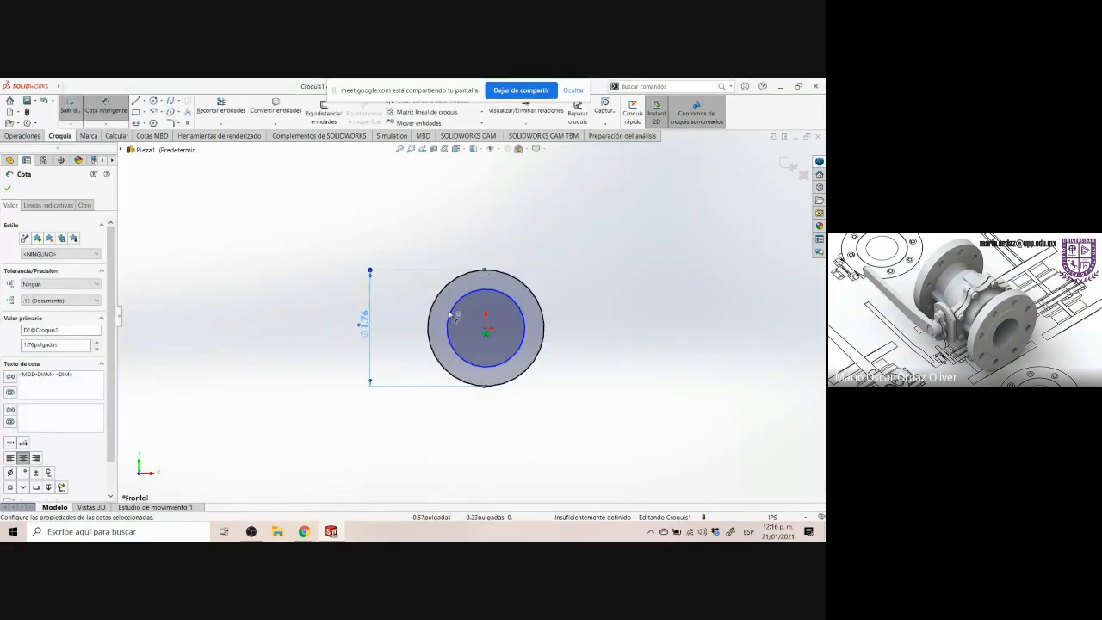
Mark the .998–1.000 DIA hole callout on the drawing to examine it
left_click(331, 532)
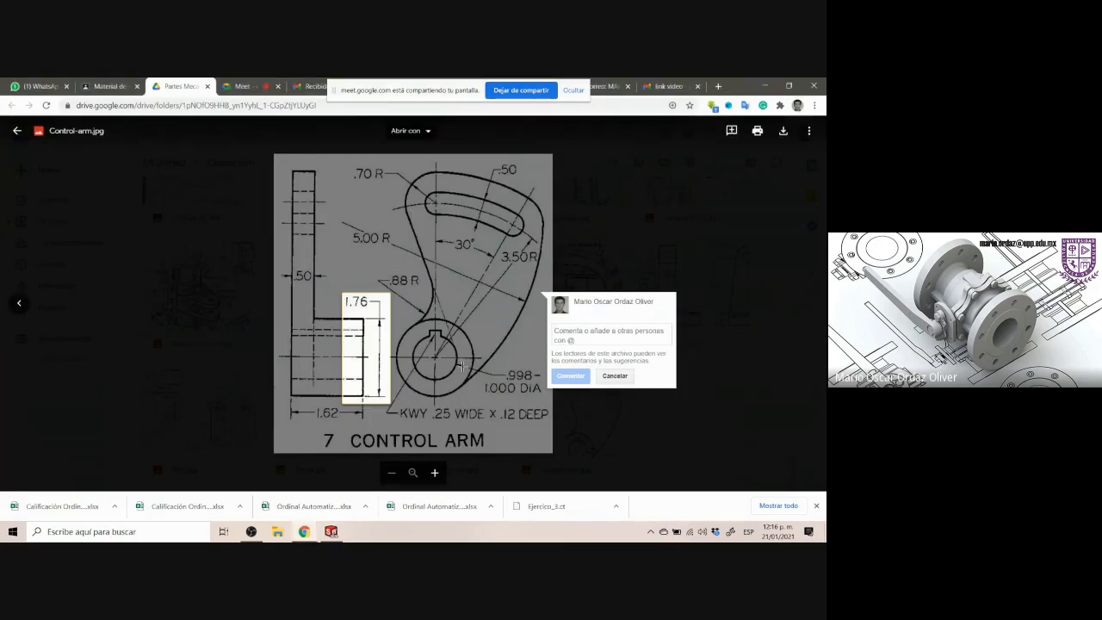
left_click(470, 372)
left_click_drag(458, 364, 548, 399)
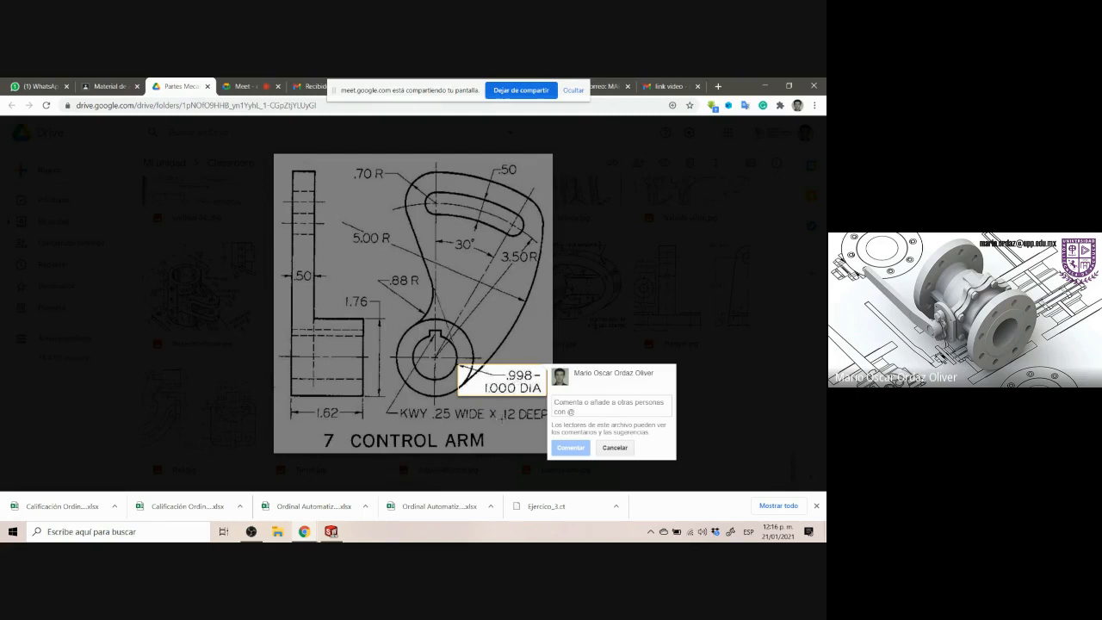
Dimension the small circle's diameter as 0.998 in
left_click(344, 531)
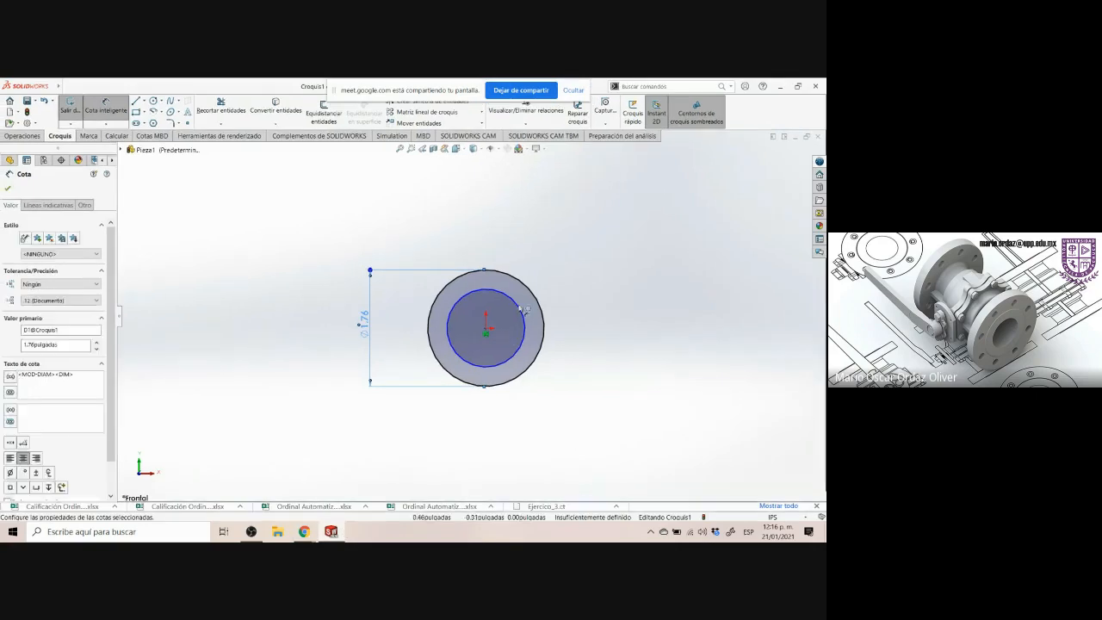
left_click(512, 299)
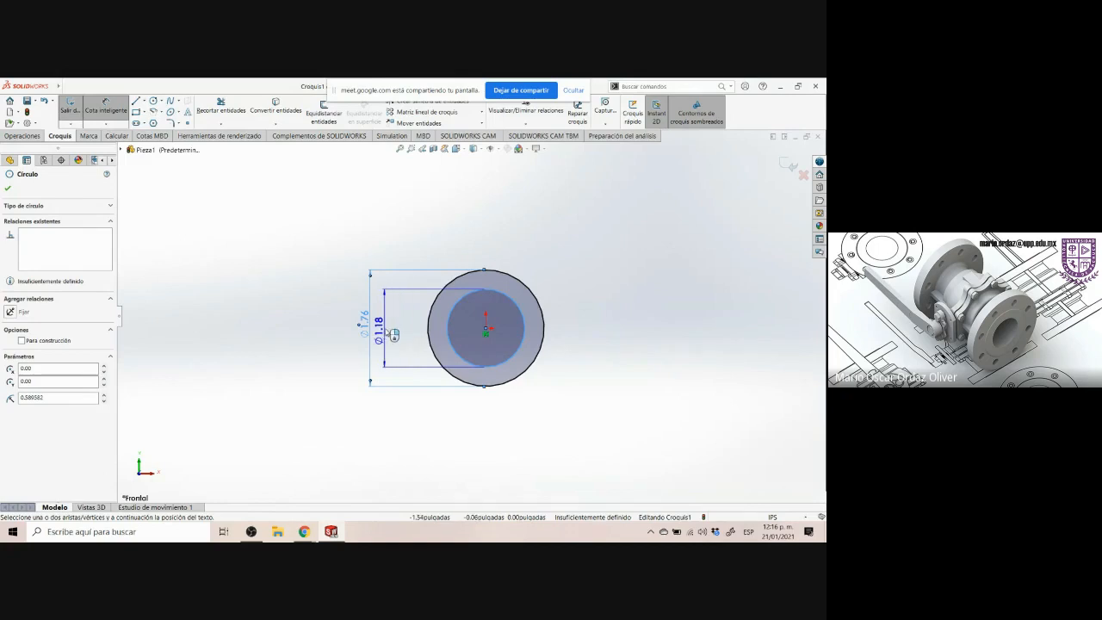
left_click(394, 332)
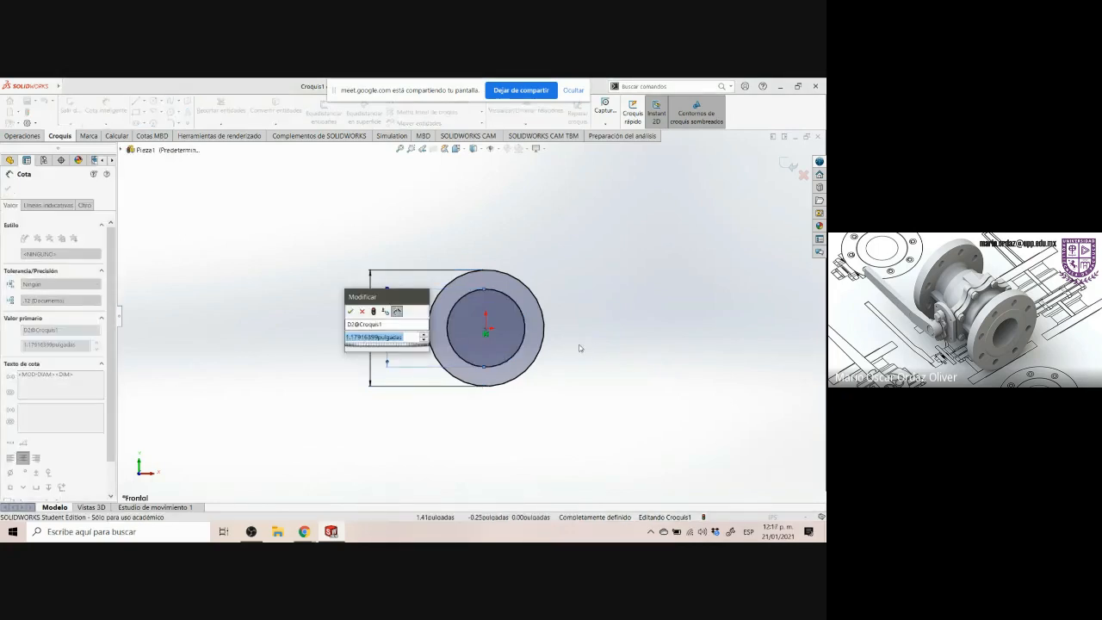
type("0.998")
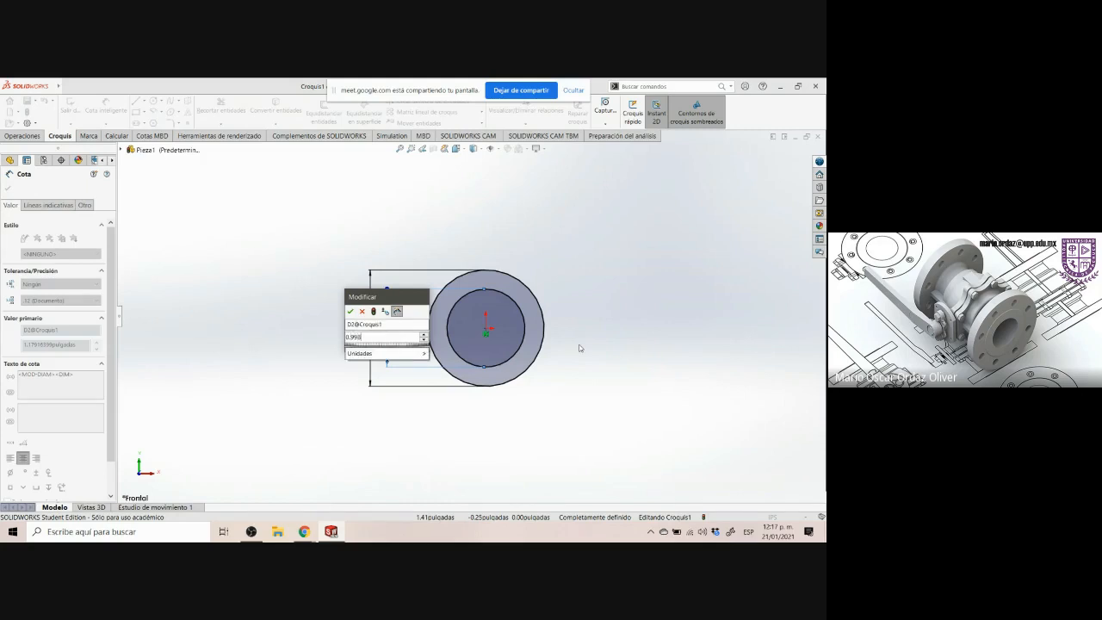
key("Return")
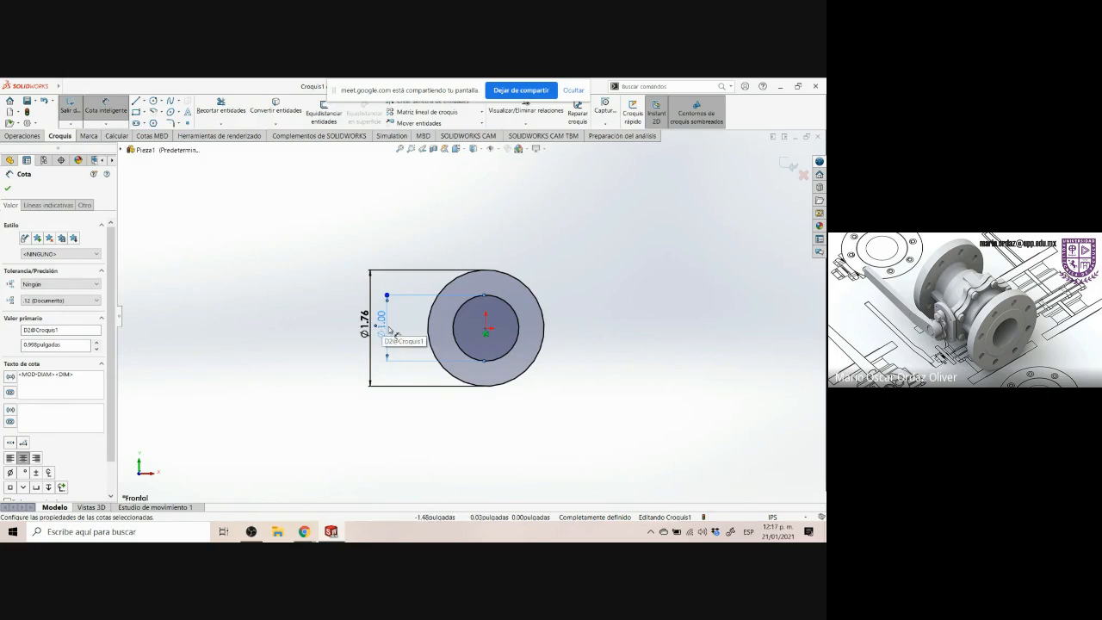
Reposition the small circle's diameter dimension beside the circles
left_click_drag(387, 325, 397, 327)
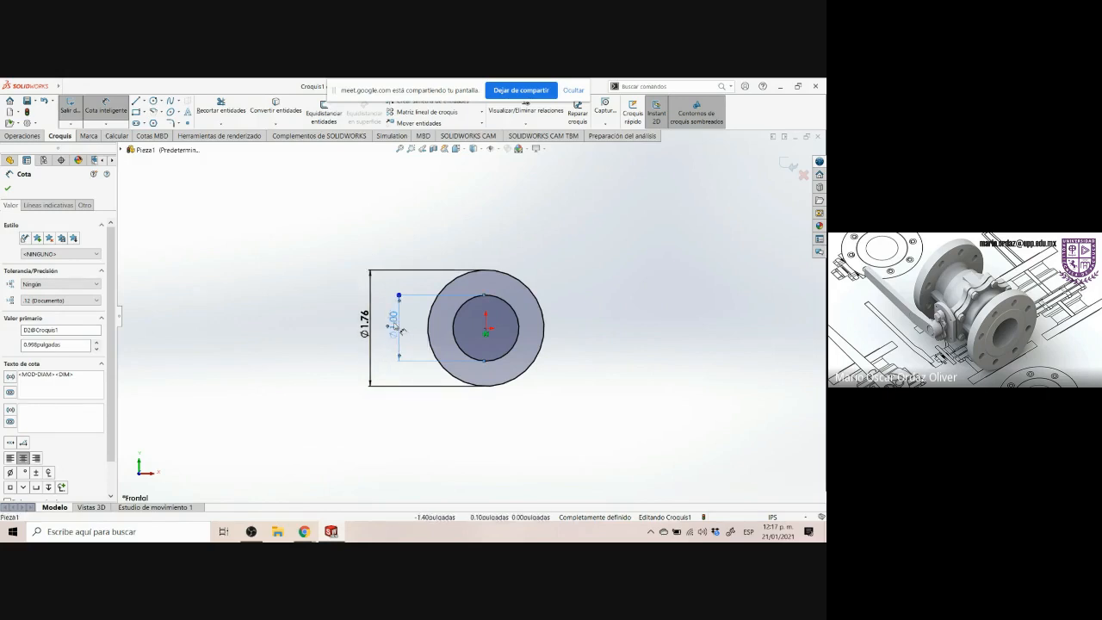
double_click(395, 327)
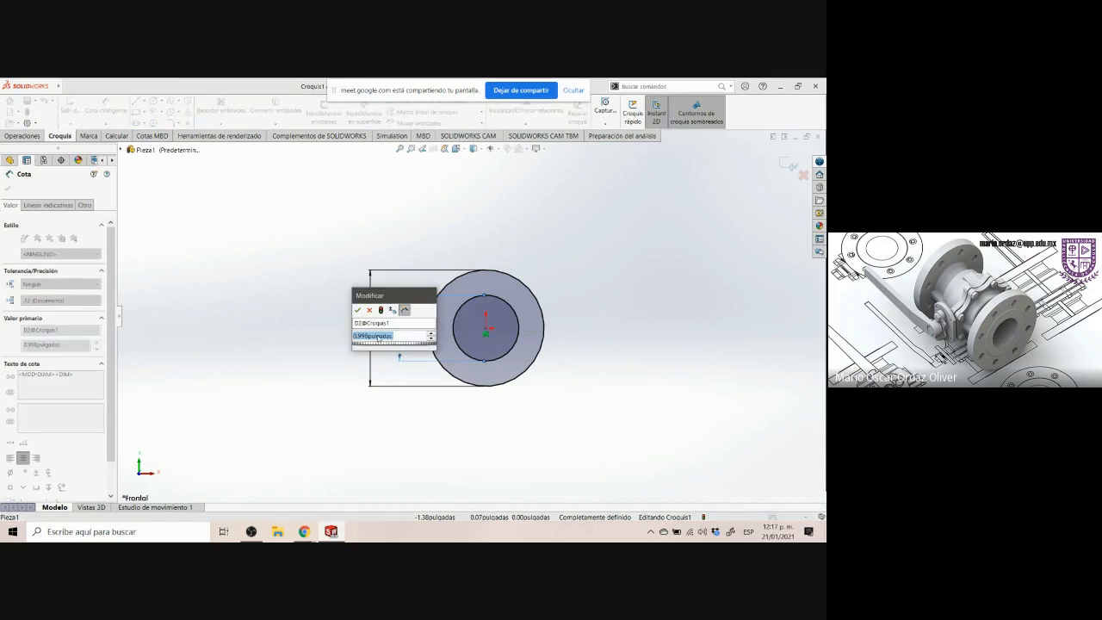
left_click(357, 311)
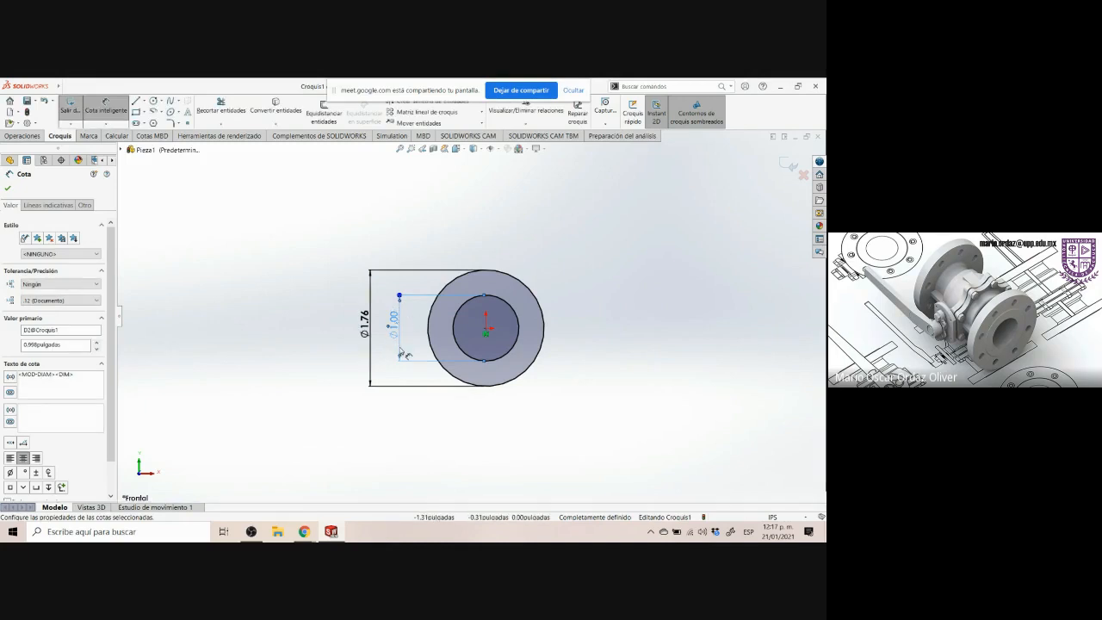
left_click(405, 438)
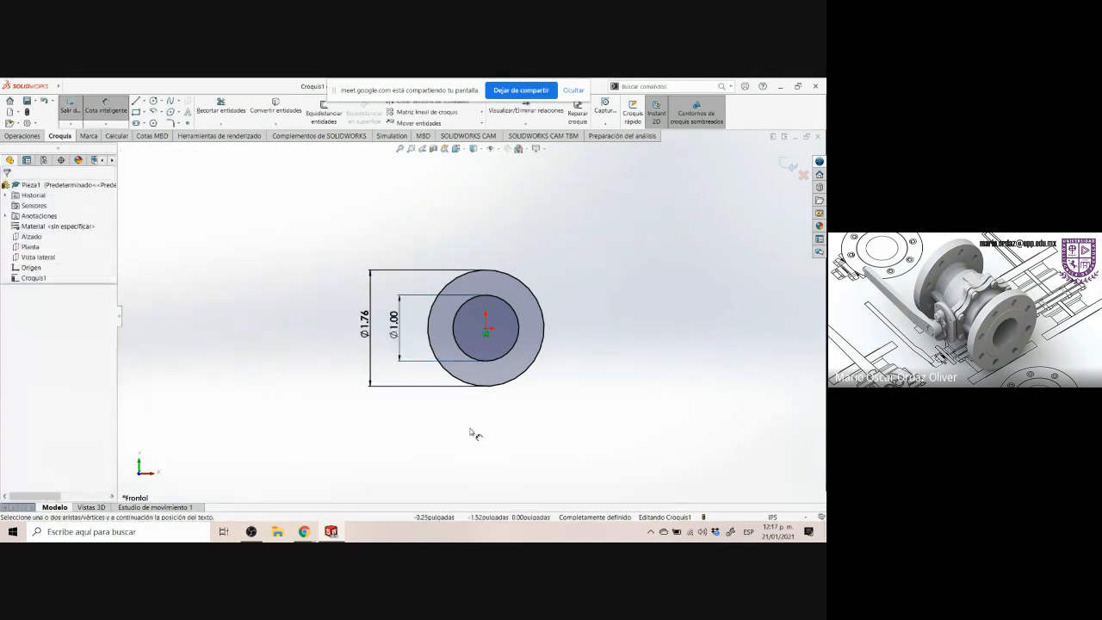
Review the Control Arm drawing again for the next feature
key("f")
scroll(563, 214, "up", 2)
scroll(561, 194, "down", 1)
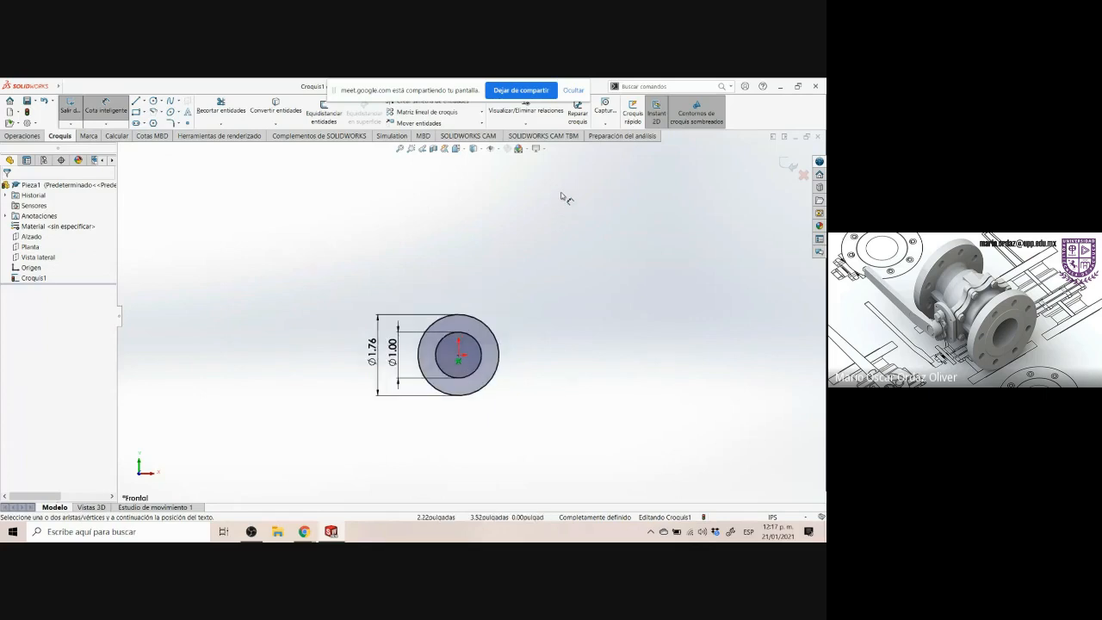
scroll(560, 196, "up", 1)
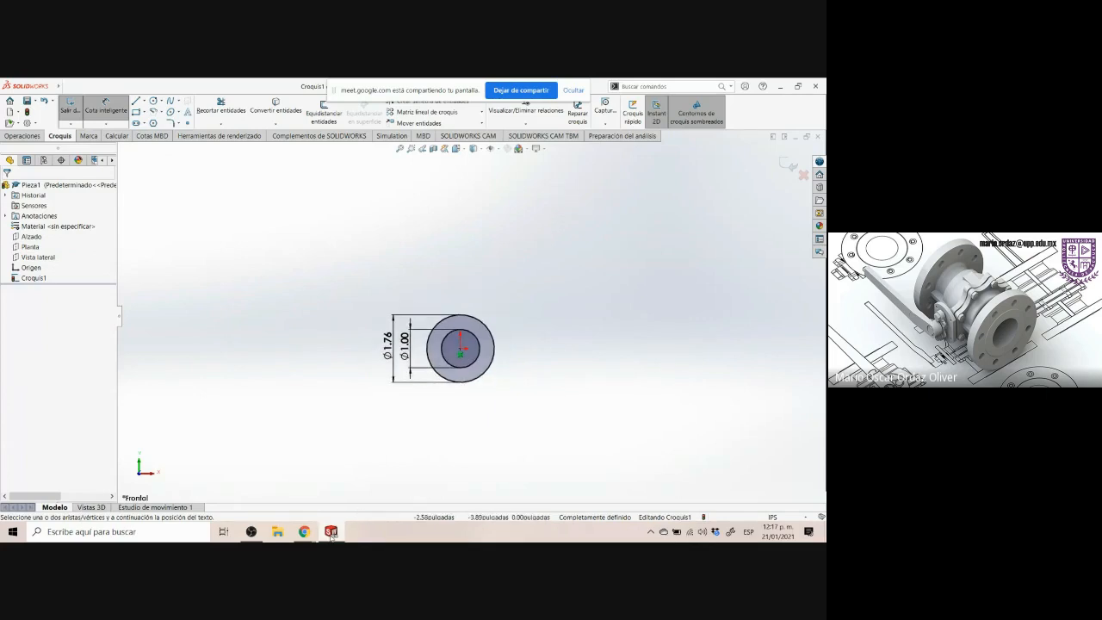
left_click(330, 532)
left_click(445, 397)
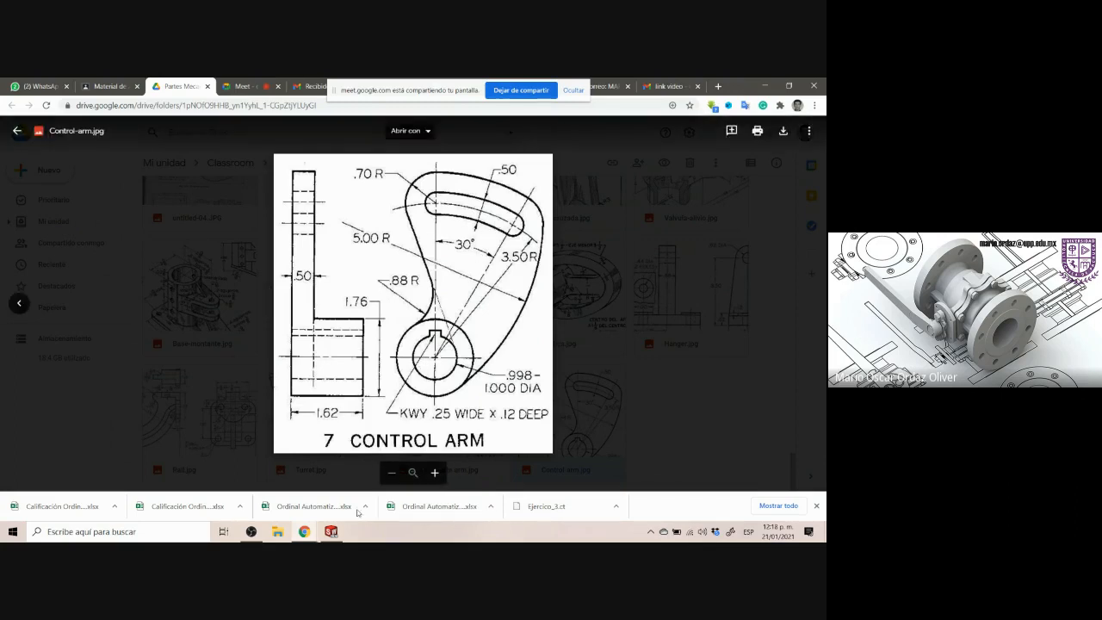
left_click(331, 531)
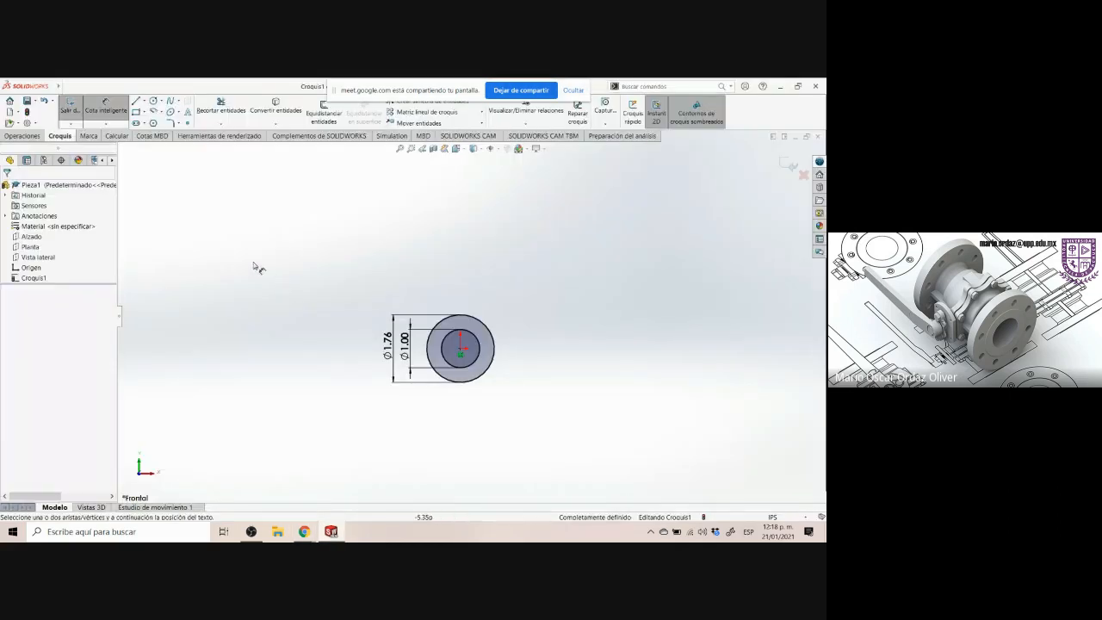
Sketch a centerpoint arc slot centered on the hub circles, about 4.7 in radius and 42° sweep, above the hub
left_click(145, 125)
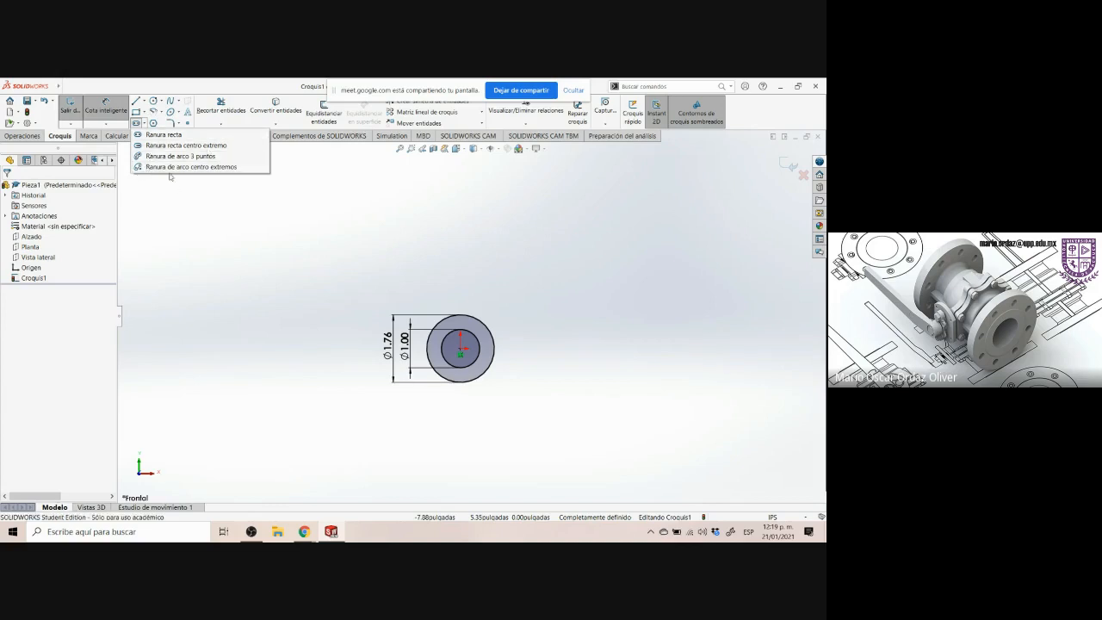
left_click(142, 123)
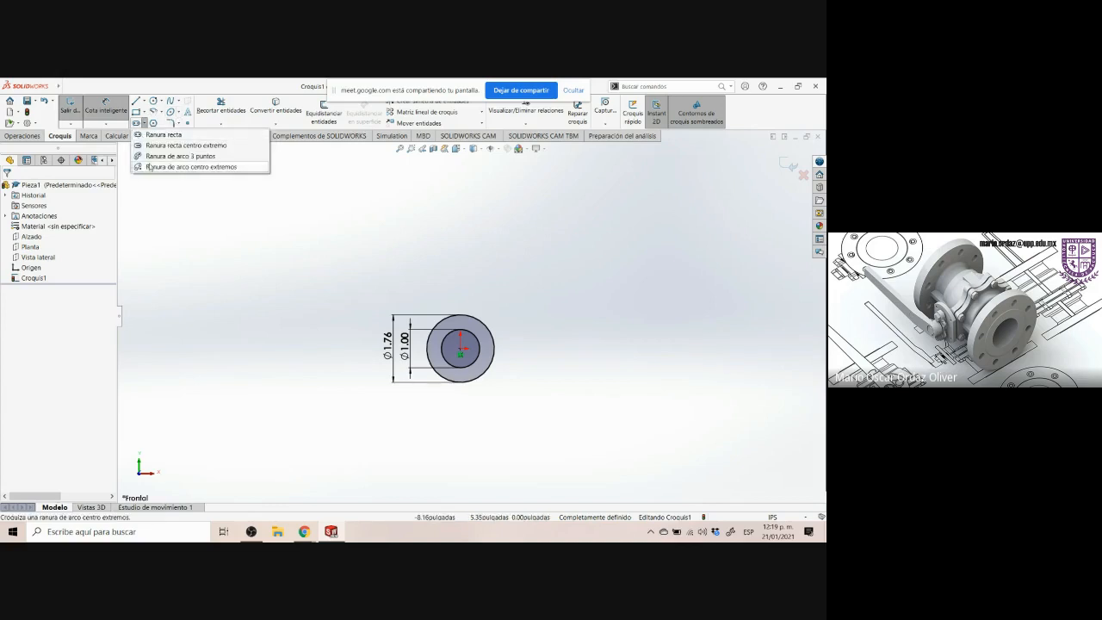
left_click(172, 164)
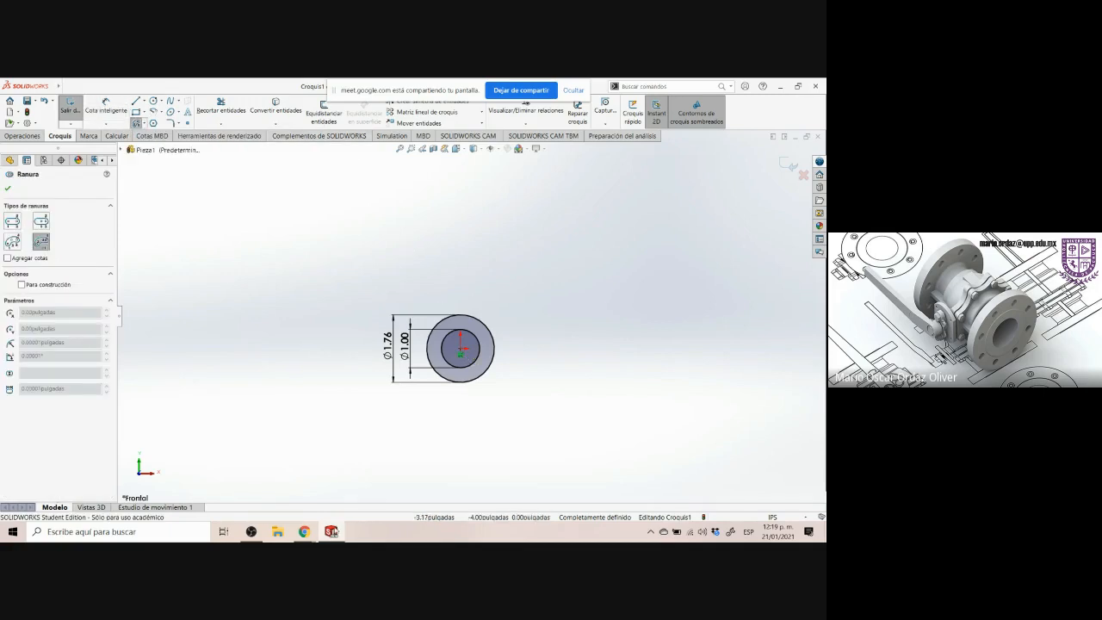
left_click(305, 531)
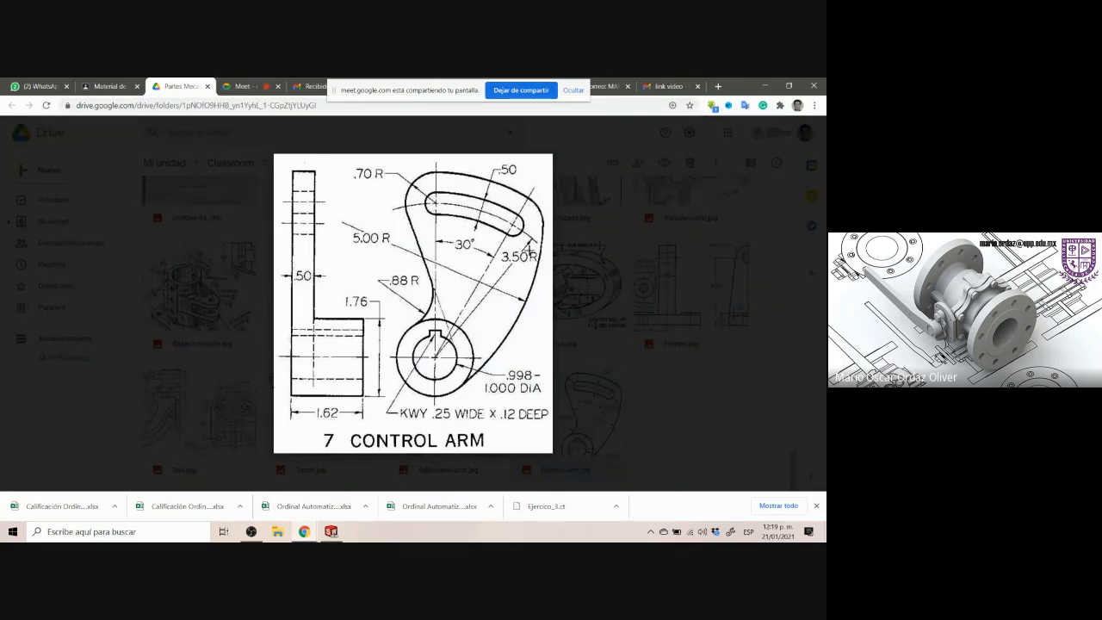
left_click(331, 531)
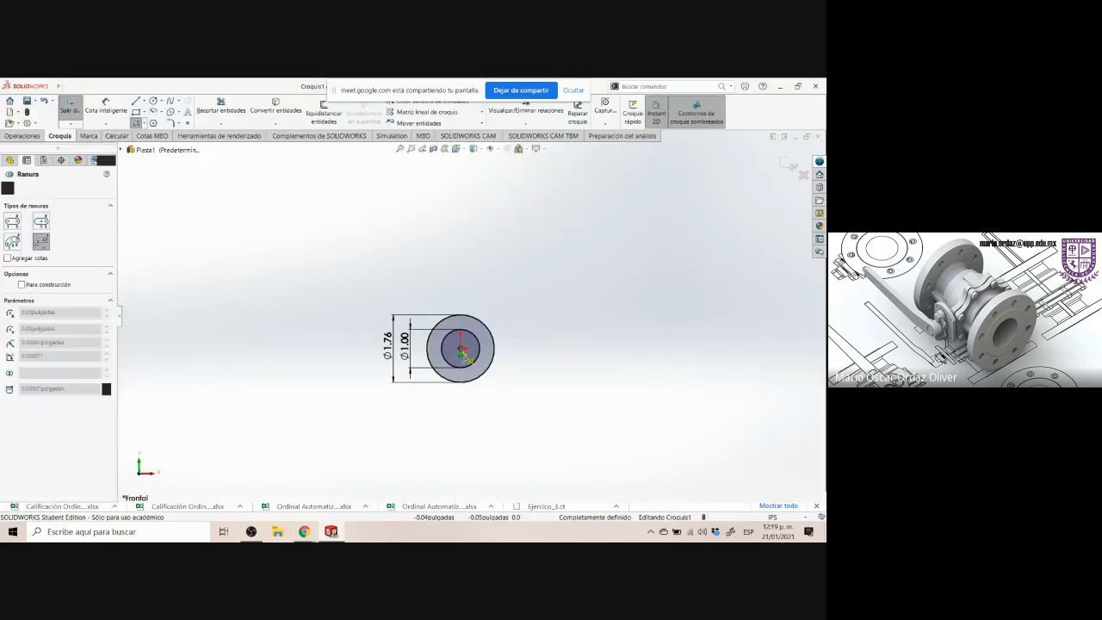
left_click(461, 349)
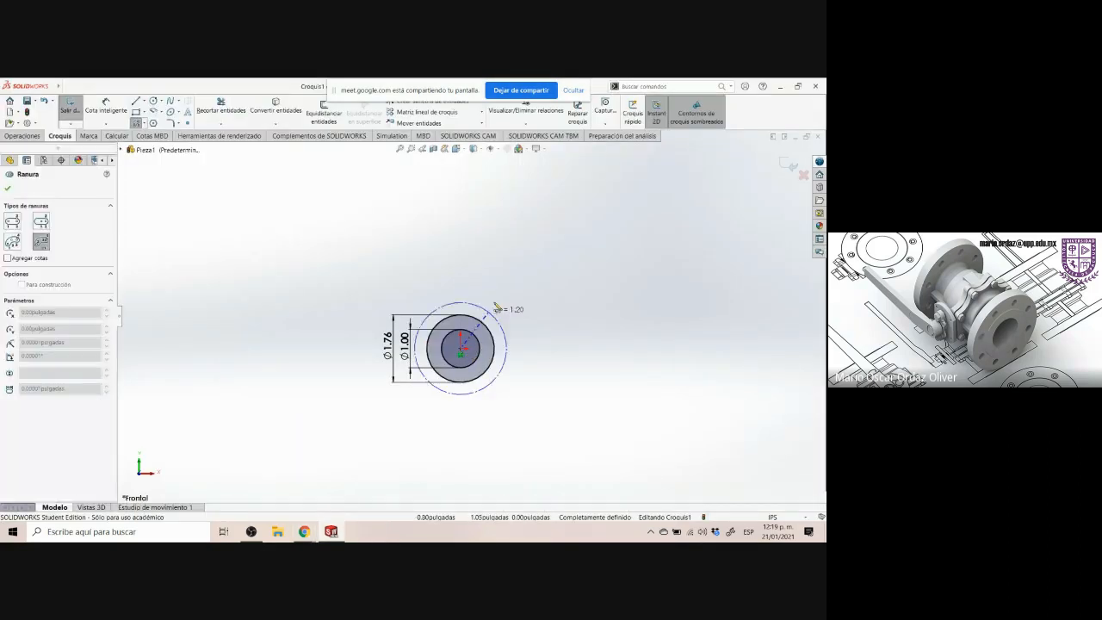
left_click(598, 231)
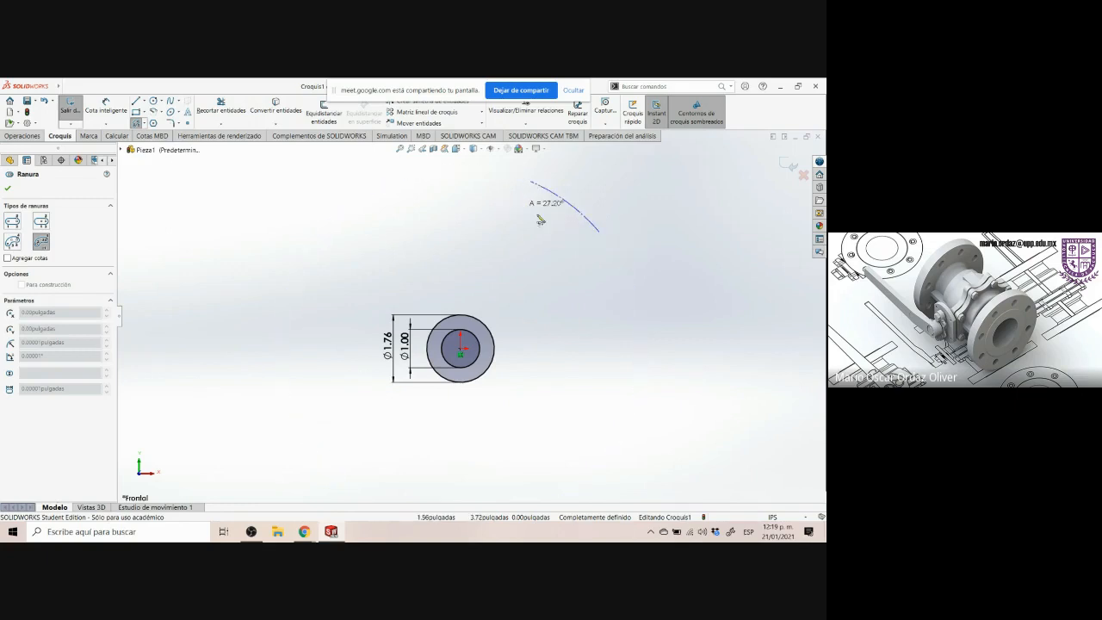
left_click(486, 182)
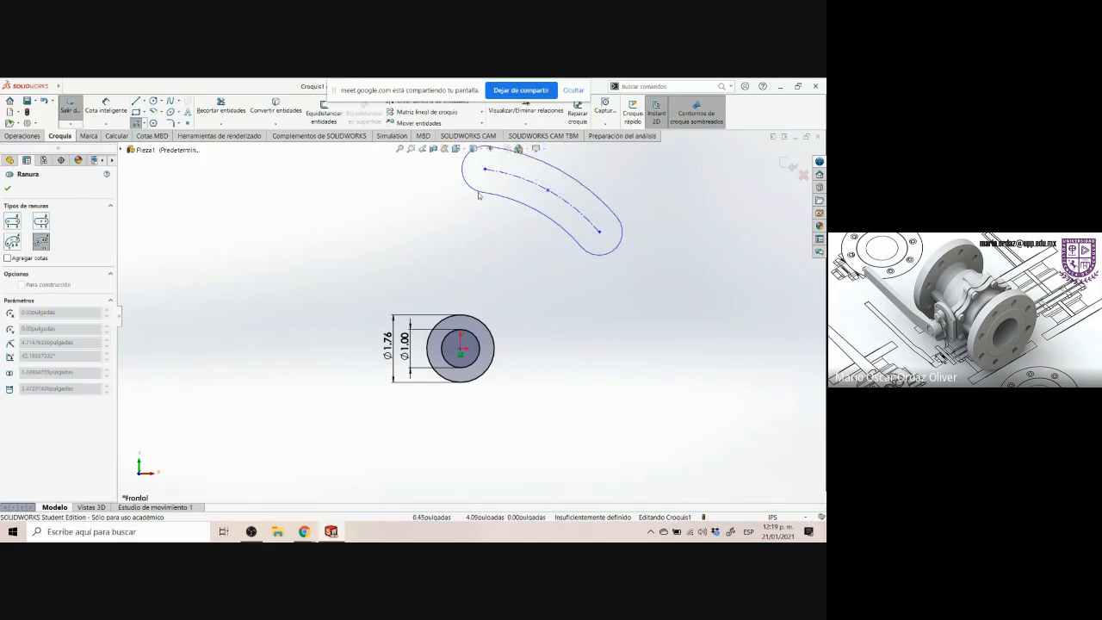
left_click(483, 193)
scroll(636, 286, "up", 2)
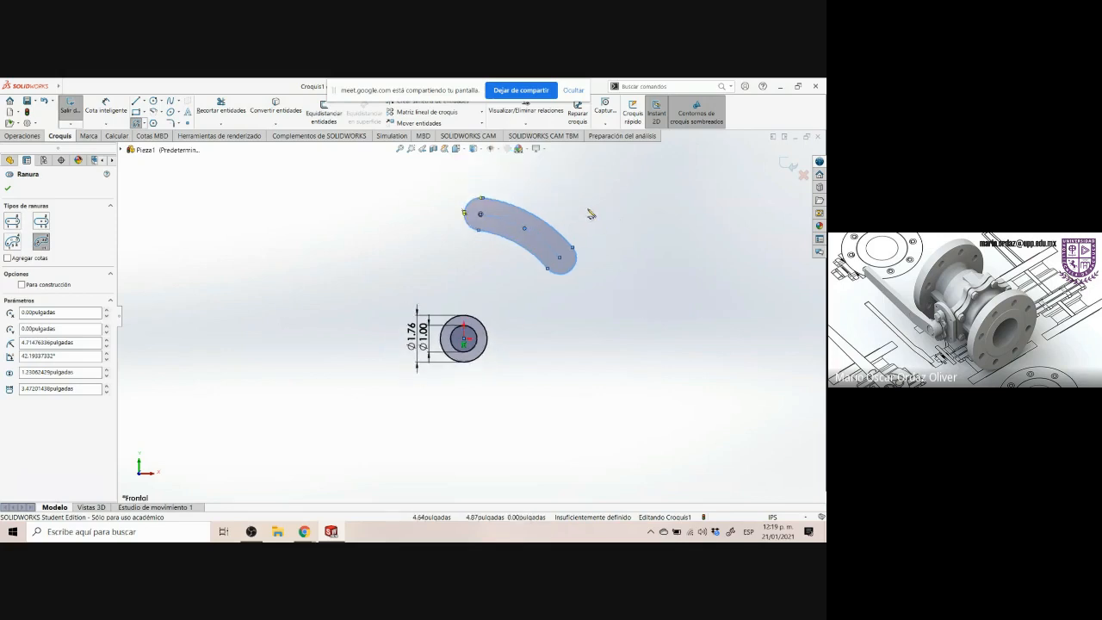
scroll(591, 214, "down", 1)
key("Escape")
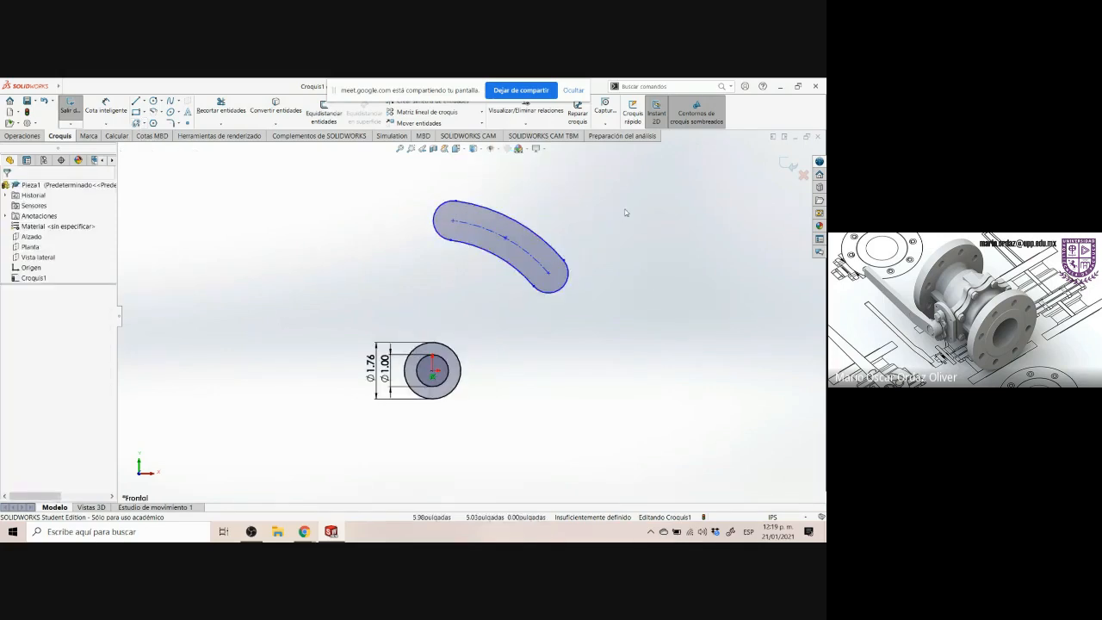
Mark the 3.50 R arc callout on the Control Arm drawing to examine it
left_click_drag(409, 179, 628, 325)
left_click(594, 362)
key("alt+Tab")
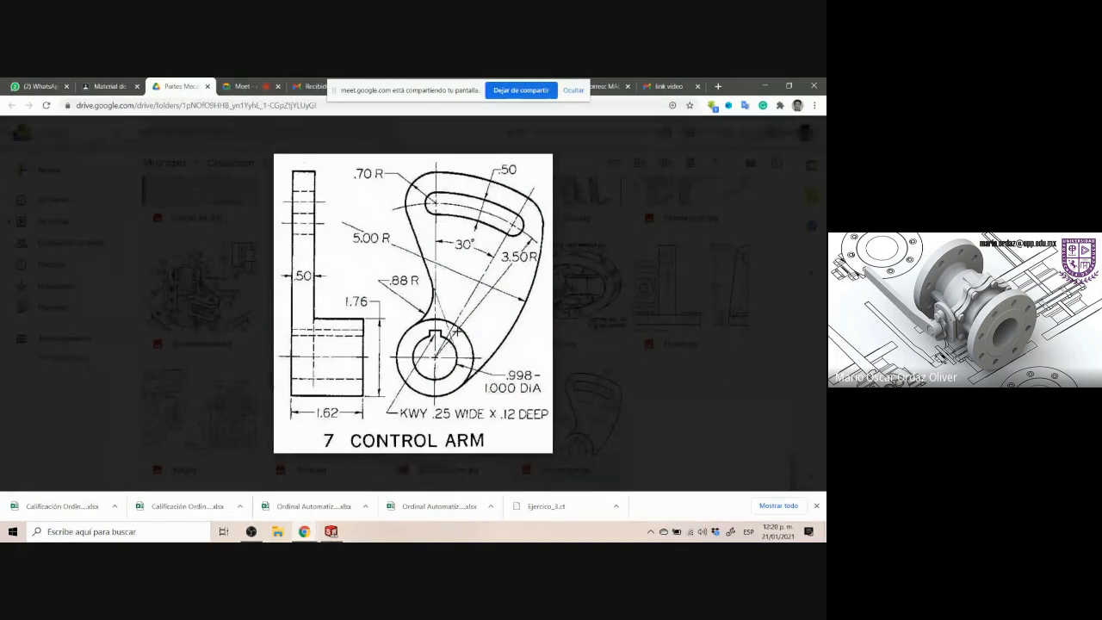
left_click_drag(497, 247, 542, 268)
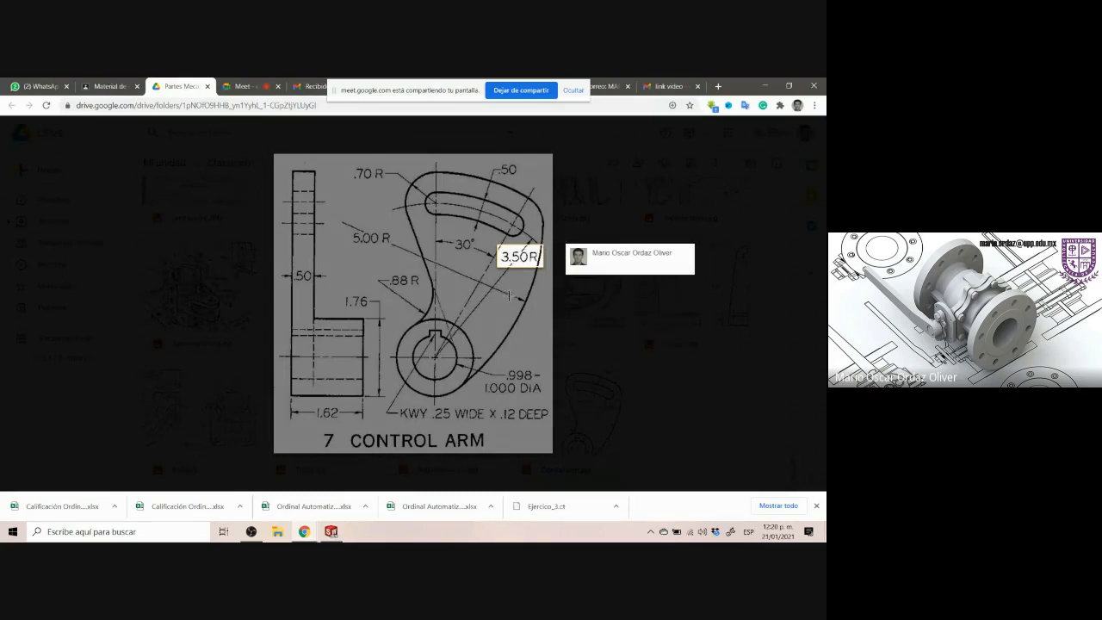
key("Escape")
key("alt+Tab")
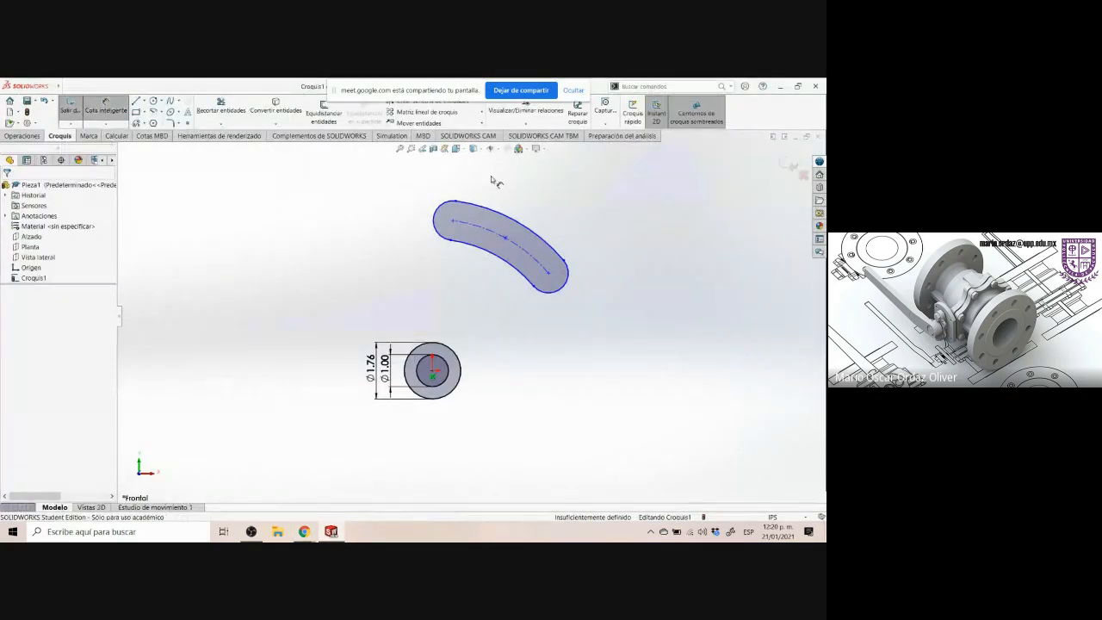
Dimension the slot's arc radius from the hub center as 3.50 in
left_click(545, 249)
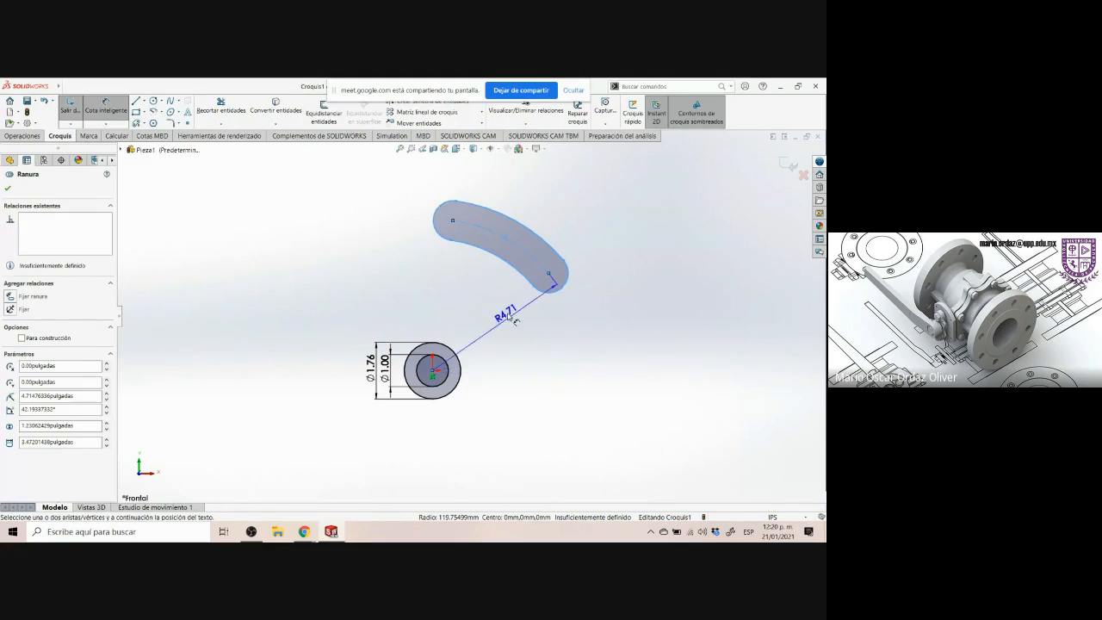
left_click(509, 331)
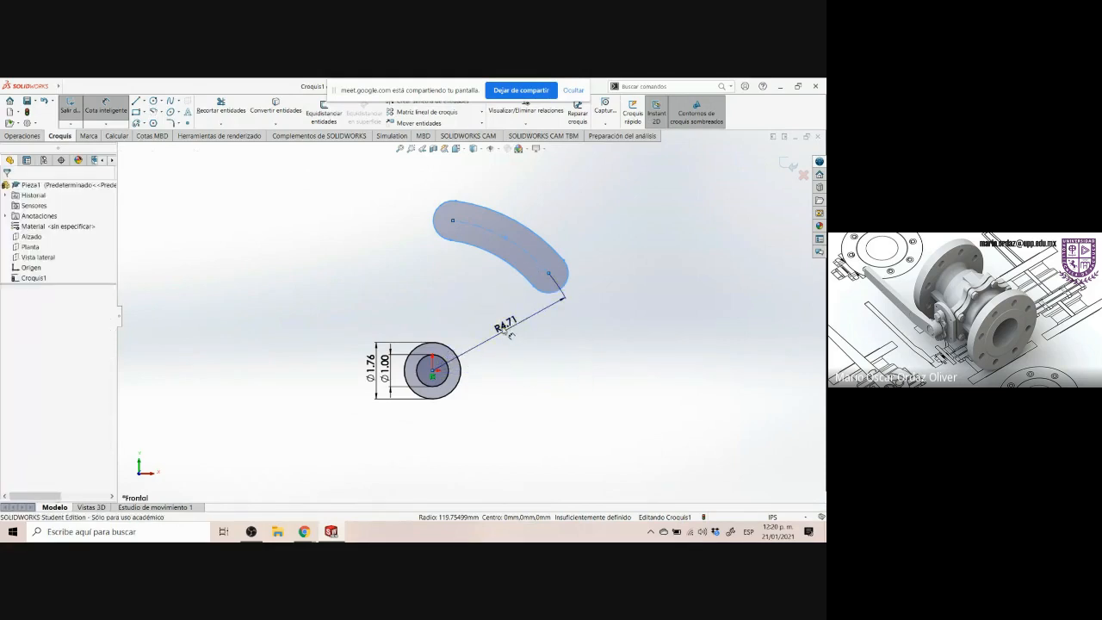
key("Return")
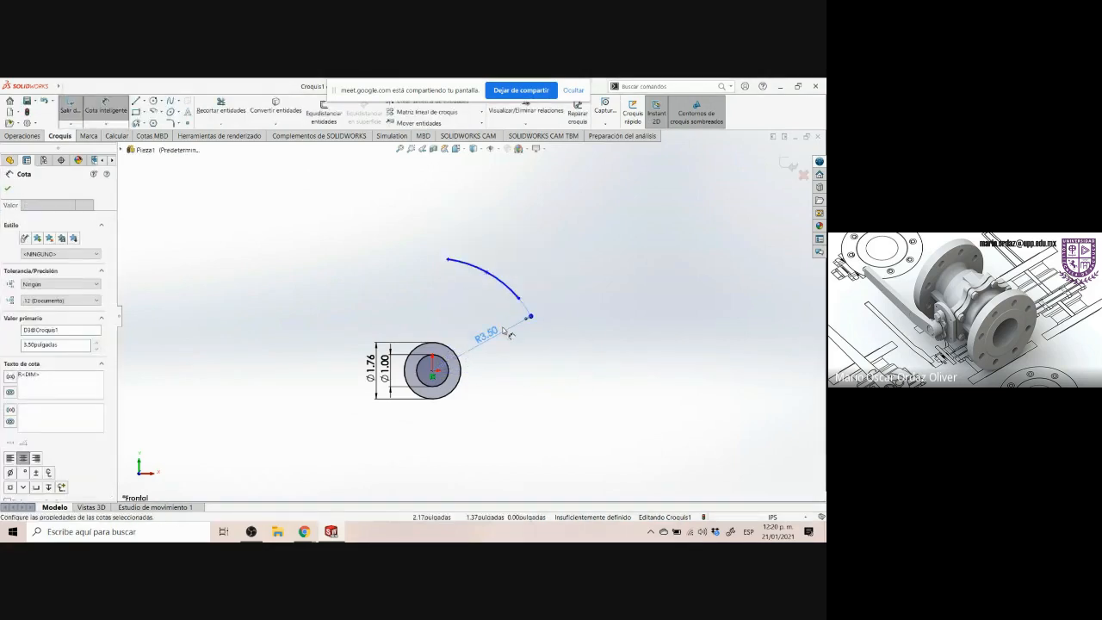
Examine the slot's .50 width and rounded end callouts on the Control Arm drawing
left_click(331, 532)
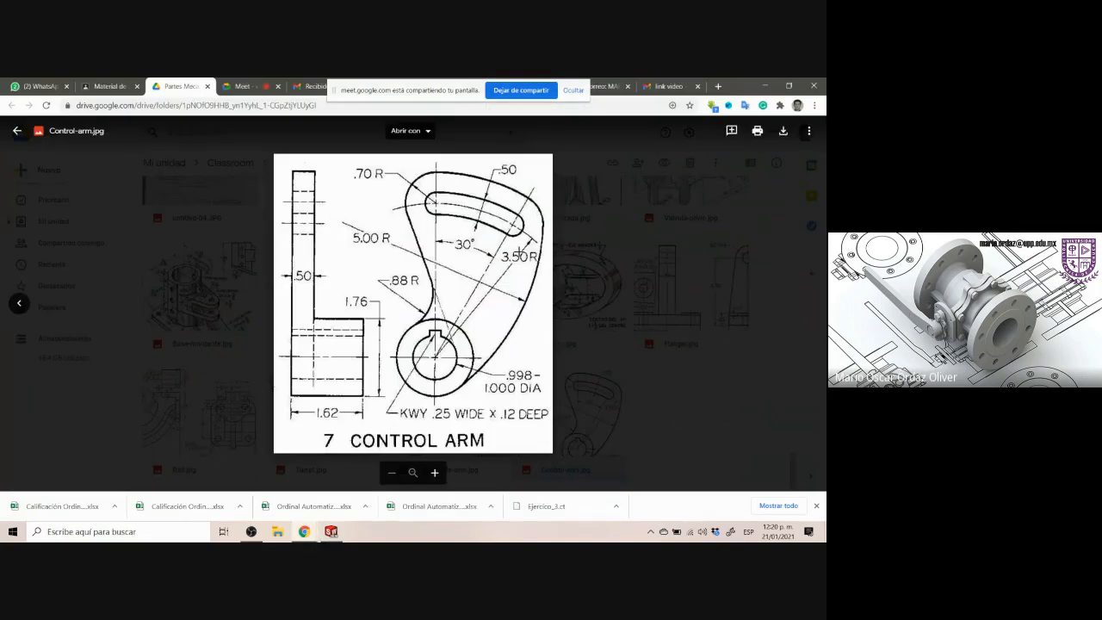
left_click_drag(500, 249, 537, 265)
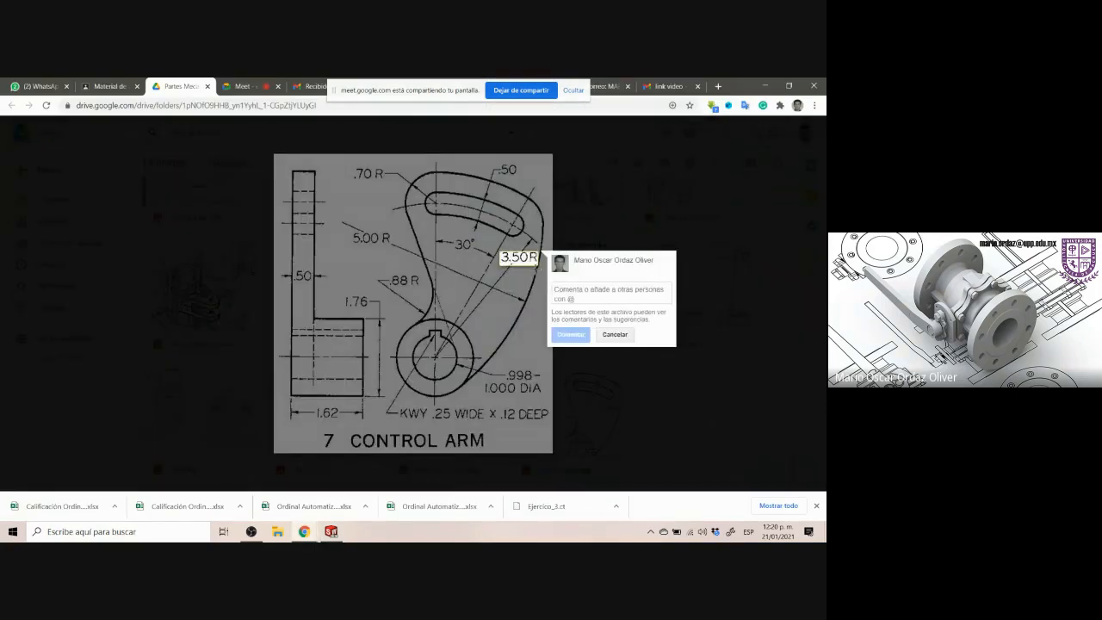
left_click(505, 324)
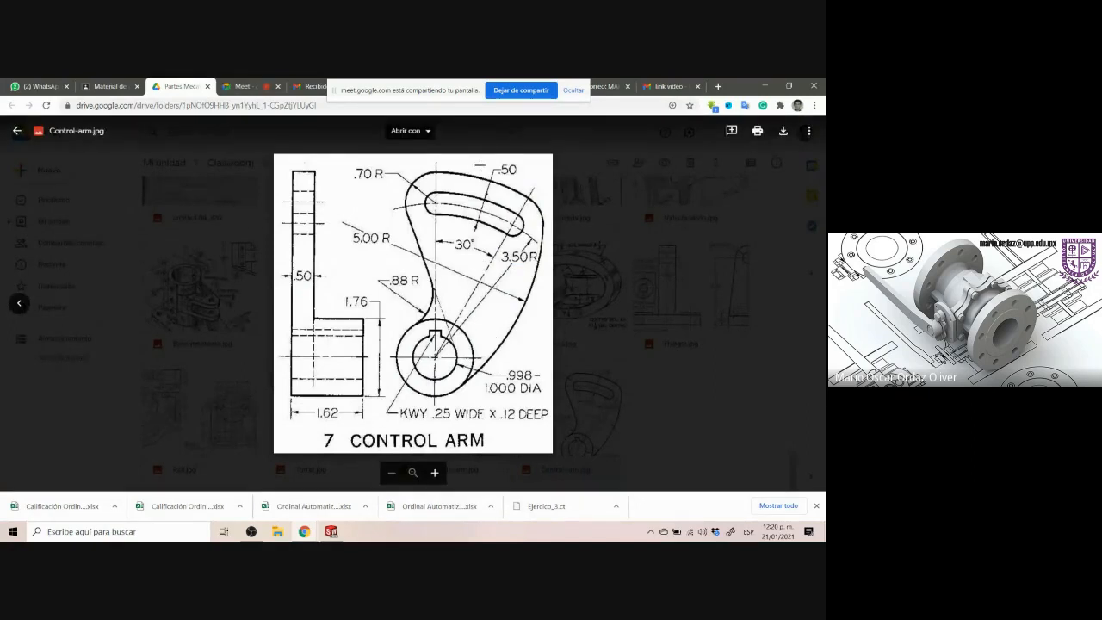
left_click_drag(486, 159, 524, 187)
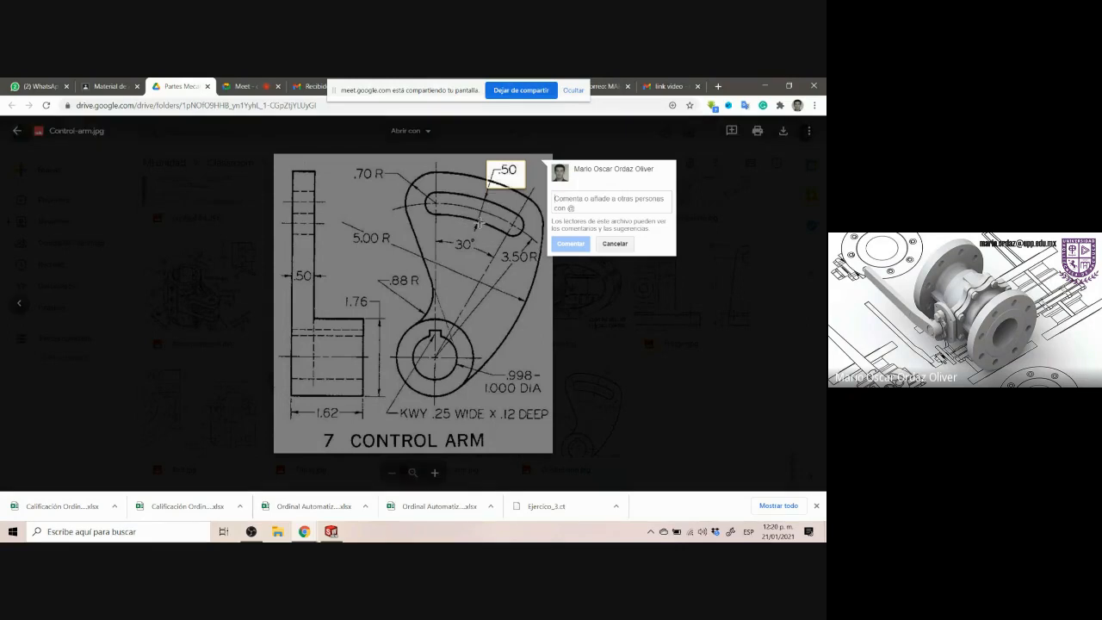
key("Escape")
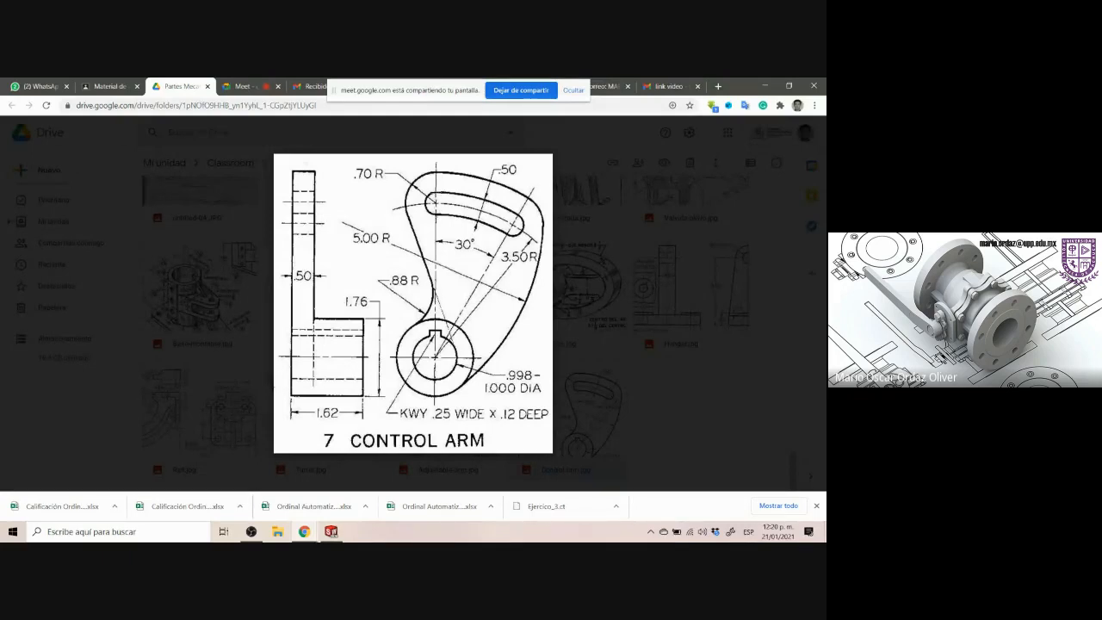
left_click_drag(437, 194, 434, 215)
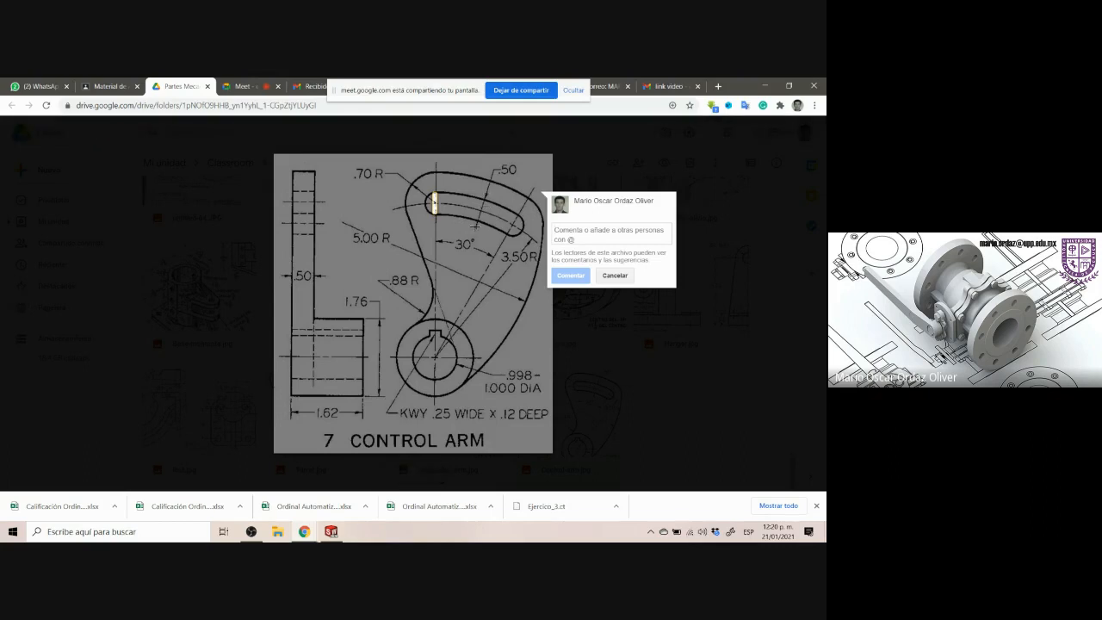
left_click(448, 226)
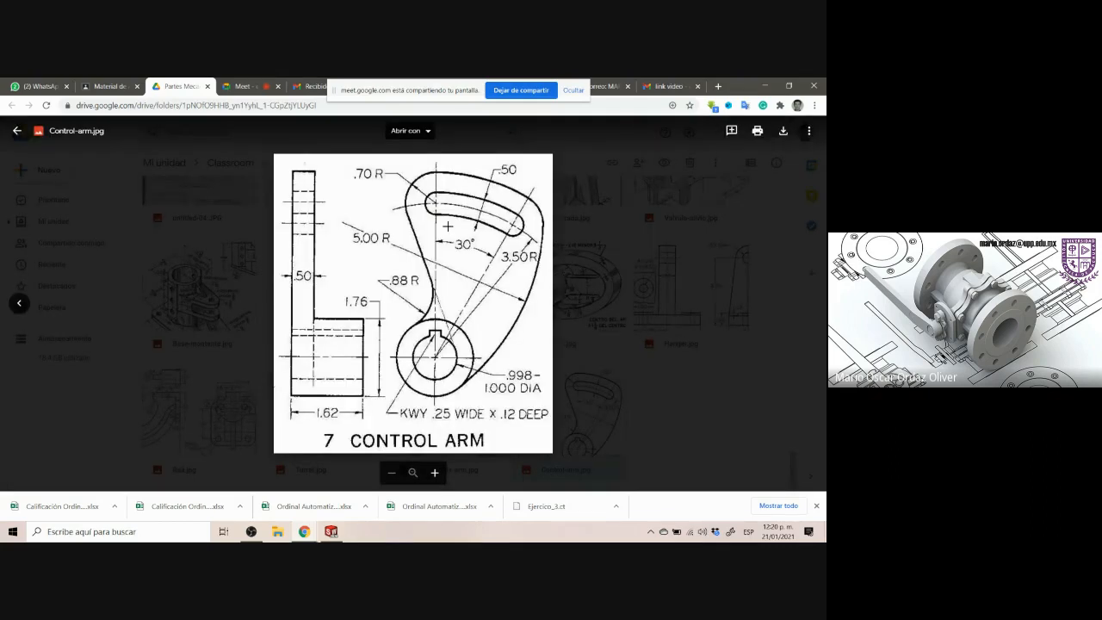
left_click(437, 197)
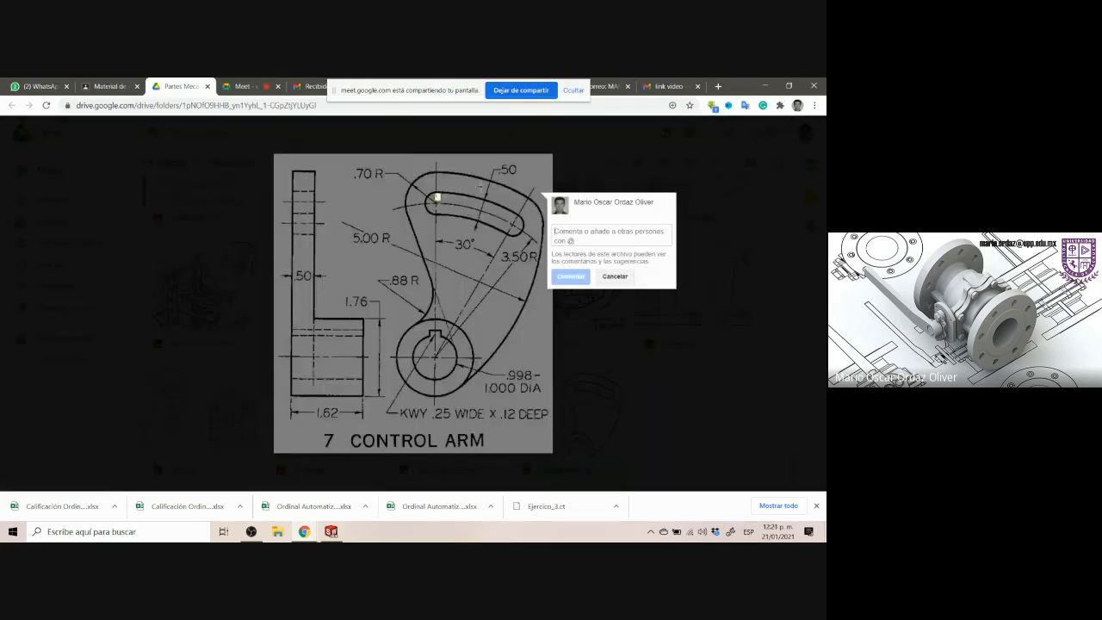
left_click(331, 531)
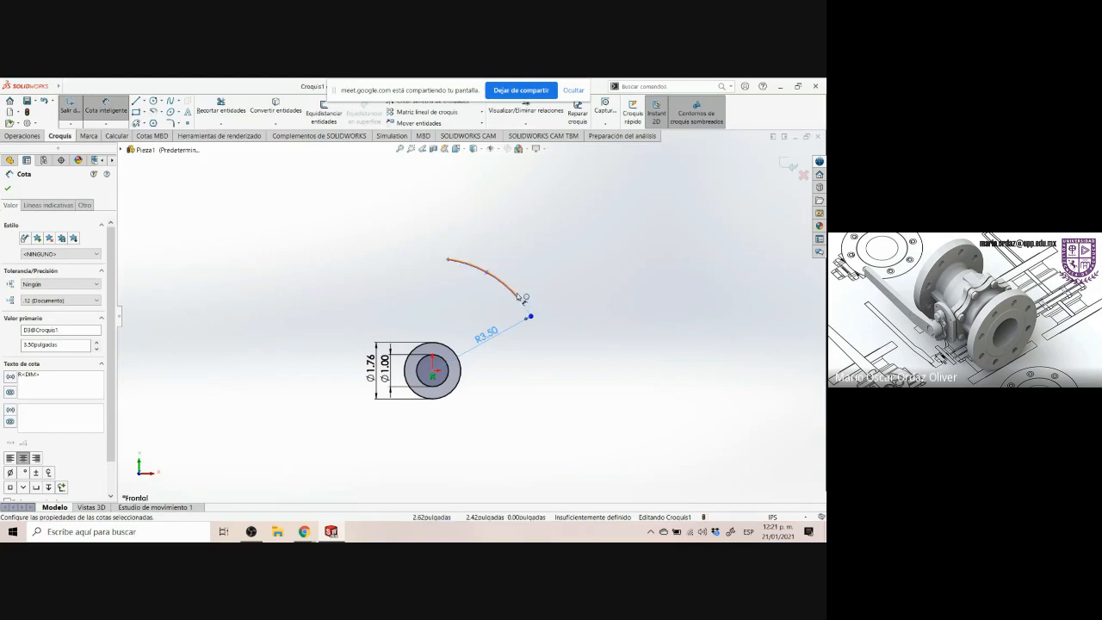
Zoom in and select the slot to inspect its parameters
key("Escape")
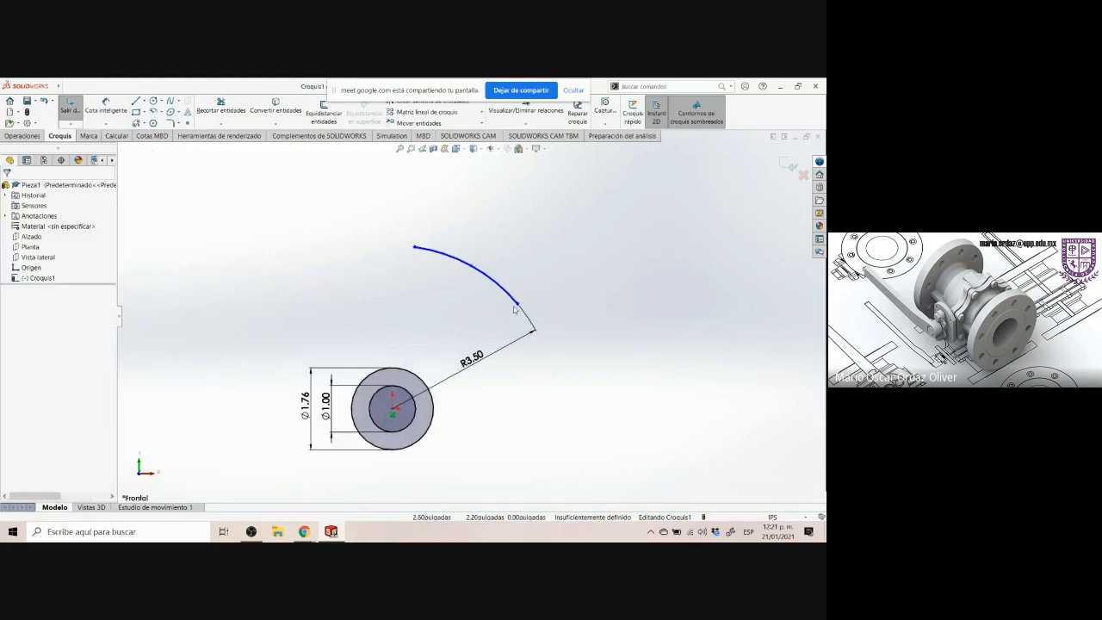
scroll(515, 299, "down", 8)
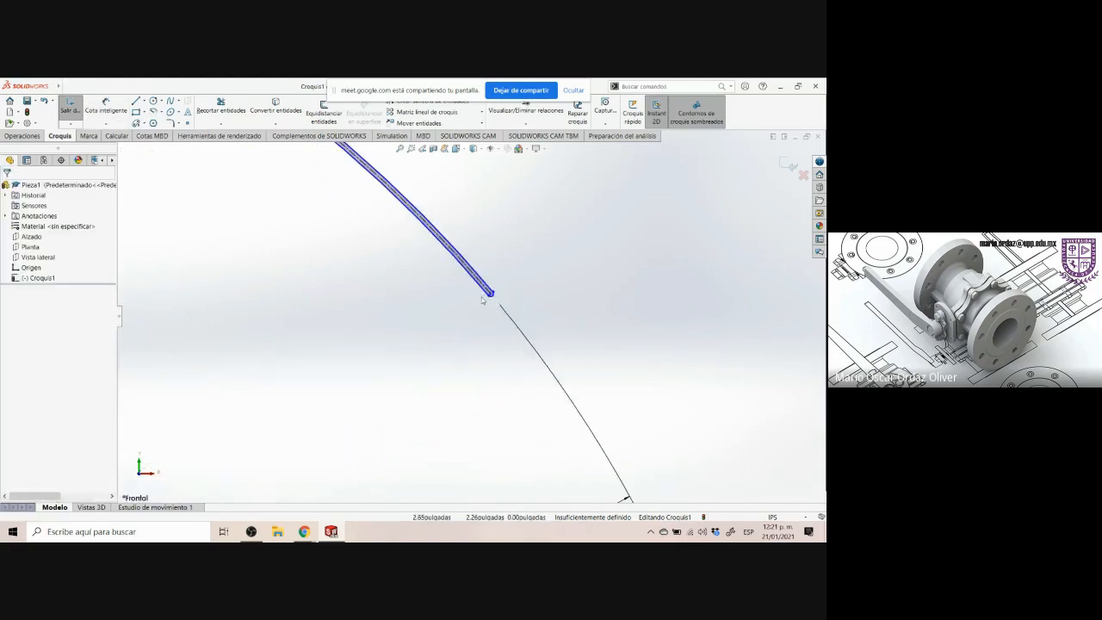
scroll(470, 266, "down", 3)
left_click(476, 358)
scroll(474, 367, "down", 3)
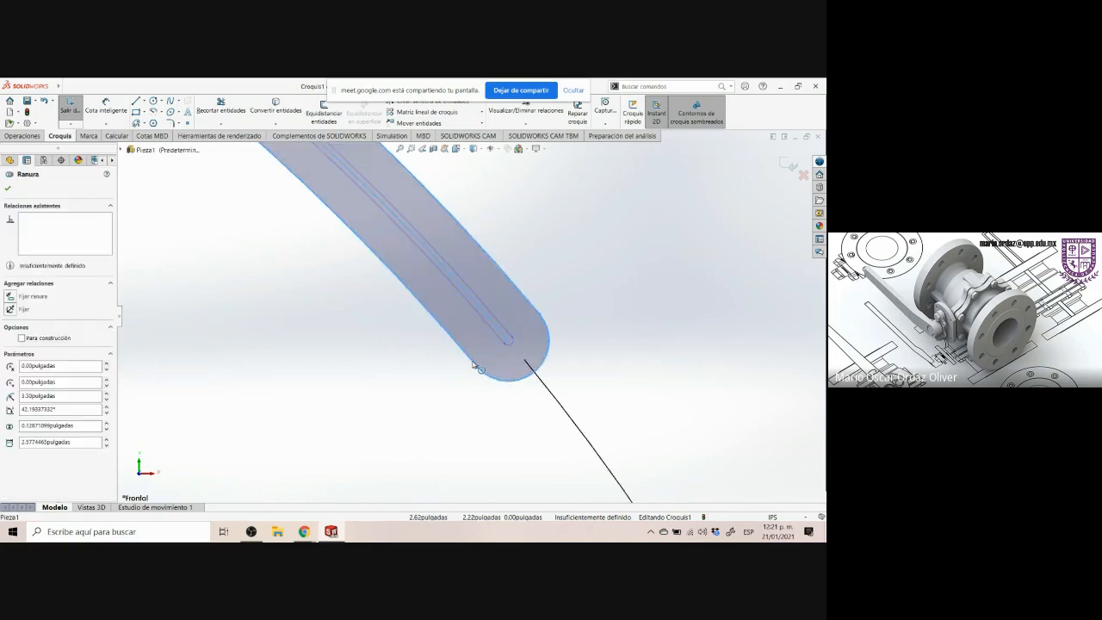
scroll(450, 376, "up", 10)
scroll(449, 351, "up", 5)
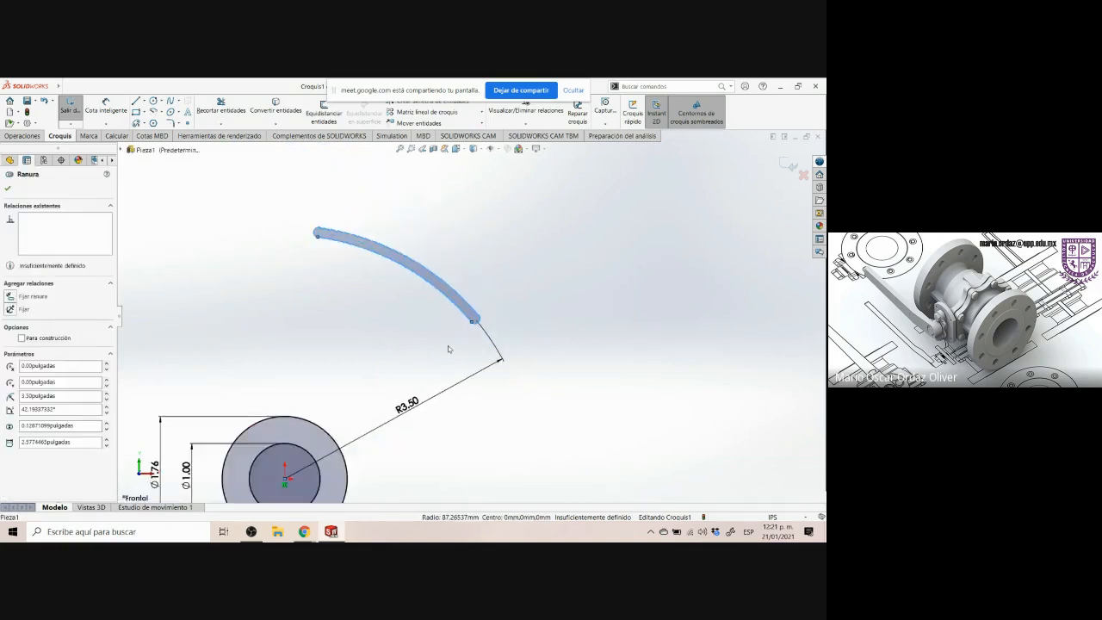
key("Escape")
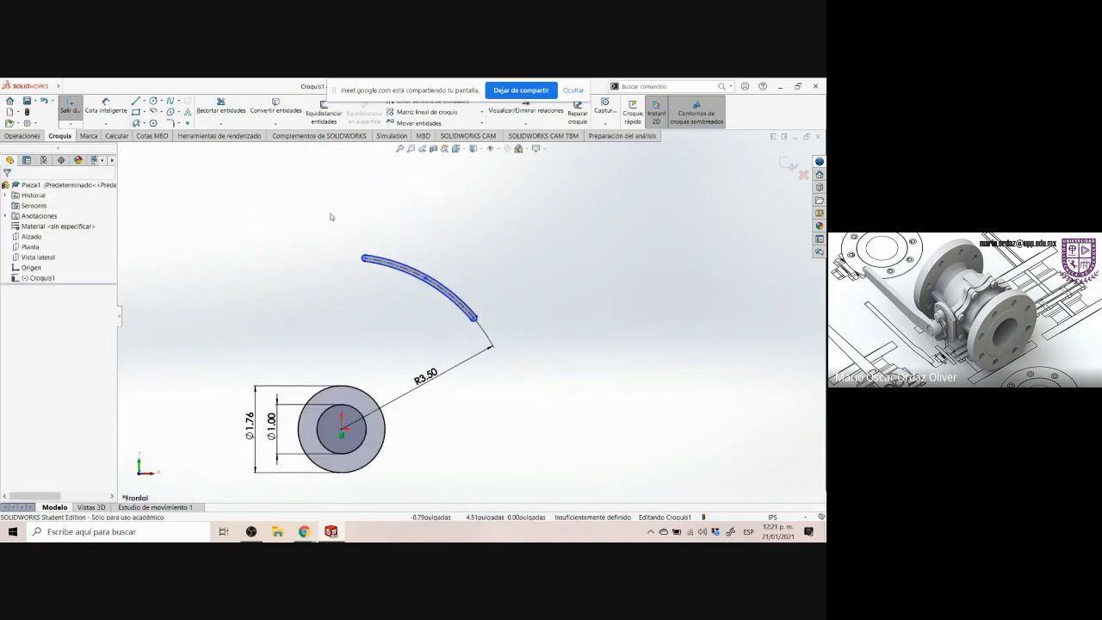
Dimension the slot's end arc radius as 0.25 in
scroll(456, 302, "down", 3)
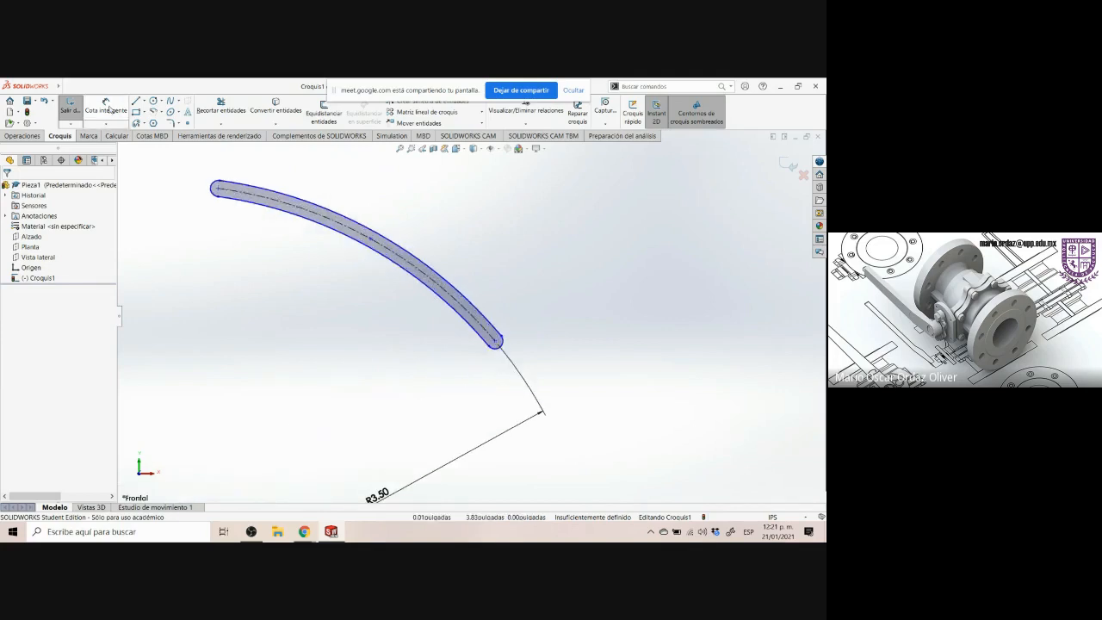
left_click(106, 106)
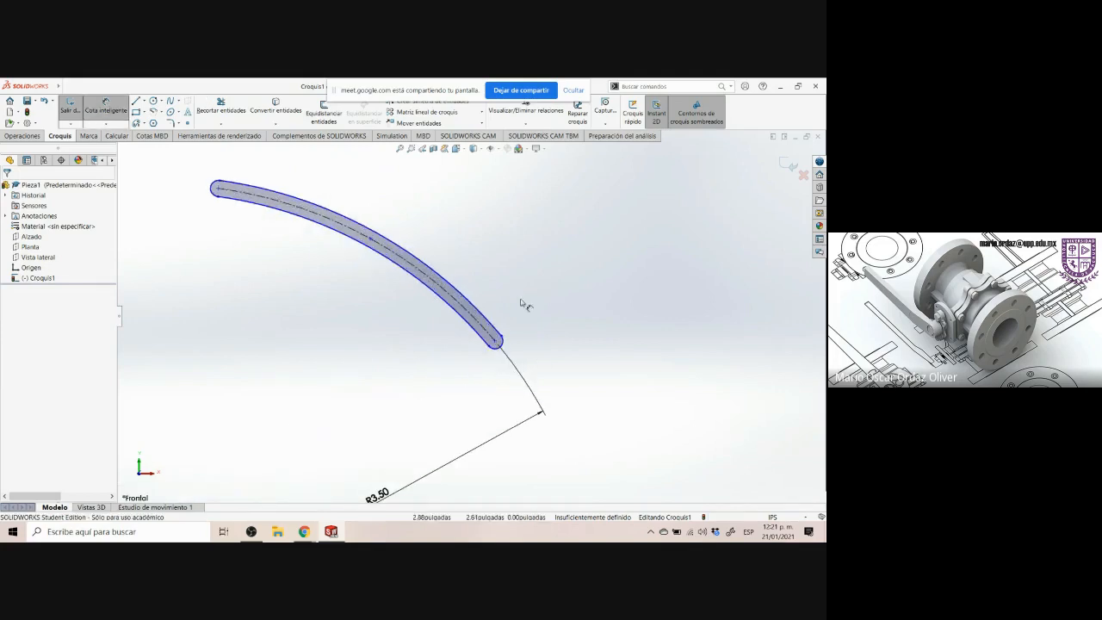
left_click(507, 343)
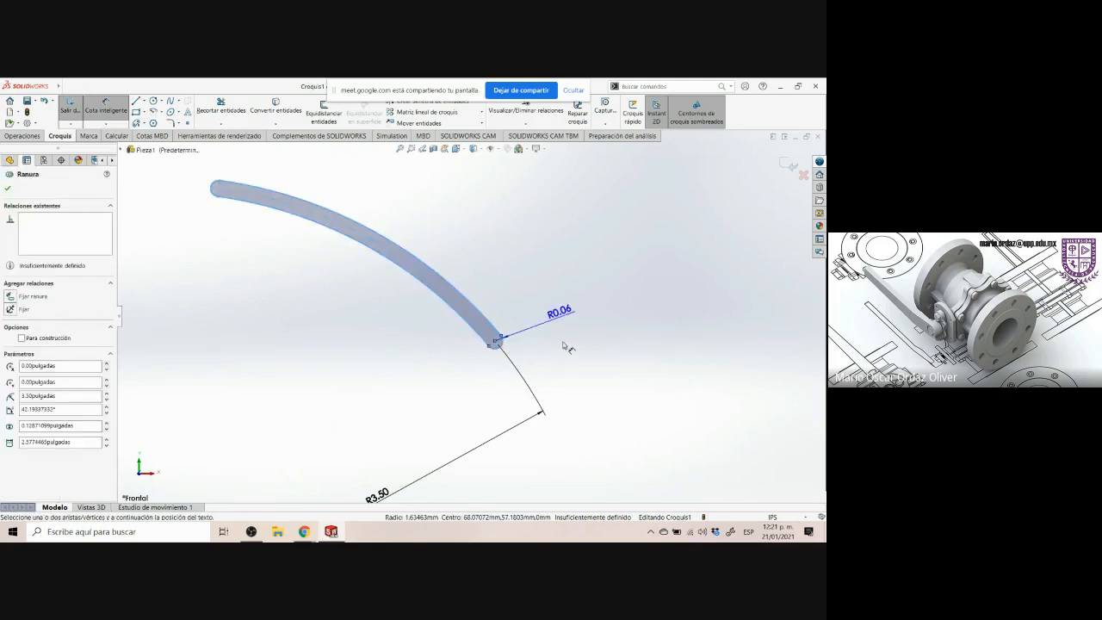
left_click(565, 347)
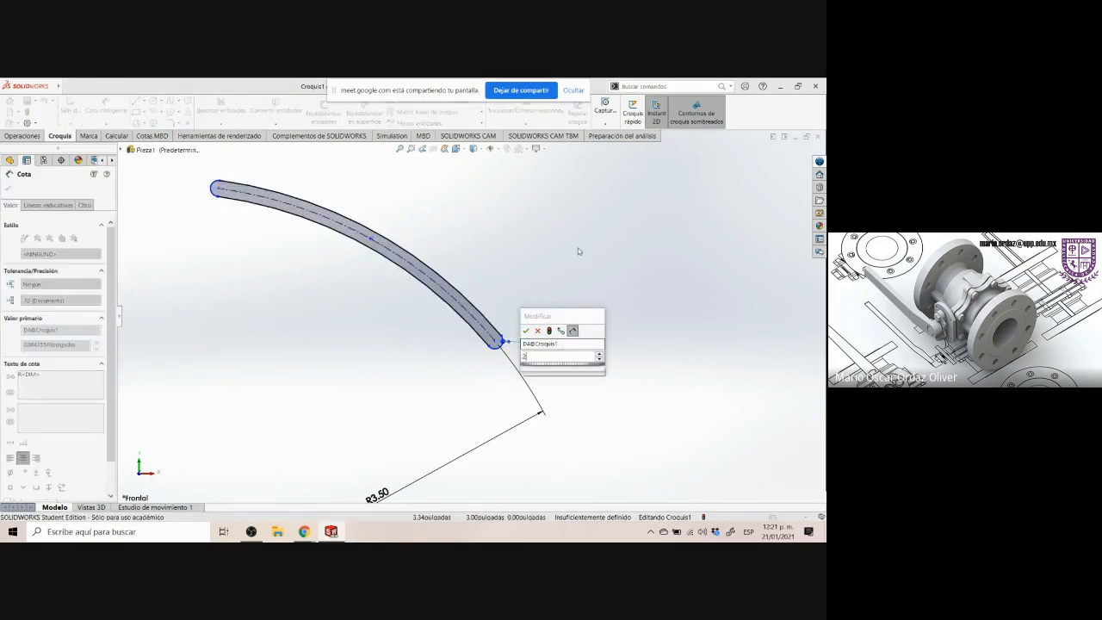
type("25")
key("Return")
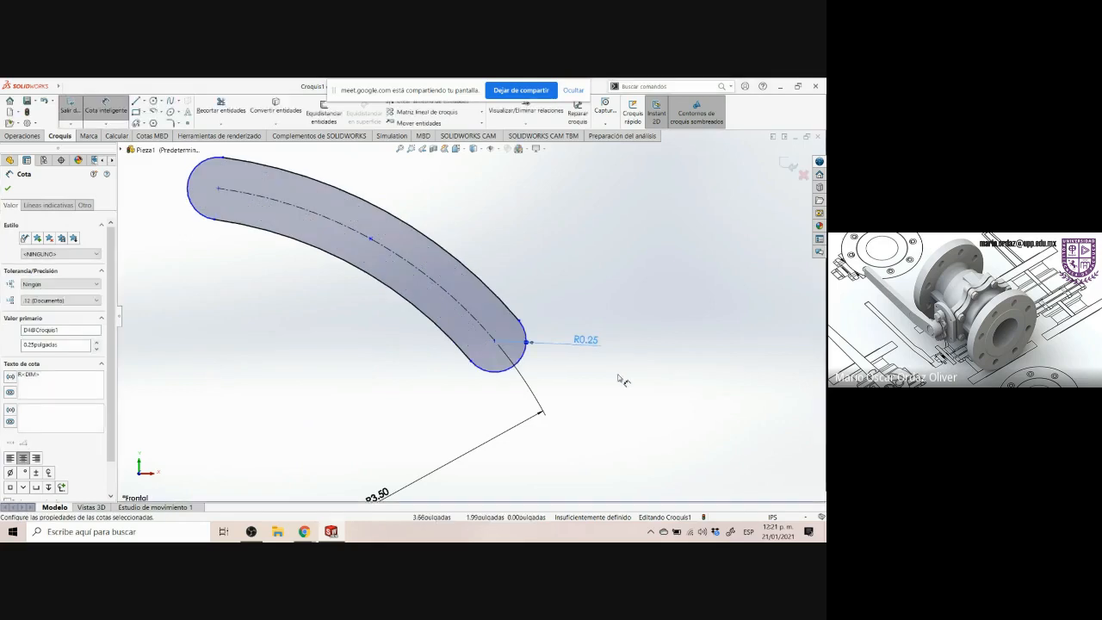
Inspect the slot's width parameter and compare it with the .50 width callout on the Control Arm drawing
scroll(620, 376, "up", 3)
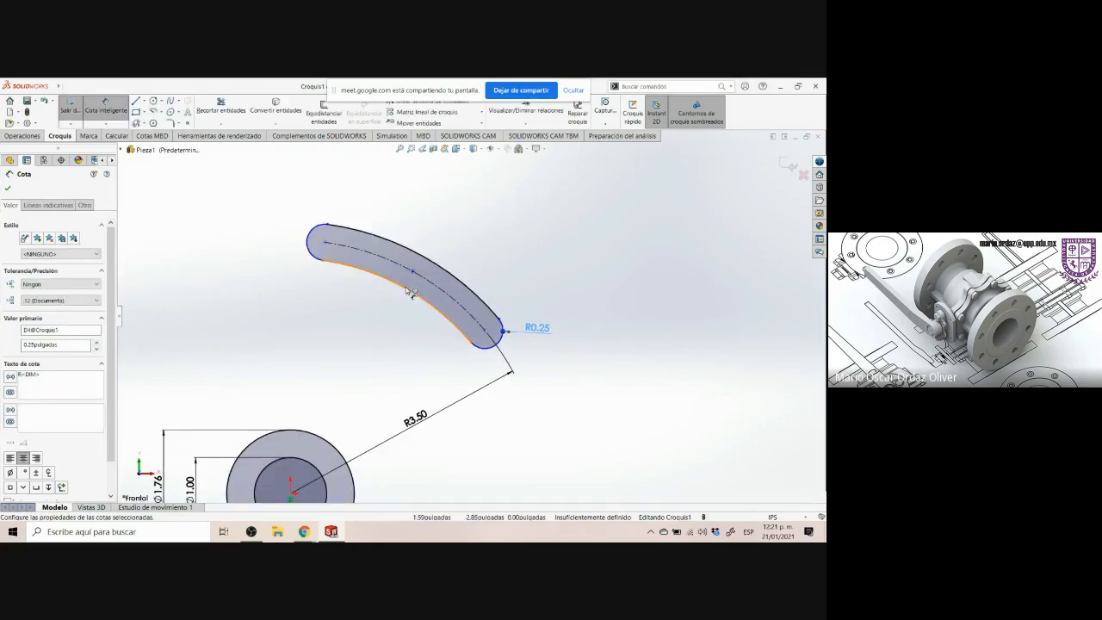
left_click(328, 233)
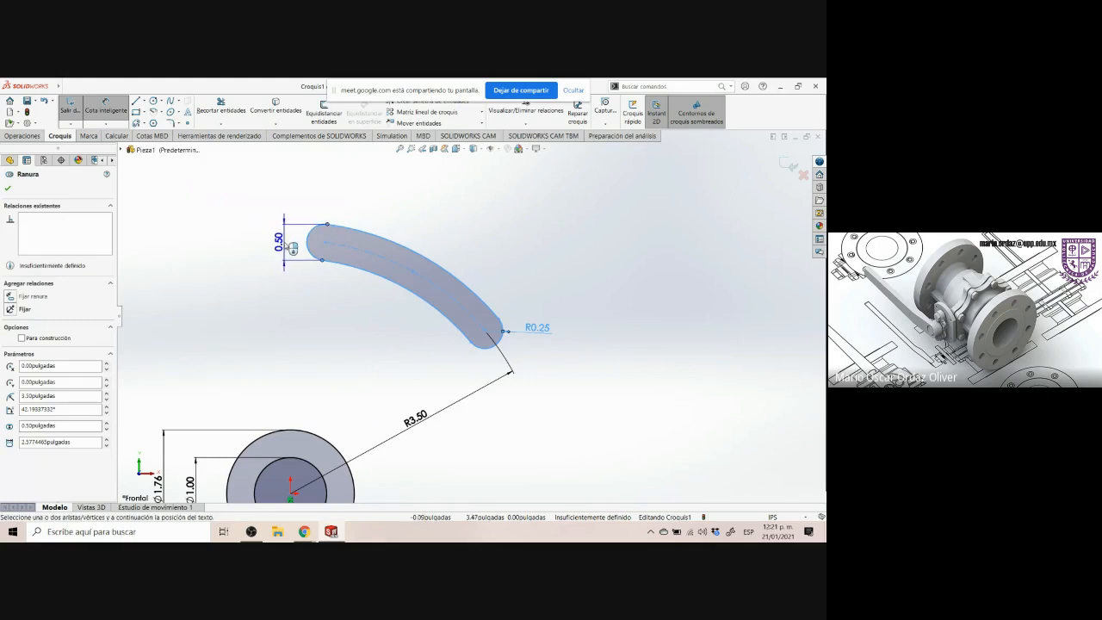
left_click(330, 532)
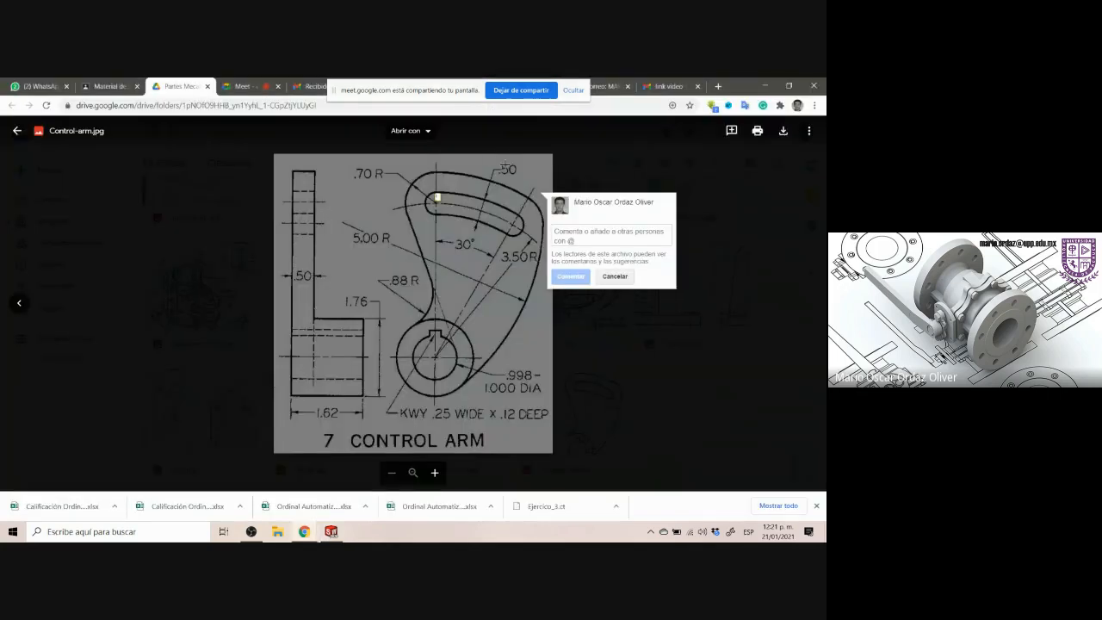
left_click_drag(490, 163, 522, 181)
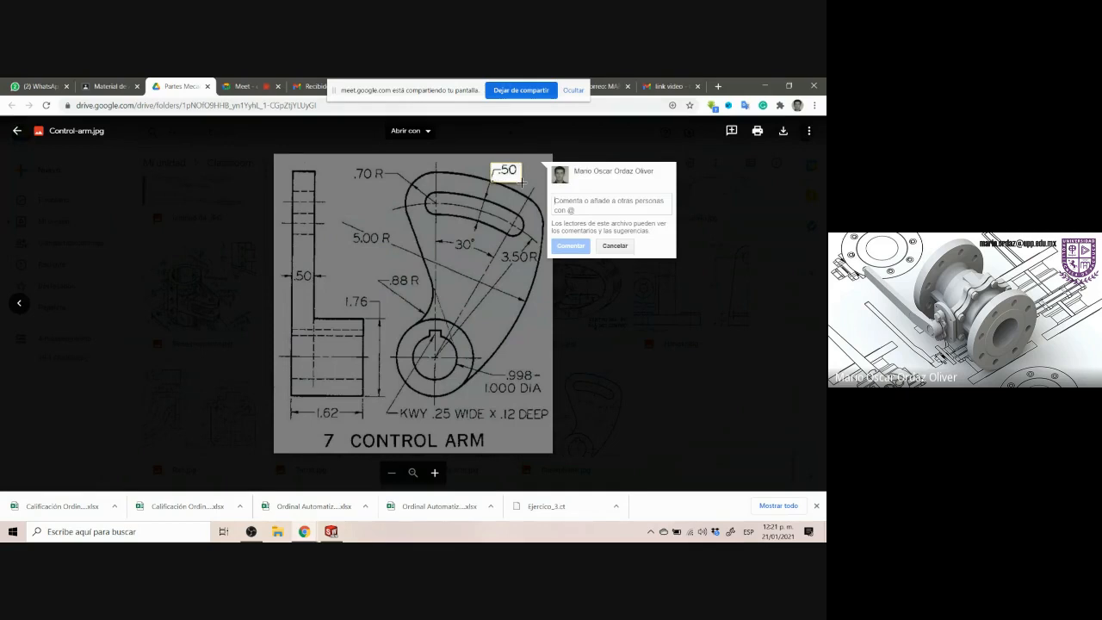
left_click(330, 531)
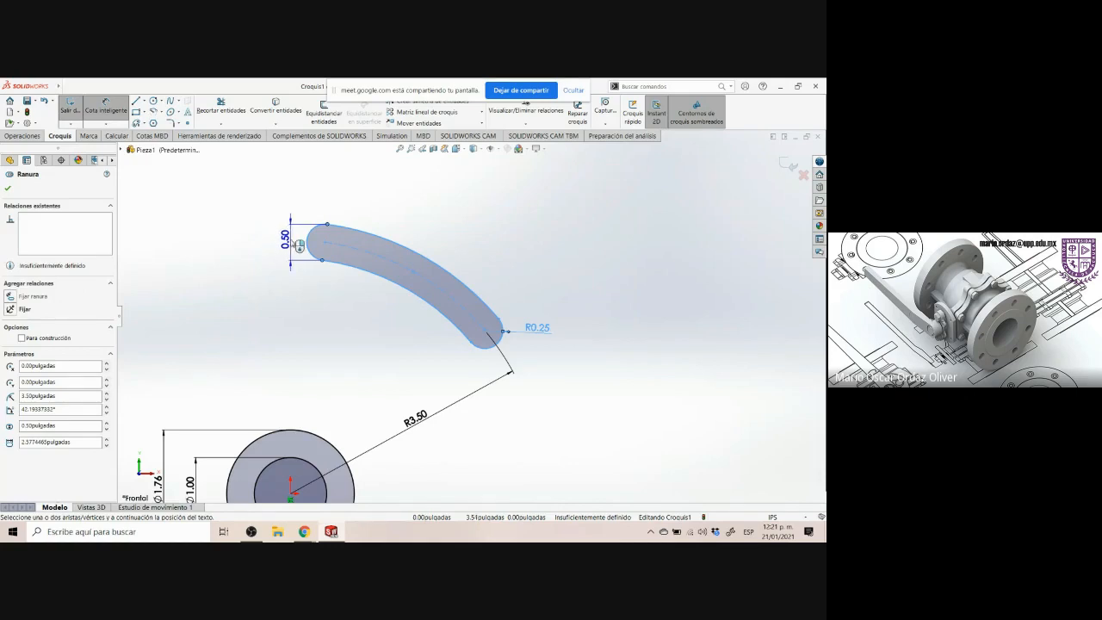
Delete the 0.50 width dimension from the slot's end
left_click(298, 244)
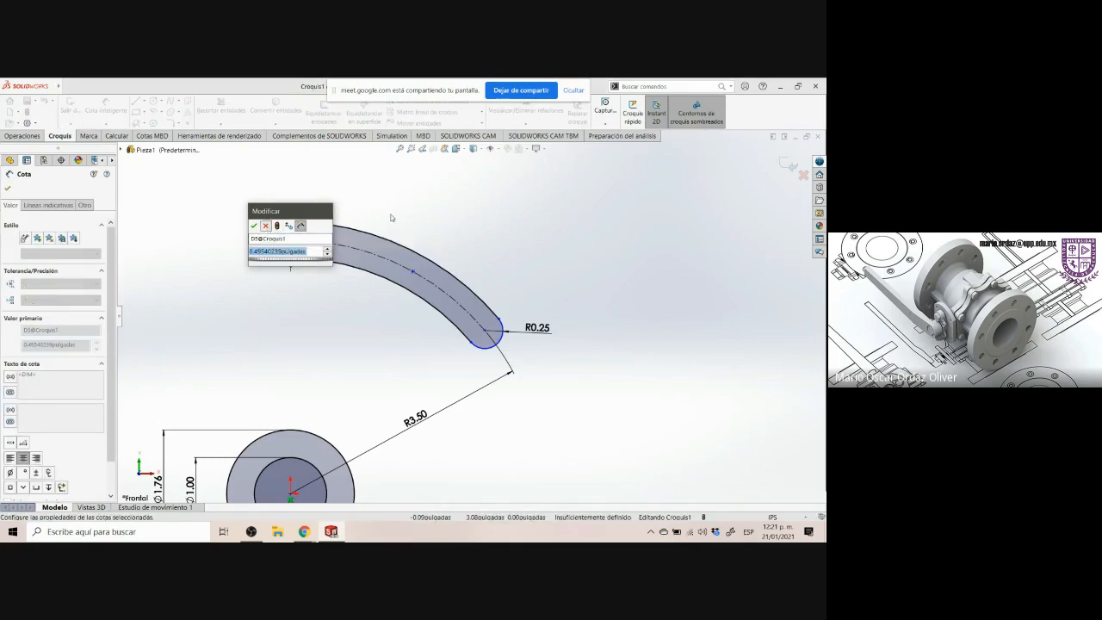
left_click(266, 226)
left_click(325, 347)
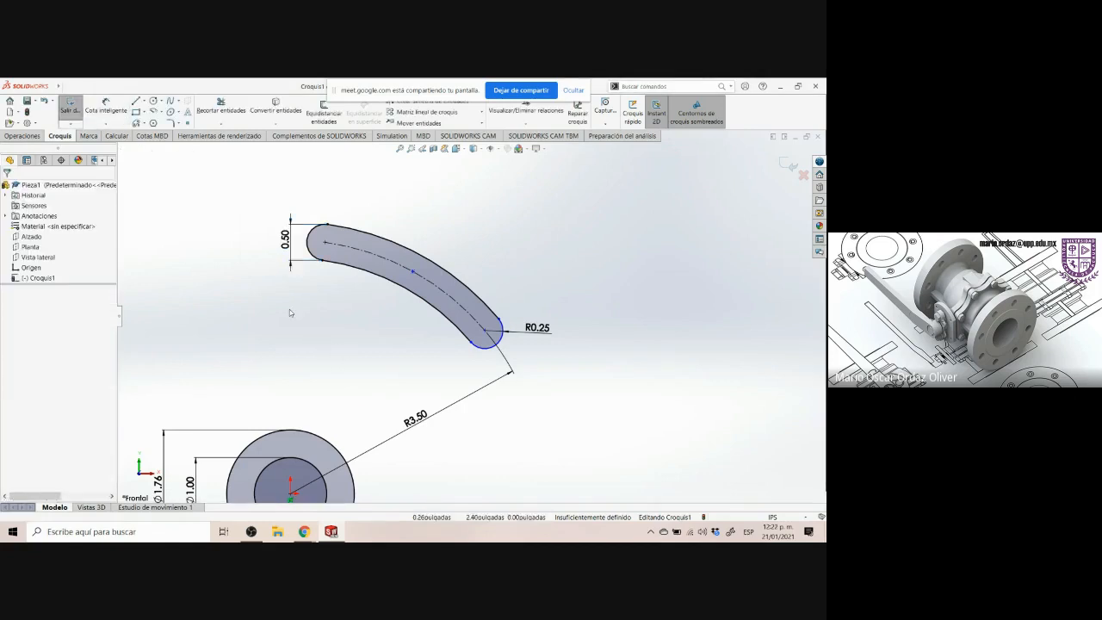
left_click_drag(248, 197, 303, 296)
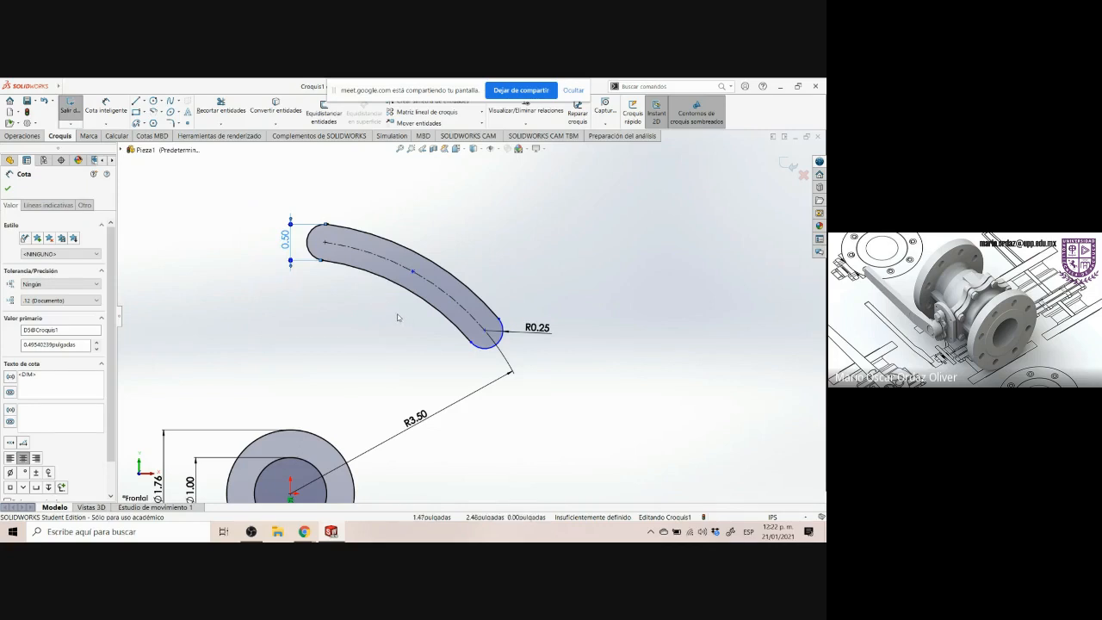
key("Delete")
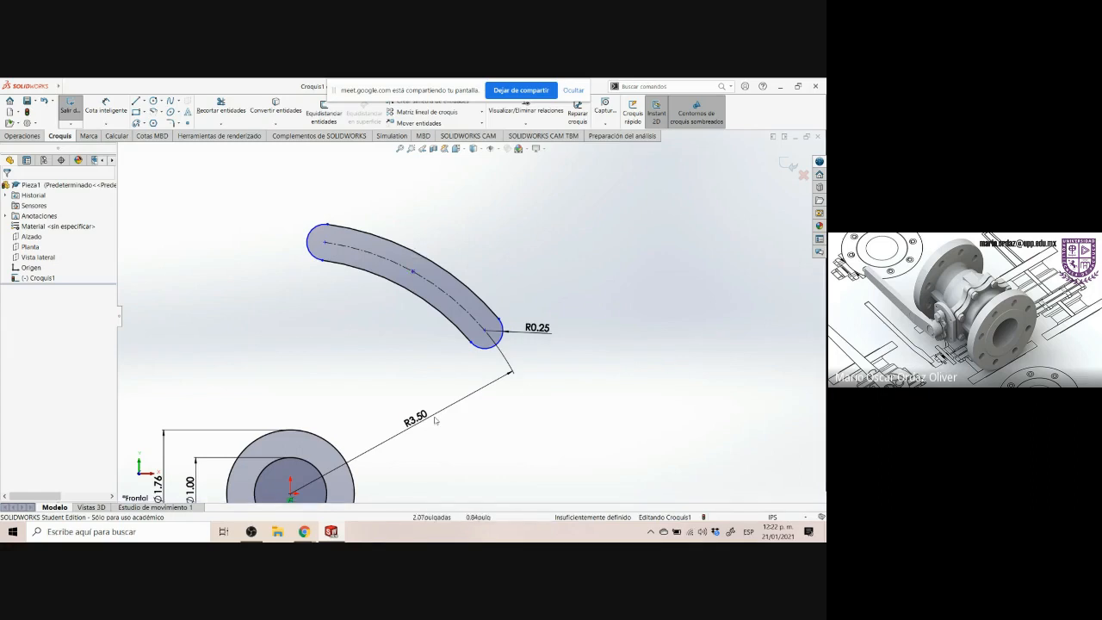
Examine the 30° angle and the vertical centerline through the hub on the Control Arm drawing
scroll(443, 414, "up", 2)
scroll(449, 399, "up", 1)
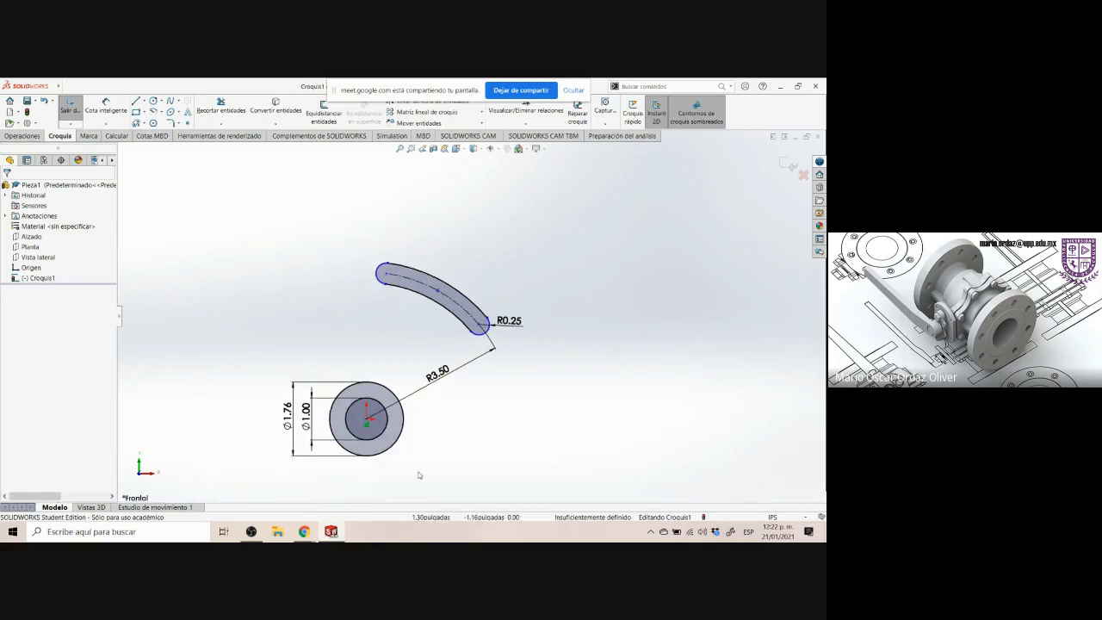
left_click(305, 531)
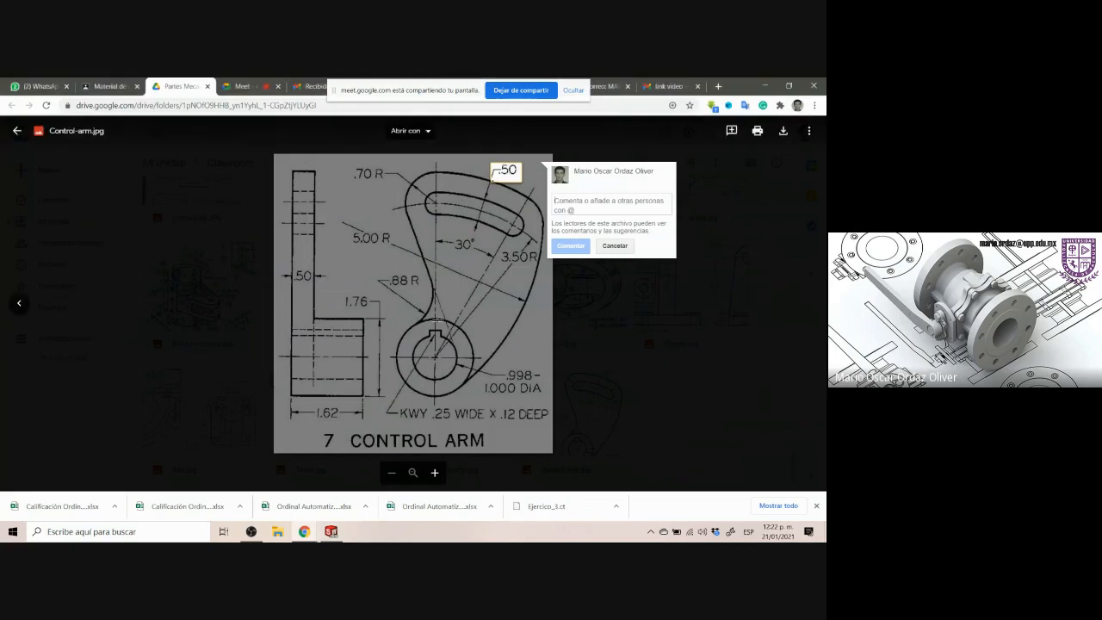
left_click(469, 252)
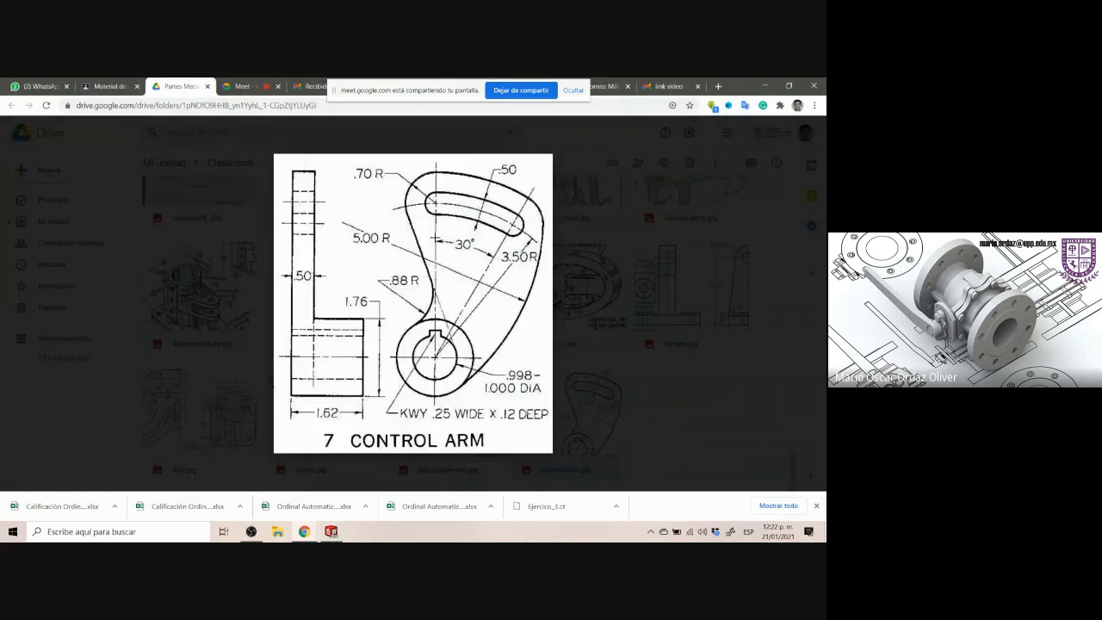
left_click_drag(435, 239, 497, 260)
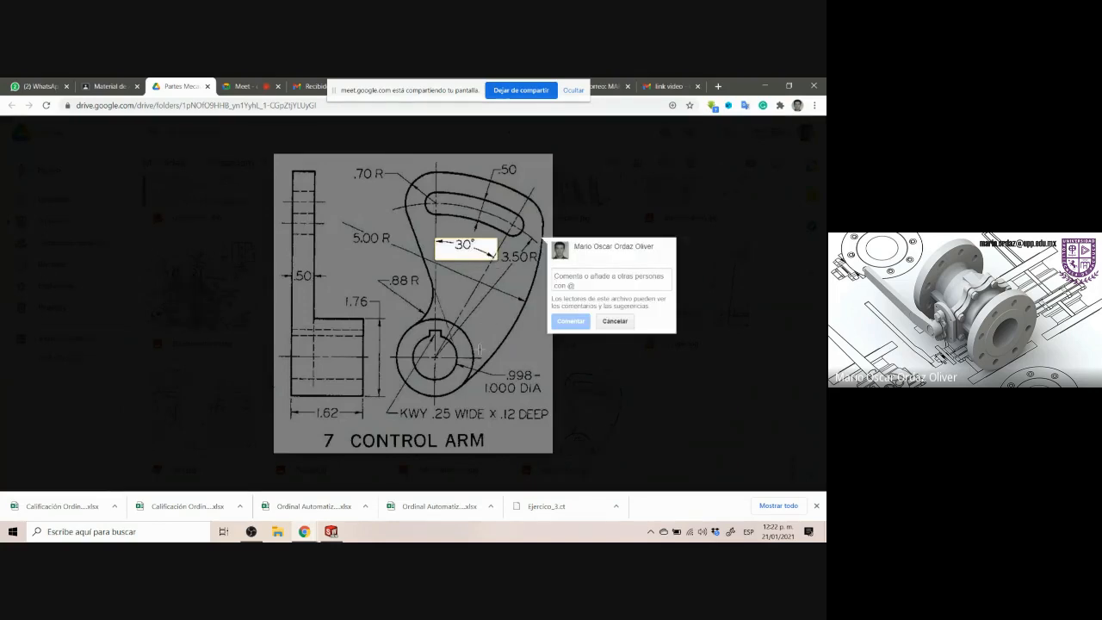
left_click(470, 336)
left_click(469, 247)
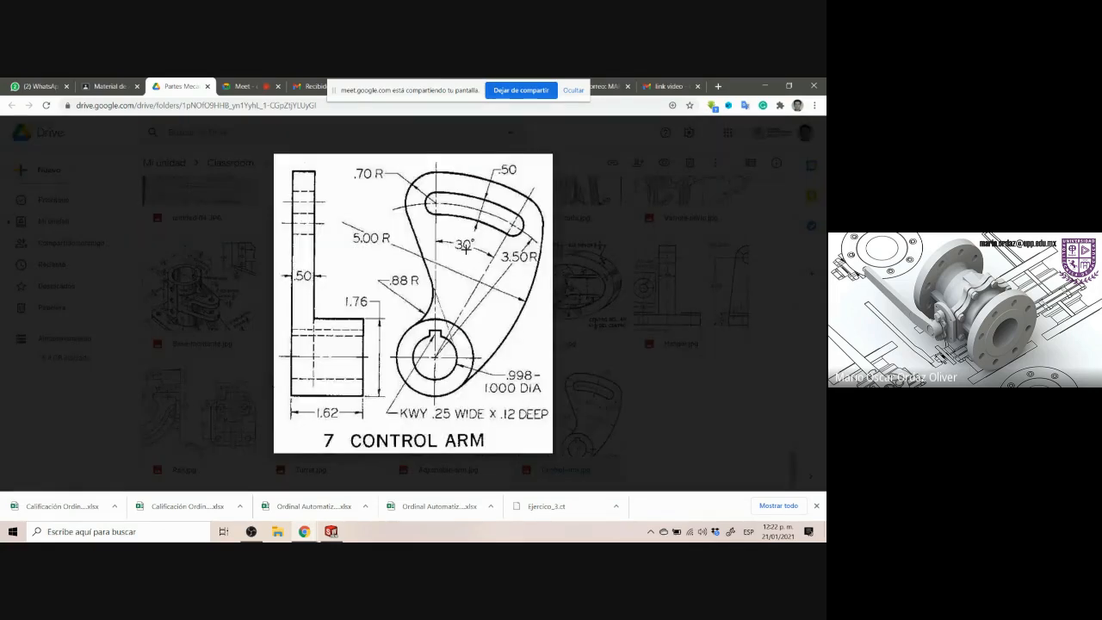
left_click_drag(437, 236, 492, 258)
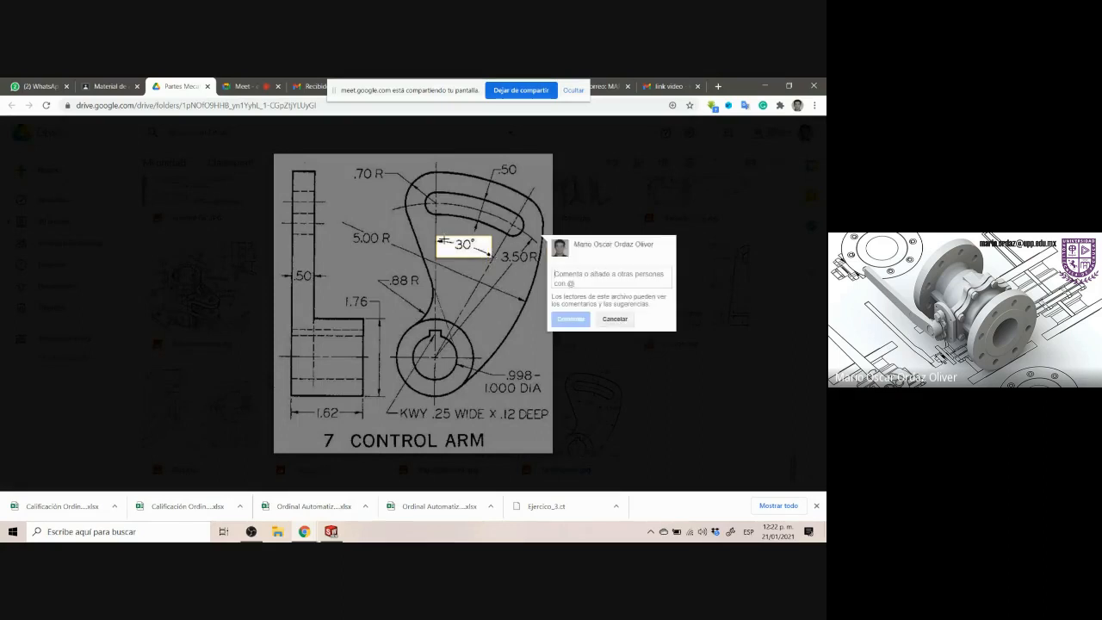
left_click_drag(436, 164, 438, 363)
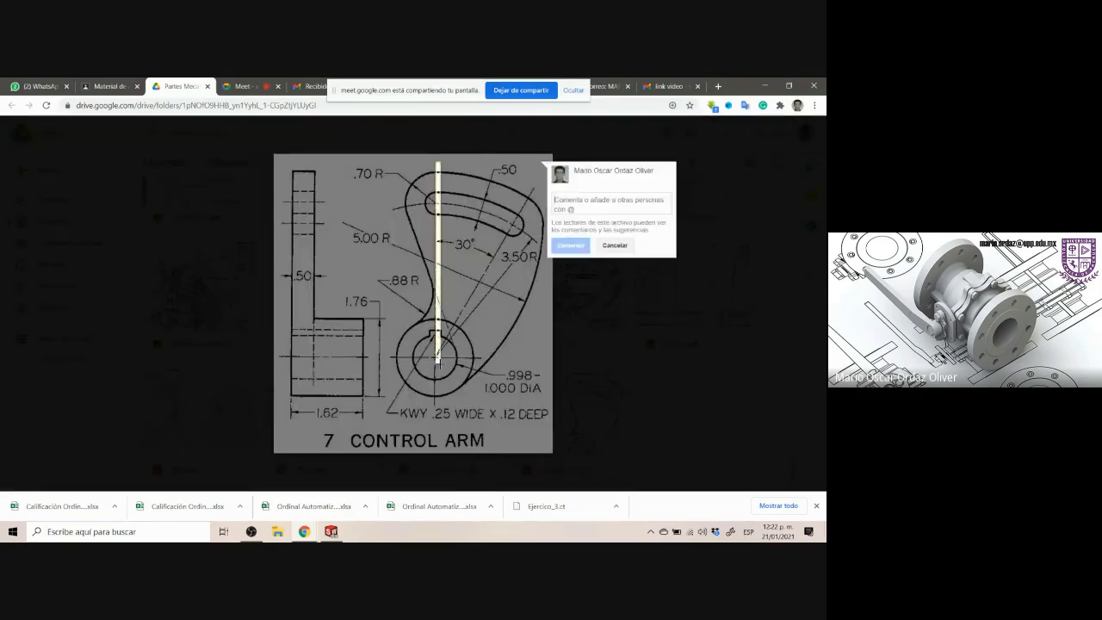
key("Escape")
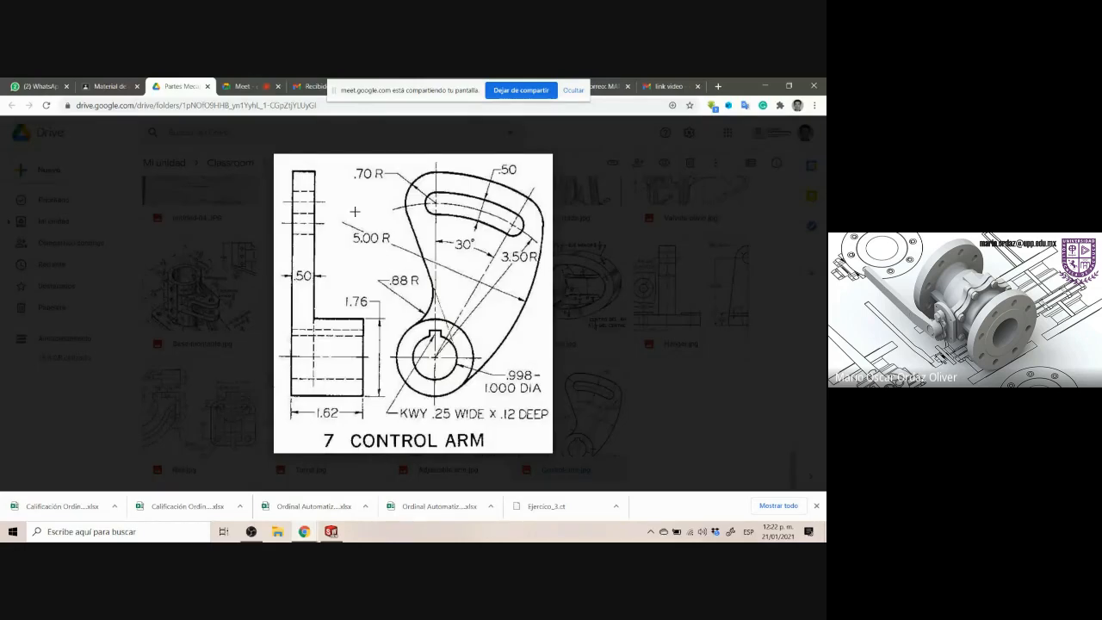
left_click(340, 530)
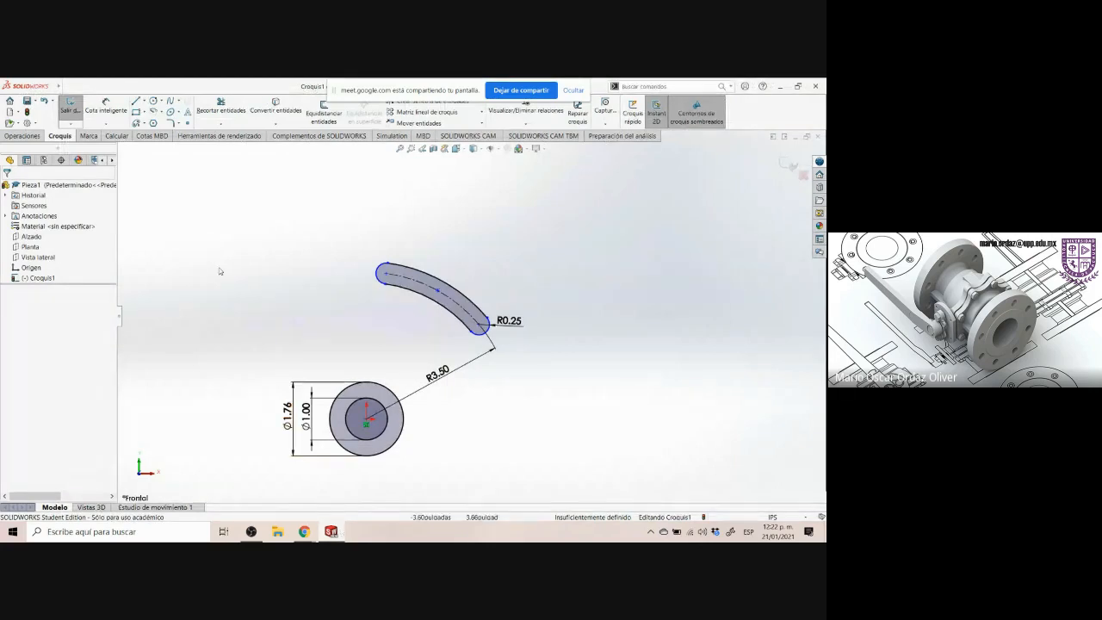
left_click(144, 101)
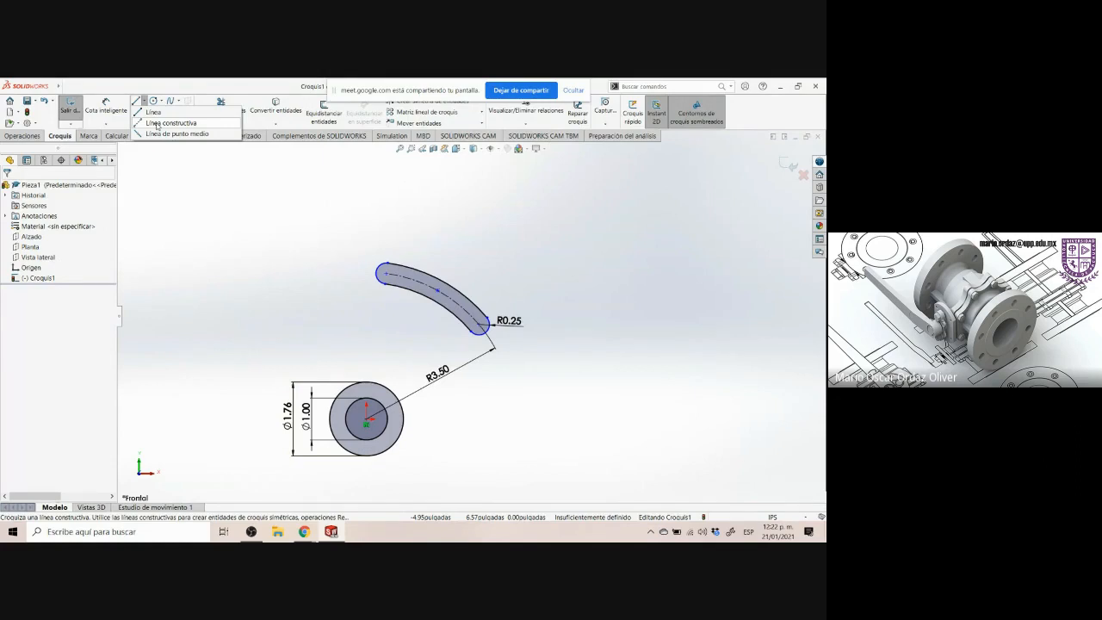
left_click(157, 124)
left_click(144, 102)
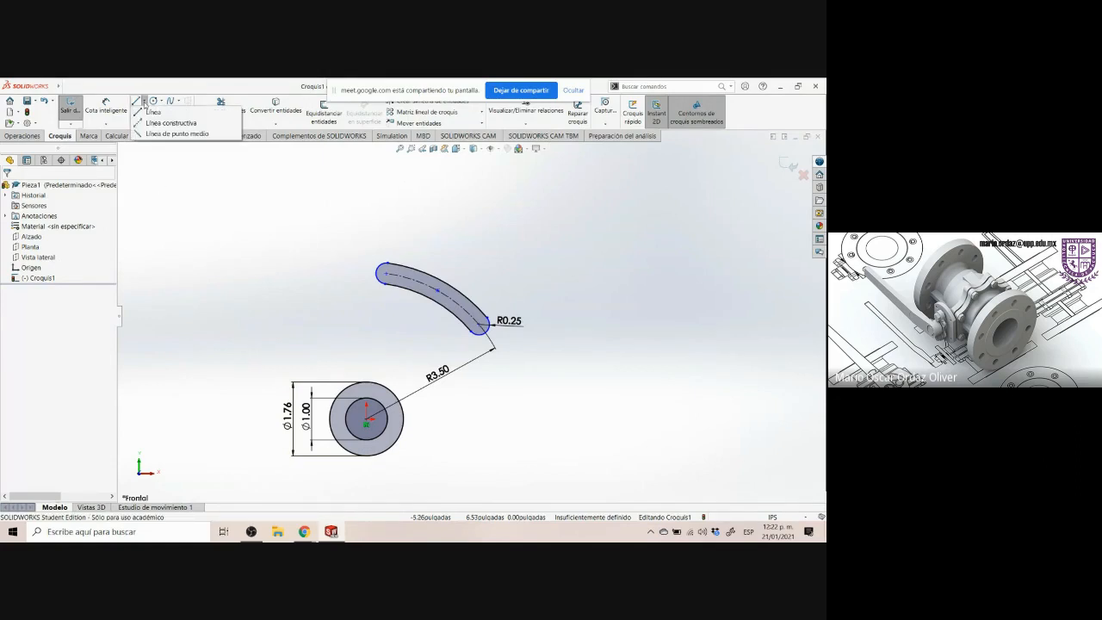
left_click(164, 124)
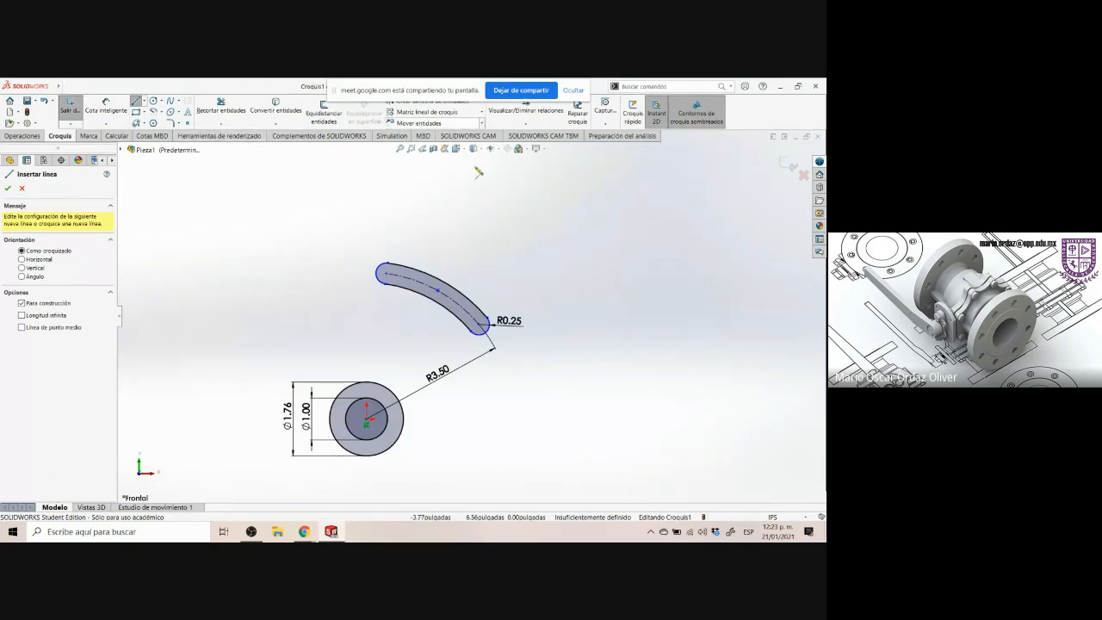
left_click(144, 101)
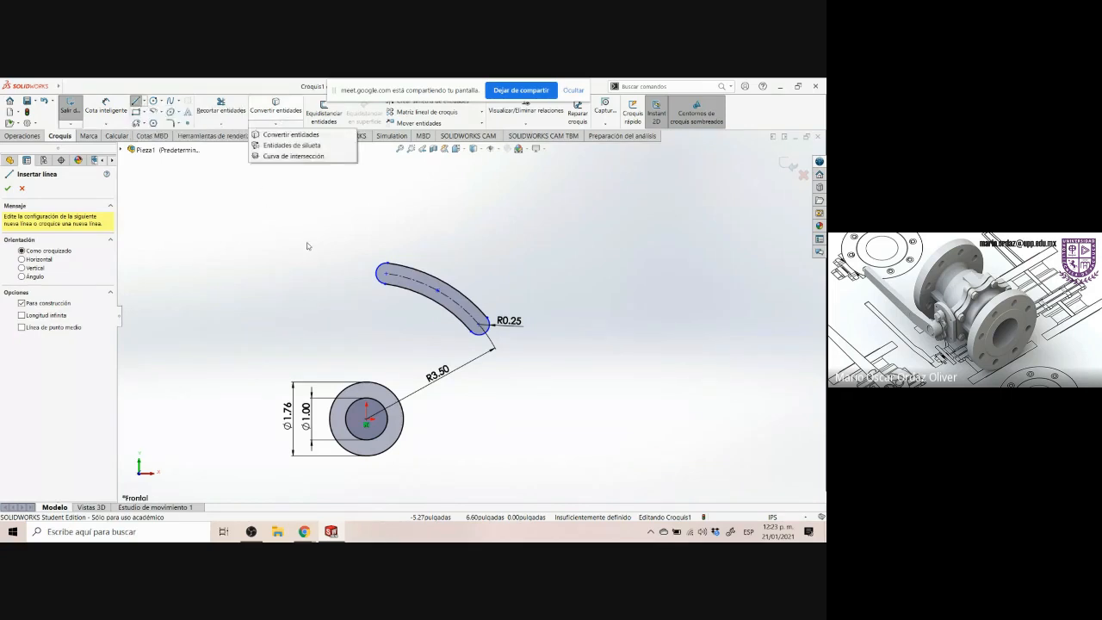
key("Escape")
left_click(153, 101)
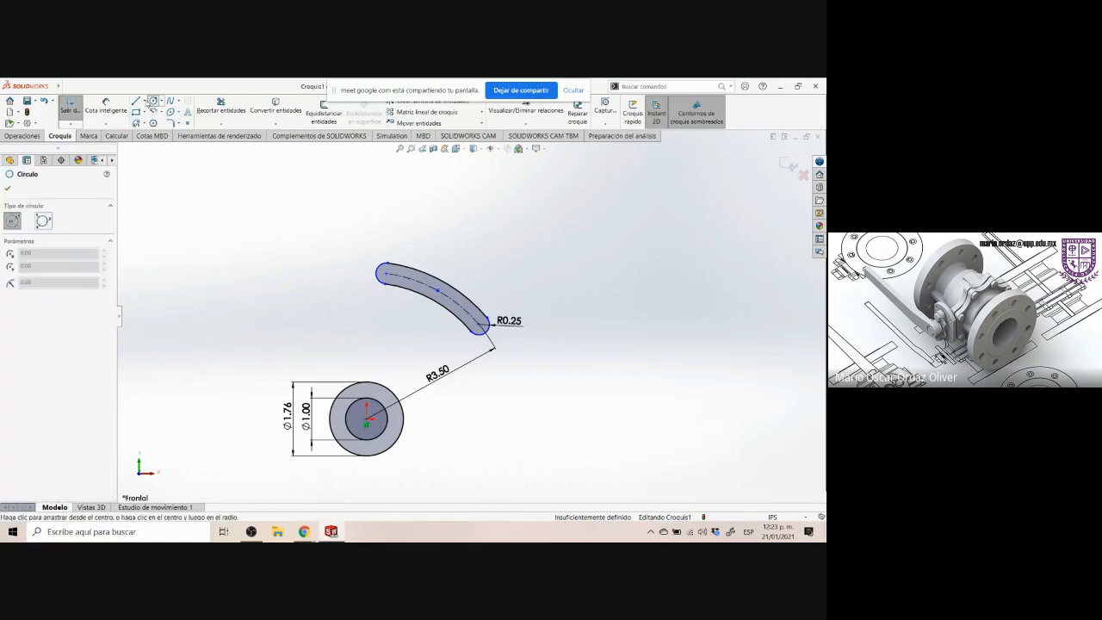
Draw a construction line from the hub center upward, about 5.8 in long
left_click(142, 101)
left_click(170, 124)
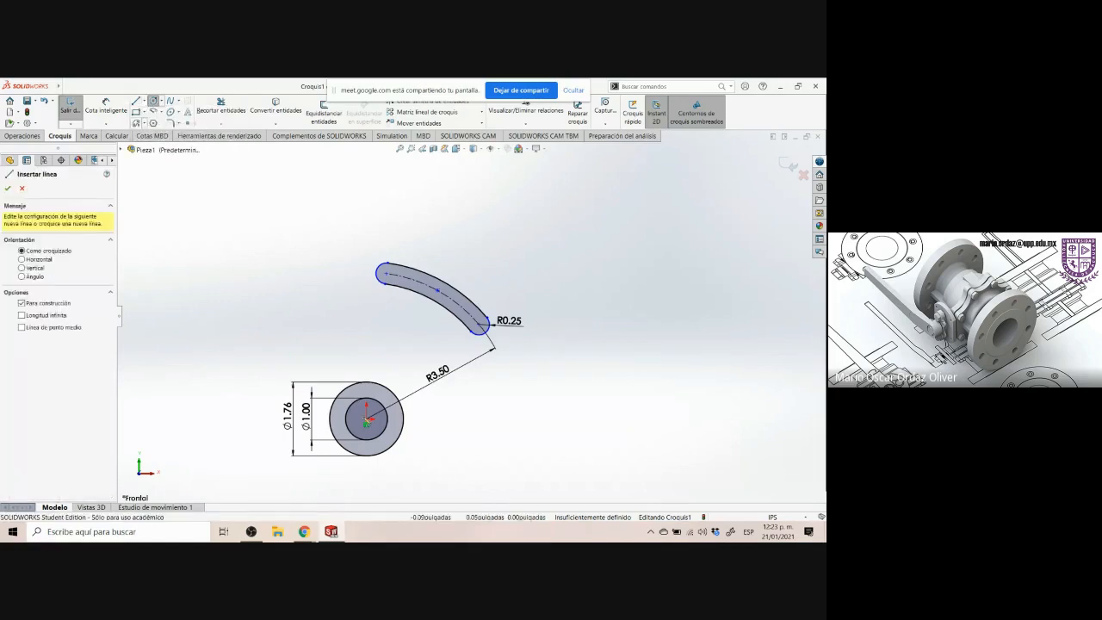
left_click(367, 419)
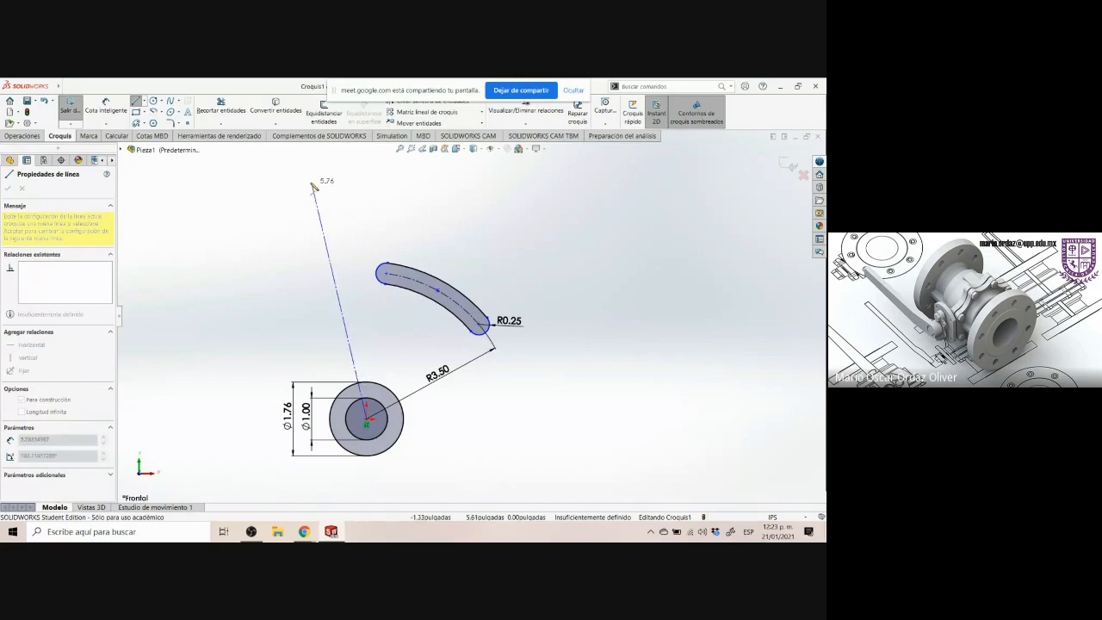
left_click(310, 183)
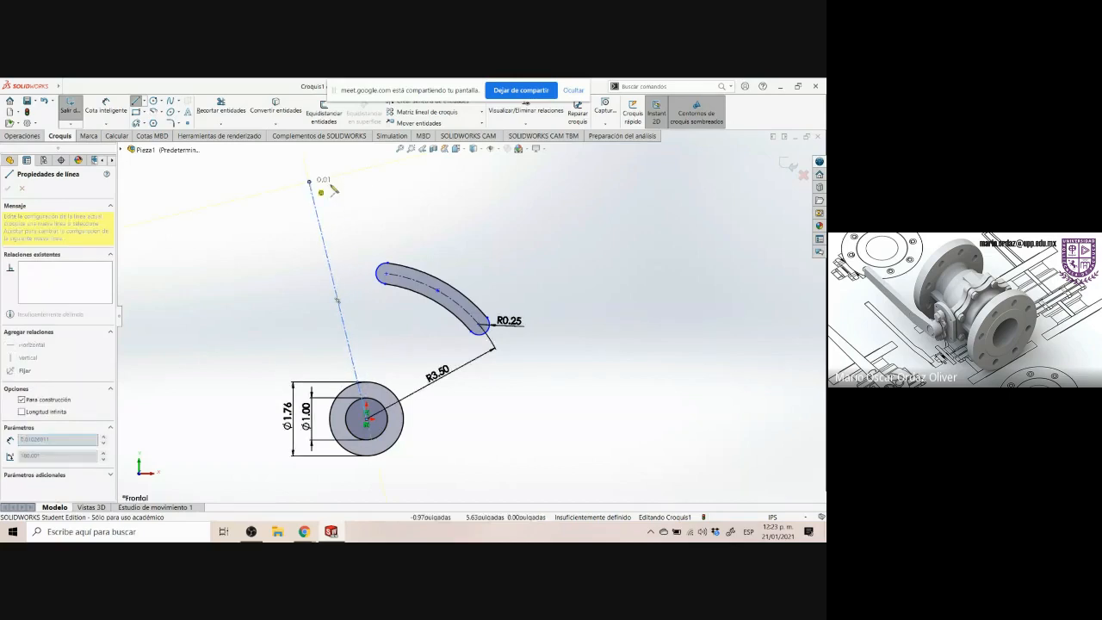
key("Escape")
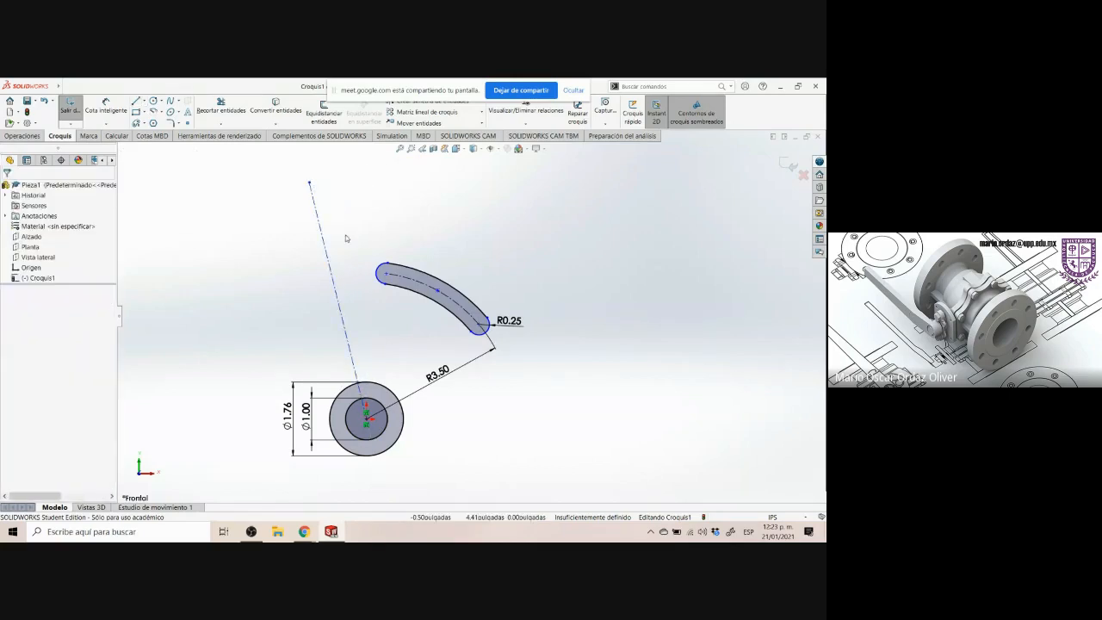
Draw a second construction line from the hub center toward the upper right past the slot's end
left_click(142, 101)
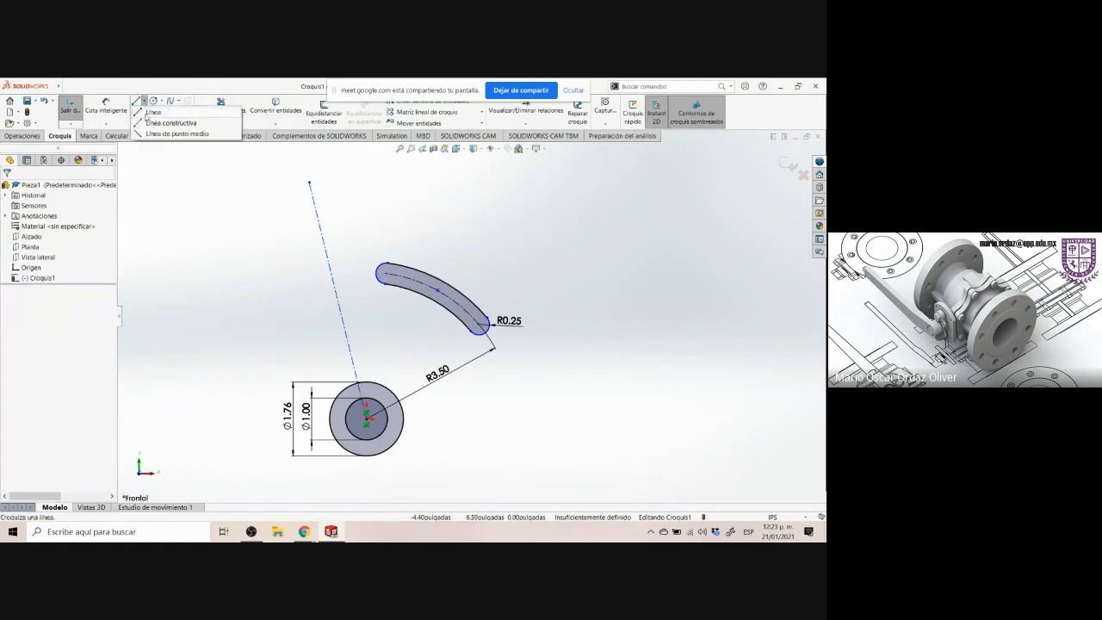
left_click(168, 124)
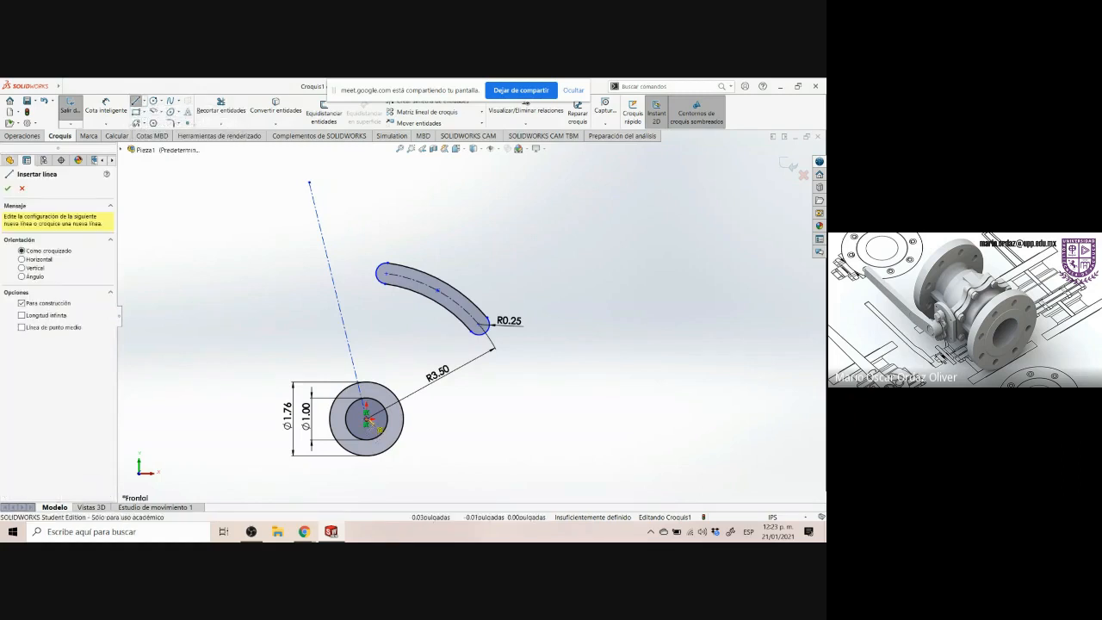
left_click(366, 420)
left_click(561, 244)
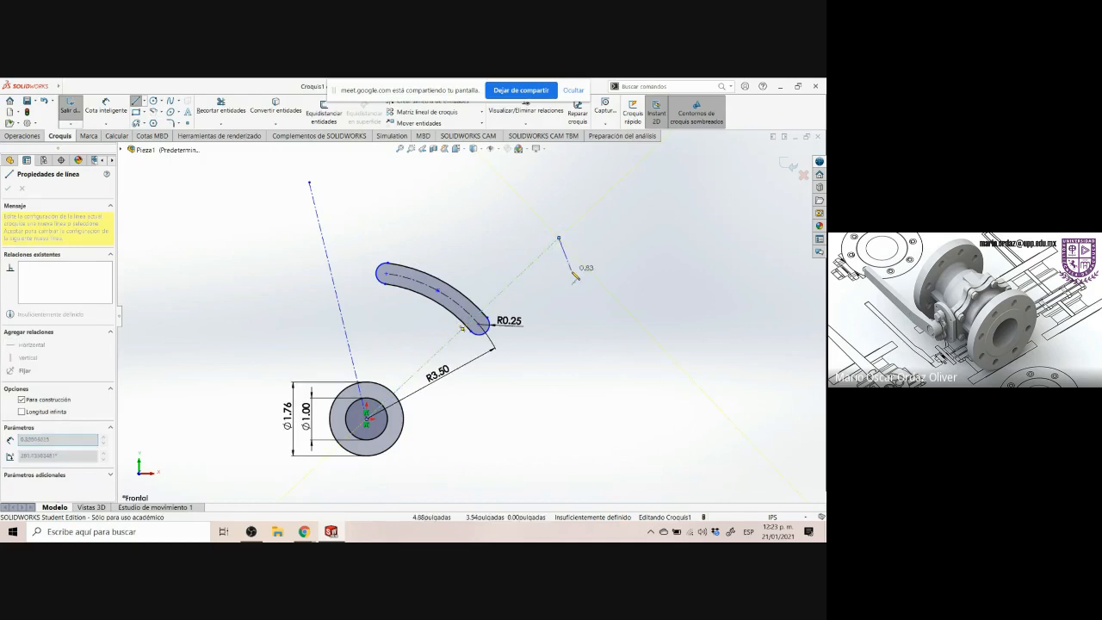
key("Escape")
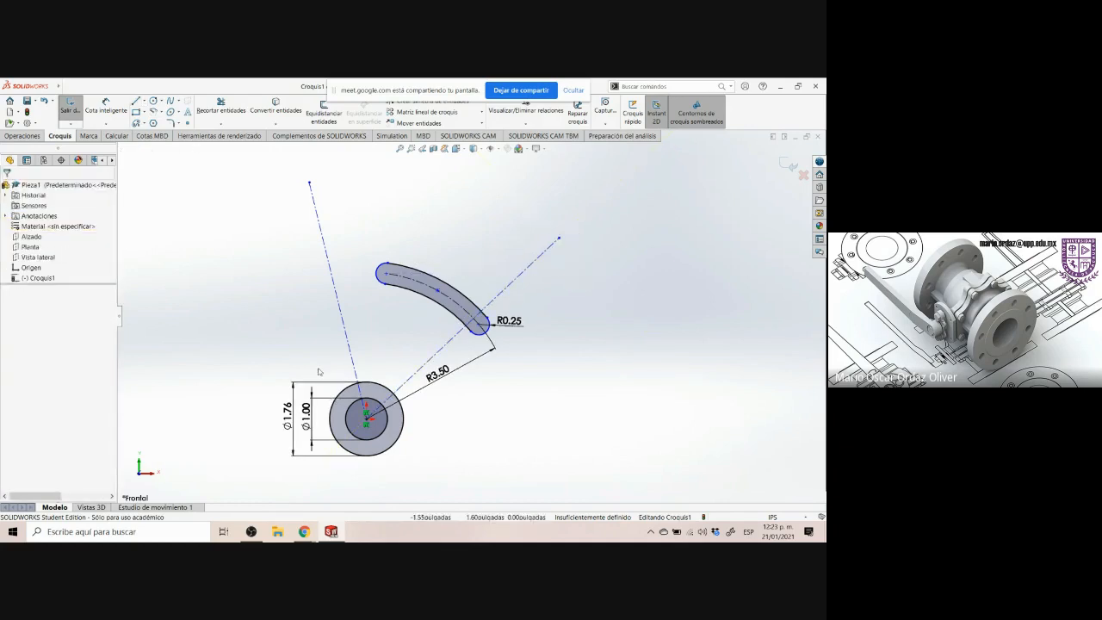
Make the upward construction line from the hub center vertical
left_click(358, 384)
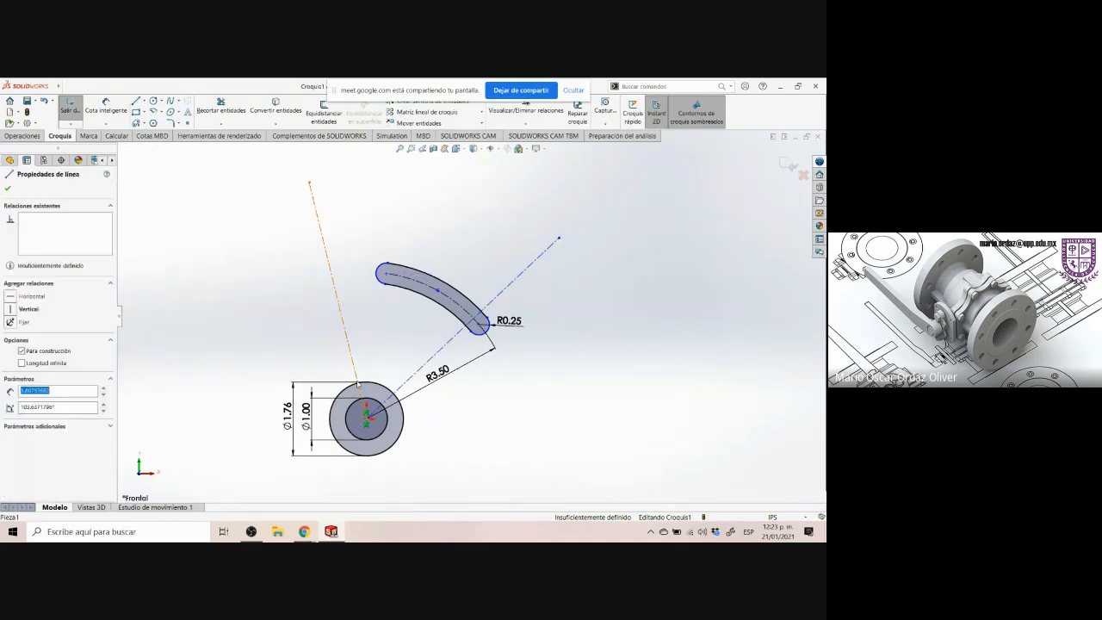
left_click(305, 532)
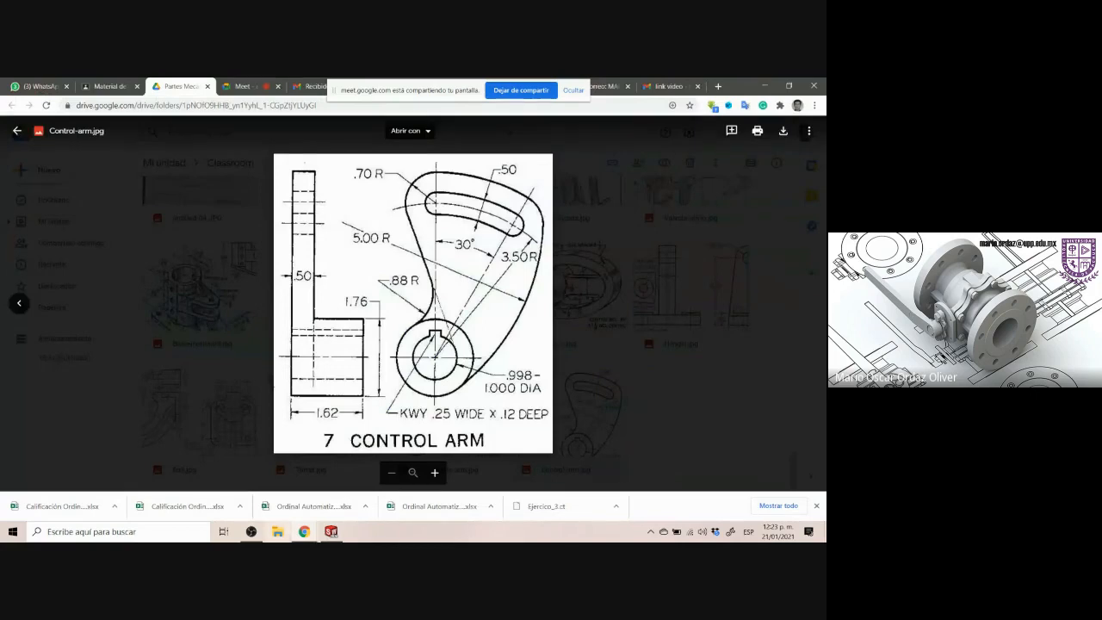
left_click(332, 531)
left_click(300, 287)
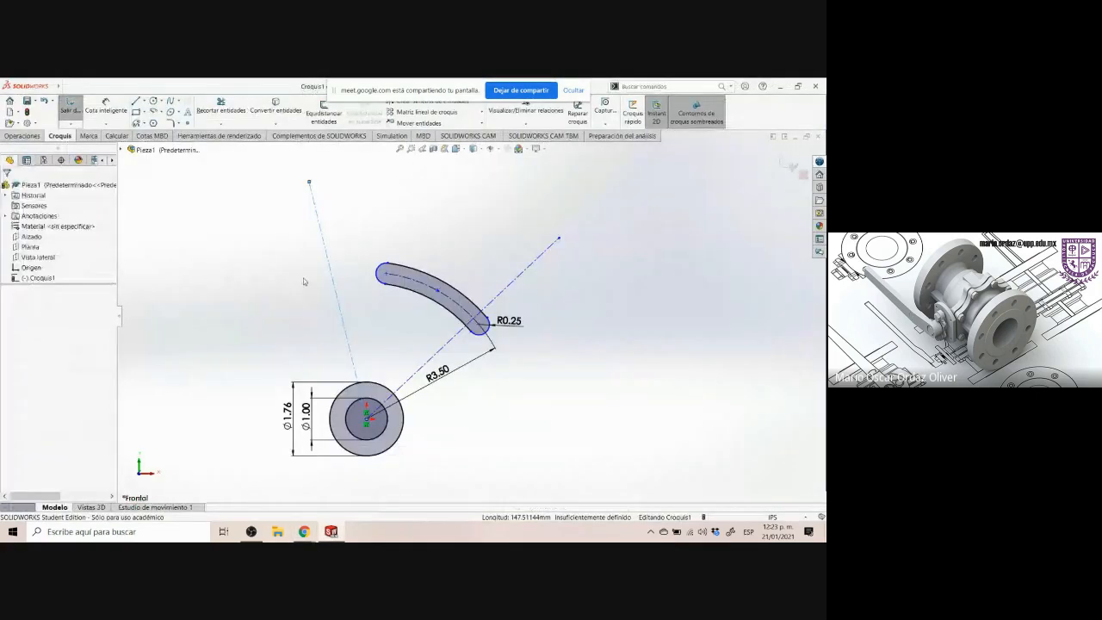
left_click(326, 251)
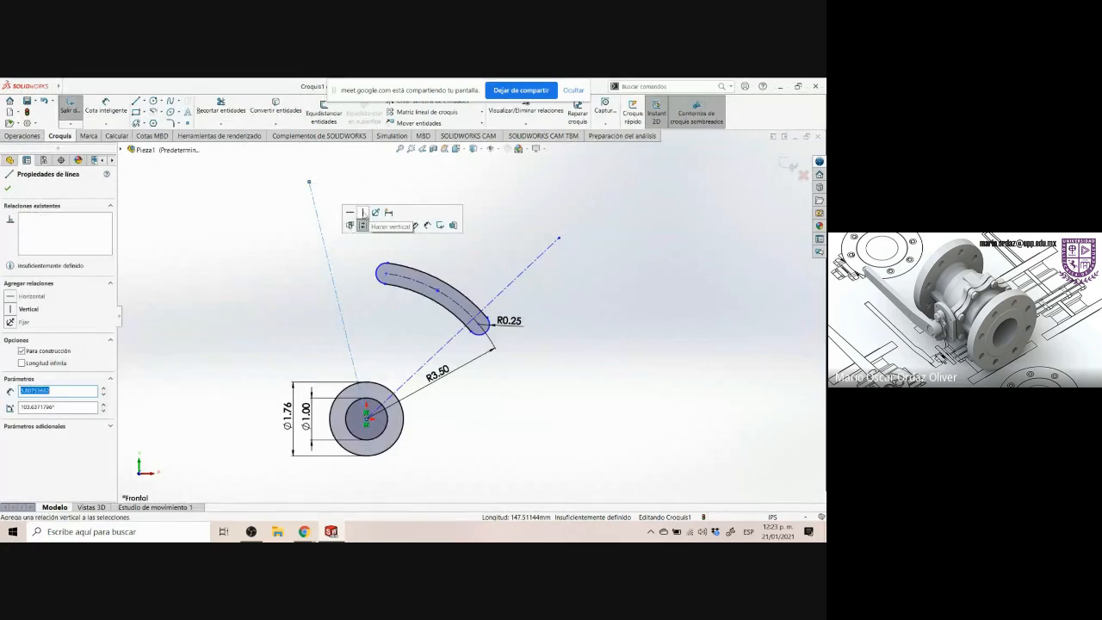
left_click(362, 213)
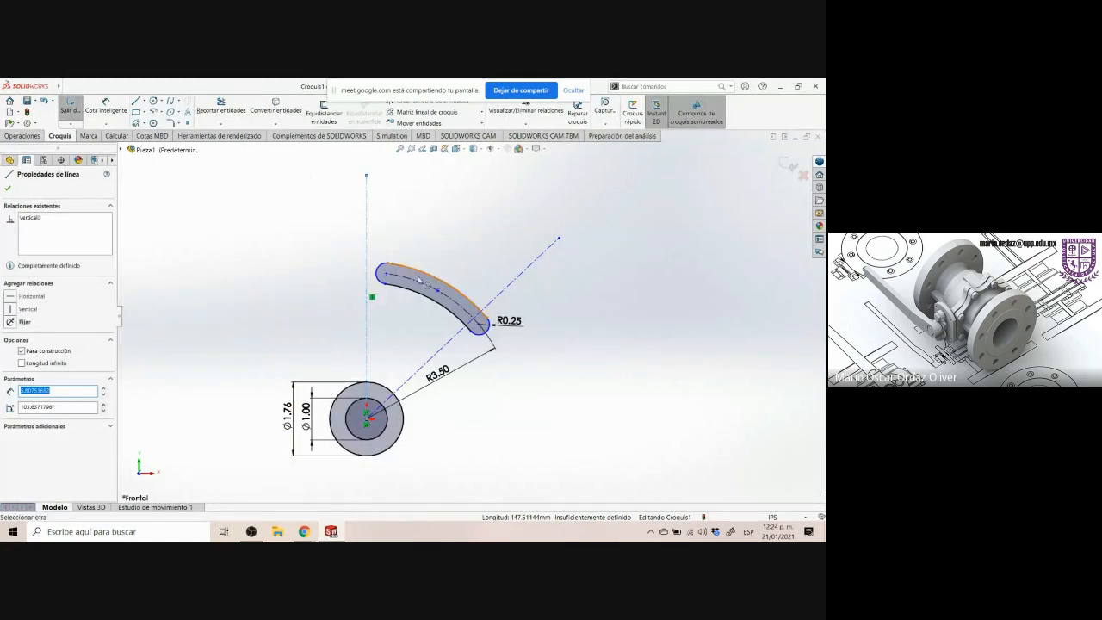
Dimension the angle between the vertical and the angled construction lines as 30°
key("Escape")
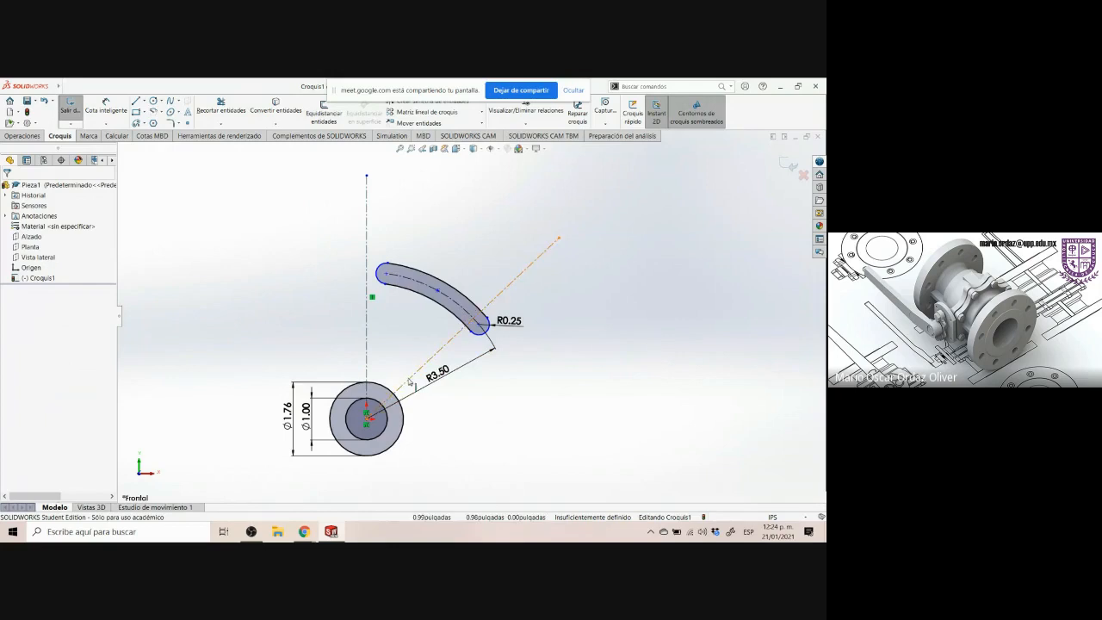
left_click(410, 379)
key("Escape")
left_click(304, 531)
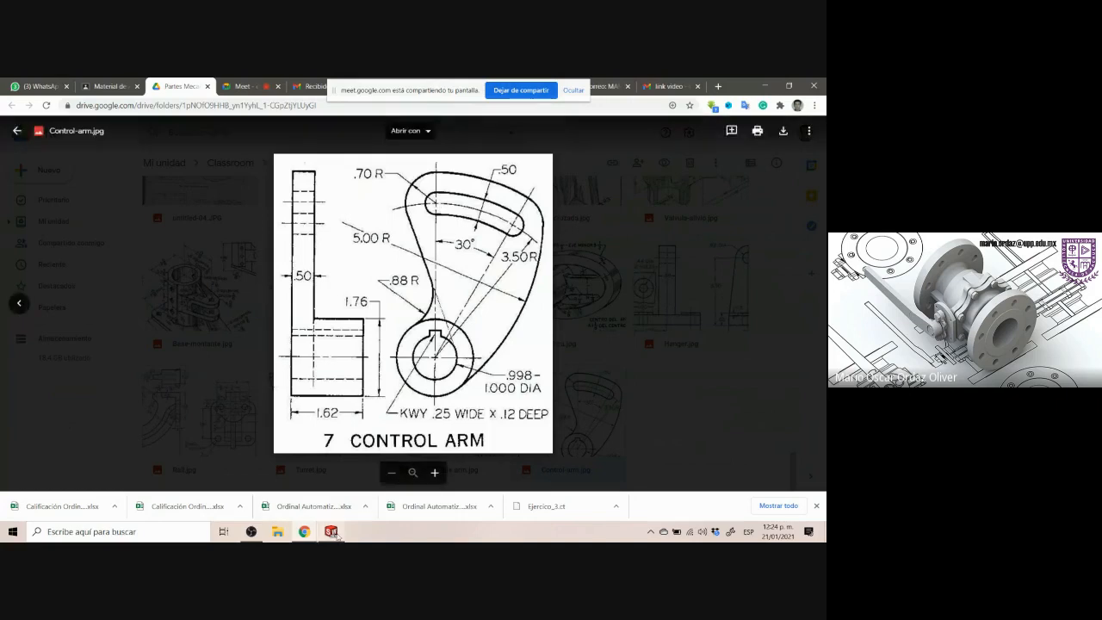
key("alt+Tab")
left_click(106, 110)
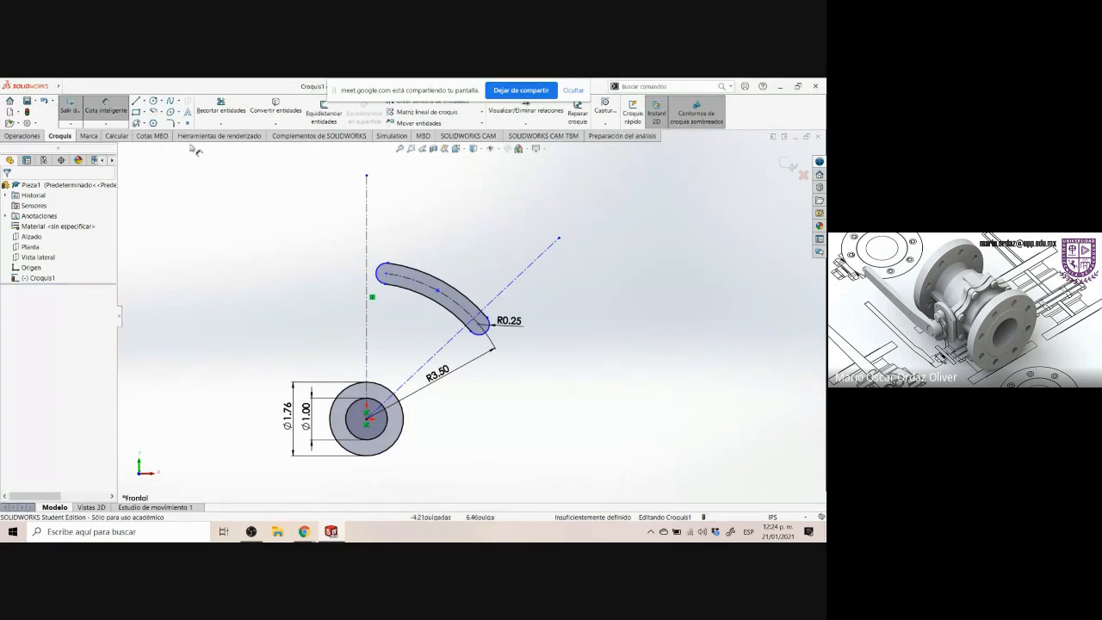
left_click(369, 191)
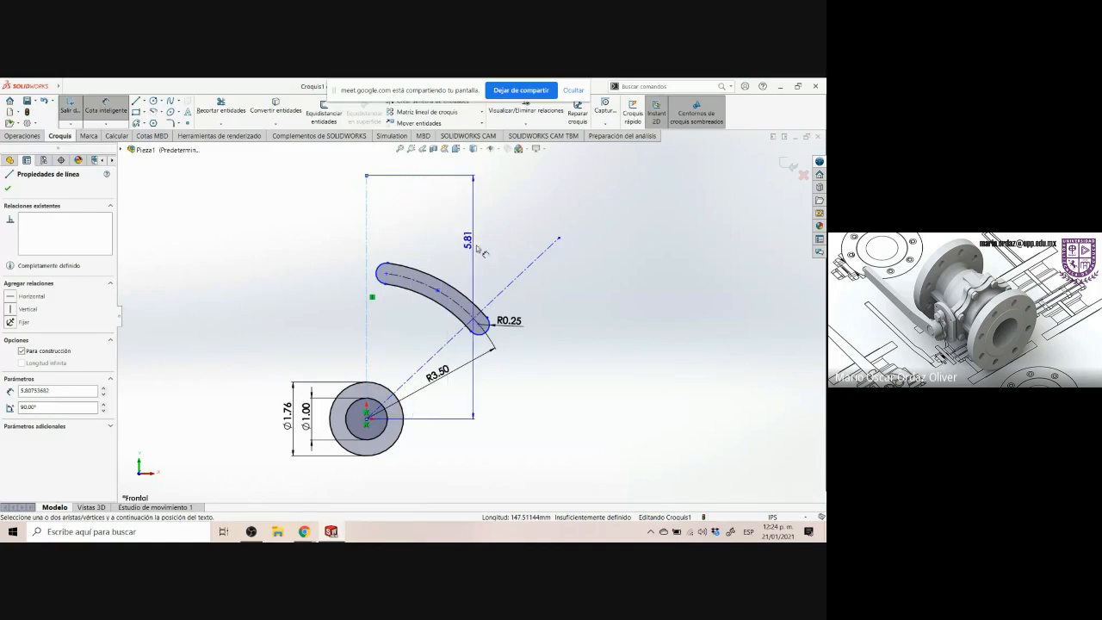
left_click(518, 279)
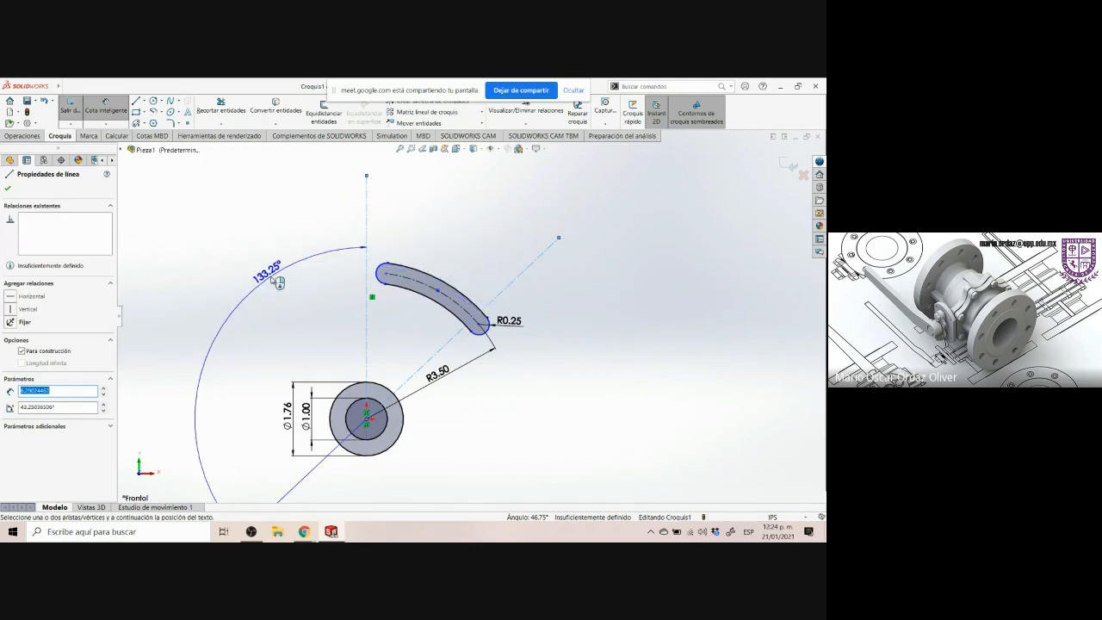
left_click(496, 235)
type("30")
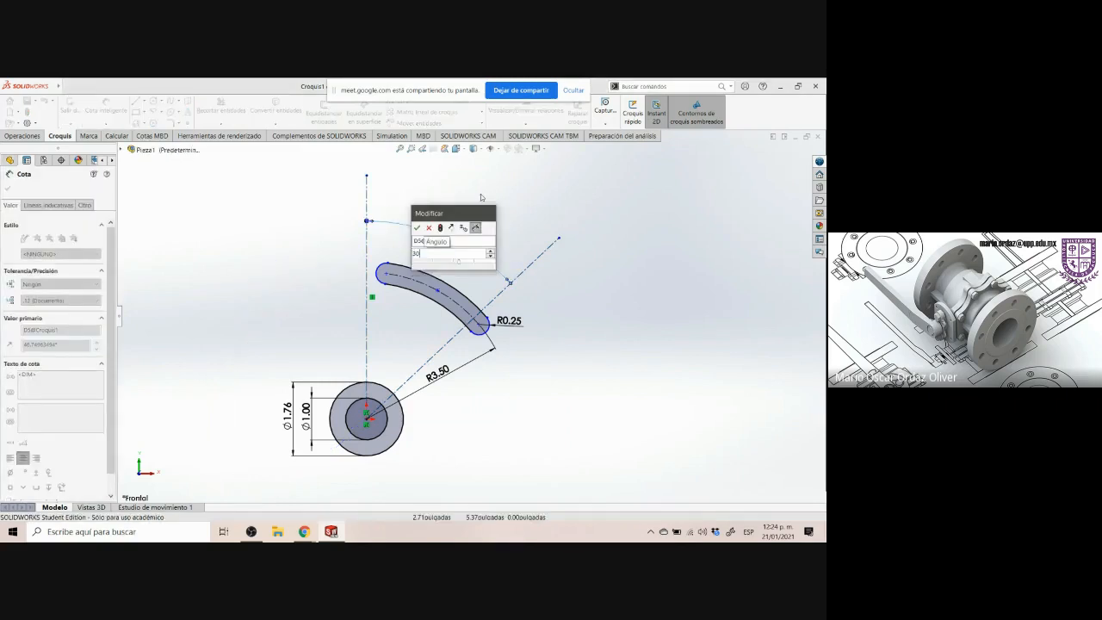
key("Return")
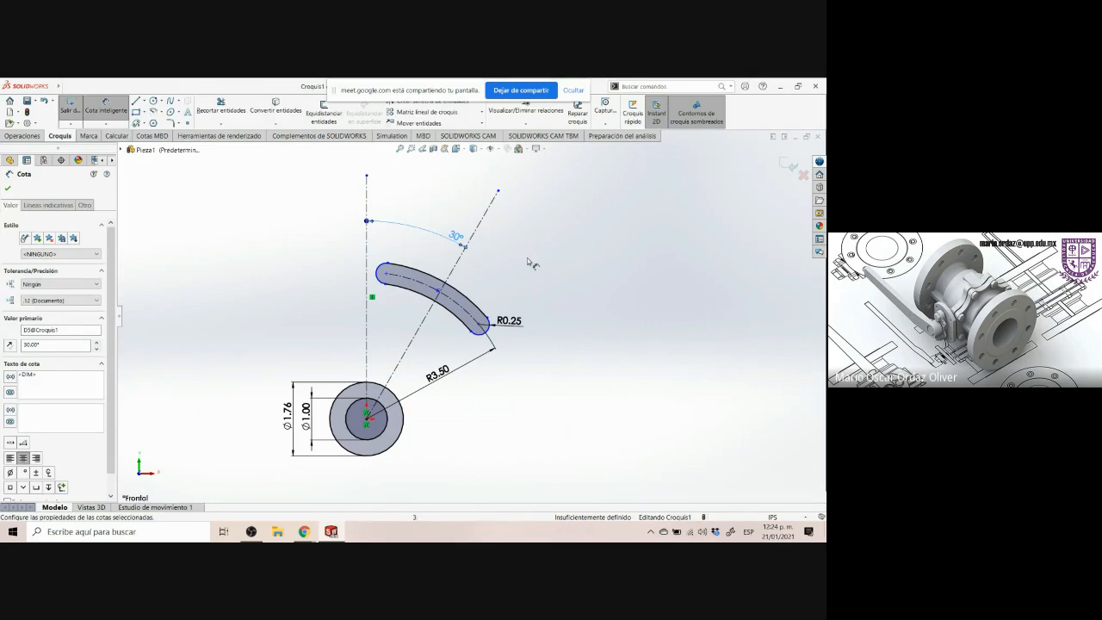
key("Escape")
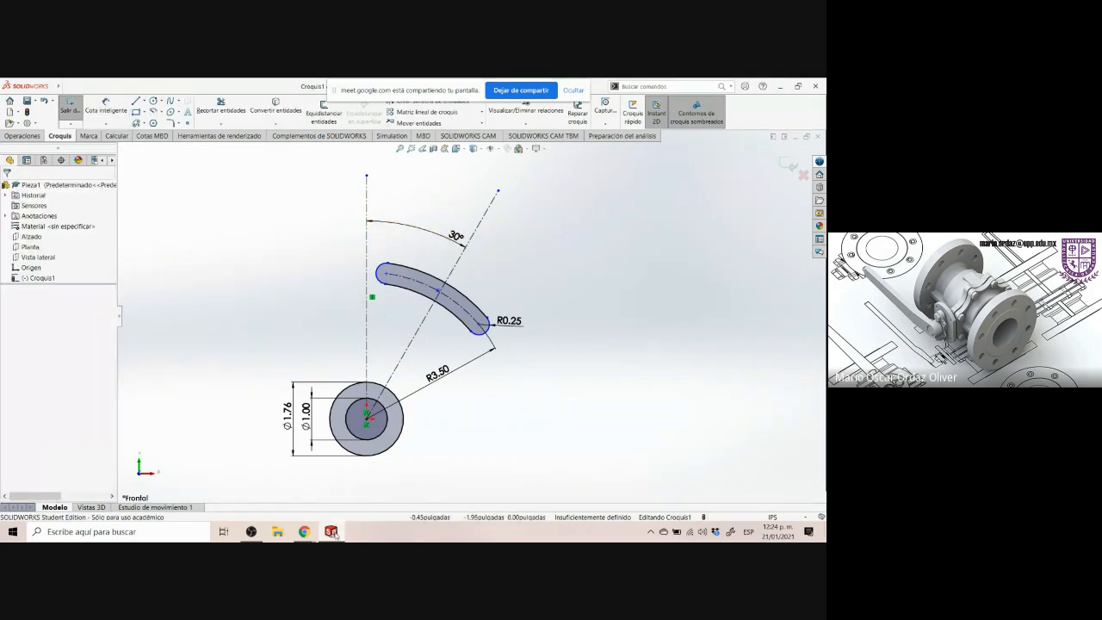
Examine where the slot's ends sit relative to the construction lines on the Control Arm drawing
left_click(305, 532)
key("ctrl+alt+m")
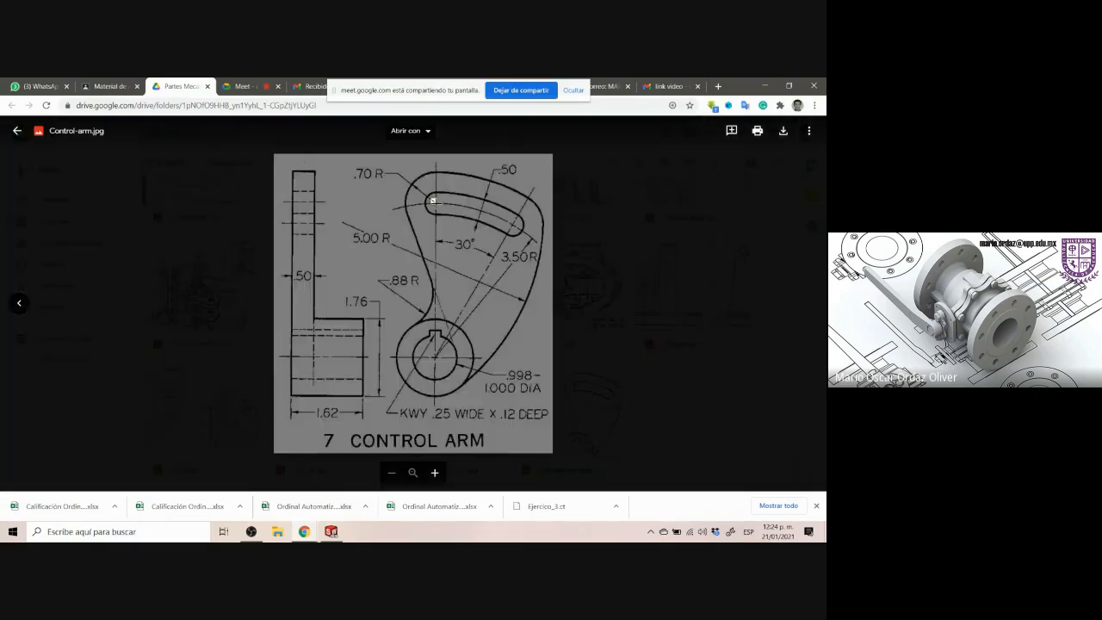
left_click(434, 203)
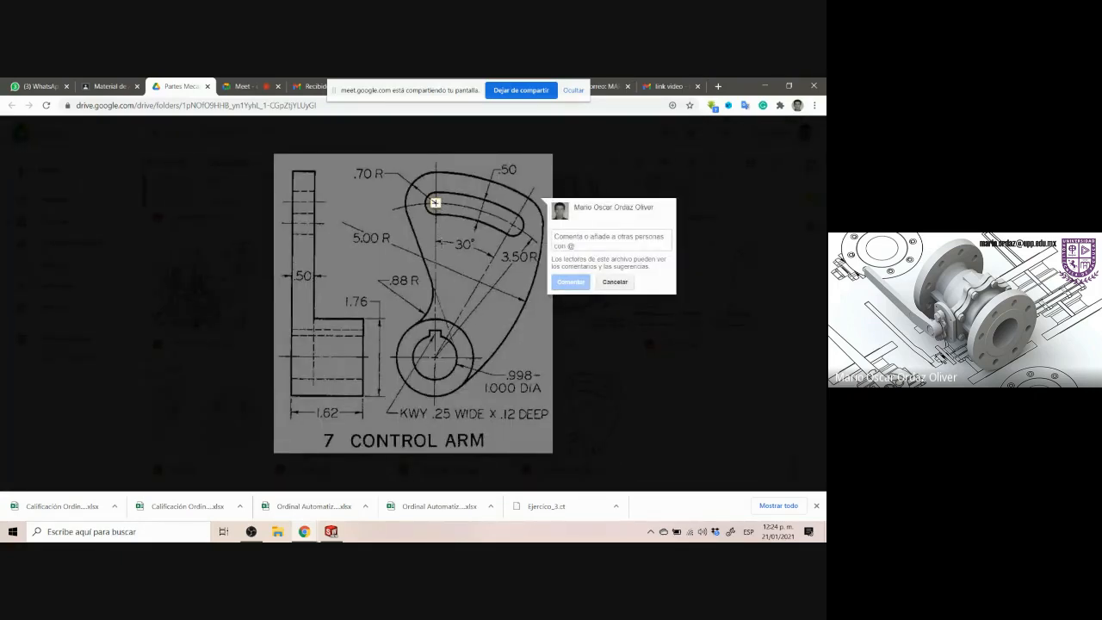
left_click(513, 225)
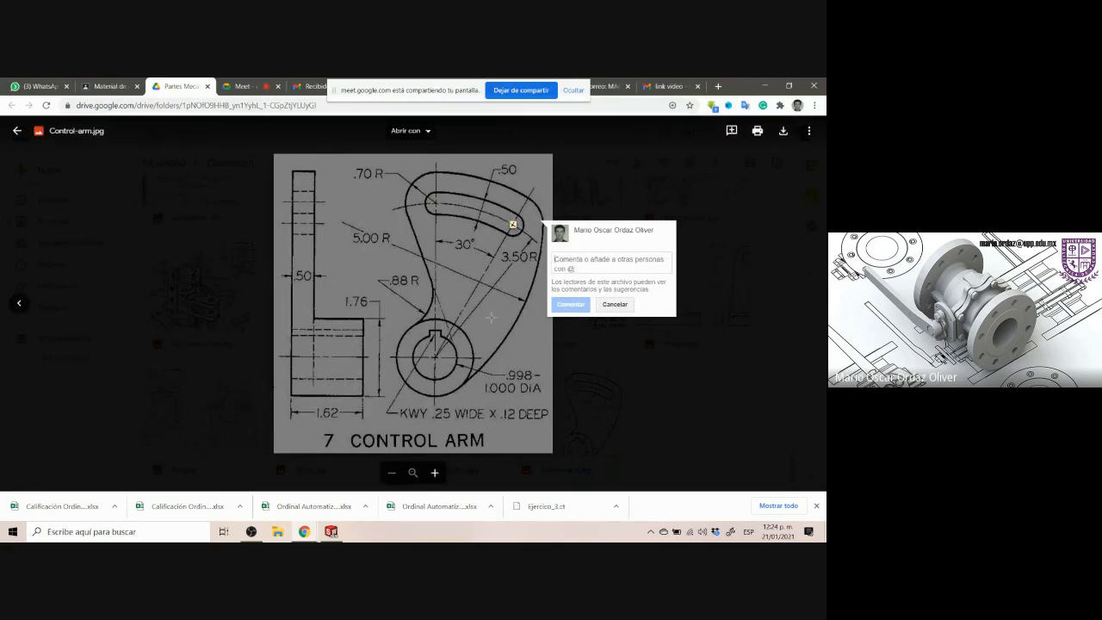
left_click(516, 267)
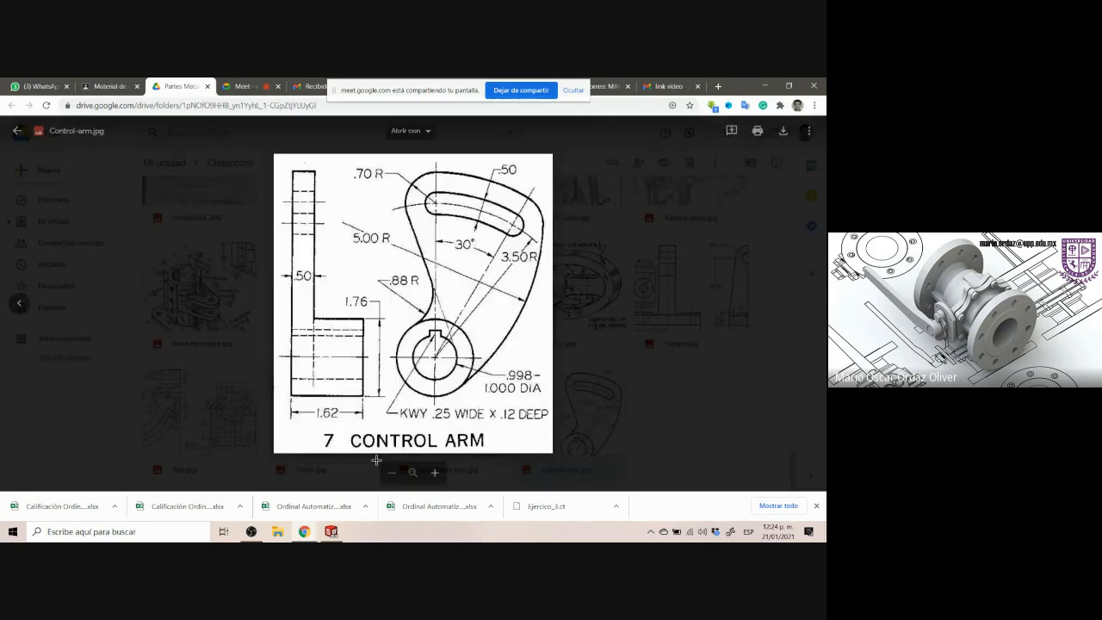
left_click(330, 532)
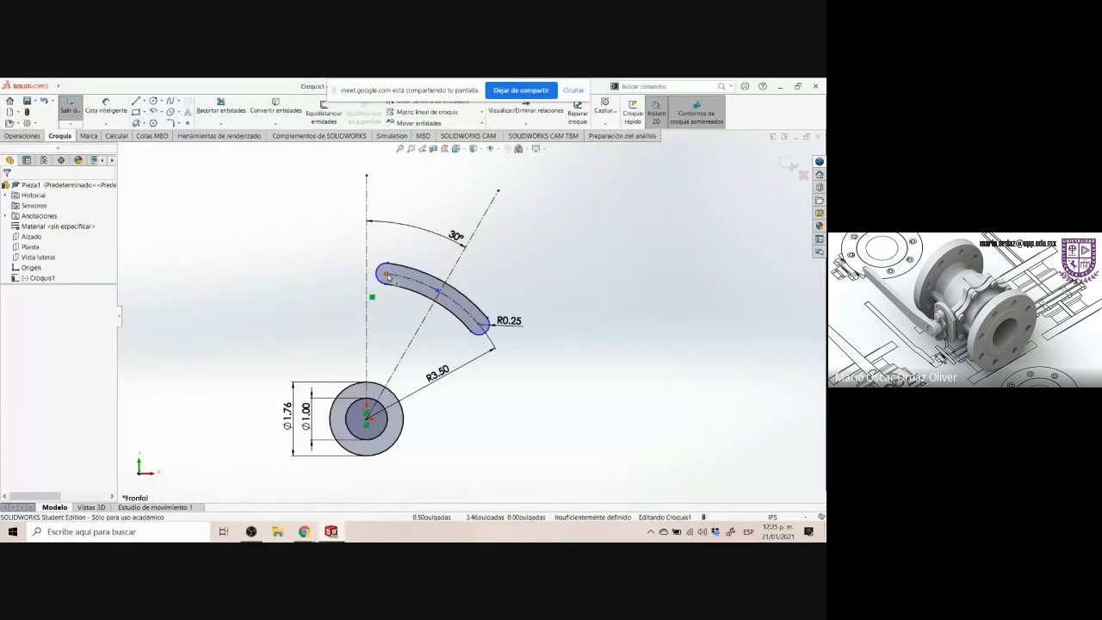
Make the slot's upper-left end center coincident with the vertical construction line
left_click(388, 276)
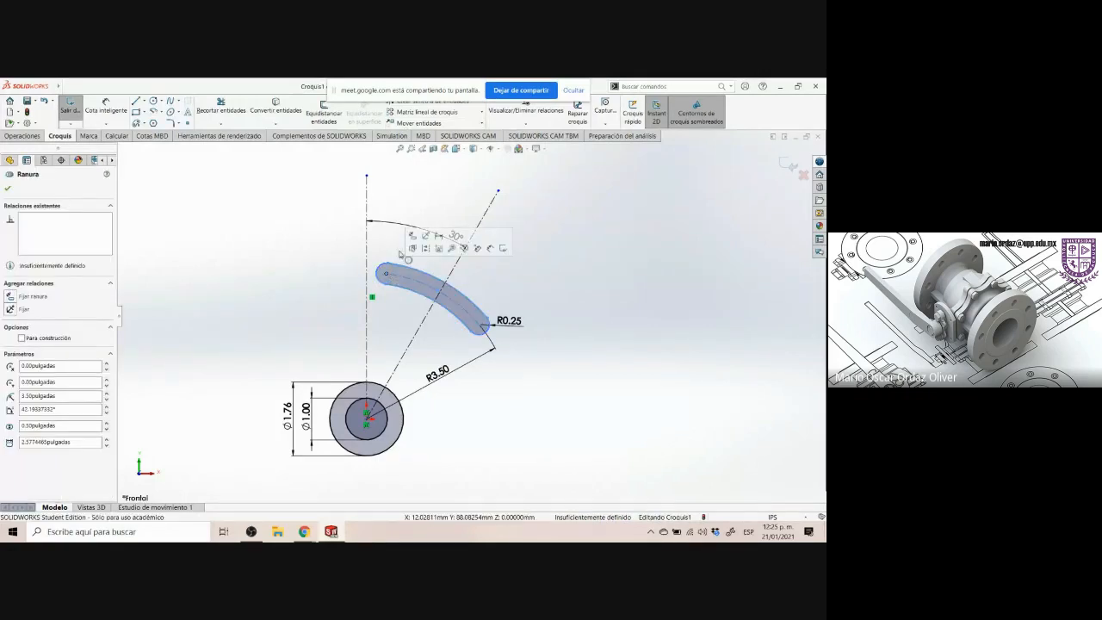
left_click(368, 204, "ctrl")
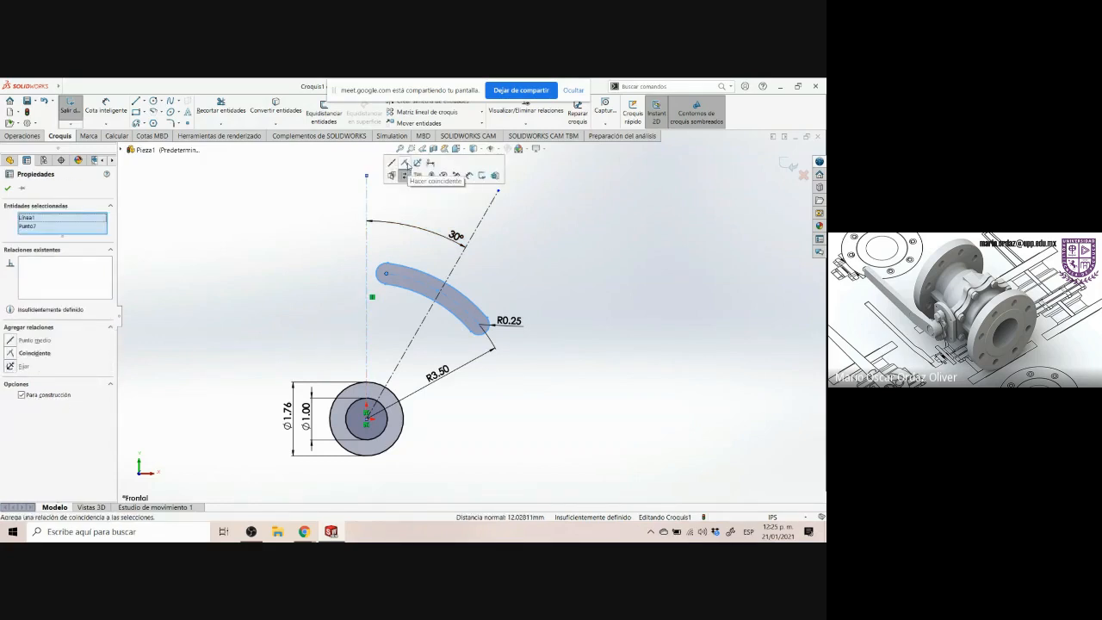
left_click(404, 170)
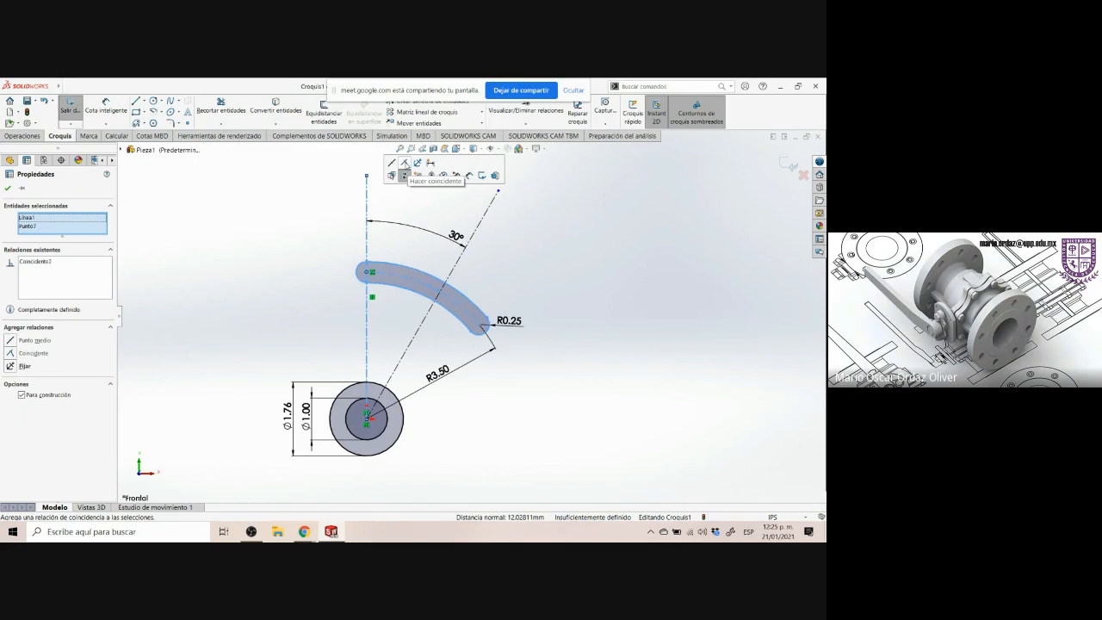
left_click(514, 252)
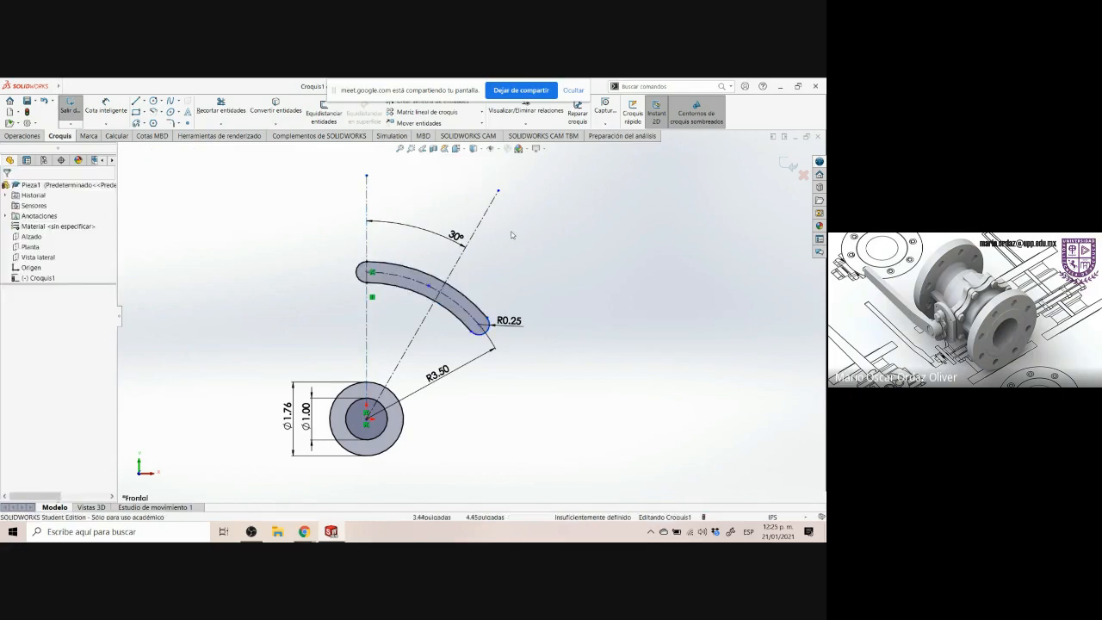
Make the slot's other end center coincident with the 30° construction line
left_click(483, 326)
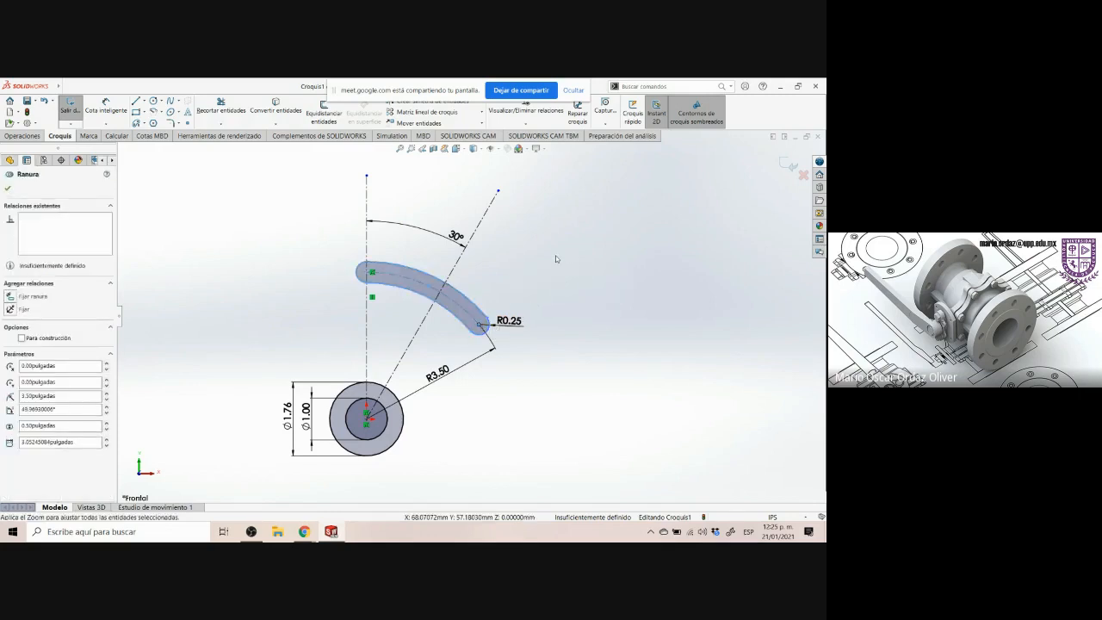
left_click(482, 222, "ctrl")
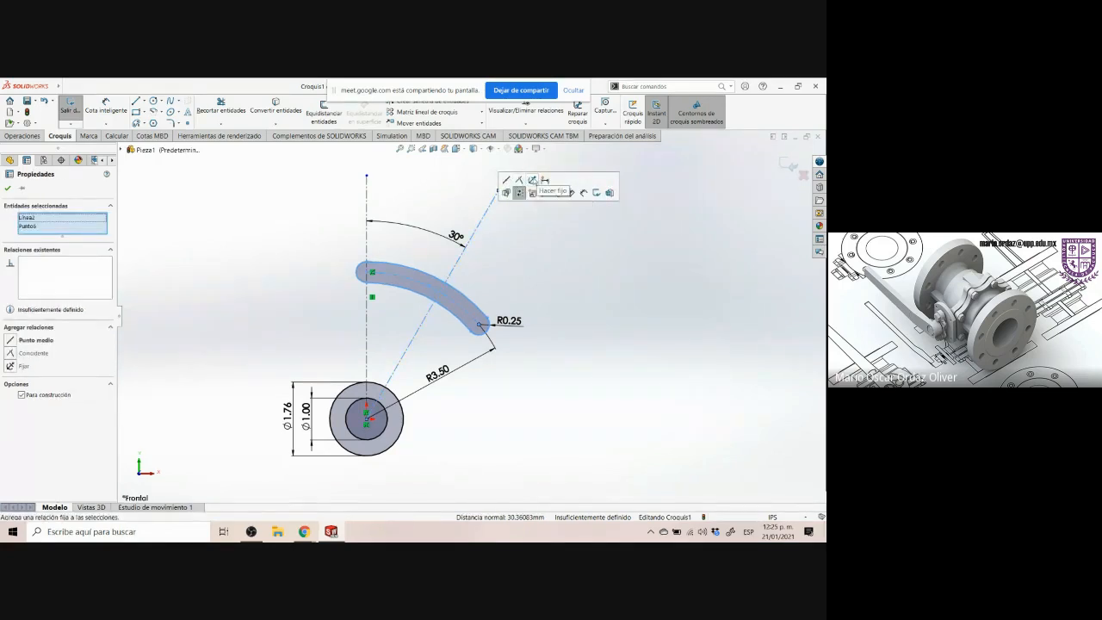
left_click(519, 189)
left_click(529, 250)
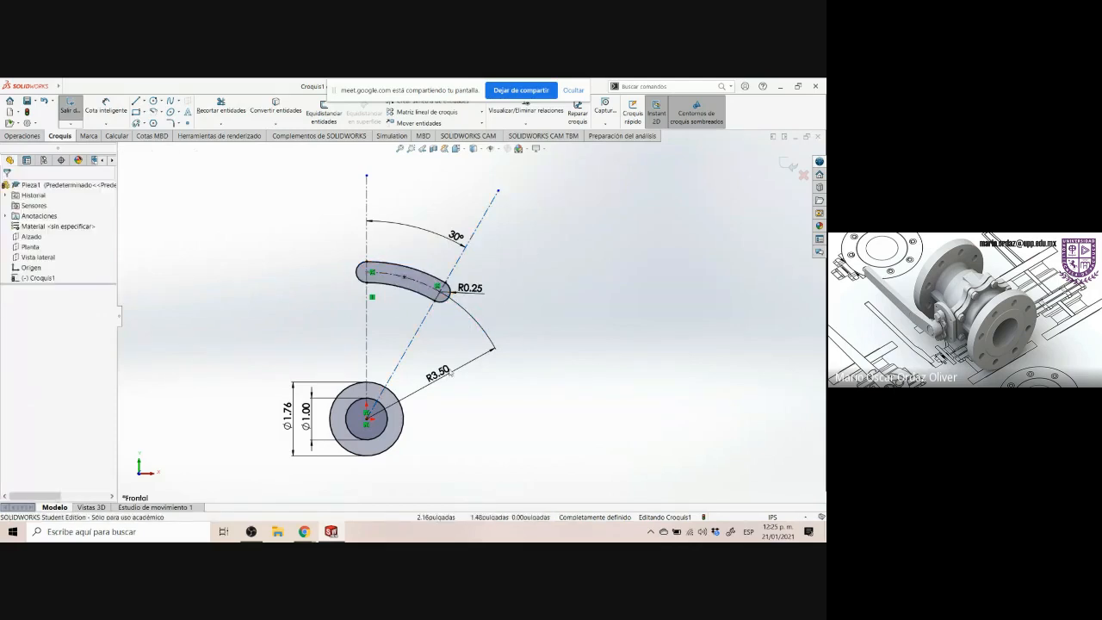
Examine the slot outline and the .70 R and .50 dimensions around it on the Control Arm drawing
left_click(337, 532)
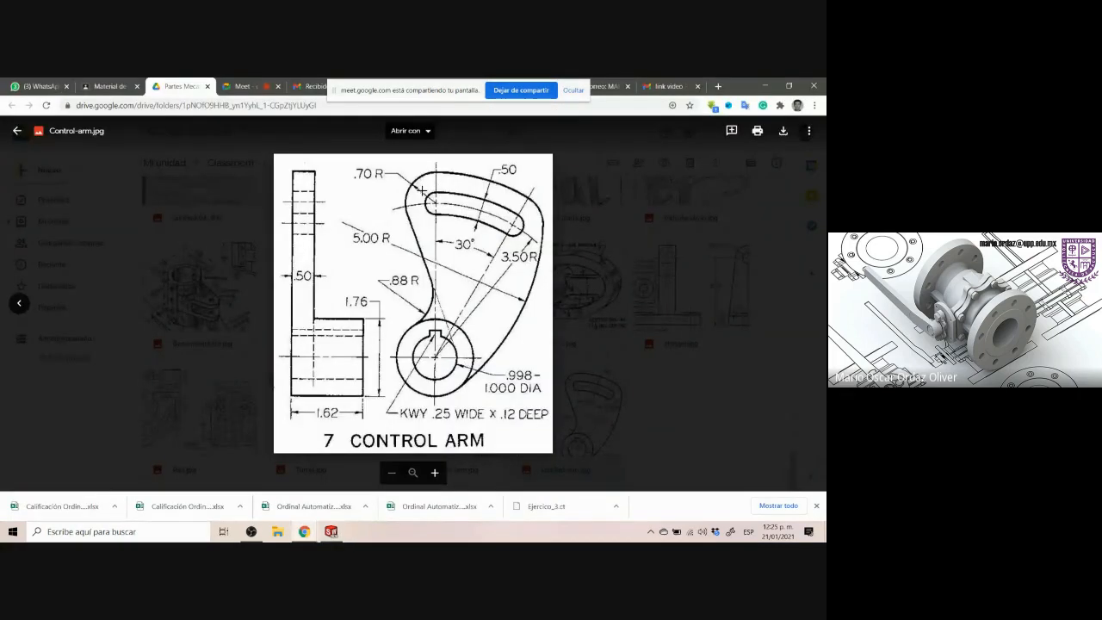
left_click_drag(422, 189, 529, 242)
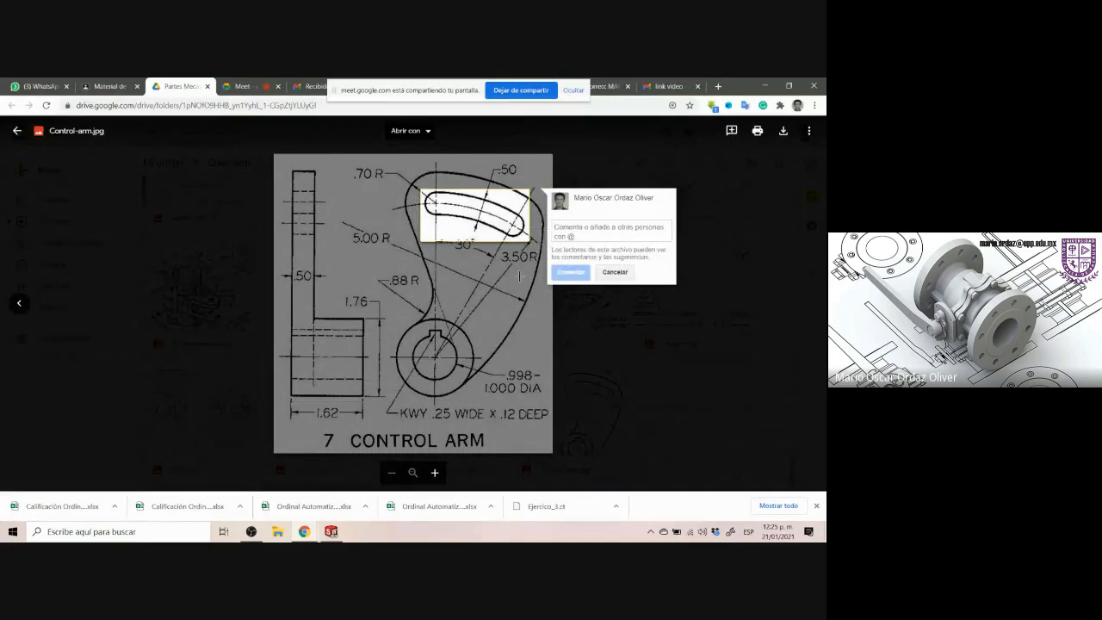
key("Escape")
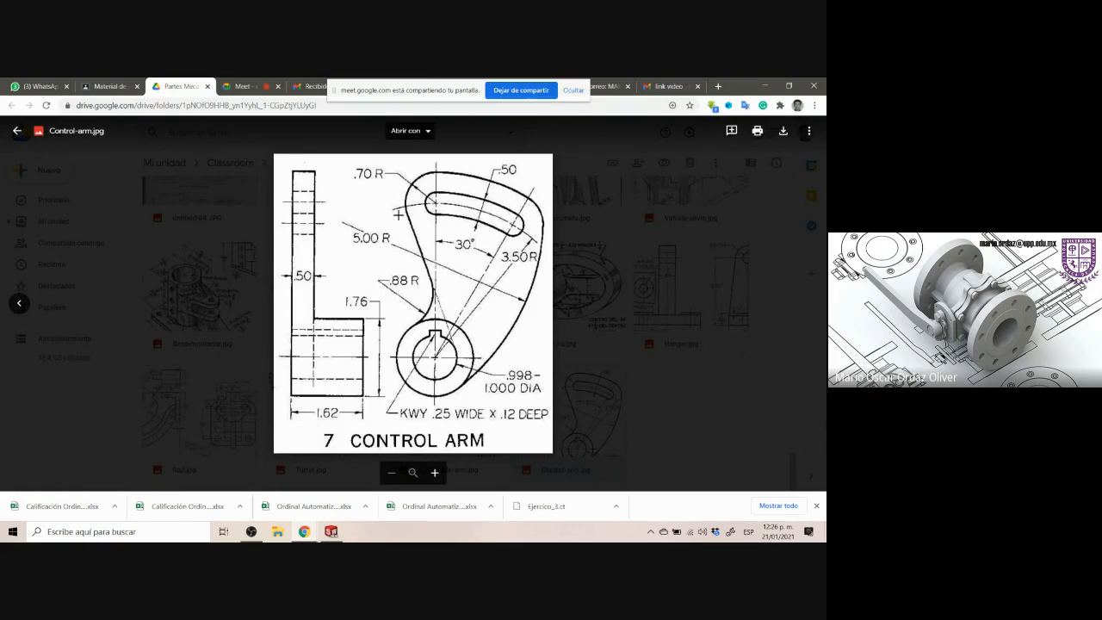
left_click(333, 532)
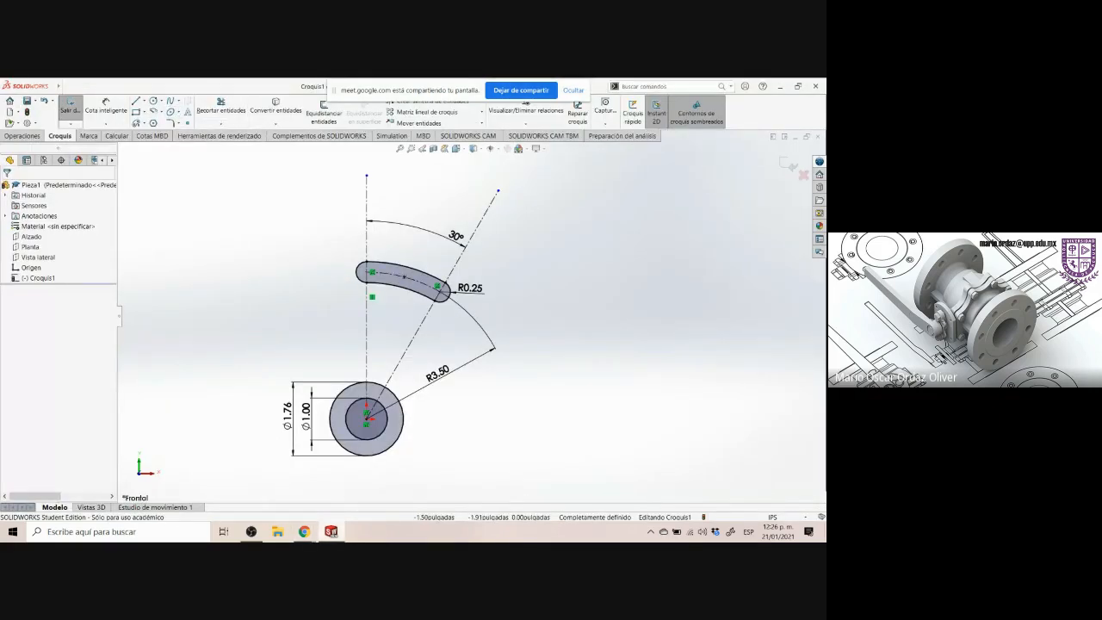
left_click(333, 532)
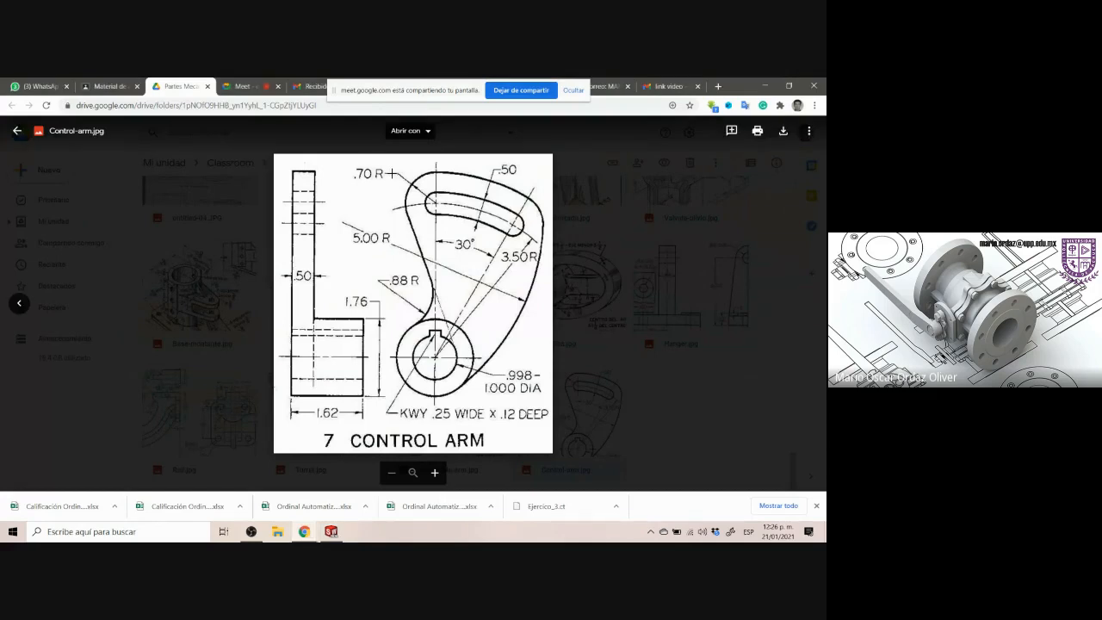
left_click_drag(392, 168, 436, 201)
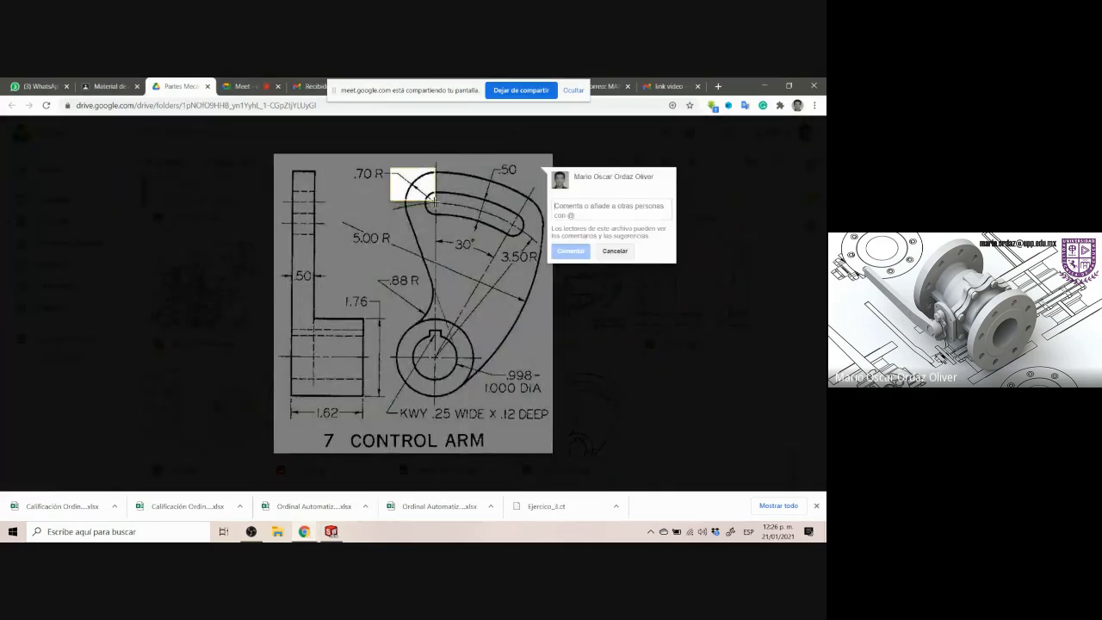
left_click(434, 167)
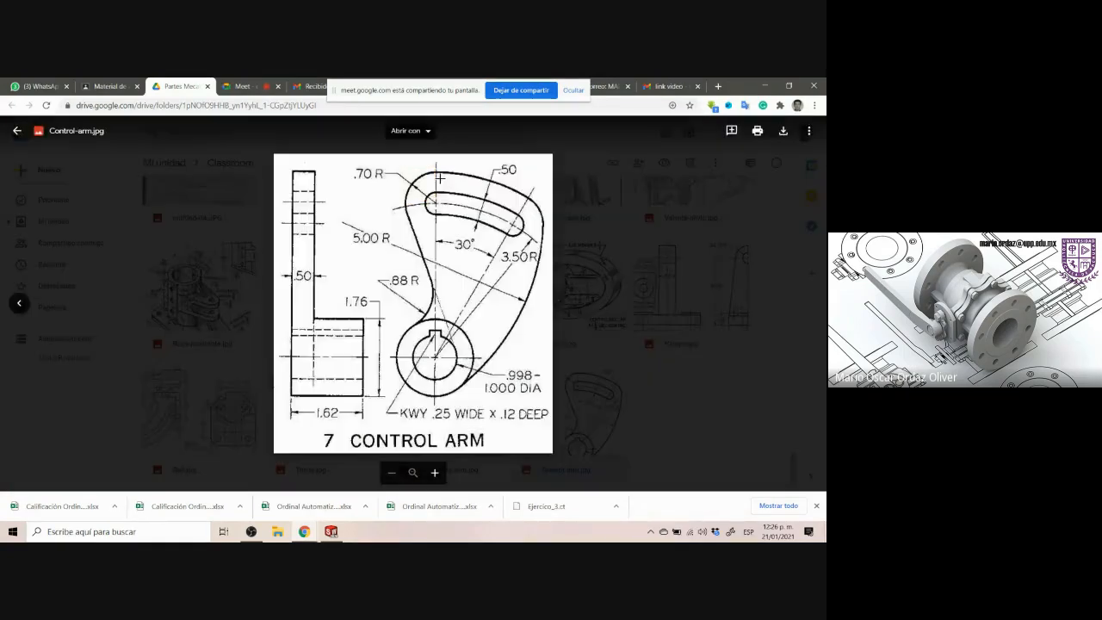
mouse_move(433, 166)
left_mouse_down()
mouse_move(551, 221)
mouse_move(539, 202)
left_mouse_up()
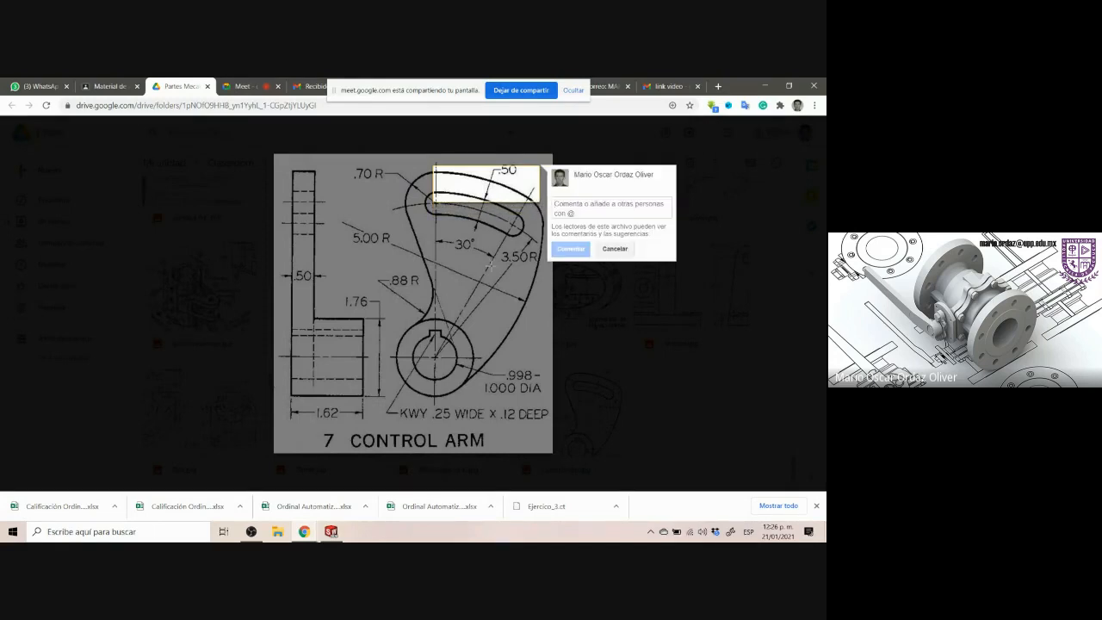
key("Escape")
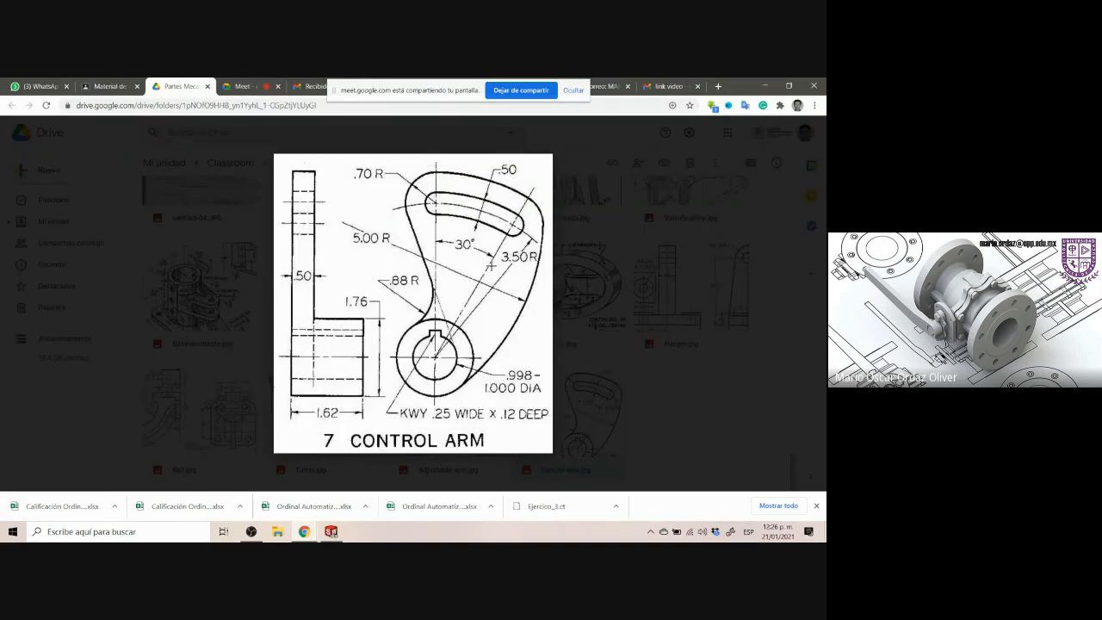
left_click(331, 531)
left_click(331, 531)
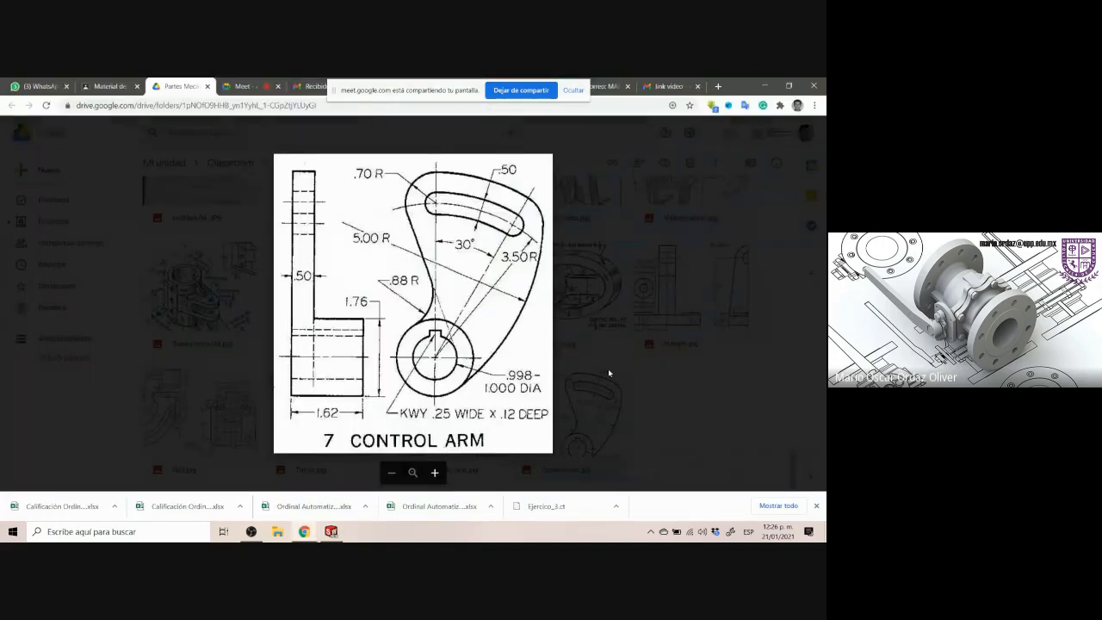
Sketch a centerpoint arc to the left of the slot's upper-left end
left_click(329, 533)
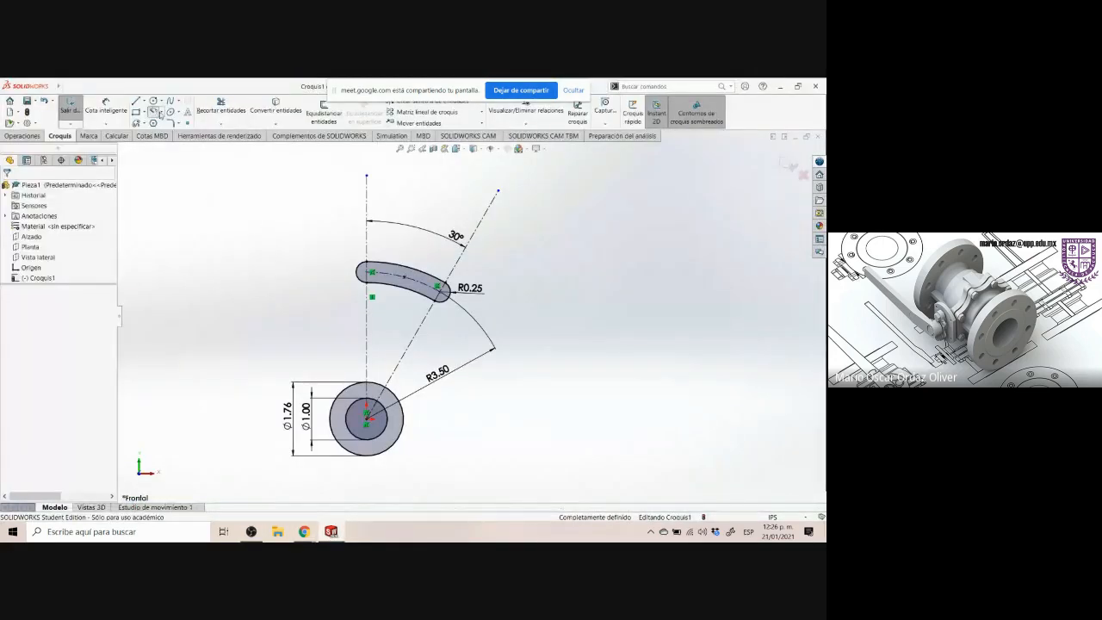
left_click(153, 112)
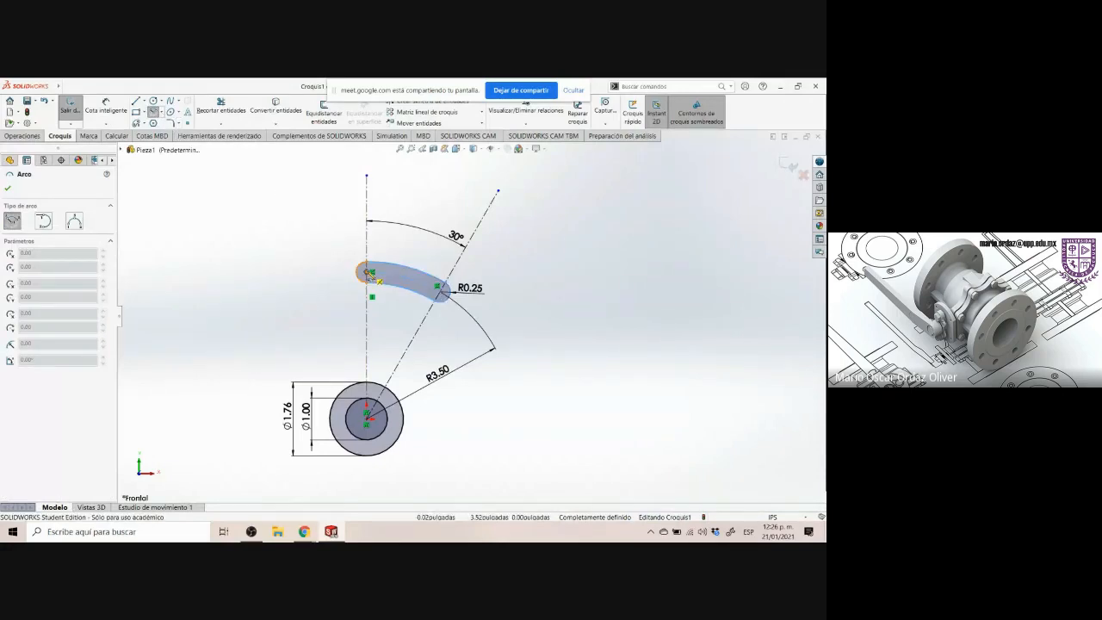
left_click(311, 261)
left_click(296, 217)
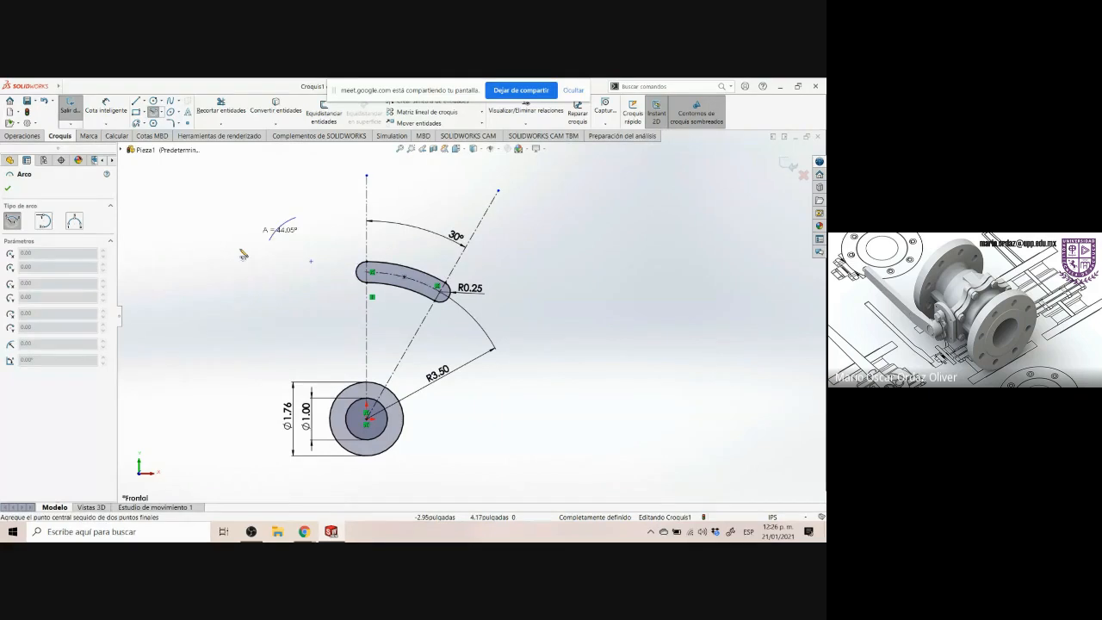
left_click(271, 288)
key("Escape")
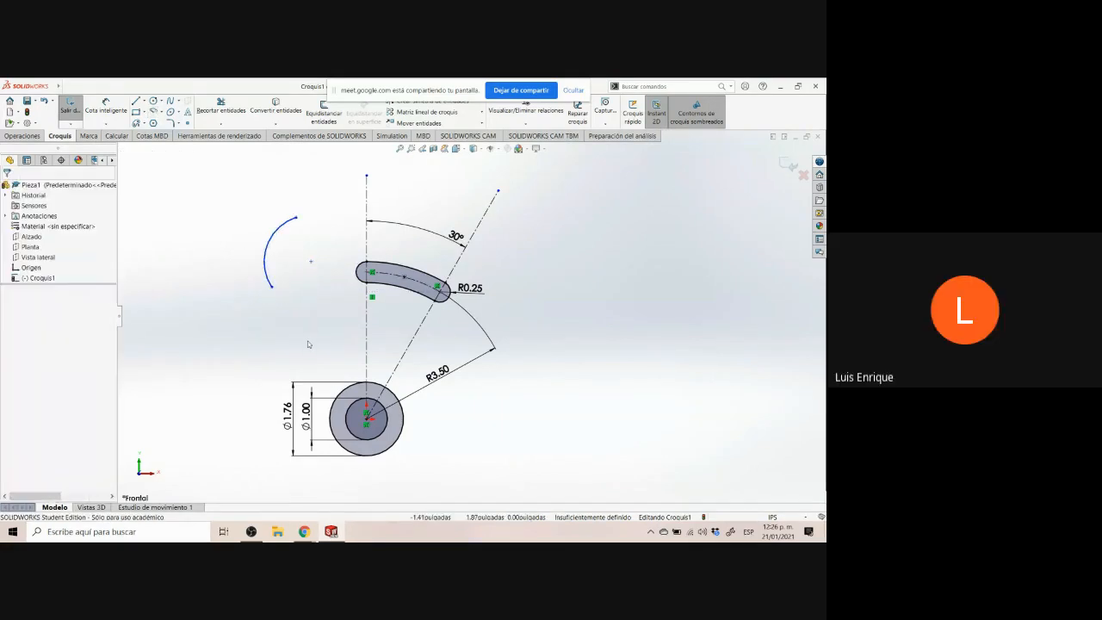
Make the new arc concentric with the slot's upper-left end arc
left_click(360, 272)
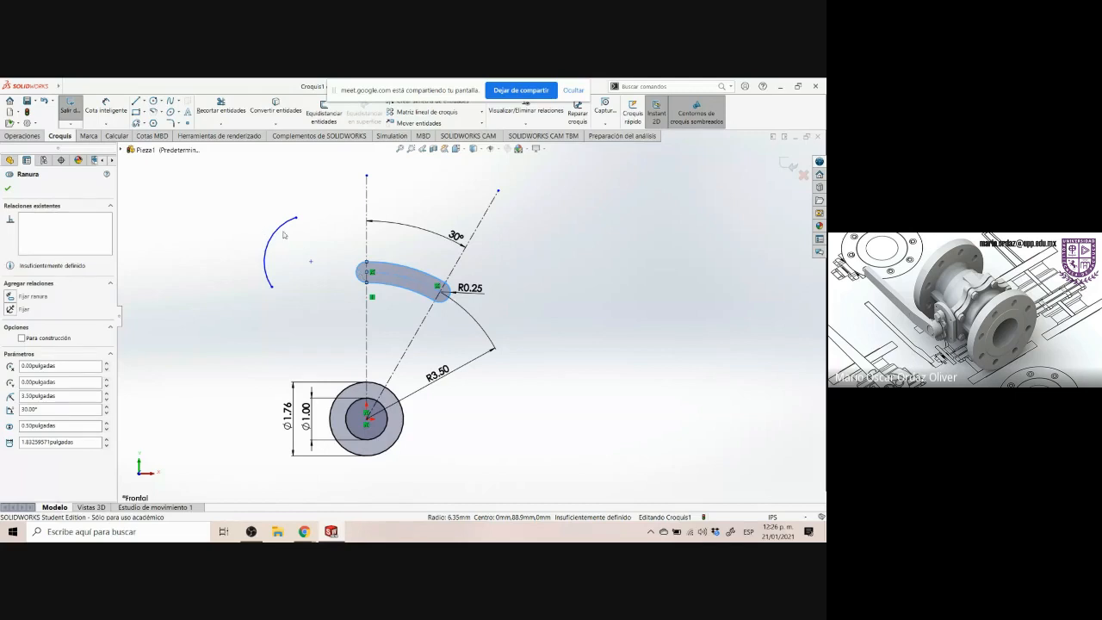
left_click(281, 229, "ctrl")
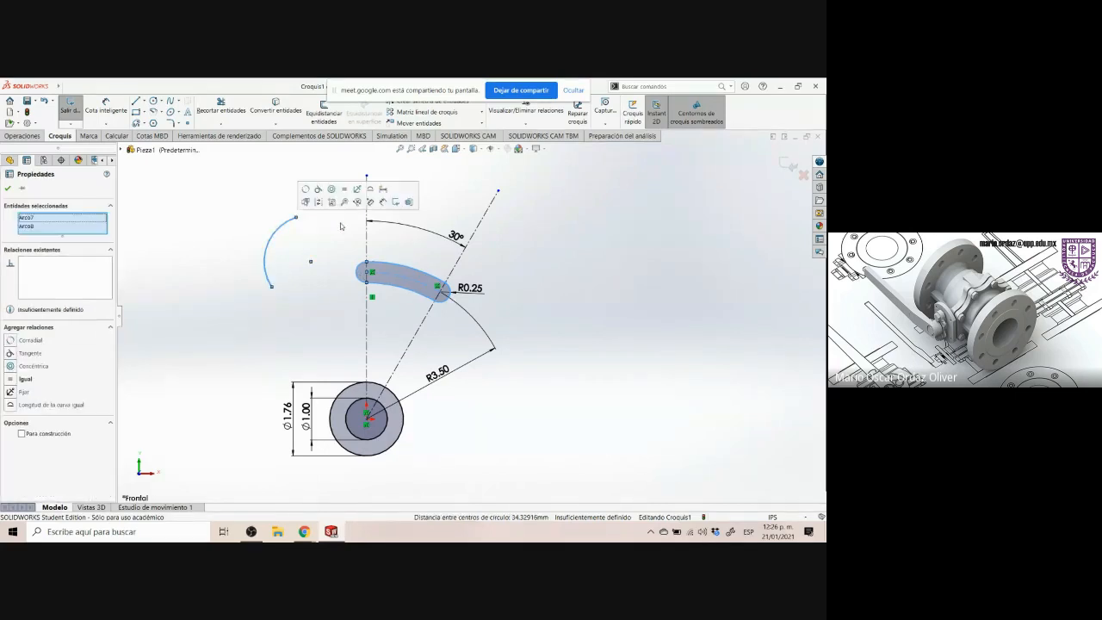
left_click(305, 190)
key("ctrl+z")
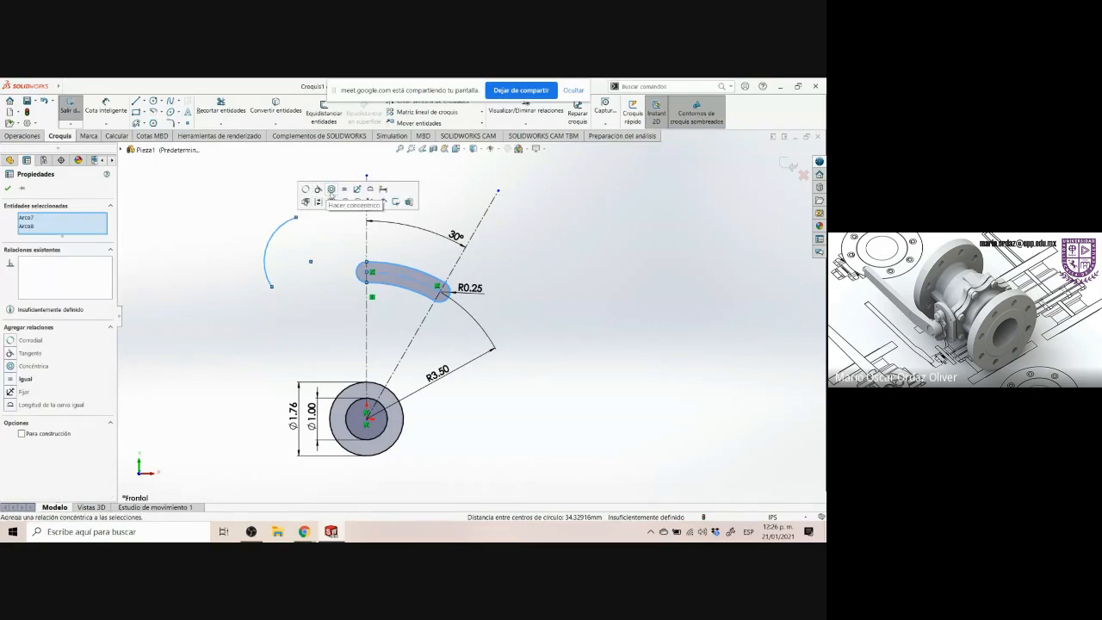
left_click(331, 190)
left_click(277, 222)
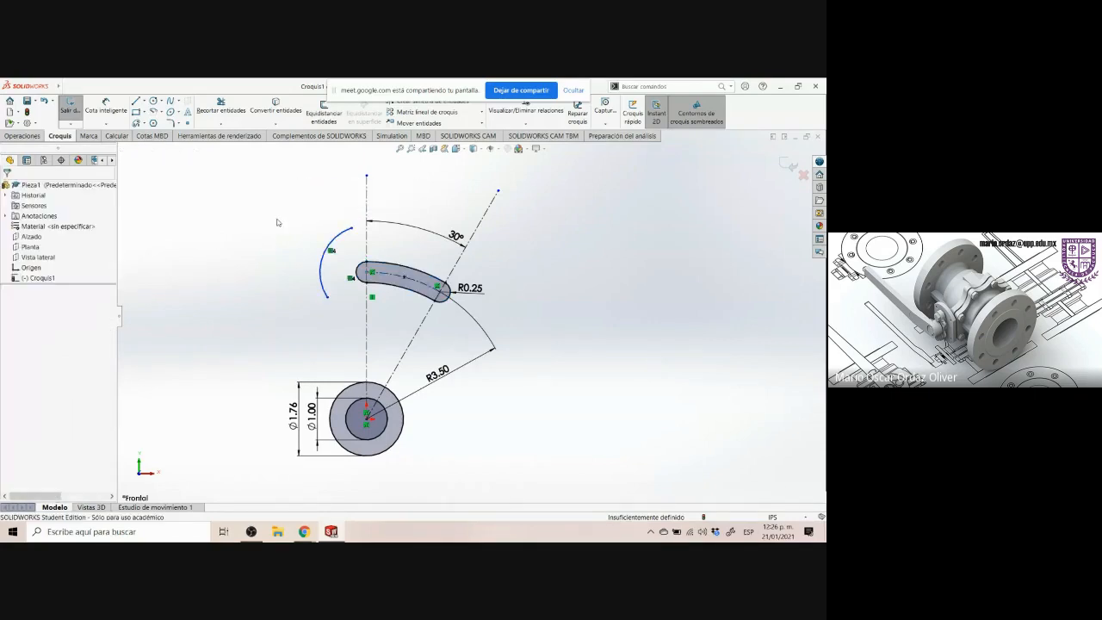
Dimension the new arc's radius as 0.7 in
left_click(105, 108)
left_click(332, 236)
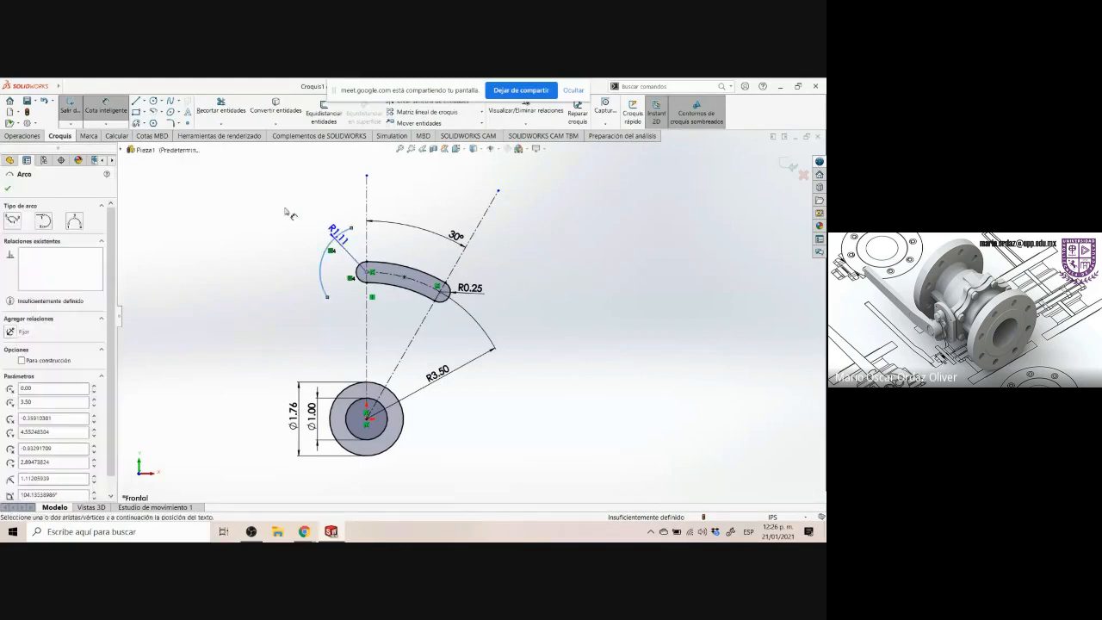
left_click(267, 216)
type("0.7")
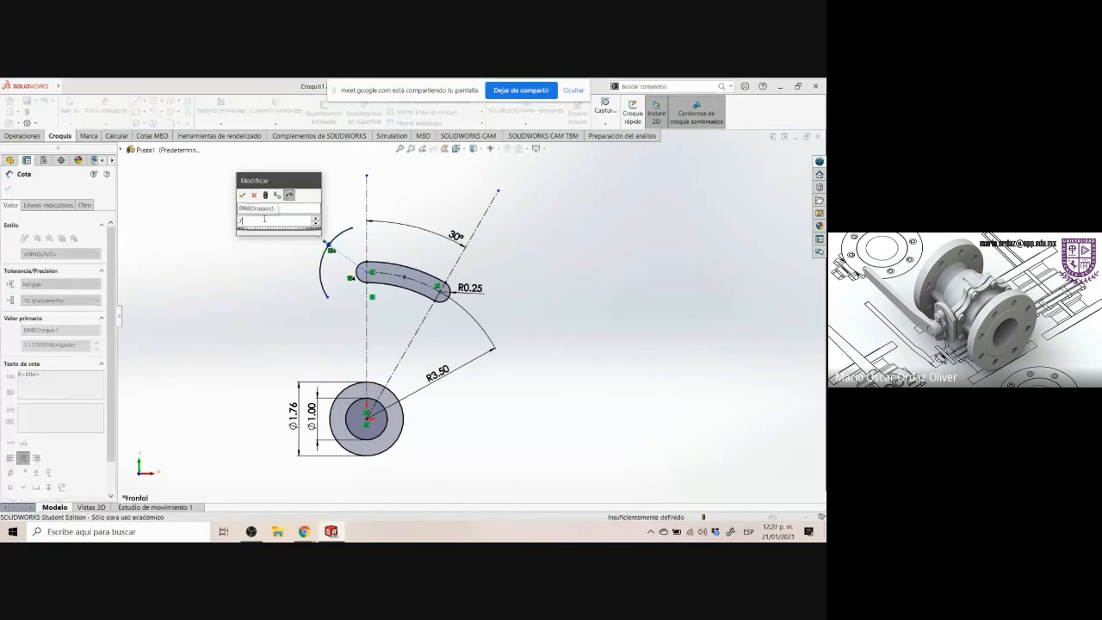
key("Return")
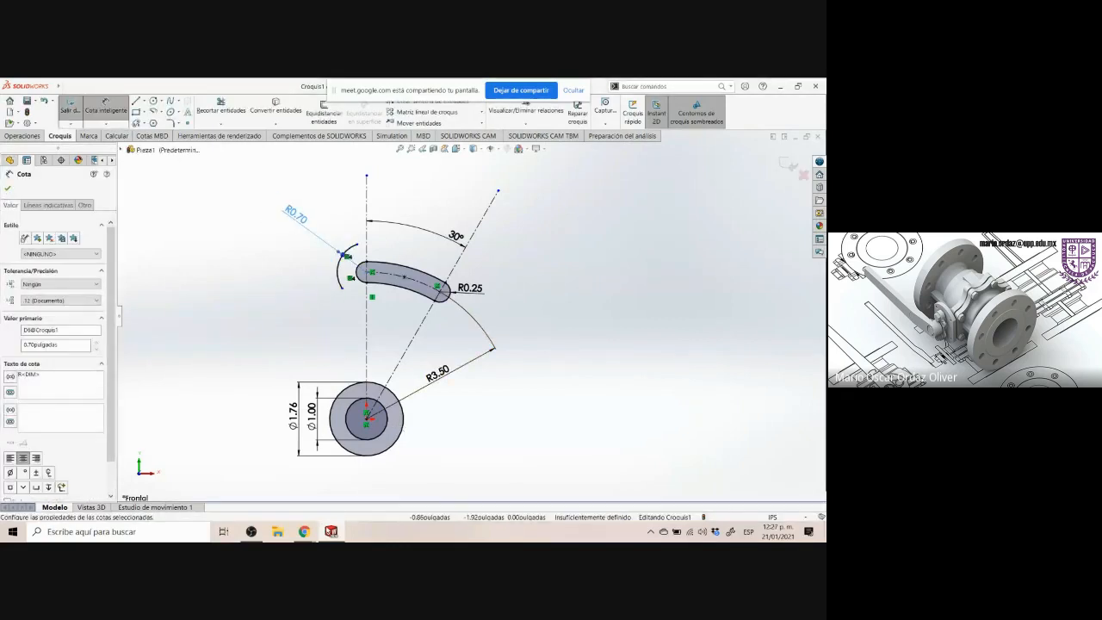
Examine the .70 R arc around the slot's end on the Control Arm drawing
left_click(304, 532)
left_click_drag(355, 166, 414, 191)
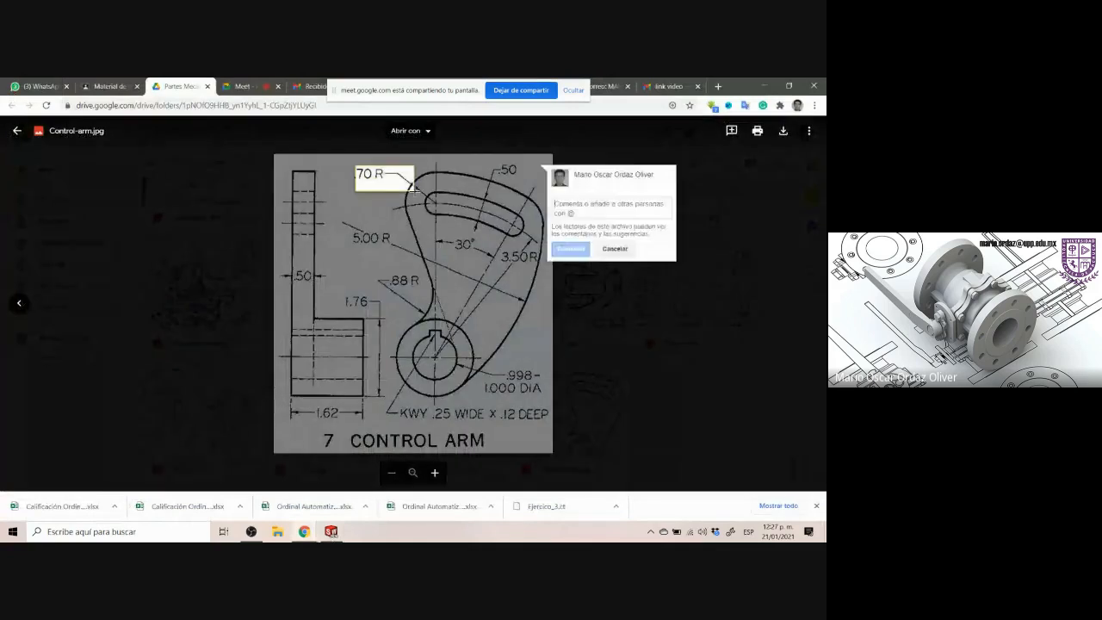
key("Escape")
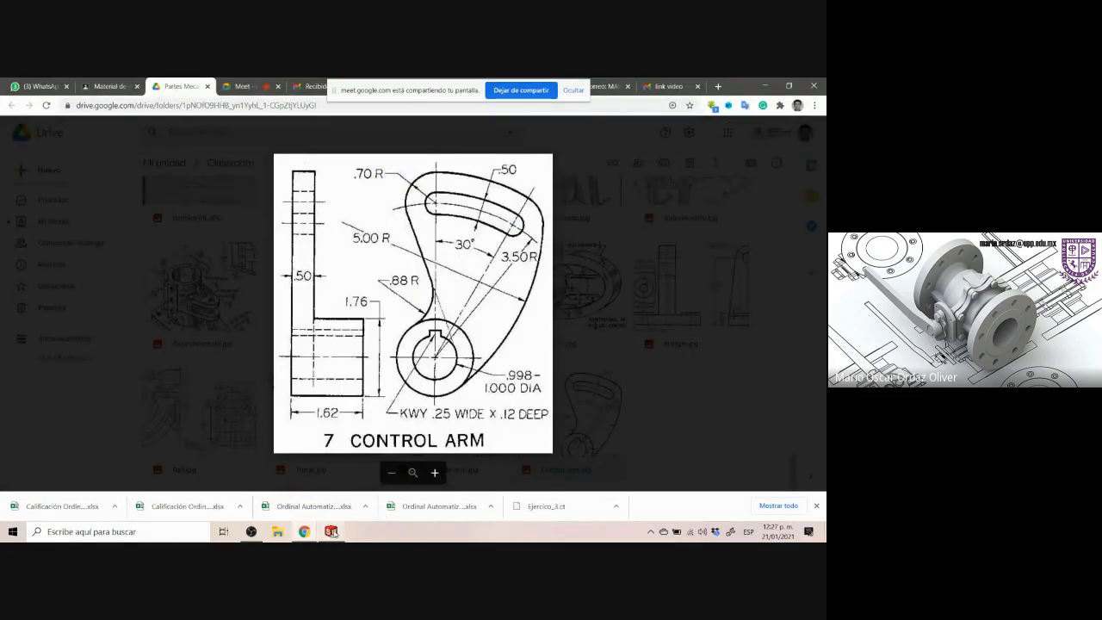
left_click(331, 531)
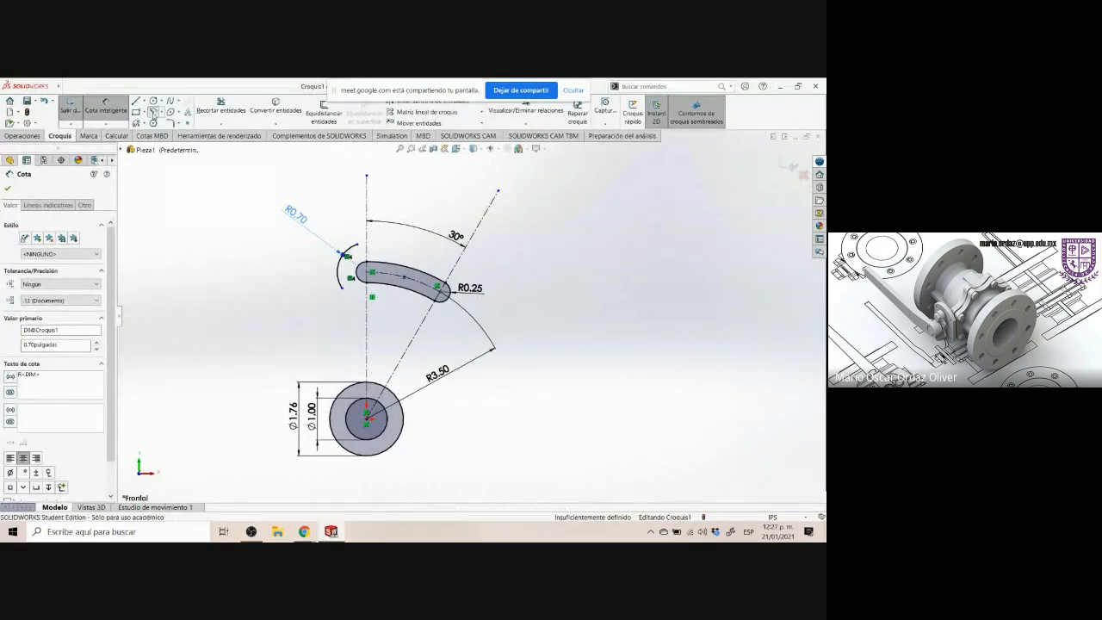
Sketch a large centerpoint arc to the right of the slot
left_click(153, 112)
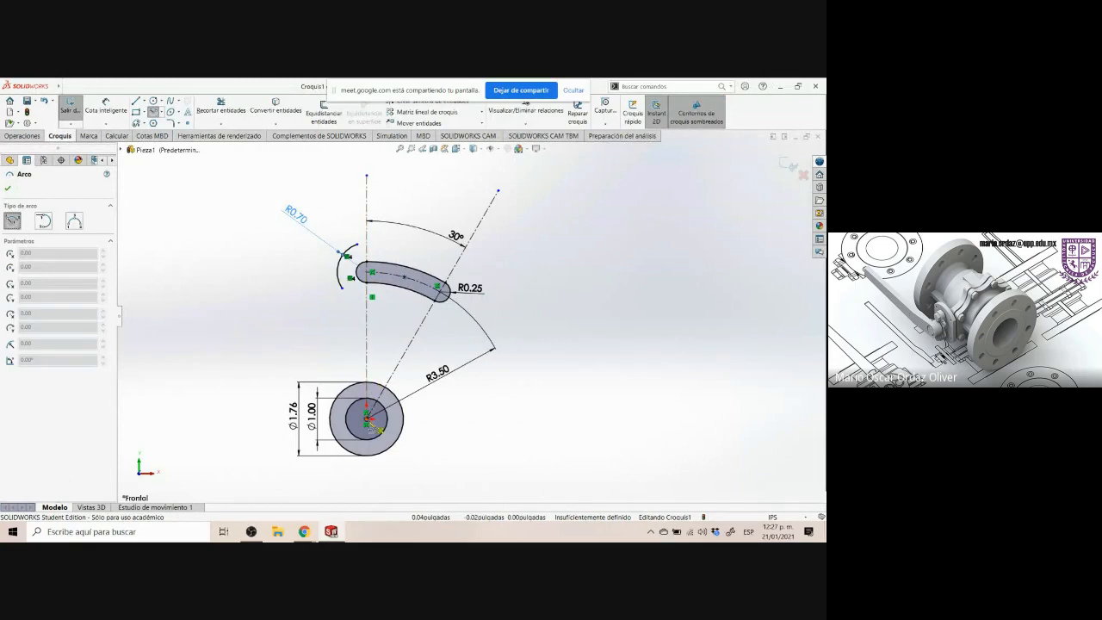
left_click(474, 446)
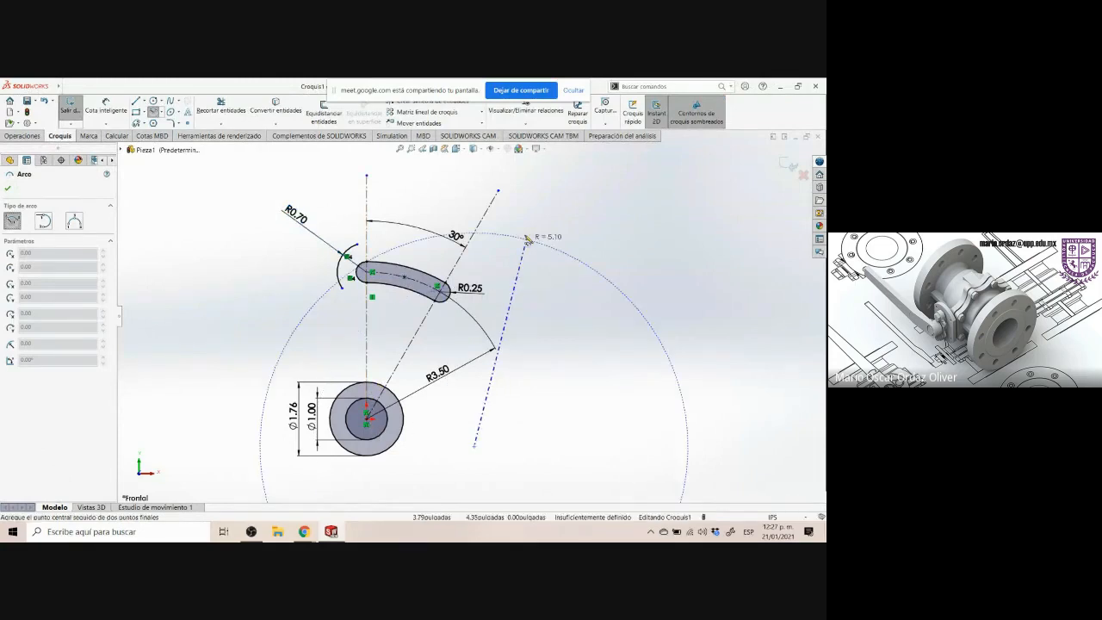
left_click(522, 243)
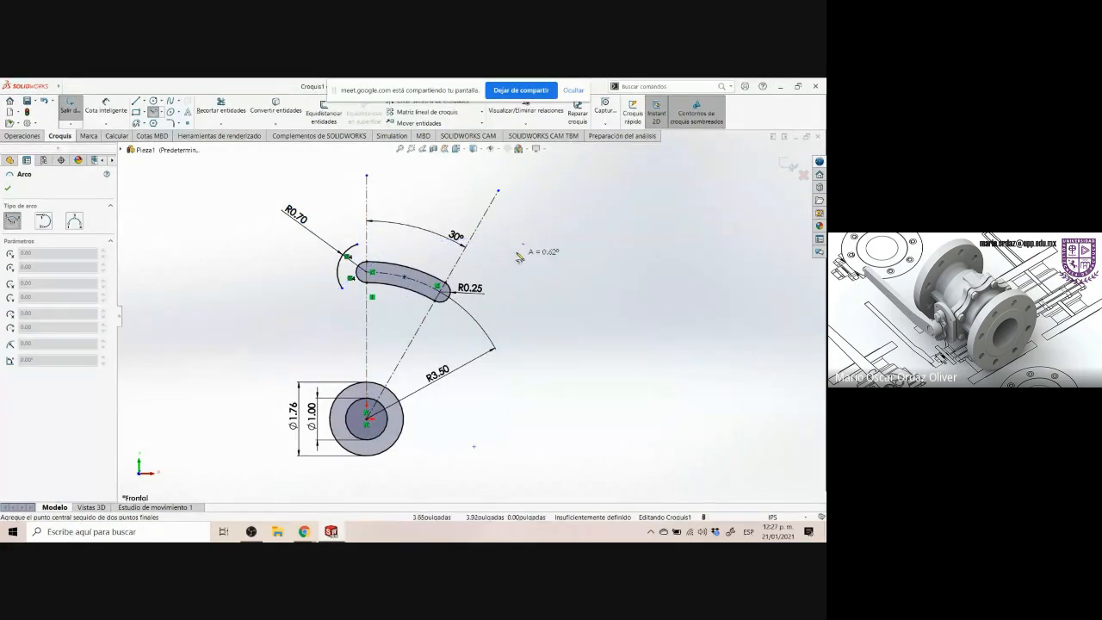
left_click(640, 324)
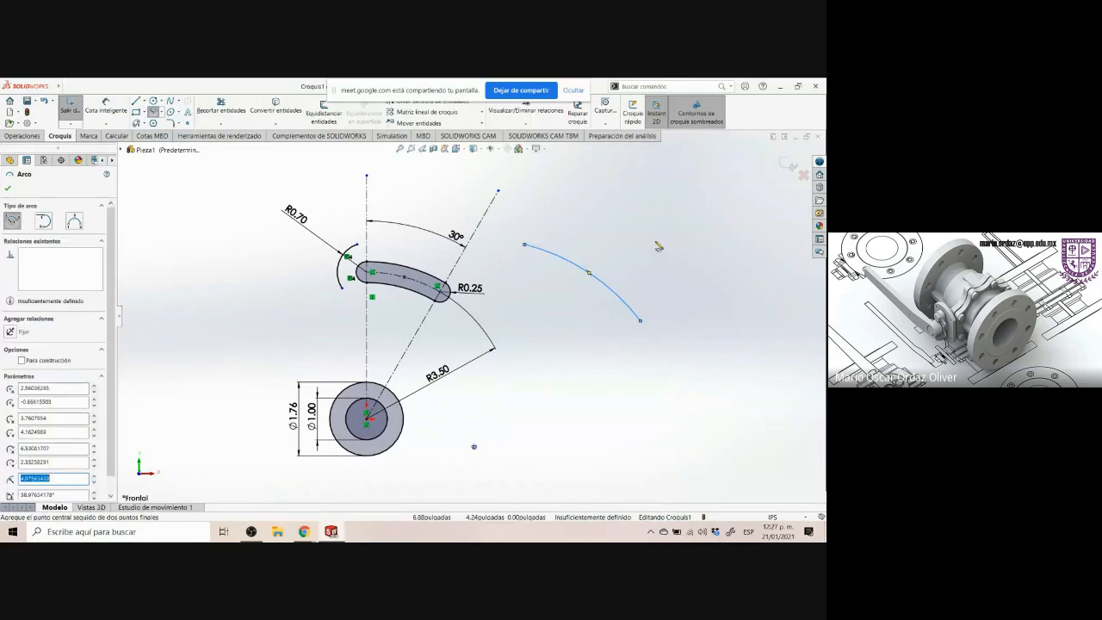
key("Escape")
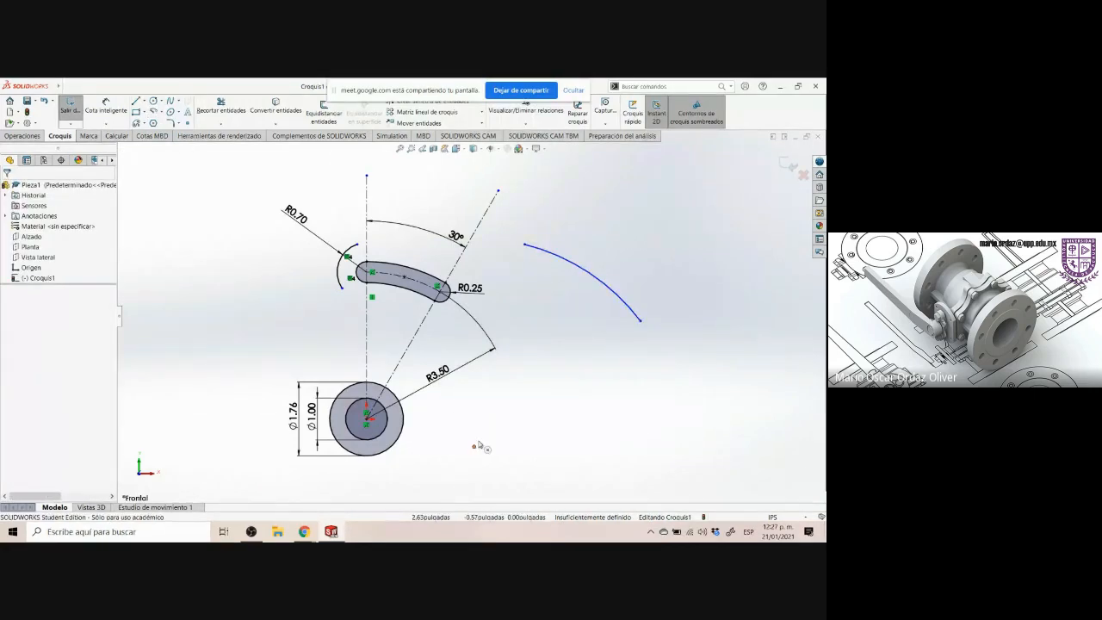
Make the large arc concentric with the hub's outer circle
left_click(564, 261)
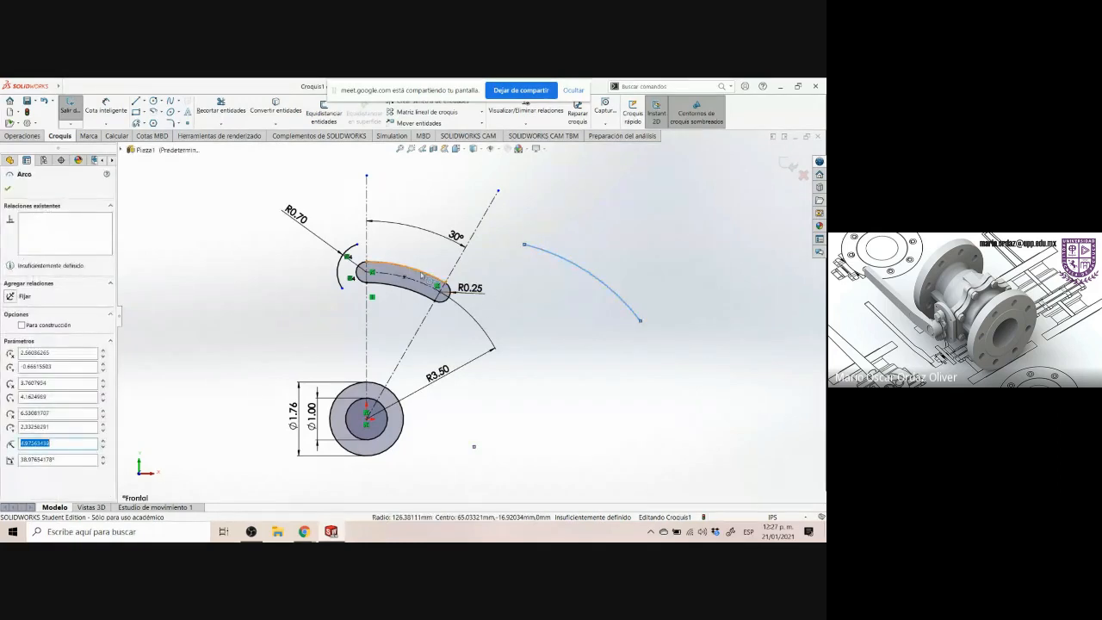
left_click(398, 399, "ctrl")
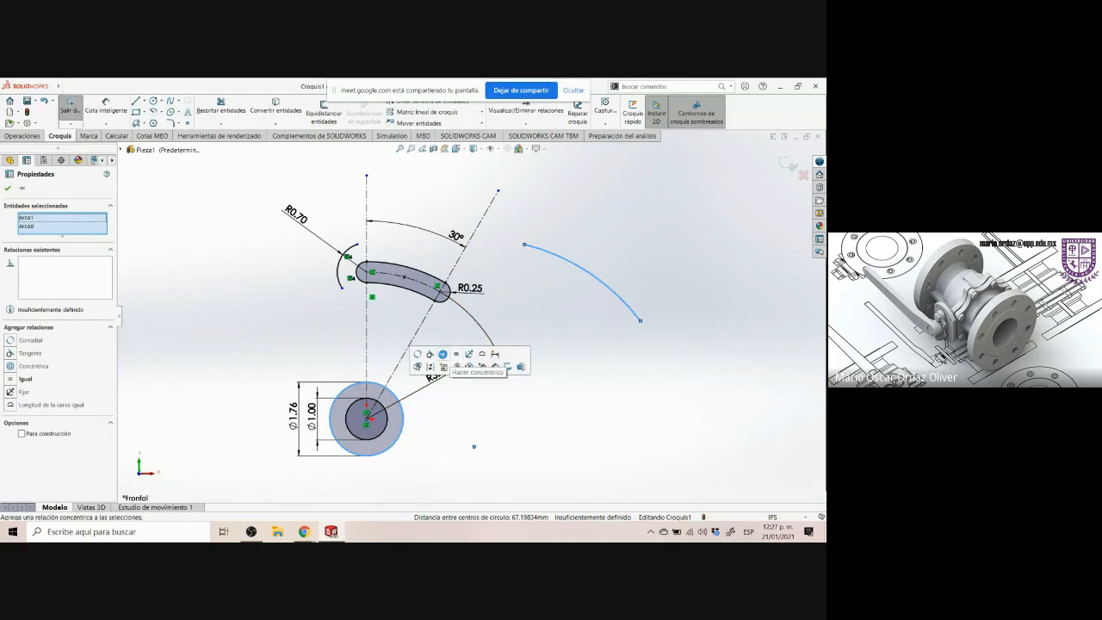
left_click(457, 366)
left_click(575, 368)
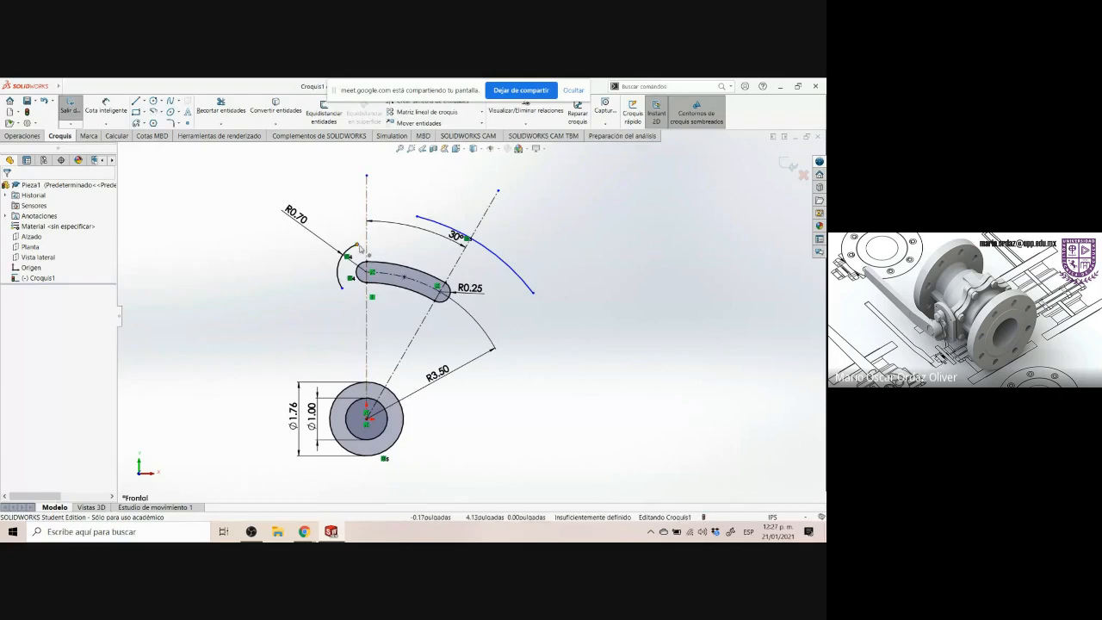
Merge the large arc's upper end with the end of the R0.70 arc
left_click(358, 246)
key("Escape")
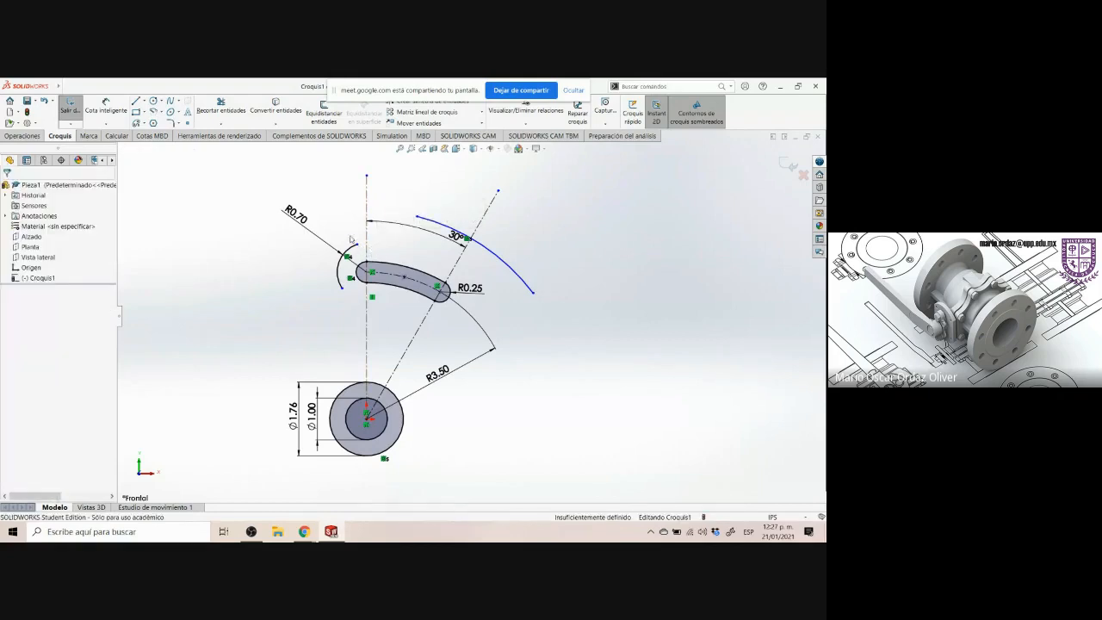
left_click(360, 246)
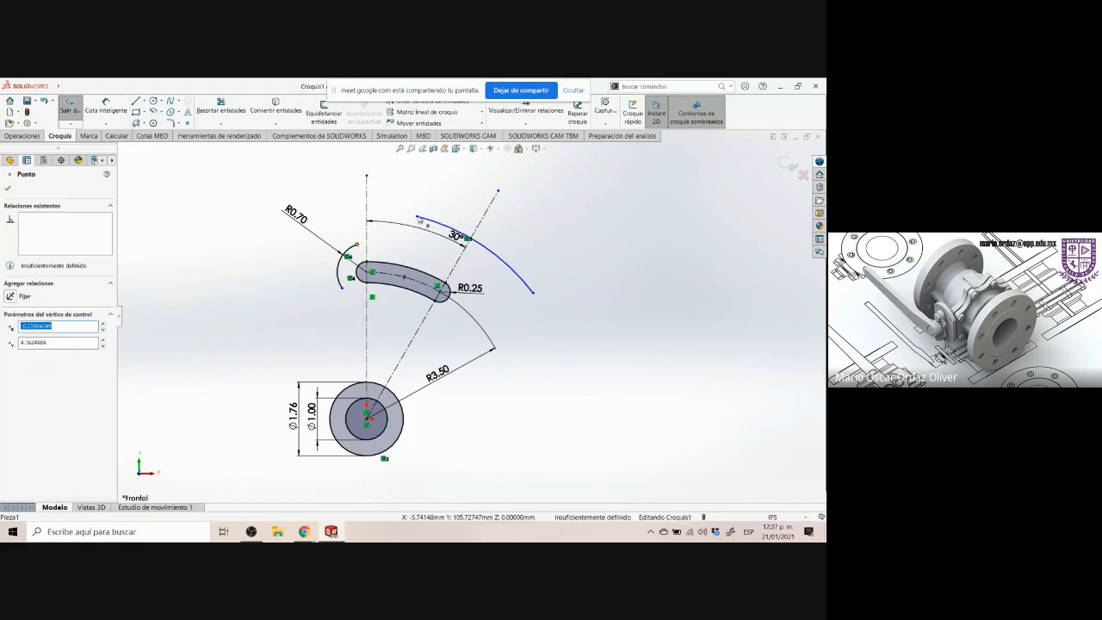
left_click(418, 220, "ctrl")
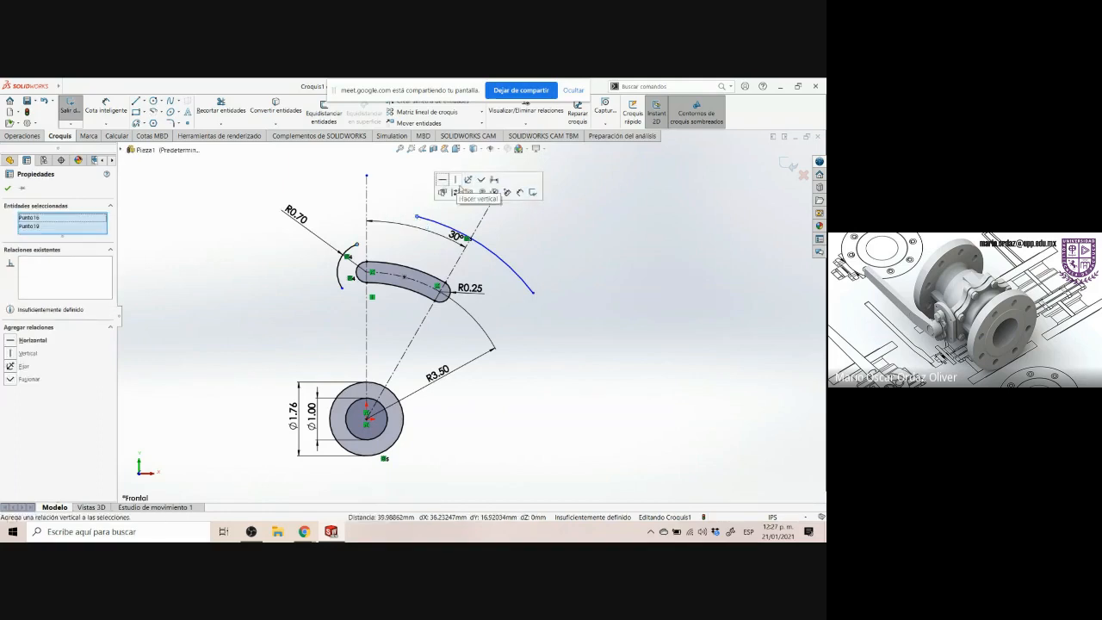
left_click(480, 179)
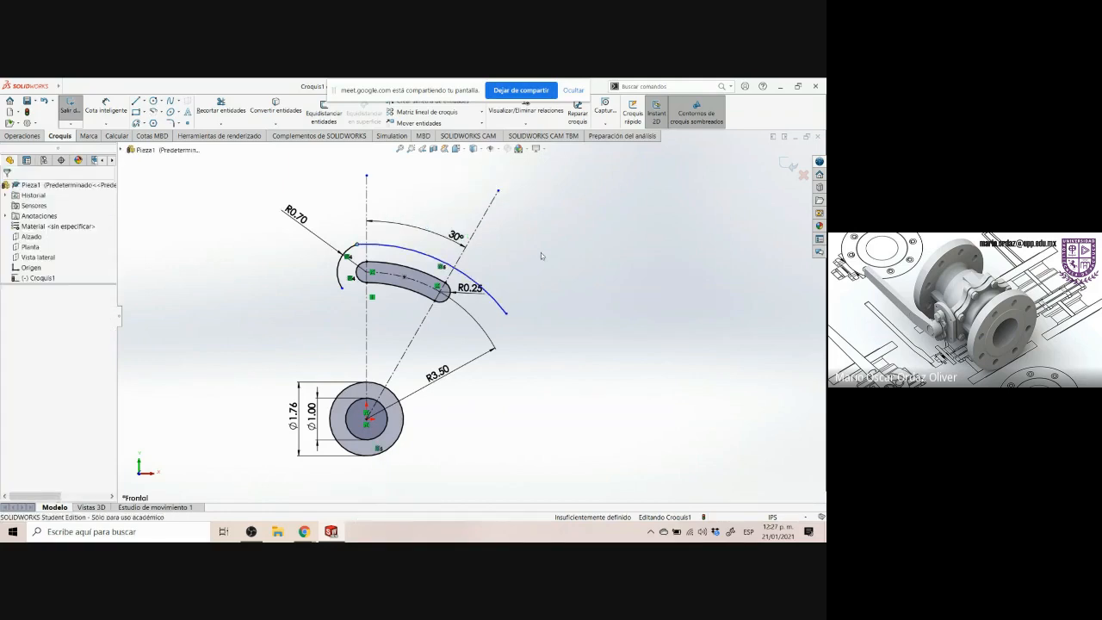
left_click(540, 252)
Examine how the outer arcs meet above the slot on the Control Arm drawing
key("alt+Tab")
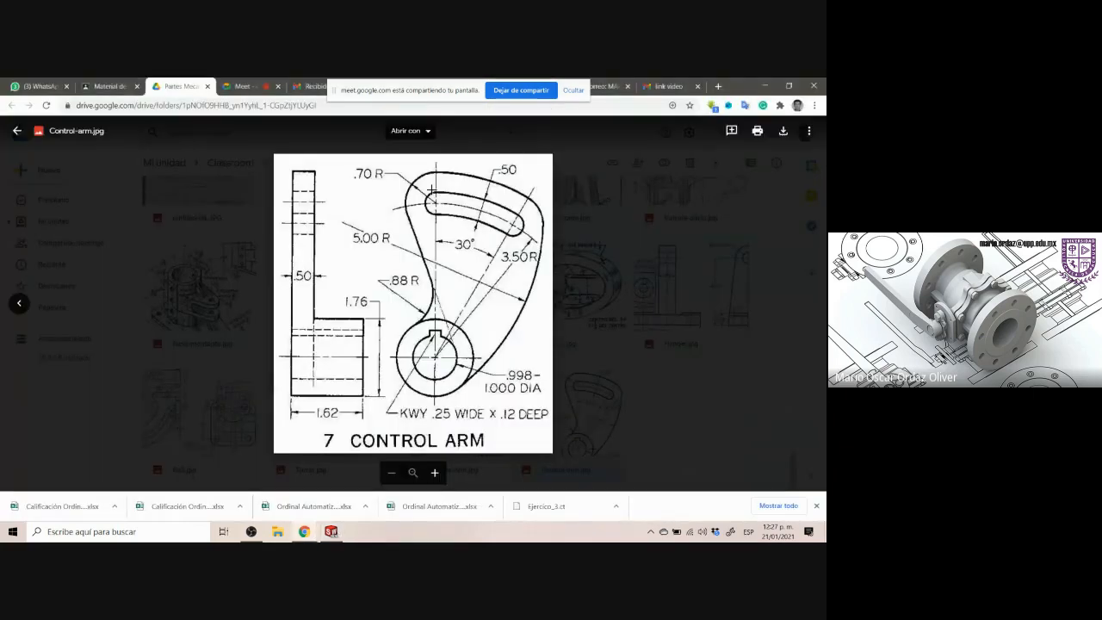
left_click_drag(424, 170, 461, 183)
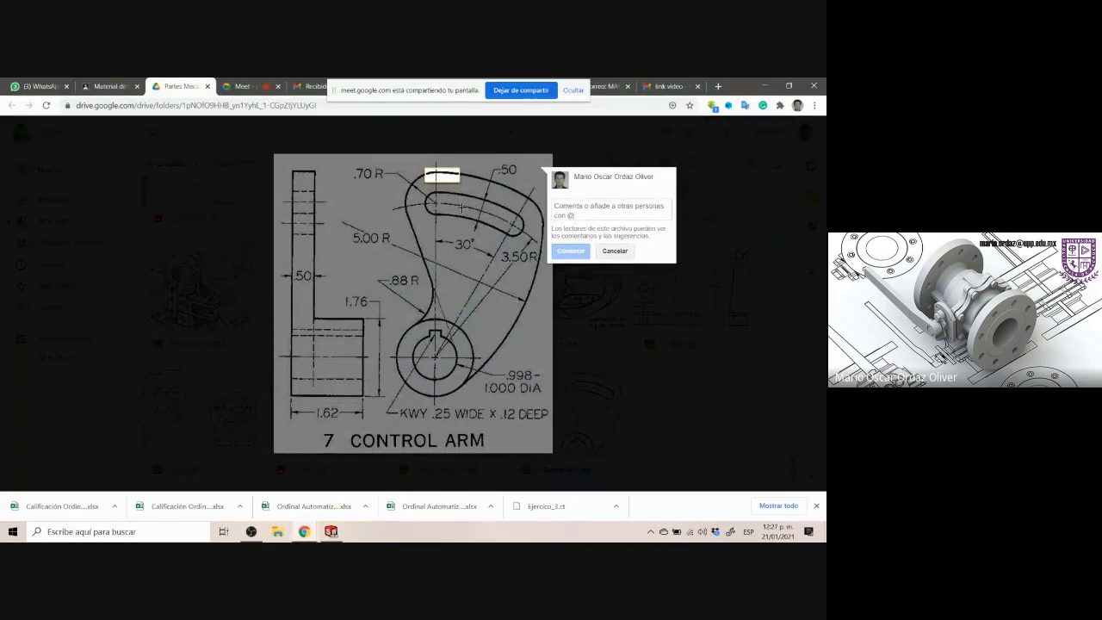
left_click(437, 206)
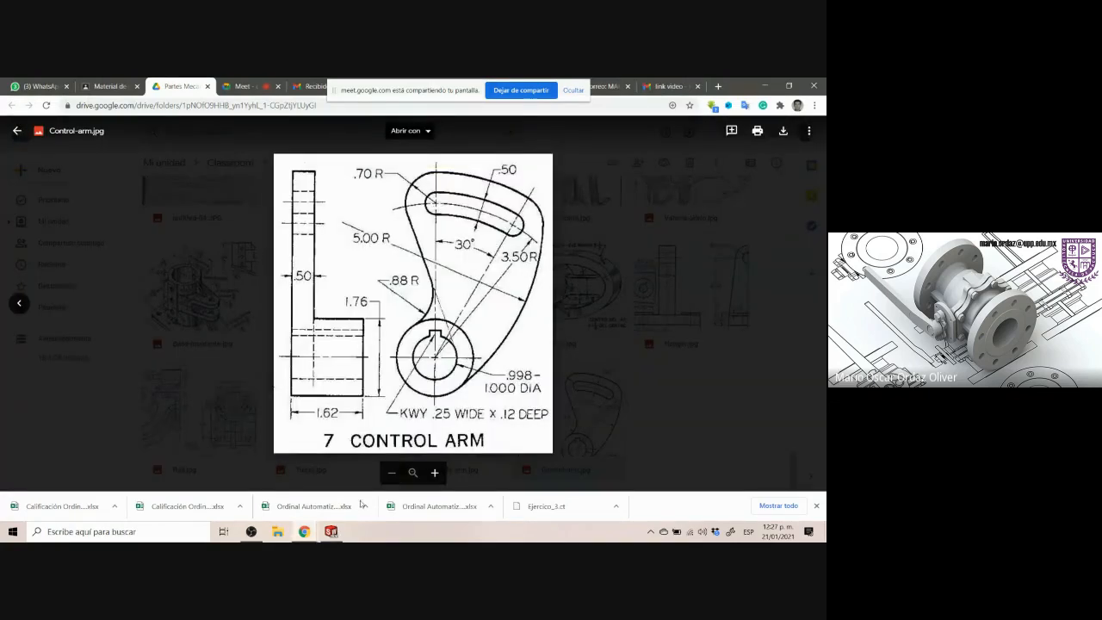
left_click(330, 531)
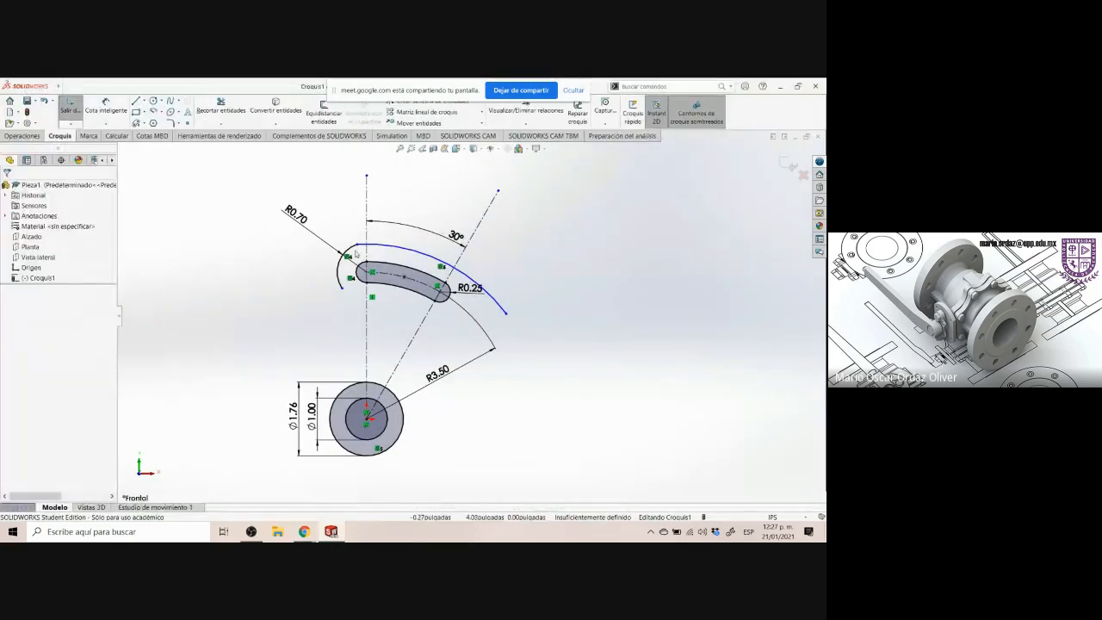
Make the R0.70 arc tangent to the large outer arc
left_click(352, 253)
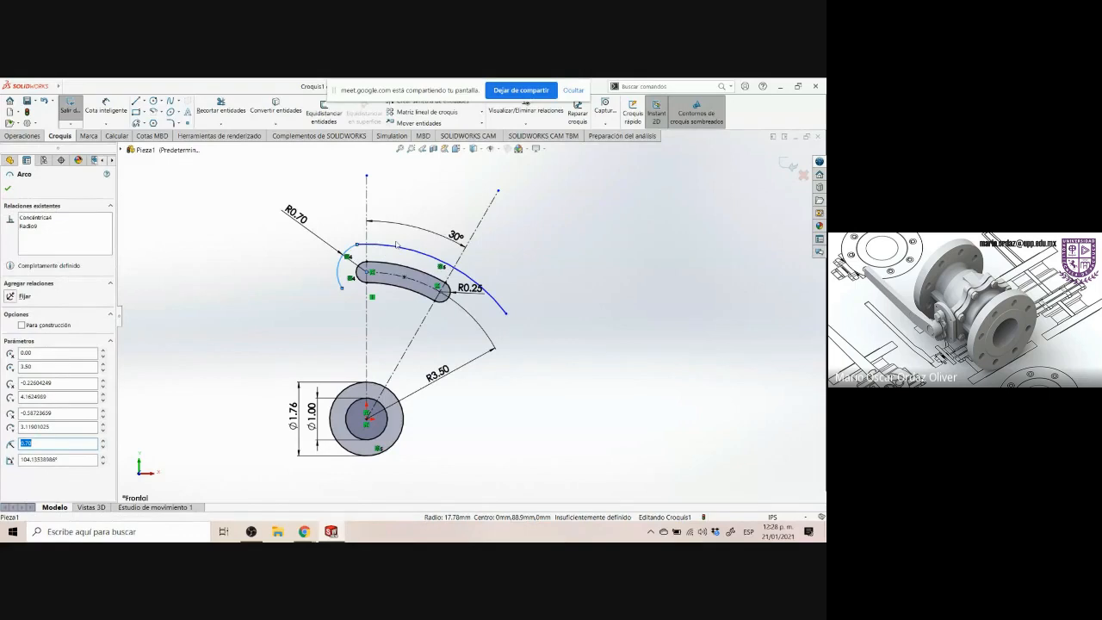
left_click(396, 245, "ctrl")
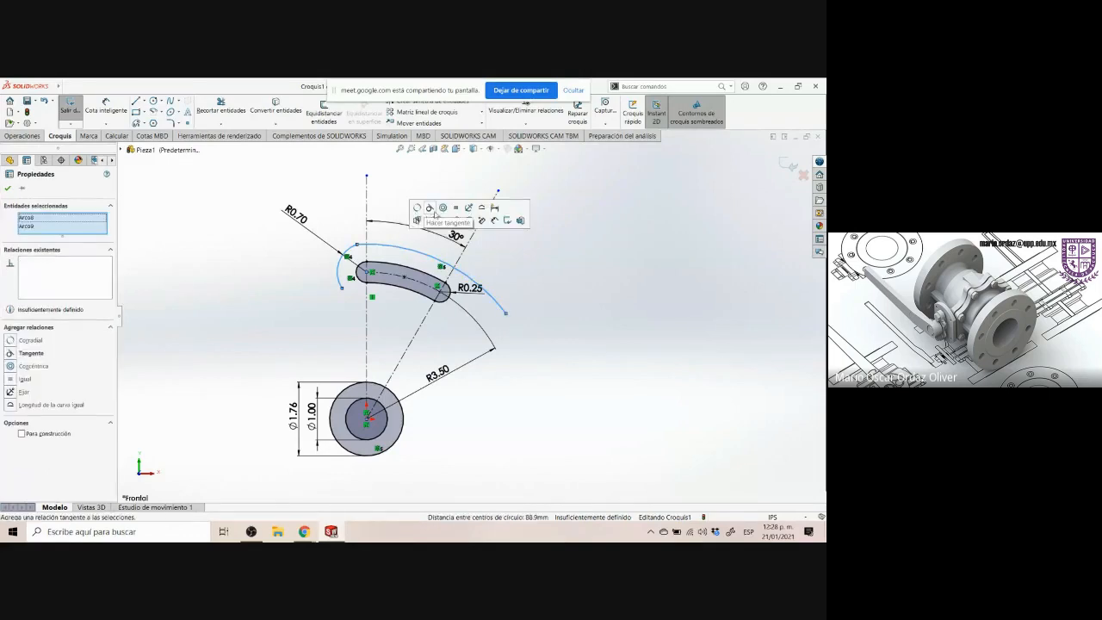
left_click(430, 209)
left_click(380, 240)
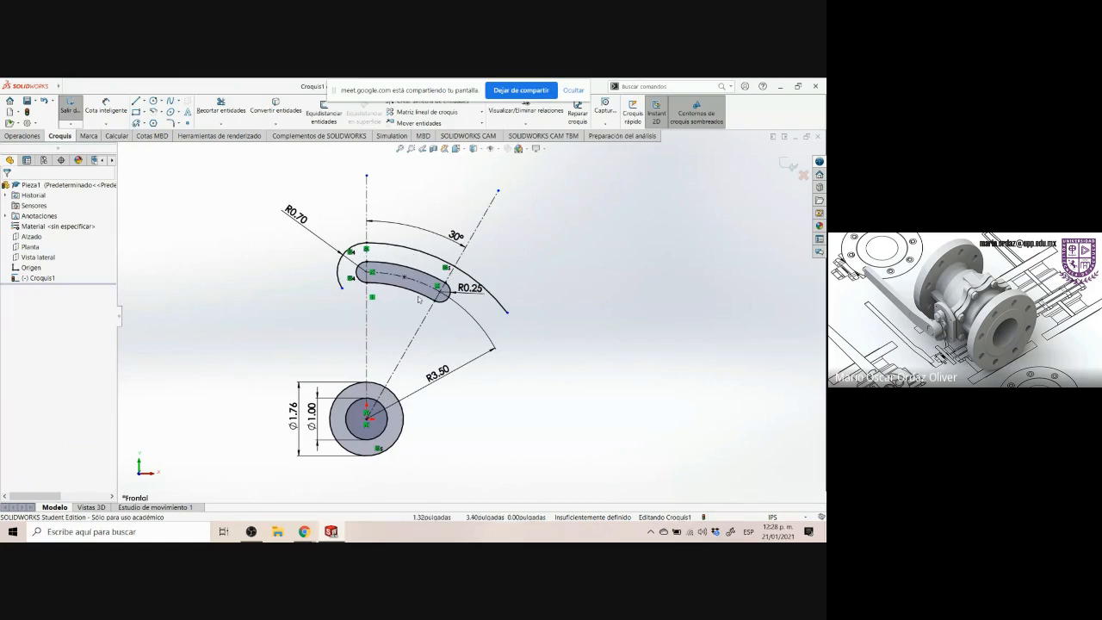
Examine the 5.00 R outer arc on the Control Arm drawing before returning to the sketch
key("alt+Tab")
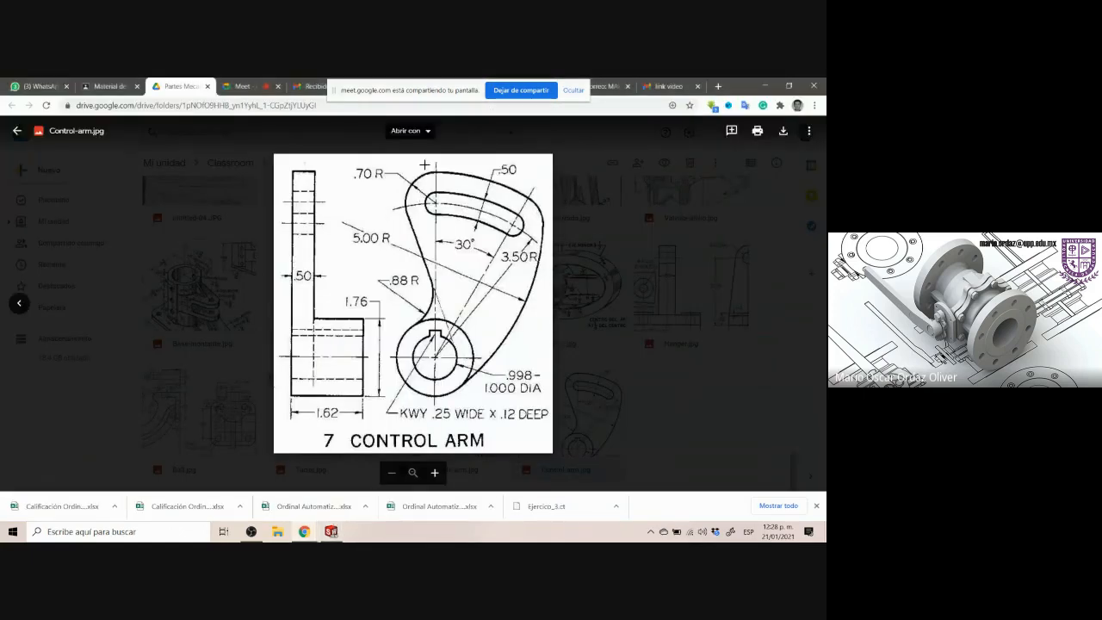
left_click_drag(424, 165, 445, 185)
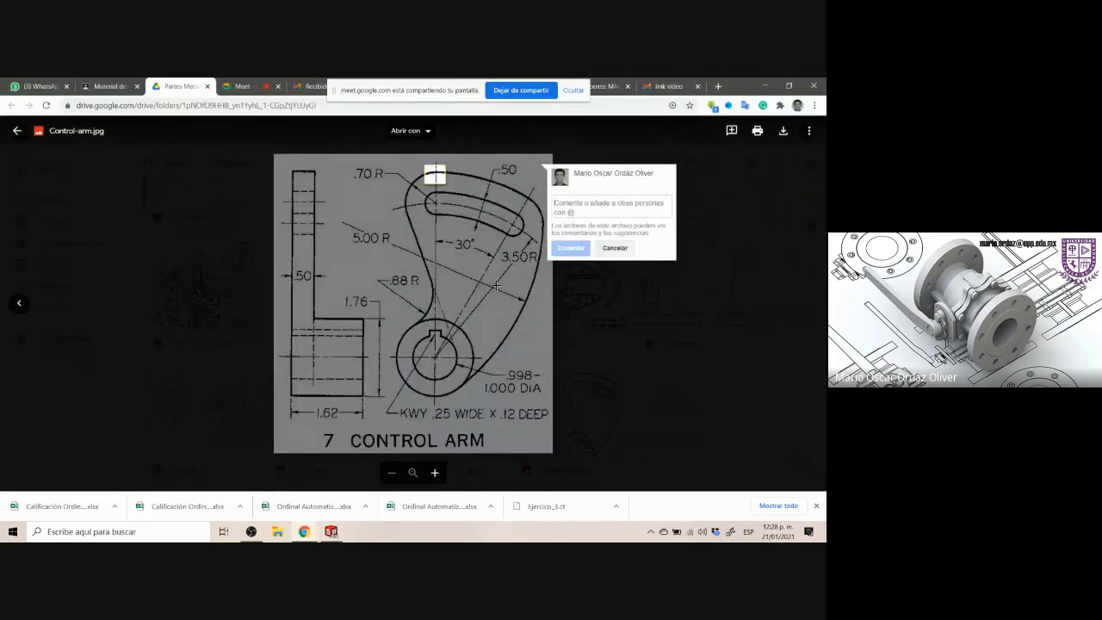
key("Escape")
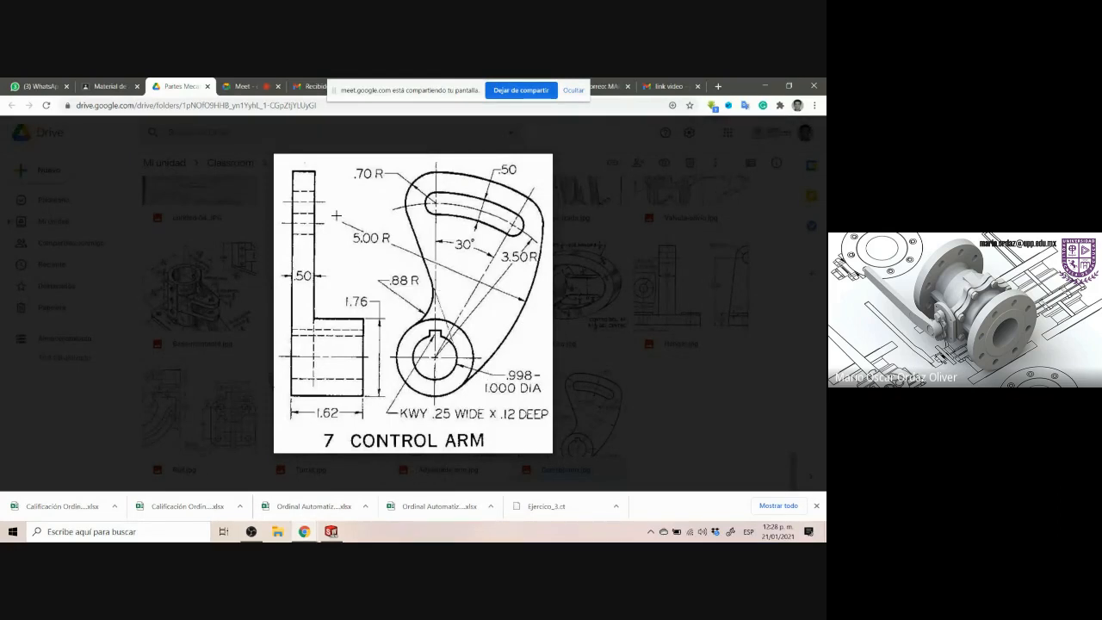
left_click_drag(334, 215, 392, 253)
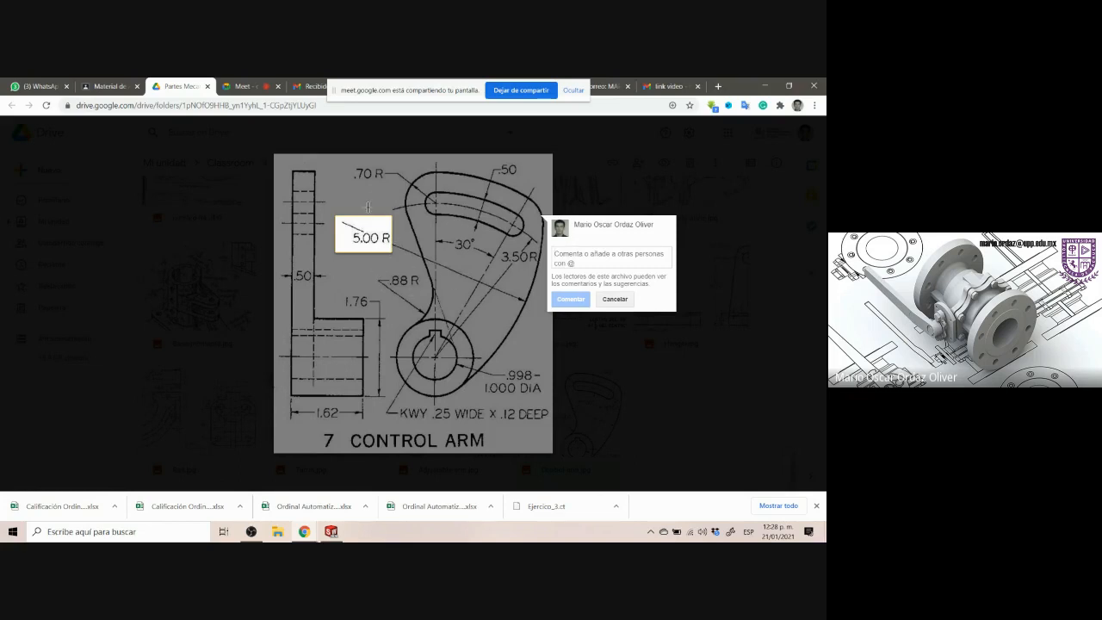
key("Escape")
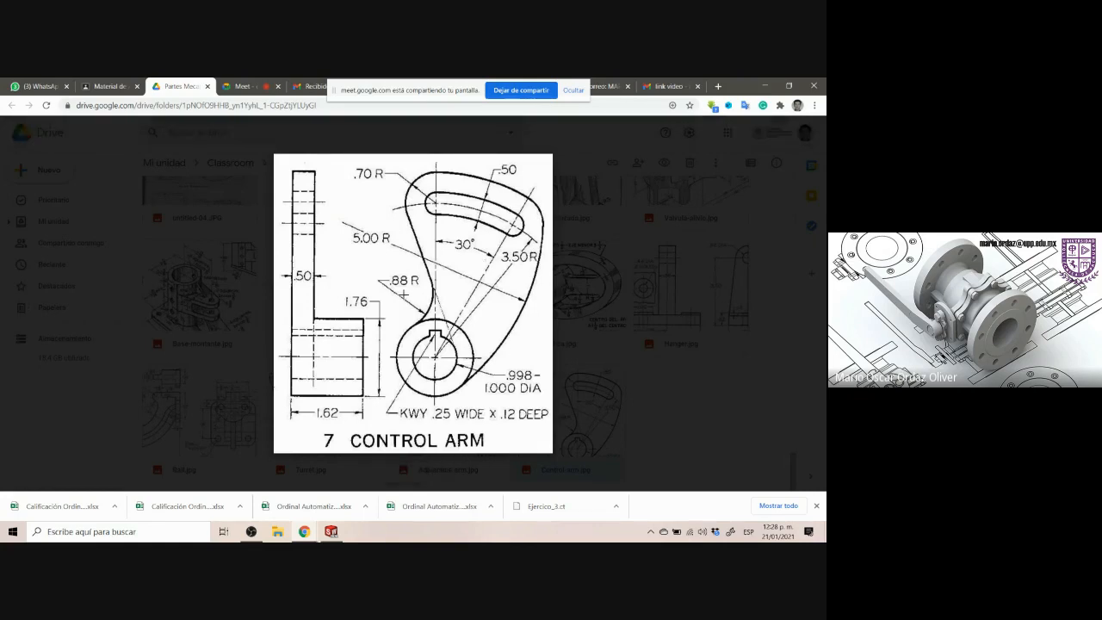
left_click(333, 532)
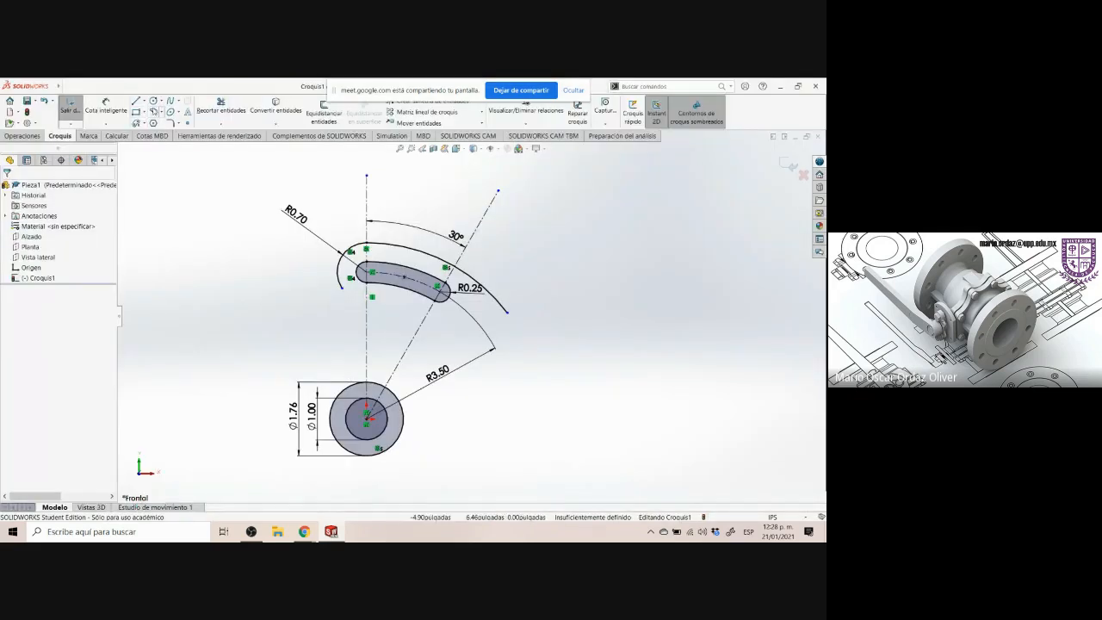
Sketch a centerpoint arc right of the slot, centred to the left of the slot, running down toward the hub
left_click(153, 111)
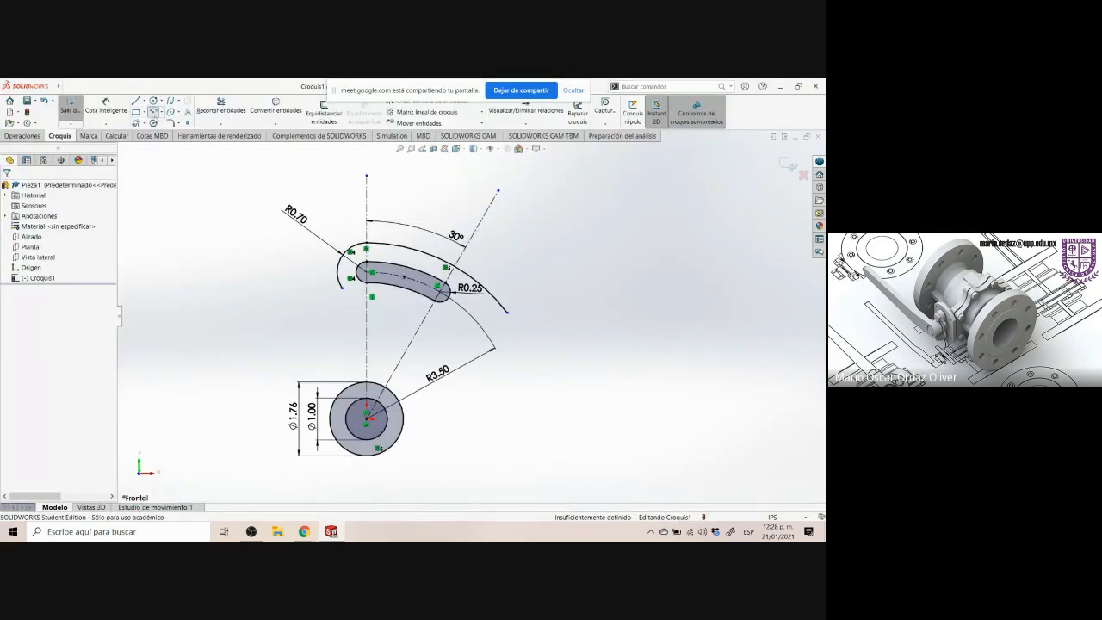
left_click(270, 268)
left_click(575, 270)
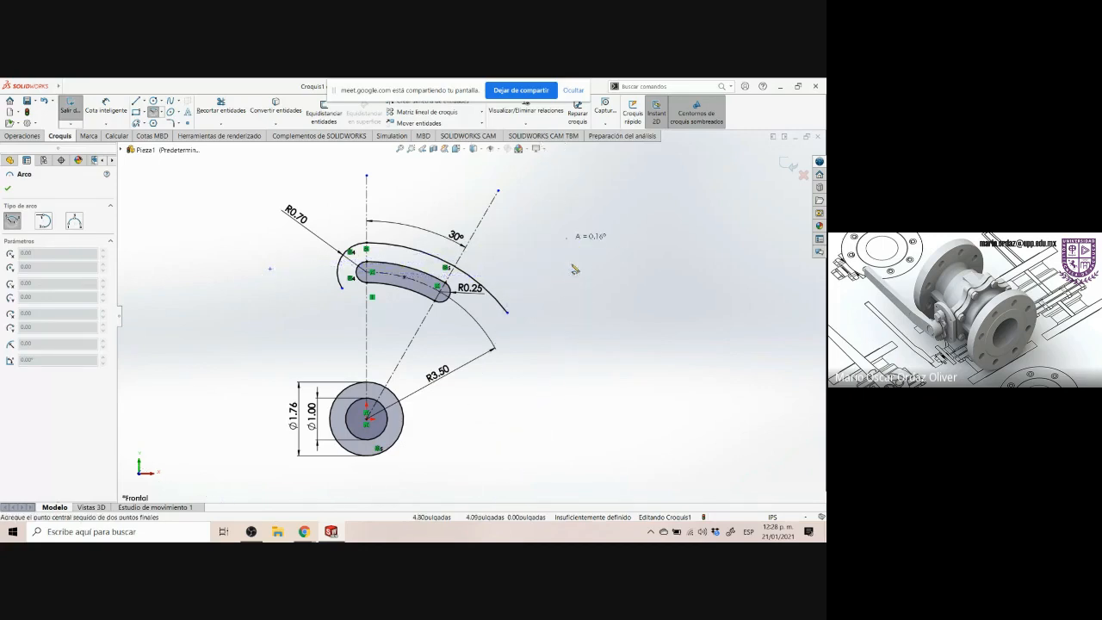
left_click(513, 441)
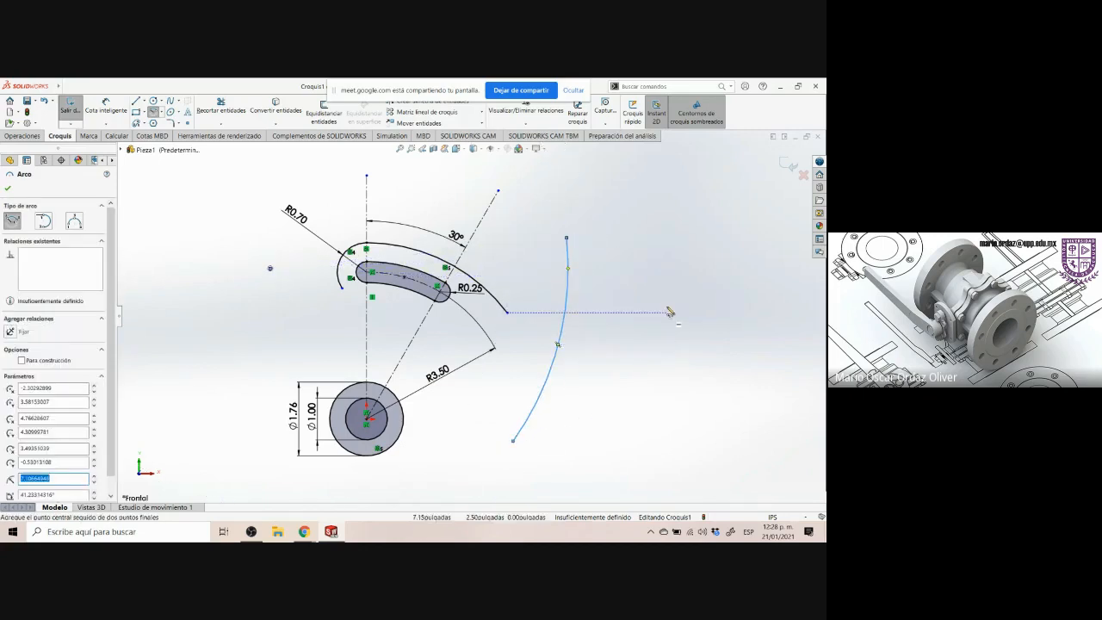
key("Escape")
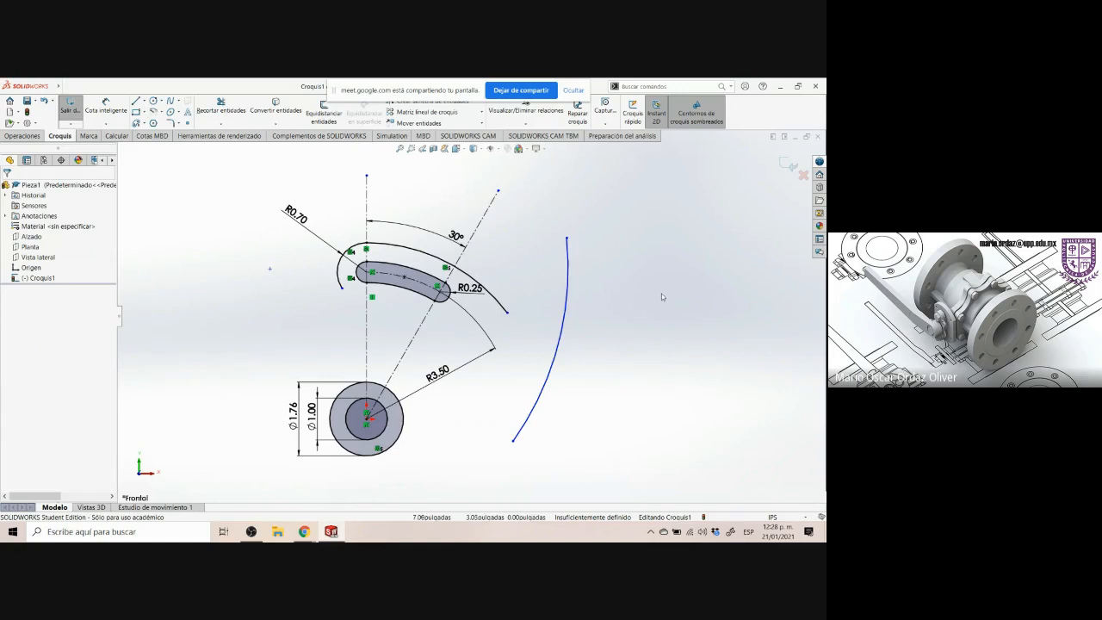
Check the 5.00 R dimension on the Control Arm drawing
left_click(304, 532)
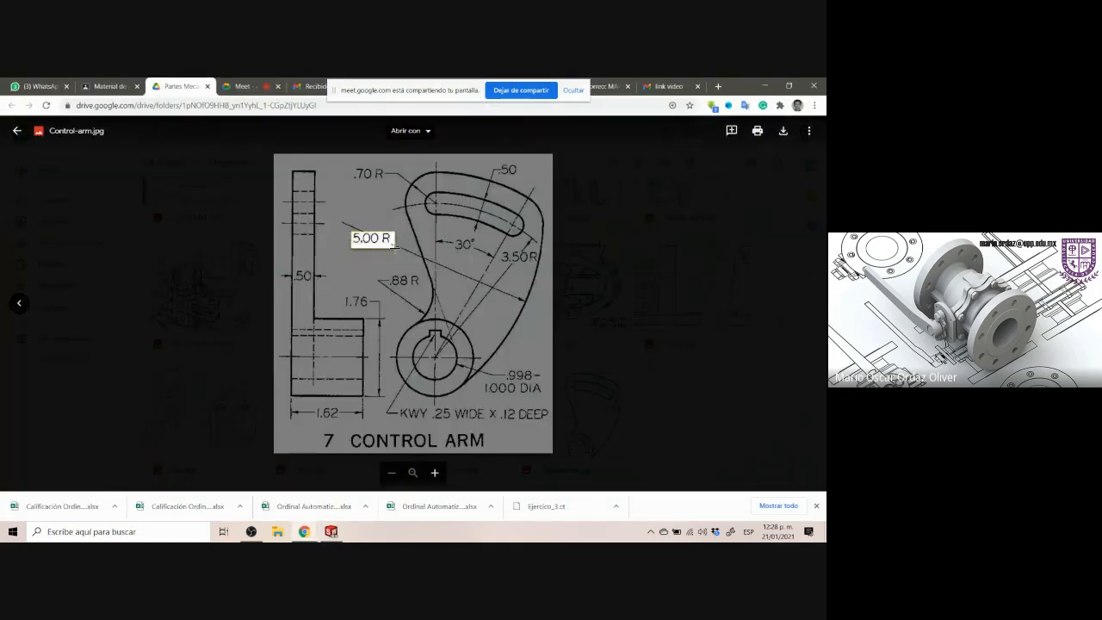
left_click_drag(352, 230, 396, 246)
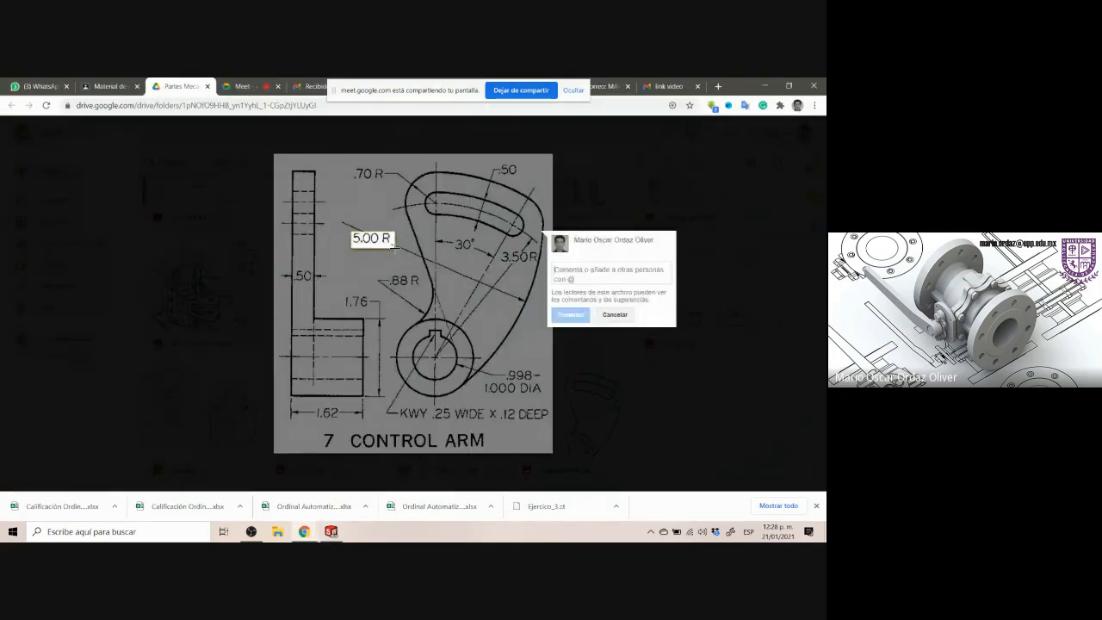
left_click(331, 531)
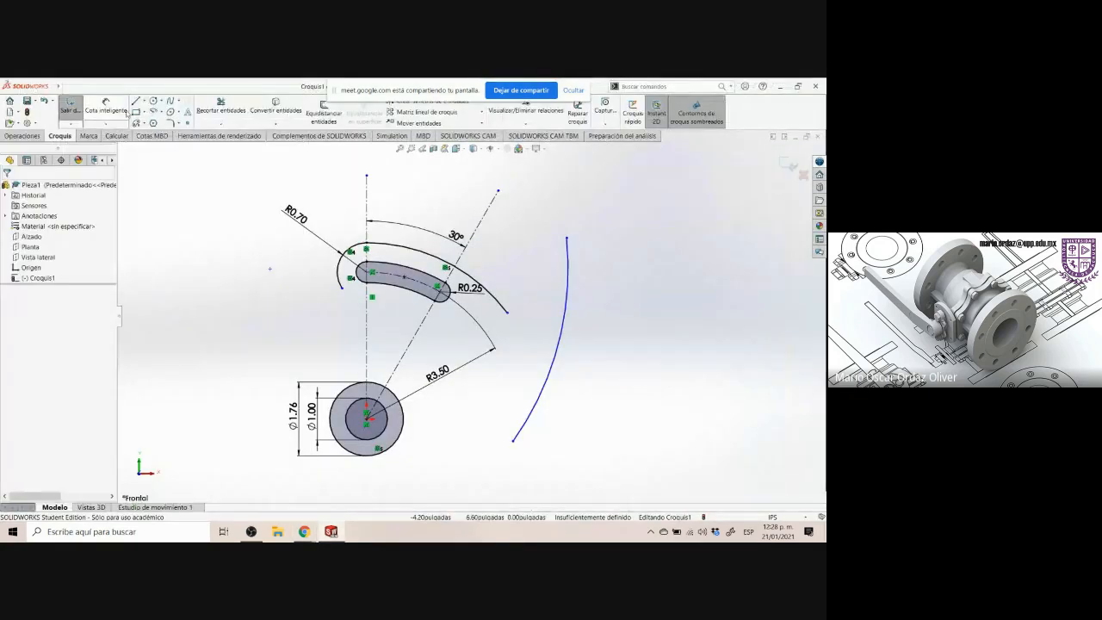
Dimension the new arc's radius to 5 inches
left_click(120, 113)
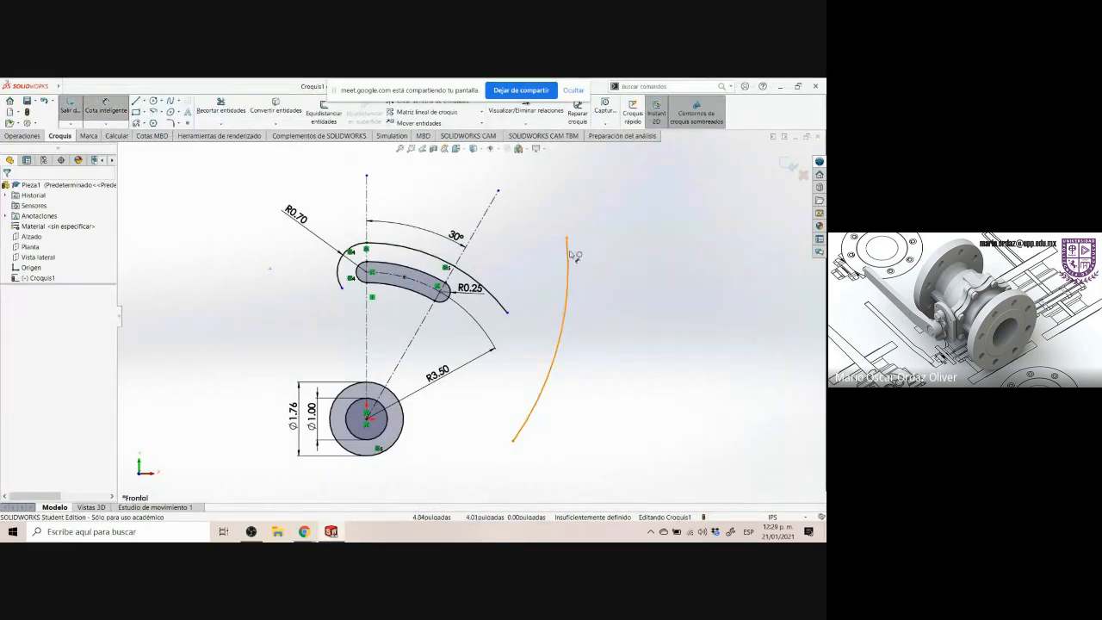
left_click(586, 279)
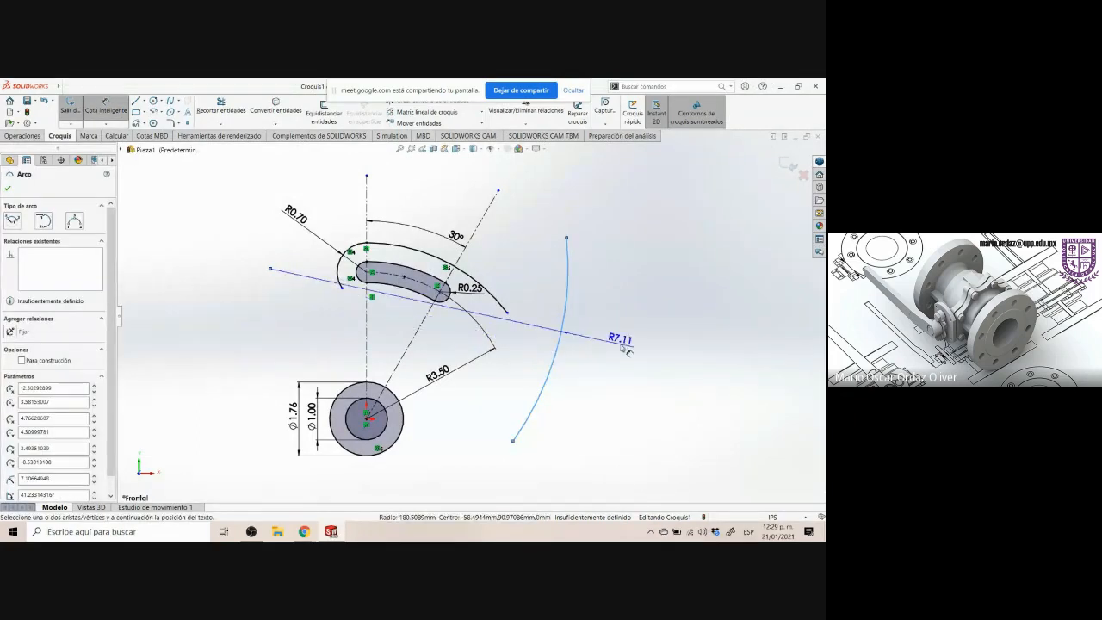
left_click(704, 301)
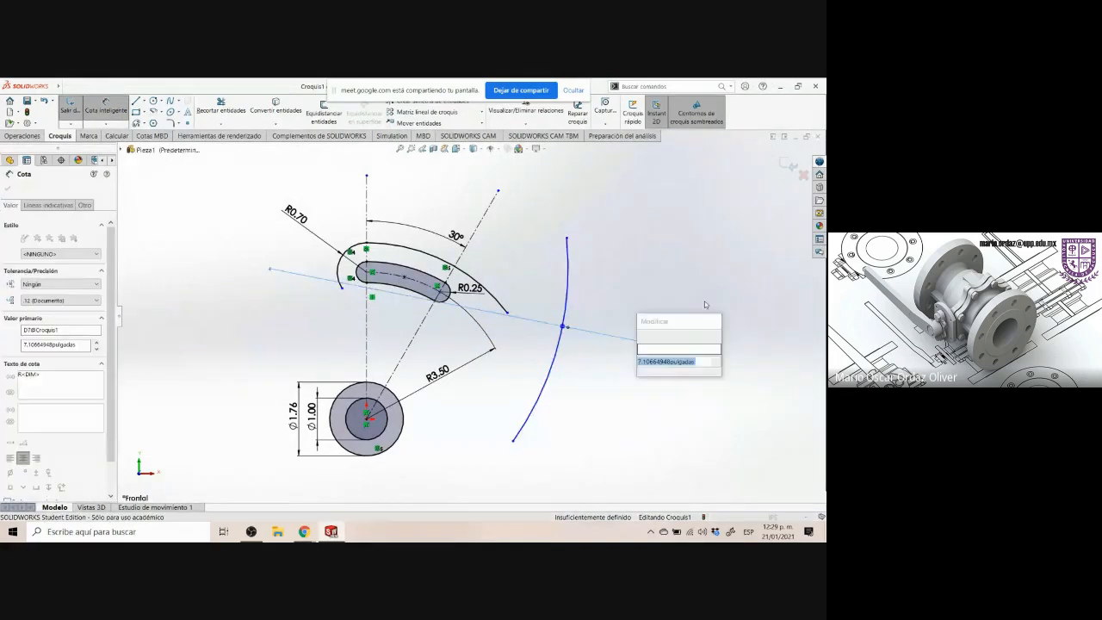
type("5")
key("Return")
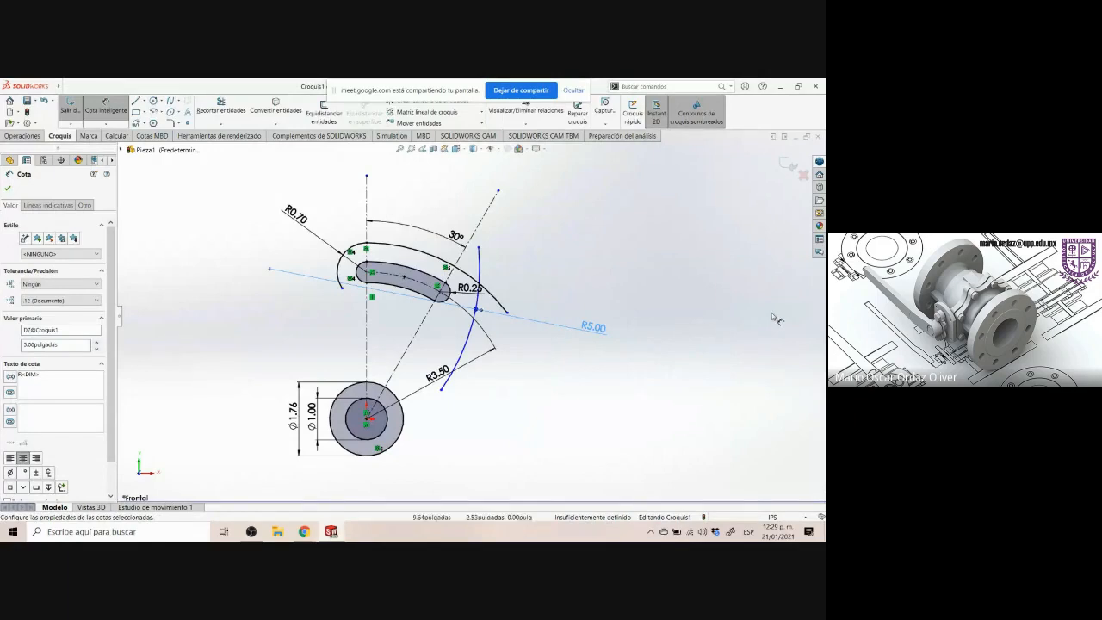
left_click(608, 262)
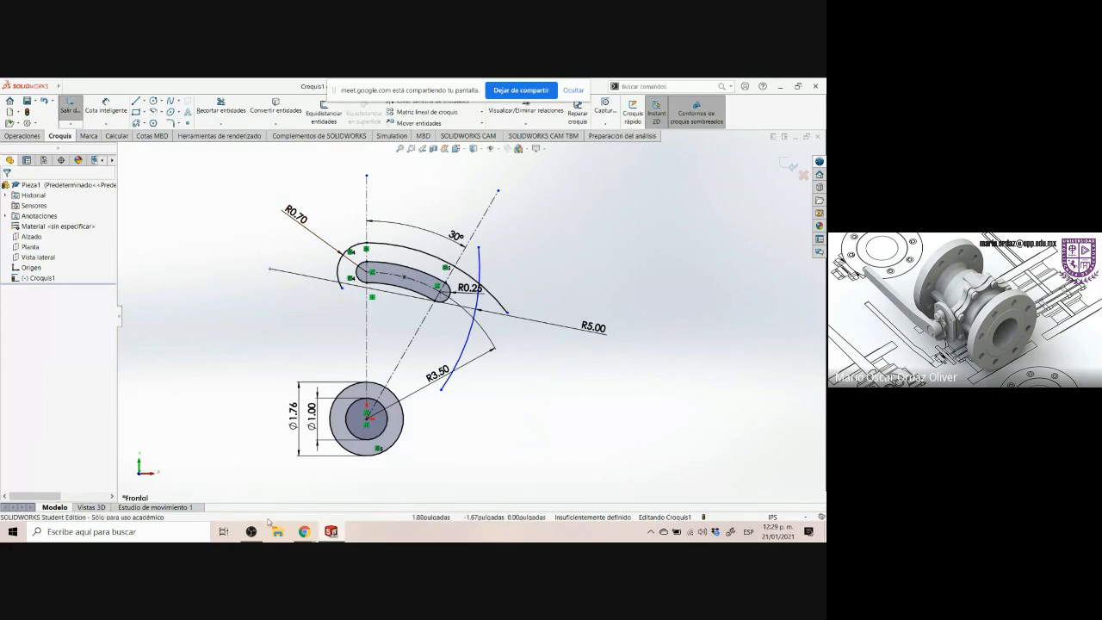
Reopen the Control-arm.jpg drawing in Drive to review the outer profile
left_click(331, 531)
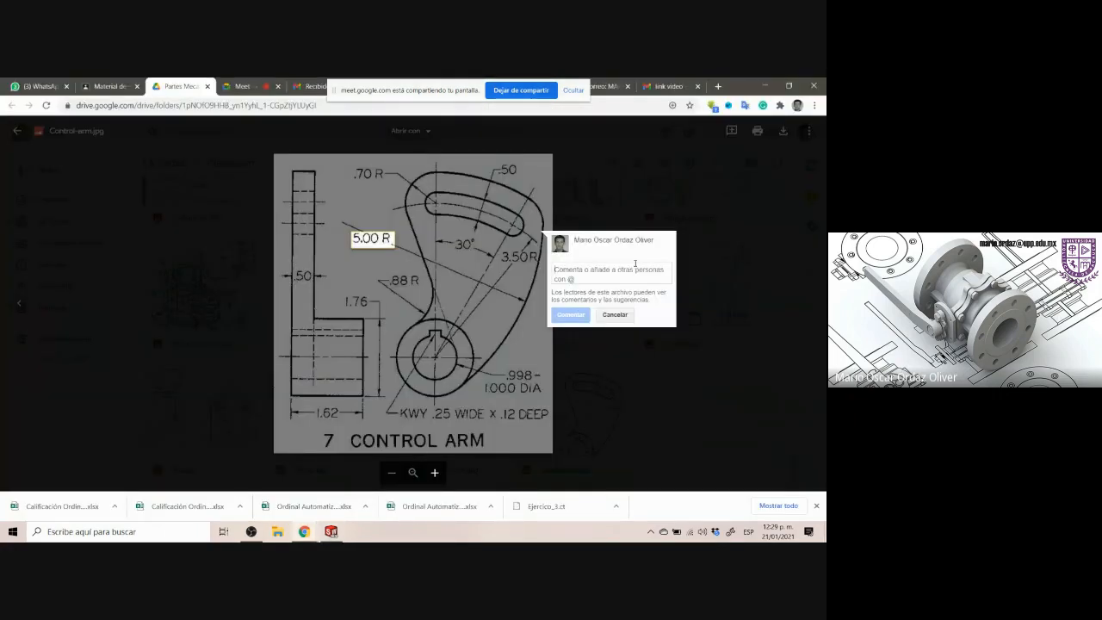
left_click(635, 187)
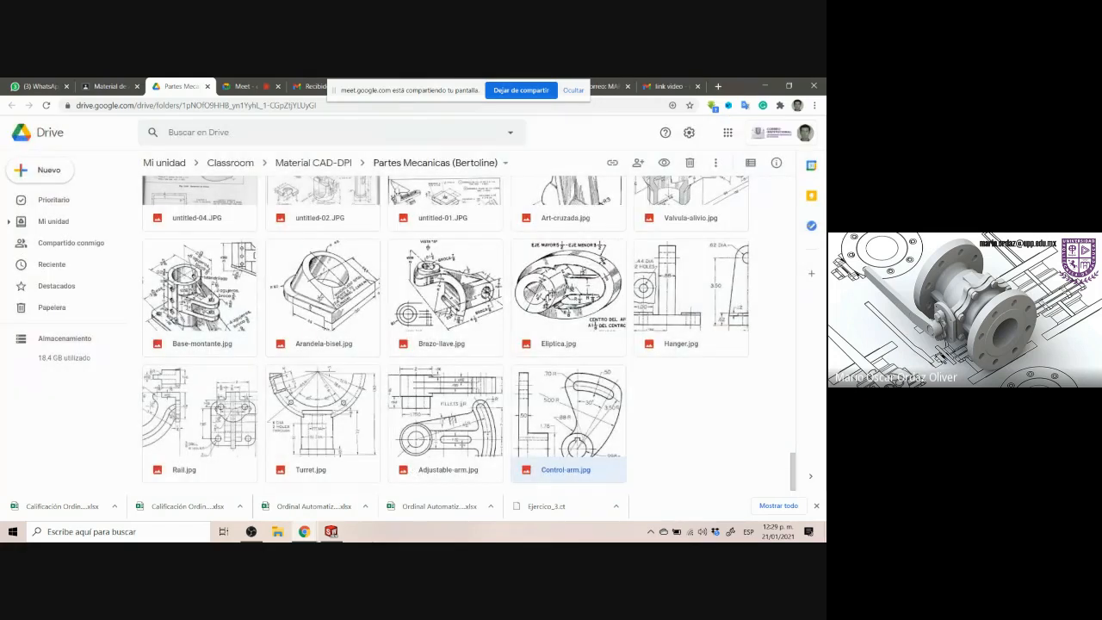
left_click(331, 531)
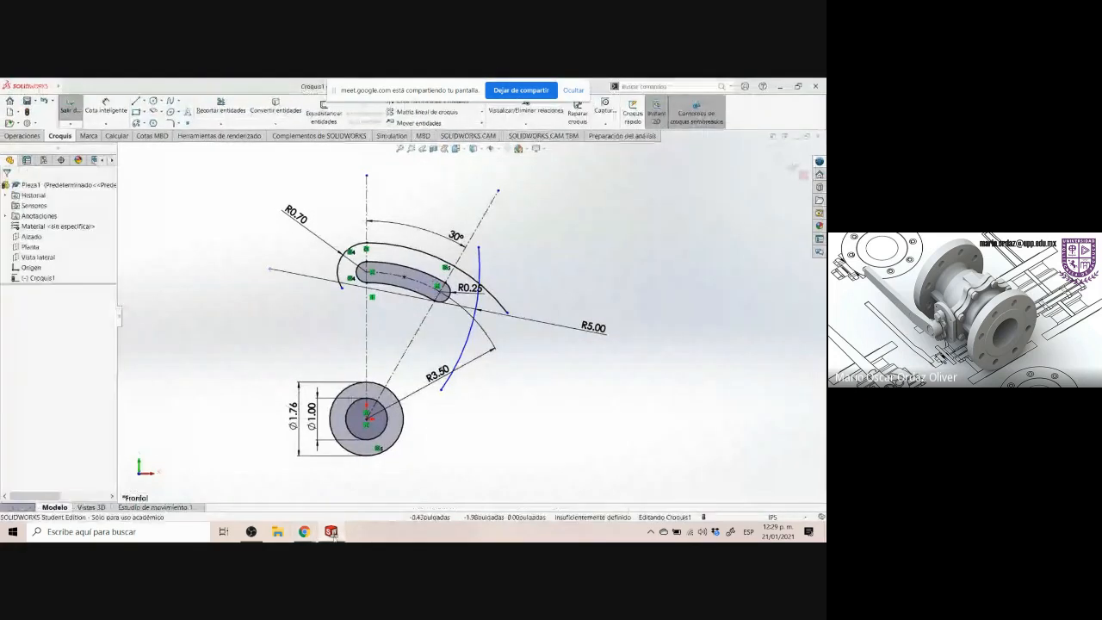
left_click(331, 531)
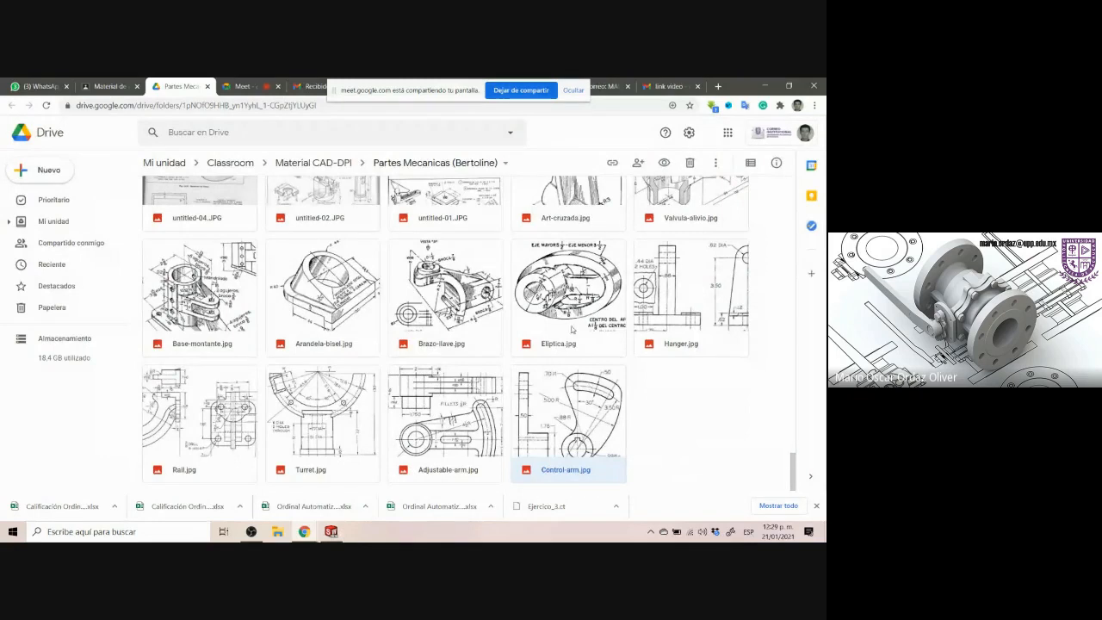
double_click(548, 370)
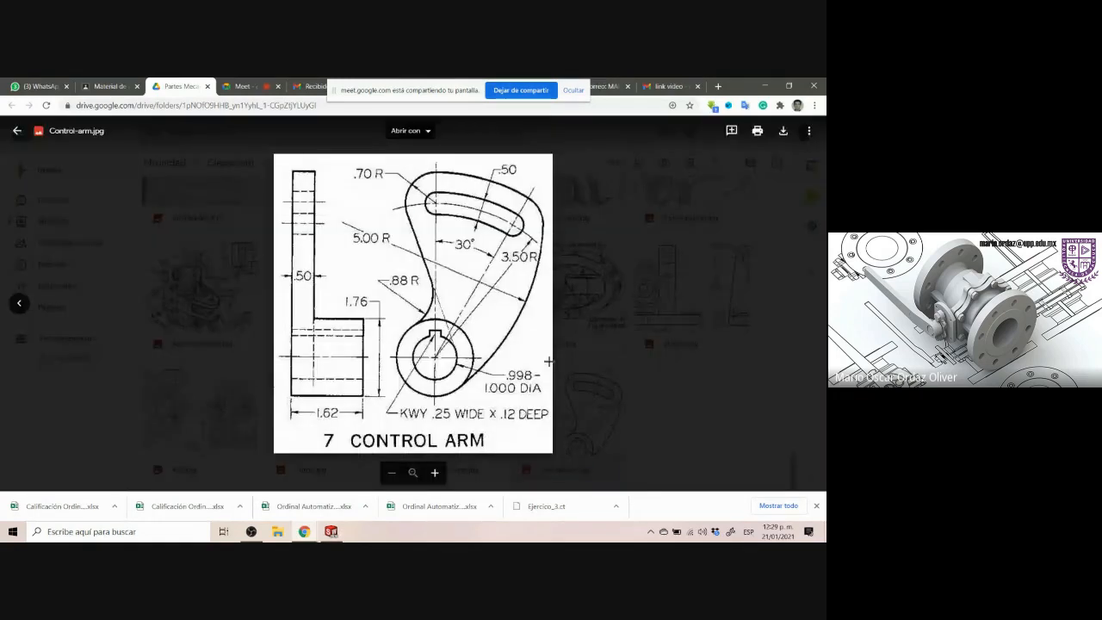
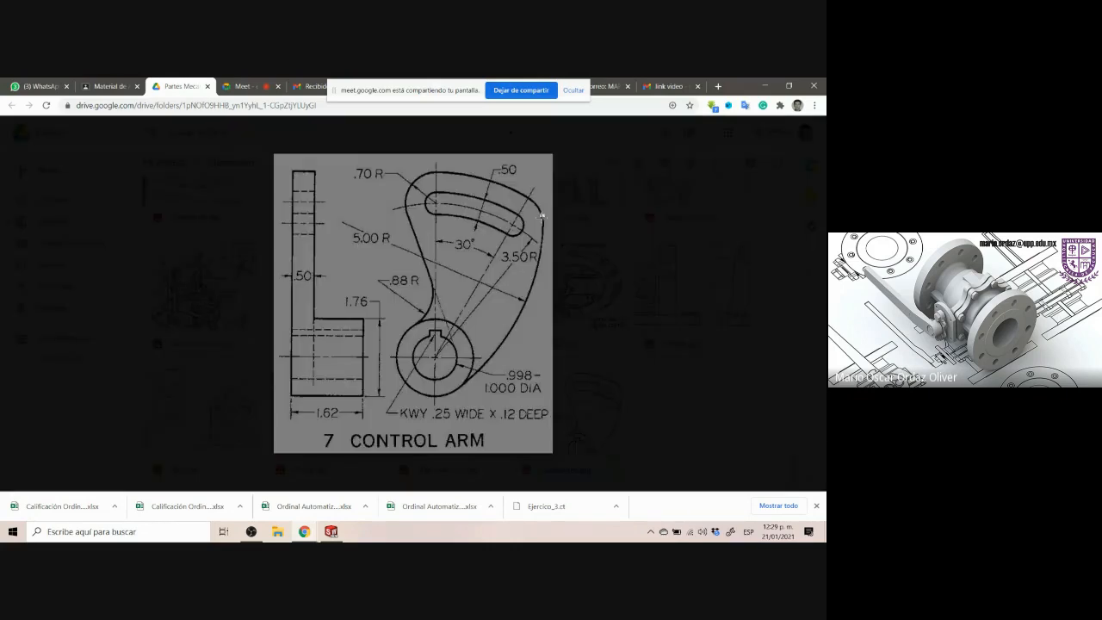
Examine the outer profile around the slot's right end on the Control Arm drawing
left_click_drag(540, 214, 544, 268)
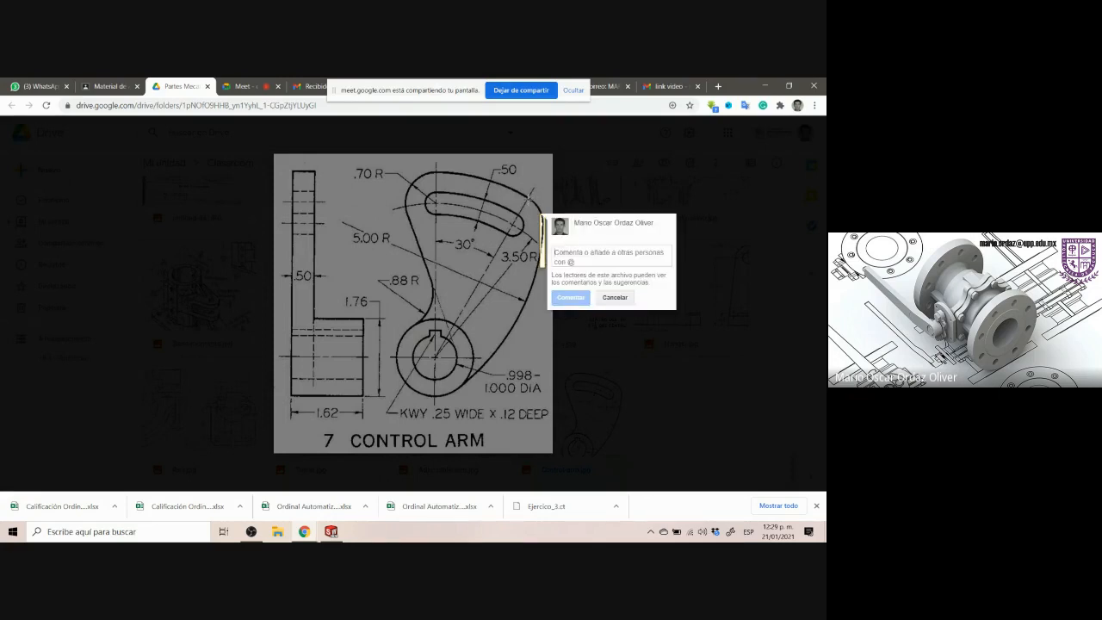
left_click_drag(529, 198, 546, 218)
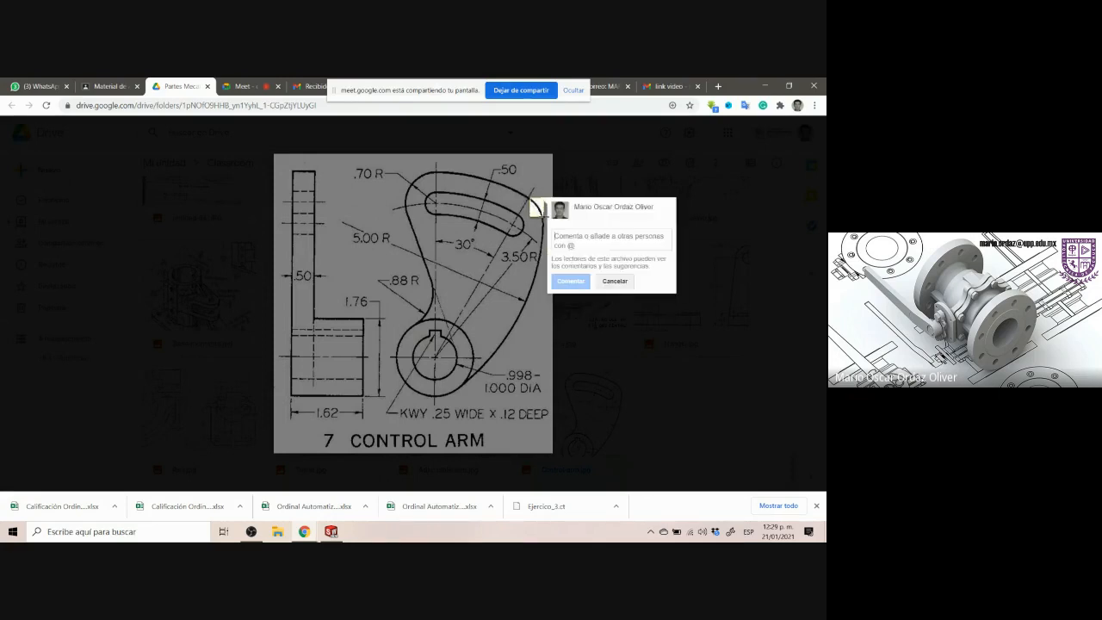
left_click(331, 532)
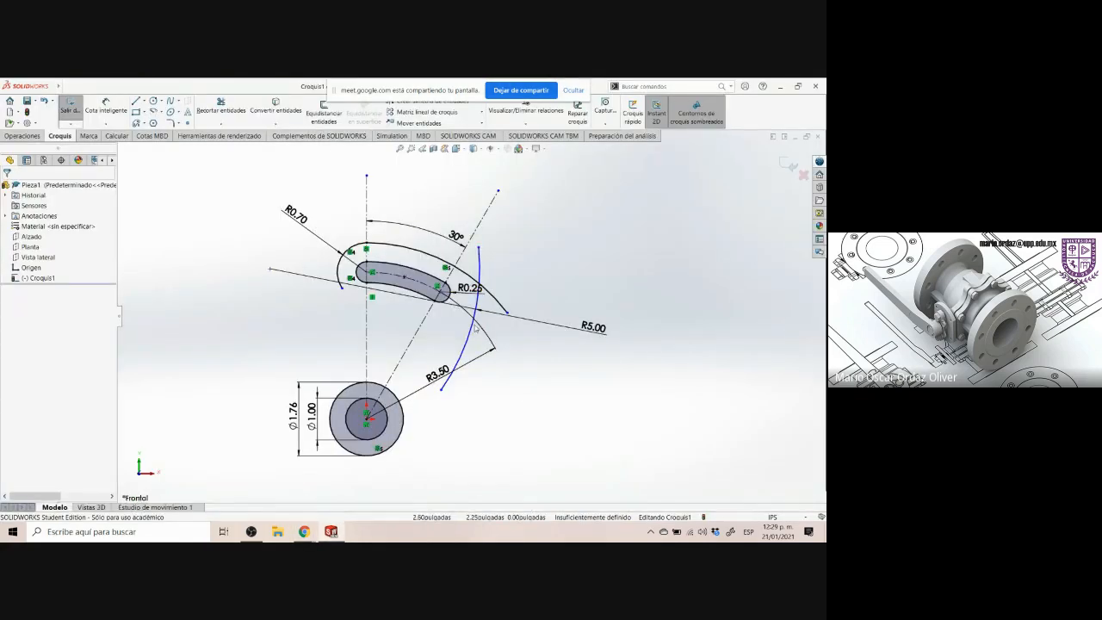
Move the R5 arc further right of the slot
left_click_drag(472, 330, 485, 287)
left_click(596, 258)
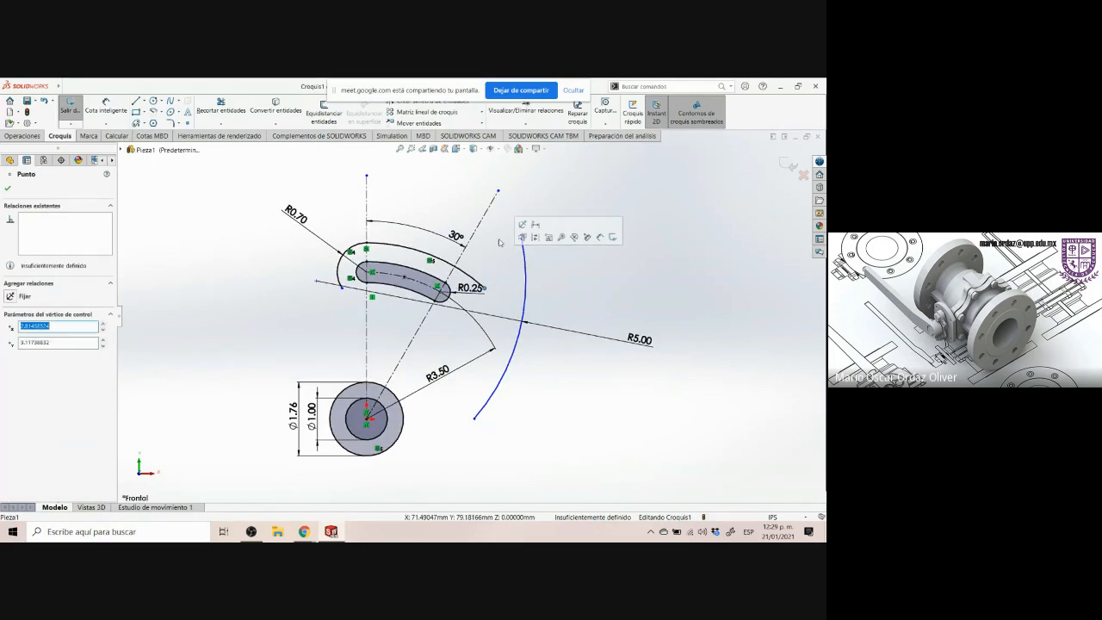
left_click(498, 248)
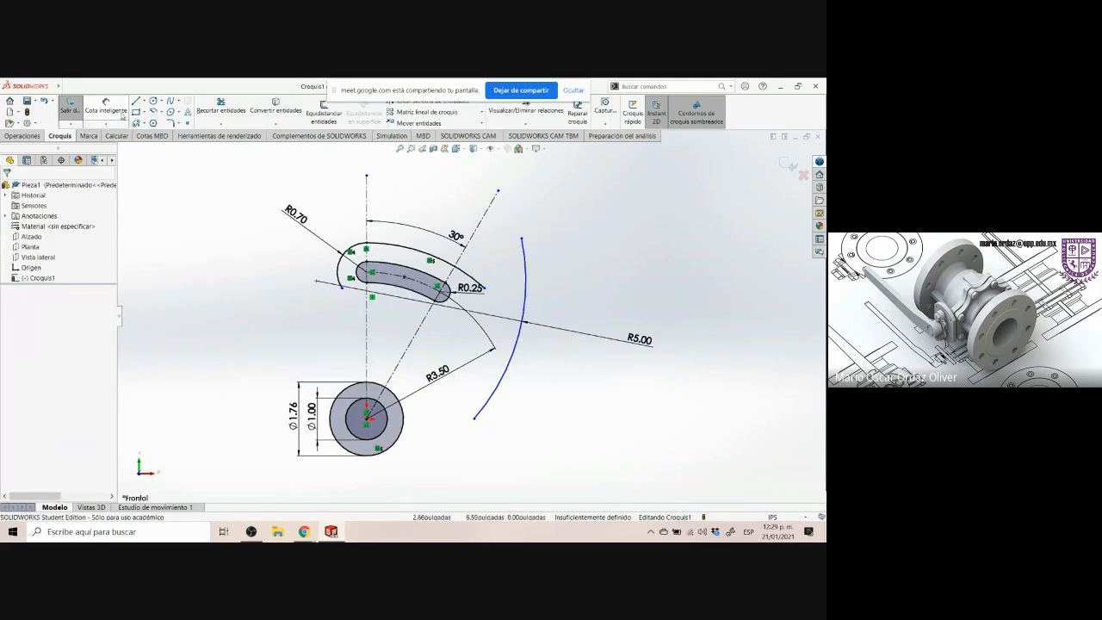
Sketch a small centerpoint arc around the slot's right end, centred on the slot end's centre
left_click(152, 113)
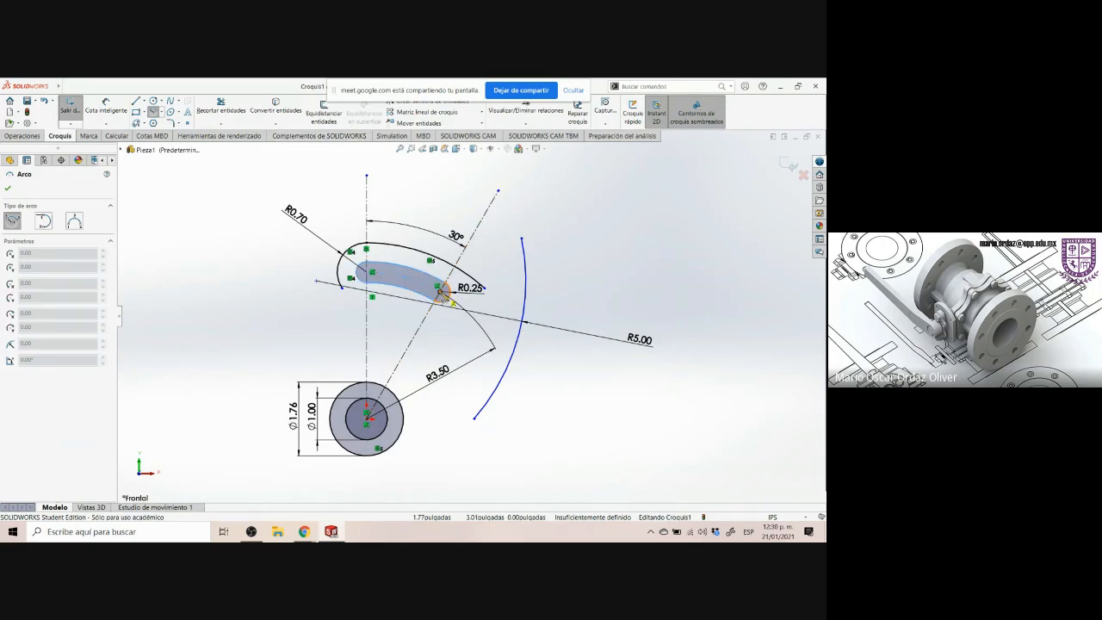
left_click(440, 291)
left_click(488, 302)
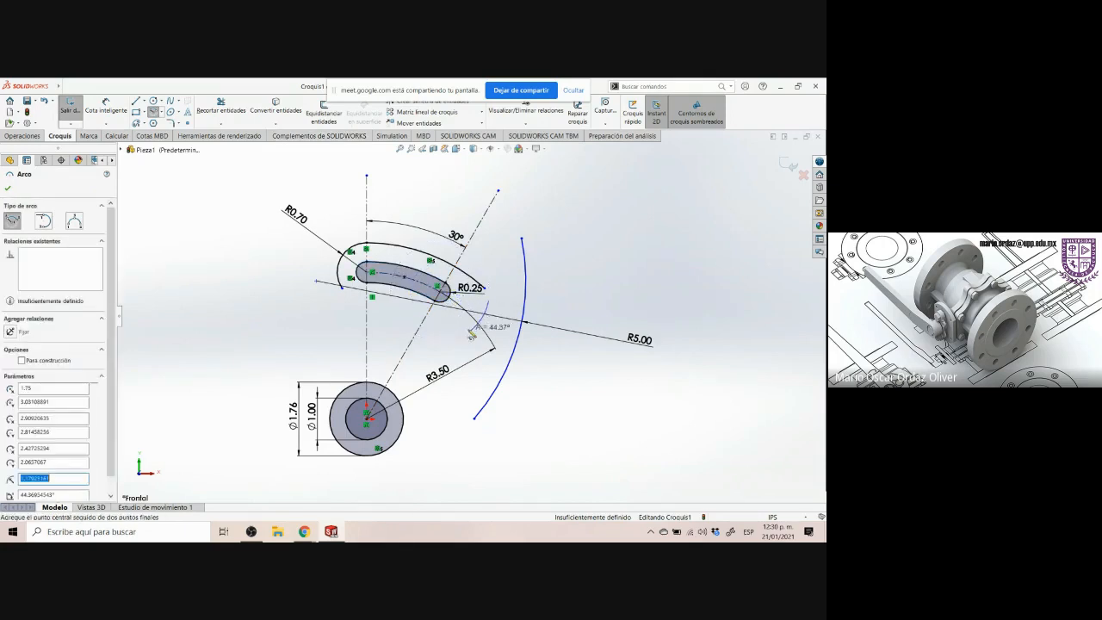
left_click(470, 333)
key("Escape")
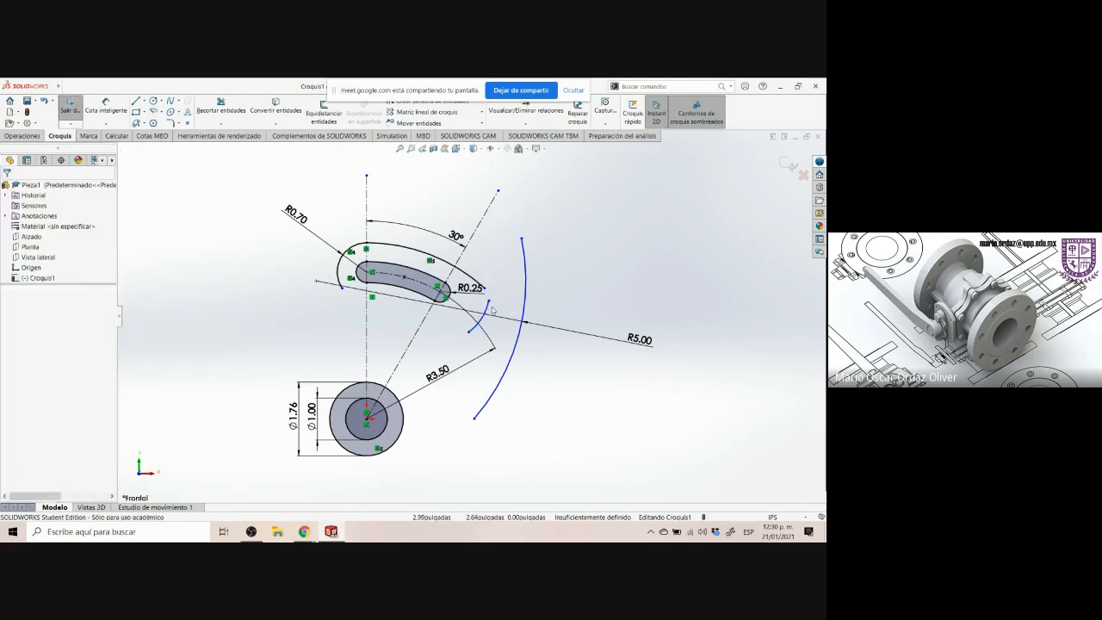
Merge the new arc's upper endpoint with the neighbouring sketch point
left_click(488, 302)
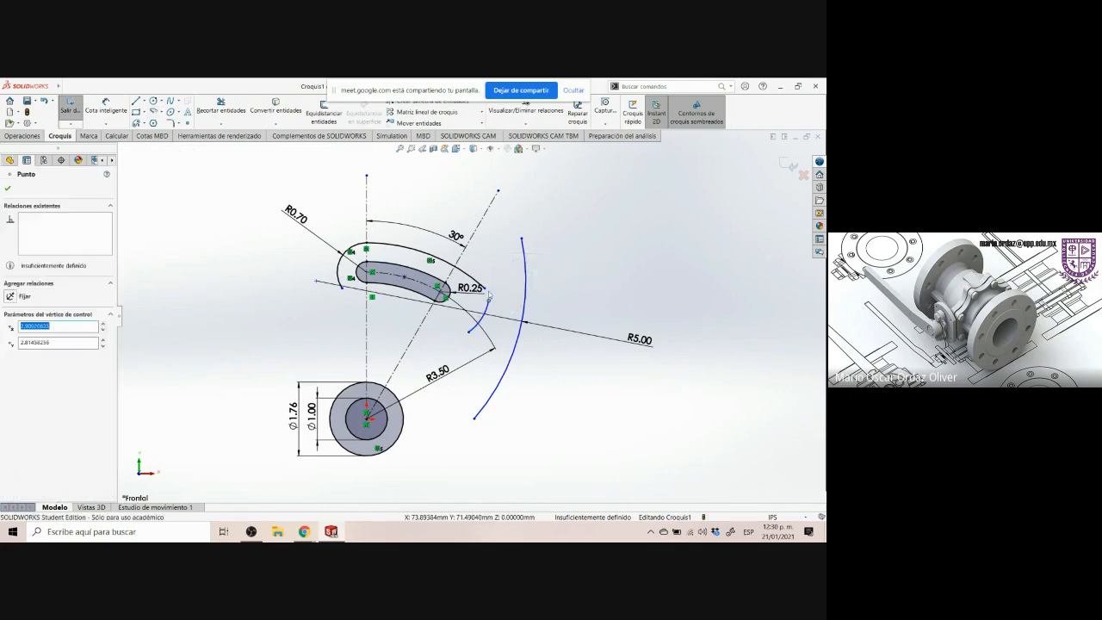
left_click_drag(472, 297, 495, 260)
left_click(491, 274)
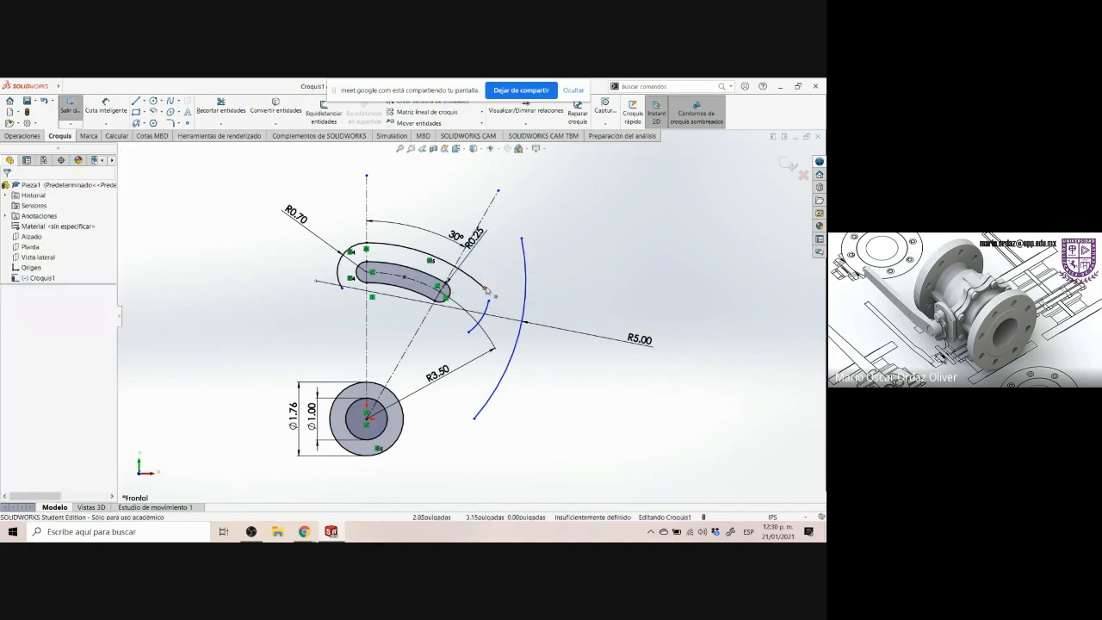
left_click(485, 289)
left_click(488, 299, "ctrl")
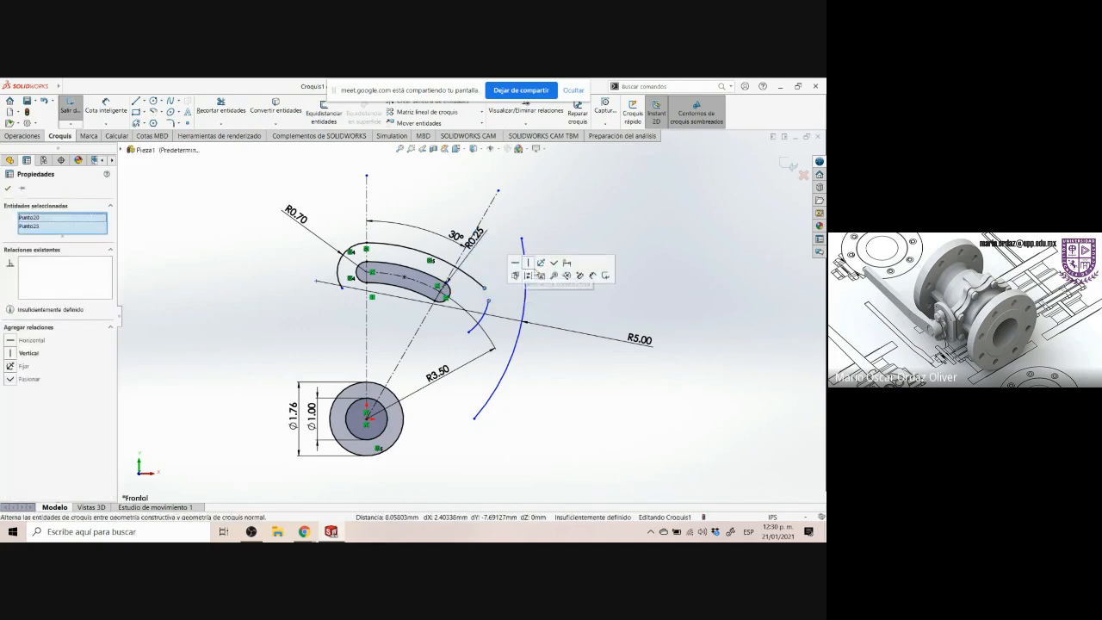
left_click(554, 273)
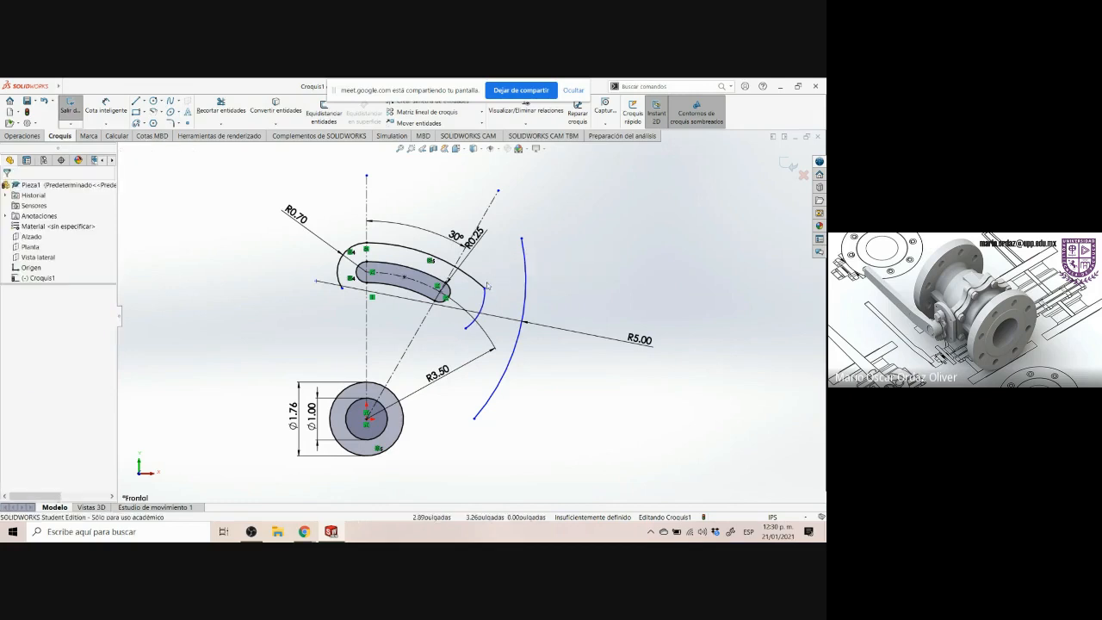
Make the new arc tangent to the outer arc around the slot
left_click(481, 288)
left_click(483, 301, "ctrl")
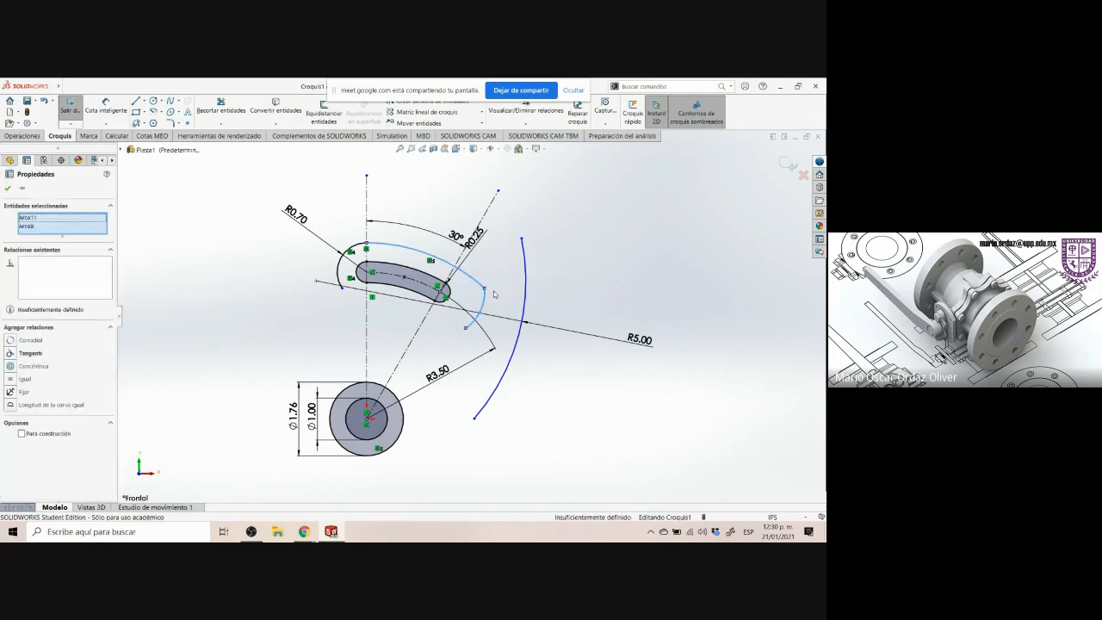
left_click(525, 257)
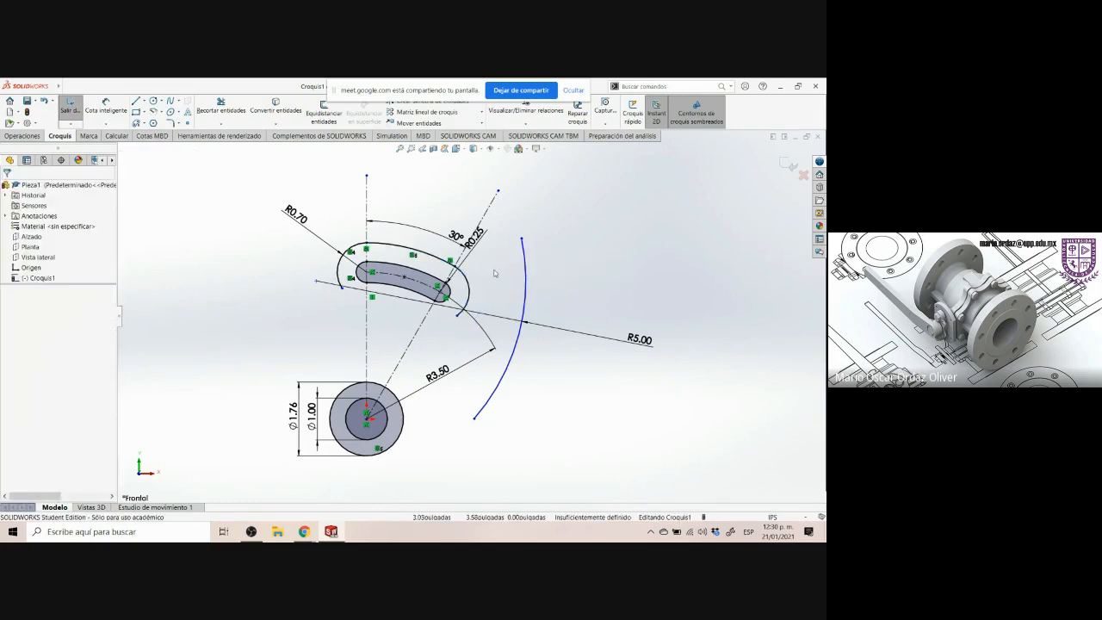
Merge the small arc's lower endpoint with the upper endpoint of the R5 arc
left_click(458, 315)
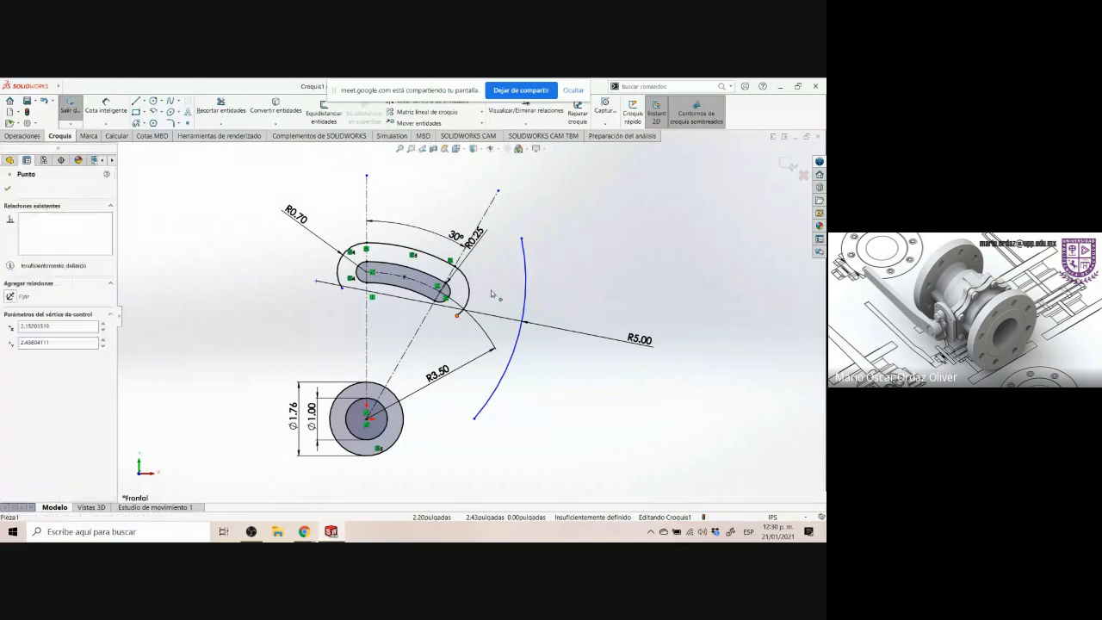
left_click(521, 239, "ctrl")
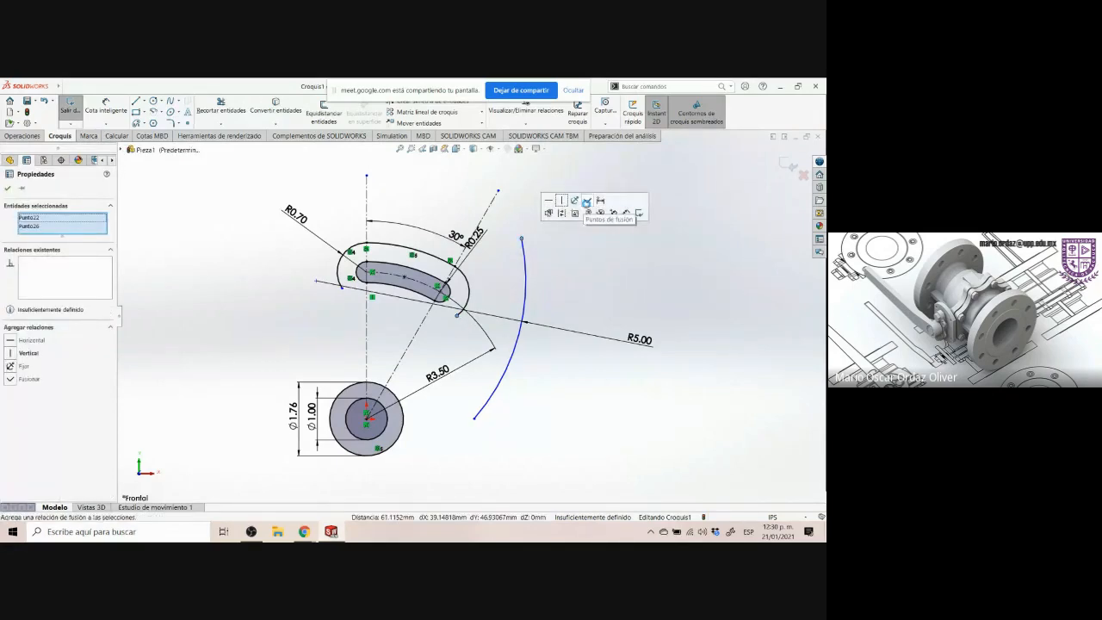
left_click(587, 202)
left_click(526, 282)
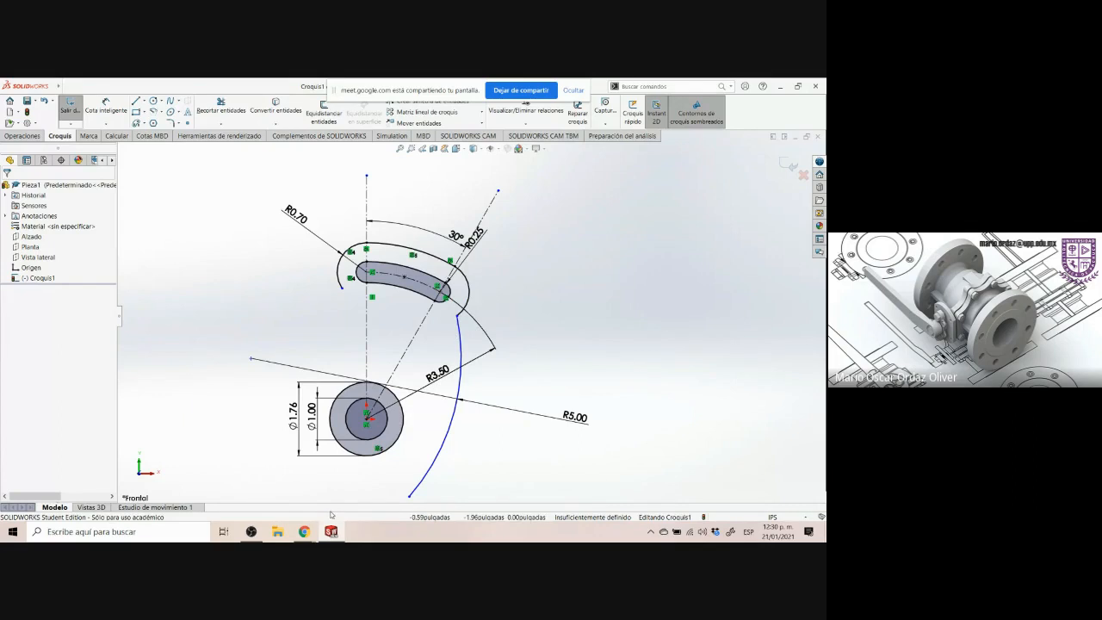
Review the Control Arm drawing's outer profile between the slot and the hub
left_click(305, 531)
left_click(491, 252)
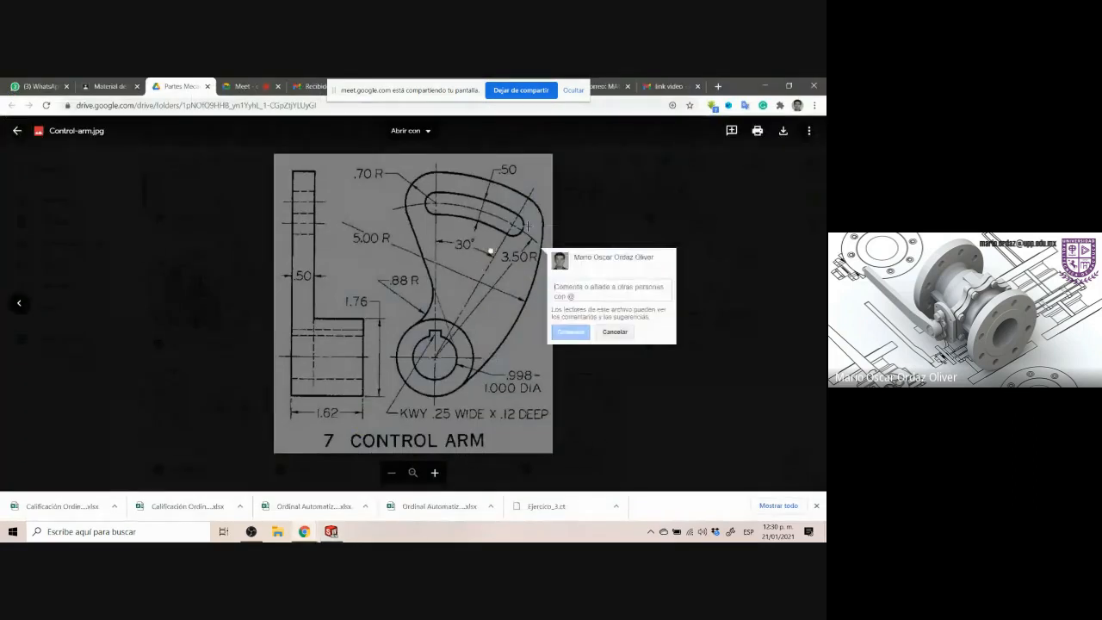
left_click(535, 238)
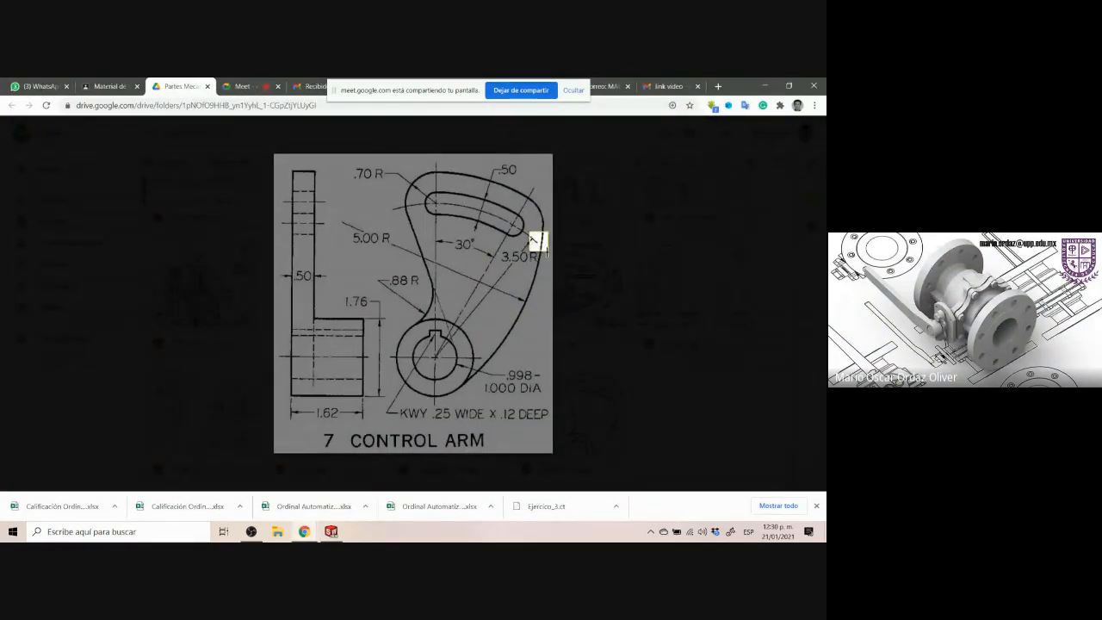
left_click(523, 272)
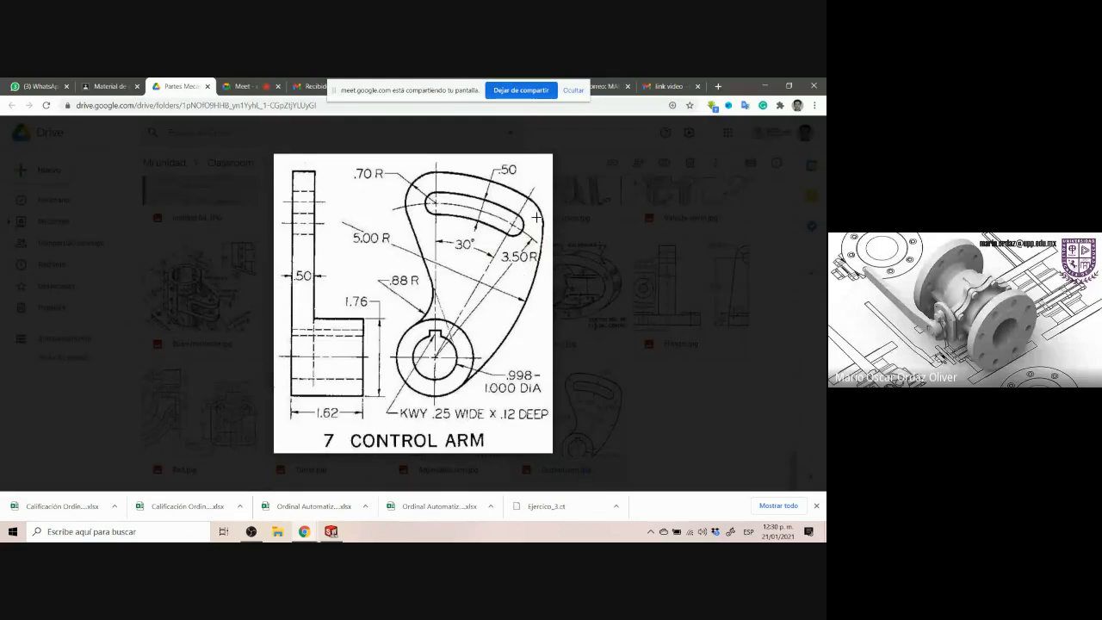
left_click_drag(536, 217, 547, 252)
left_click(526, 280)
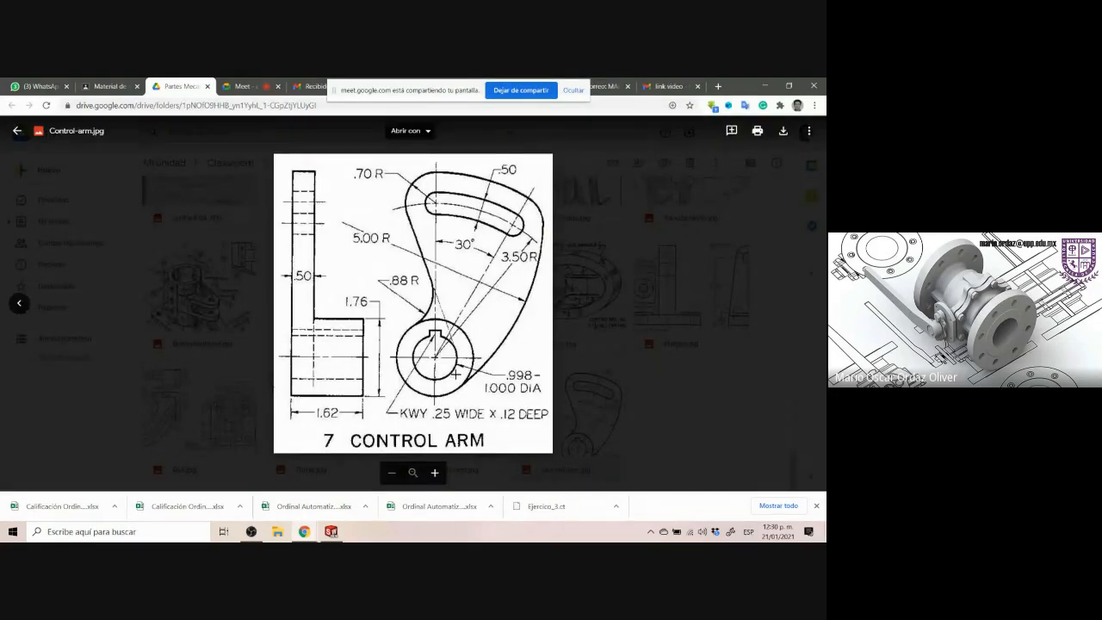
left_click_drag(455, 373, 487, 394)
left_click(522, 266)
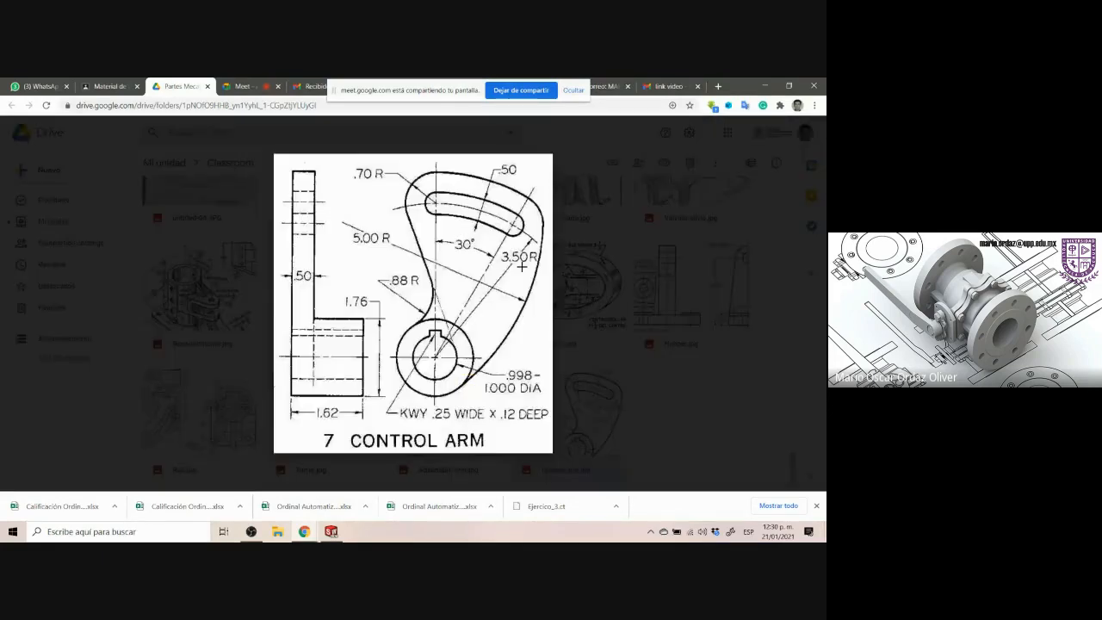
left_click(521, 272)
left_click(539, 233)
left_click(334, 531)
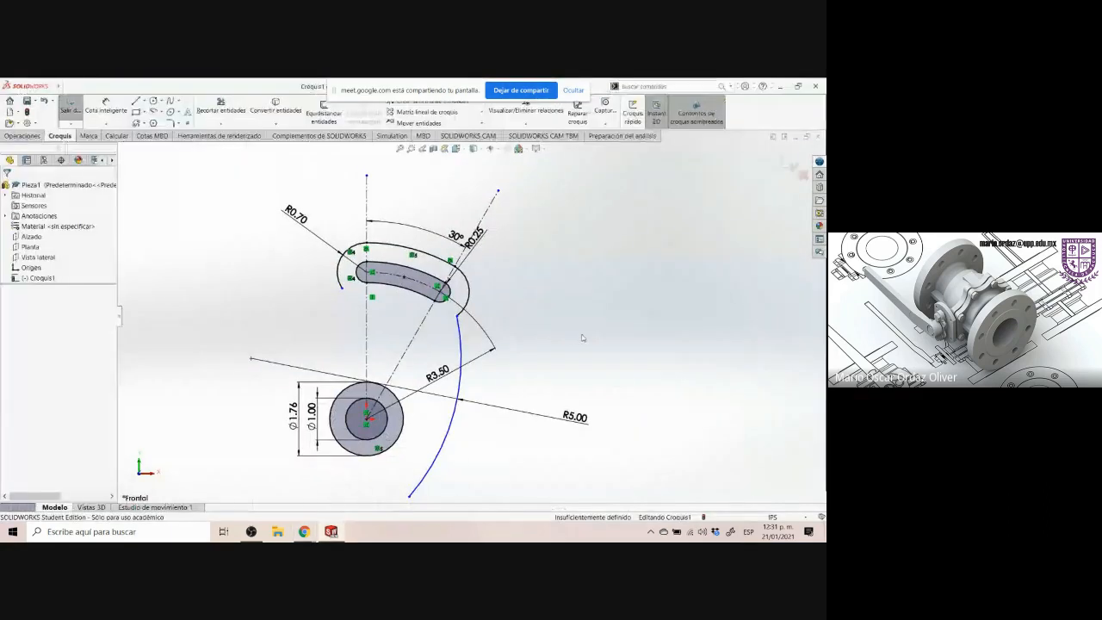
Make the R5 arc's lower end coincident with and tangent to the hub's outer circle
left_click(410, 498)
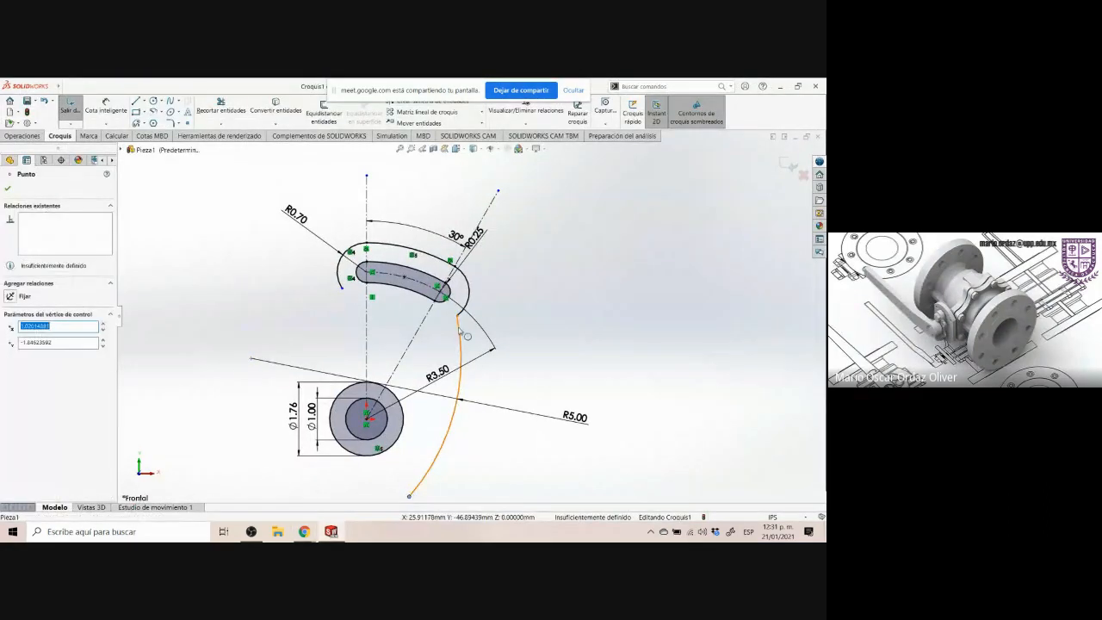
left_click(405, 428, "ctrl")
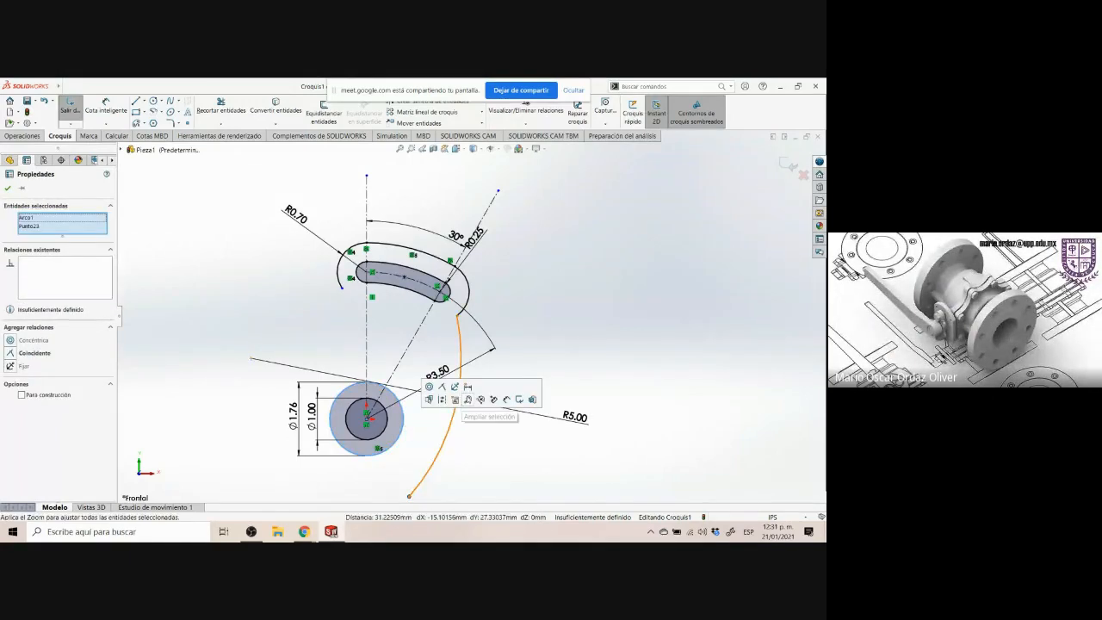
left_click(441, 397)
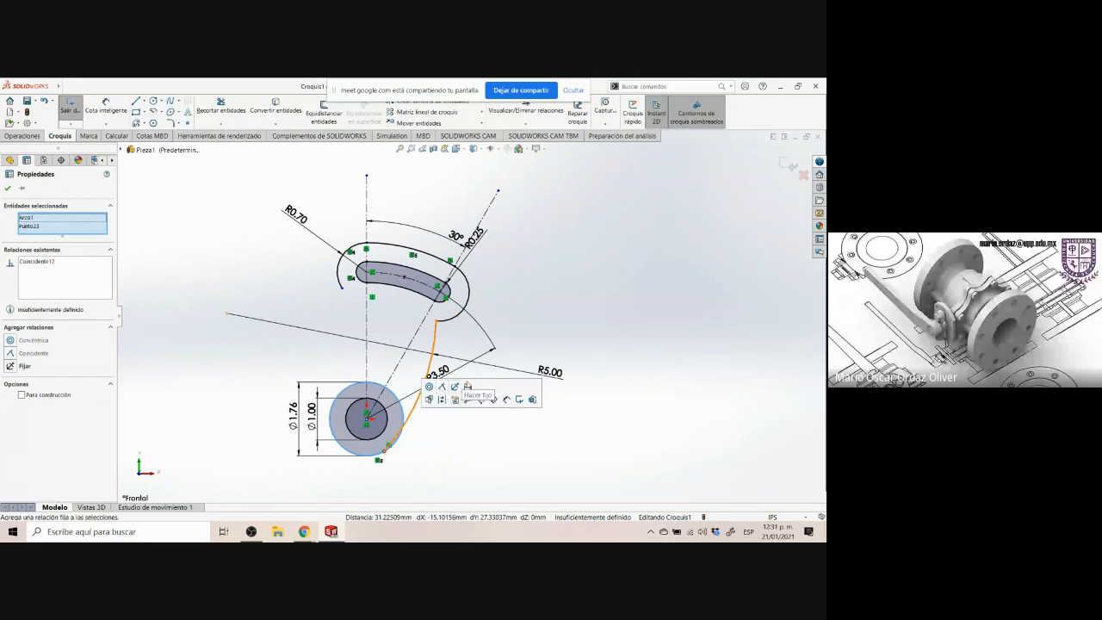
left_click(551, 297)
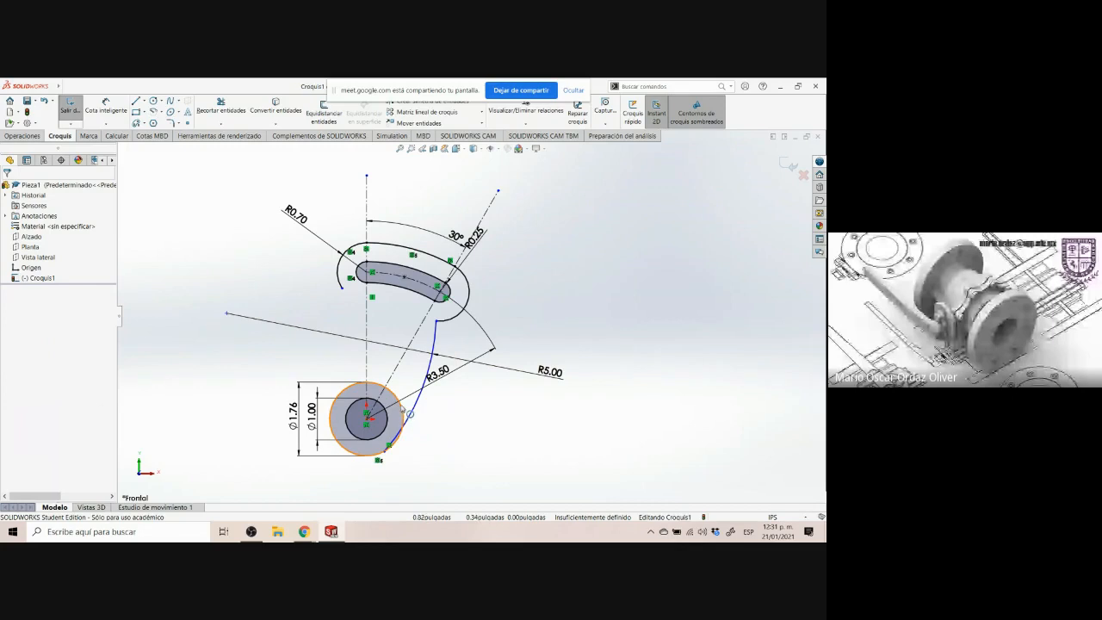
left_click(401, 411)
left_click(426, 383, "ctrl")
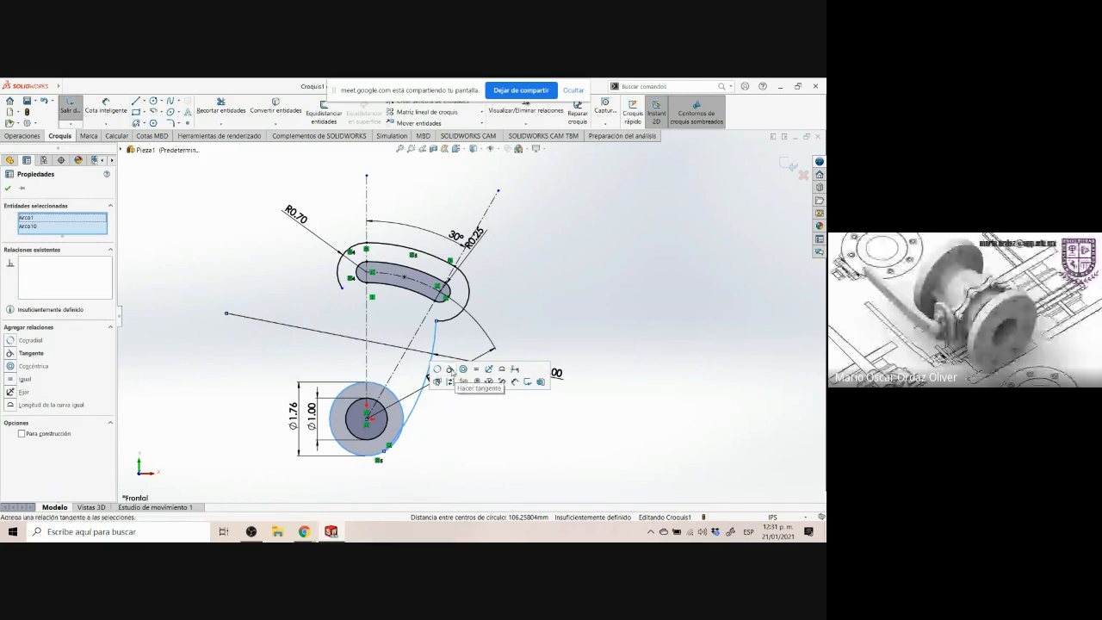
left_click(449, 368)
left_click(466, 447)
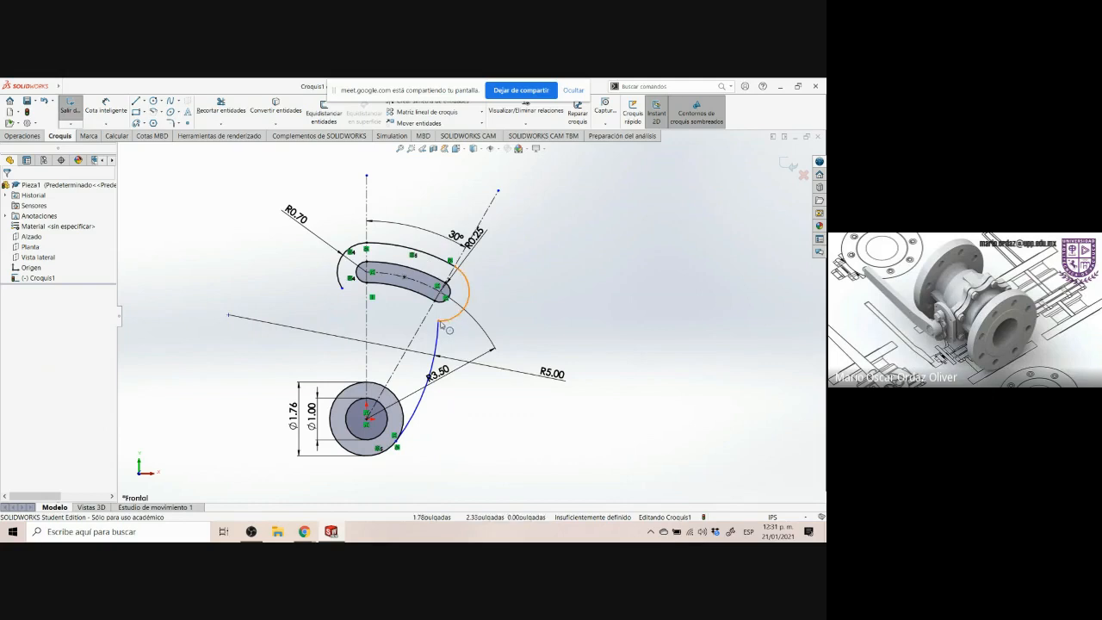
Make the small end arc around the slot tangent to the R5 arc
mouse_move(440, 321)
left_mouse_down()
mouse_move(470, 328)
mouse_move(494, 305)
mouse_move(472, 327)
mouse_move(487, 307)
left_mouse_up()
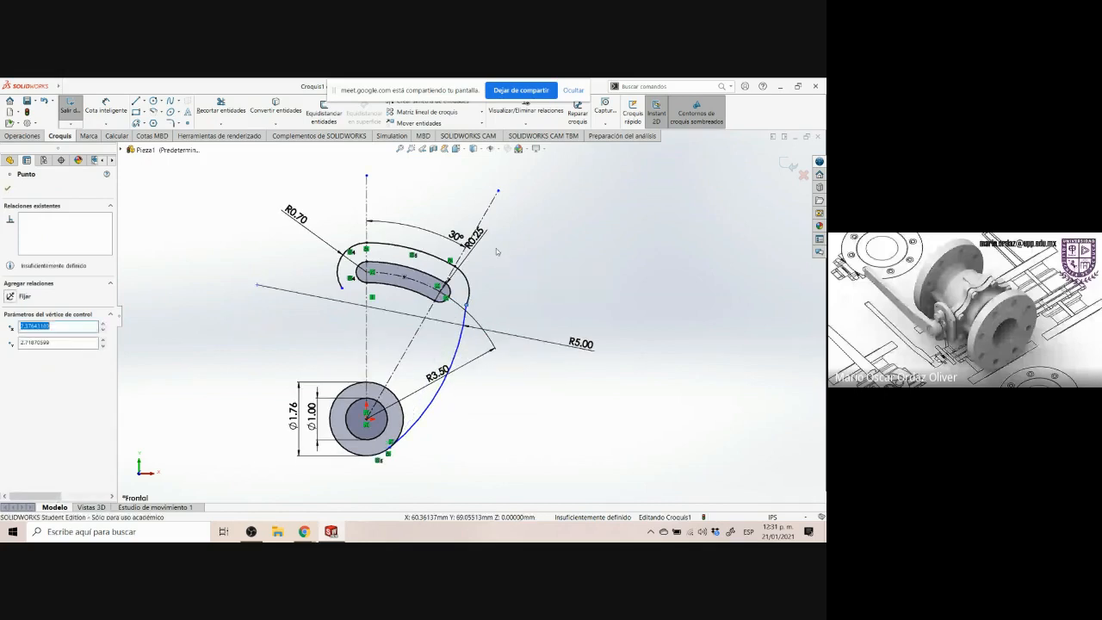
left_click(466, 322)
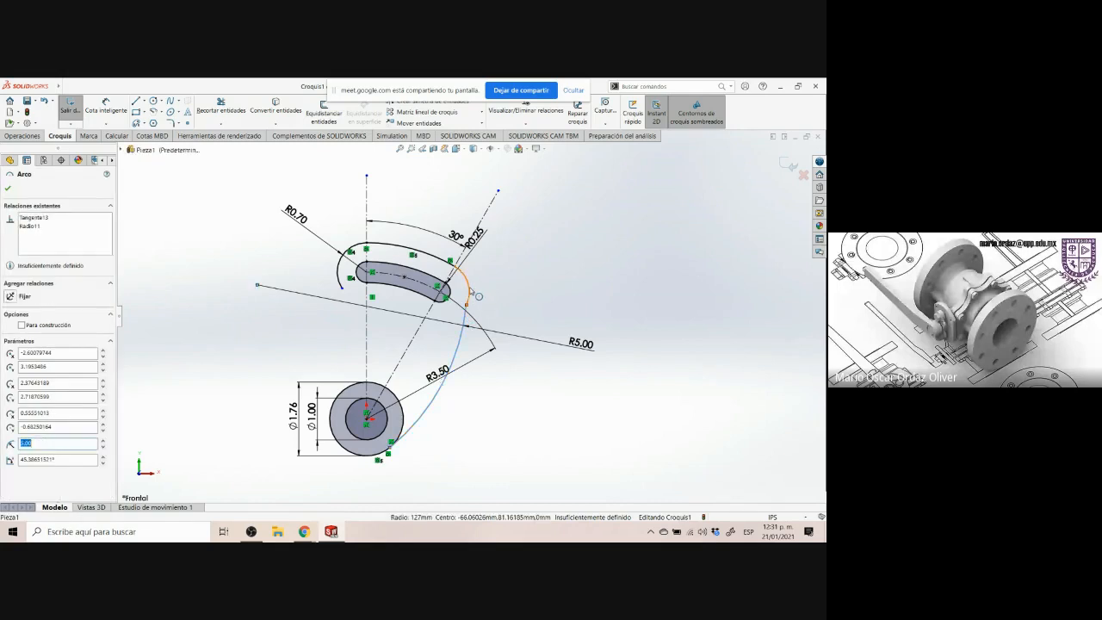
left_click(470, 289, "ctrl")
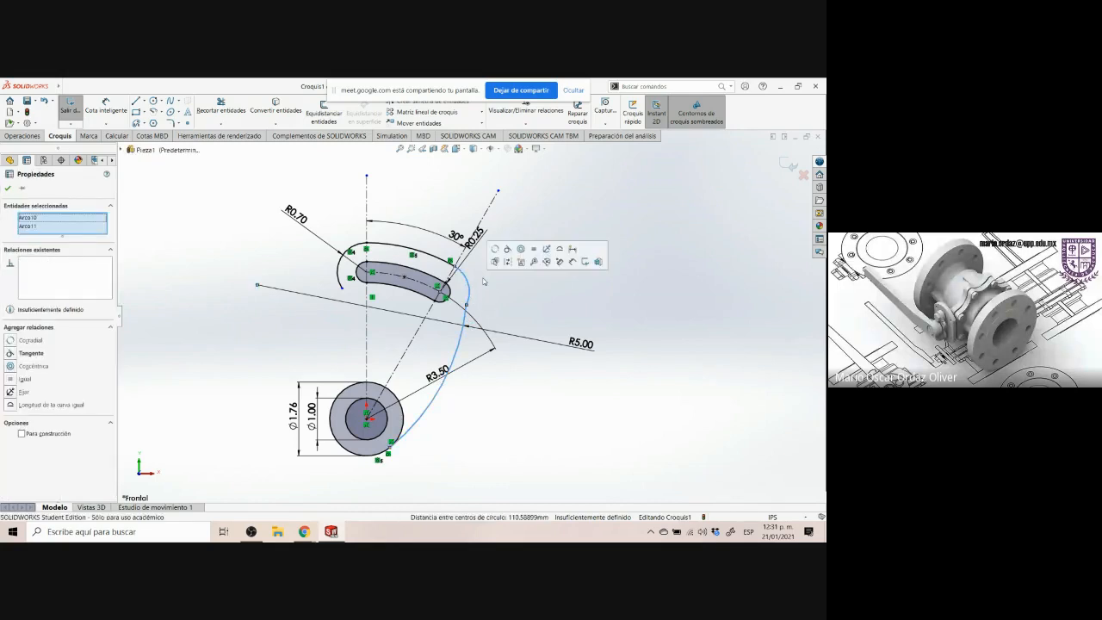
left_click(508, 250)
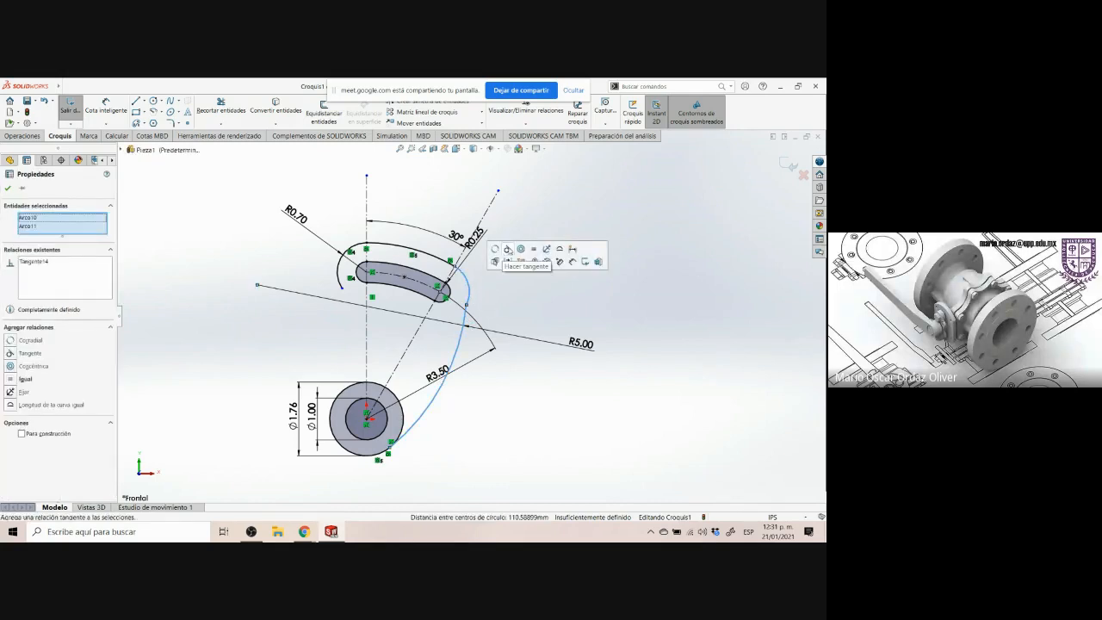
left_click(513, 302)
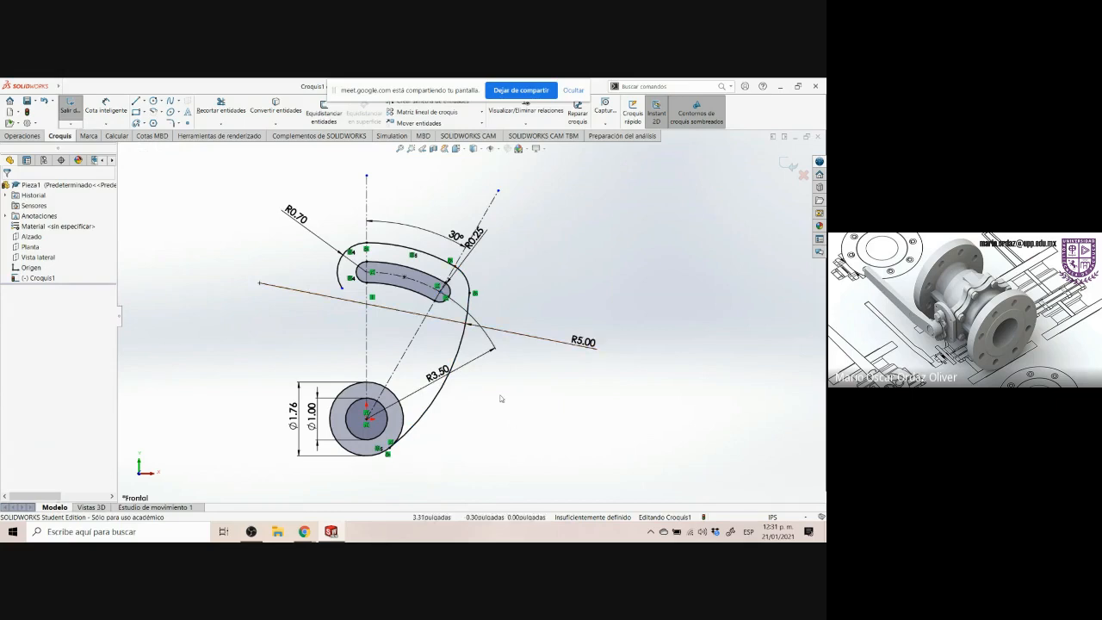
scroll(491, 402, "up", 1)
scroll(489, 400, "down", 1)
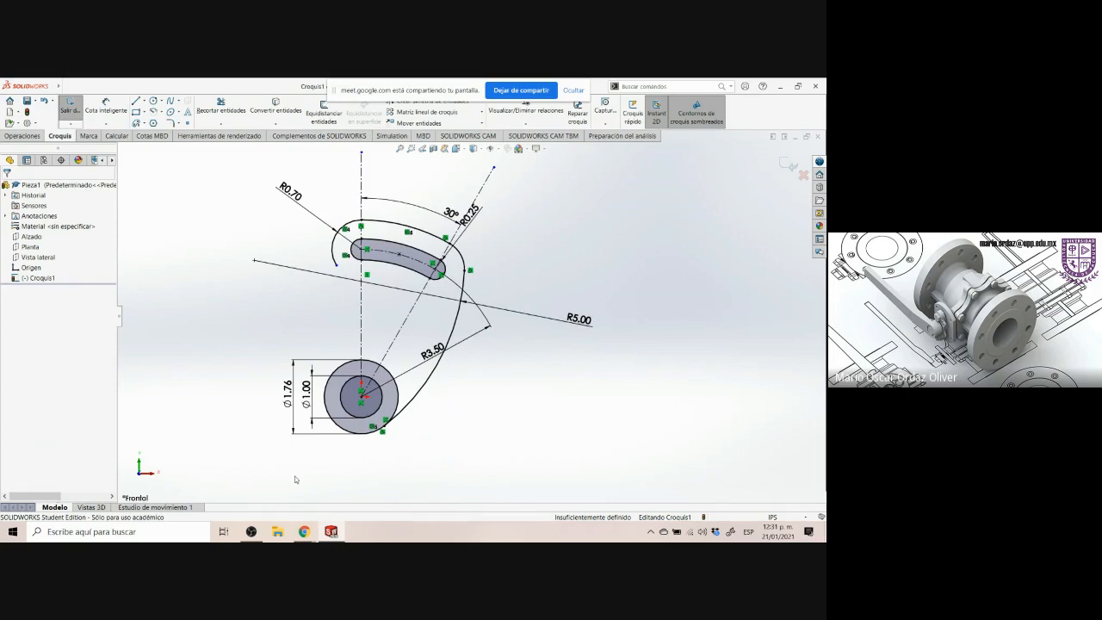
Review the drawing's 0.70 R and 0.88 R callouts on the arm's left side between the slot and the hub
left_click(304, 532)
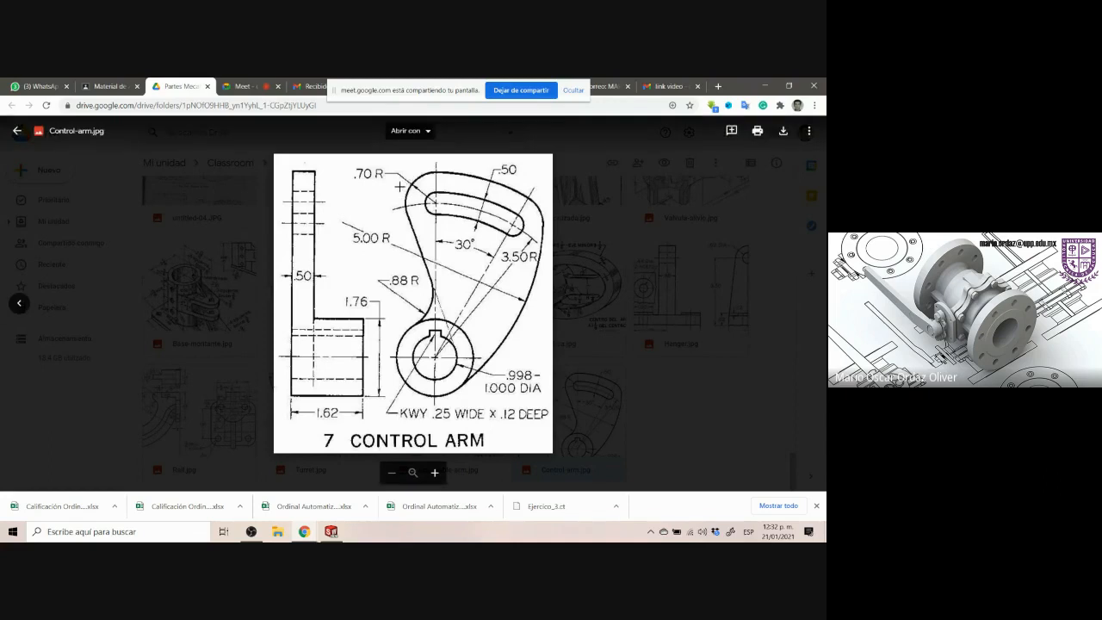
left_click_drag(356, 163, 388, 183)
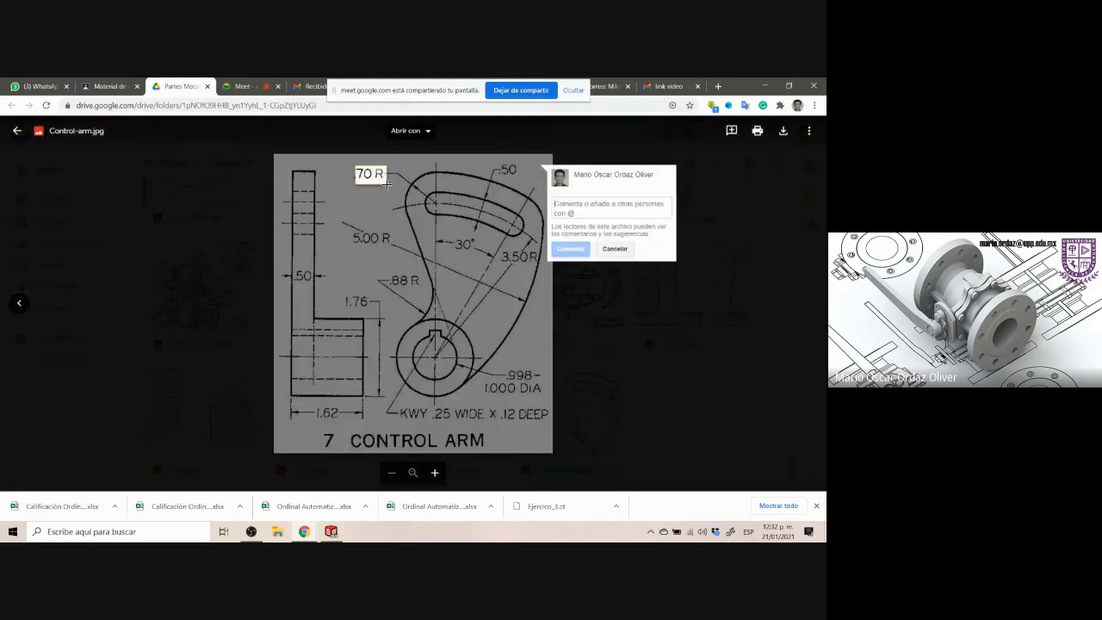
left_click(382, 272)
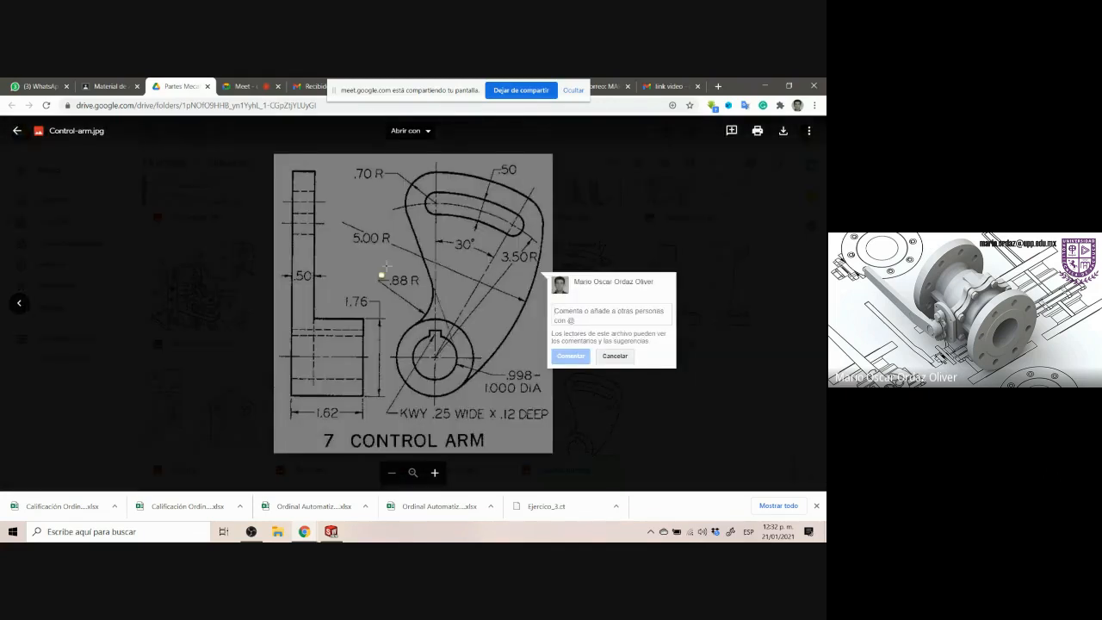
left_click_drag(387, 264, 424, 294)
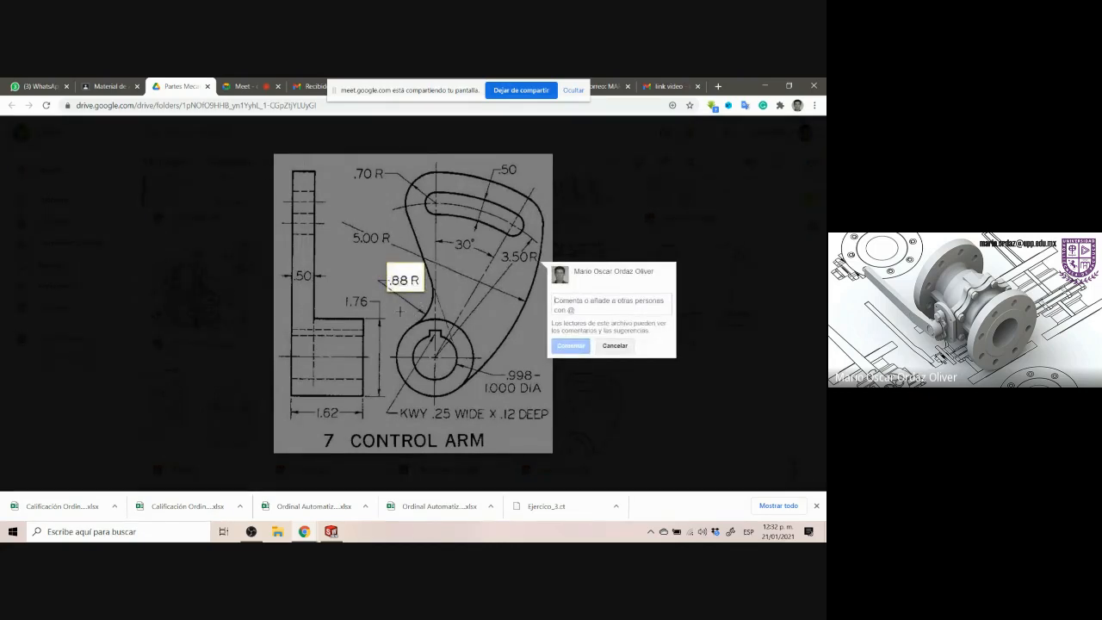
left_click(399, 318)
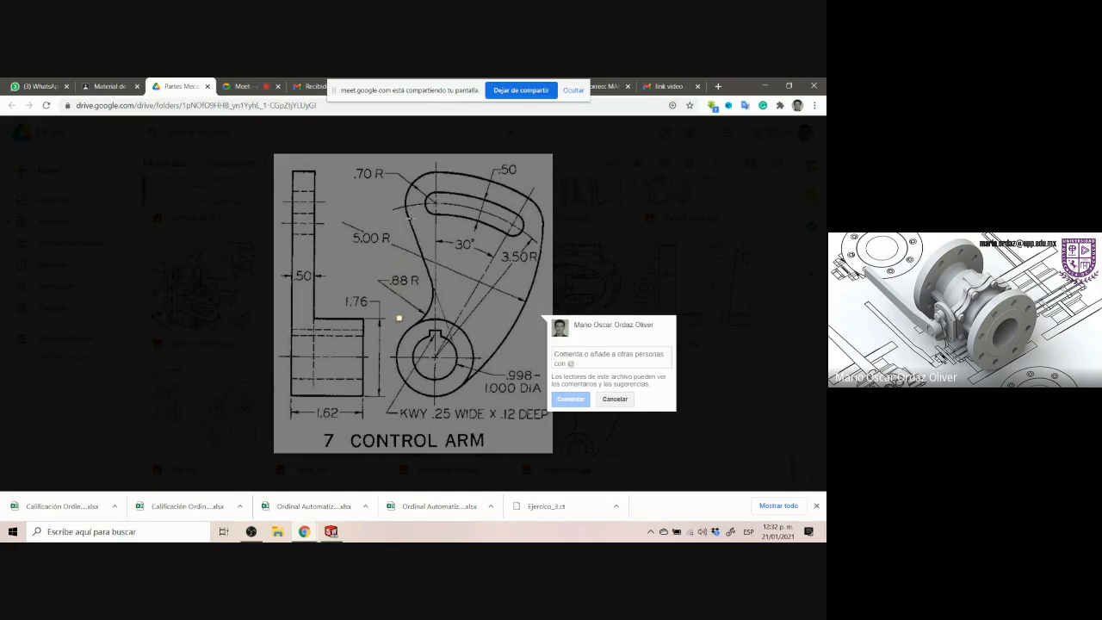
key("Escape")
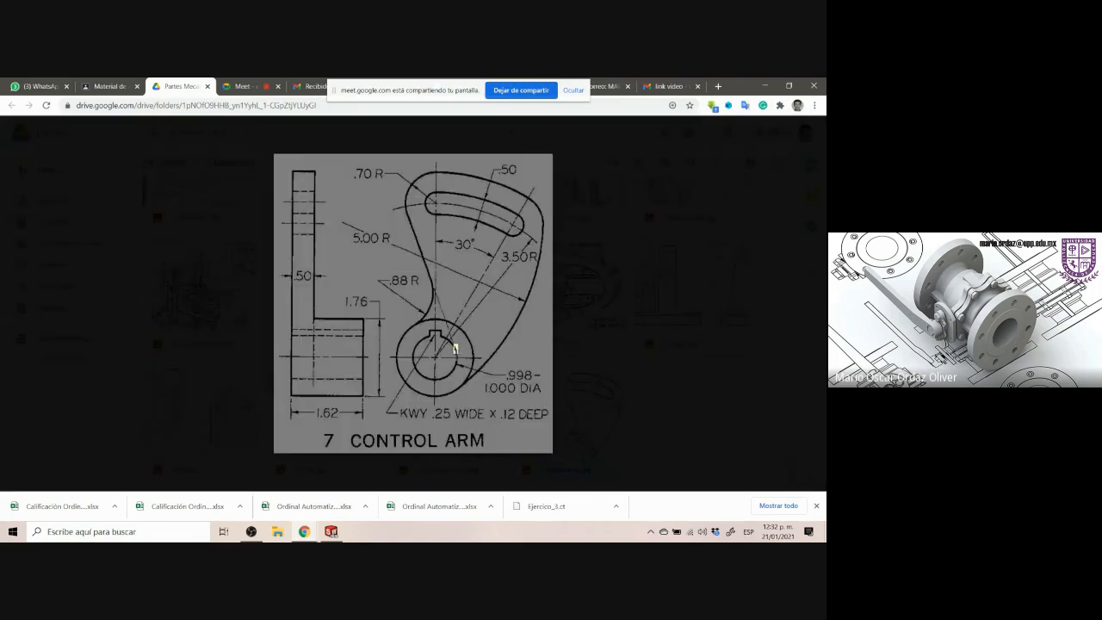
left_click_drag(455, 344, 458, 352)
left_click(450, 329)
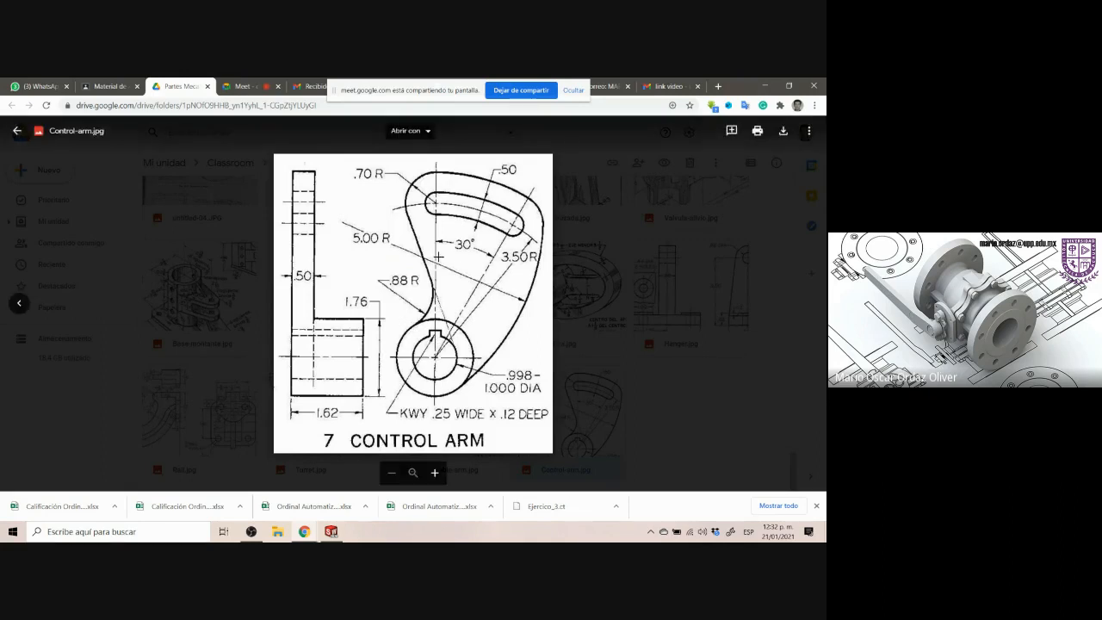
left_click(332, 532)
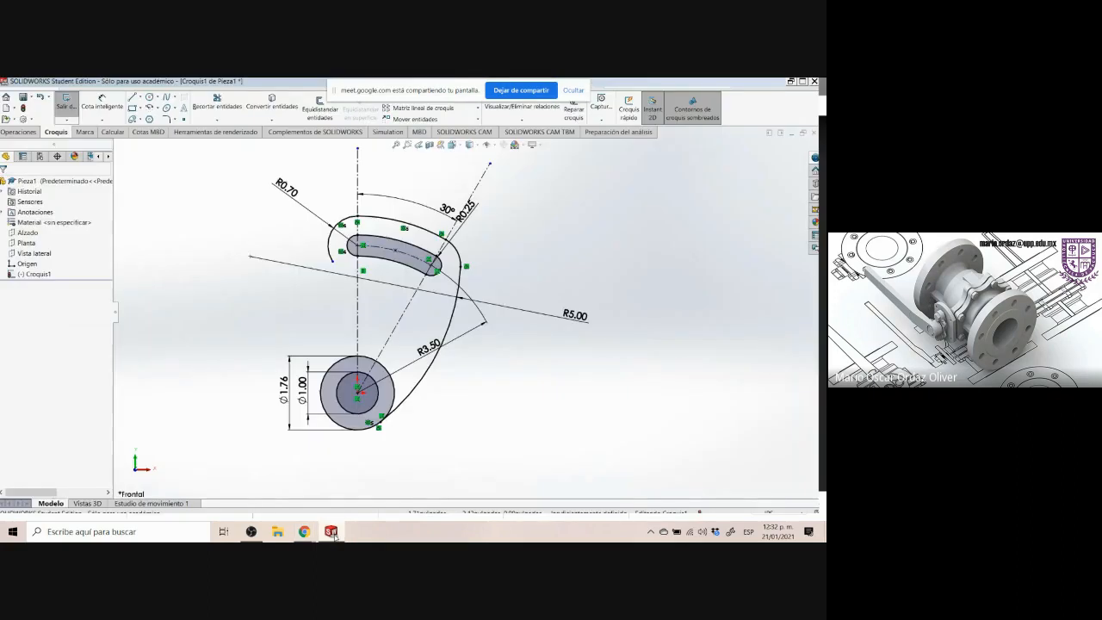
Sketch a short slanted line left of the slot, above the hub
left_click(131, 97)
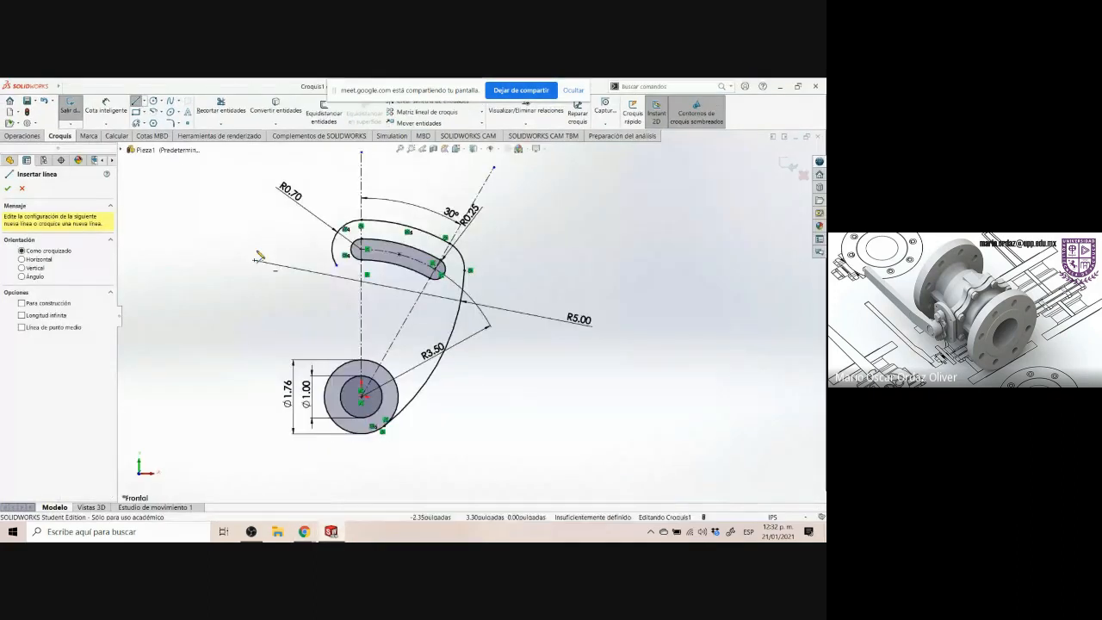
left_click_drag(264, 239, 312, 313)
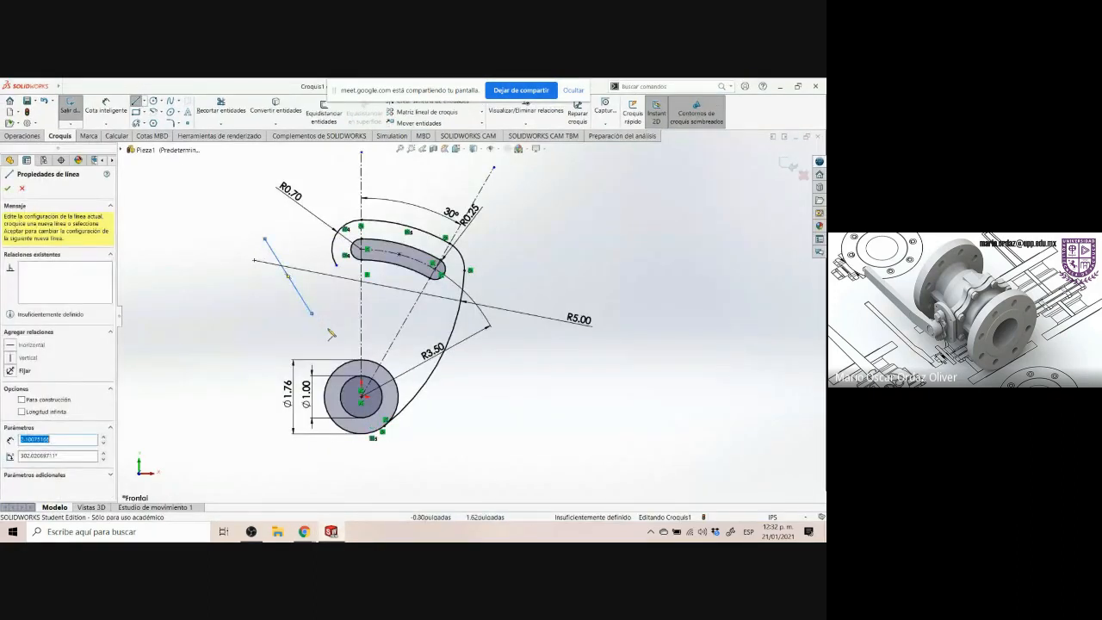
key("Escape")
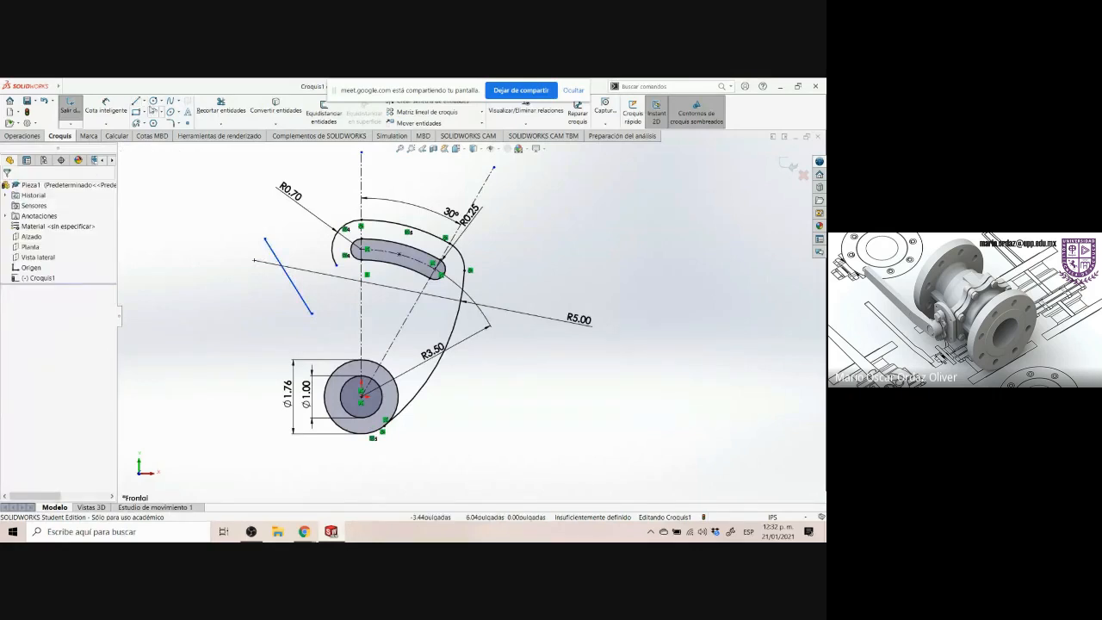
Draw a centerline running diagonally across the hub toward the lower right
left_click(143, 101)
left_click(160, 124)
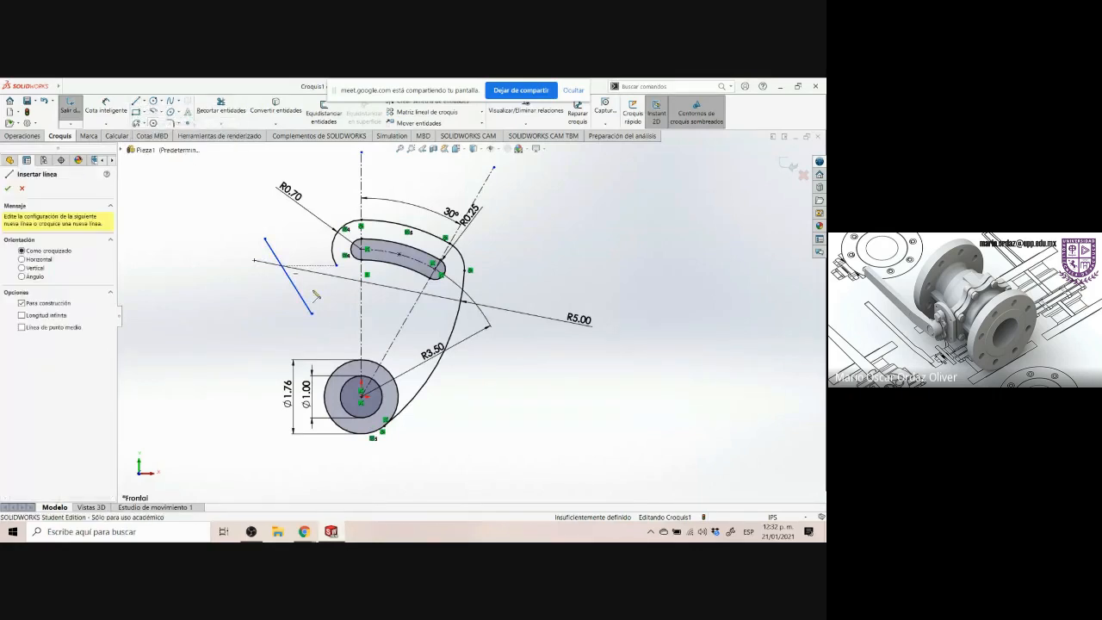
left_click(435, 433)
key("Escape")
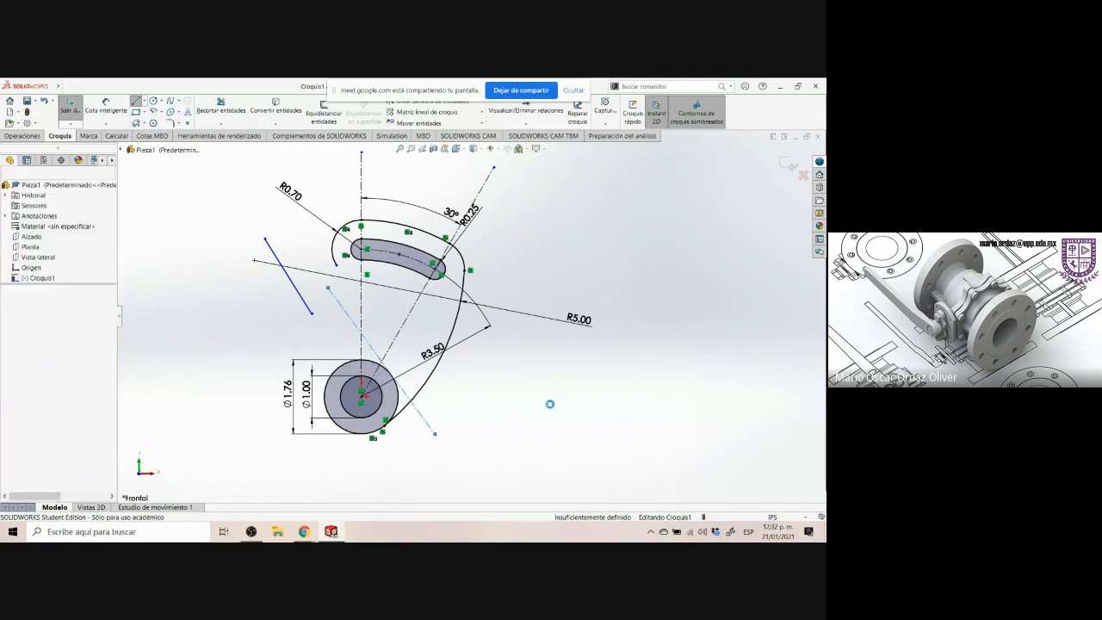
Make the new centerline tangent to the hub's inner 1.00 circle
left_click(348, 317)
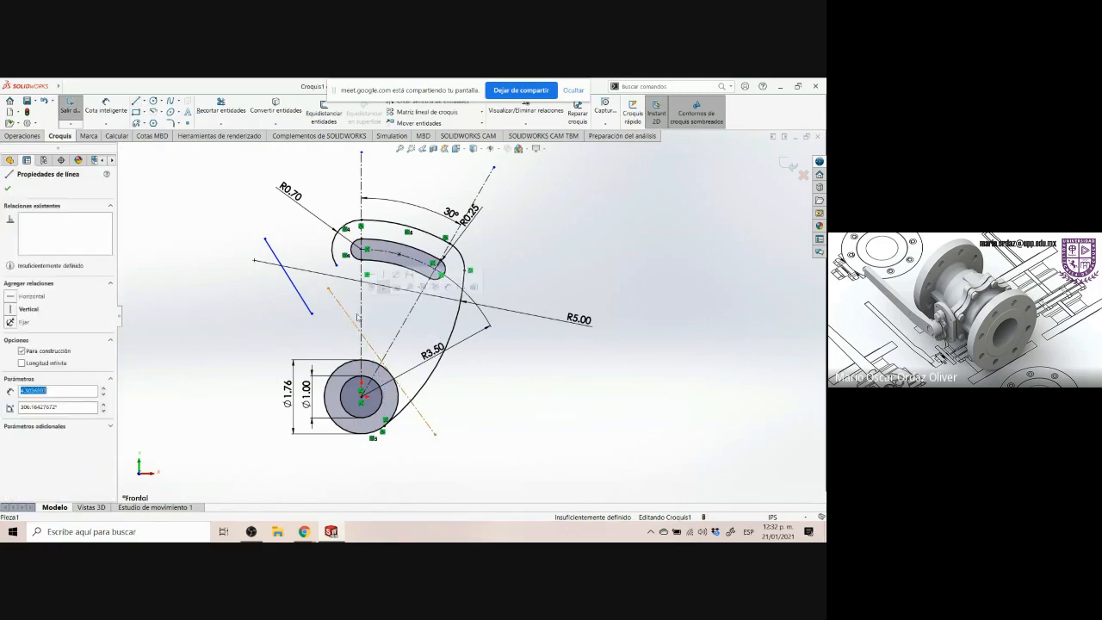
key("alt+Tab")
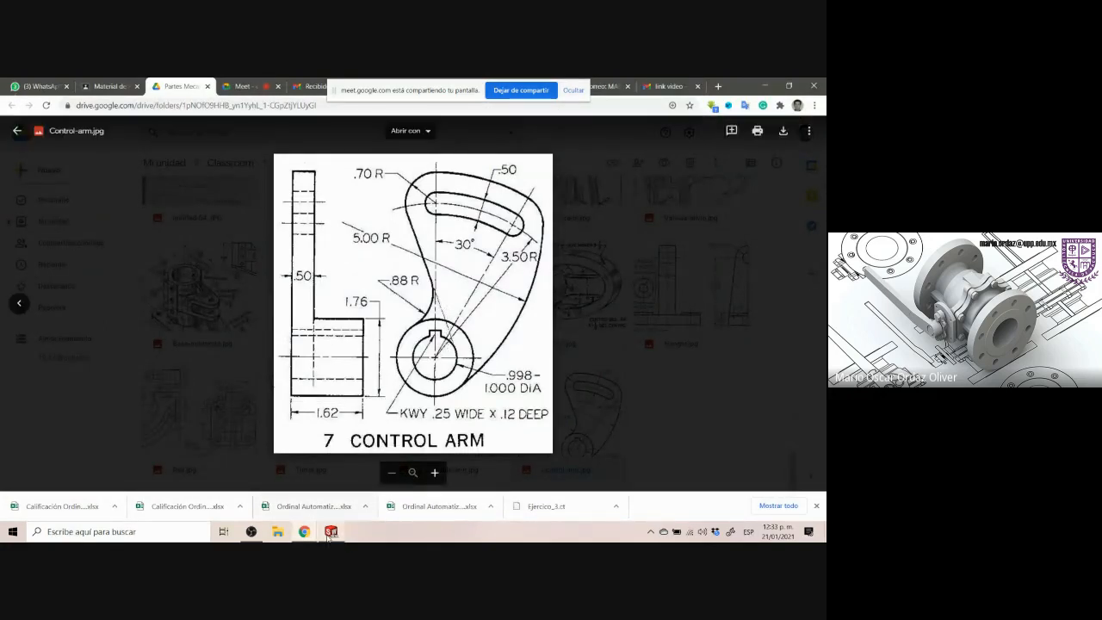
key("alt+Tab")
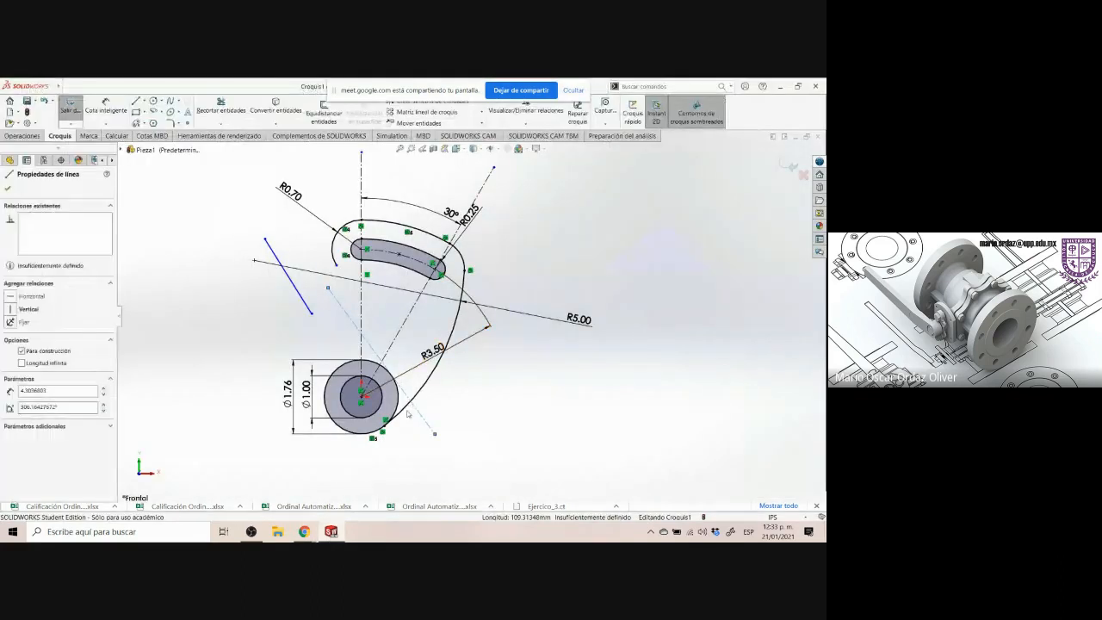
left_click(369, 350)
left_click(371, 350)
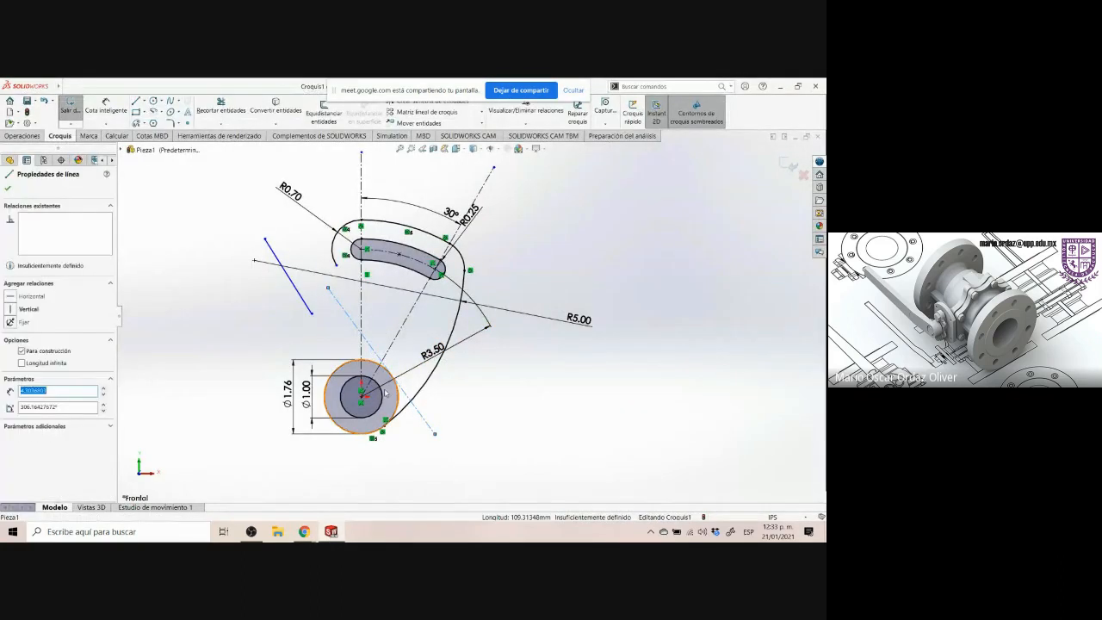
left_click(382, 396, "ctrl")
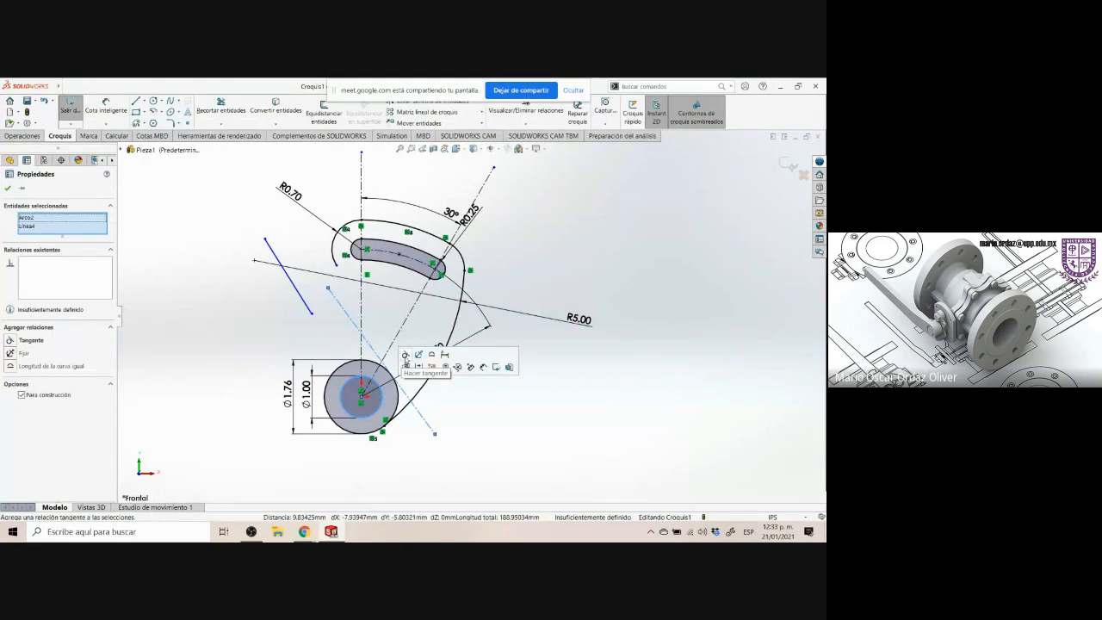
left_click(405, 355)
left_click(482, 427)
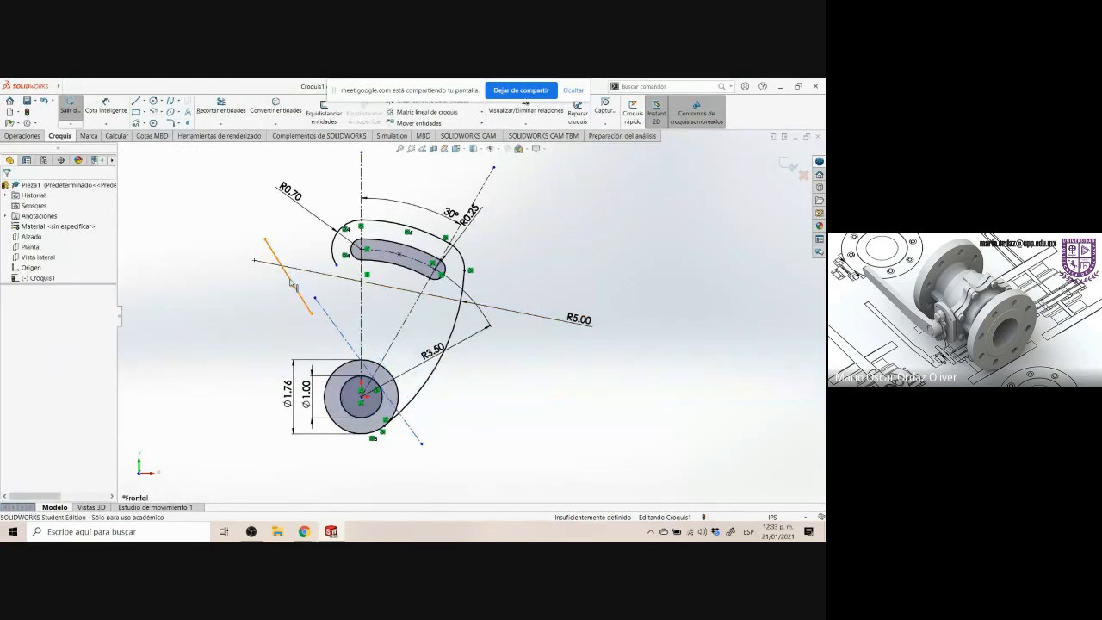
Make the short slanted line collinear with the tangent centerline
left_click(308, 308)
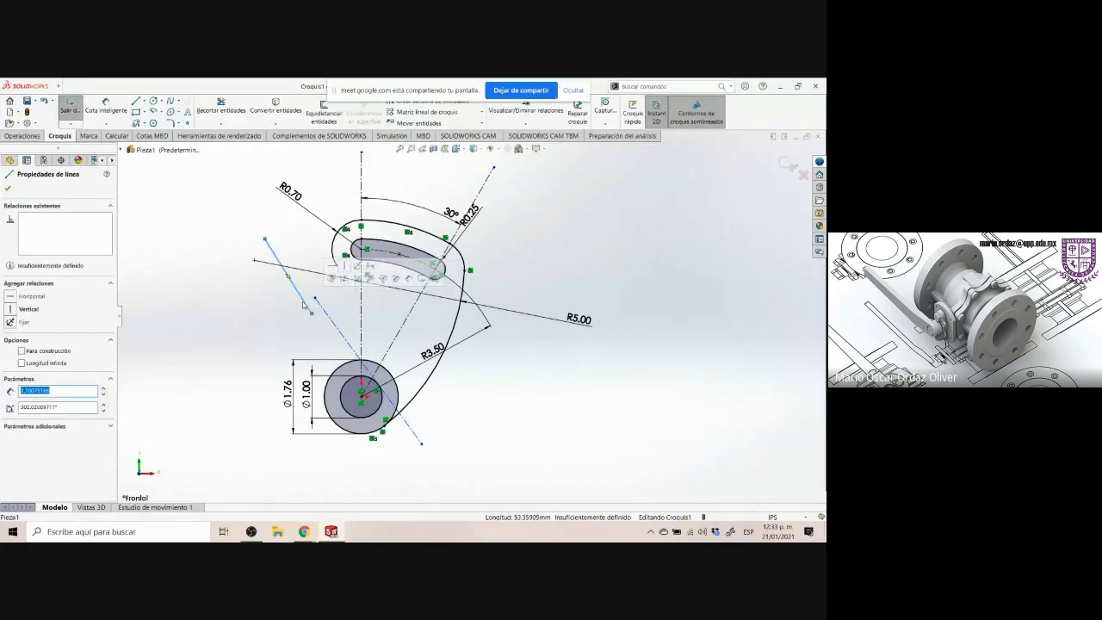
left_click(266, 351)
left_click(331, 528)
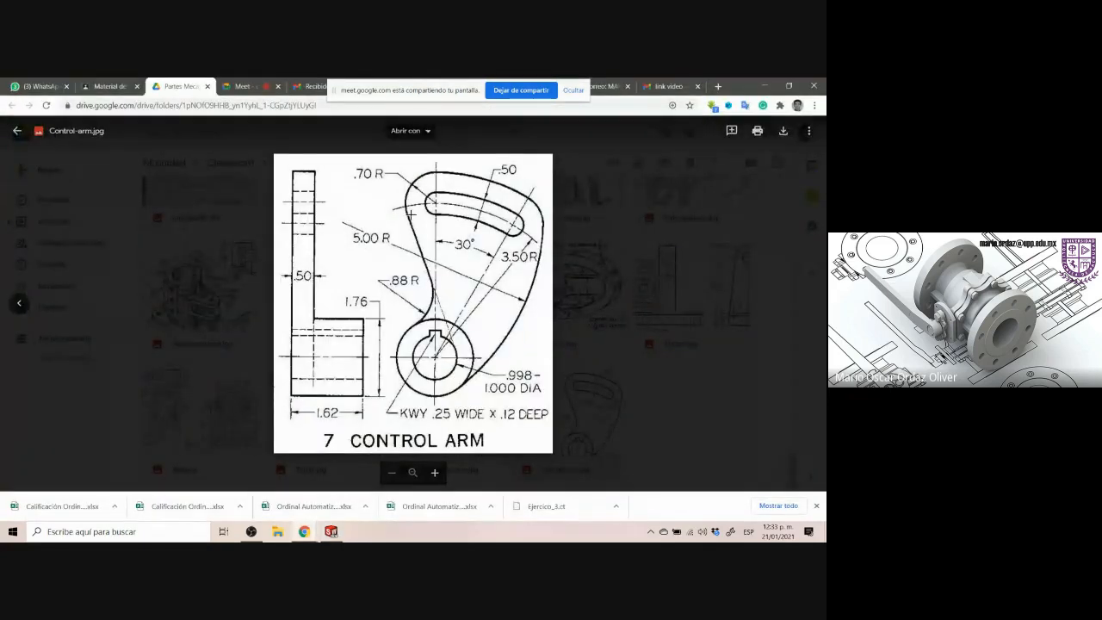
left_click(331, 530)
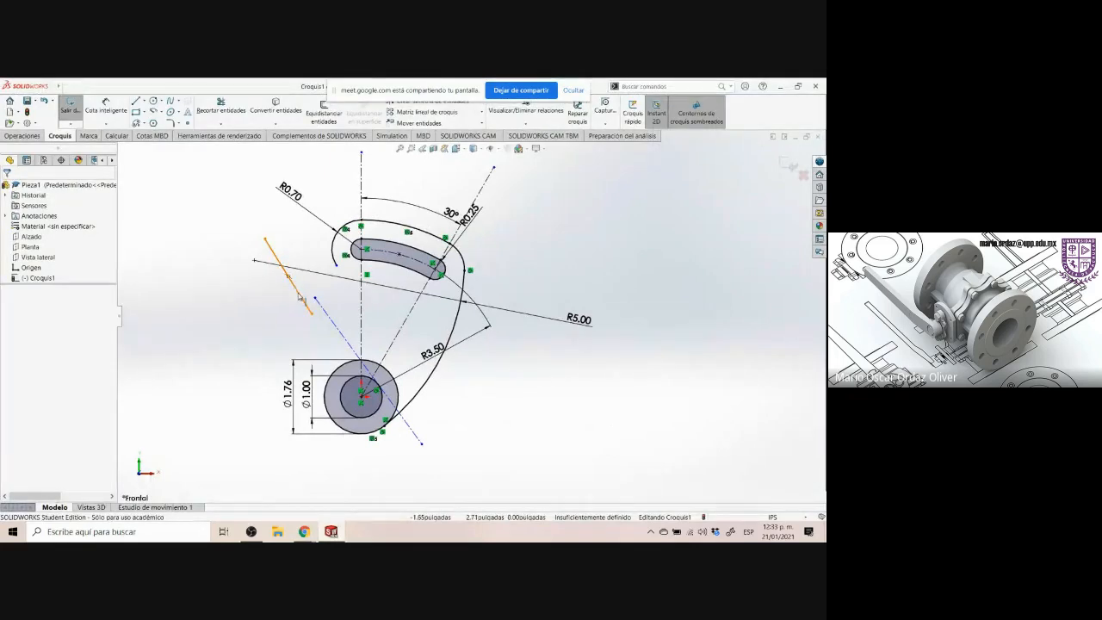
left_click(299, 296)
left_click(329, 317, "ctrl")
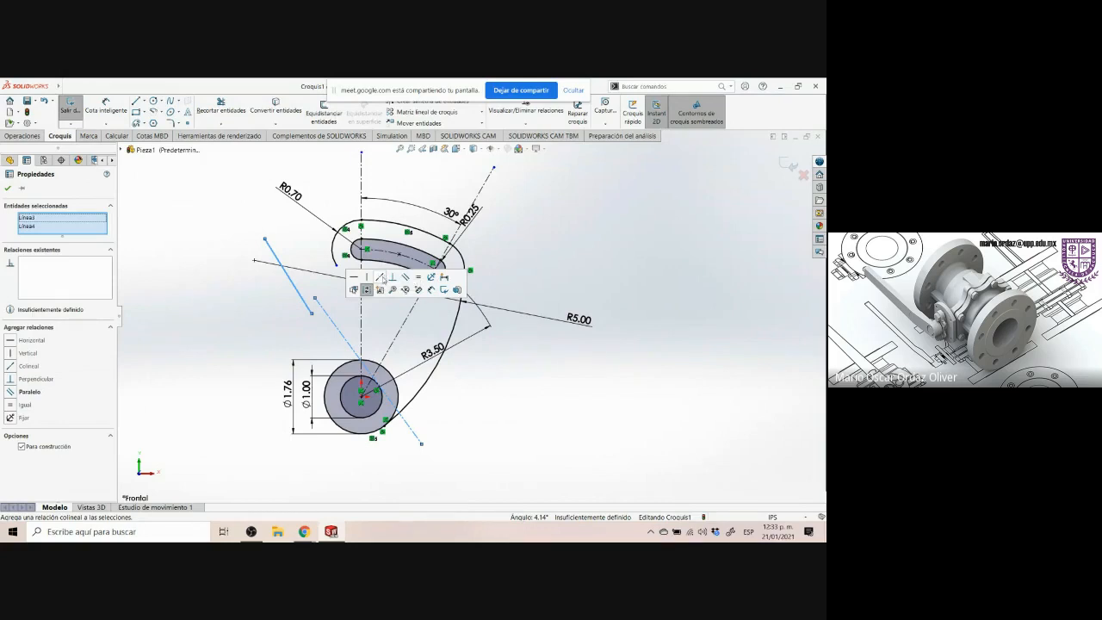
left_click(380, 277)
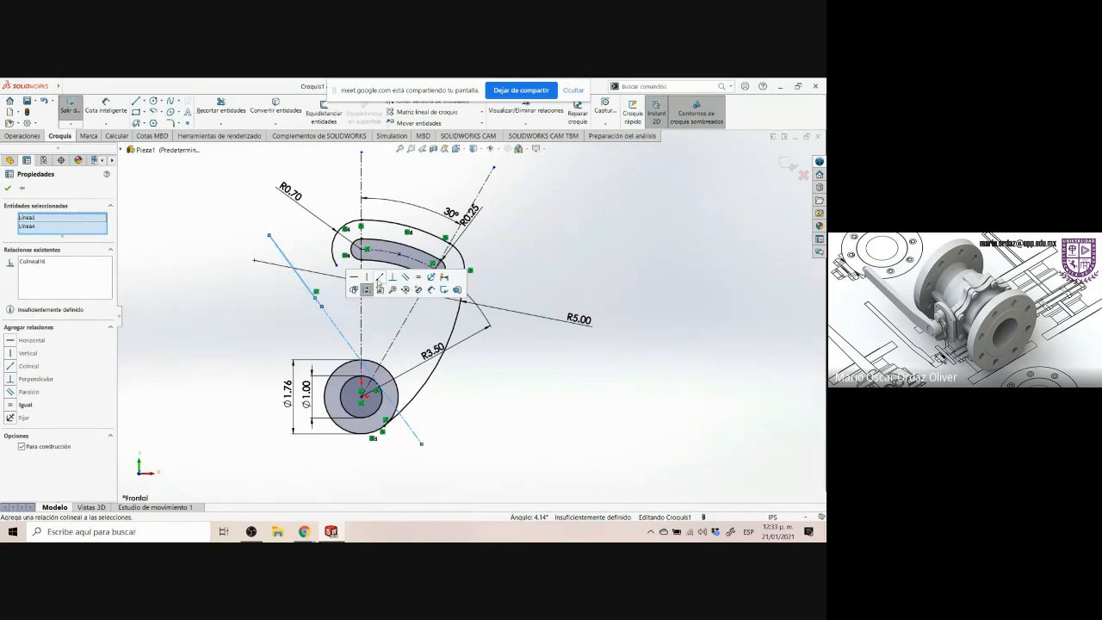
left_click(310, 312)
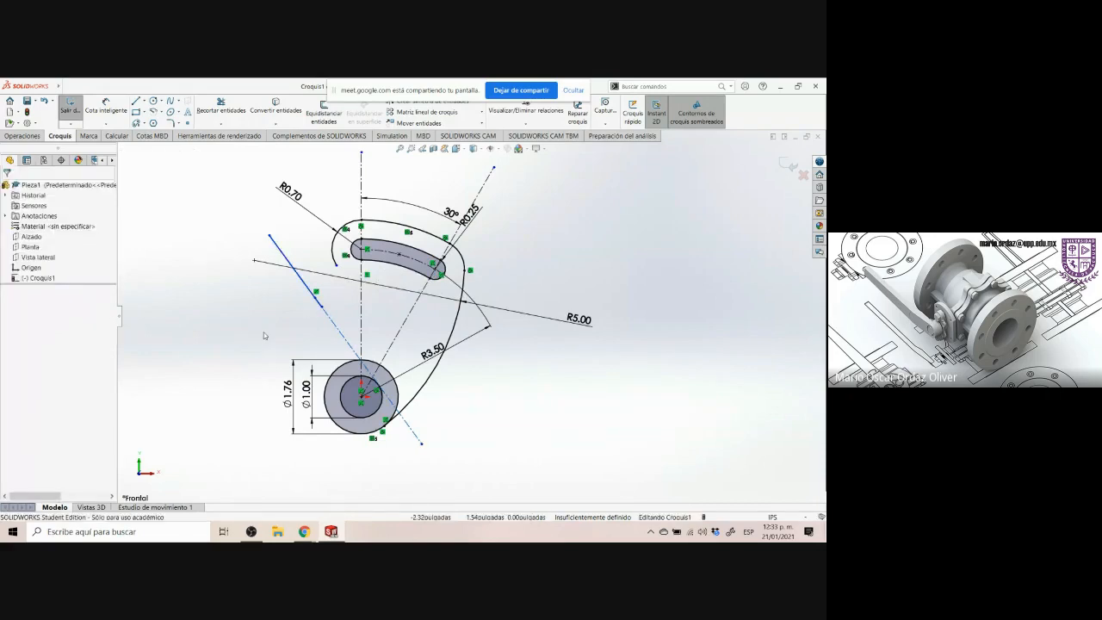
Merge the slanted line's upper endpoint with the lower endpoint of the small arc around the slot
left_click(269, 235)
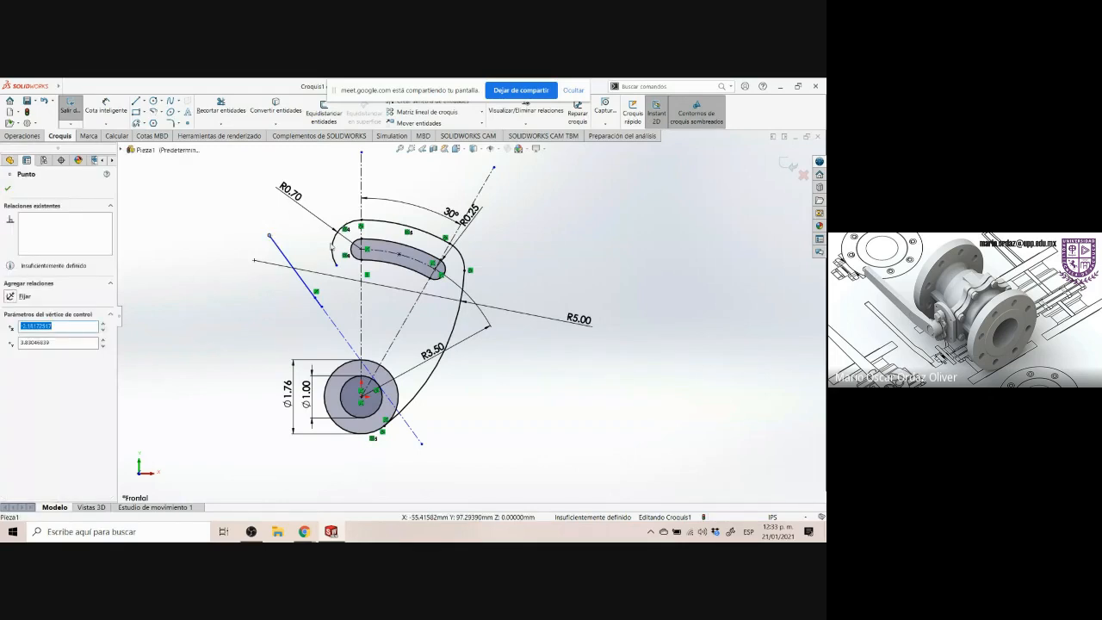
left_click(336, 265, "ctrl")
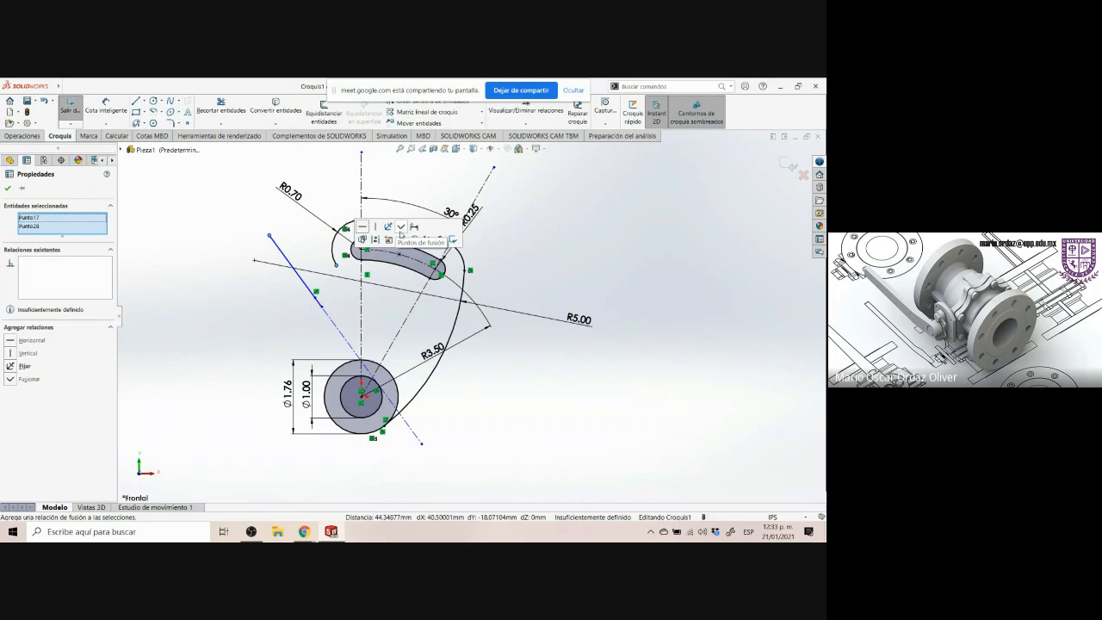
left_click(400, 227)
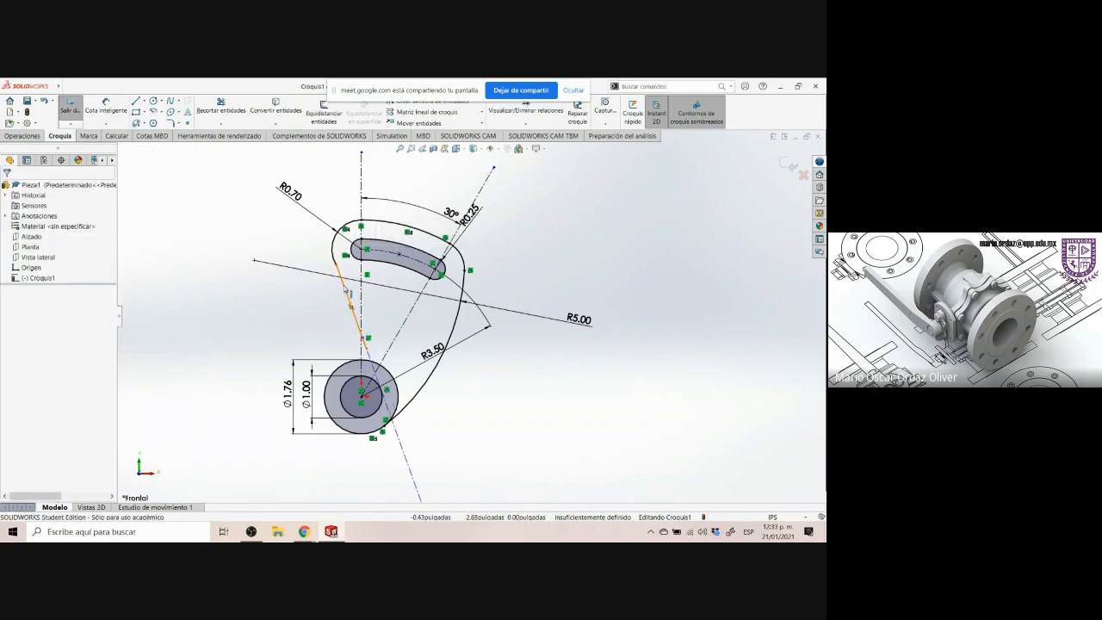
Make the slanted line tangent to the small end arc around the slot
left_click(345, 290)
left_click(334, 241, "ctrl")
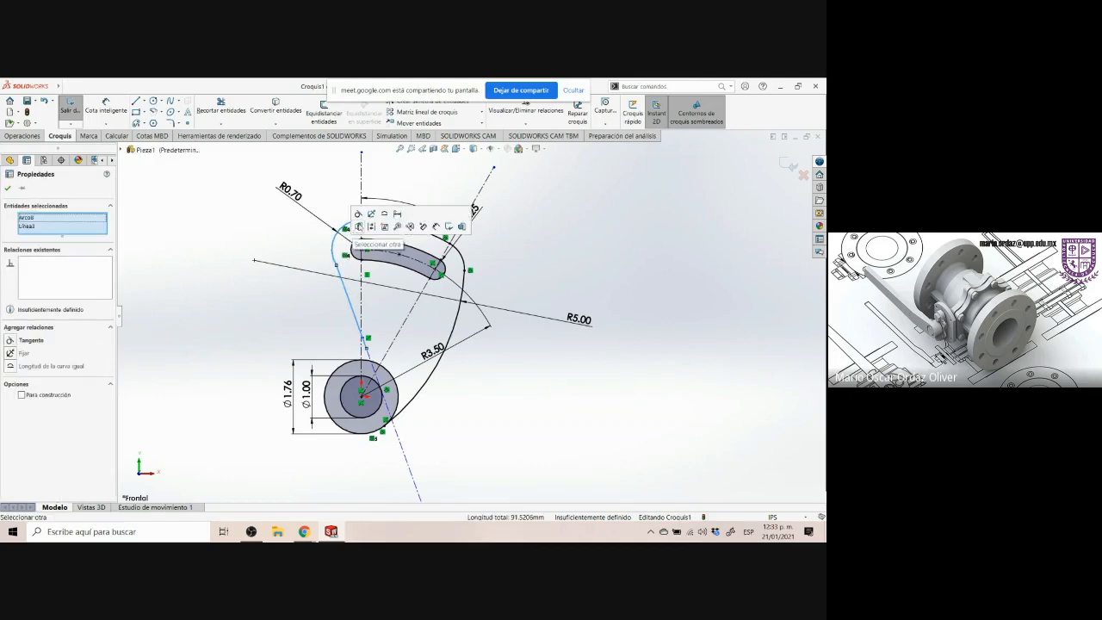
left_click(358, 214)
left_click(268, 248)
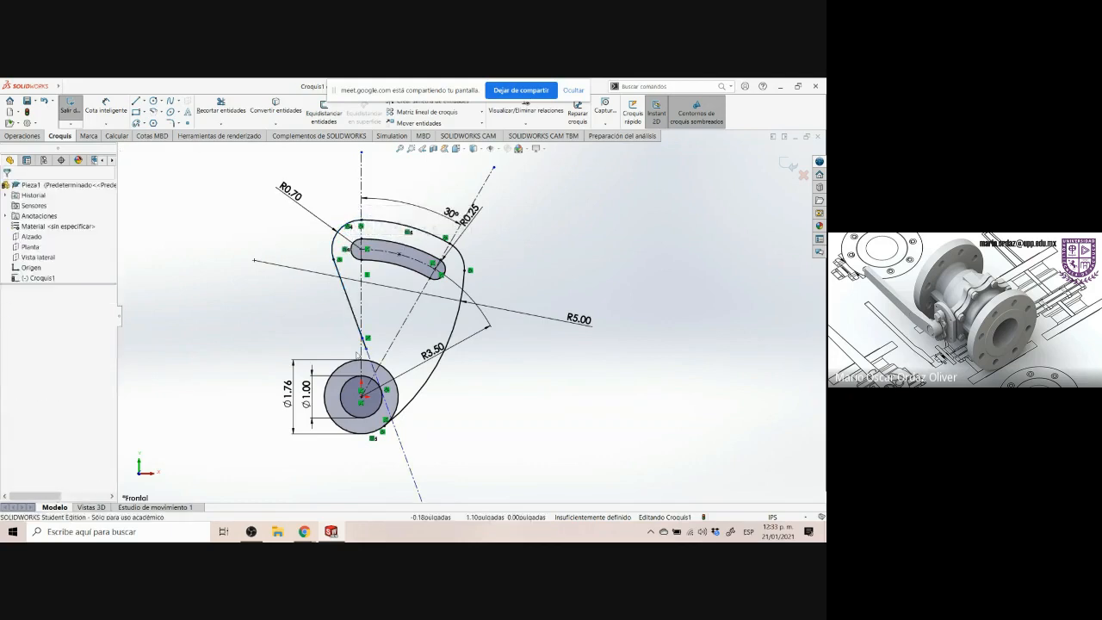
Try to drag the tangent centerline, inspect its relations, and compare the sketch with the drawing
left_click_drag(367, 349, 346, 321)
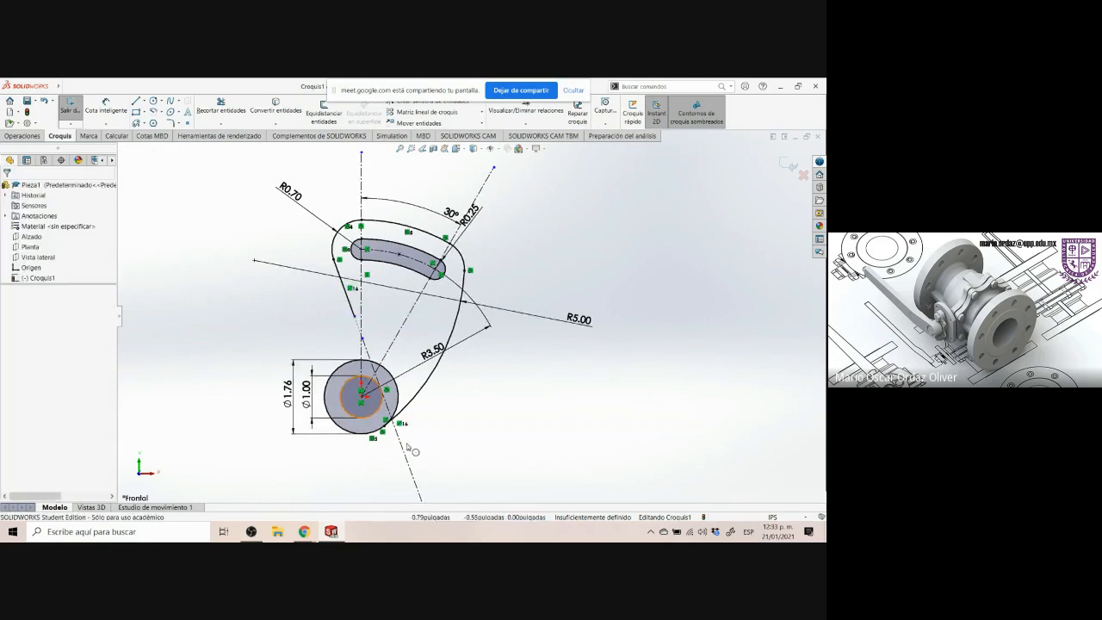
left_click(410, 470)
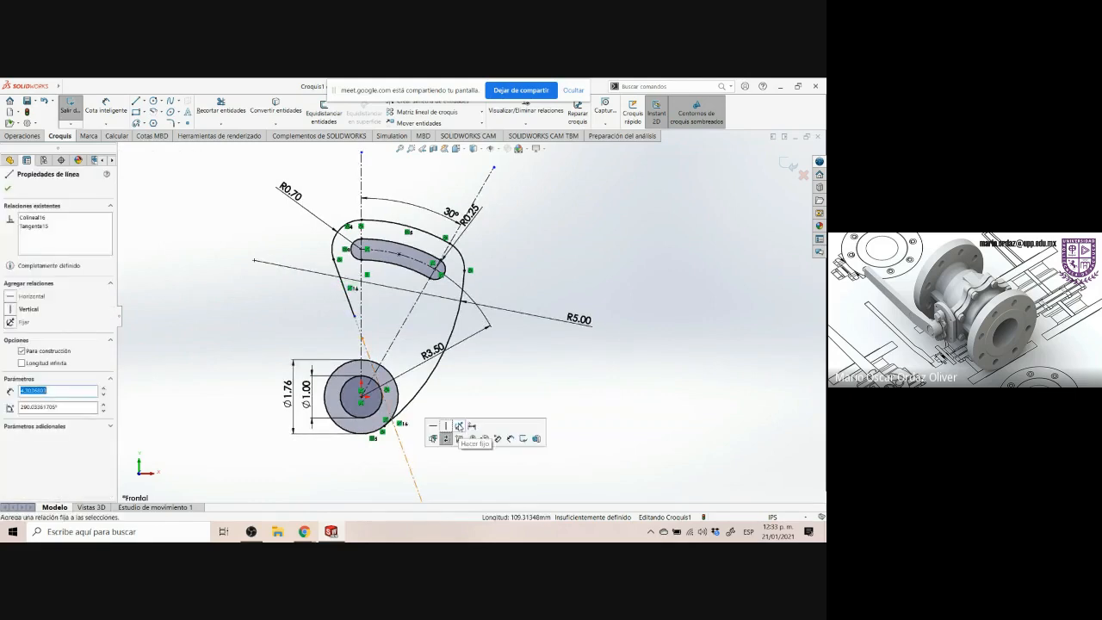
left_click(478, 373)
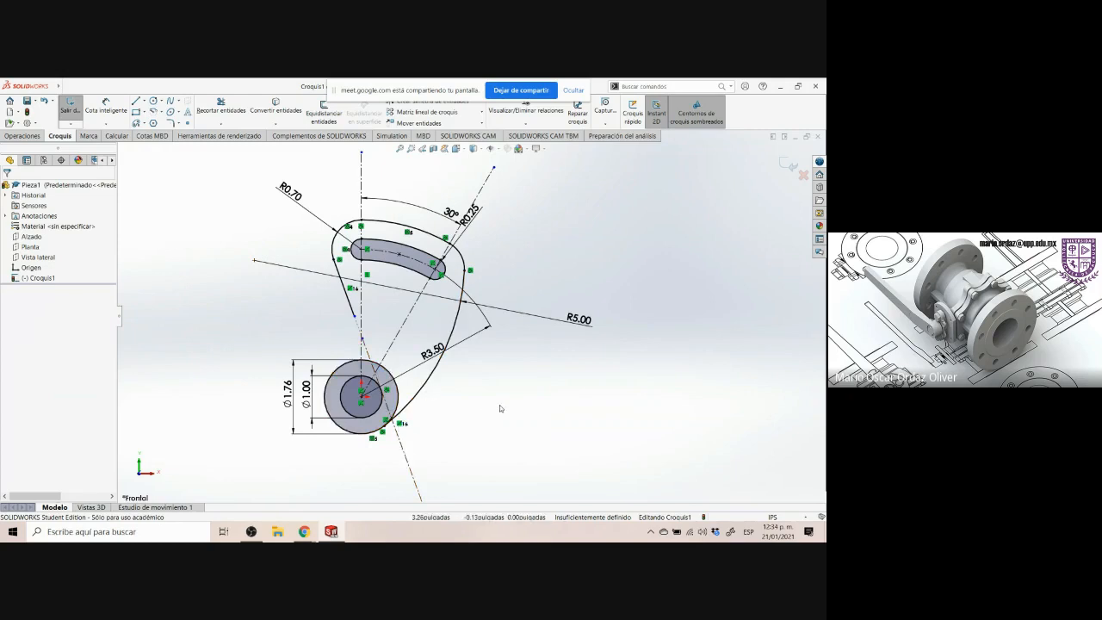
left_click(334, 532)
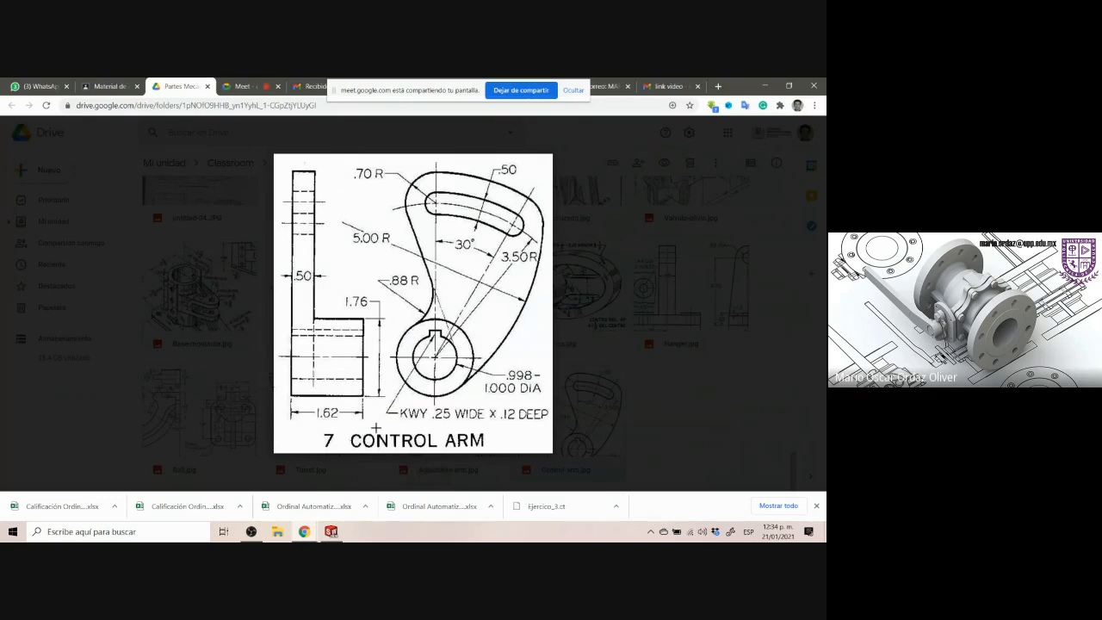
left_click(331, 531)
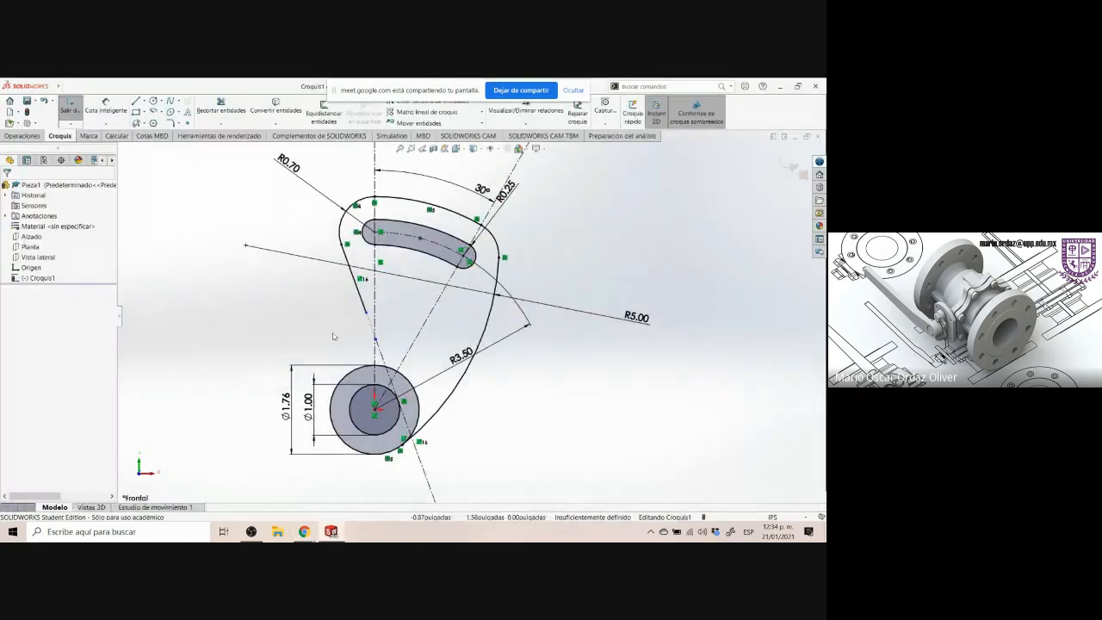
Draw a small centerpoint arc to the left of the slanted line, above the hub circle
scroll(340, 331, "down", 1)
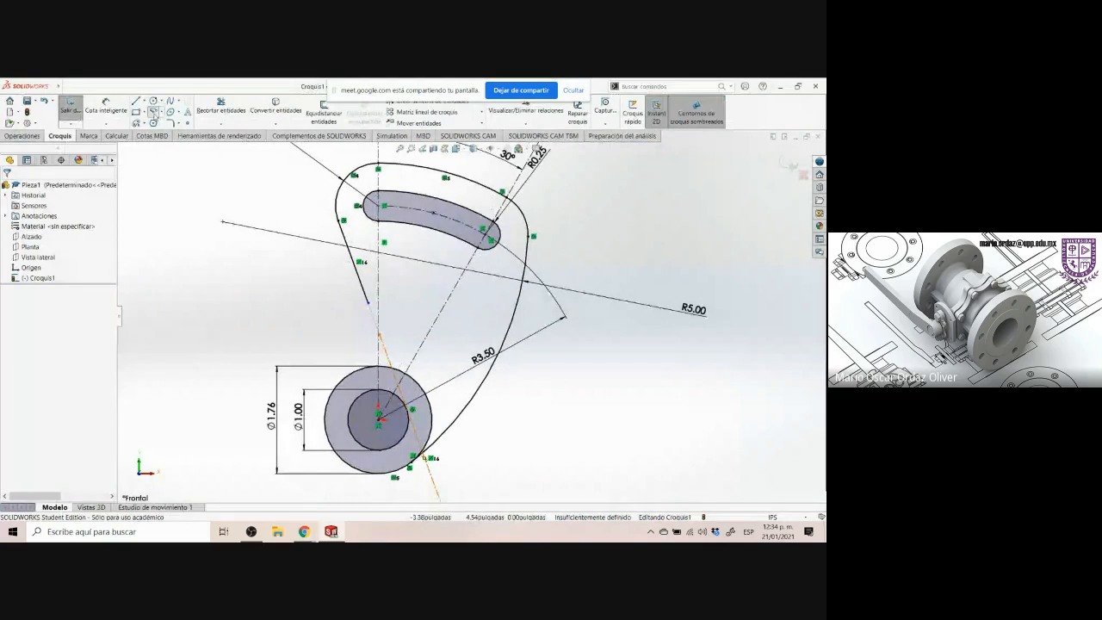
left_click(153, 112)
left_click(289, 285)
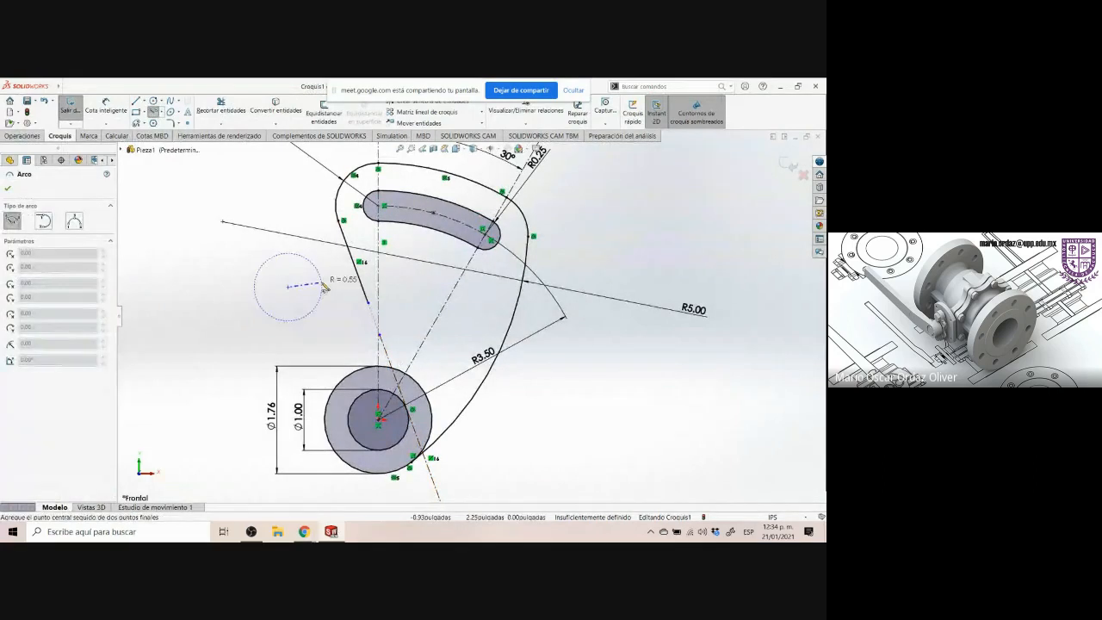
left_click(322, 281)
left_click(299, 325)
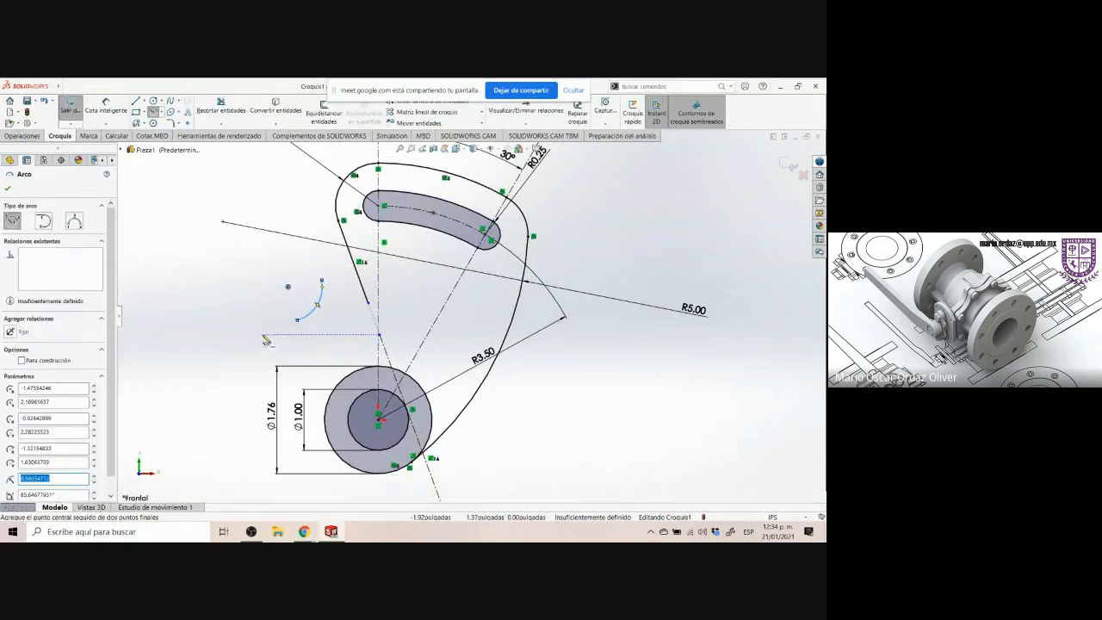
key("Escape")
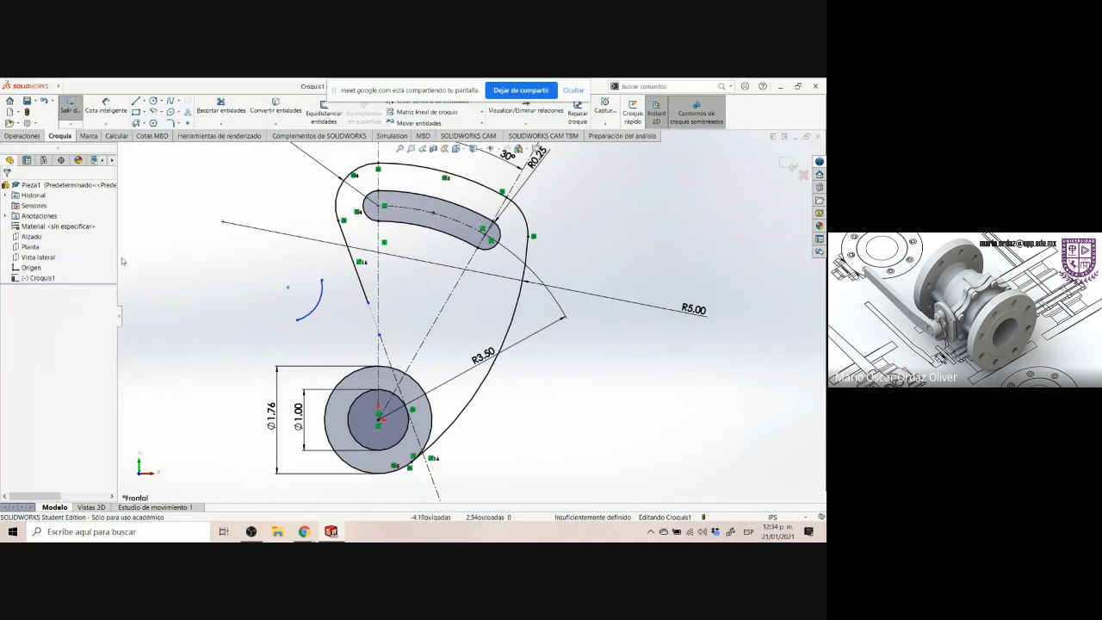
Check the .88 R arc on the Control Arm drawing and dimension the new arc's radius to 0.88 in
left_click(331, 531)
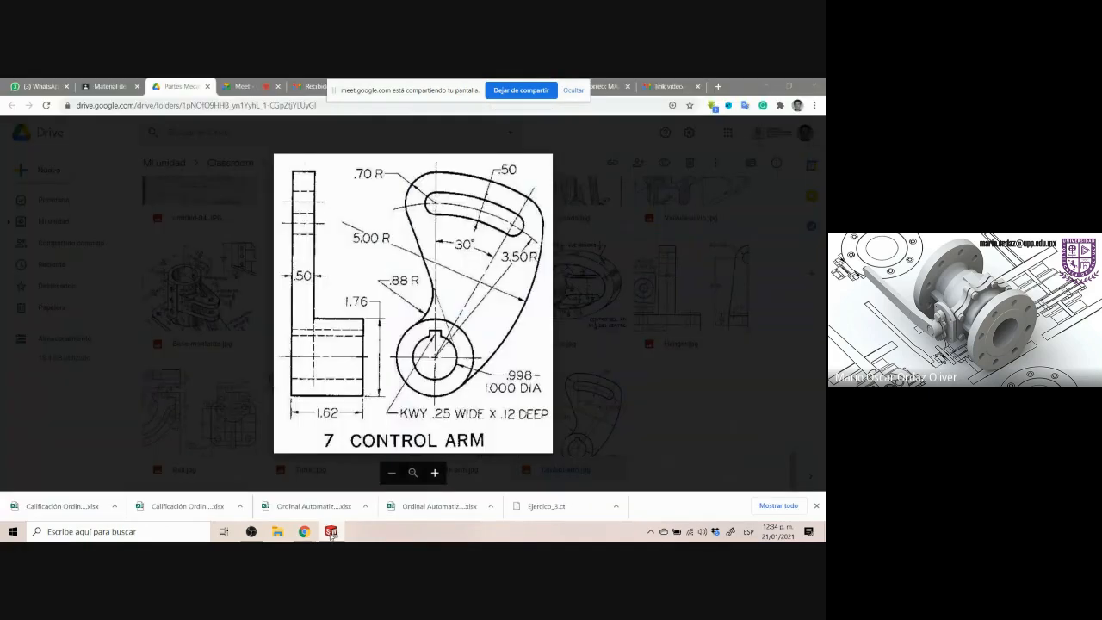
left_click_drag(375, 272, 427, 294)
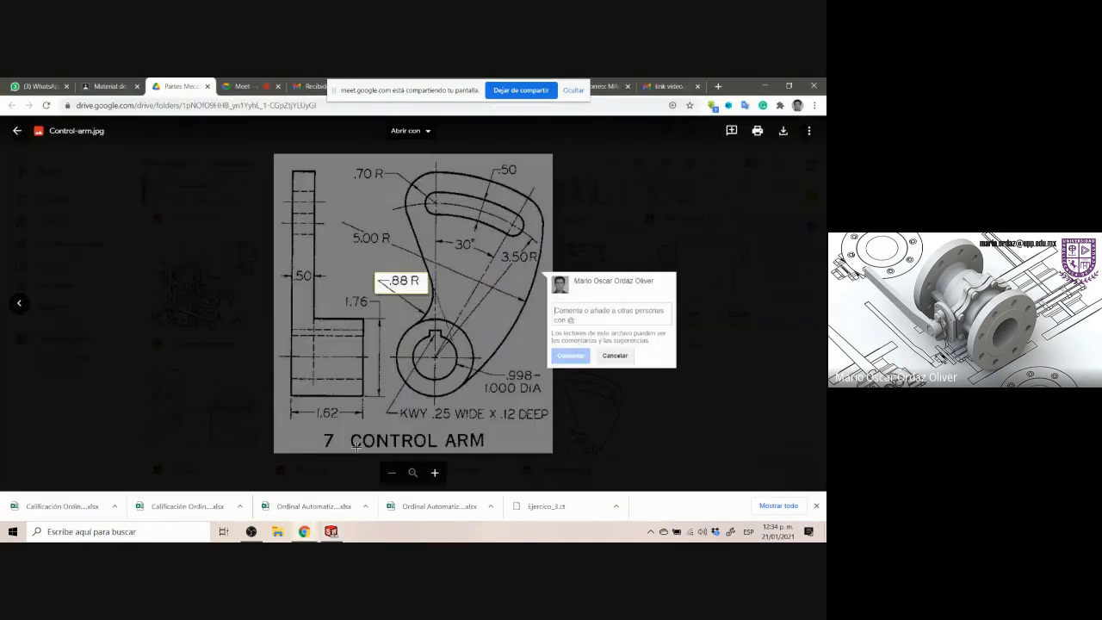
left_click(331, 531)
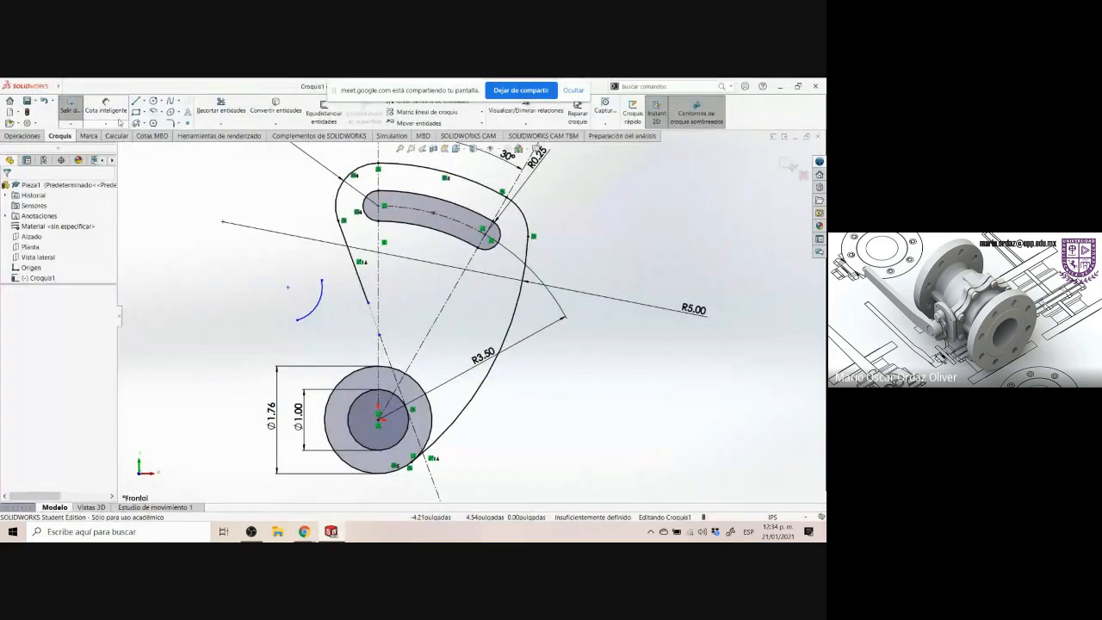
left_click(118, 121)
left_click(316, 313)
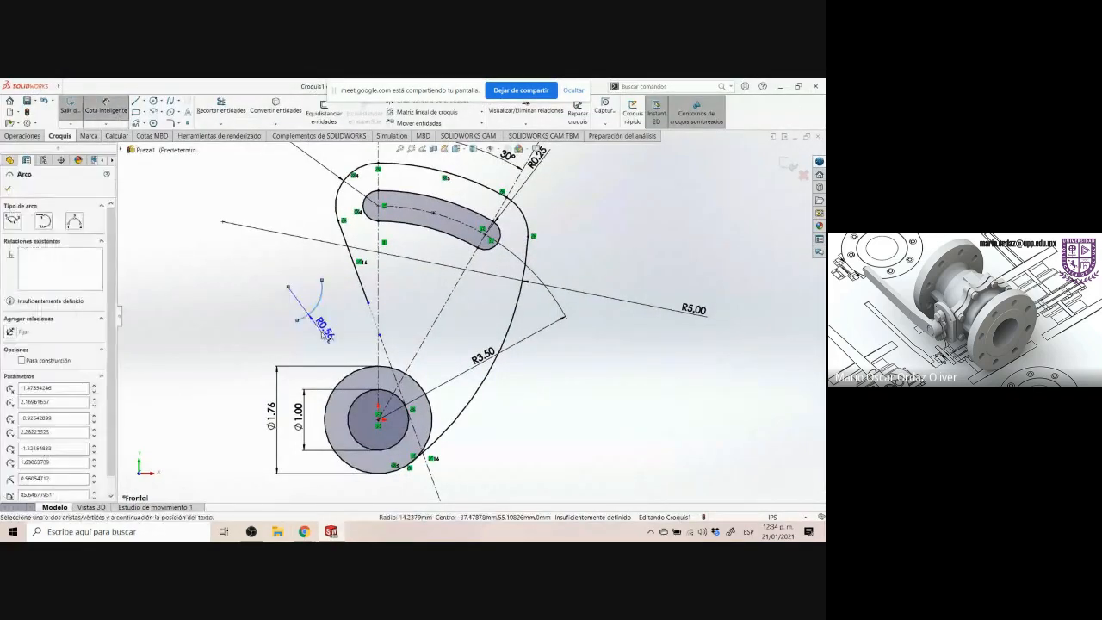
left_click(321, 328)
type(".88")
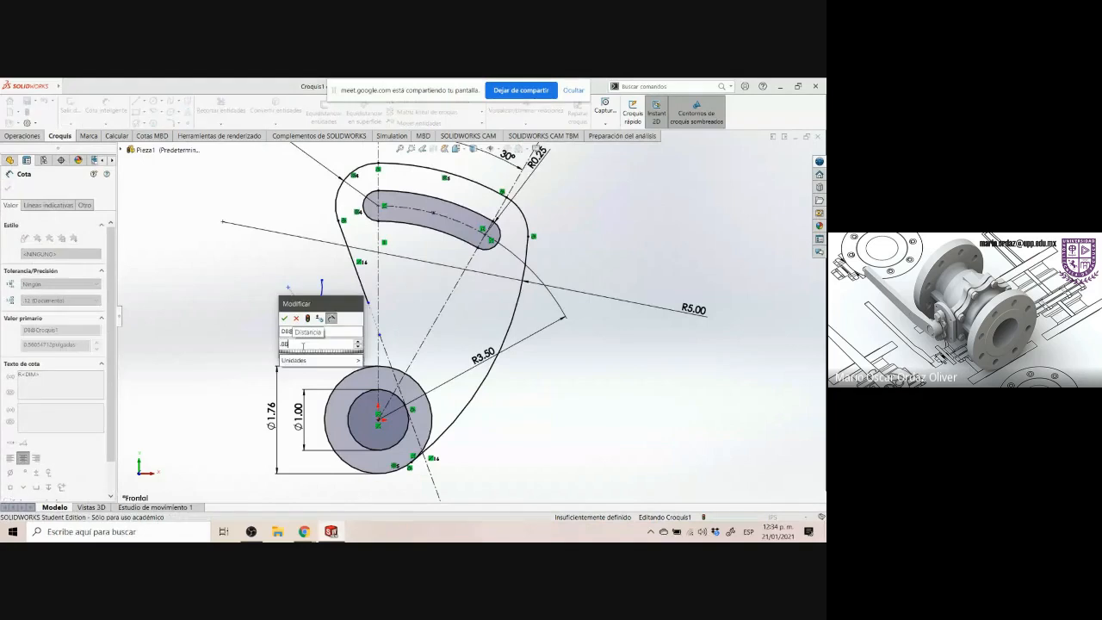
key("Return")
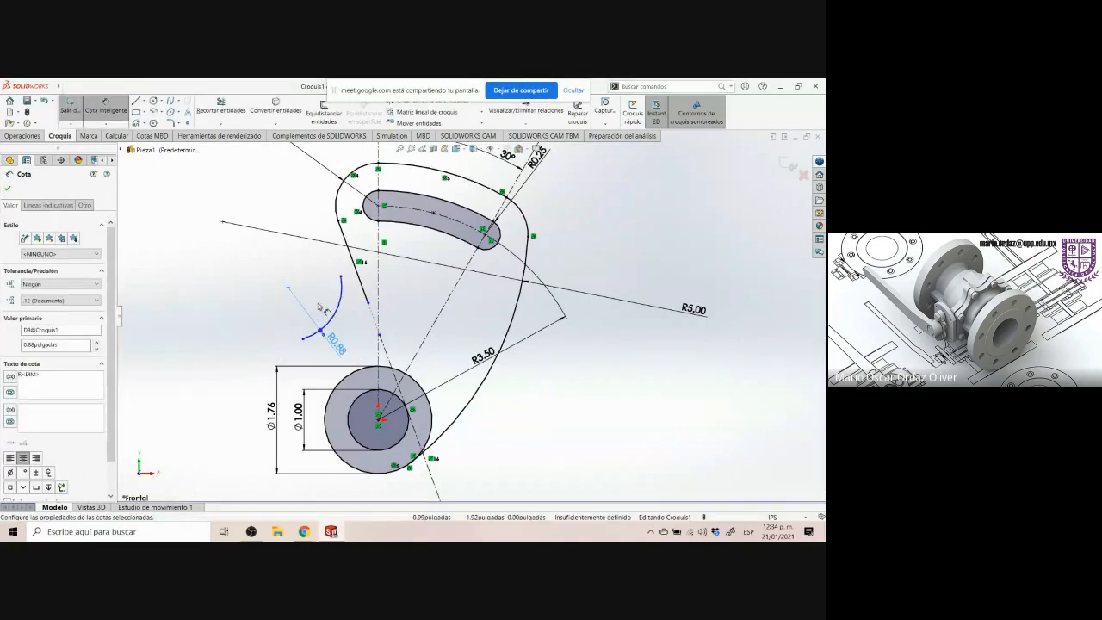
key("Escape")
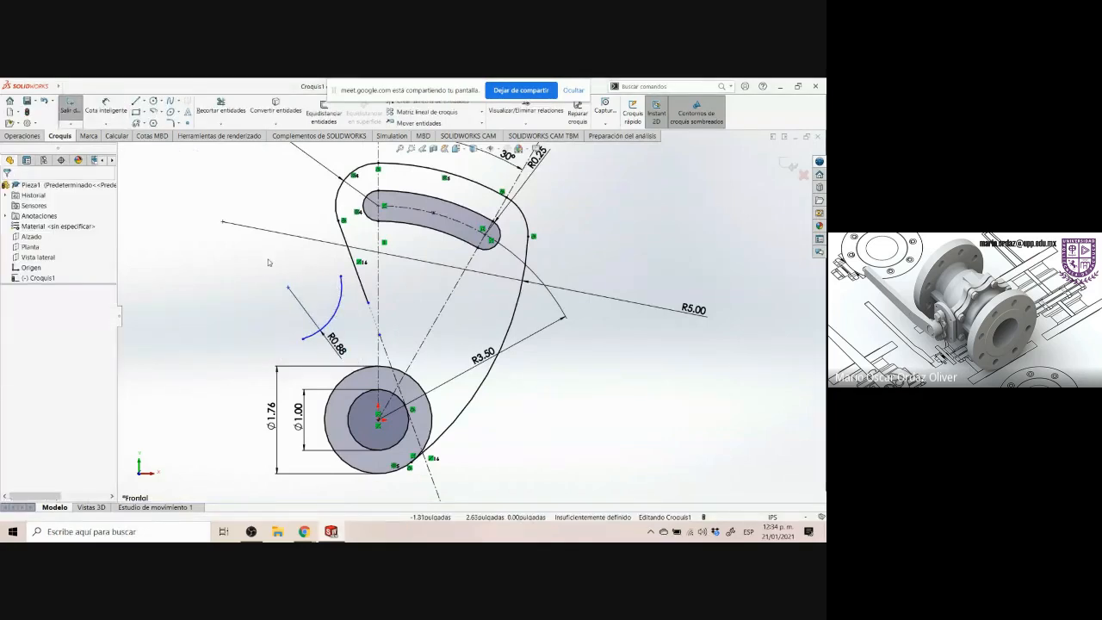
Merge the arc's upper endpoint with the lower endpoint of the slanted line
left_click(341, 277)
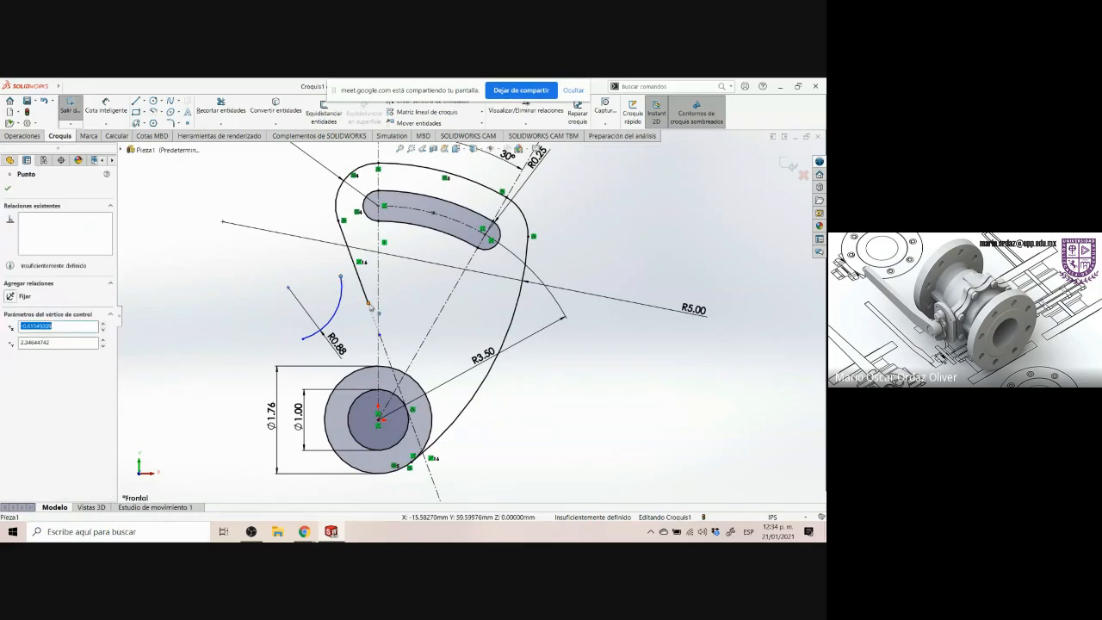
left_click(370, 306, "ctrl")
left_click(433, 266)
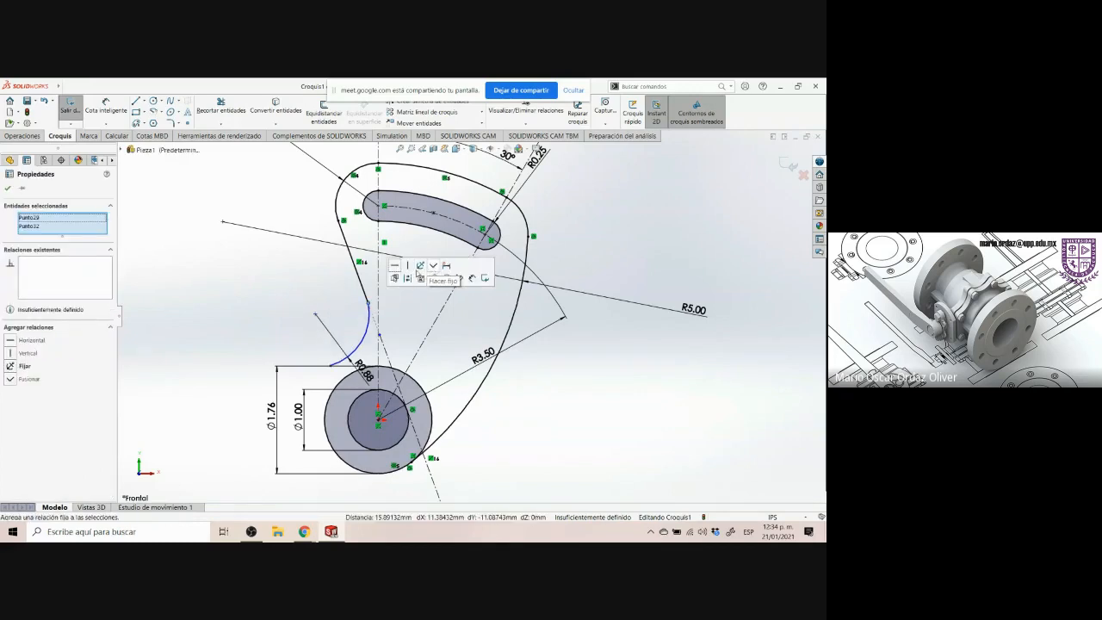
left_click(257, 275)
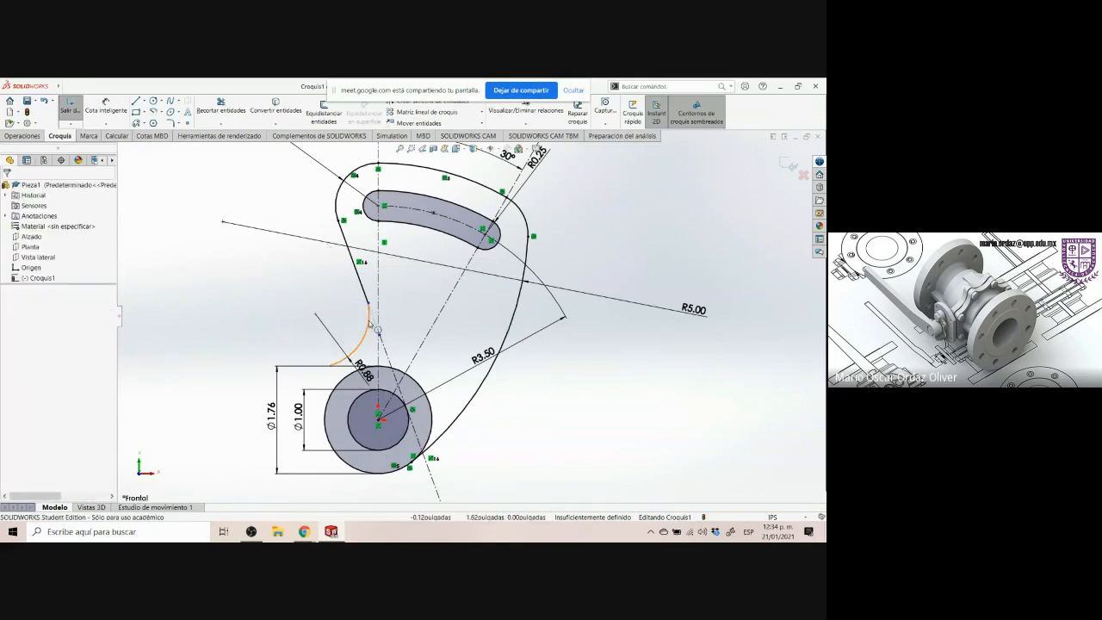
Make the 0.88 in arc tangent to the slanted line
left_click(372, 324)
left_click(354, 259, "ctrl")
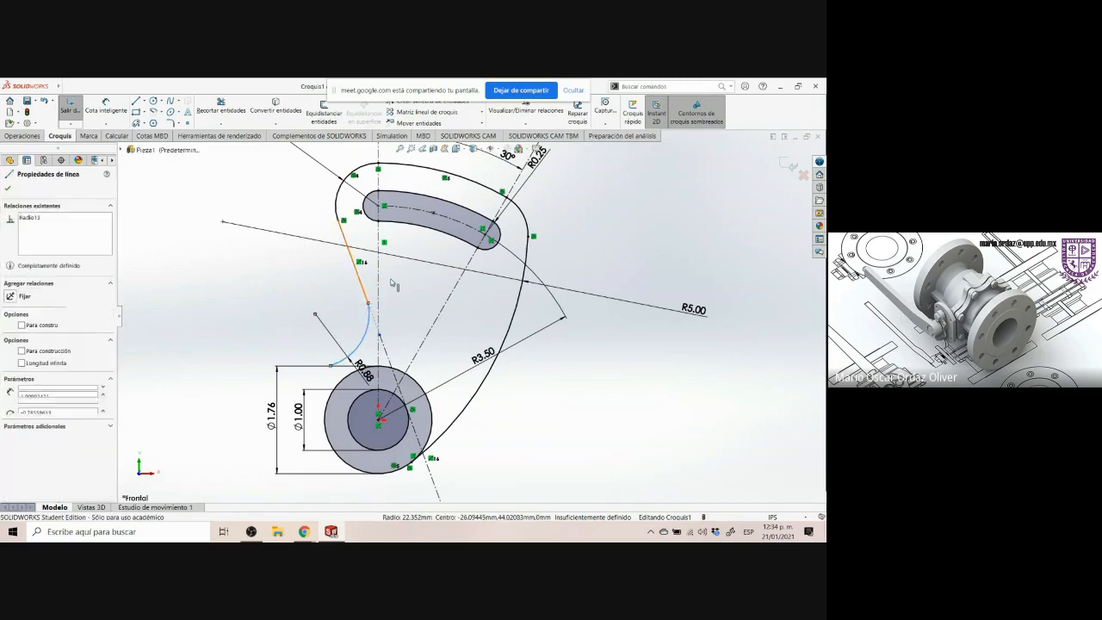
left_click(404, 251)
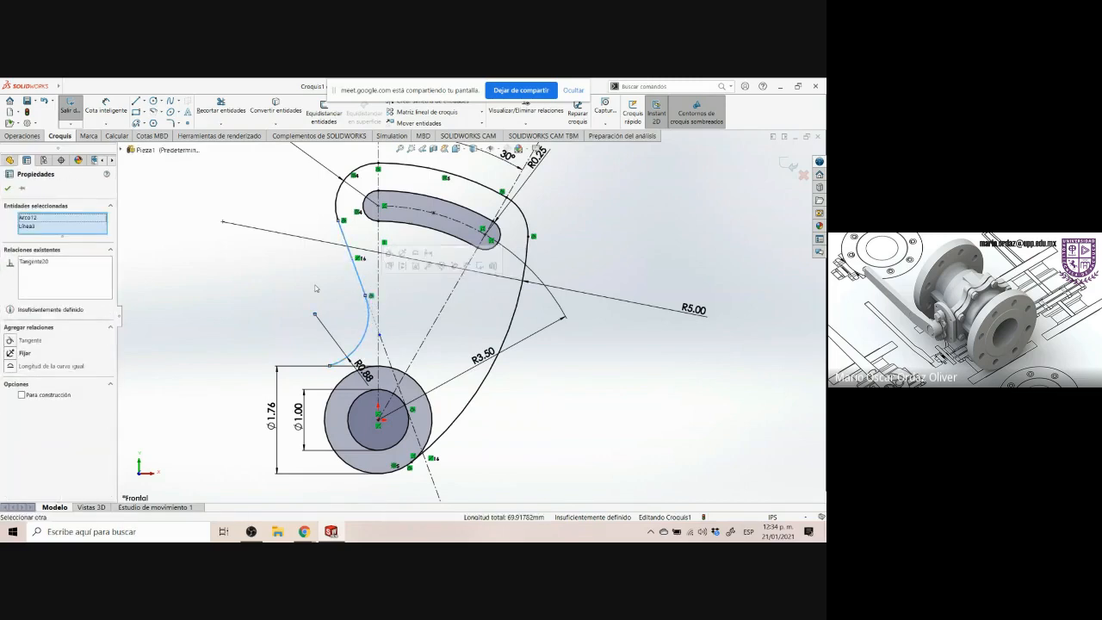
left_click(286, 280)
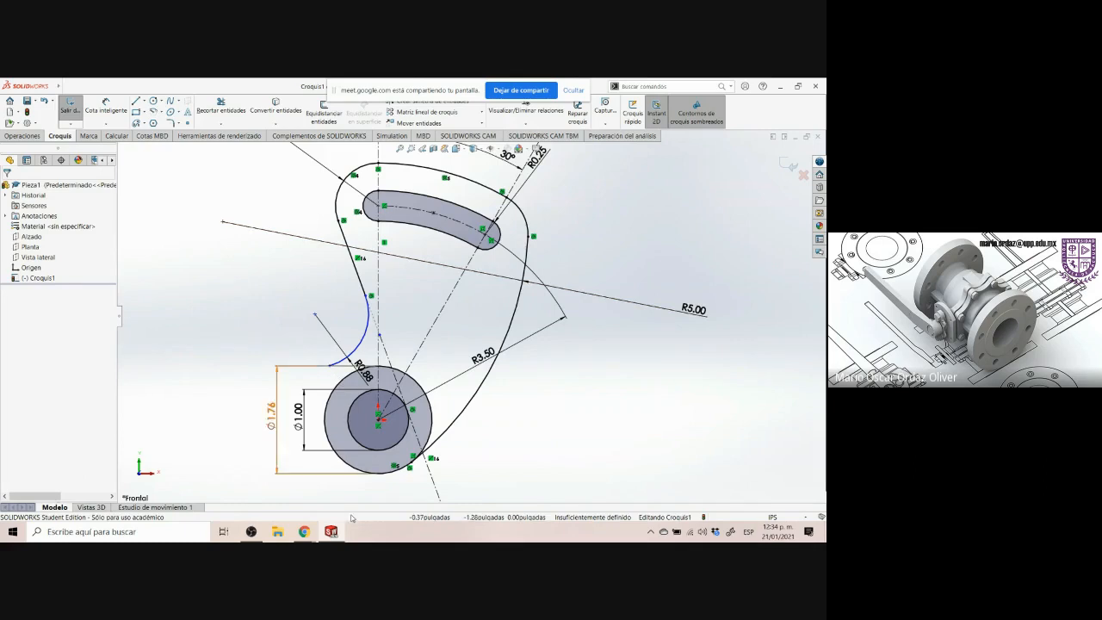
Compare with the drawing, then make the arc's lower endpoint coincident with the hub's outer circle
left_click(305, 531)
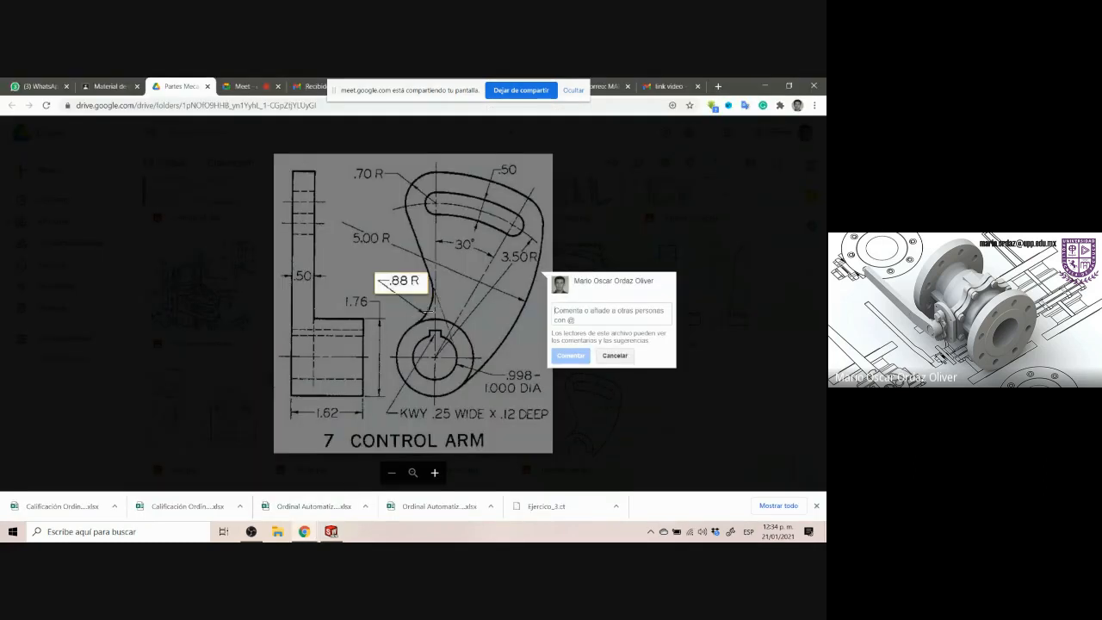
left_click(428, 310)
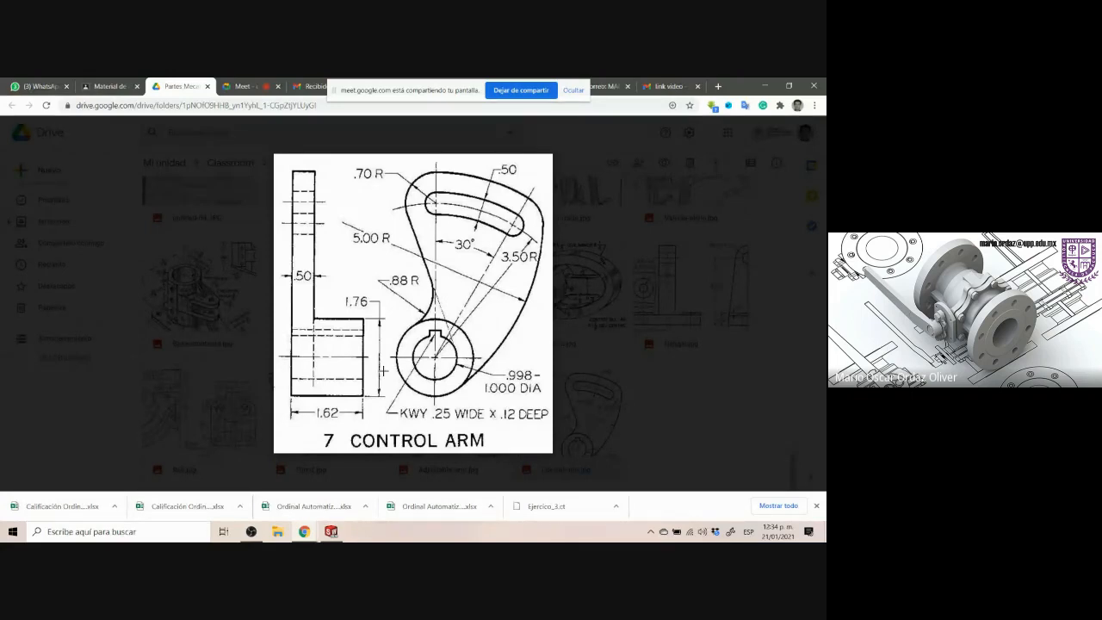
left_click(331, 531)
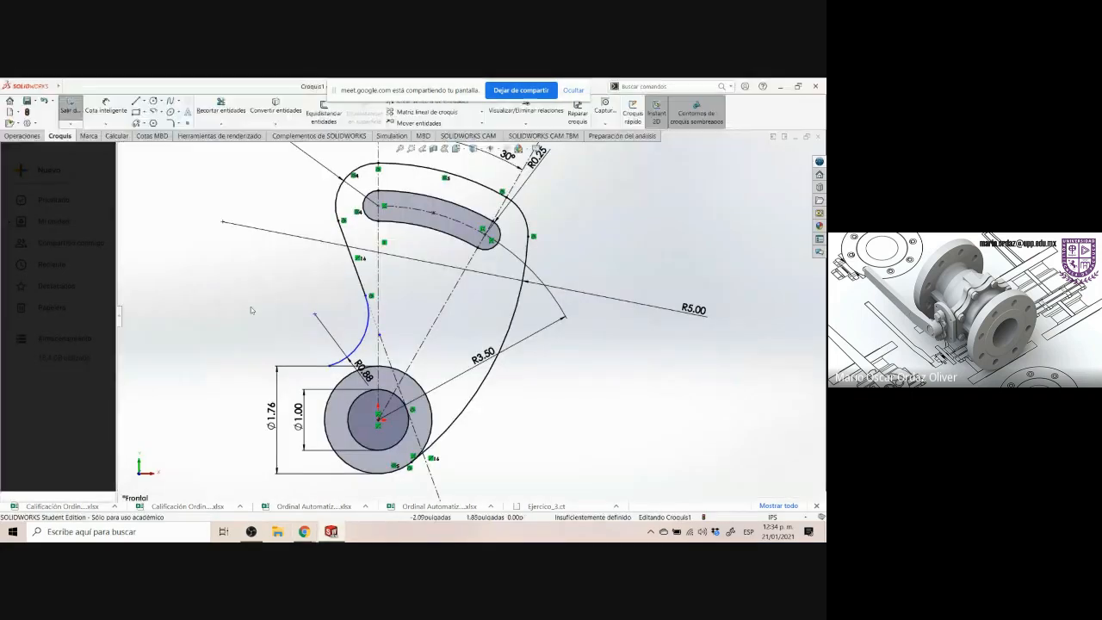
left_click(331, 368)
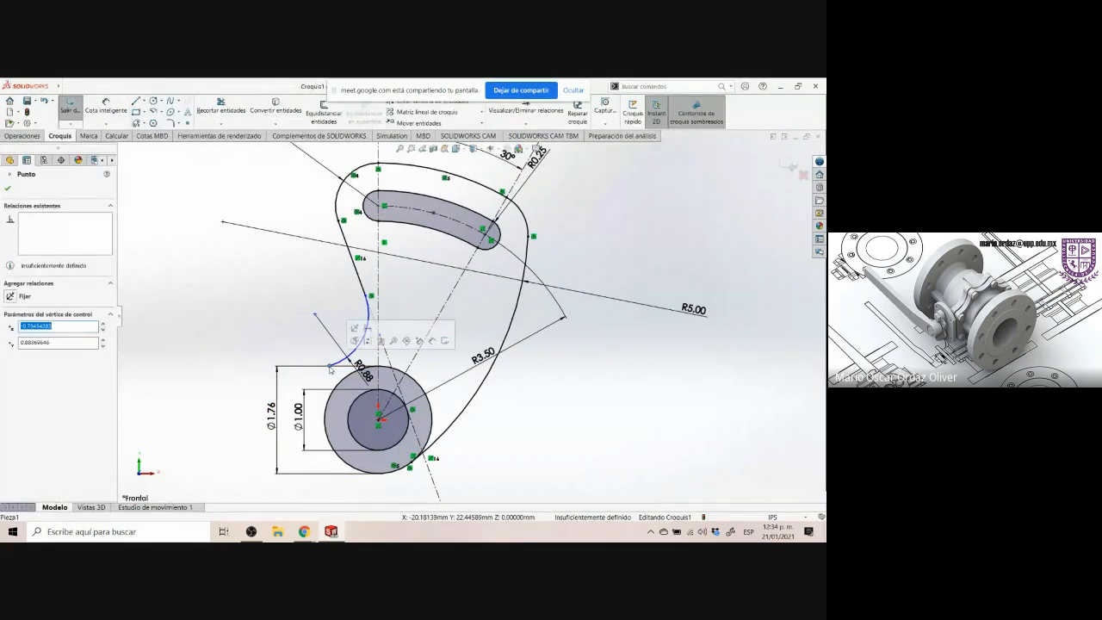
left_click(341, 383, "ctrl")
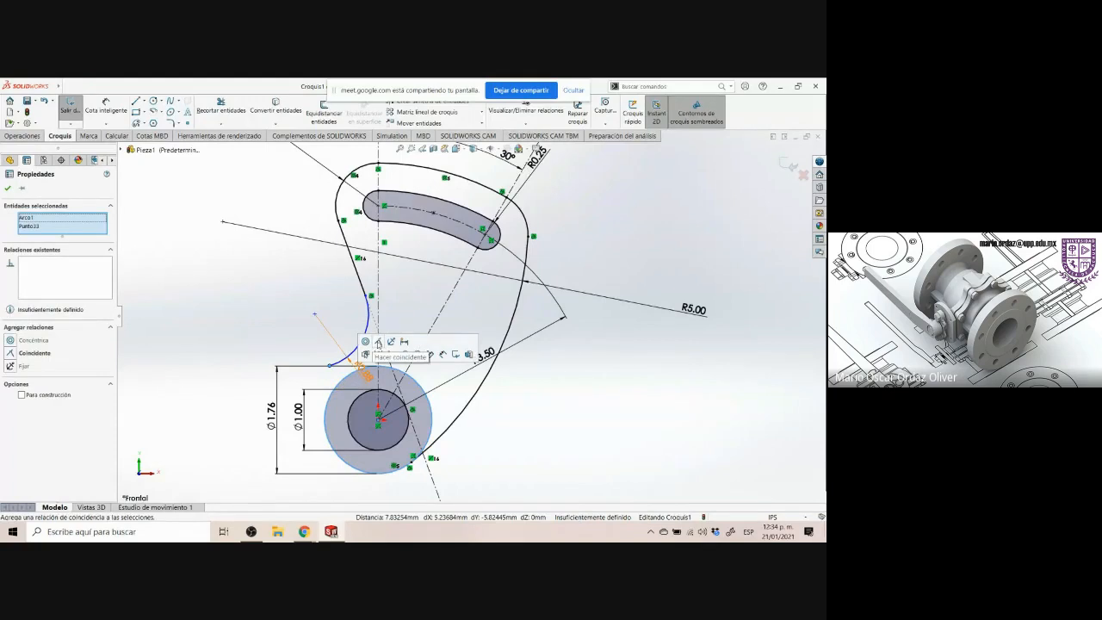
left_click(378, 343)
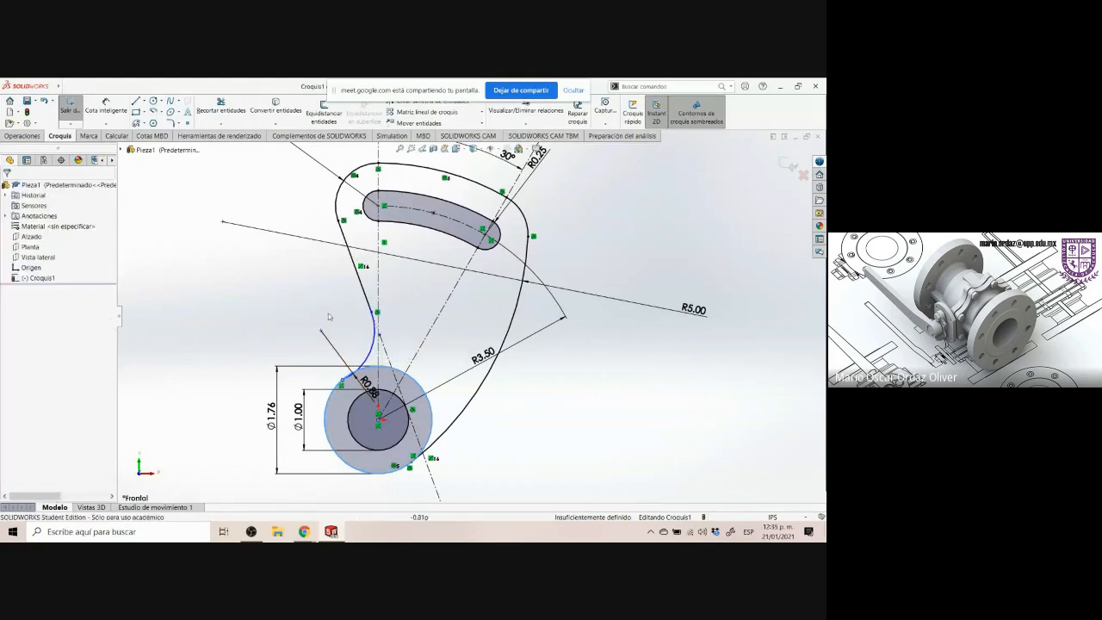
Make the 0.88 in arc tangent to the hub's outer circle
left_click(371, 348)
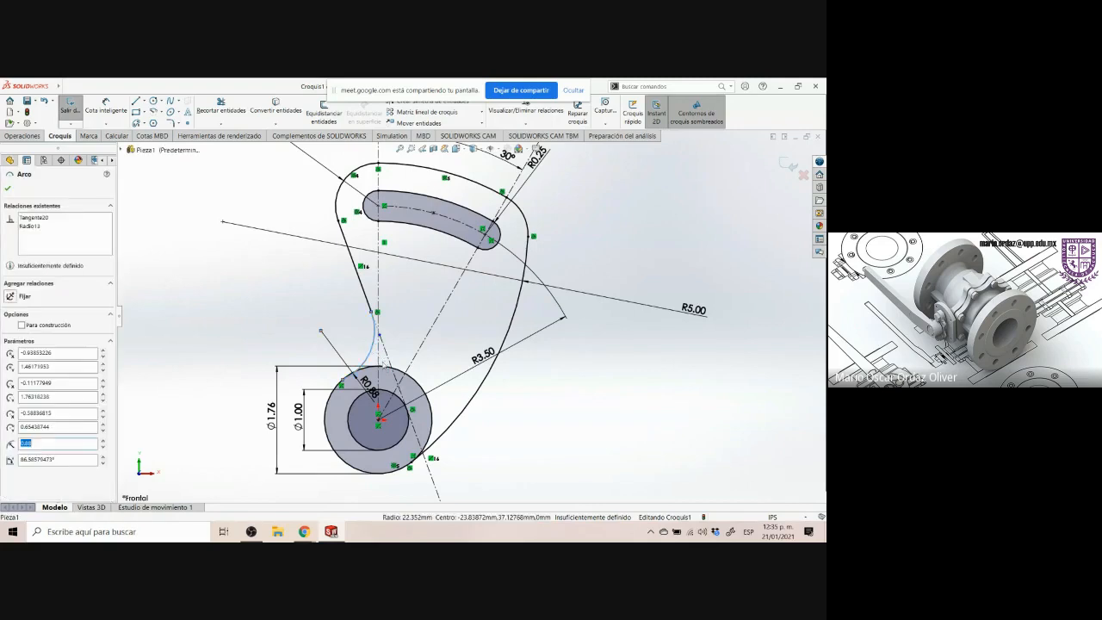
left_click(418, 384, "ctrl")
left_click(451, 341)
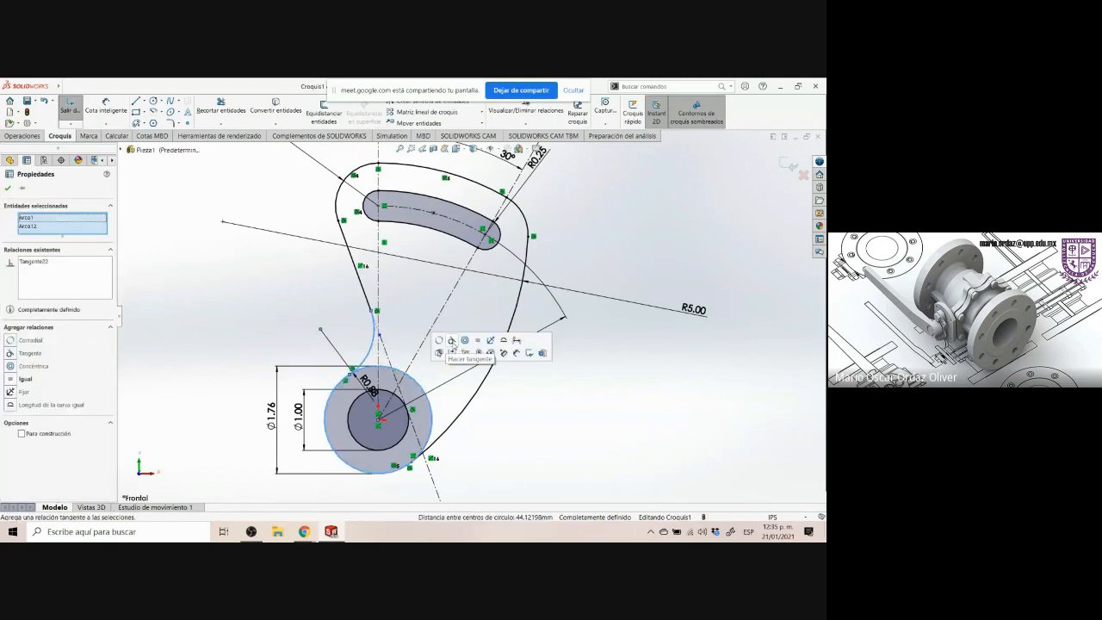
left_click(548, 397)
Fit the sketch to the view and reposition the R3.50 dimension beside the arm's left side
key("f")
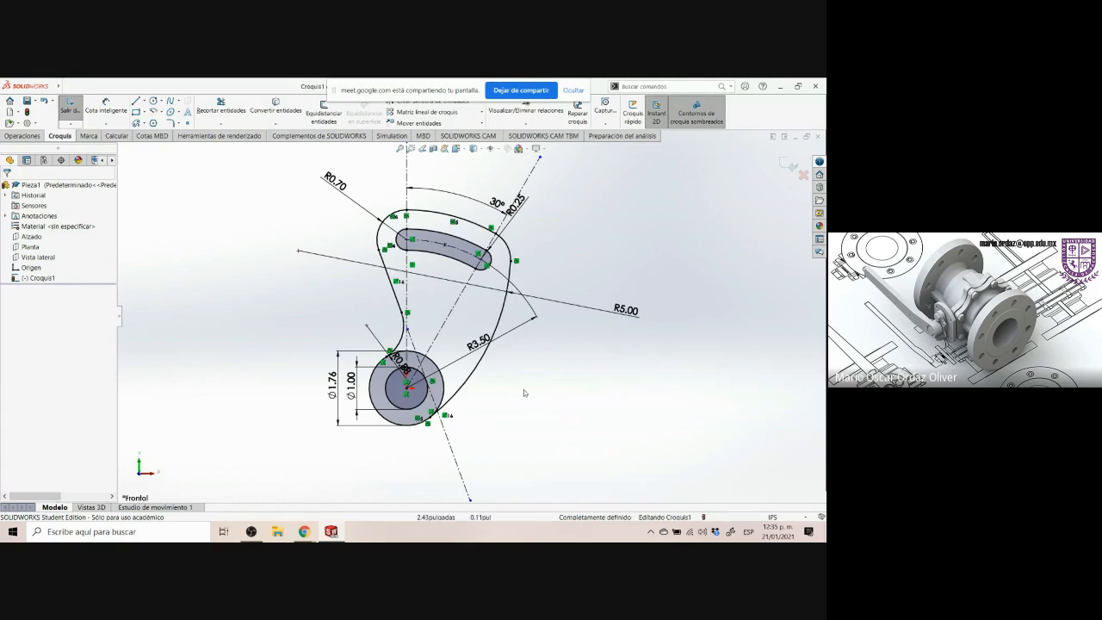
left_click_drag(478, 340, 372, 293)
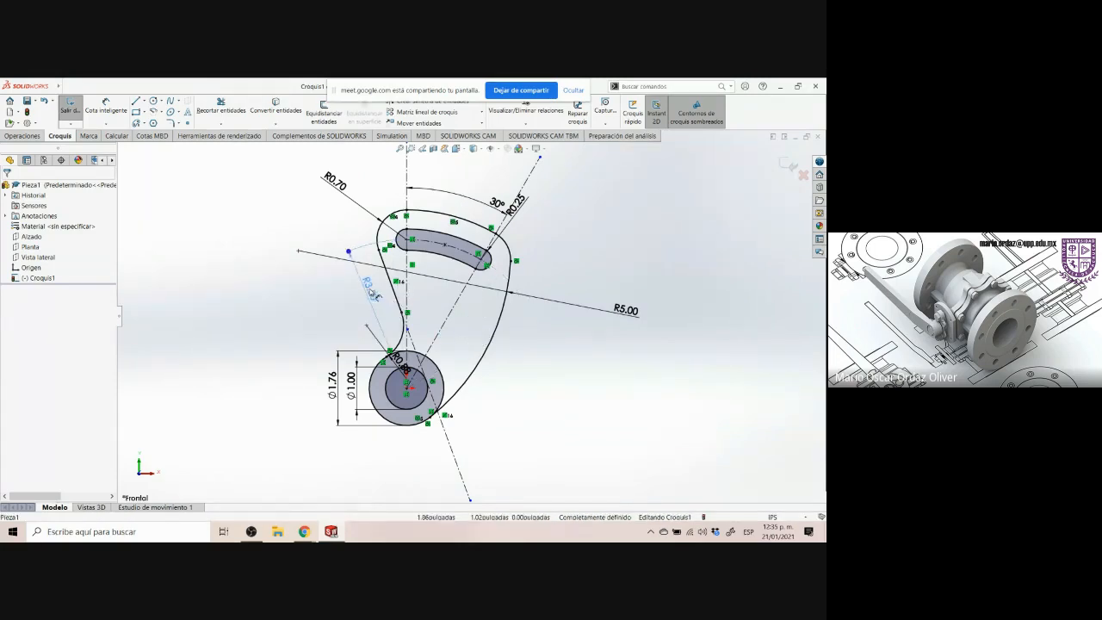
left_click(545, 388)
Examine the keyway specification on the drawing and the hub circles in the sketch
left_click(304, 531)
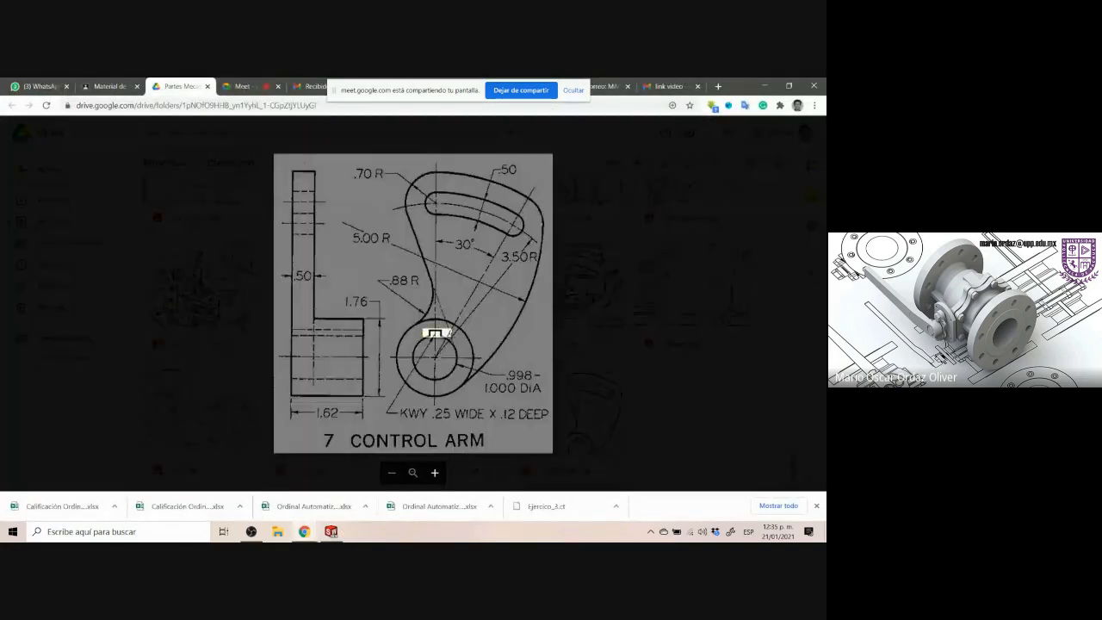
left_click(435, 334)
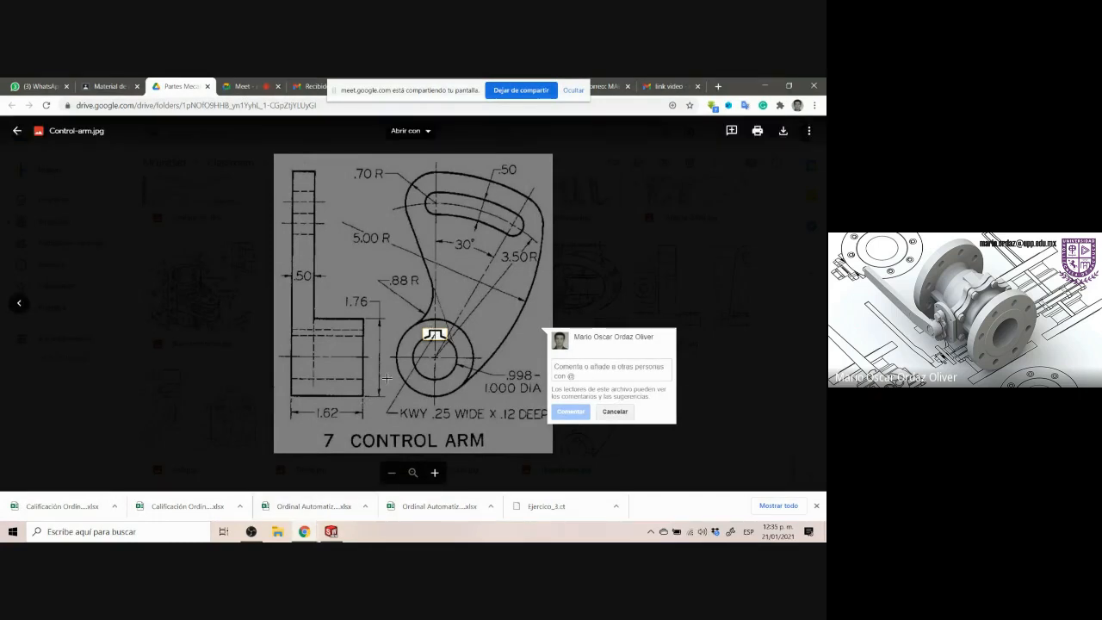
left_click_drag(401, 401, 552, 428)
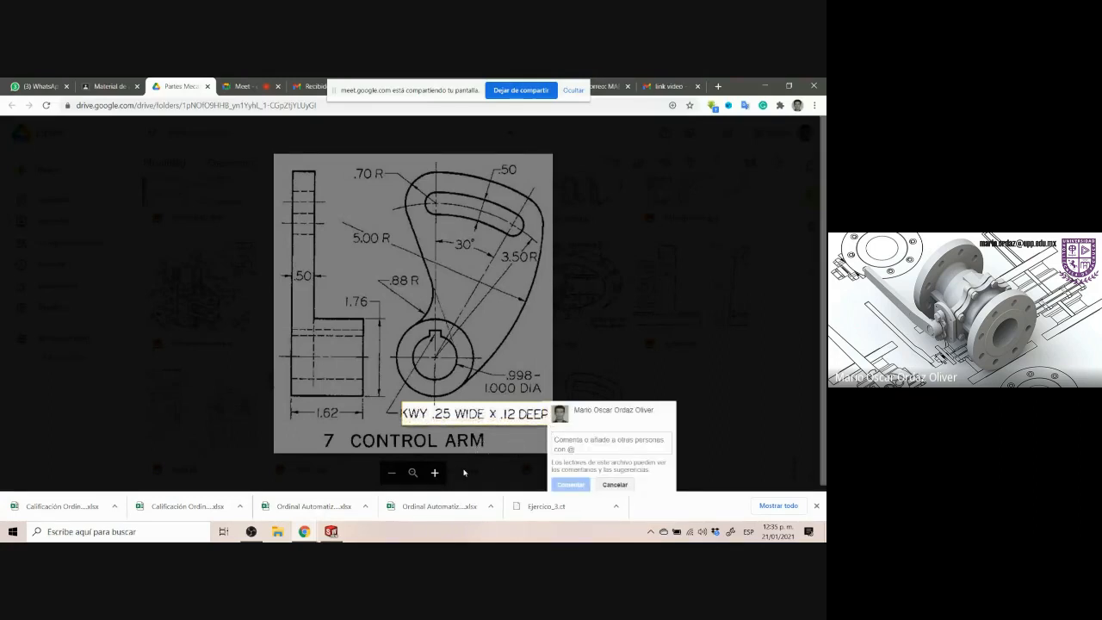
left_click(330, 531)
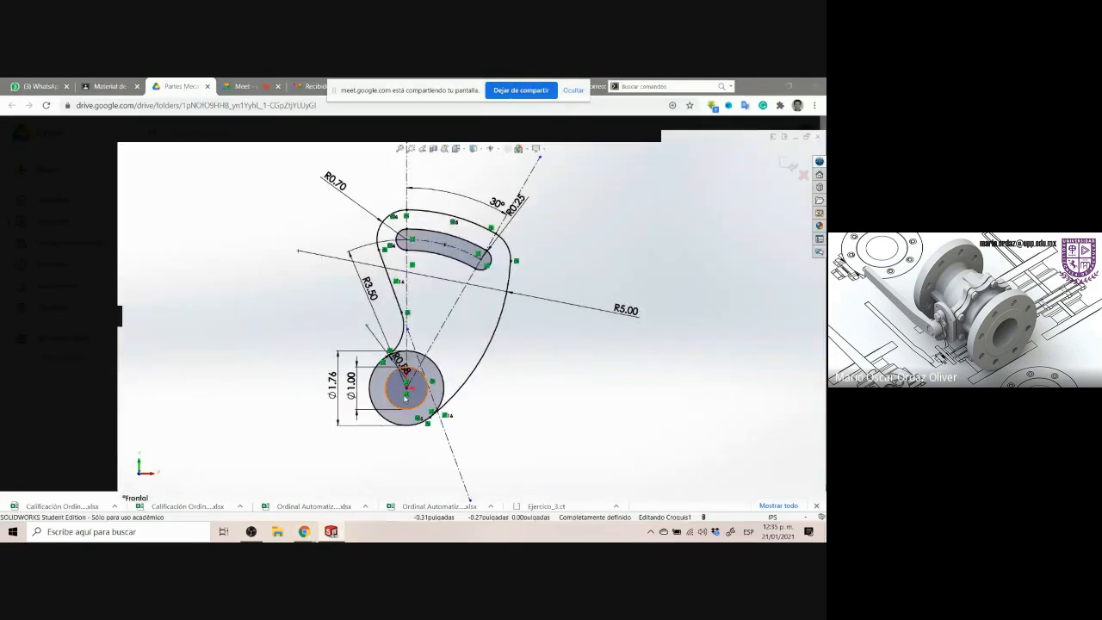
scroll(413, 383, "up", 2)
scroll(430, 366, "down", 6)
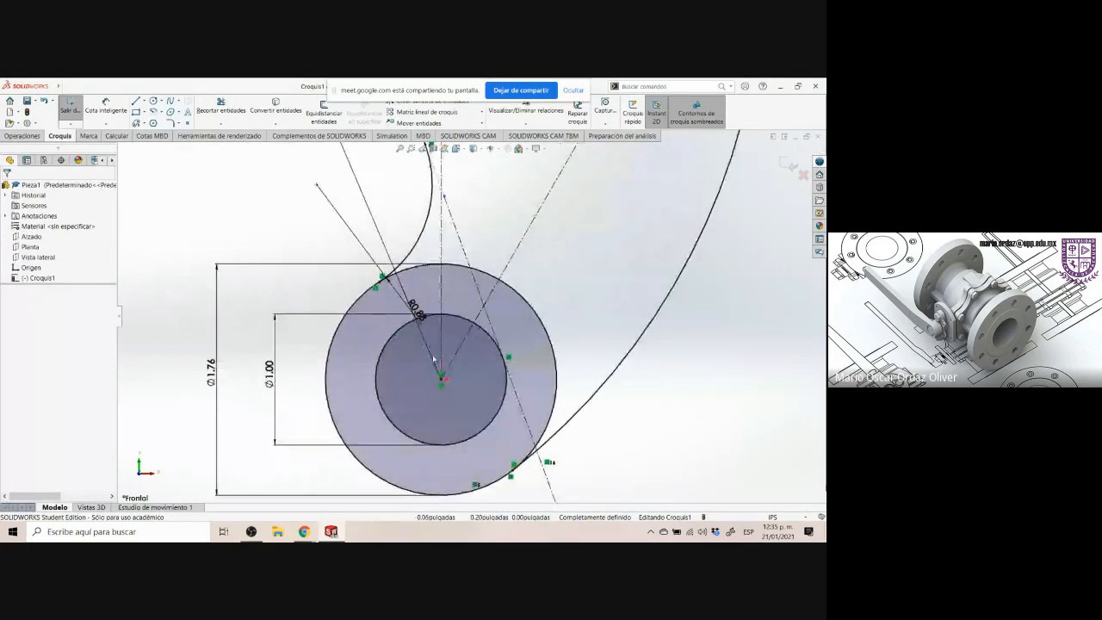
scroll(433, 360, "down", 5)
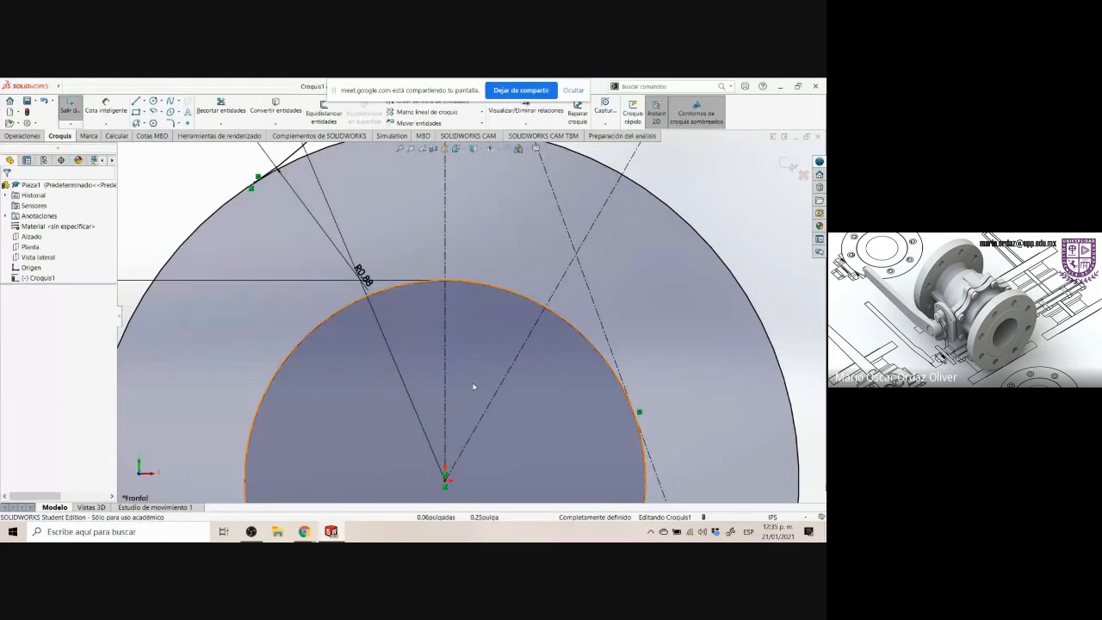
scroll(517, 384, "up", 1)
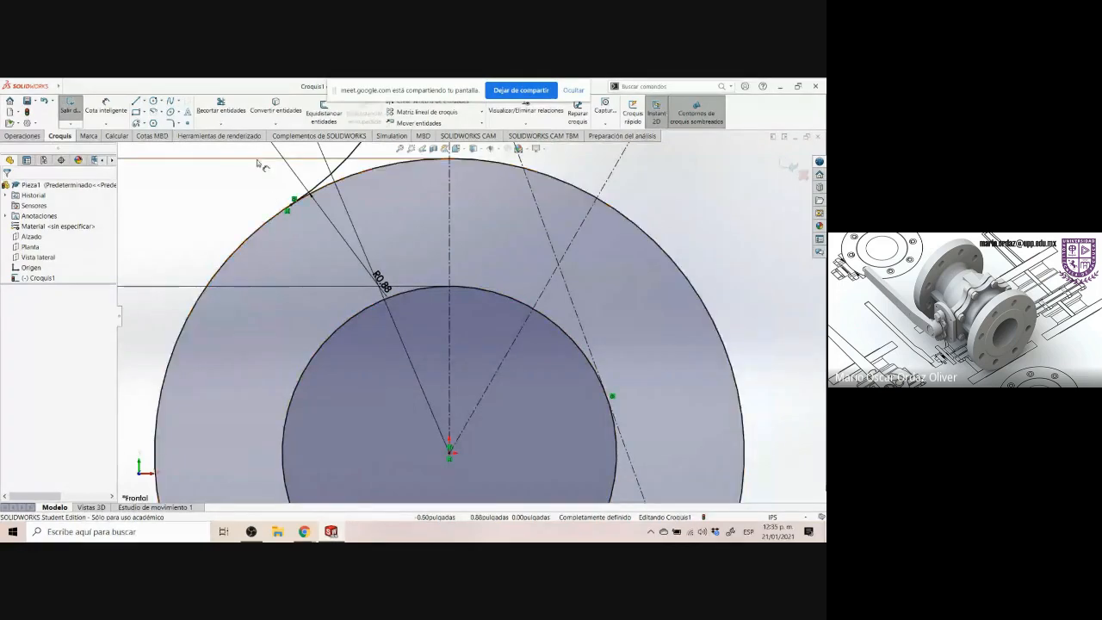
scroll(479, 294, "down", 1)
scroll(478, 295, "up", 1)
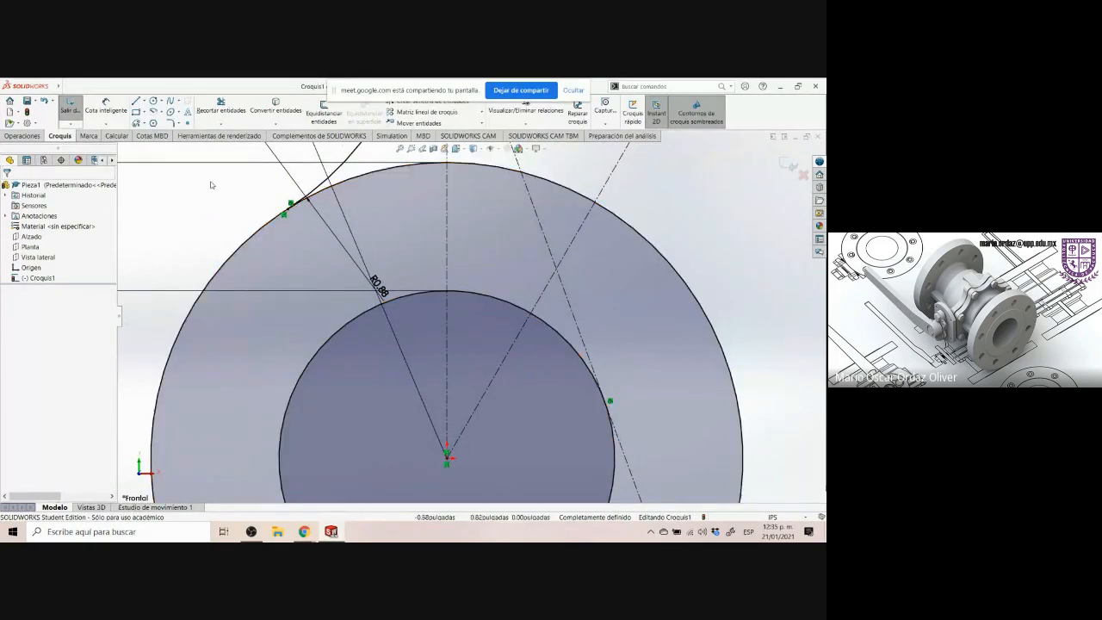
Sketch a three-segment open keyway outline of lines rising from the hub's inner circle above its centre
left_click(135, 101)
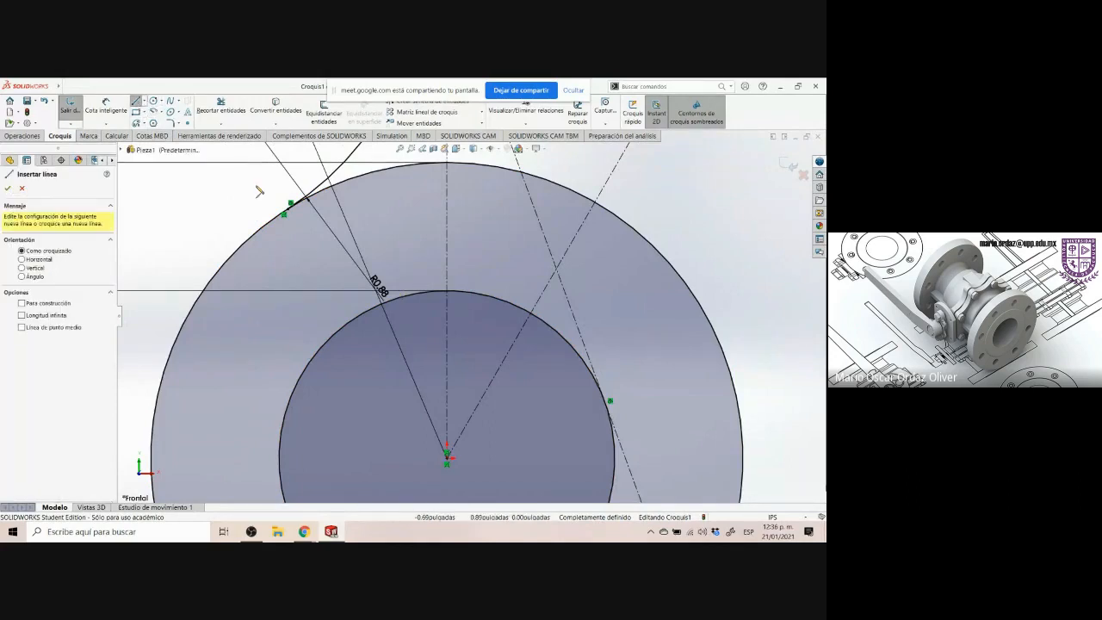
left_click(394, 264)
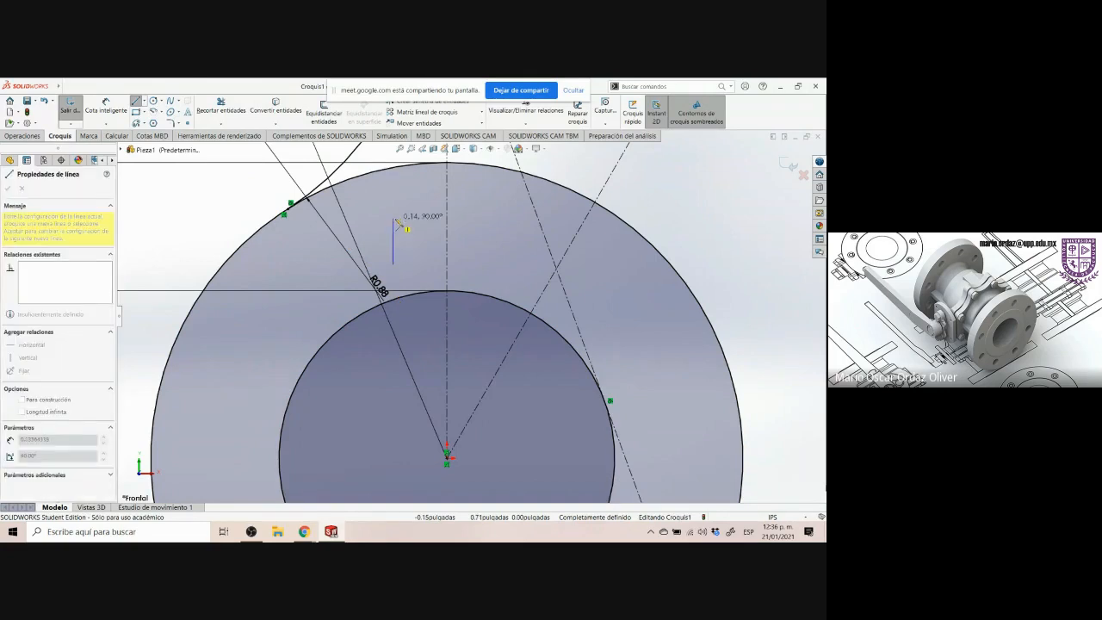
left_click(393, 219)
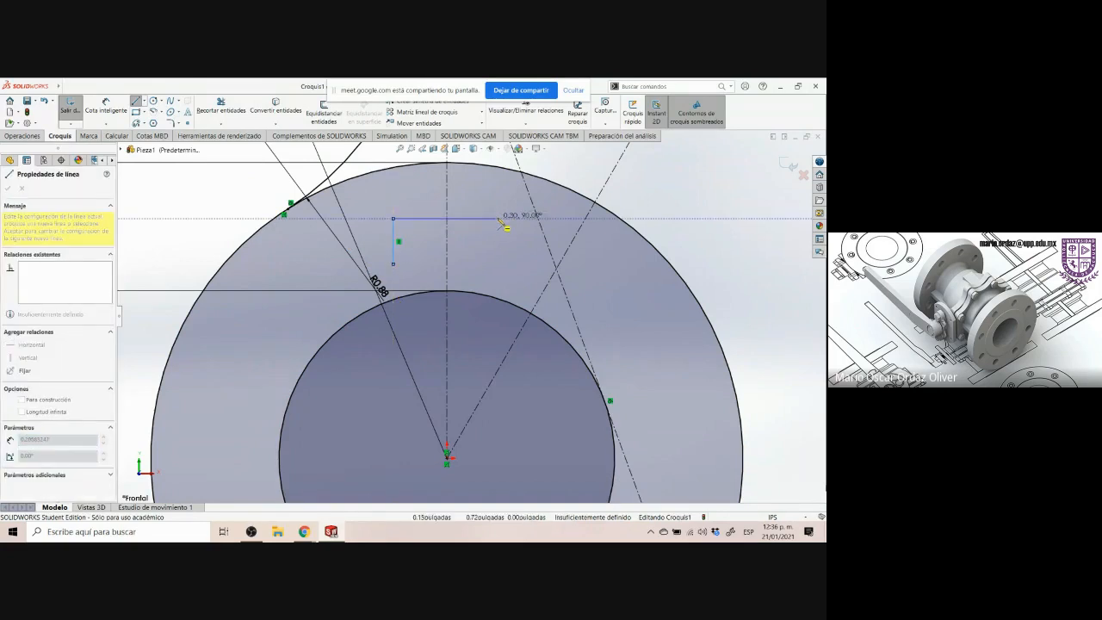
left_click(501, 218)
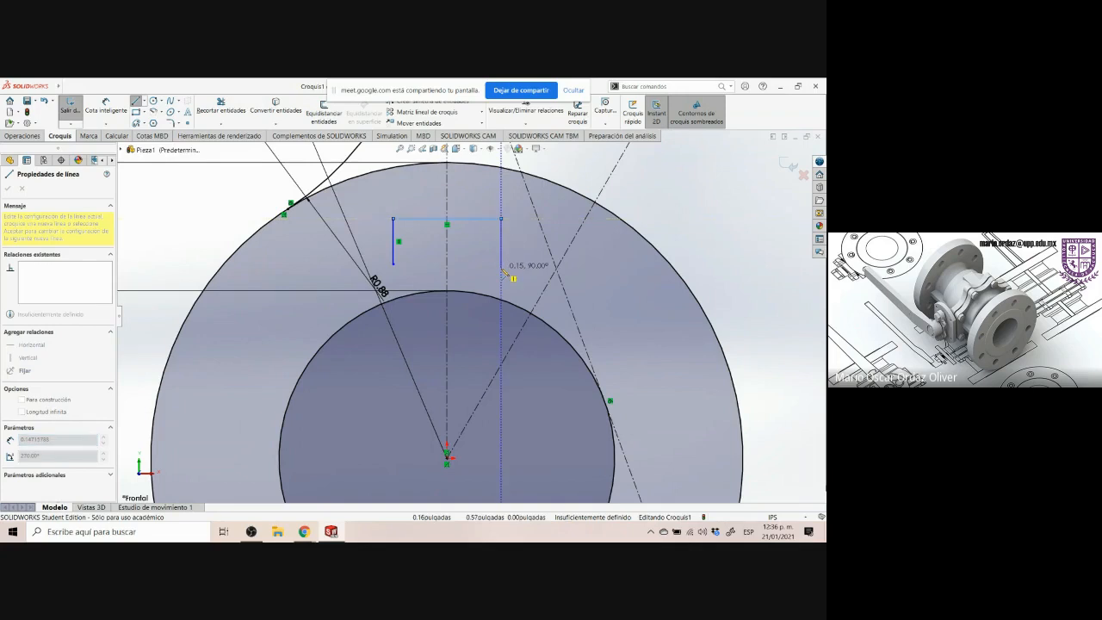
left_click(501, 266)
key("Escape")
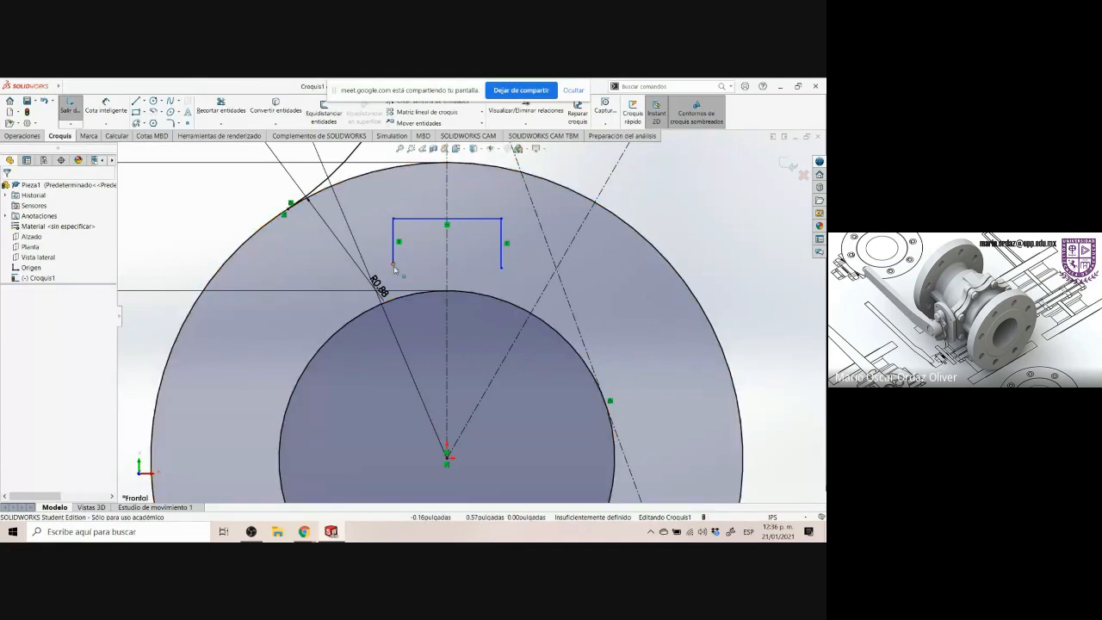
Make both lower endpoints of the keyway lines coincident with the hub's inner circle
left_click(393, 267)
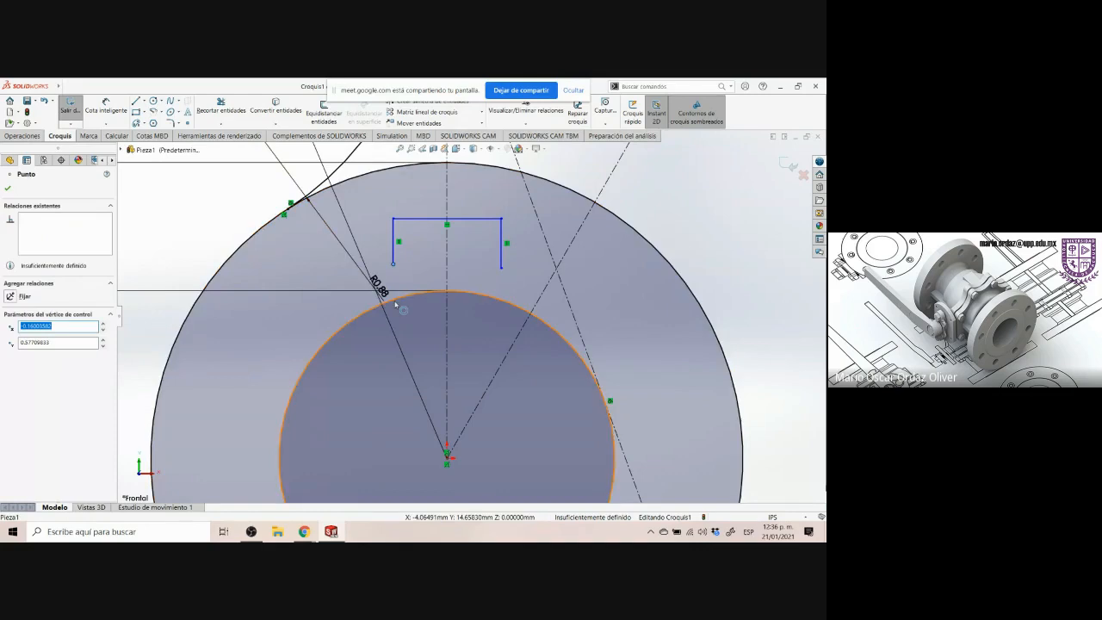
left_click(396, 304, "ctrl")
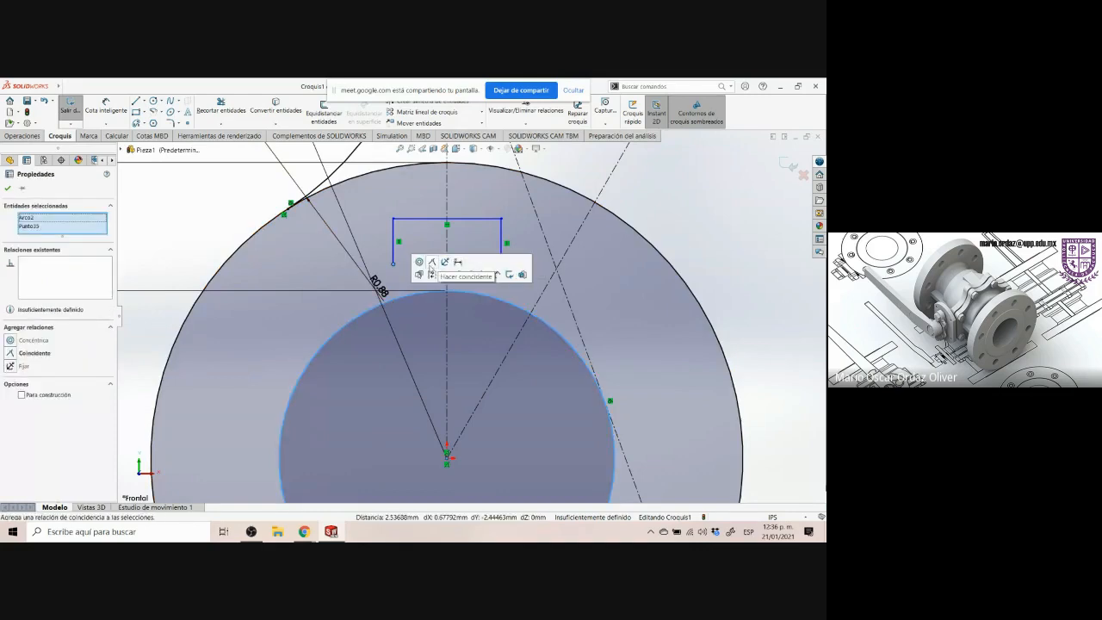
left_click(431, 263)
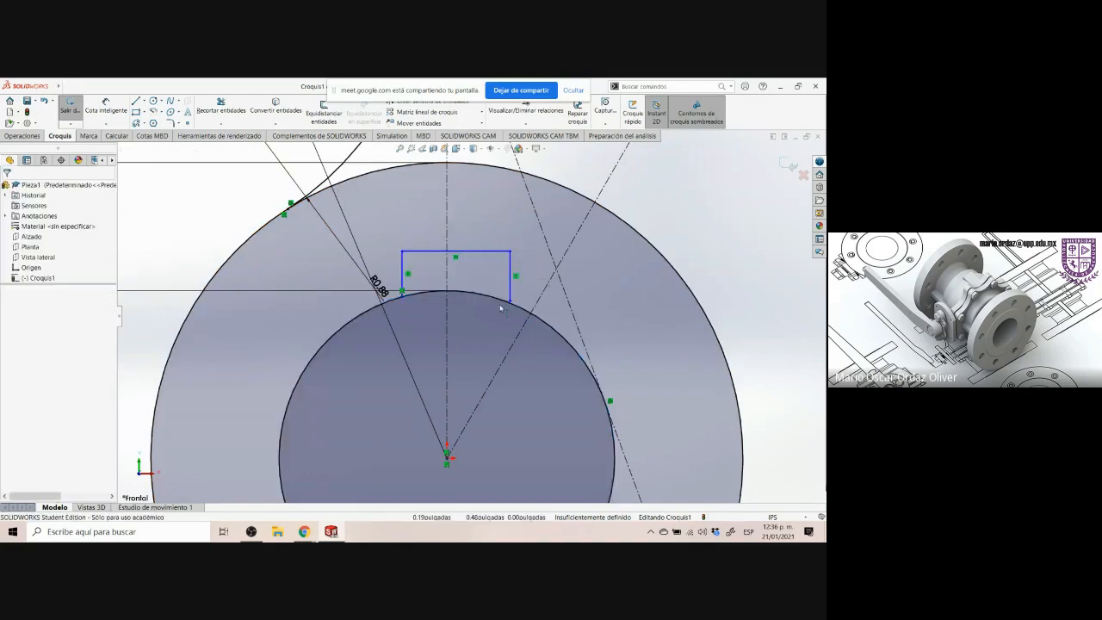
left_click(509, 301)
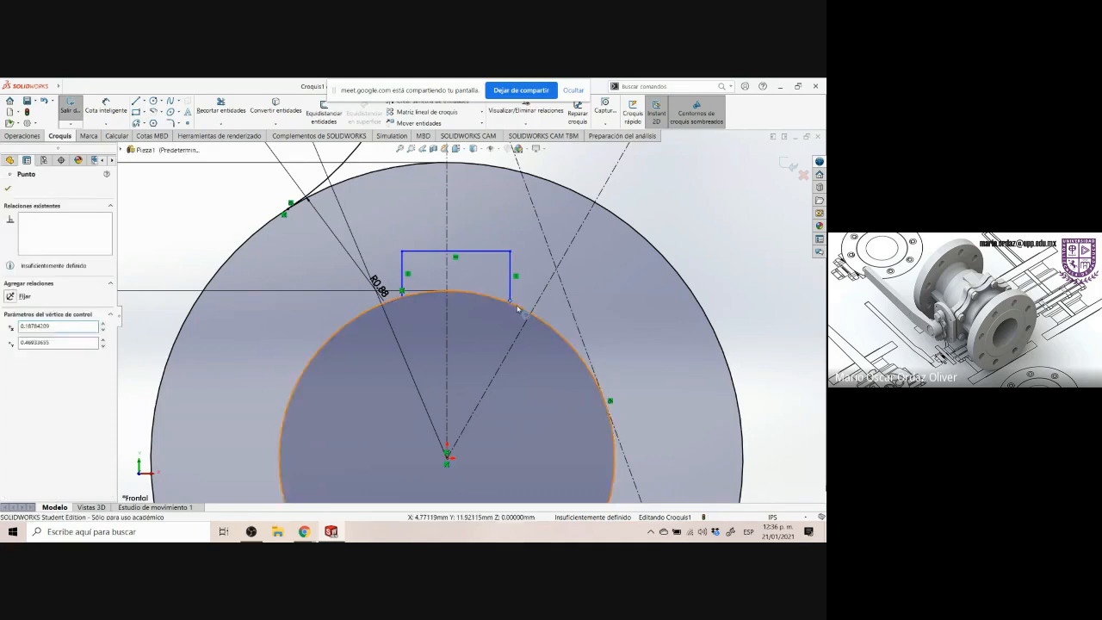
left_click(516, 303, "ctrl")
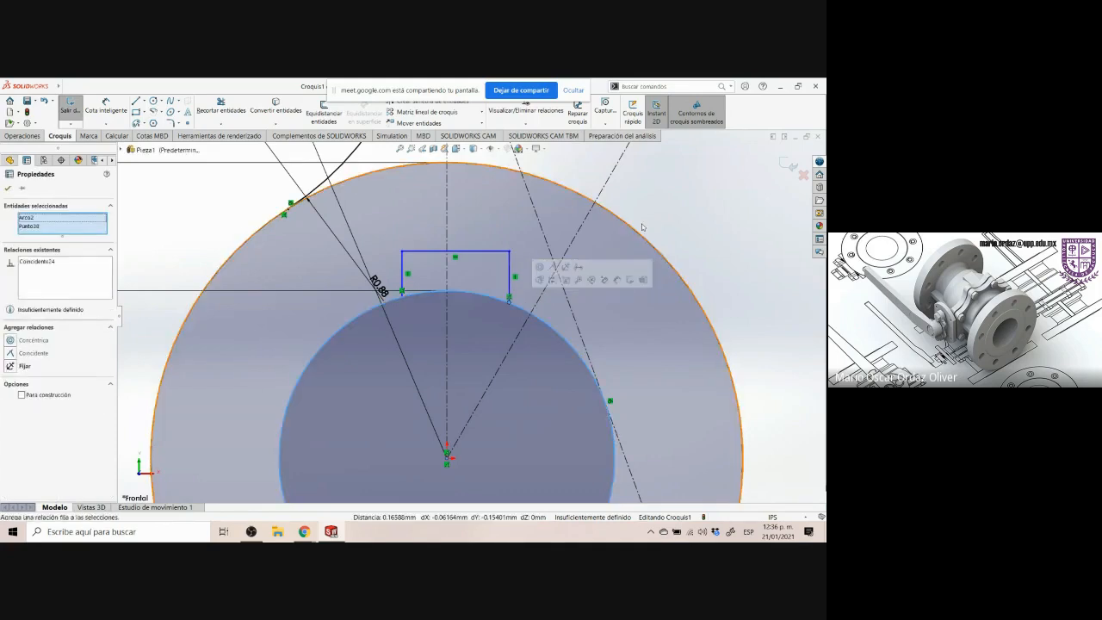
left_click(552, 266)
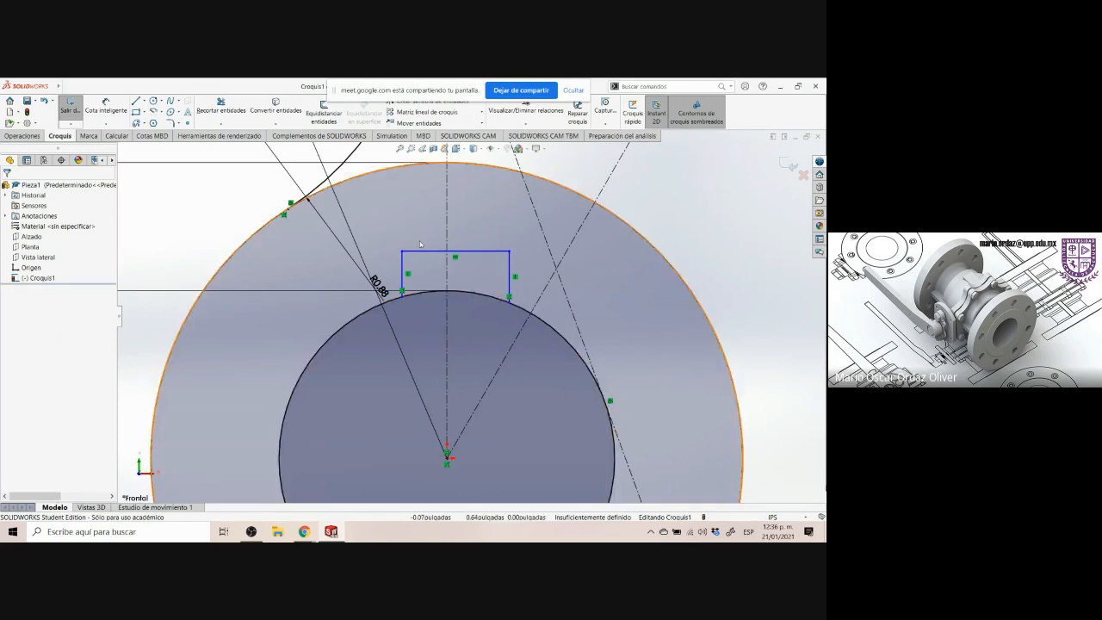
Check the keyway width on the drawing and dimension the keyway's top line to 0.25 in
key("alt+Tab")
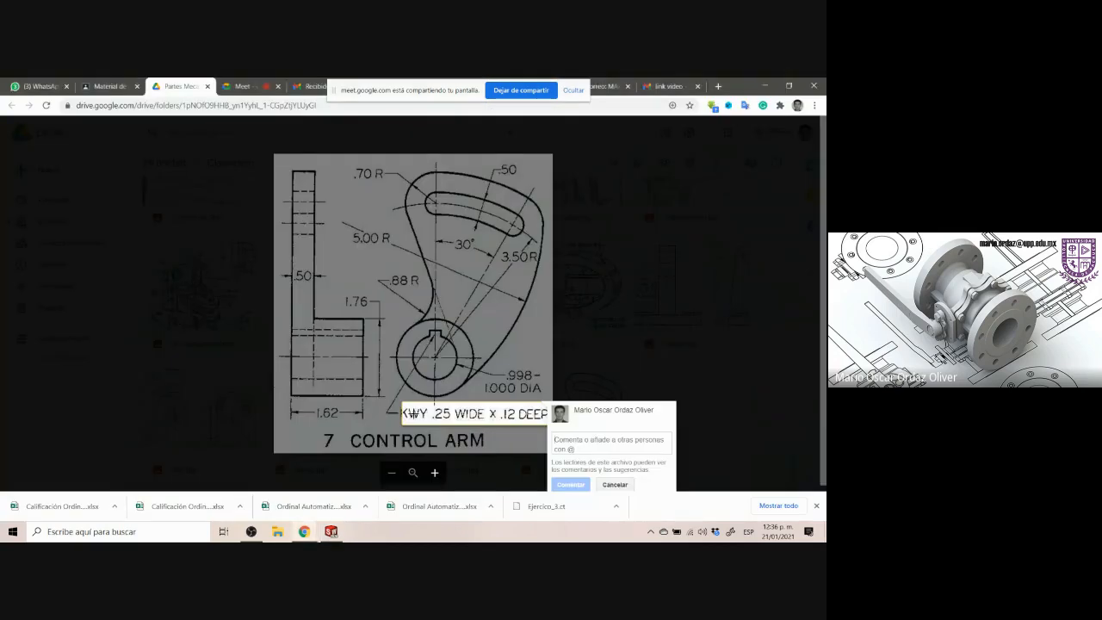
left_click_drag(432, 409, 447, 422)
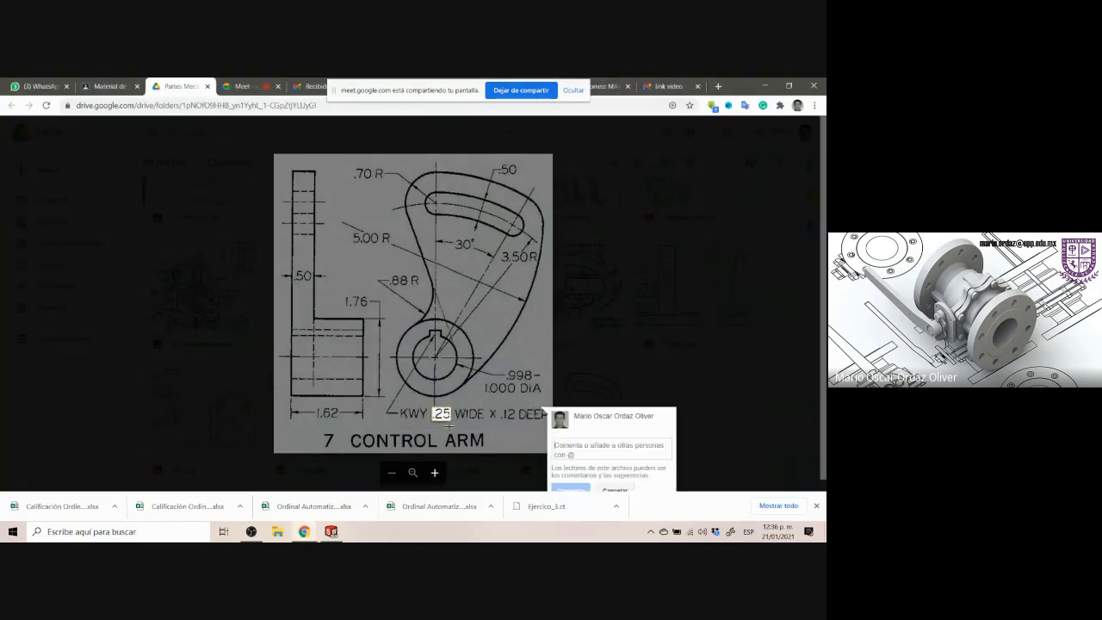
left_click(332, 532)
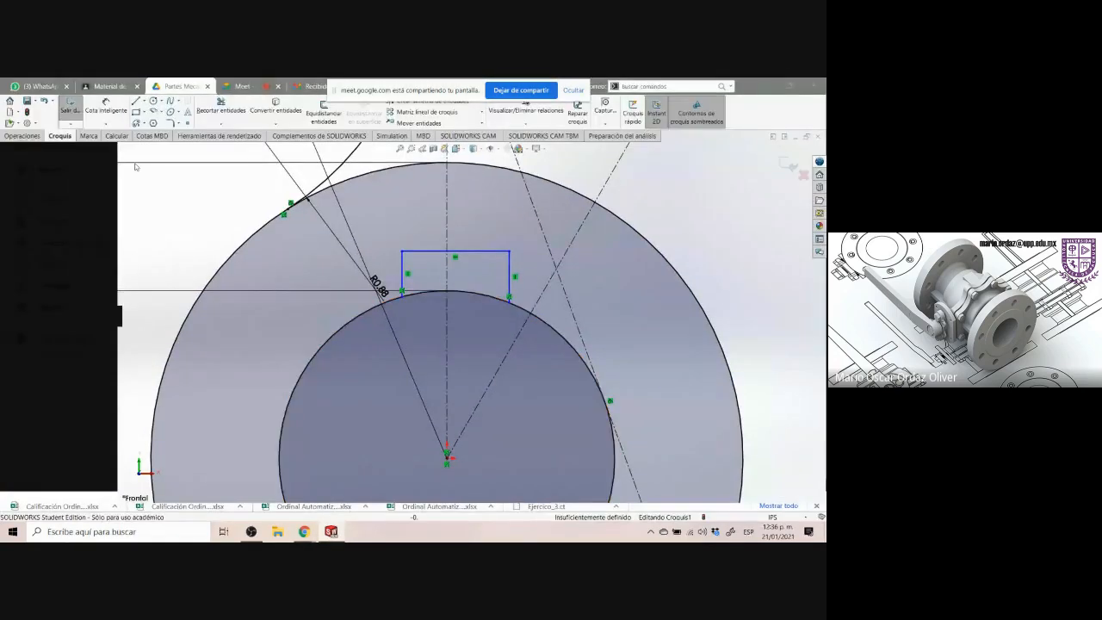
left_click(110, 117)
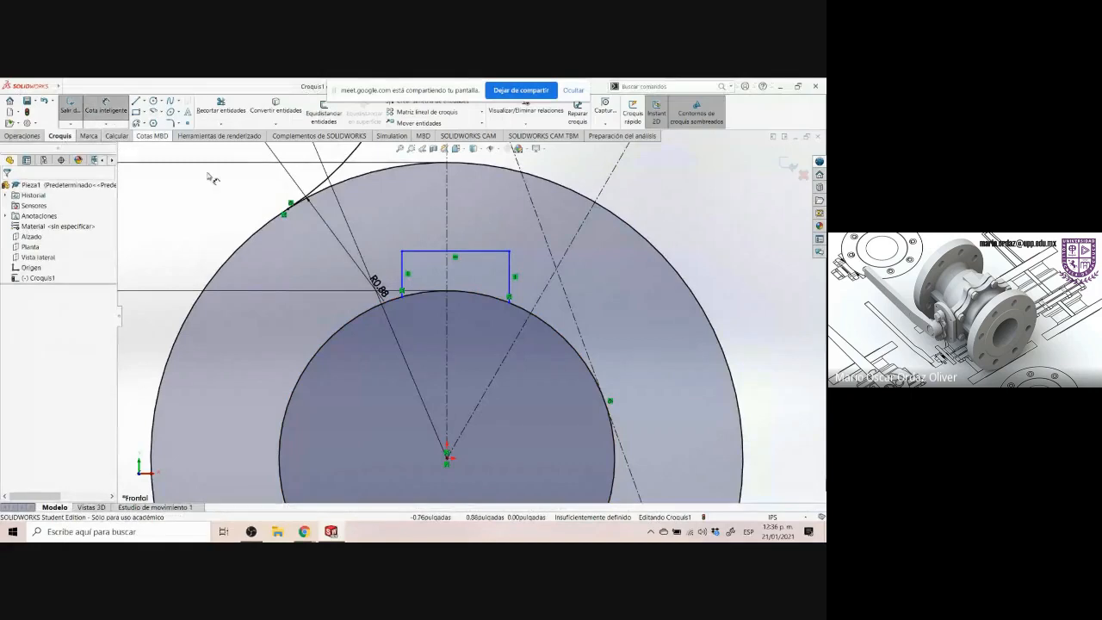
left_click(422, 252)
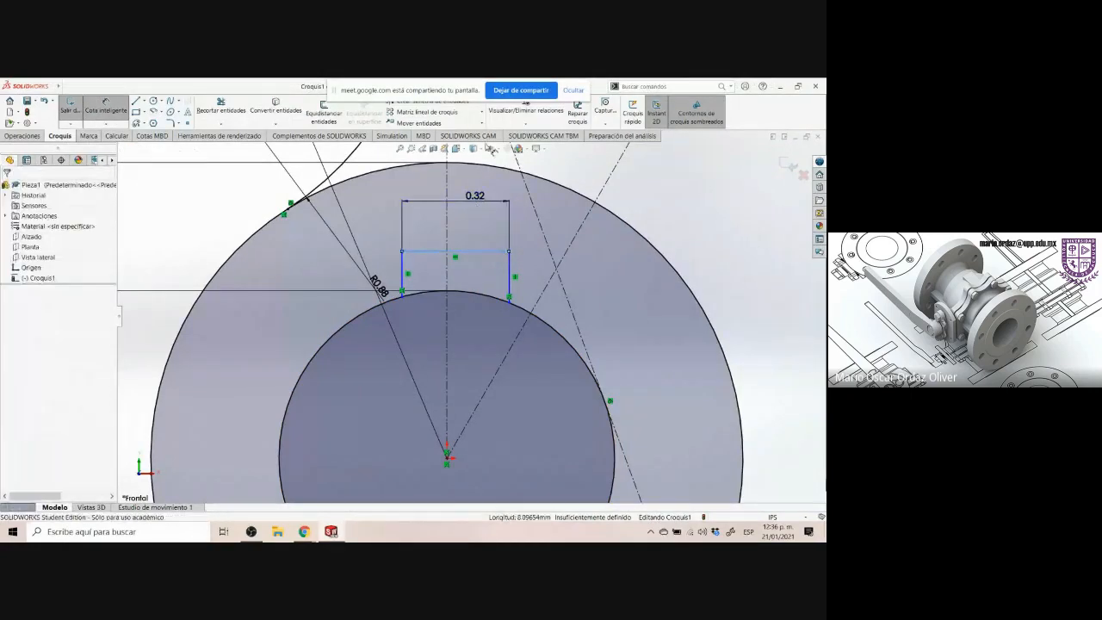
left_click(478, 201)
type("25")
key("Return")
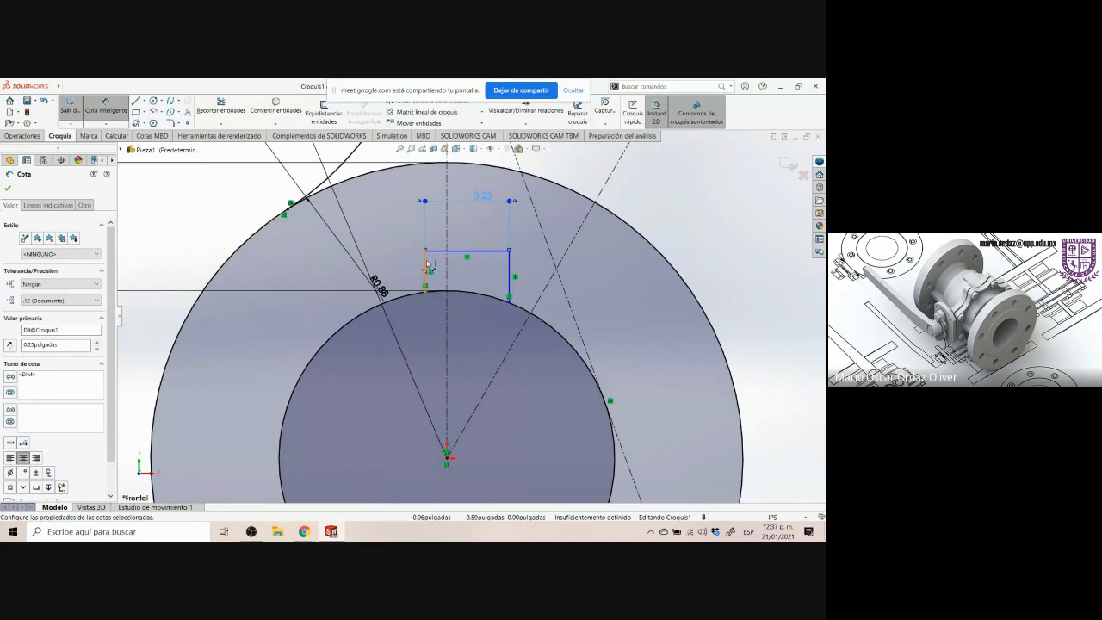
Dimension the keyway's right side from the vertical centreline as .25/2 in
left_click(508, 272)
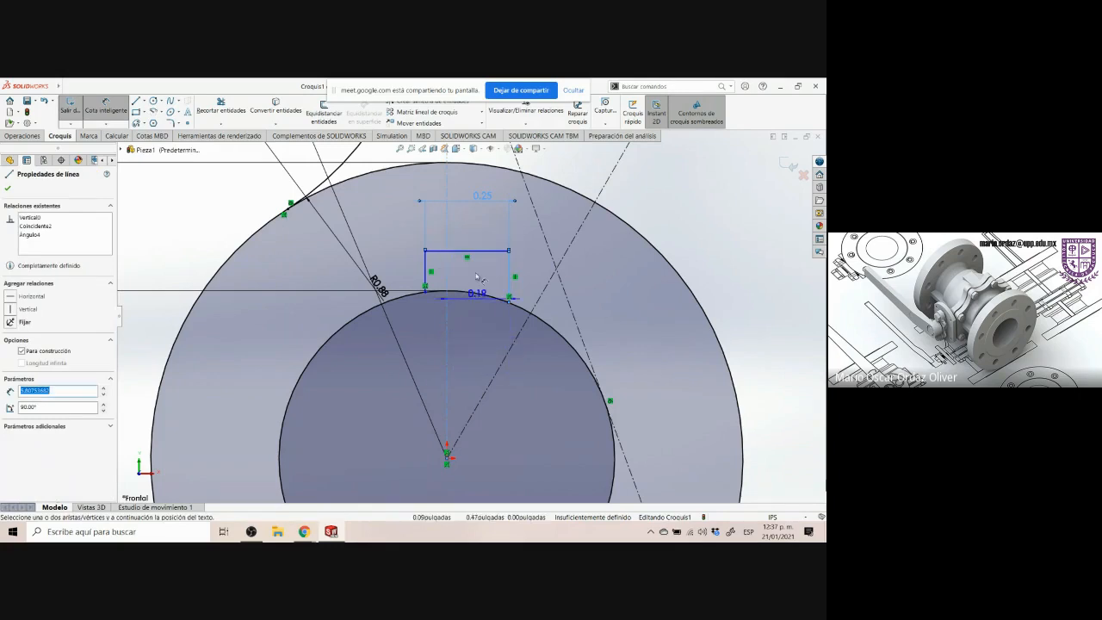
left_click(480, 172)
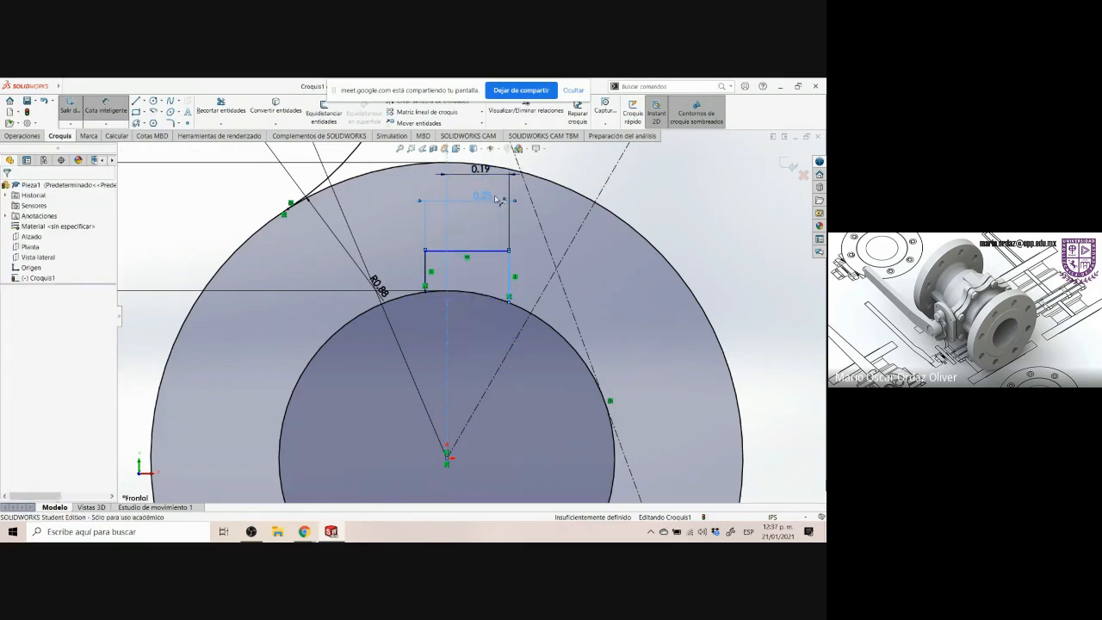
left_click(497, 200)
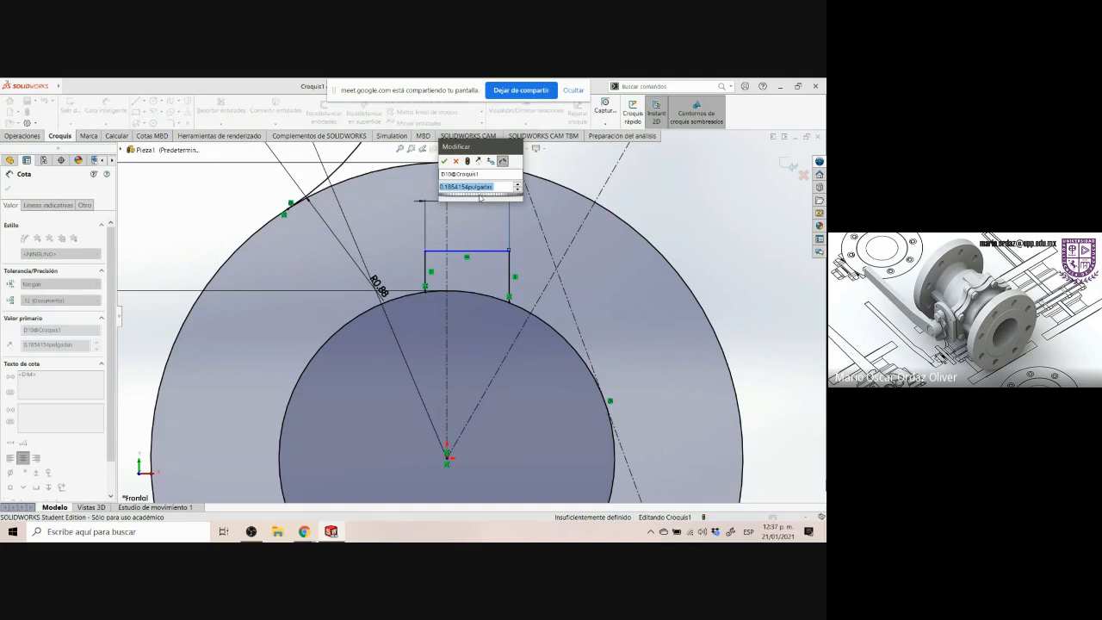
type(".25/2")
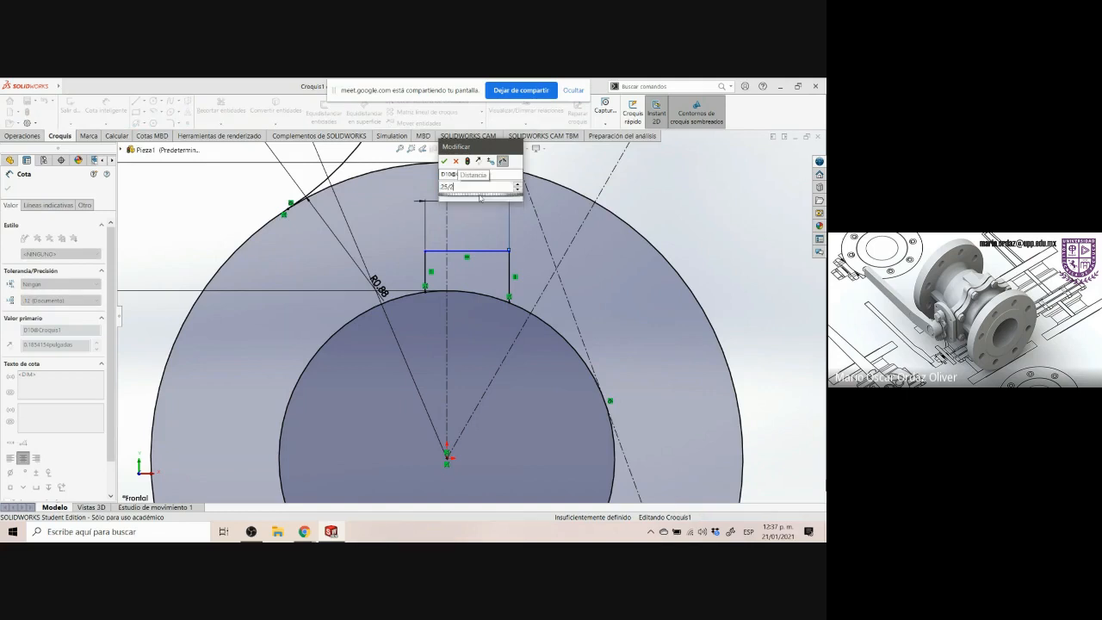
key("Return")
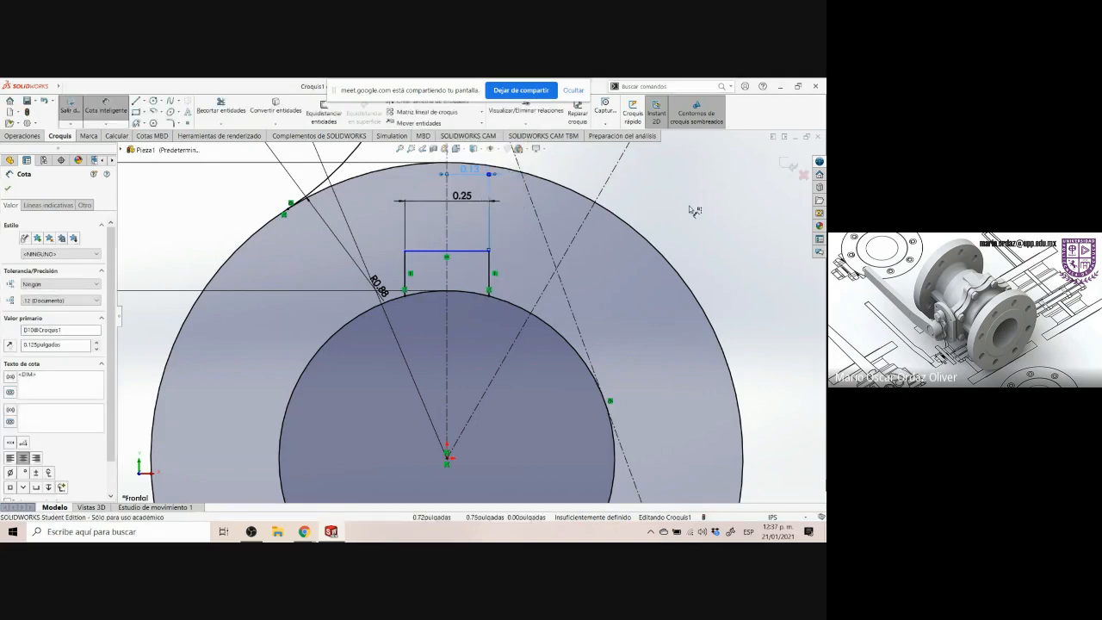
left_click(695, 210)
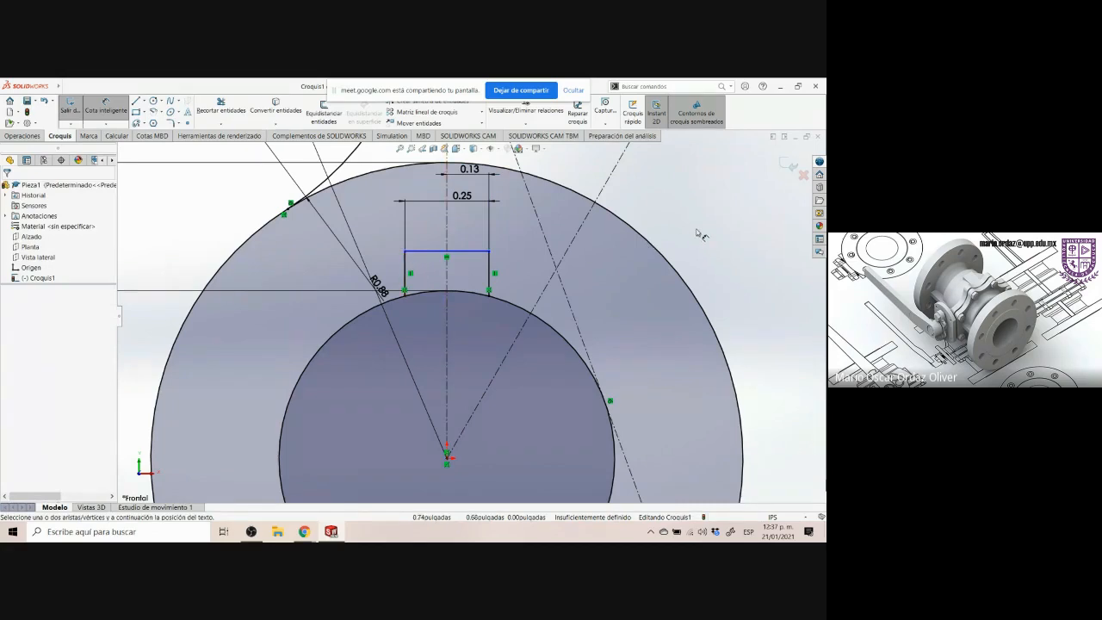
Check the keyway depth on the drawing and try to dimension from the keyway's top line to the hub's inner circle
left_click(335, 534)
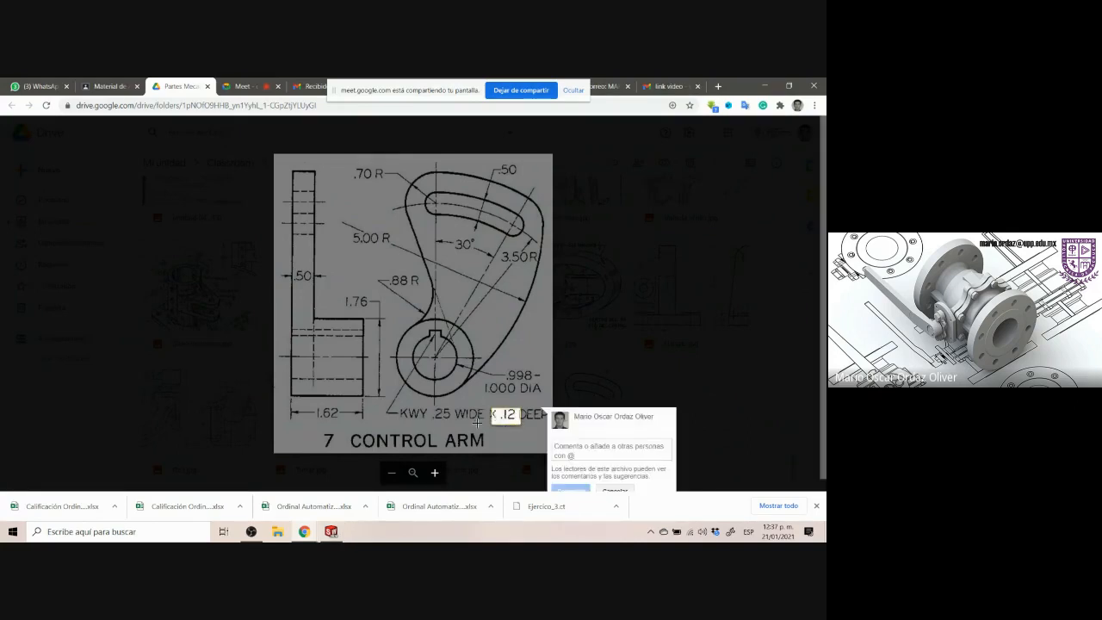
left_click(331, 532)
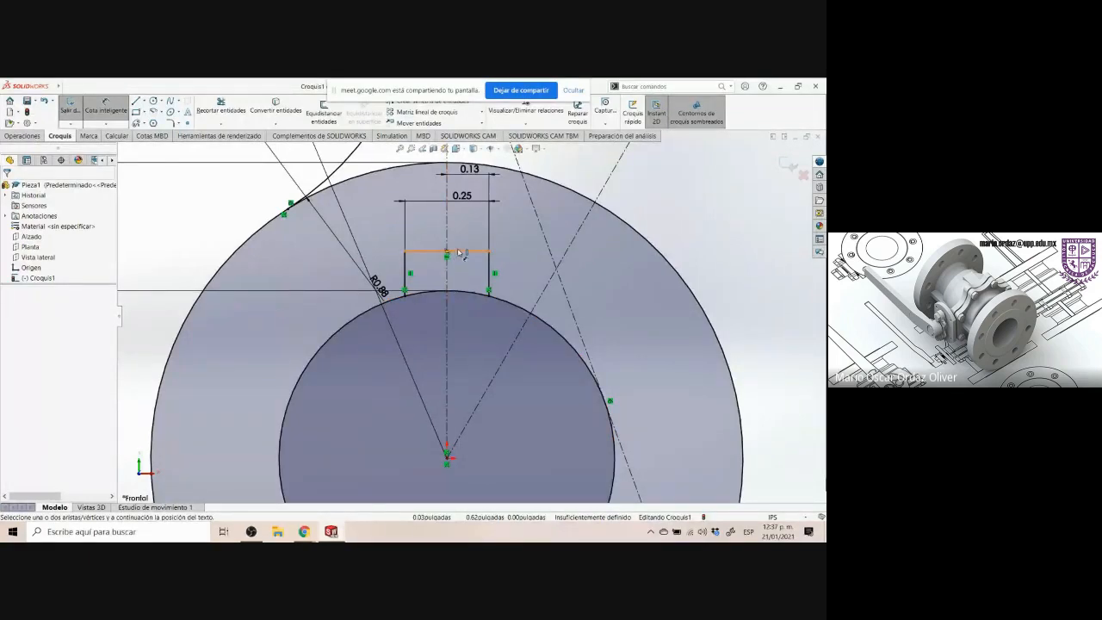
left_click(460, 252)
scroll(476, 316, "up", 5)
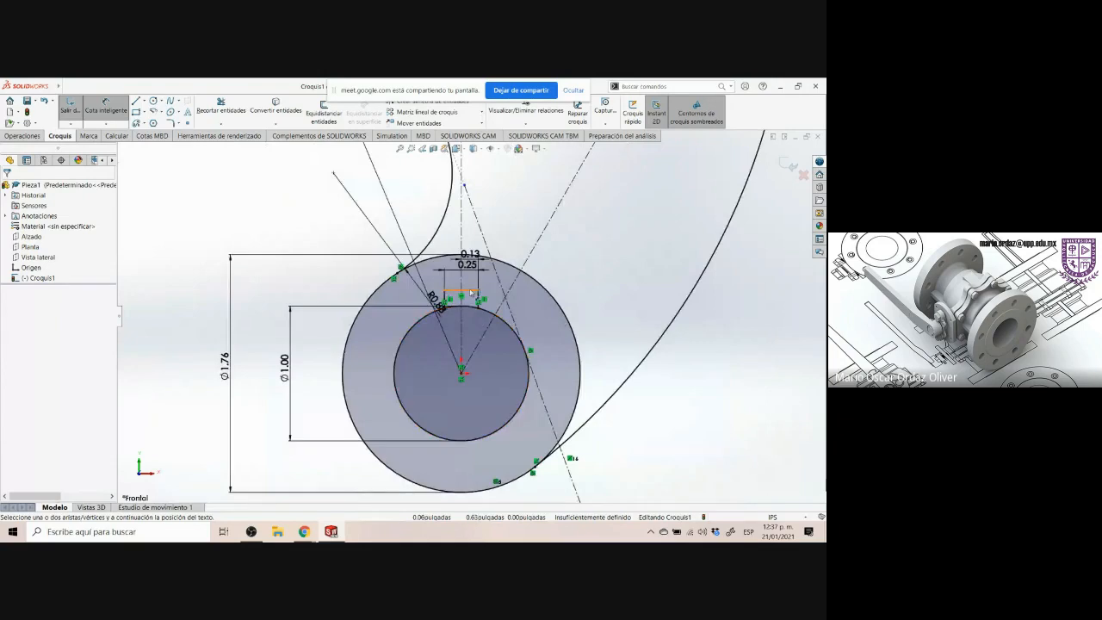
left_click(469, 301)
left_click(468, 310)
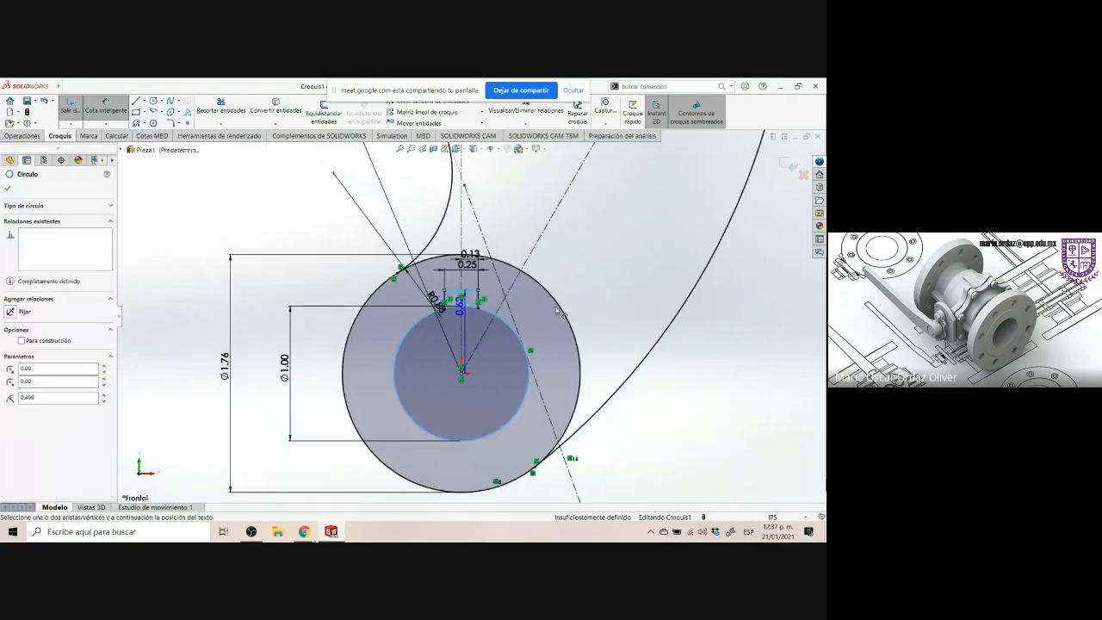
key("Escape")
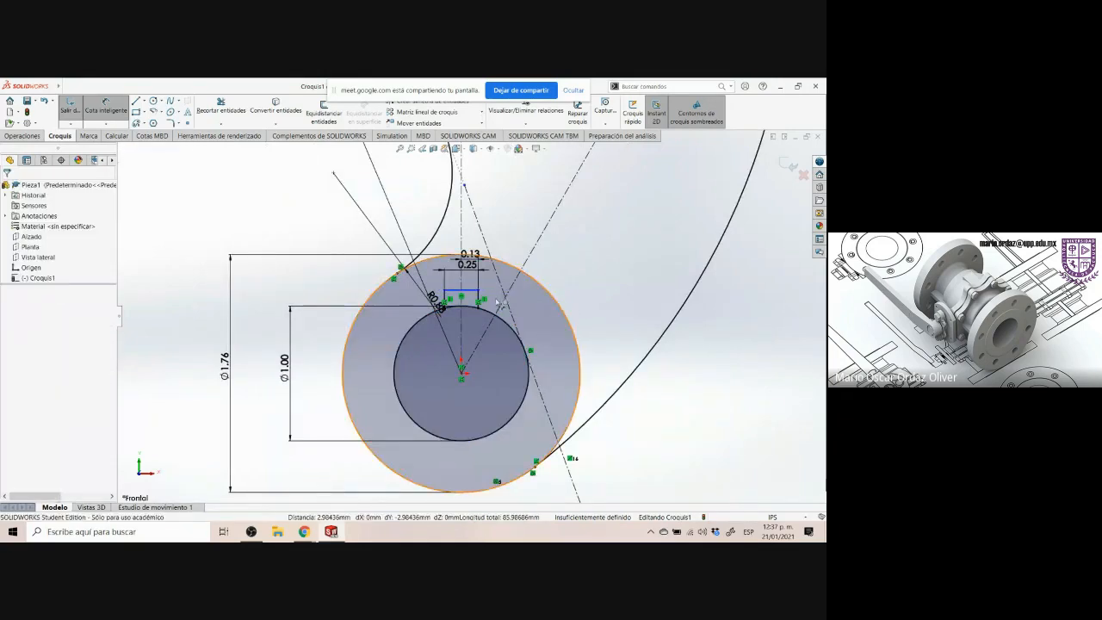
Try again to dimension the distance between the keyway's top line and the hub's inner circle
scroll(475, 299, "down", 3)
scroll(470, 304, "down", 2)
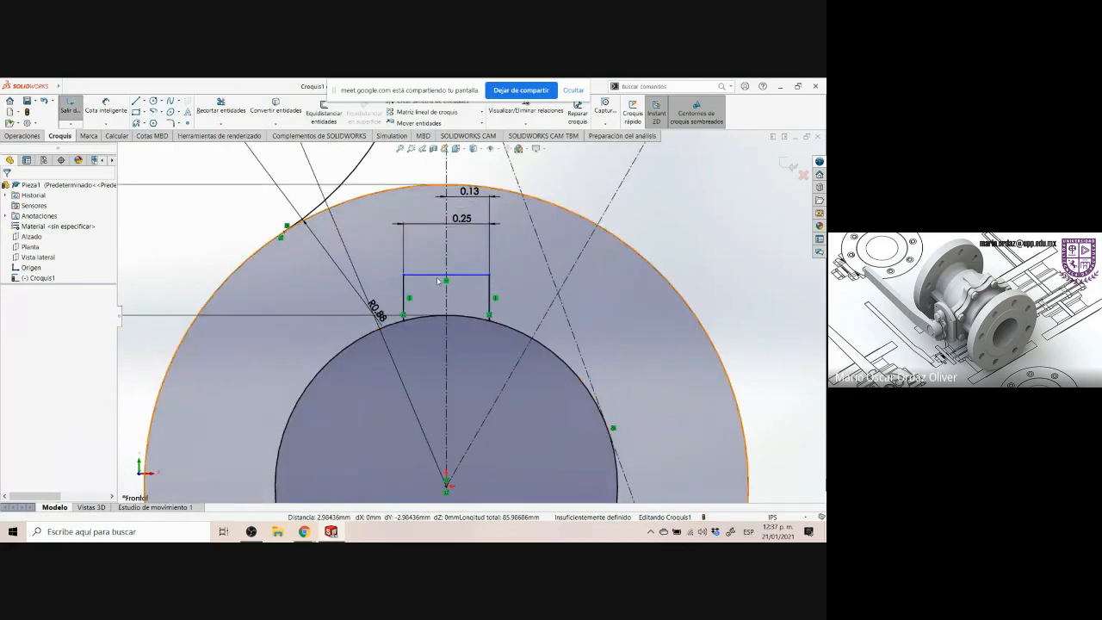
scroll(475, 360, "up", 4)
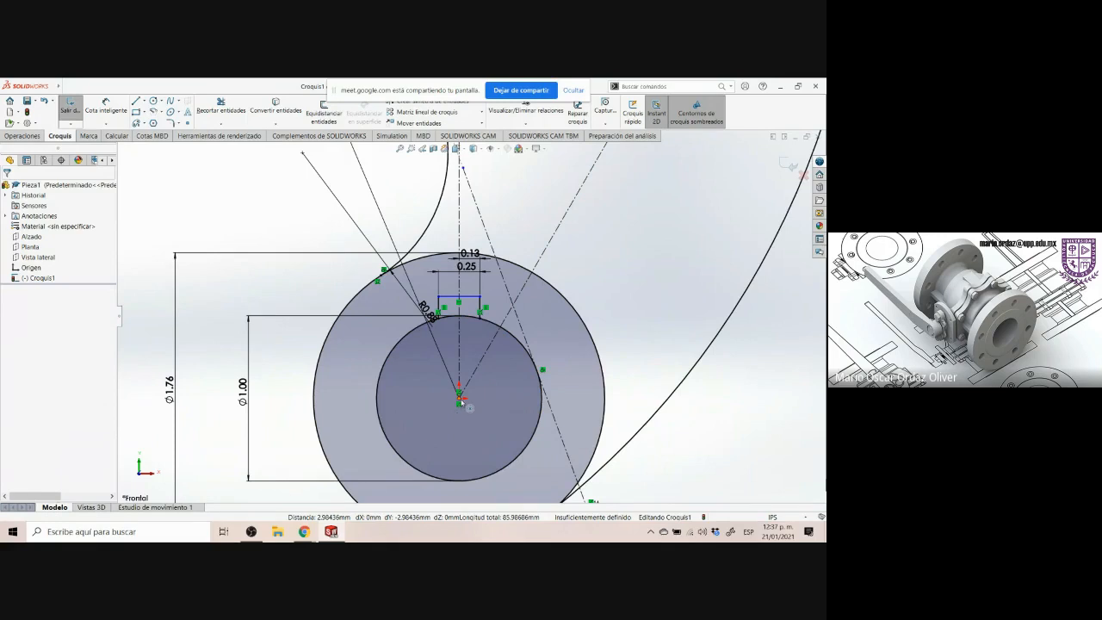
left_click(468, 299)
scroll(514, 345, "down", 3)
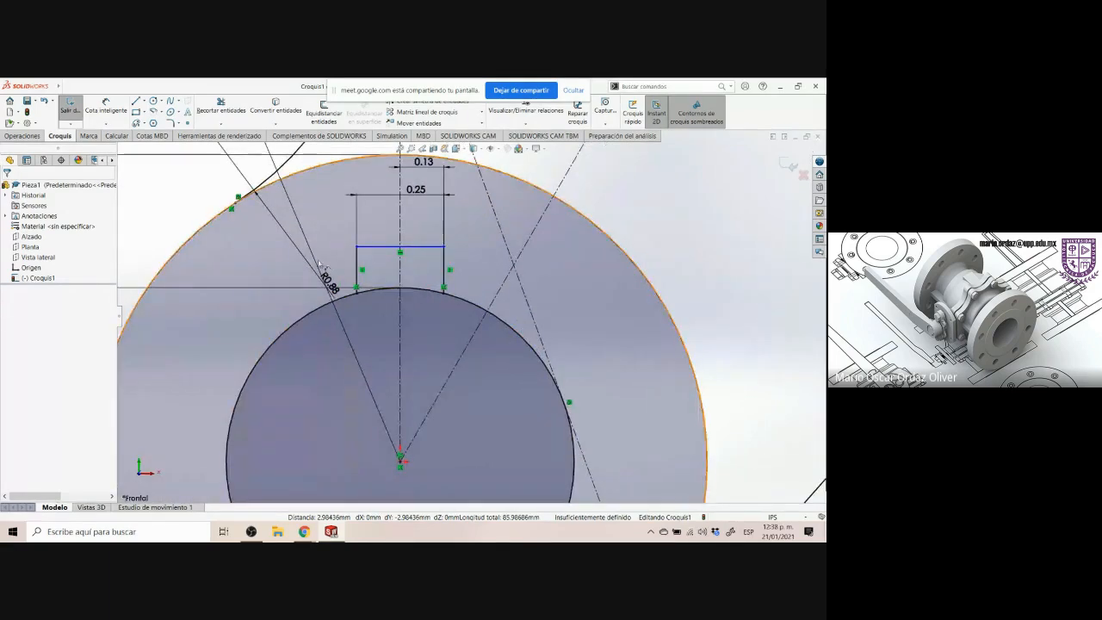
left_click(105, 105)
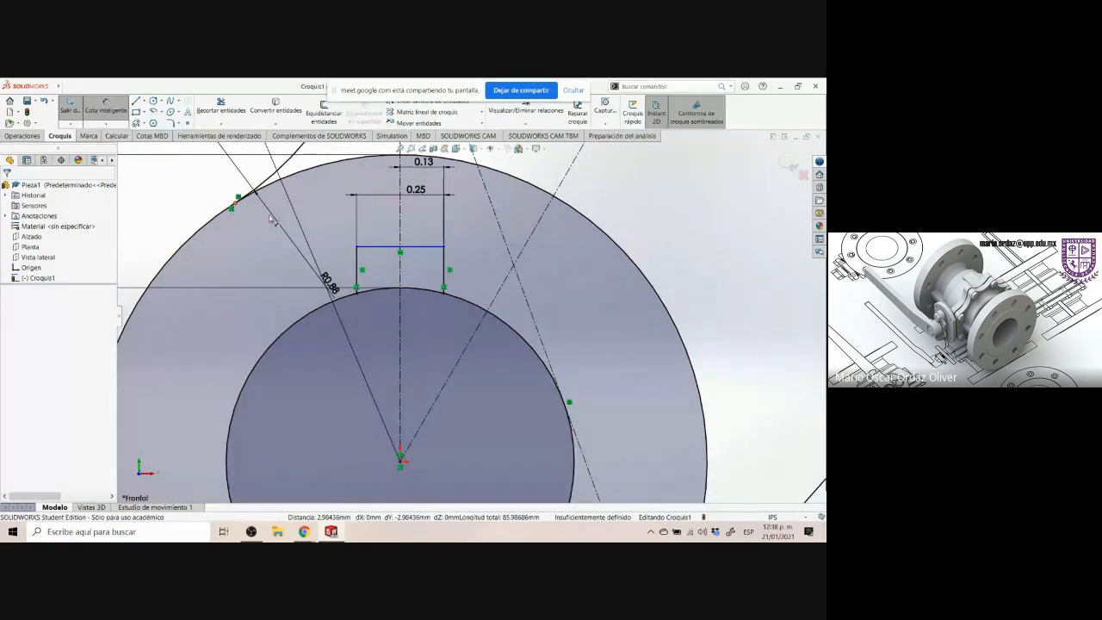
left_click(391, 275)
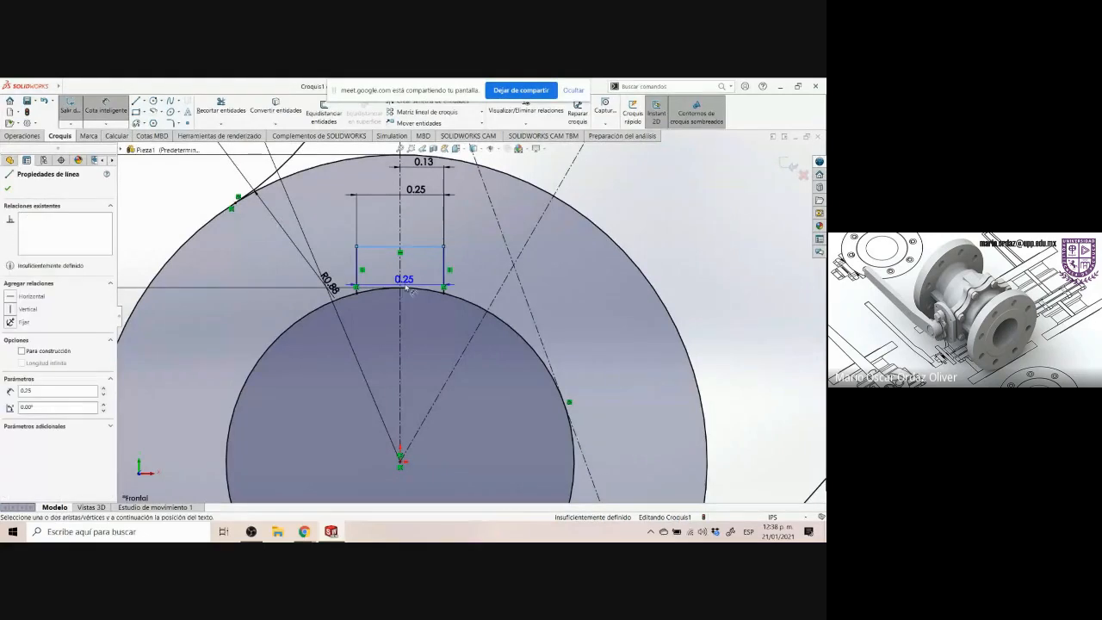
left_click(401, 290)
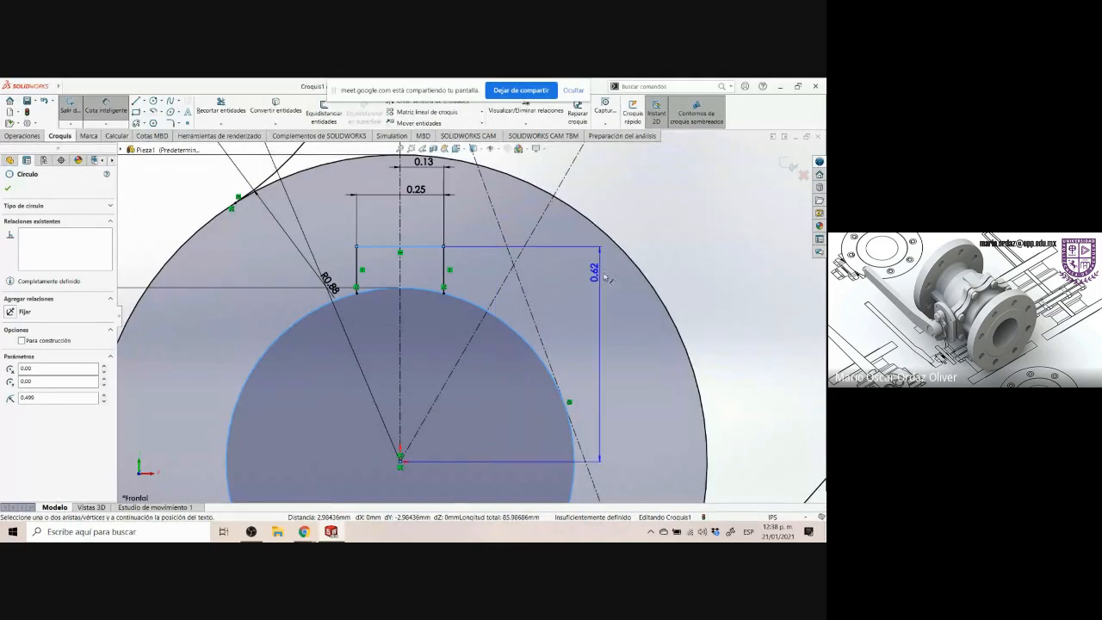
key("Escape")
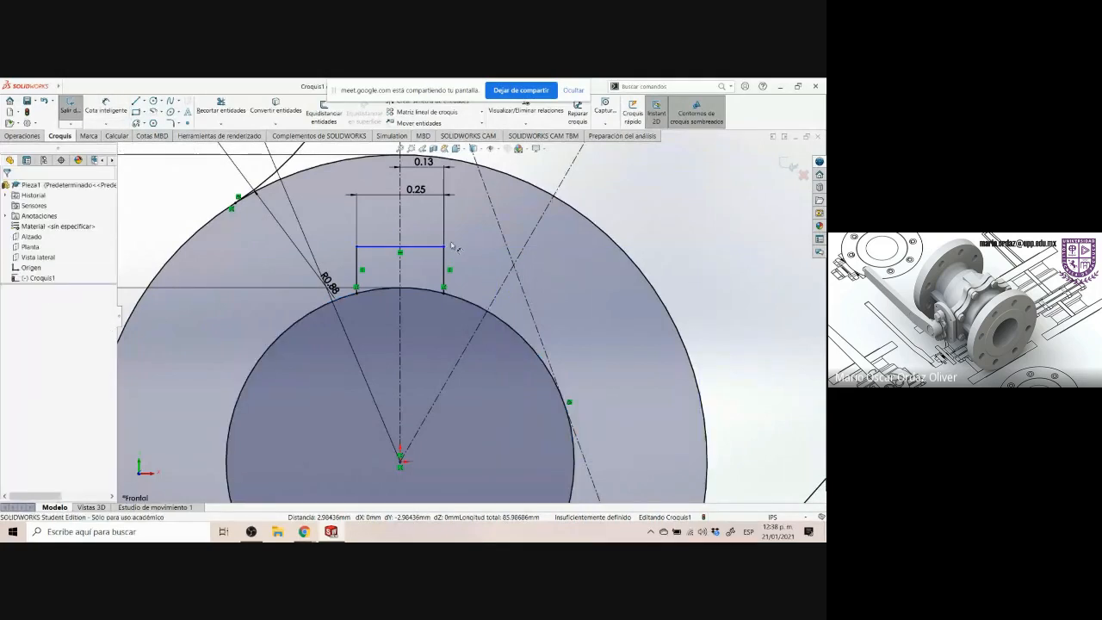
Draw a horizontal construction line across the hub's inner circle below the keyway
left_click(145, 102)
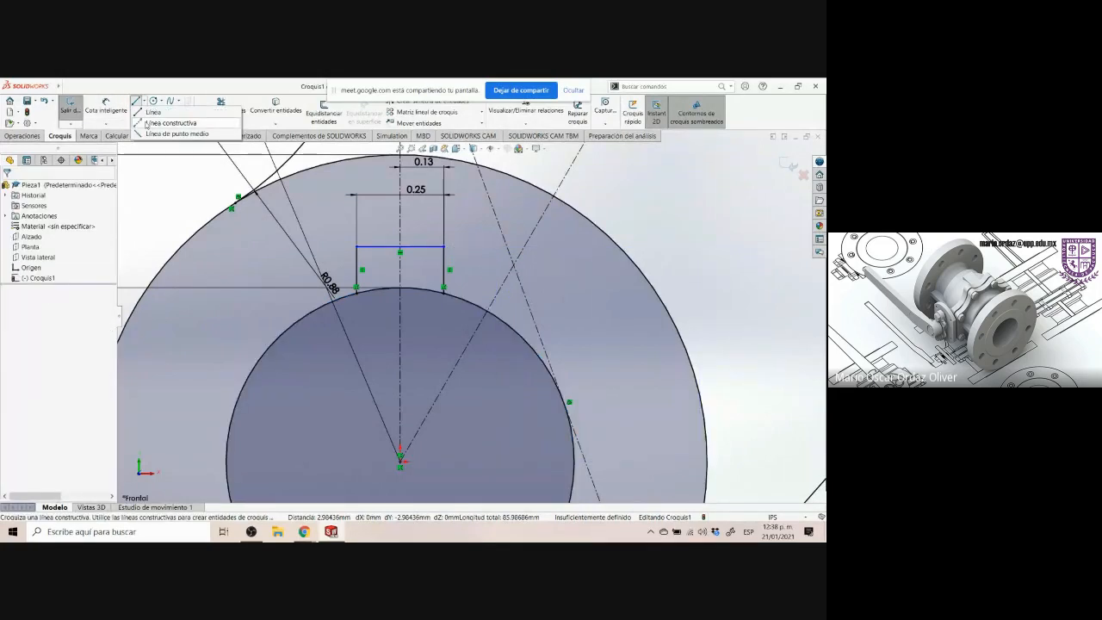
left_click(141, 125)
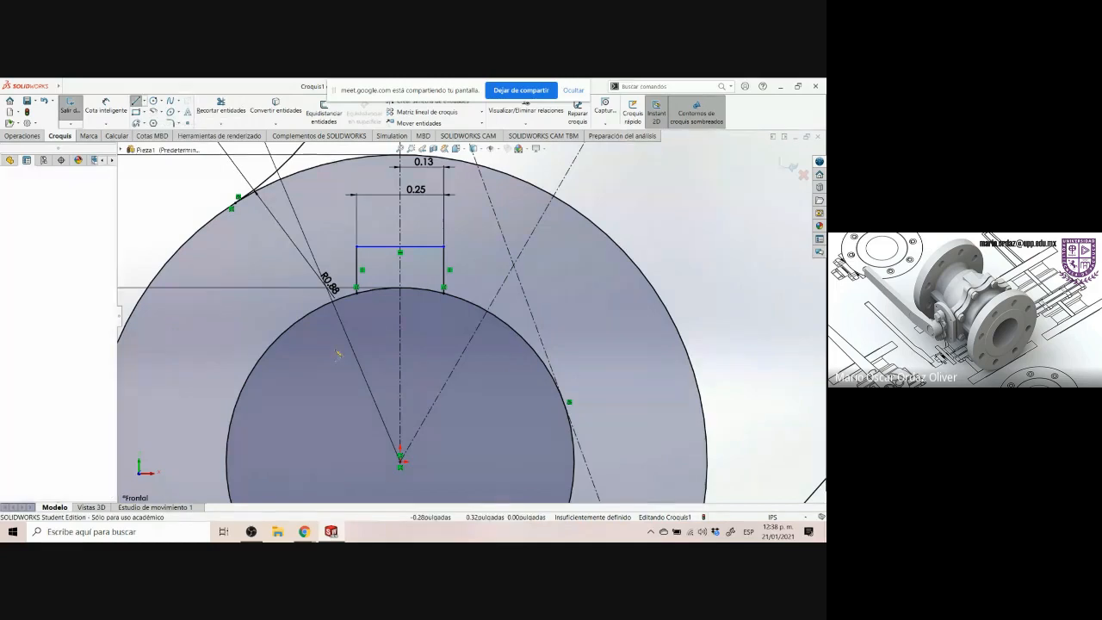
left_click(301, 351)
left_click(508, 351)
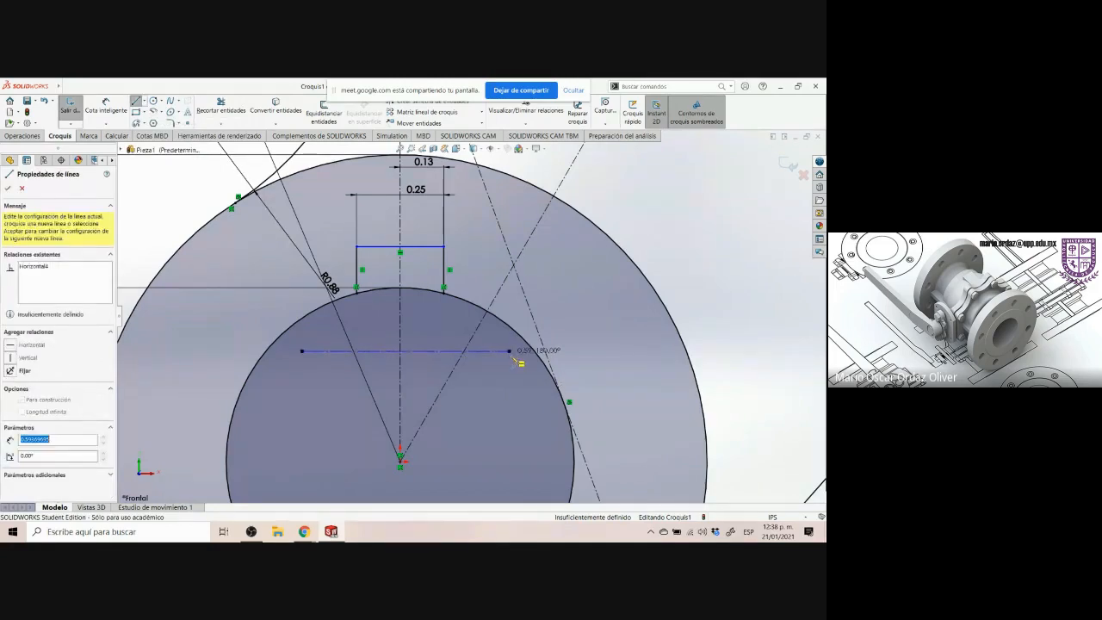
key("Escape")
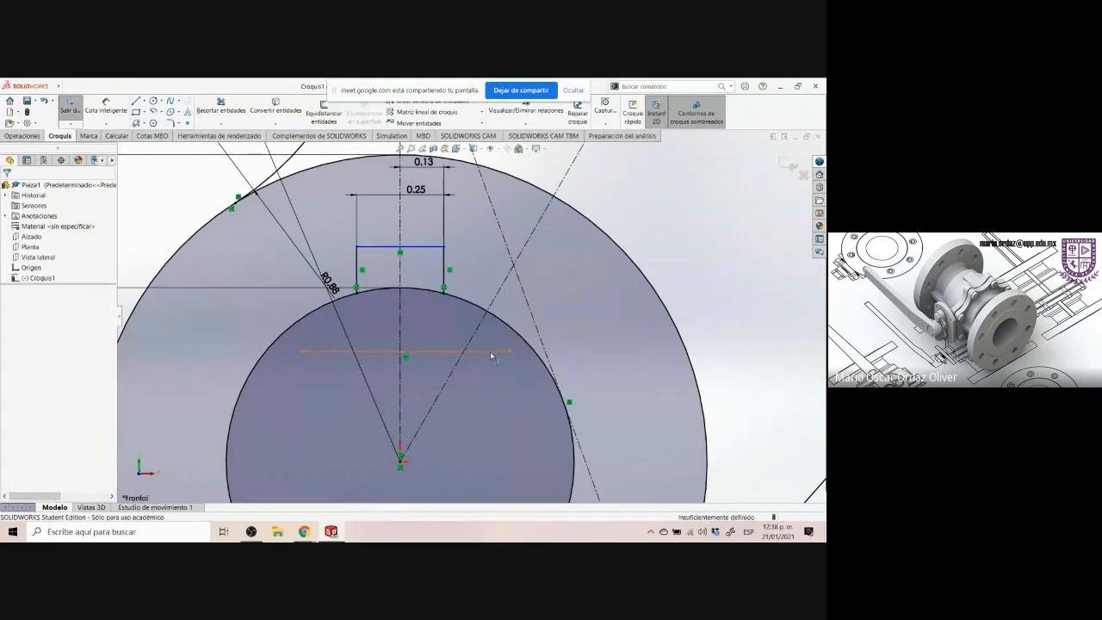
Add a tangent relation between the construction line and the hub's inner circle
left_click(490, 352)
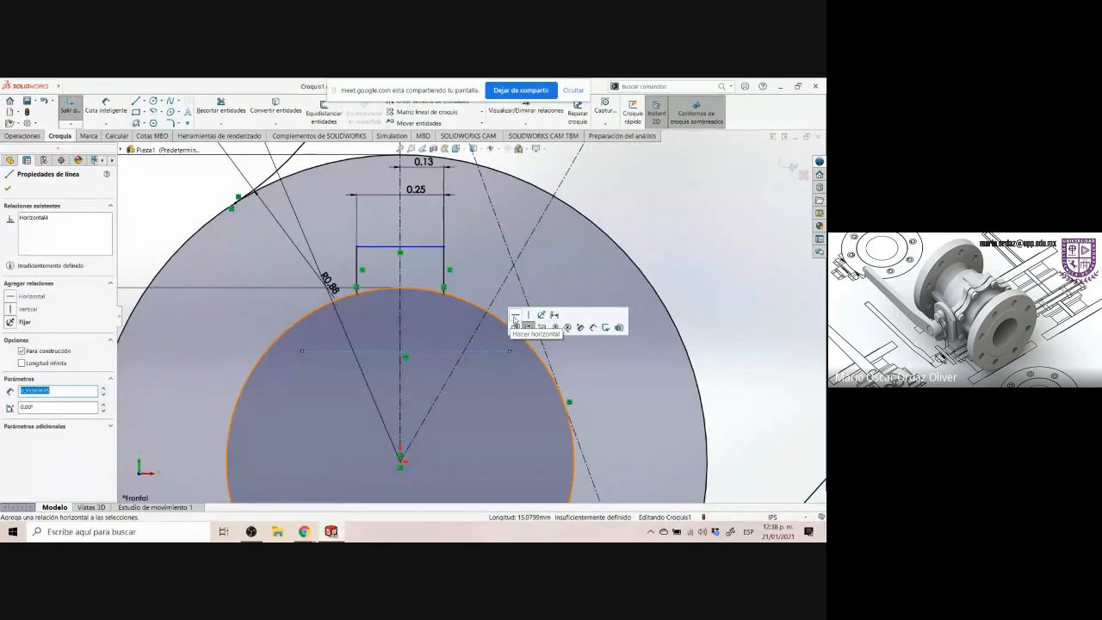
left_click(676, 214)
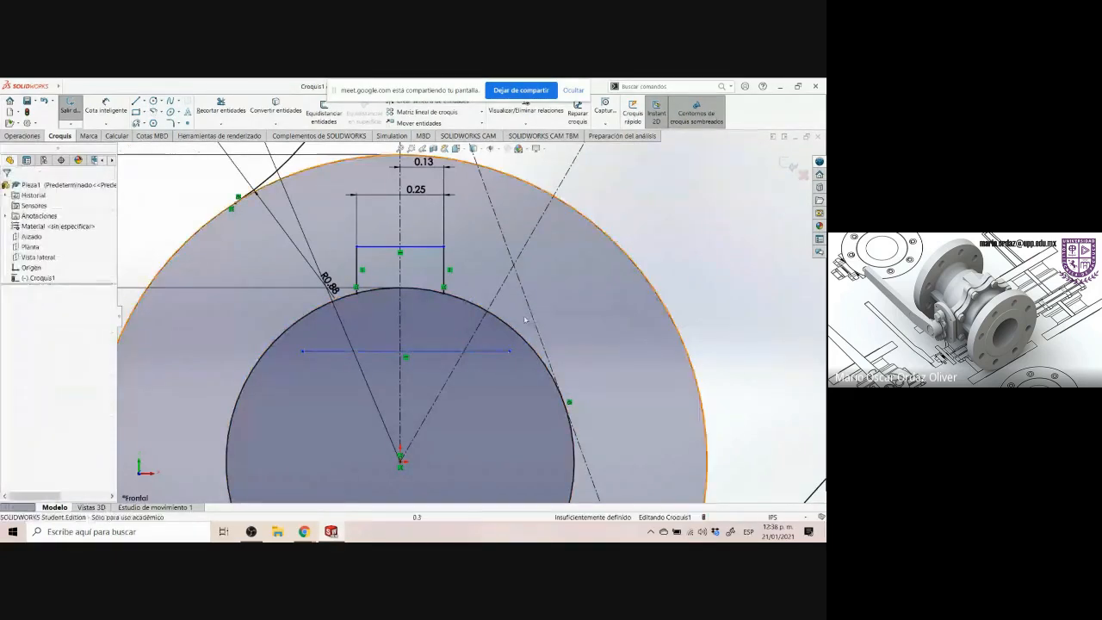
left_click(439, 352)
left_click(462, 301, "ctrl")
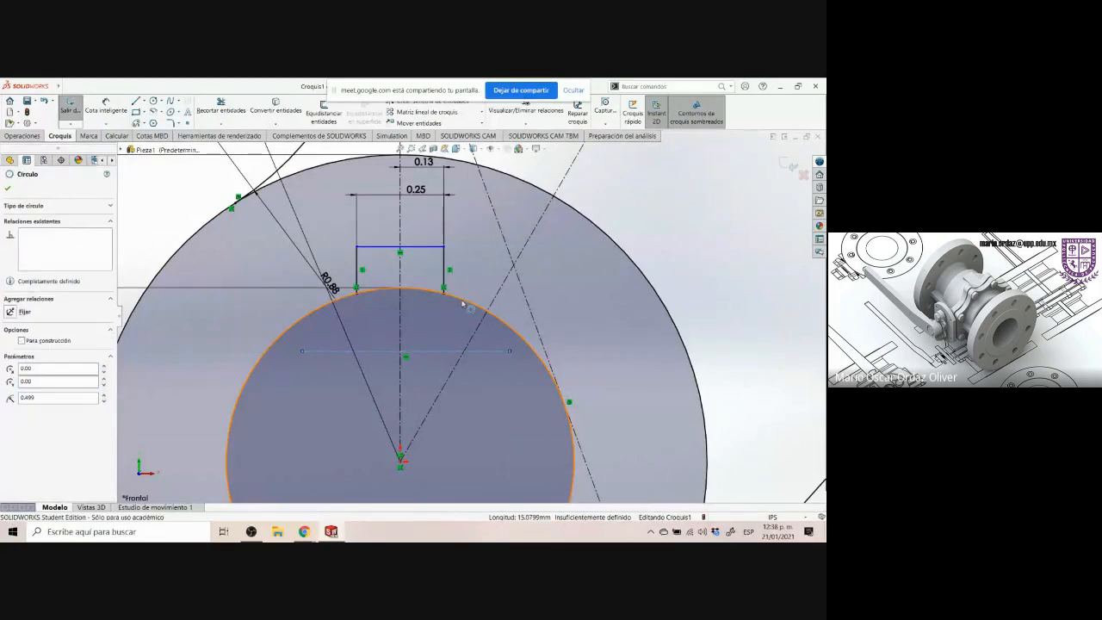
left_click(487, 262)
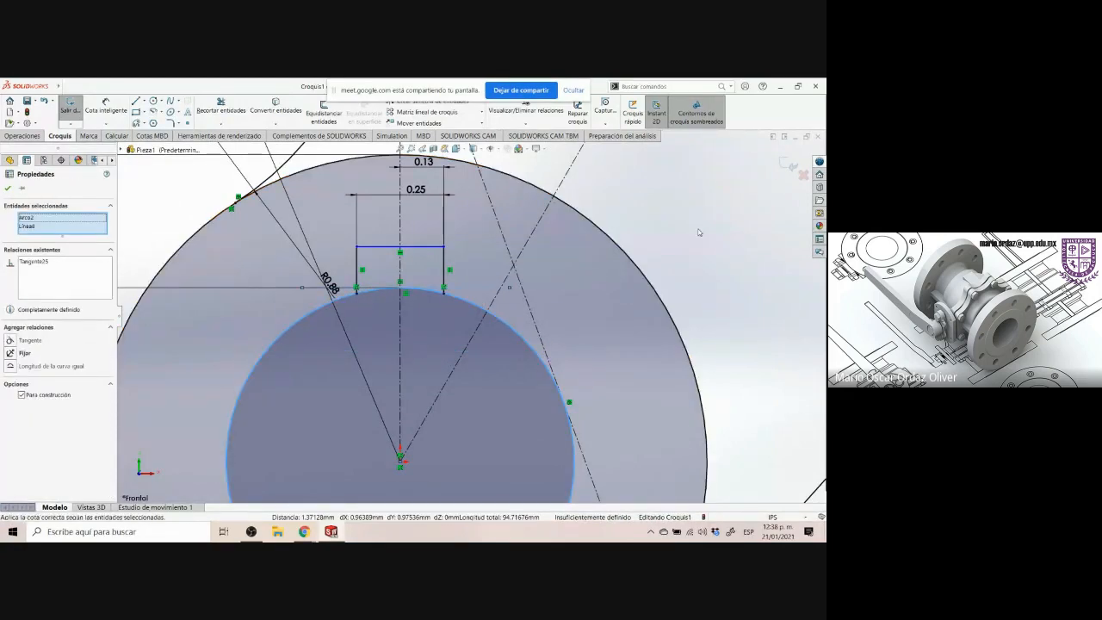
left_click(729, 217)
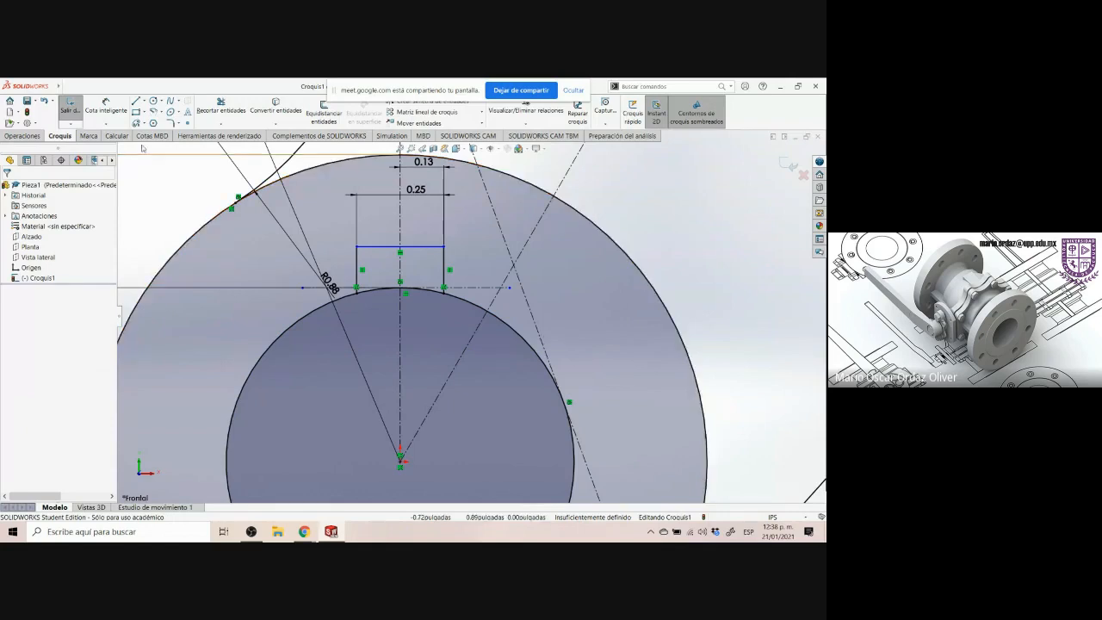
Dimension the keyway depth from its top line to the tangent construction line as 0.12 in
left_click(105, 106)
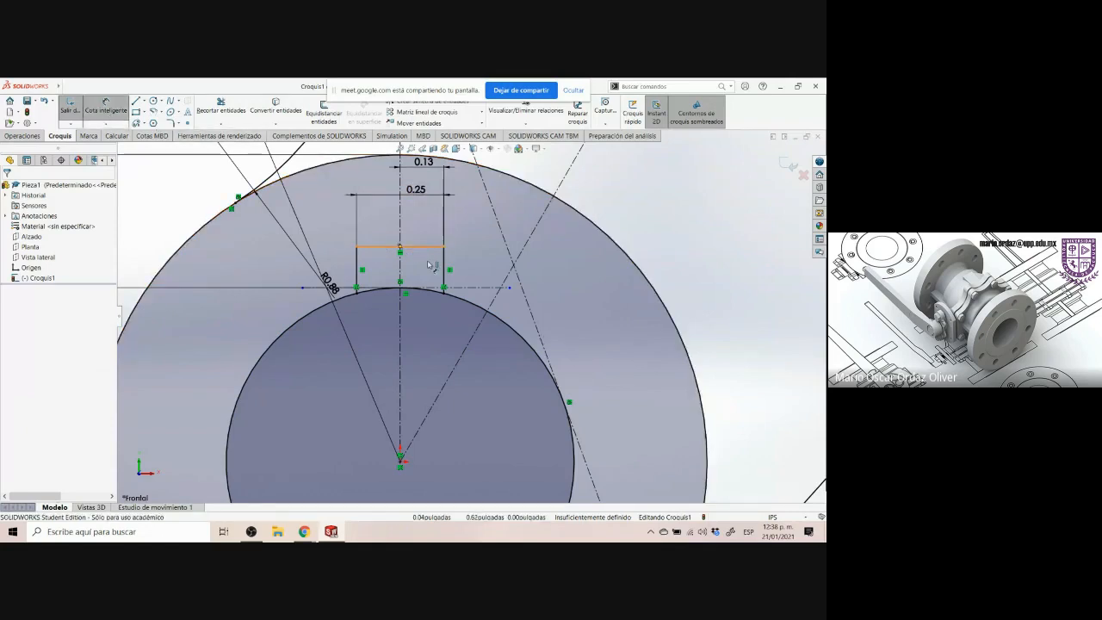
left_click(431, 265)
left_click(469, 287)
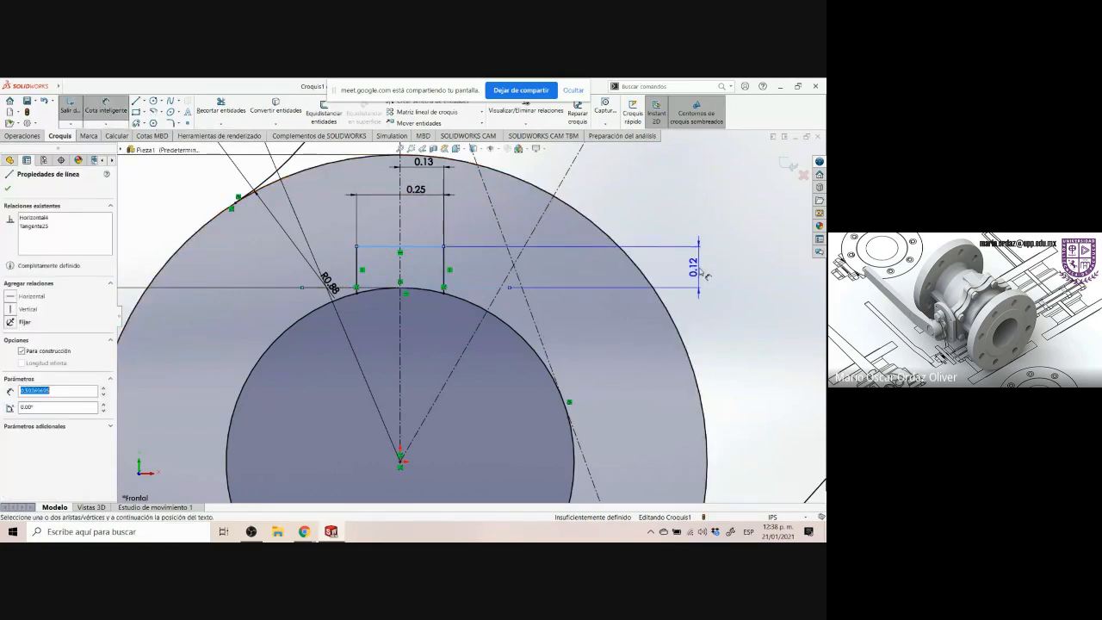
left_click(733, 280)
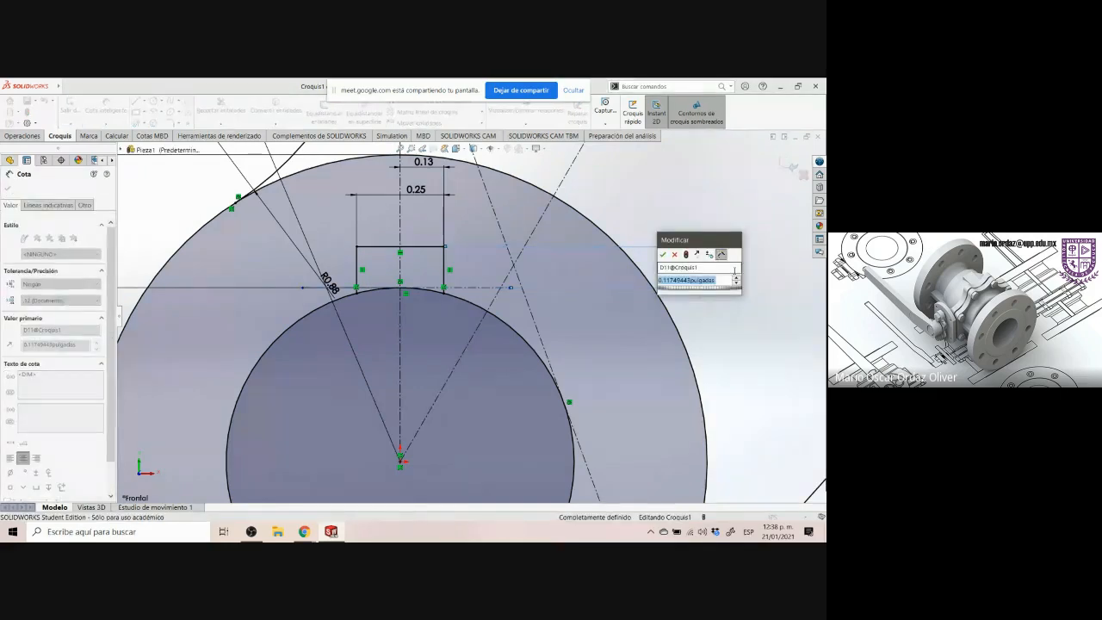
type("0.12")
key("Return")
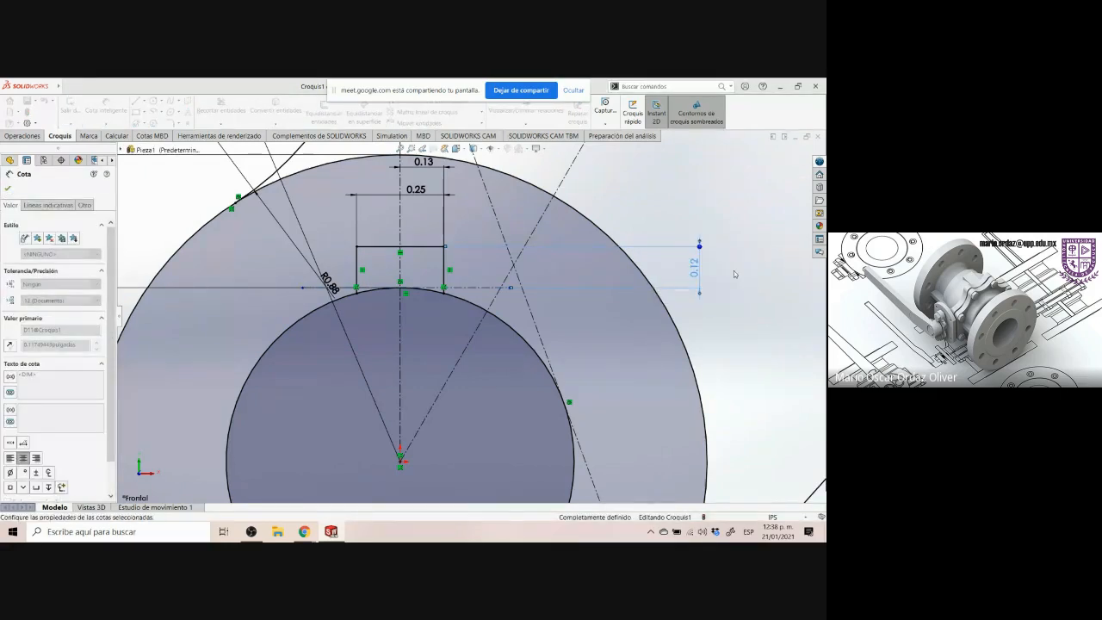
key("Escape")
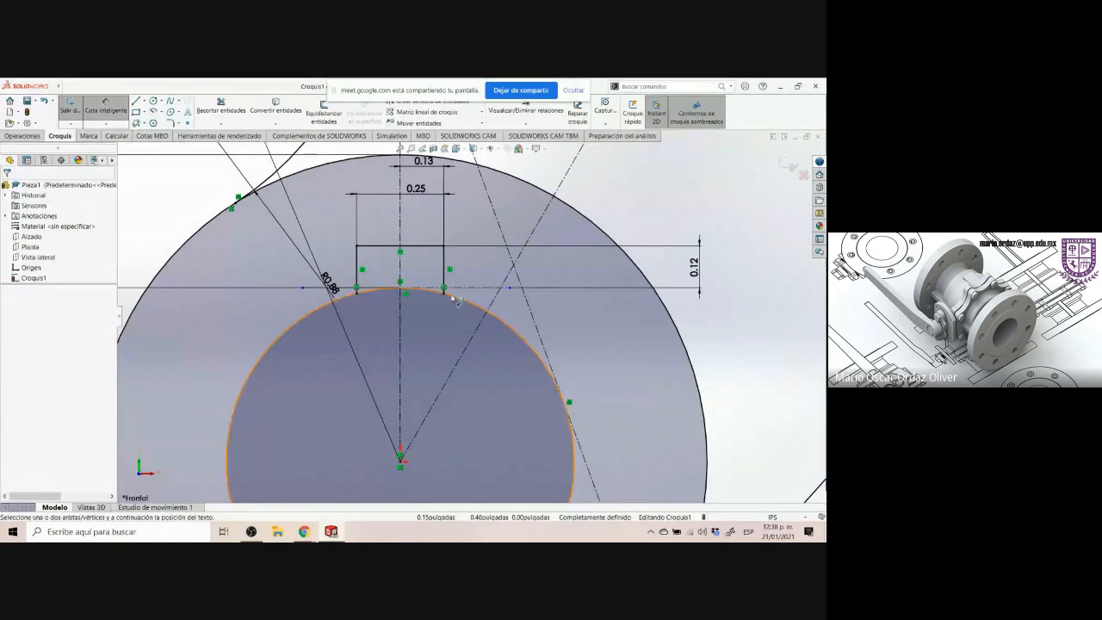
Zoom in and out around the hub to inspect the dimensioned keyway
scroll(446, 344, "up", 2)
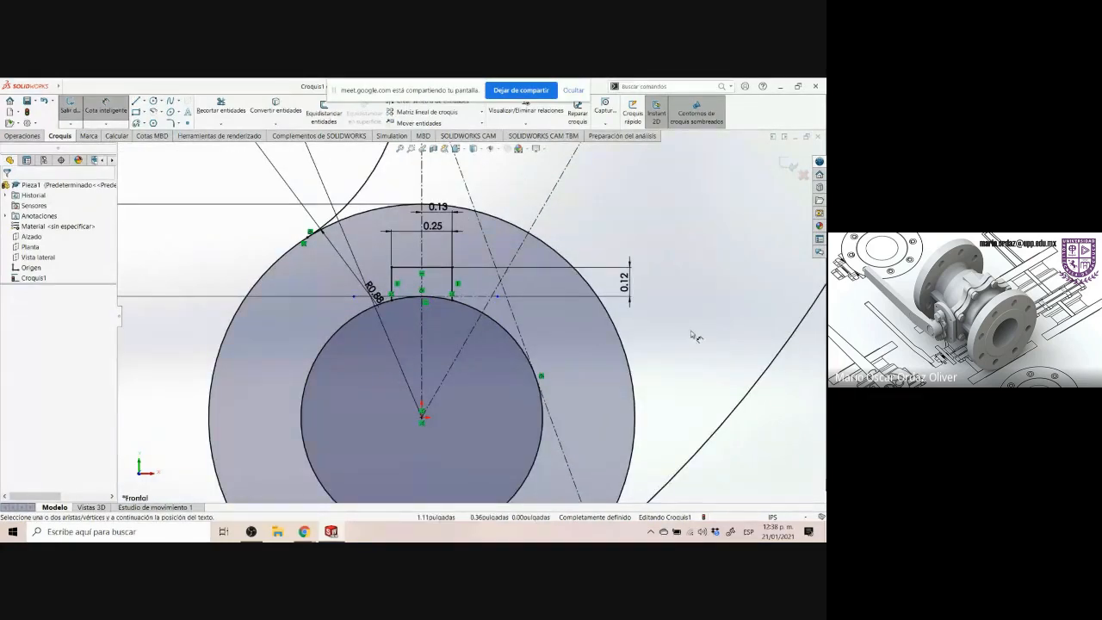
scroll(691, 331, "down", 2)
scroll(650, 342, "up", 2)
scroll(428, 310, "up", 4)
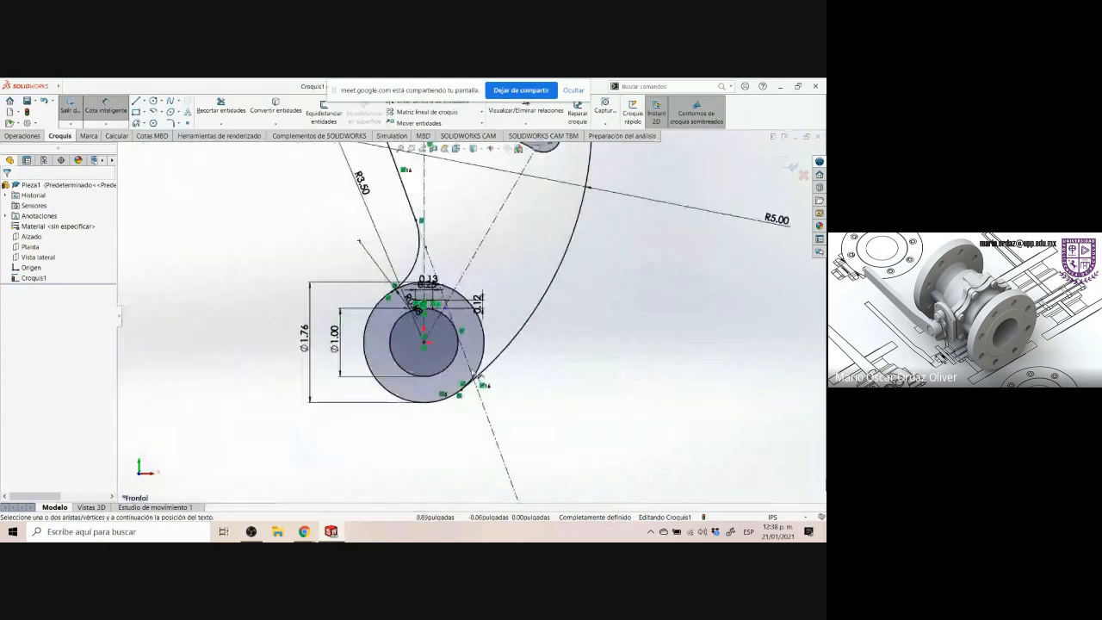
scroll(405, 317, "down", 3)
scroll(462, 297, "down", 5)
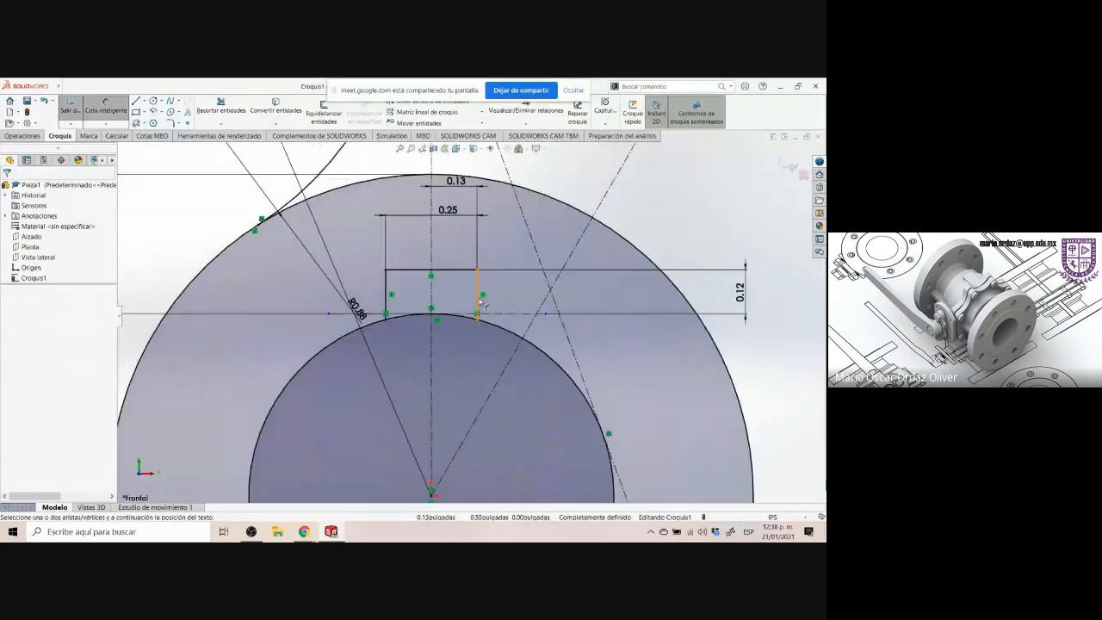
scroll(465, 318, "down", 1)
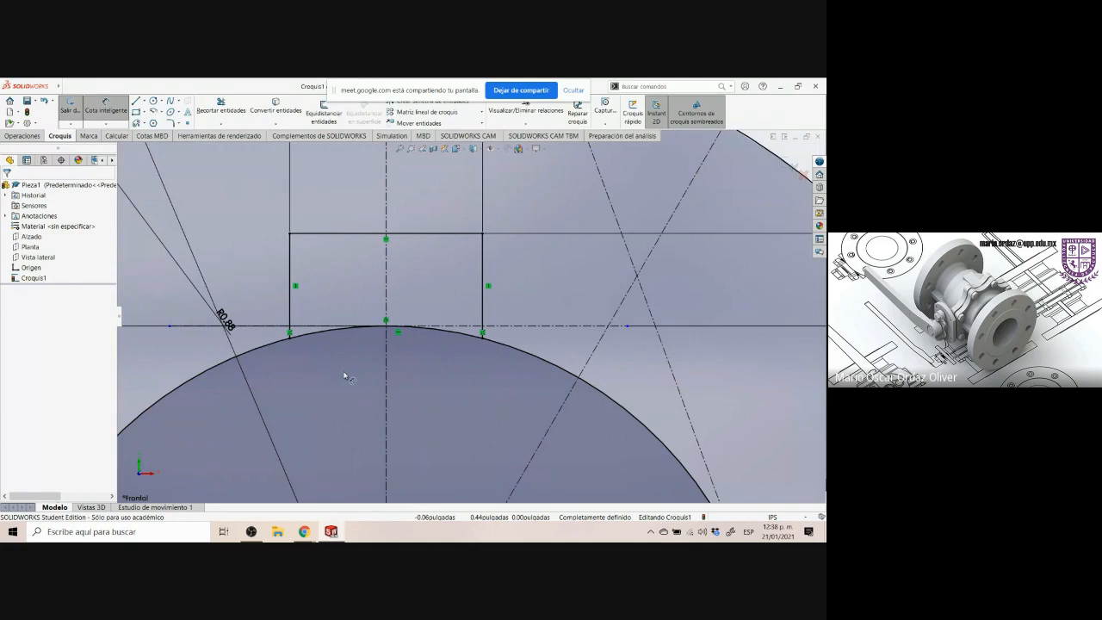
scroll(345, 411, "down", 1)
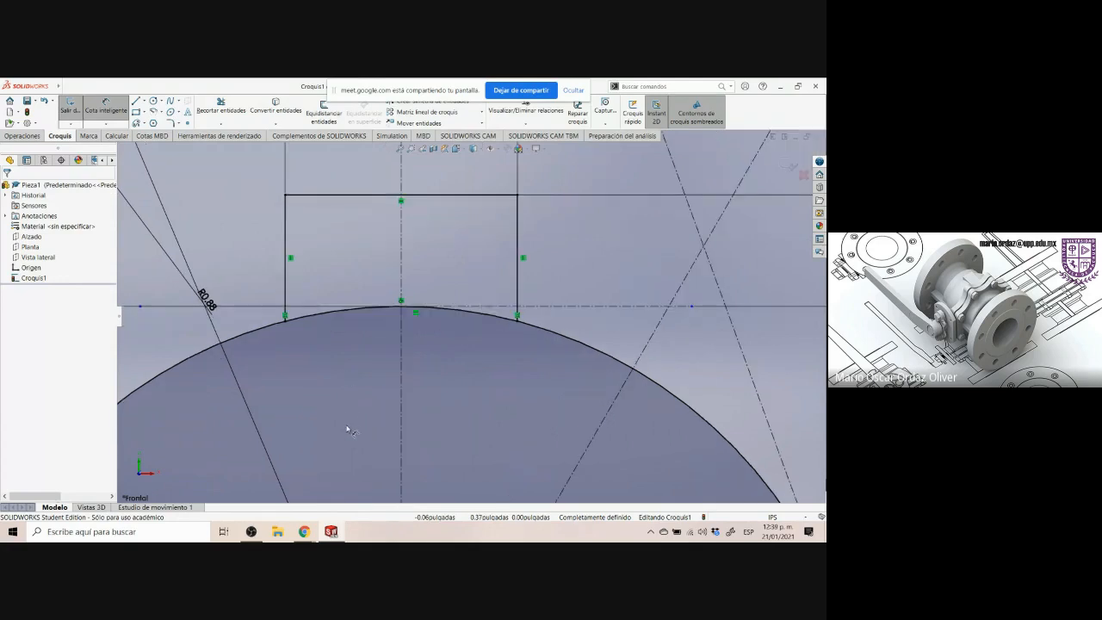
scroll(348, 433, "up", 4)
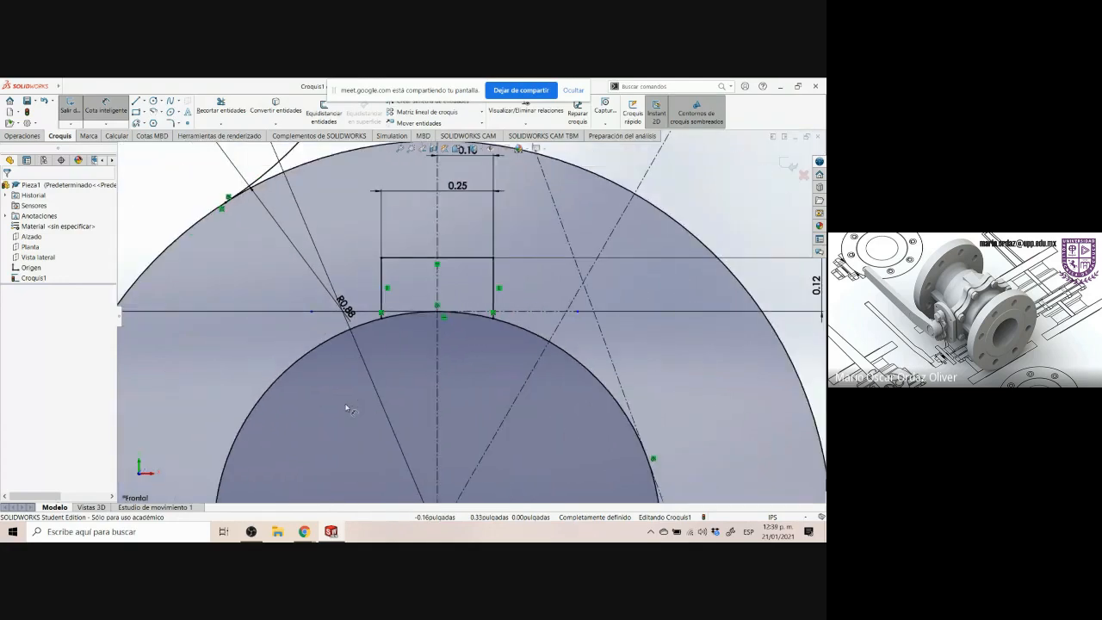
scroll(362, 360, "down", 1)
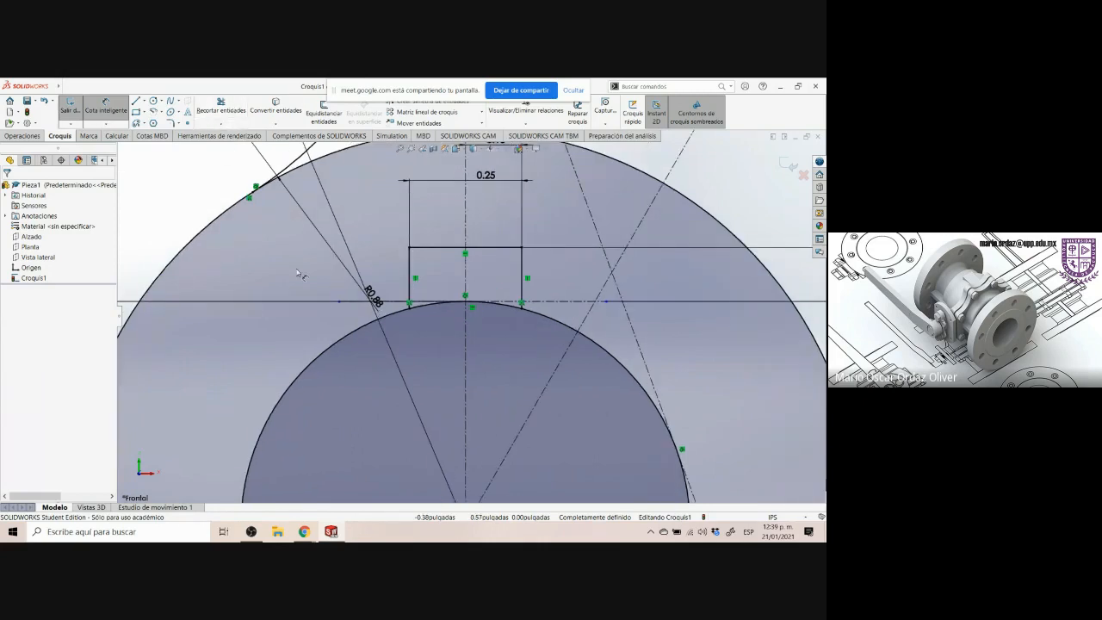
Trim away the inner circle's arc segments inside the keyway between its two sides
left_click(237, 110)
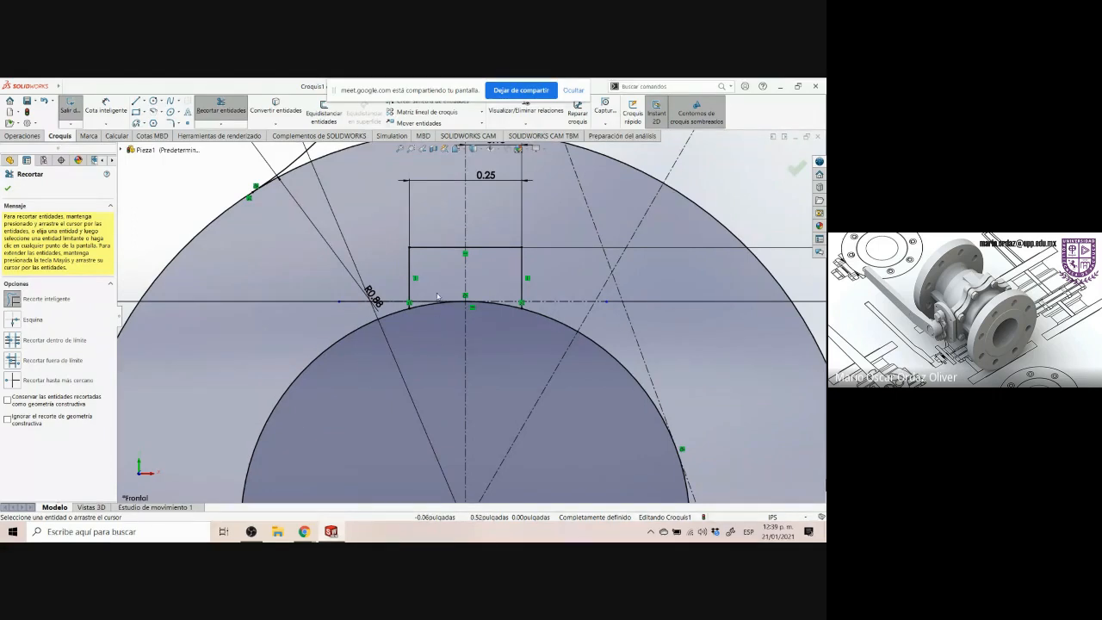
scroll(439, 293, "down", 10)
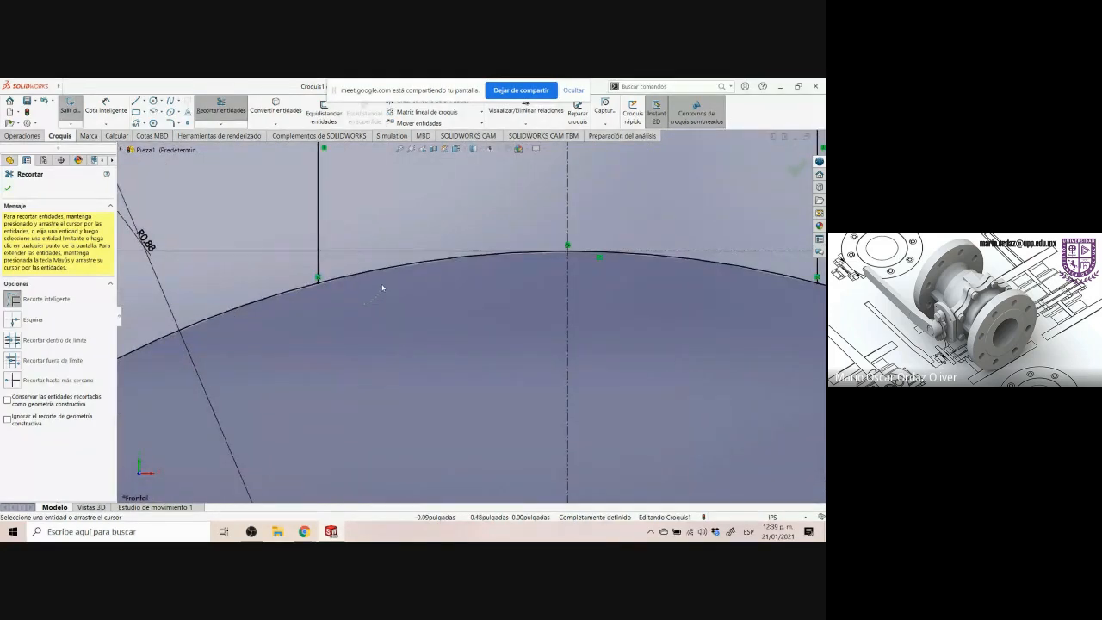
left_click_drag(371, 279, 362, 271)
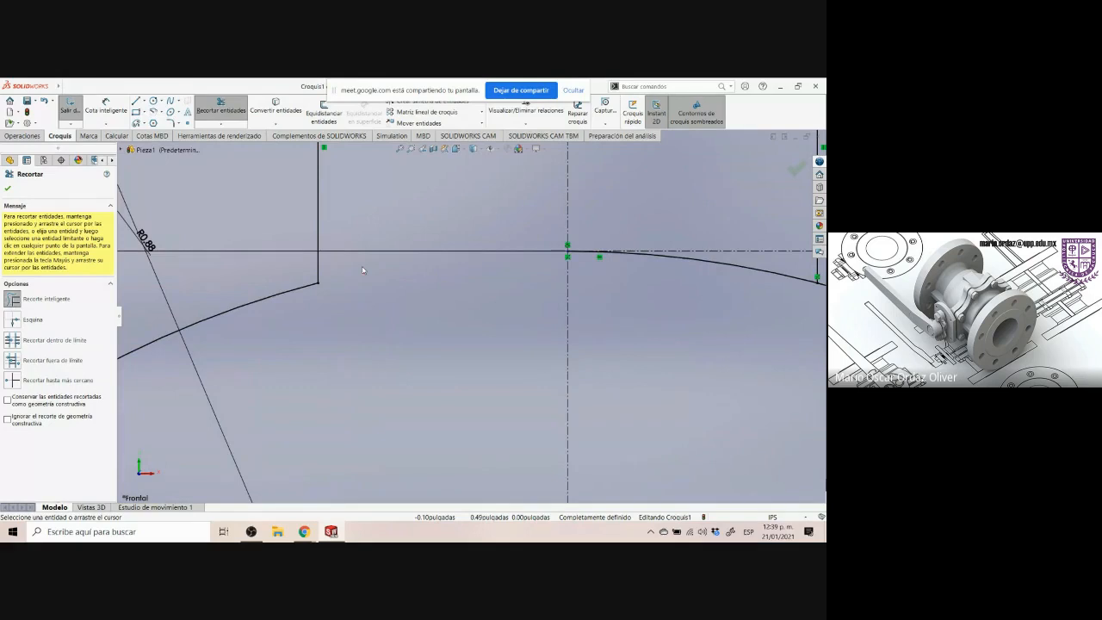
scroll(418, 289, "up", 6)
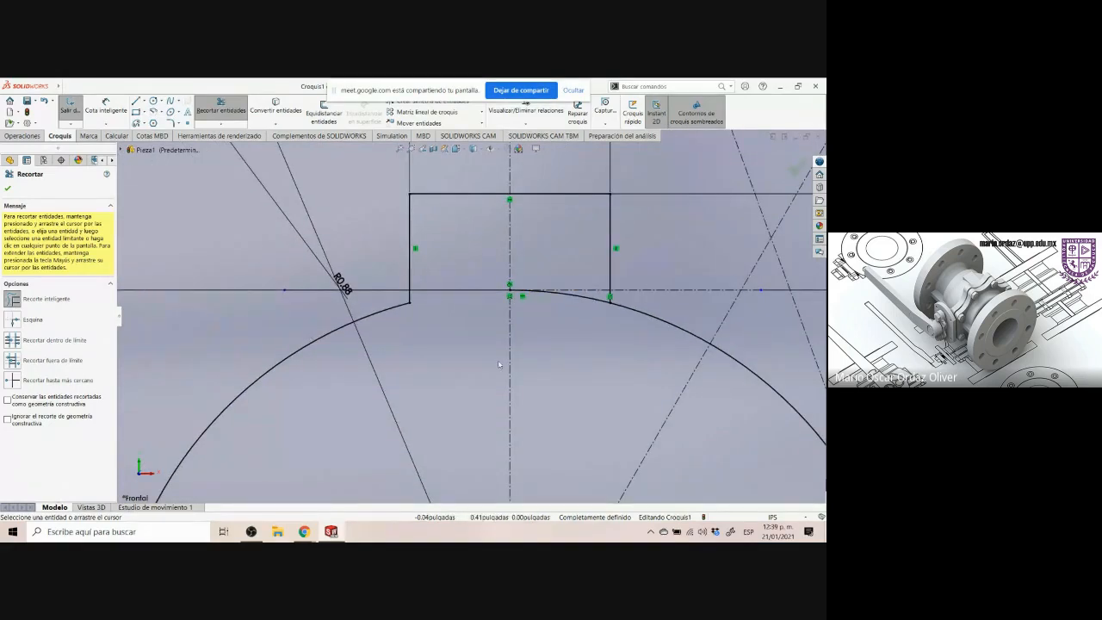
scroll(575, 314, "down", 3)
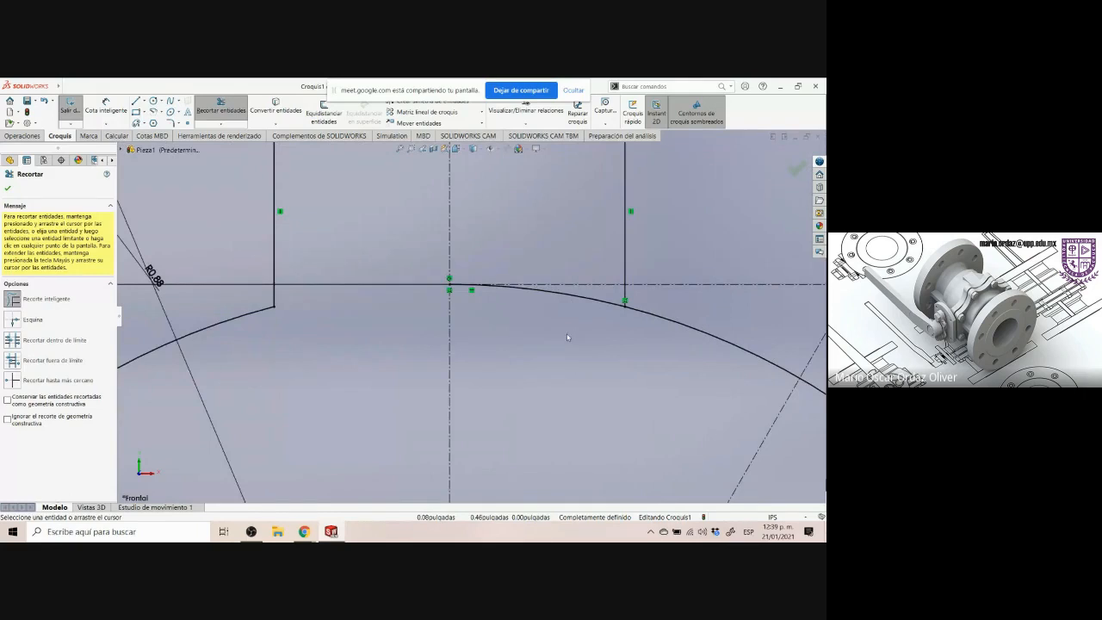
left_click_drag(589, 306, 597, 300)
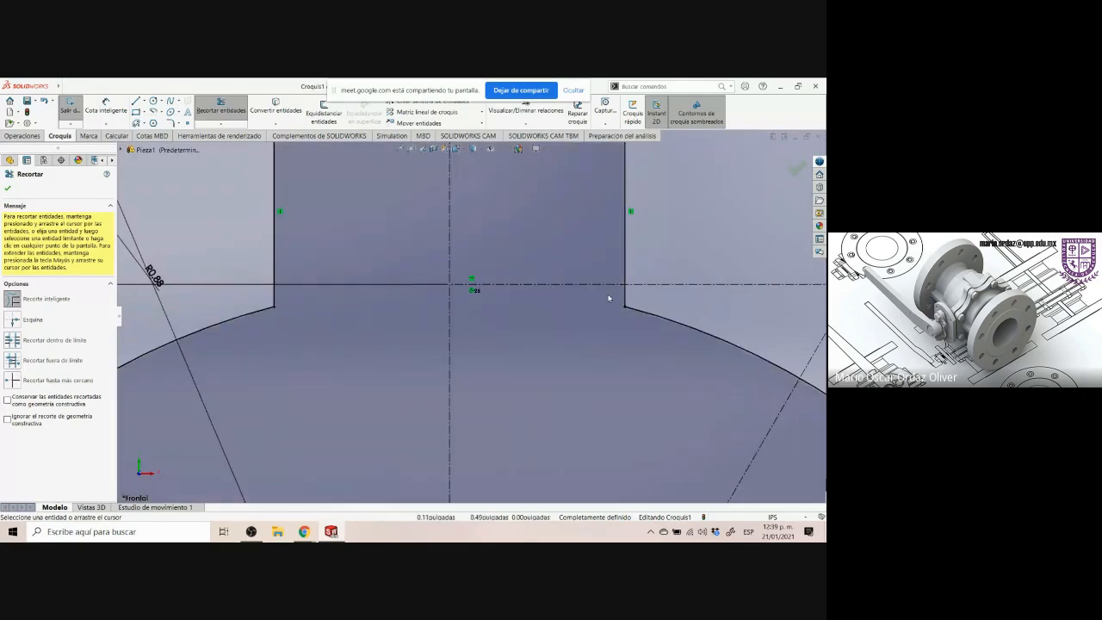
scroll(607, 302, "up", 8)
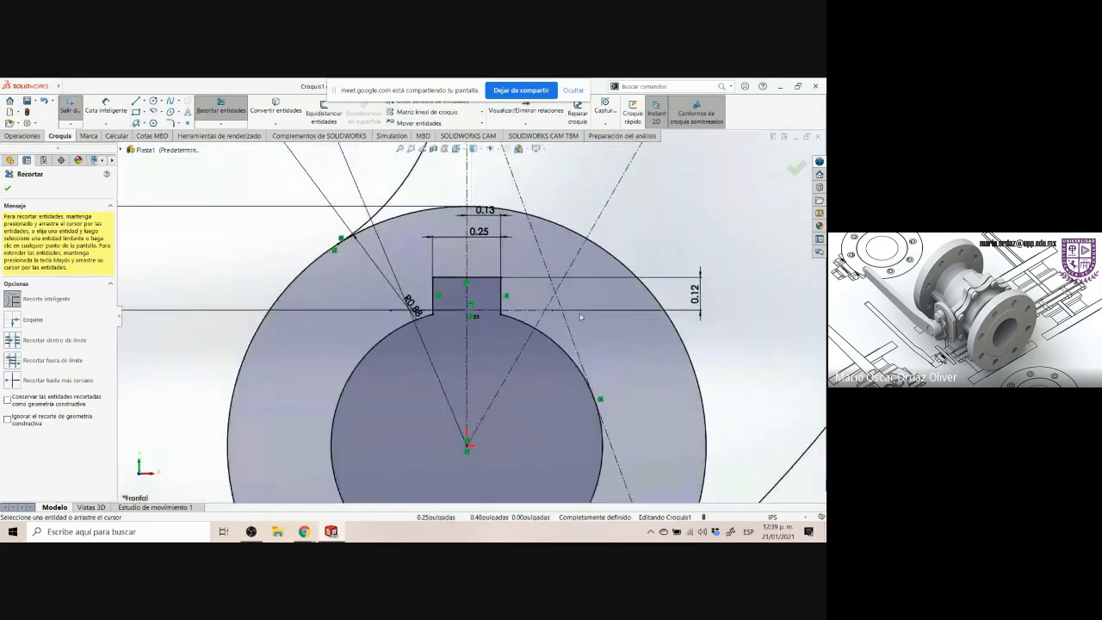
scroll(470, 310, "up", 2)
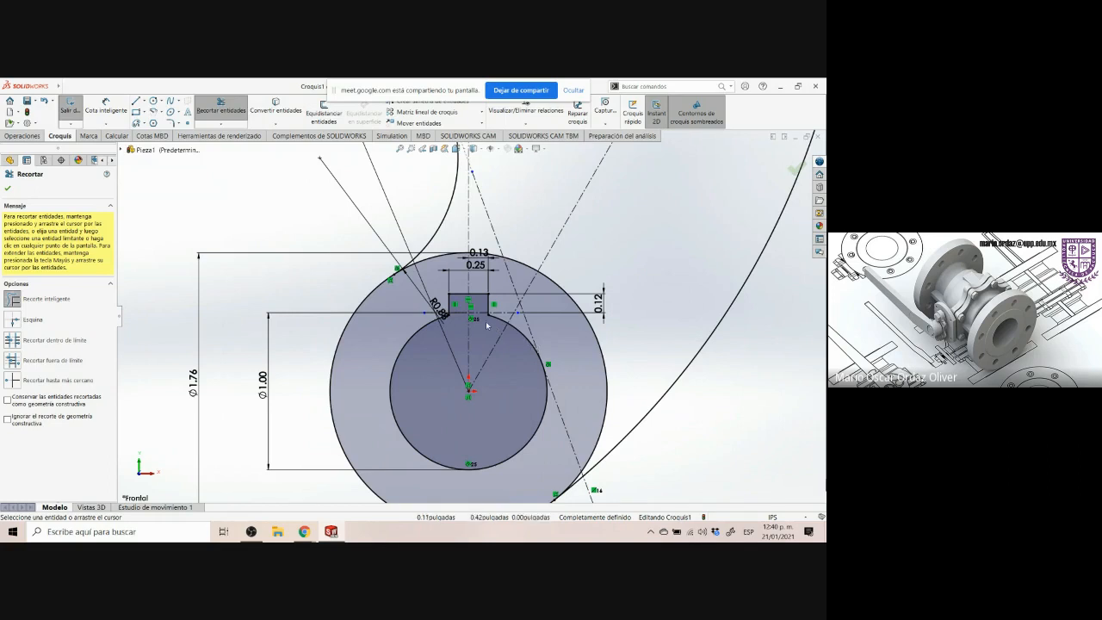
scroll(482, 342, "down", 2)
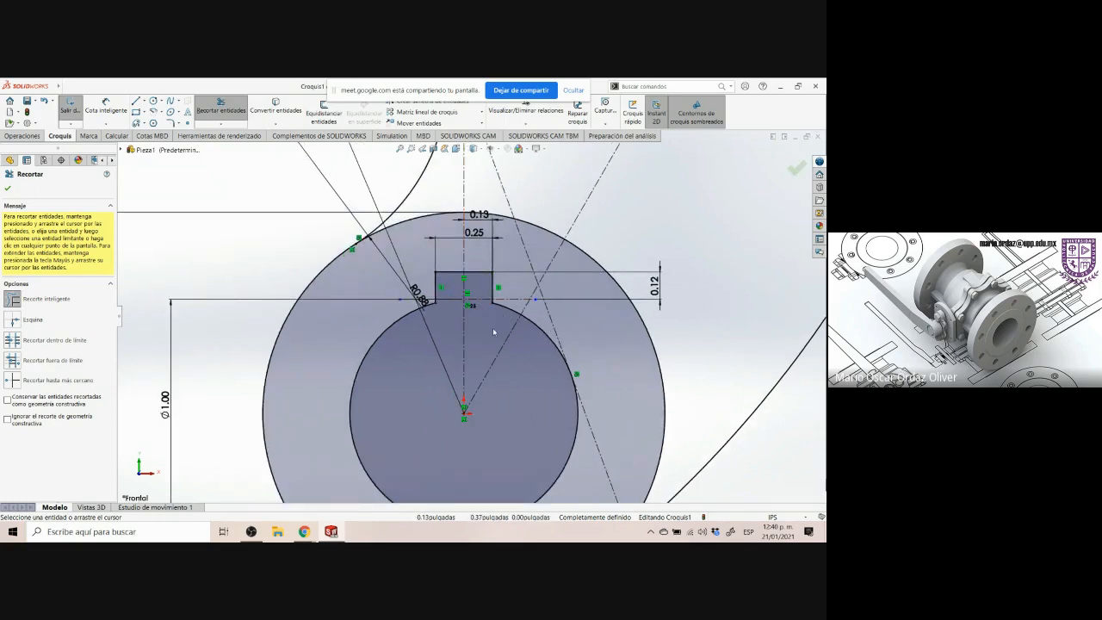
scroll(493, 333, "up", 1)
scroll(493, 333, "down", 2)
scroll(494, 326, "up", 3)
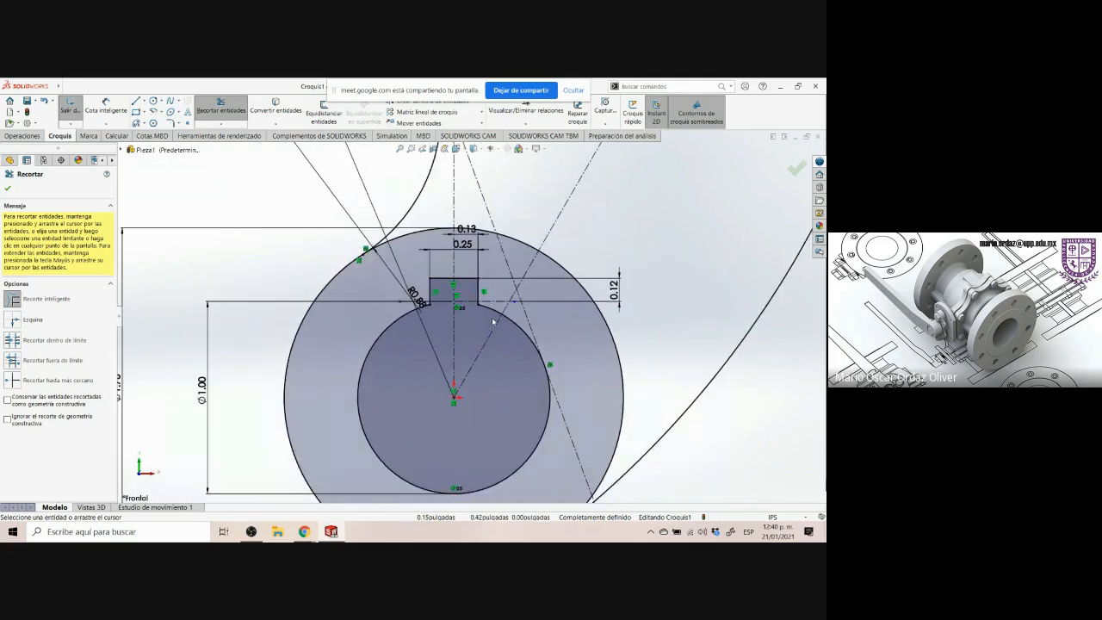
scroll(495, 325, "up", 1)
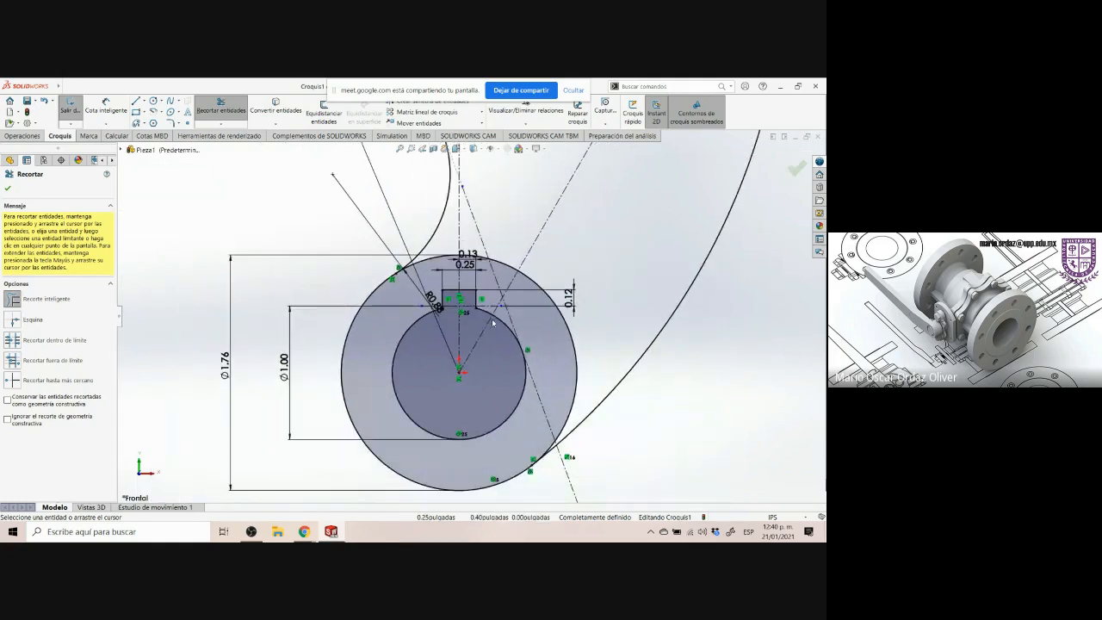
scroll(541, 333, "up", 1)
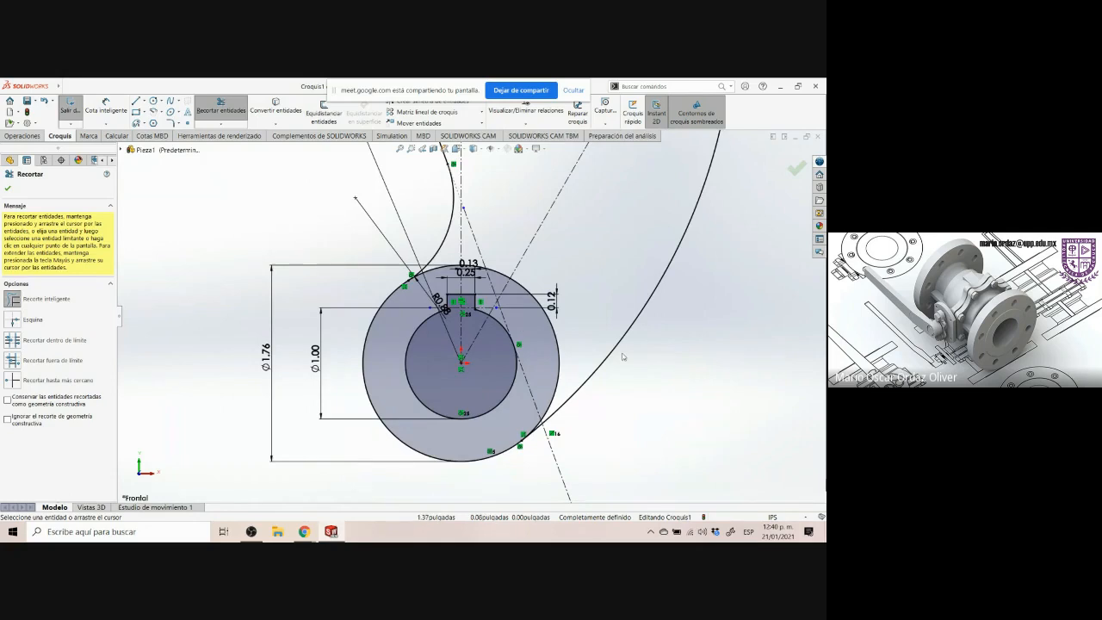
scroll(644, 354, "up", 1)
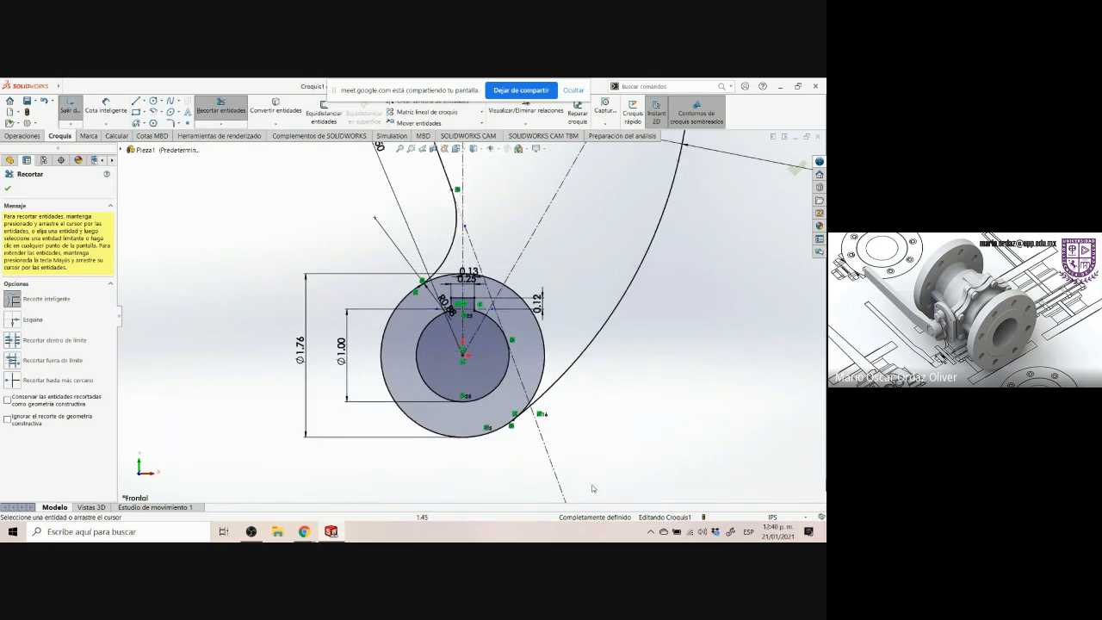
left_click(7, 188)
scroll(221, 312, "down", 1)
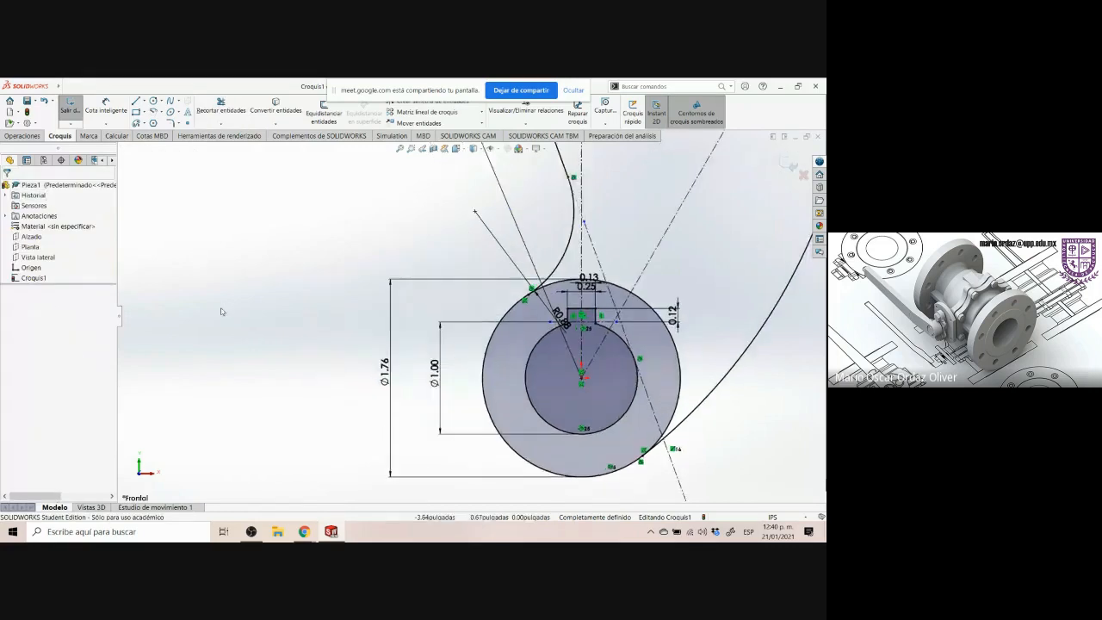
Zoom in and out around the finished arm sketch to inspect its outline, slot and keyway
scroll(221, 311, "up", 3)
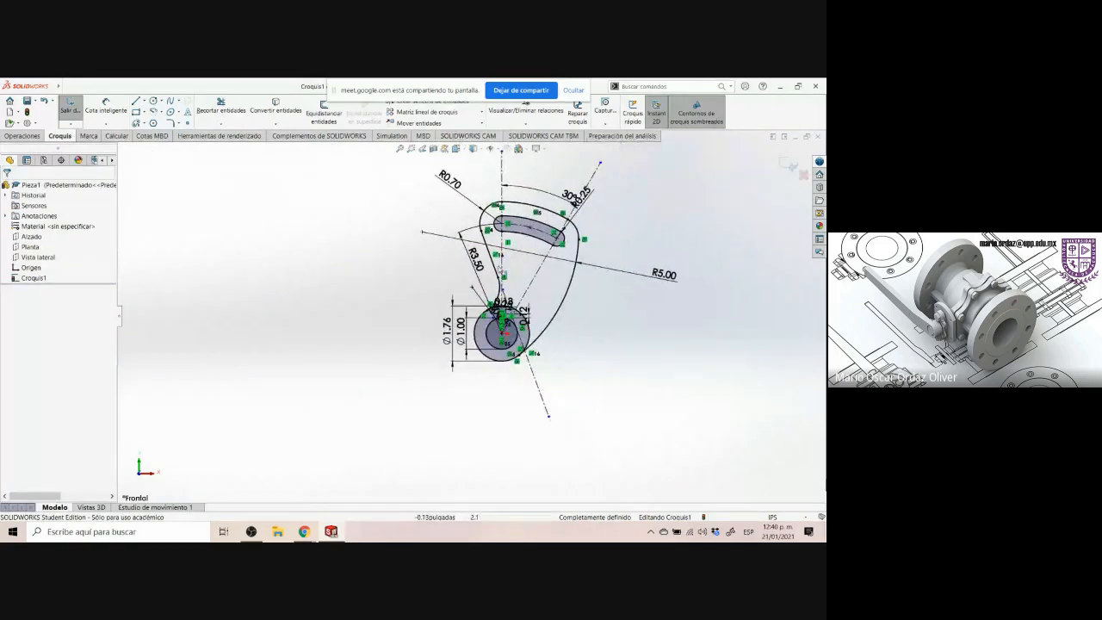
scroll(508, 276, "up", 1)
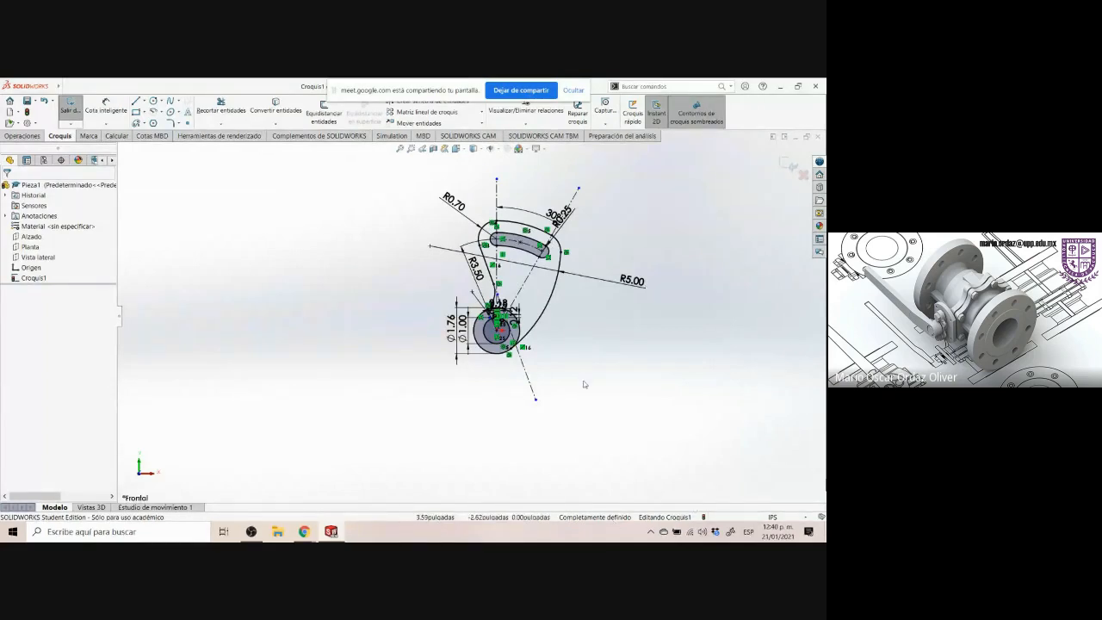
scroll(594, 330, "down", 1)
scroll(572, 263, "up", 2)
scroll(486, 195, "down", 1)
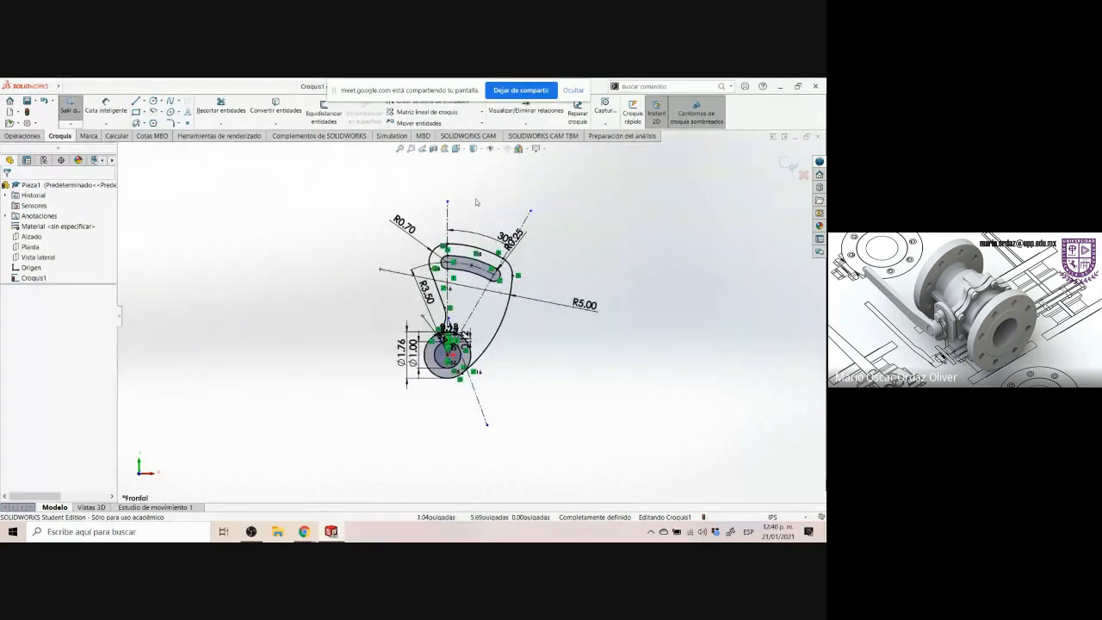
scroll(476, 202, "down", 1)
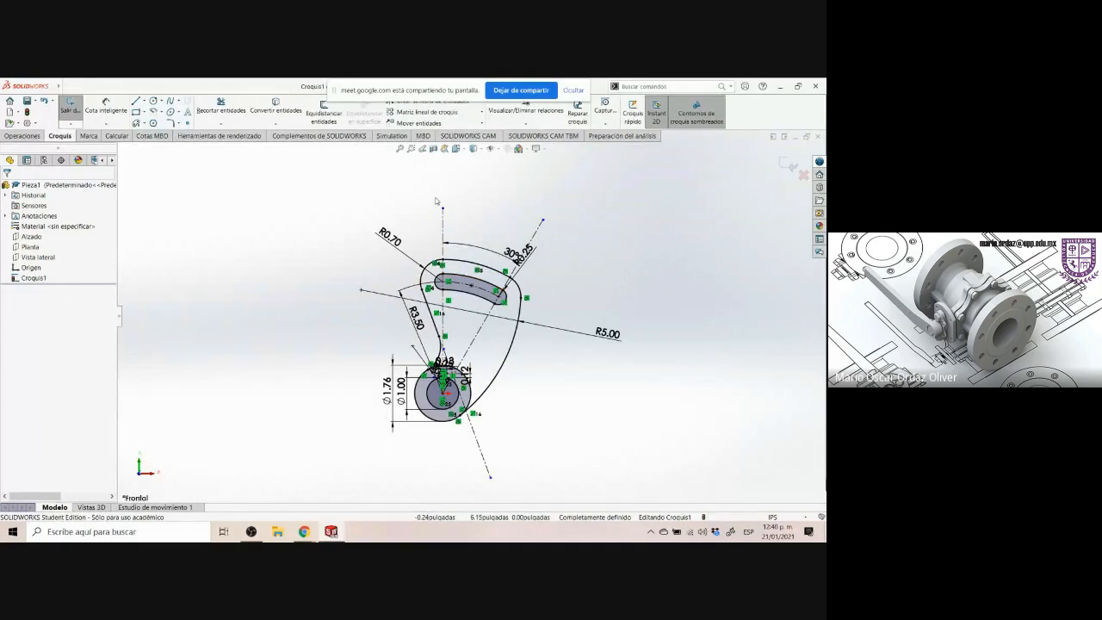
left_click_drag(547, 204, 520, 244)
left_click_drag(504, 468, 482, 488)
left_click(568, 353)
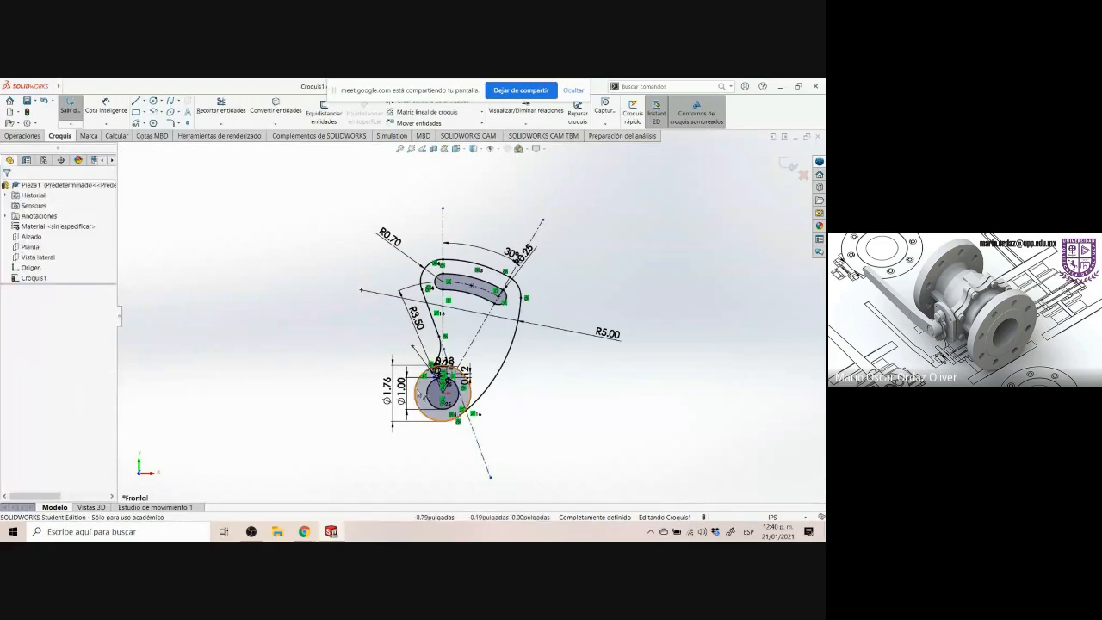
scroll(433, 390, "down", 8)
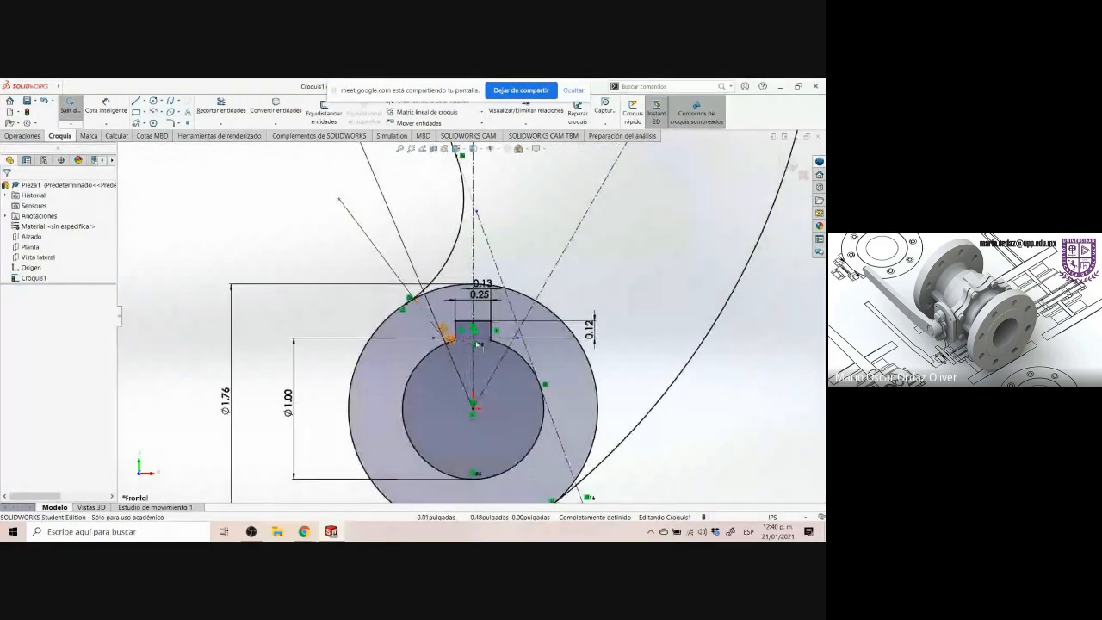
scroll(474, 322, "up", 6)
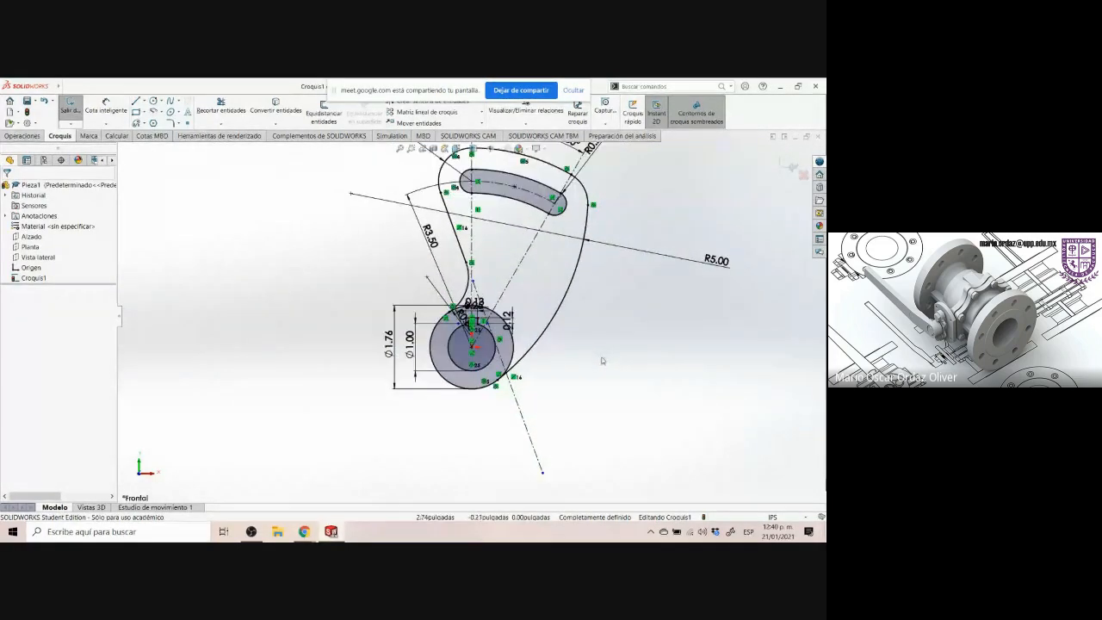
scroll(593, 355, "up", 4)
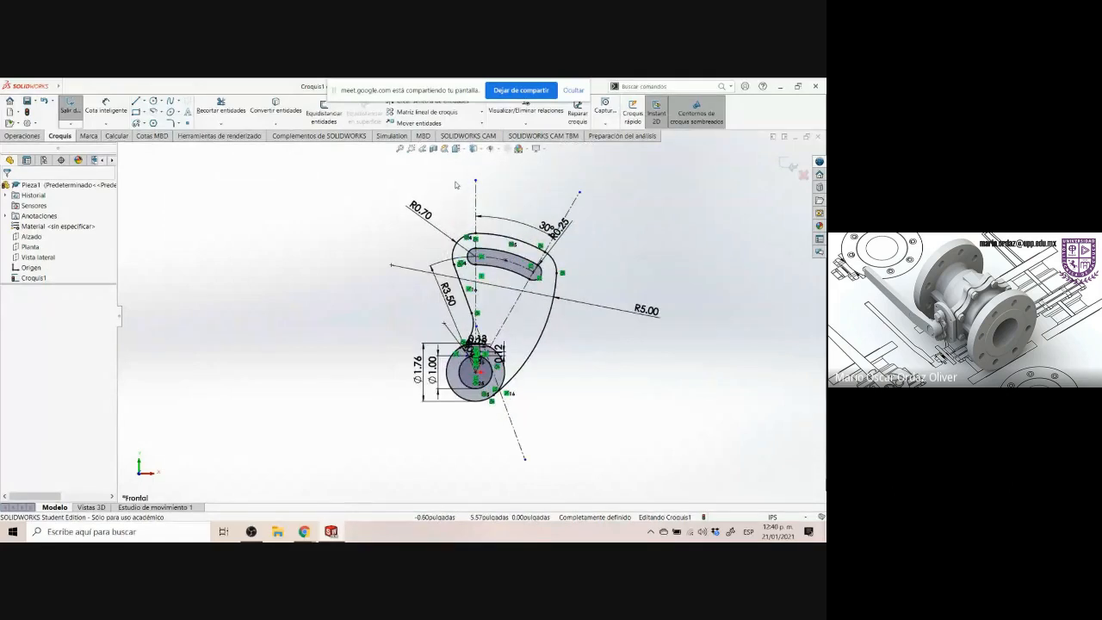
scroll(541, 183, "down", 2)
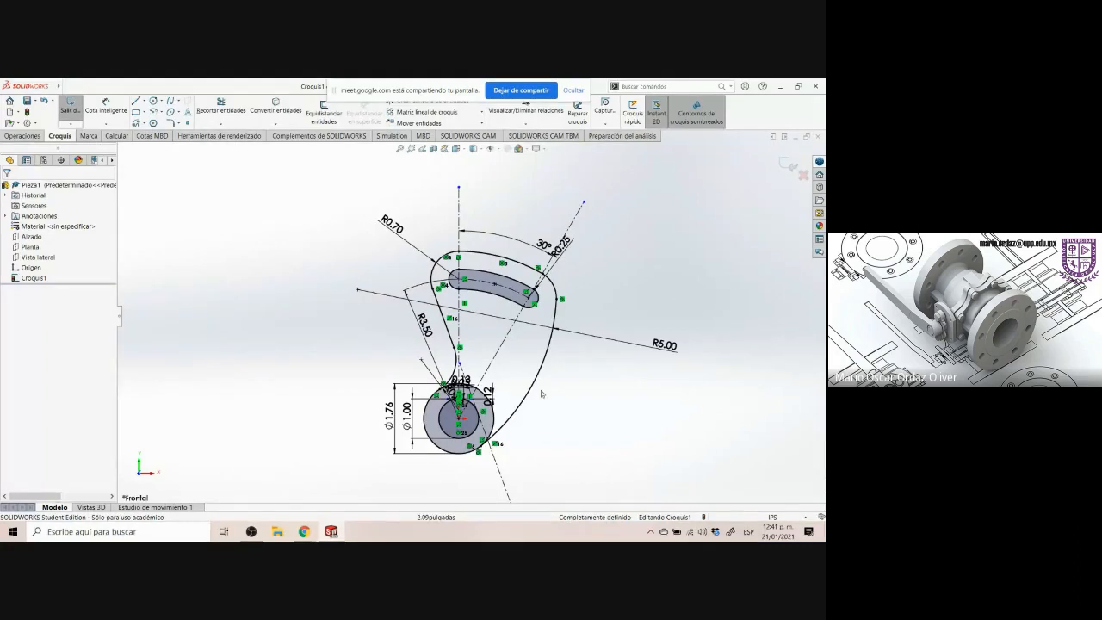
Exit the sketch
left_click(787, 165)
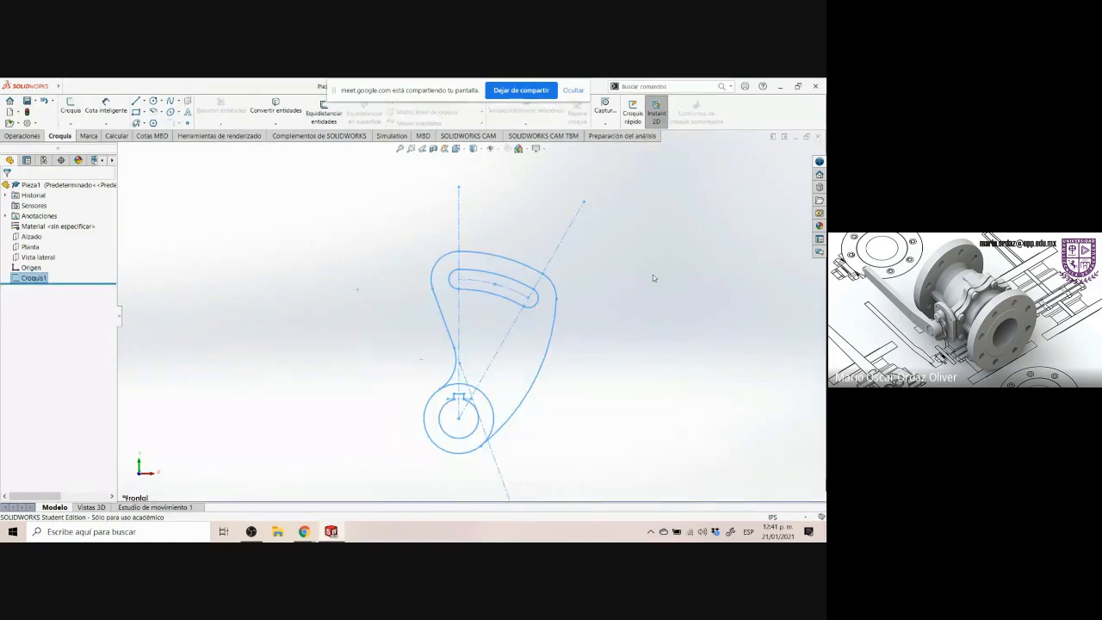
left_click(630, 339)
scroll(611, 408, "down", 2)
scroll(611, 409, "up", 2)
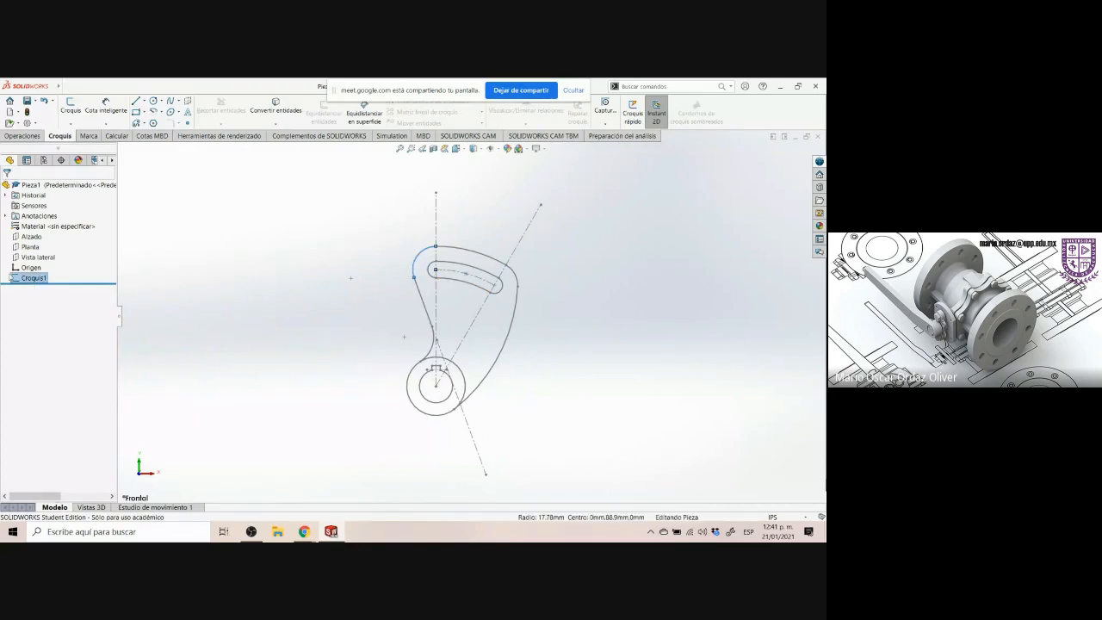
Reopen Croquis1 for editing and exit it again
left_click(31, 277)
left_click(34, 255)
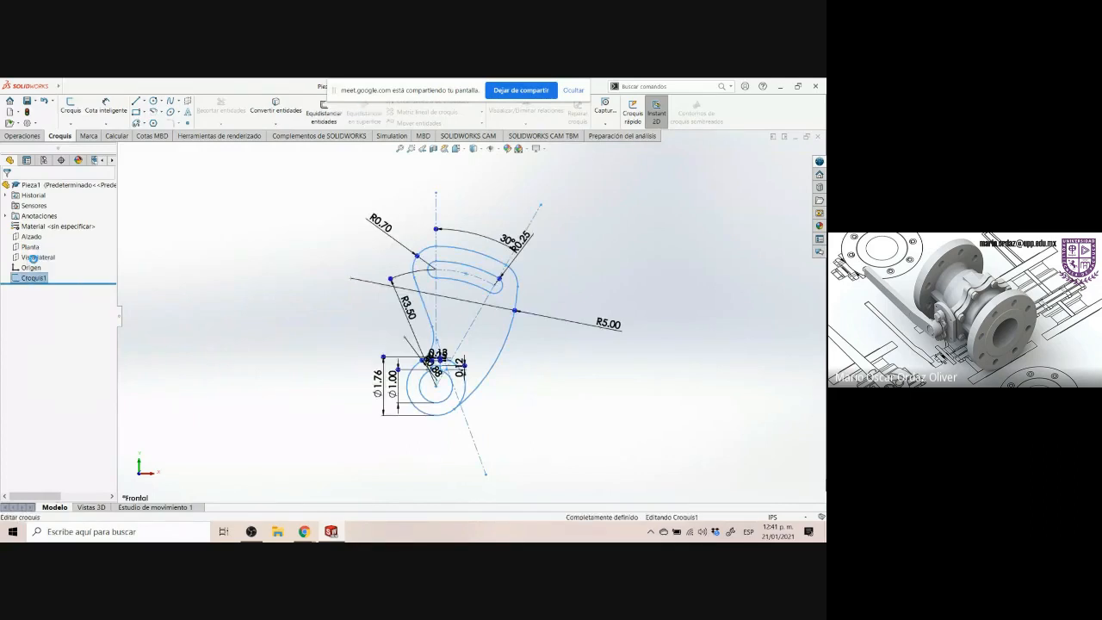
left_click(788, 163)
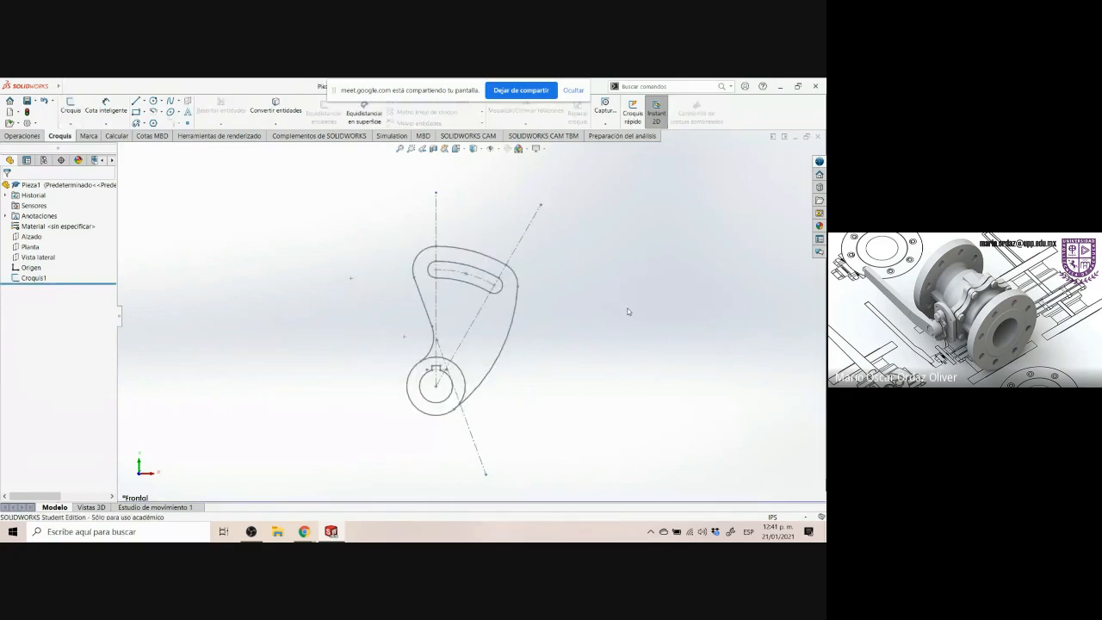
Switch to the isometric view and study the Control Arm drawing's views and dimensions in the browser
key("ctrl+7")
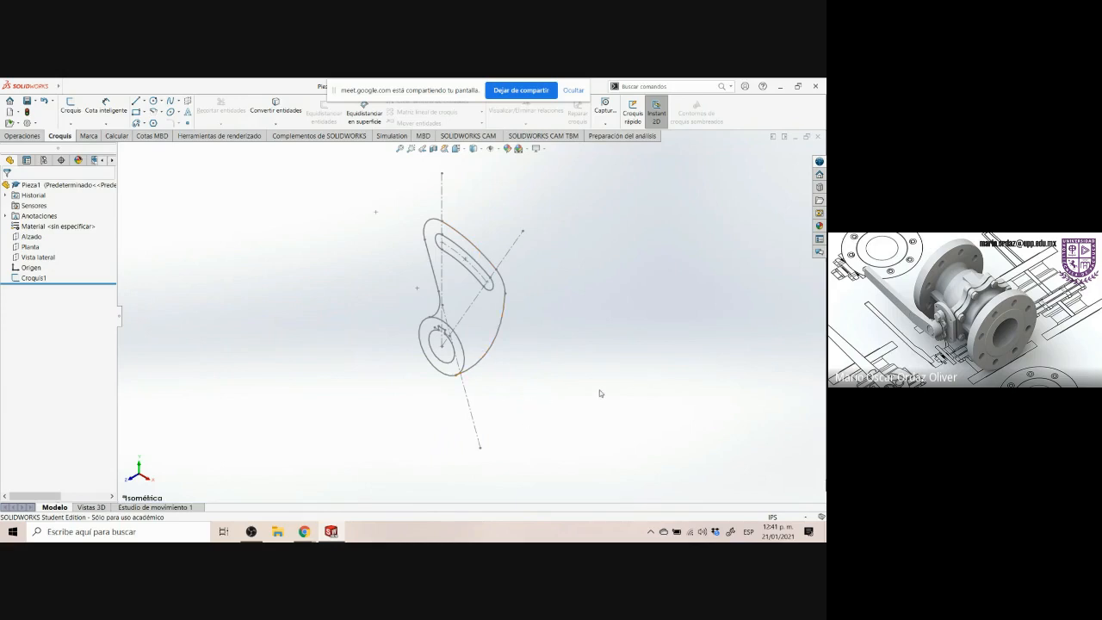
left_click(303, 531)
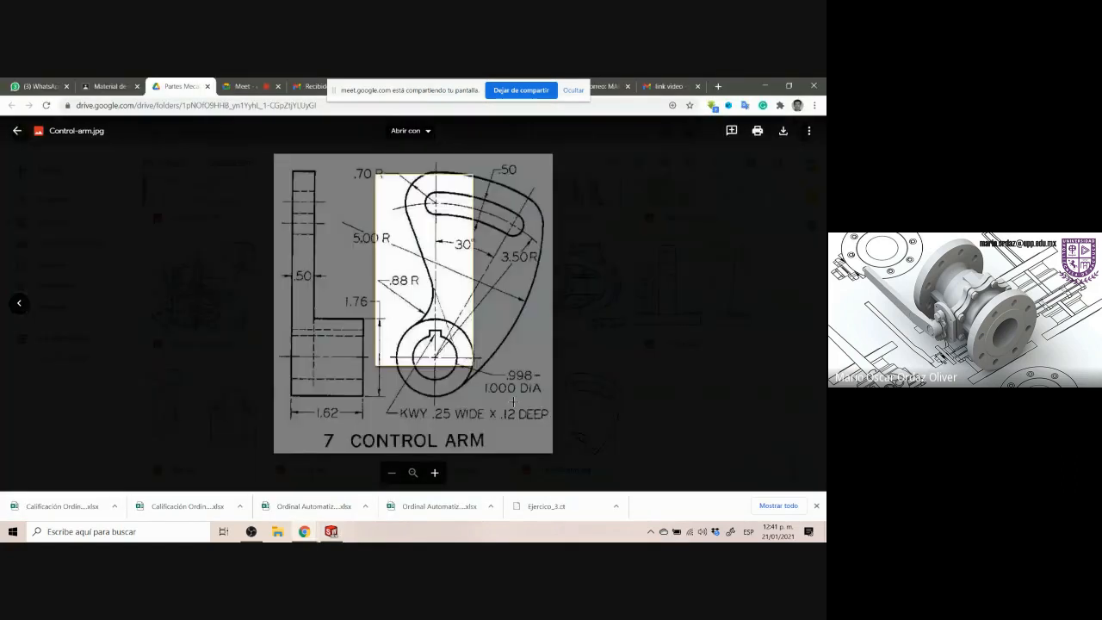
left_click_drag(513, 402, 544, 417)
left_click(340, 533)
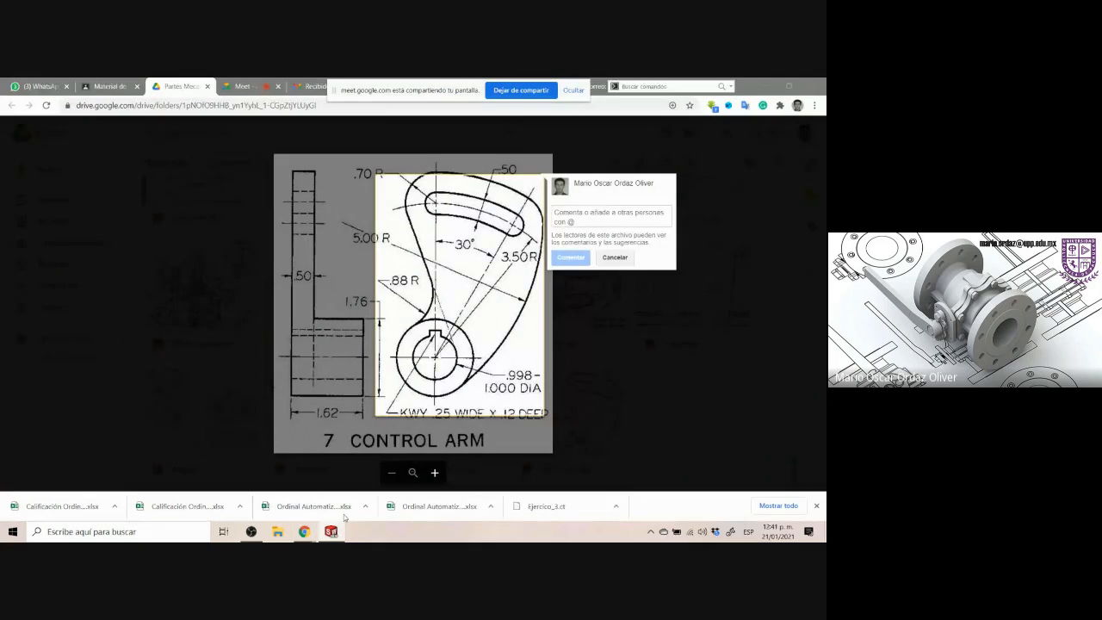
left_click_drag(409, 200, 525, 396)
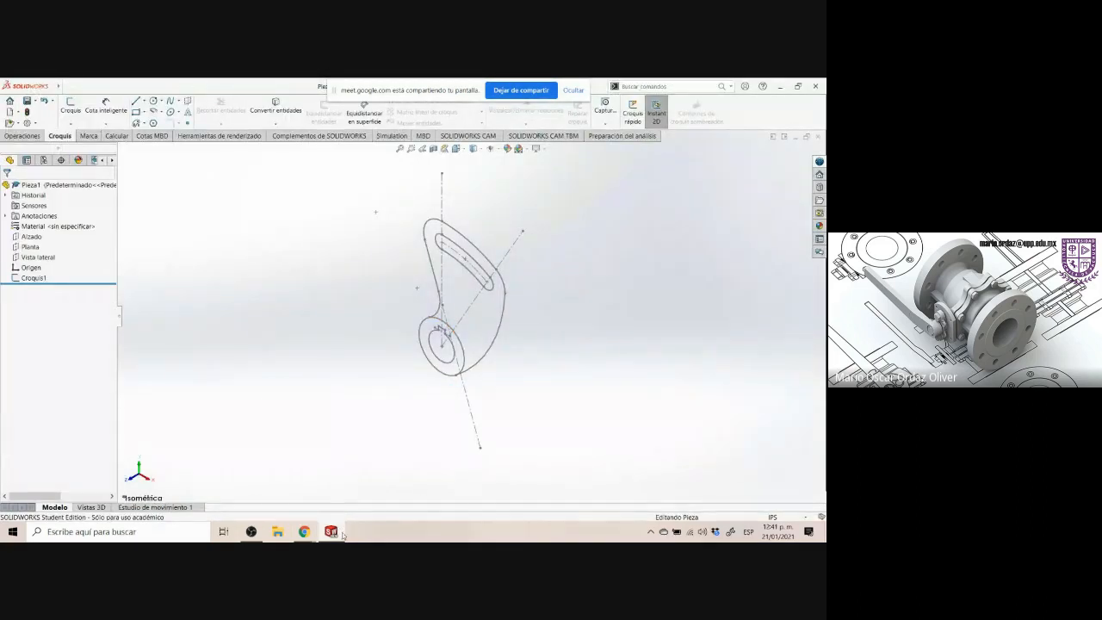
left_click(304, 531)
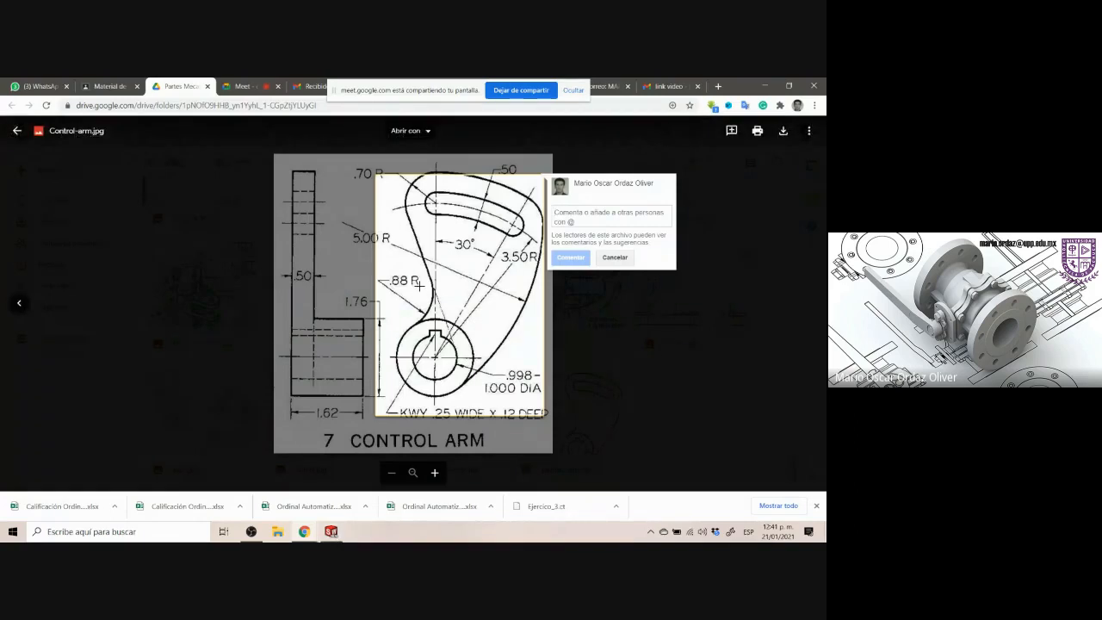
left_click(370, 259)
mouse_move(282, 169)
left_mouse_down()
mouse_move(359, 384)
mouse_move(386, 422)
left_mouse_up()
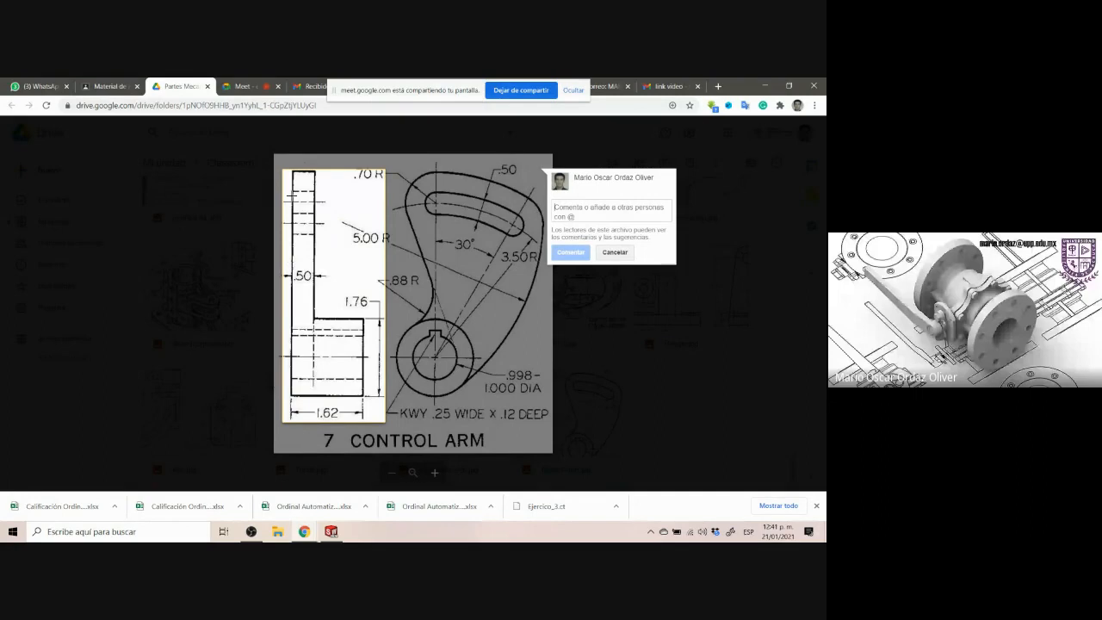
left_click_drag(288, 169, 329, 410)
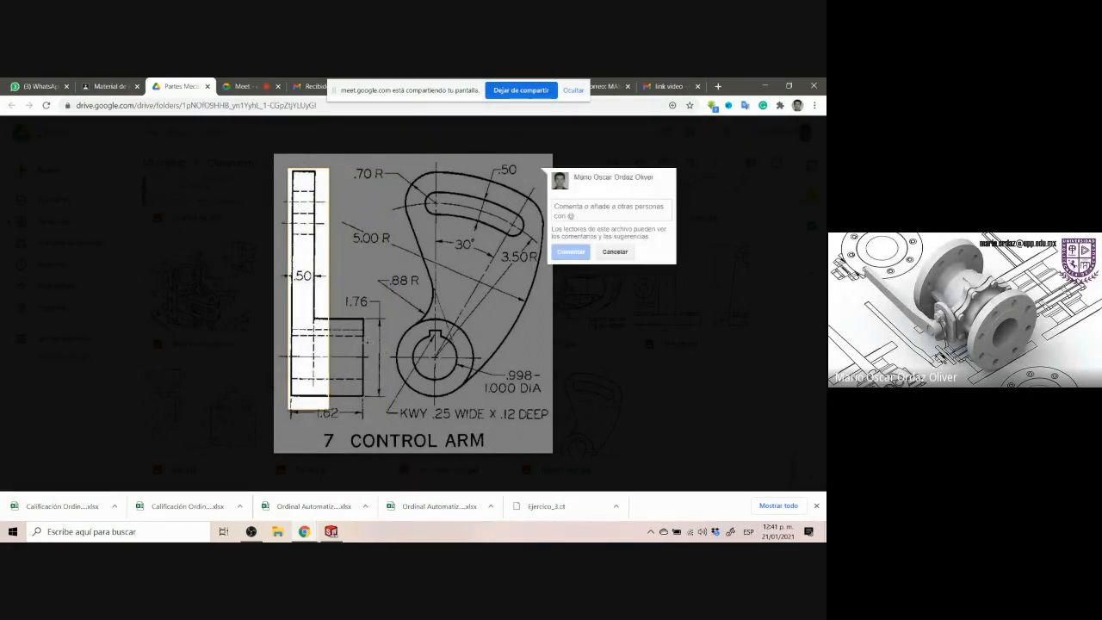
left_click_drag(379, 160, 526, 416)
left_click(508, 425)
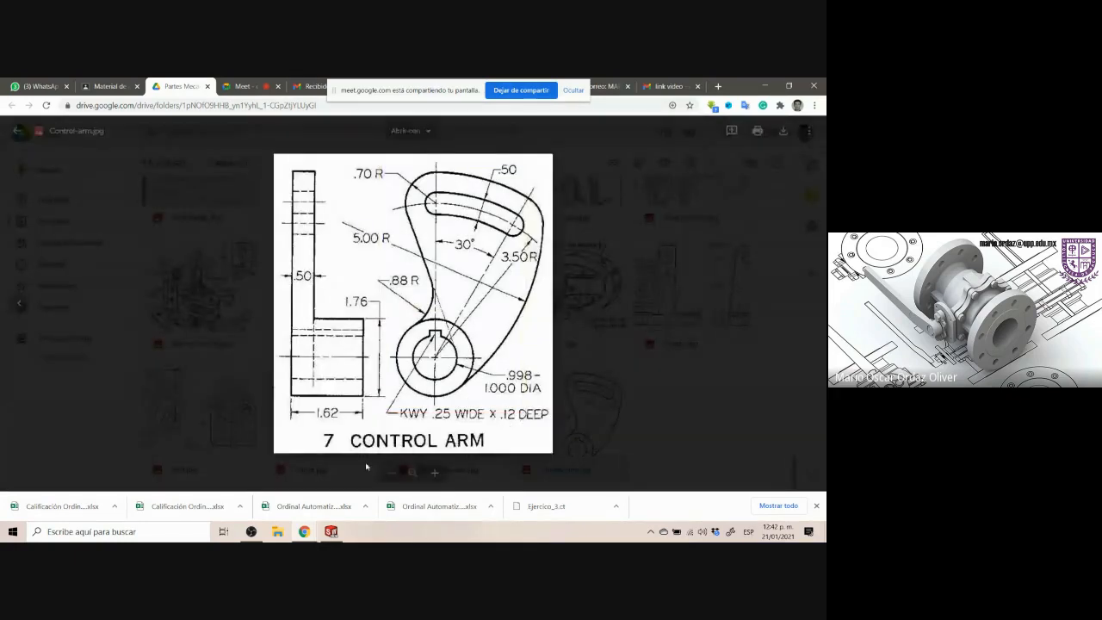
left_click(331, 531)
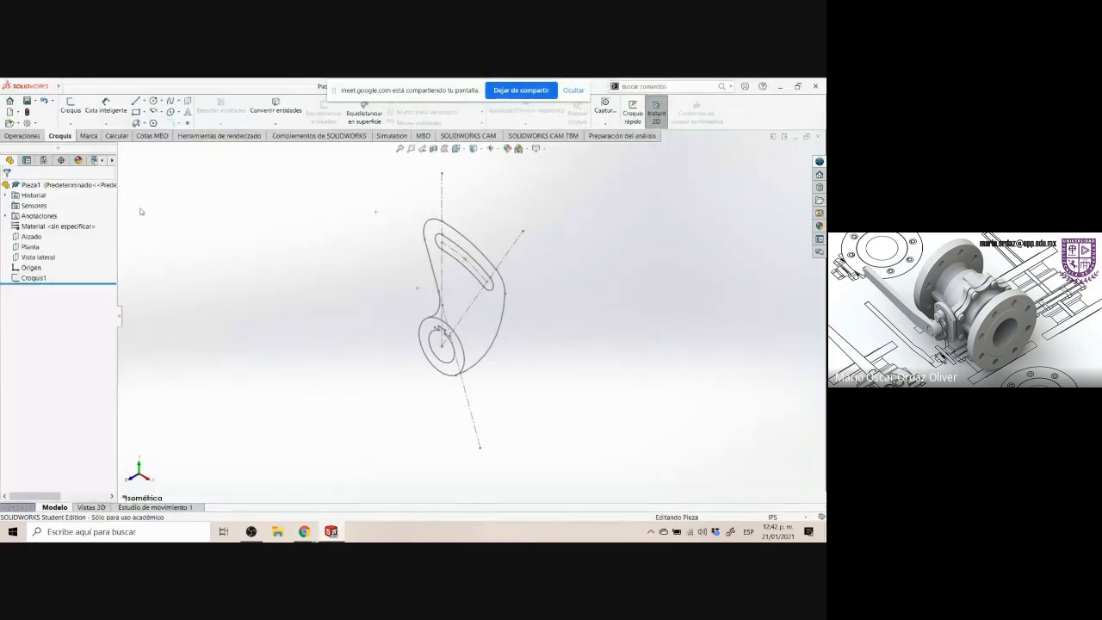
Start a boss extrusion of Croquis1 and select the arm and hub regions as the contours to extrude
left_click(22, 135)
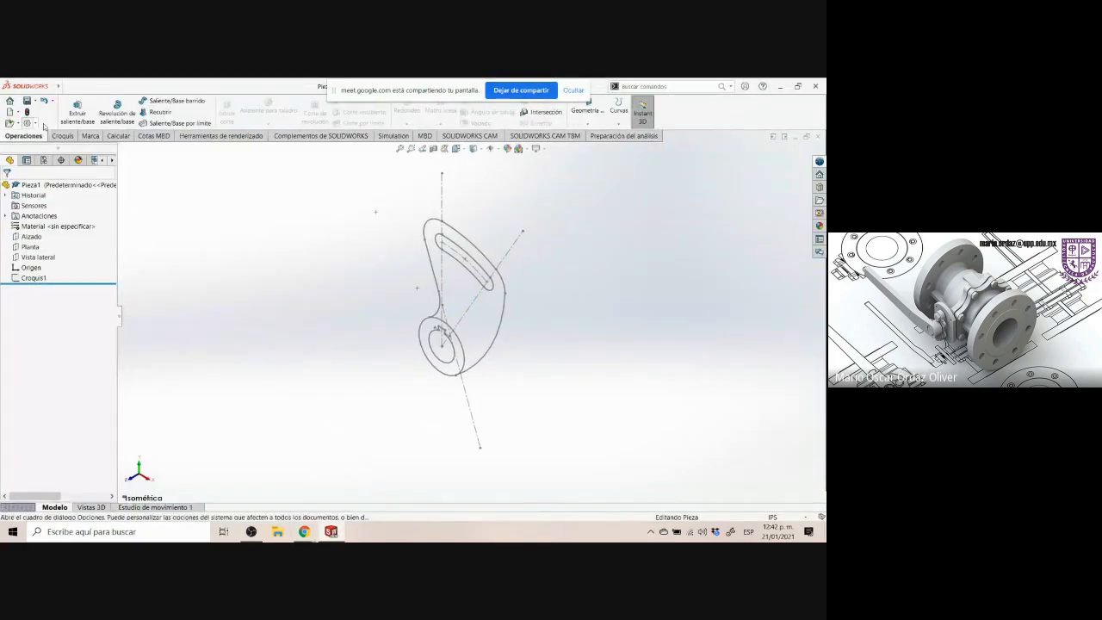
left_click(69, 120)
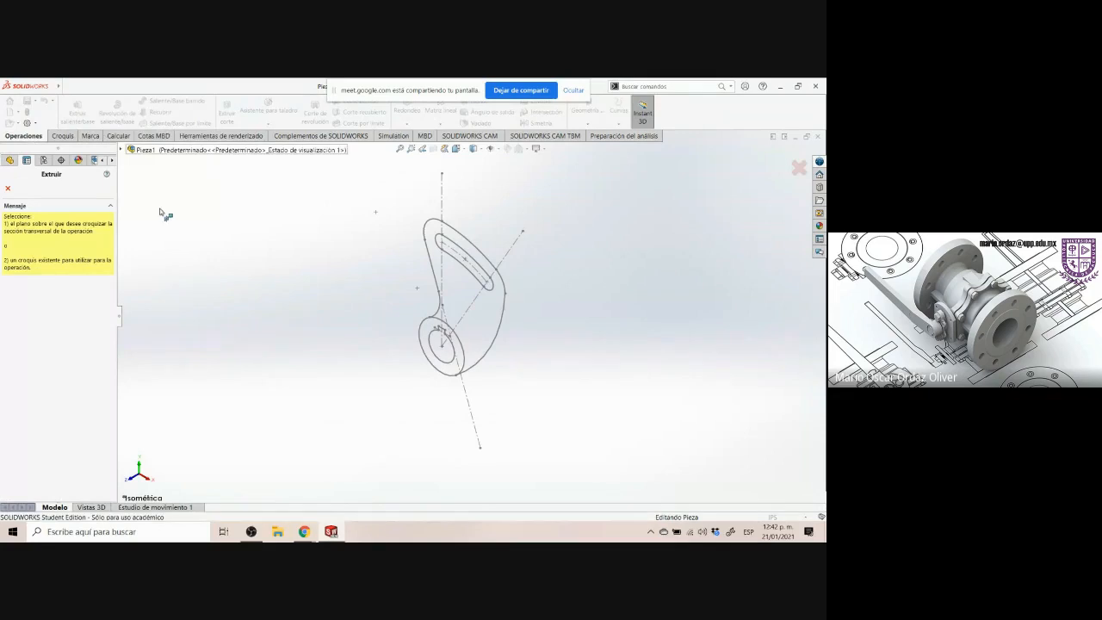
left_click(122, 150)
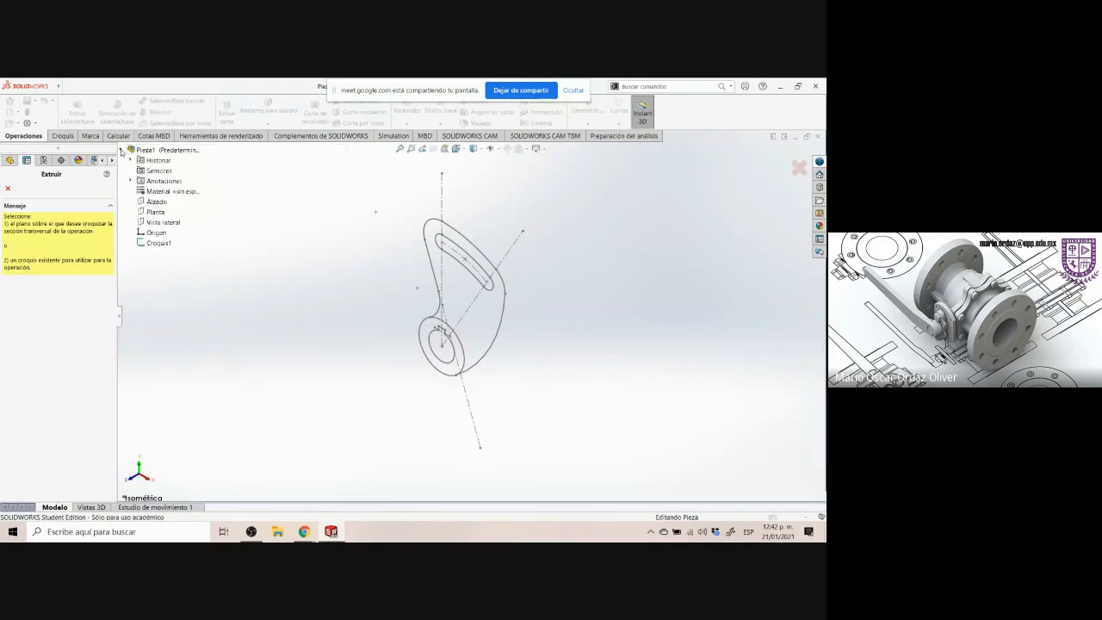
left_click(157, 244)
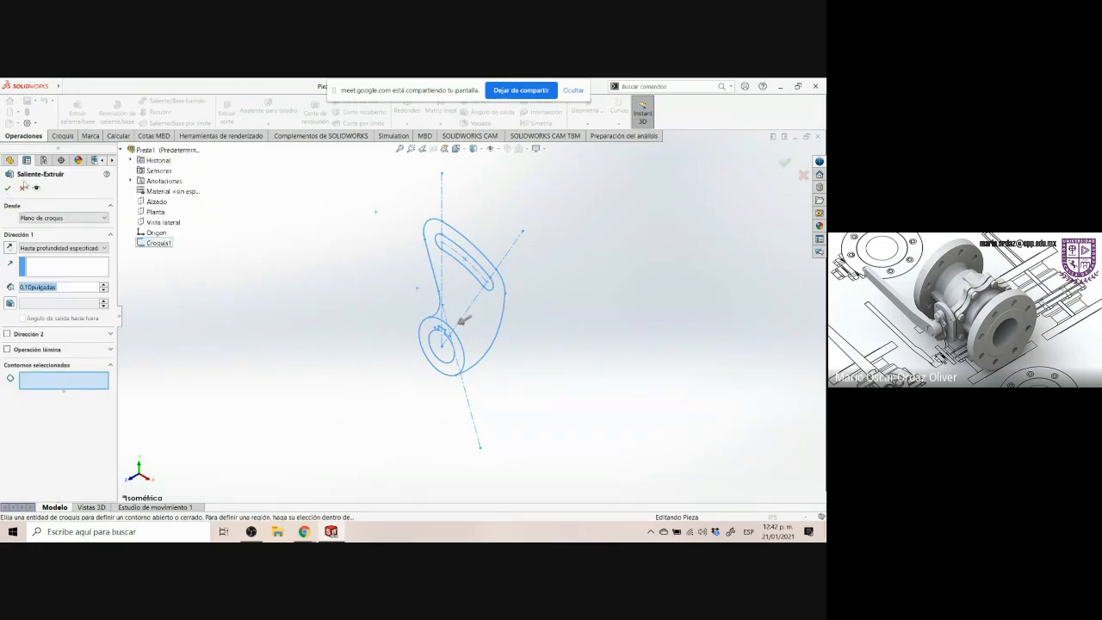
left_click(40, 384)
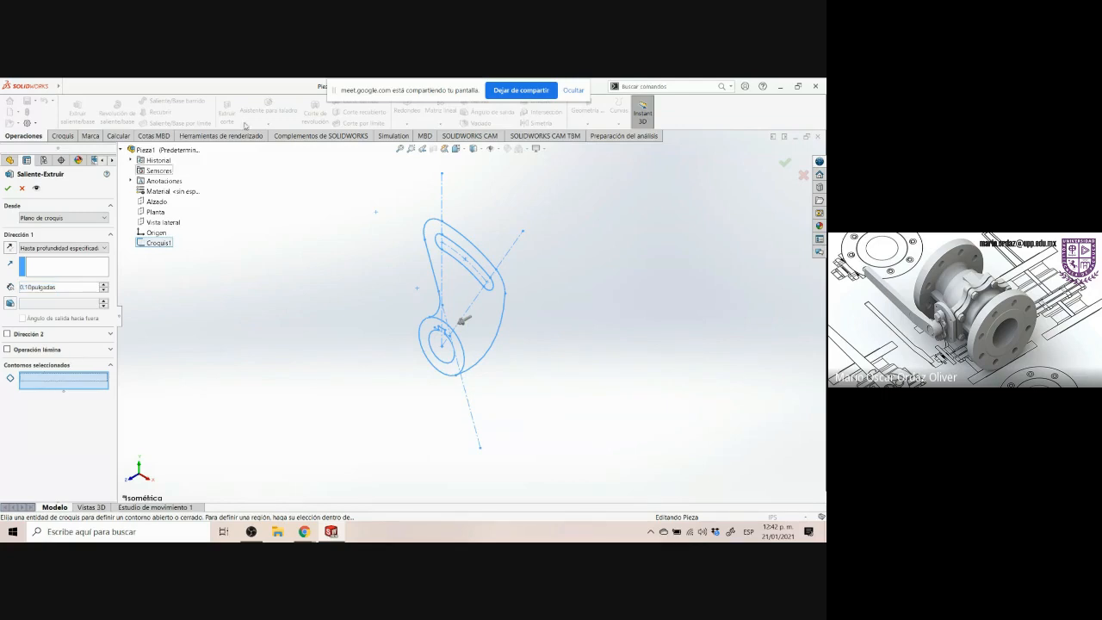
left_click(447, 271)
scroll(452, 280, "down", 3)
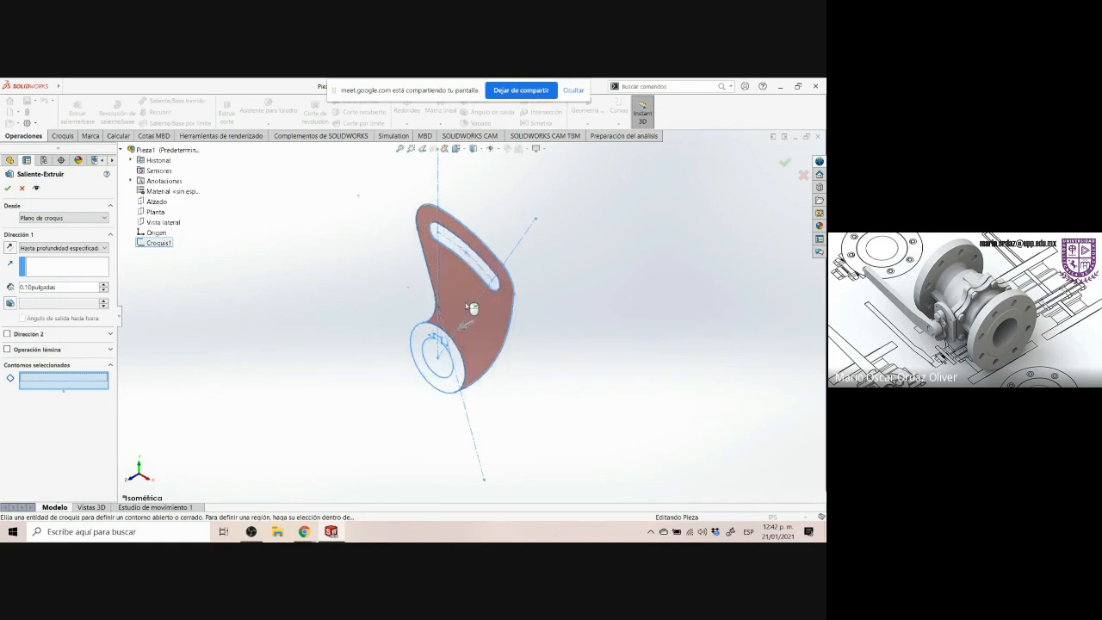
left_click(459, 291)
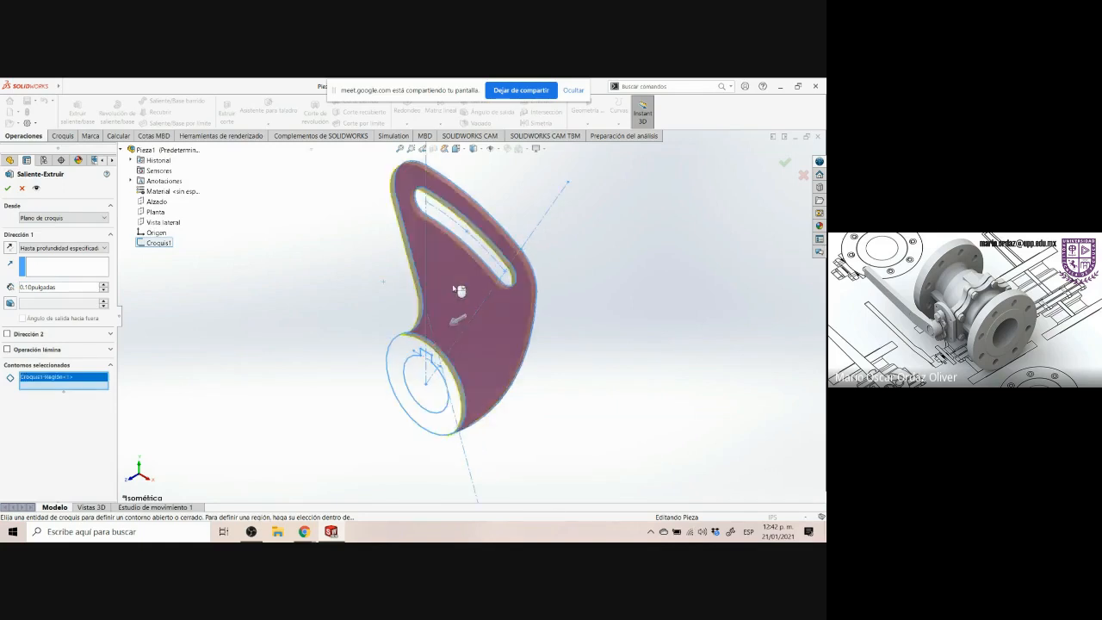
left_click(404, 360)
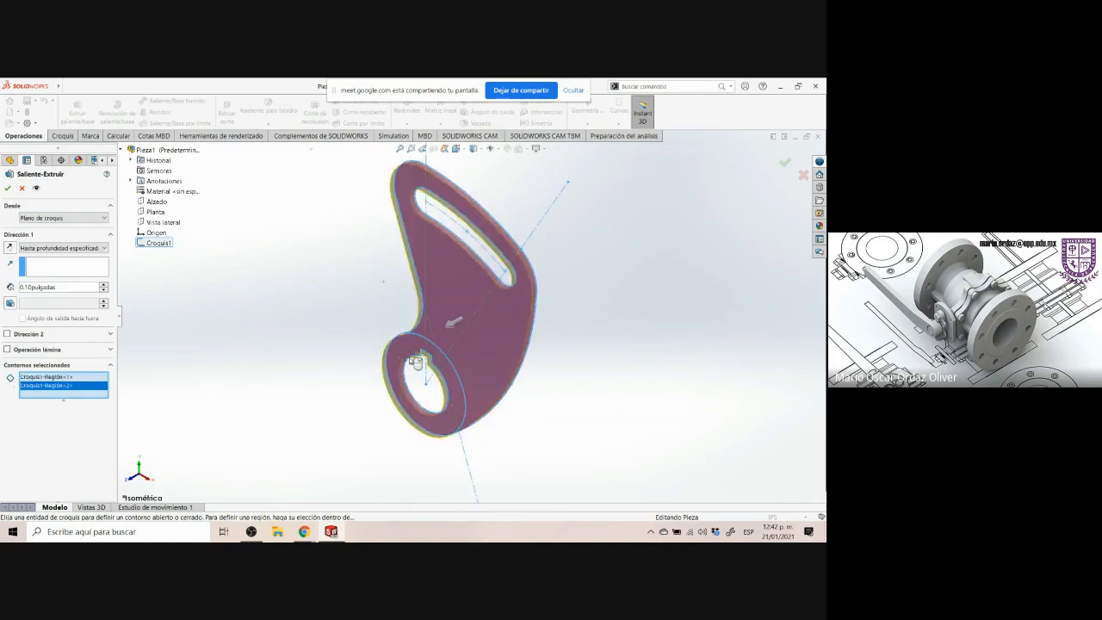
scroll(602, 331, "up", 2)
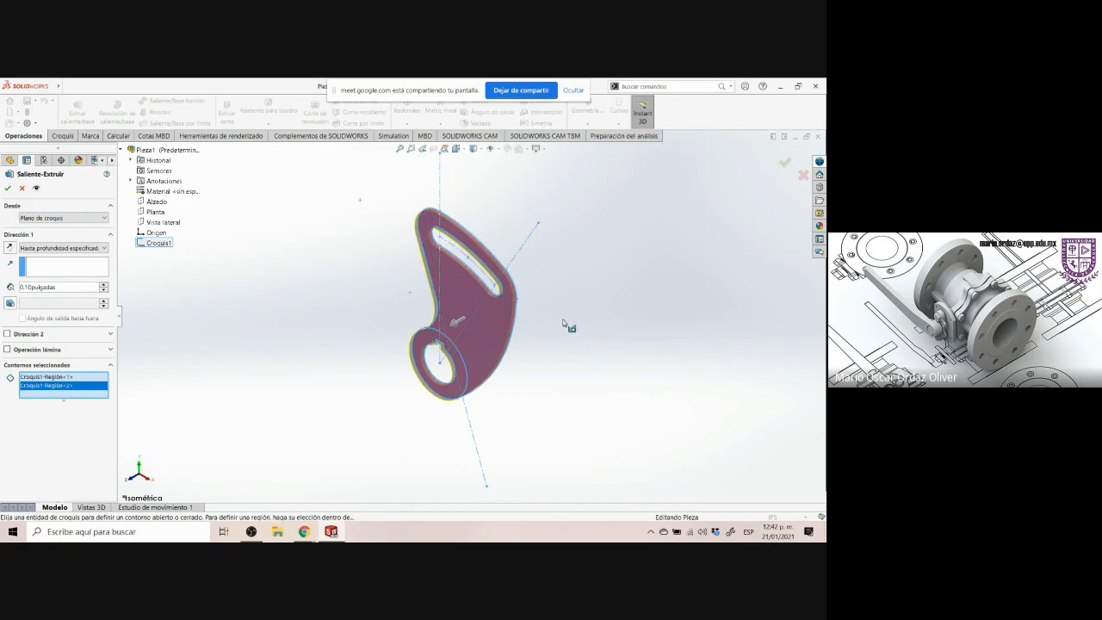
Extrude the selected arm and hub regions blind to a depth of 0.5 in, matching the drawing's .50 thickness
left_click(304, 531)
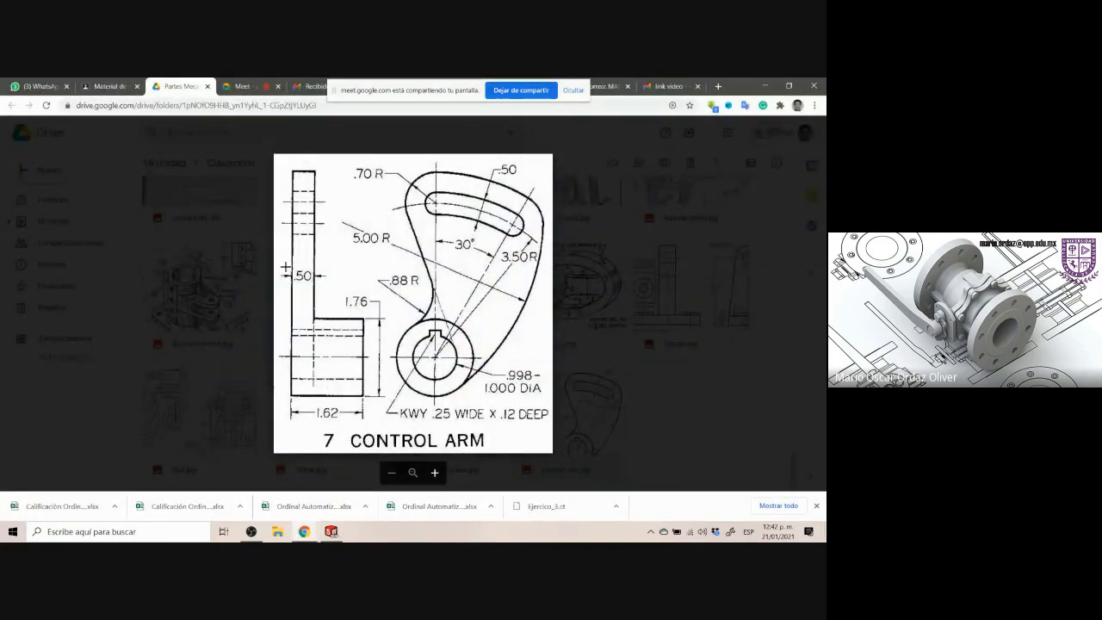
left_click_drag(286, 269, 331, 289)
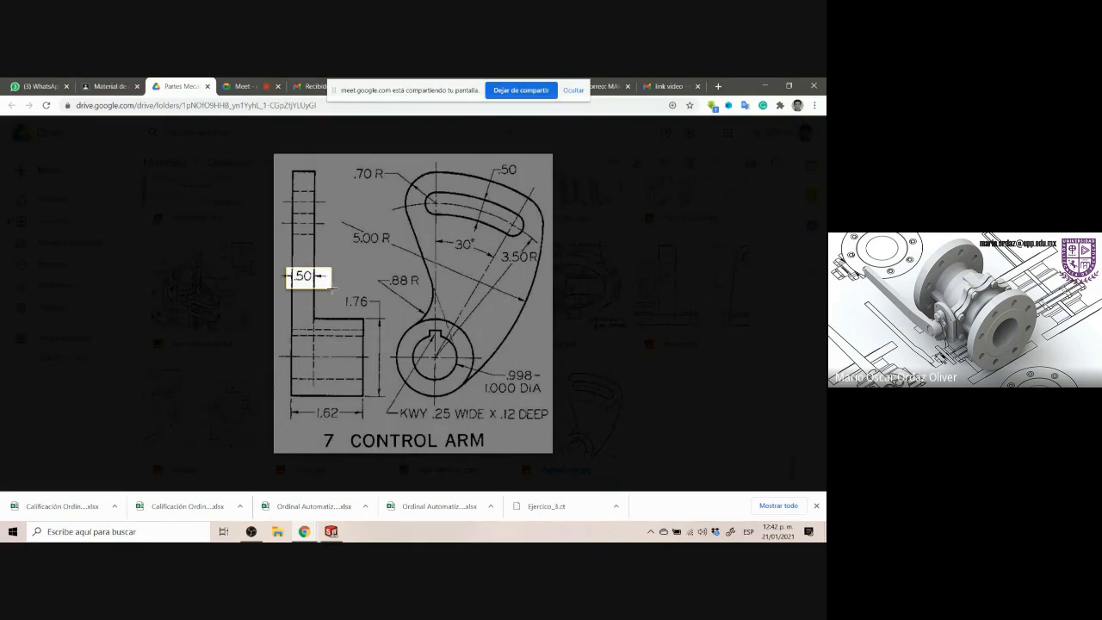
left_click(330, 531)
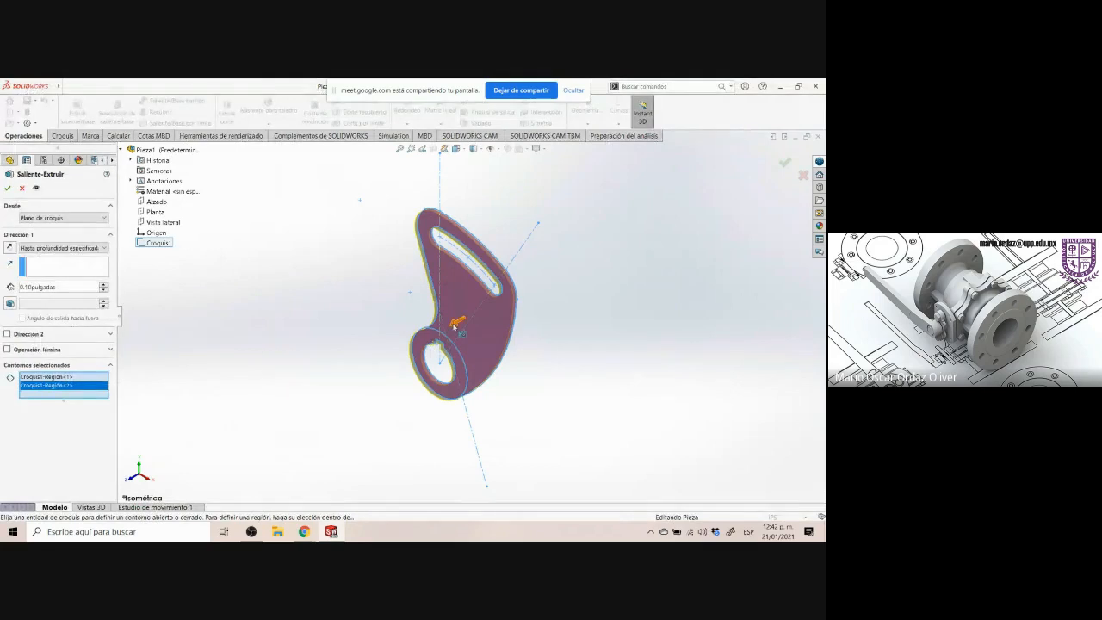
left_click(65, 248)
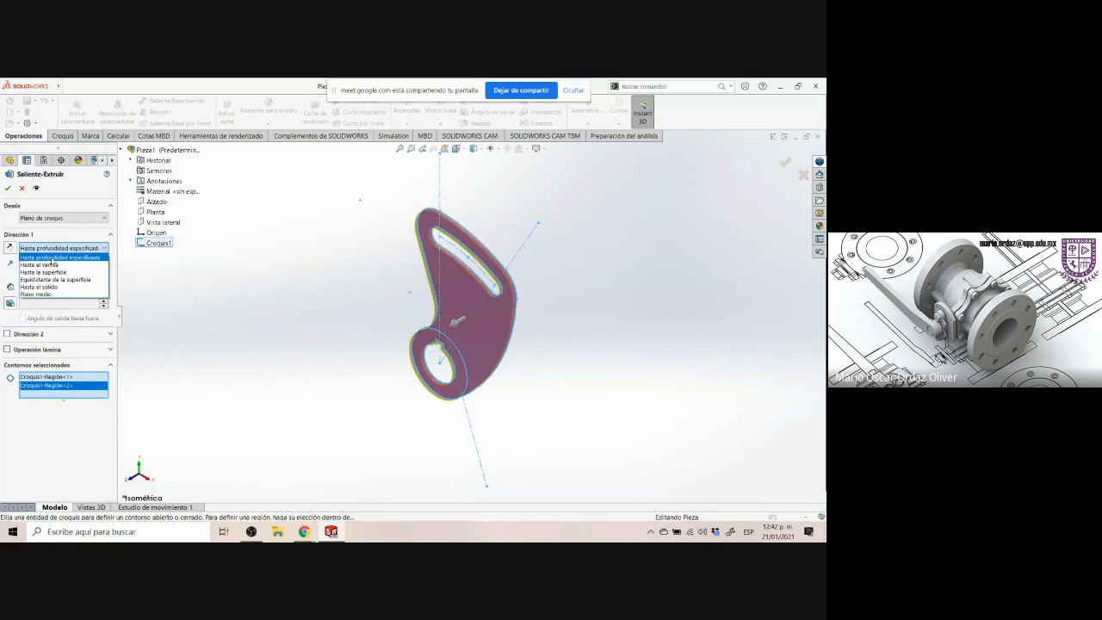
left_click(52, 258)
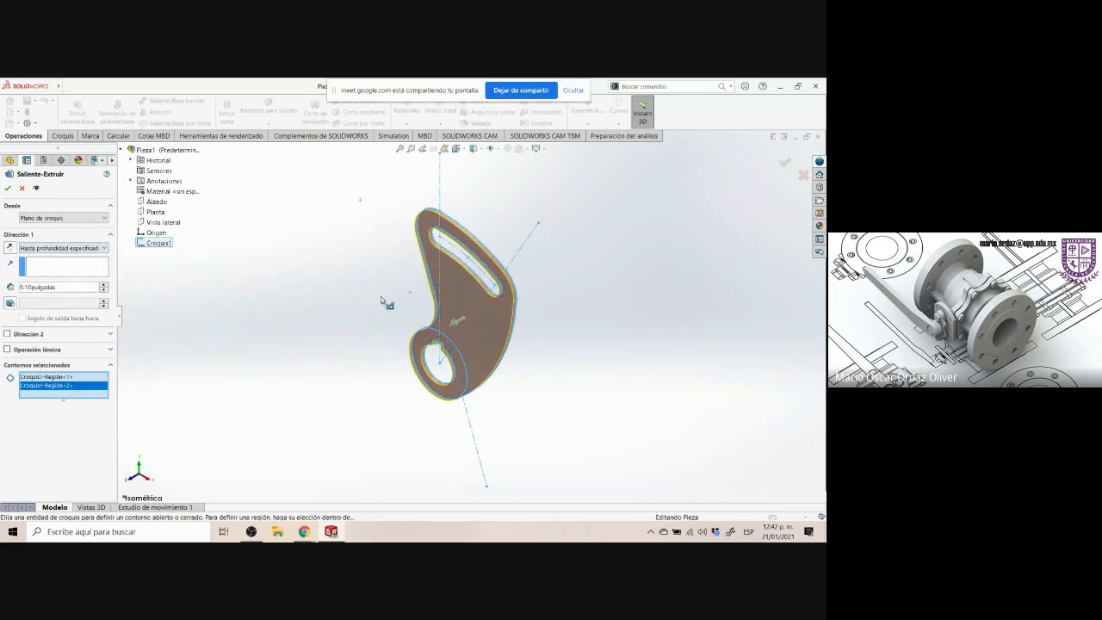
left_click_drag(62, 288, 2, 303)
type("0.5")
key("Return")
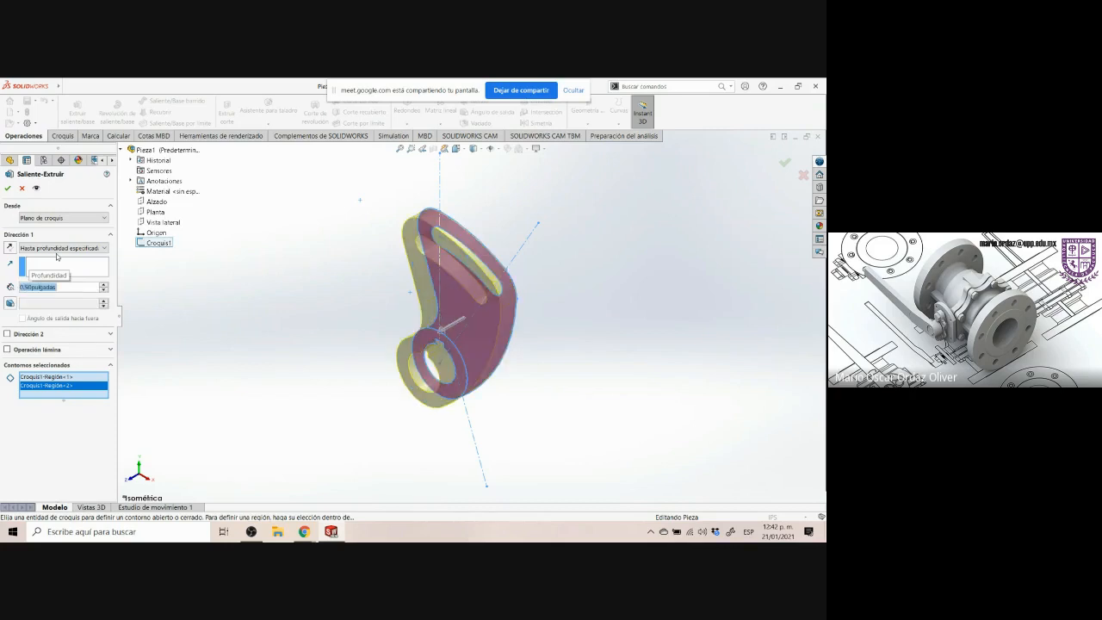
left_click(9, 188)
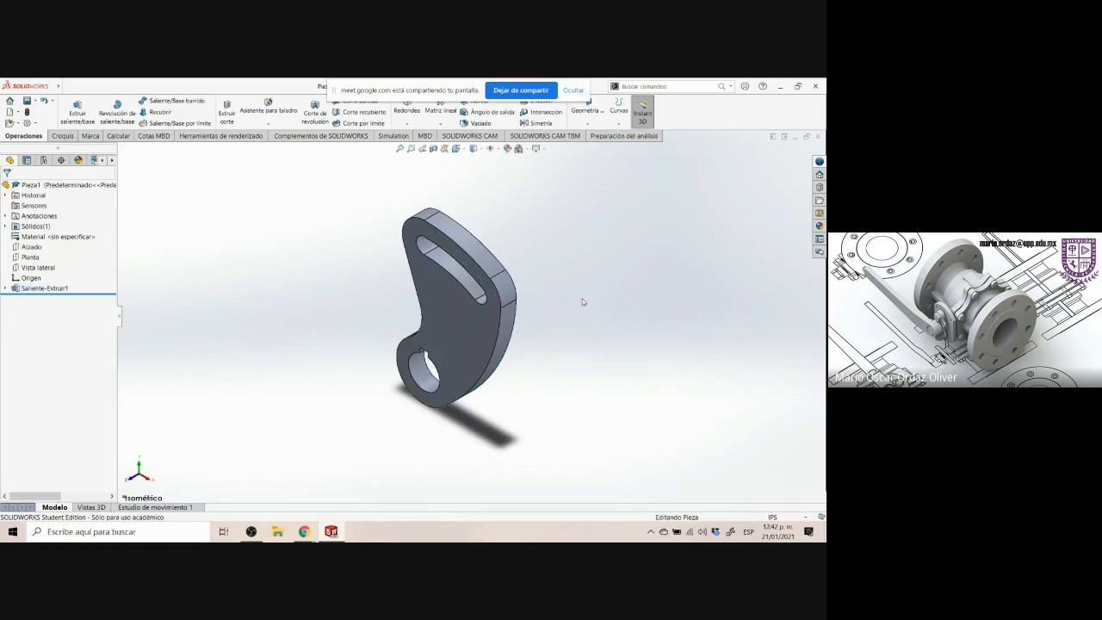
Study the Control Arm drawing's side view and hub dimensions in the browser
left_click(331, 531)
left_click(286, 181)
left_click(285, 181)
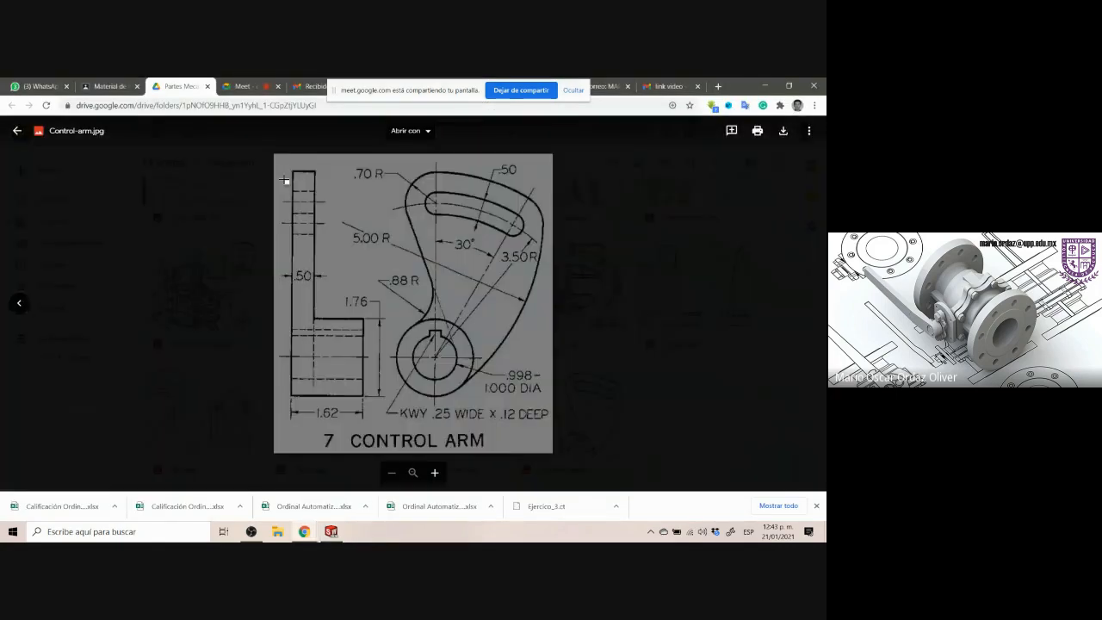
left_click_drag(287, 162, 321, 411)
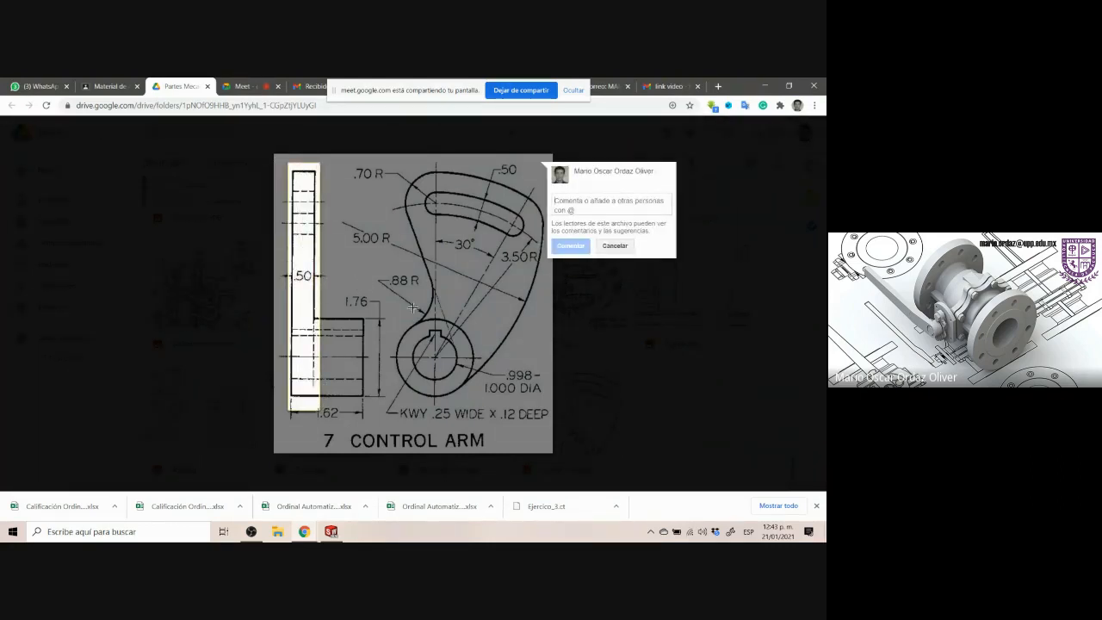
left_click(352, 310)
left_click_drag(315, 312, 368, 408)
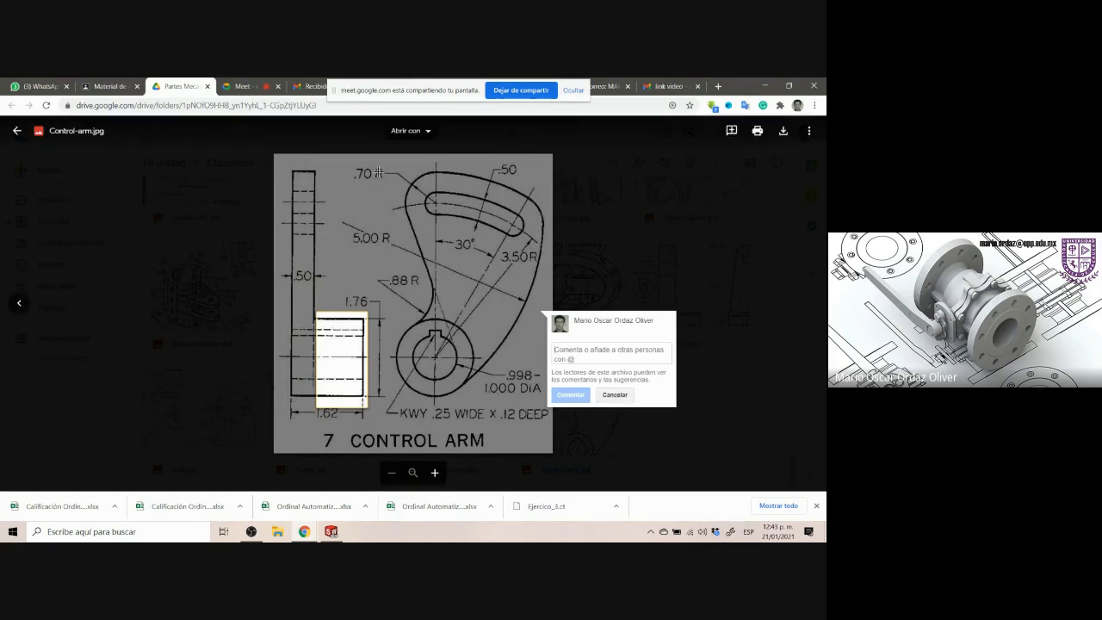
left_click_drag(377, 172, 545, 413)
left_click(337, 417)
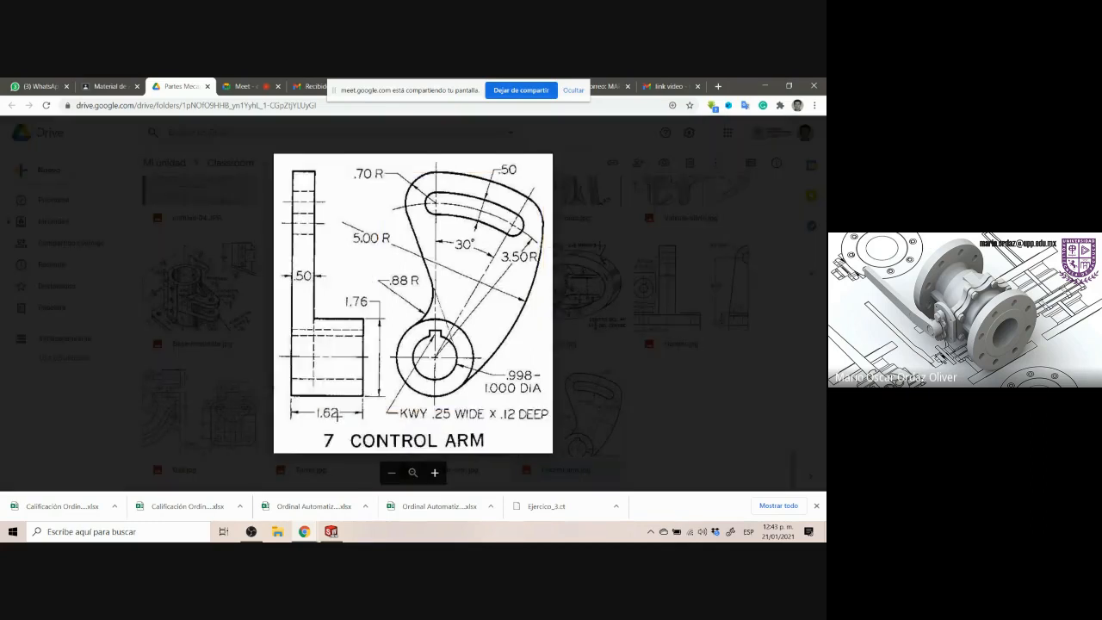
left_click_drag(288, 418, 375, 398)
left_click(330, 531)
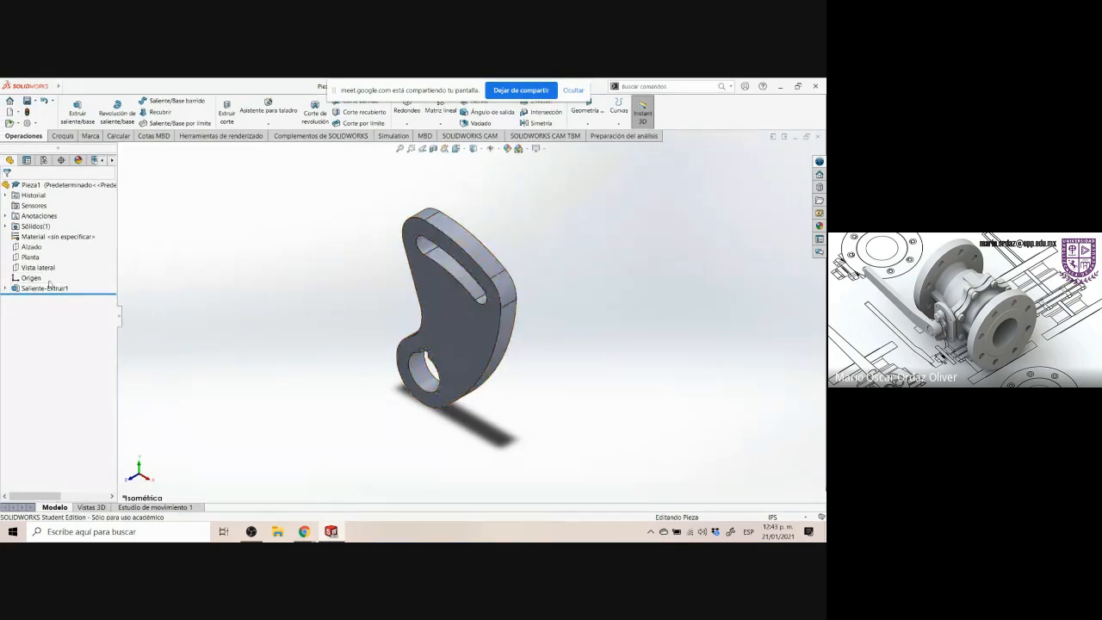
Start a second boss extrusion from Croquis1 and select the hub's ring region as its contour
left_click(6, 288)
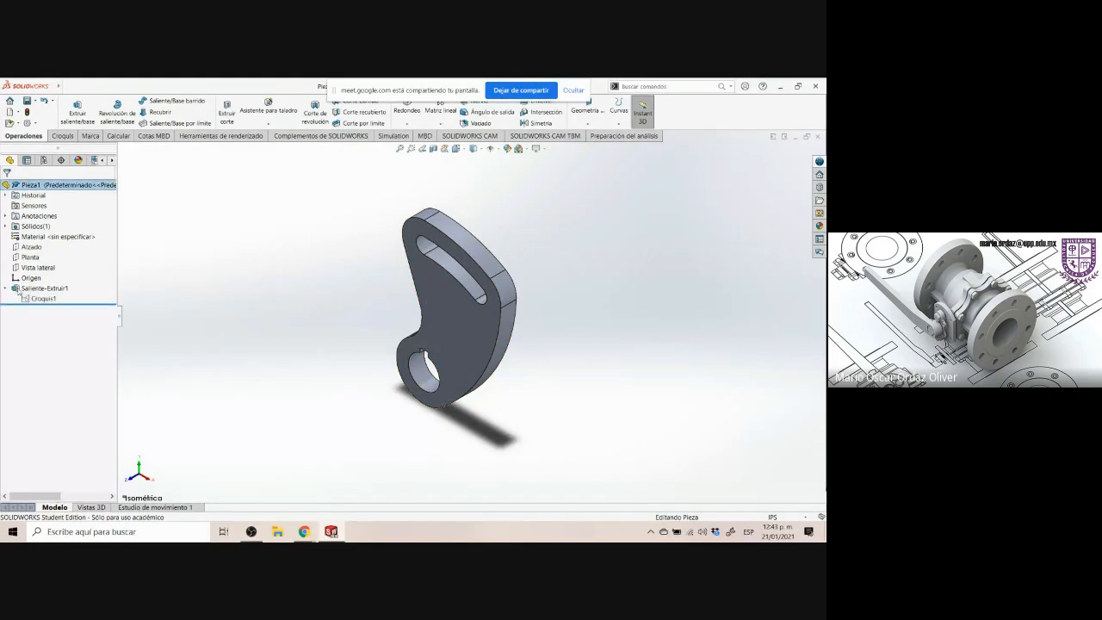
left_click(43, 298)
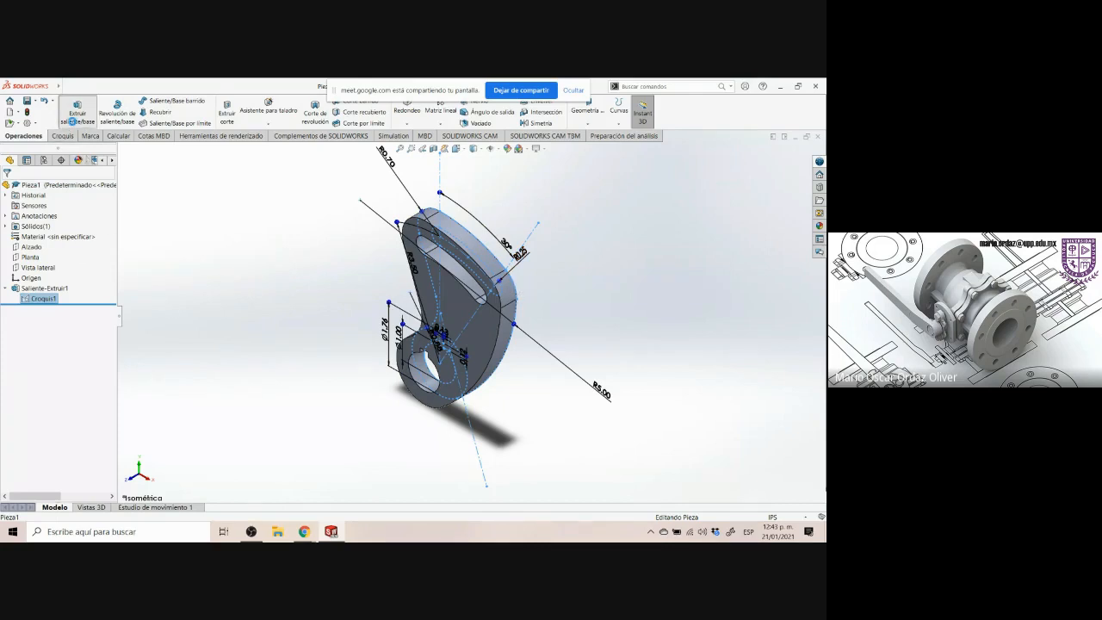
left_click(77, 114)
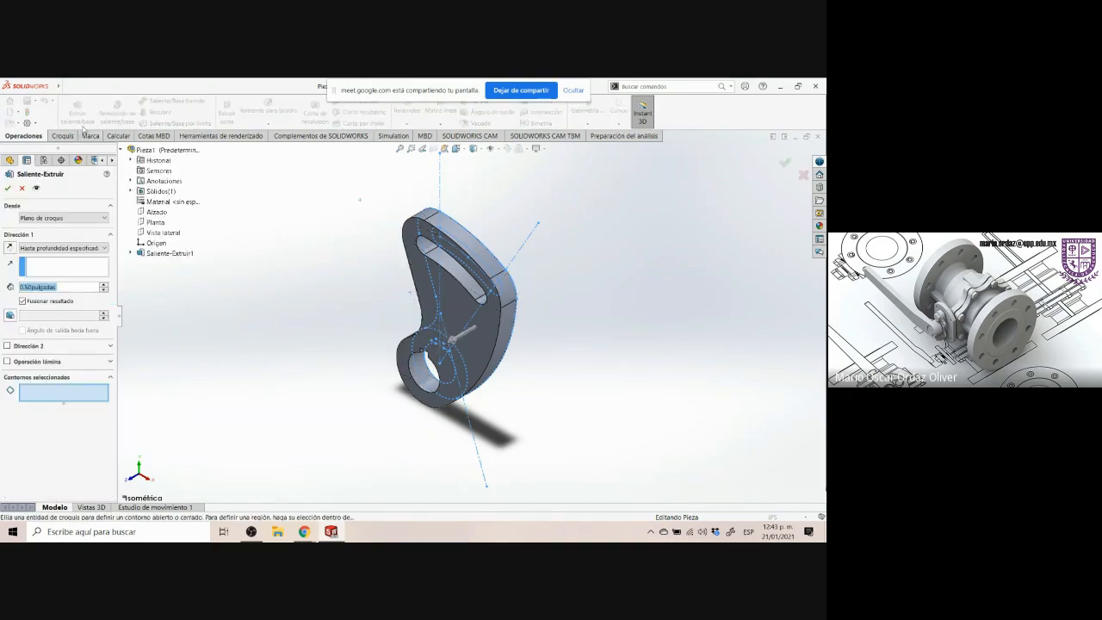
left_click(45, 398)
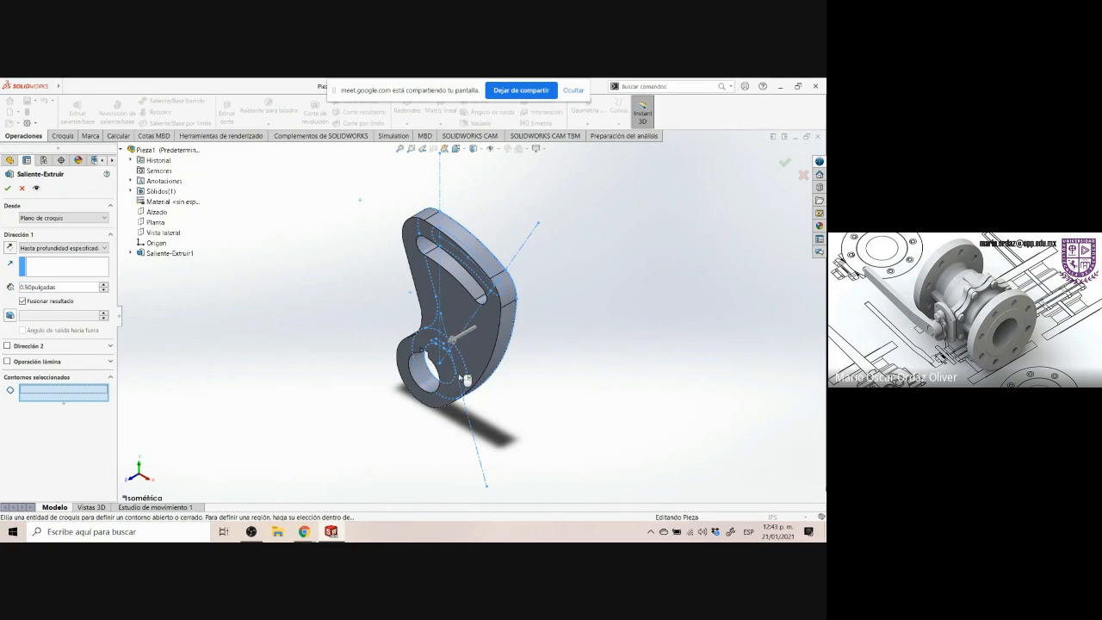
scroll(465, 379, "down", 5)
left_click(477, 358)
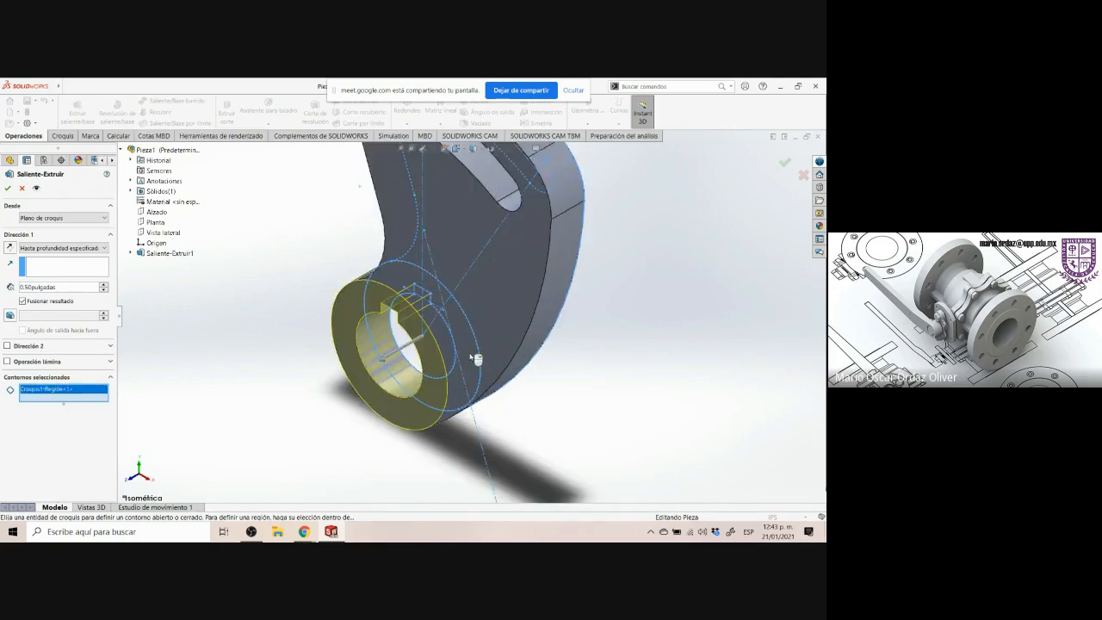
Extrude the hub ring 1.62 in, the hub length shown in the drawing's side view
left_click(306, 532)
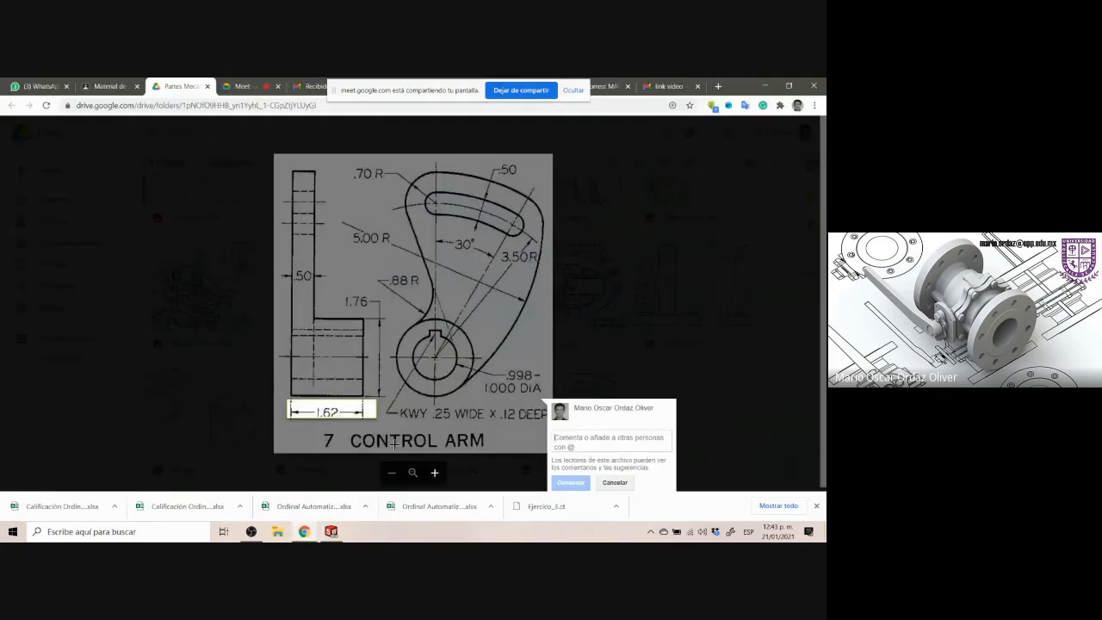
left_click_drag(388, 320, 484, 399)
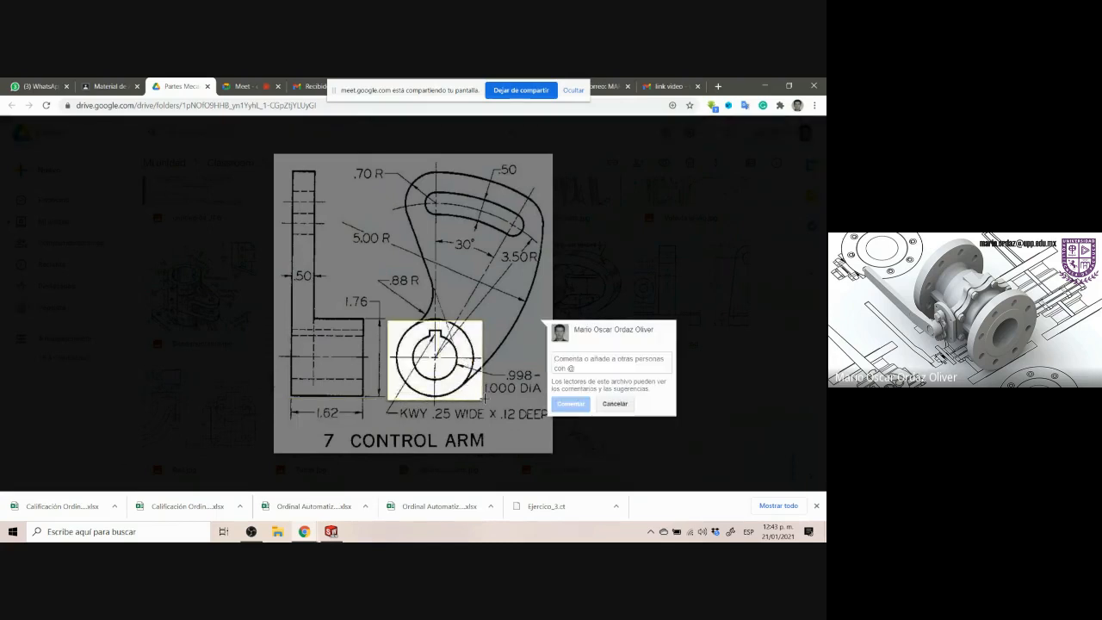
left_click(331, 531)
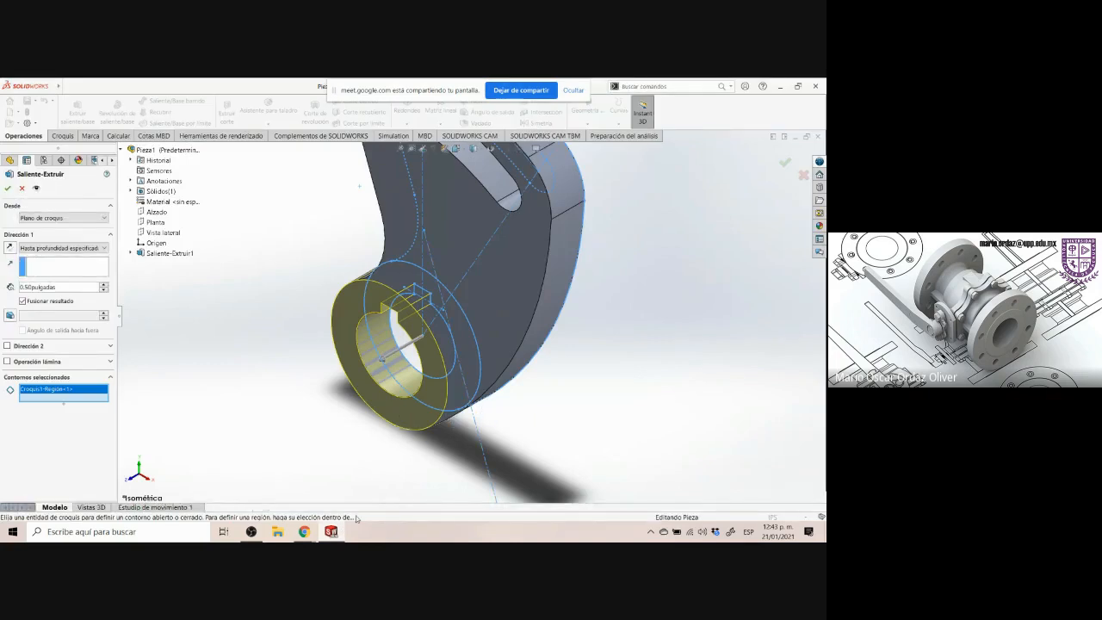
left_click(304, 531)
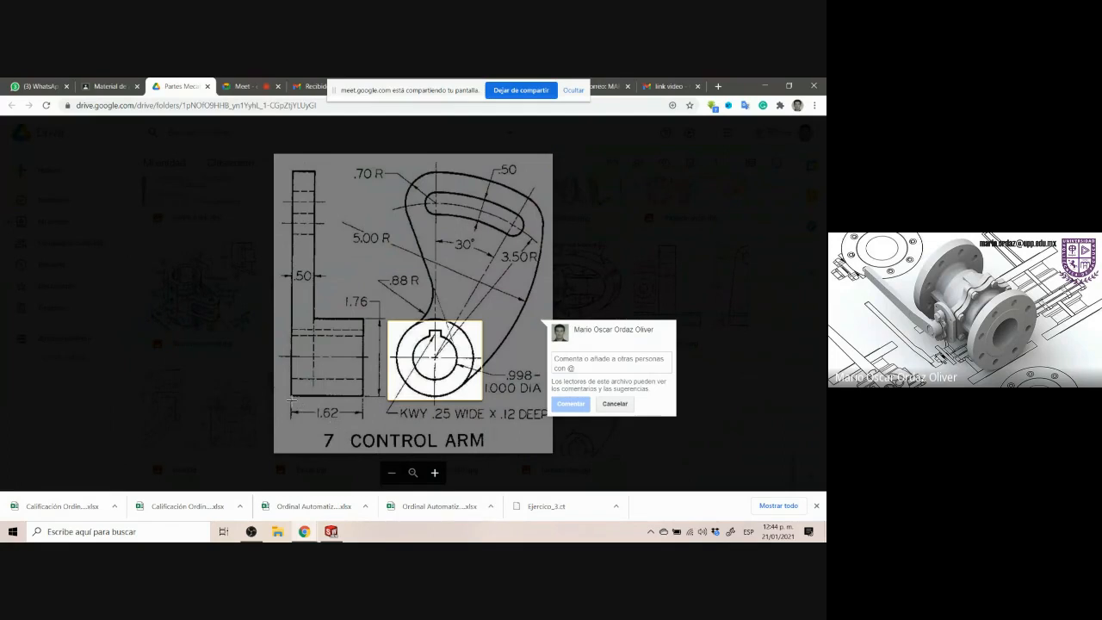
left_click_drag(290, 399, 377, 422)
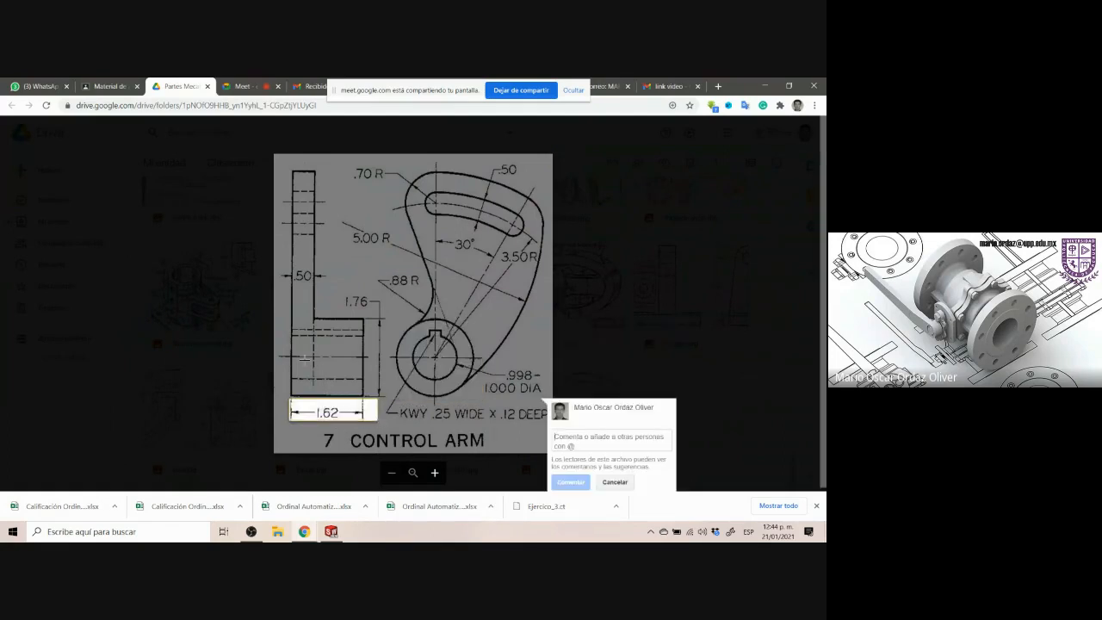
left_click_drag(291, 326, 296, 375)
left_click(331, 531)
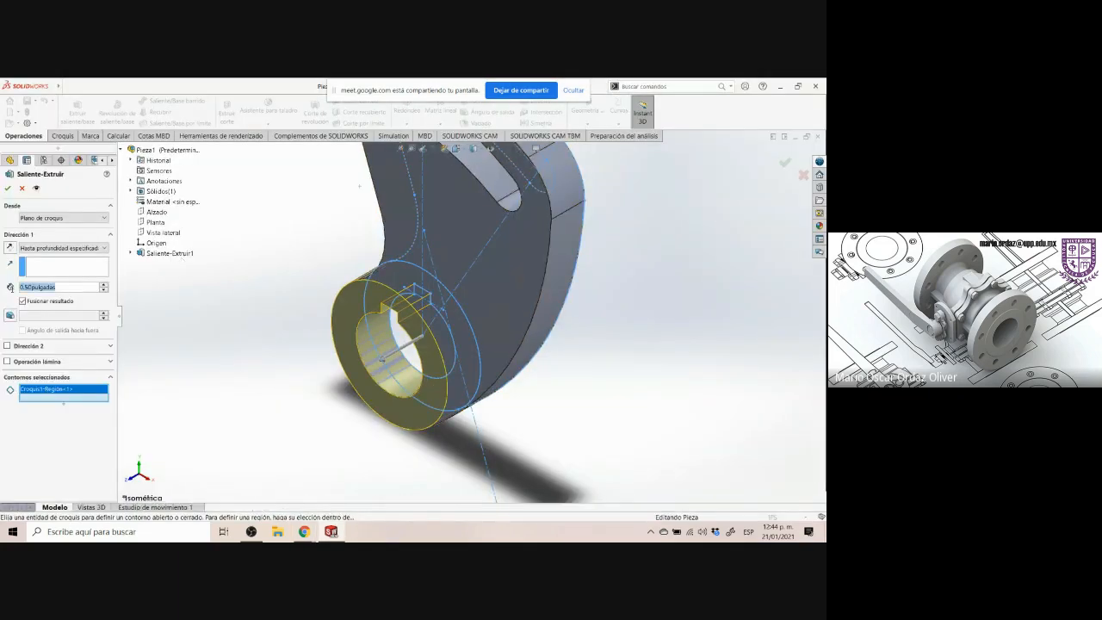
type("1.62")
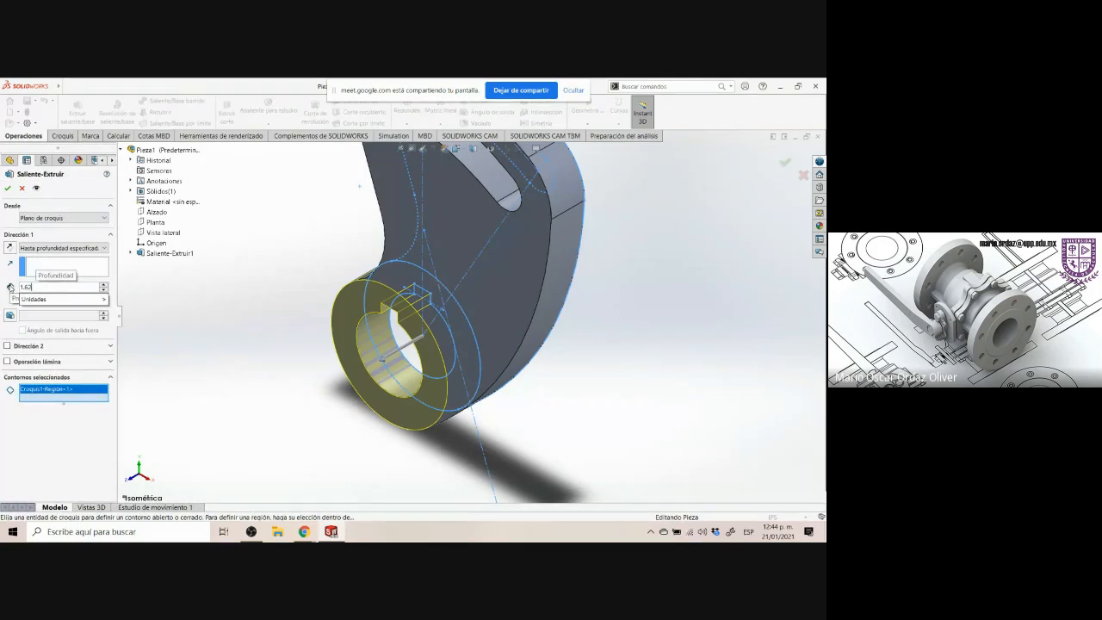
key("Return")
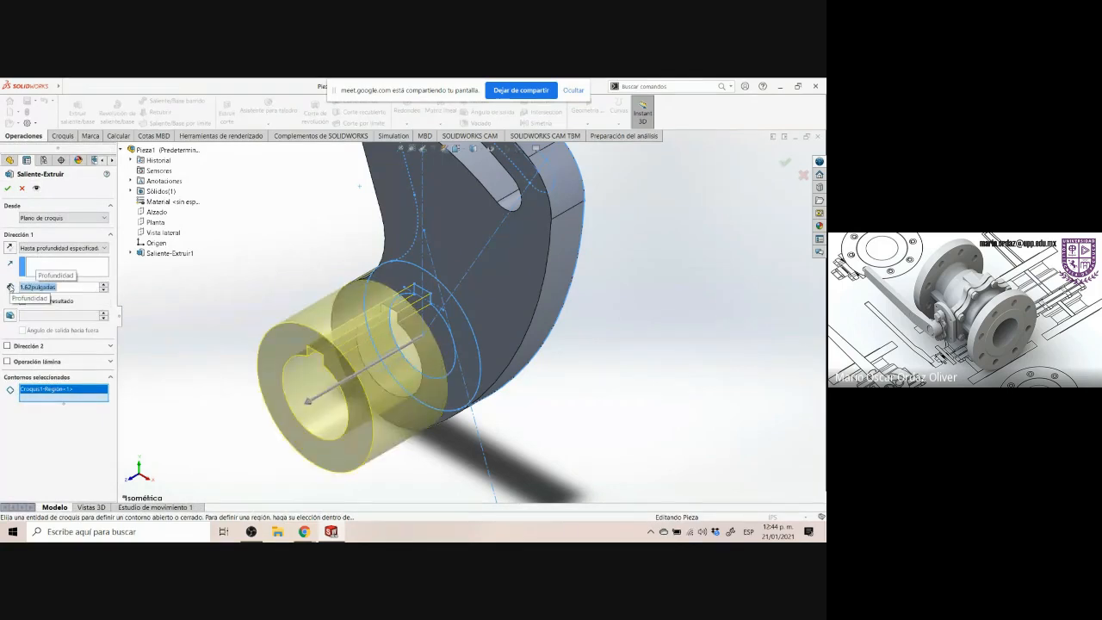
middle_click_drag(580, 356, 573, 206)
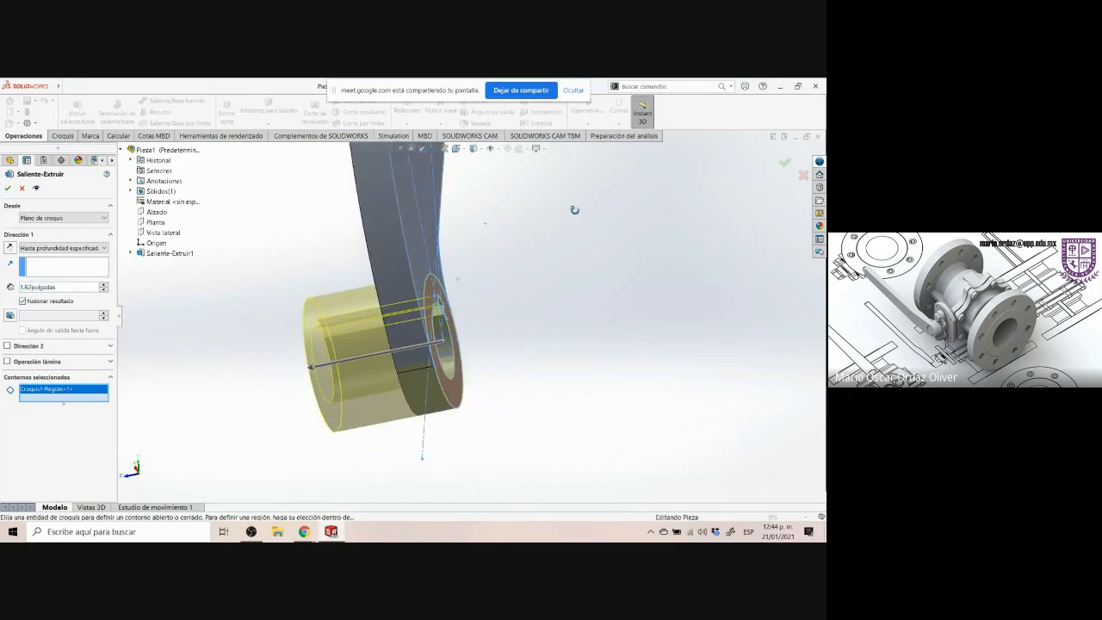
left_click(7, 188)
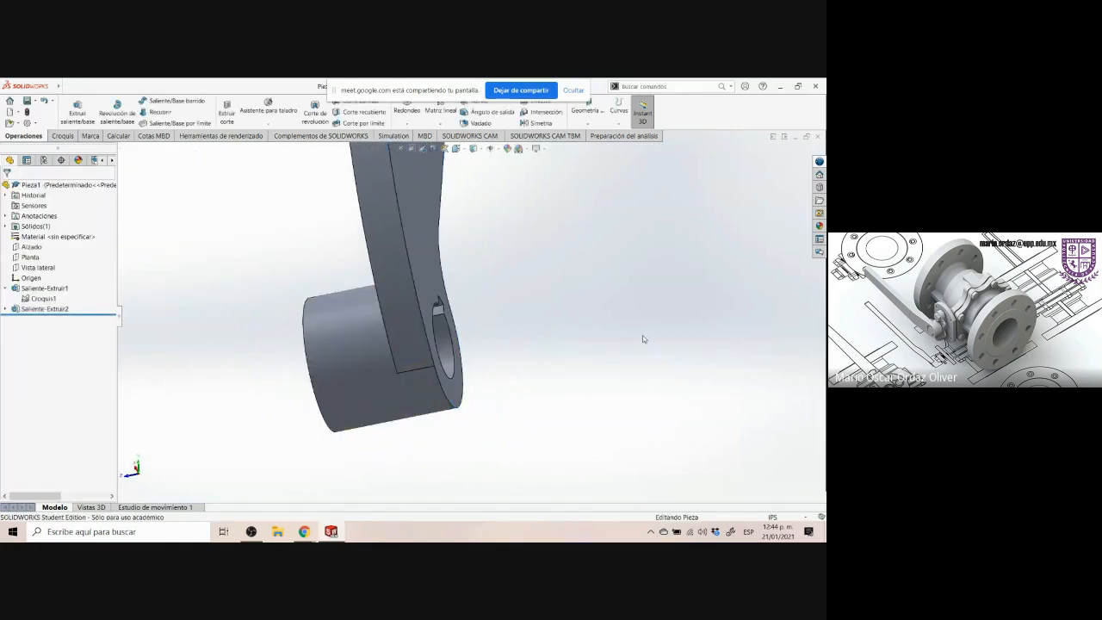
Inspect the finished part in isometric and compare it with the drawing's side view and slot
key("ctrl+7")
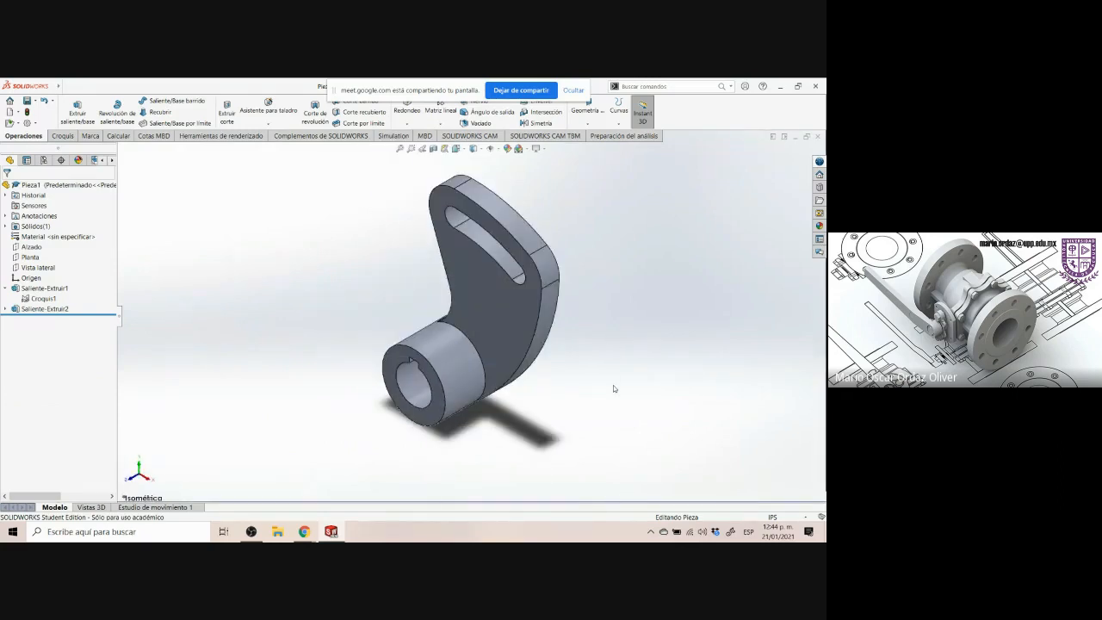
middle_click_drag(613, 388, 521, 271)
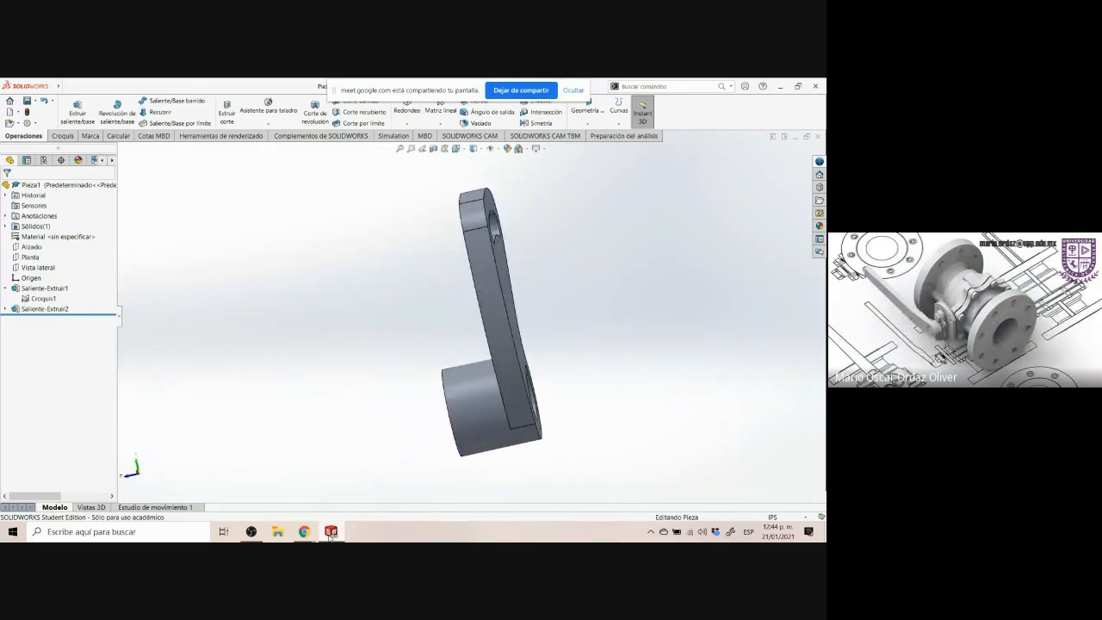
left_click(331, 536)
left_click(332, 534)
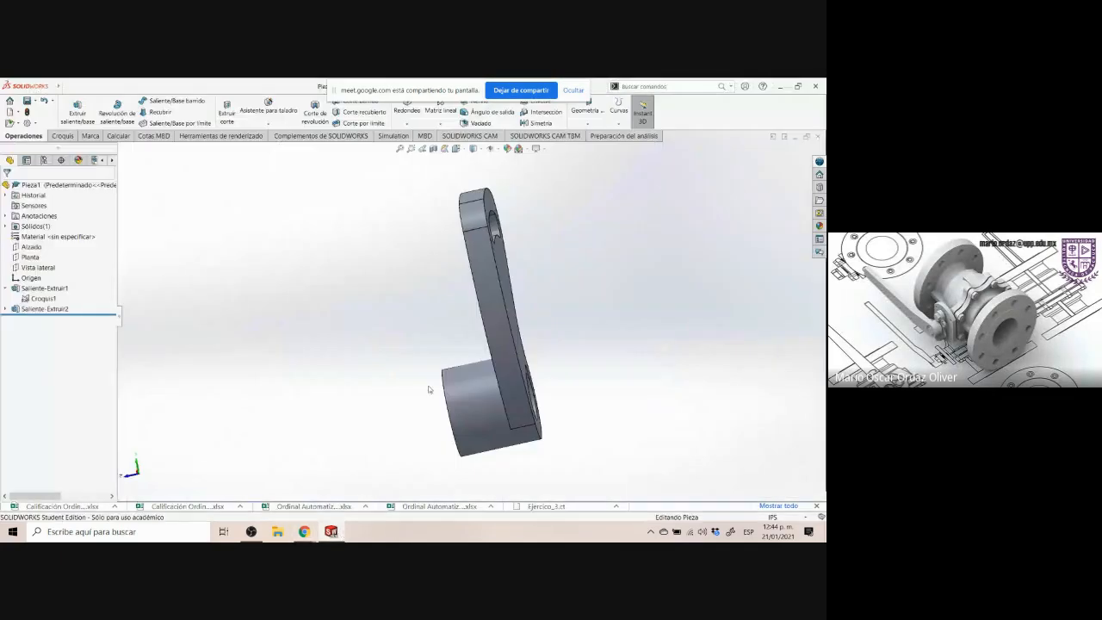
left_click(330, 531)
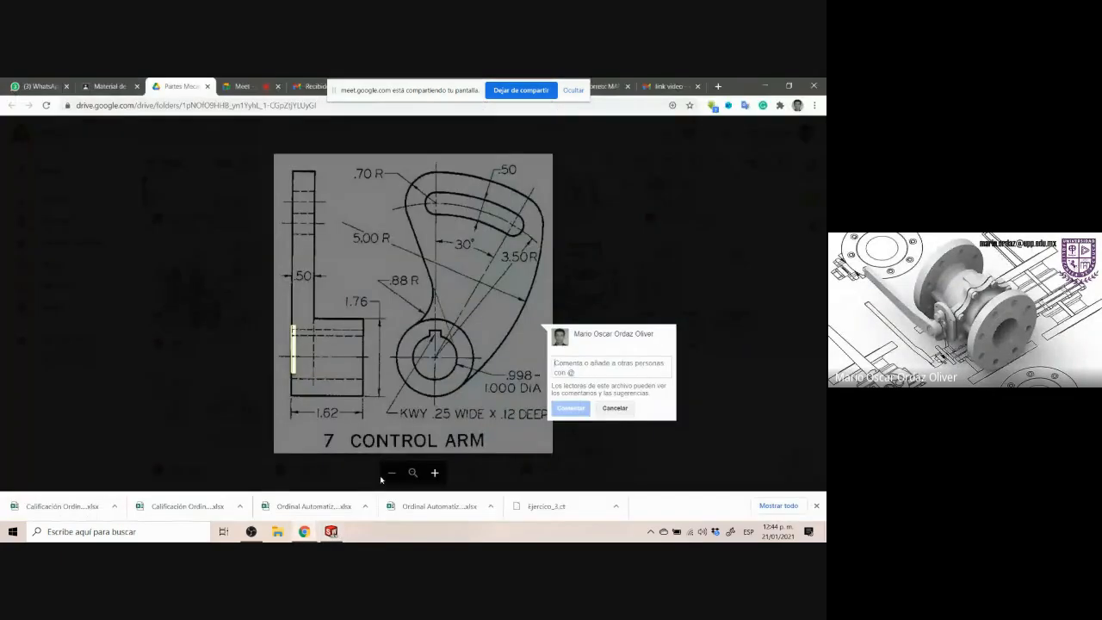
left_click(327, 343)
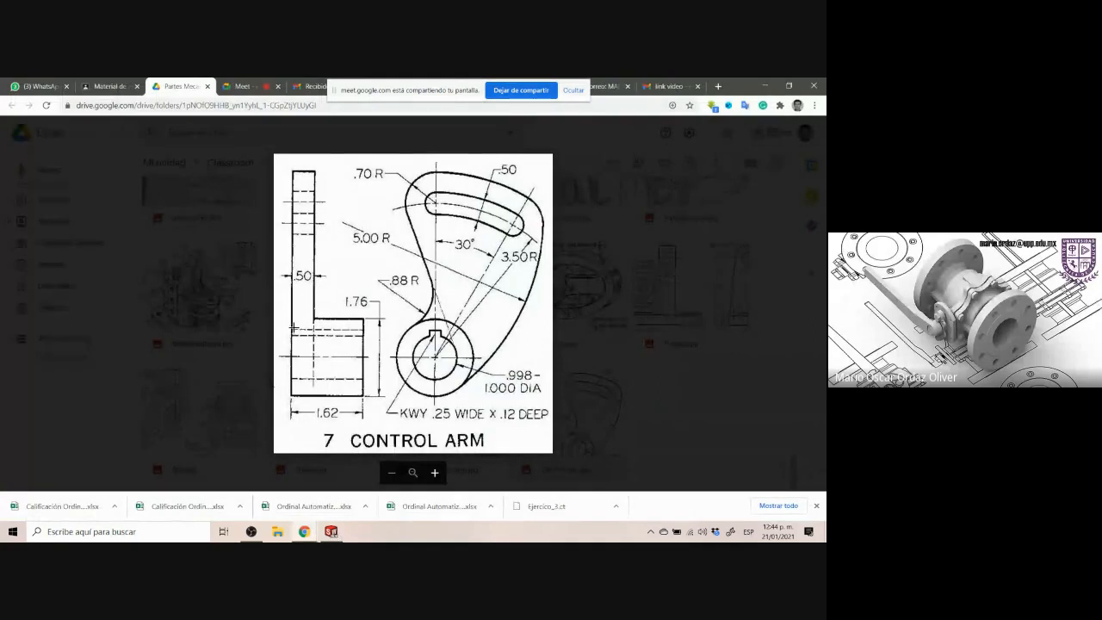
left_click_drag(293, 327, 357, 385)
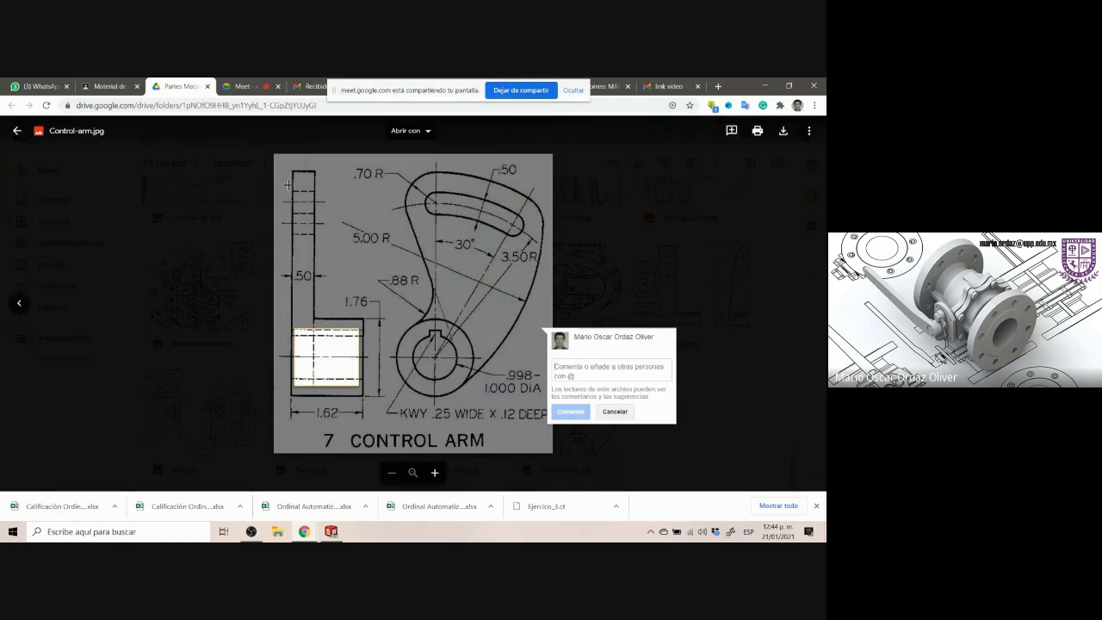
left_click_drag(285, 187, 327, 239)
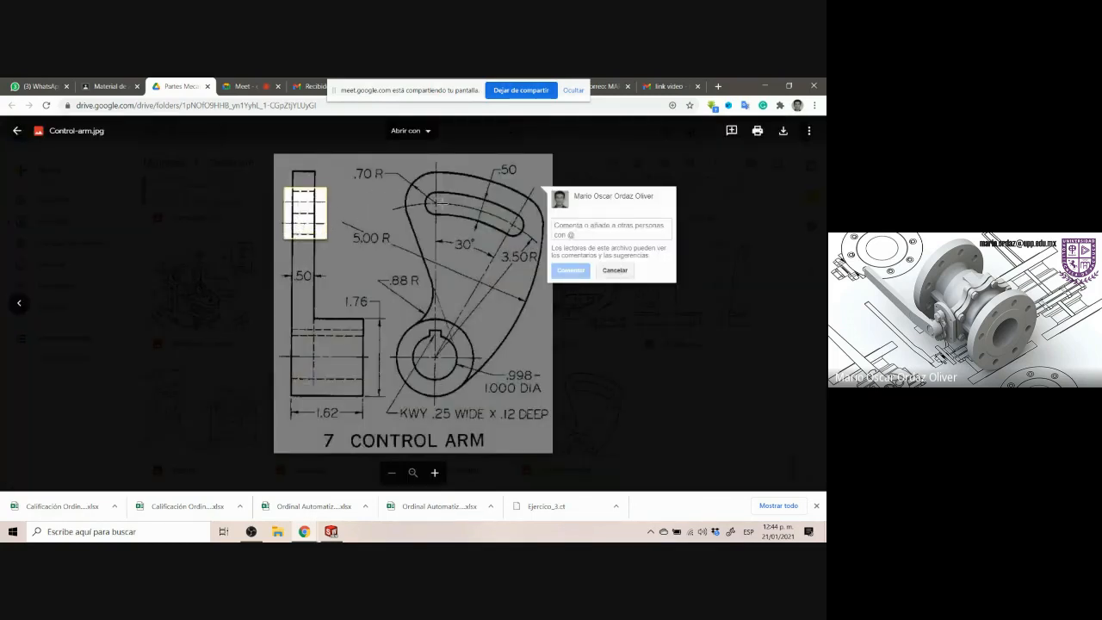
left_click_drag(419, 191, 527, 239)
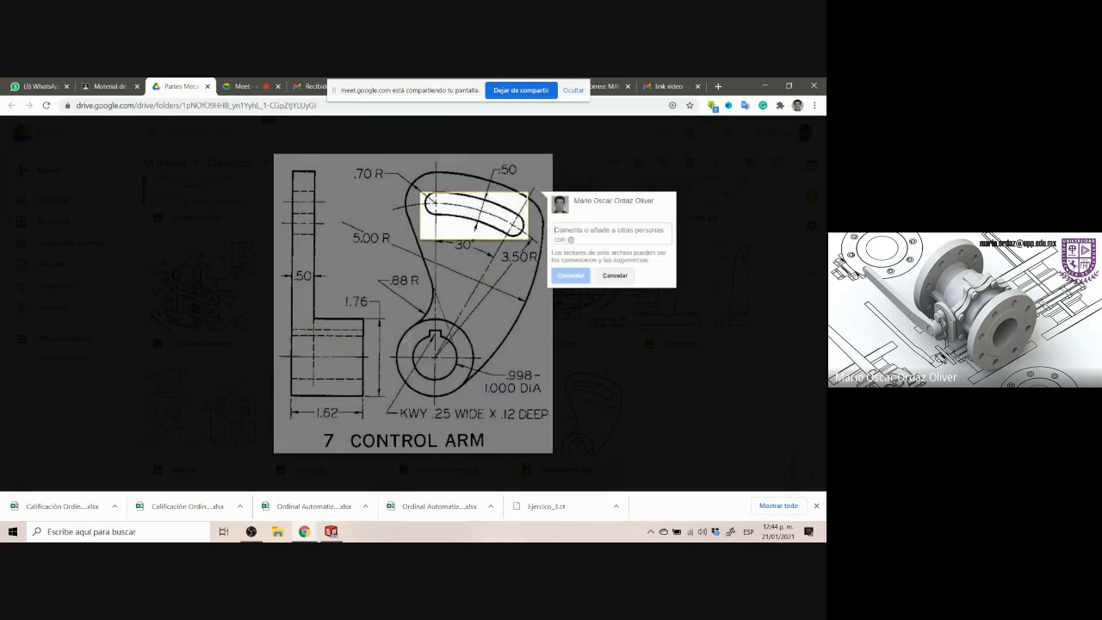
Compare the drawing's hub and keyway with the modelled part, orbiting the model and returning to isometric view
left_click_drag(413, 330, 465, 384)
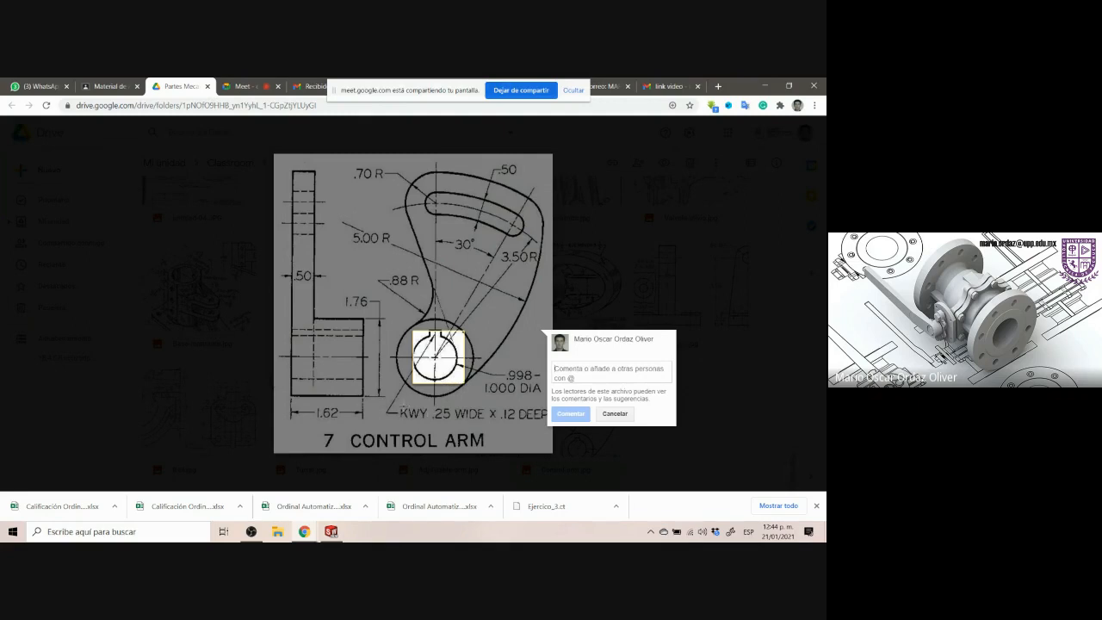
left_click(331, 532)
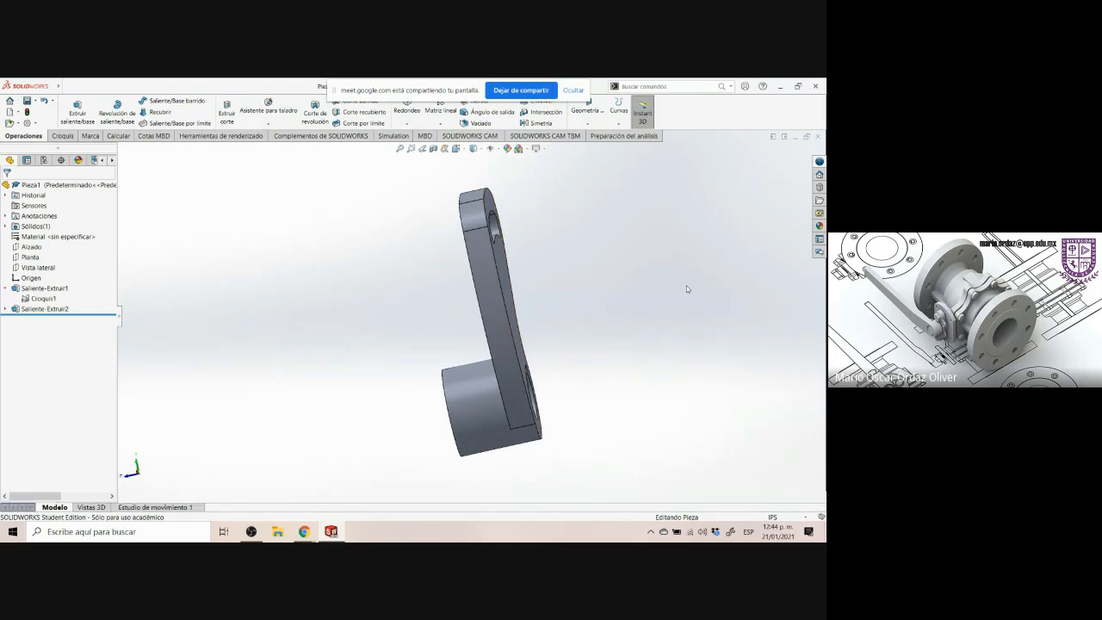
key("ctrl+7")
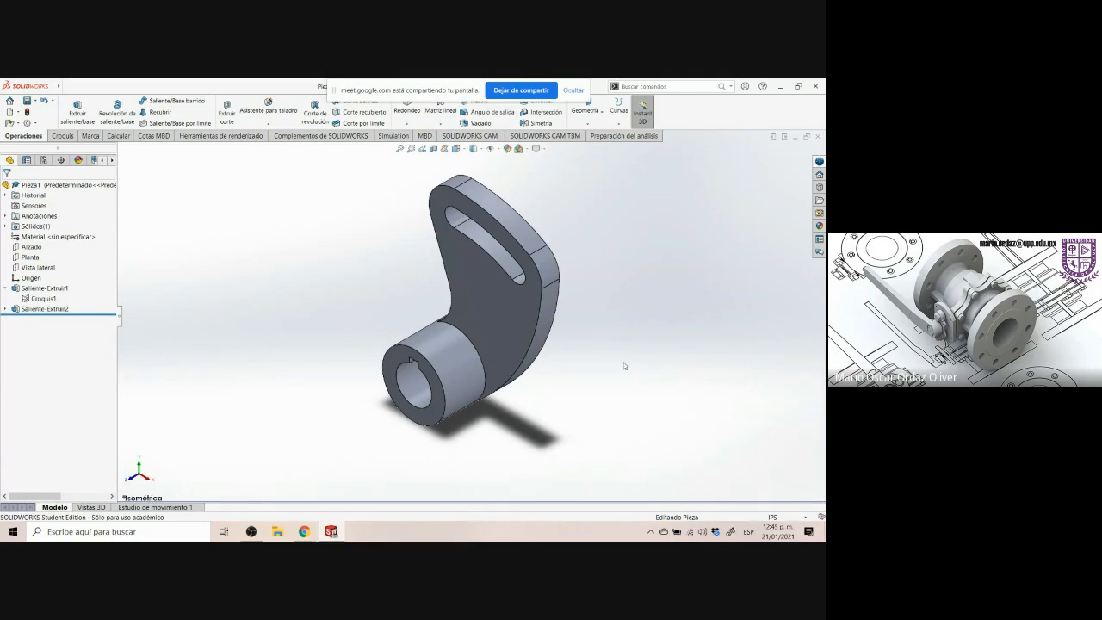
middle_click_drag(625, 364, 409, 294)
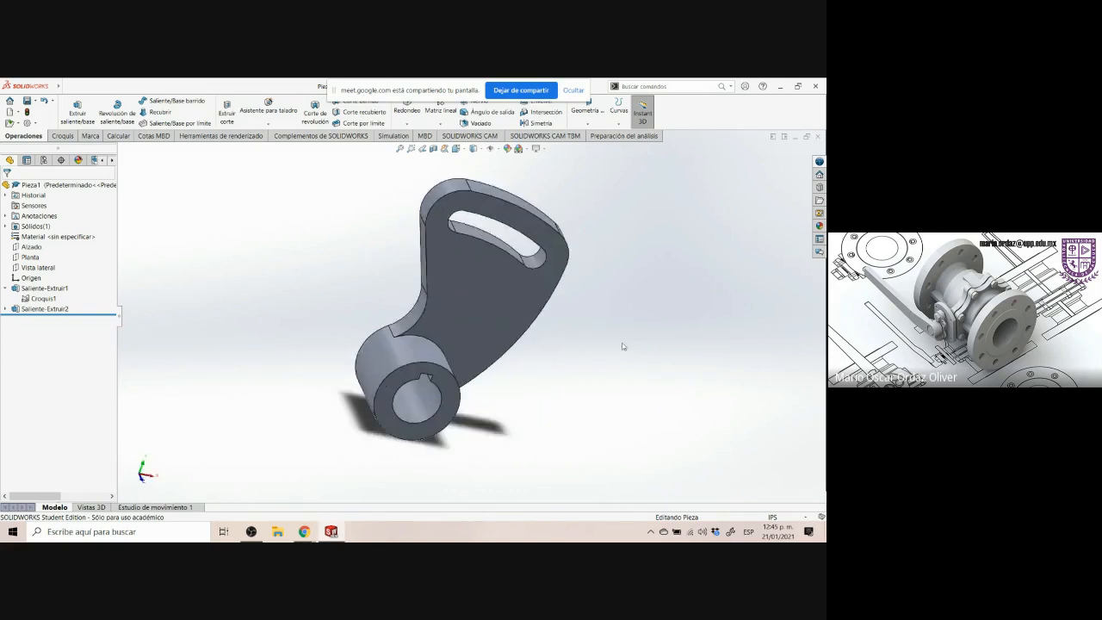
middle_click_drag(635, 352, 601, 325)
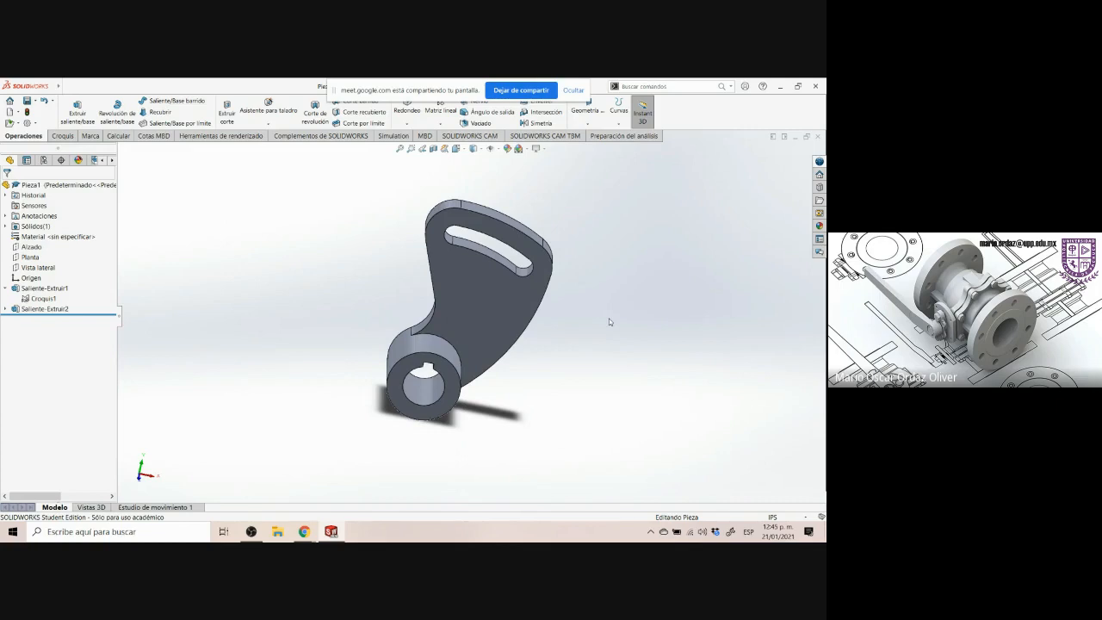
key("ctrl+7")
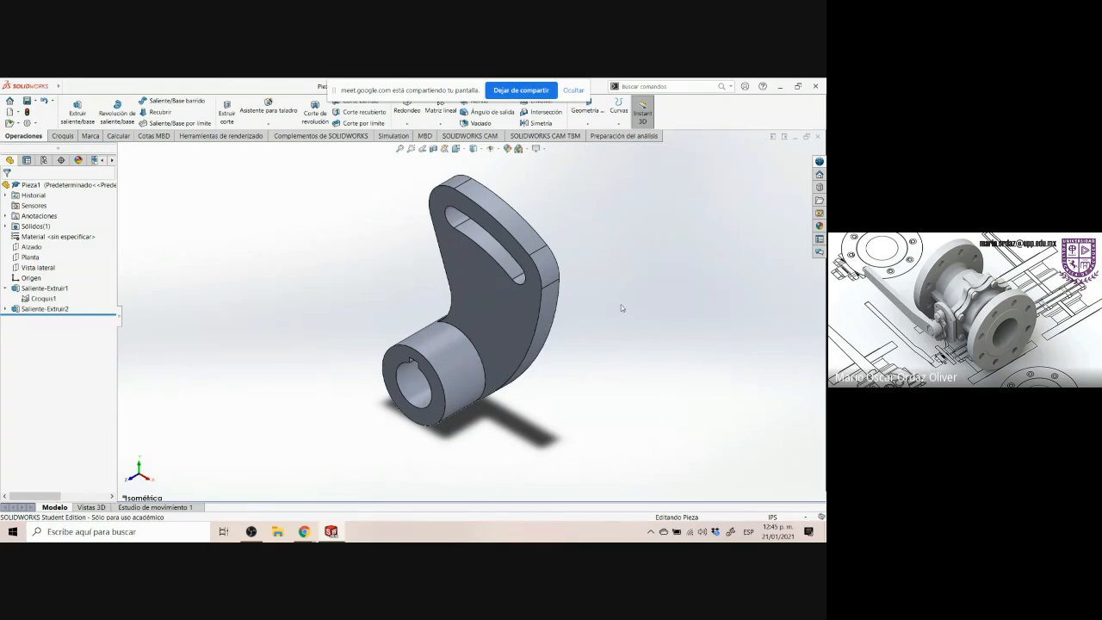
Assign Titanio from the SOLIDWORKS materials Otros metales library as the part's material
left_click(49, 236)
right_click(49, 236)
key("Escape")
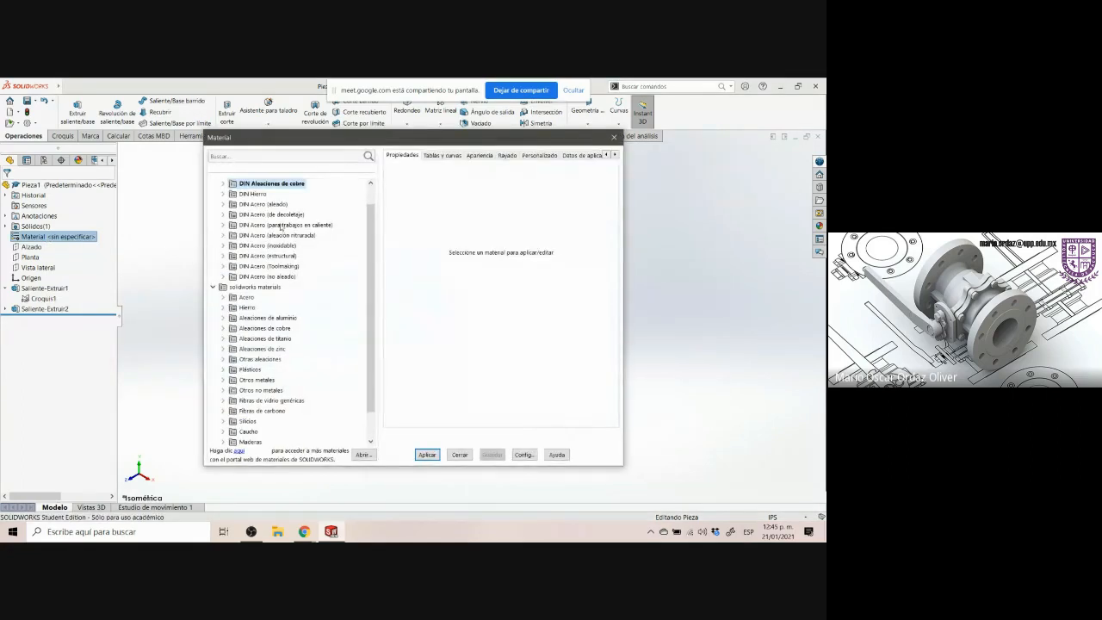
scroll(266, 288, "down", 1)
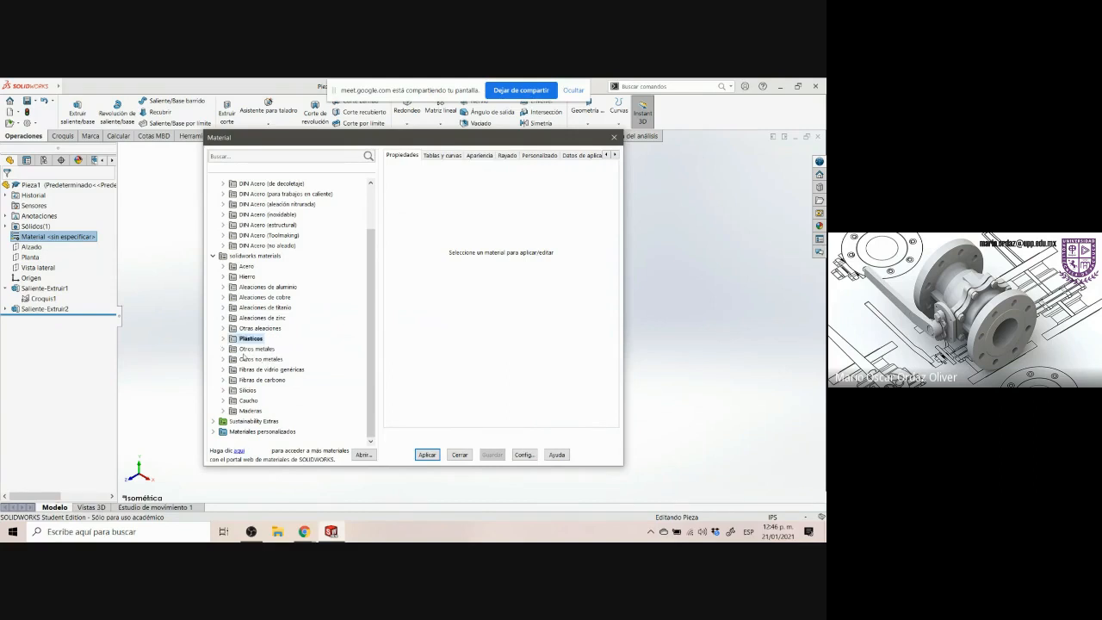
left_click(224, 350)
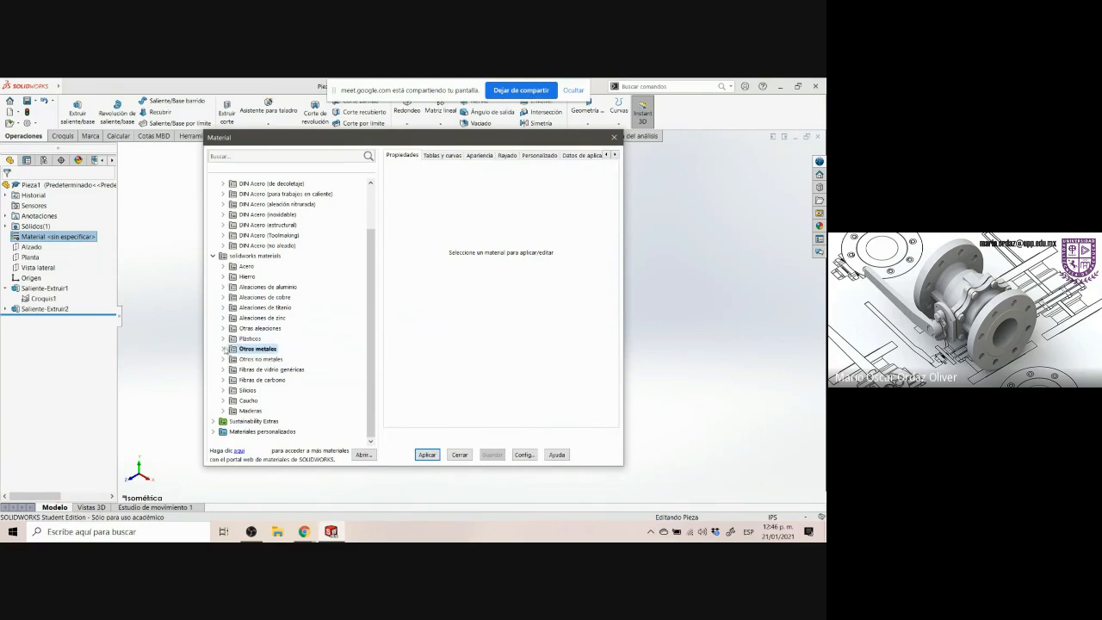
left_click(223, 348)
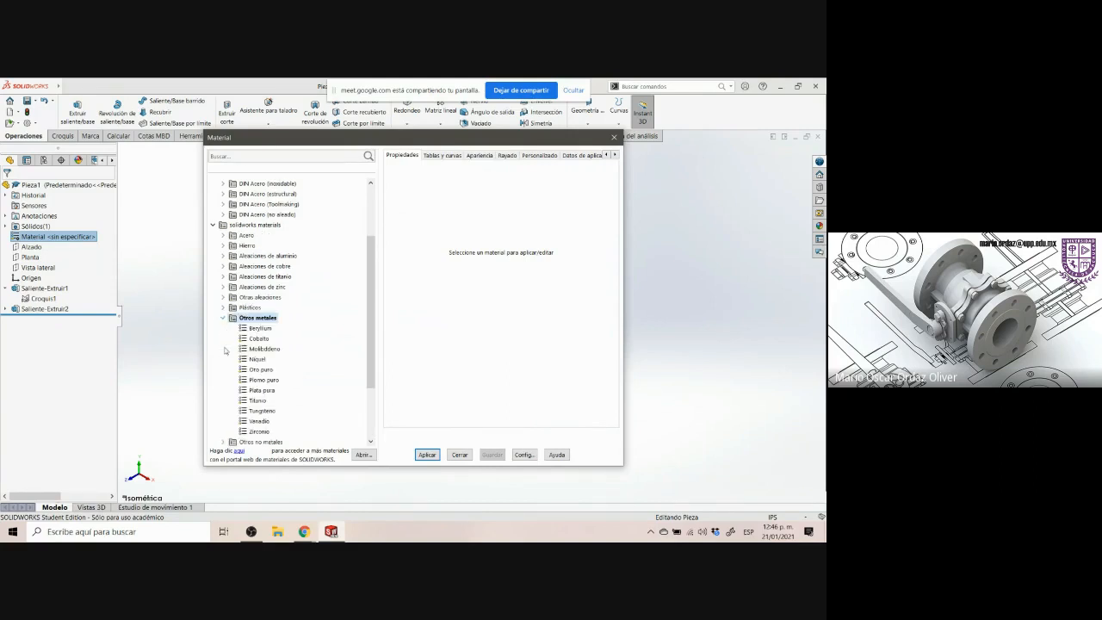
left_click(260, 402)
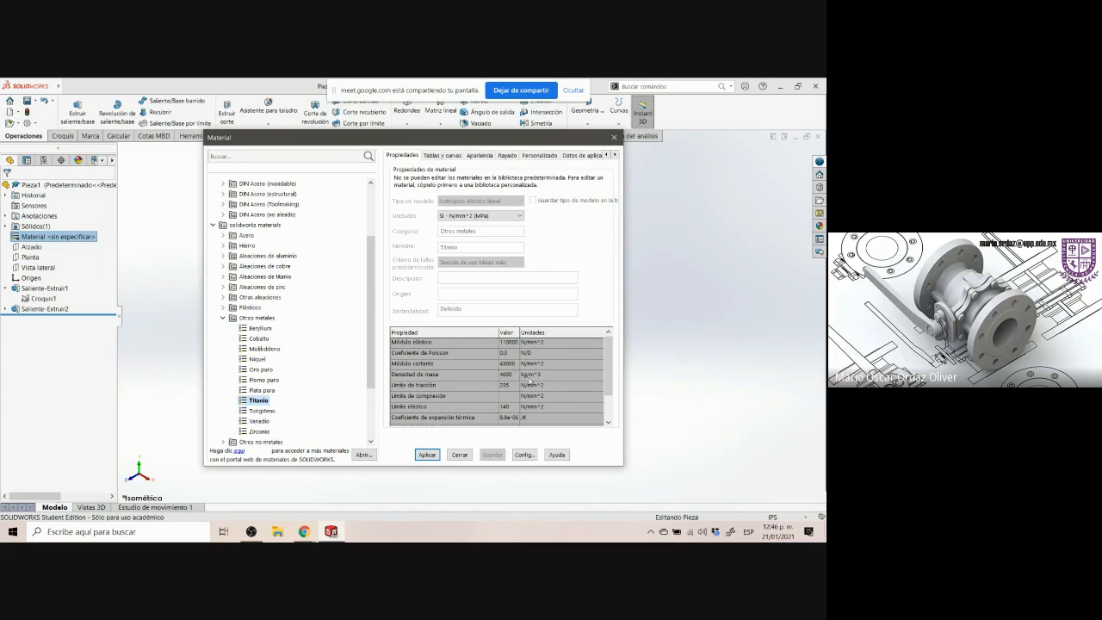
left_click(431, 455)
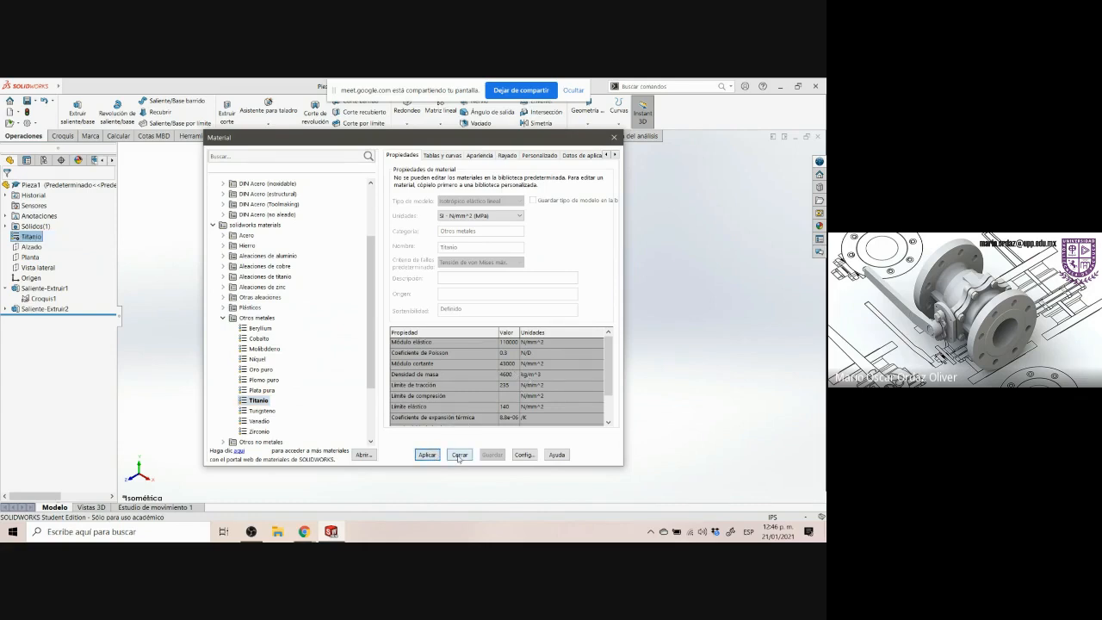
left_click(459, 455)
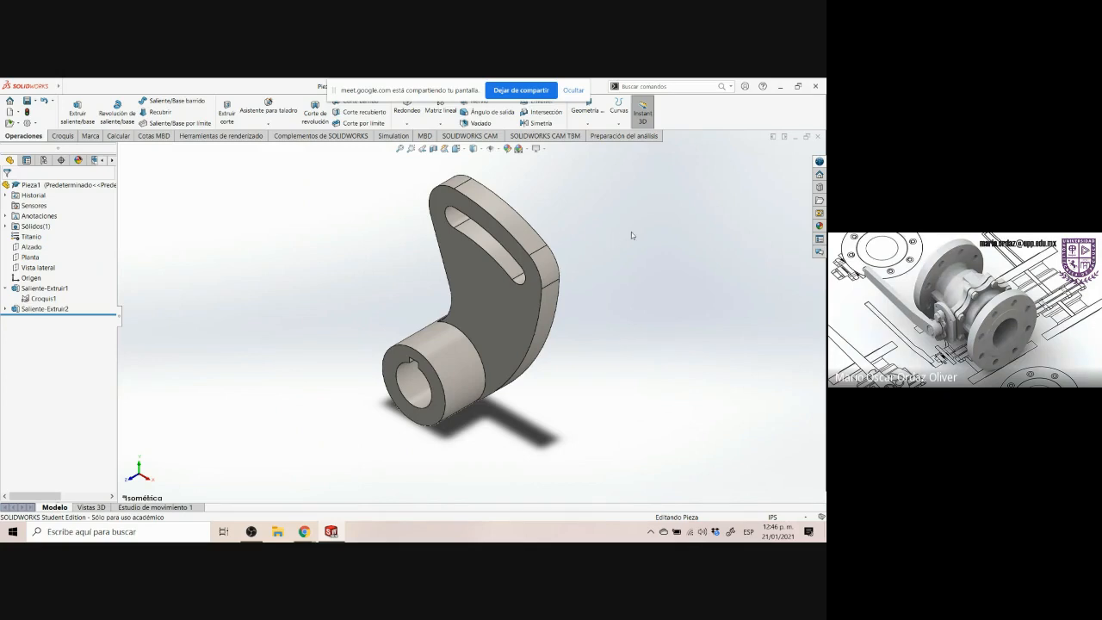
Open the part's physical properties and copy the mass, volume and surface area lines
scroll(631, 231, "up", 2)
scroll(592, 206, "down", 2)
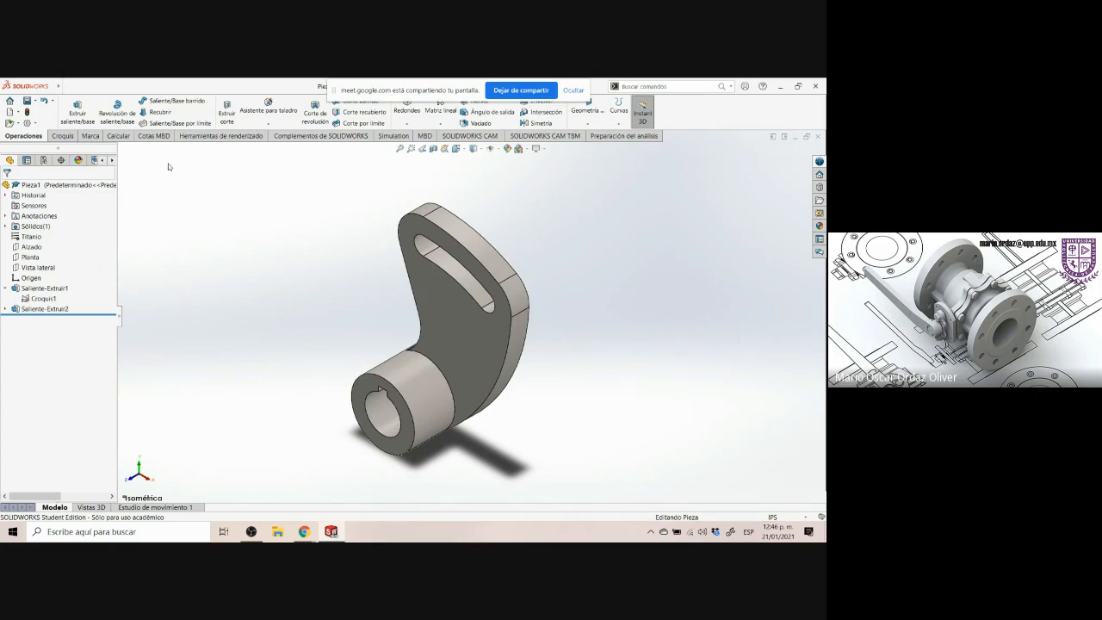
left_click(117, 136)
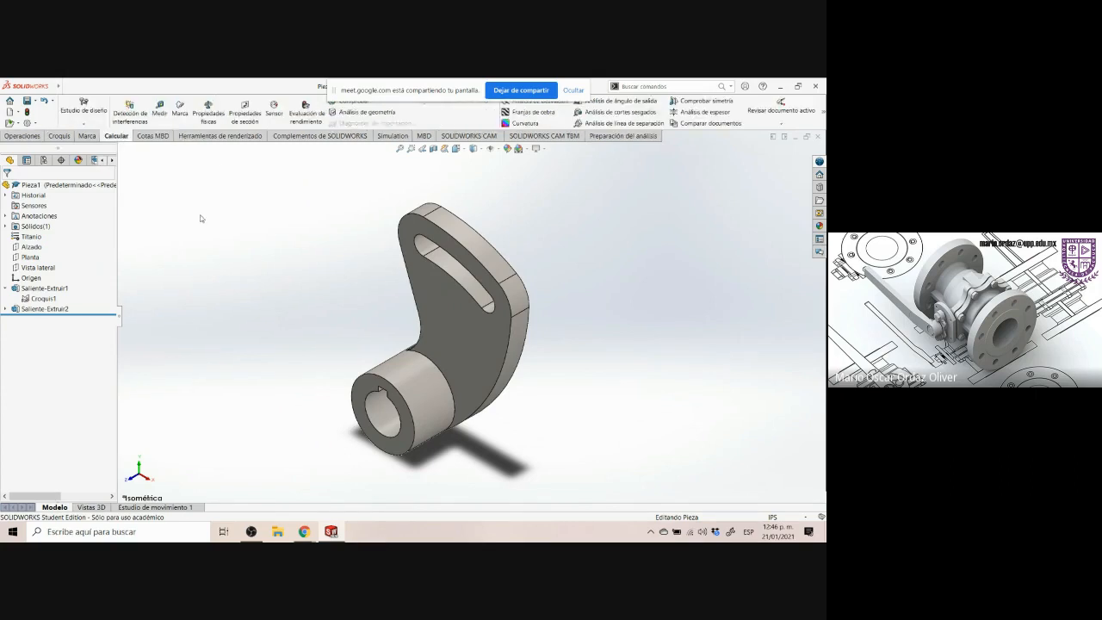
left_click(216, 117)
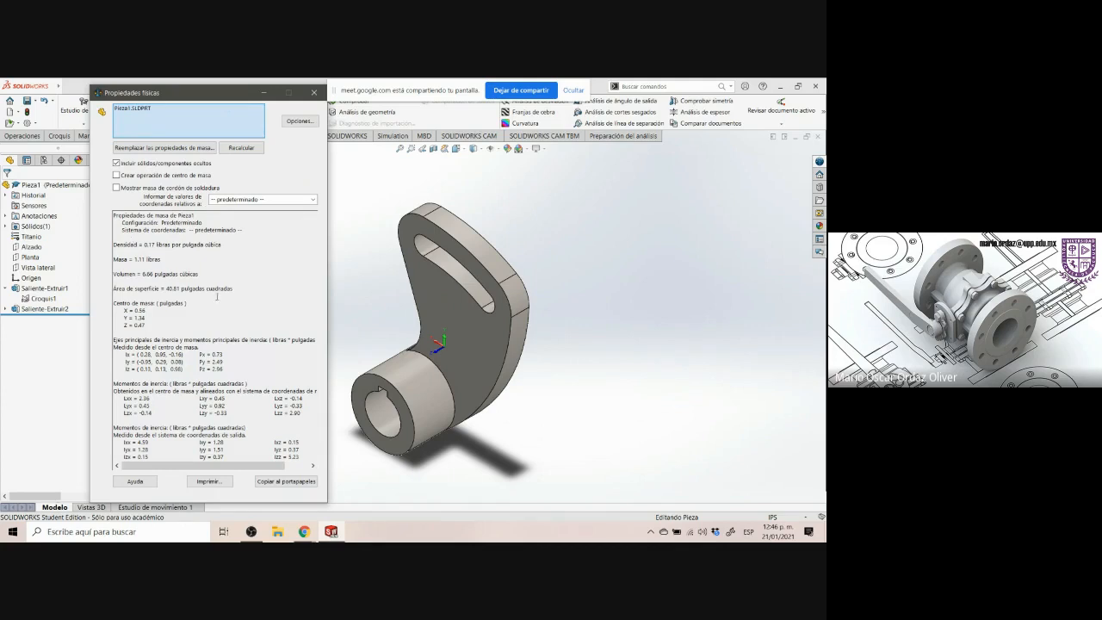
left_click_drag(232, 291, 109, 255)
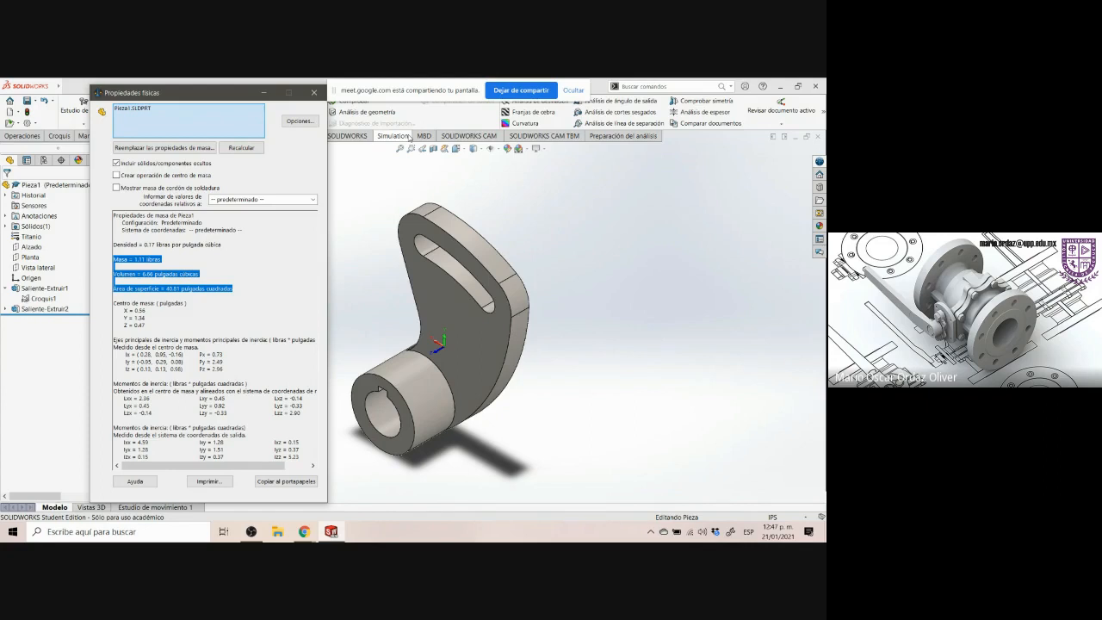
Launch PowerPoint and open the 1er Parcial.pptx presentation from the recent files
left_click(105, 524)
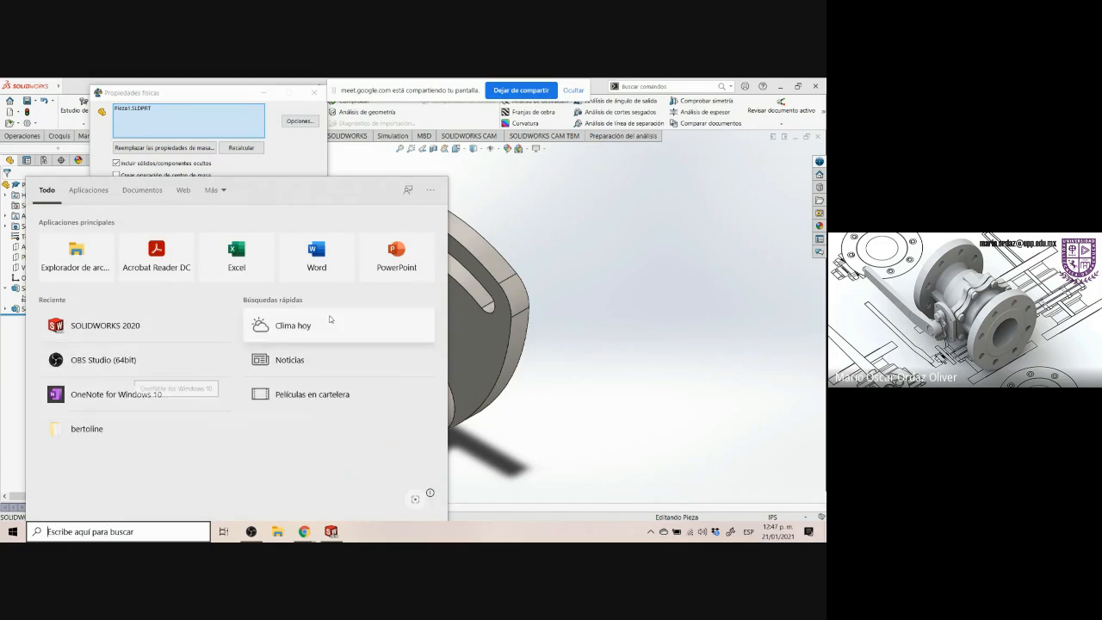
left_click(396, 266)
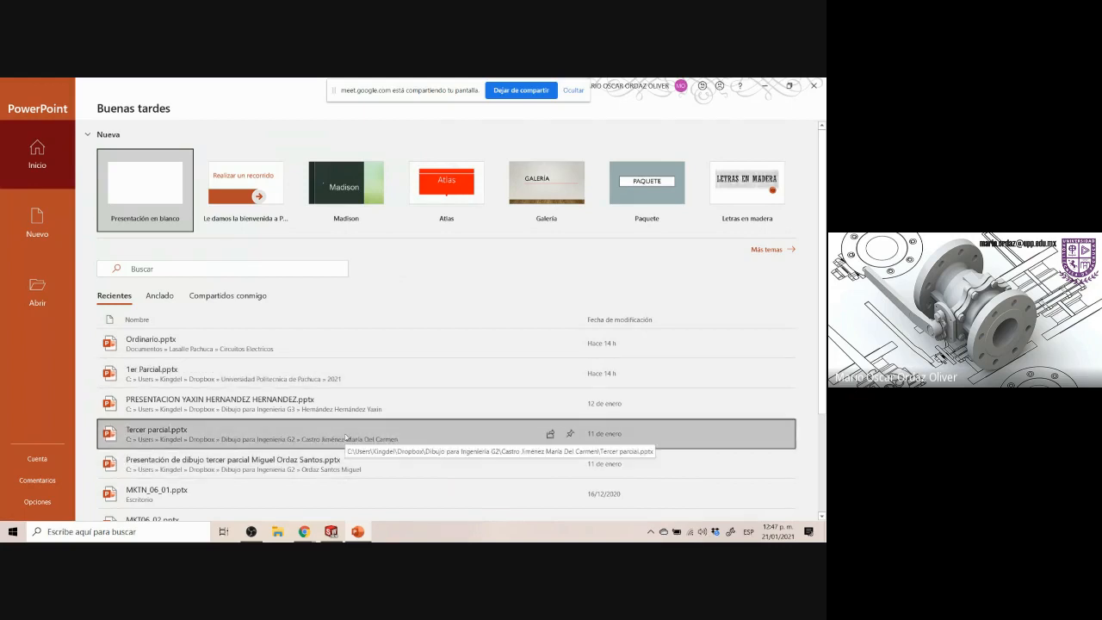
scroll(347, 435, "down", 1)
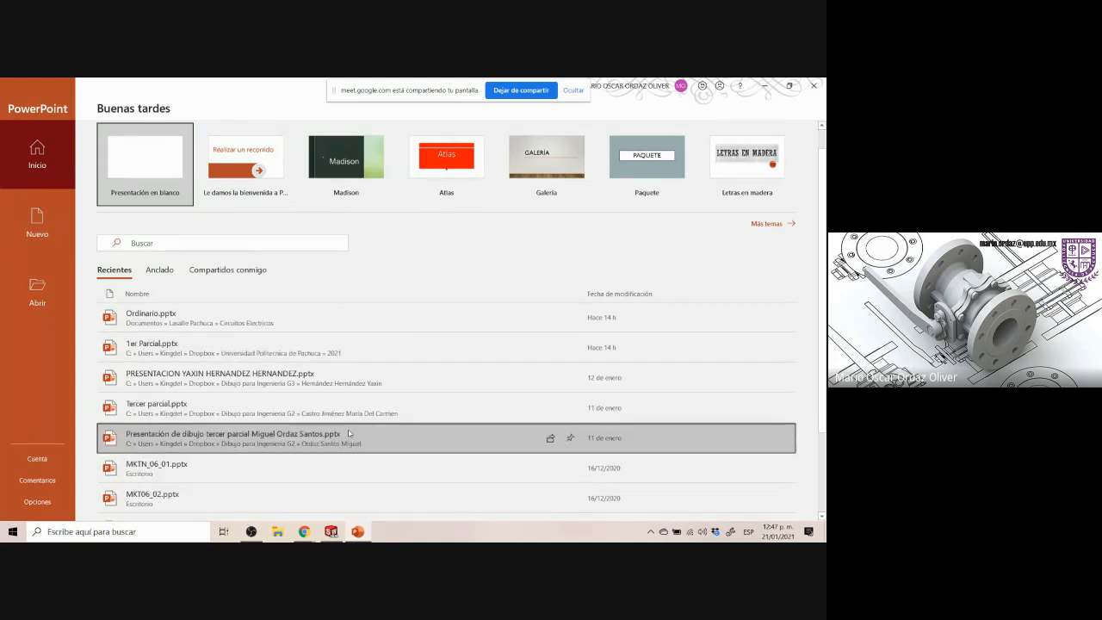
scroll(352, 415, "up", 1)
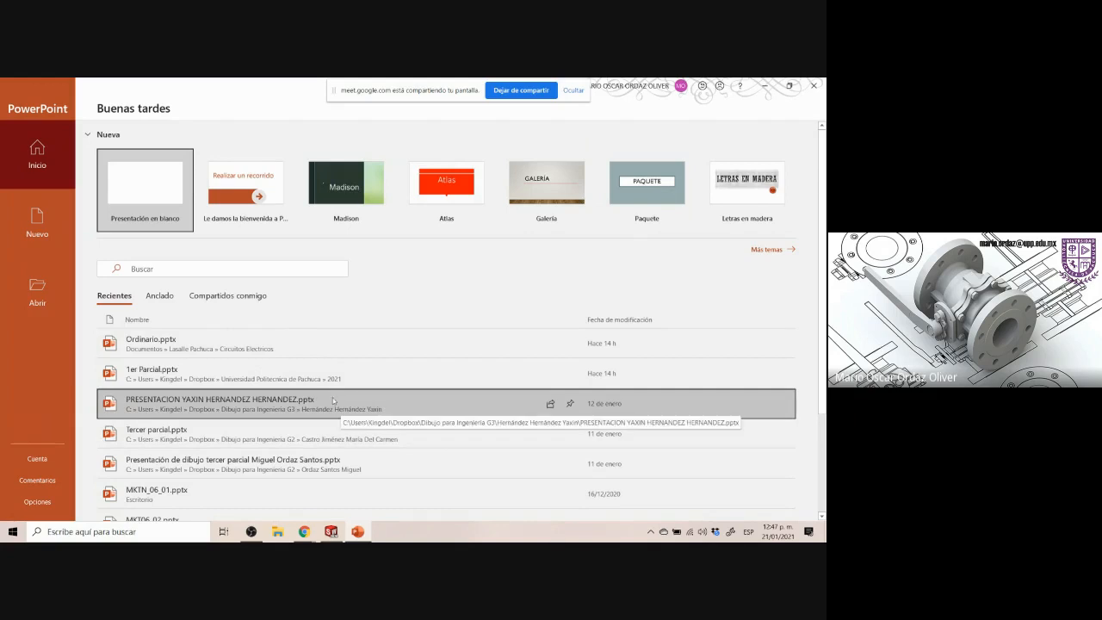
left_click(310, 380)
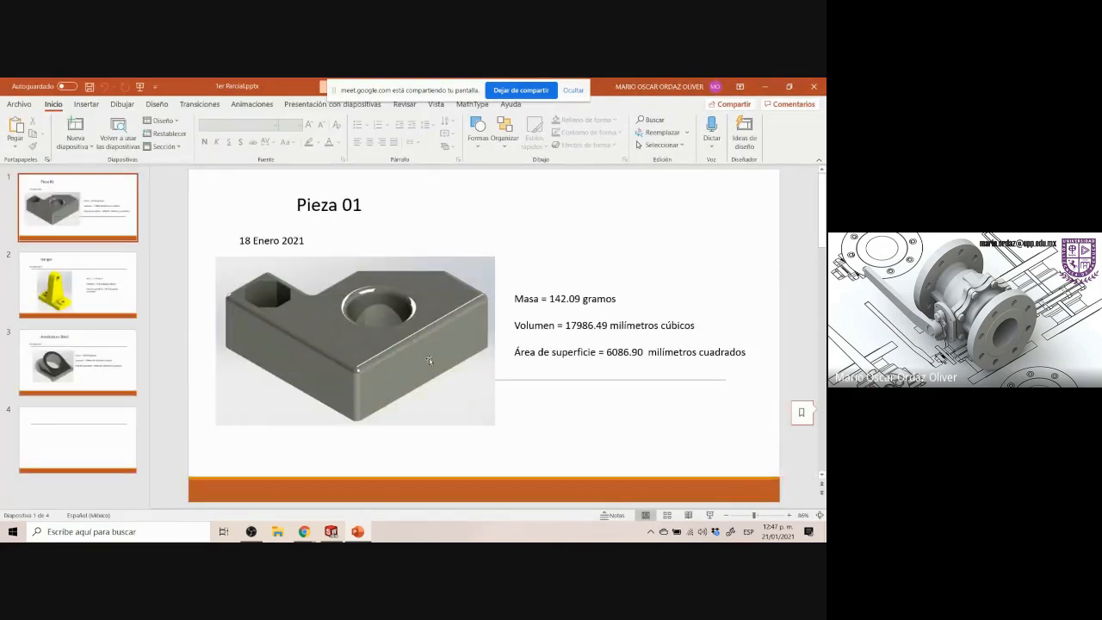
Paste the copied mass, volume and surface area text onto blank slide 4 and reposition the text box
left_click(120, 376)
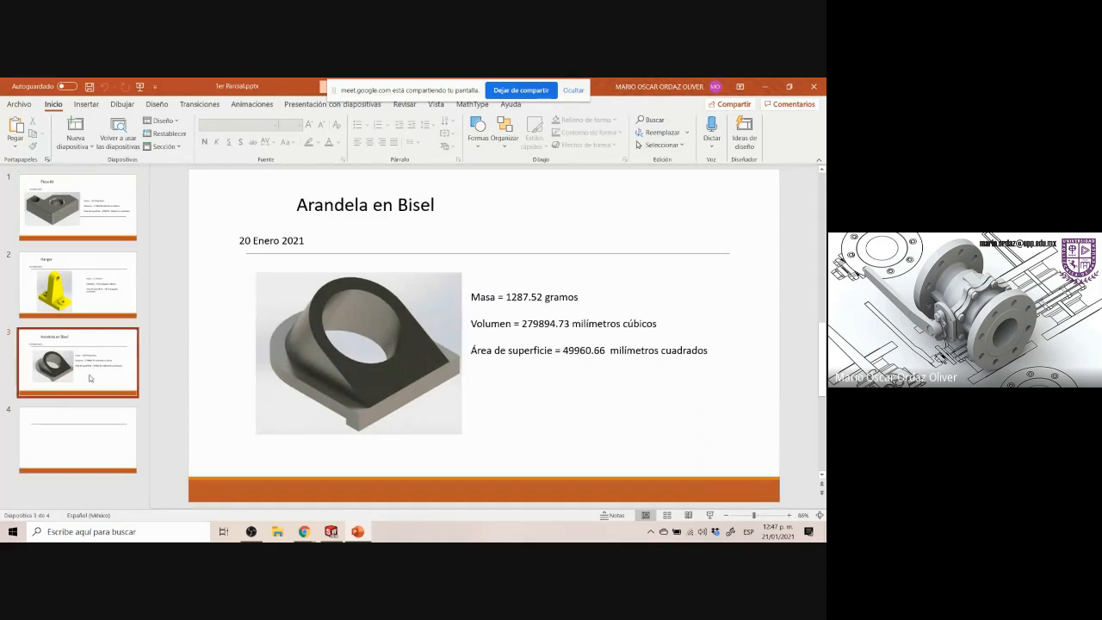
left_click(67, 434)
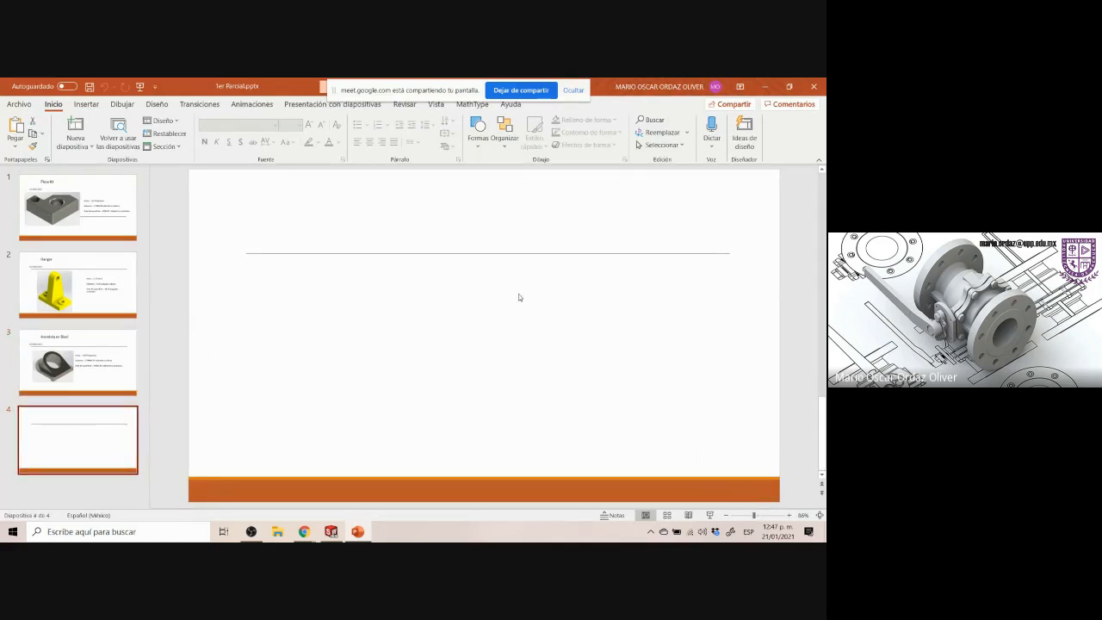
type("Masa = 1.11 libras  Volumen = 6.66 pulgadas cúbicas  Área de superficie = 40.81 pulgadas cuadradasMasa = 1.11 libras  Volumen = 6.66 pulgadas cúbicas  Área de superficie = 40.81 pulgadas cuadradas")
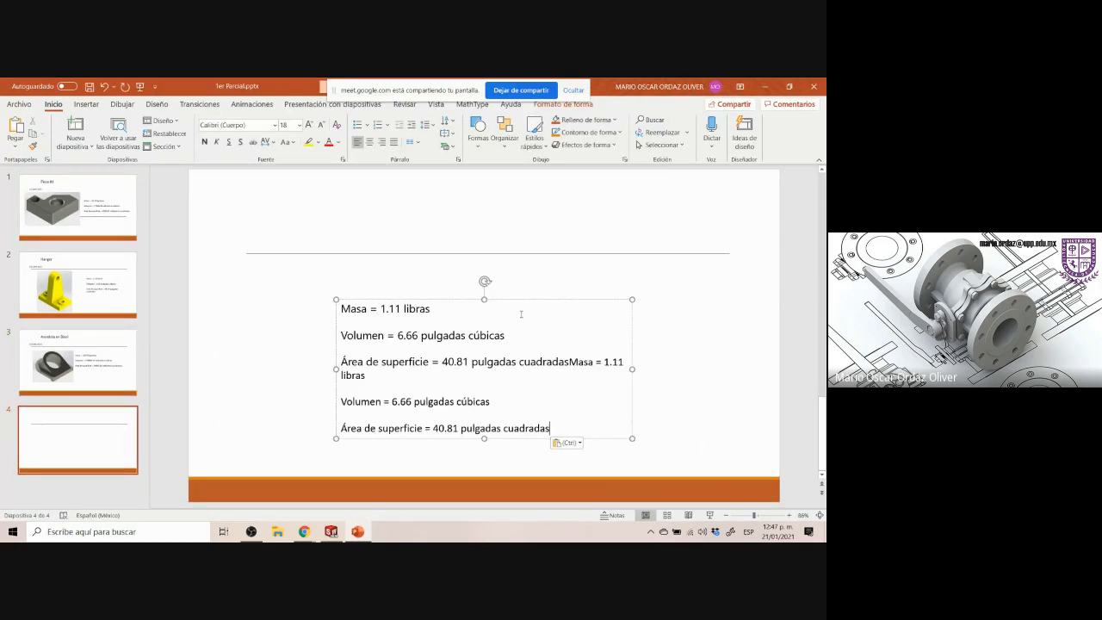
left_click_drag(509, 301, 574, 283)
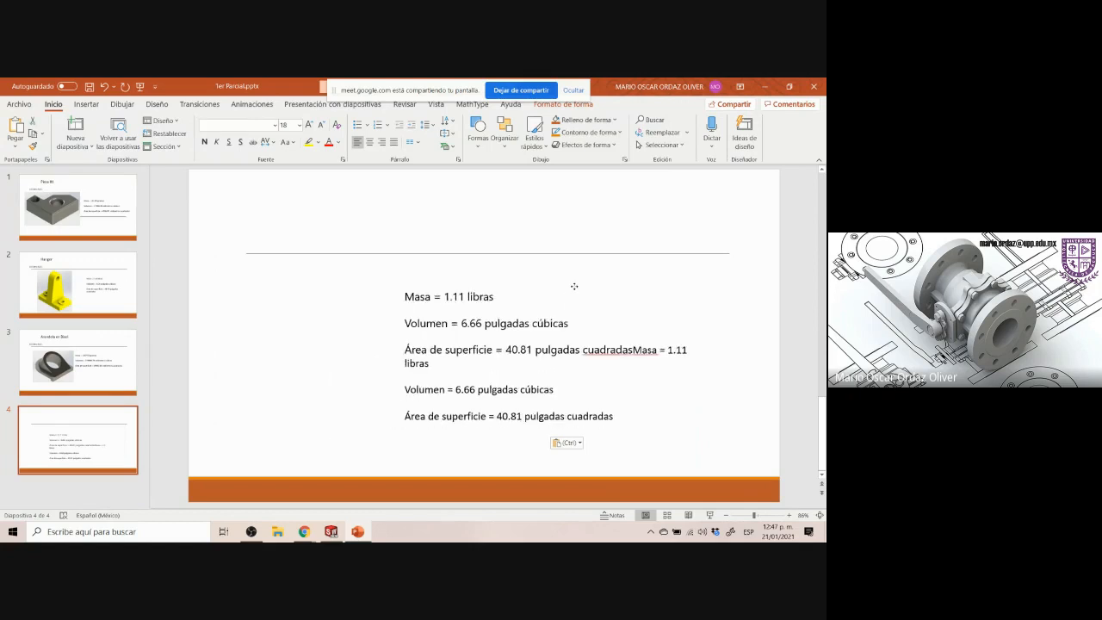
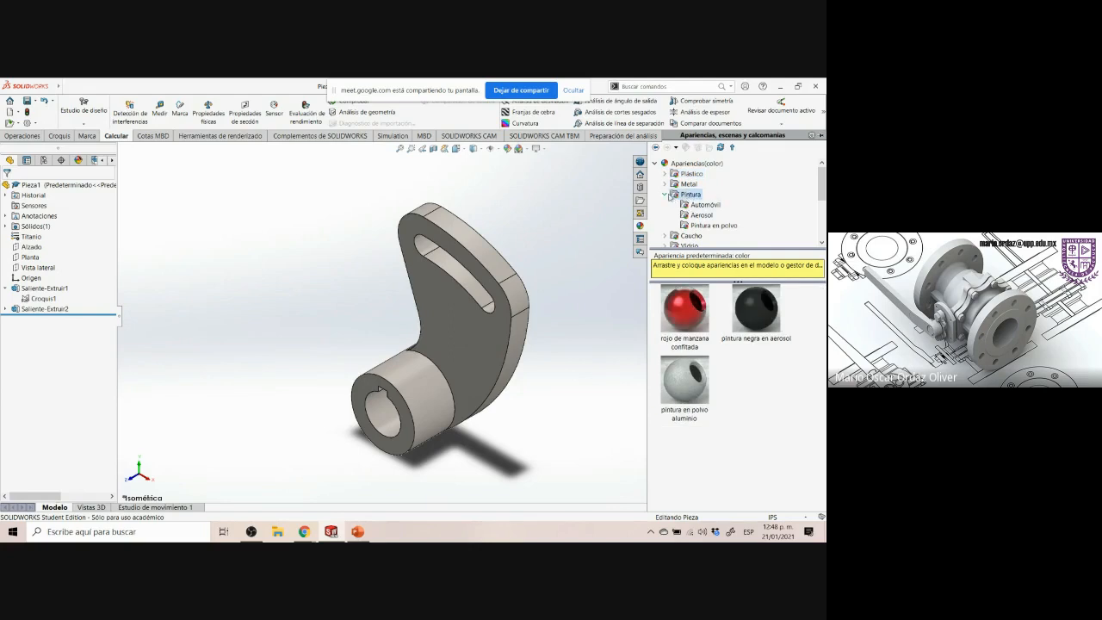
Browse the appearance library's Plástico, Metal, Pintura and Caucho categories
left_click(670, 196)
left_click(687, 175)
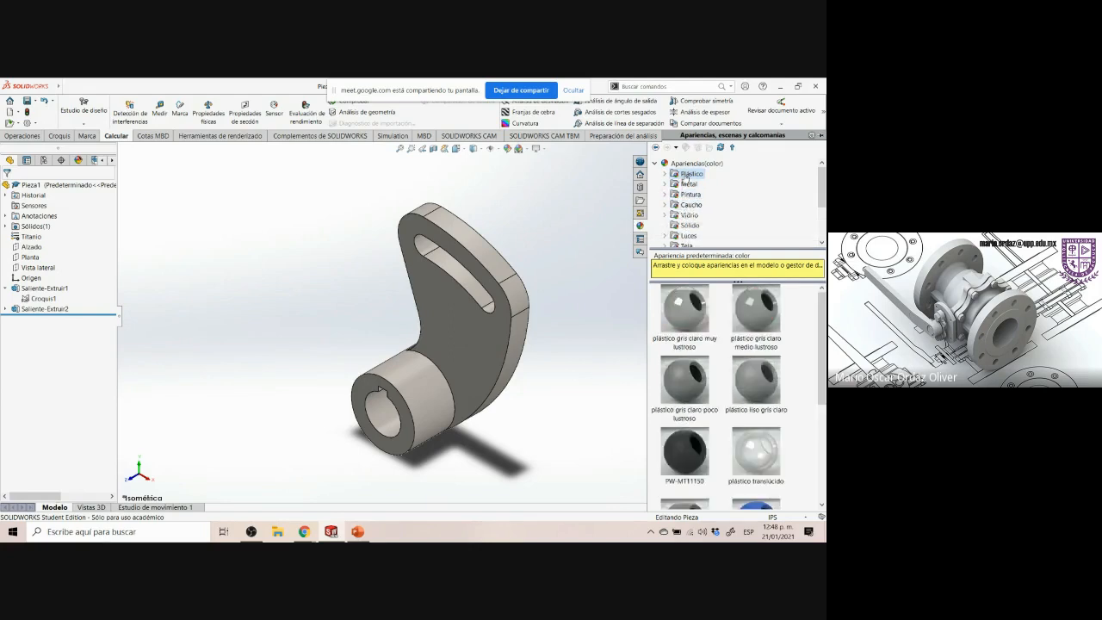
left_click(687, 184)
left_click(689, 195)
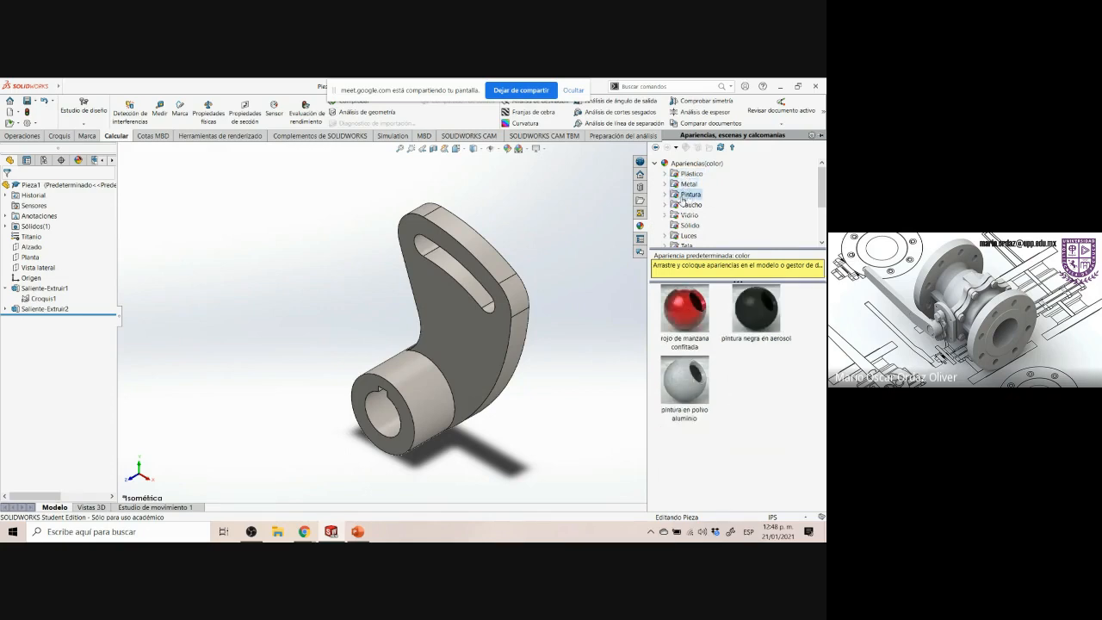
left_click(665, 197)
left_click(694, 204)
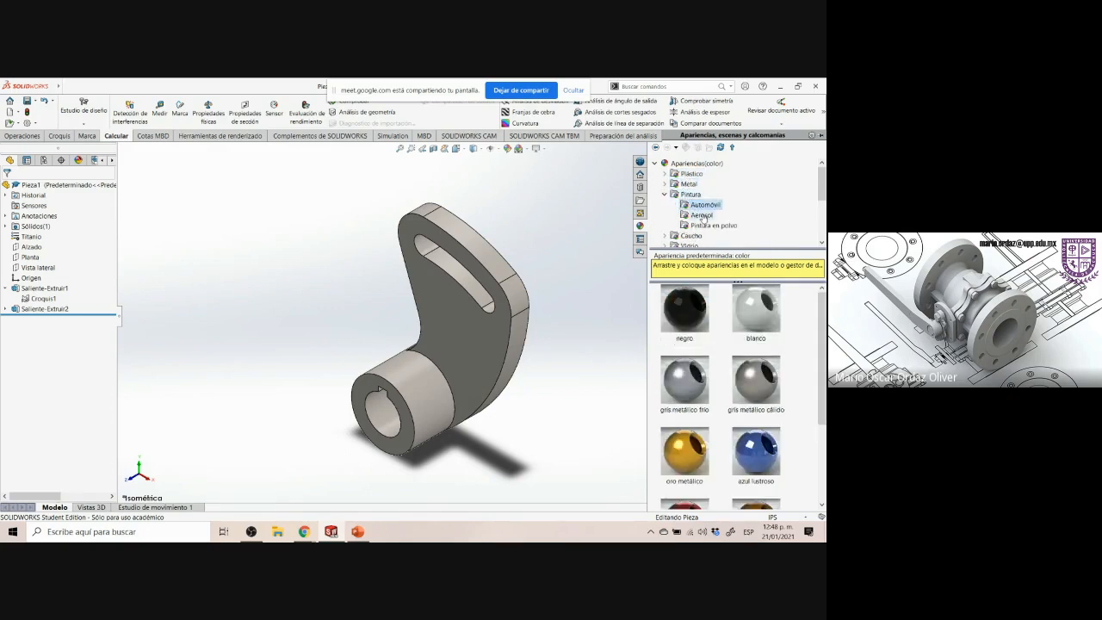
left_click(701, 215)
left_click(710, 225)
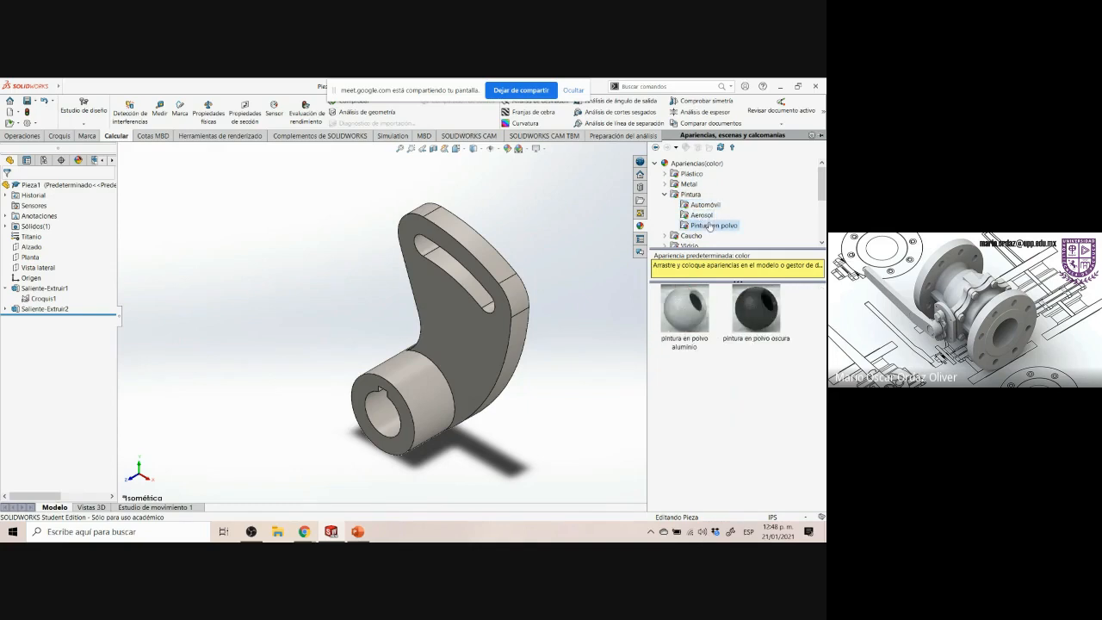
scroll(716, 225, "down", 1)
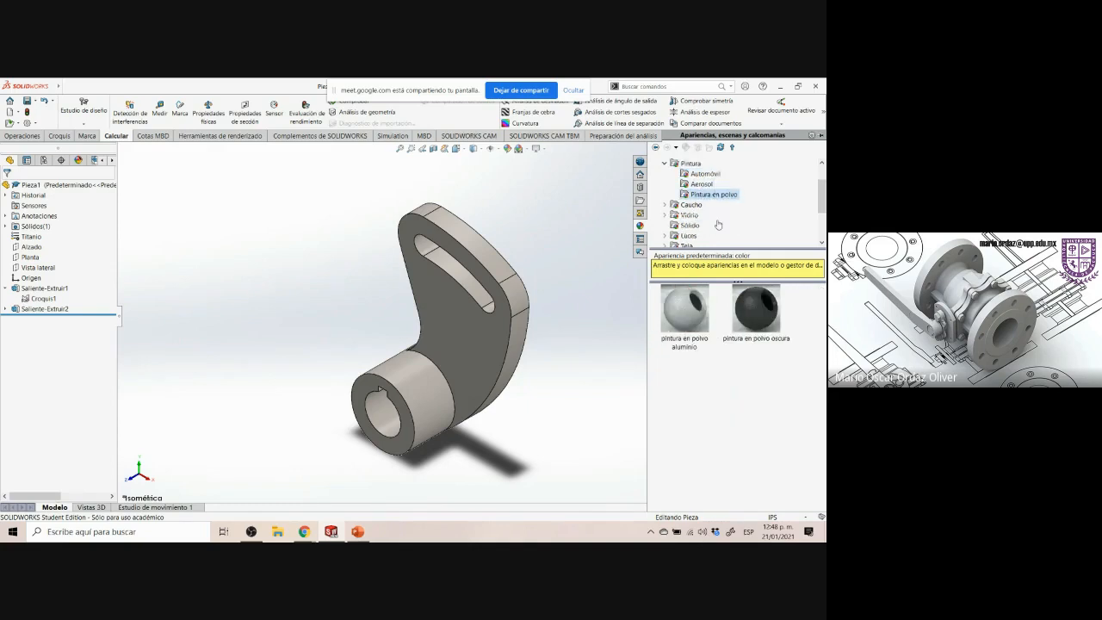
left_click(692, 206)
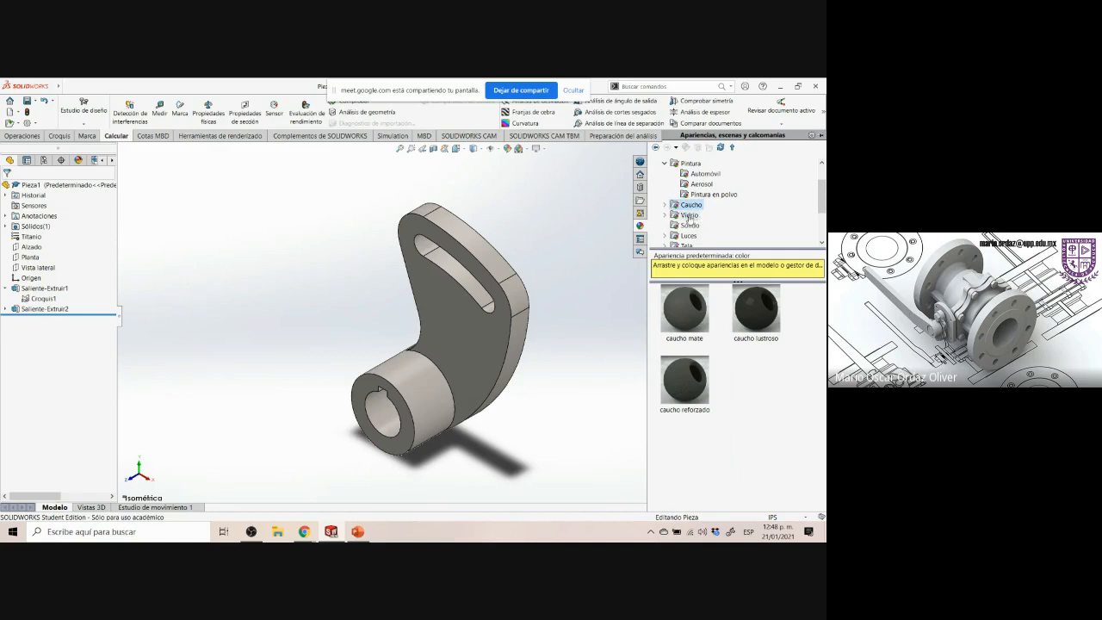
left_click(694, 216)
scroll(694, 206, "up", 1)
left_click(689, 183)
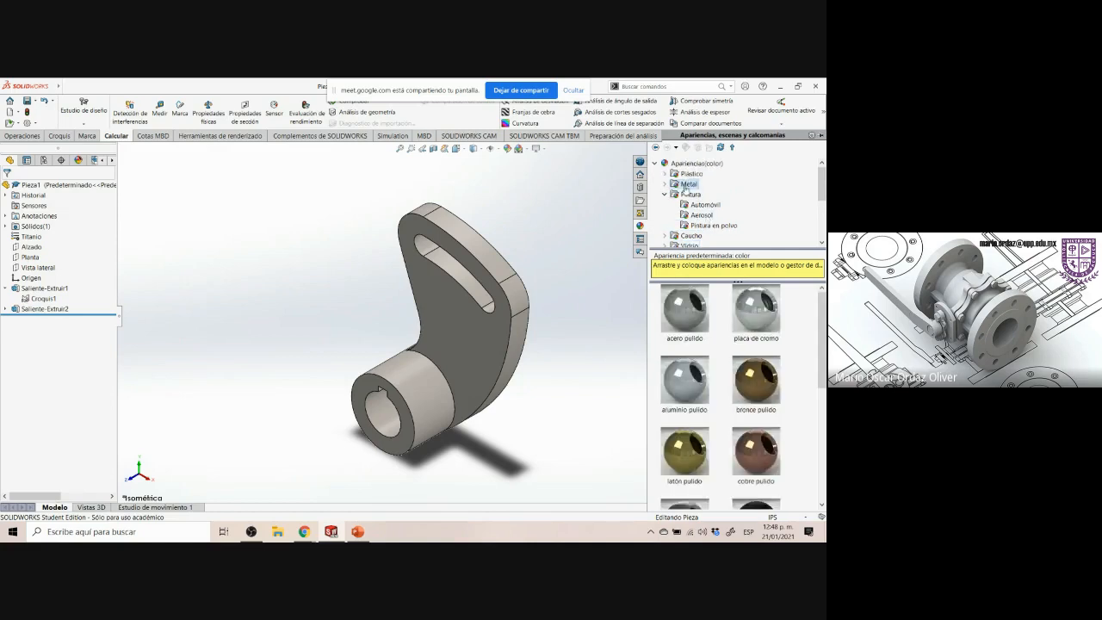
left_click(691, 174)
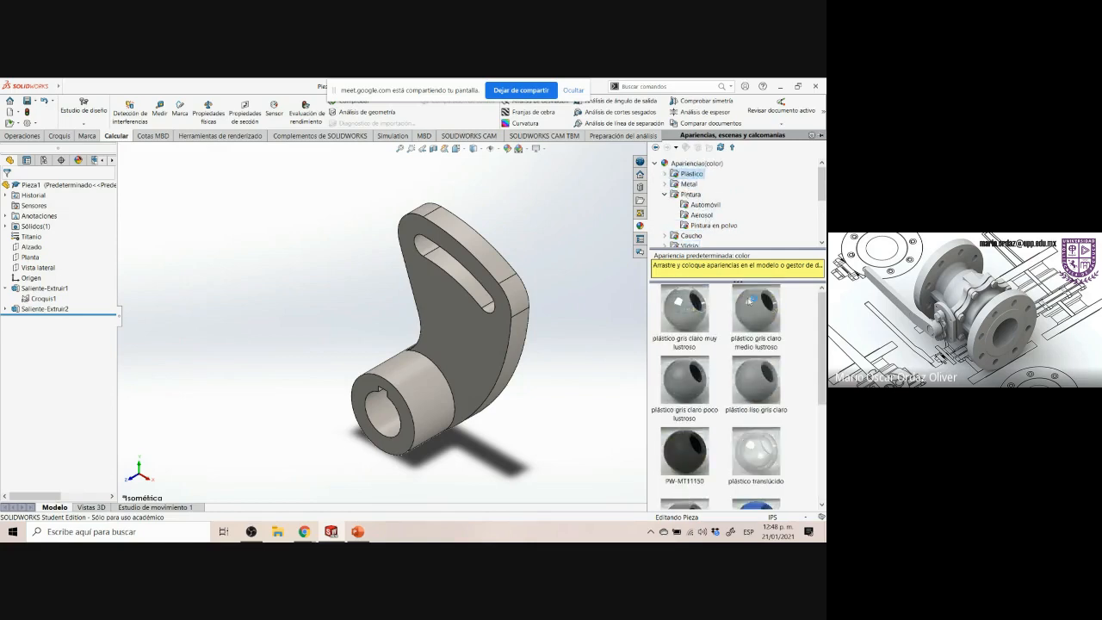
scroll(756, 325, "down", 3)
scroll(758, 327, "up", 3)
left_click(664, 194)
left_click(695, 194)
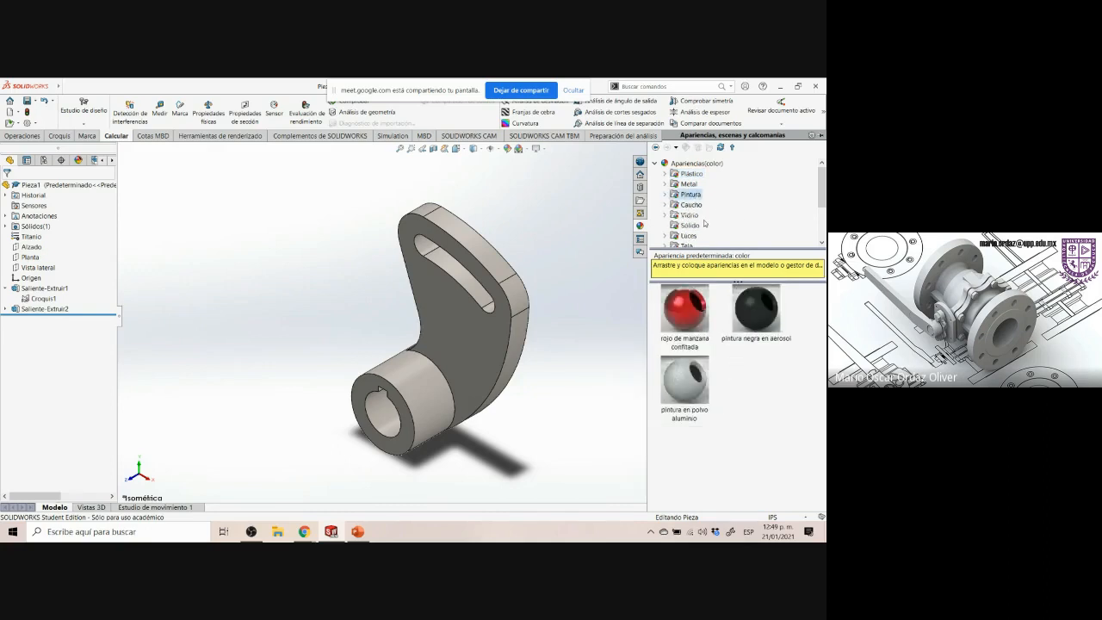
left_click(664, 205)
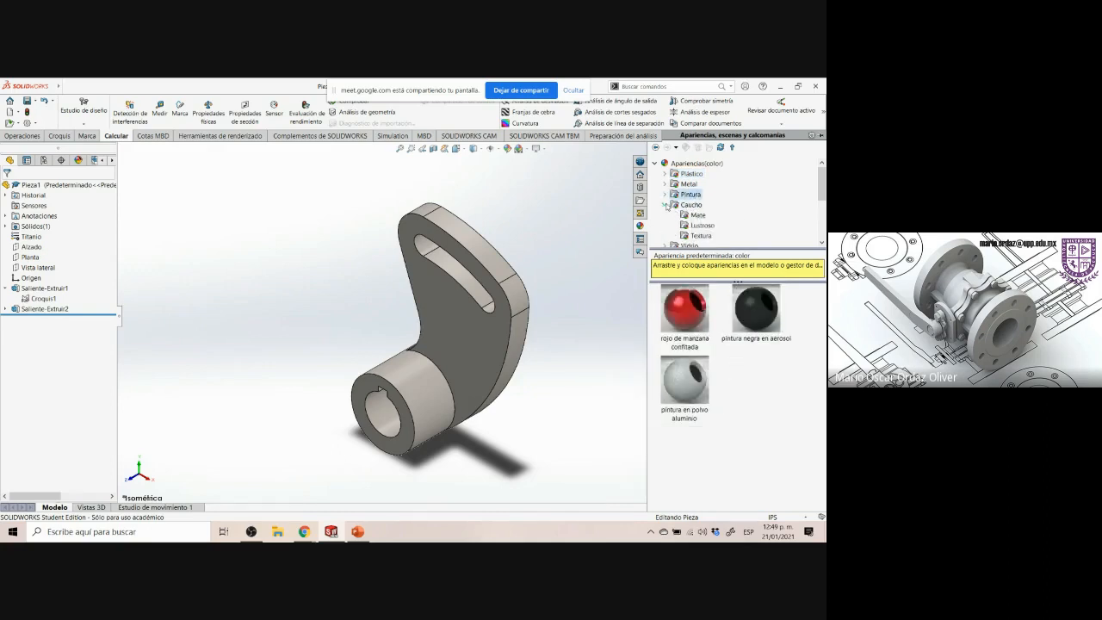
left_click(664, 205)
left_click(664, 195)
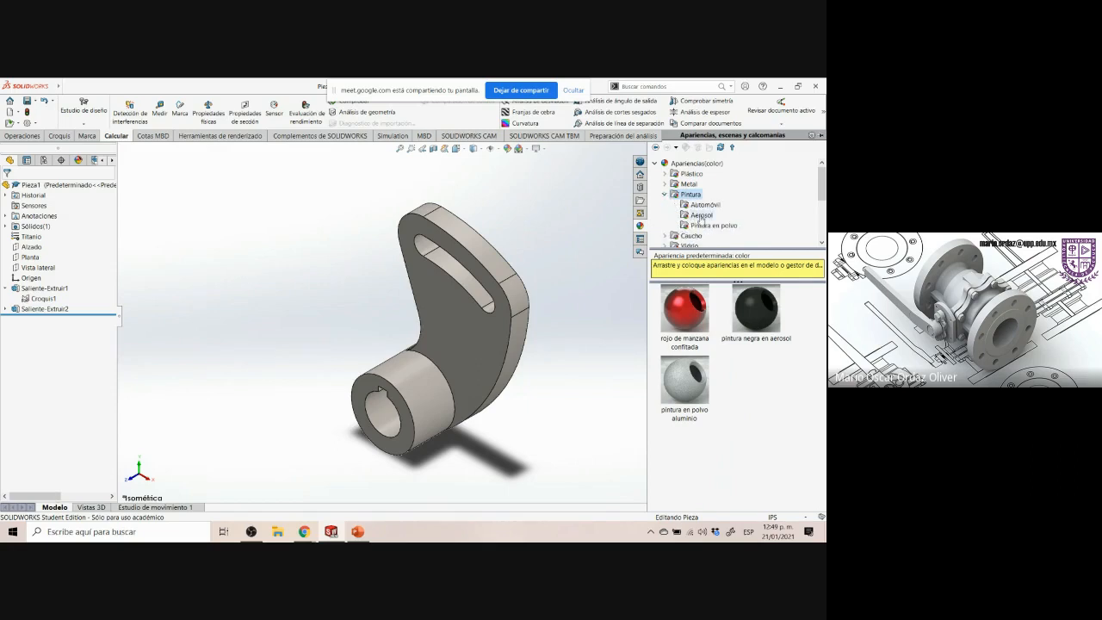
Apply the azul lustroso automotive paint appearance from Pintura > Automóvil to the whole part
left_click(714, 206)
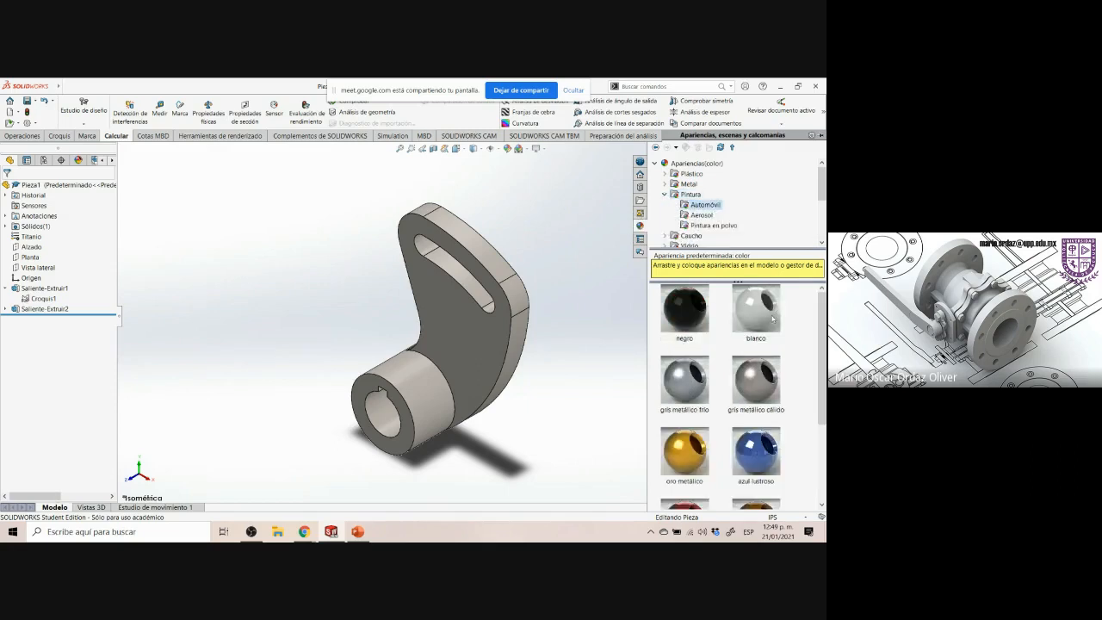
scroll(782, 375, "down", 3)
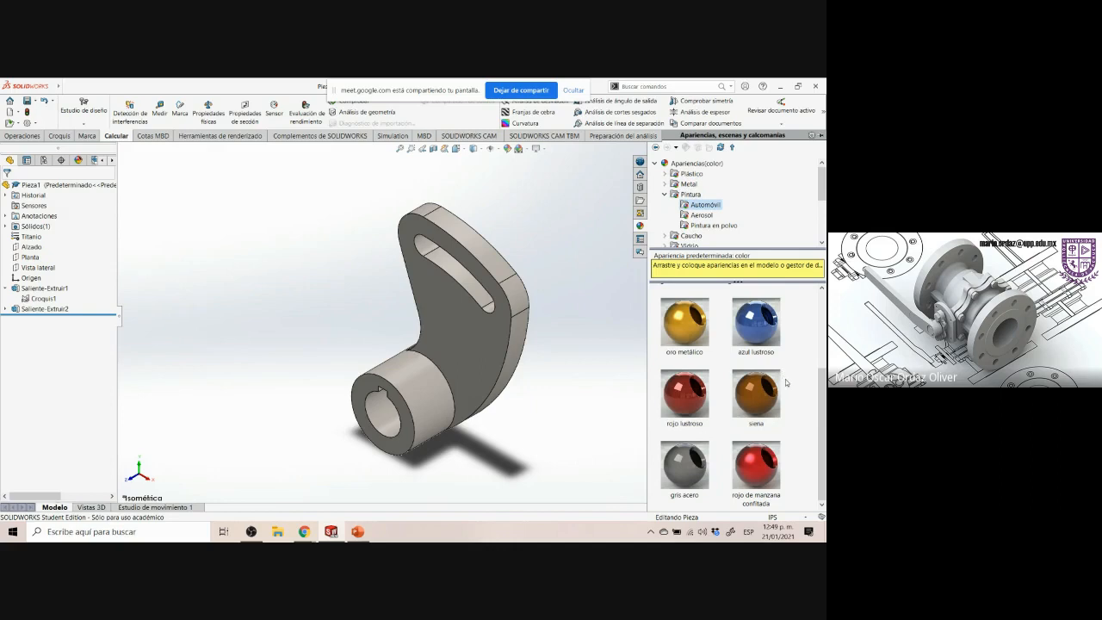
scroll(786, 383, "up", 3)
scroll(790, 384, "down", 3)
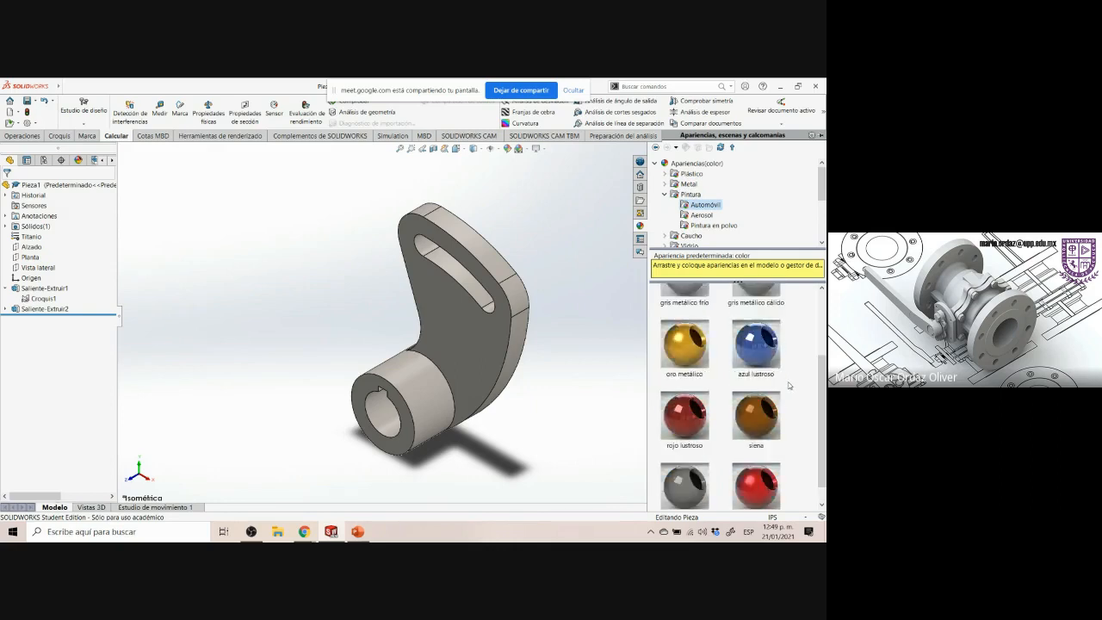
scroll(791, 384, "up", 3)
scroll(791, 385, "down", 3)
left_click_drag(753, 334, 474, 354)
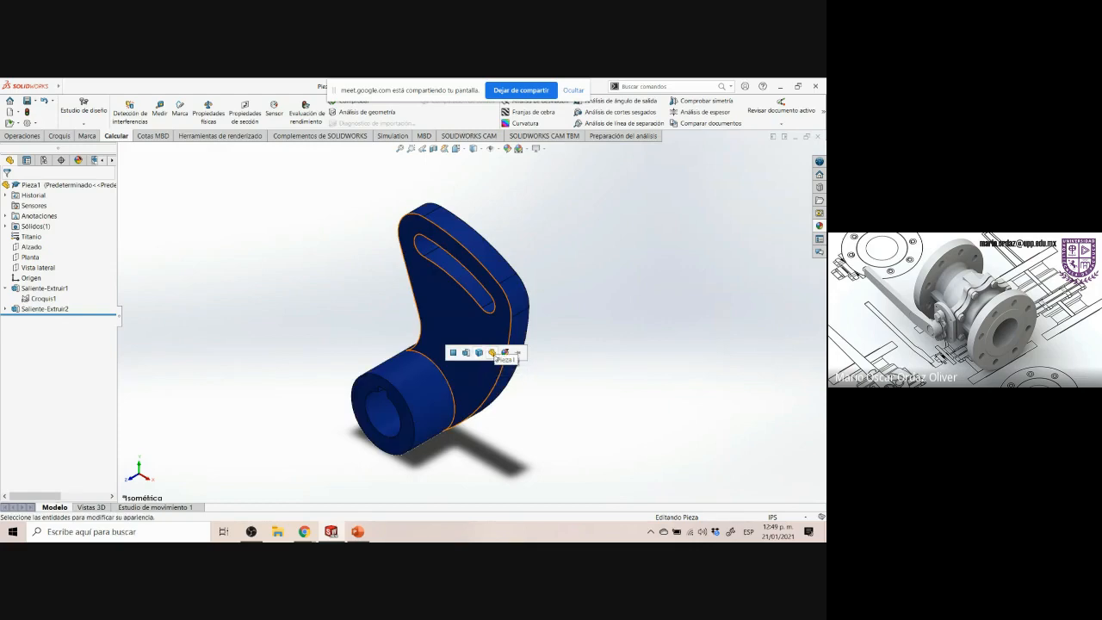
left_click(493, 351)
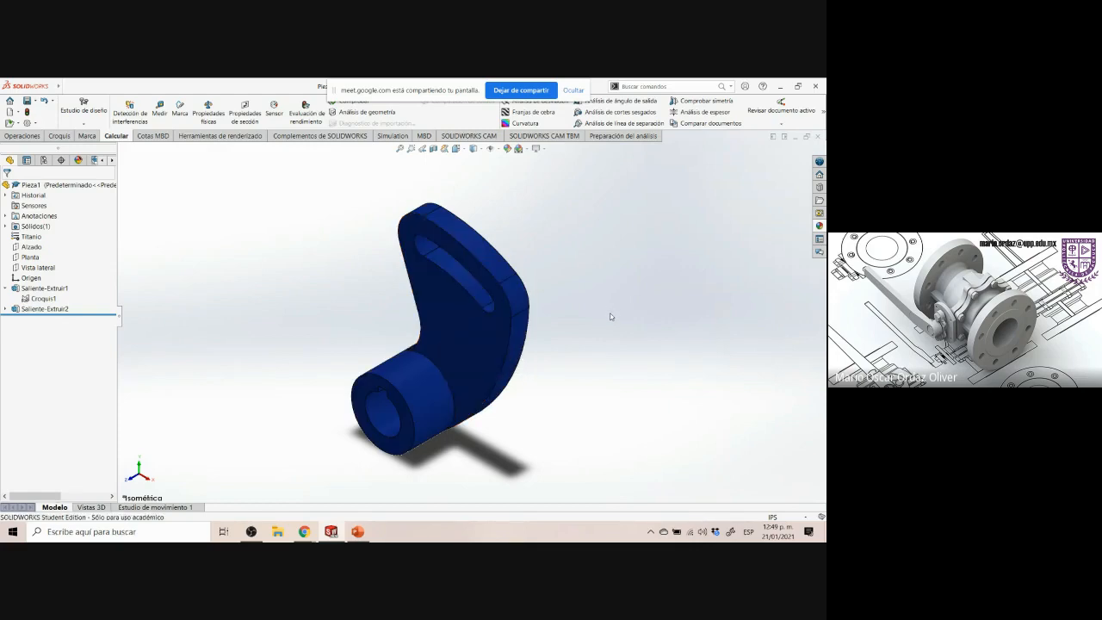
Zoom the part to fit and render it with PhotoView 360 from the rendering tools
key("f")
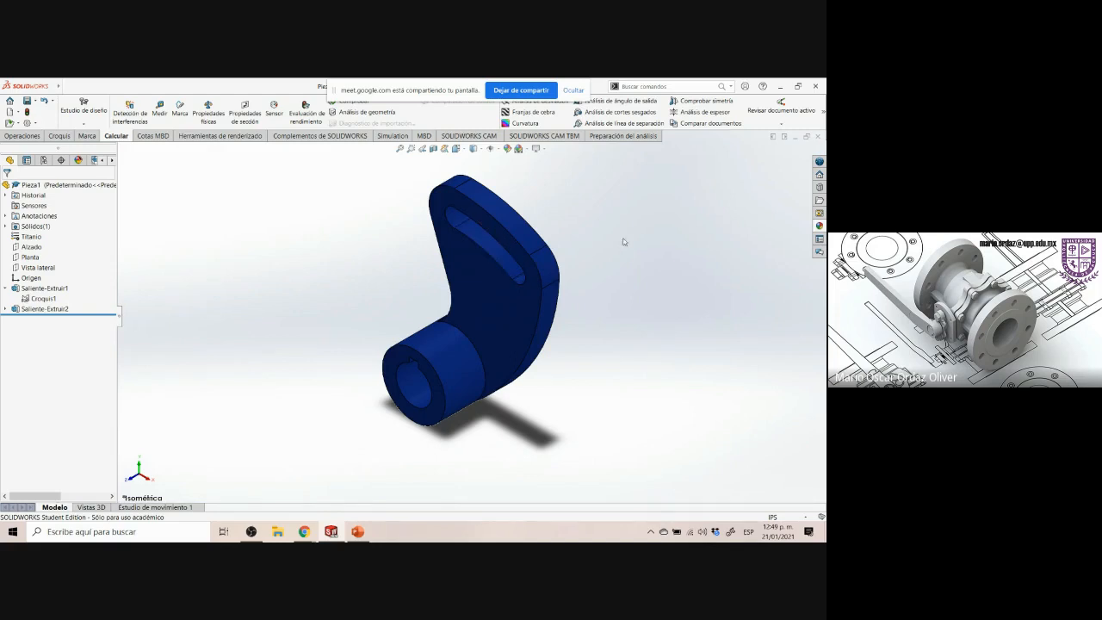
left_click(230, 138)
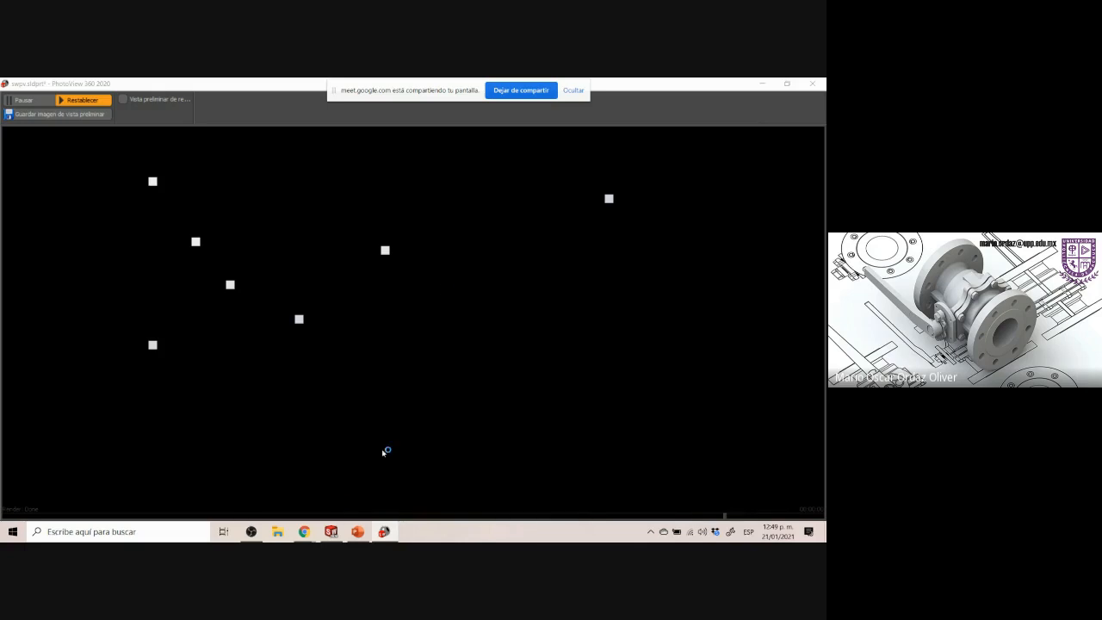
left_click(356, 534)
left_click(356, 534)
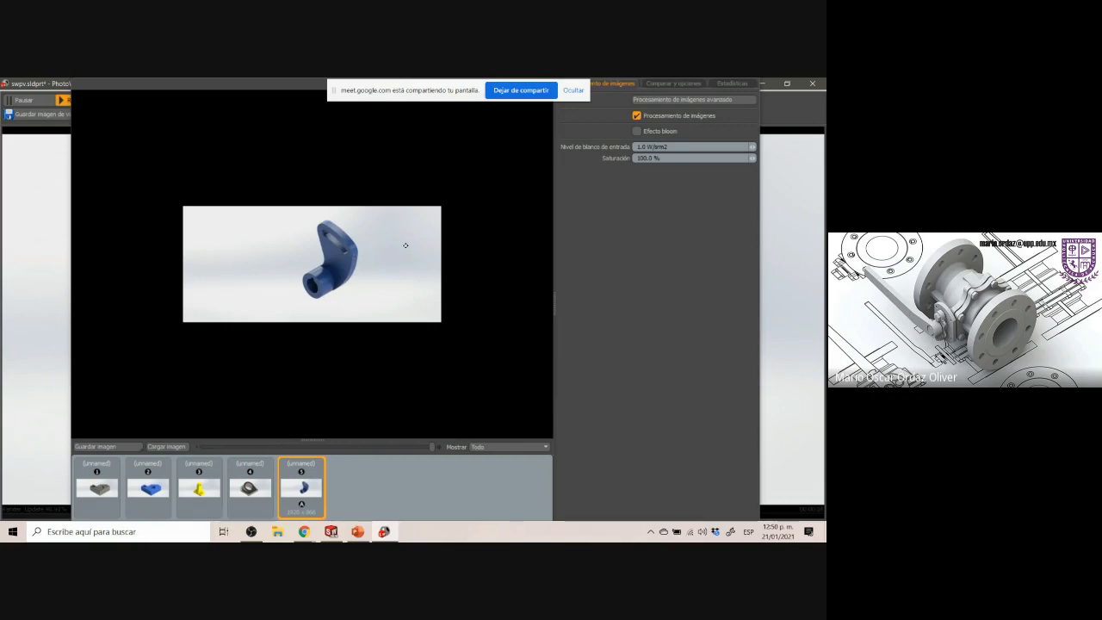
Save the rendered image as Control Arm.JPG in the 2021 folder and close the render window
scroll(405, 246, "down", 1)
scroll(334, 227, "up", 3)
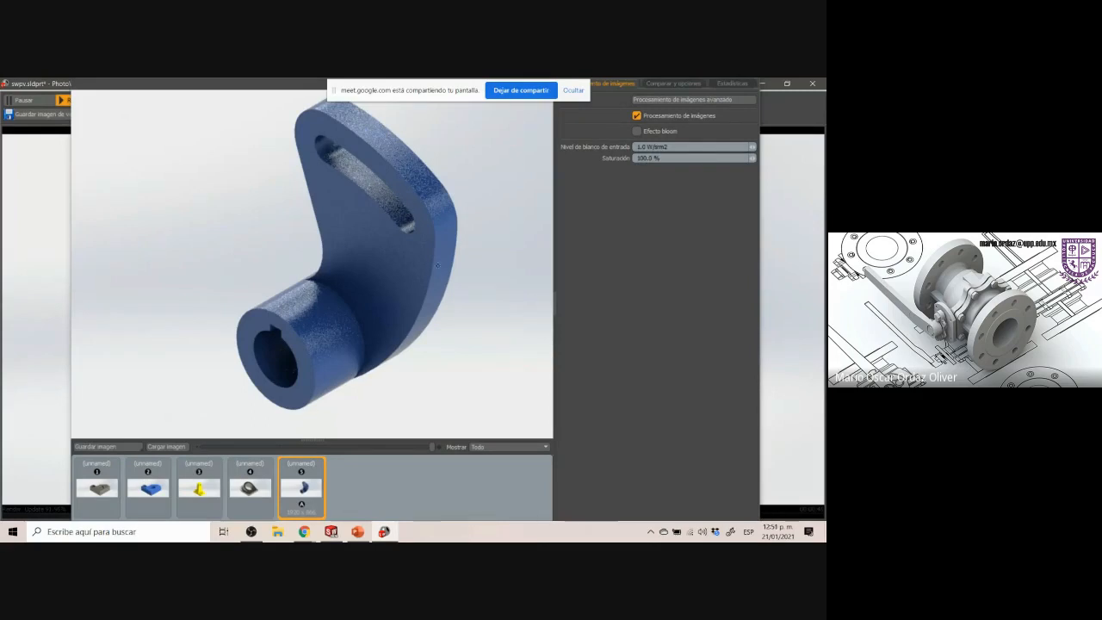
scroll(419, 298, "up", 2)
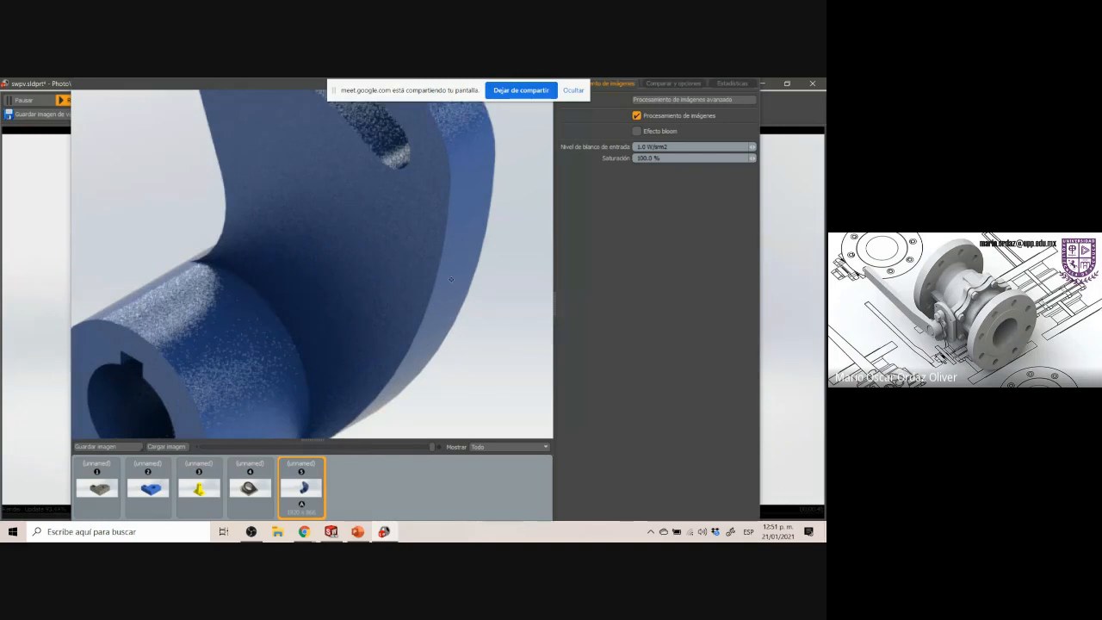
scroll(449, 279, "down", 3)
scroll(341, 325, "up", 1)
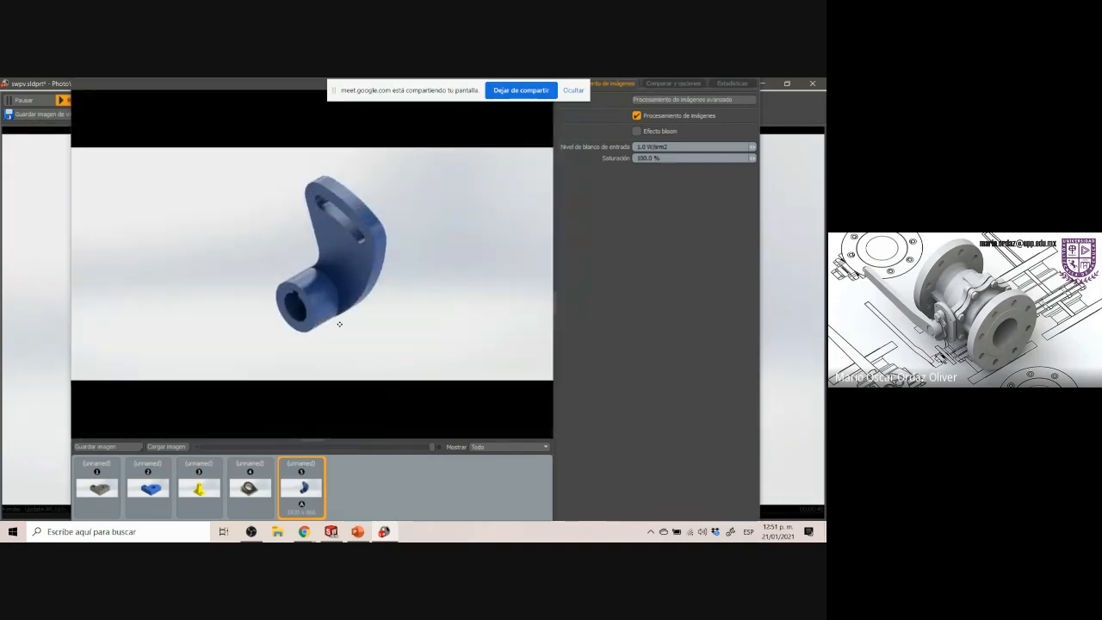
left_click(95, 446)
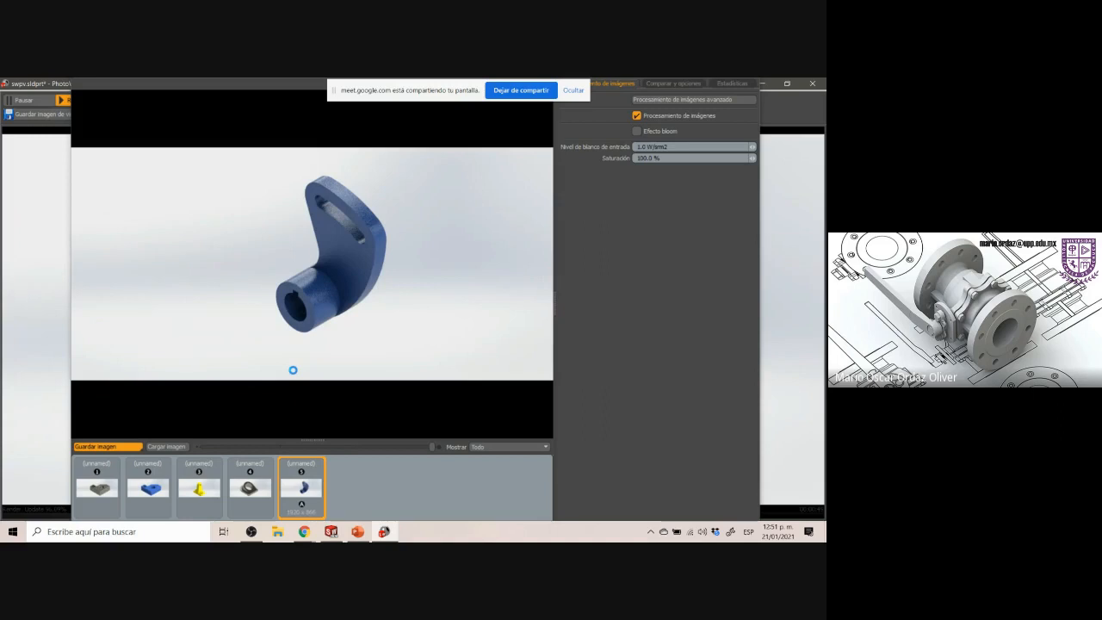
left_click(357, 531)
left_click(384, 532)
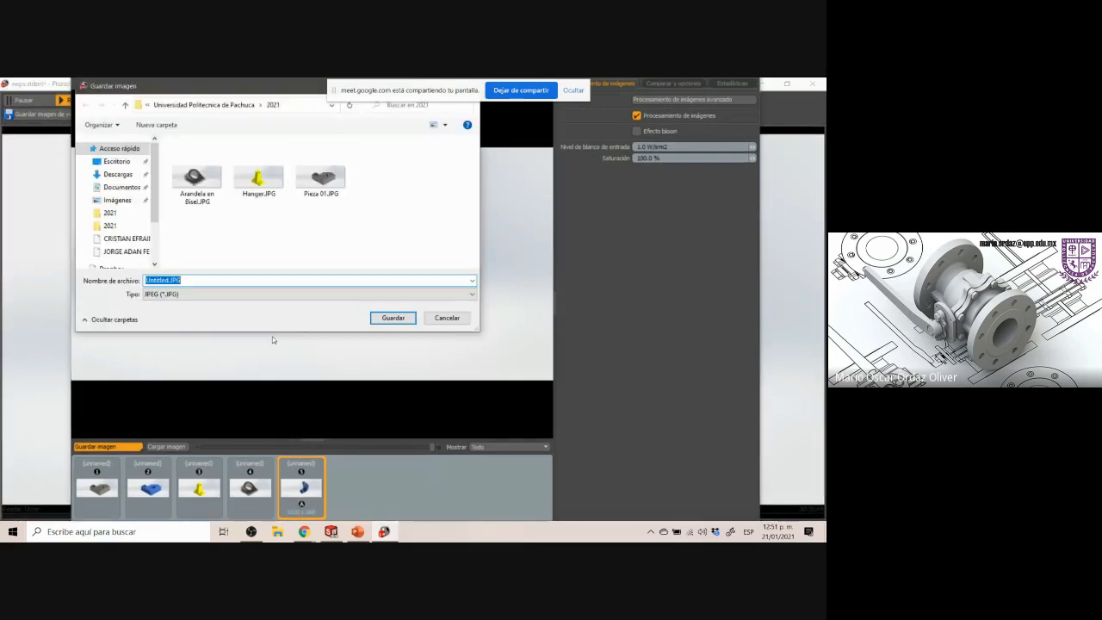
left_click_drag(170, 280, 132, 276)
type("Control")
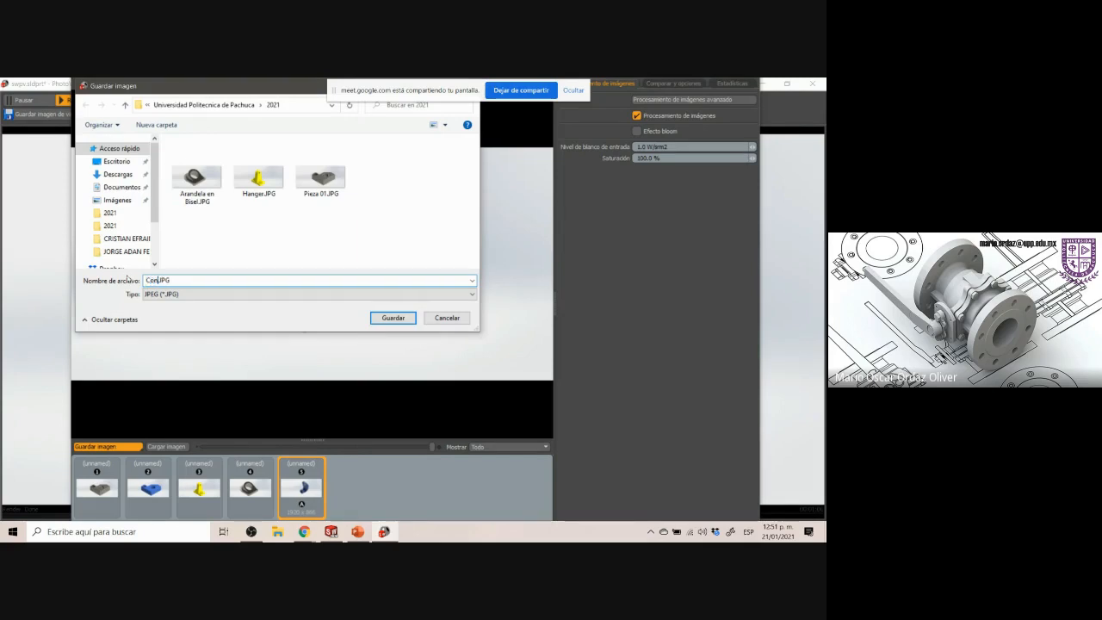
type(" Arm")
left_click(390, 318)
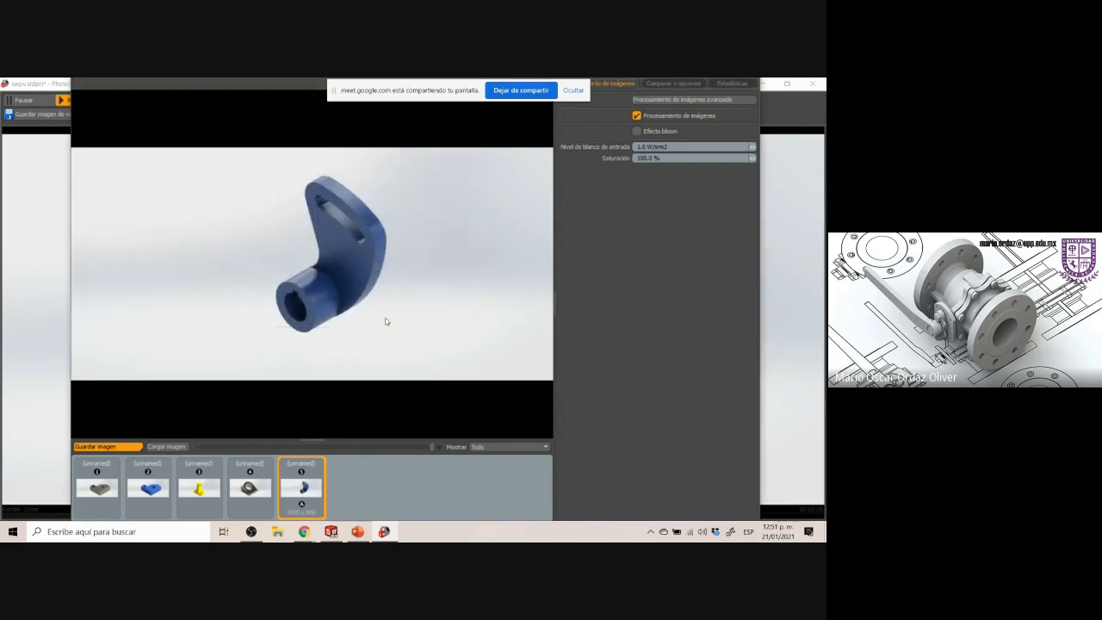
right_click(384, 531)
left_click(379, 508)
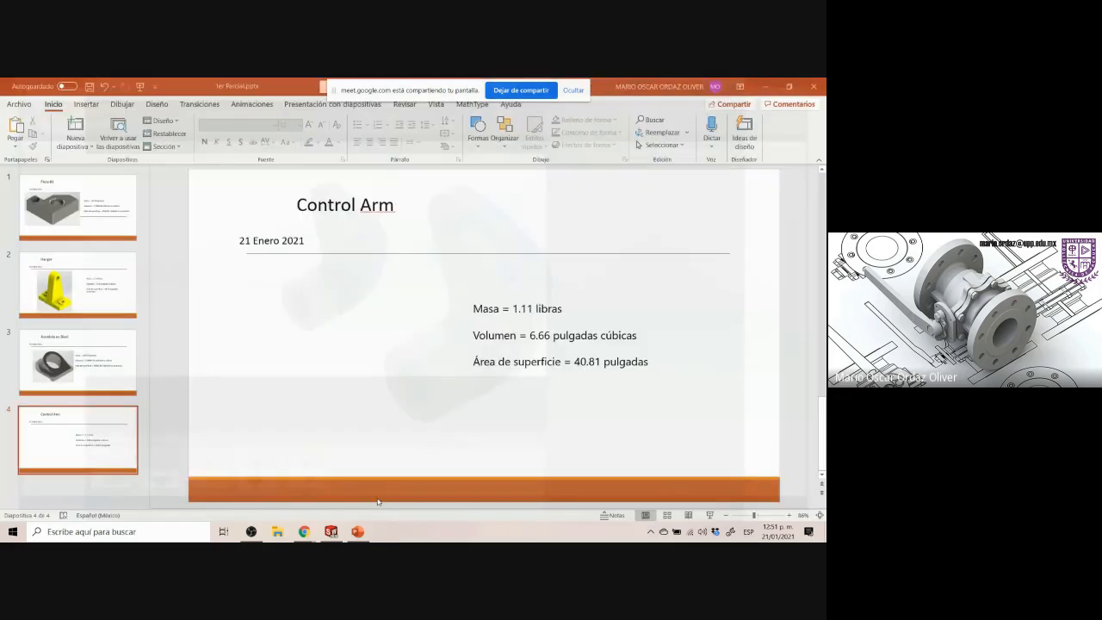
Insert a picture from the device onto slide 4, browsing to the Dropbox folder
left_click(87, 105)
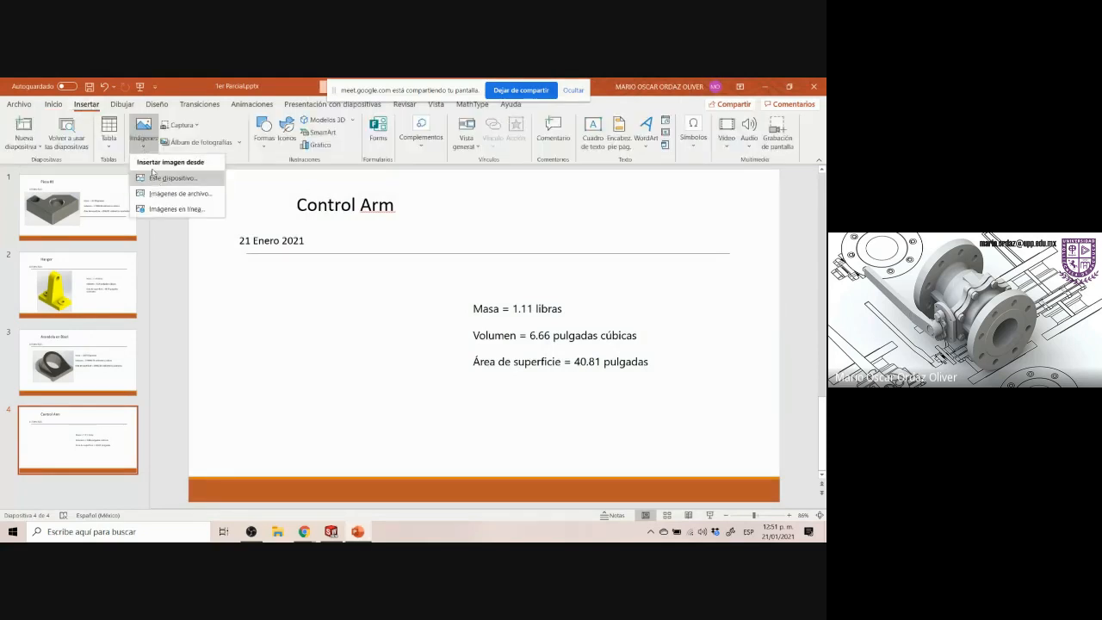
left_click(154, 177)
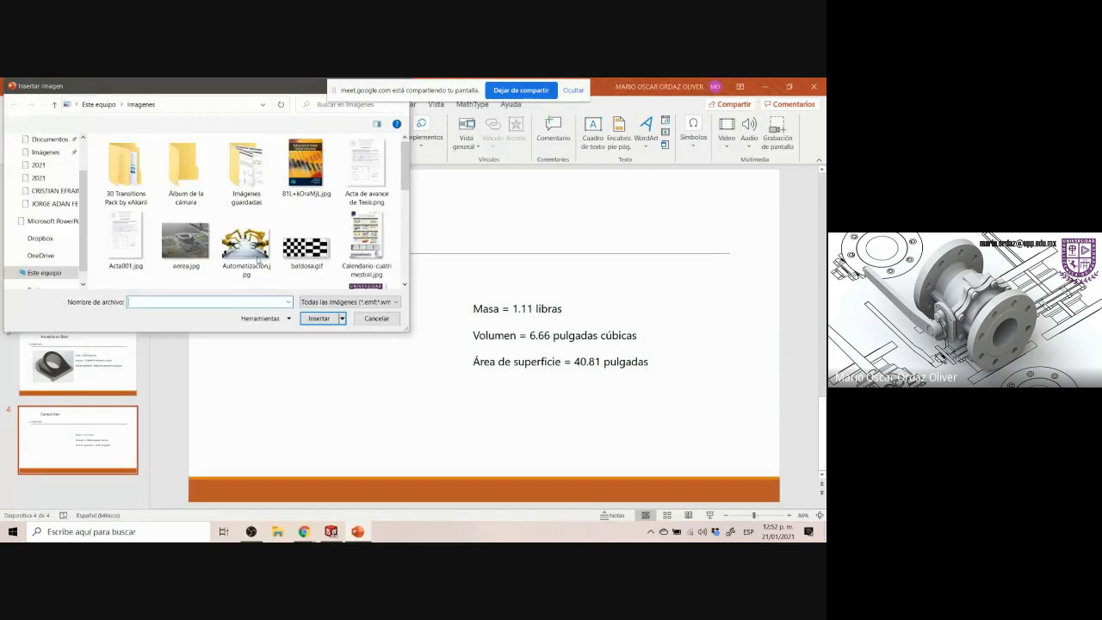
scroll(58, 212, "up", 2)
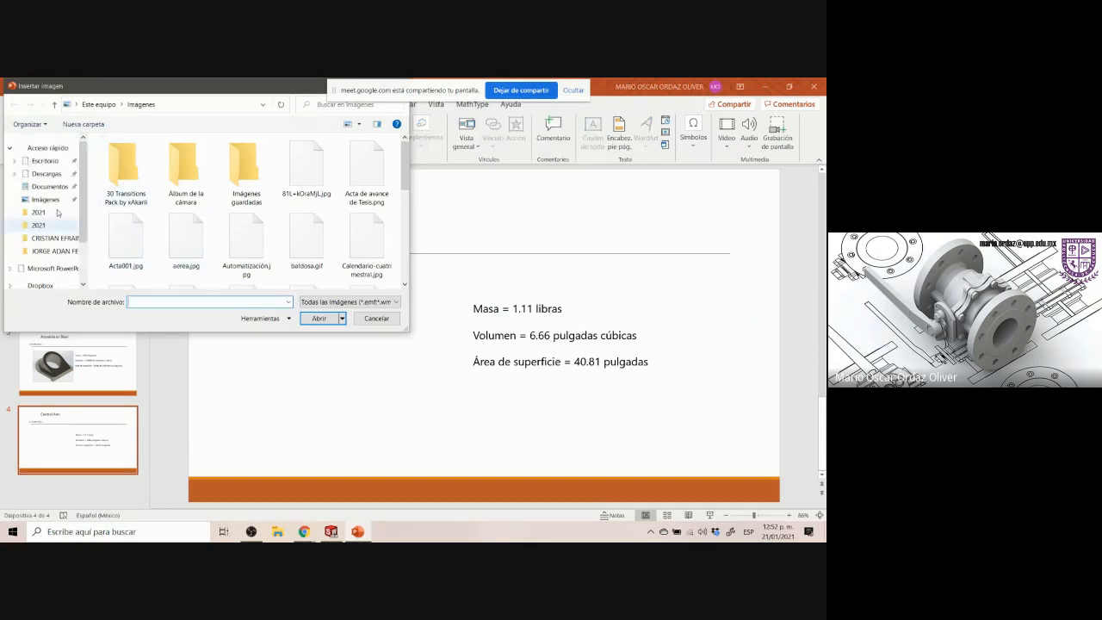
scroll(65, 247, "down", 1)
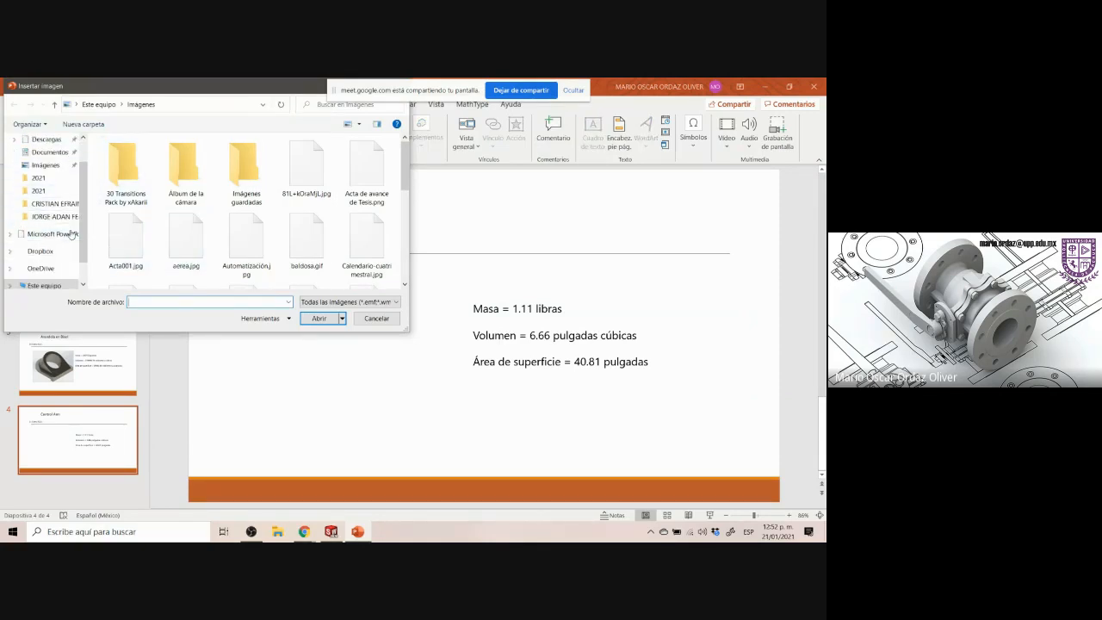
scroll(45, 187, "down", 2)
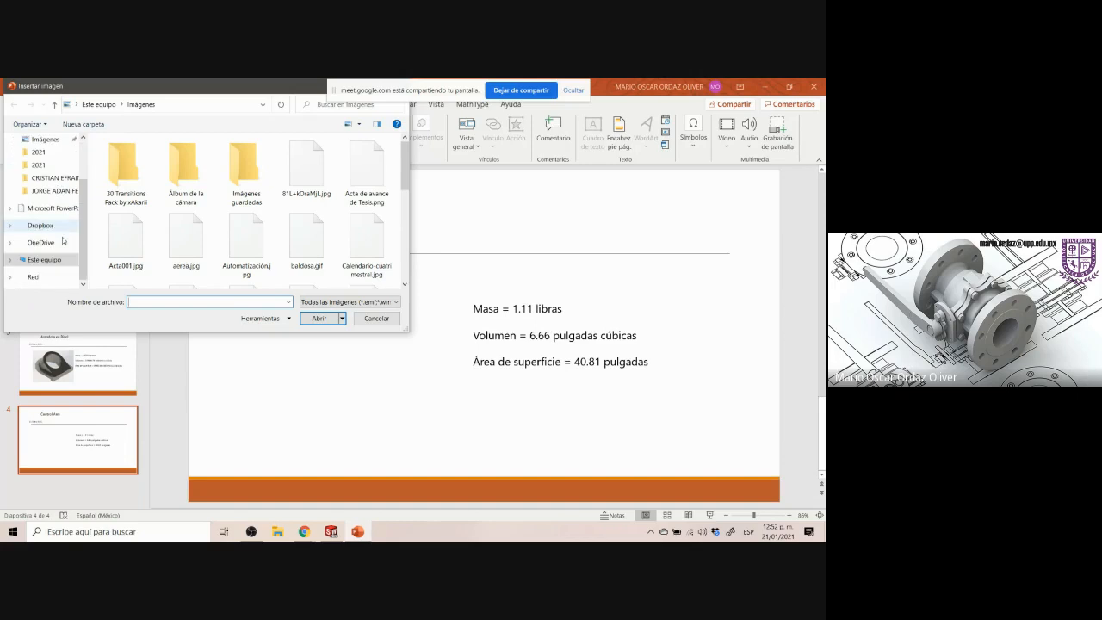
left_click(40, 226)
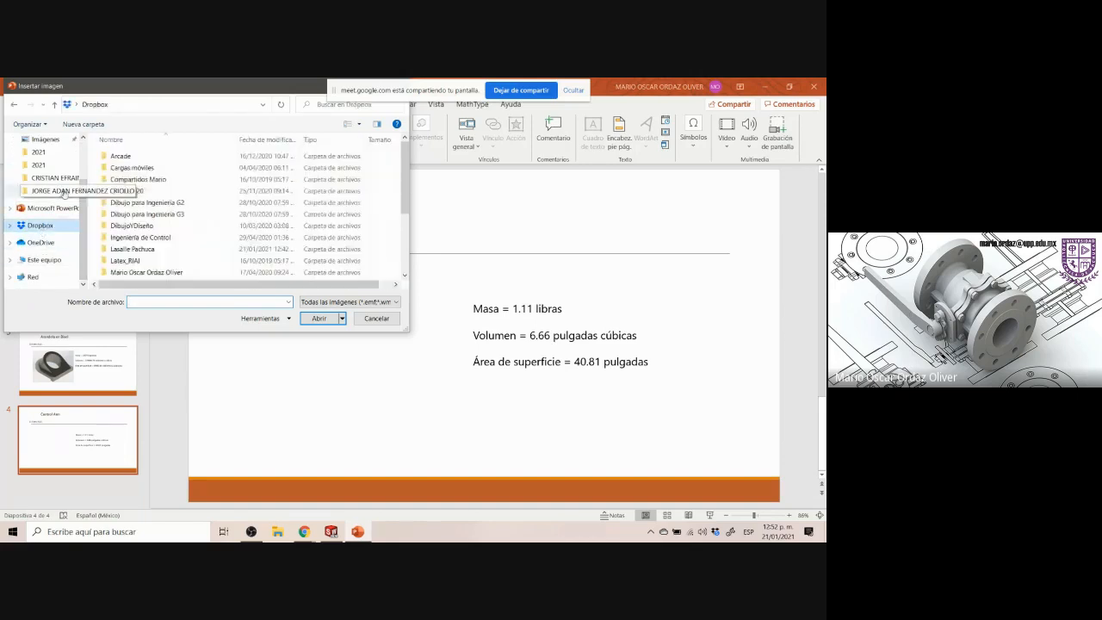
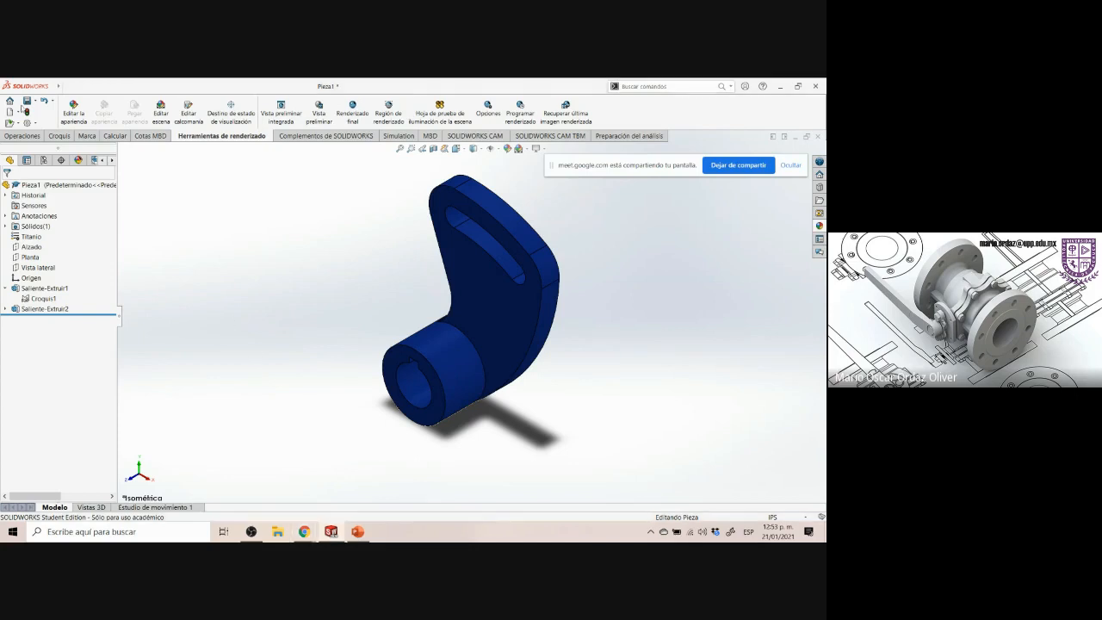
Save the part as Control Arm in the 2021 folder and close its document
left_click(27, 101)
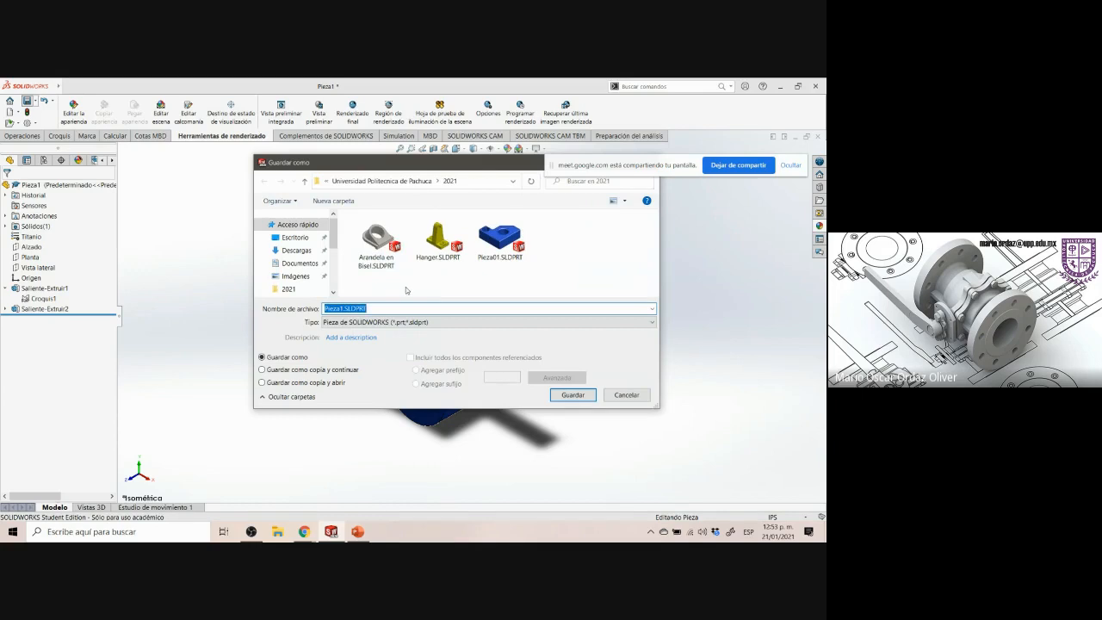
key("Right")
key("Left")
key("Left")
key("Left")
key("Left")
key("Left")
key("BackSpace")
key("BackSpace")
key("BackSpace")
key("BackSpace")
key("BackSpace")
key("BackSpace")
key("BackSpace")
type("Cron")
key("BackSpace")
key("BackSpace")
key("BackSpace")
type("ontrol Arm")
key("Return")
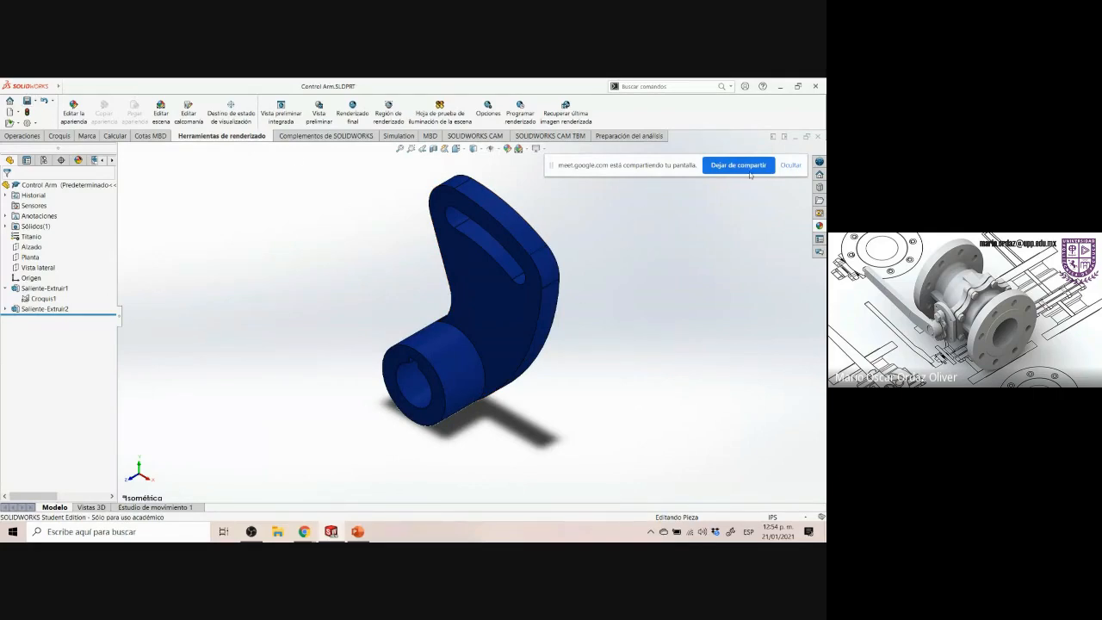
key("ctrl+w")
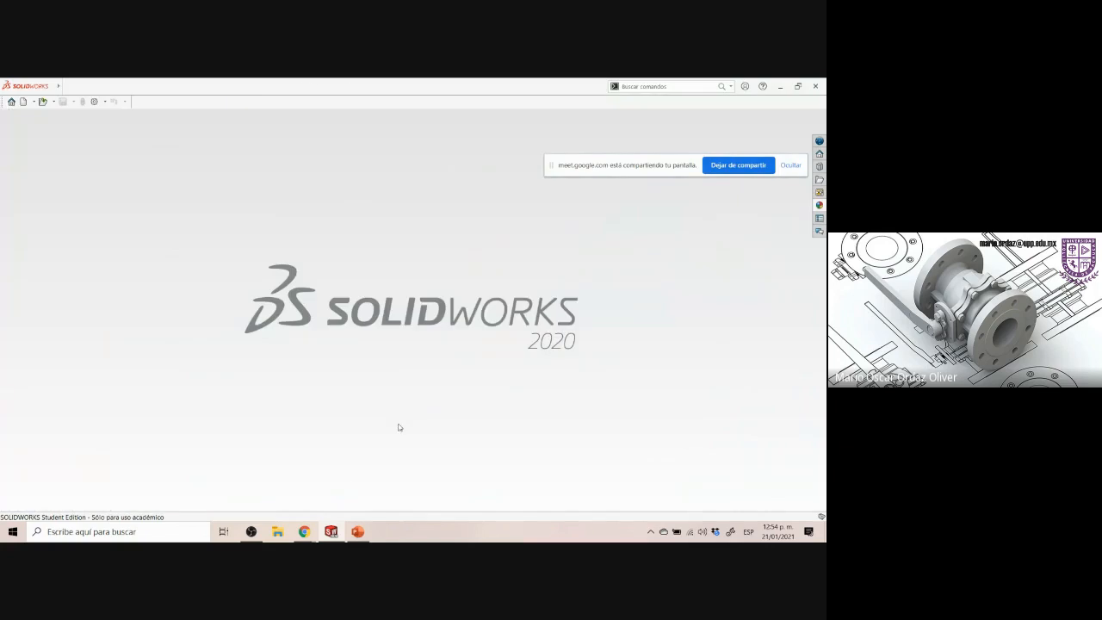
Browse the Partes Mecanicas (Bertoline) Drive folder's drawings to choose the next part to model
mouse_move(311, 534)
left_click(282, 452)
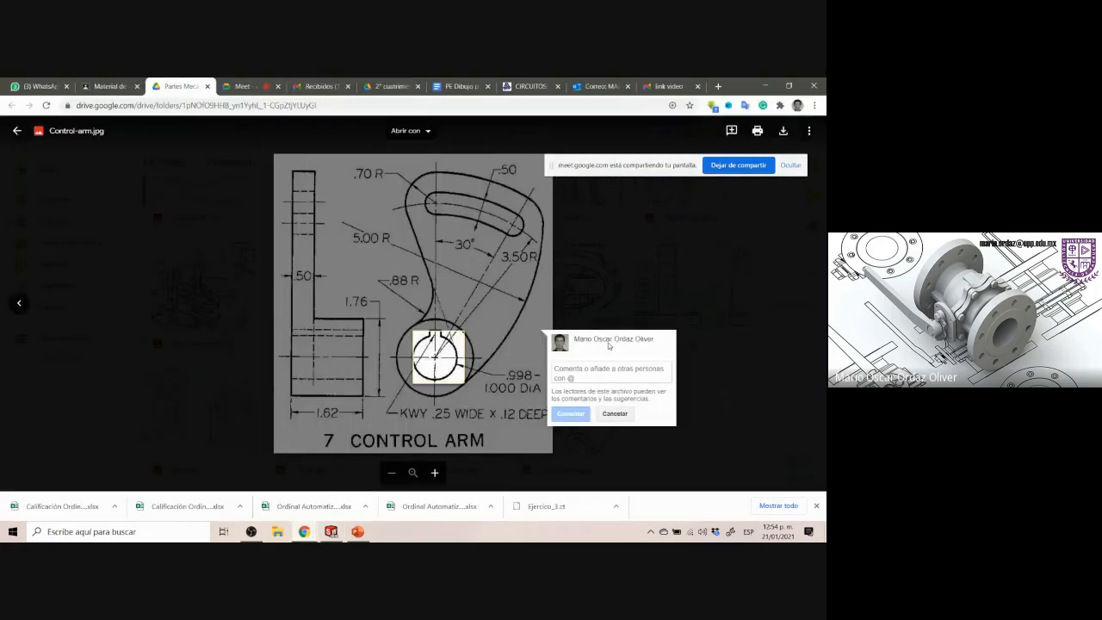
key("Escape")
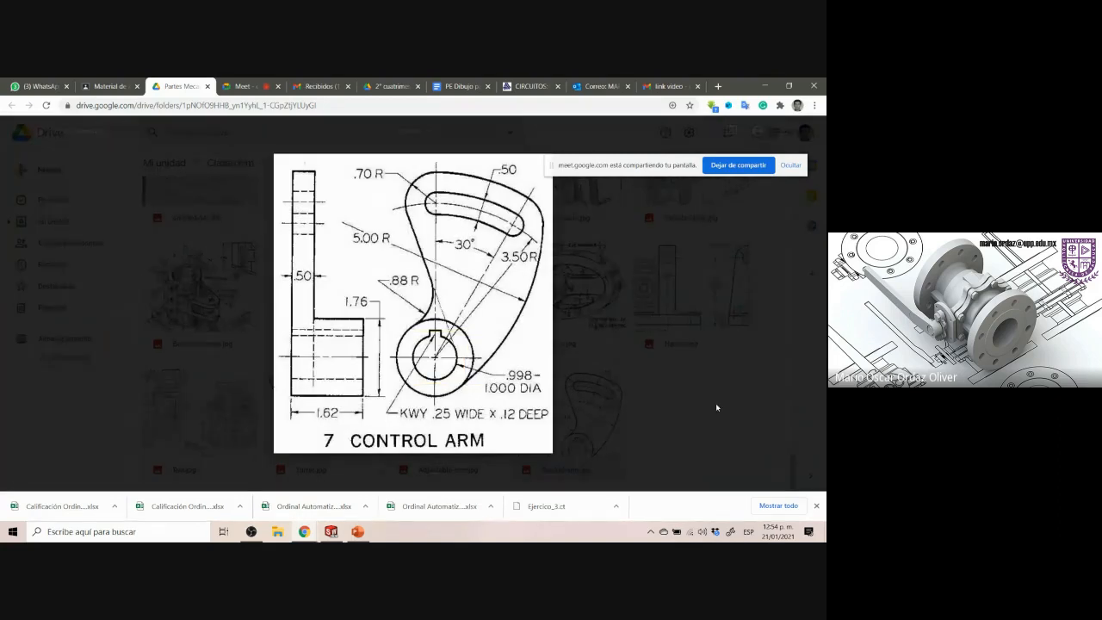
key("Escape")
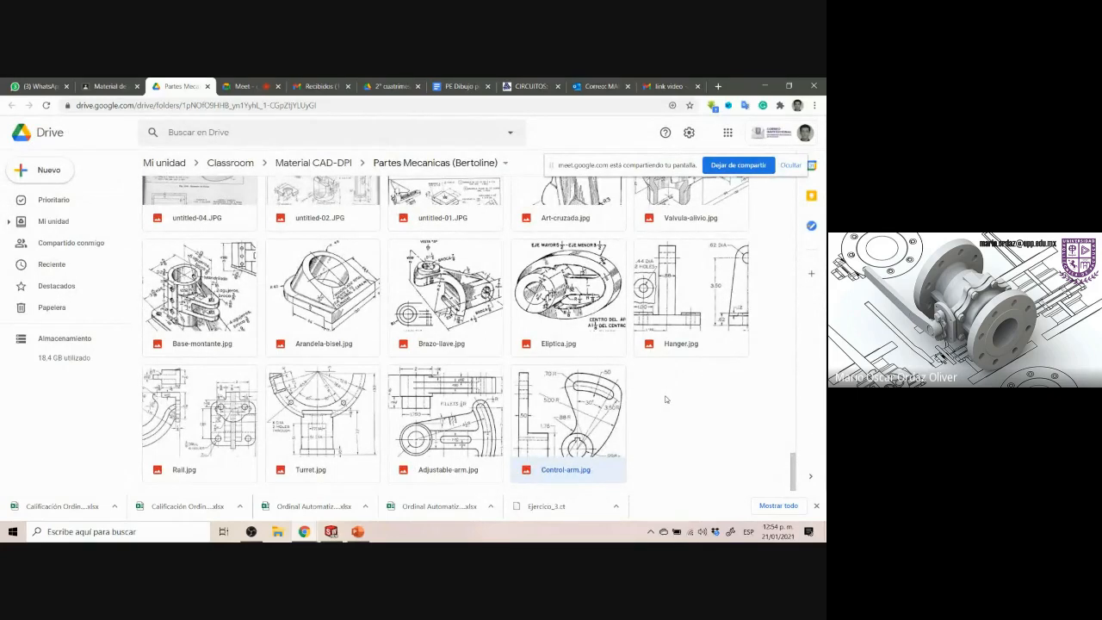
scroll(666, 399, "up", 3)
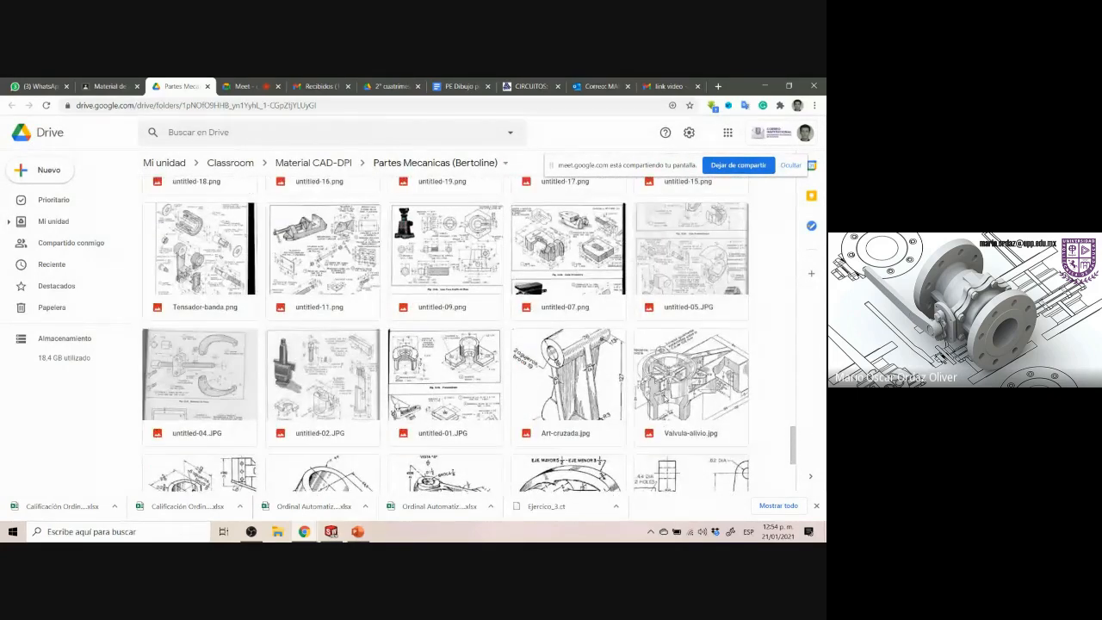
scroll(665, 395, "up", 2)
scroll(664, 395, "down", 2)
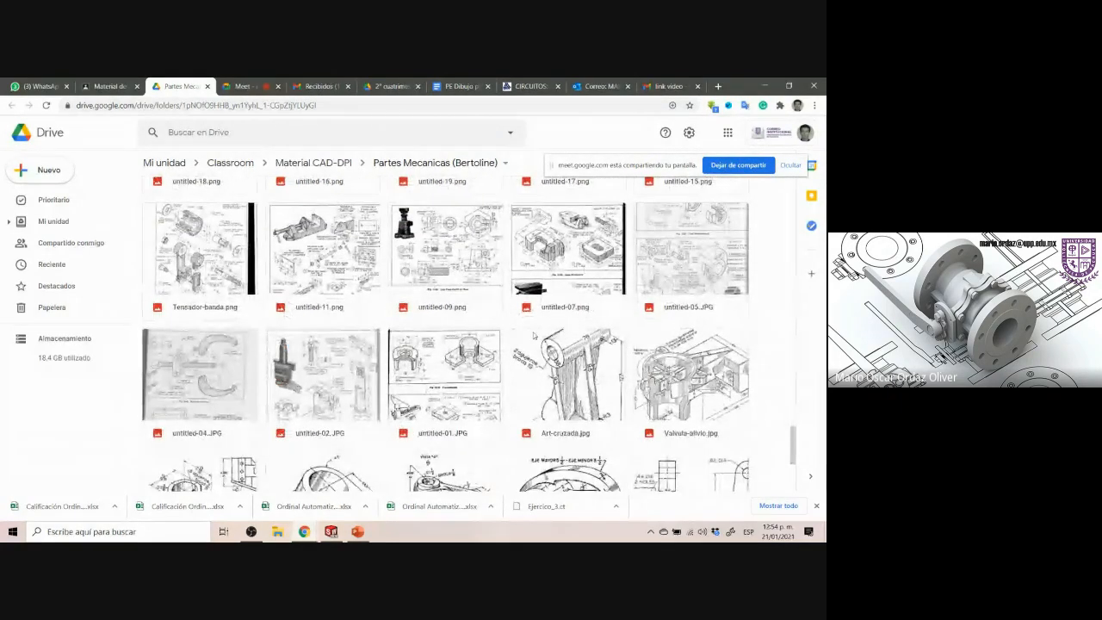
scroll(544, 332, "up", 2)
scroll(545, 335, "up", 2)
scroll(545, 334, "down", 3)
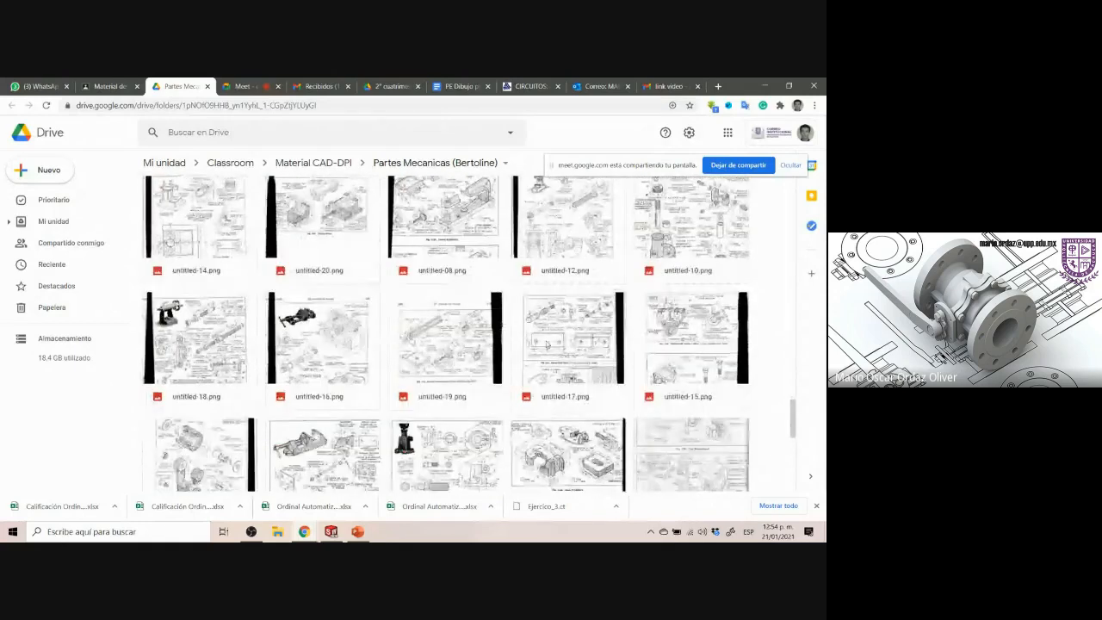
scroll(548, 346, "down", 3)
double_click(681, 370)
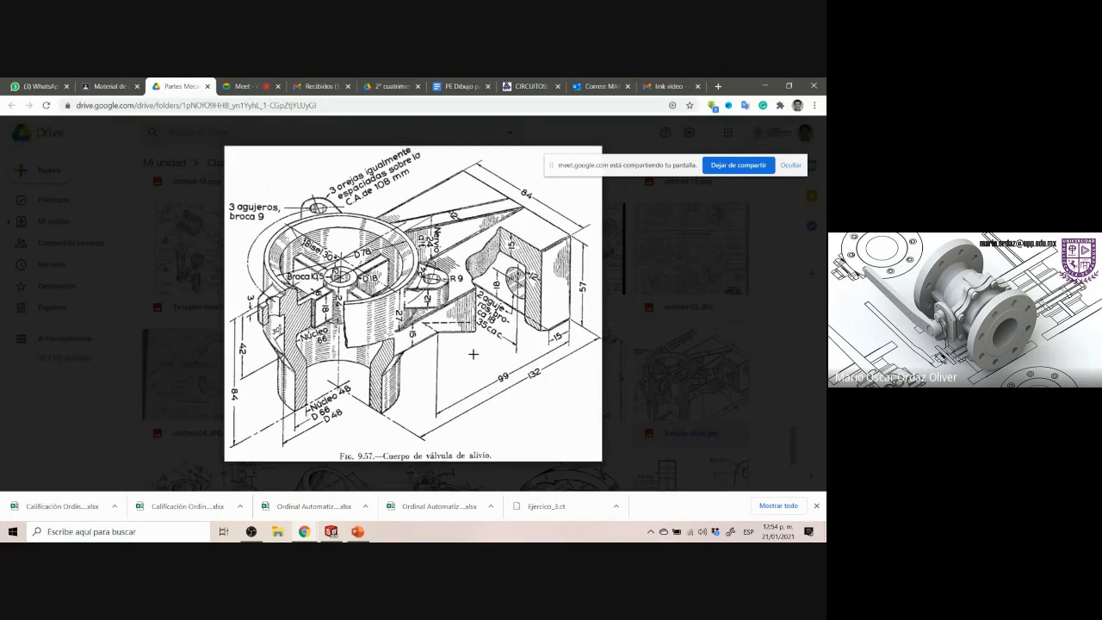
left_click(766, 320)
scroll(522, 370, "down", 2)
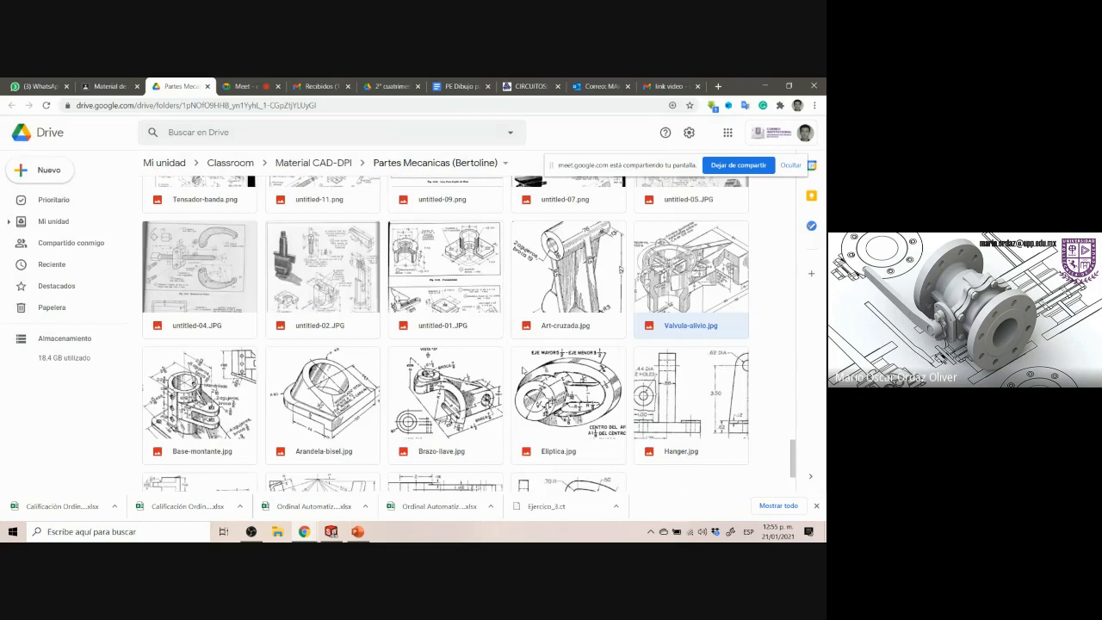
scroll(522, 371, "down", 2)
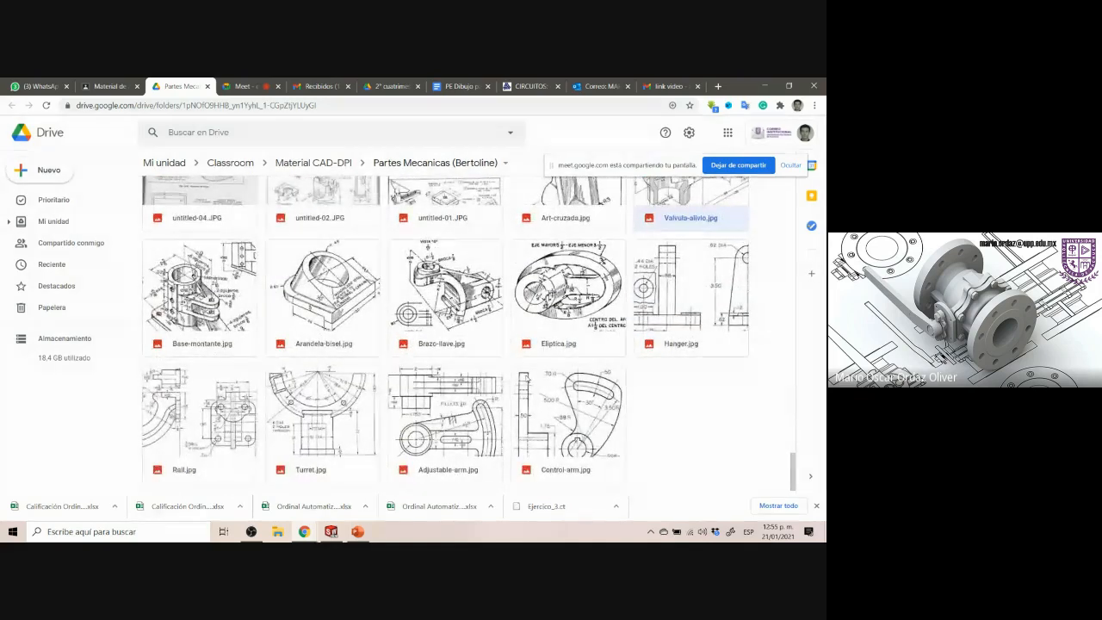
scroll(620, 269, "up", 1)
scroll(620, 270, "up", 1)
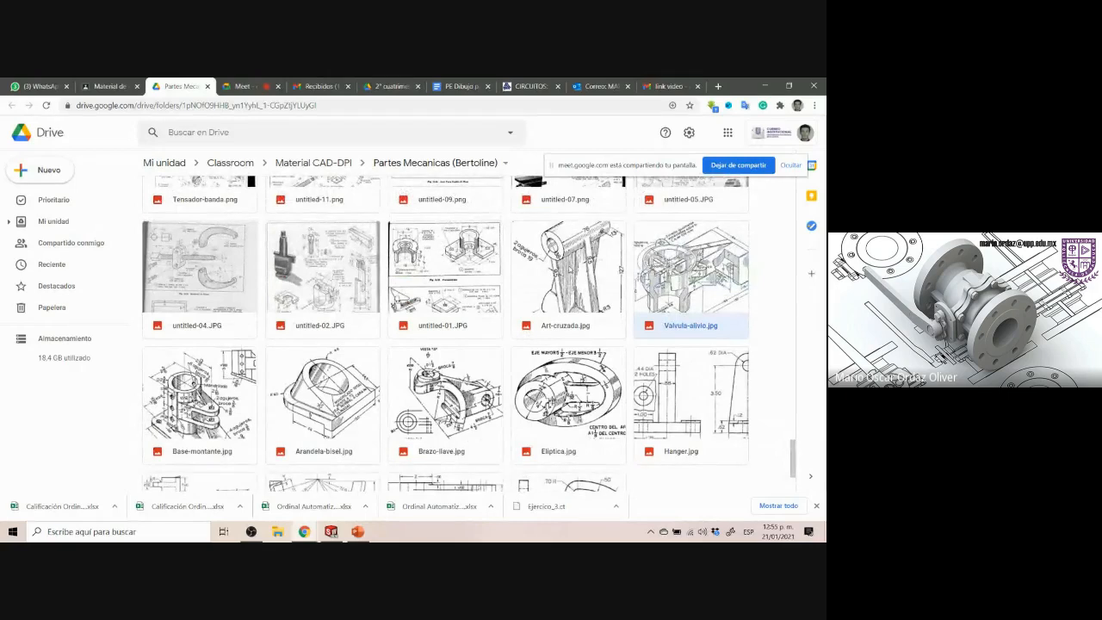
Open the Art-cruzada.jpg drawing and examine its dimensions
double_click(579, 272)
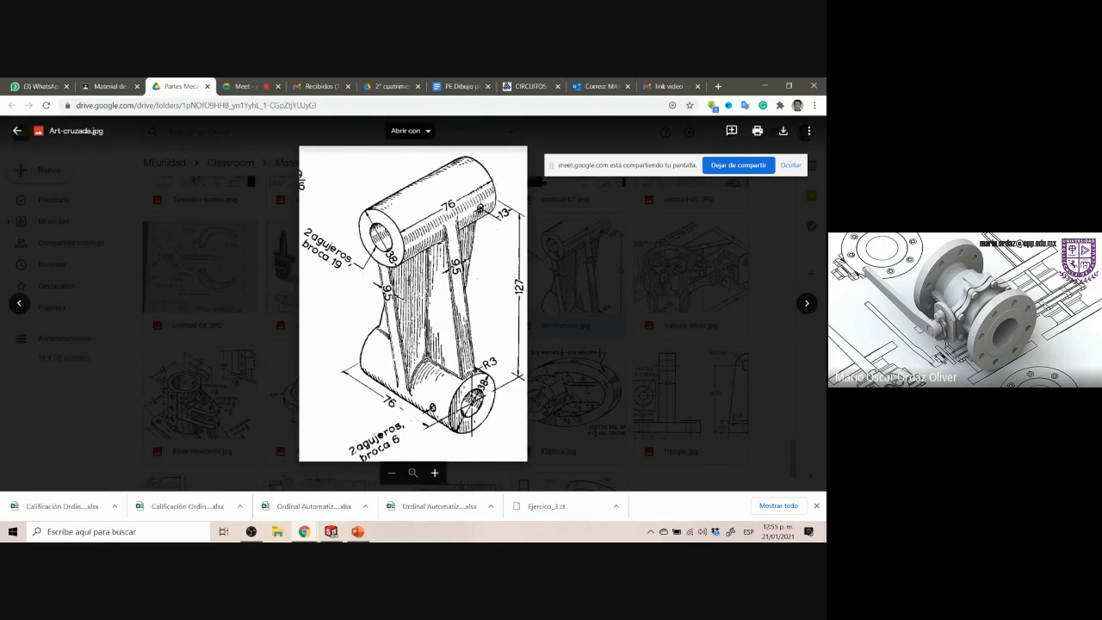
left_click_drag(392, 277, 469, 328)
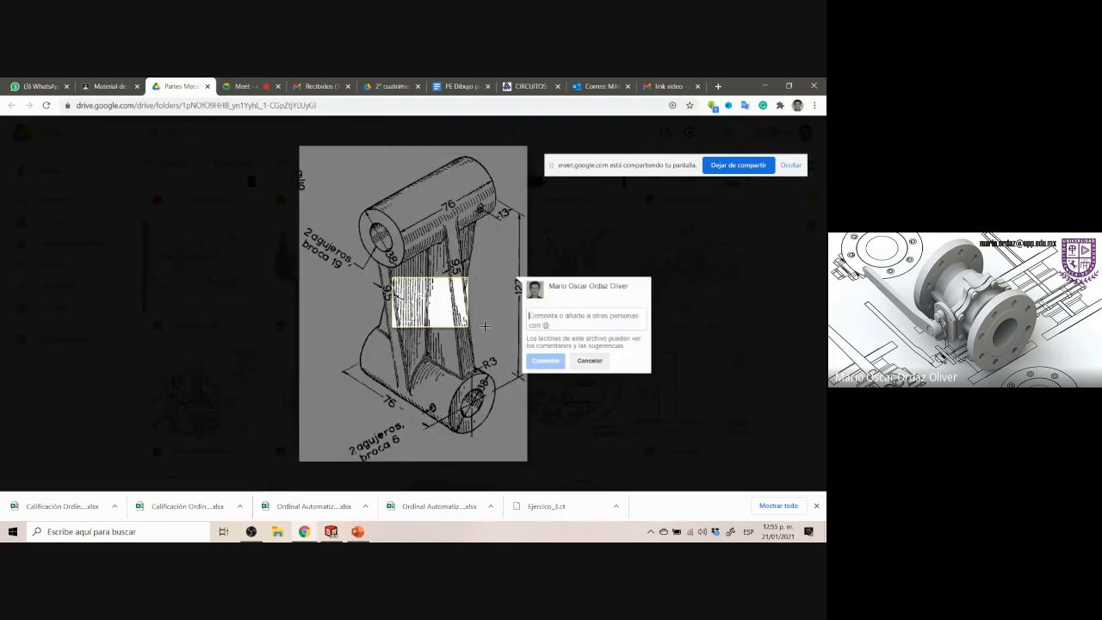
left_click(498, 274)
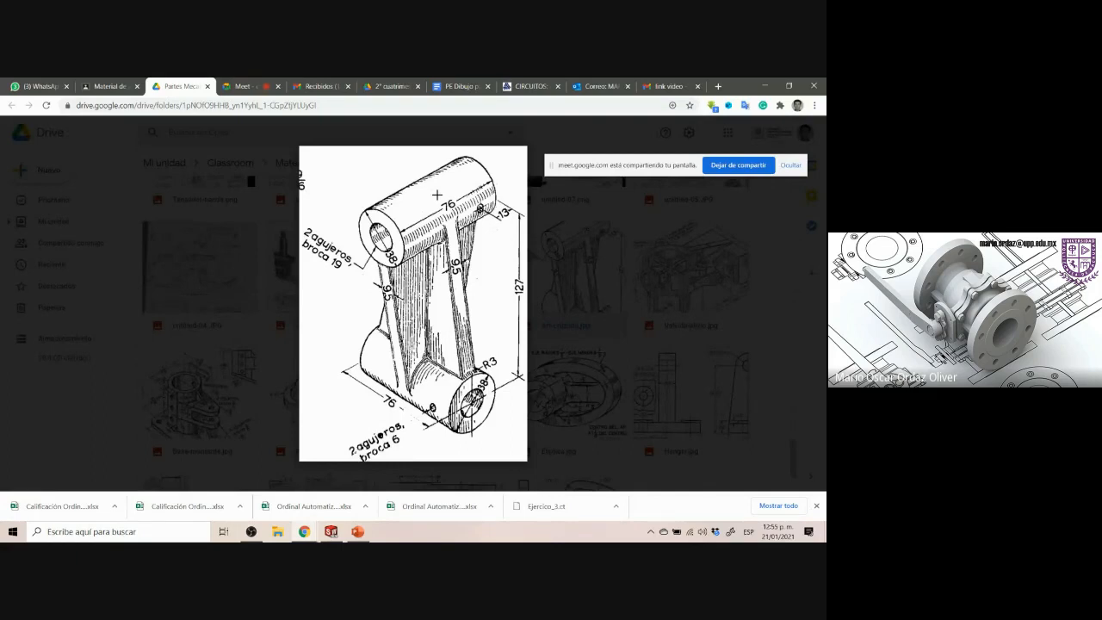
left_click_drag(436, 195, 463, 216)
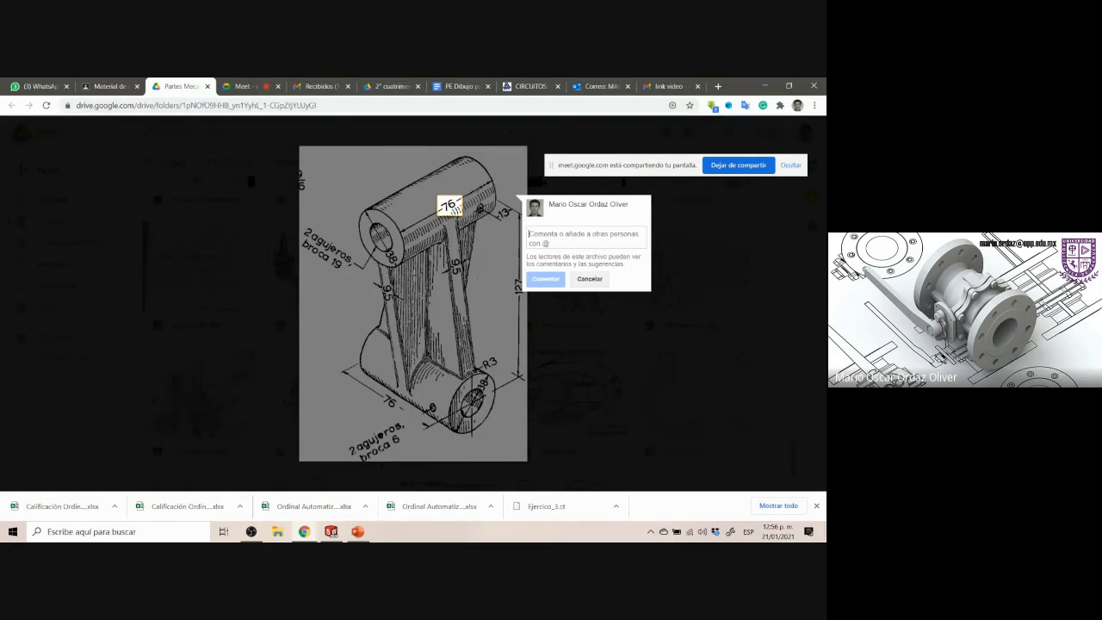
left_click(396, 253)
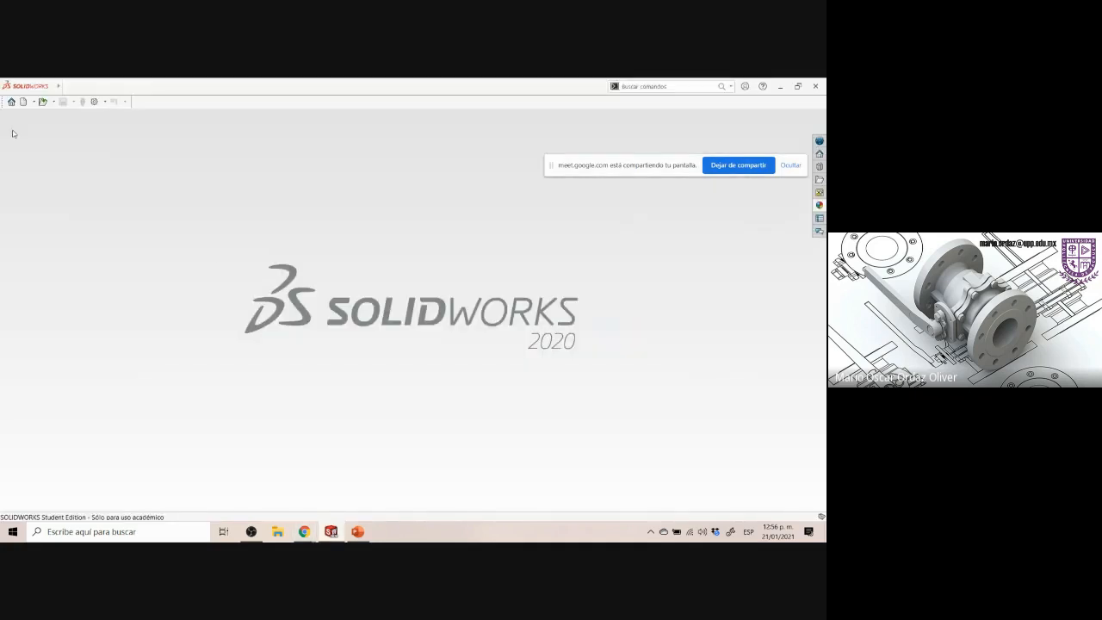
Create a new part document with MMGS units
left_click(24, 101)
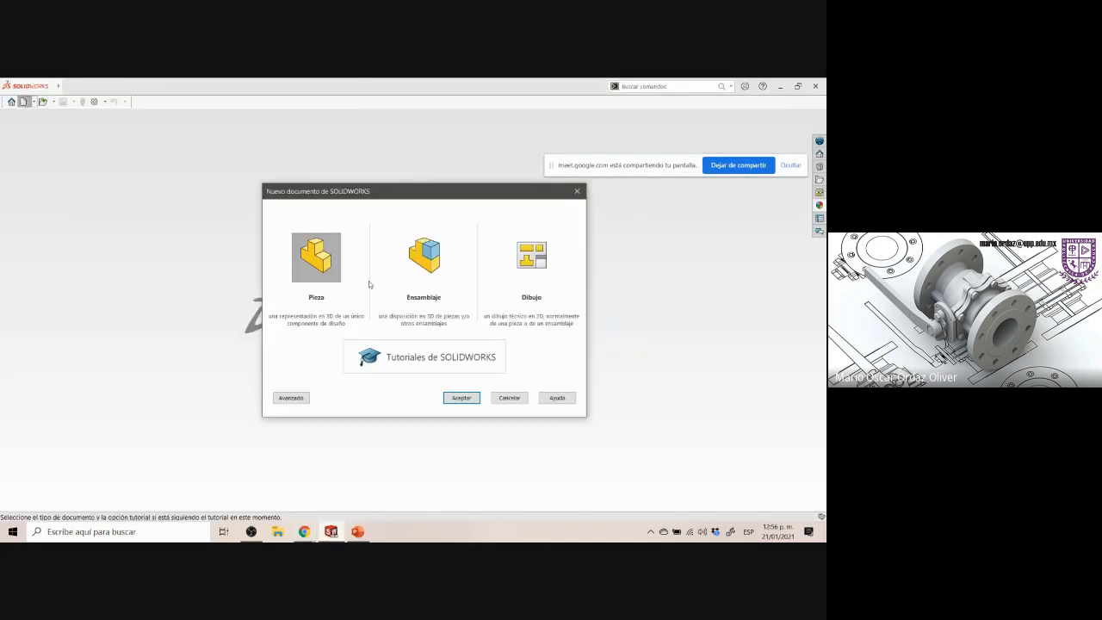
double_click(326, 258)
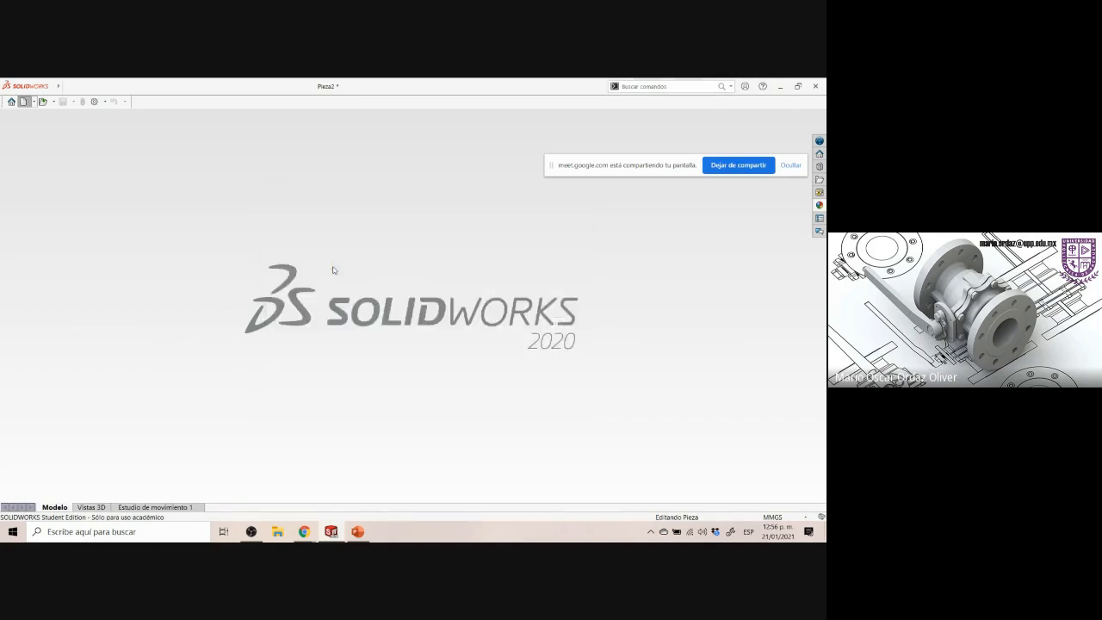
left_click(774, 517)
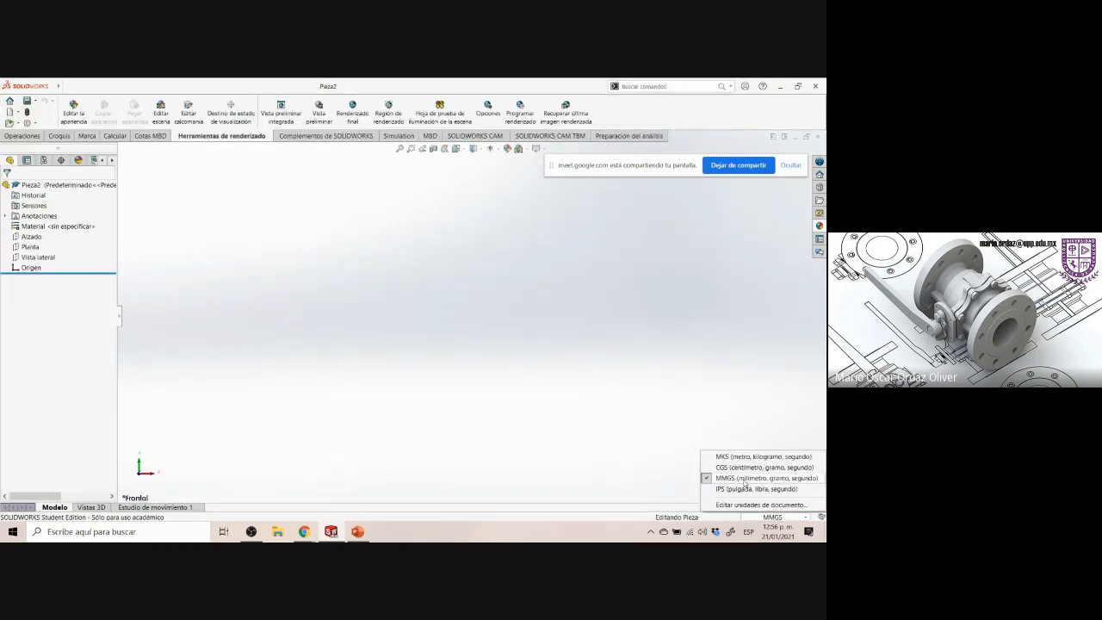
left_click(460, 433)
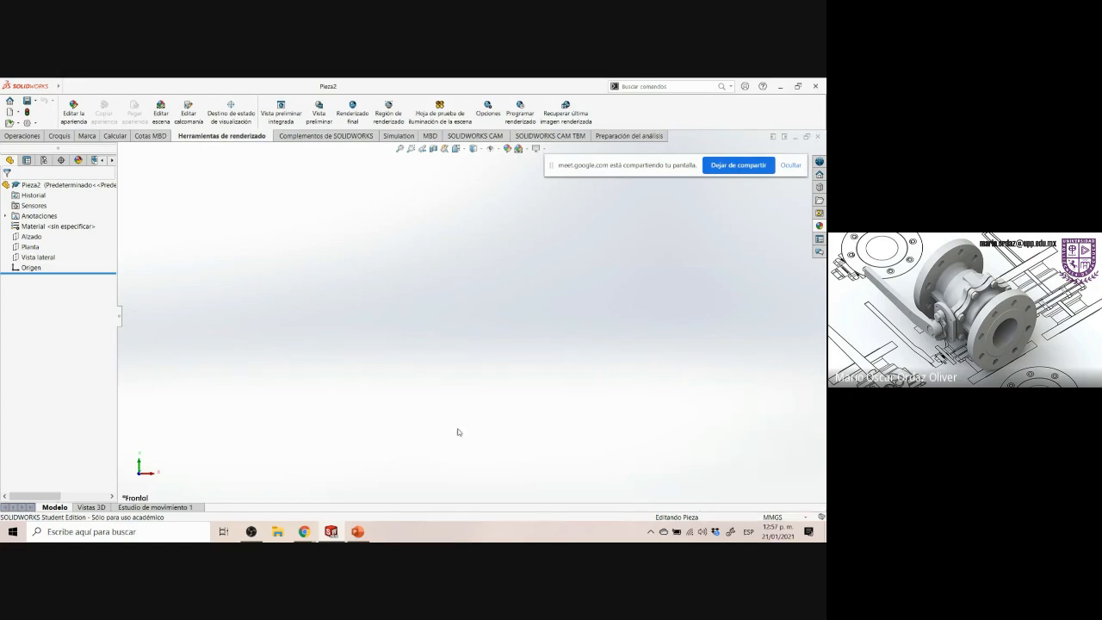
Examine the Art-cruzada drawing's dimensions again before modeling
left_click(353, 538)
left_click(304, 532)
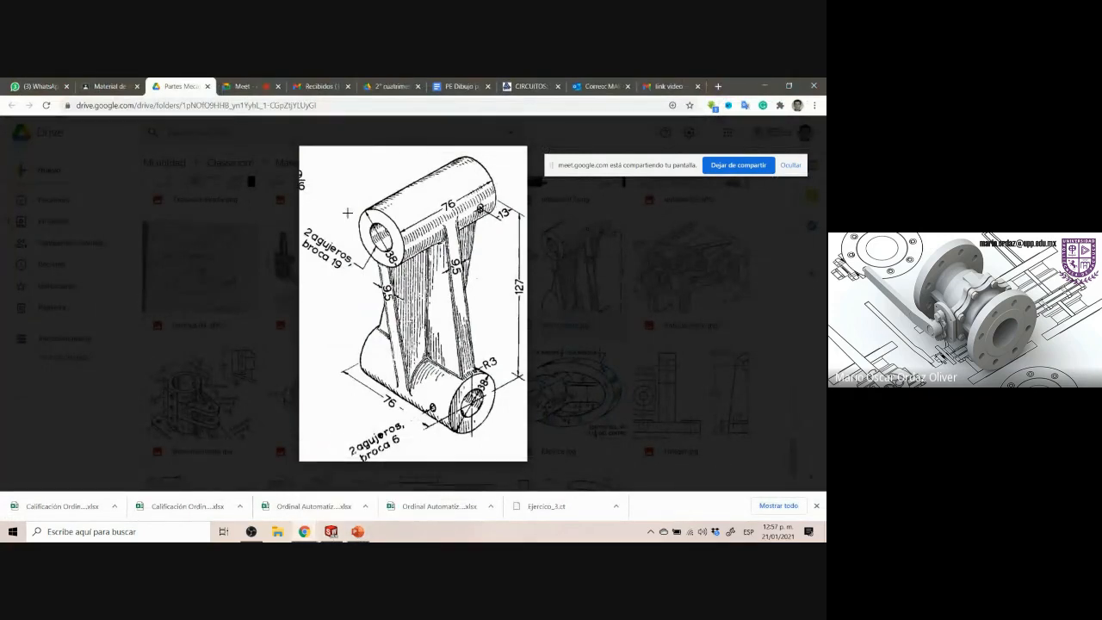
left_click_drag(347, 212, 441, 428)
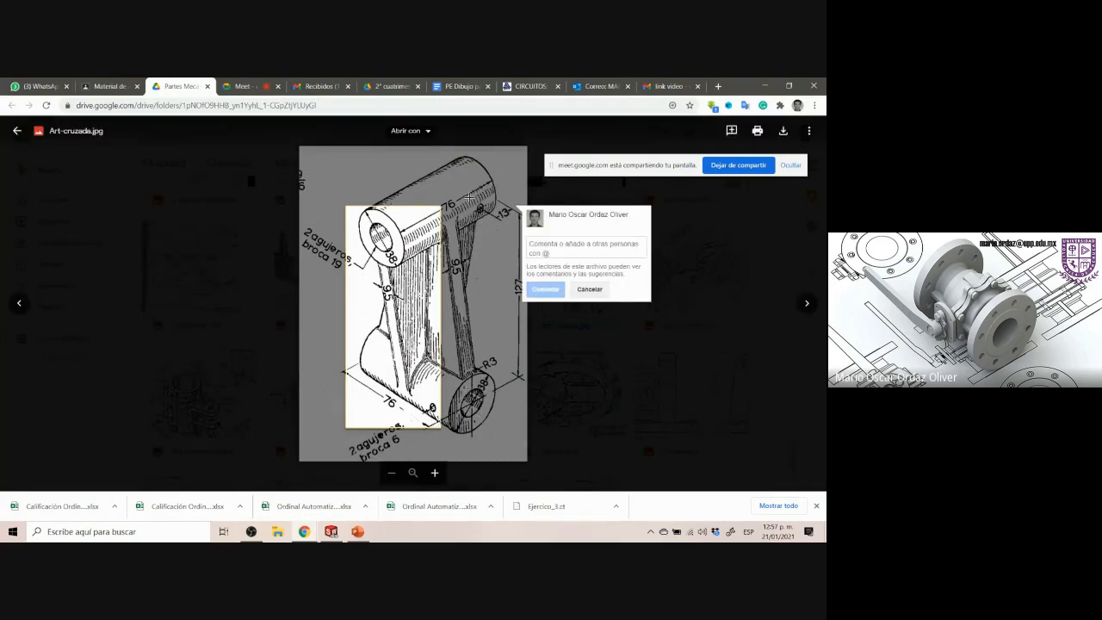
left_click(448, 372)
left_click_drag(450, 372, 496, 434)
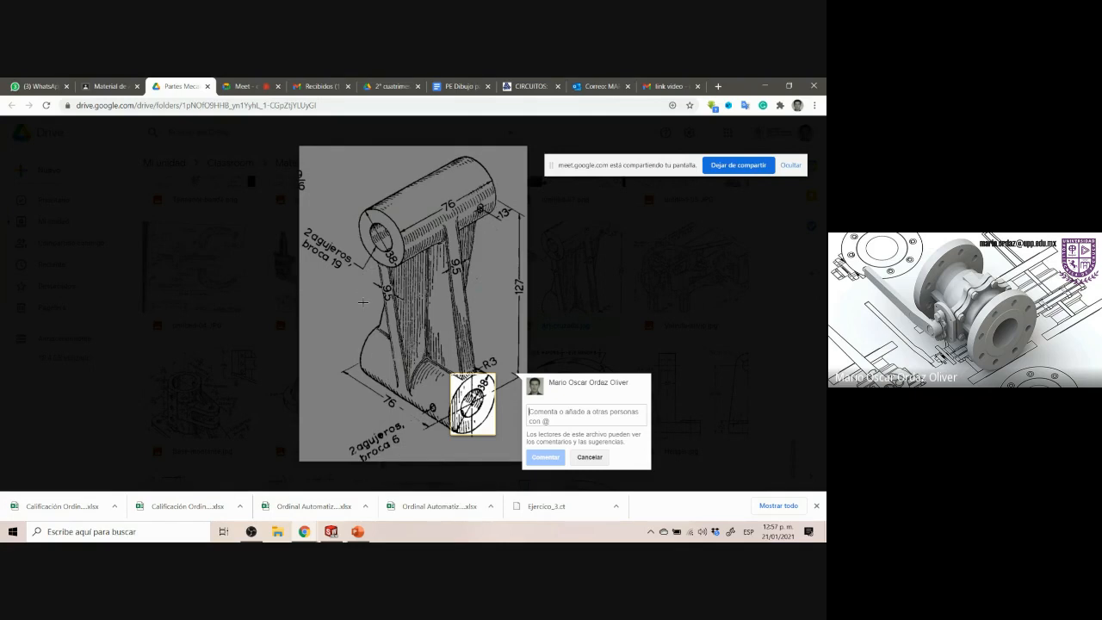
left_click(357, 531)
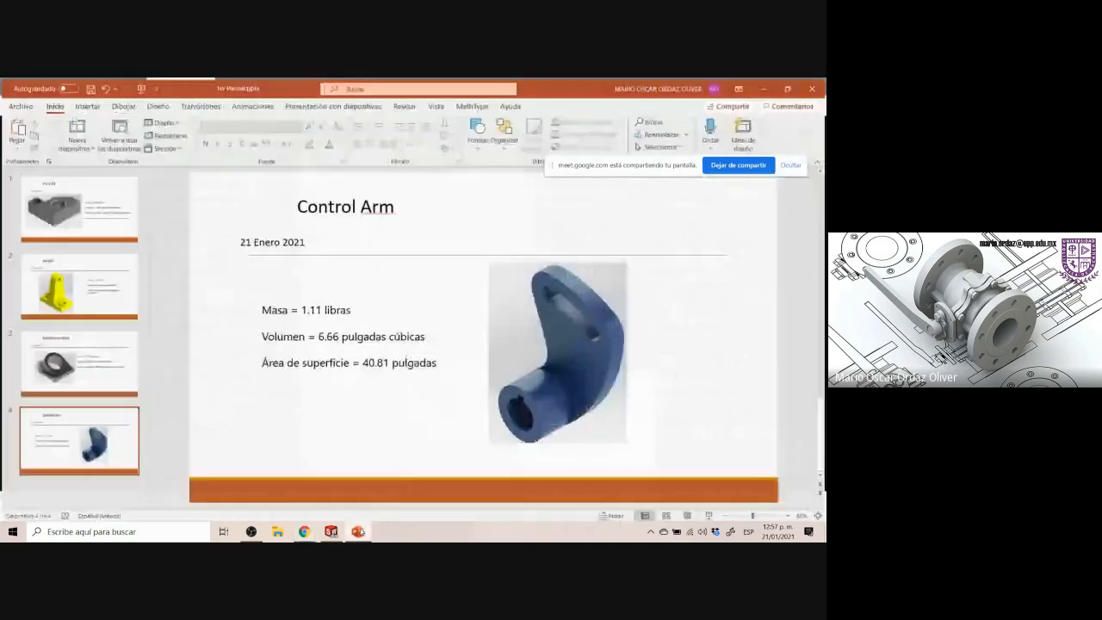
left_click(357, 531)
left_click(332, 531)
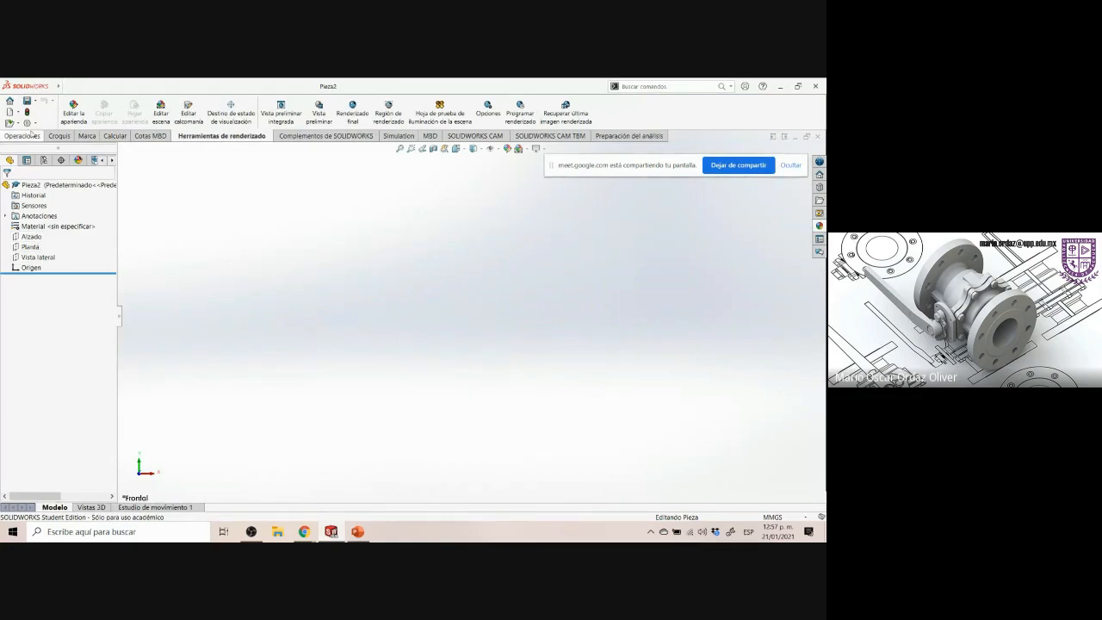
Start a new sketch on the Vista lateral plane, checking the Art-cruzada drawing for reference
left_click(59, 136)
left_click(70, 108)
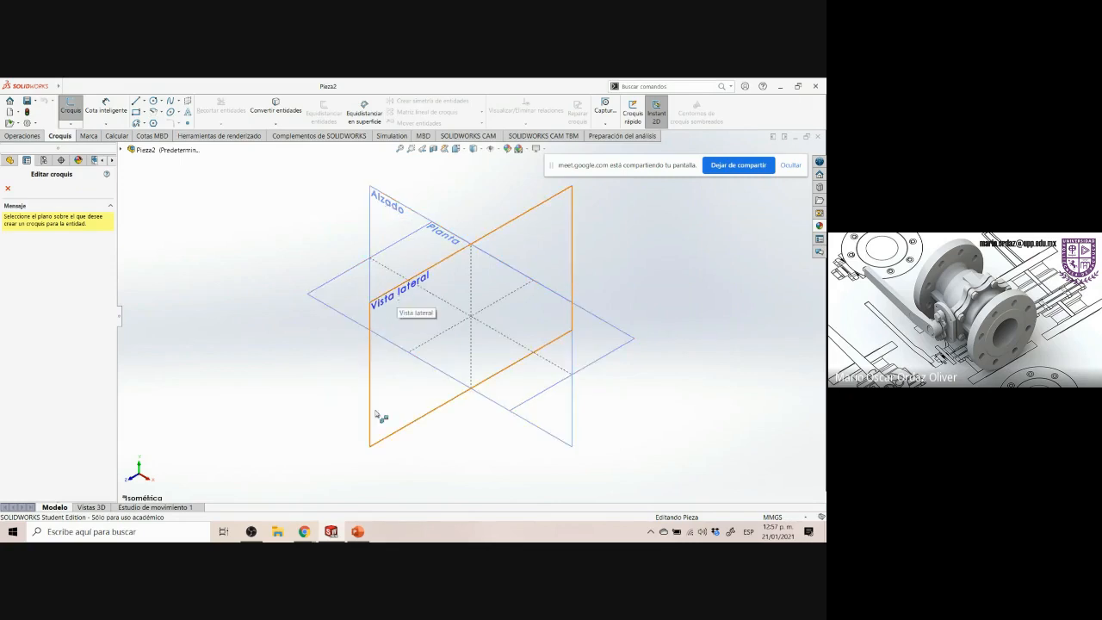
left_click(358, 531)
left_click(358, 531)
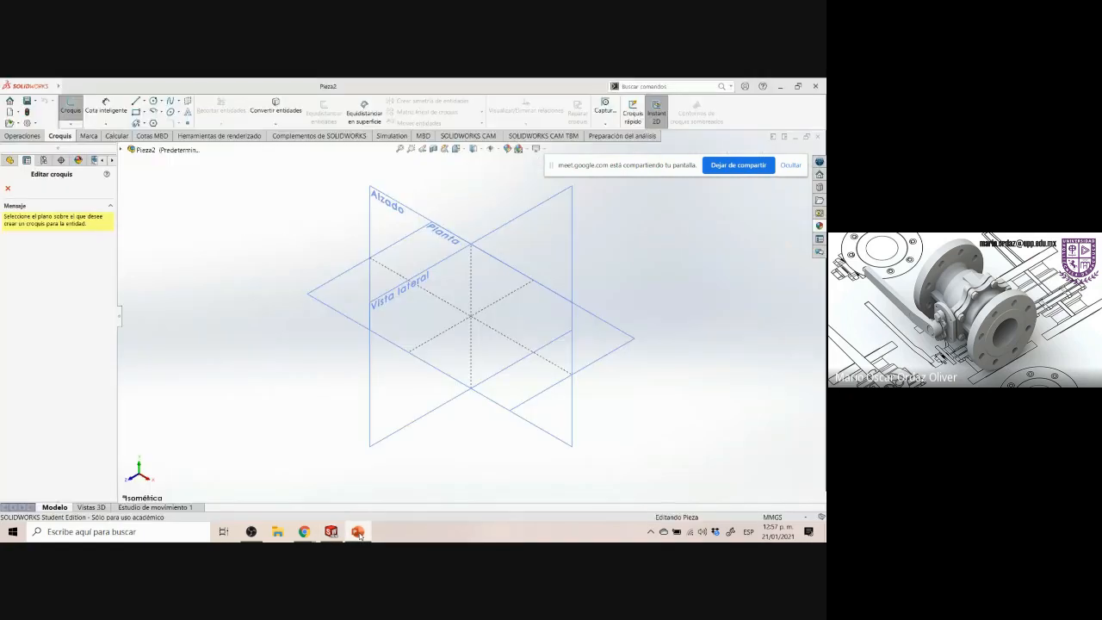
left_click(332, 532)
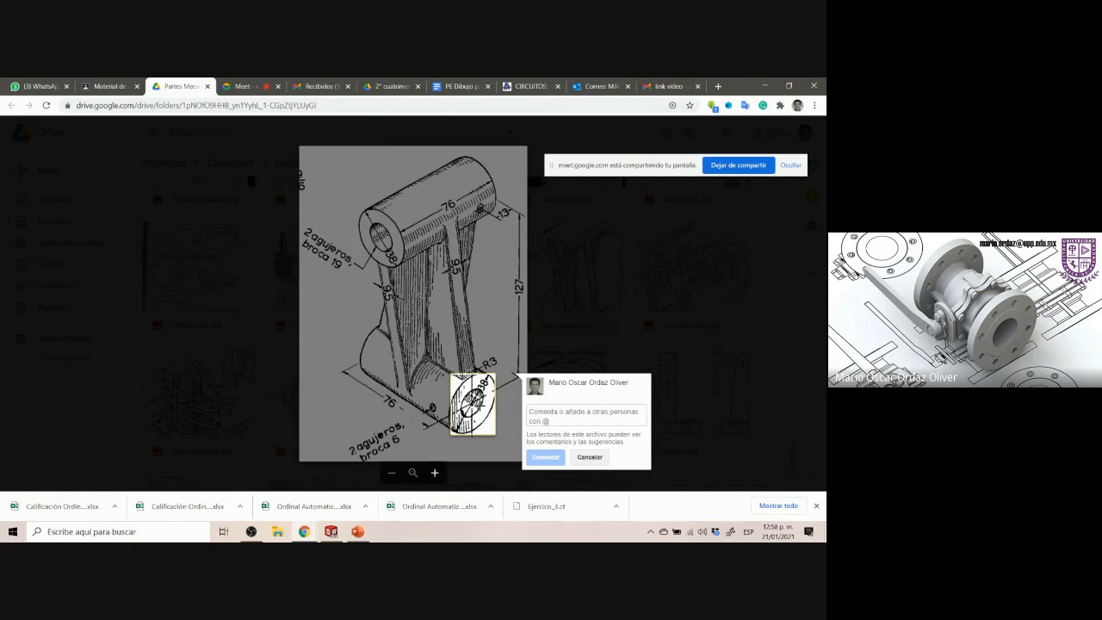
left_click_drag(352, 189, 475, 234)
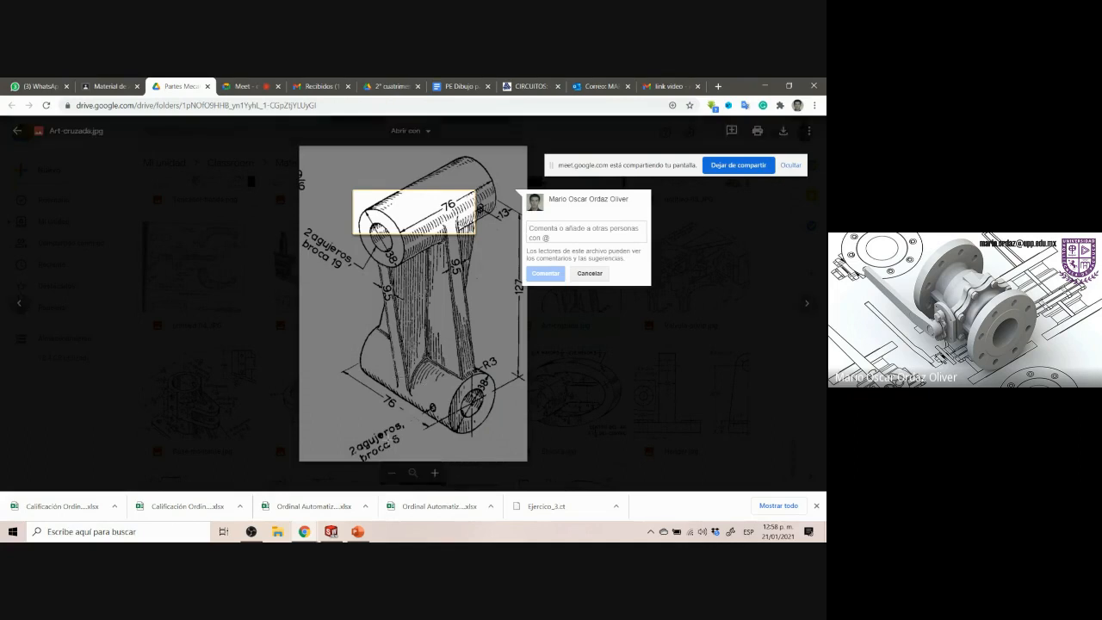
left_click(360, 533)
left_click(358, 533)
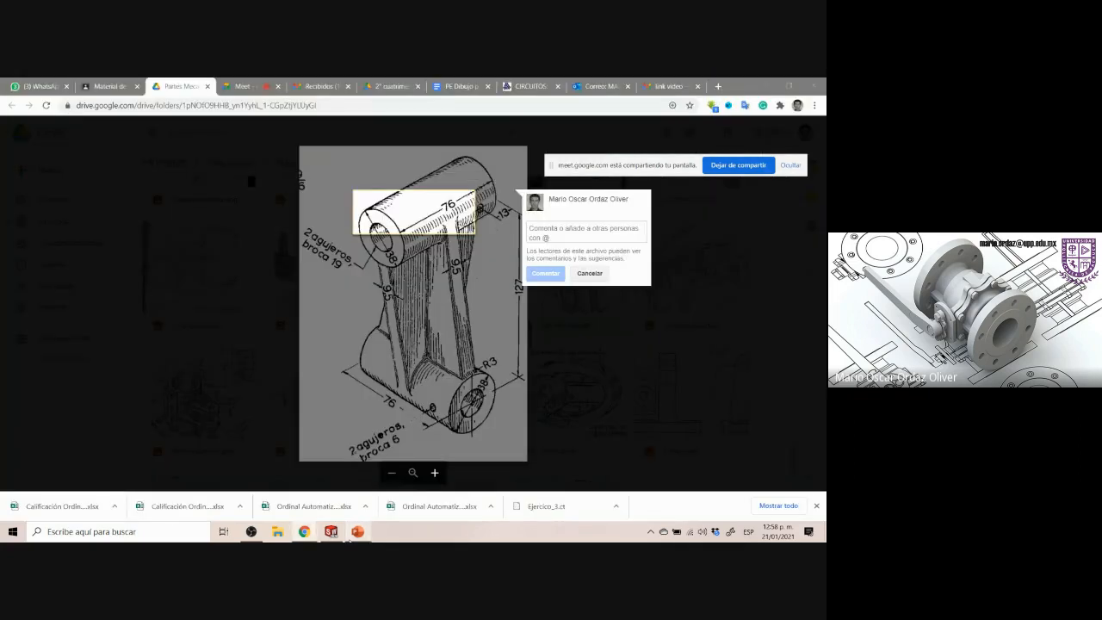
left_click(331, 531)
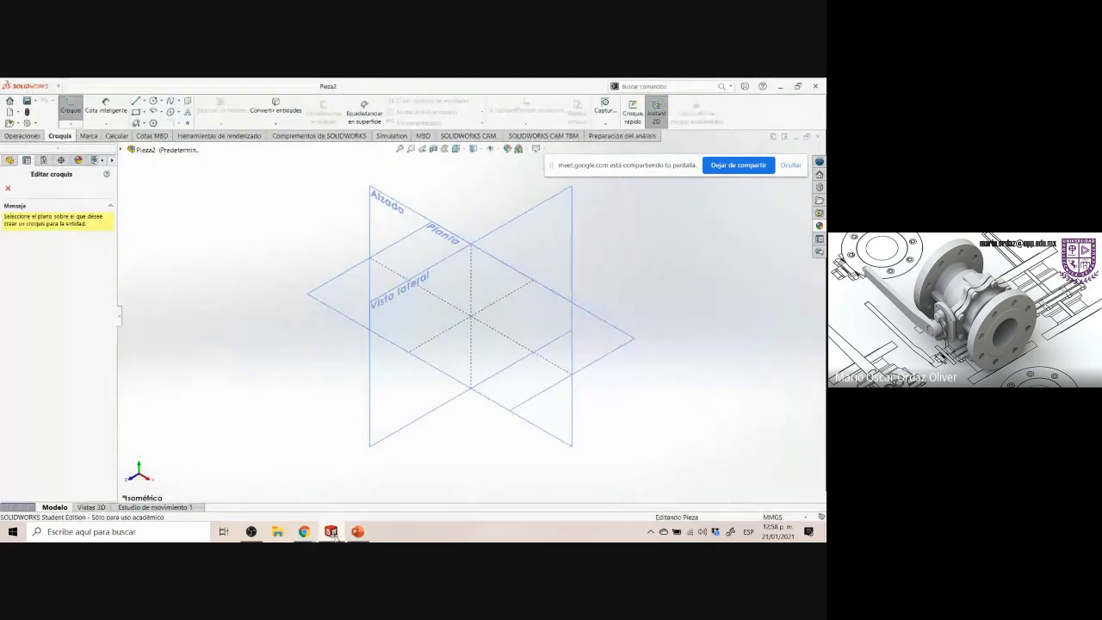
left_click(532, 236)
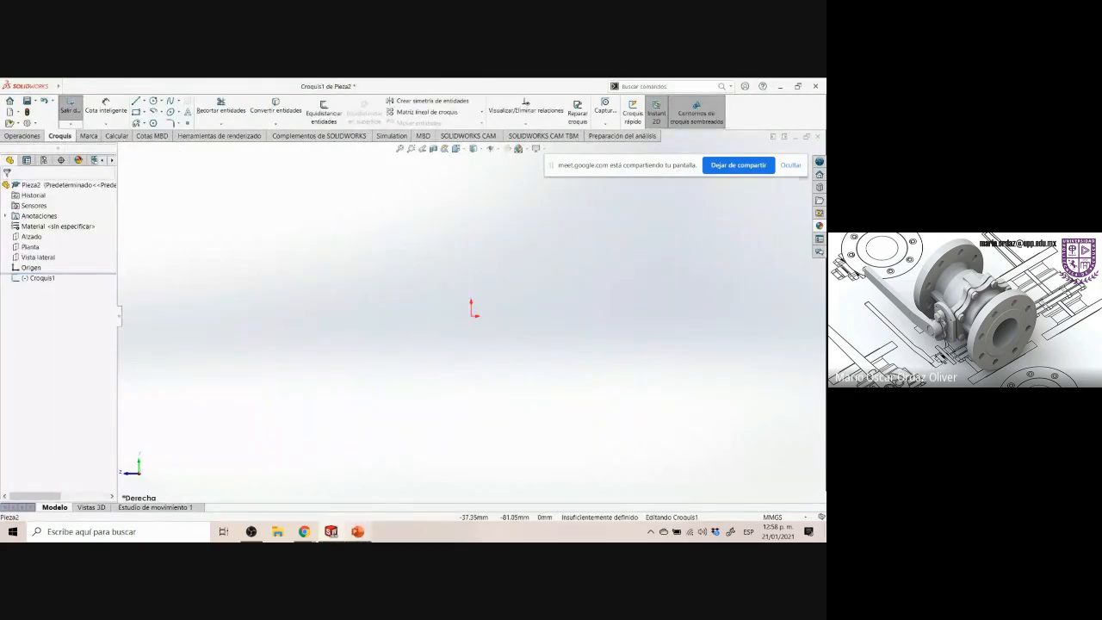
left_click(358, 532)
left_click(357, 532)
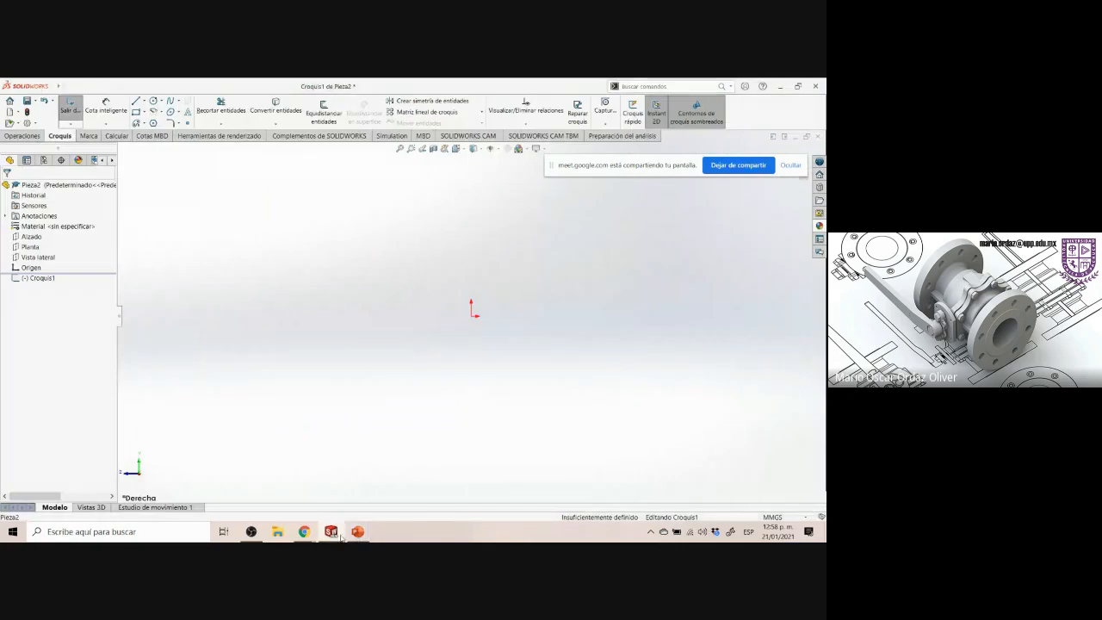
Compare the sketch plane view with the Art-cruzada drawing's lower boss and hole dimensions
left_click_drag(357, 537, 302, 539)
left_click(285, 482)
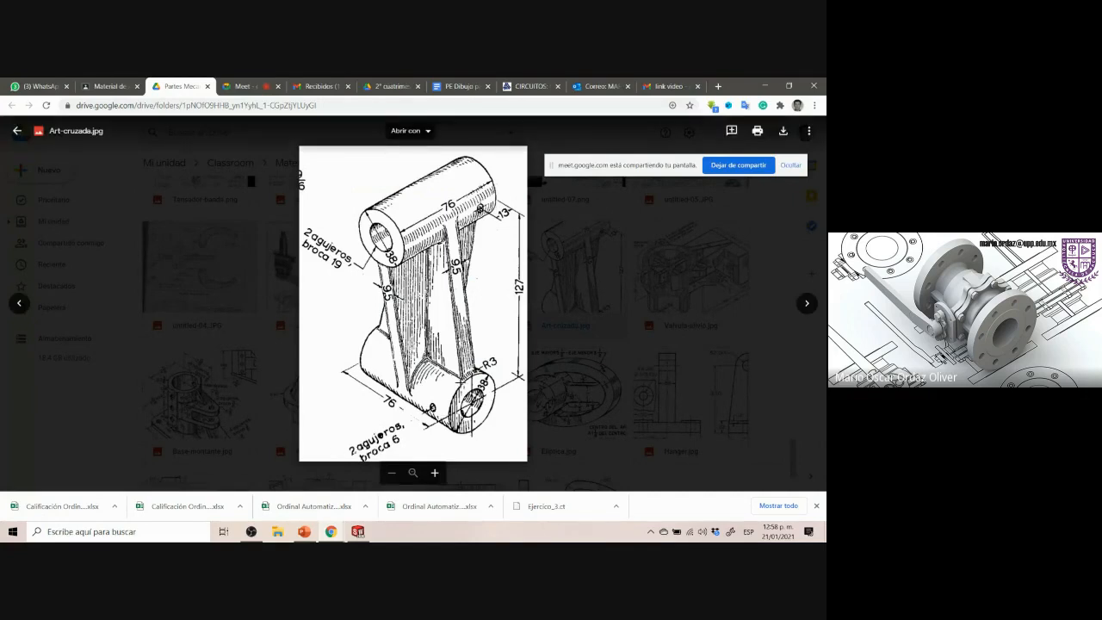
left_click_drag(453, 376, 495, 440)
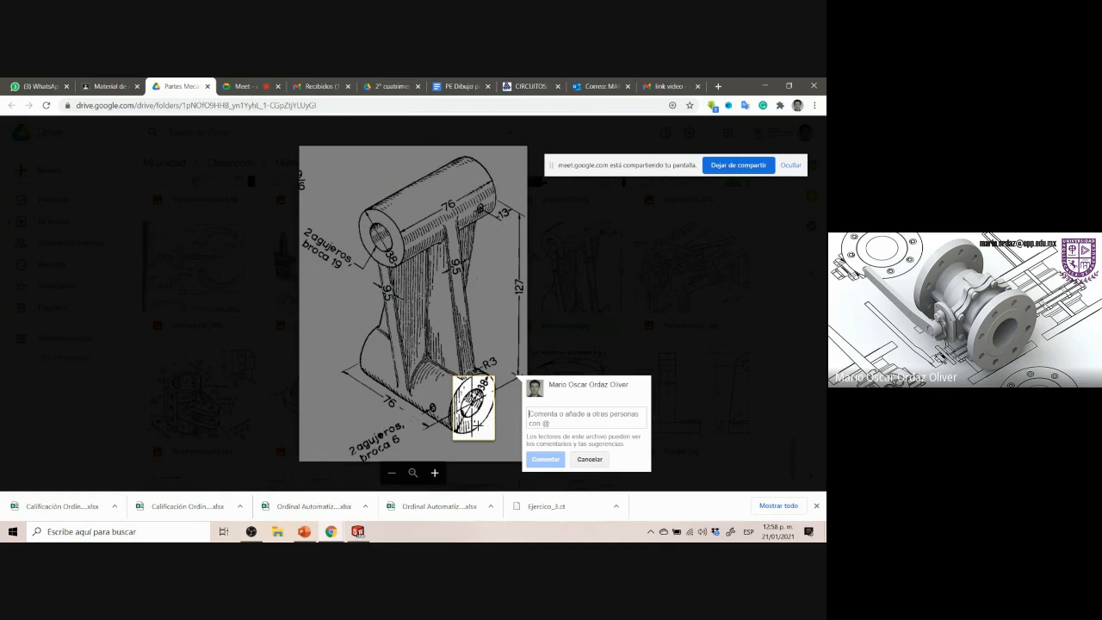
left_click(357, 531)
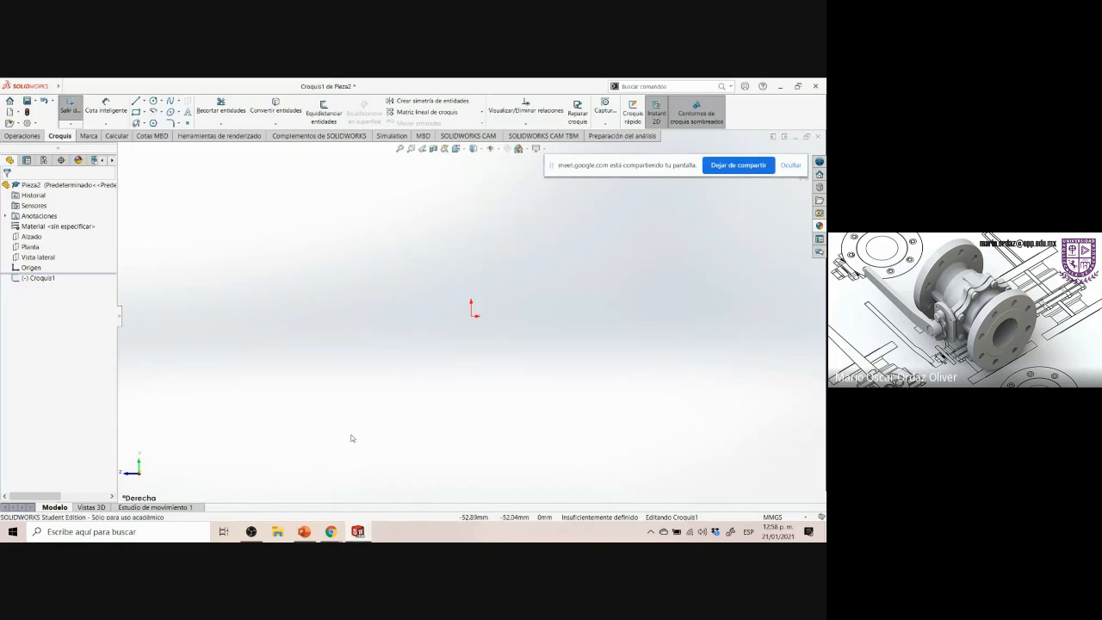
key("ctrl+6")
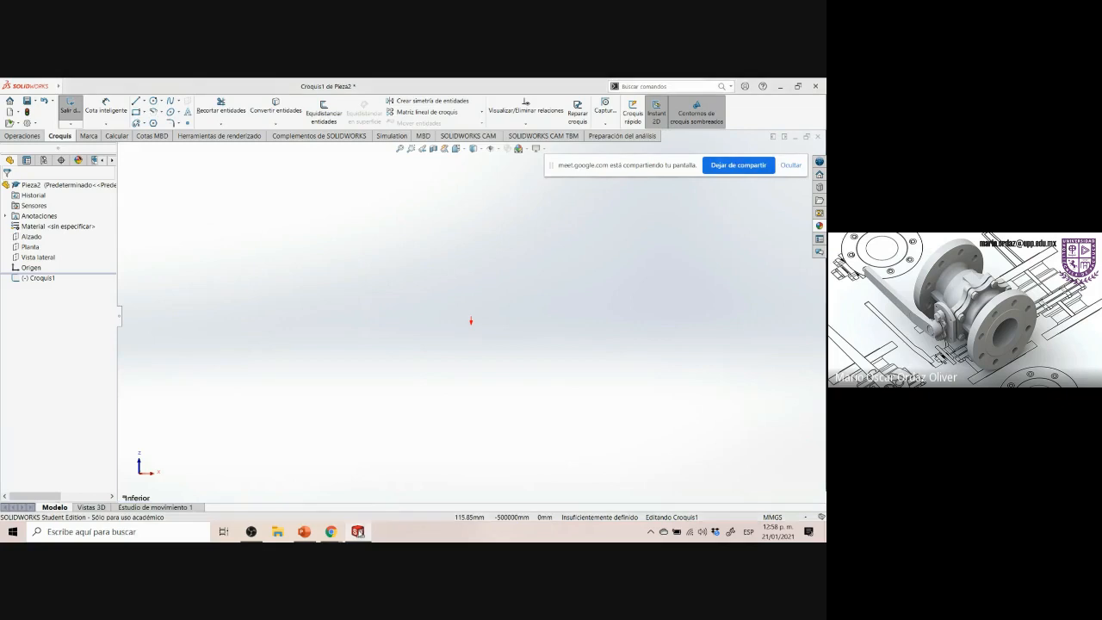
left_click(357, 532)
left_click(357, 531)
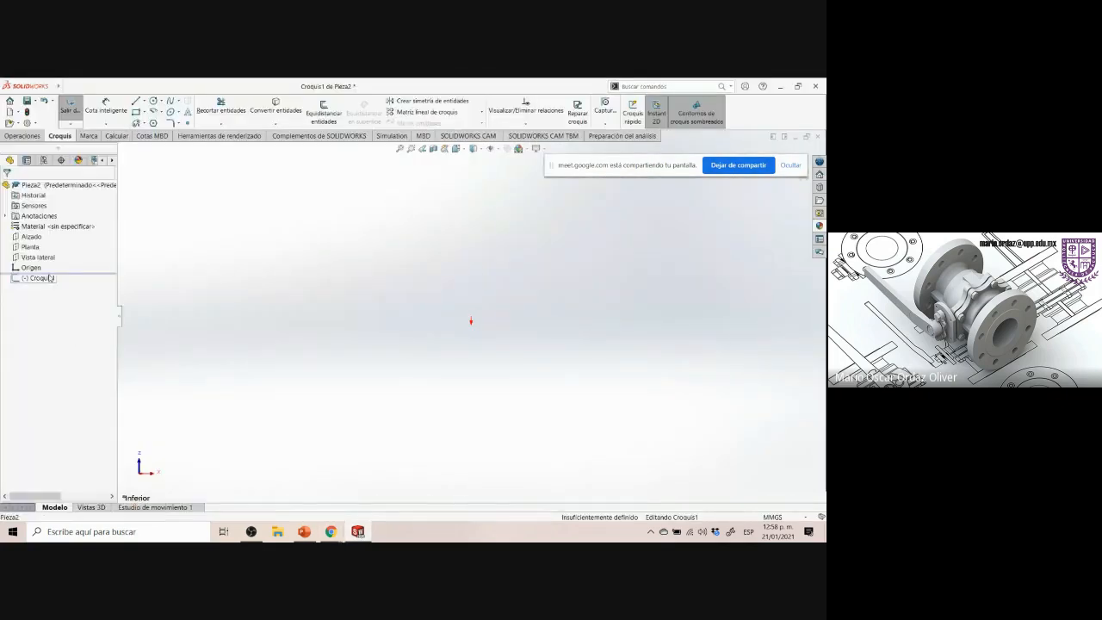
left_click(52, 279)
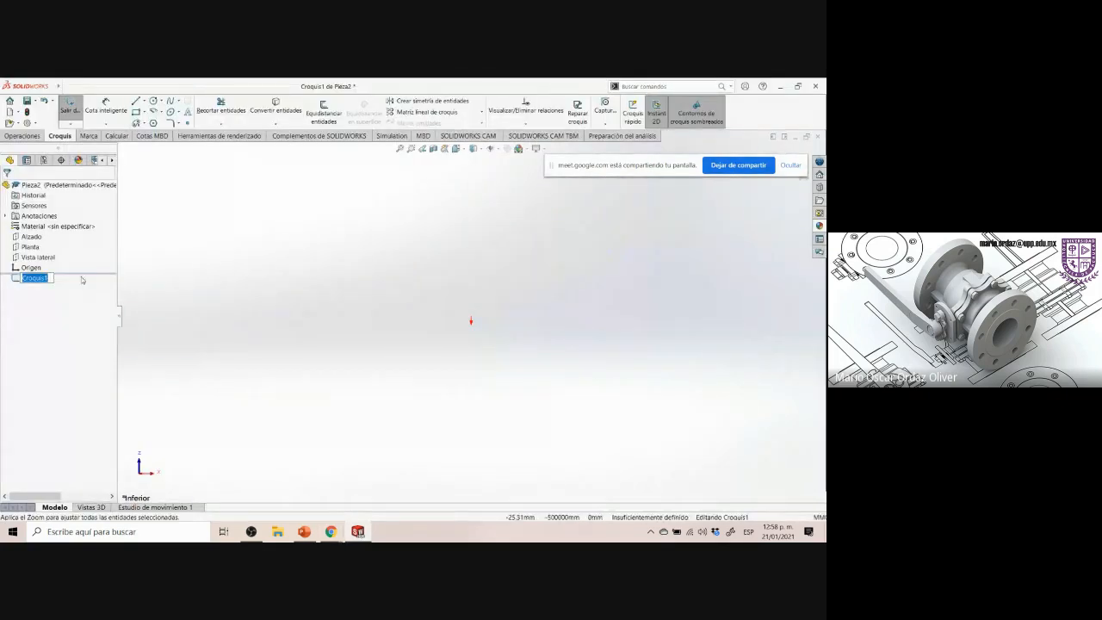
left_click(73, 268)
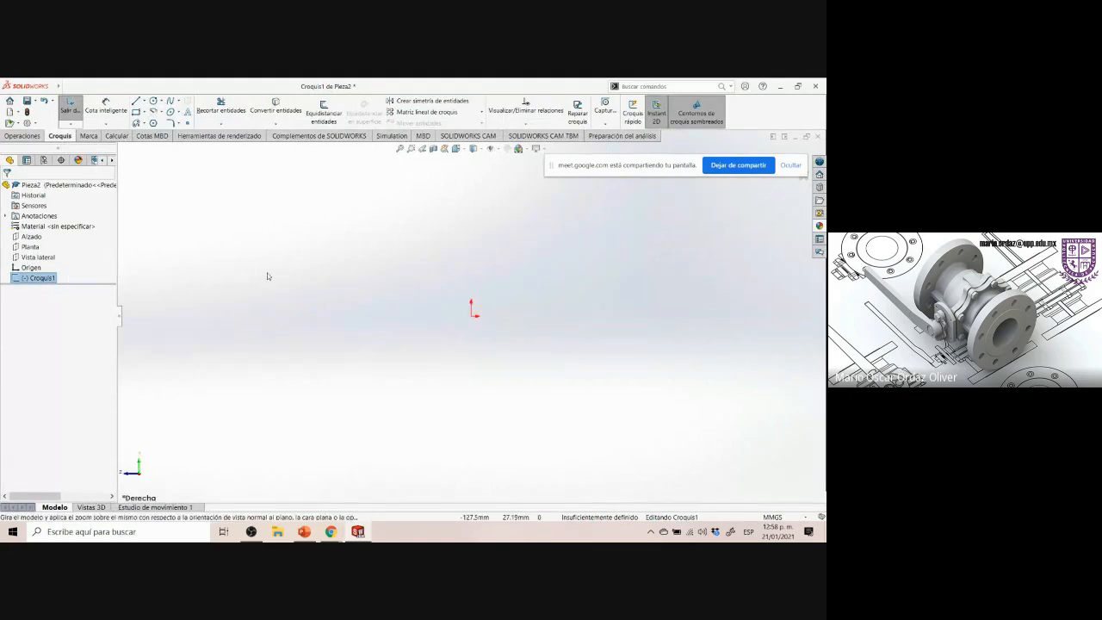
left_click(358, 532)
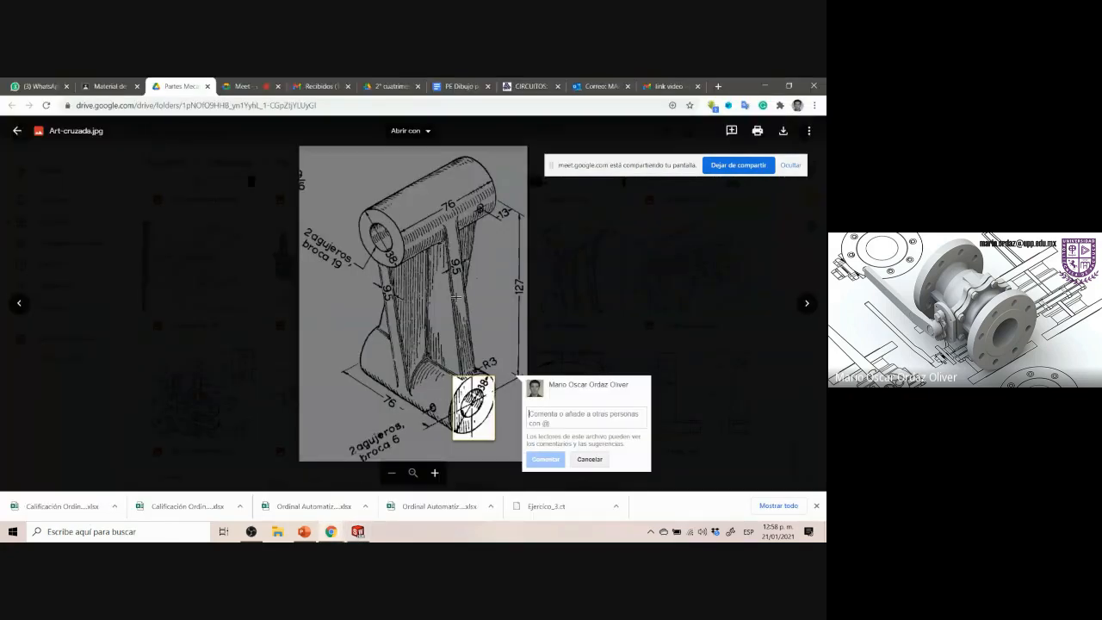
left_click(358, 531)
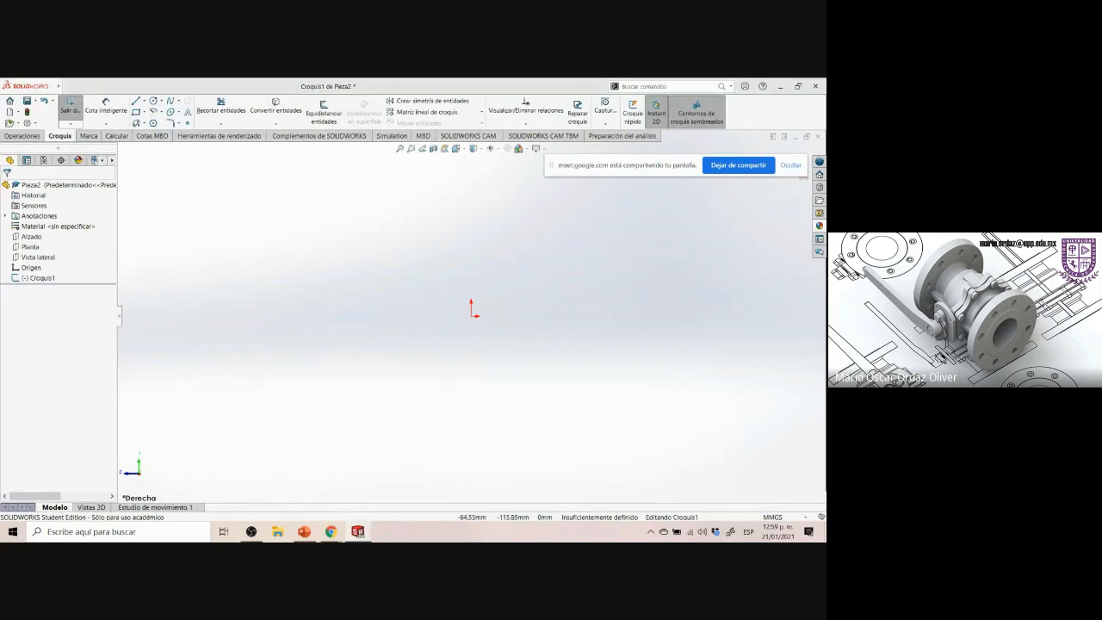
left_click(358, 532)
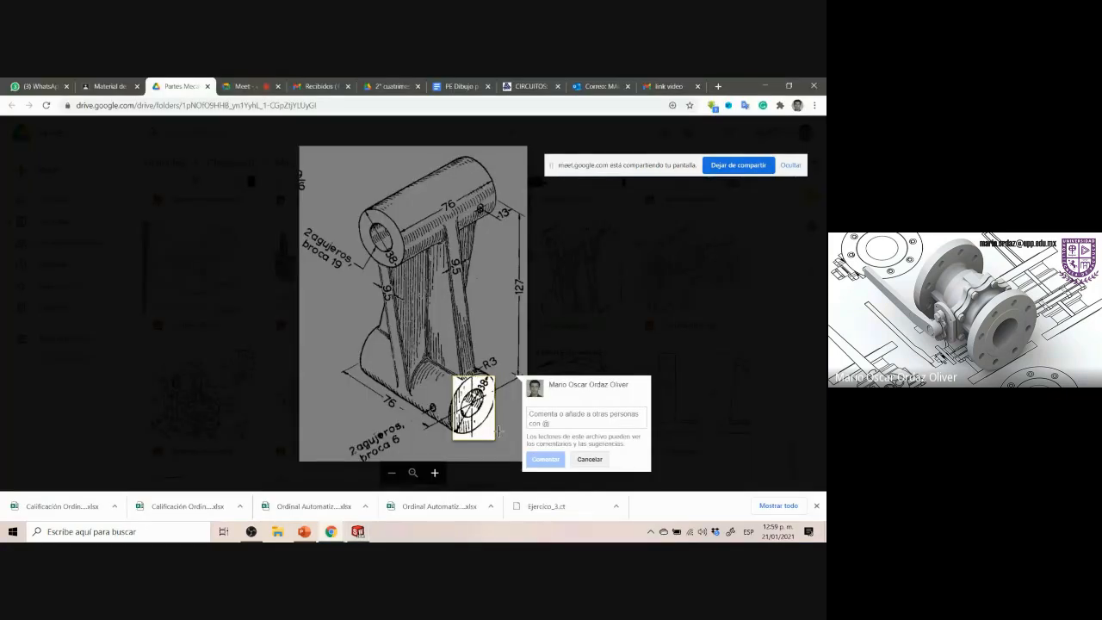
left_click(484, 453)
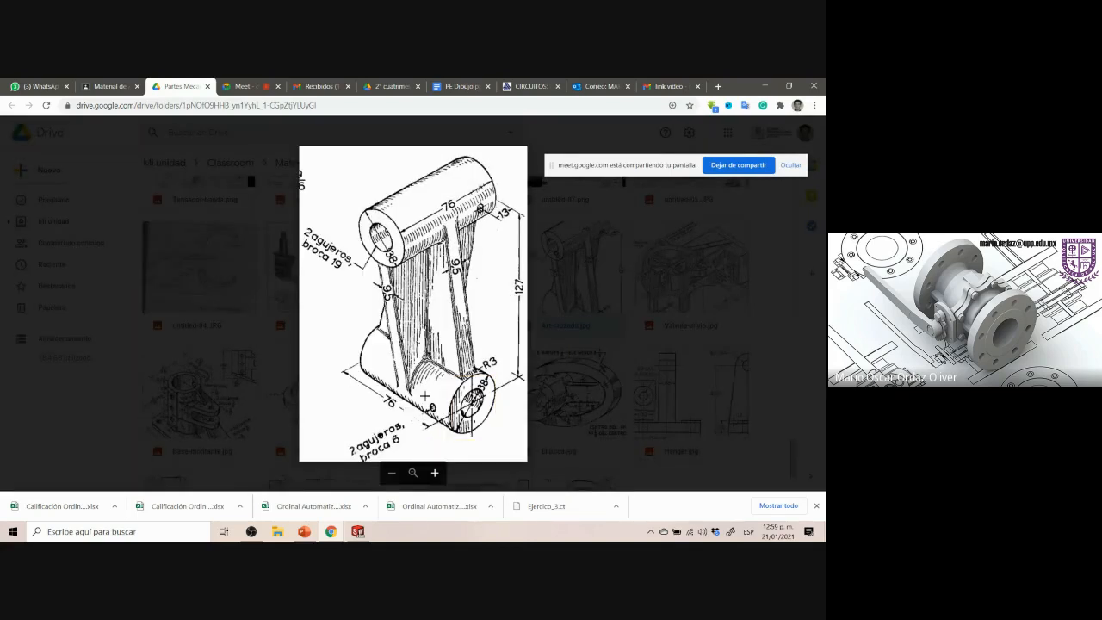
left_click_drag(423, 388, 522, 440)
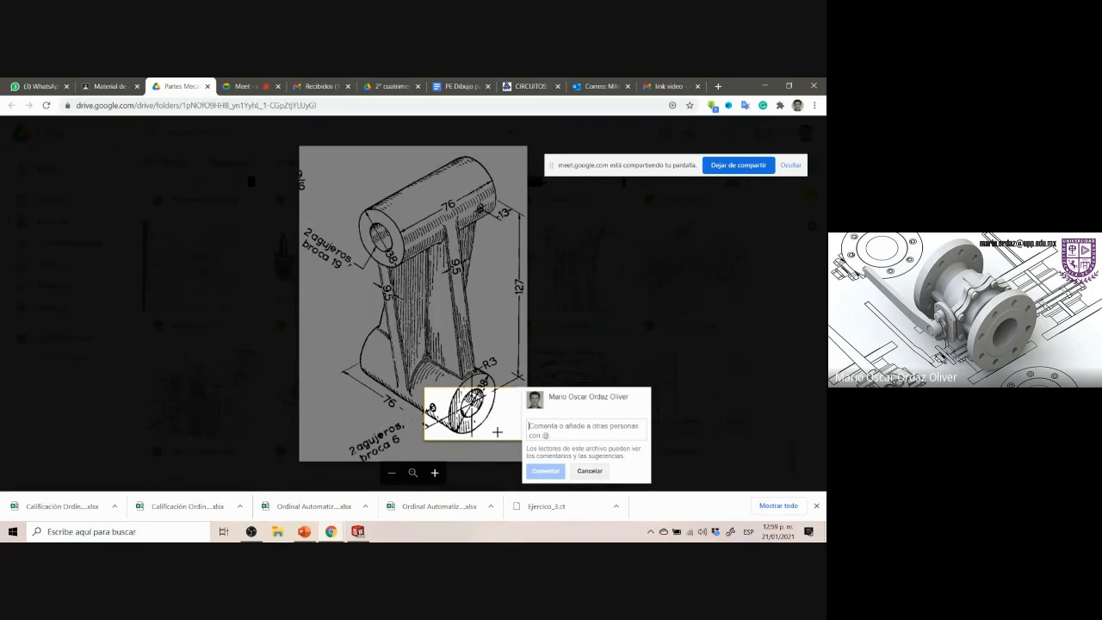
left_click(357, 531)
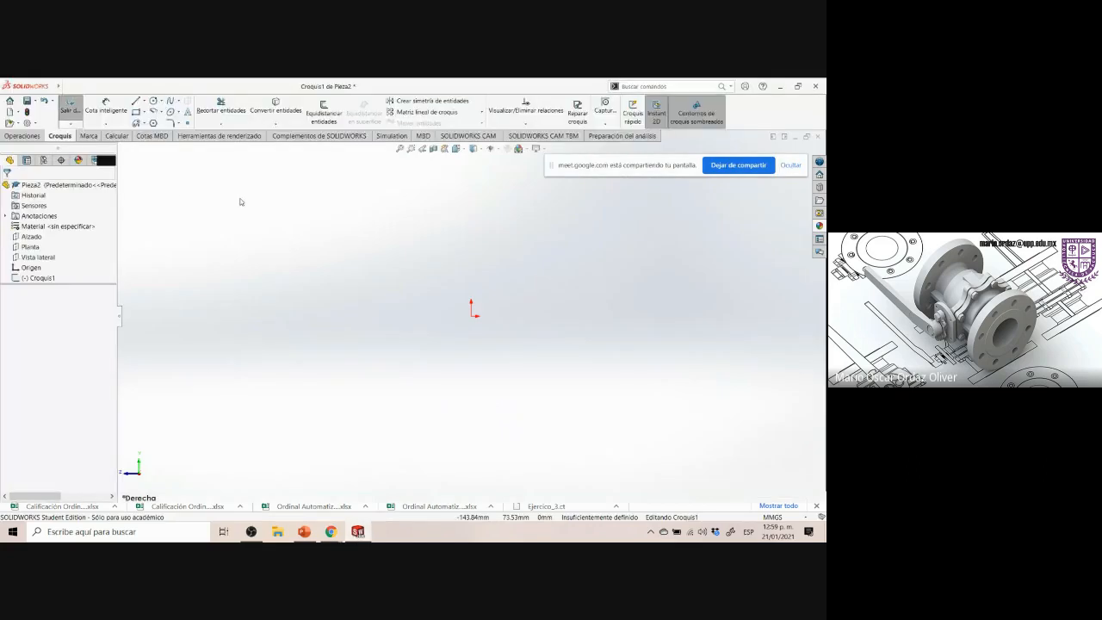
Sketch two concentric circles centred on the origin, a larger outer one and a smaller inner one
left_click(154, 102)
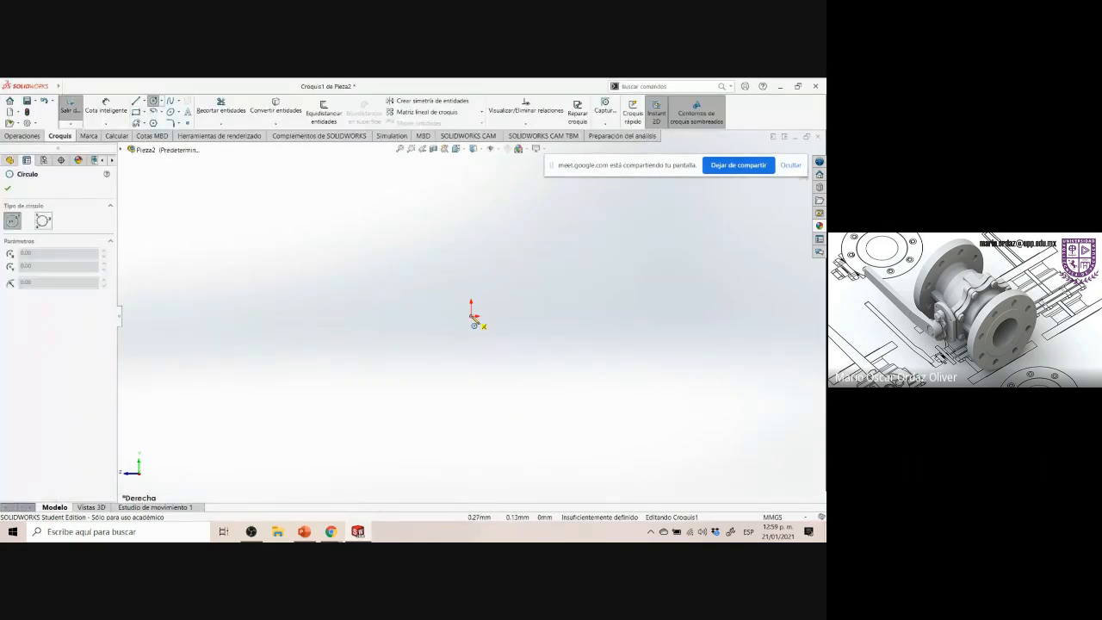
left_click(473, 320)
left_click(528, 398)
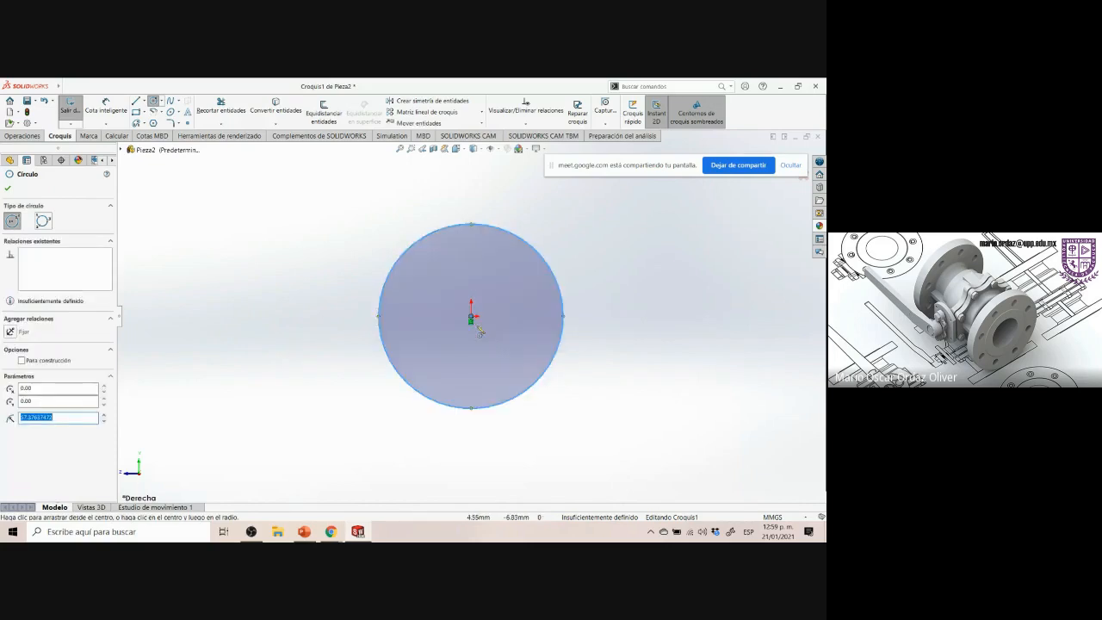
left_click(472, 317)
left_click(505, 352)
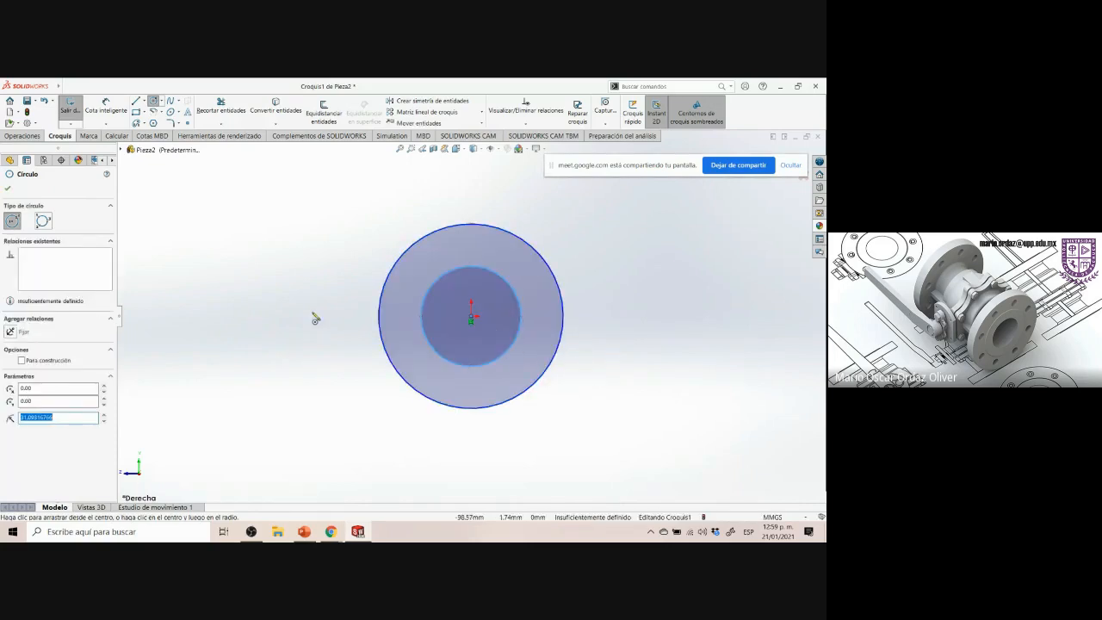
Check the drawing and dimension the outer circle's diameter as 38 mm
left_click(359, 532)
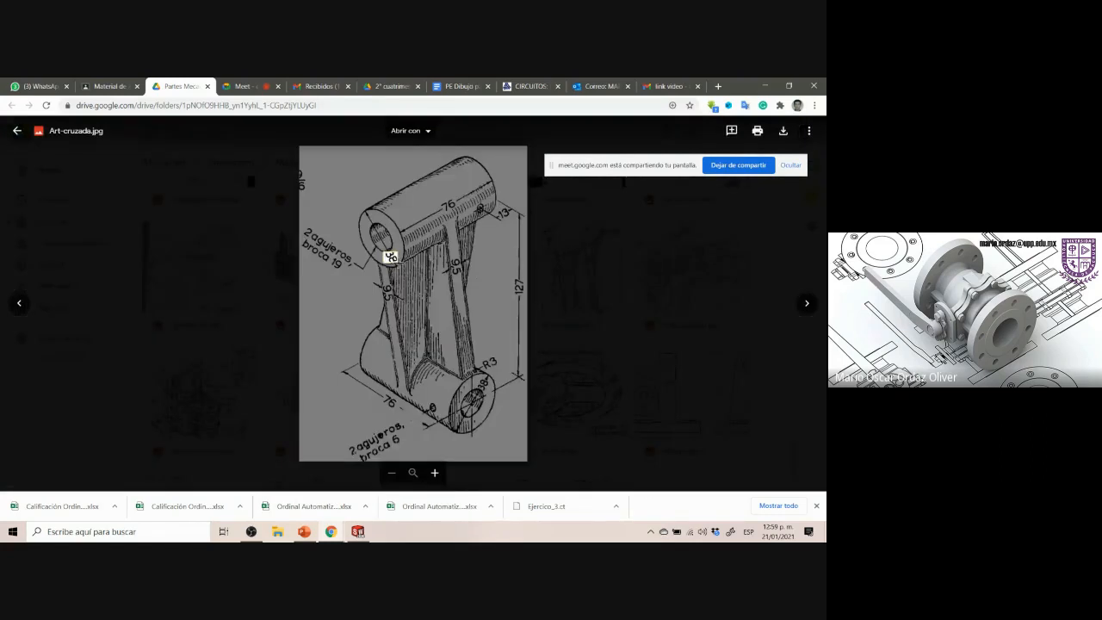
left_click_drag(397, 262, 398, 264)
left_click_drag(481, 376, 506, 402)
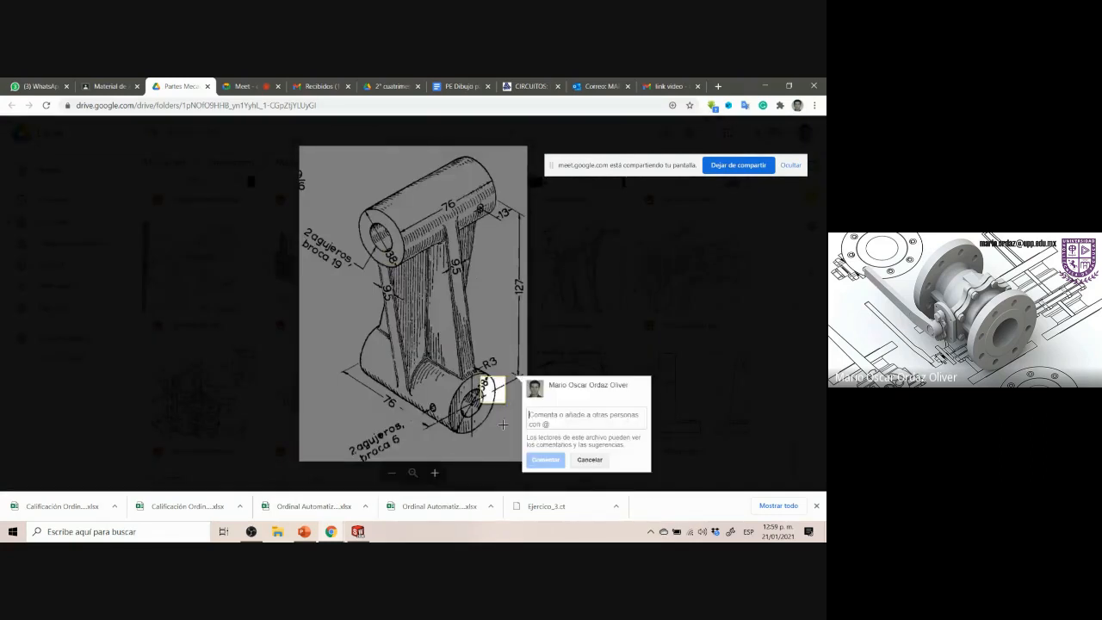
key("Escape")
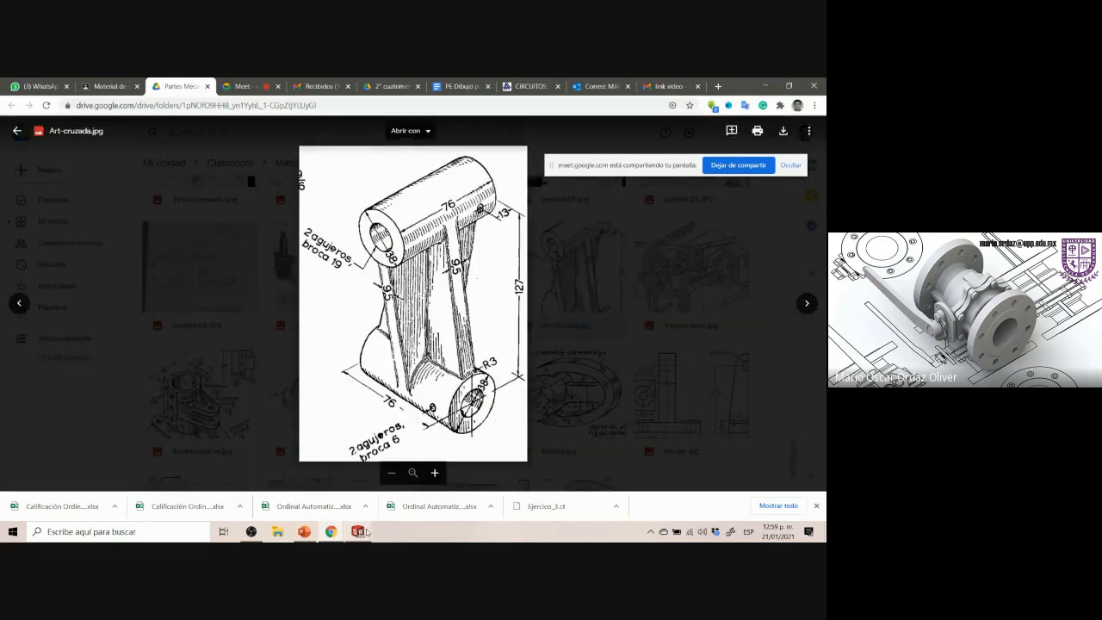
key("alt+Tab")
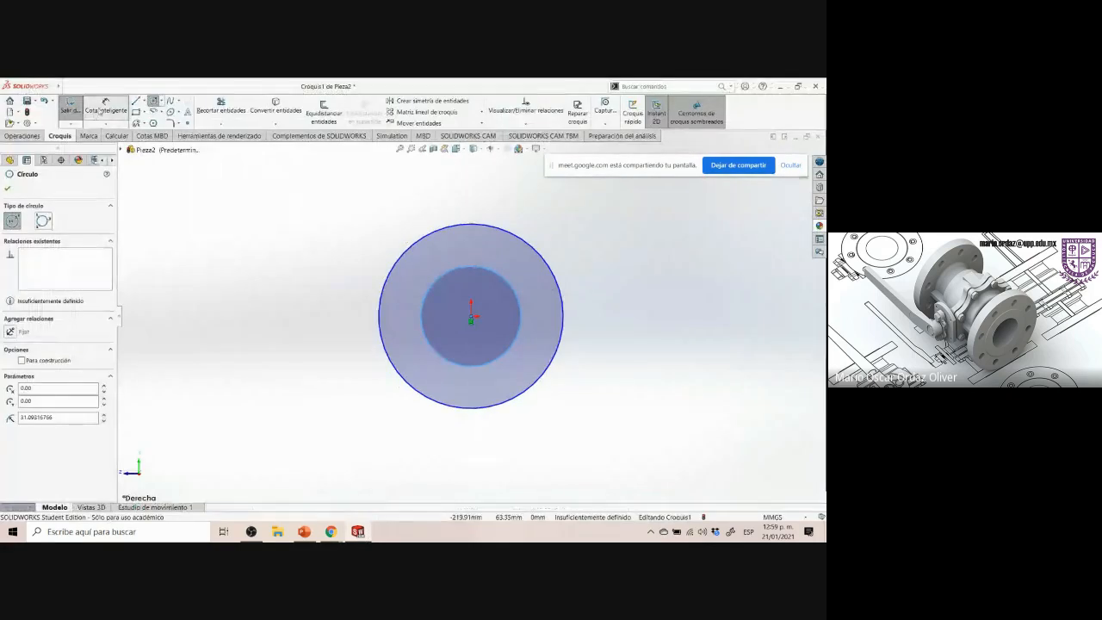
left_click(105, 106)
left_click(546, 253)
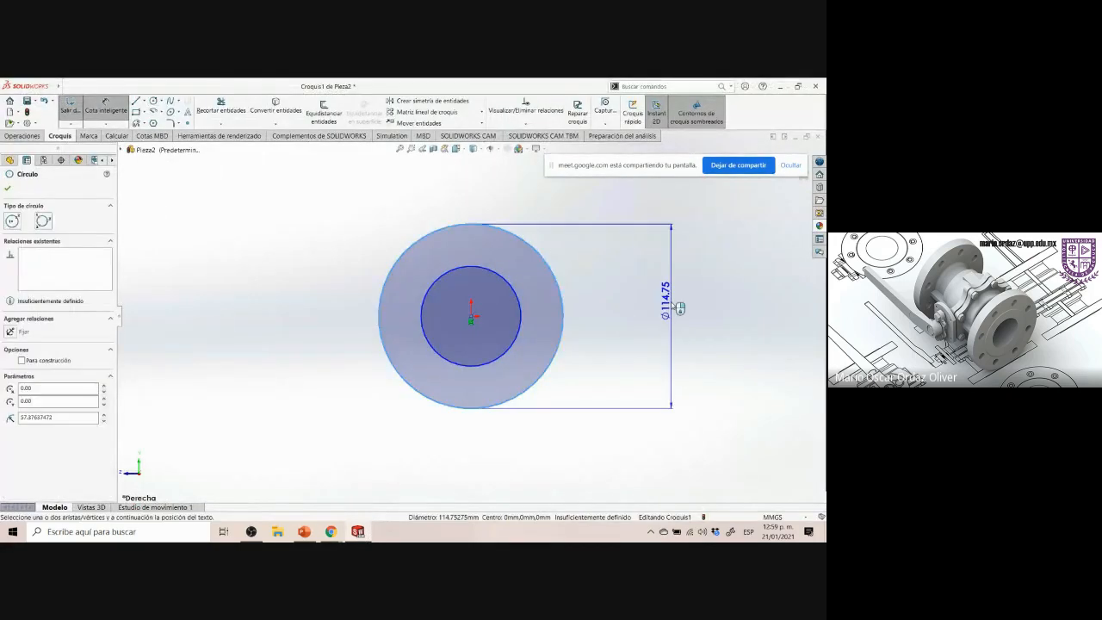
left_click(680, 311)
type("345")
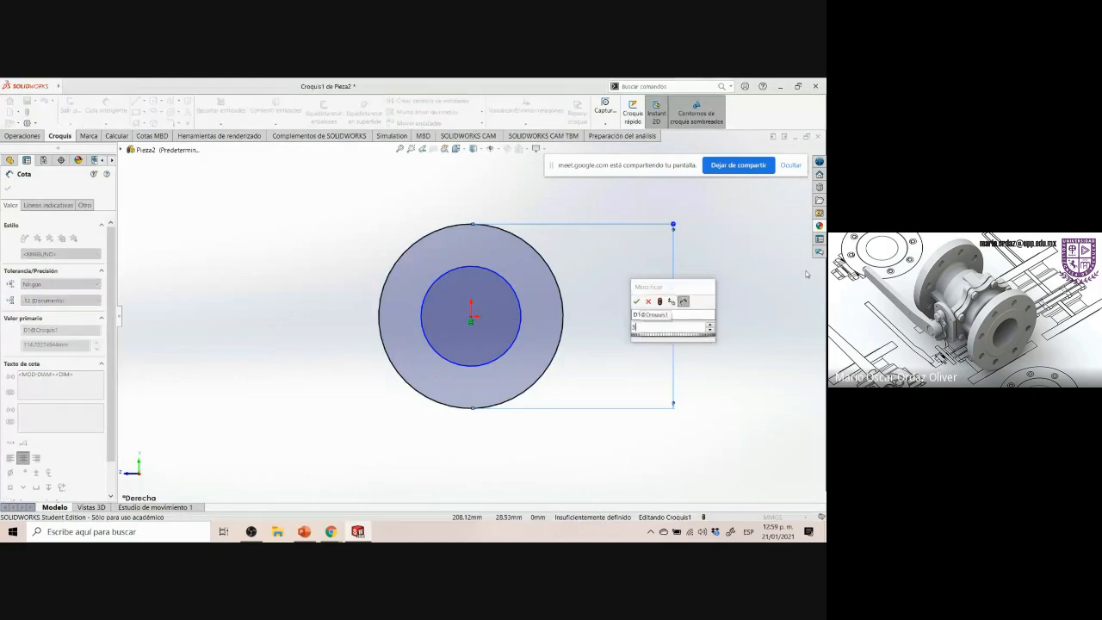
key("Return")
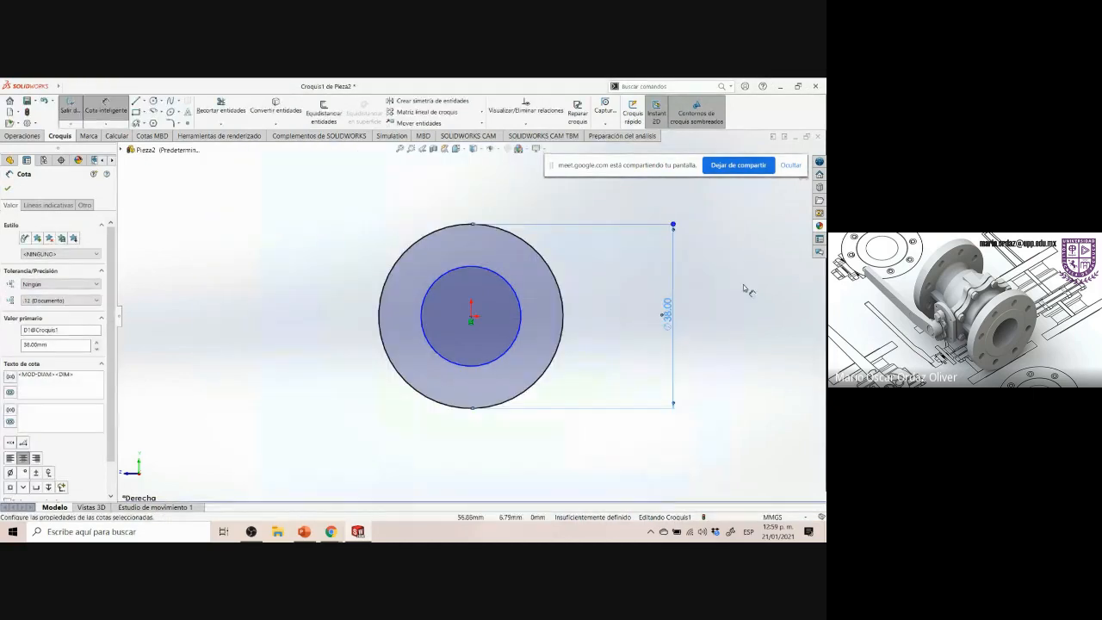
Check the drawing's hole size and dimension the inner circle's diameter as 19 mm
scroll(721, 293, "up", 2)
scroll(522, 231, "up", 2)
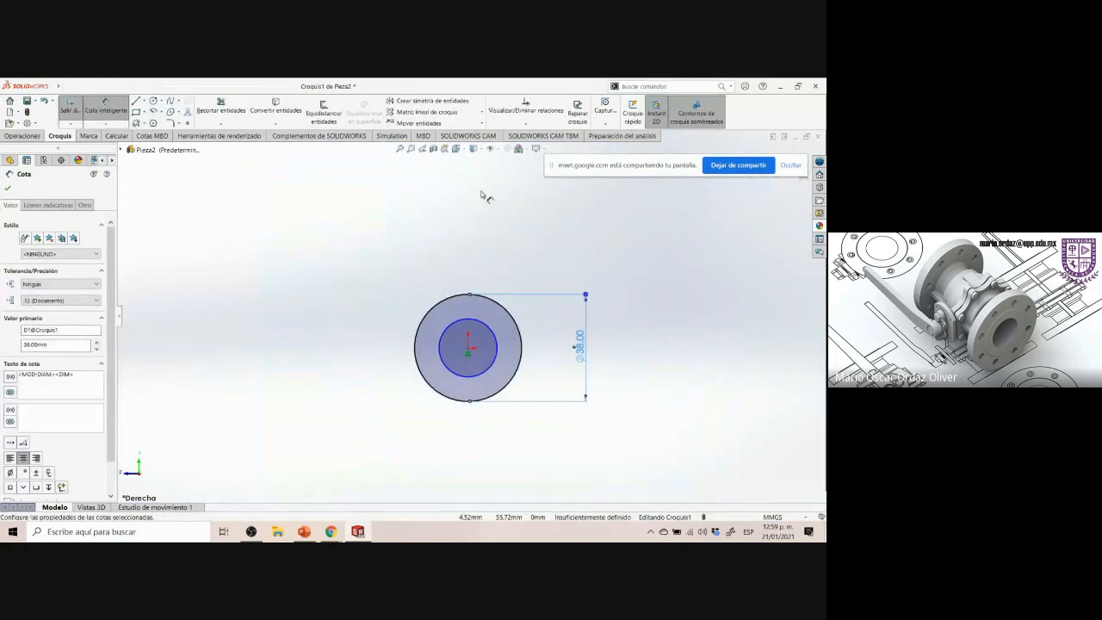
left_click(330, 531)
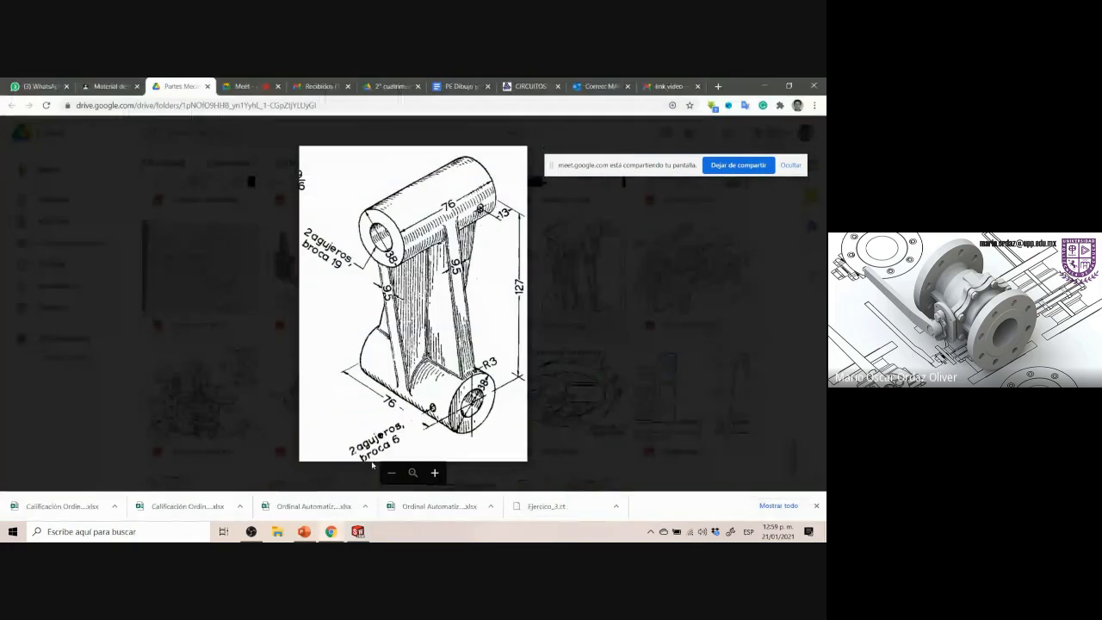
left_click_drag(303, 225, 362, 296)
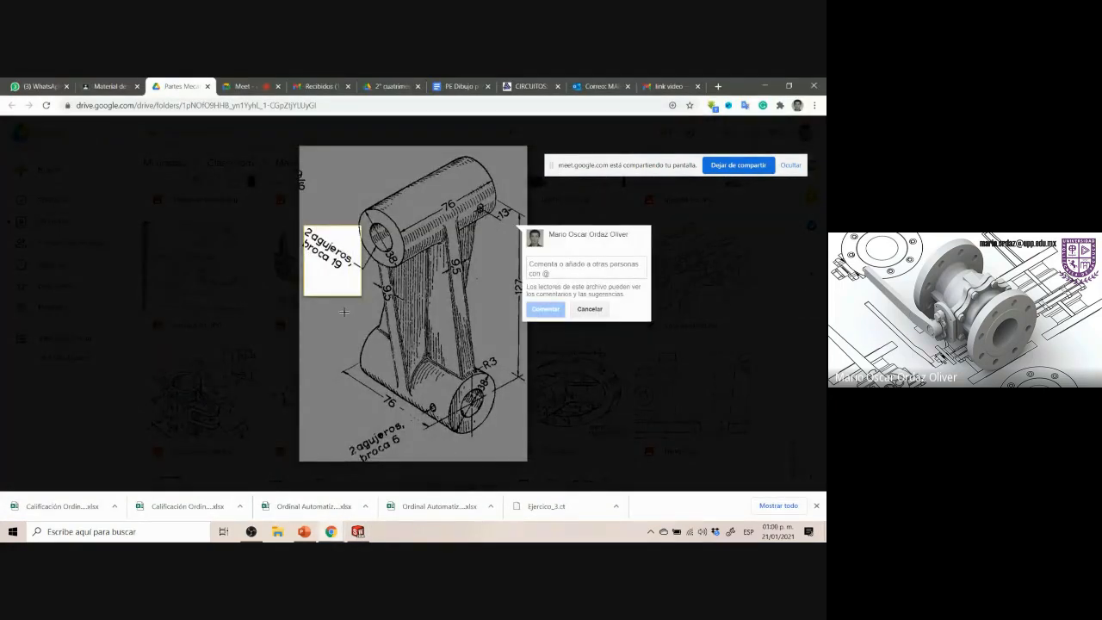
left_click(335, 276)
left_click_drag(332, 257, 344, 278)
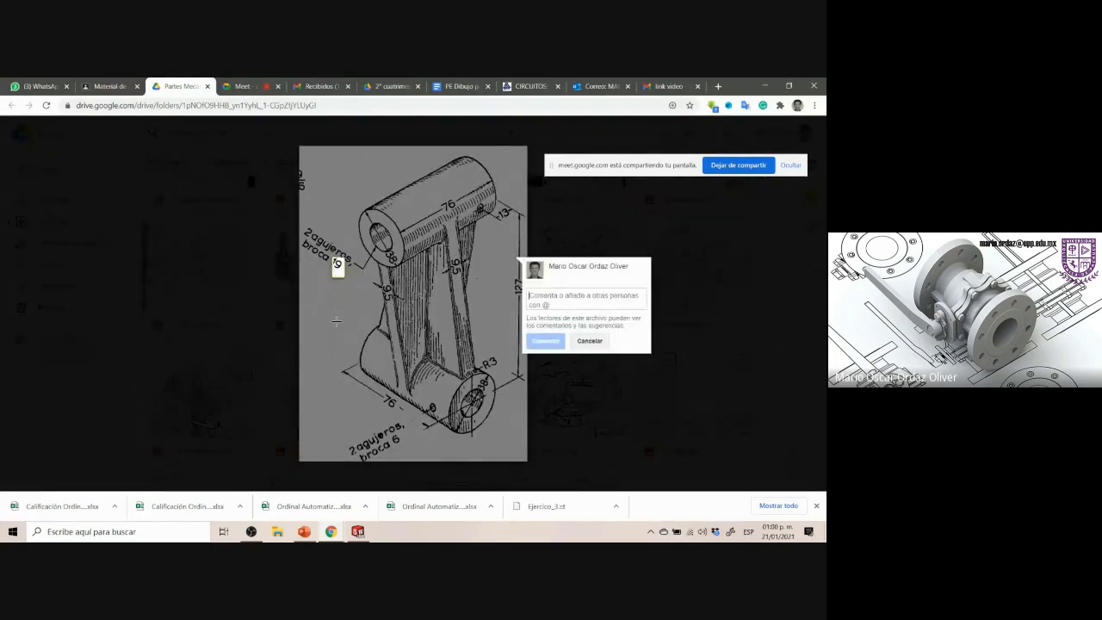
key("alt+Tab")
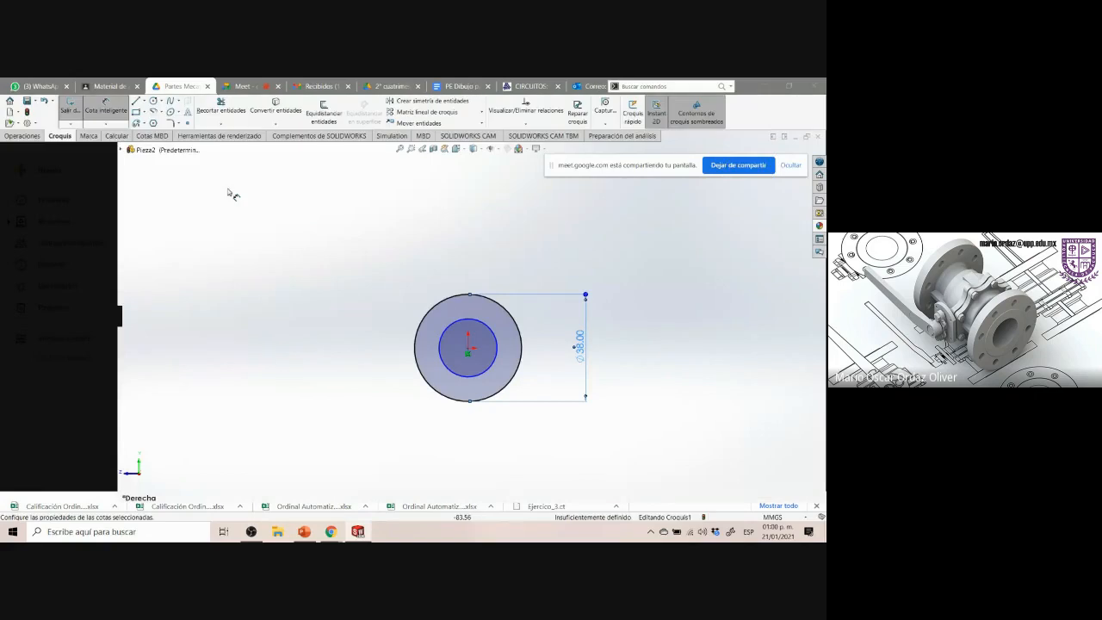
left_click(492, 331)
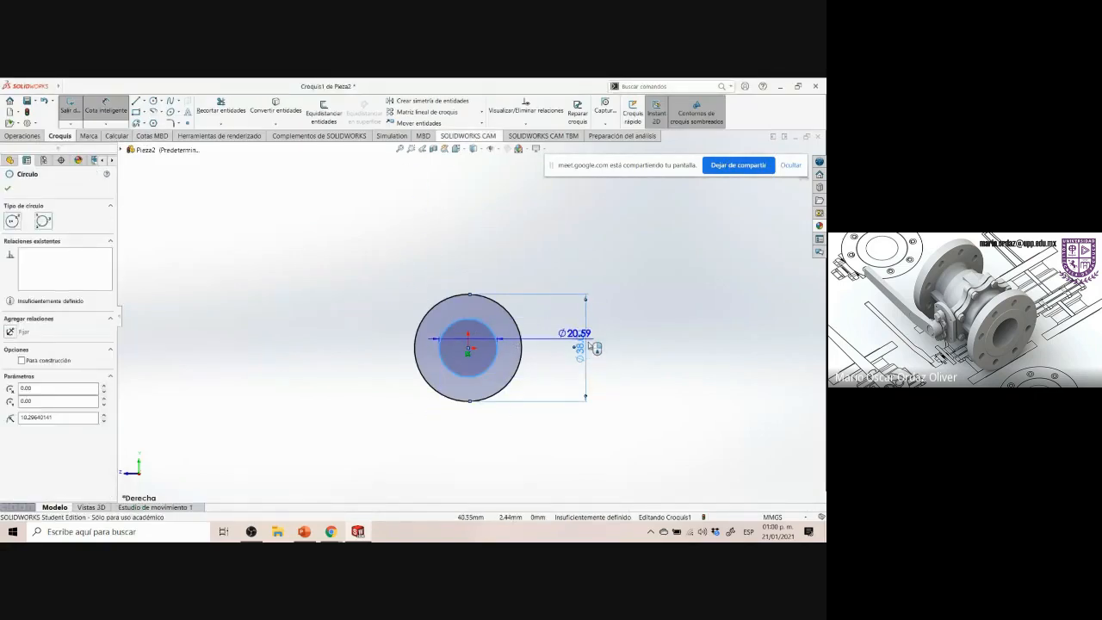
left_click(663, 336)
type("19")
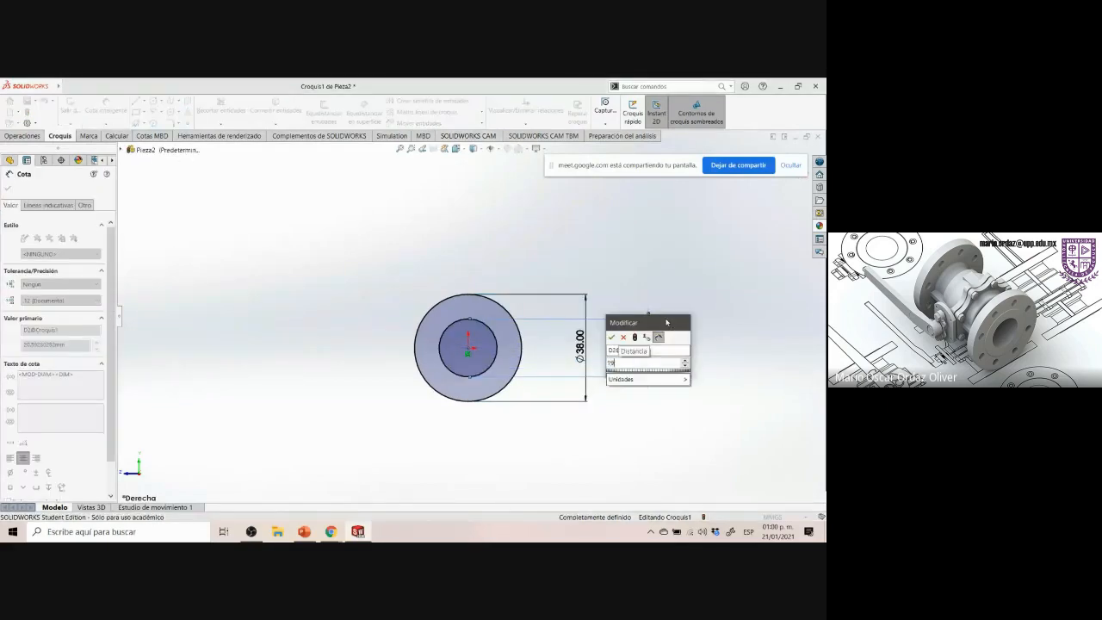
key("Return")
right_click(663, 319)
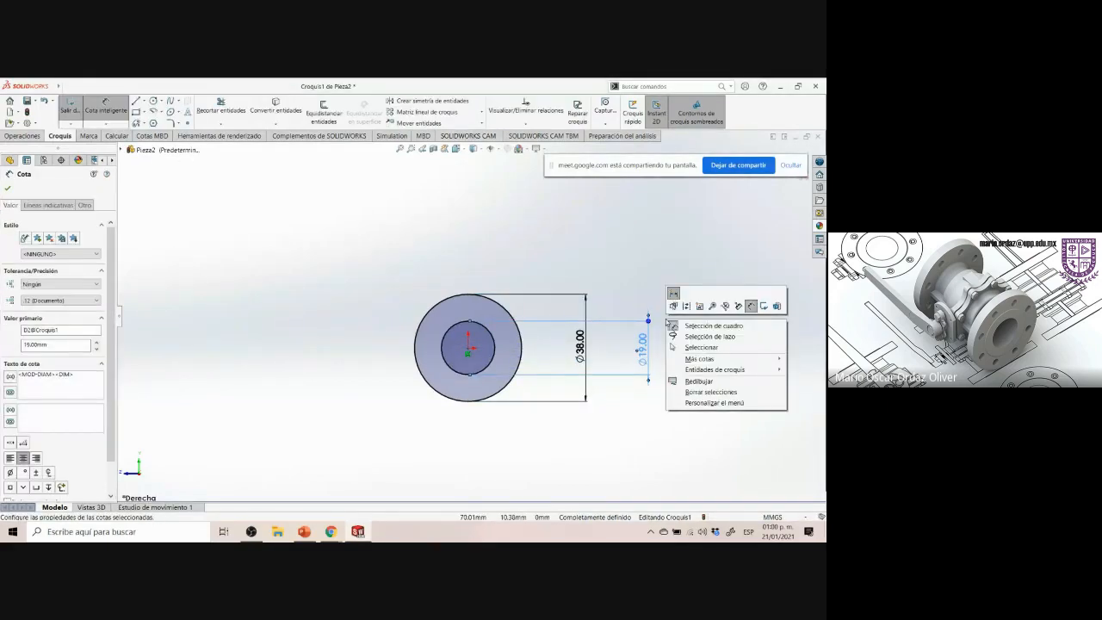
left_click(617, 289)
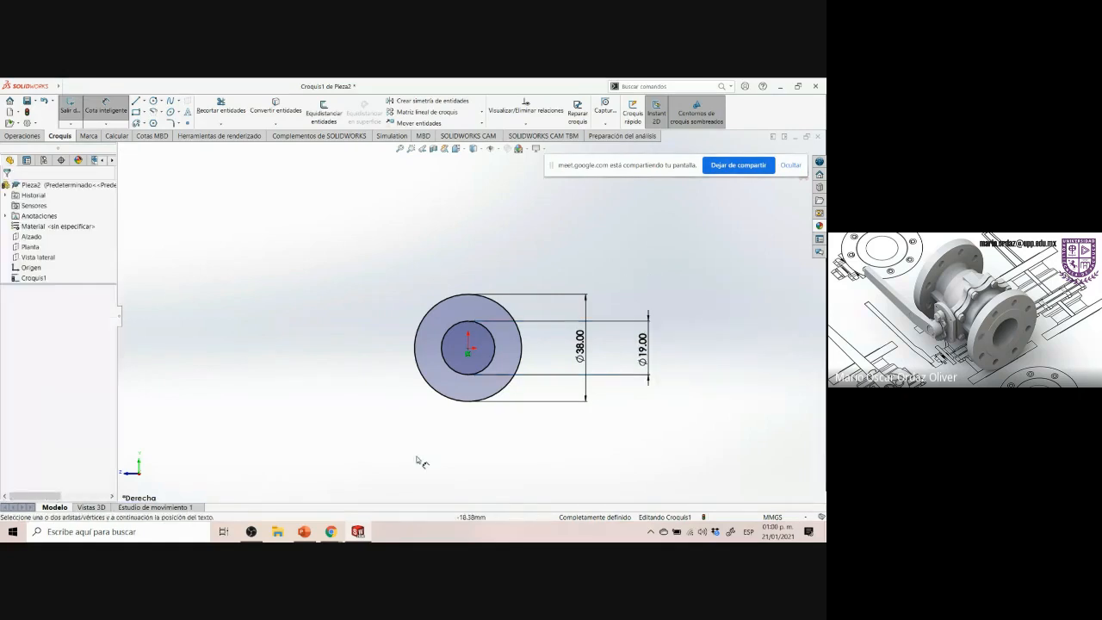
Examine the Art-cruzada drawing's dimensions for the upper boss
left_click(362, 533)
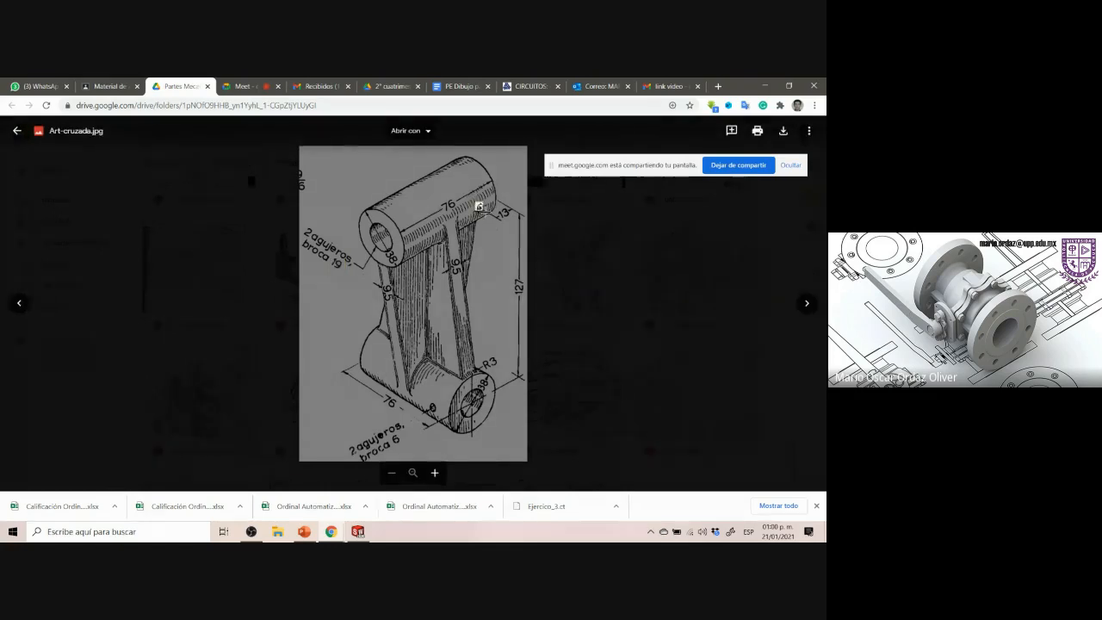
key("Escape")
left_click(482, 210)
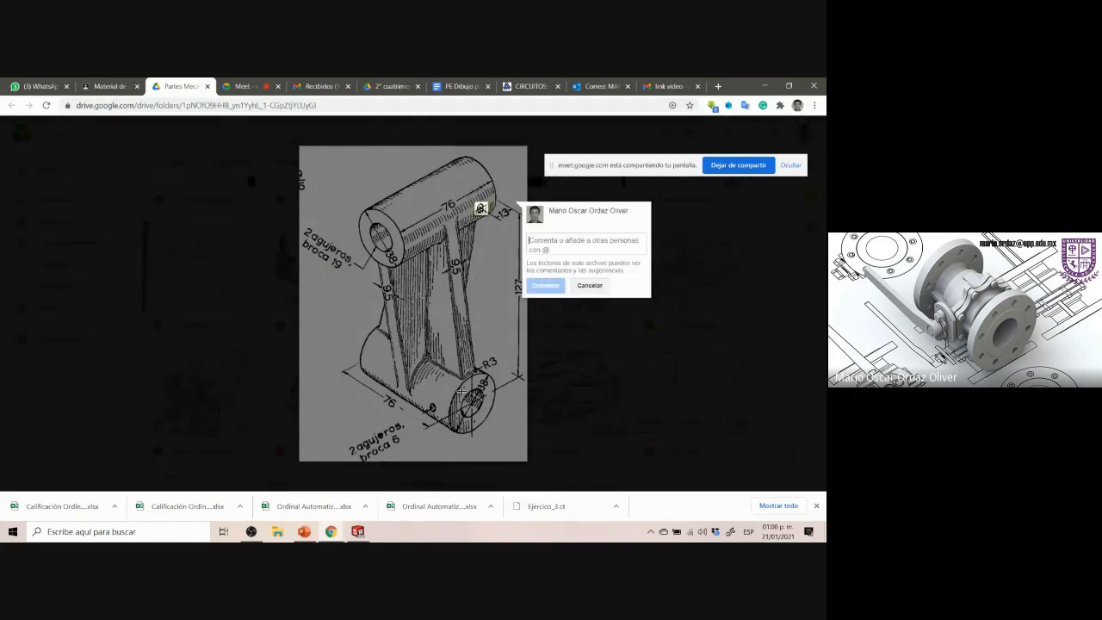
key("Escape")
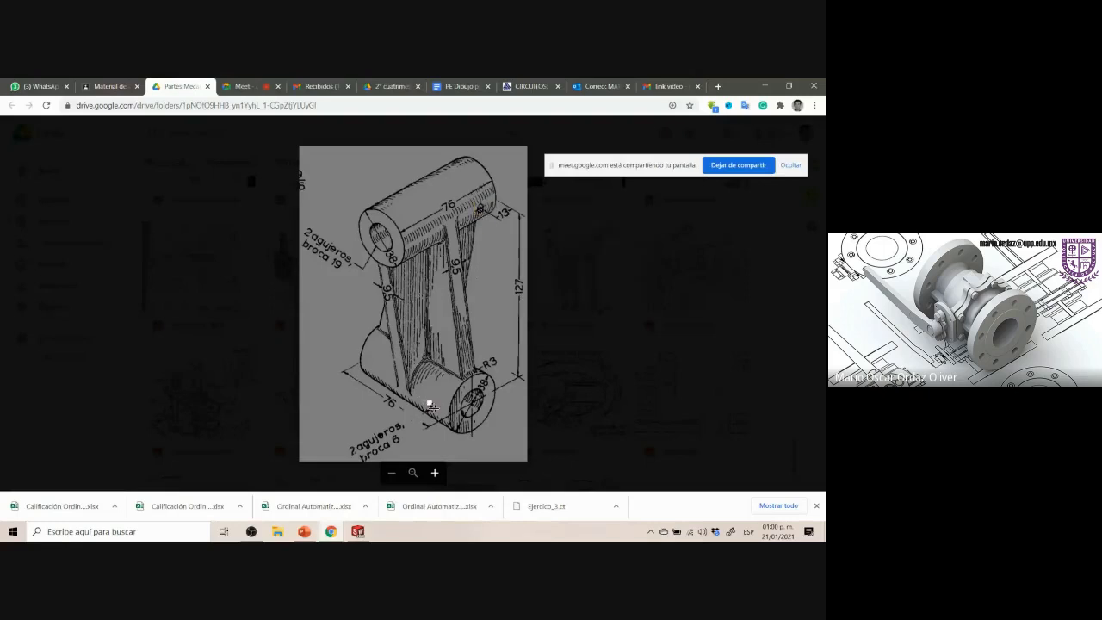
Check the drawing's lower boss, then exit the concentric-circle sketch and switch to an isometric view
left_click(432, 407)
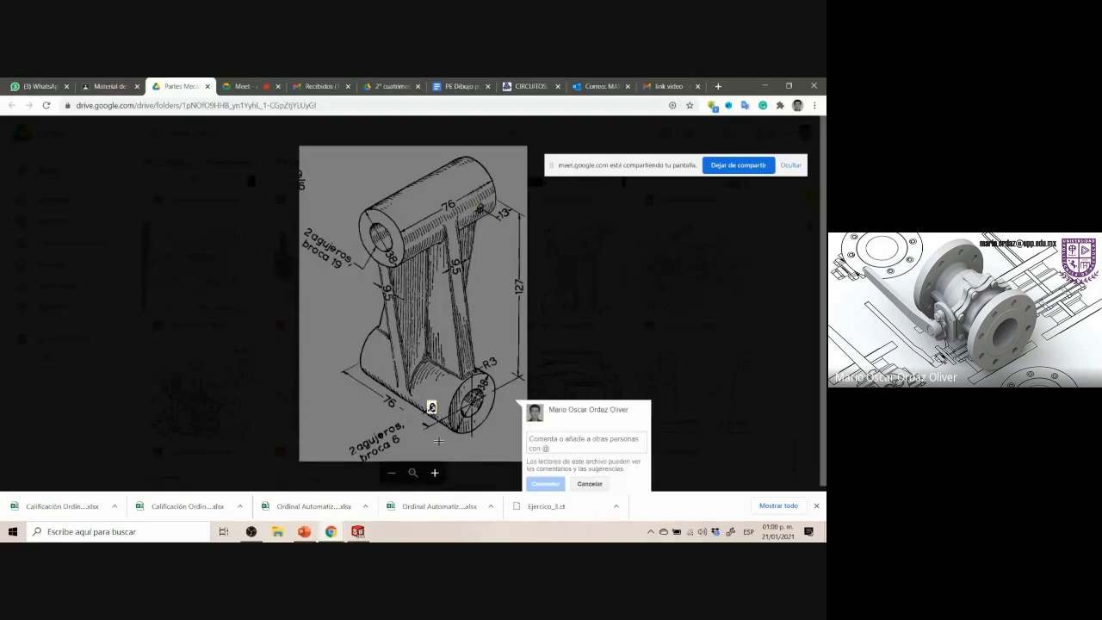
key("Escape")
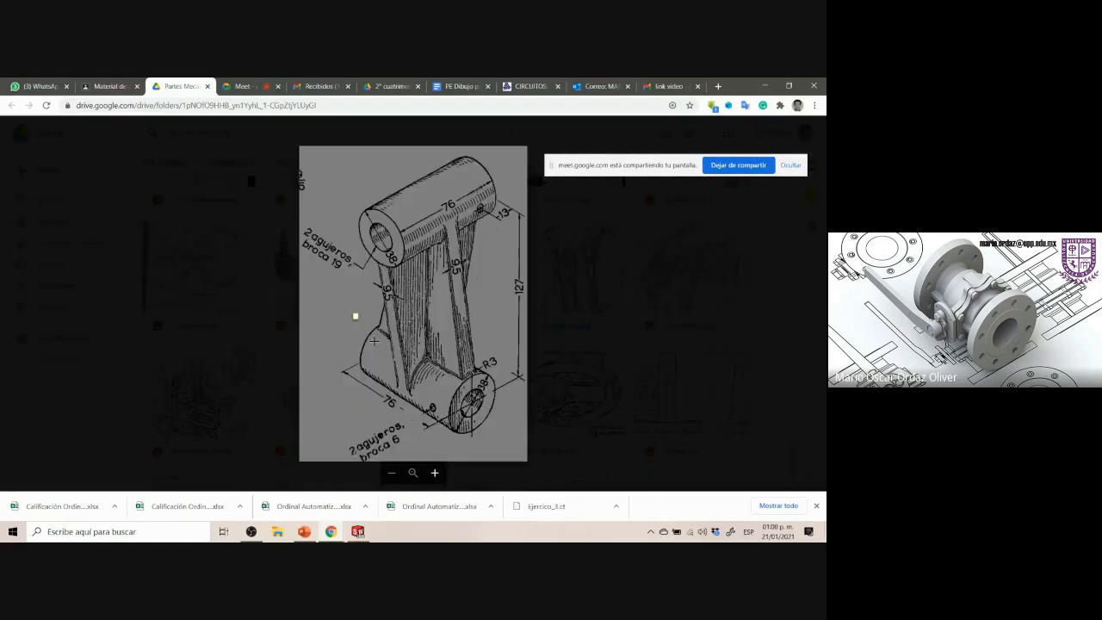
left_click_drag(355, 314, 507, 442)
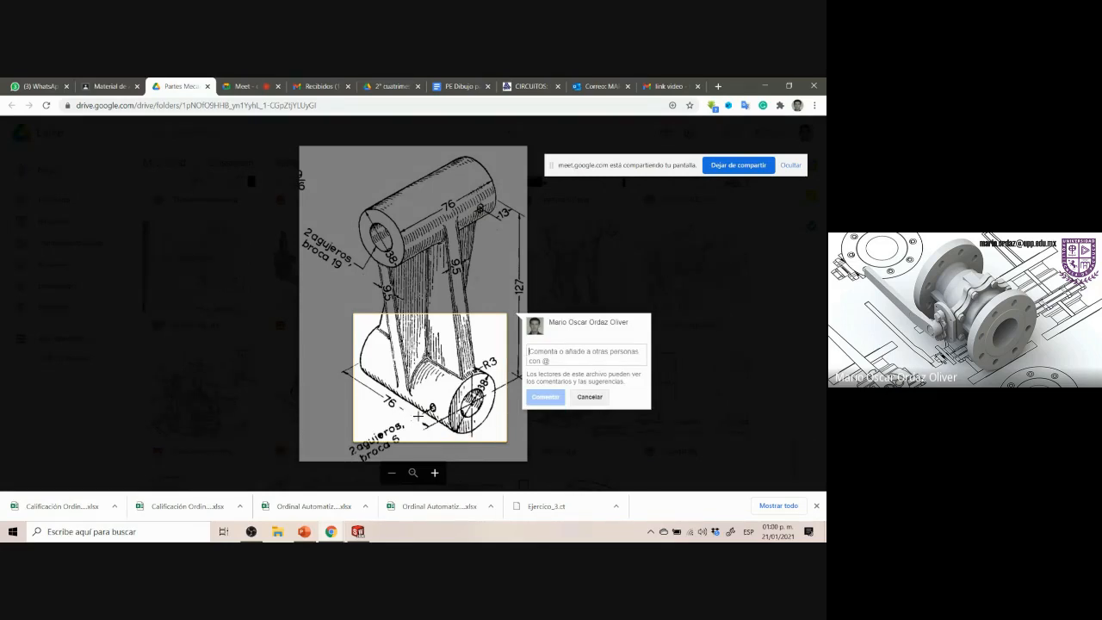
left_click(357, 531)
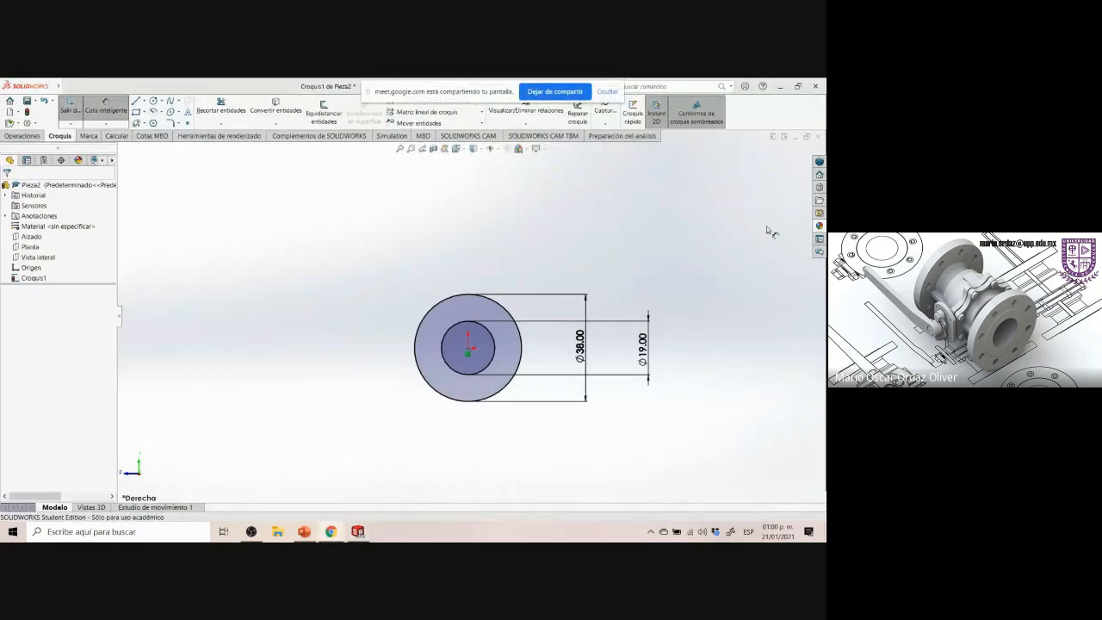
left_click(789, 165)
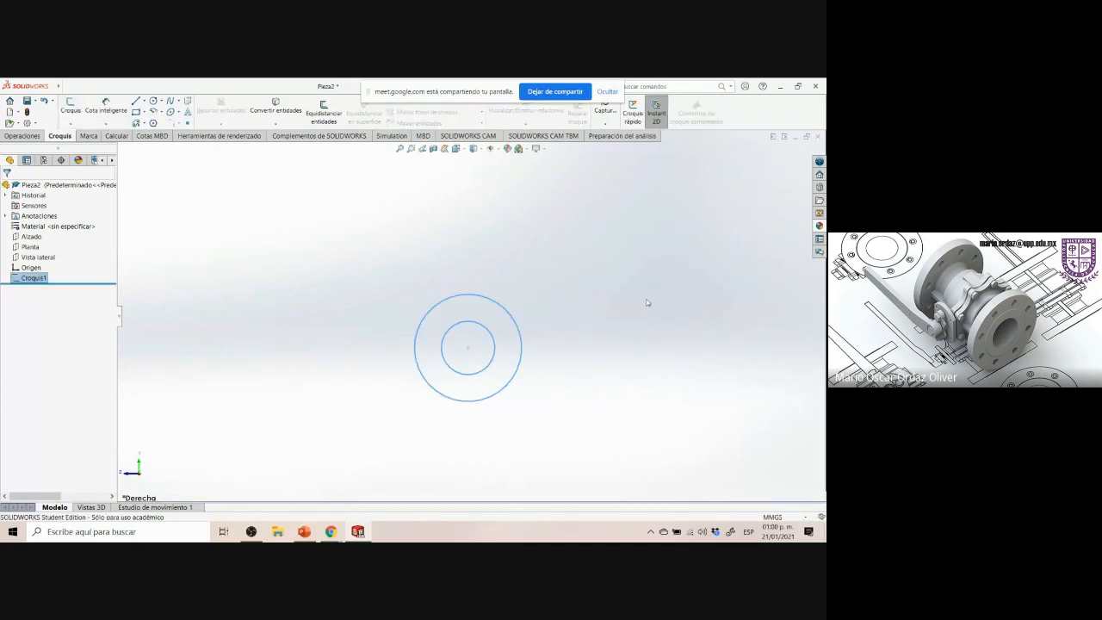
left_click(647, 316)
key("ctrl+7")
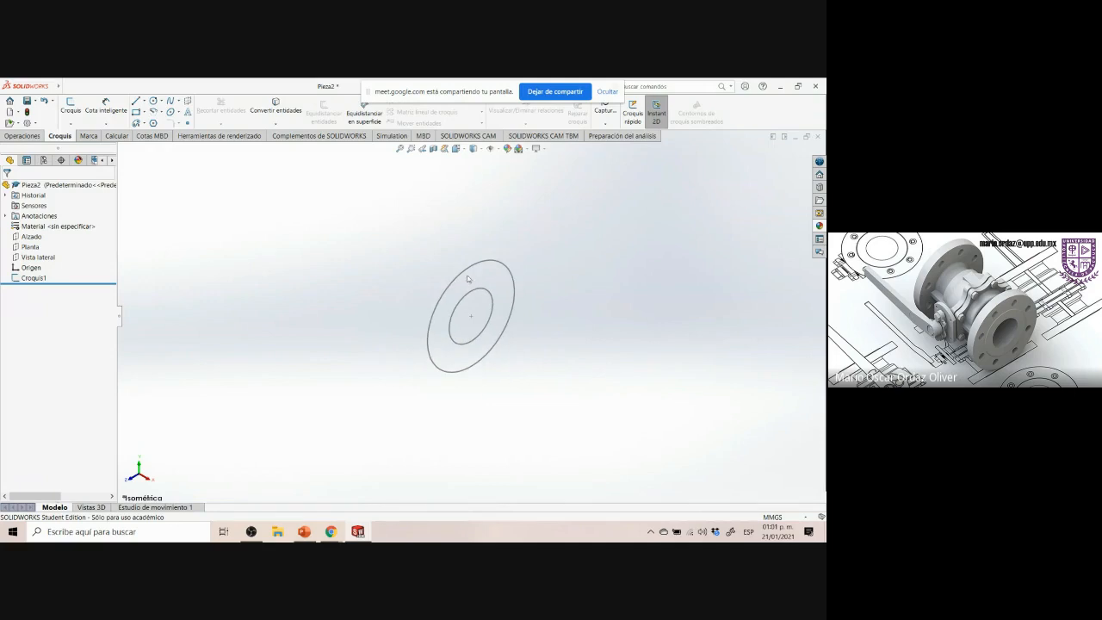
Check the drawing's boss length and extrude the circle sketch 76 mm with the Plano medio (mid-plane) end condition
left_click(334, 533)
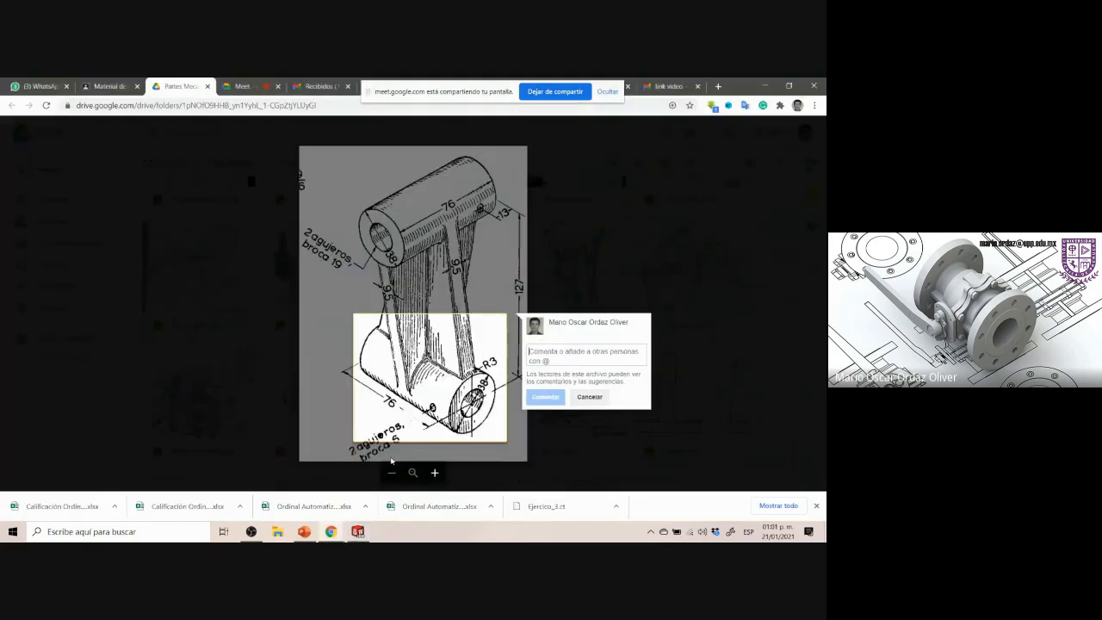
left_click_drag(441, 373, 497, 435)
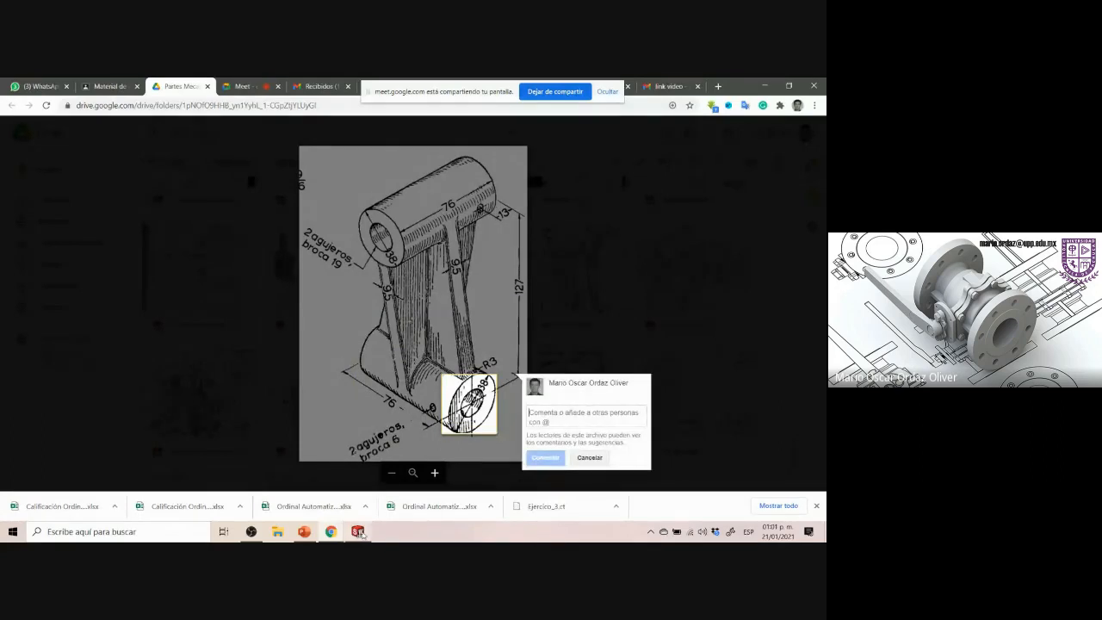
left_click(366, 495)
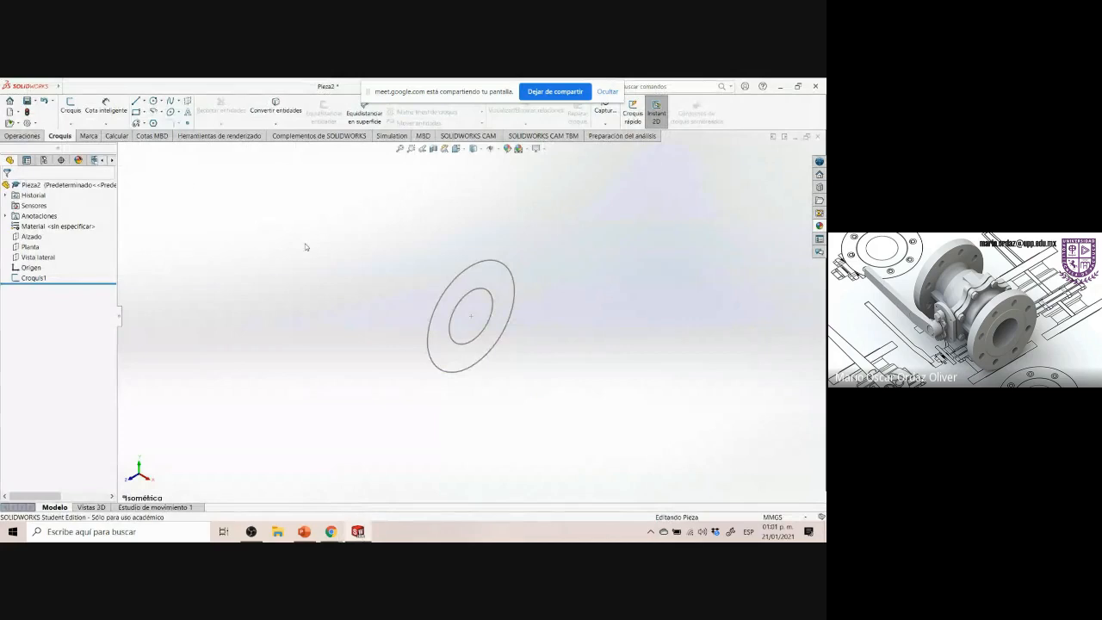
left_click(32, 136)
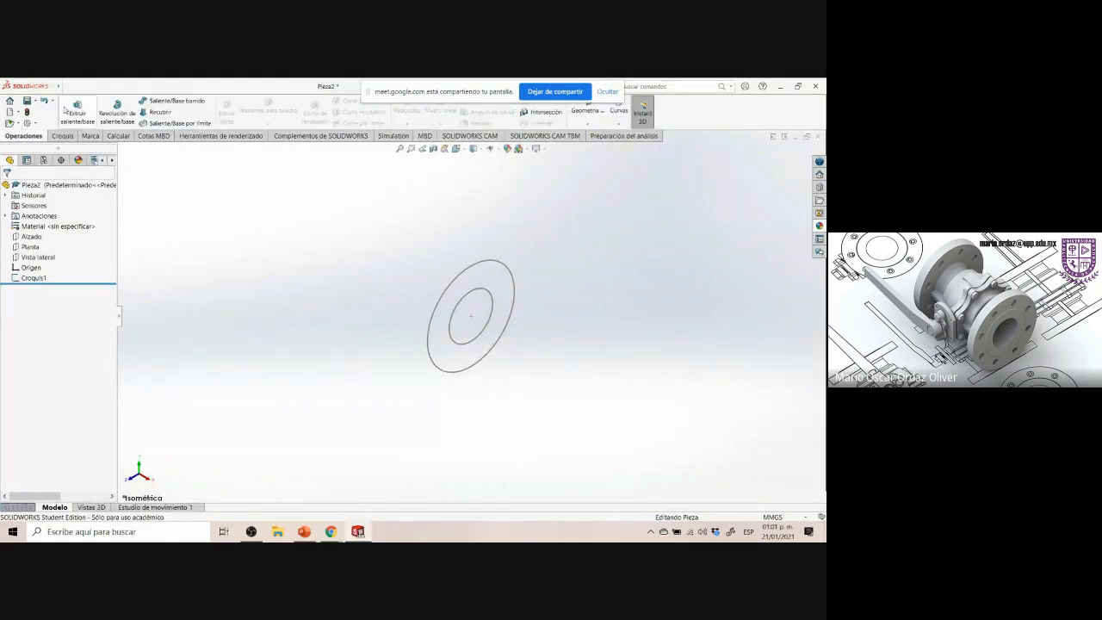
left_click(75, 111)
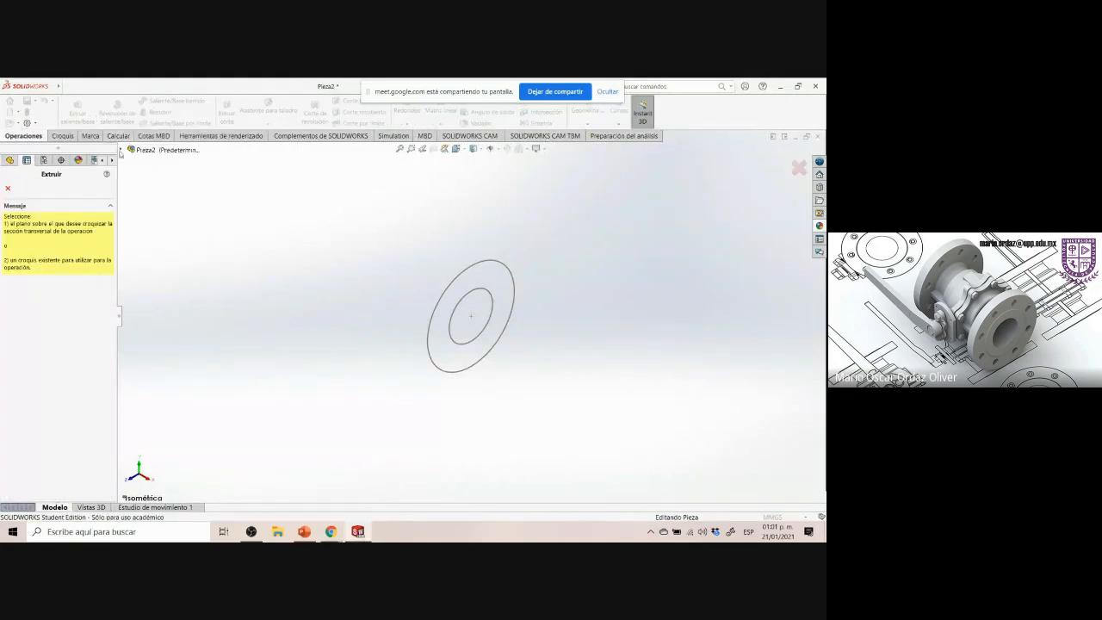
left_click(122, 151)
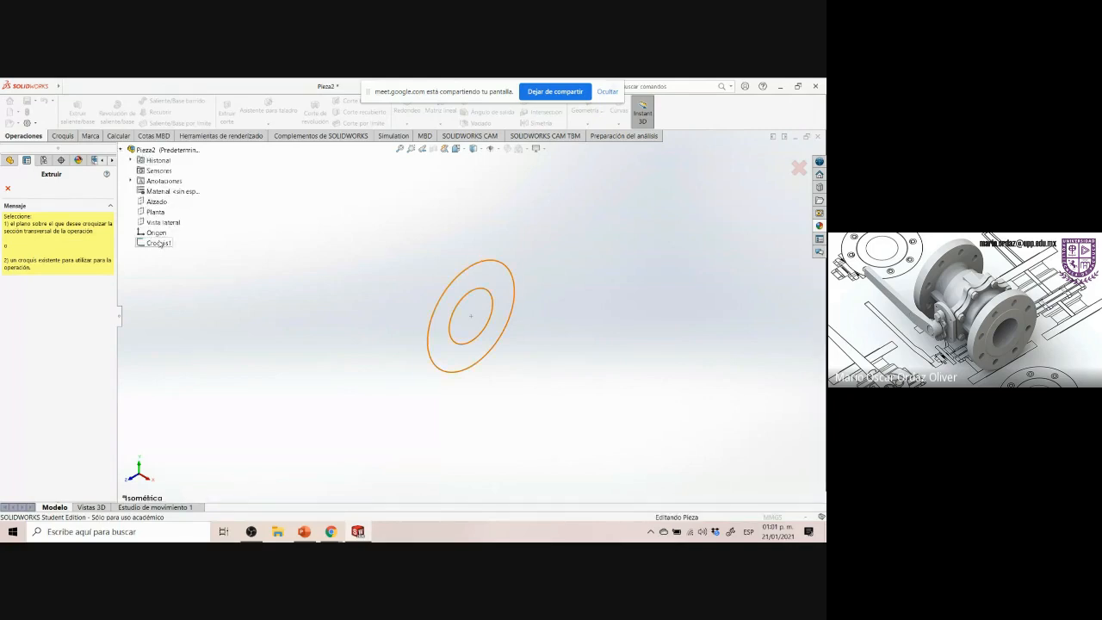
left_click(159, 243)
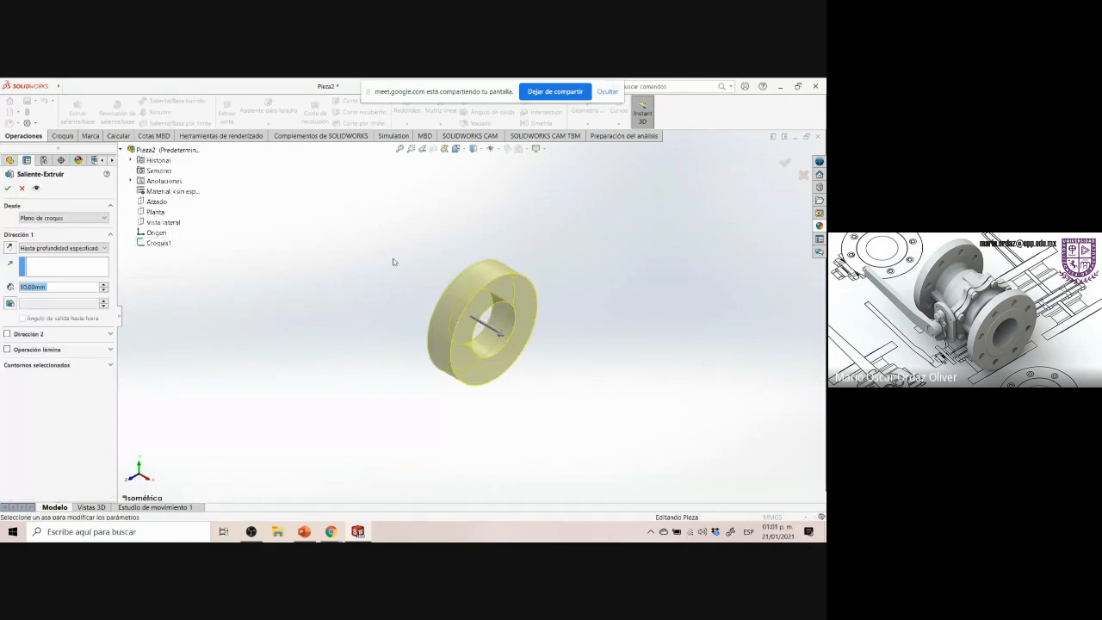
left_click(358, 531)
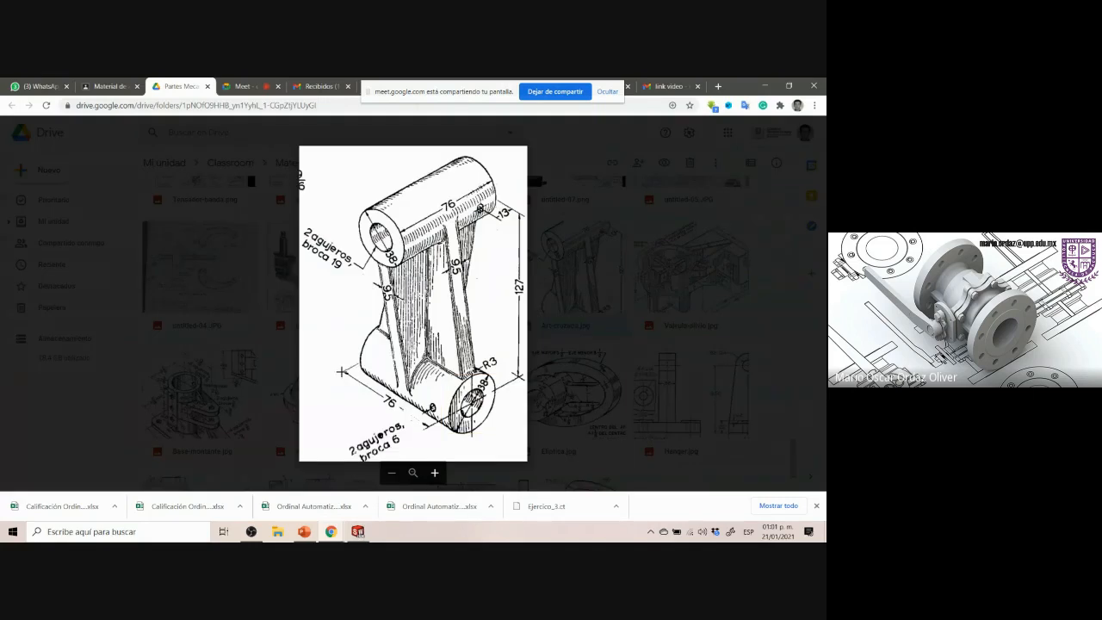
left_click_drag(341, 372, 429, 428)
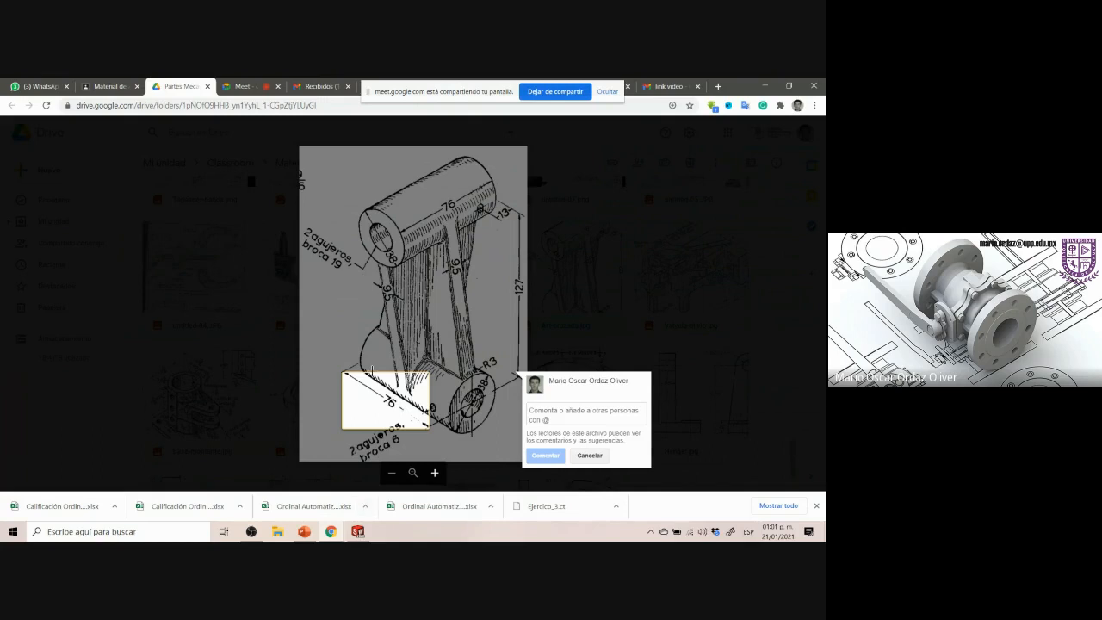
left_click(358, 531)
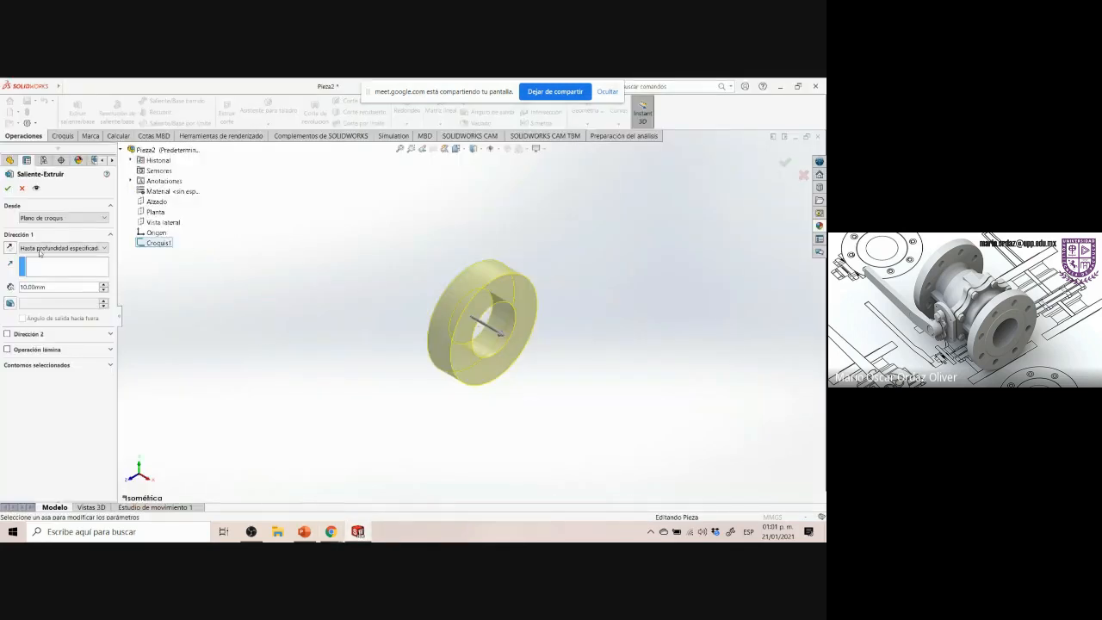
left_click(38, 248)
left_click(52, 293)
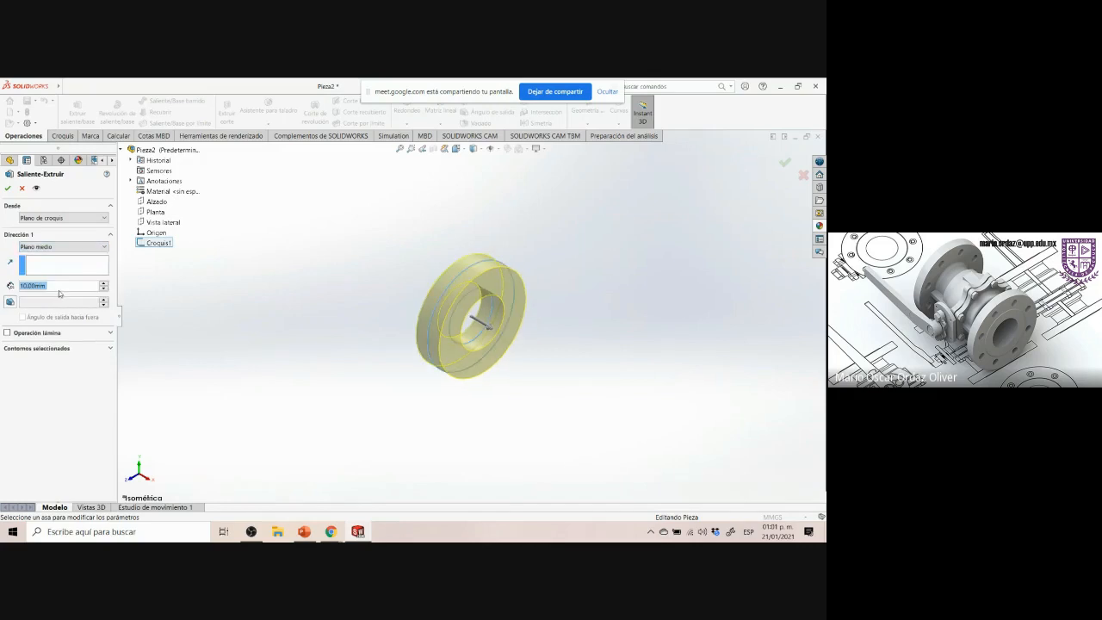
type("76")
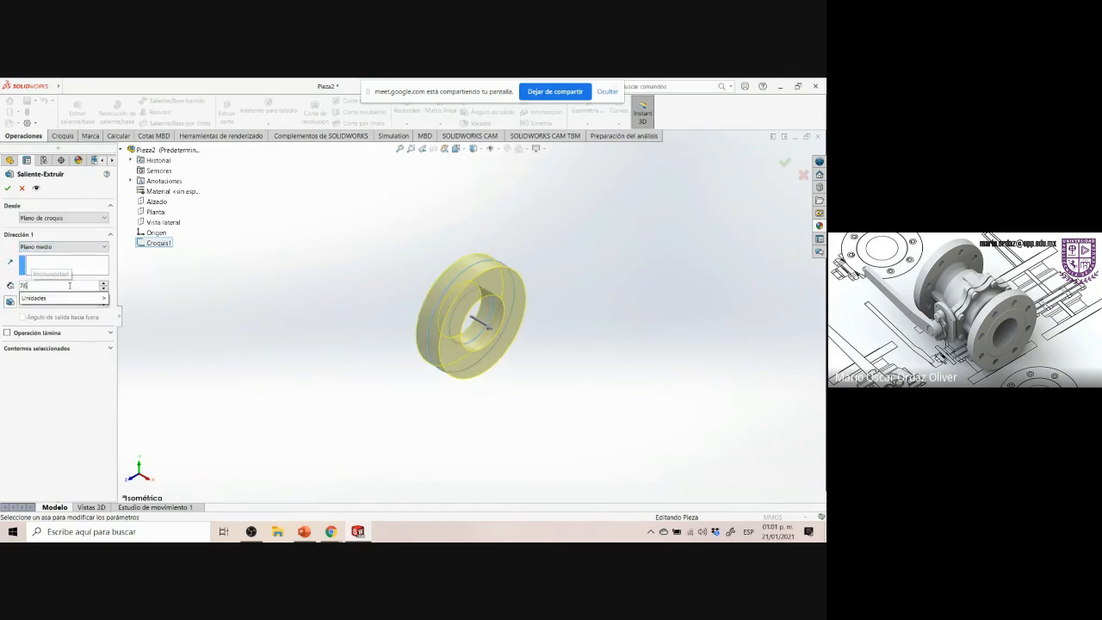
key("Return")
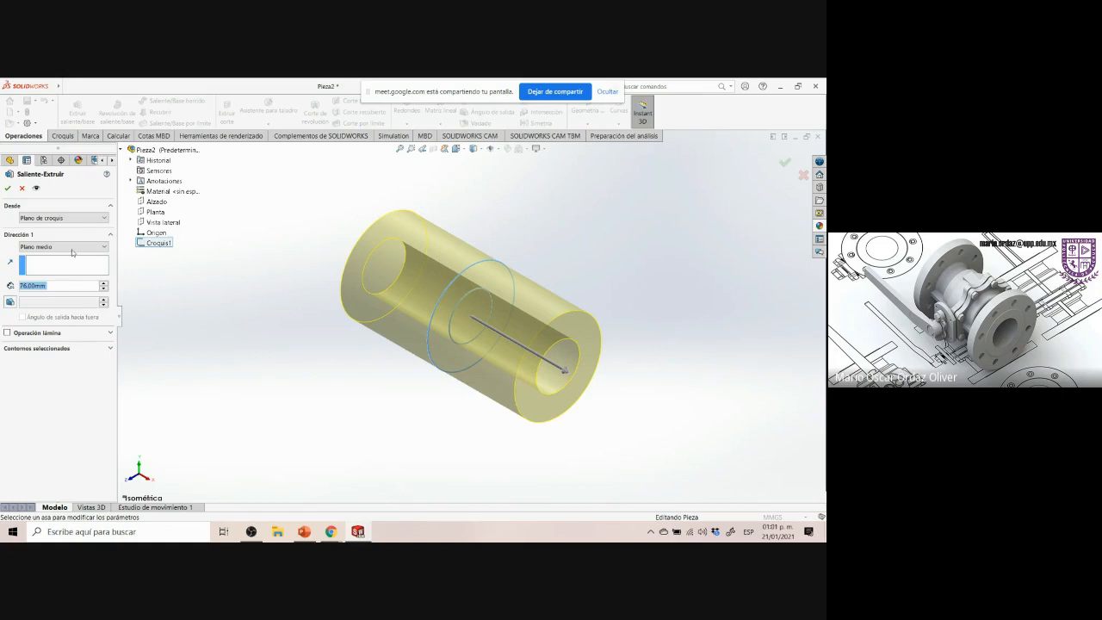
left_click(8, 188)
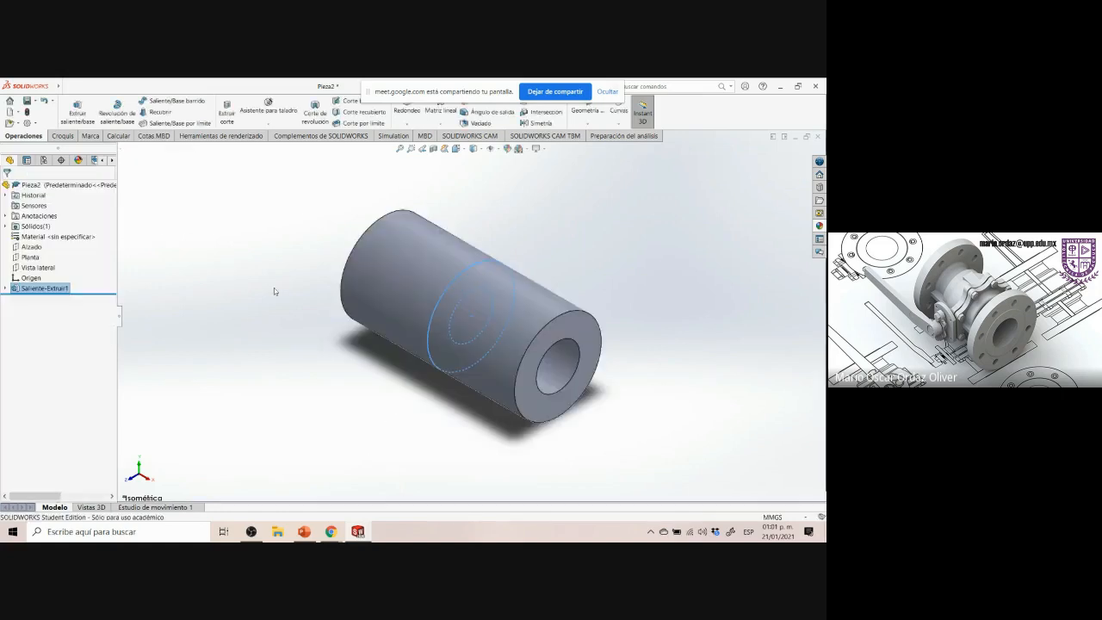
left_click(316, 355)
scroll(615, 258, "up", 4)
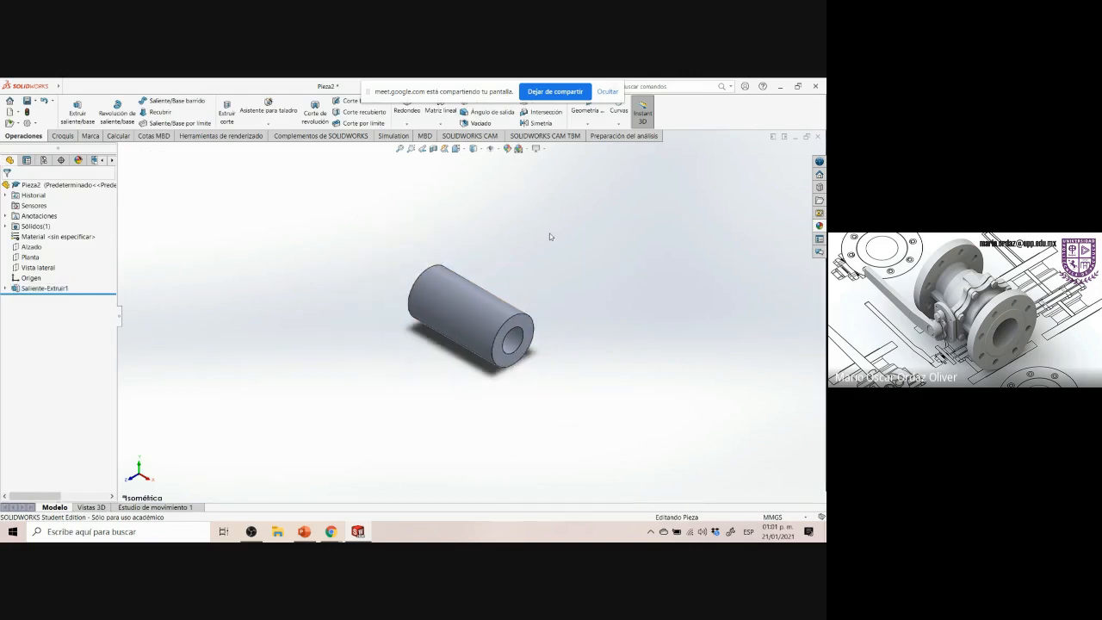
scroll(550, 234, "down", 1)
scroll(554, 240, "up", 1)
scroll(560, 252, "down", 2)
scroll(561, 263, "up", 1)
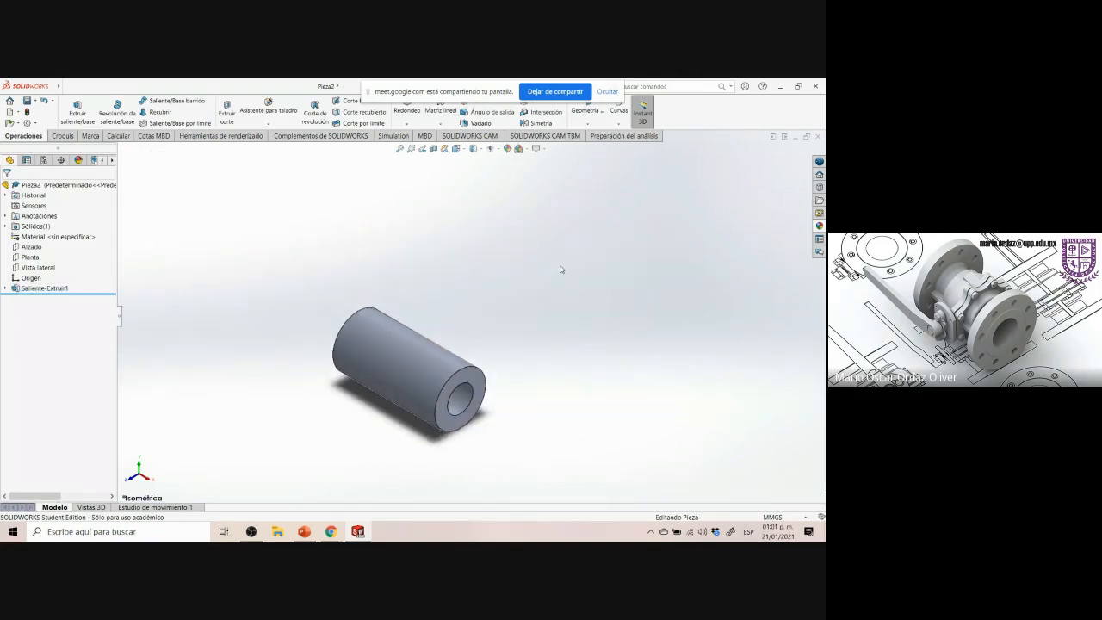
scroll(460, 251, "down", 1)
scroll(458, 275, "up", 1)
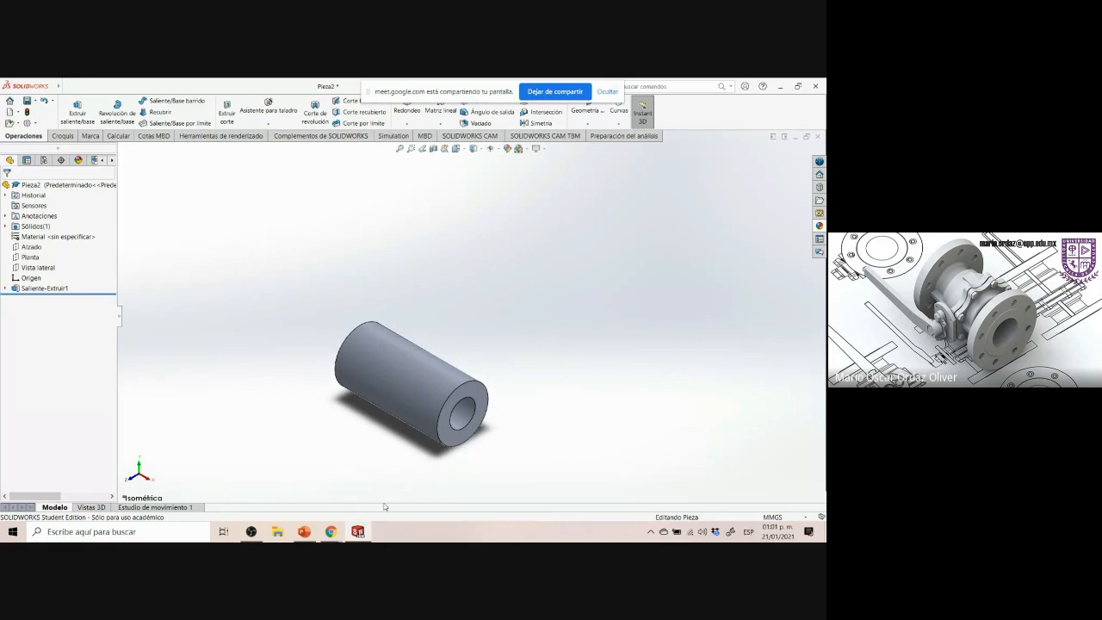
Compare the drawing's rib and lower boss with the model's Vista lateral, Planta and Alzado reference planes
left_click(363, 534)
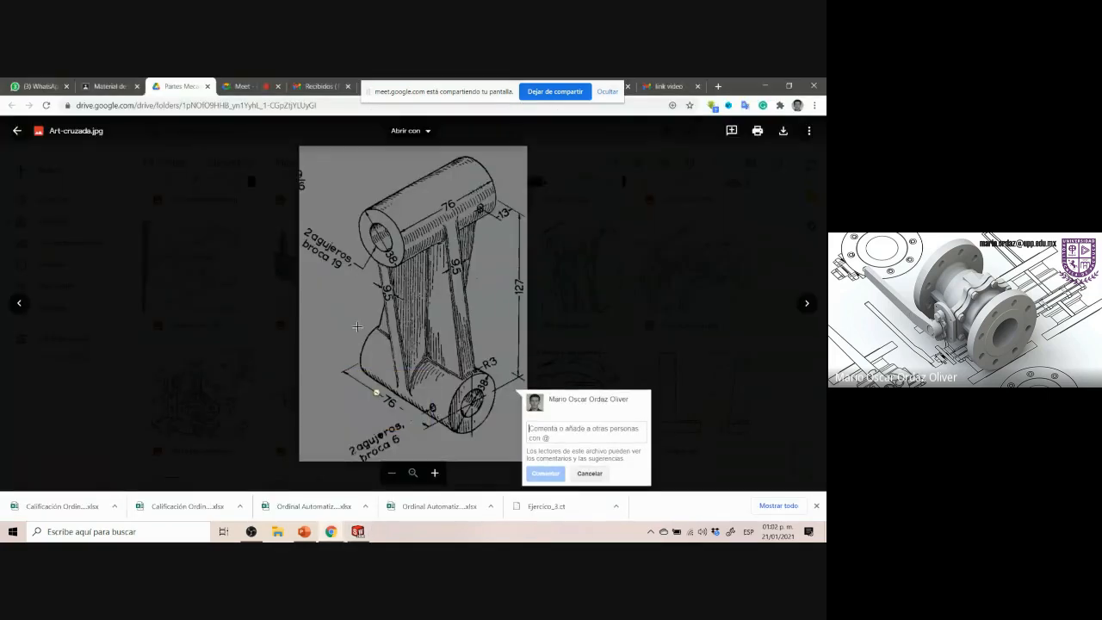
left_click_drag(473, 419, 499, 437)
left_click(491, 303)
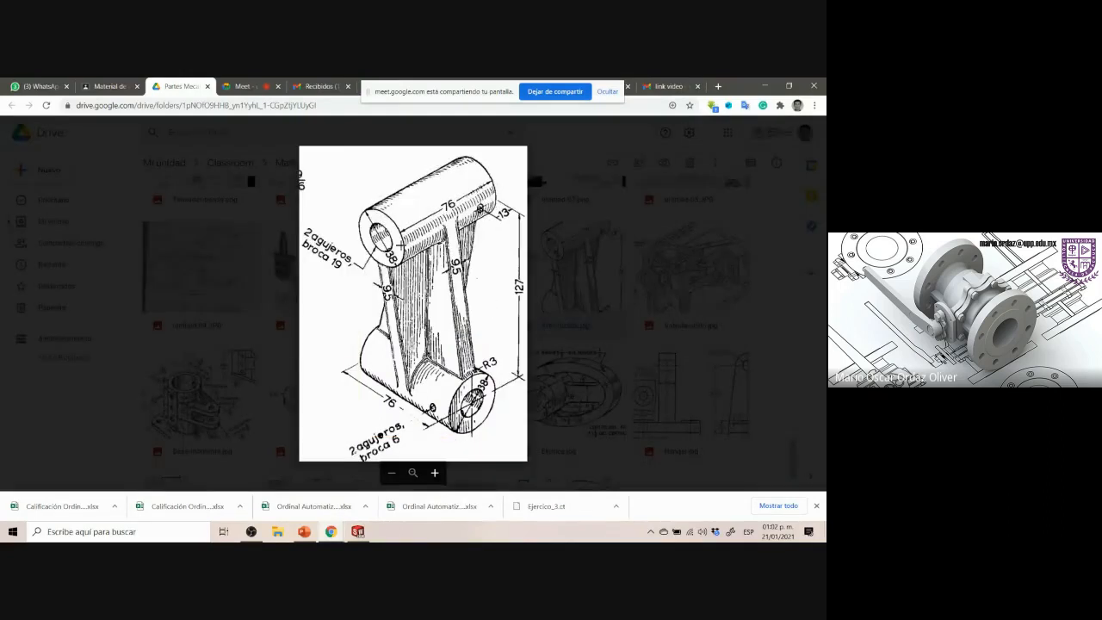
mouse_move(340, 166)
left_mouse_down()
mouse_move(401, 206)
mouse_move(522, 255)
mouse_move(509, 271)
left_mouse_up()
left_click(479, 307)
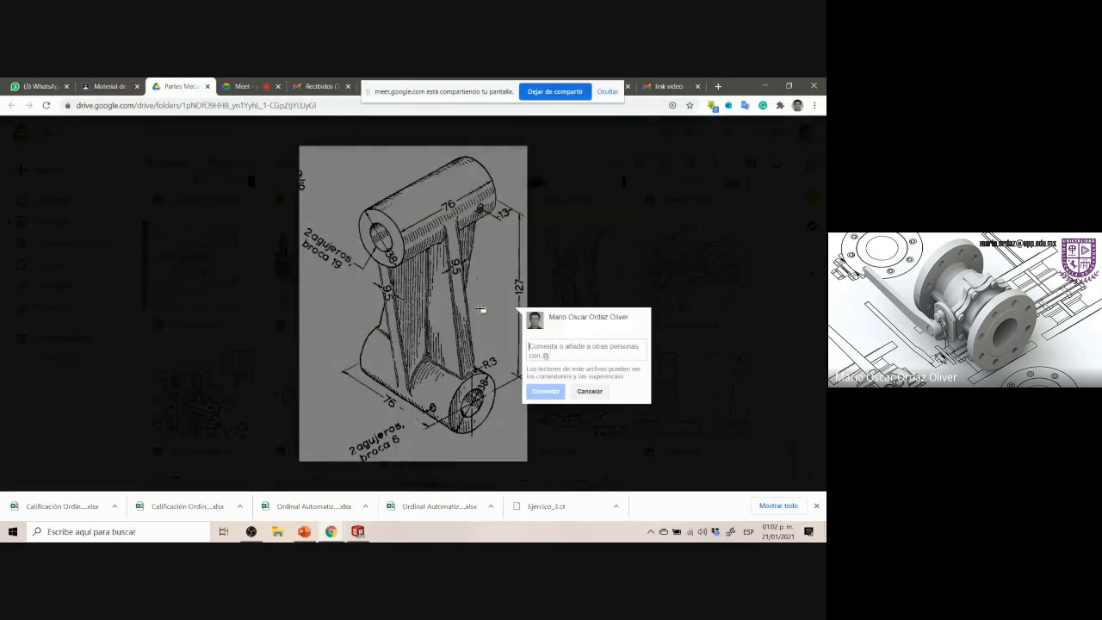
left_click(358, 531)
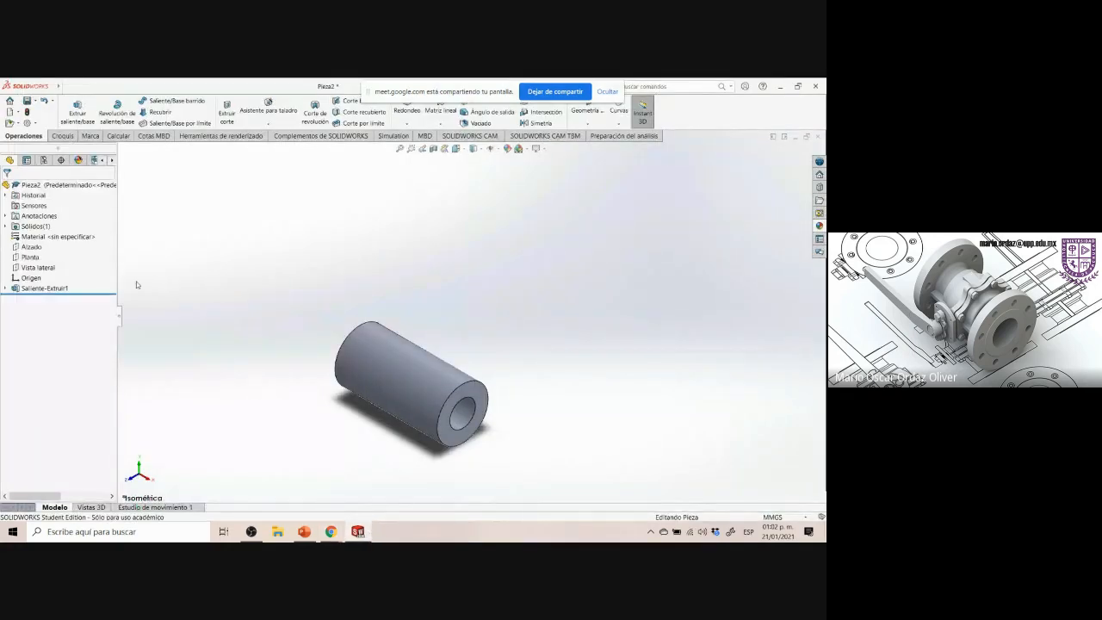
left_click(28, 270)
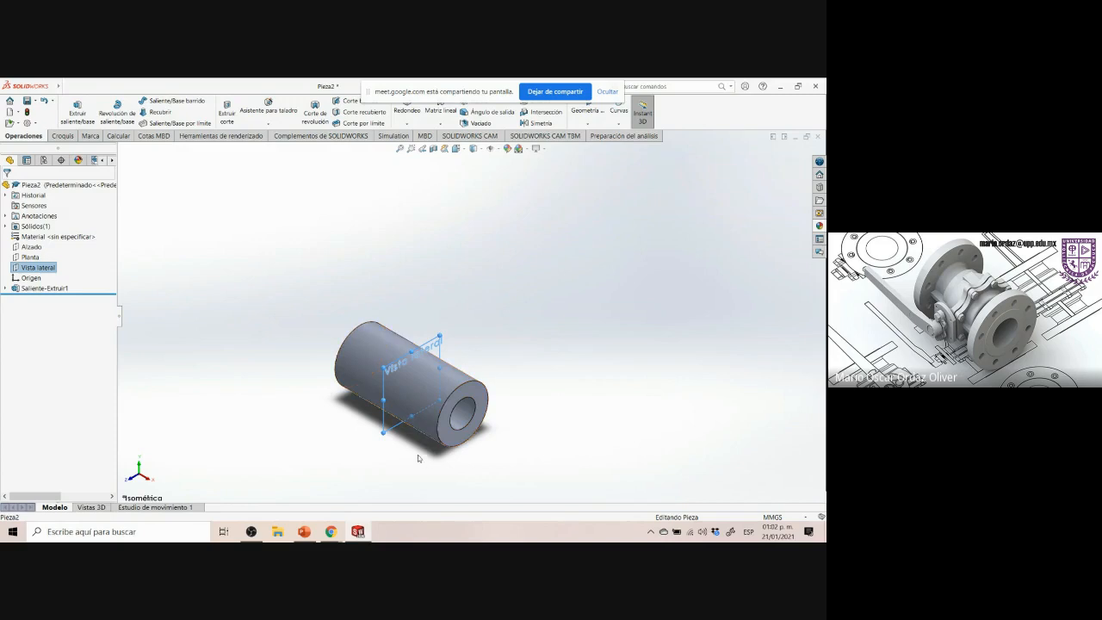
left_click(325, 369)
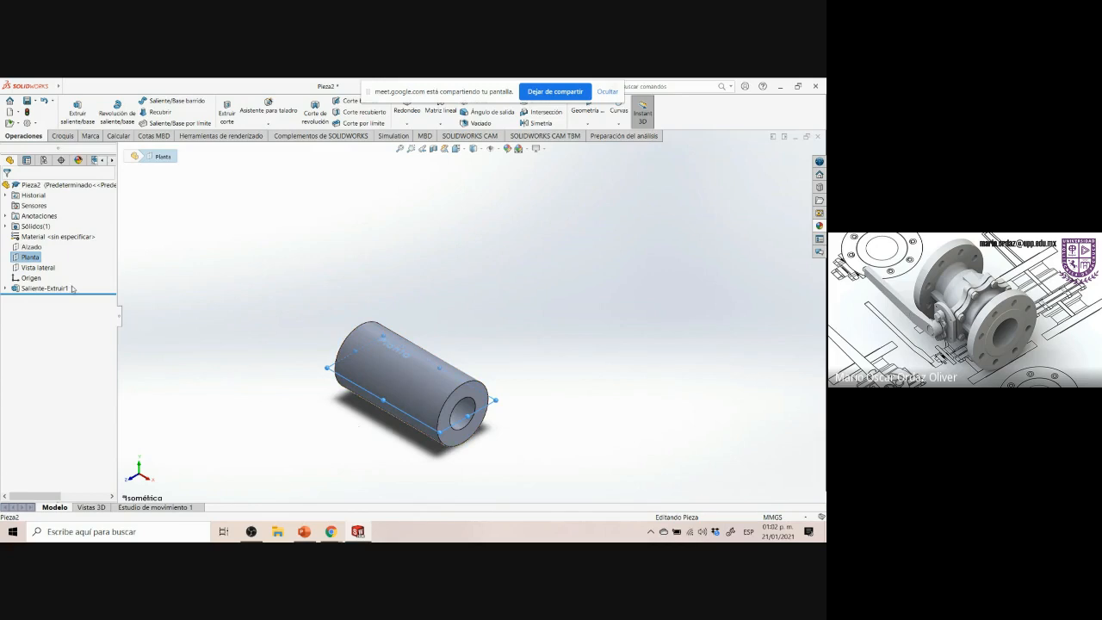
left_click(32, 247)
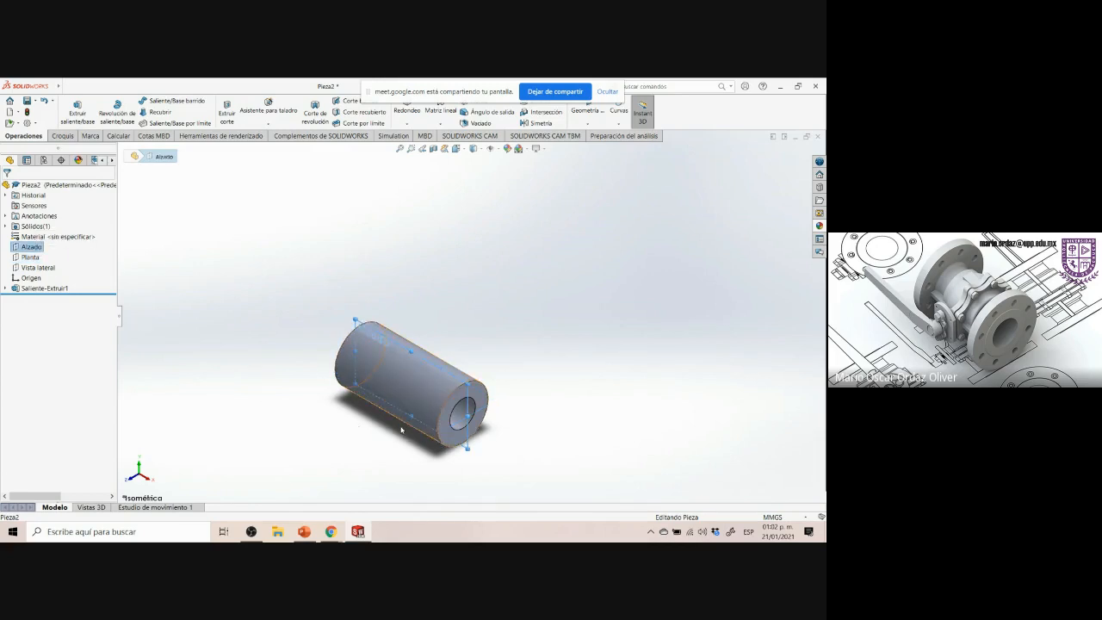
Examine the reference drawing's upper boss and lower boss dimensions
left_click(332, 531)
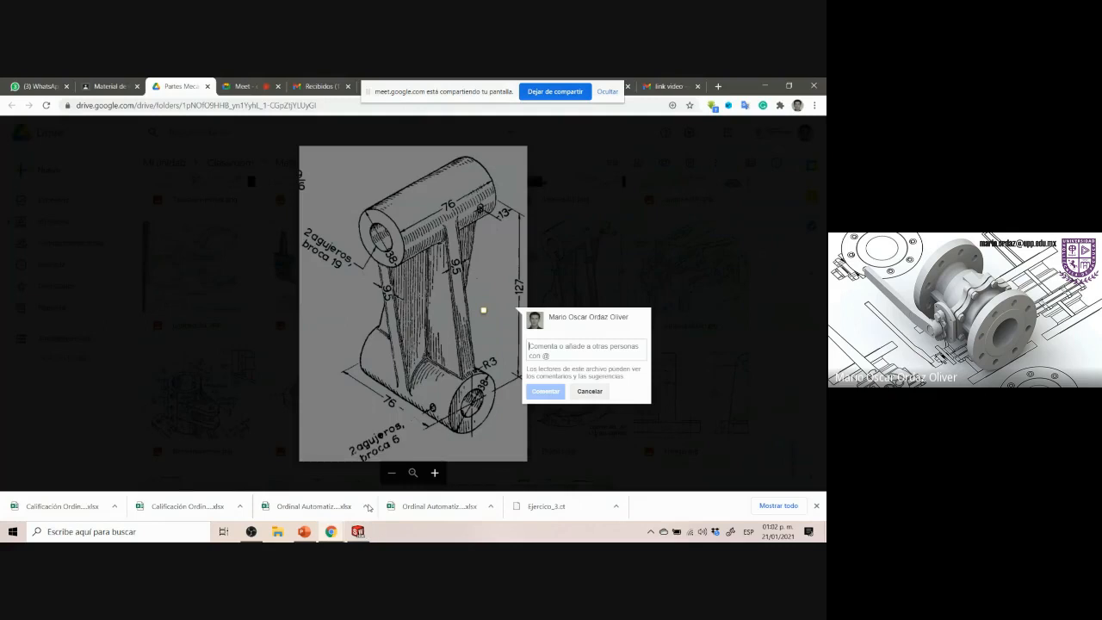
left_click_drag(352, 278, 512, 152)
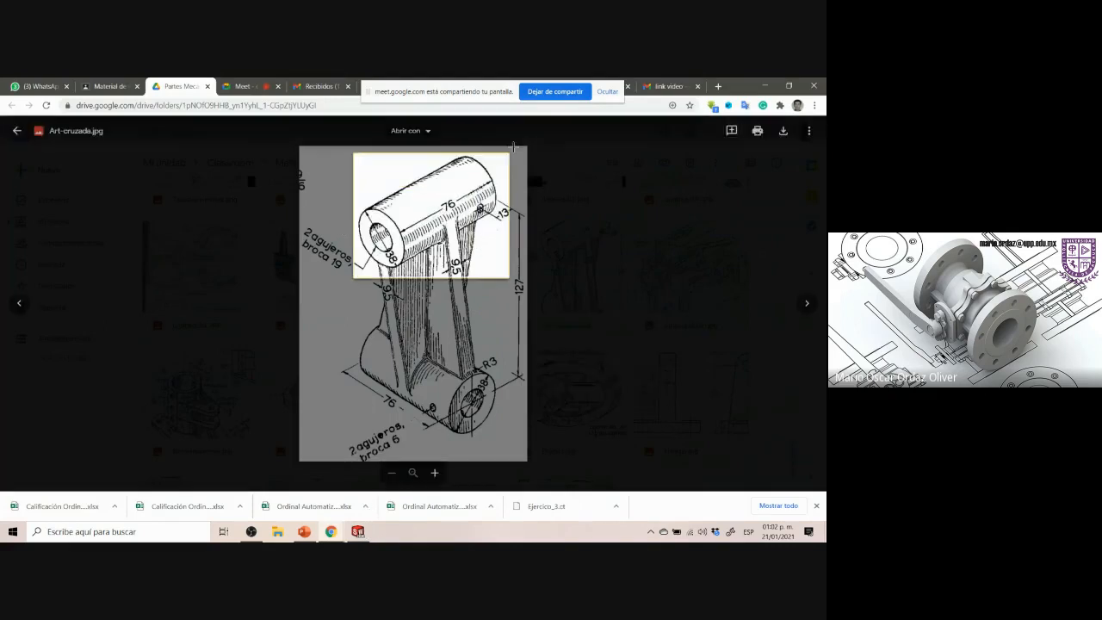
left_click_drag(348, 318, 514, 450)
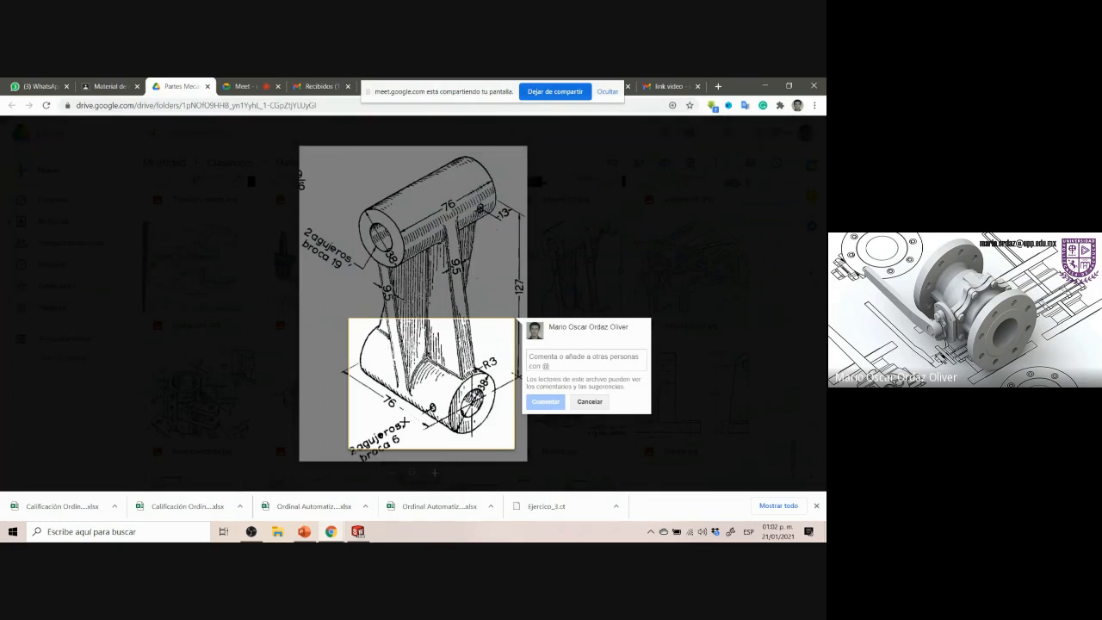
left_click(432, 278)
left_click(361, 528)
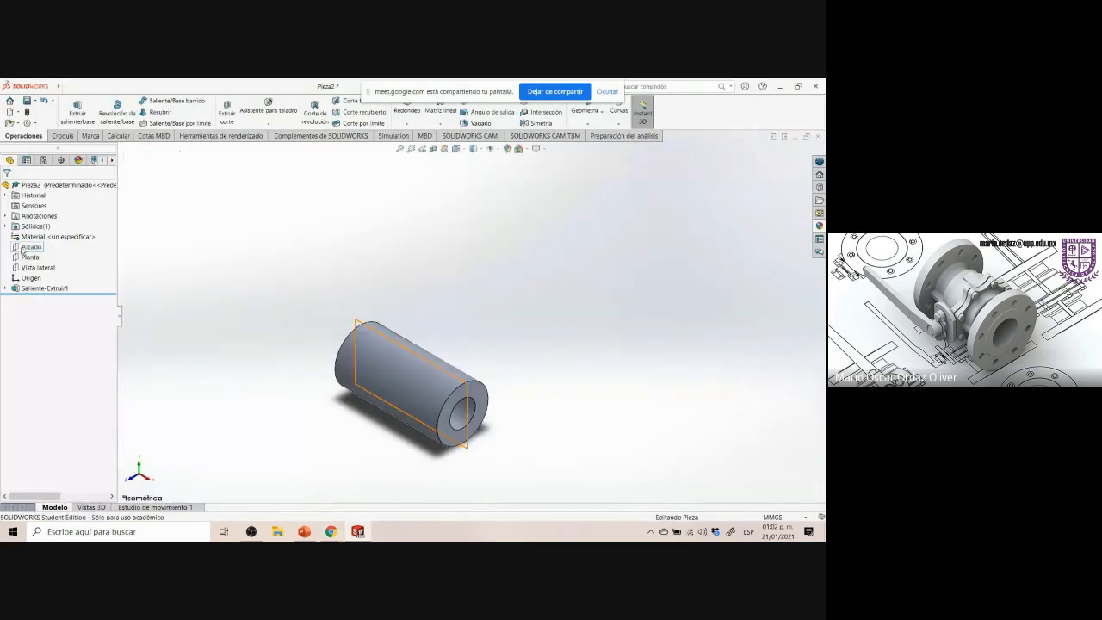
Open a new sketch on the Alzado plane, view it normal to the plane, and draw two concentric circles above the existing boss
left_click(24, 248)
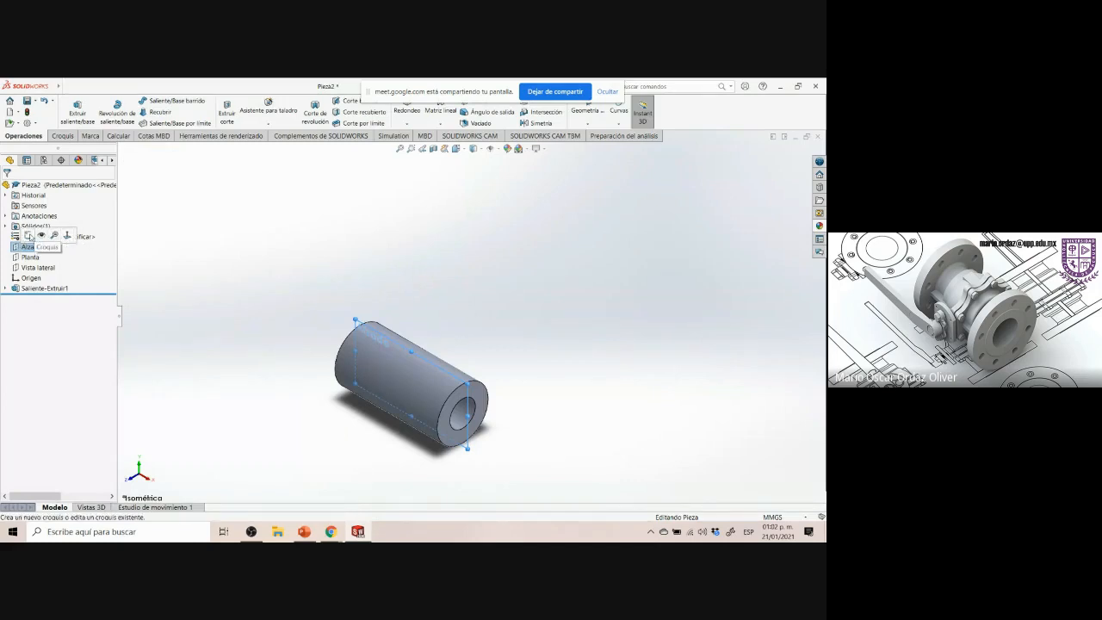
left_click(29, 236)
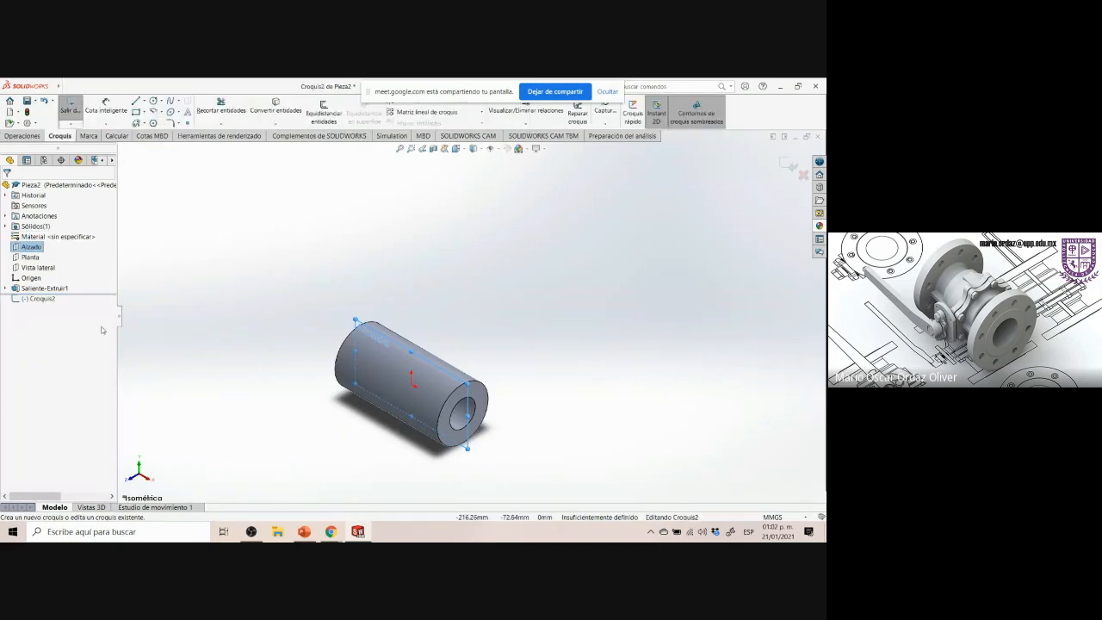
left_click(34, 299)
left_click(56, 291)
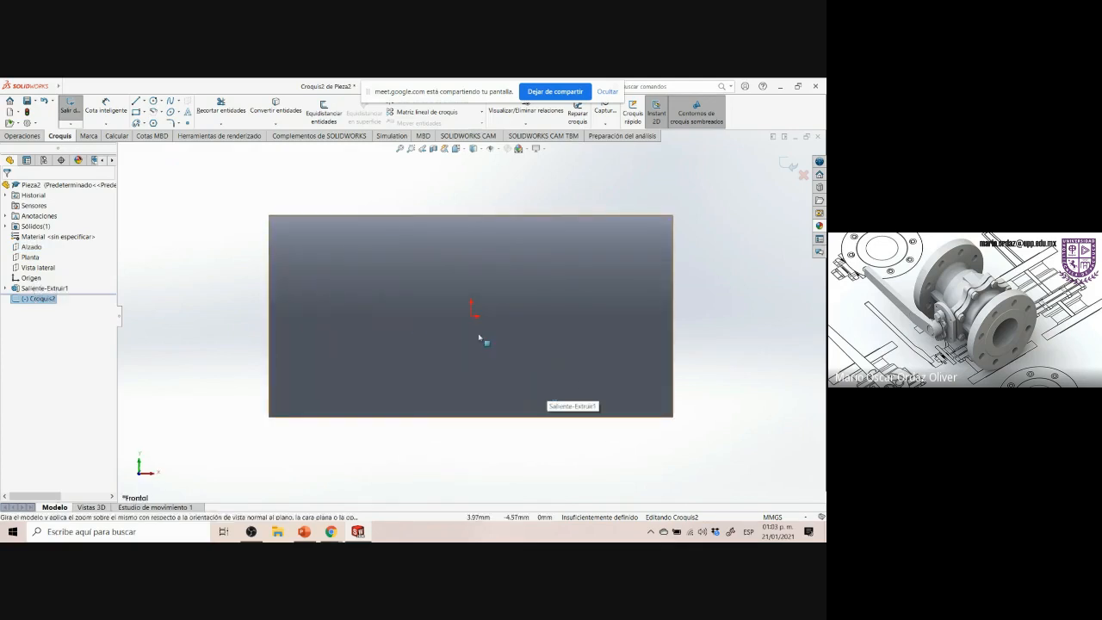
scroll(487, 208, "up", 4)
scroll(500, 215, "down", 5)
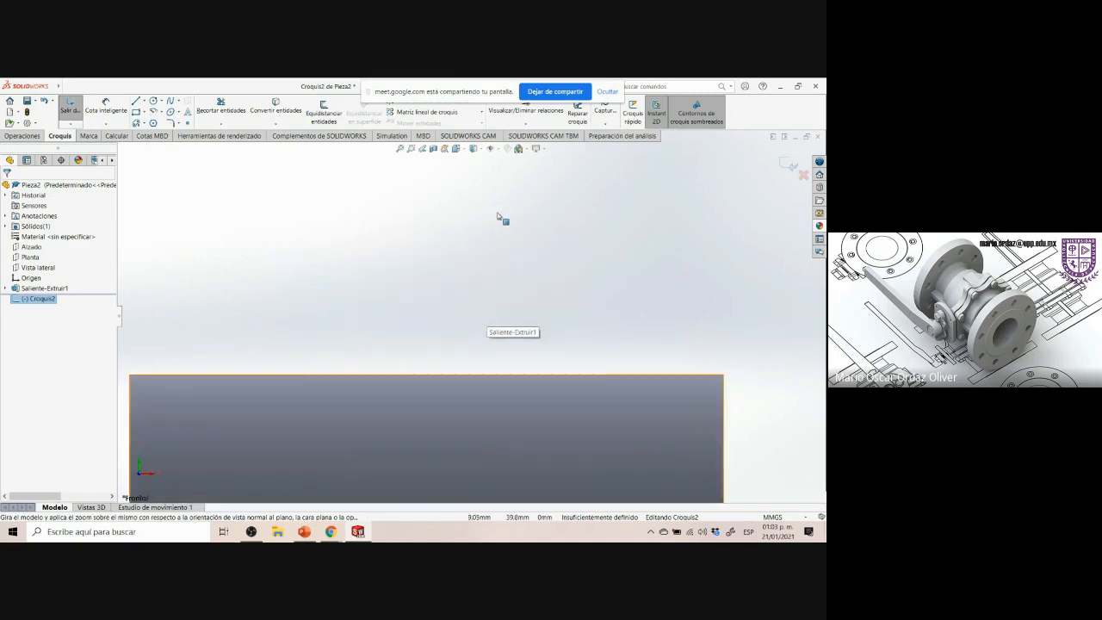
scroll(501, 215, "up", 5)
scroll(502, 268, "down", 6)
scroll(509, 398, "up", 6)
scroll(506, 414, "down", 4)
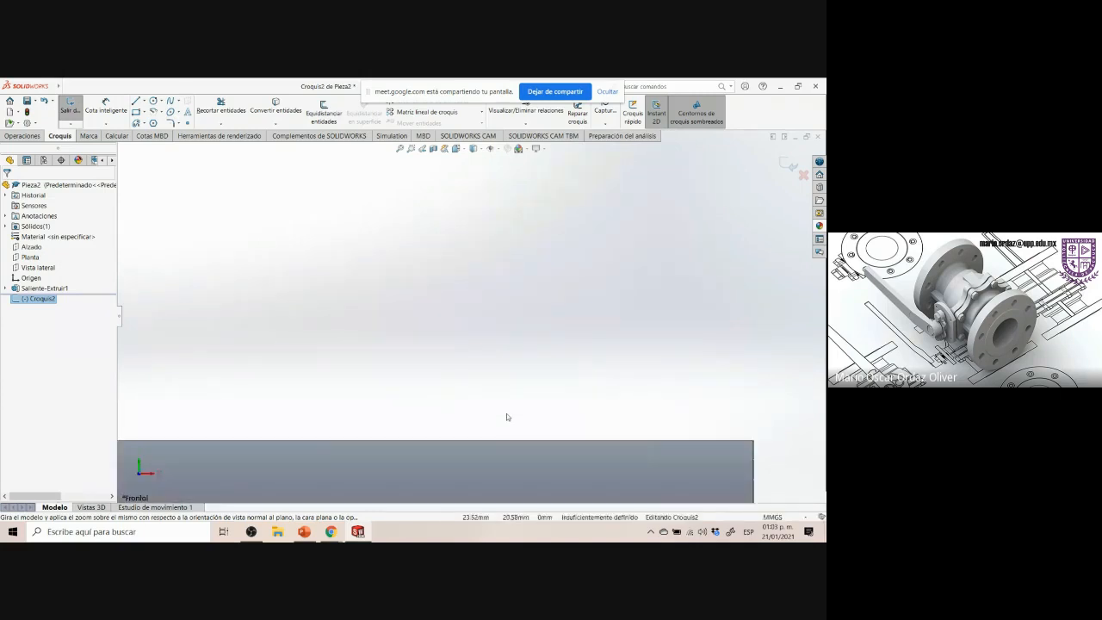
scroll(506, 412, "up", 5)
scroll(422, 256, "down", 3)
scroll(421, 254, "down", 2)
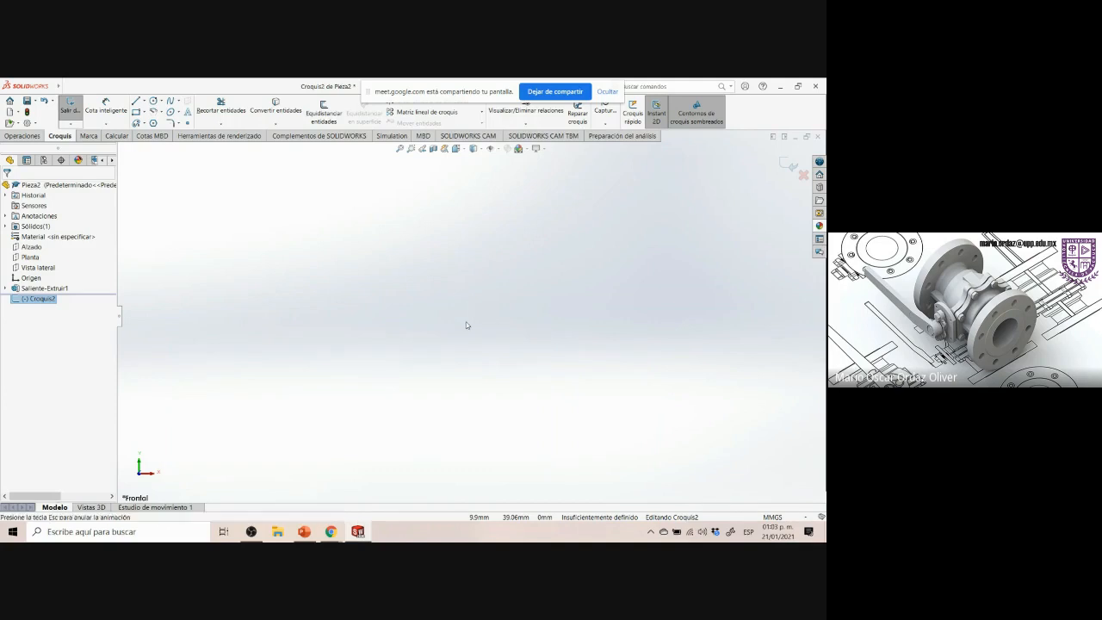
key("ctrl+8")
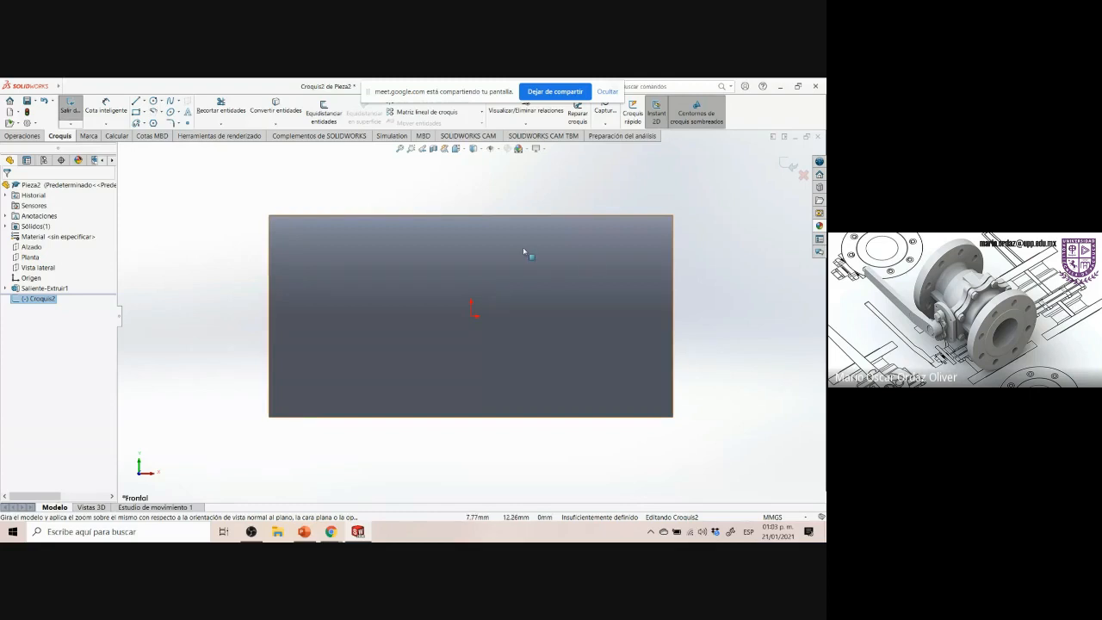
scroll(693, 264, "up", 1)
scroll(693, 264, "up", 8)
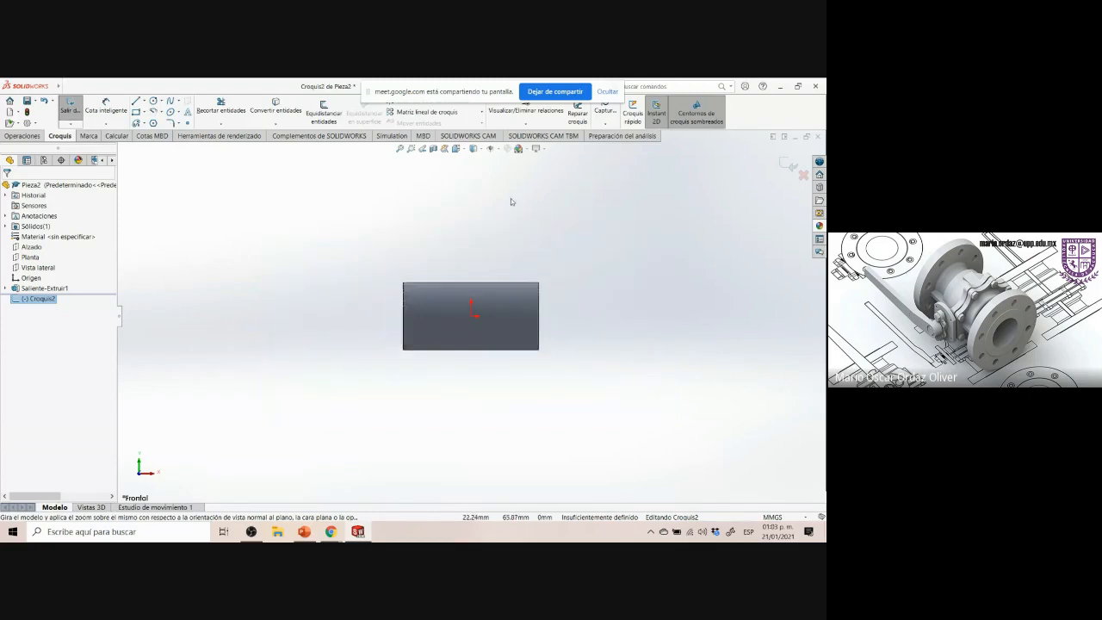
scroll(496, 205, "down", 1)
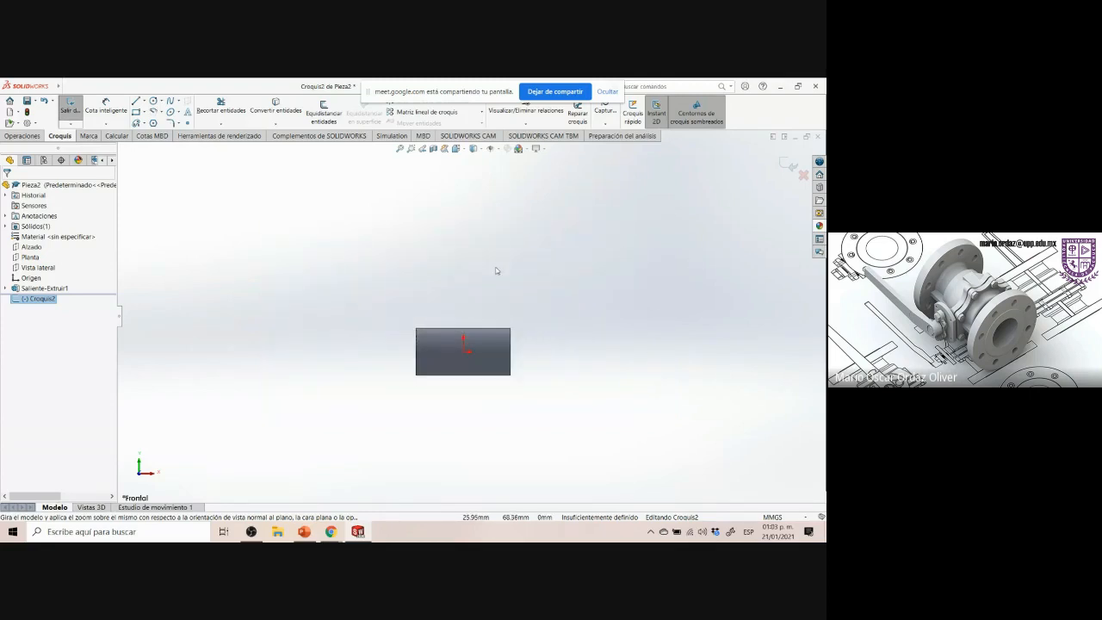
scroll(492, 211, "up", 2)
scroll(491, 200, "down", 2)
scroll(487, 280, "down", 1)
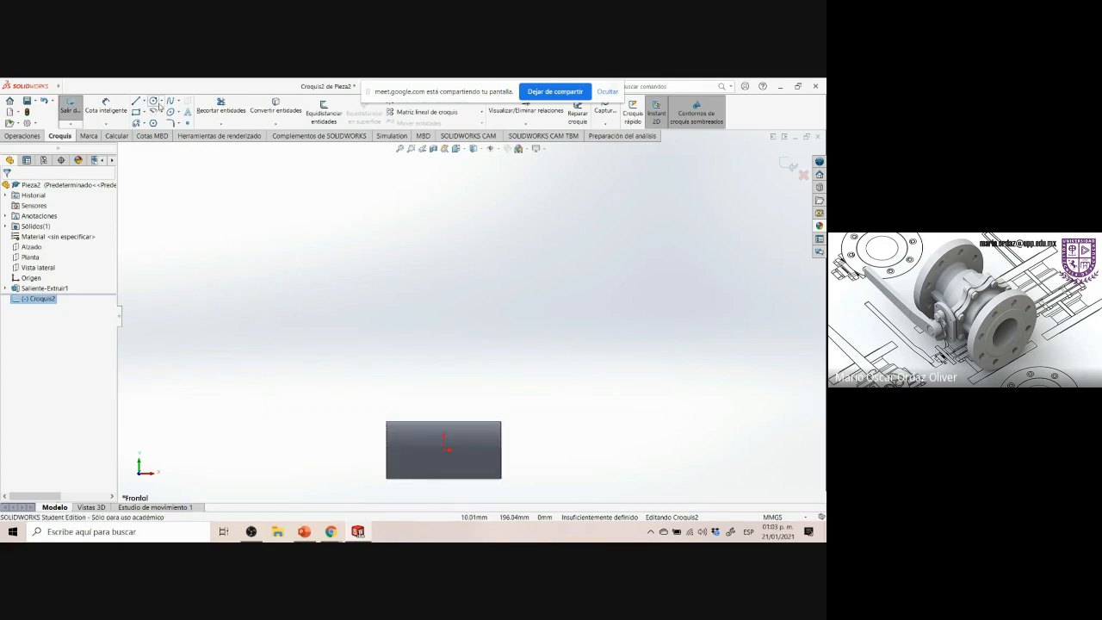
left_click(153, 101)
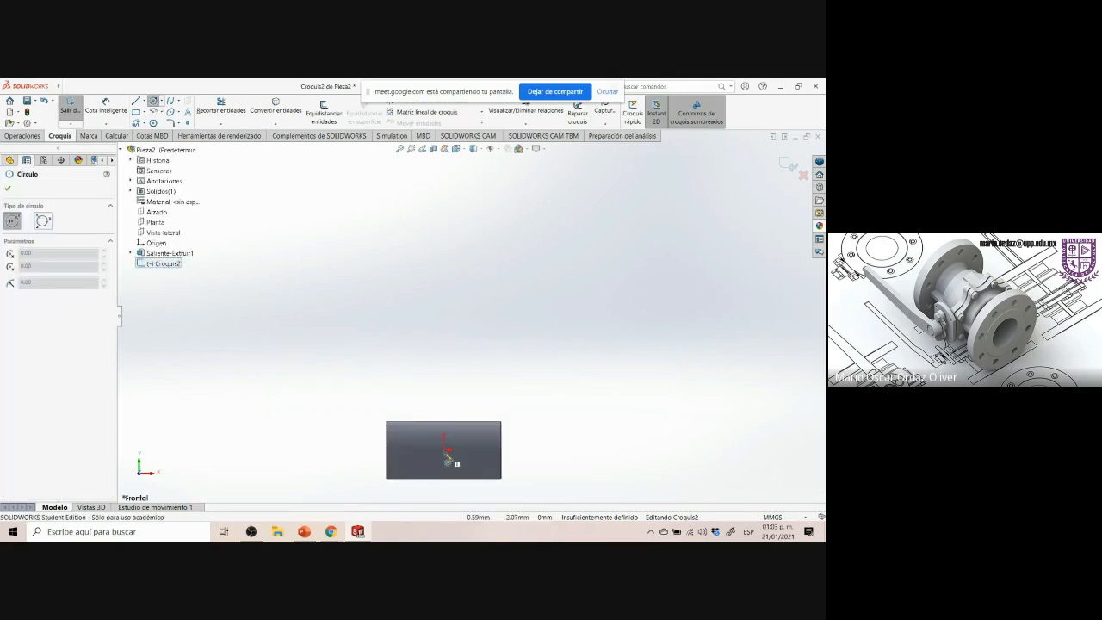
left_click(472, 276)
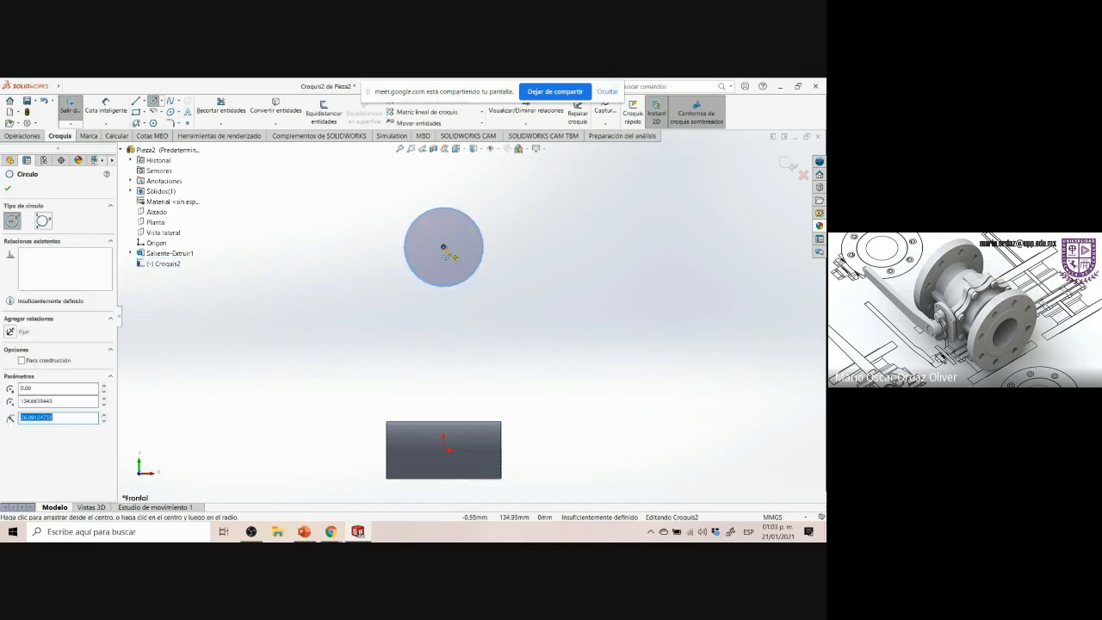
left_click(443, 247)
left_click(517, 299)
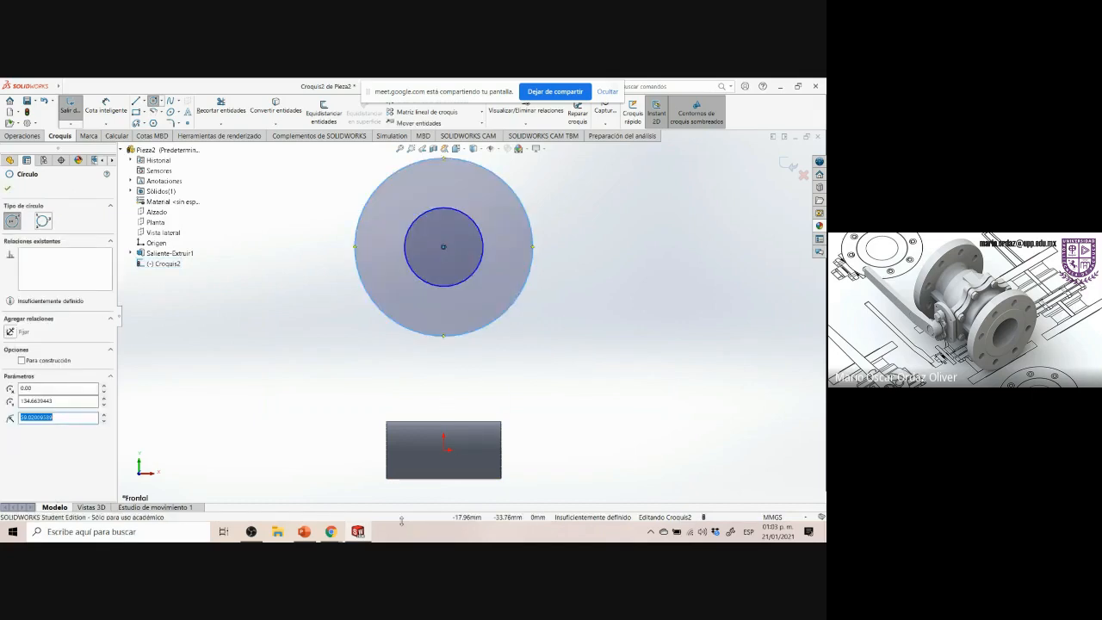
Switch to the video call and admit the participant asking to join
left_click(358, 532)
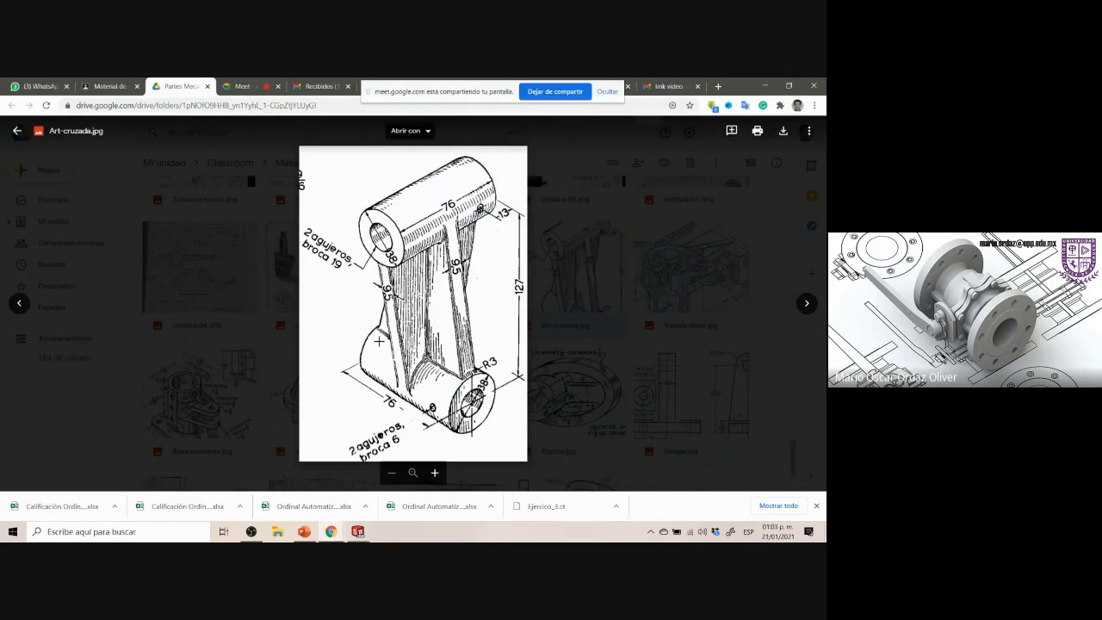
left_click(320, 86)
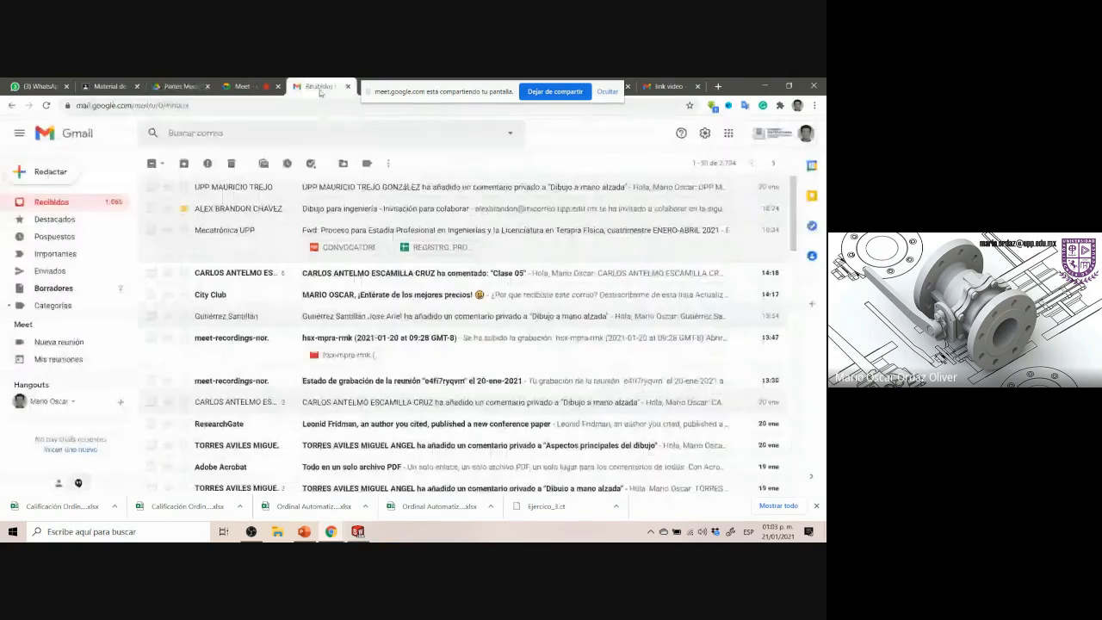
left_click(241, 86)
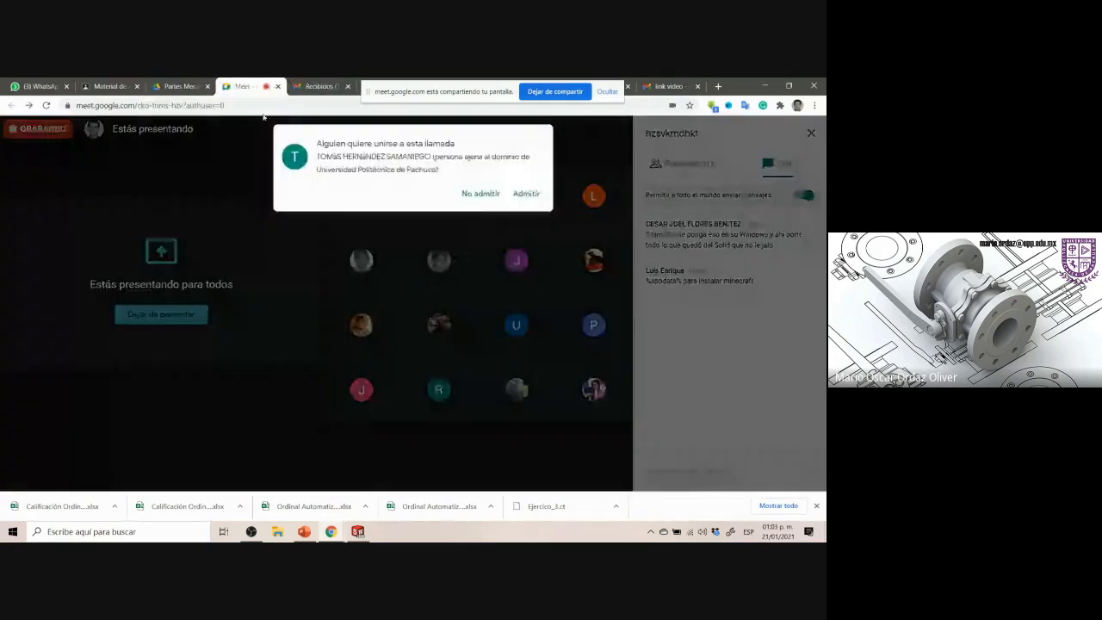
left_click(526, 194)
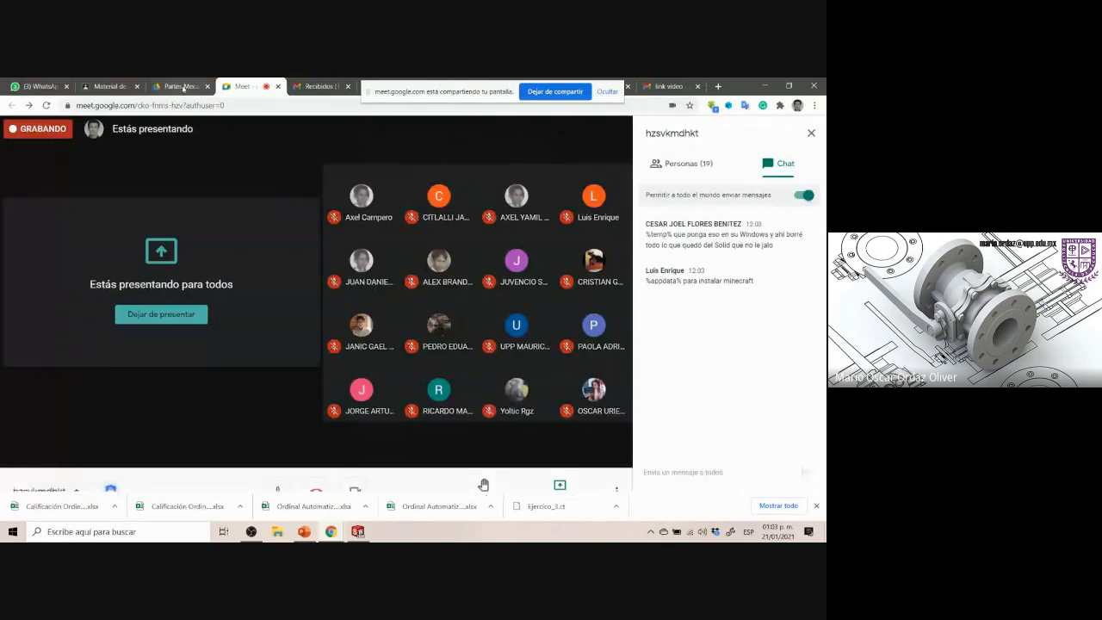
left_click(359, 533)
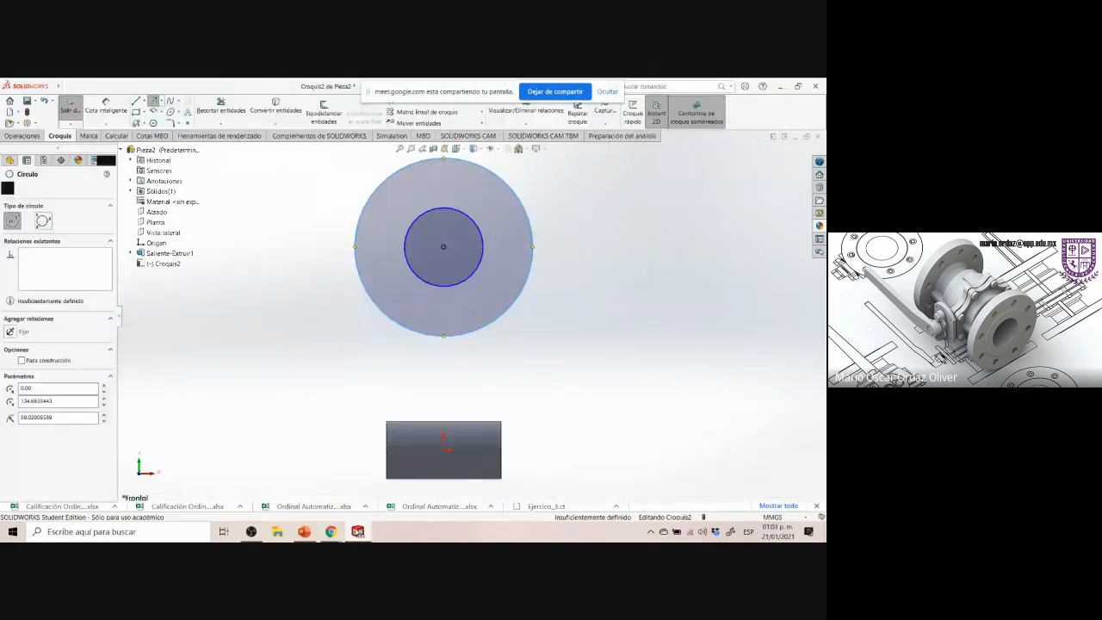
left_click(338, 535)
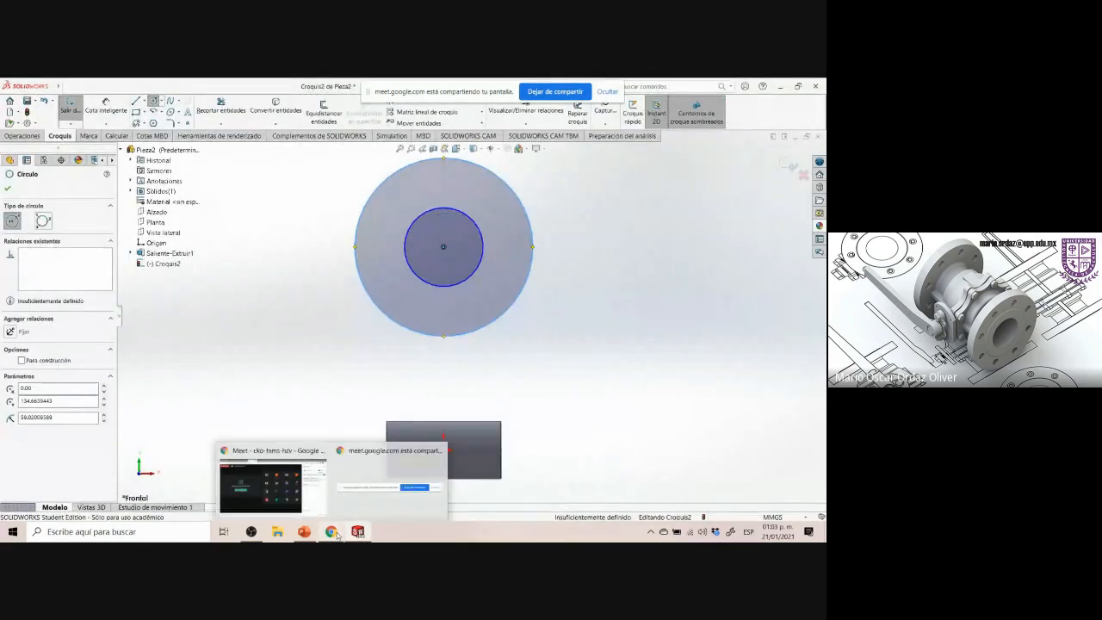
left_click(284, 484)
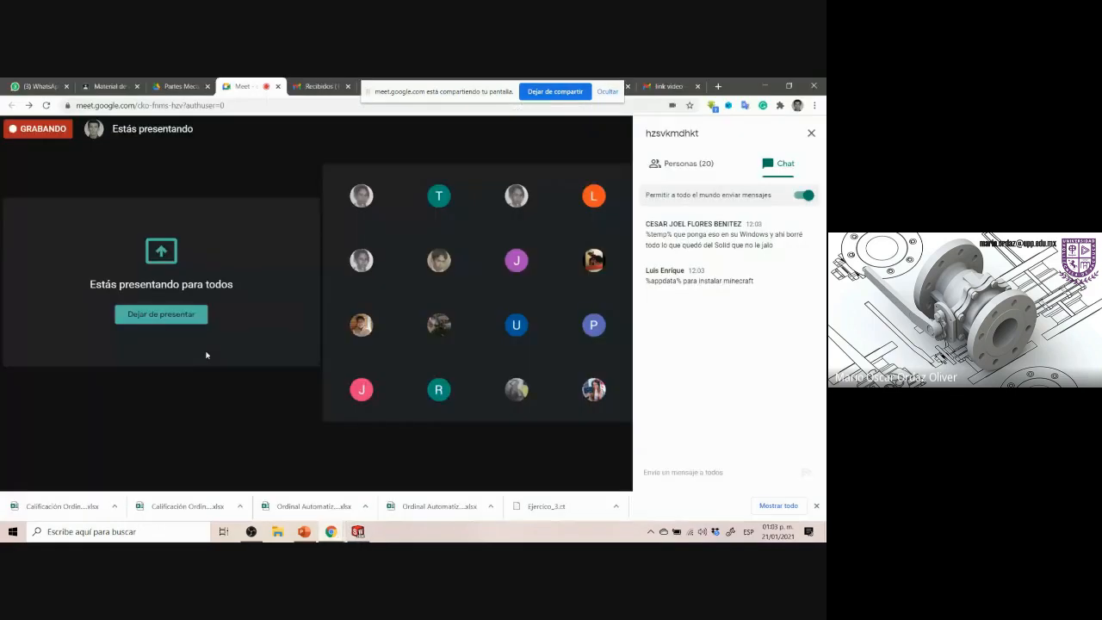
left_click(110, 86)
left_click(167, 88)
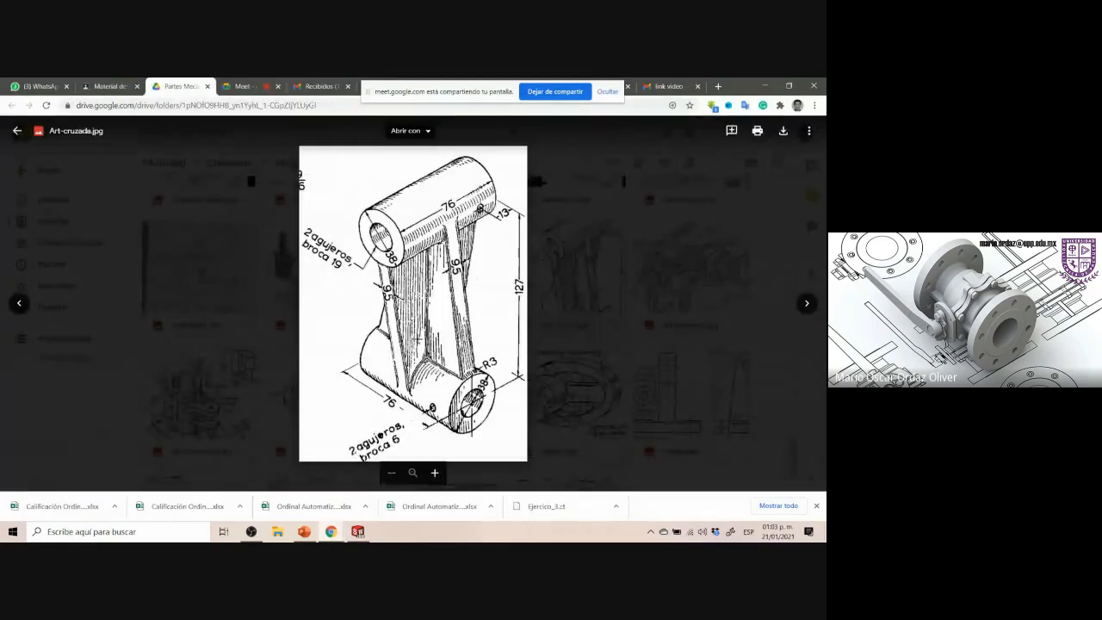
left_click(357, 532)
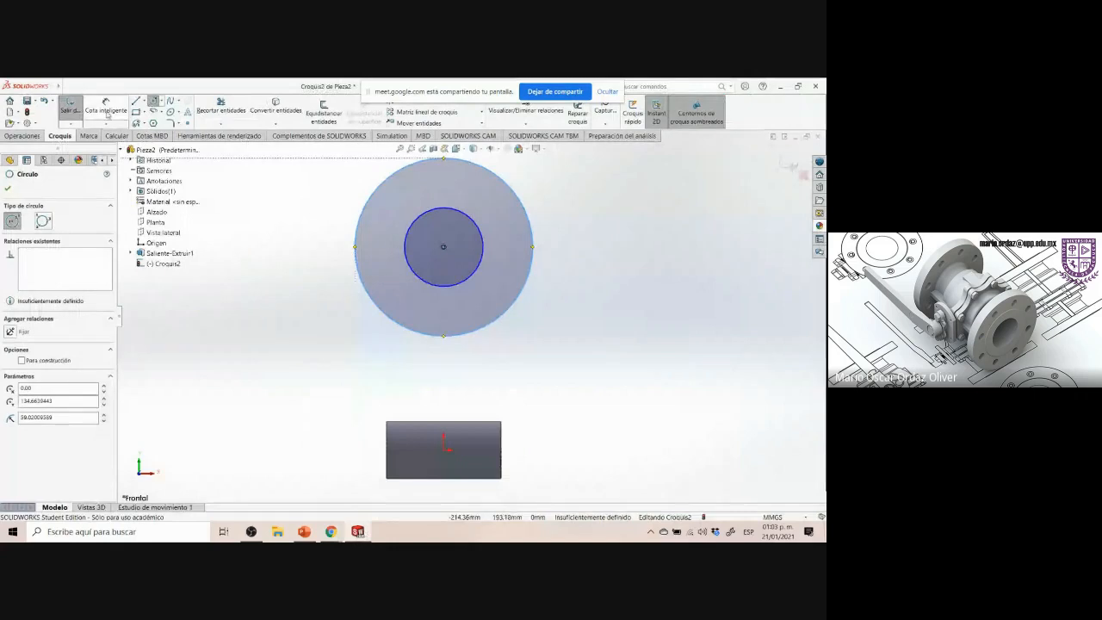
Dimension the outer circle's diameter as 38 mm with Smart Dimension
left_click(106, 112)
left_click(535, 225)
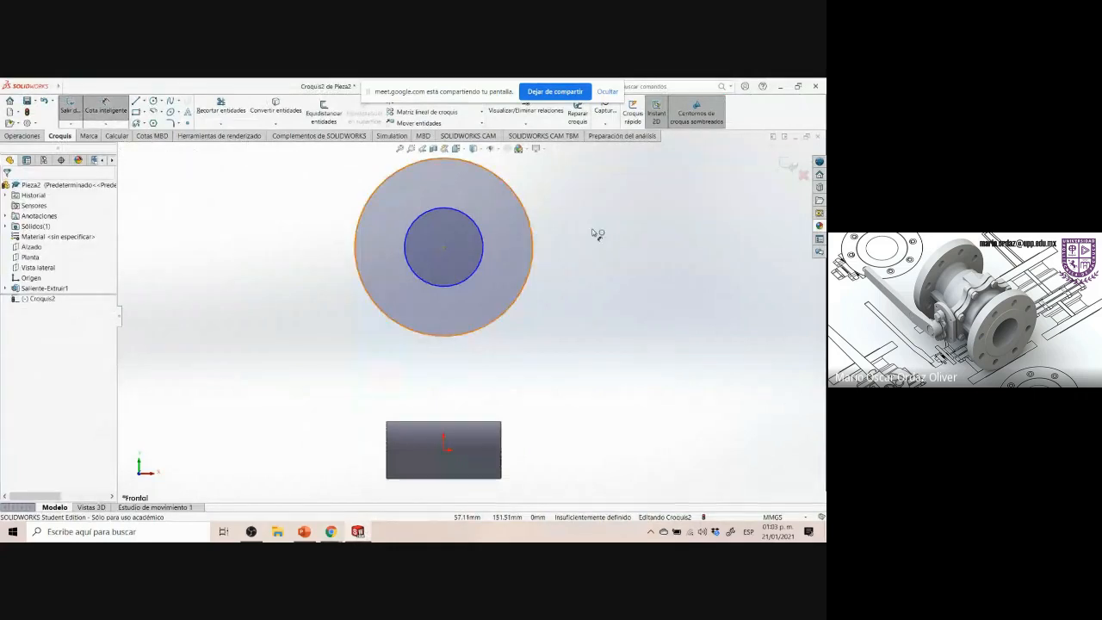
left_click(600, 232)
left_click(641, 179)
type("38")
key("Return")
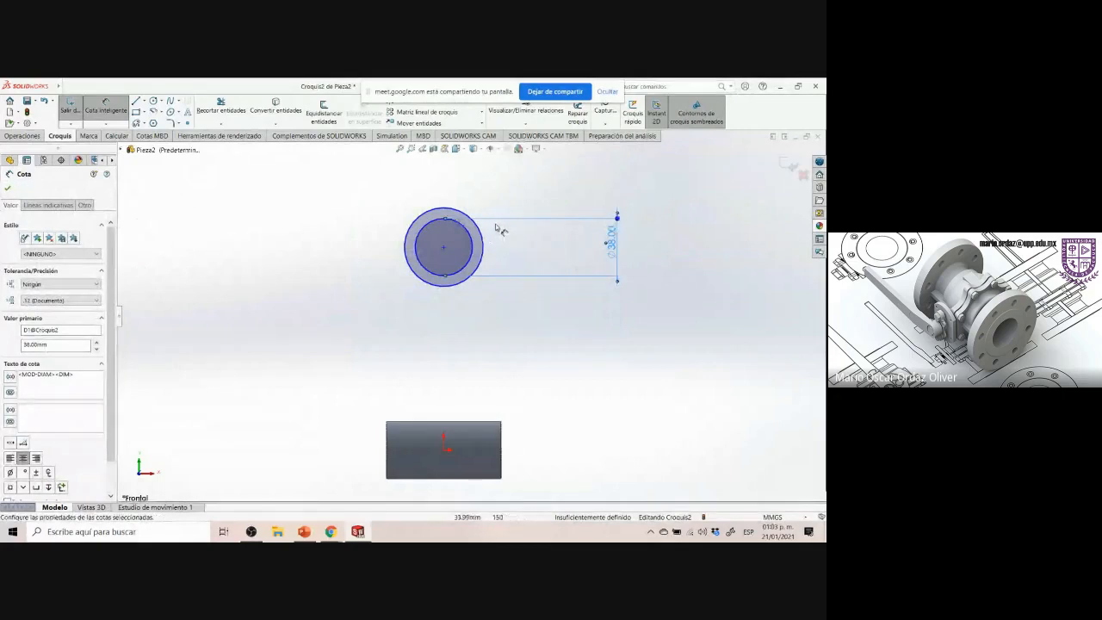
Dimension the inner circle's diameter as 19 mm
left_click(491, 230)
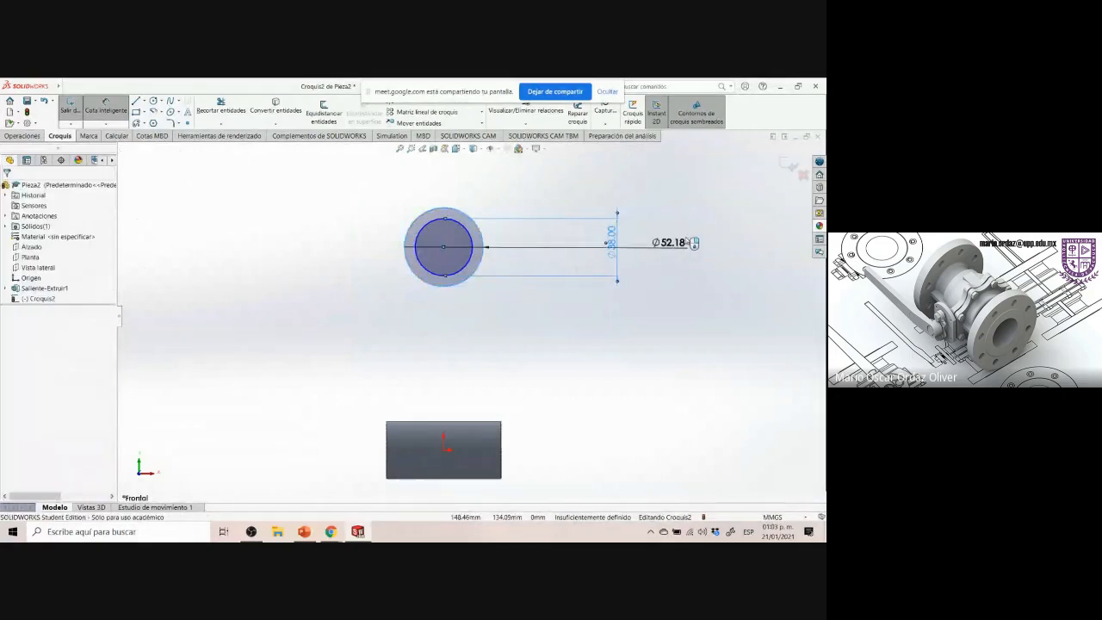
left_click(686, 241)
type("19")
key("Return")
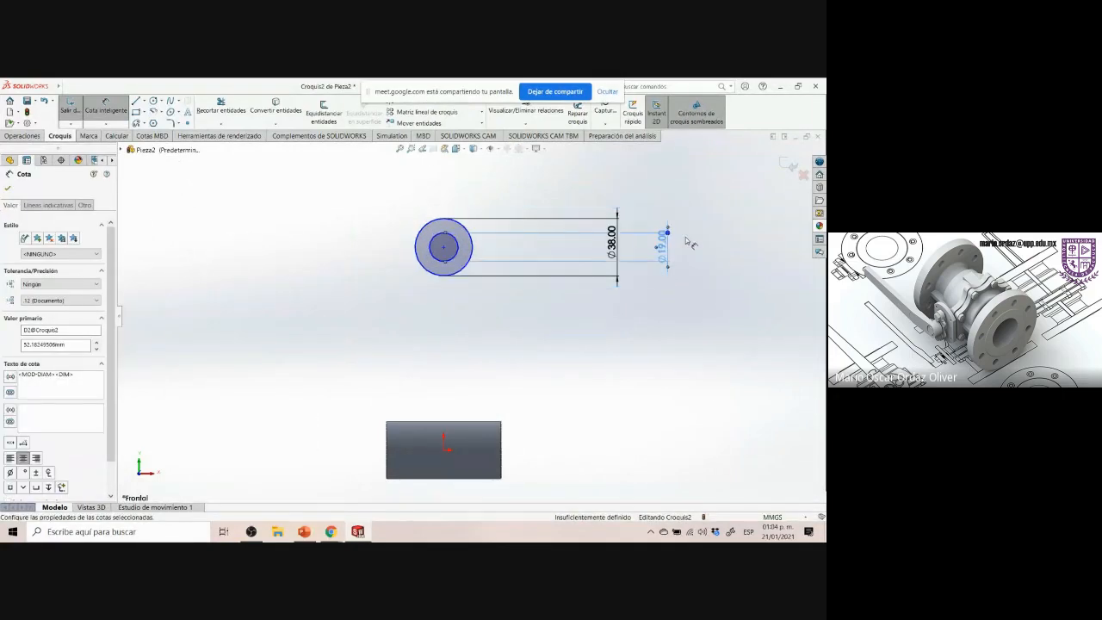
left_click(615, 319)
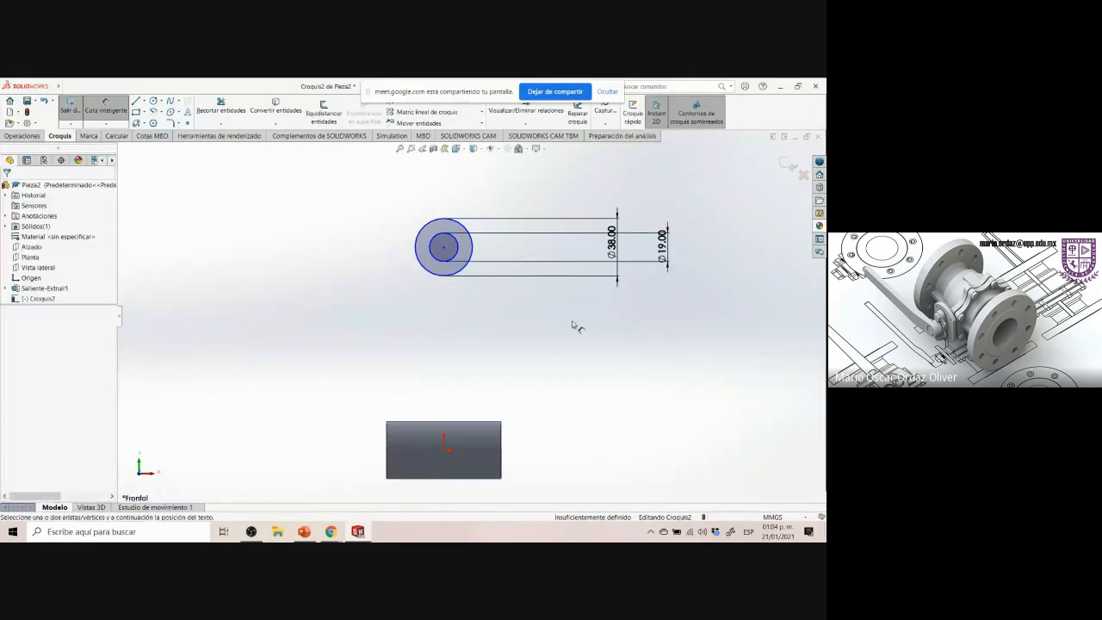
Check the drawing's upper boss and rib dimensions, then exit the dimension tool
left_click(332, 532)
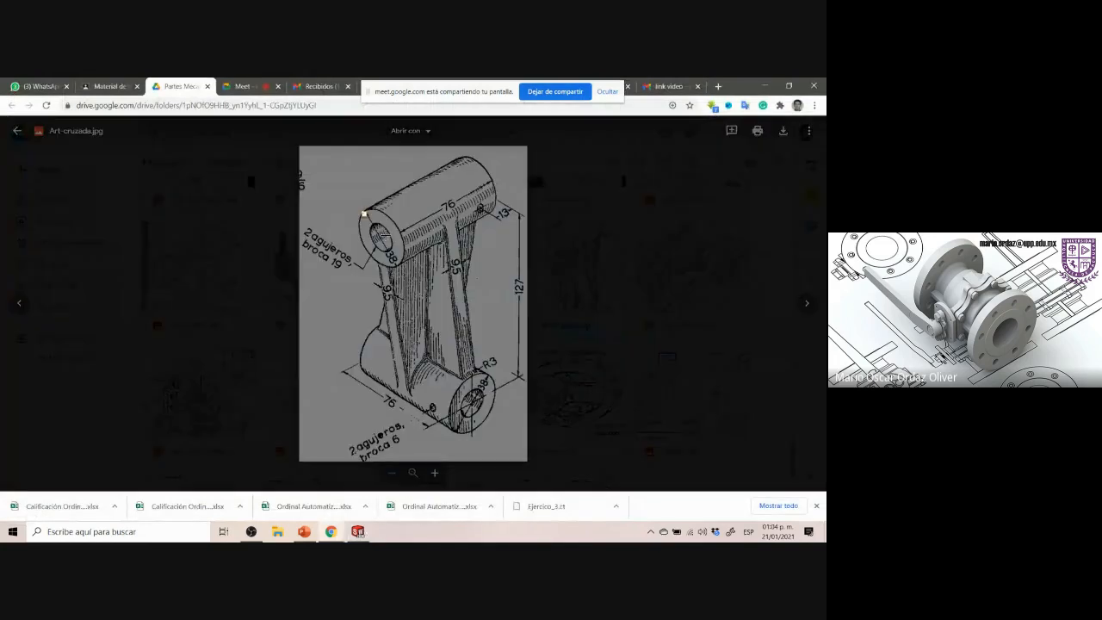
left_click_drag(364, 212, 501, 225)
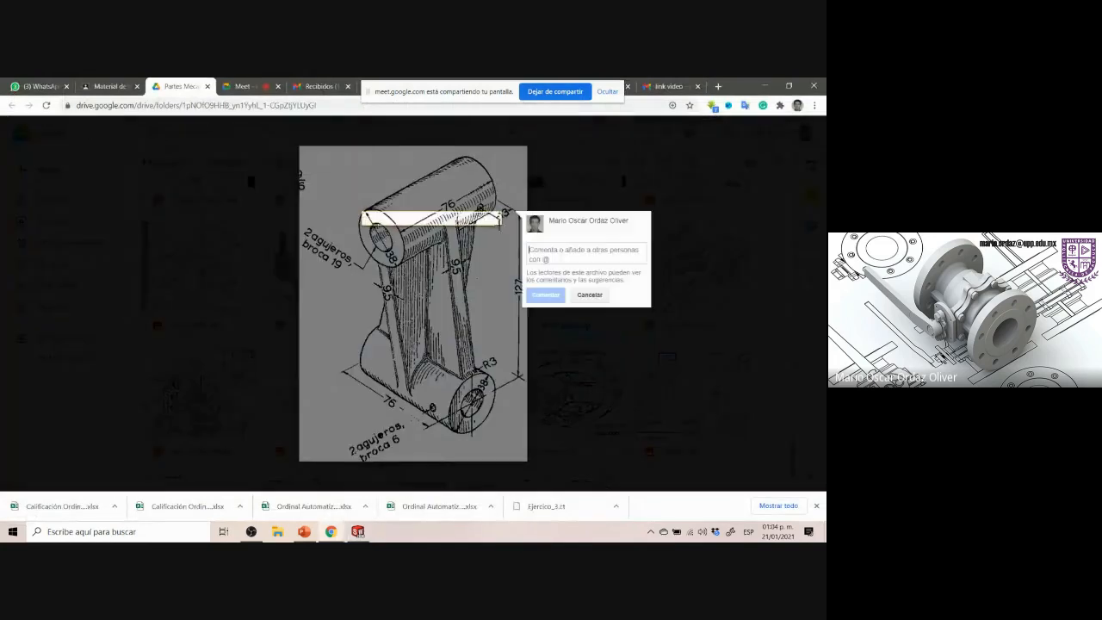
left_click_drag(357, 328, 479, 430)
left_click(357, 531)
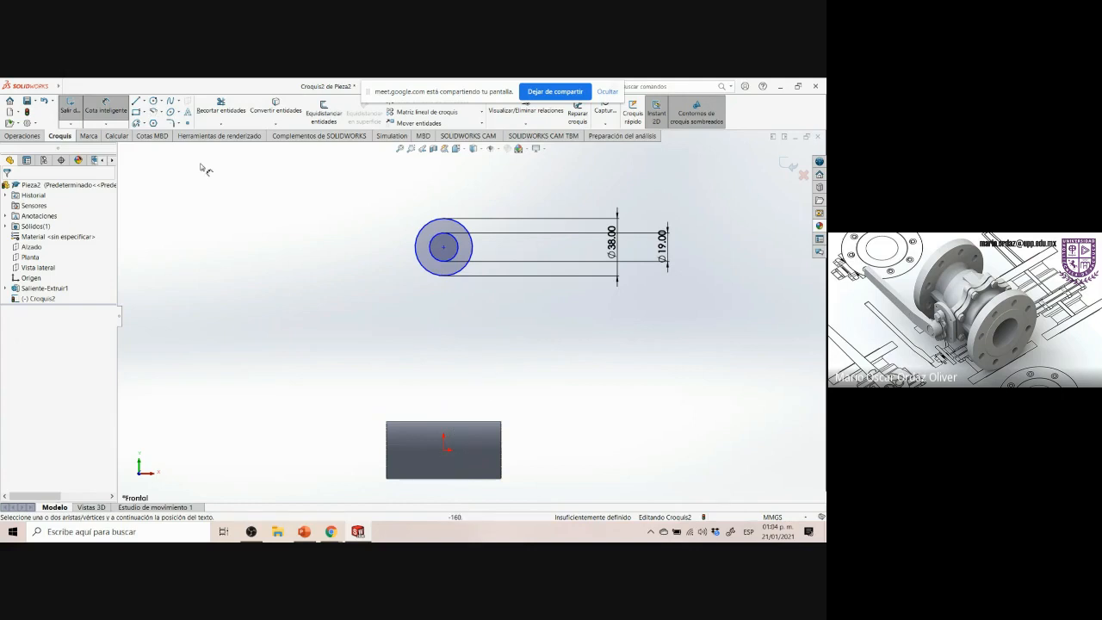
key("Escape")
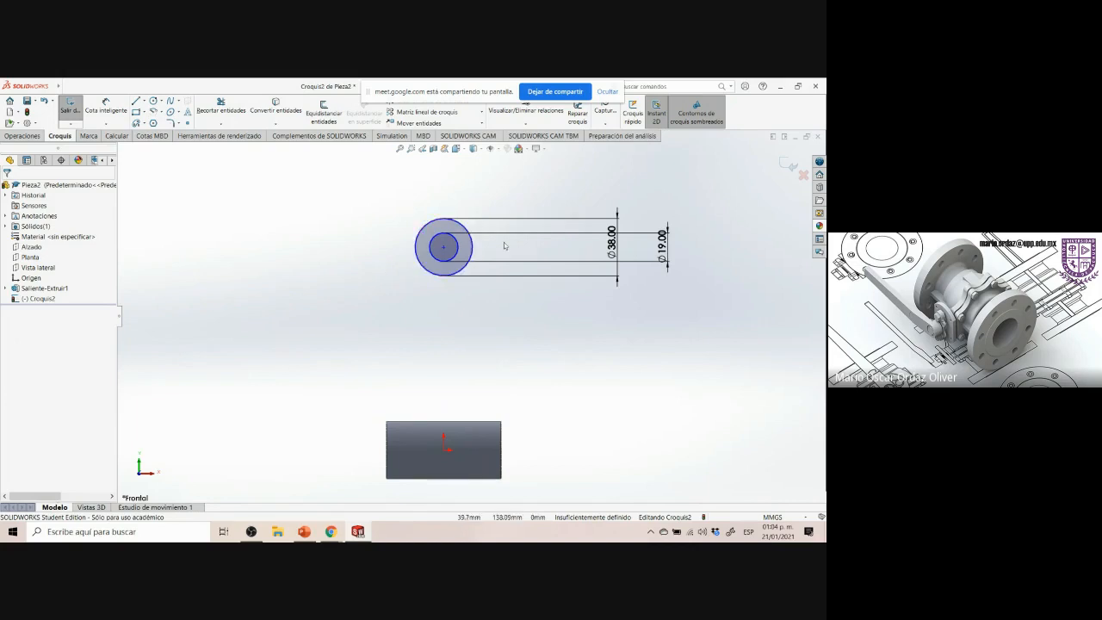
Make the sketch circles' center point vertical with the origin
left_click(442, 250)
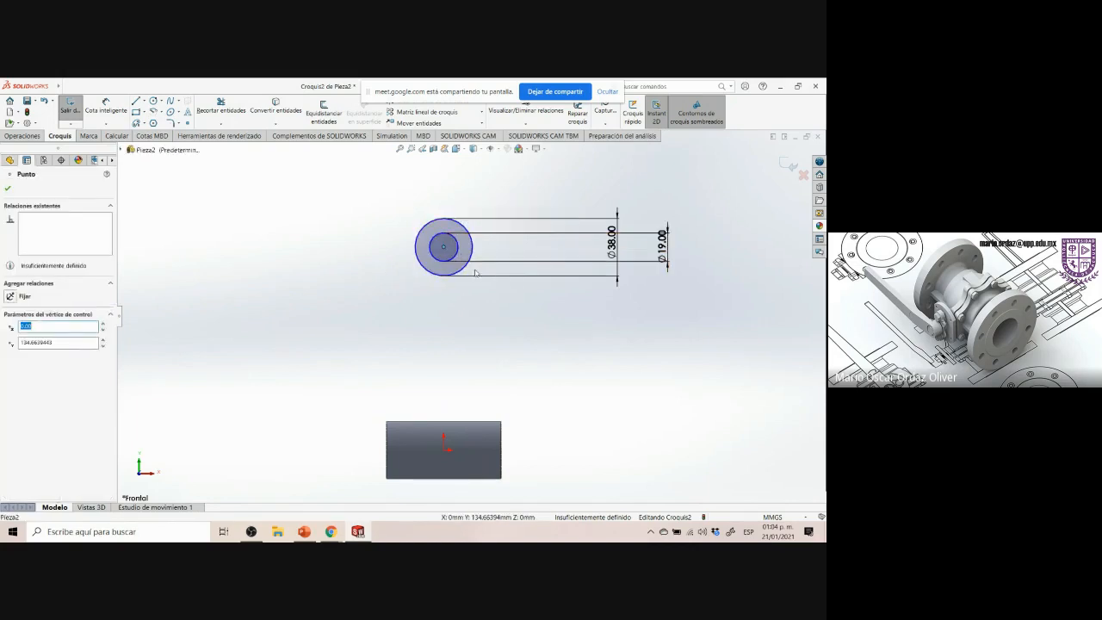
left_click(443, 450, "ctrl")
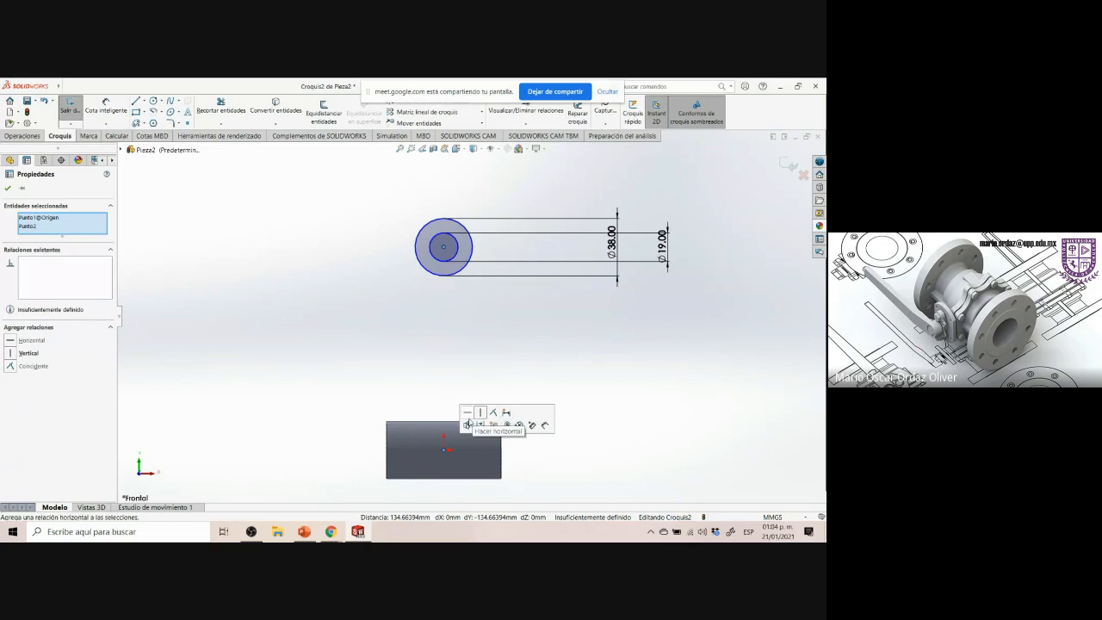
left_click(480, 414)
left_click(463, 345)
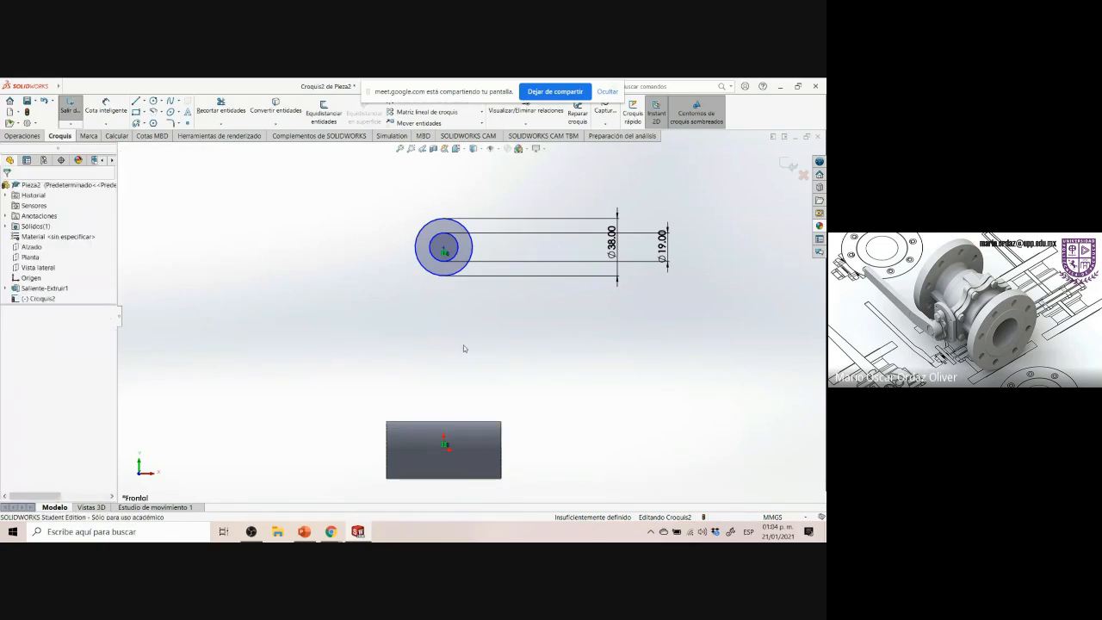
Check the reference drawing's 127 mm distance between the bosses
left_click(332, 532)
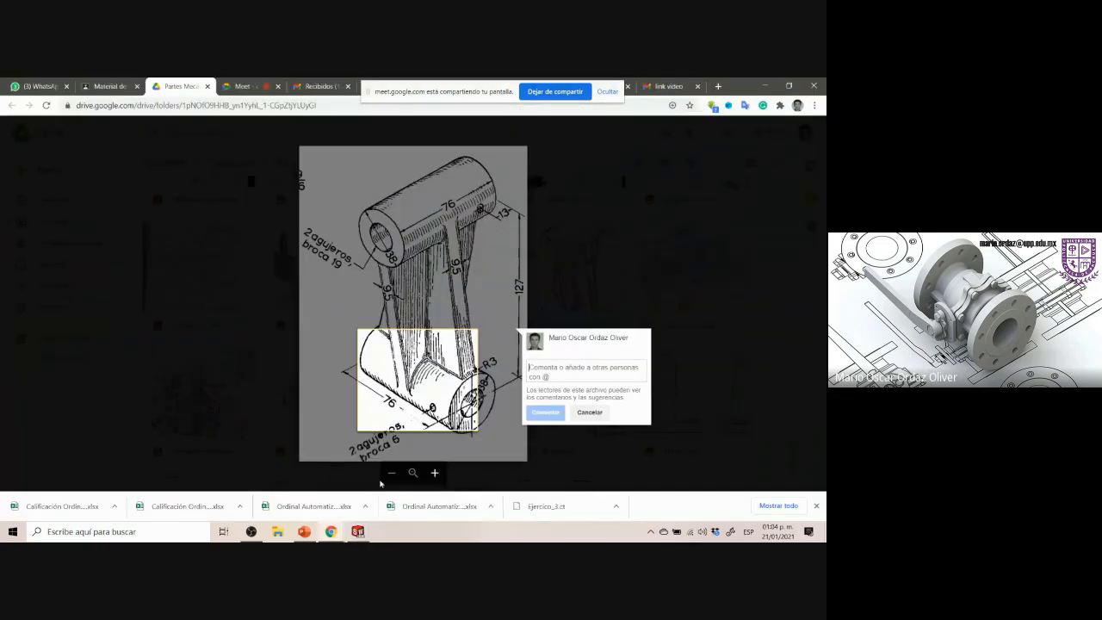
left_click(358, 300)
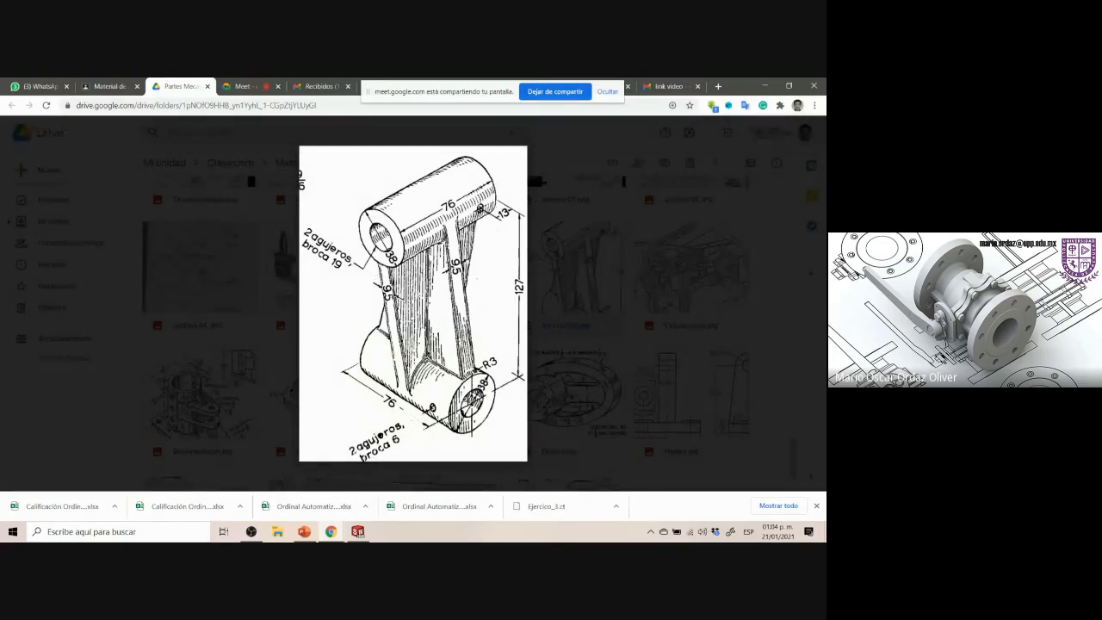
left_click(472, 401)
left_click_drag(515, 198, 528, 228)
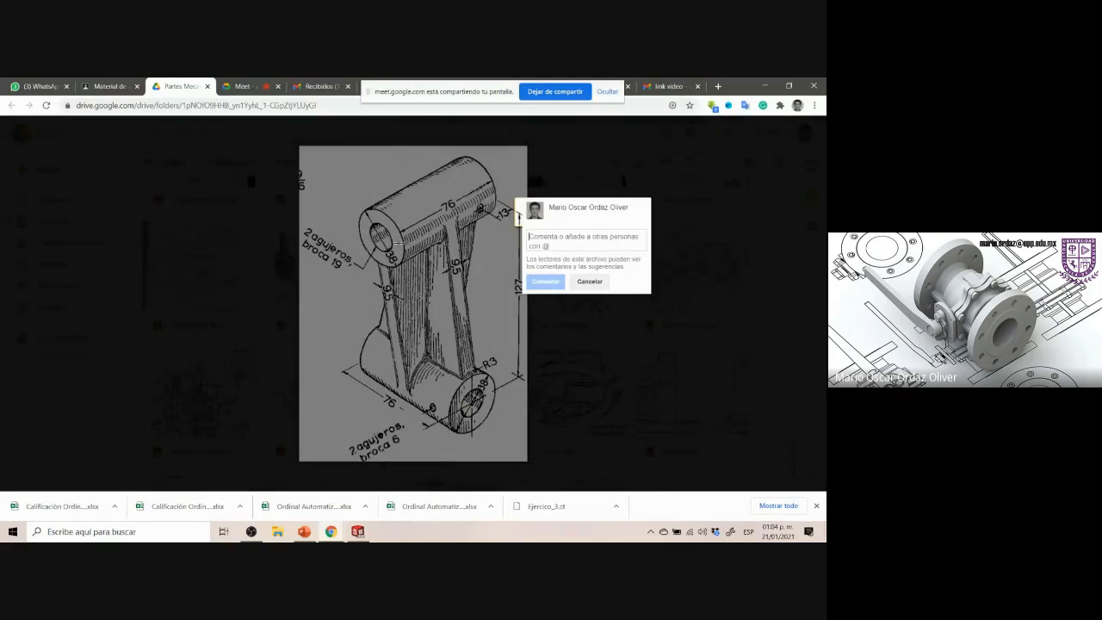
left_click(468, 276)
left_click_drag(509, 271, 531, 291)
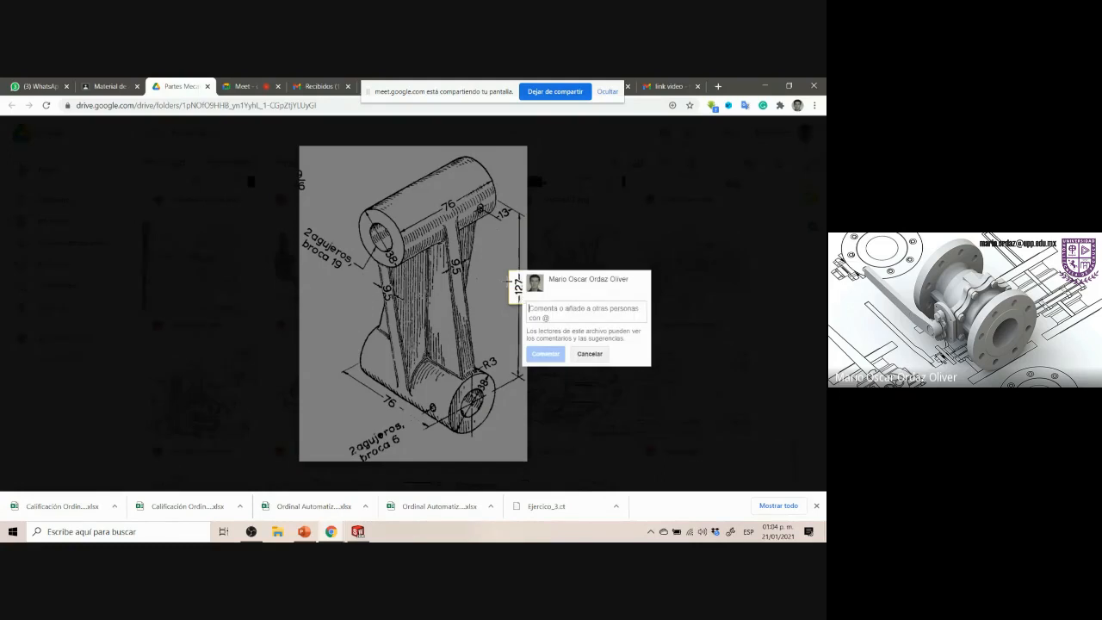
left_click(446, 302)
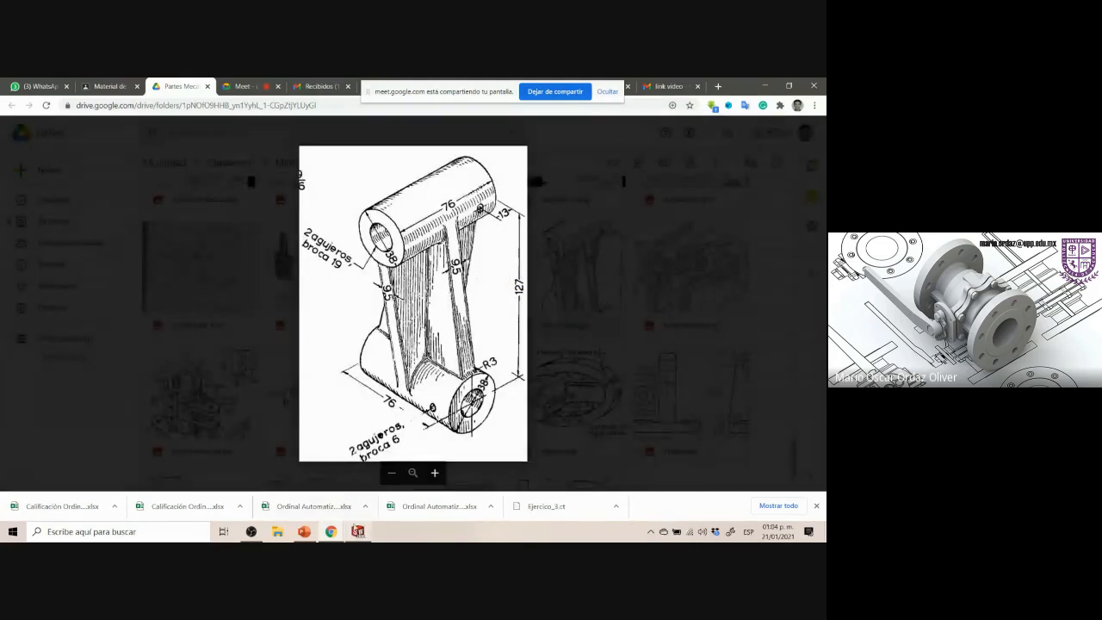
left_click(357, 531)
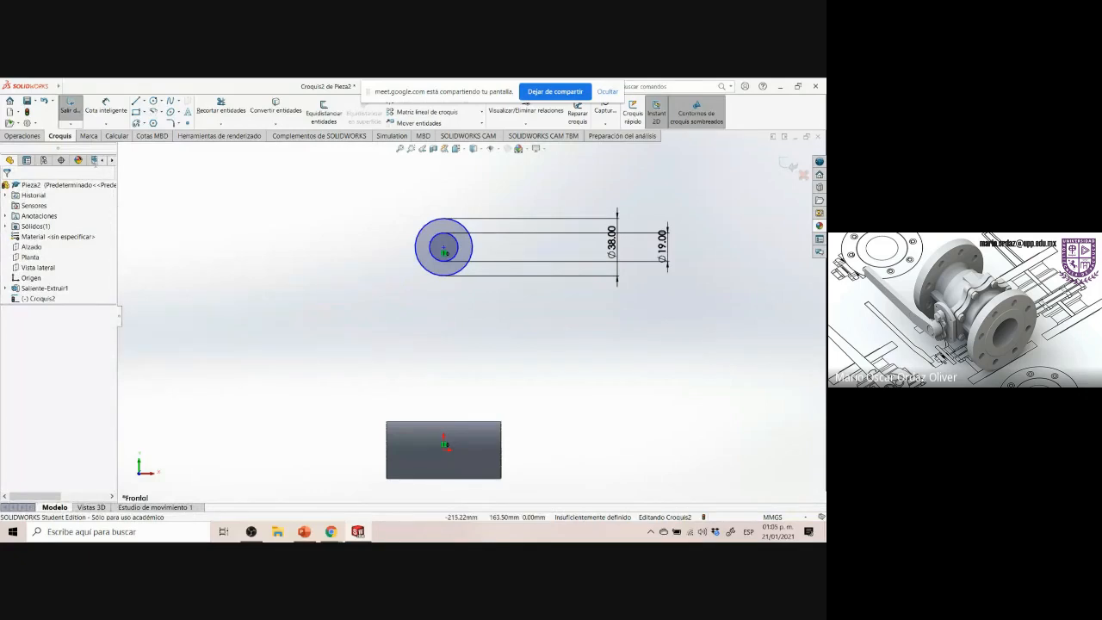
Dimension the vertical distance from the circles' center to the origin as 127 mm with Smart Dimension
left_click(115, 121)
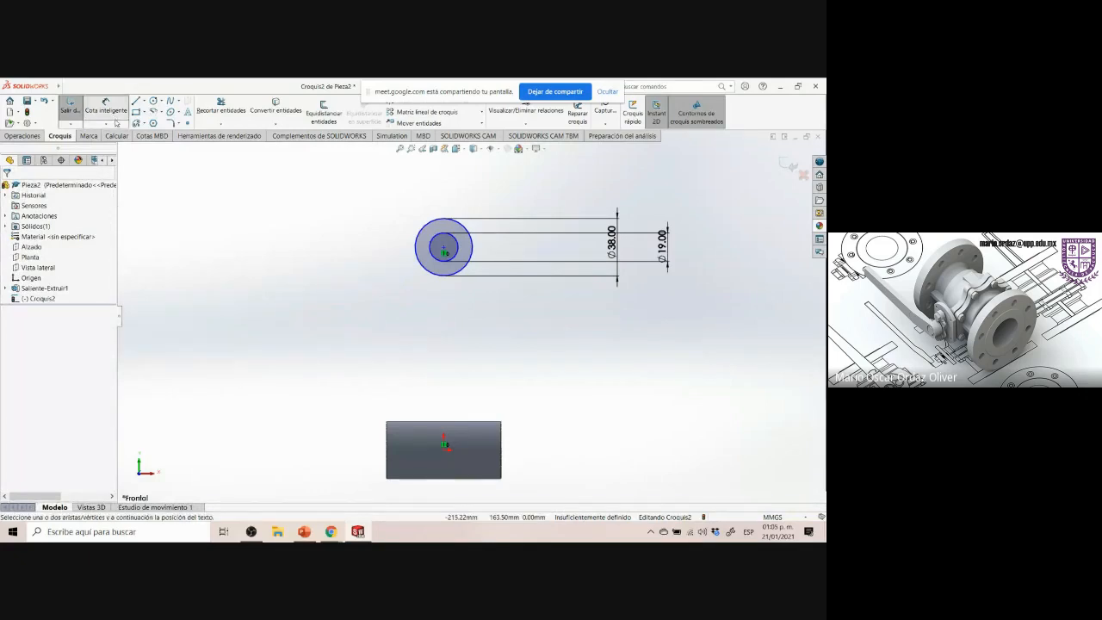
left_click(443, 249)
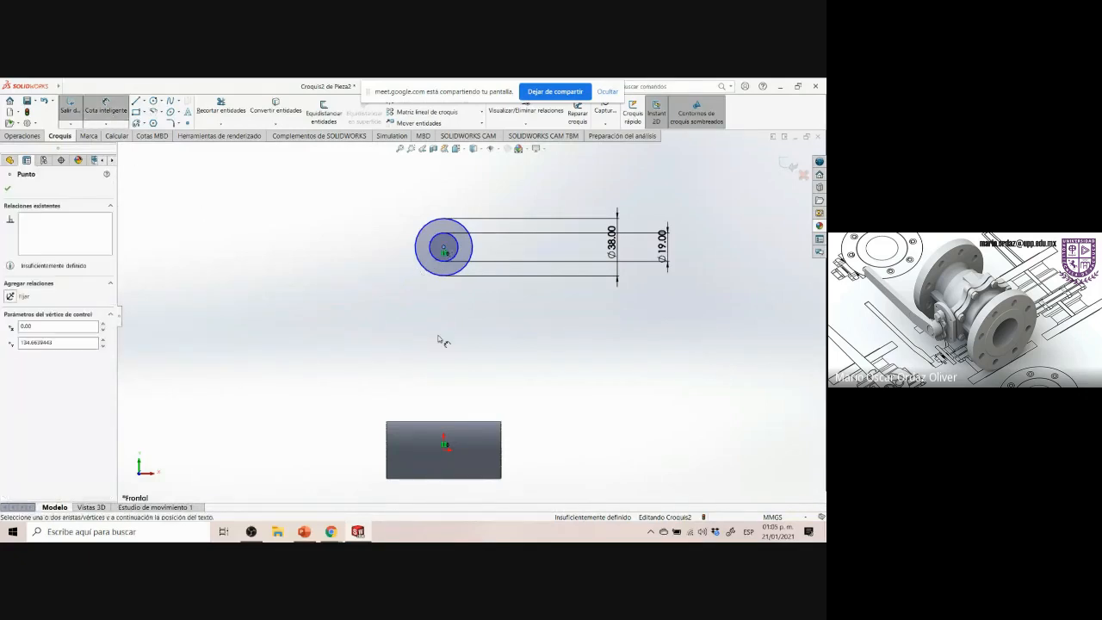
left_click(445, 446)
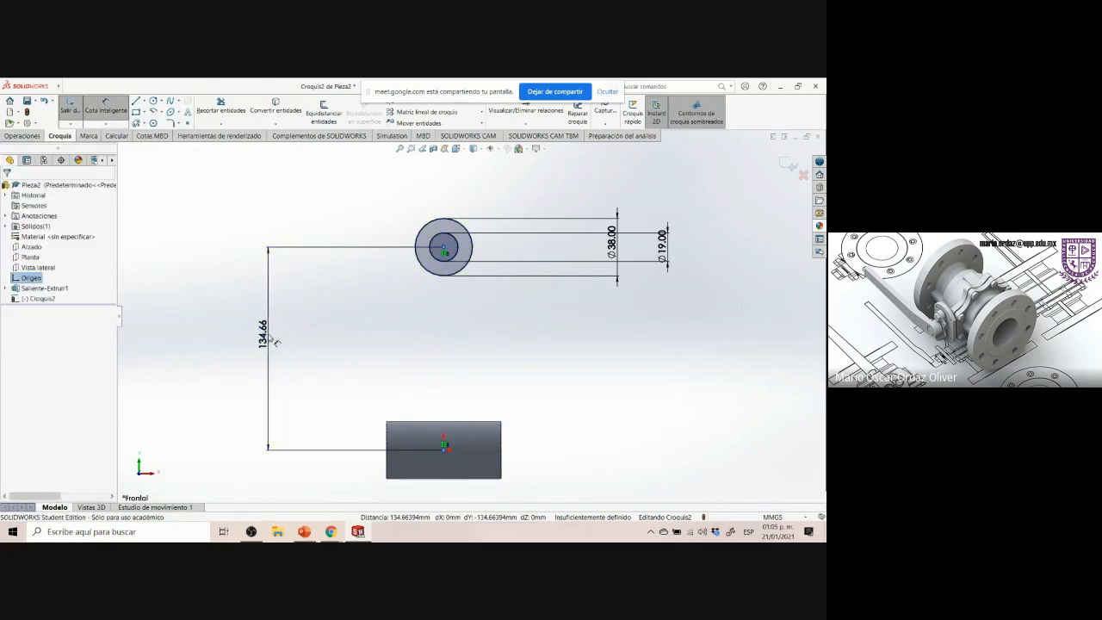
left_click(272, 340)
type("127")
key("Return")
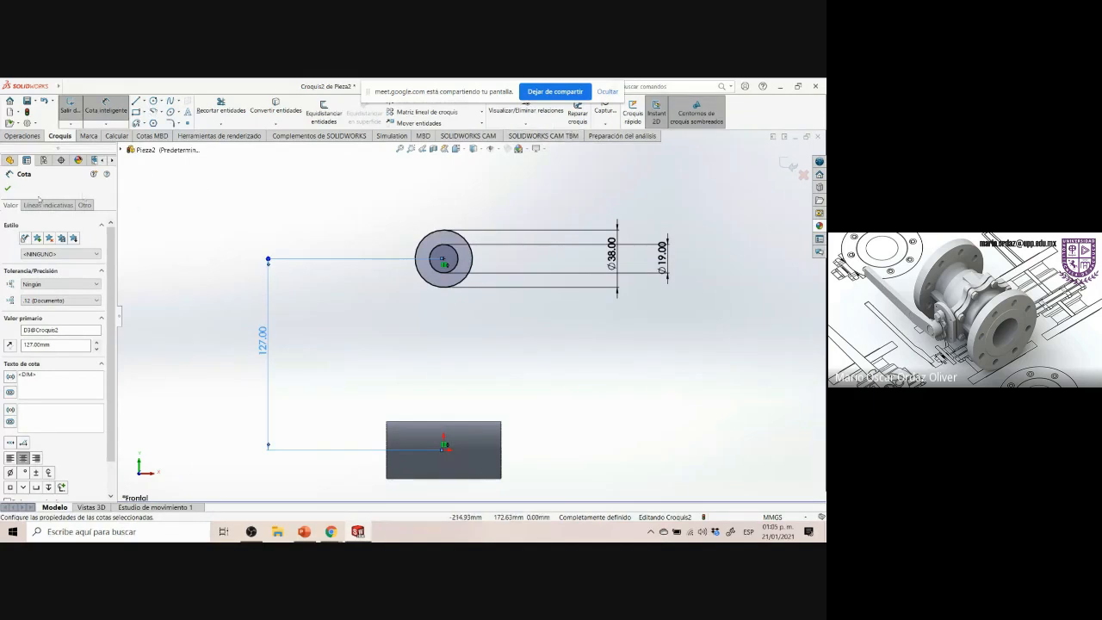
left_click(8, 188)
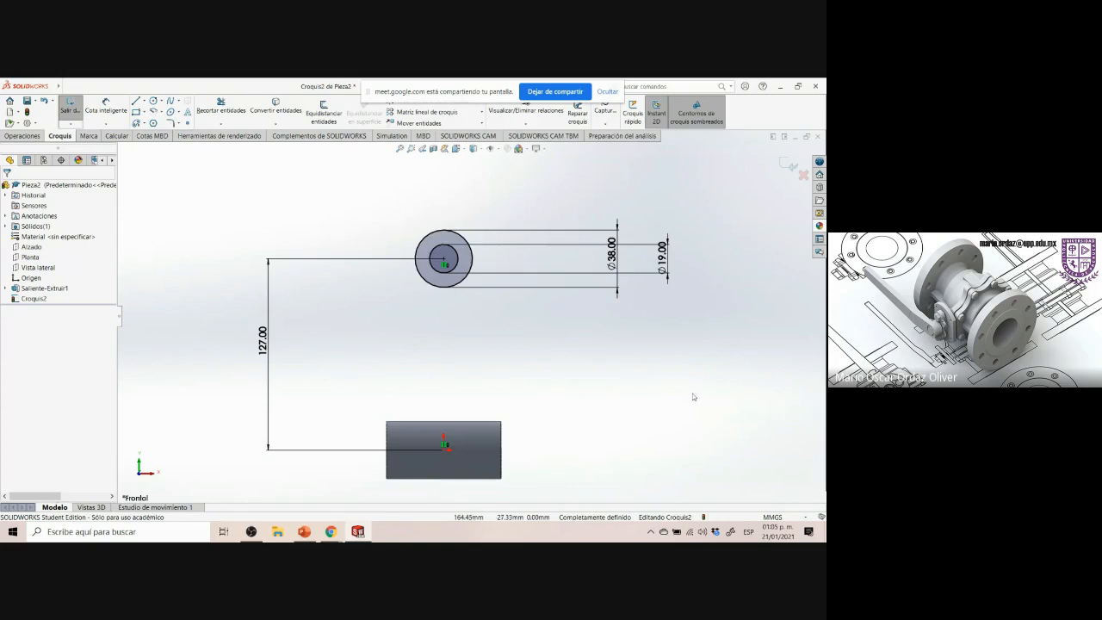
Exit the sketch and extrude it 76 mm with Mid Plane to create the upper boss
left_click(788, 164)
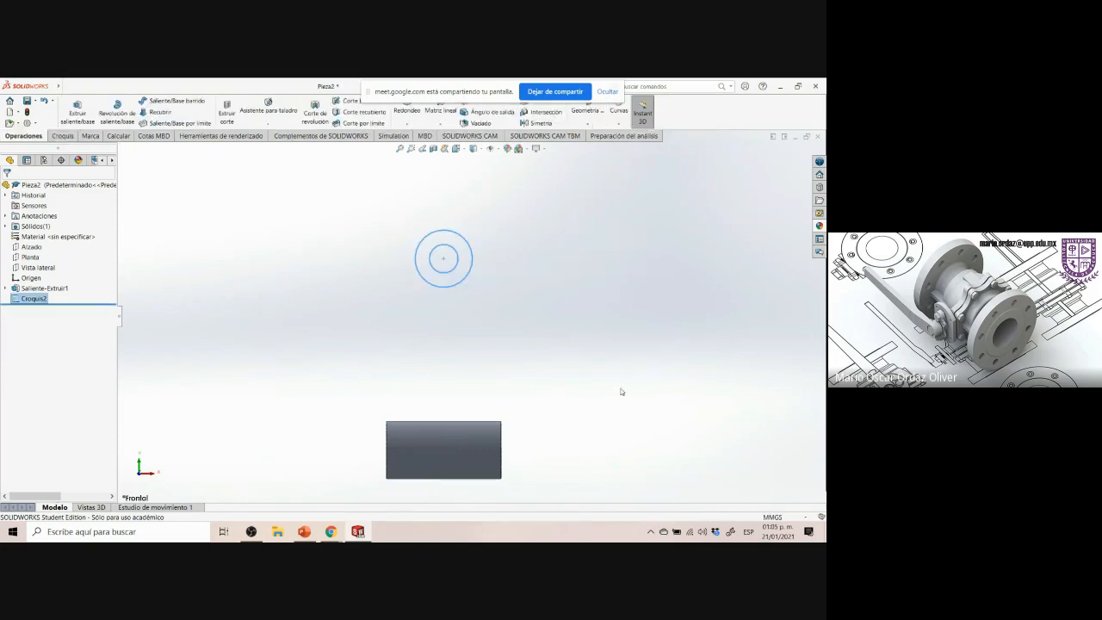
key("ctrl+7")
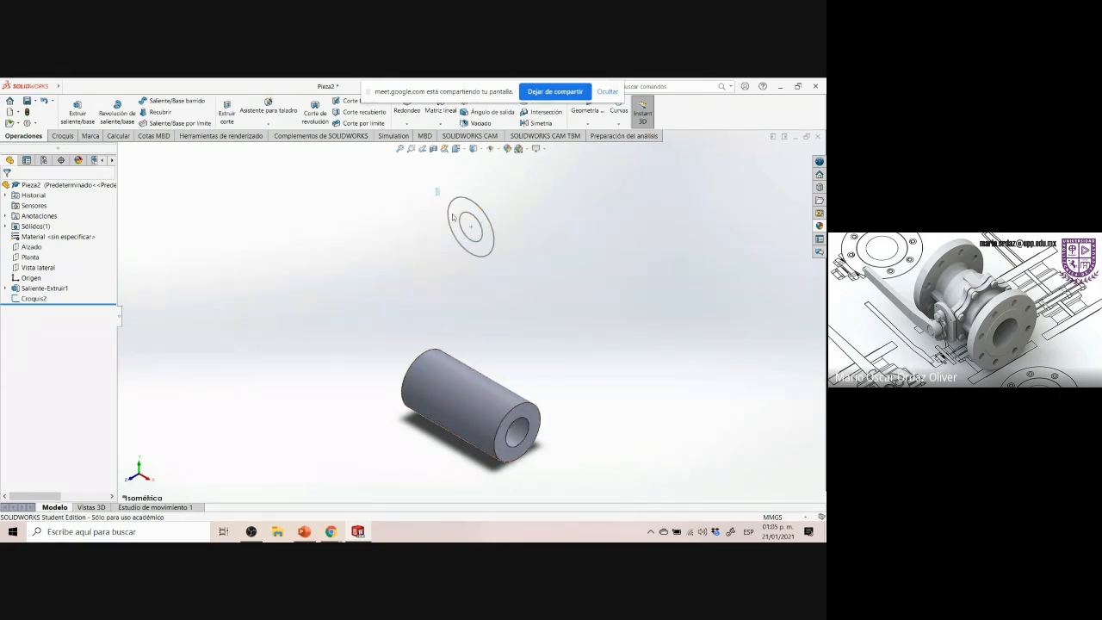
left_click_drag(375, 323, 563, 468)
left_click(77, 112)
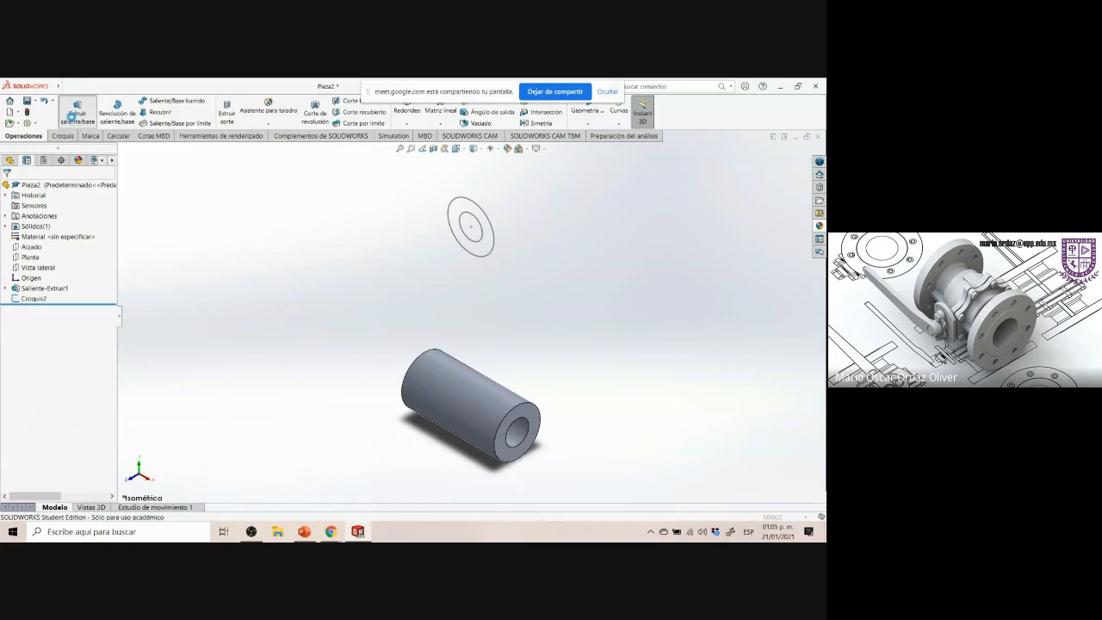
left_click(121, 149)
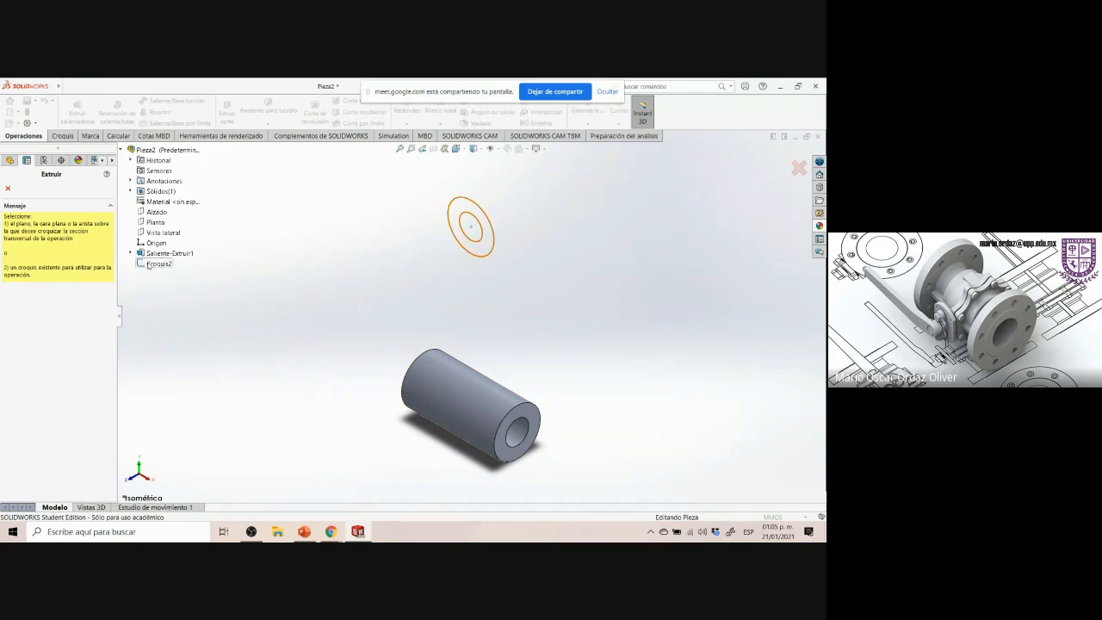
left_click(156, 263)
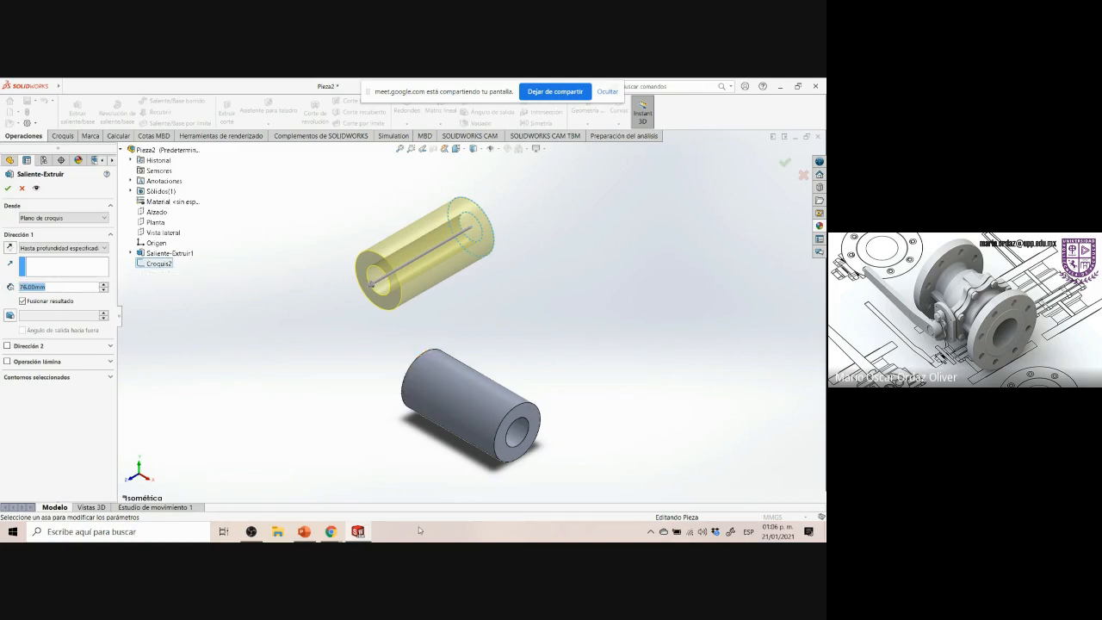
left_click(332, 532)
left_click_drag(424, 201, 475, 225)
left_click(458, 254)
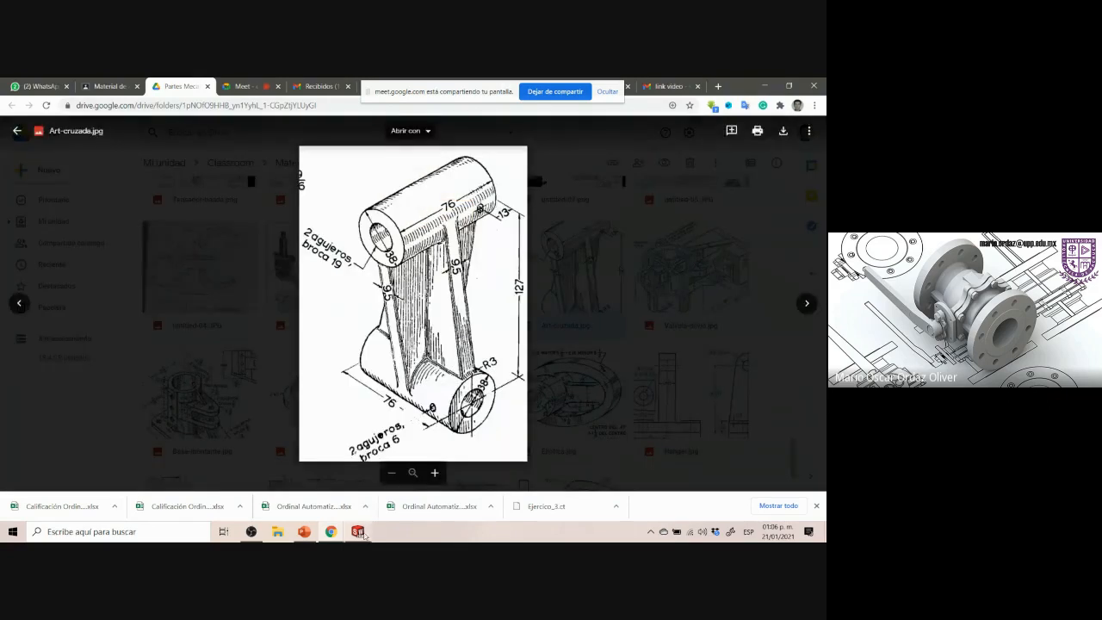
left_click(359, 532)
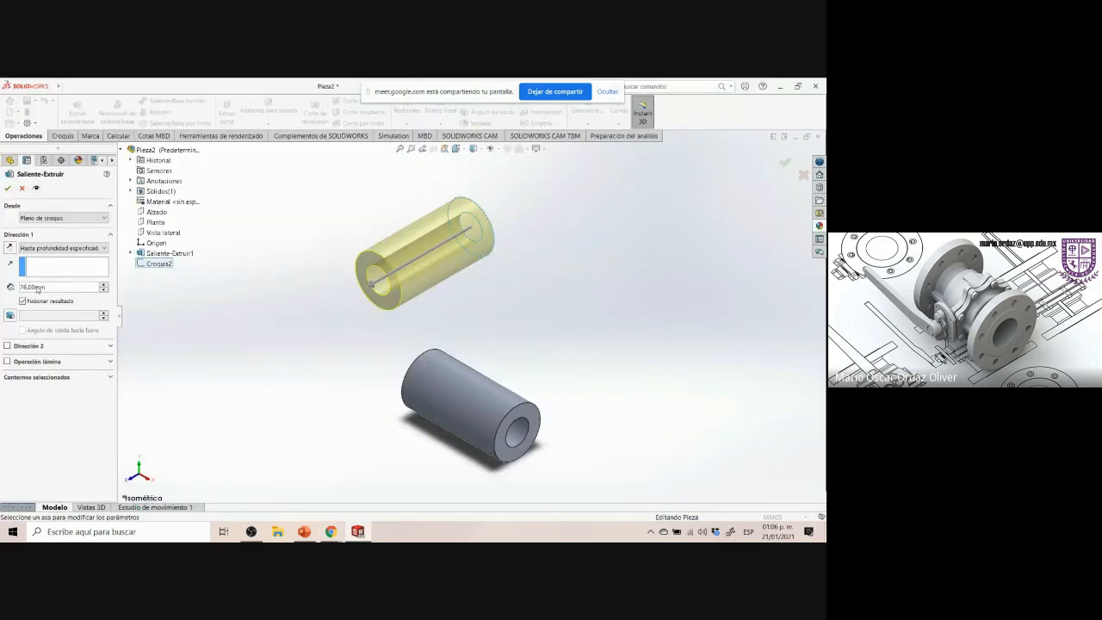
double_click(48, 286)
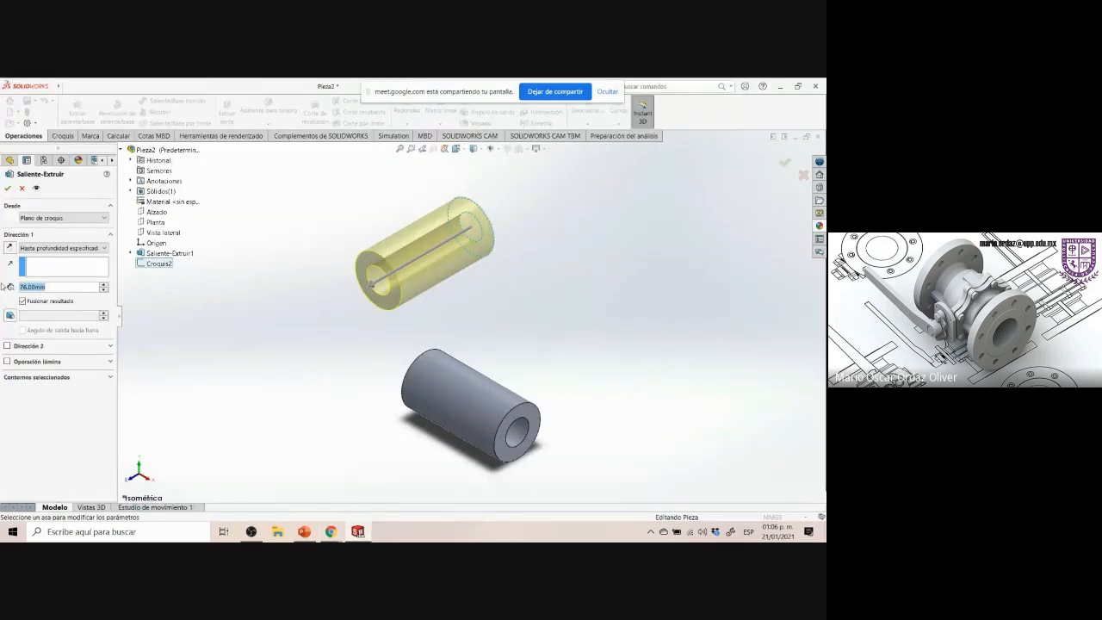
left_click(35, 248)
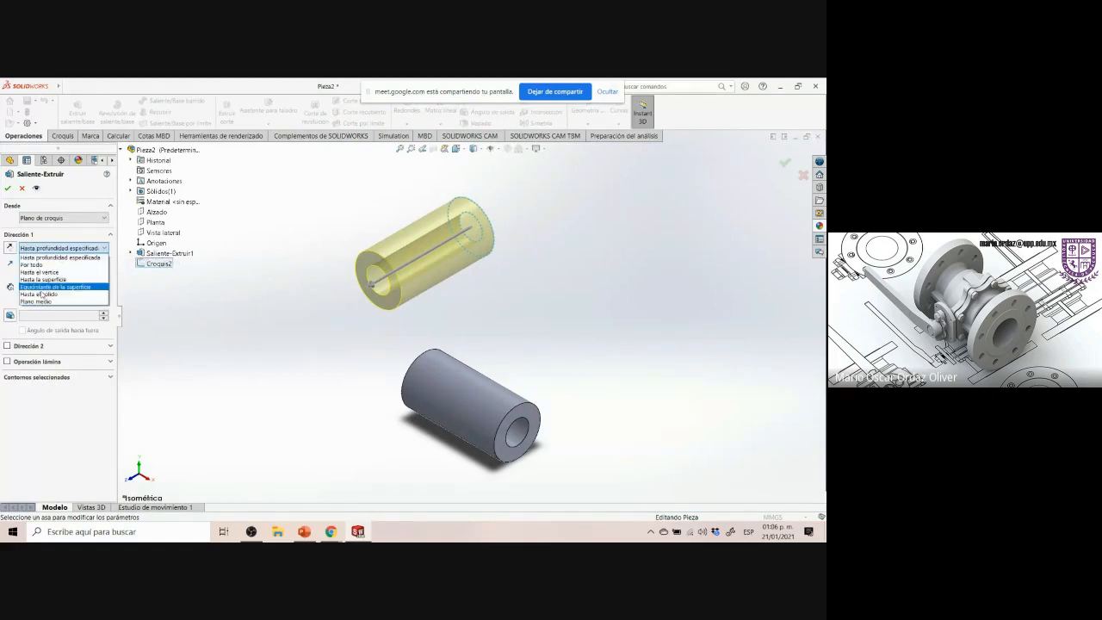
left_click(31, 301)
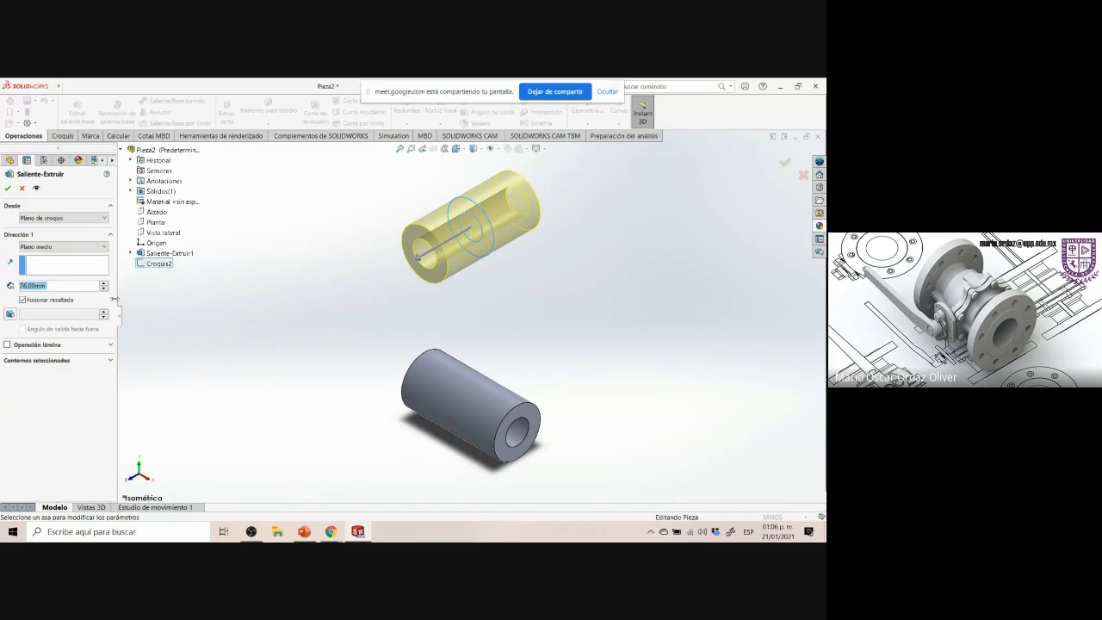
left_click(8, 187)
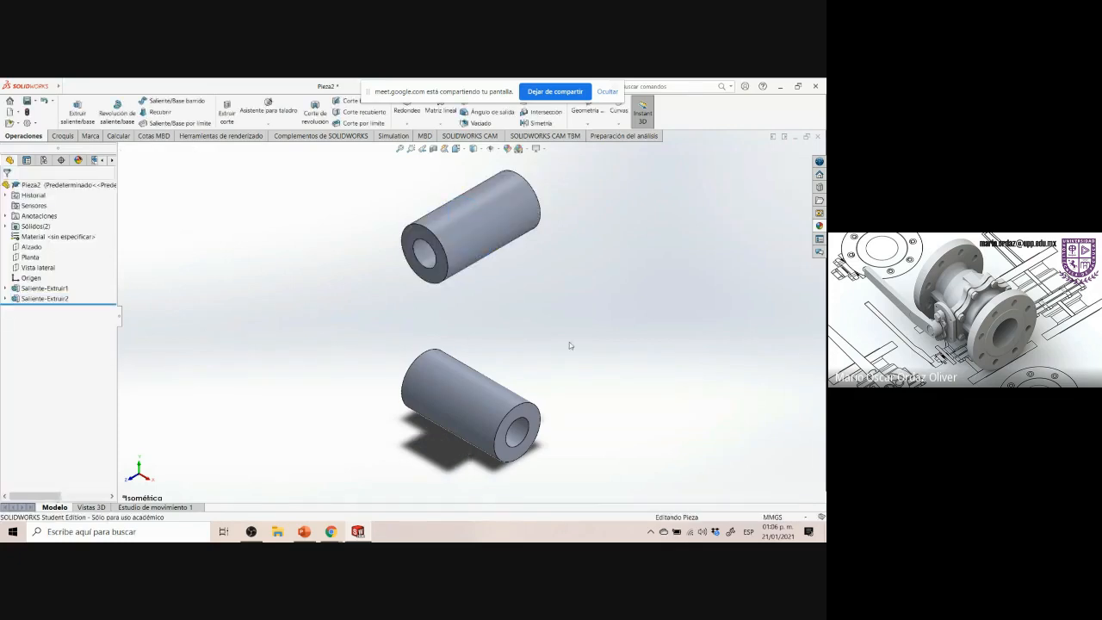
Review the two bosses in isometric view and compare them with the reference drawing's rib and lower boss
middle_click_drag(569, 345, 165, 396)
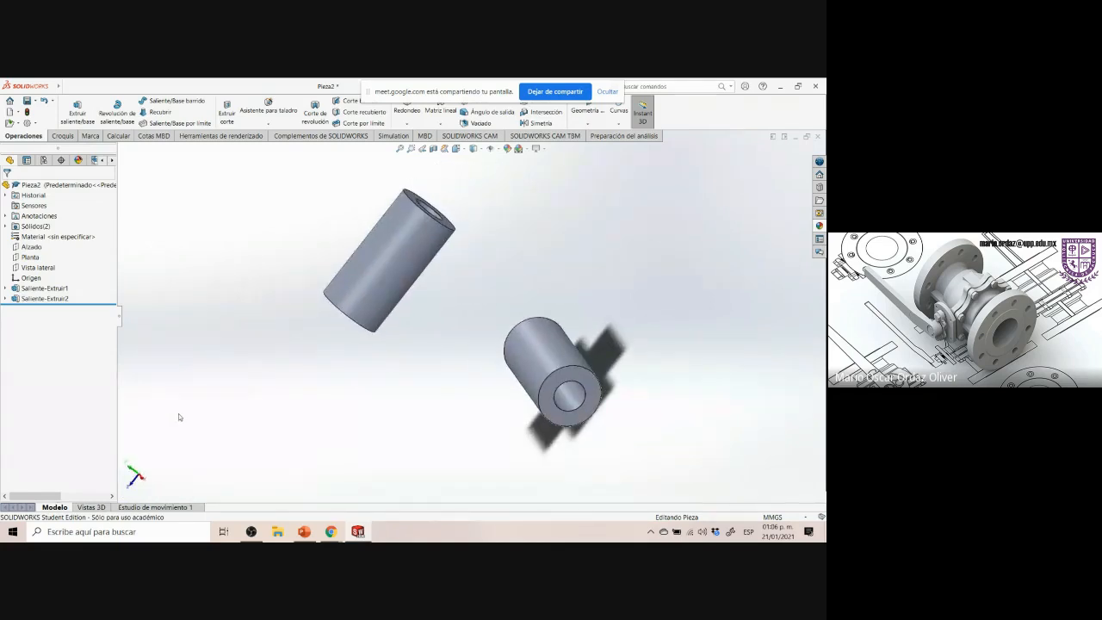
key("ctrl+7")
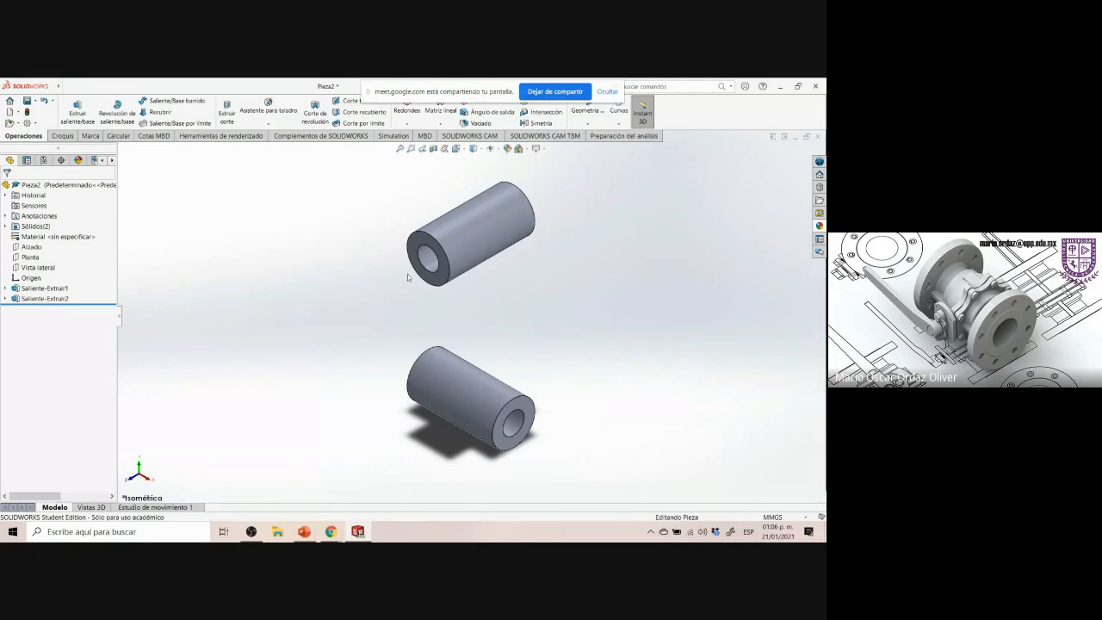
left_click(358, 536)
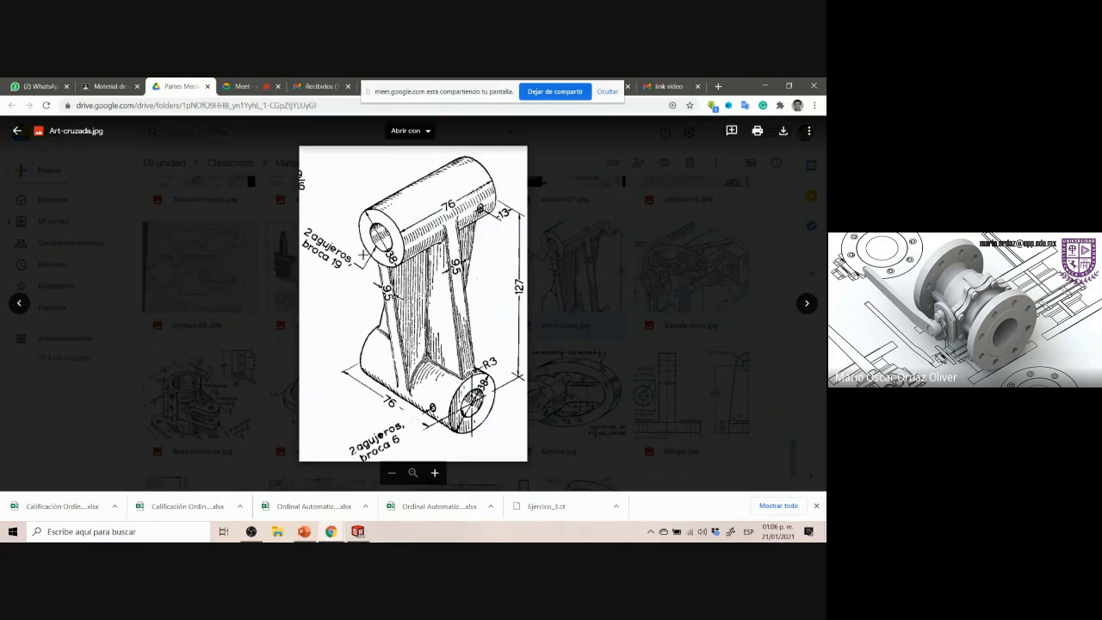
left_click_drag(363, 255, 512, 405)
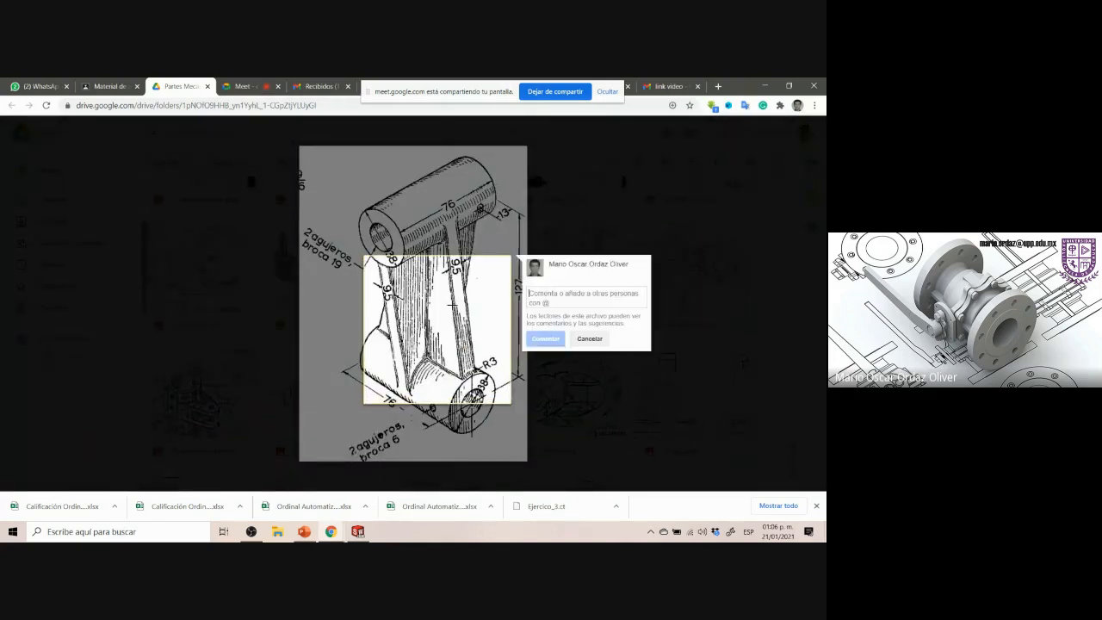
key("Escape")
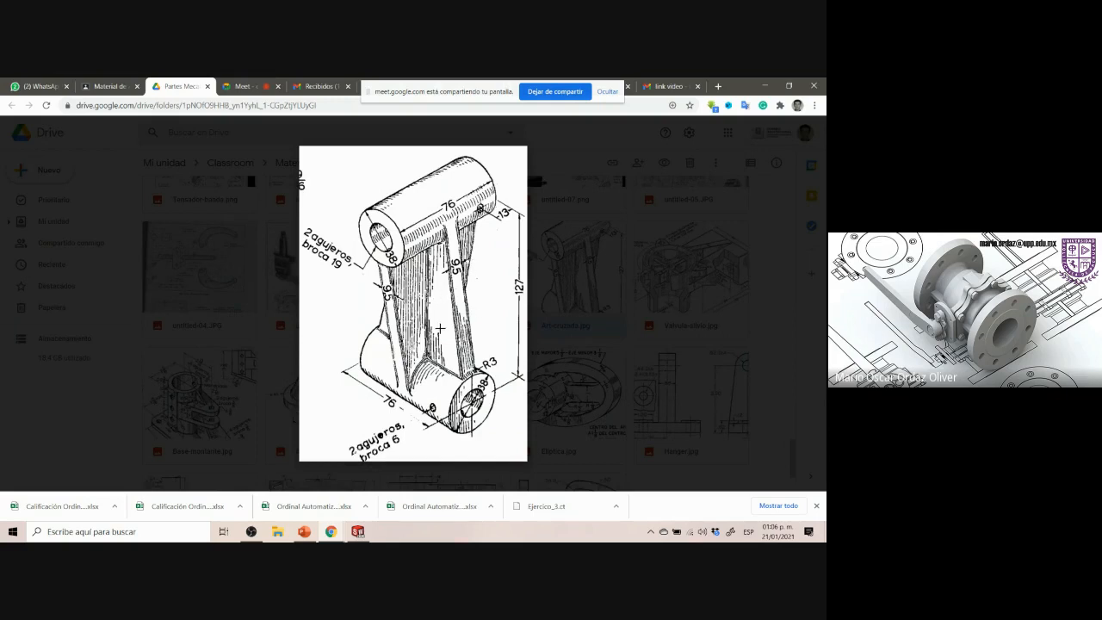
left_click(479, 207)
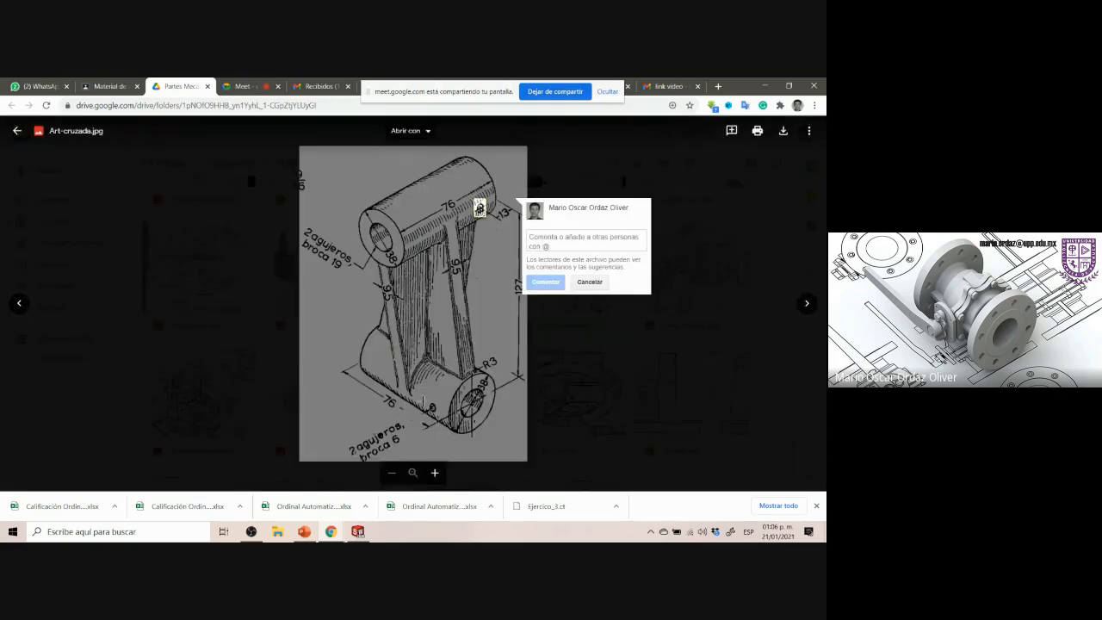
left_click_drag(423, 401, 438, 416)
left_click(420, 414)
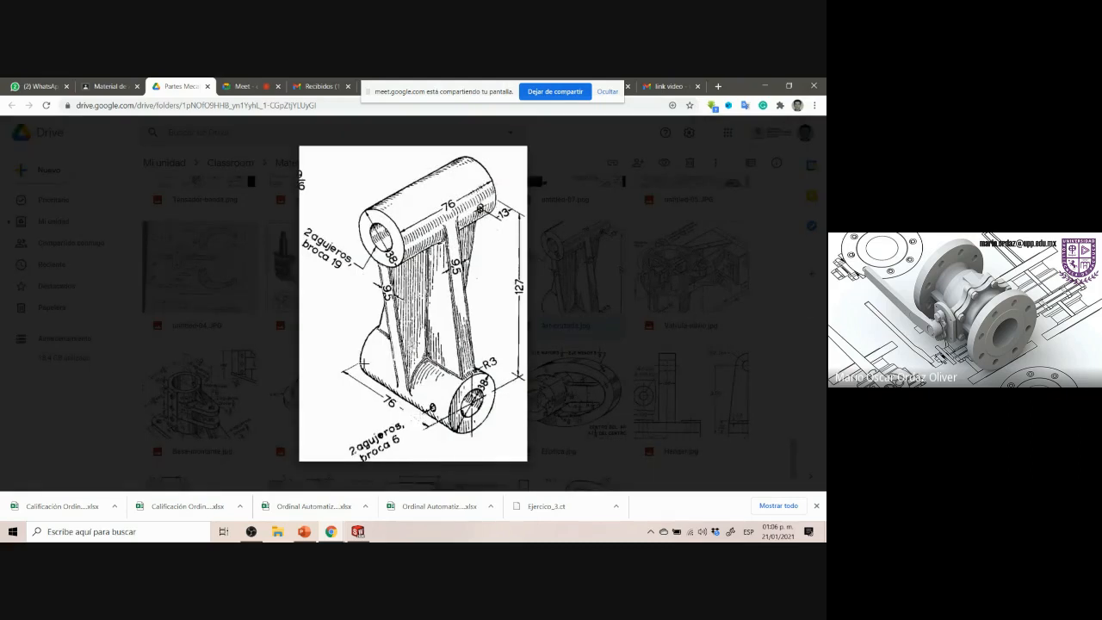
left_click(359, 533)
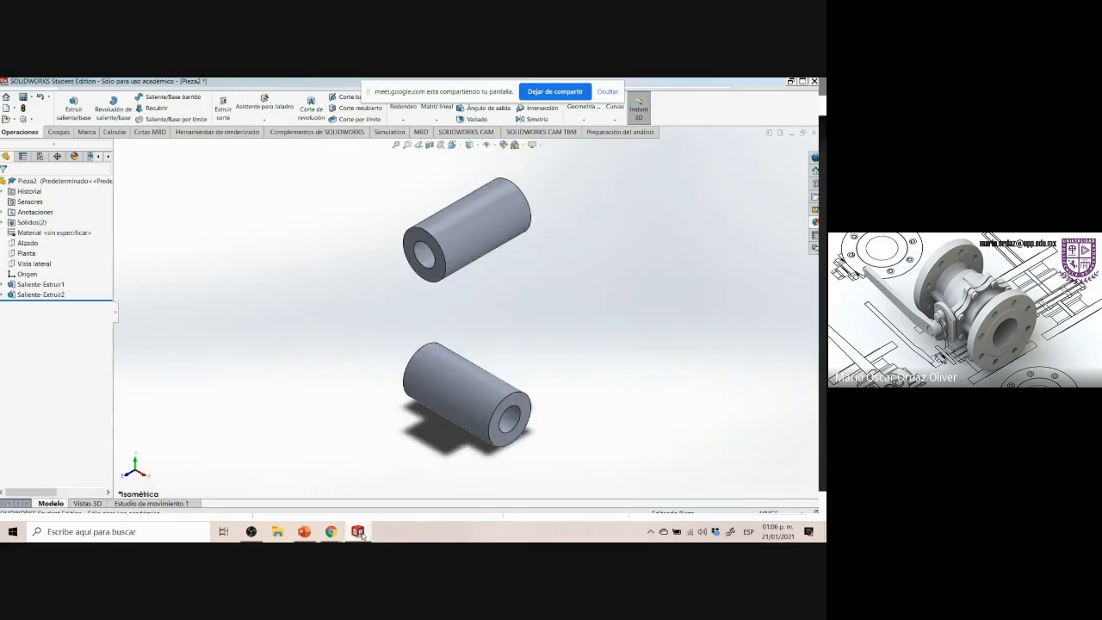
left_click(359, 533)
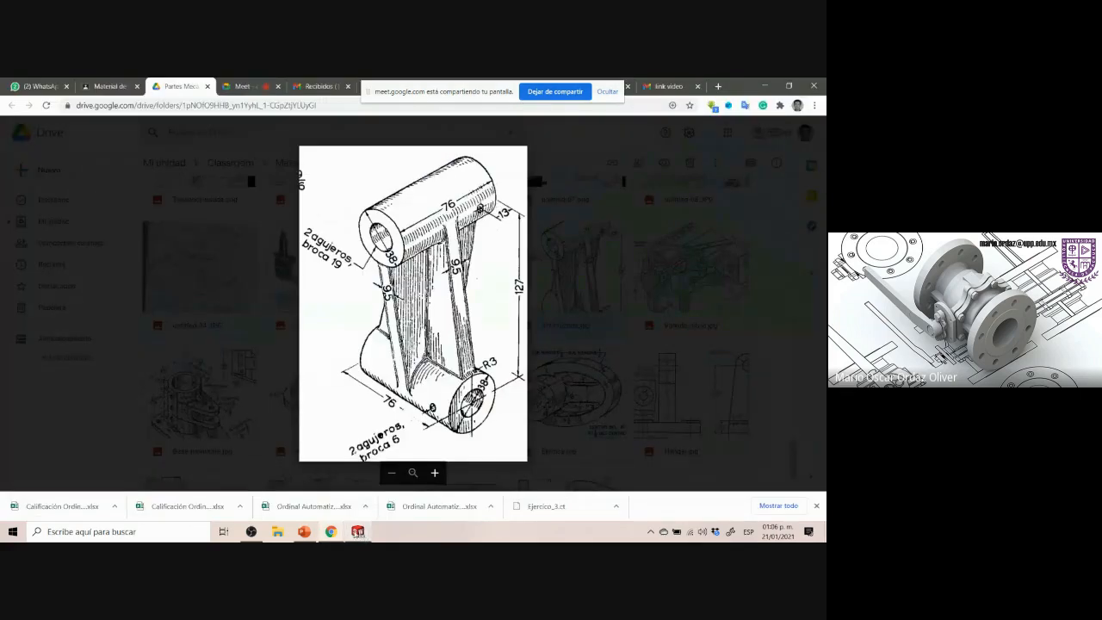
left_click(359, 534)
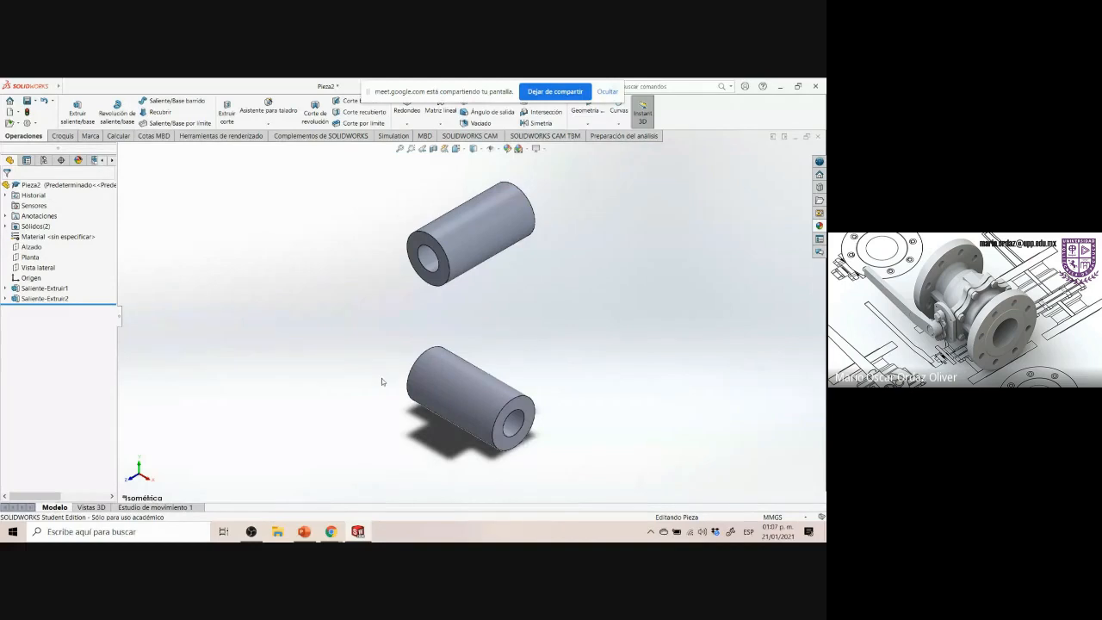
Open a new sketch on the Alzado plane and orient the view normal to it
left_click(5, 288)
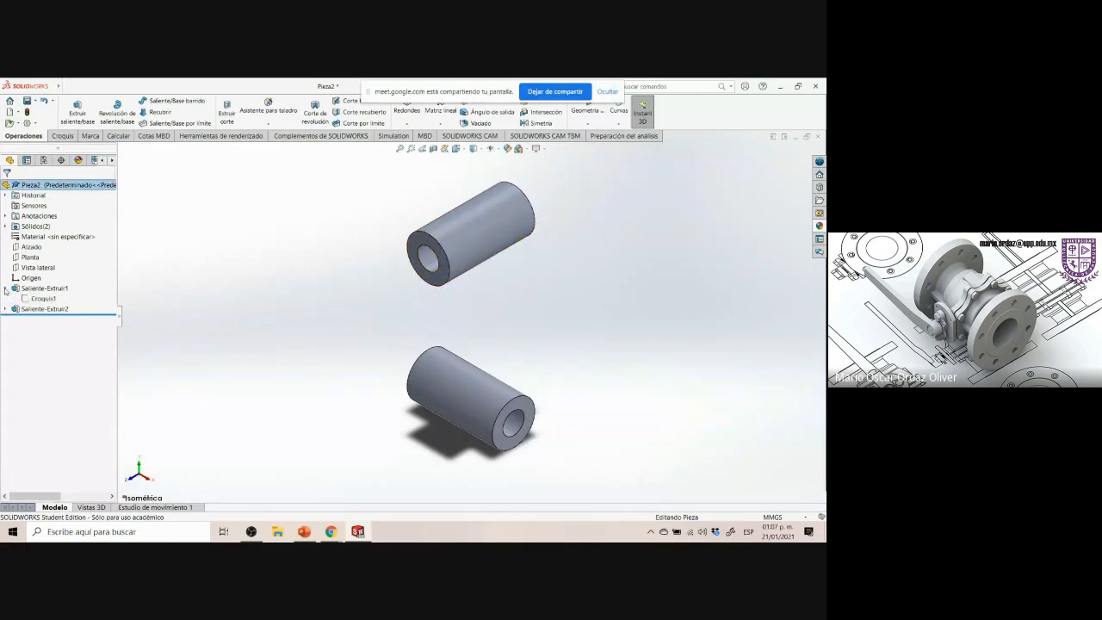
left_click(34, 247)
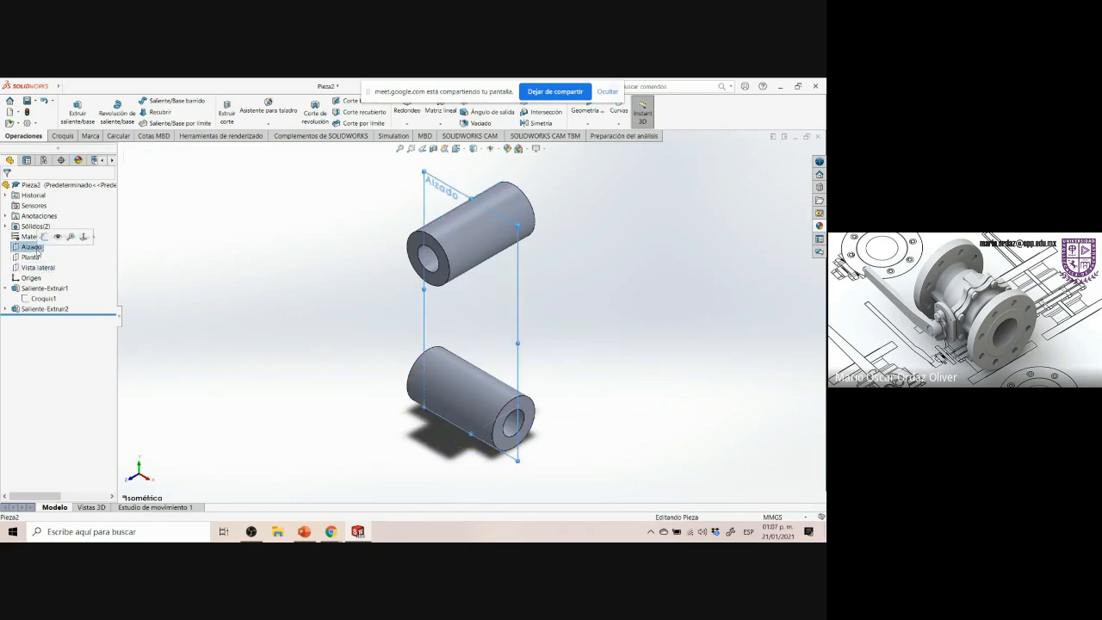
left_click(41, 268)
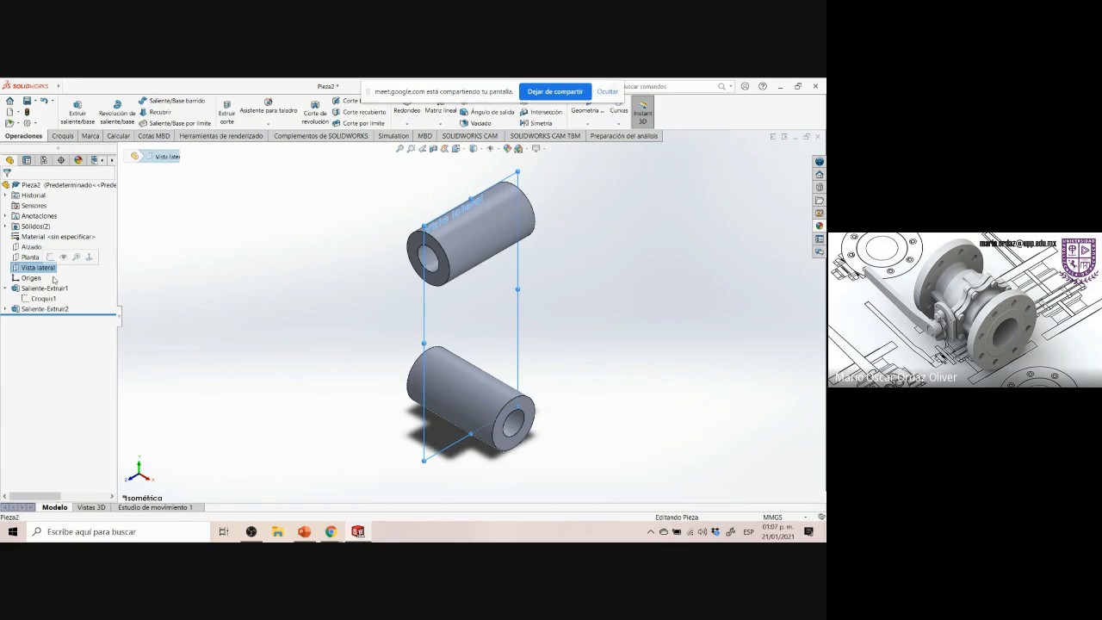
left_click(203, 264)
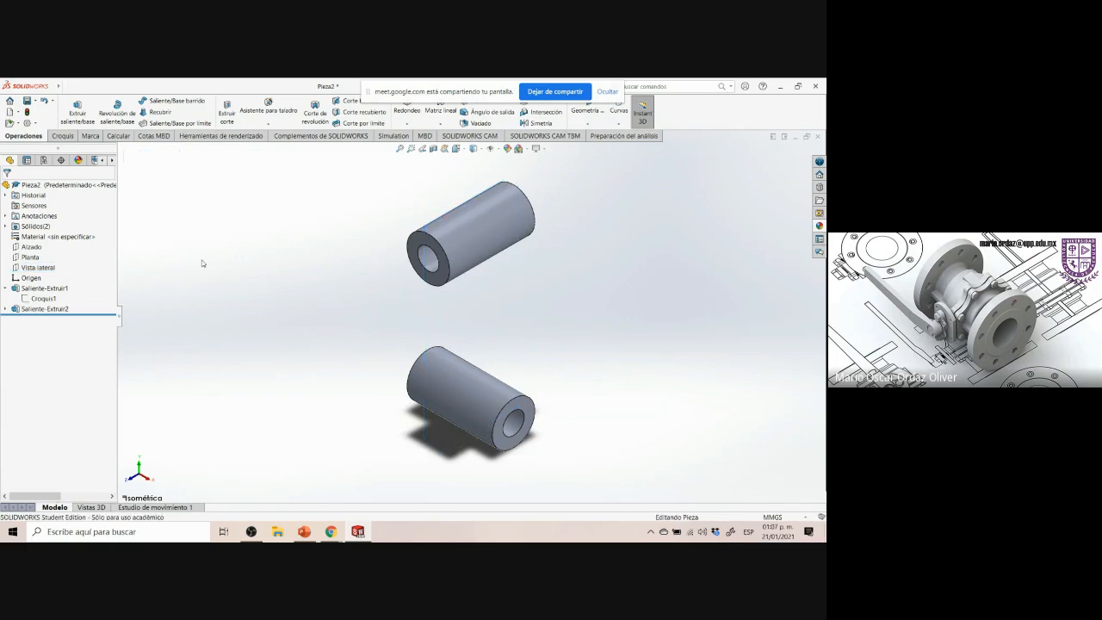
left_click(31, 248)
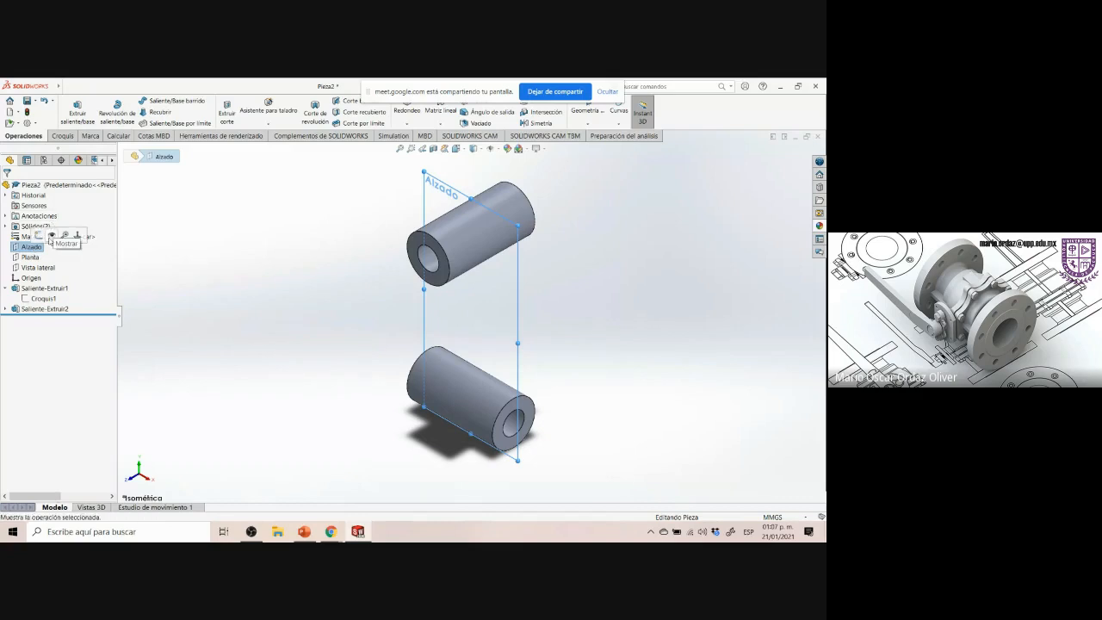
left_click(39, 236)
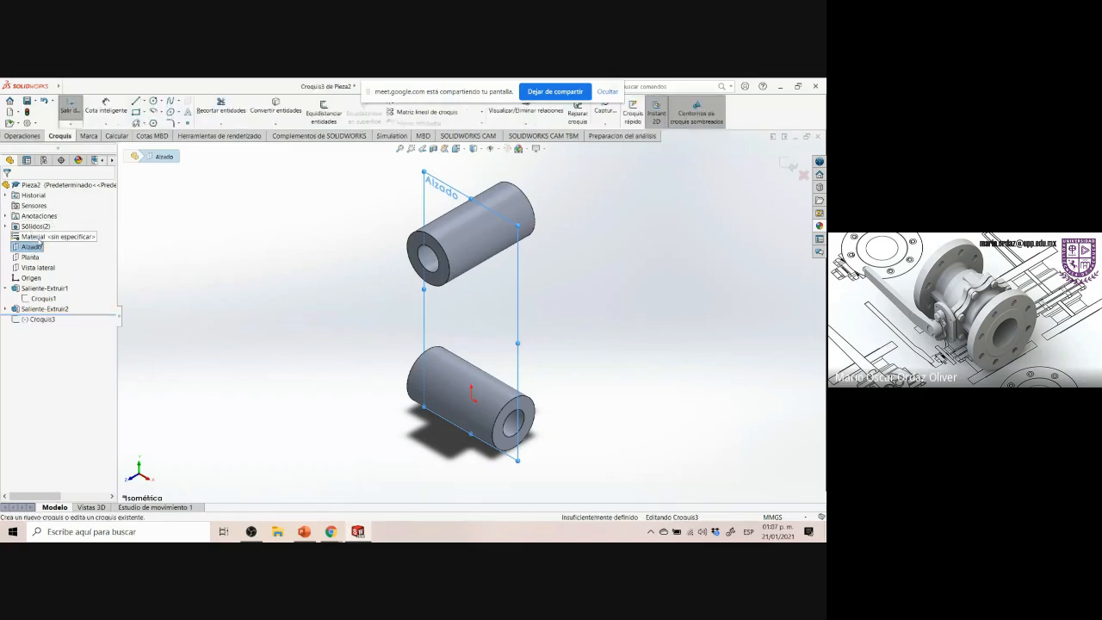
left_click(54, 321)
left_click(73, 308)
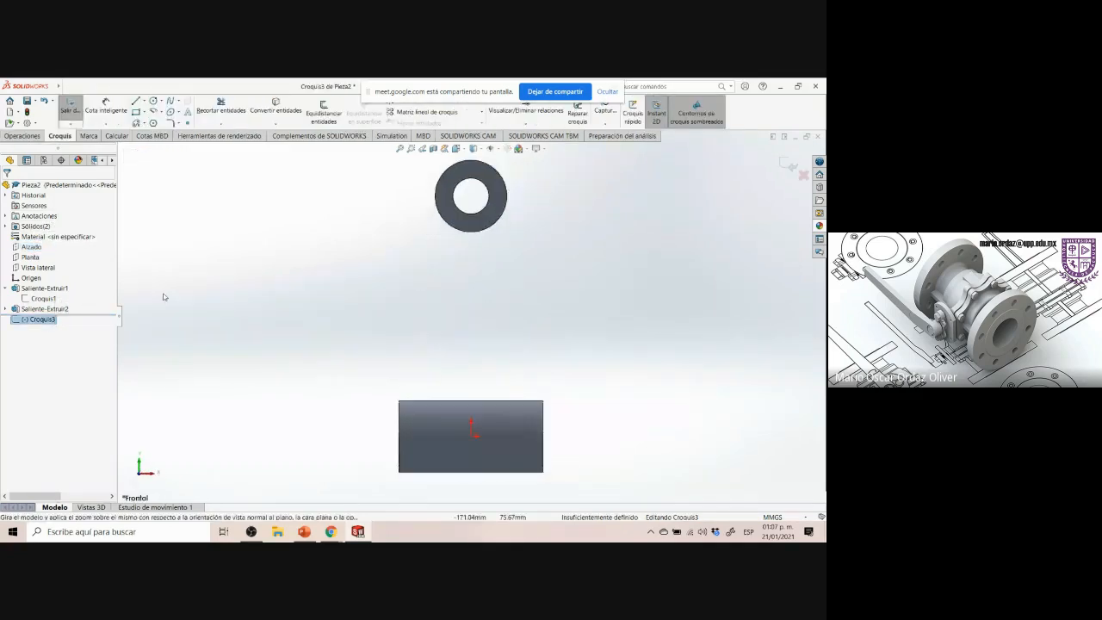
scroll(613, 310, "up", 1)
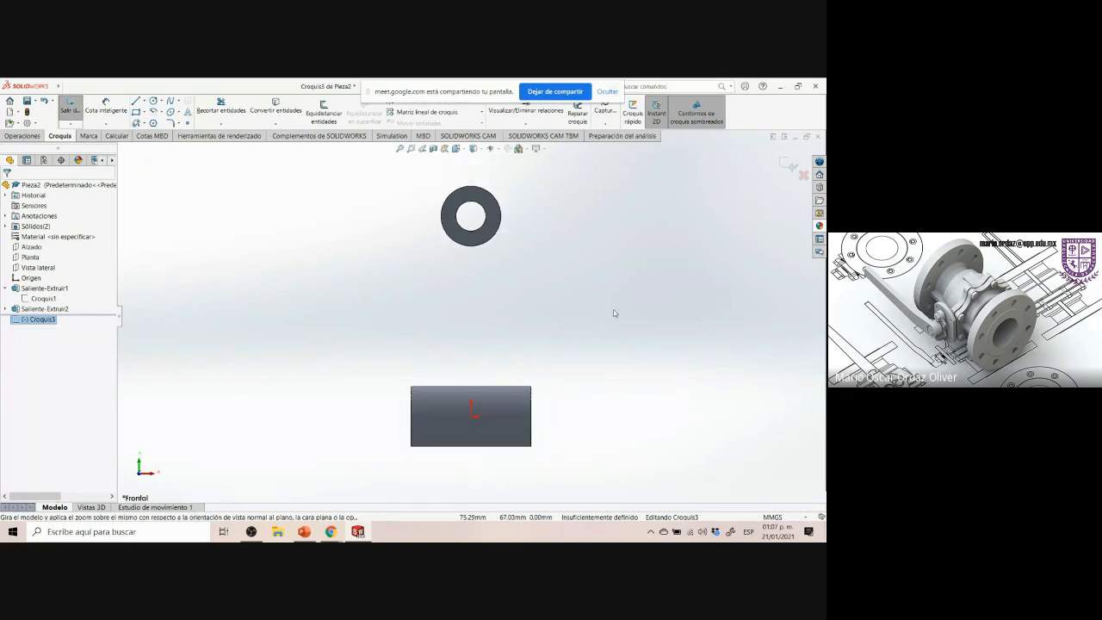
scroll(613, 309, "down", 1)
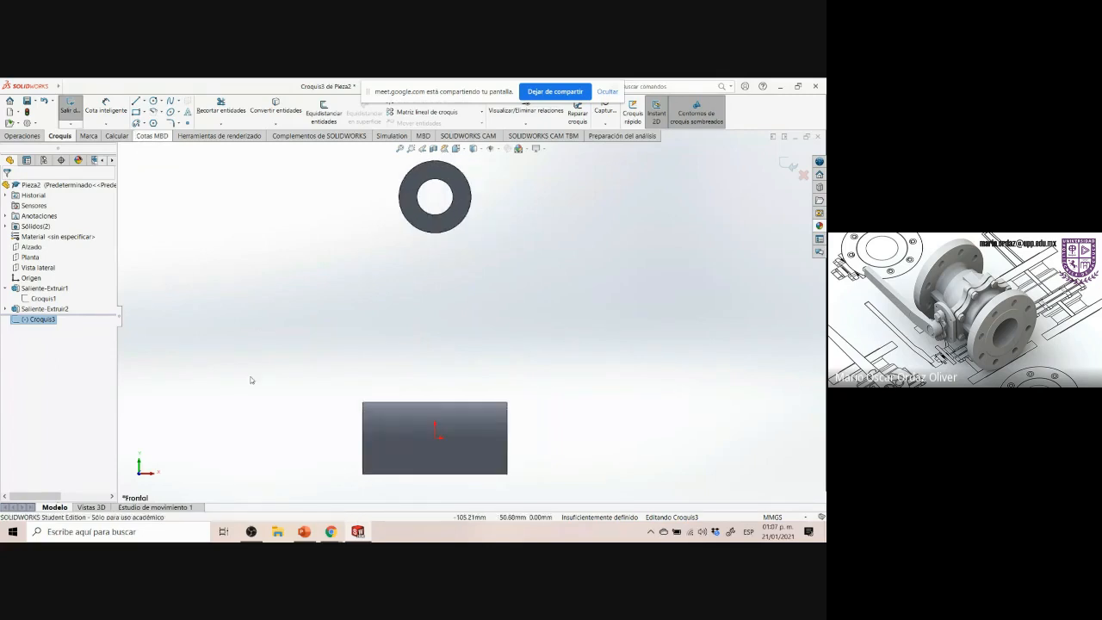
Examine the reference drawing's rib and lower boss outline
left_click(357, 531)
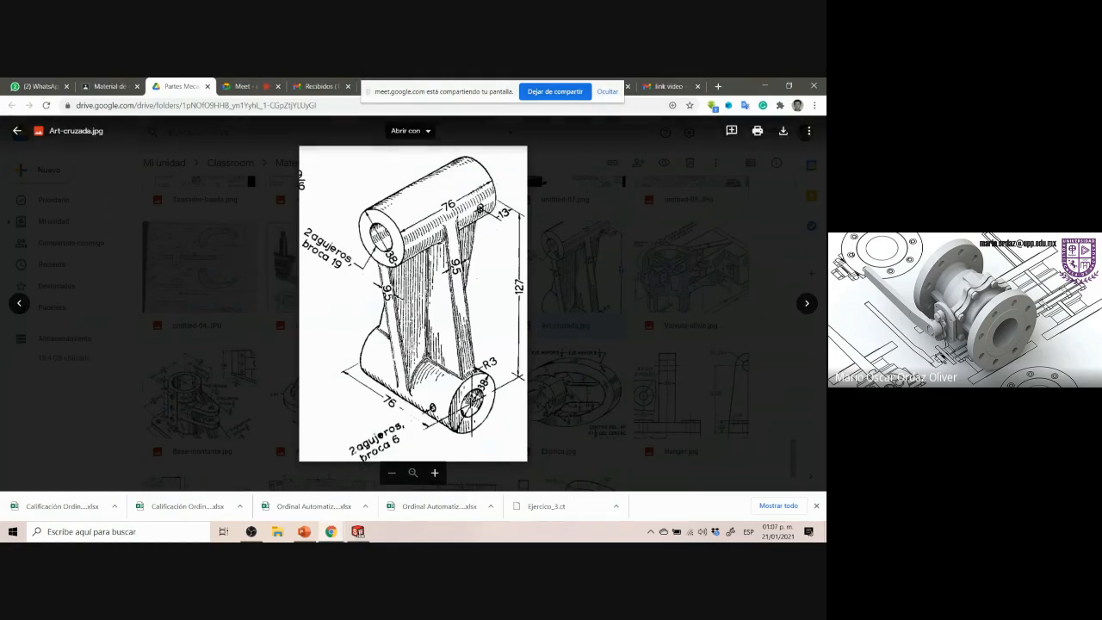
left_click_drag(457, 392, 488, 418)
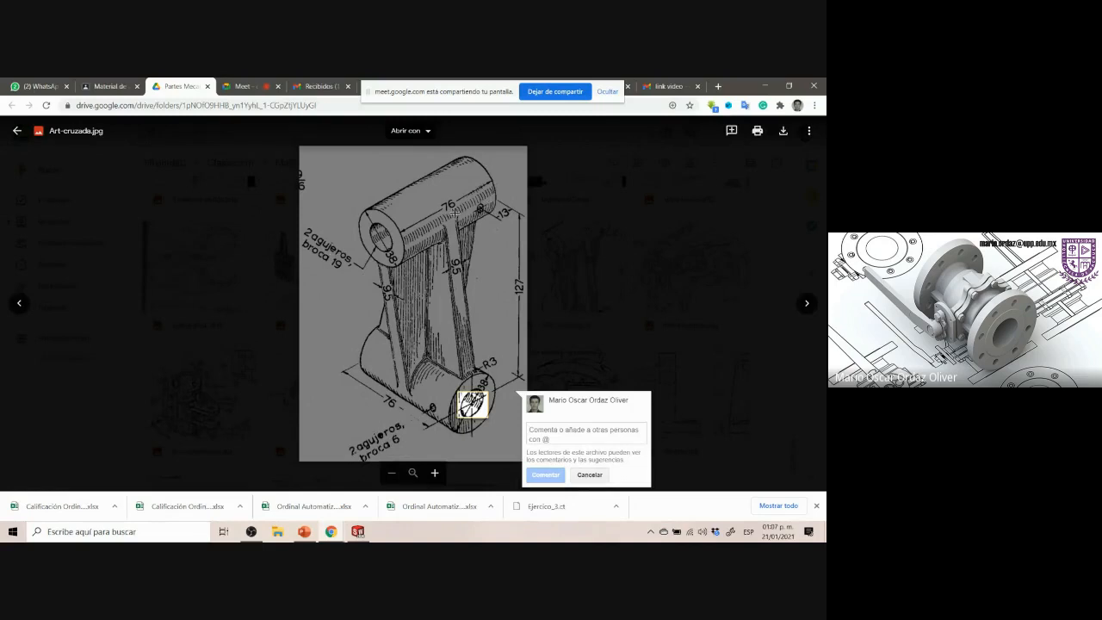
key("Escape")
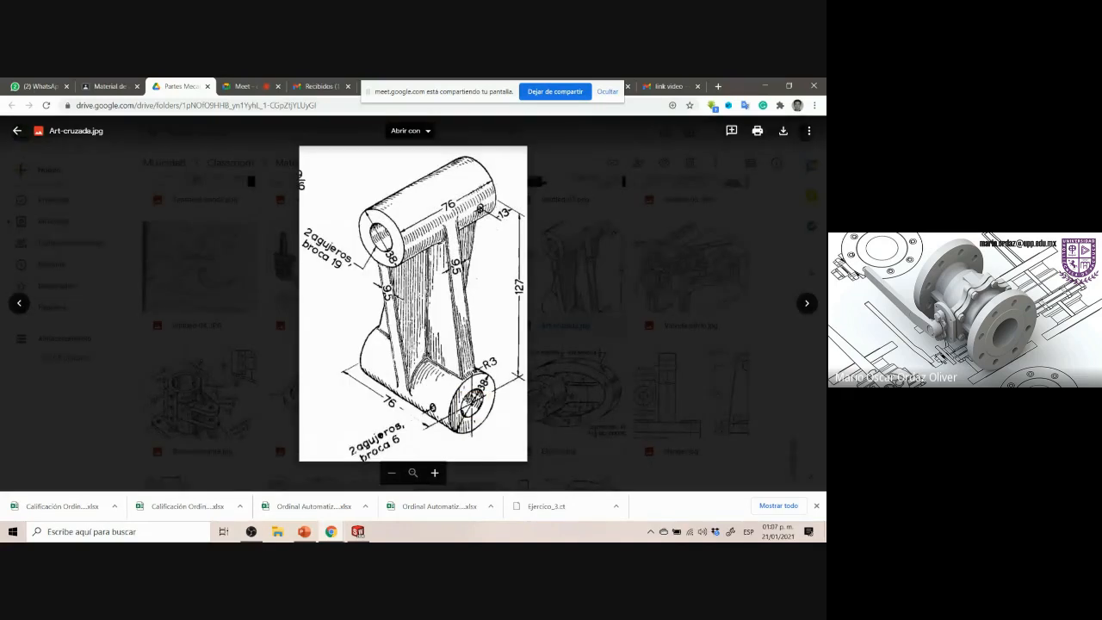
mouse_move(378, 327)
left_mouse_down()
mouse_move(474, 283)
mouse_move(473, 262)
left_mouse_up()
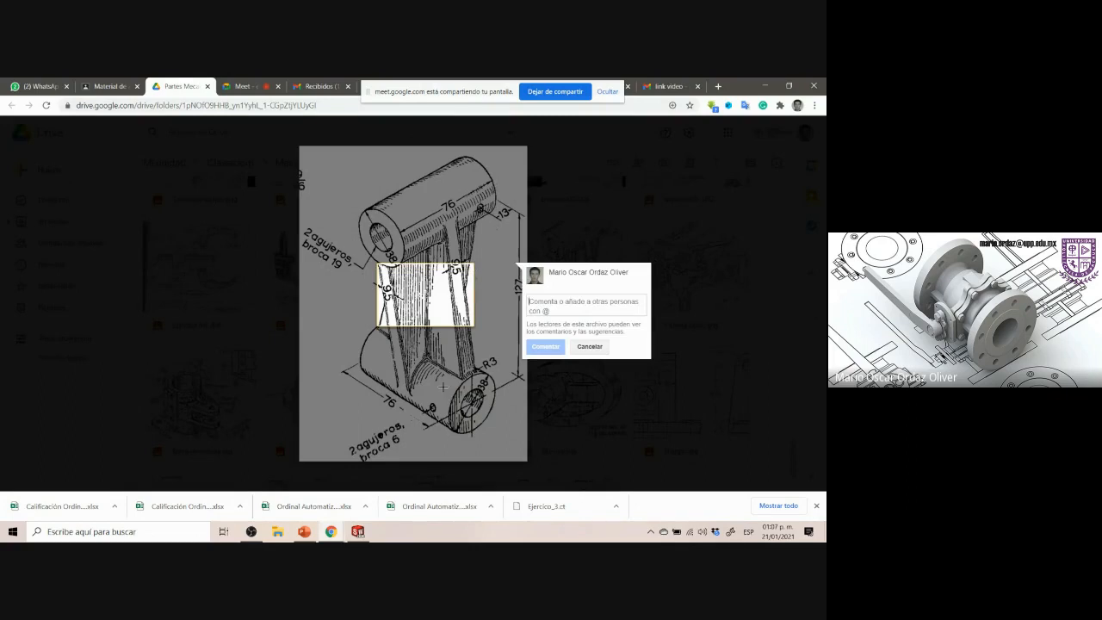
left_click_drag(430, 369, 486, 419)
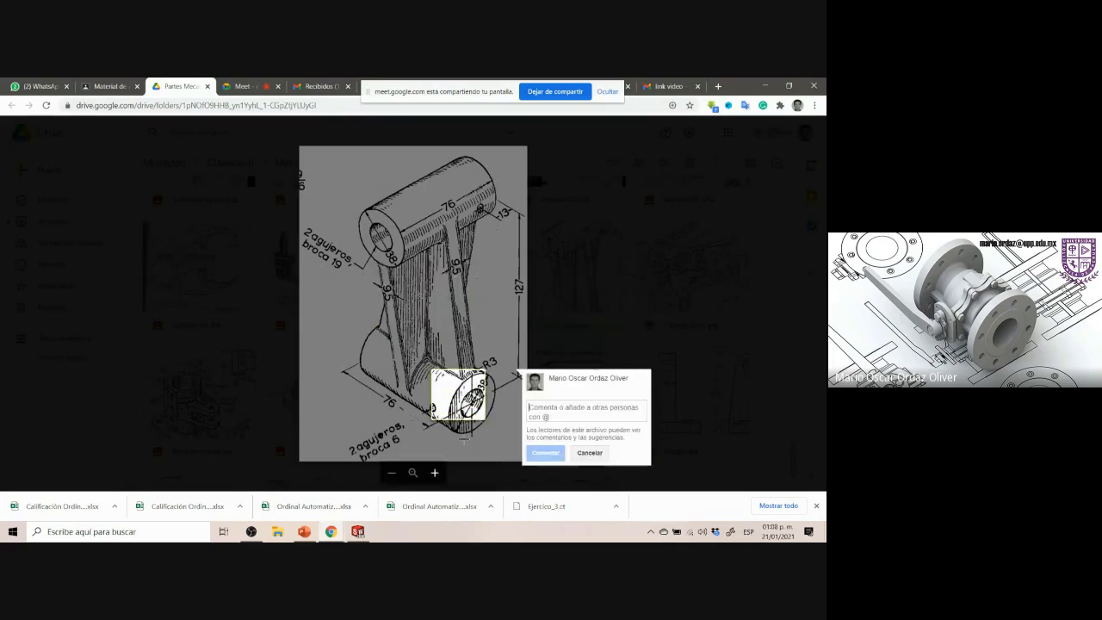
left_click(460, 440)
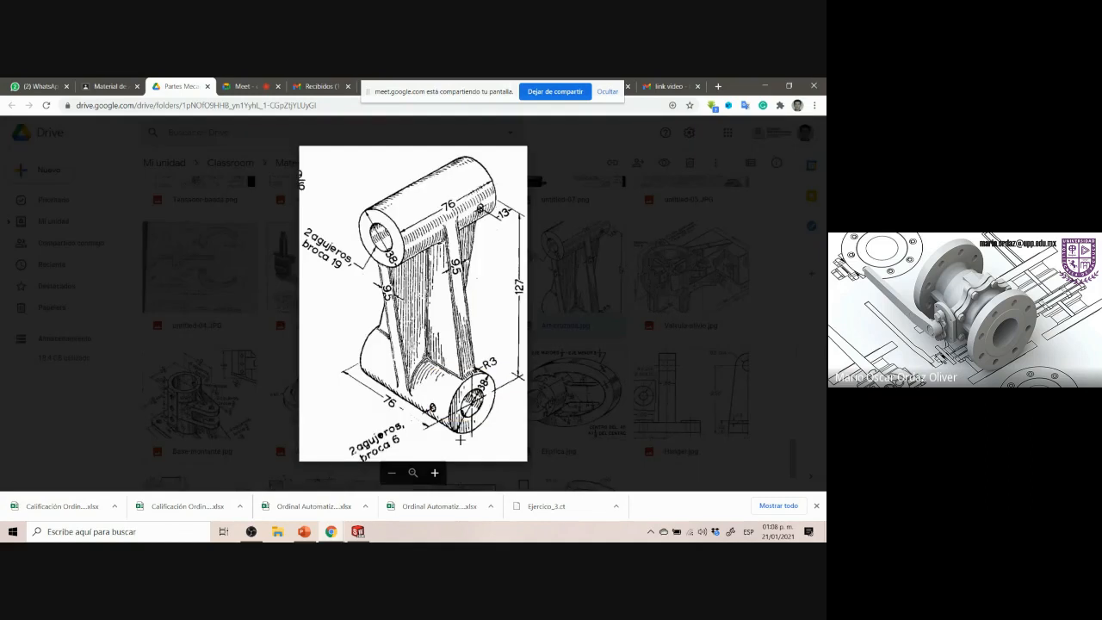
left_click(360, 531)
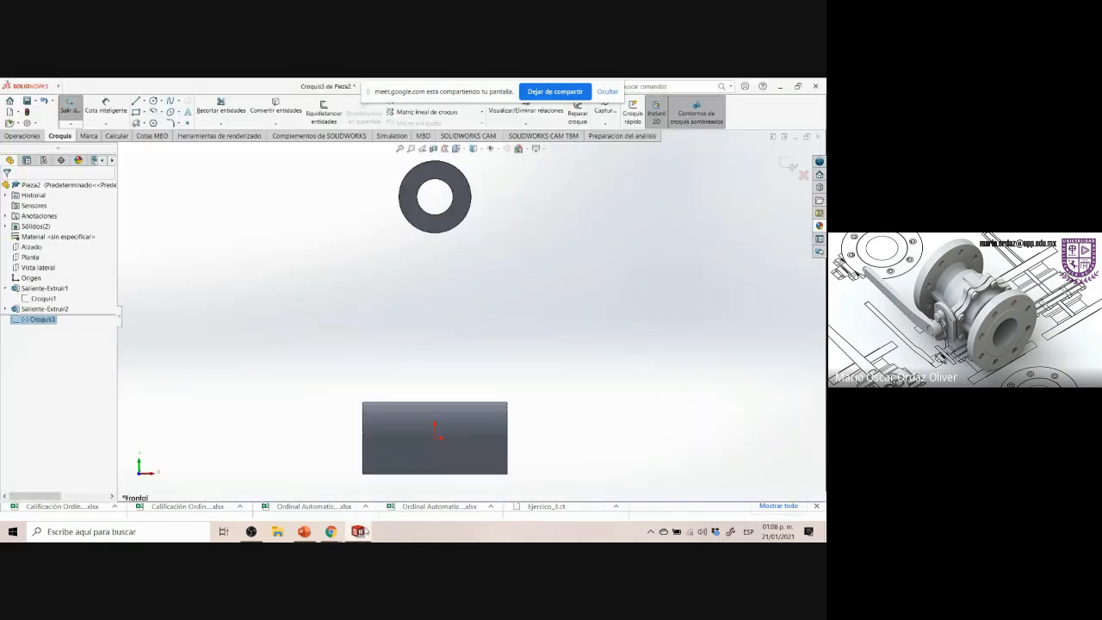
Sketch the rib outline as a chain of lines from below the upper boss down to the lower boss and back up
left_click(339, 342)
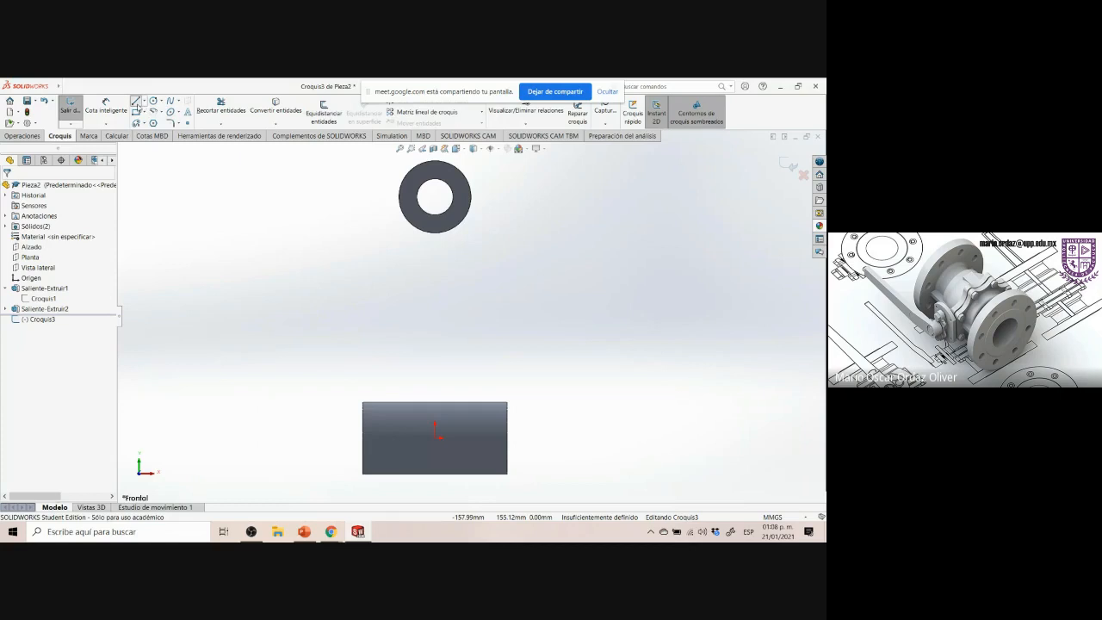
left_click(136, 102)
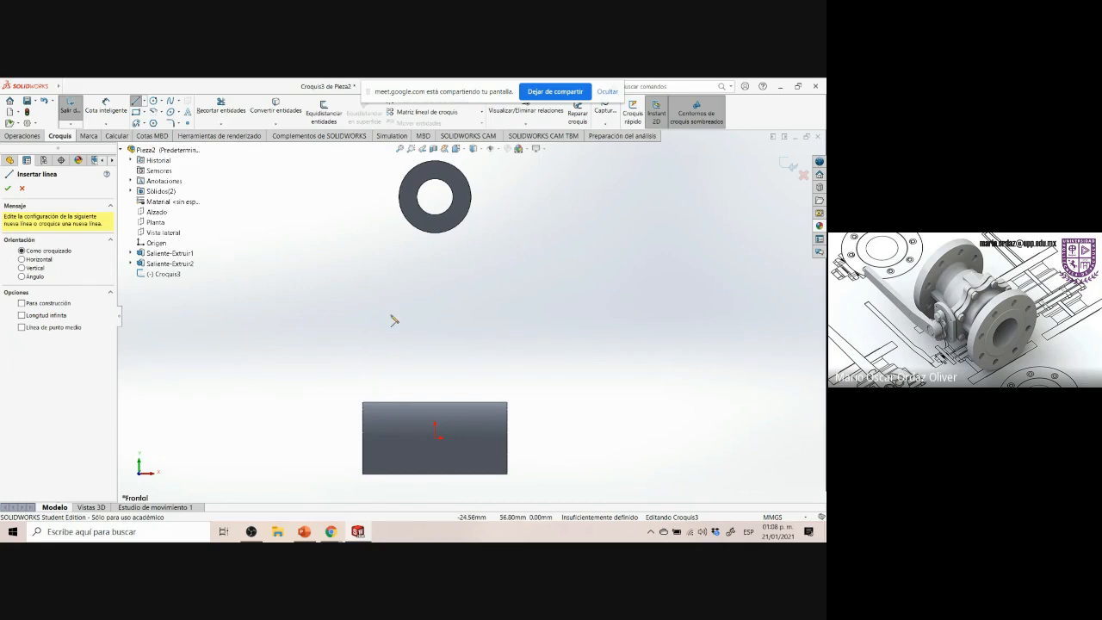
left_click(412, 245)
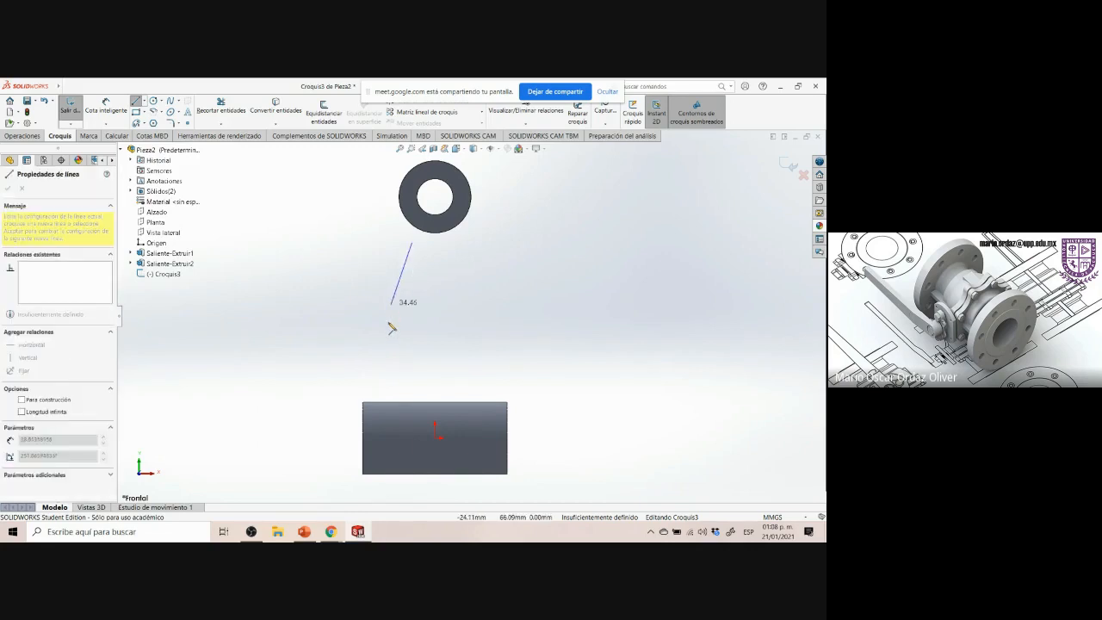
left_click(376, 382)
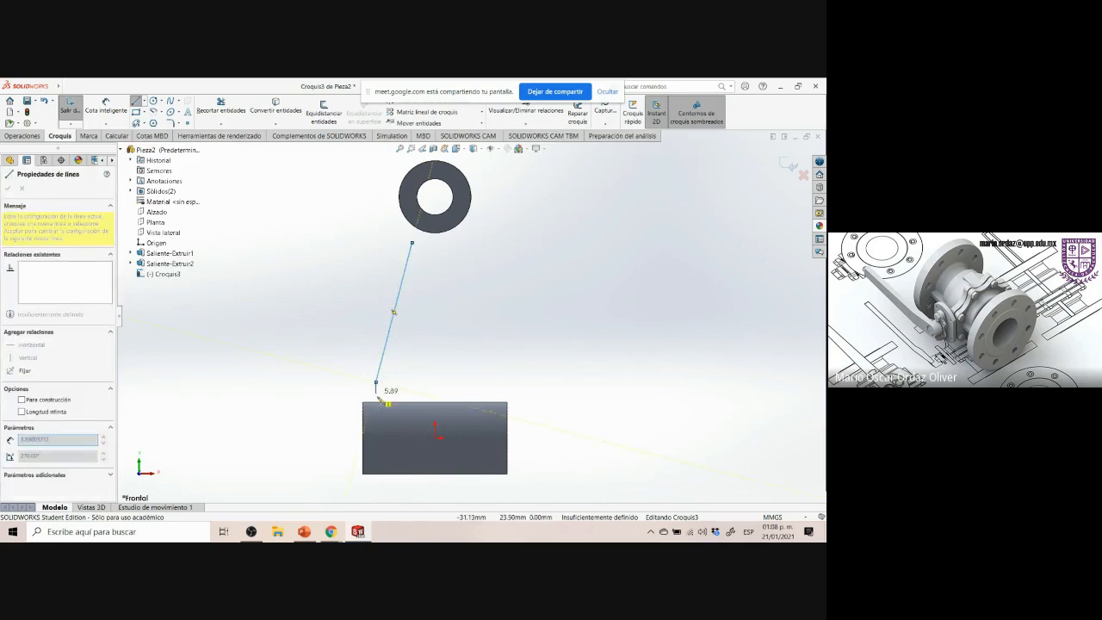
left_click(376, 412)
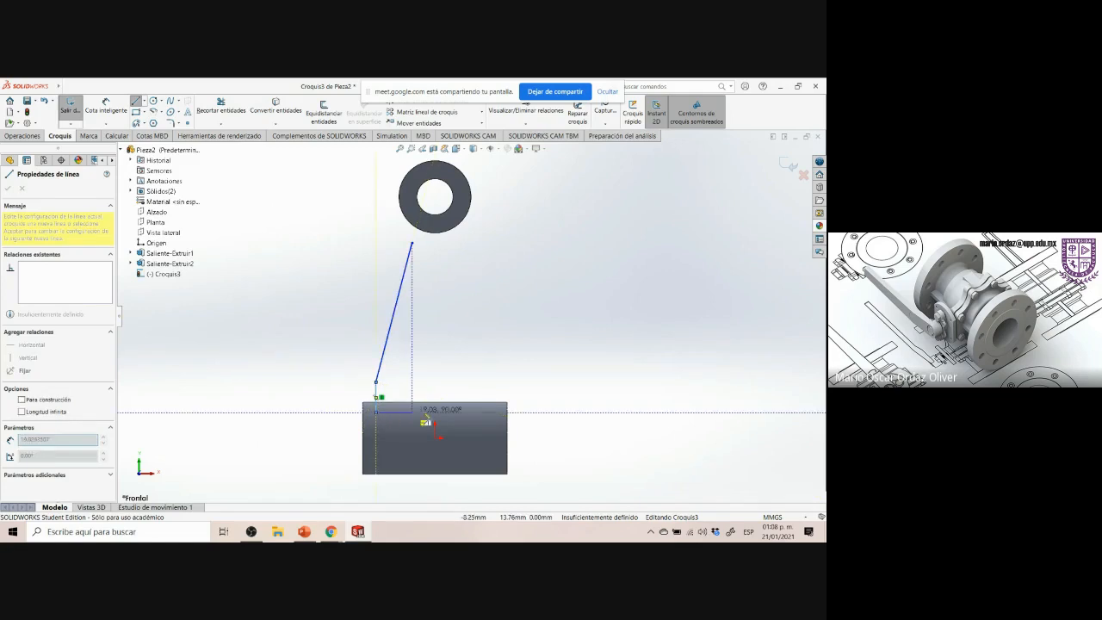
left_click(502, 411)
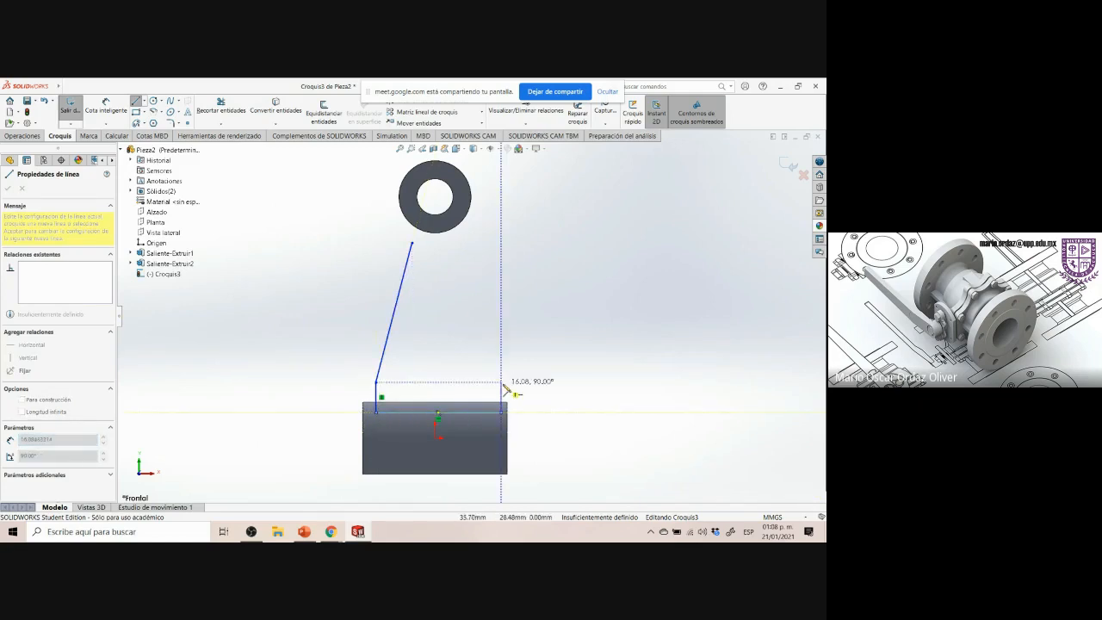
left_click(501, 381)
left_click(463, 244)
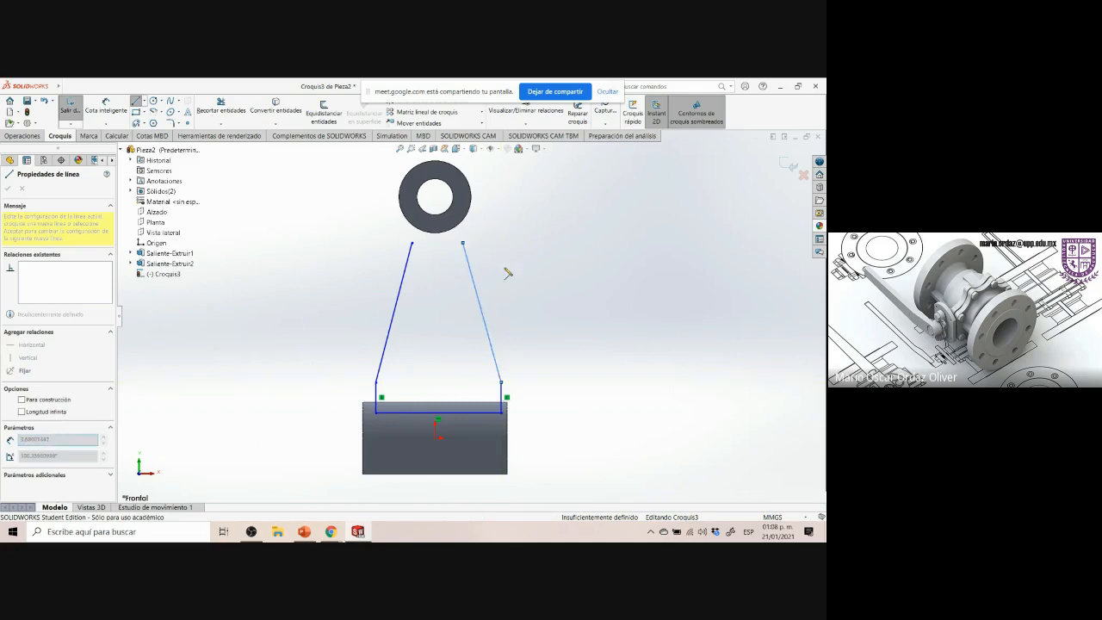
key("Escape")
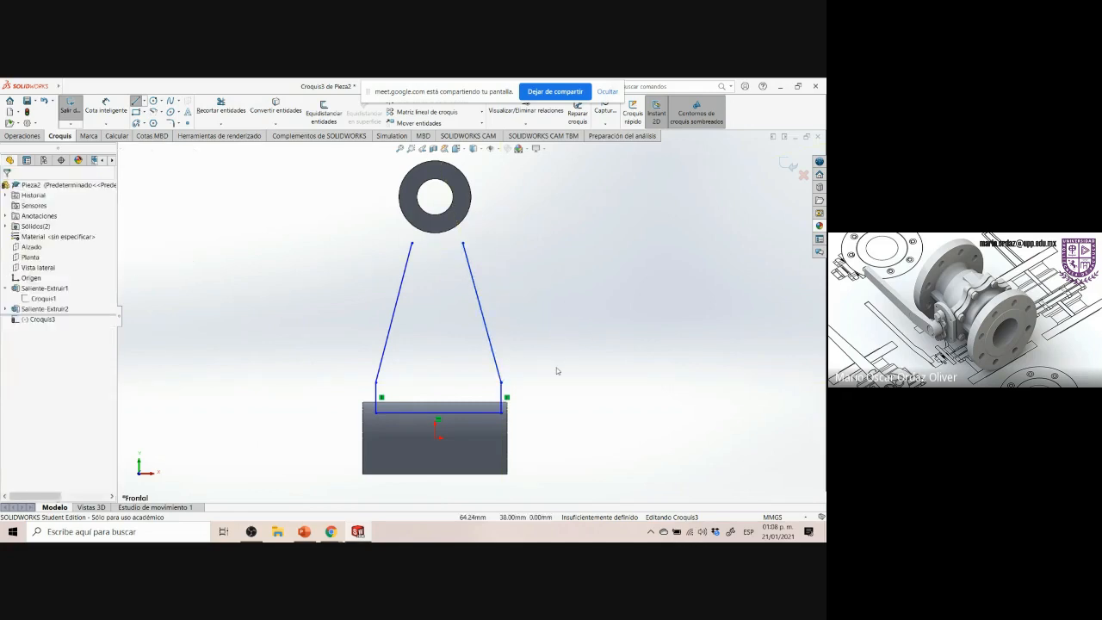
Draw a centerpoint arc centred on the upper boss between the upper ends of the two slanted lines
left_click(153, 112)
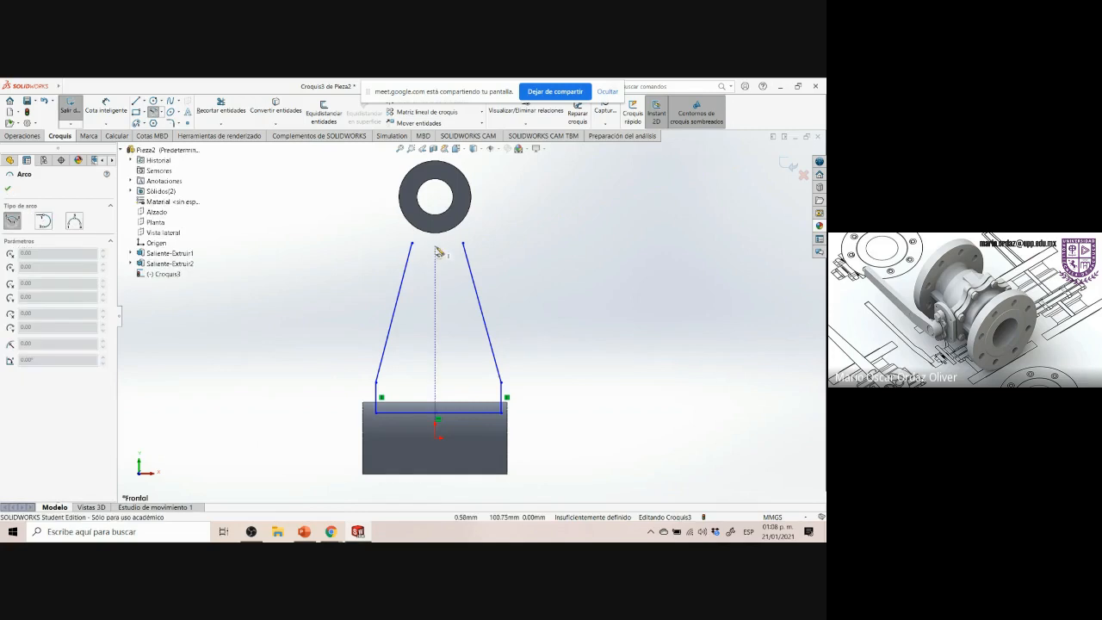
left_click(437, 198)
left_click(411, 243)
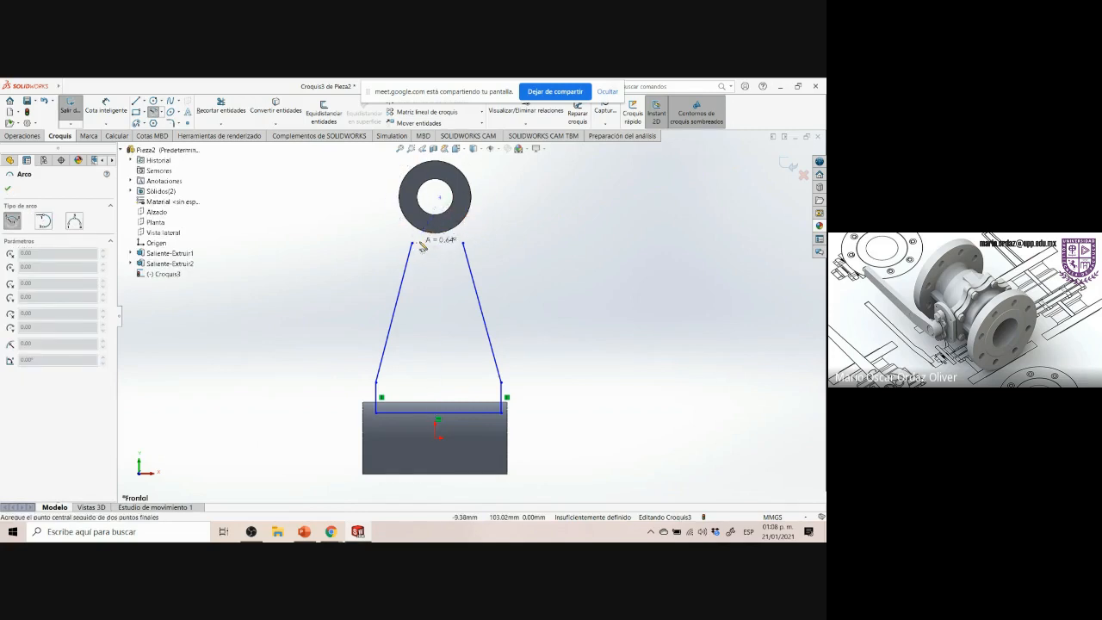
left_click(464, 244)
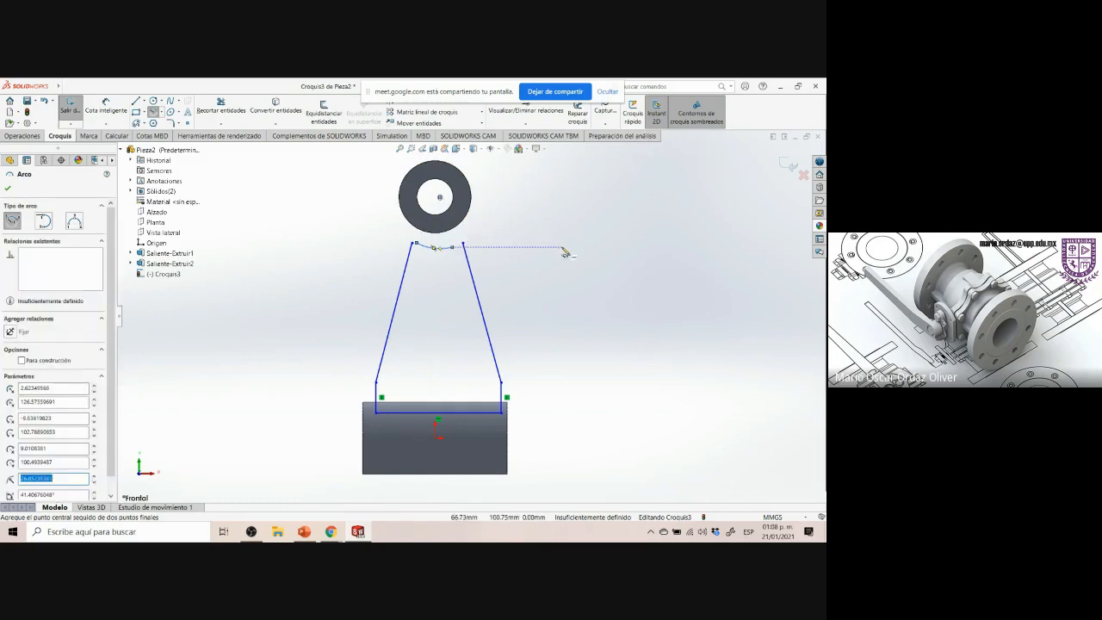
key("Escape")
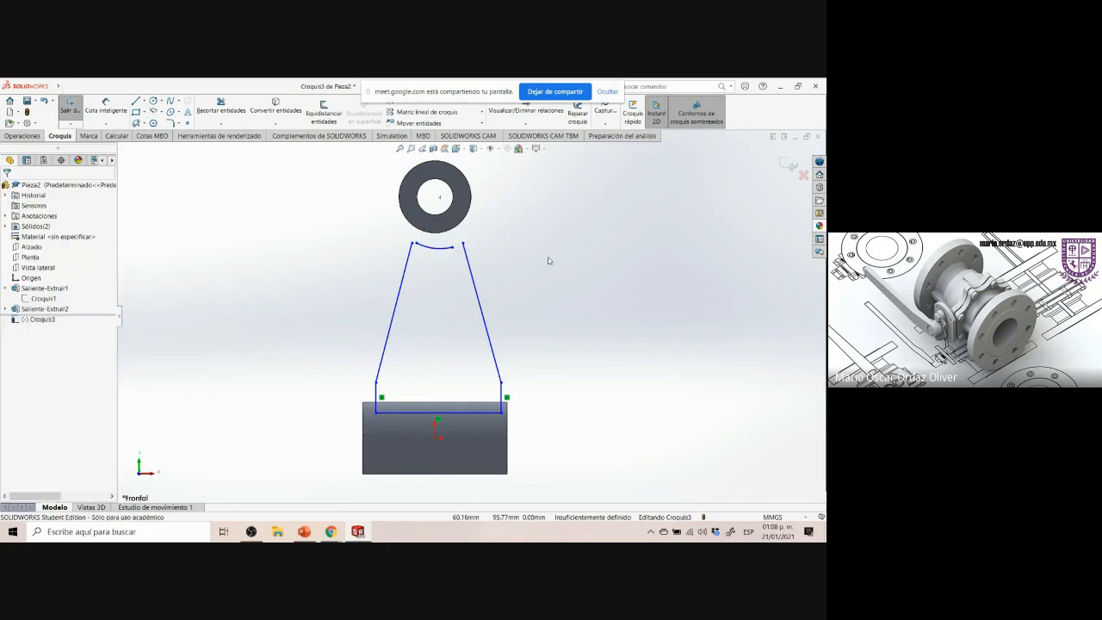
Merge each arc endpoint with the upper end of the adjacent slanted line
left_click(414, 243)
left_click(417, 243, "ctrl")
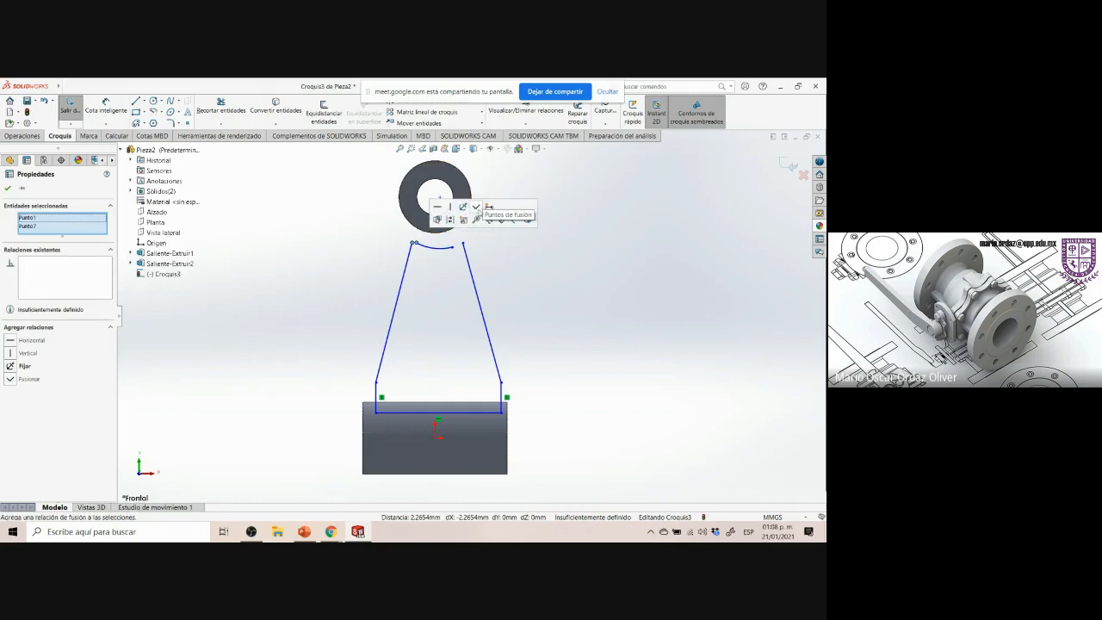
left_click(477, 207)
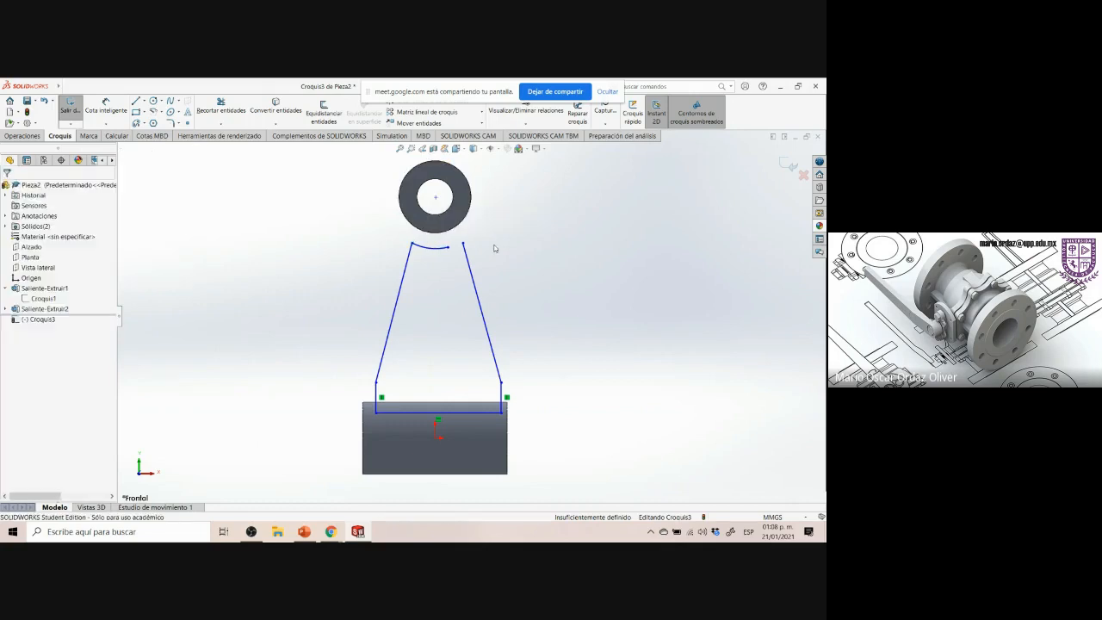
left_click(448, 248)
left_click(464, 246, "ctrl")
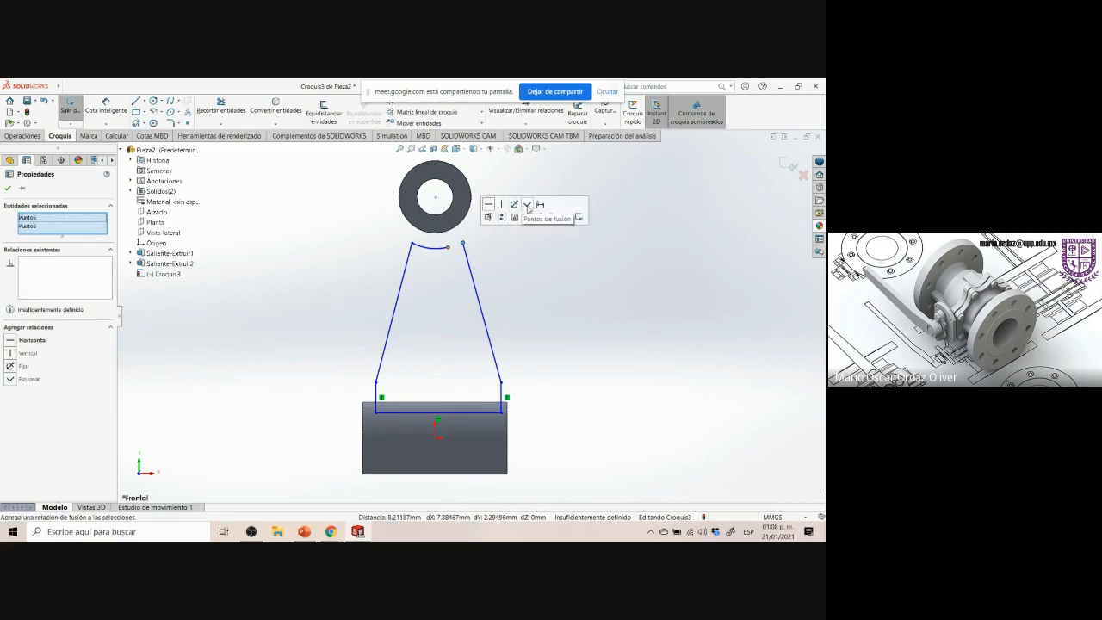
left_click(527, 205)
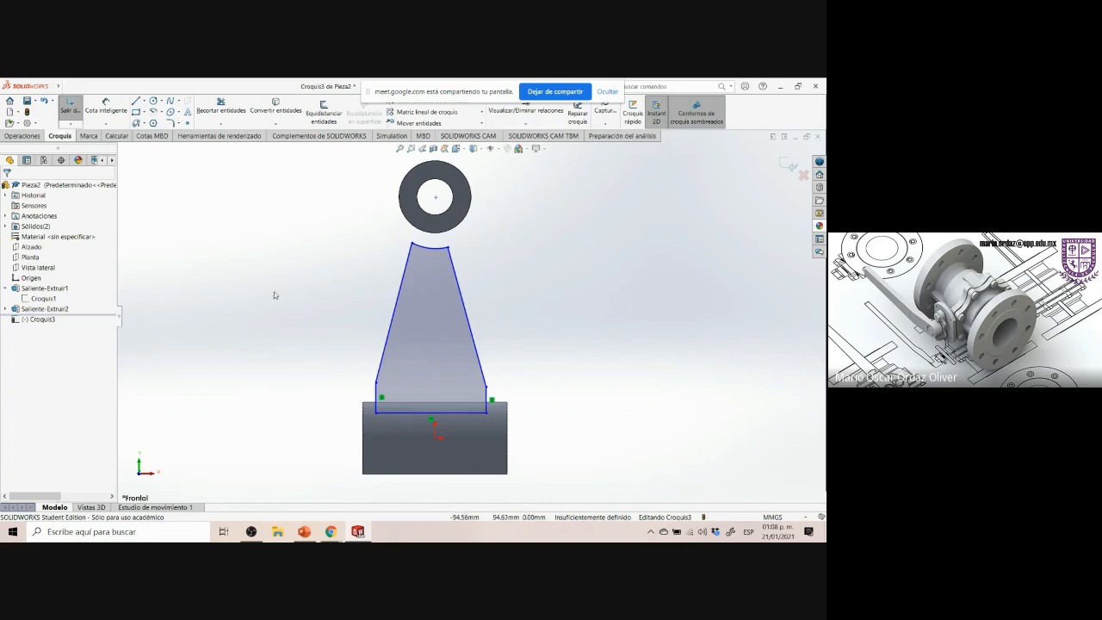
Make the rib's top arc coradial with the upper boss's outer circular edge
left_click(330, 532)
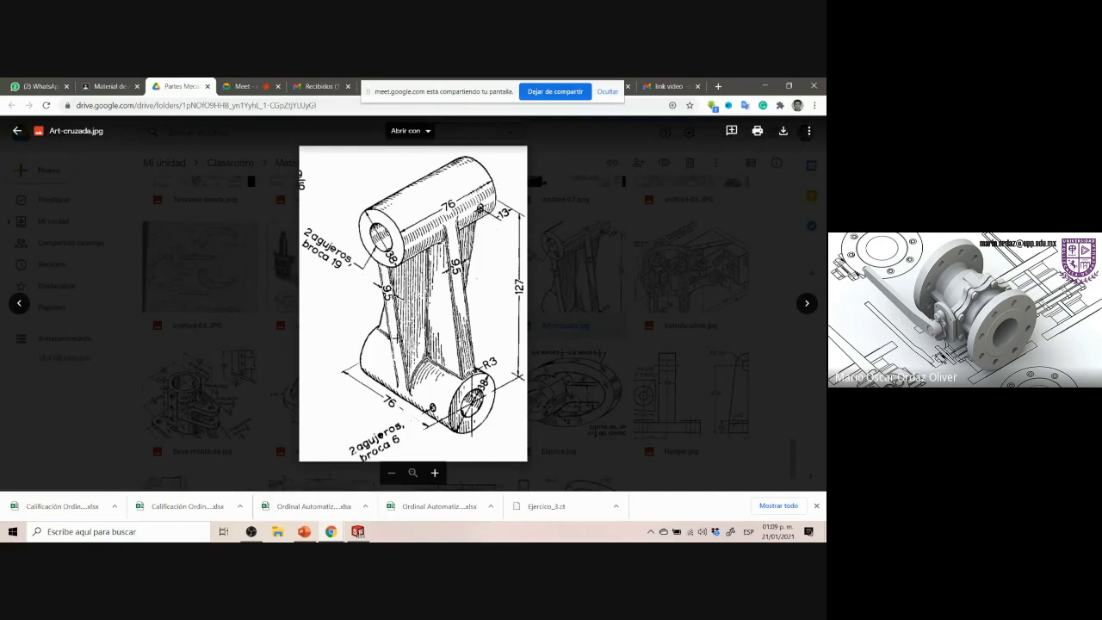
left_click(357, 531)
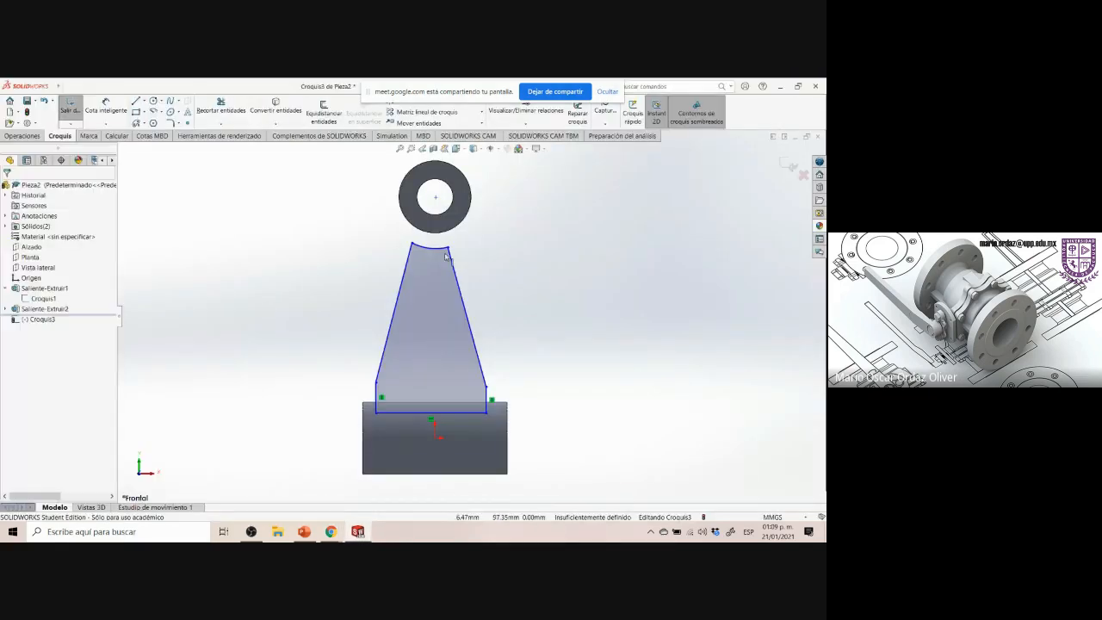
left_click(438, 246)
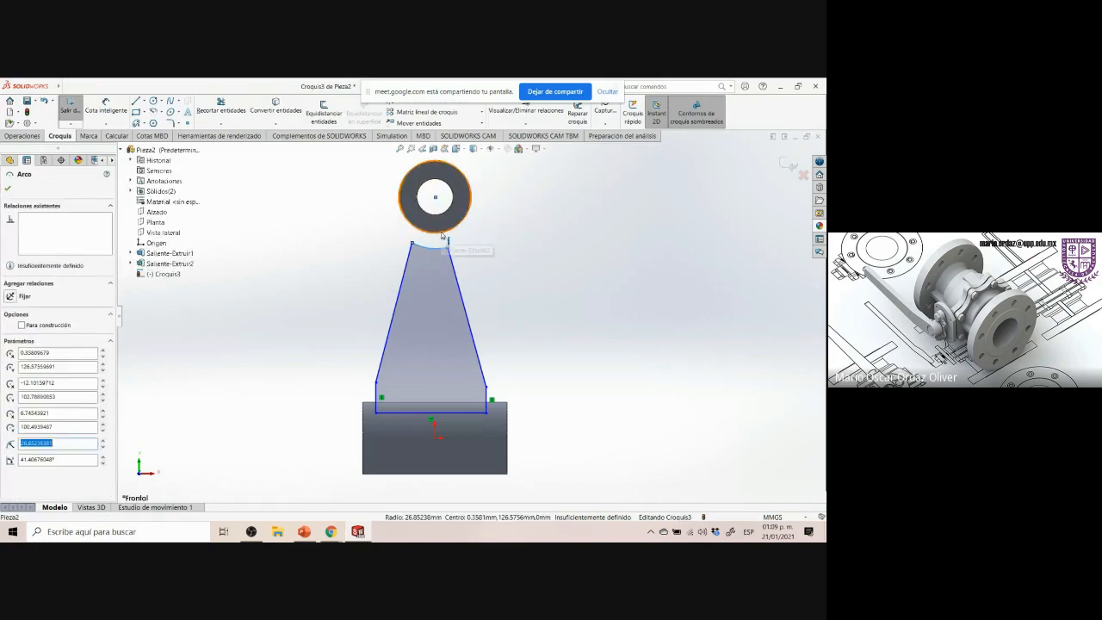
left_click(441, 232, "ctrl")
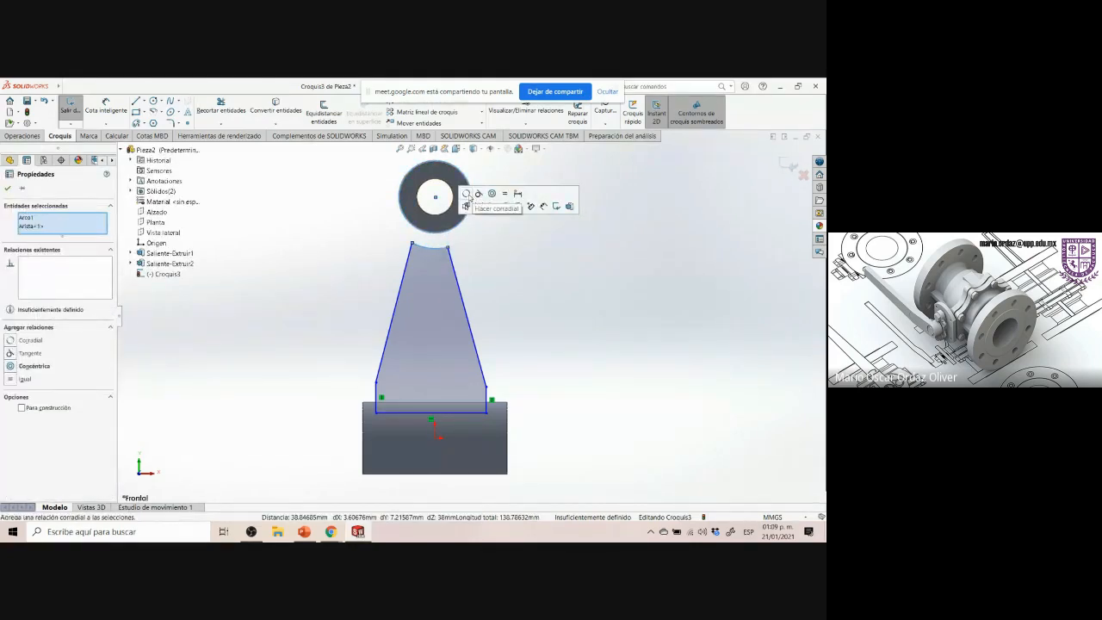
left_click(466, 194)
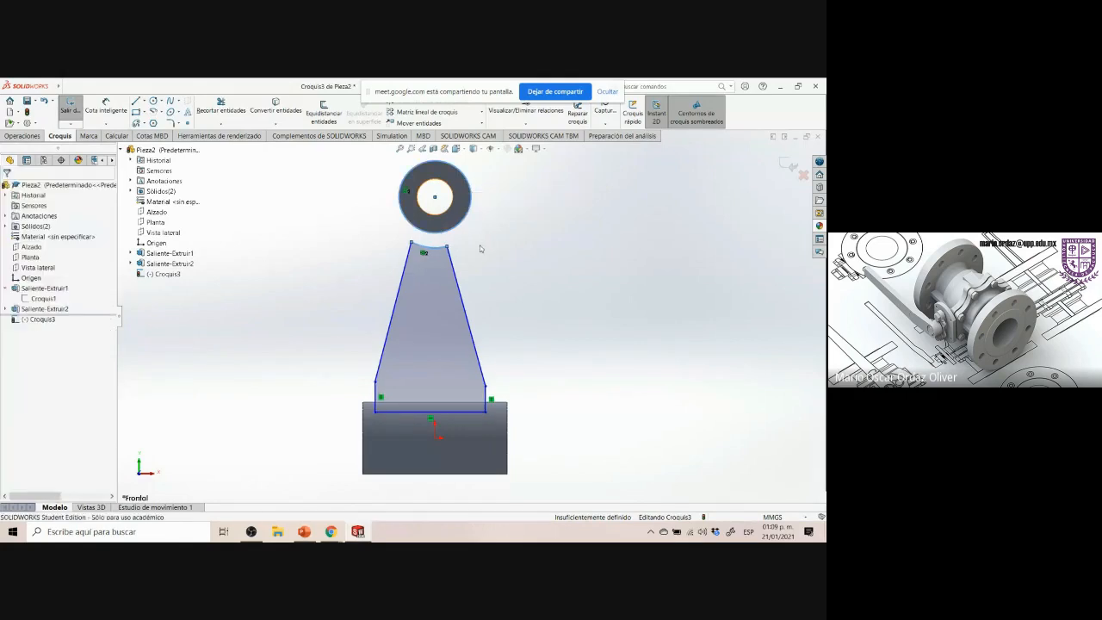
left_click(443, 244)
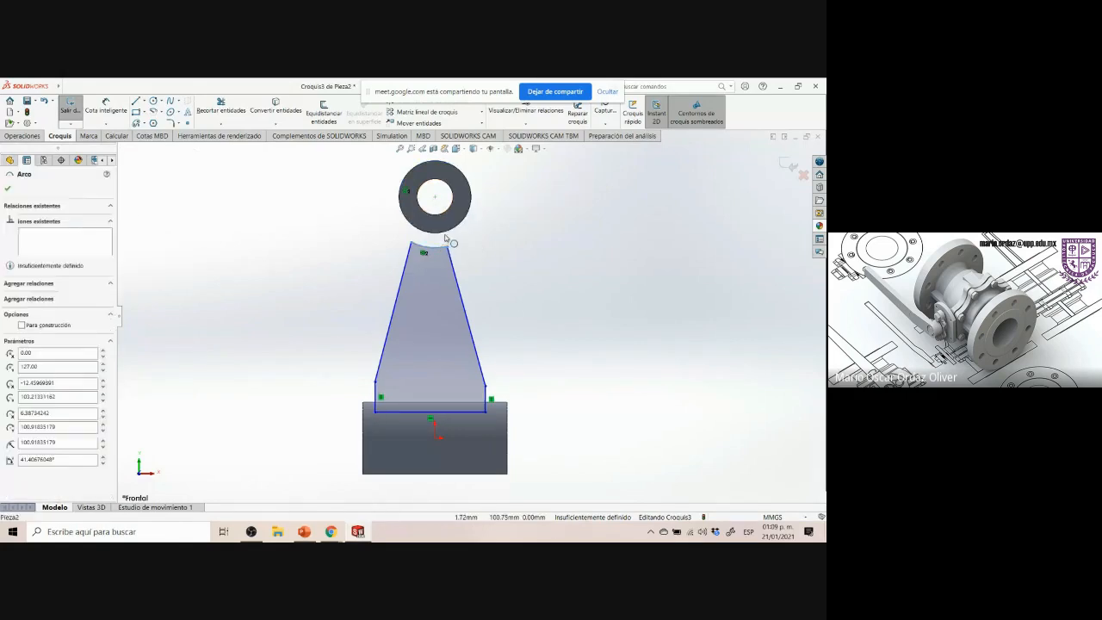
left_click(446, 234, "ctrl")
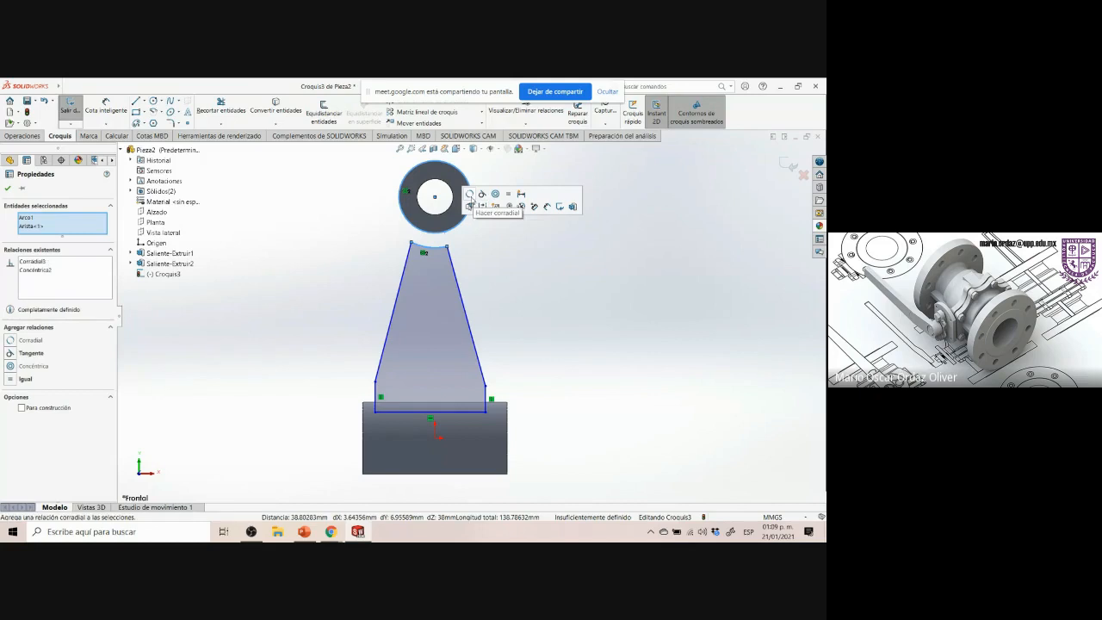
left_click(481, 248)
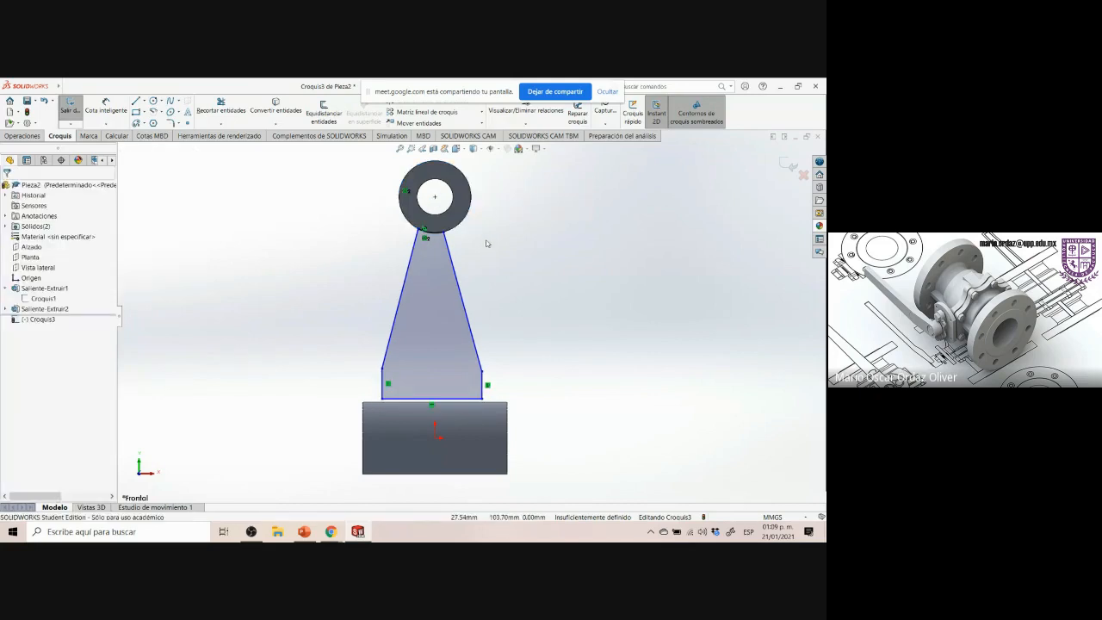
Make the lower ends of the two slanted rib lines horizontal to each other
left_click(483, 372)
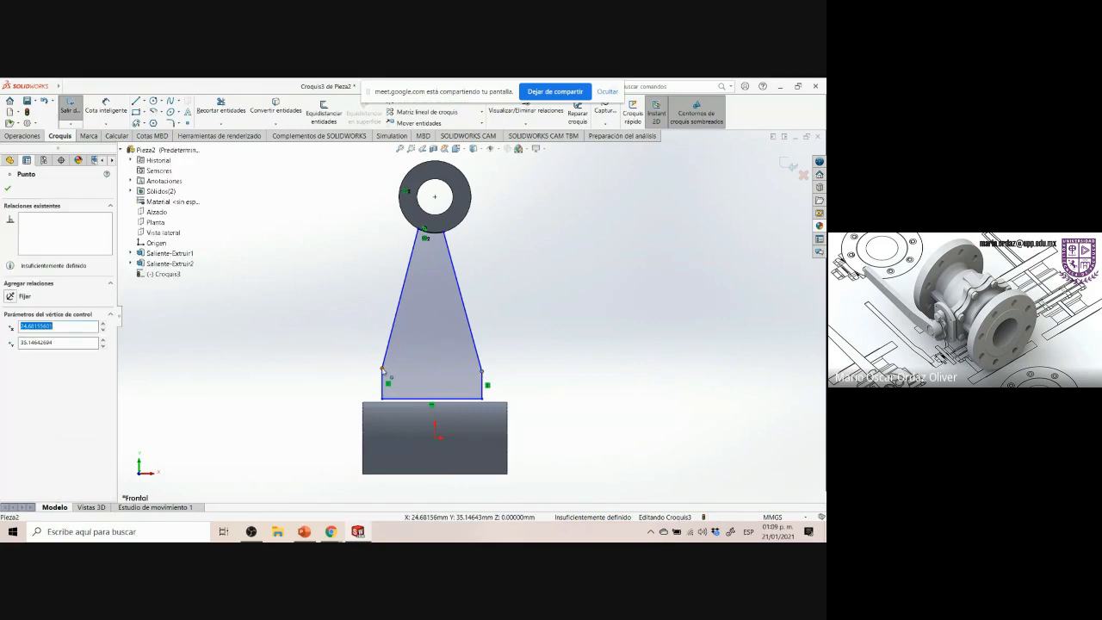
left_click(382, 368, "ctrl")
left_click(407, 330)
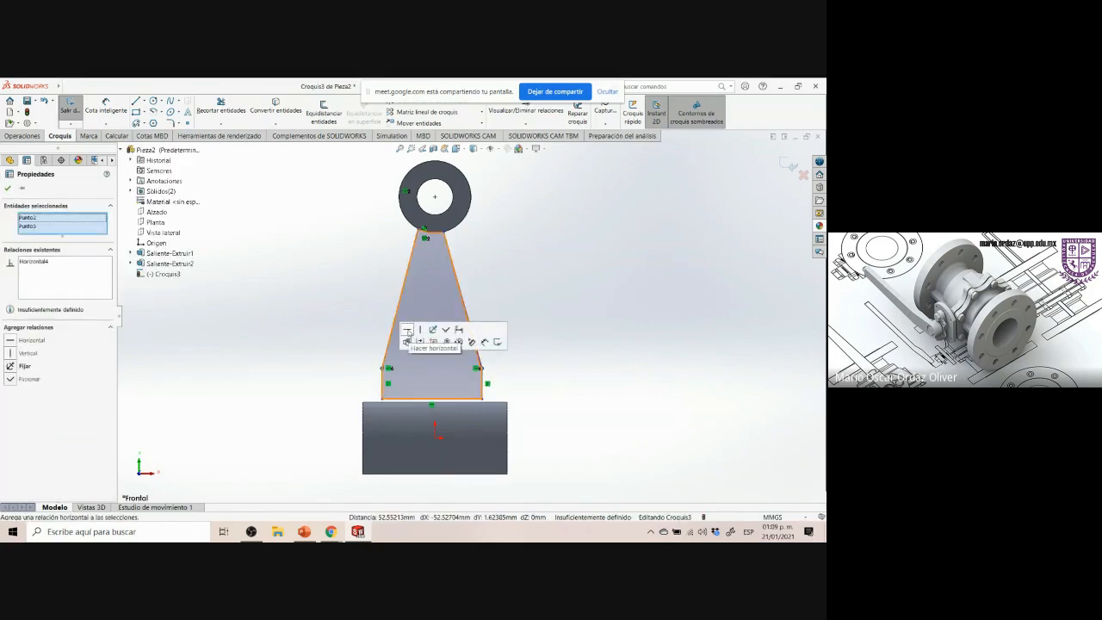
left_click(341, 337)
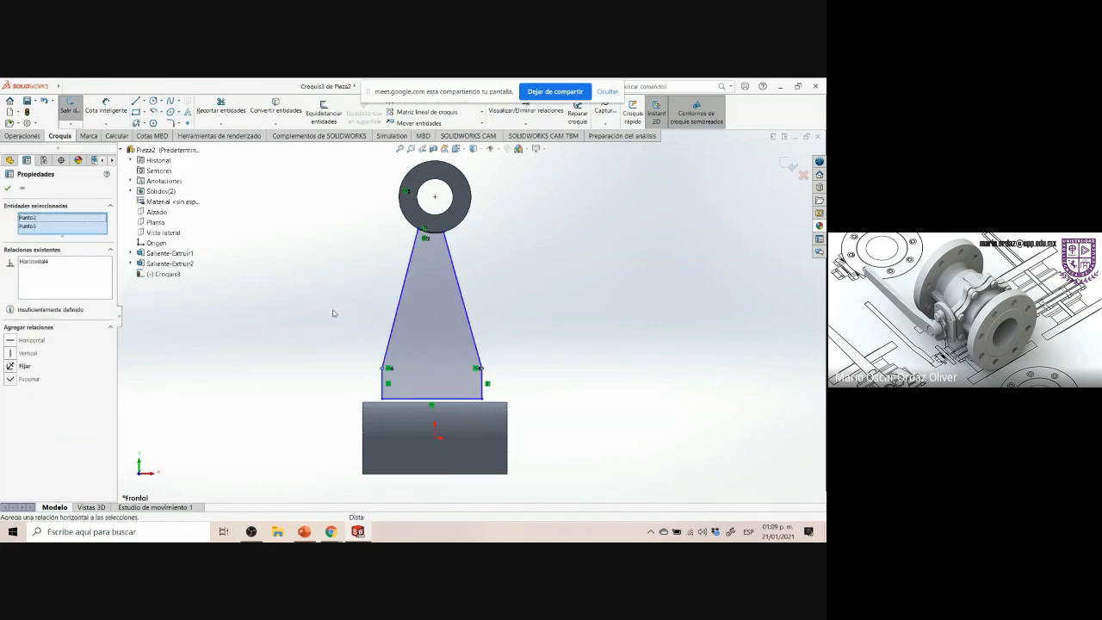
Make the left lower rib vertex coincident with the lower boss's top silhouette edge
left_click(383, 368)
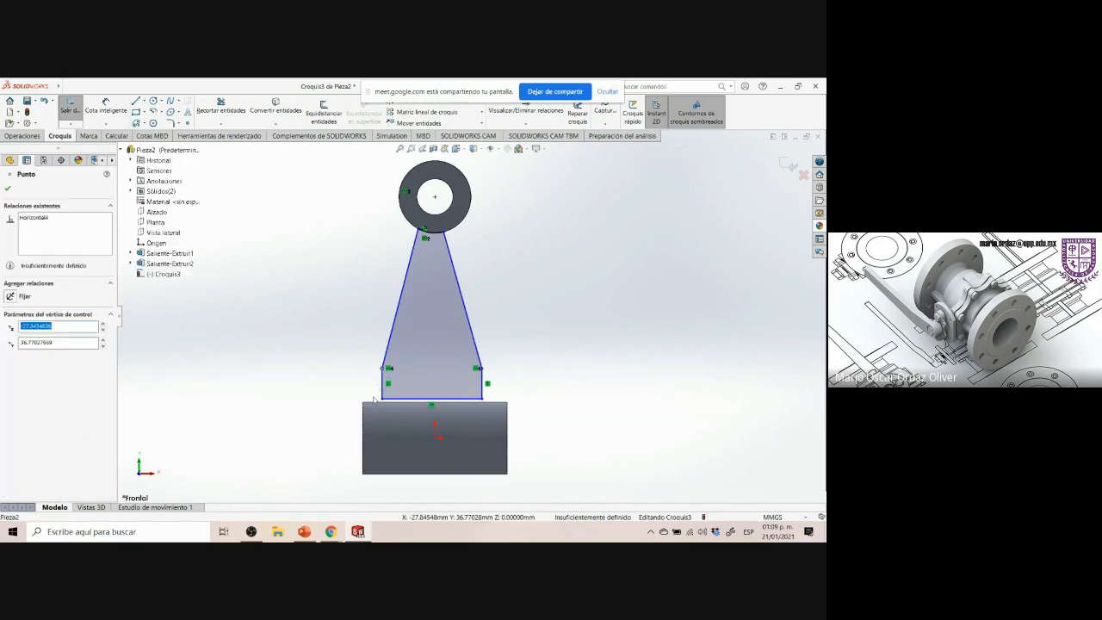
left_click(373, 404, "ctrl")
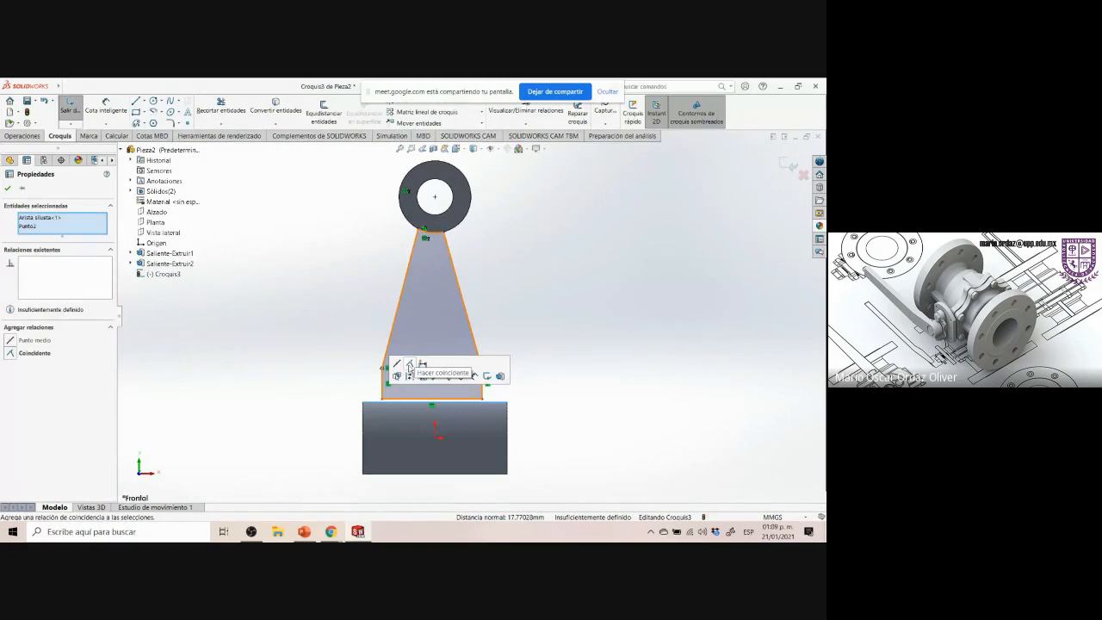
left_click(409, 365)
left_click(327, 335)
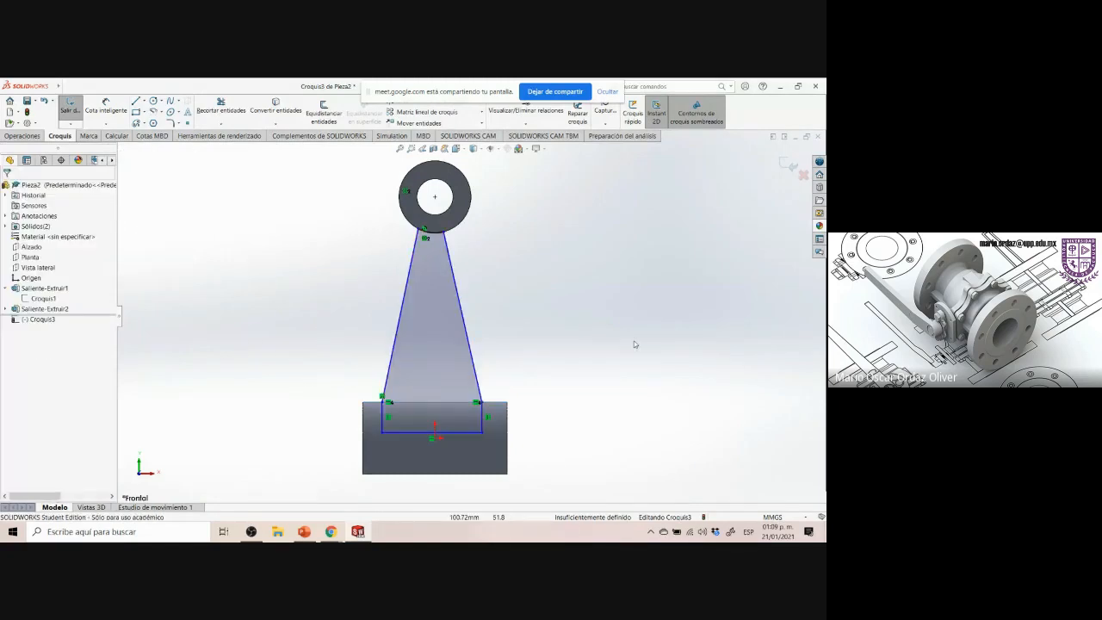
Drag the right lower rib vertex down onto the lower boss's top edge
mouse_move(483, 439)
left_mouse_down()
mouse_move(493, 427)
mouse_move(426, 417)
mouse_move(503, 416)
mouse_move(484, 415)
left_mouse_up()
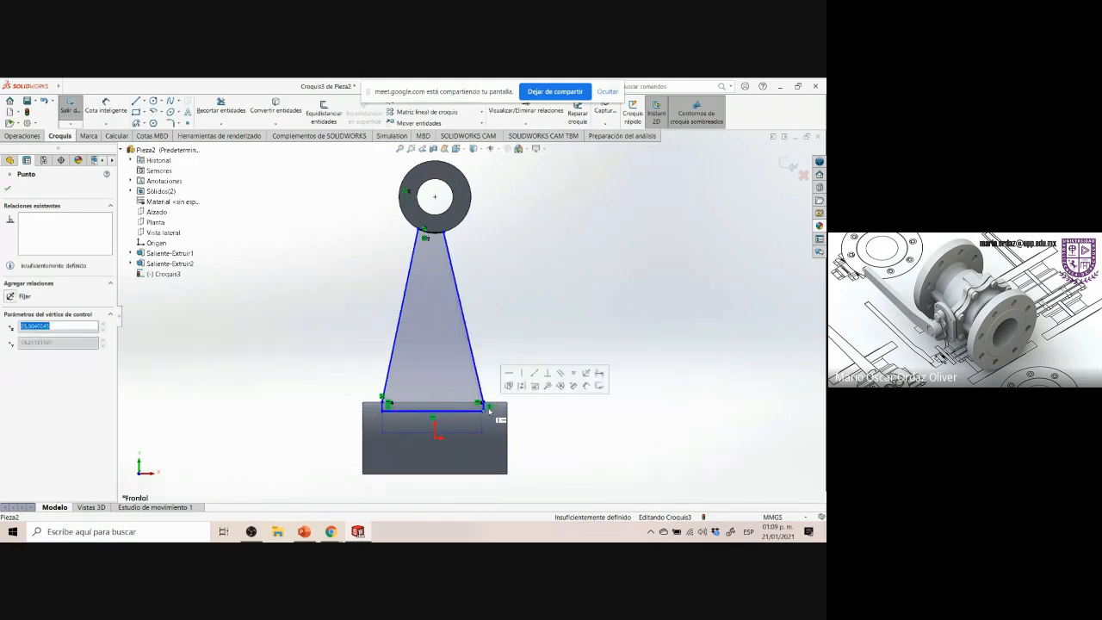
left_click(566, 420)
middle_click_drag(566, 419, 443, 418)
Examine the rib sketch's lower end against the reference drawing's lower boss detail
middle_click_drag(558, 371, 577, 371)
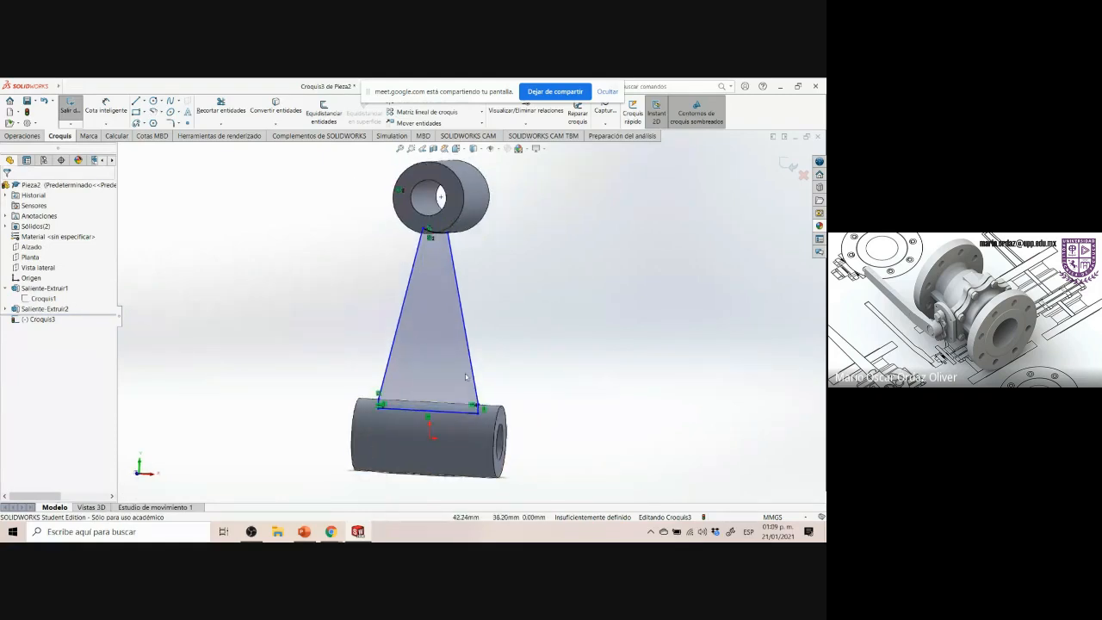
left_click(66, 325)
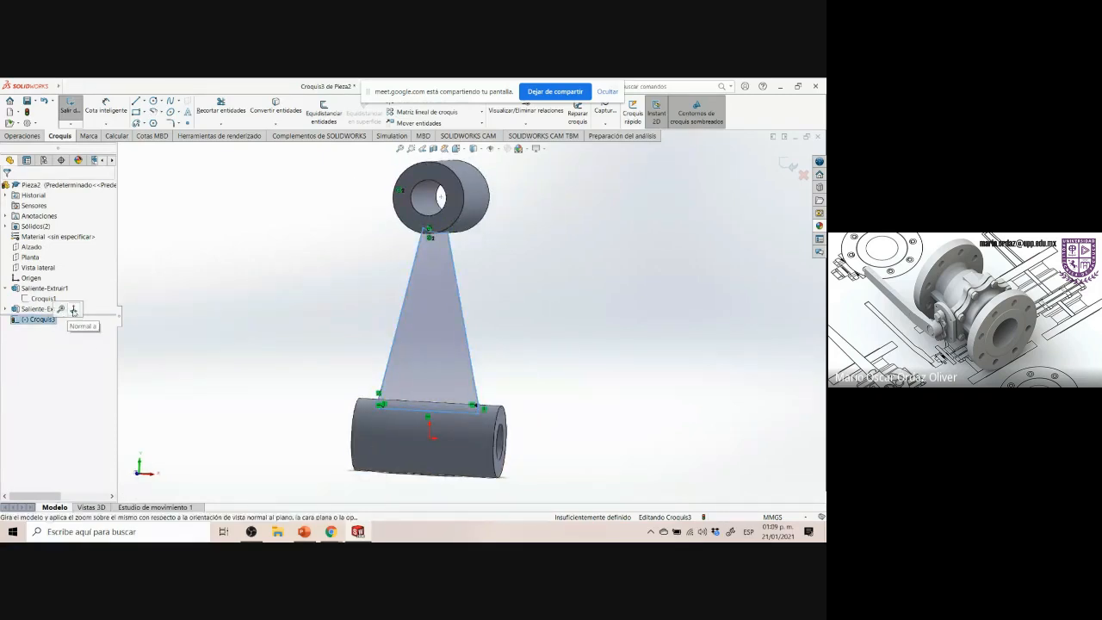
left_click(69, 308)
scroll(441, 420, "down", 6)
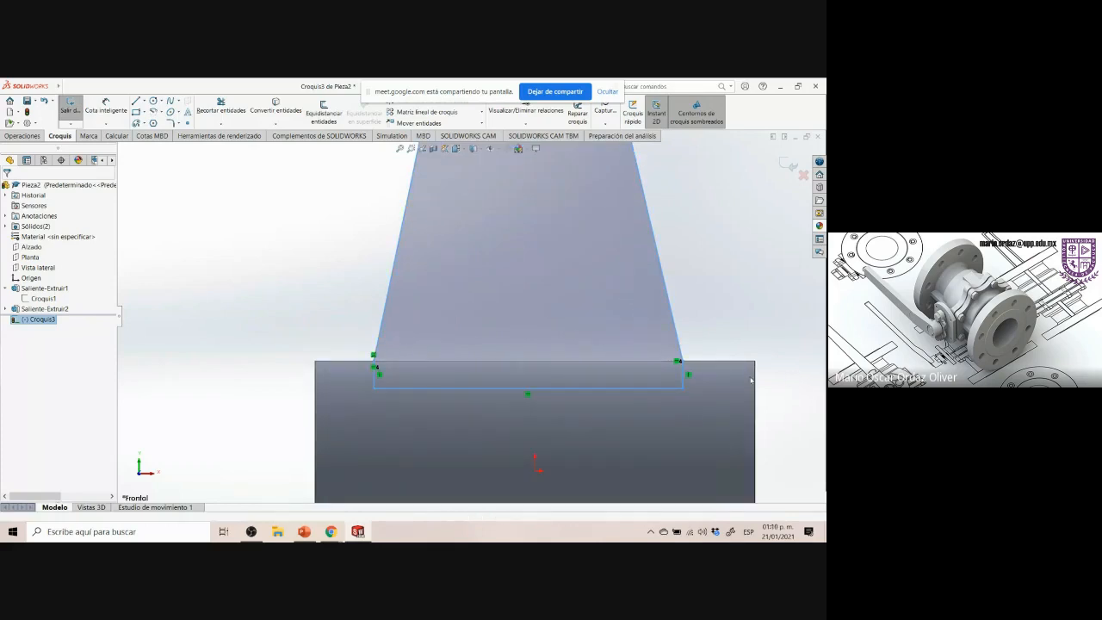
mouse_move(799, 372)
middle_mouse_down()
mouse_move(681, 379)
mouse_move(694, 370)
mouse_move(680, 348)
middle_mouse_up()
left_click(358, 532)
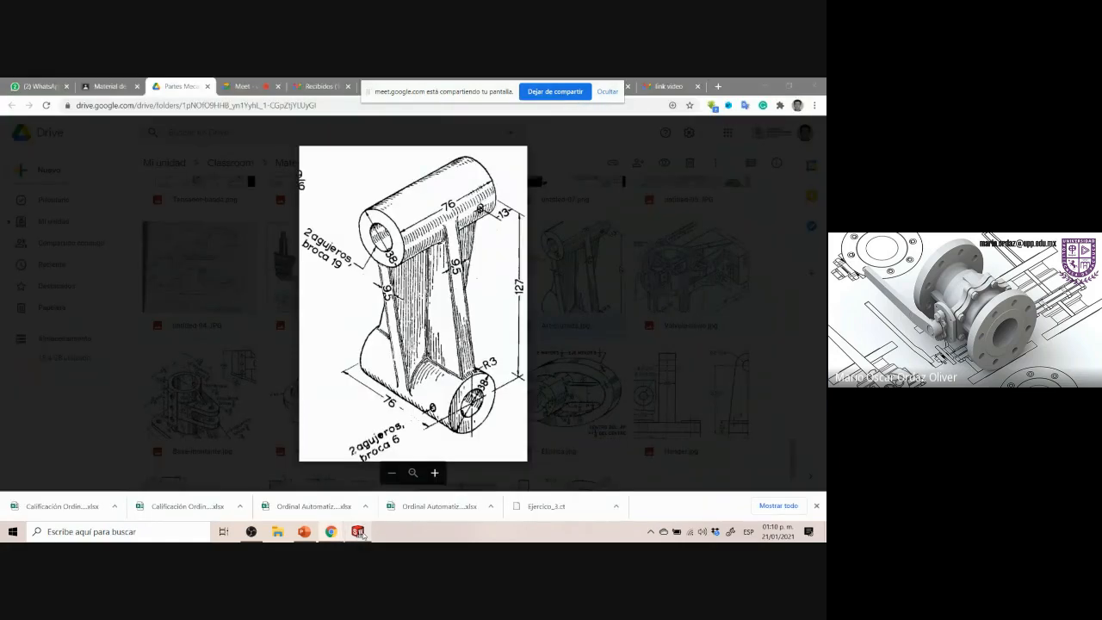
key("super+shift+s")
left_click_drag(439, 382, 508, 429)
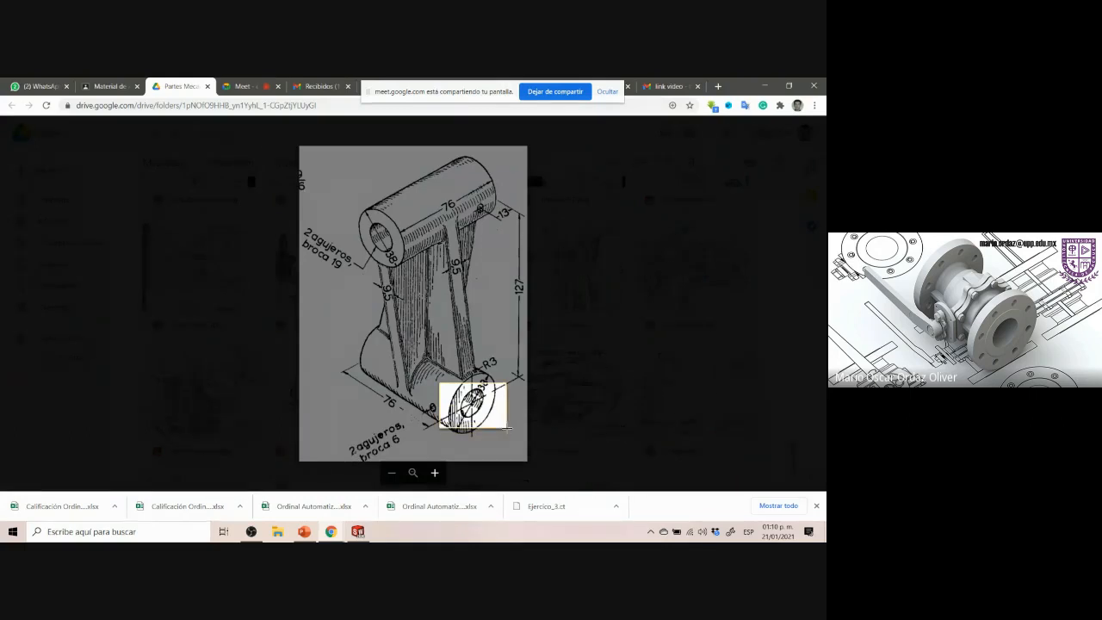
left_click(358, 531)
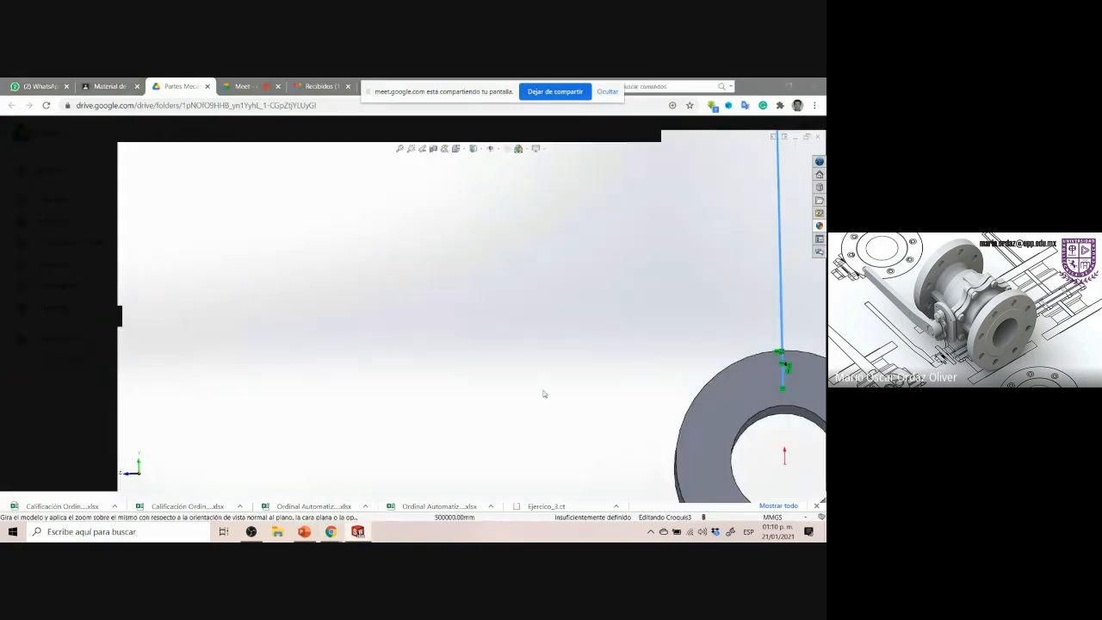
left_click(41, 320)
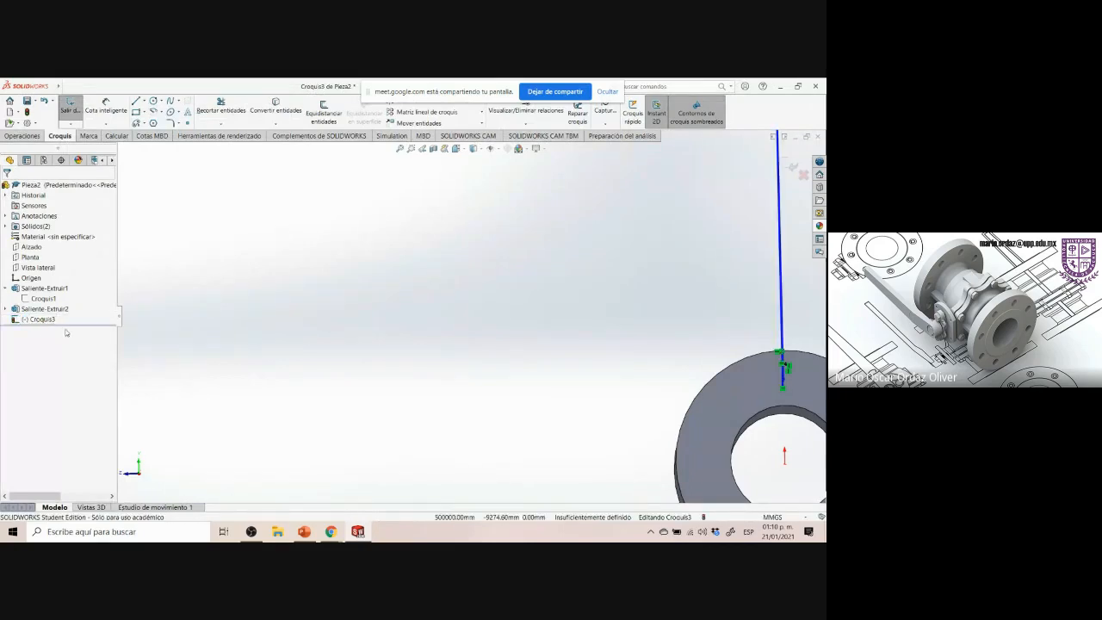
left_click(43, 320)
left_click(65, 306)
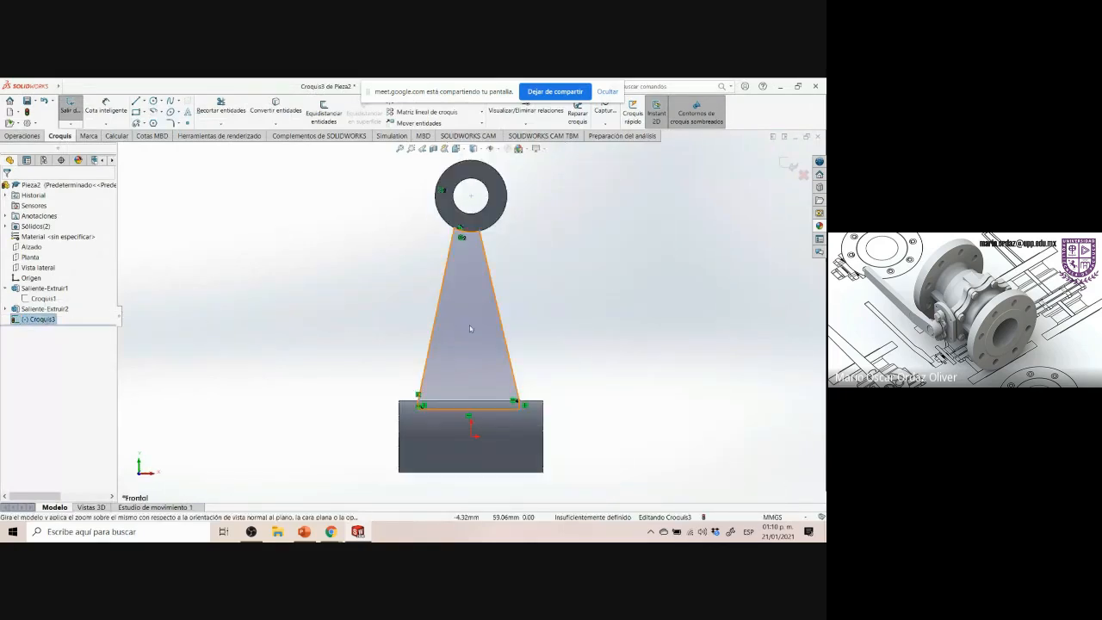
scroll(539, 387, "down", 5)
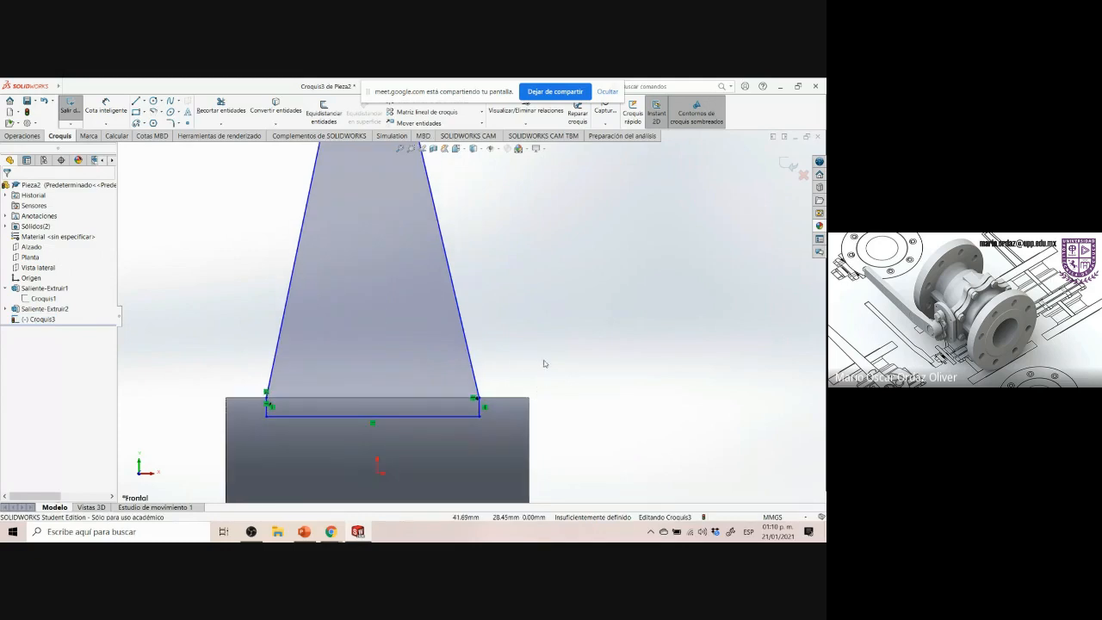
scroll(557, 344, "down", 1)
scroll(556, 344, "up", 1)
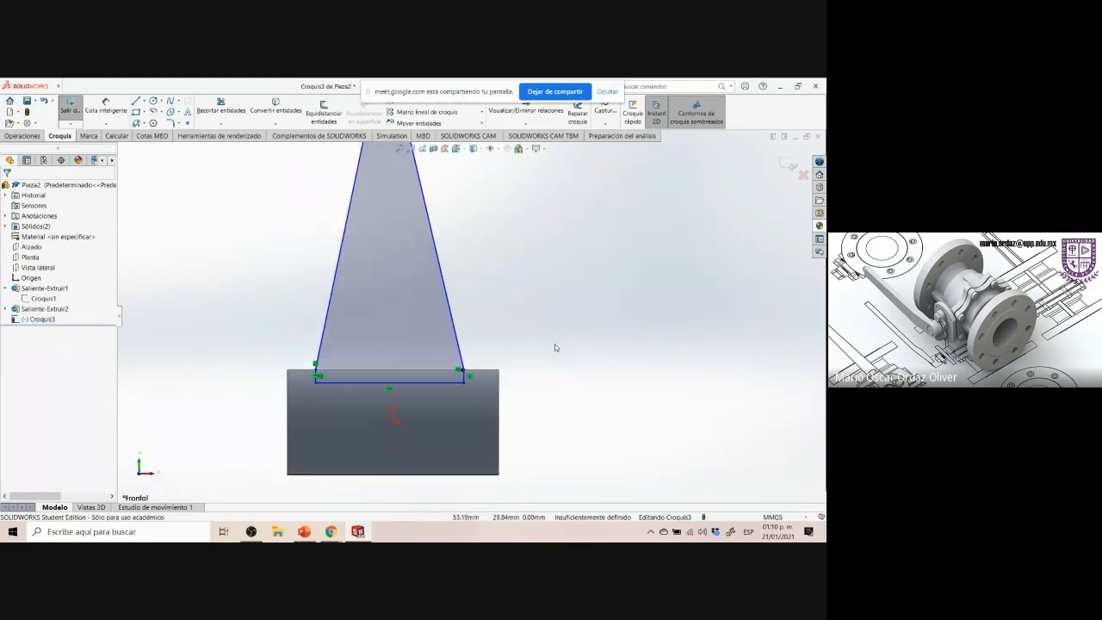
scroll(557, 344, "down", 1)
Reopen the Art-cruzada reference image and zoom into the rib and lower boss
left_click(331, 532)
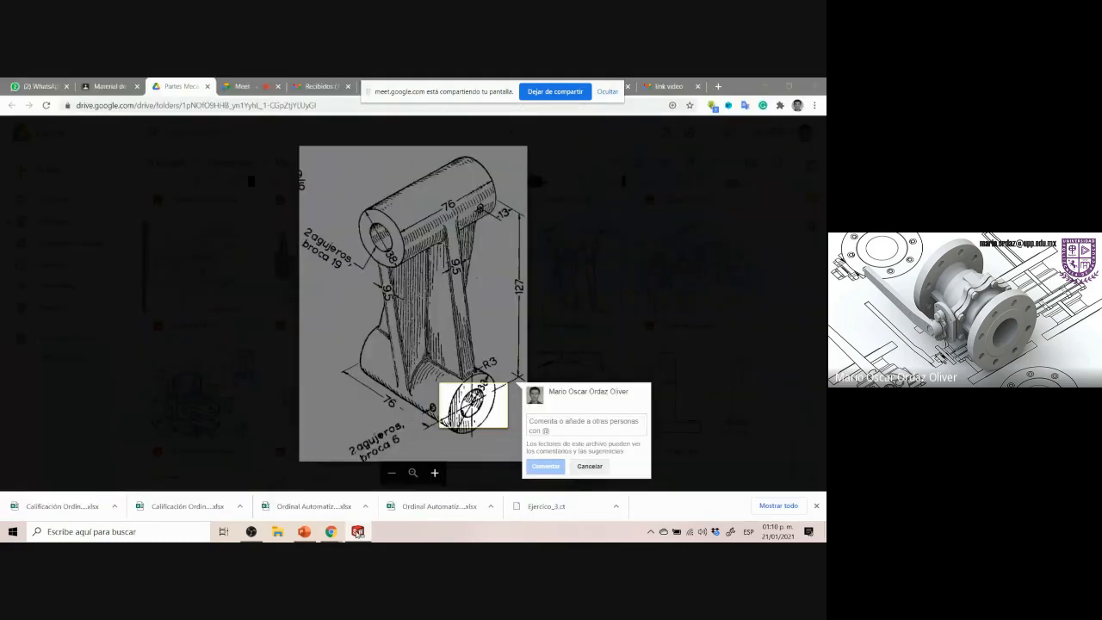
left_click(590, 340)
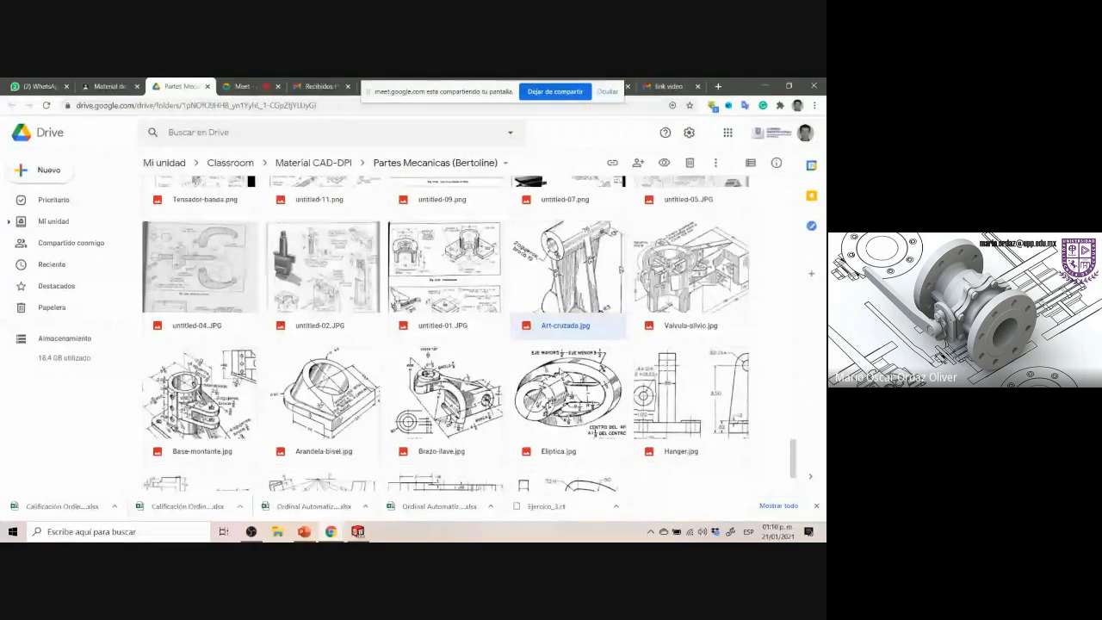
double_click(569, 299)
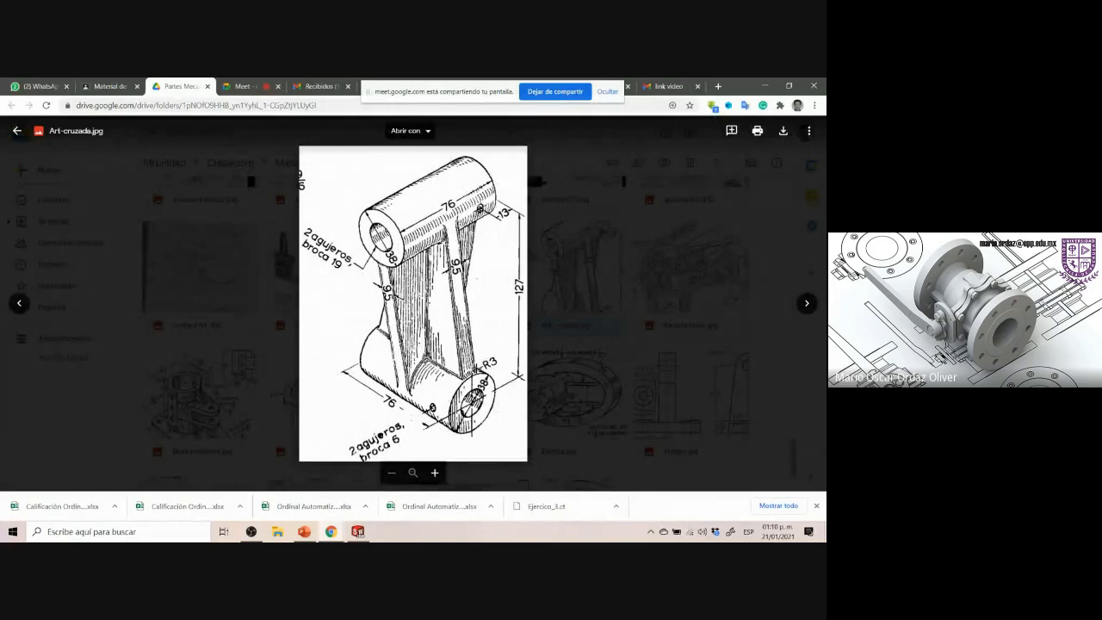
scroll(514, 365, "up", 5, "ctrl")
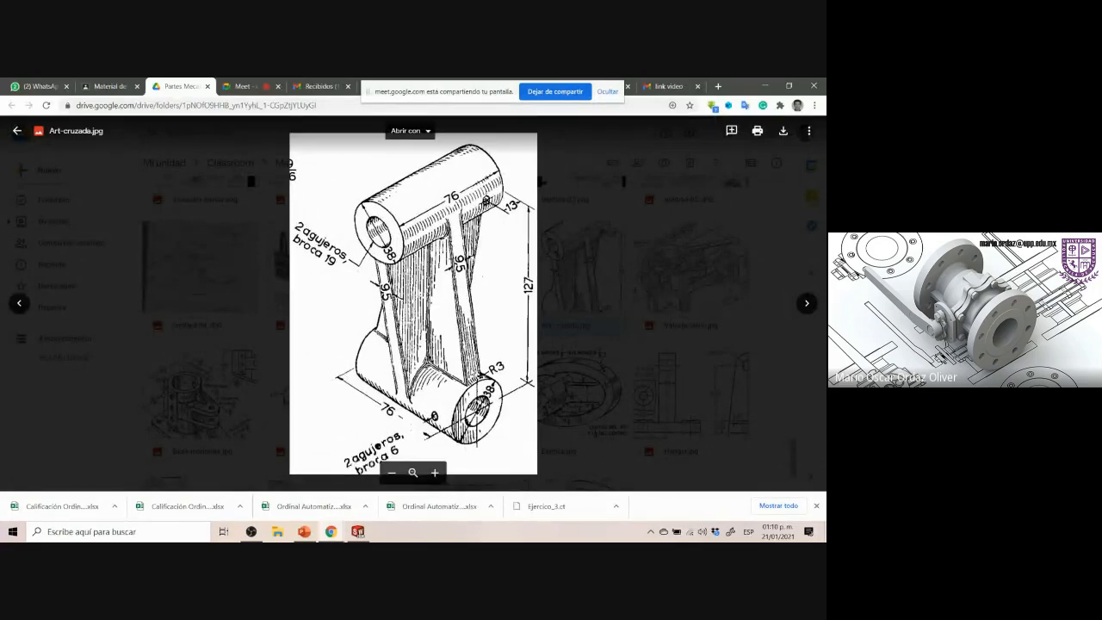
scroll(514, 365, "down", 1)
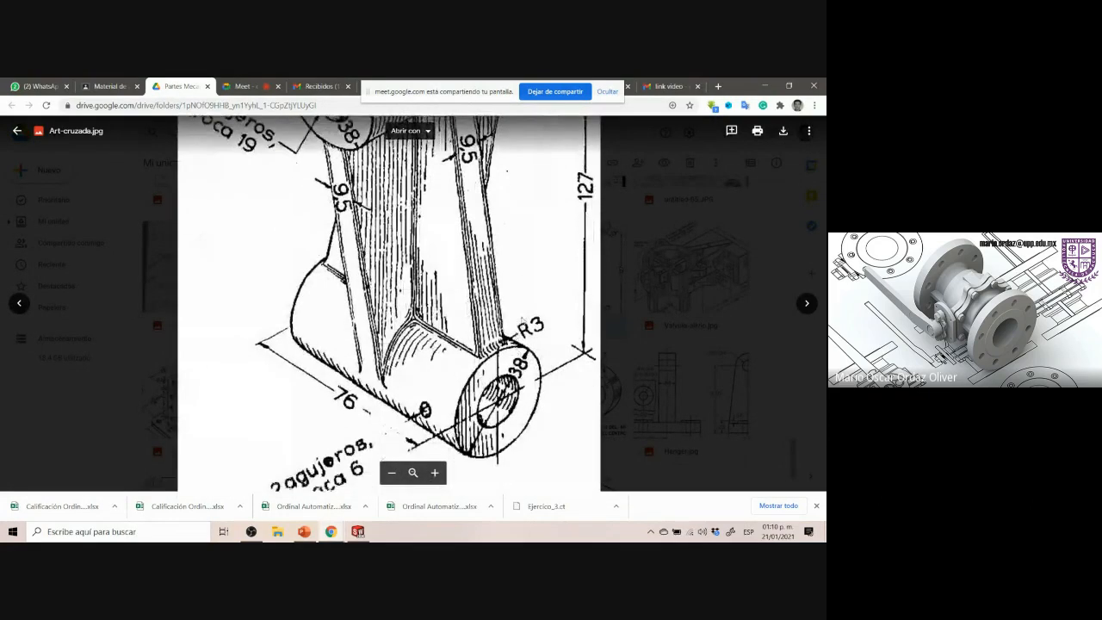
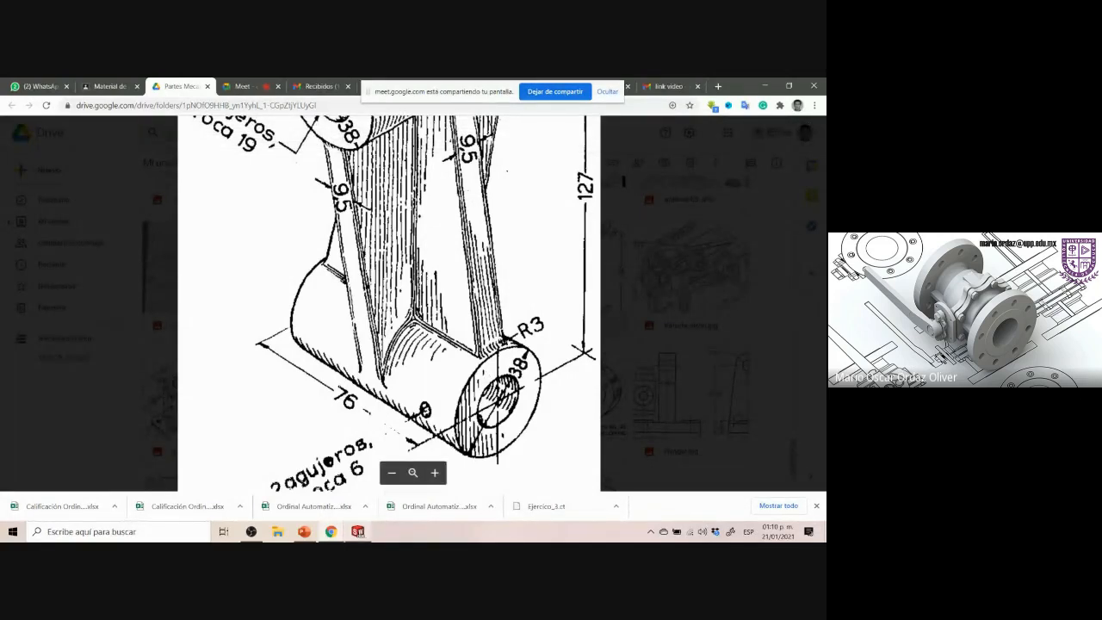
Dimension the right lower rib vertex 3 mm horizontally from the lower boss's right edge
left_click(357, 531)
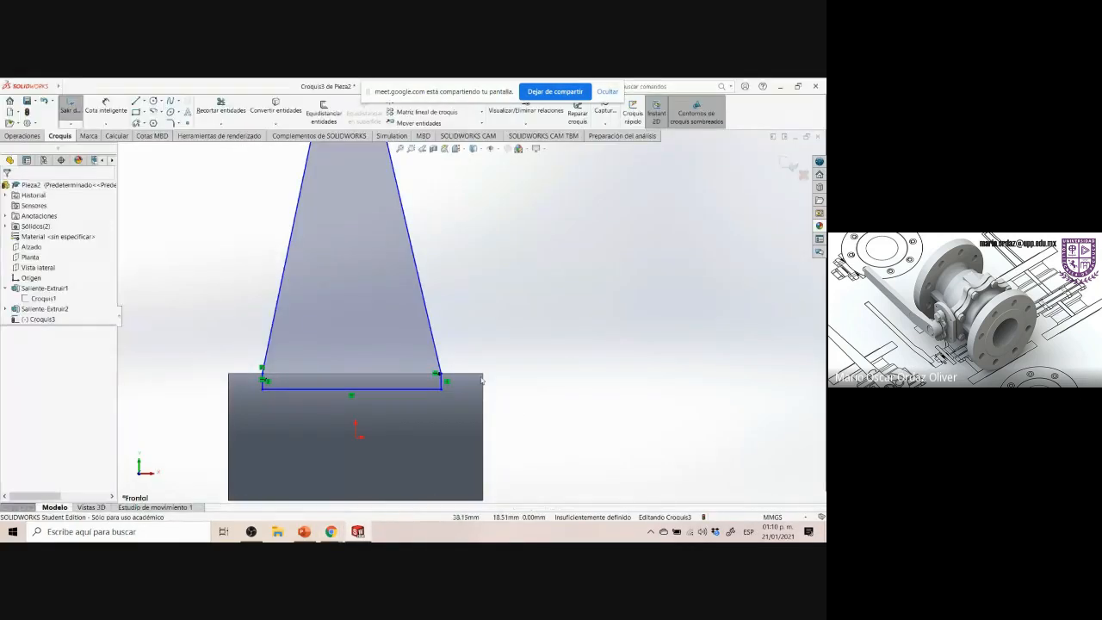
scroll(464, 389, "down", 4)
scroll(446, 358, "down", 2)
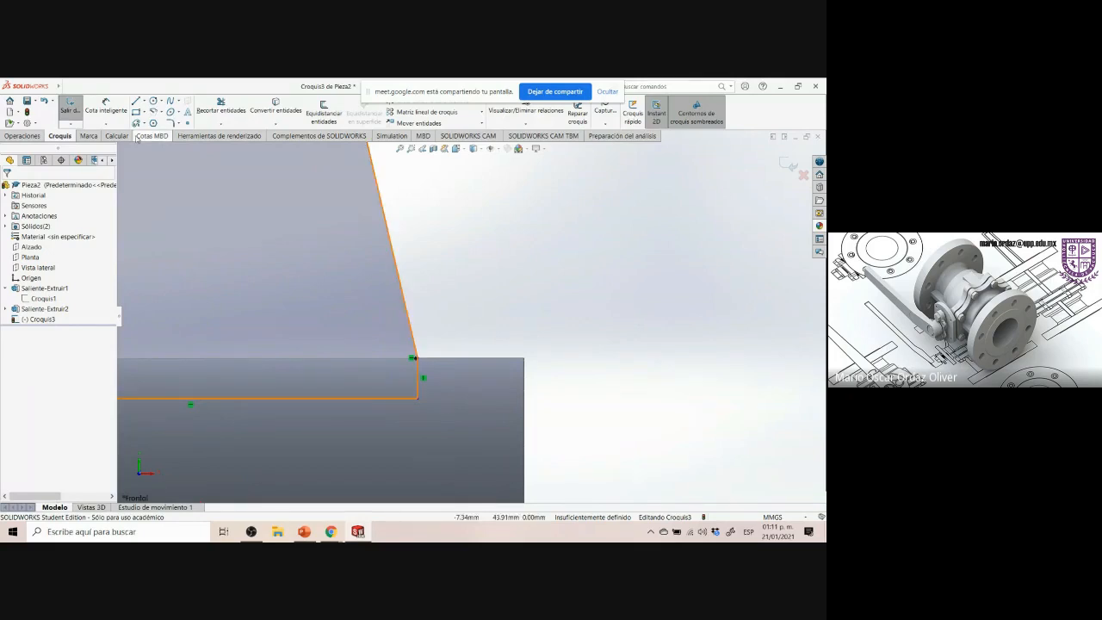
left_click(108, 111)
left_click(414, 357)
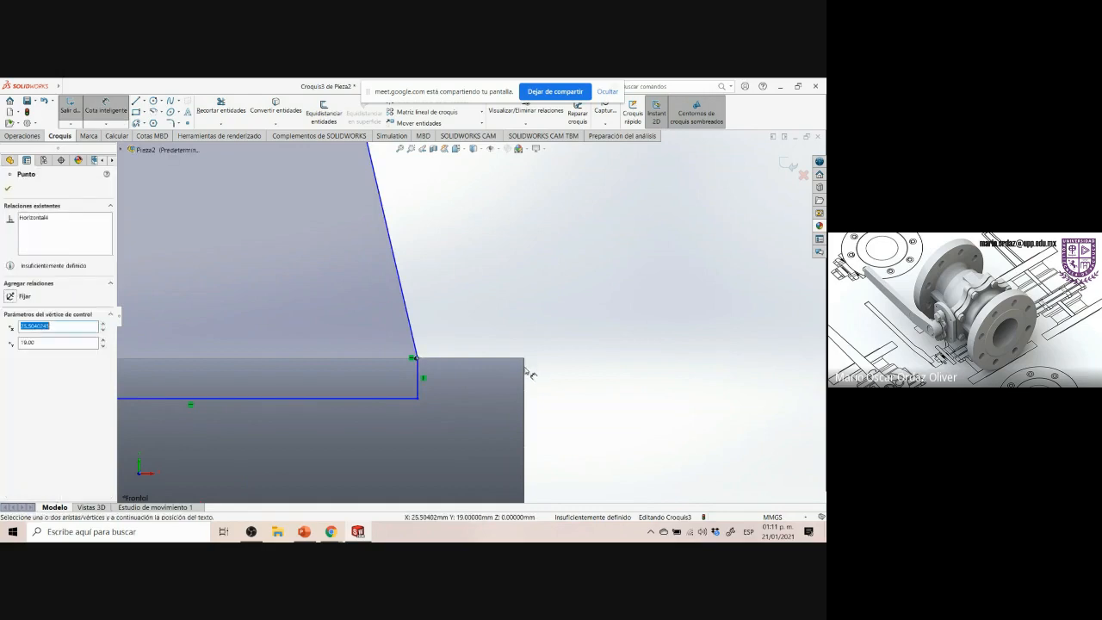
left_click(524, 372)
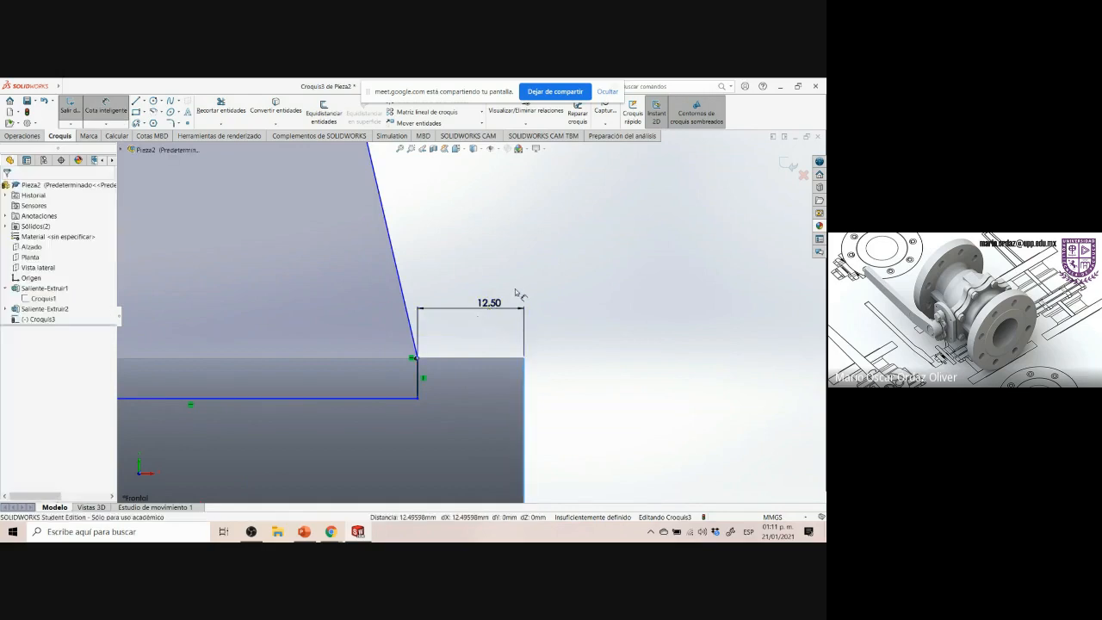
left_click(516, 294)
type("3")
key("Return")
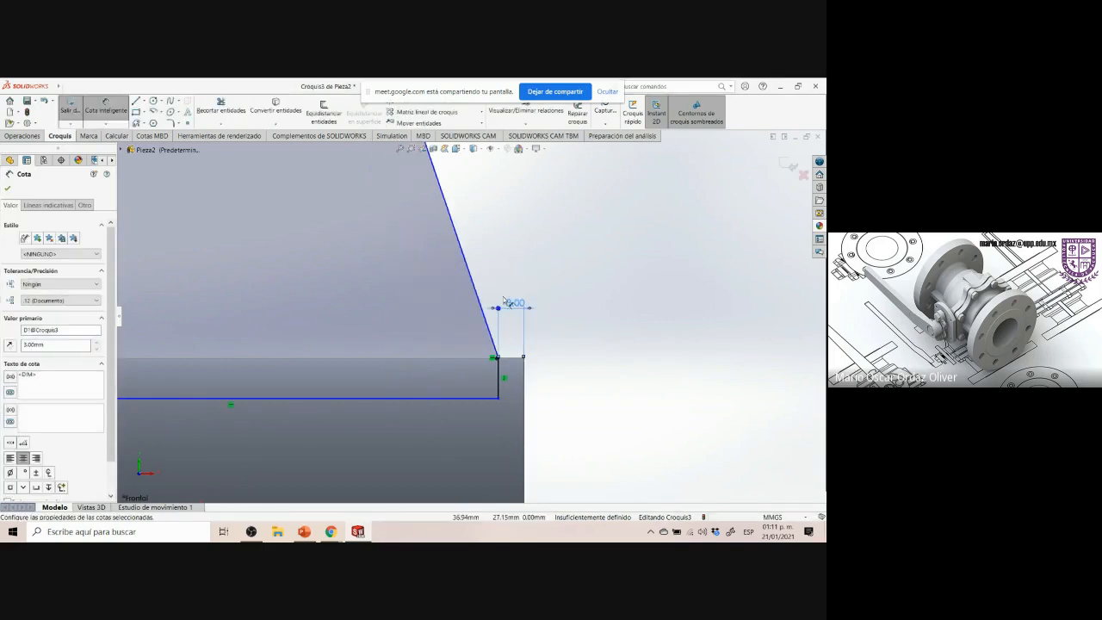
Dimension the left lower rib vertex 3 mm horizontally from the lower boss's left edge
scroll(556, 319, "up", 5)
scroll(250, 244, "up", 4)
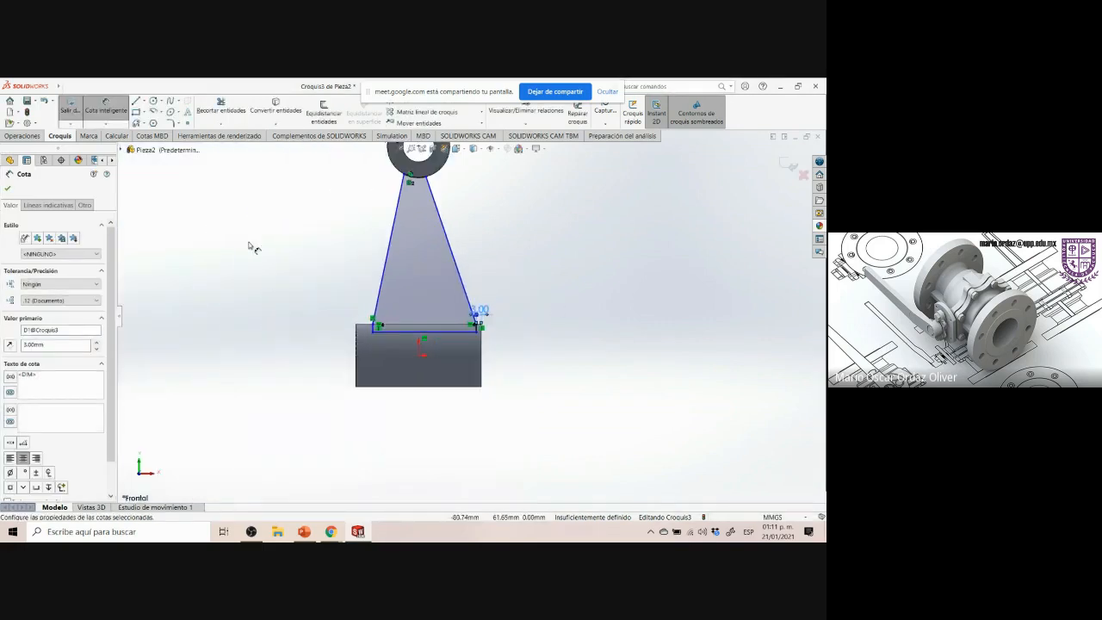
scroll(249, 247, "up", 1)
scroll(258, 251, "down", 2)
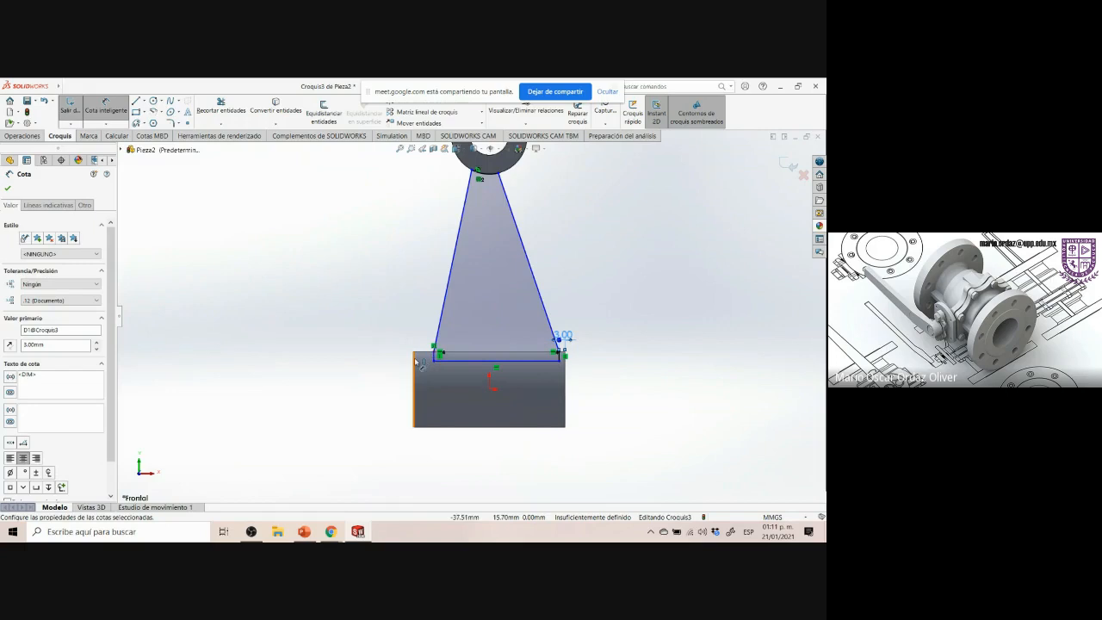
left_click(425, 360)
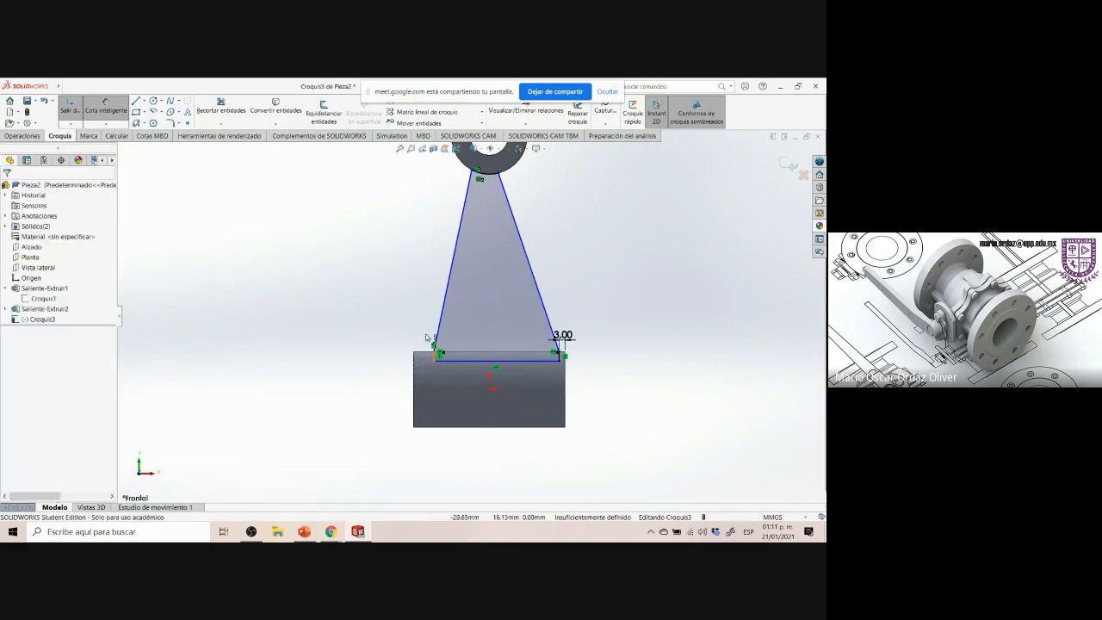
left_click(435, 353)
left_click(414, 353)
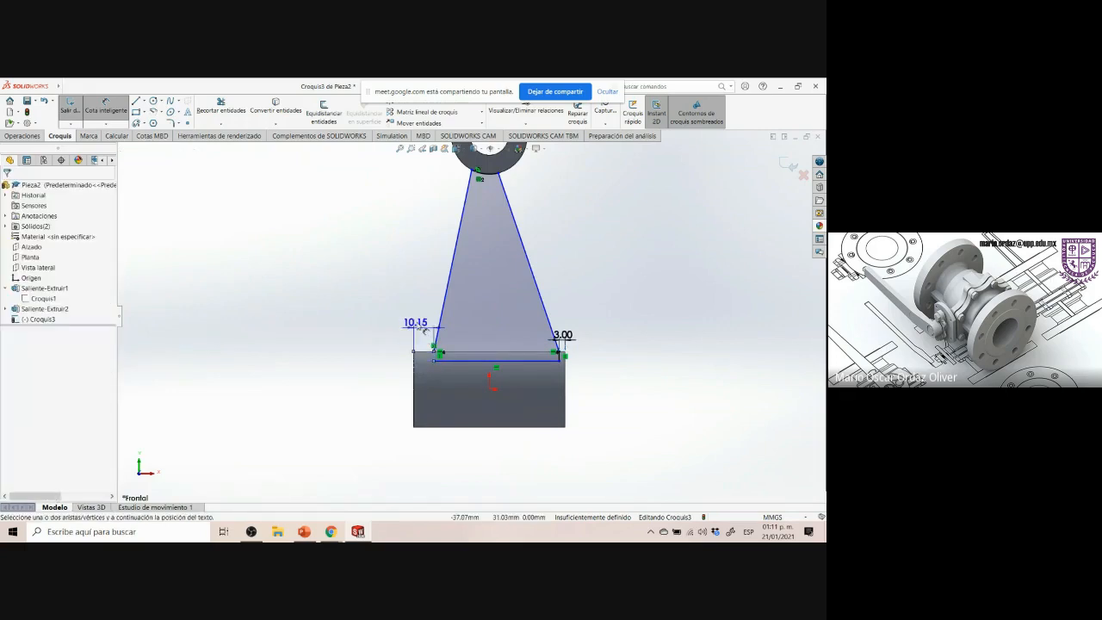
left_click(393, 310)
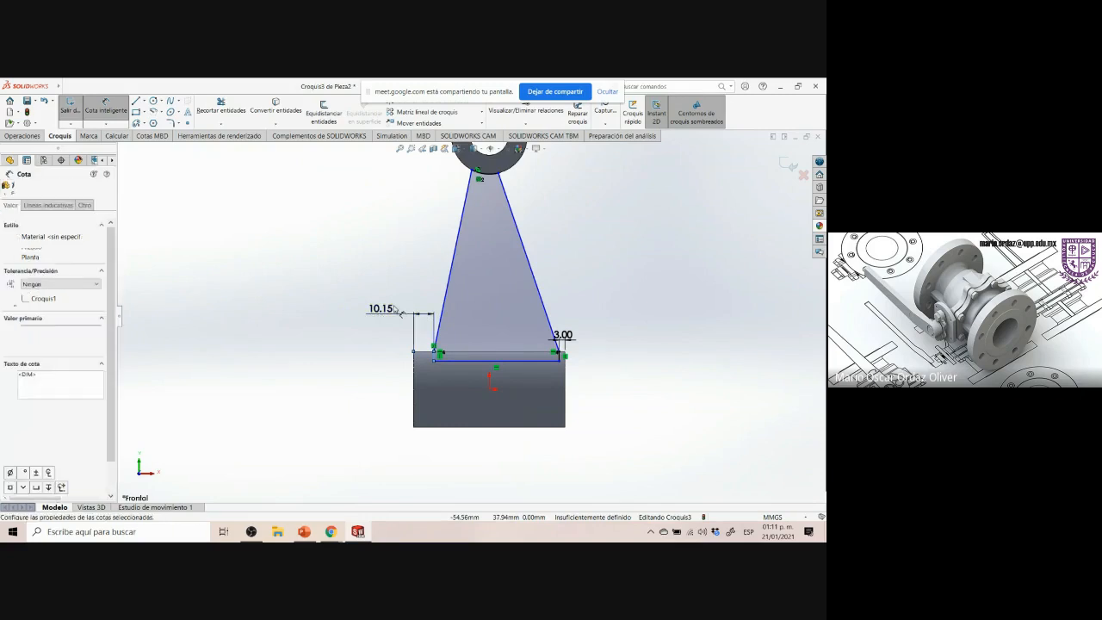
type("3")
key("Return")
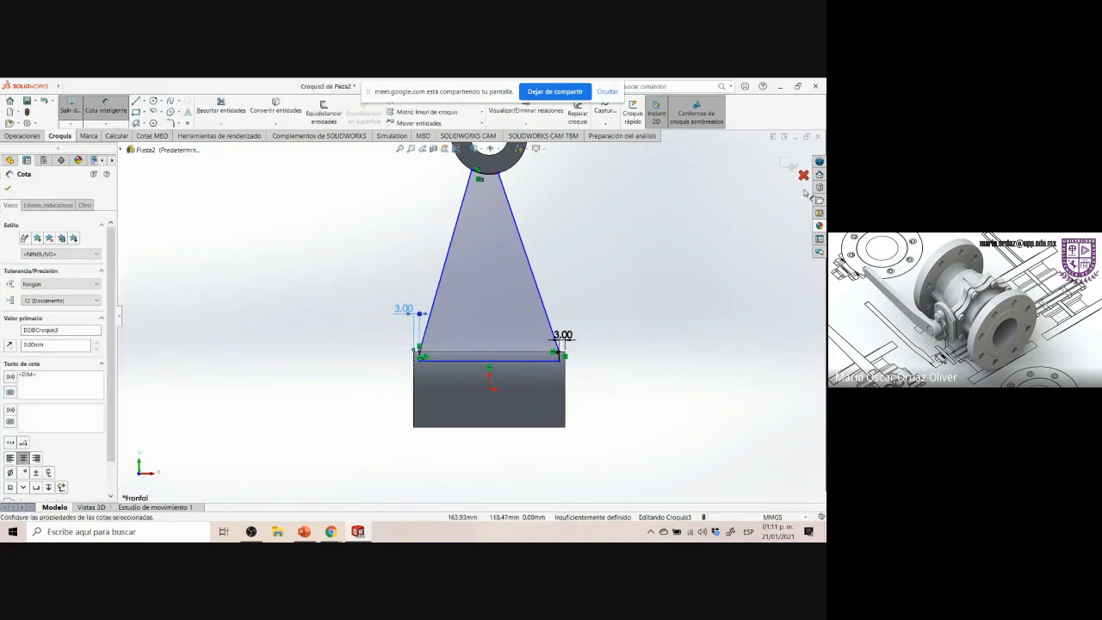
Compare the rib sketch with the Art-cruzada reference drawing
left_click(669, 283)
scroll(575, 233, "up", 3)
scroll(551, 225, "down", 3)
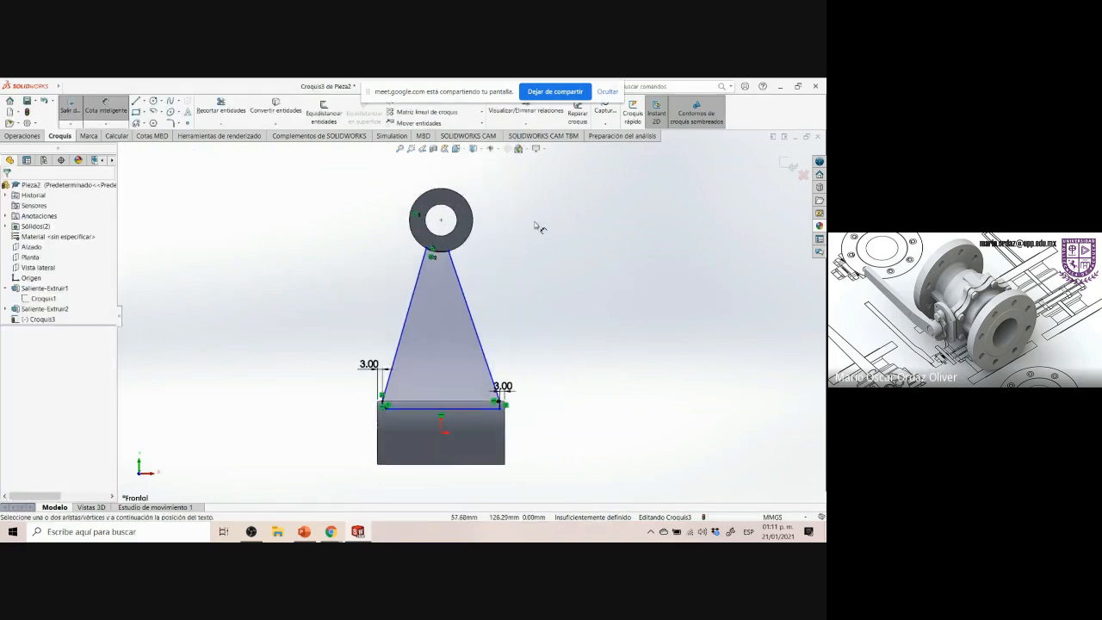
left_click(365, 531)
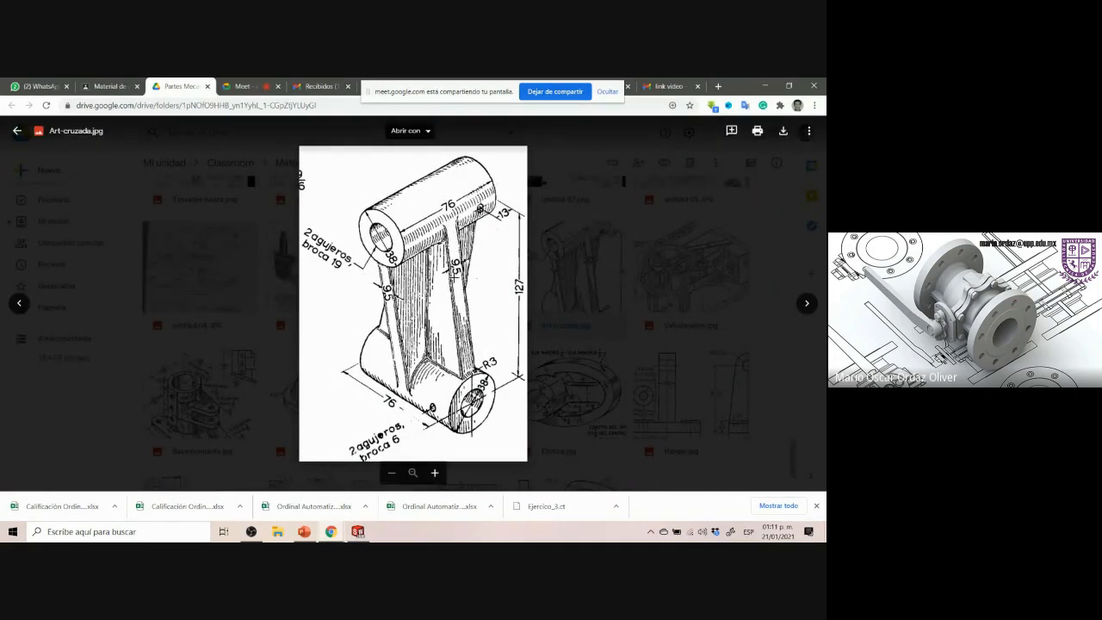
left_click(358, 531)
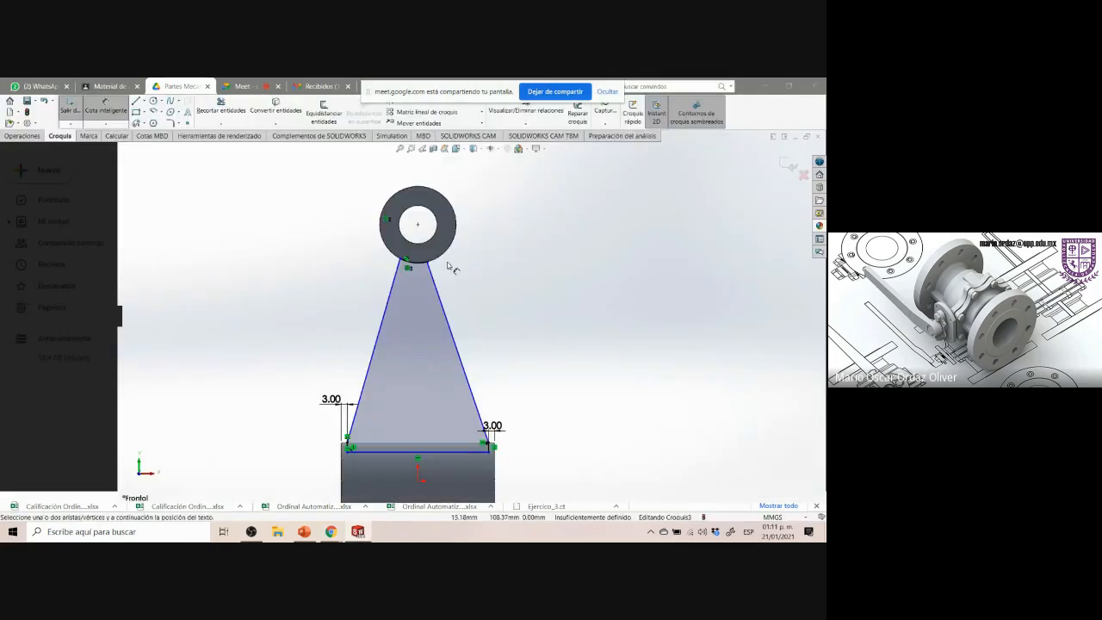
Move the rib's upper right vertex and make the right rib line tangent to the upper boss circle
left_click(428, 264)
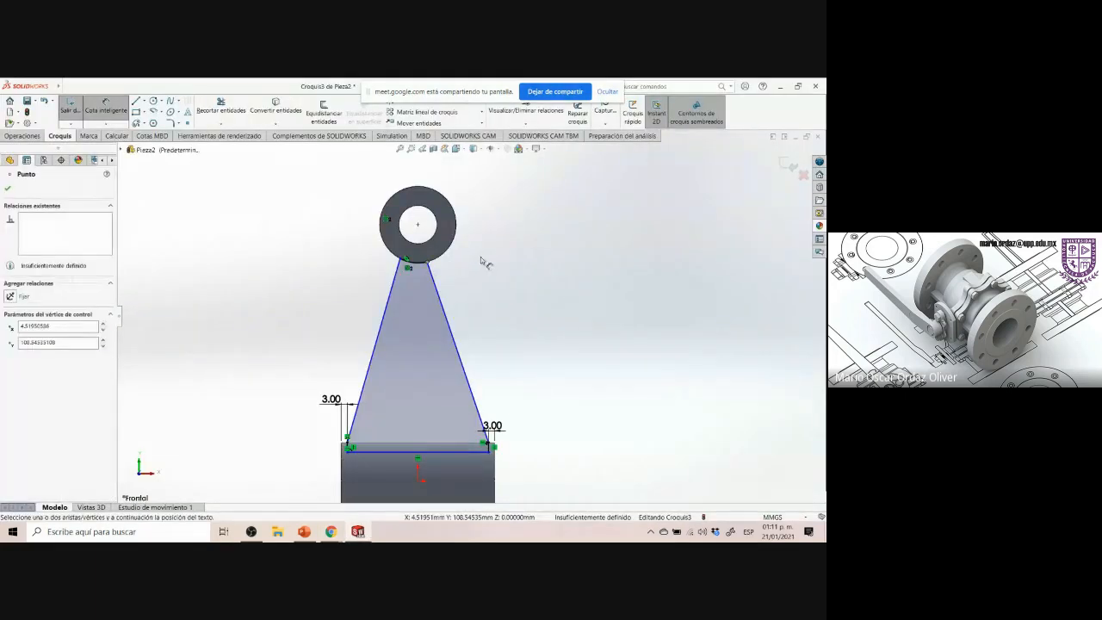
key("Escape")
left_click_drag(428, 264, 470, 252)
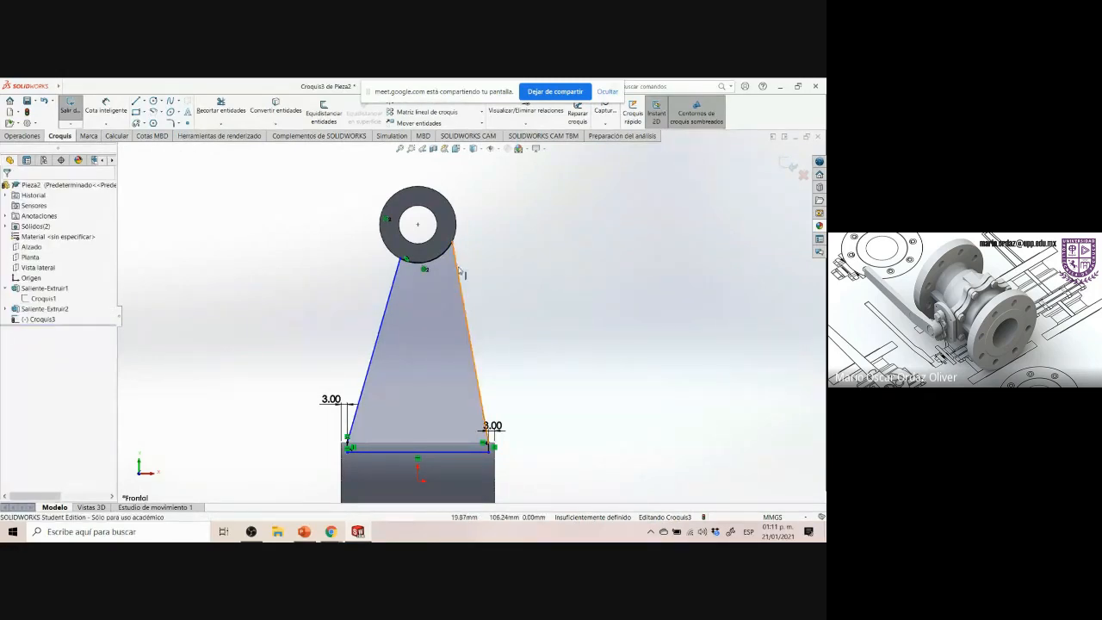
left_click(463, 263)
left_click(457, 224, "ctrl")
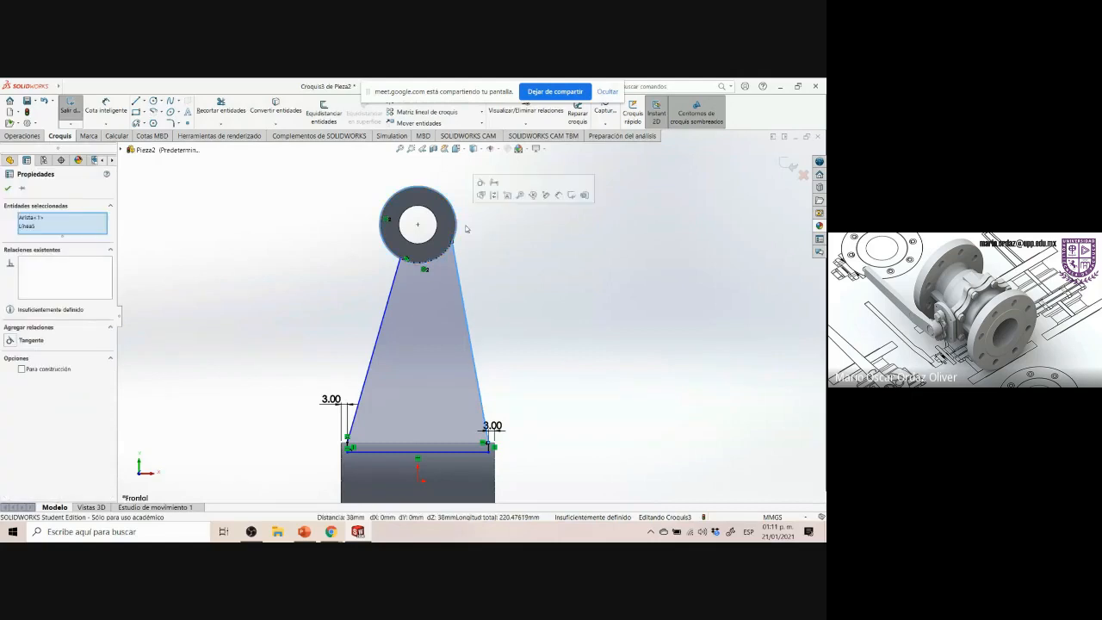
left_click(491, 195)
left_click(494, 287)
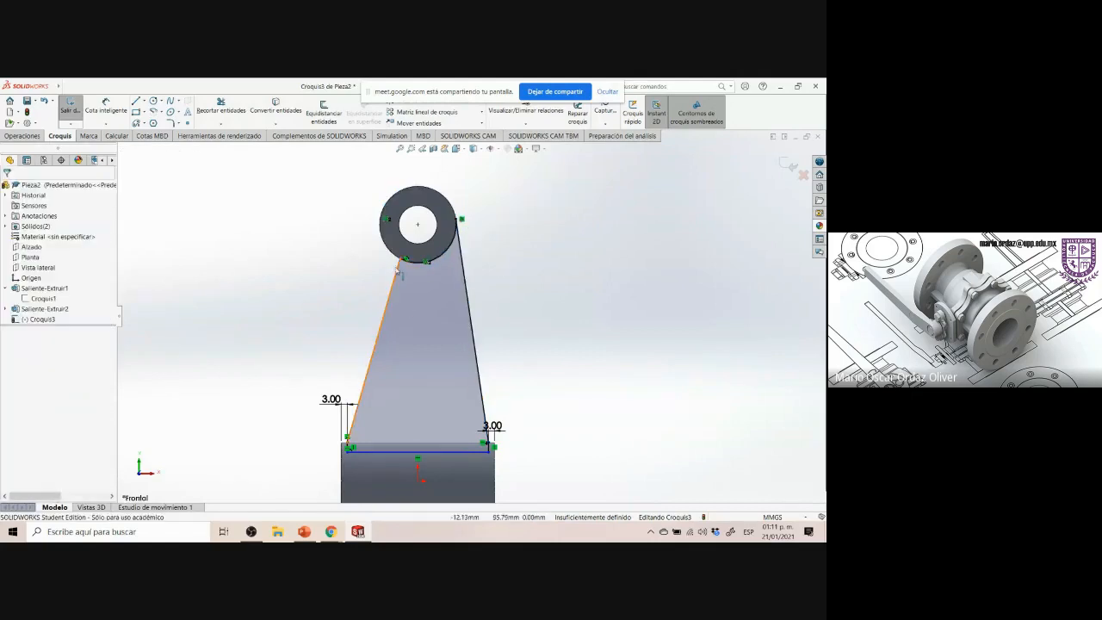
Move the rib's upper left vertex and make the left rib line tangent to the upper boss circle
left_click_drag(401, 261, 379, 243)
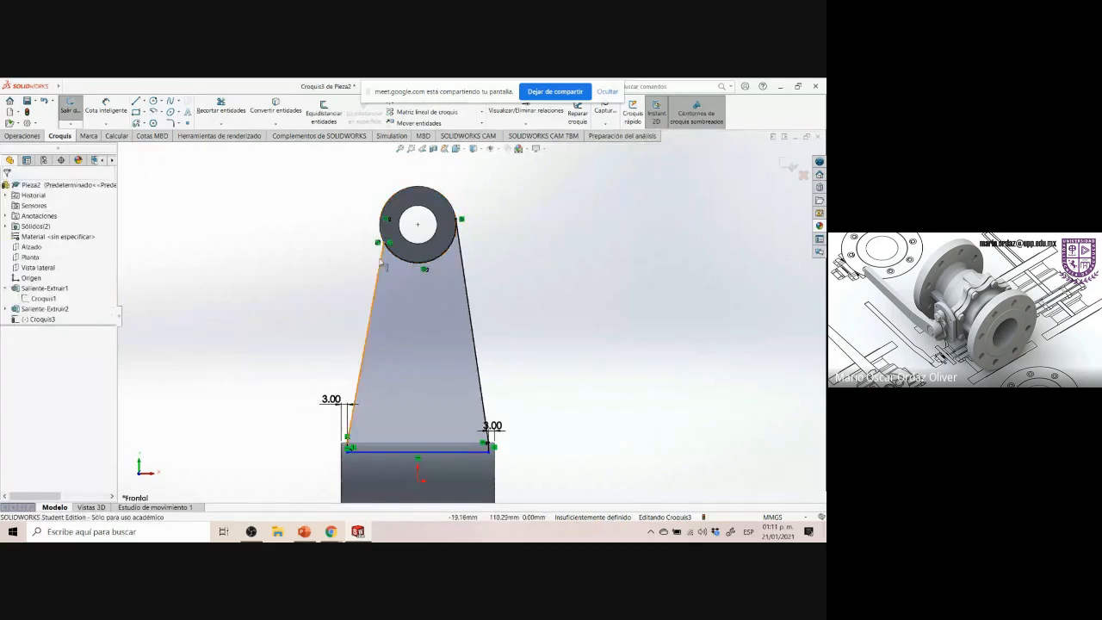
left_click(381, 250)
left_click(400, 220, "ctrl")
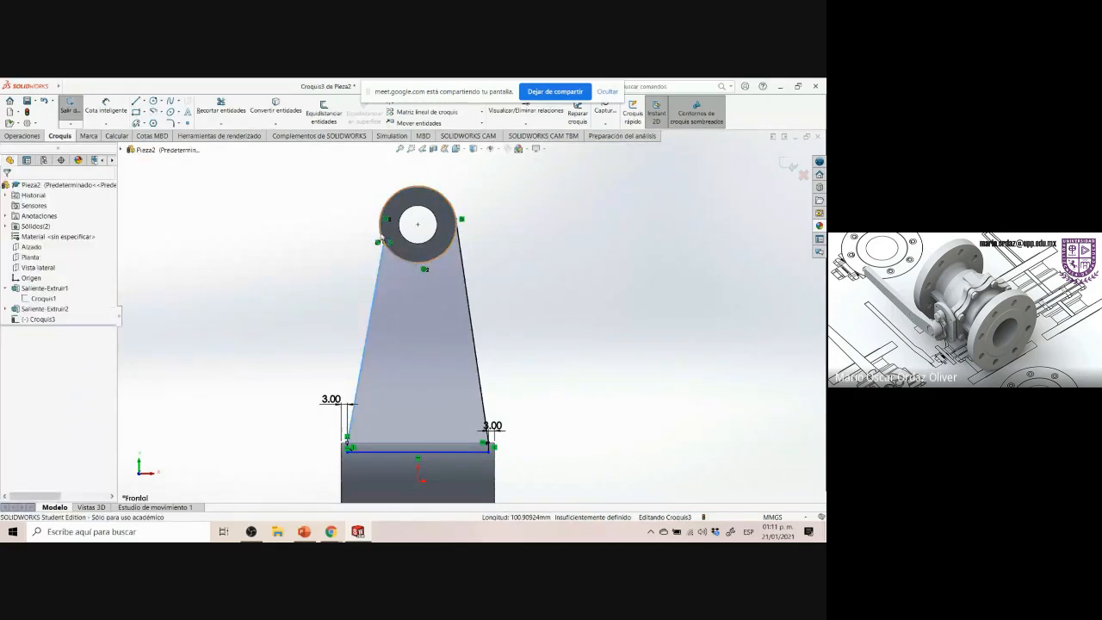
left_click(406, 196)
left_click(538, 296)
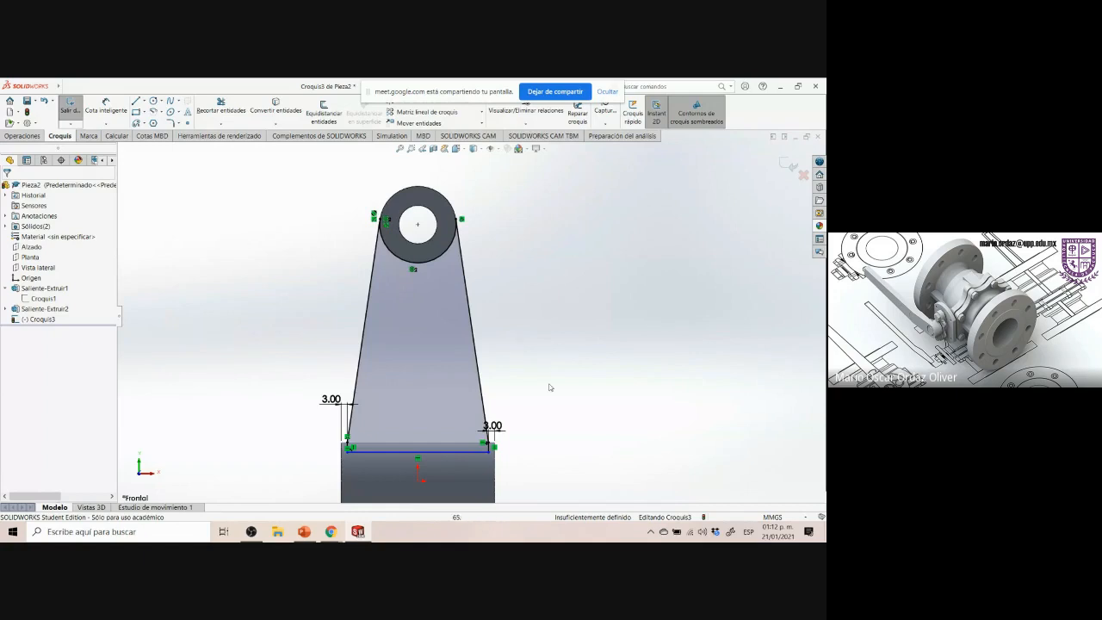
Dimension the rib's bottom line 5 mm below the lower boss's top edge
scroll(527, 412, "down", 2)
scroll(583, 413, "up", 3)
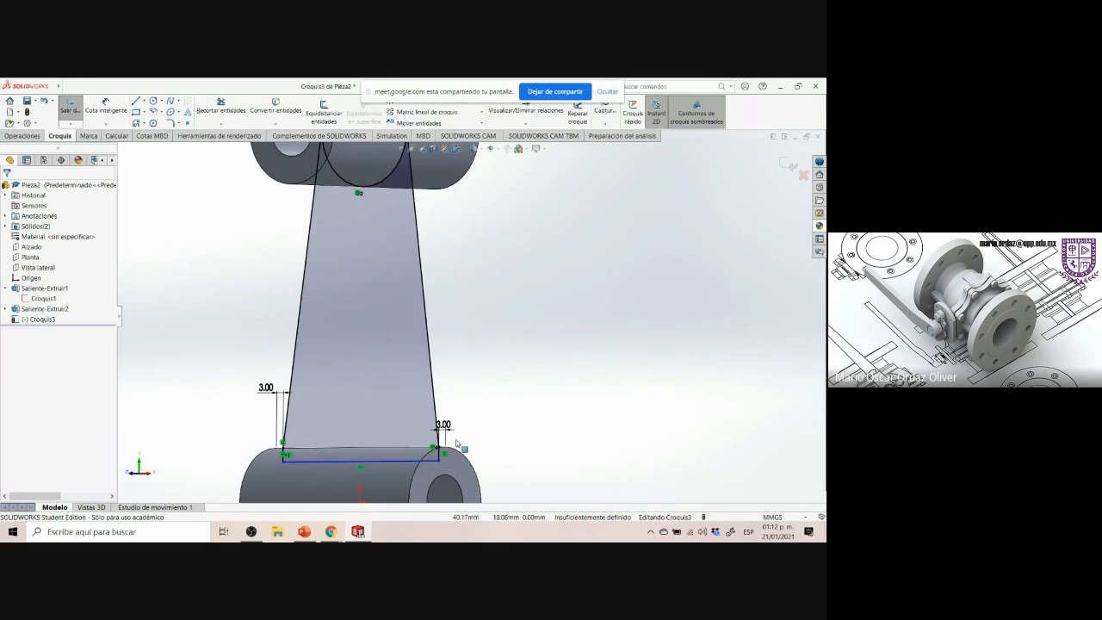
left_click(34, 323)
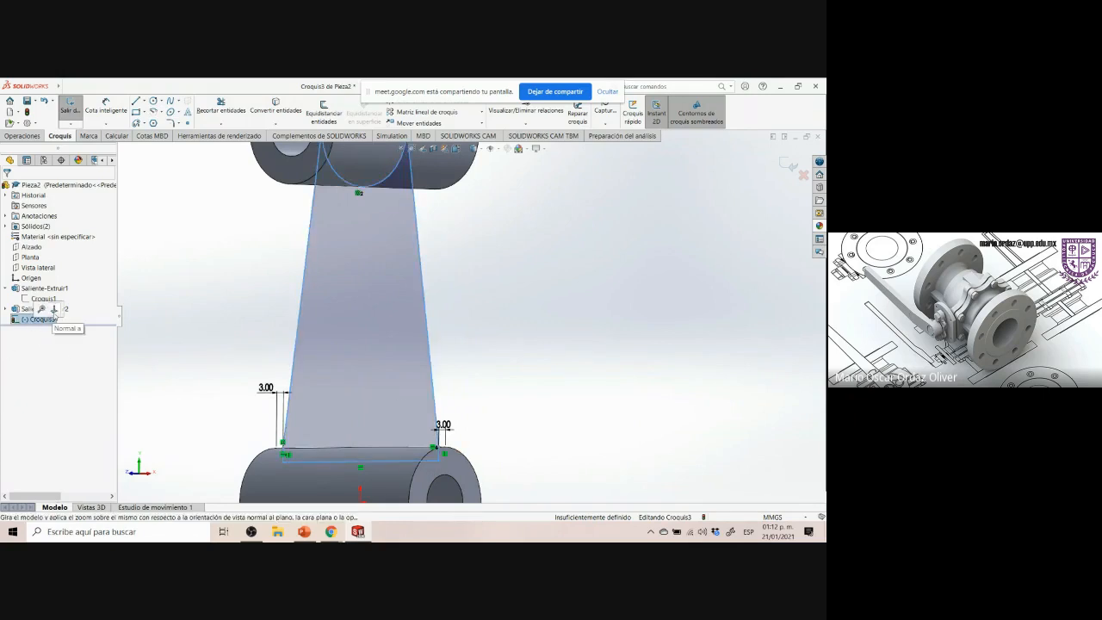
left_click(61, 310)
scroll(659, 419, "down", 2)
left_click(513, 353)
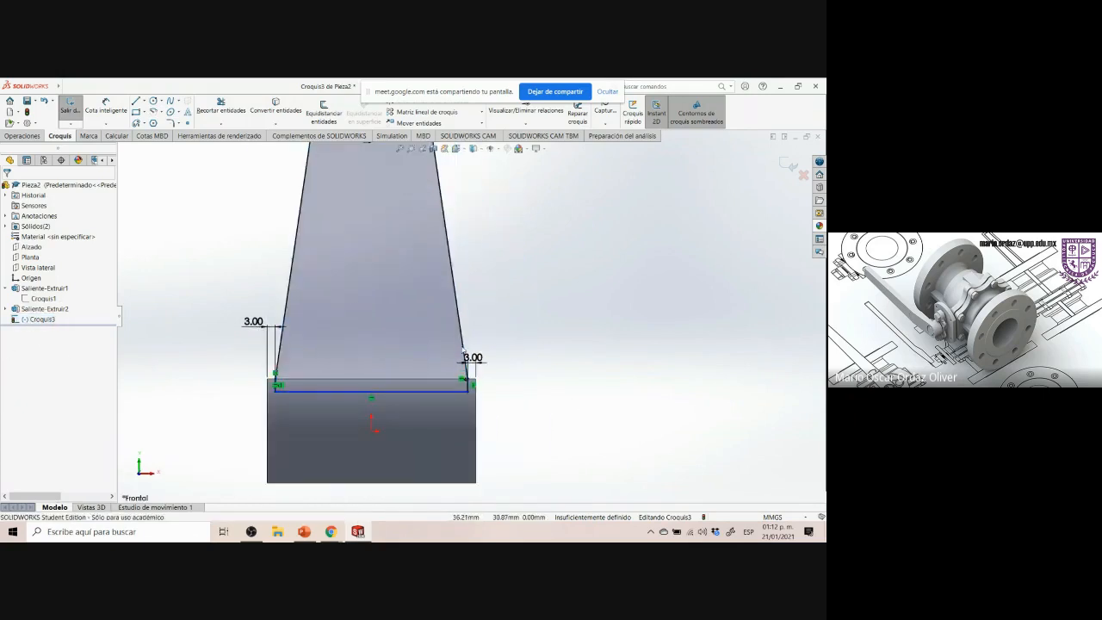
left_click(106, 107)
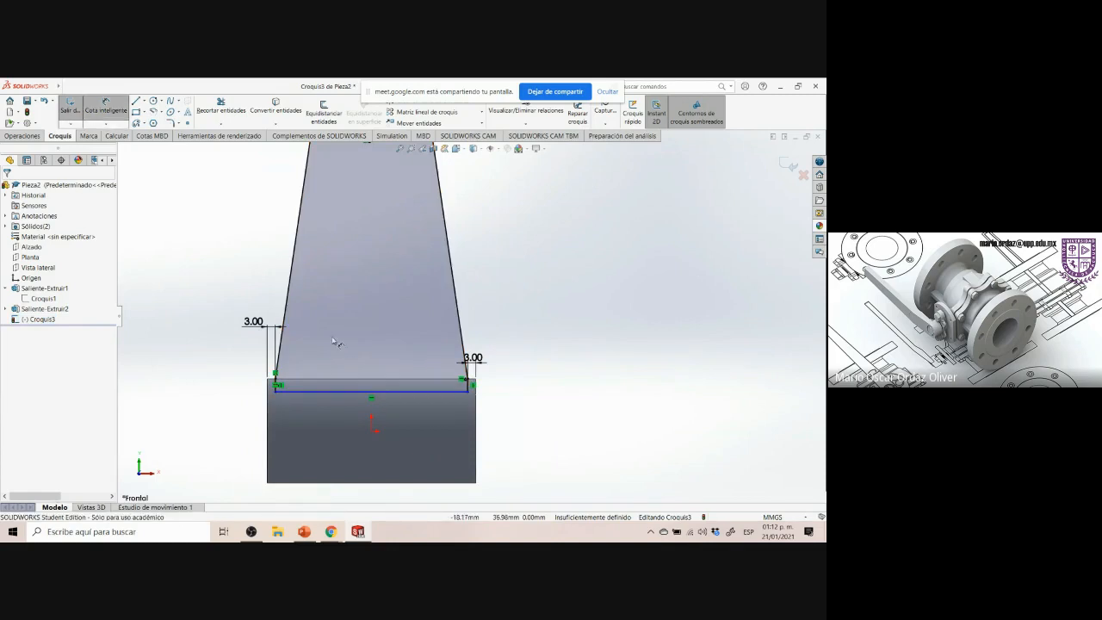
left_click(497, 391)
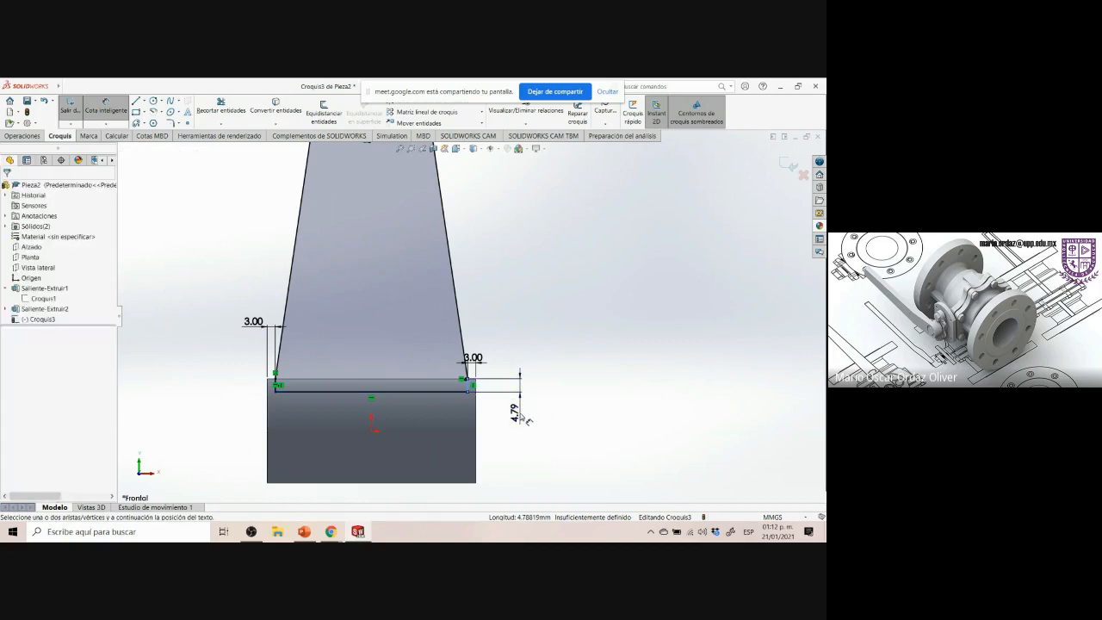
left_click(543, 441)
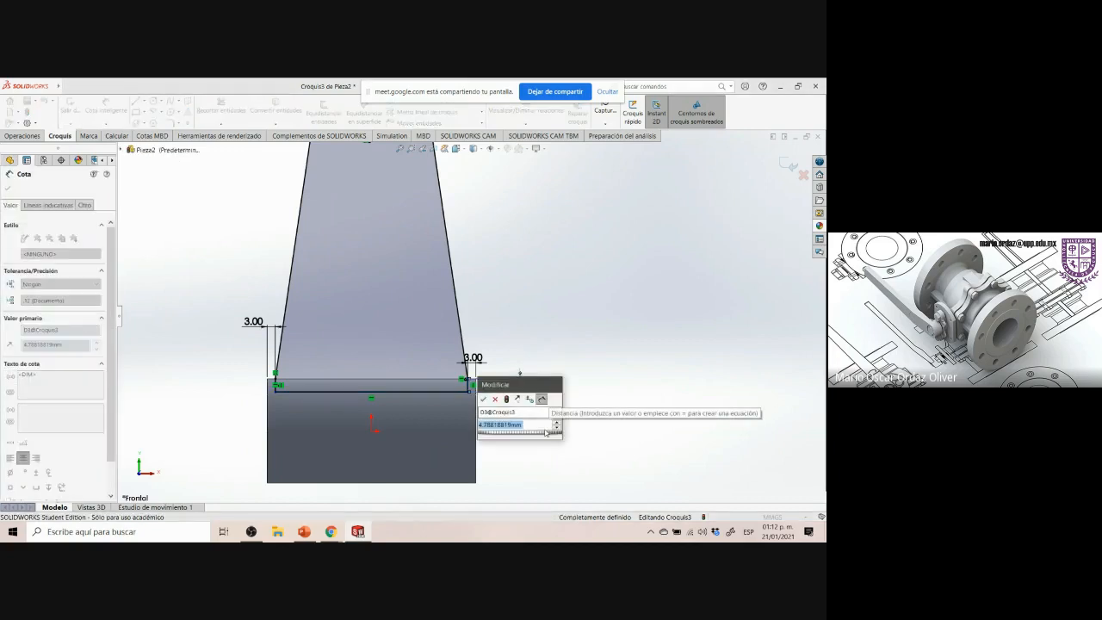
type("5")
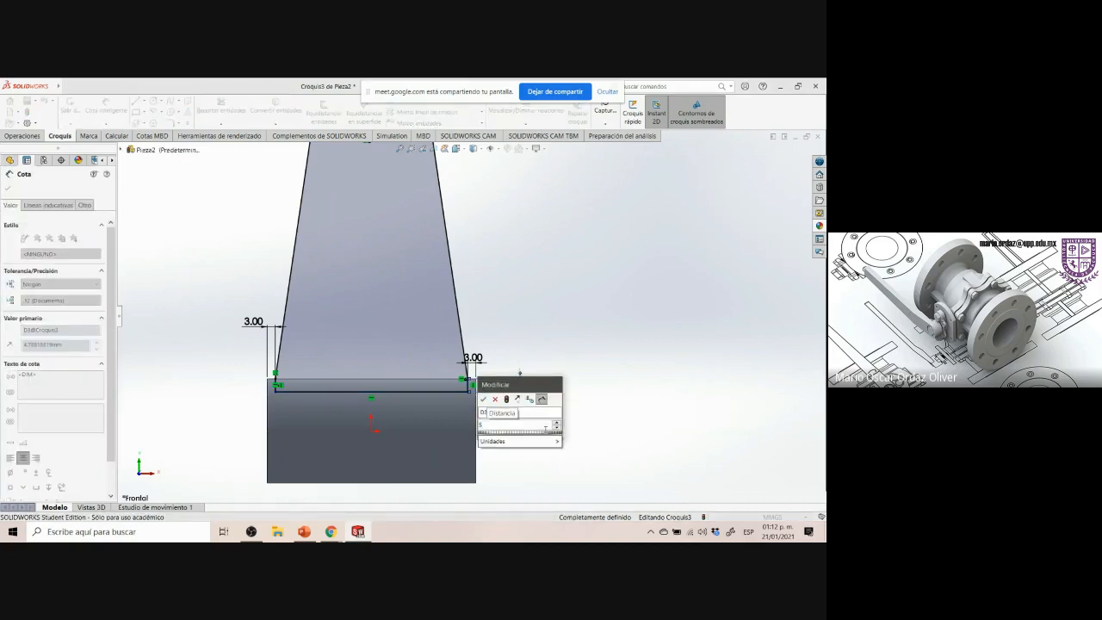
key("Return")
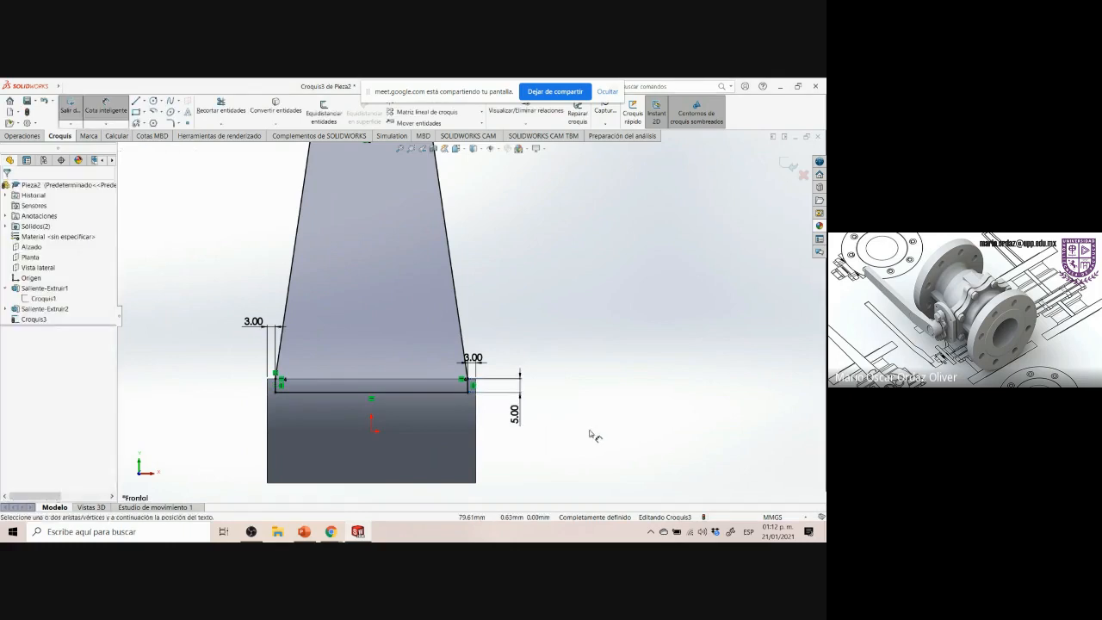
Inspect the fully defined rib sketch from rotated, normal and isometric views
mouse_move(588, 437)
middle_mouse_down()
mouse_move(461, 424)
mouse_move(484, 423)
middle_mouse_up()
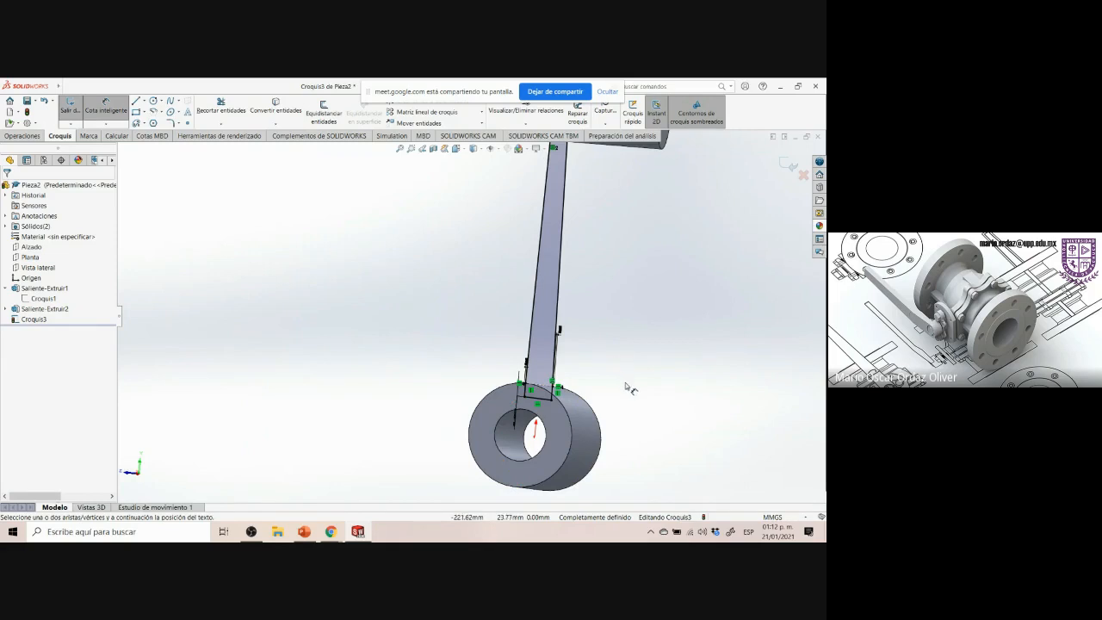
key("ctrl+7")
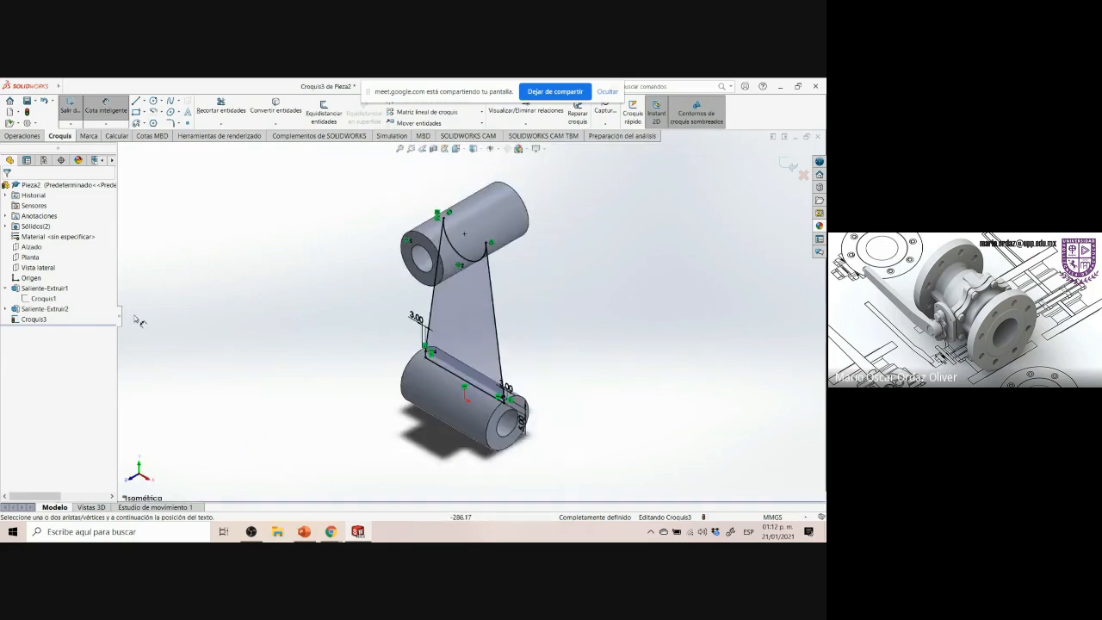
left_click(34, 320)
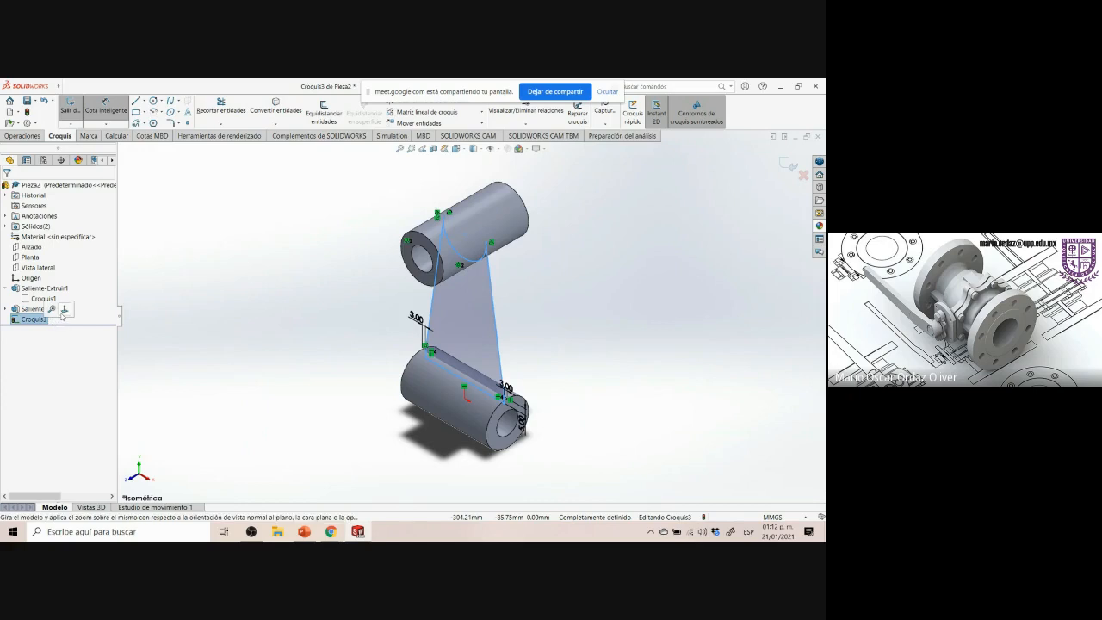
left_click(65, 308)
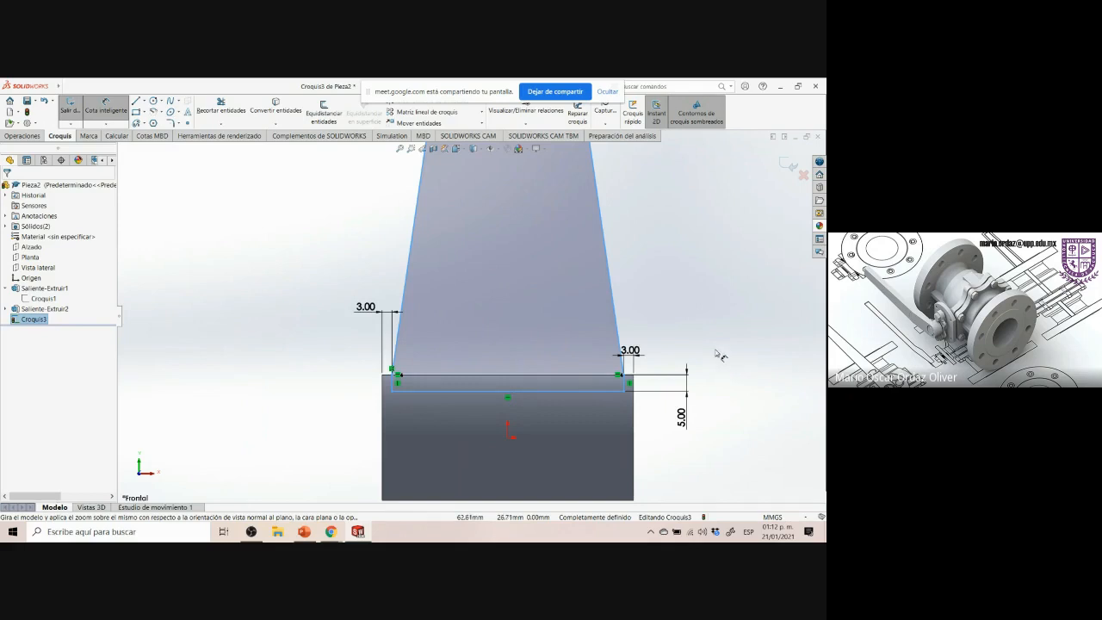
middle_click_drag(732, 363, 644, 375)
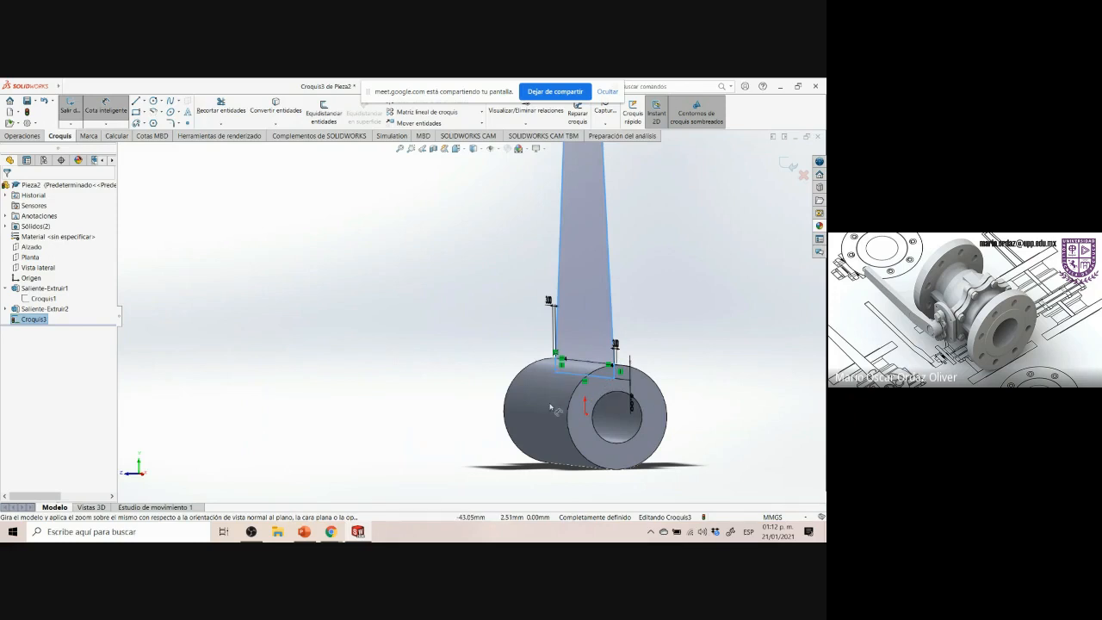
key("ctrl+7")
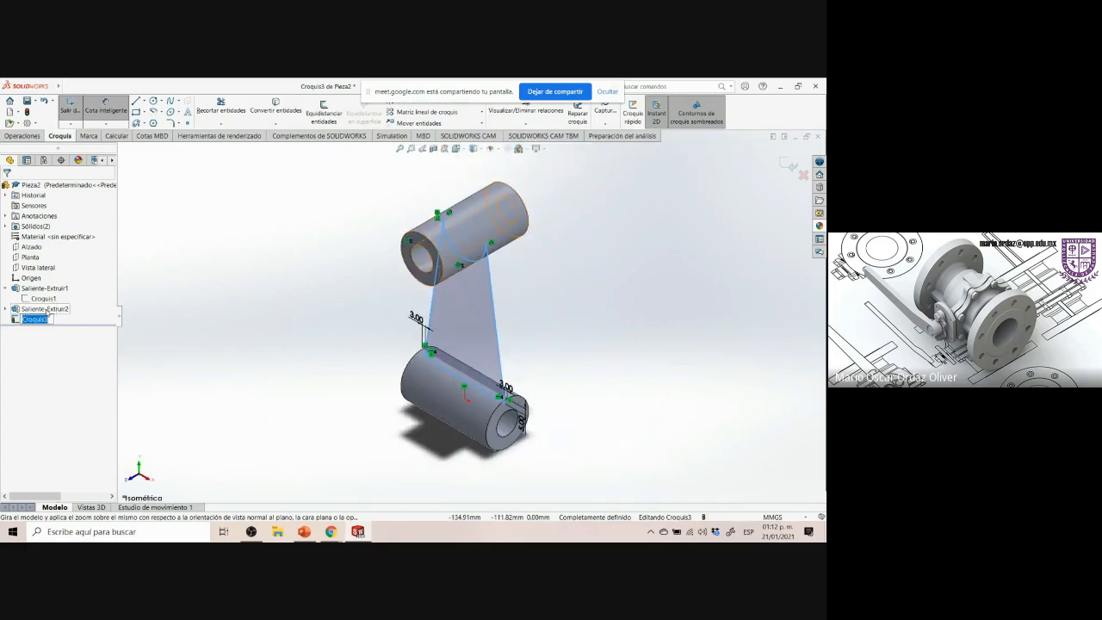
Compare the rib sketch against the reference drawing in front view, then exit the sketch
key("ctrl+1")
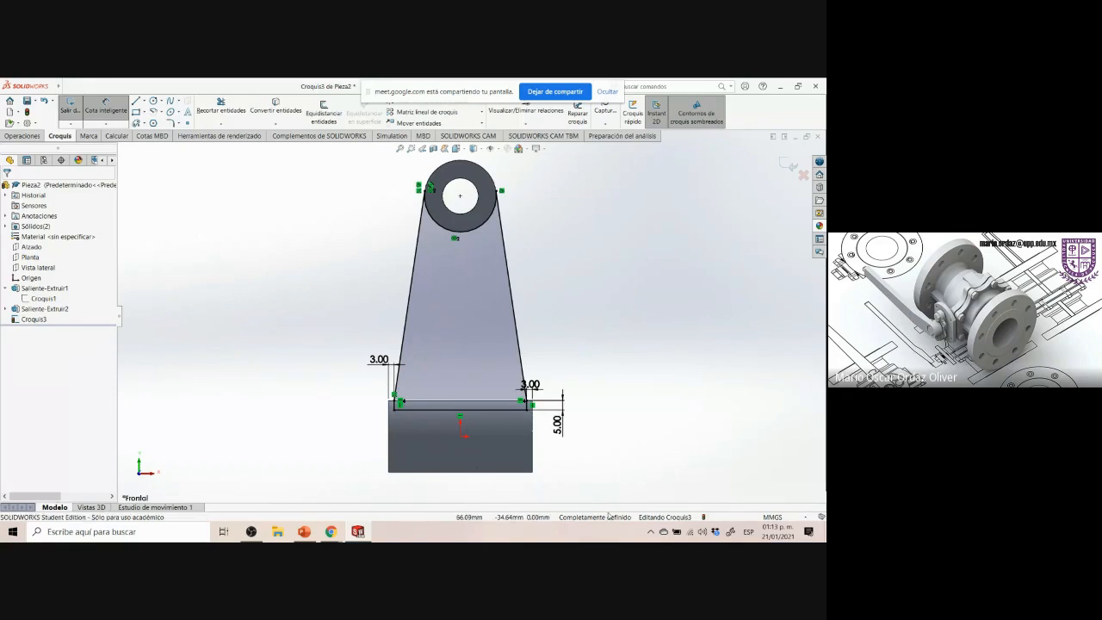
left_click(356, 533)
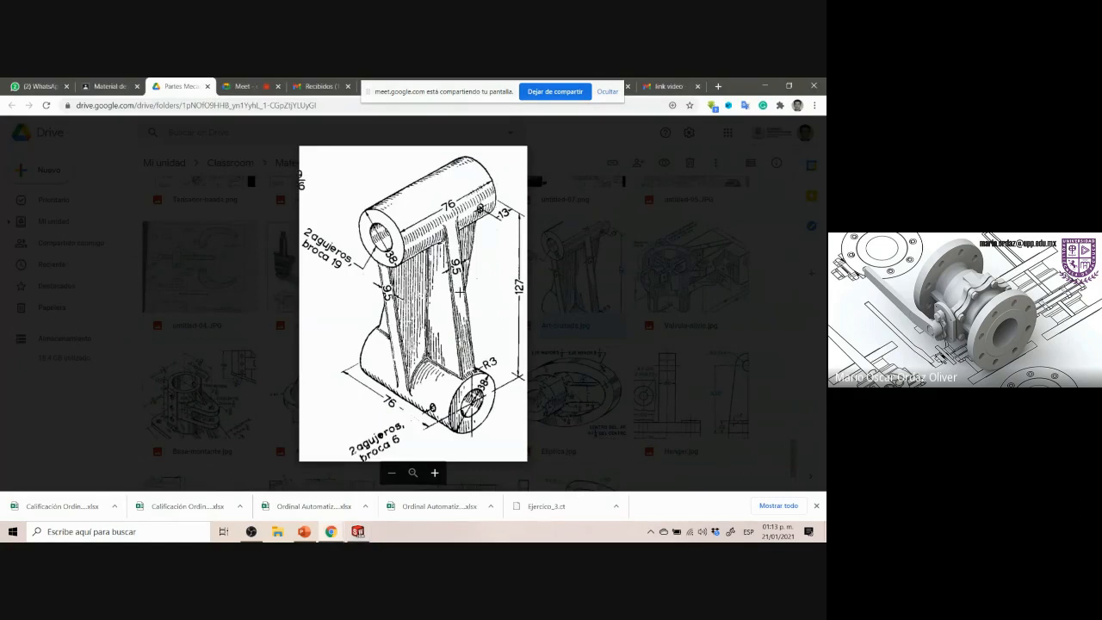
left_click(358, 532)
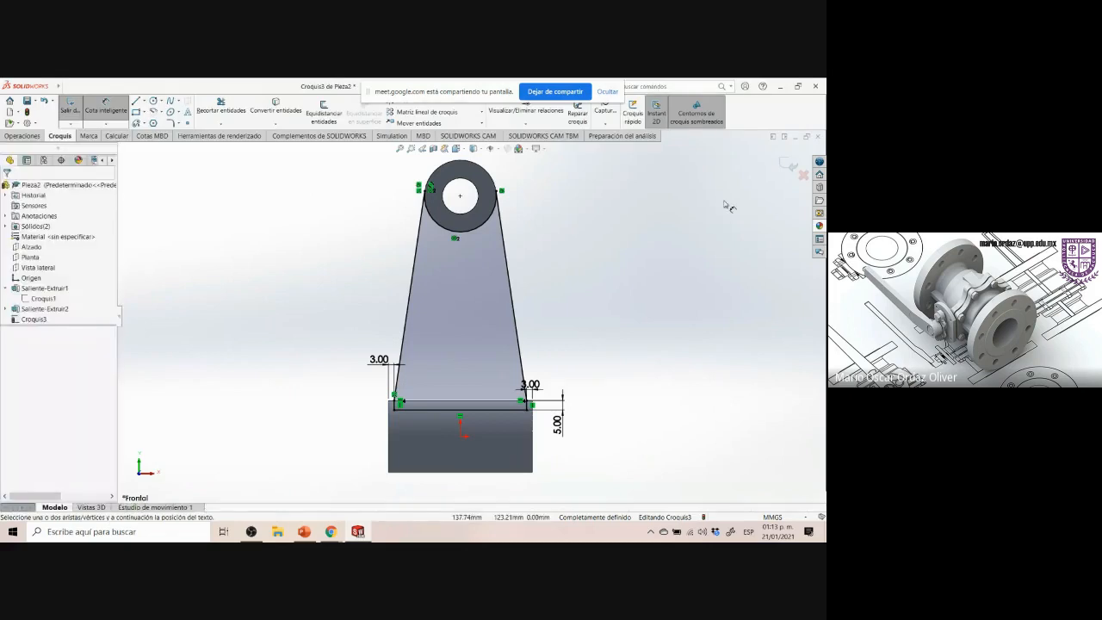
left_click(789, 165)
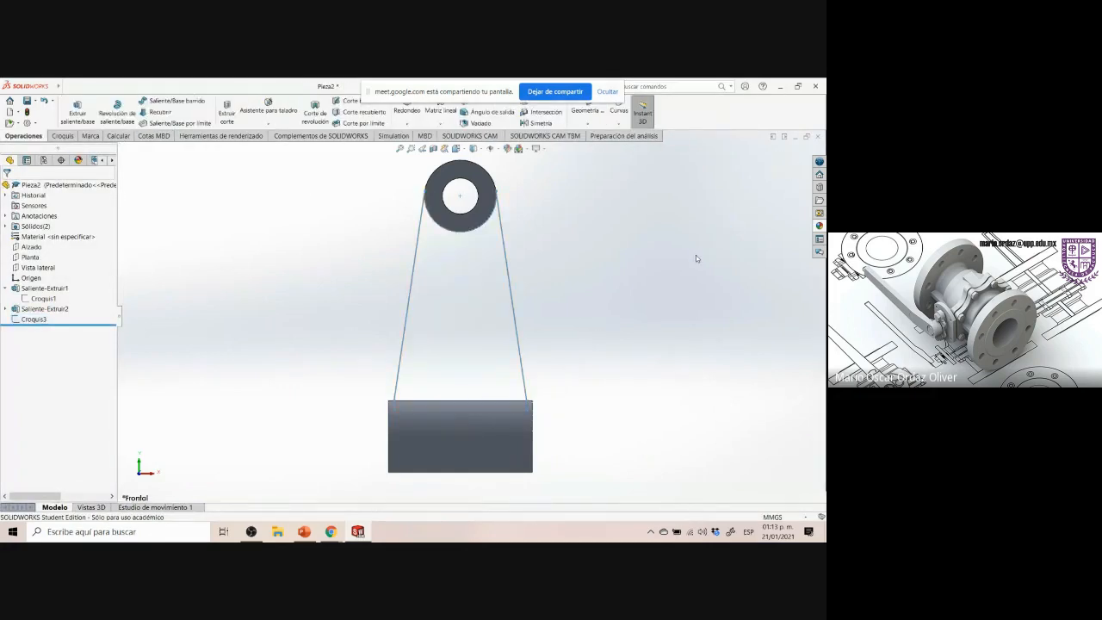
Extrude the rib sketch as a boss 9.5 mm thick using Mid Plane
key("ctrl+7")
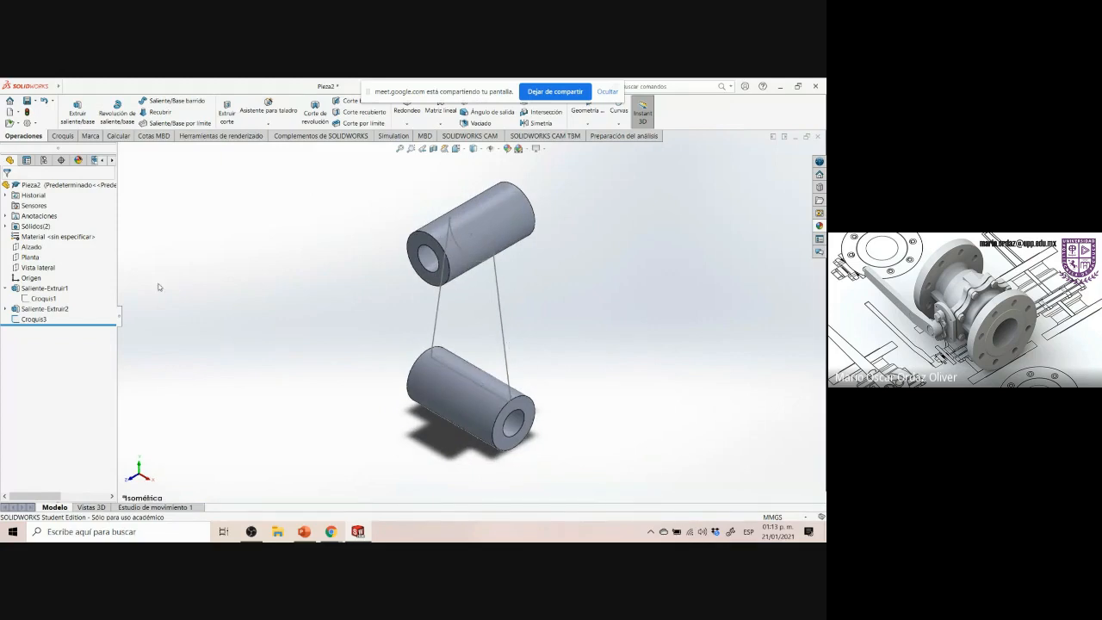
left_click(34, 320)
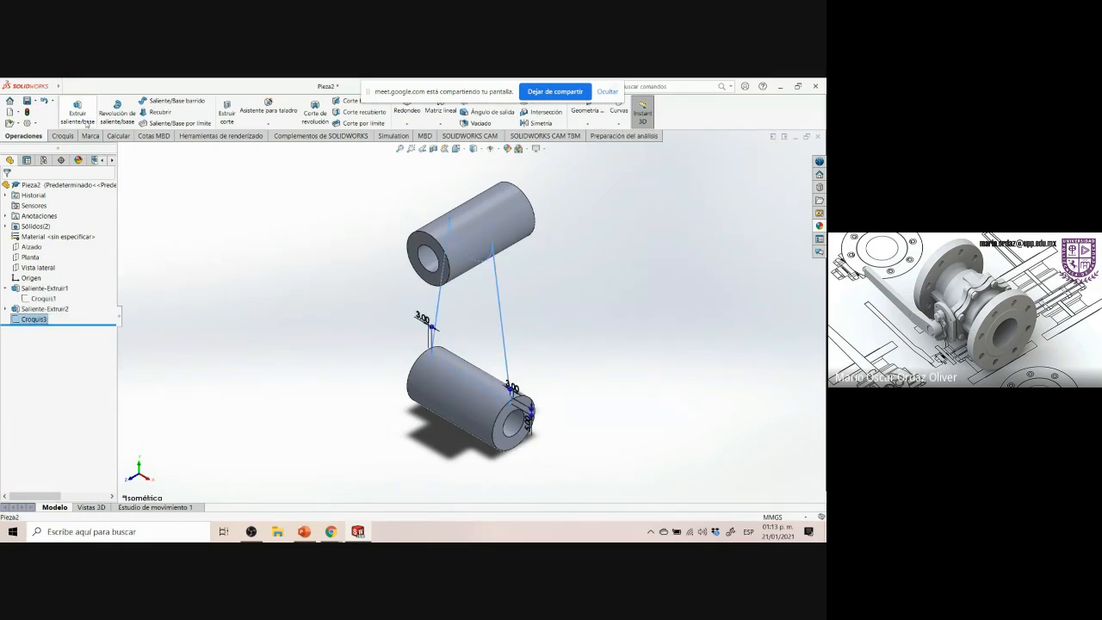
left_click(86, 123)
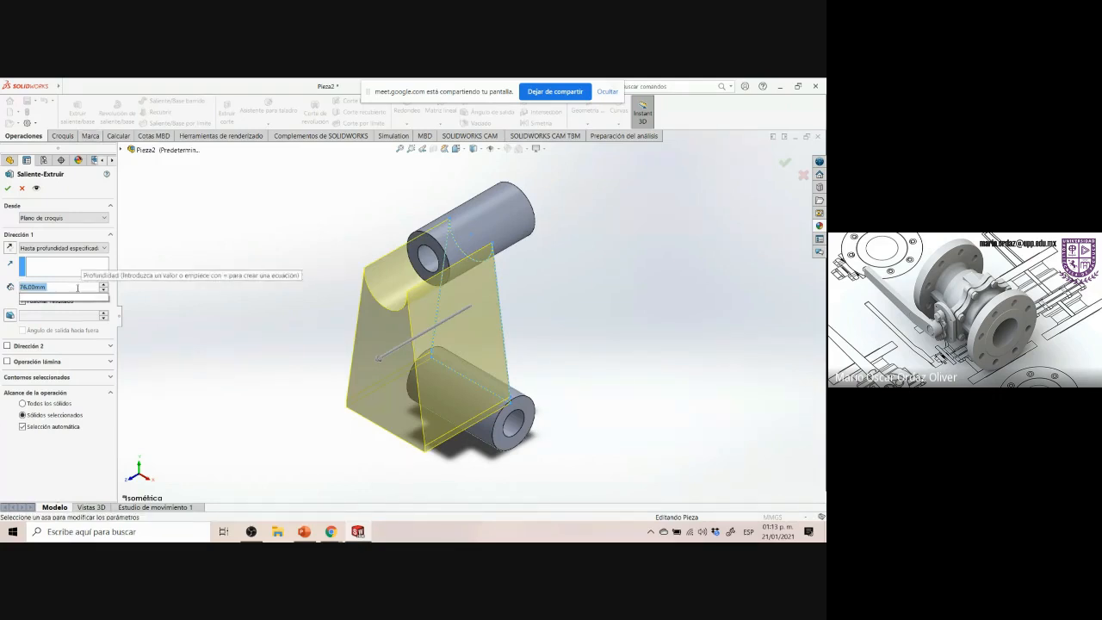
type("9.5")
key("Return")
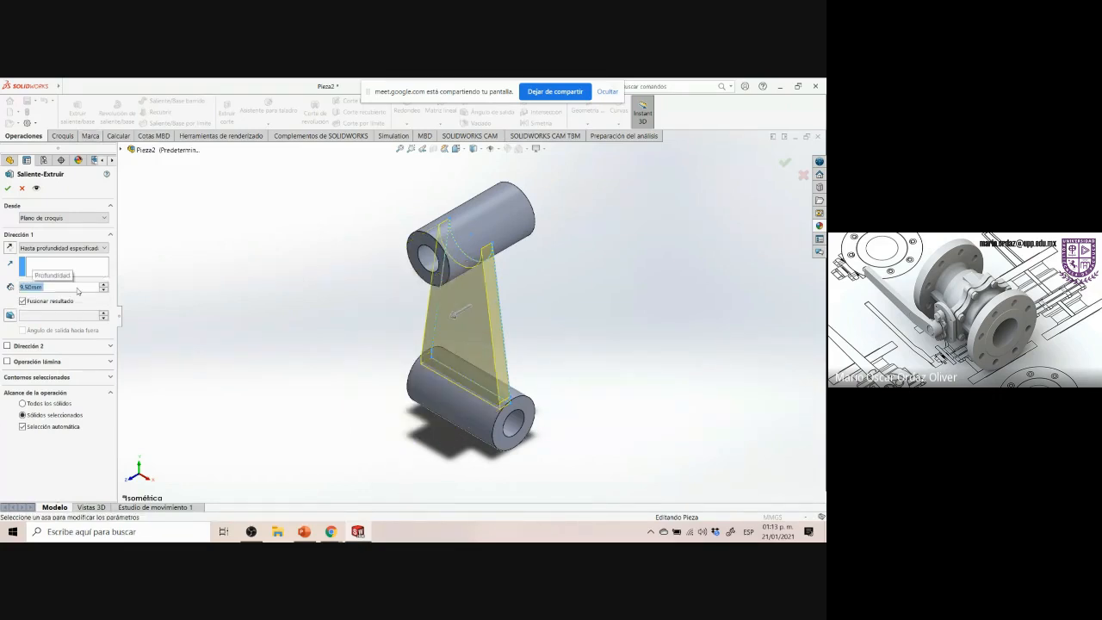
left_click(64, 249)
left_click(49, 303)
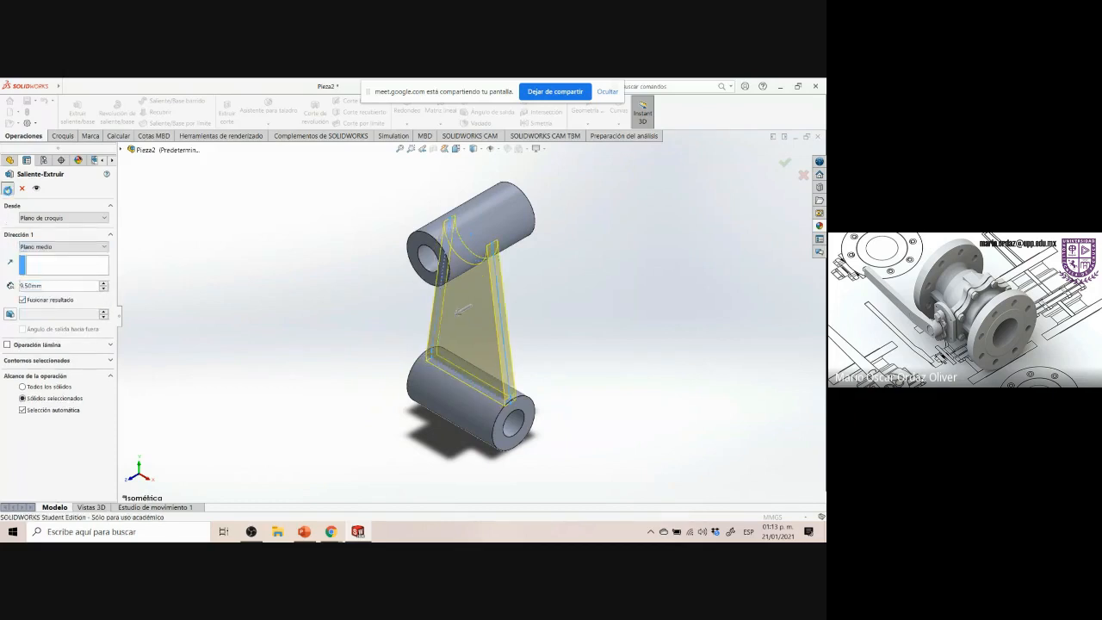
left_click(8, 188)
Inspect where the new rib meets the lower and upper bosses from zoomed and rotated views
middle_click_drag(564, 408, 496, 396)
scroll(511, 394, "down", 4)
scroll(469, 326, "down", 6)
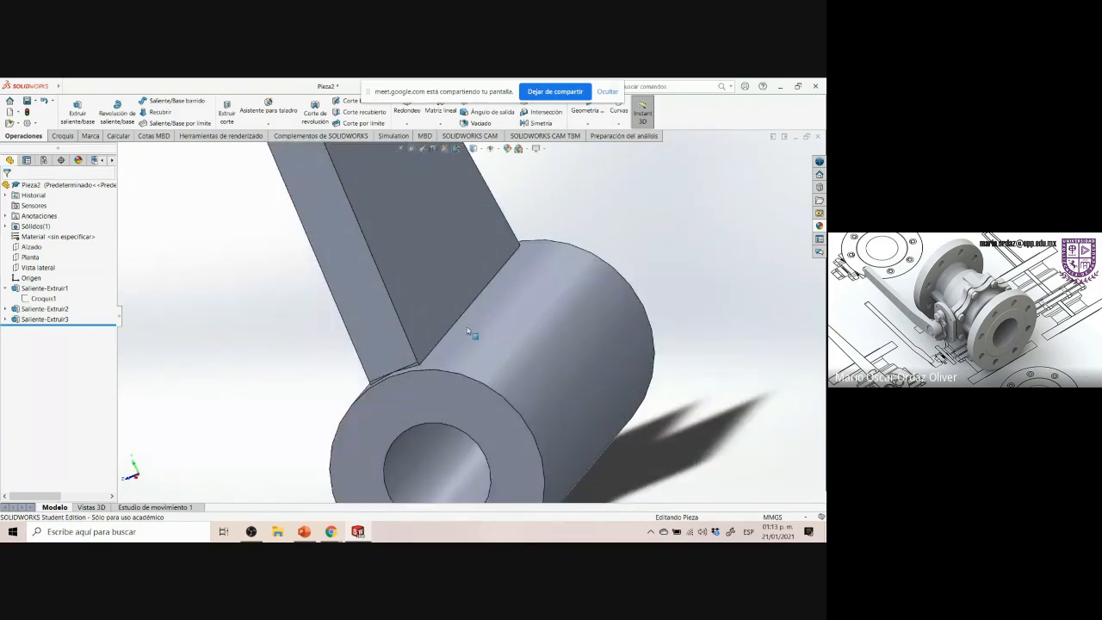
scroll(381, 380, "down", 6)
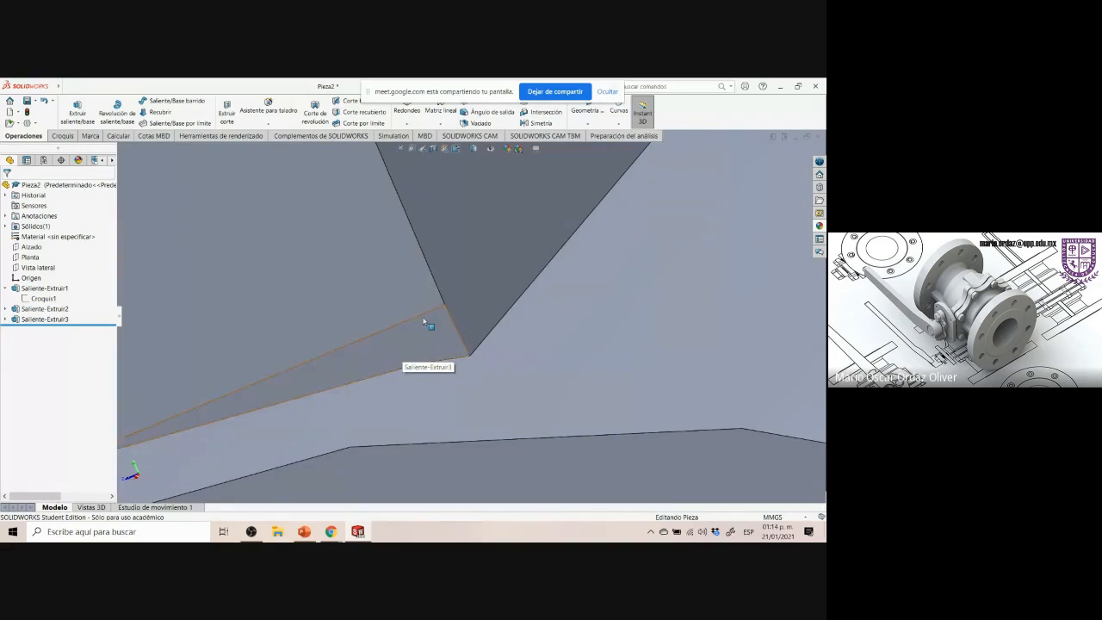
scroll(396, 352, "up", 5)
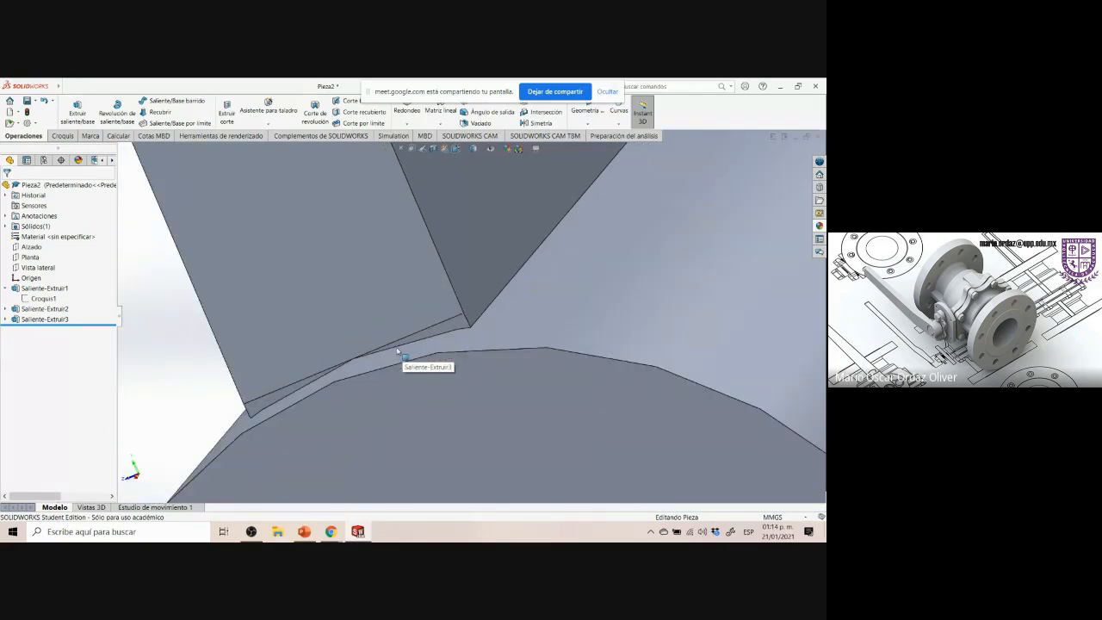
scroll(398, 350, "up", 6)
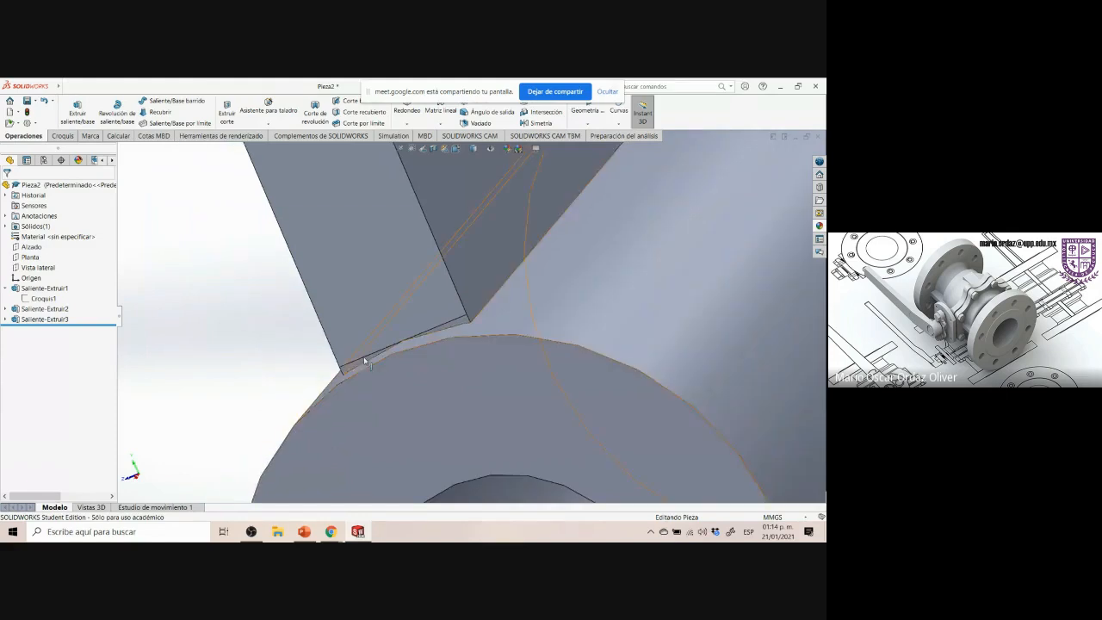
left_click(466, 322)
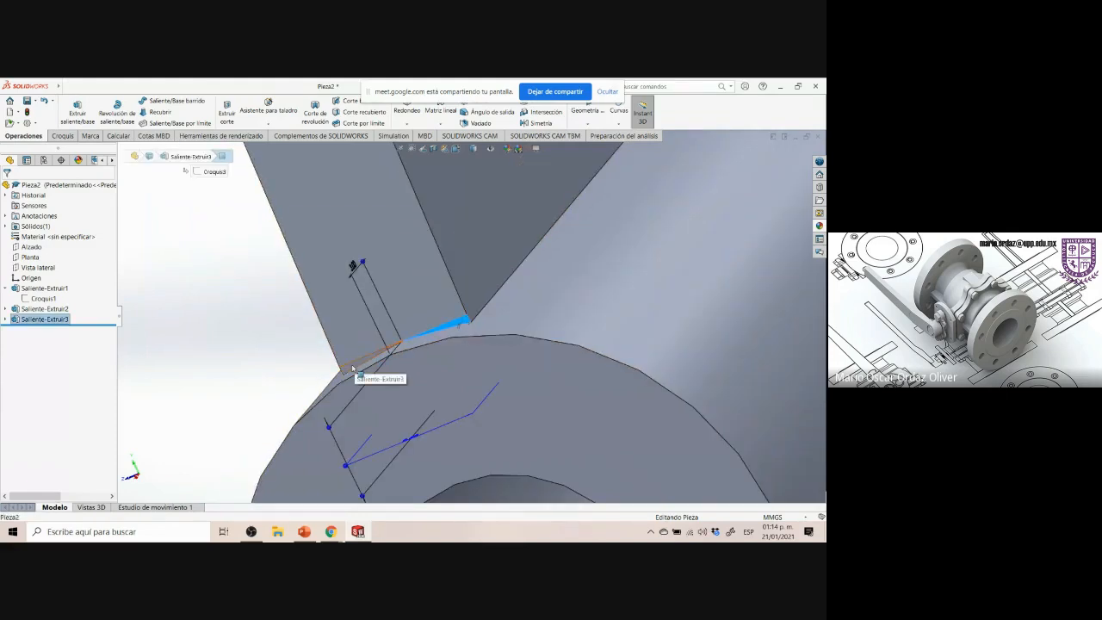
left_click(255, 357)
scroll(255, 356, "up", 5)
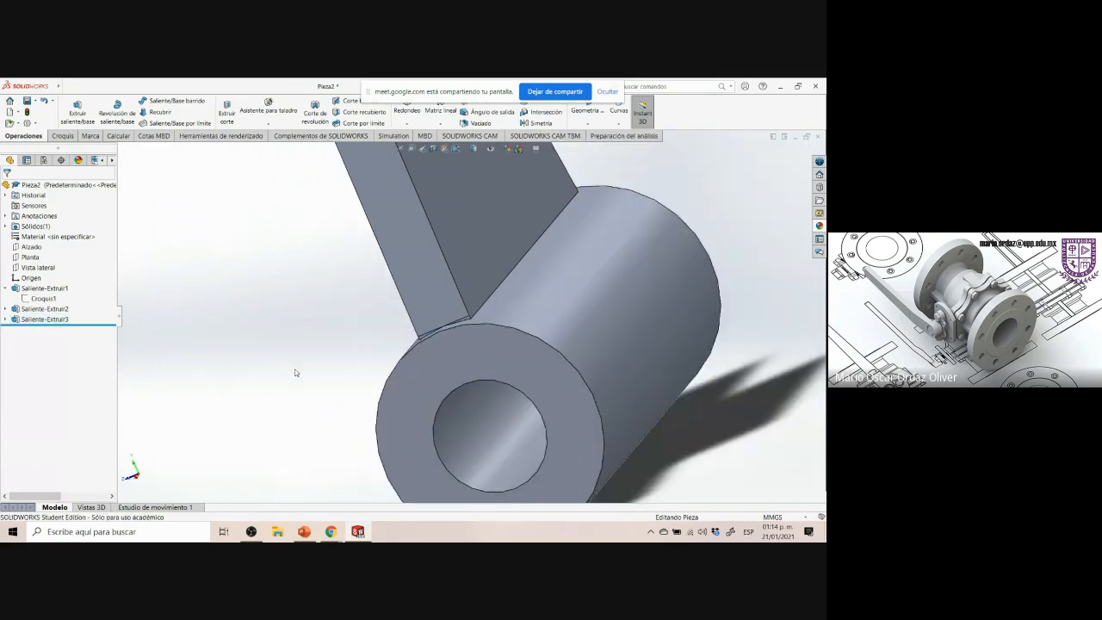
key("ctrl+7")
scroll(531, 393, "down", 5)
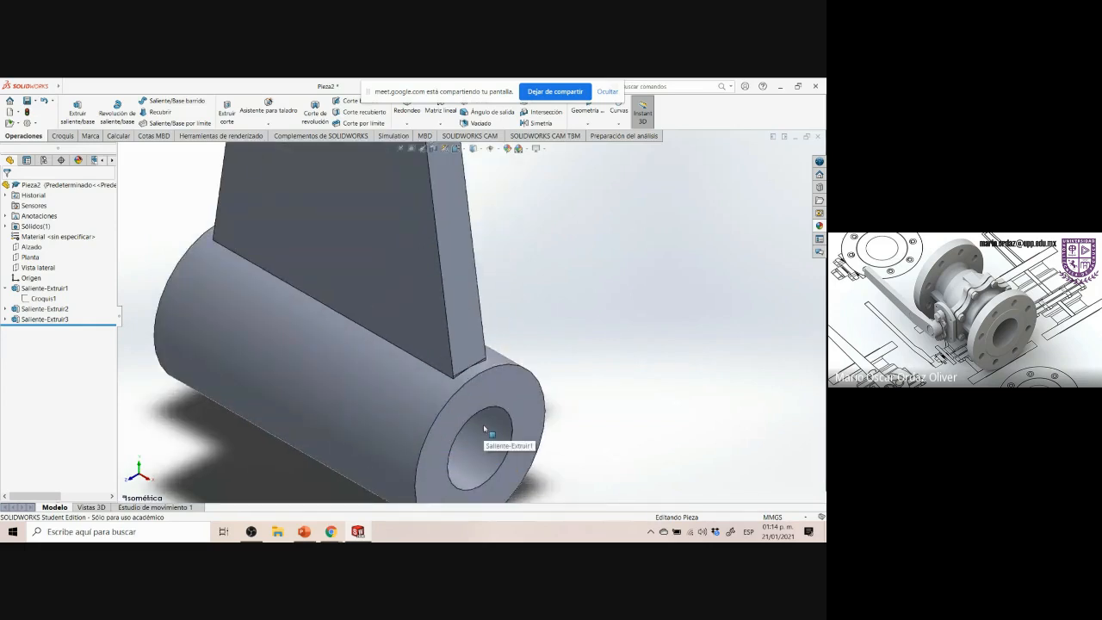
scroll(543, 367, "down", 2)
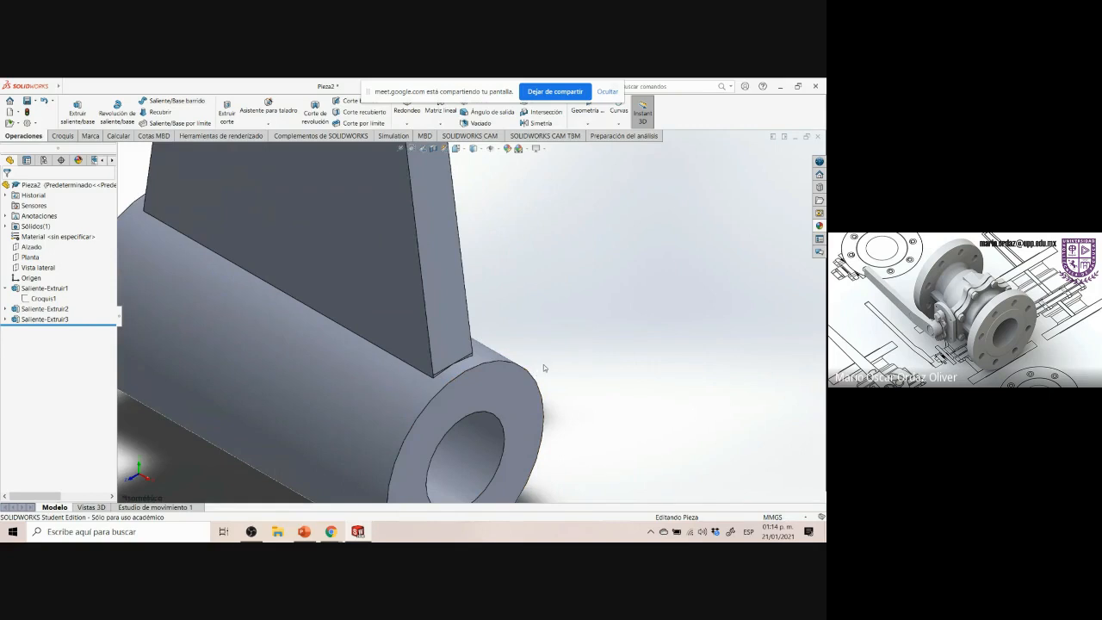
scroll(543, 367, "up", 3)
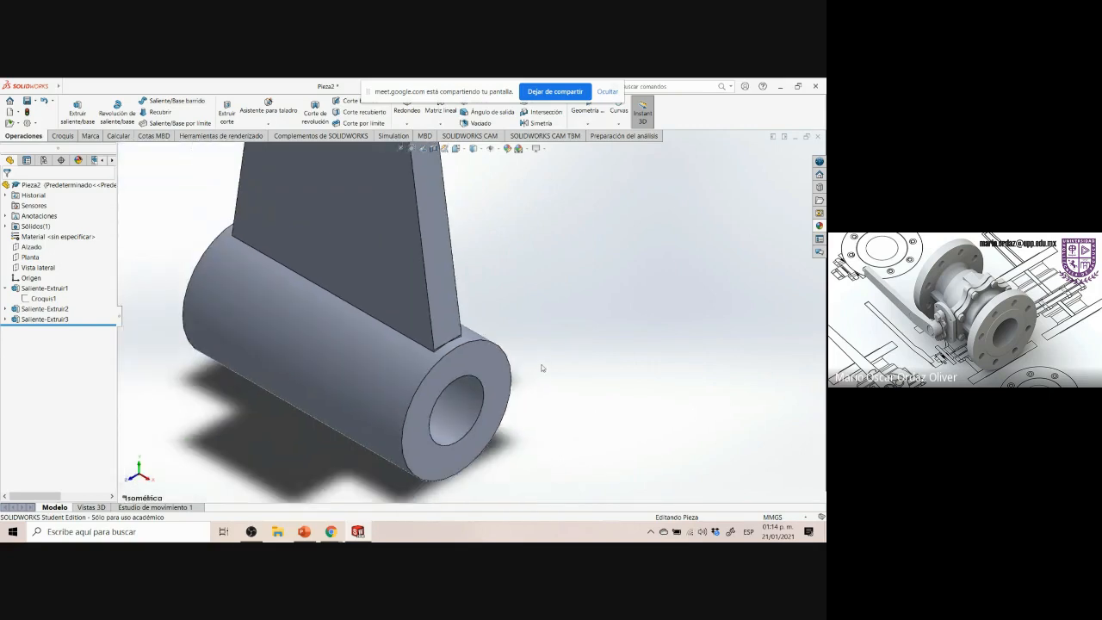
scroll(538, 327, "up", 5)
scroll(500, 215, "down", 2)
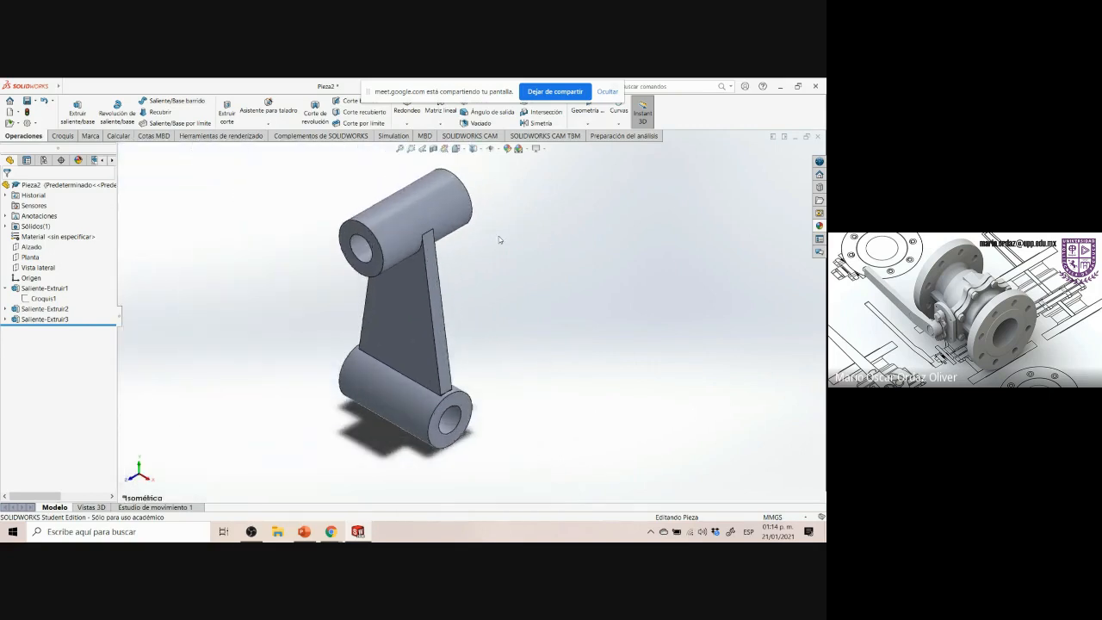
scroll(419, 188, "down", 2)
scroll(470, 253, "up", 2)
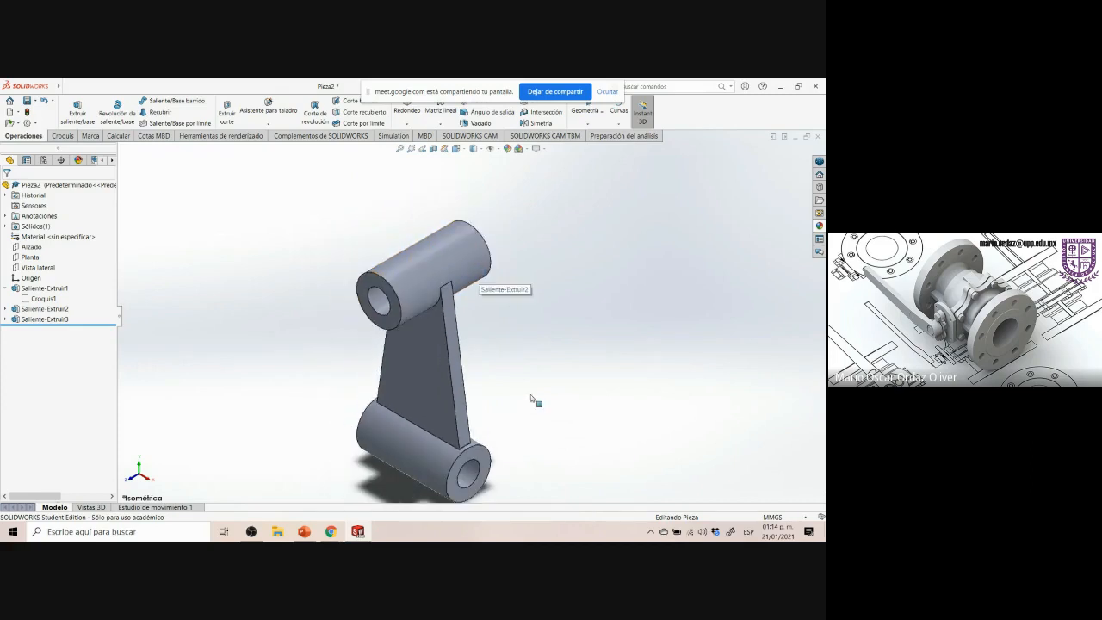
middle_click_drag(524, 476, 467, 394)
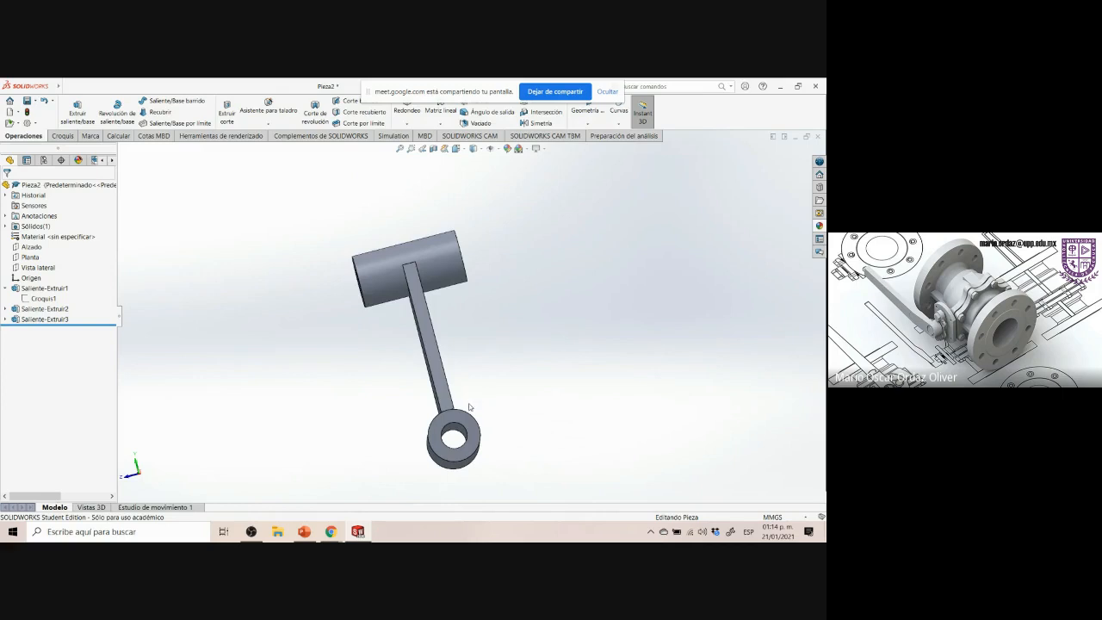
key("ctrl+7")
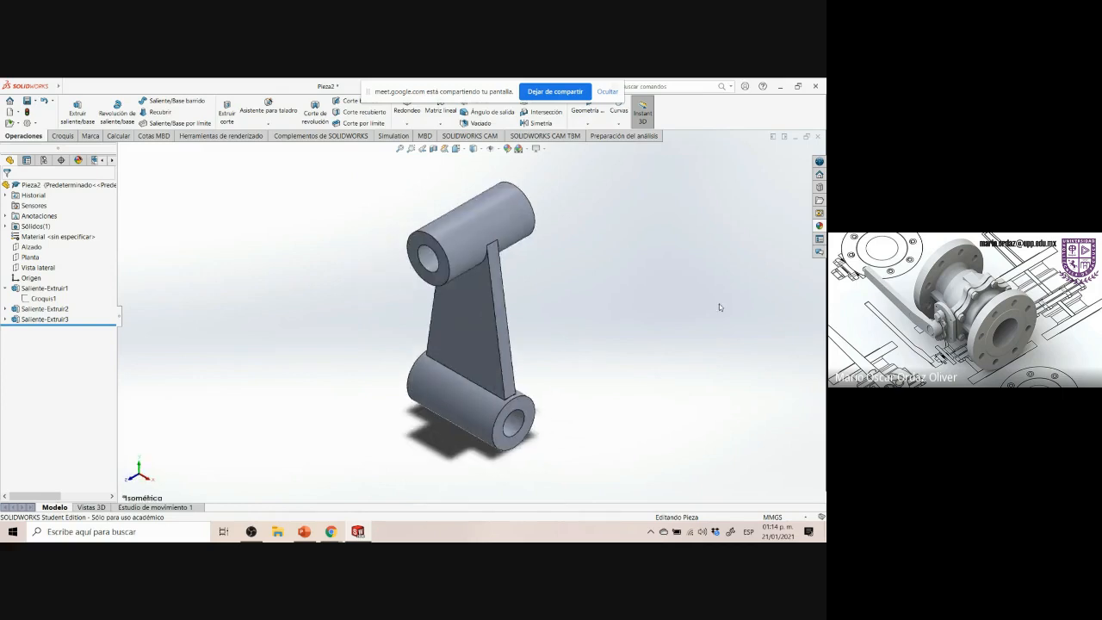
Start a sketch on the Vista lateral plane and draw a horizontal line across the upper boss with a tapered right line down toward the lower boss
left_click(38, 267)
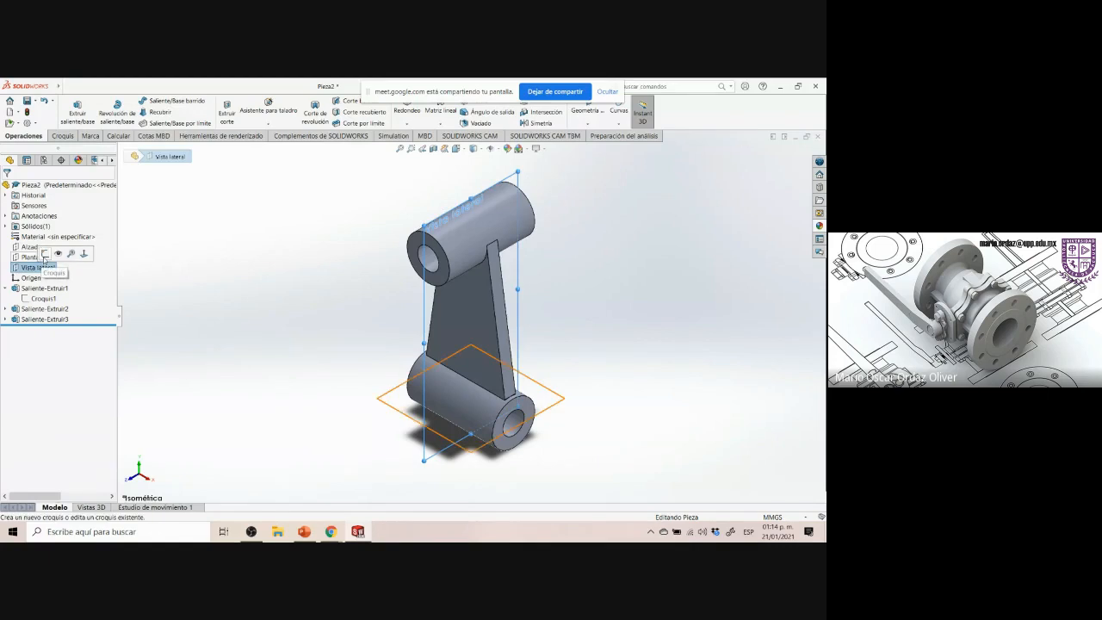
left_click(45, 253)
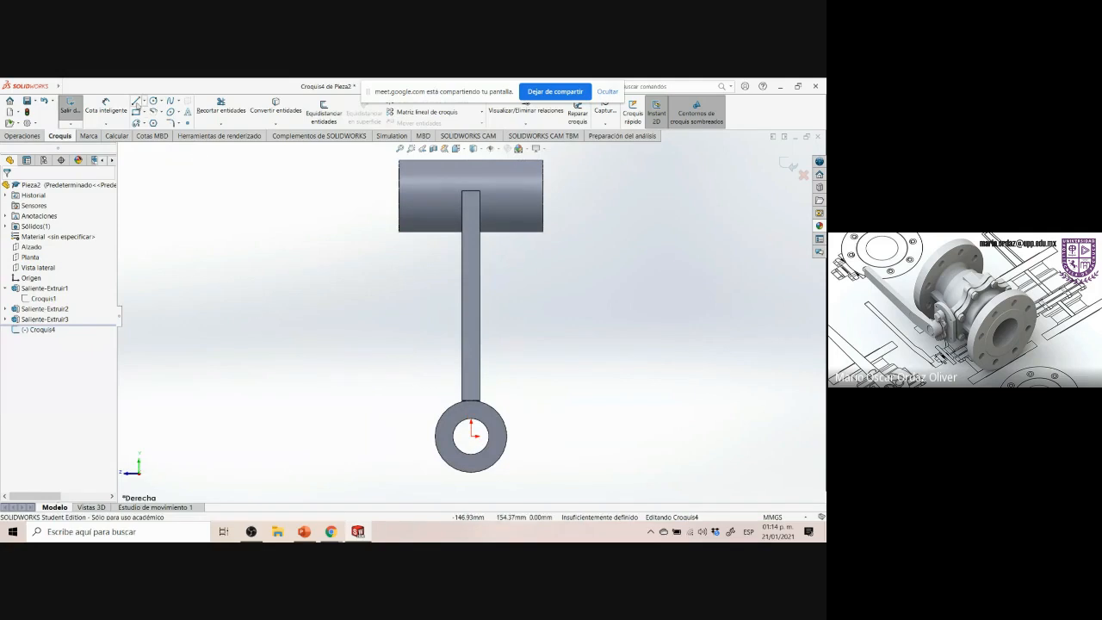
left_click(419, 206)
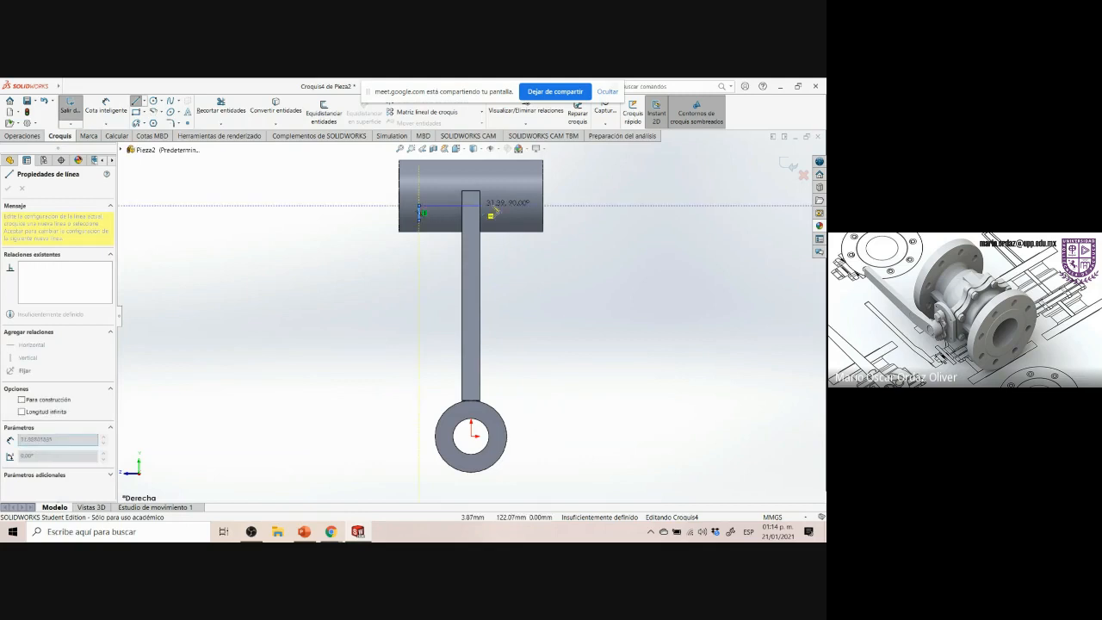
left_click(529, 207)
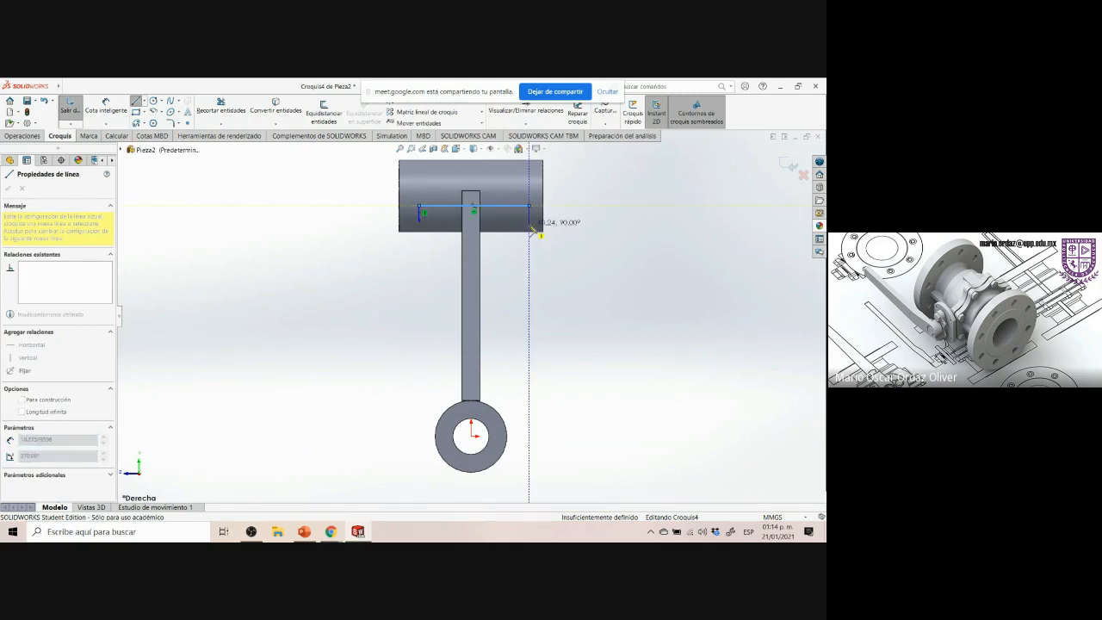
left_click(504, 393)
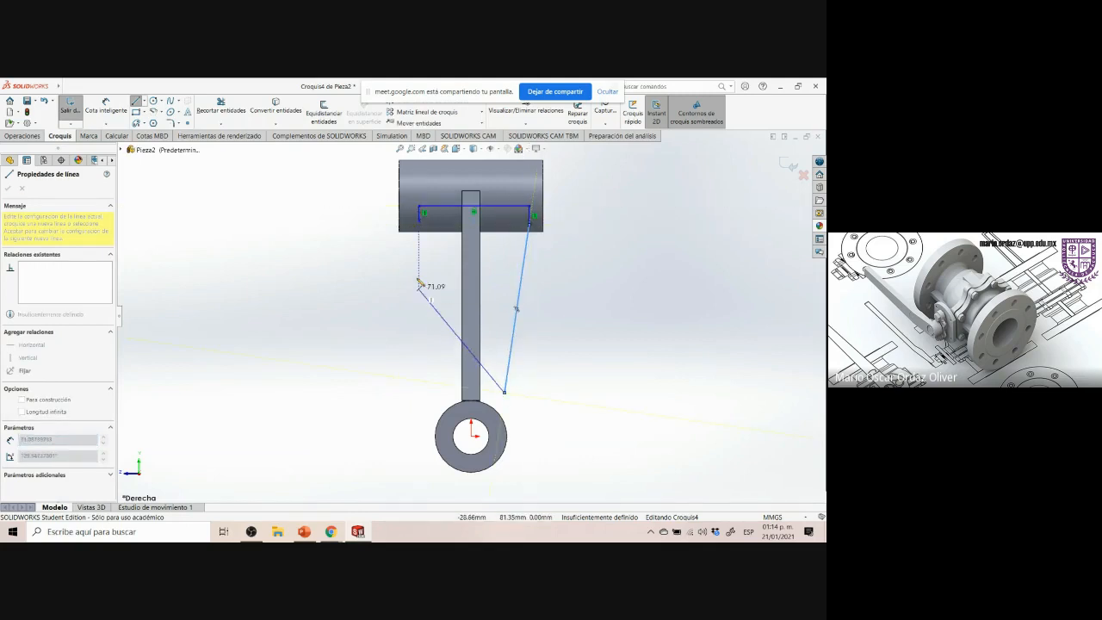
key("Escape")
Draw the left tapered line from the top line's left end down toward the lower boss
key("l")
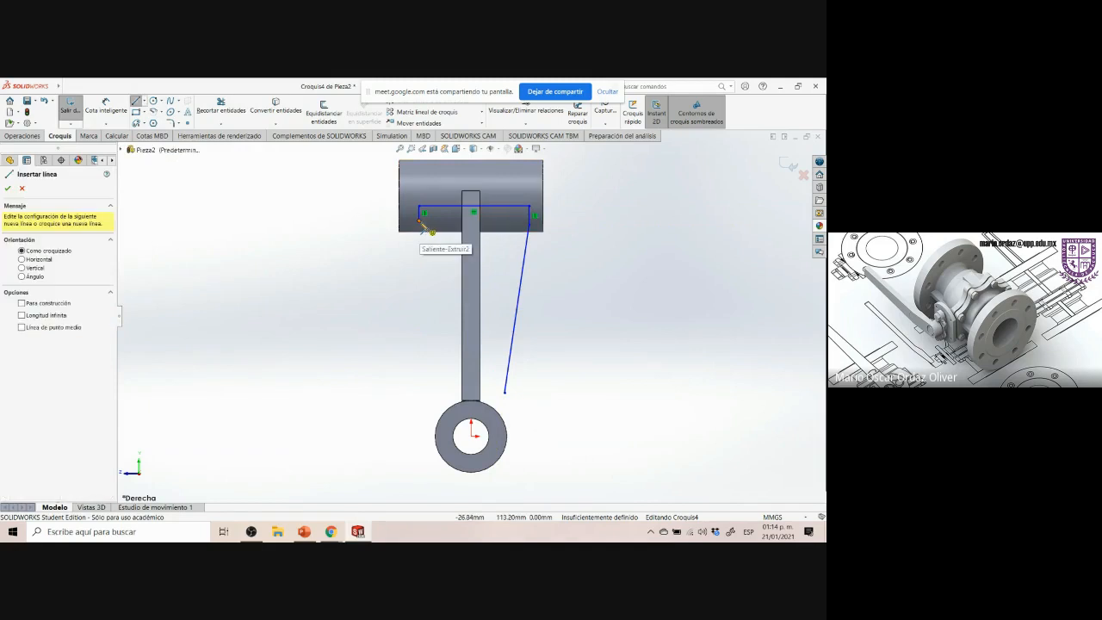
left_click(419, 221)
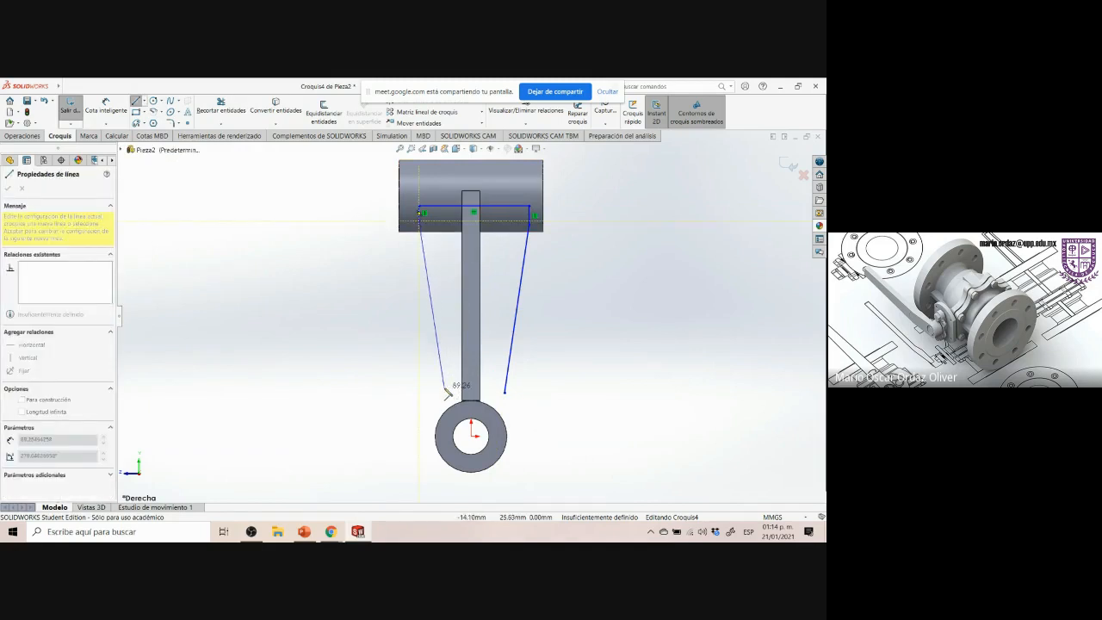
left_click(442, 390)
key("Escape")
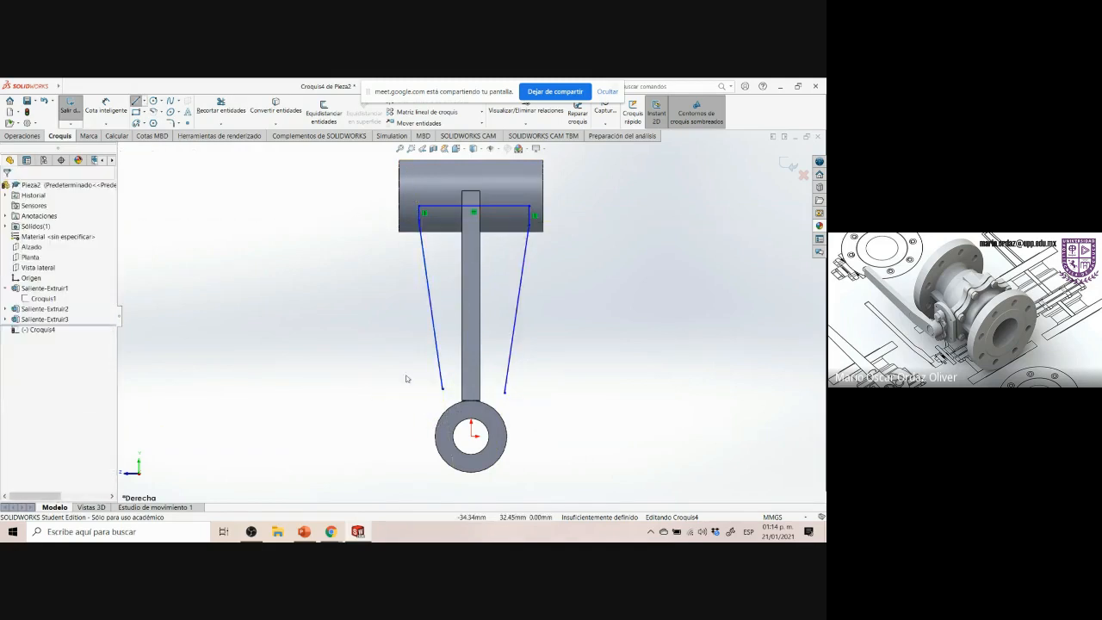
Draw a centerpoint arc centered on the lower boss spanning between the bottom ends of the two side lines
left_click(154, 112)
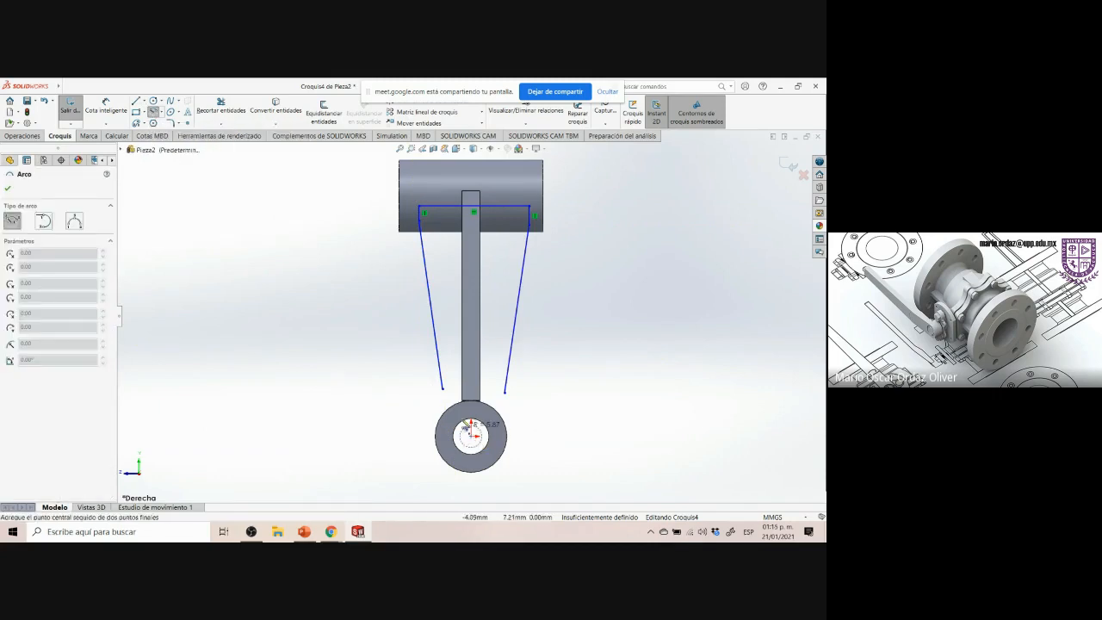
left_click(471, 435)
left_click(443, 392)
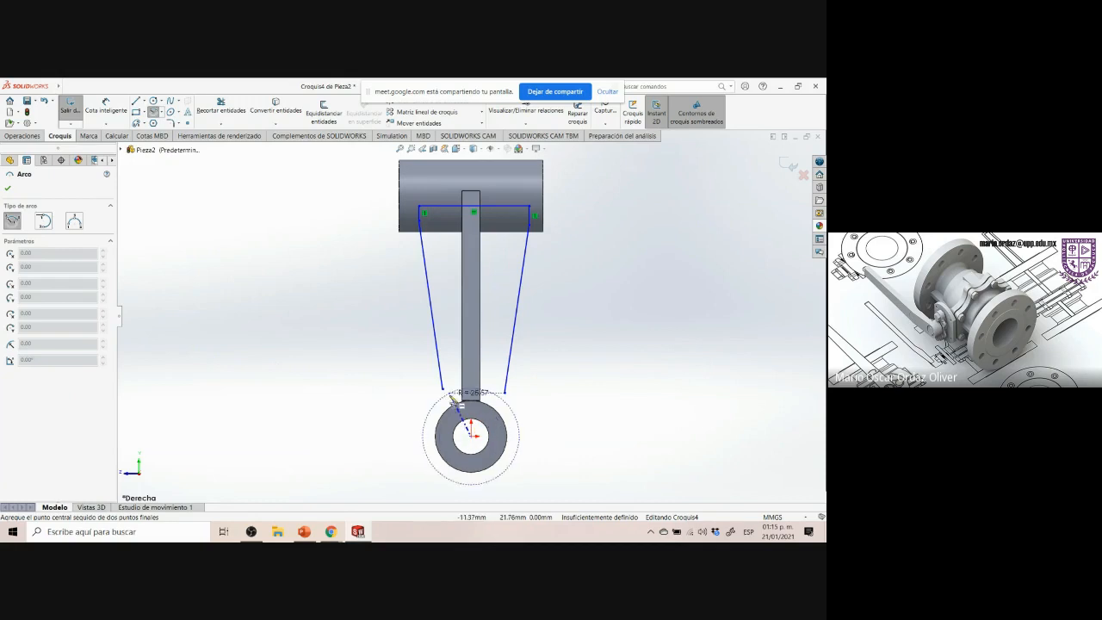
left_click(497, 398)
key("Escape")
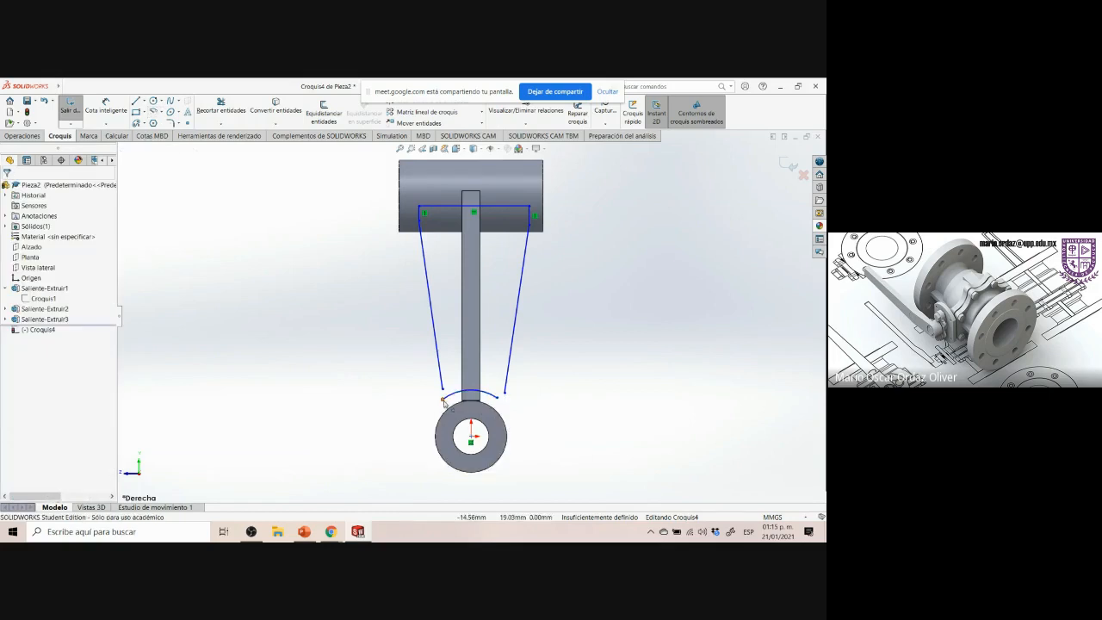
Merge the left line's bottom endpoint with the arc's left endpoint
left_click(442, 393)
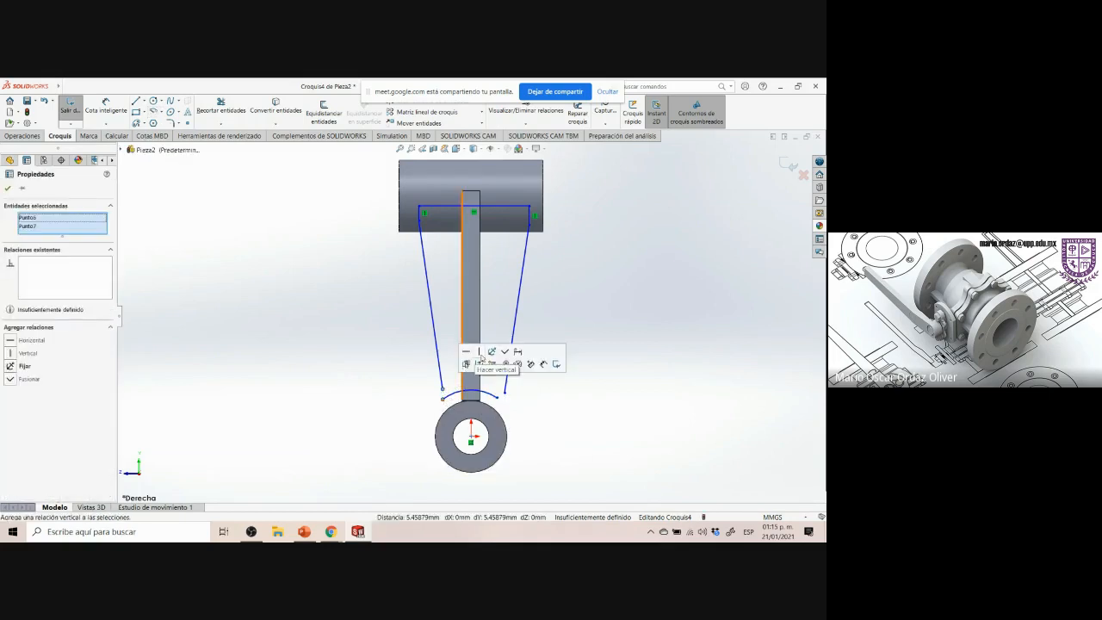
left_click(504, 352)
left_click(519, 418)
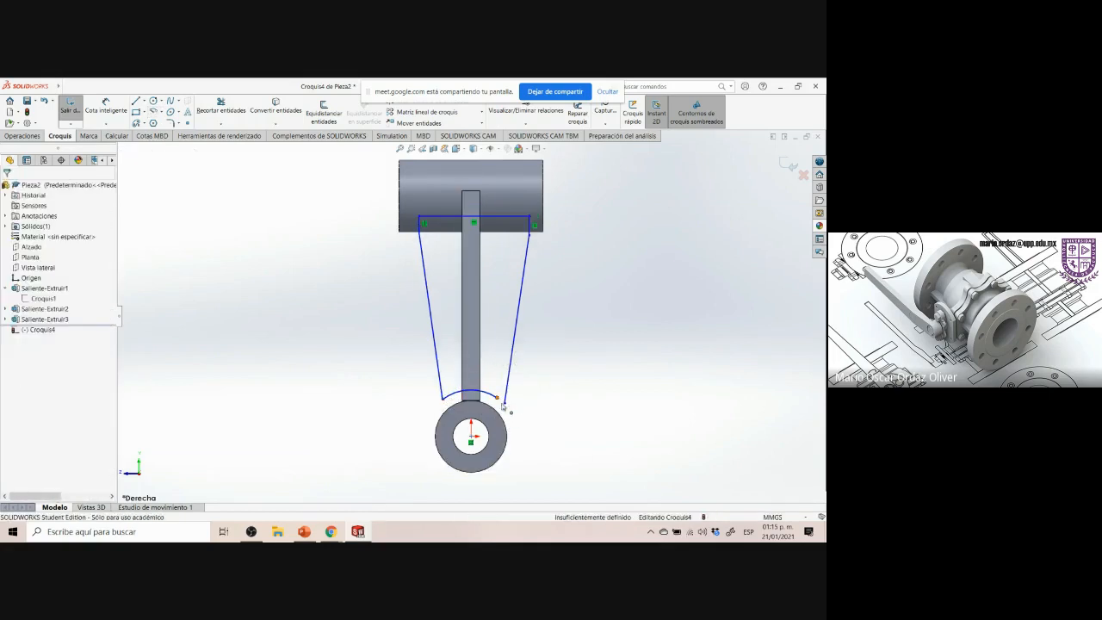
Merge the right tapered line's bottom endpoint with the arc's right endpoint to close the profile
left_click(505, 402)
left_click(498, 398, "ctrl")
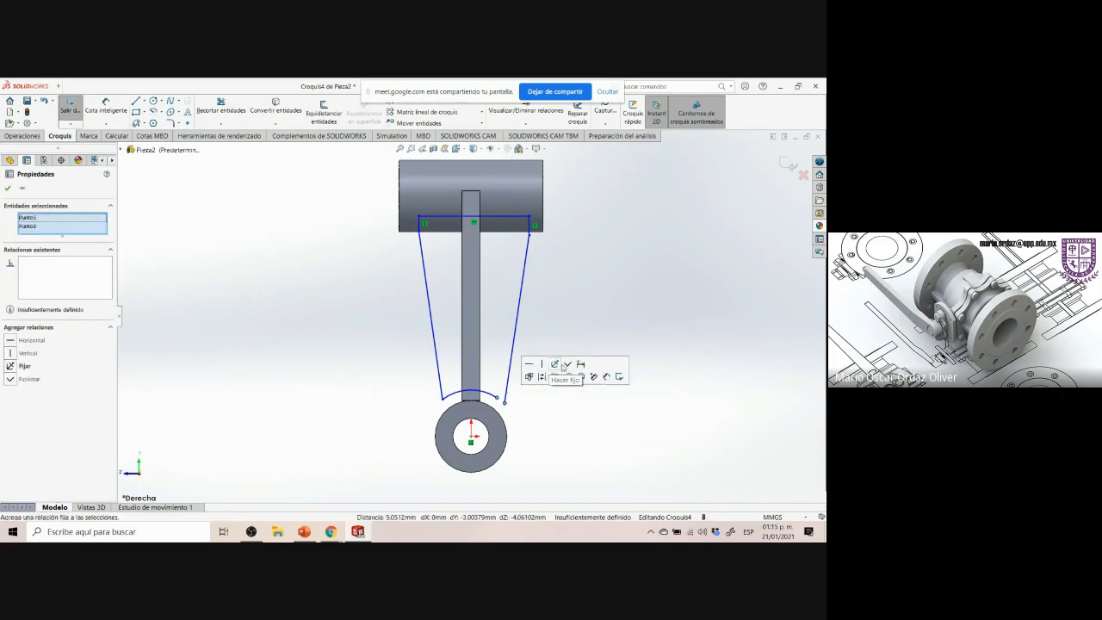
left_click(566, 364)
left_click(544, 343)
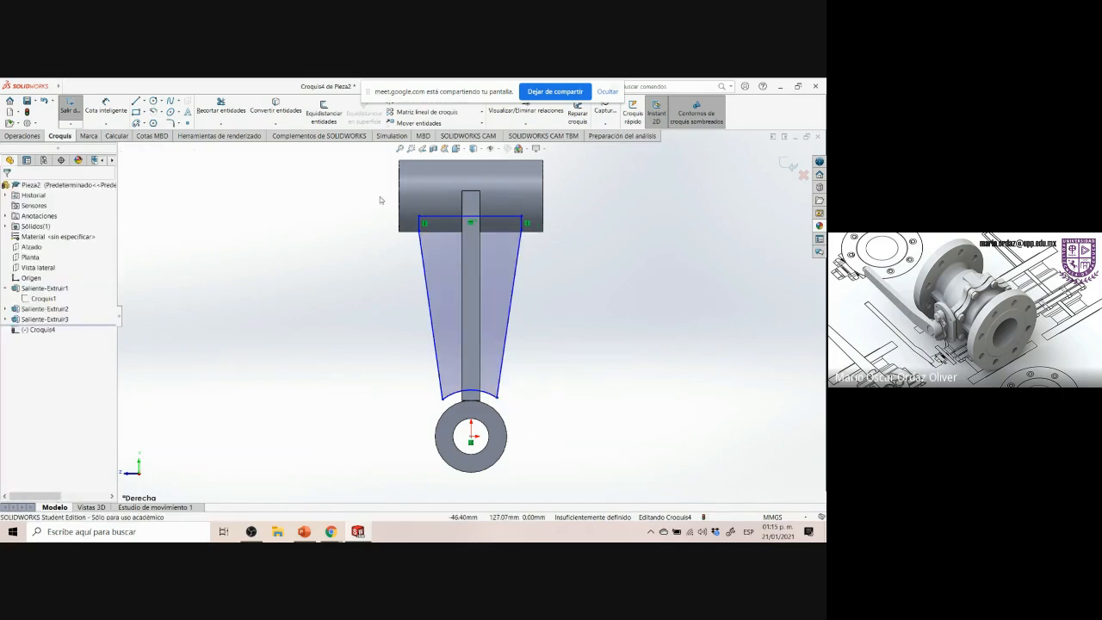
Relate the top line's corner points and make its right corner coincident with the upper boss's silhouette edge
scroll(405, 260, "down", 2)
left_click(434, 227)
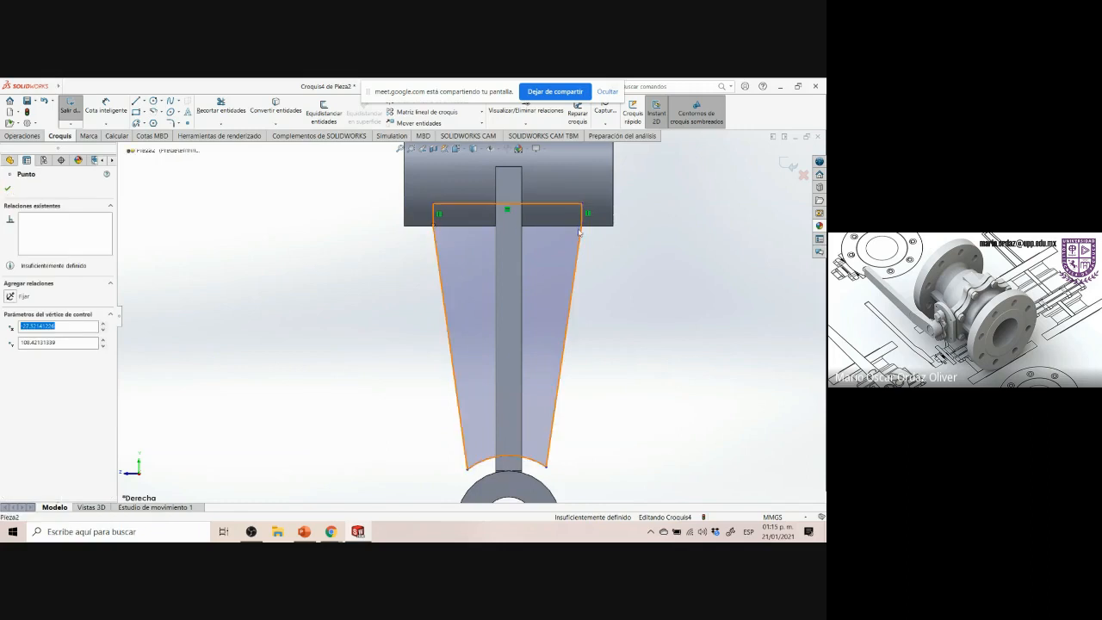
left_click(584, 225, "ctrl")
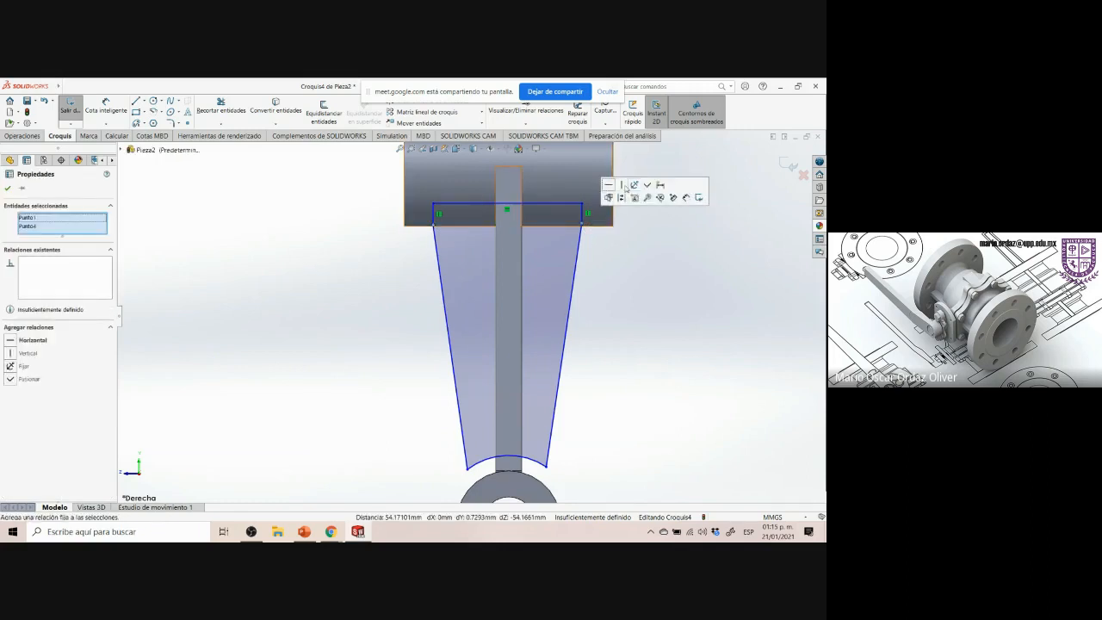
left_click(609, 197)
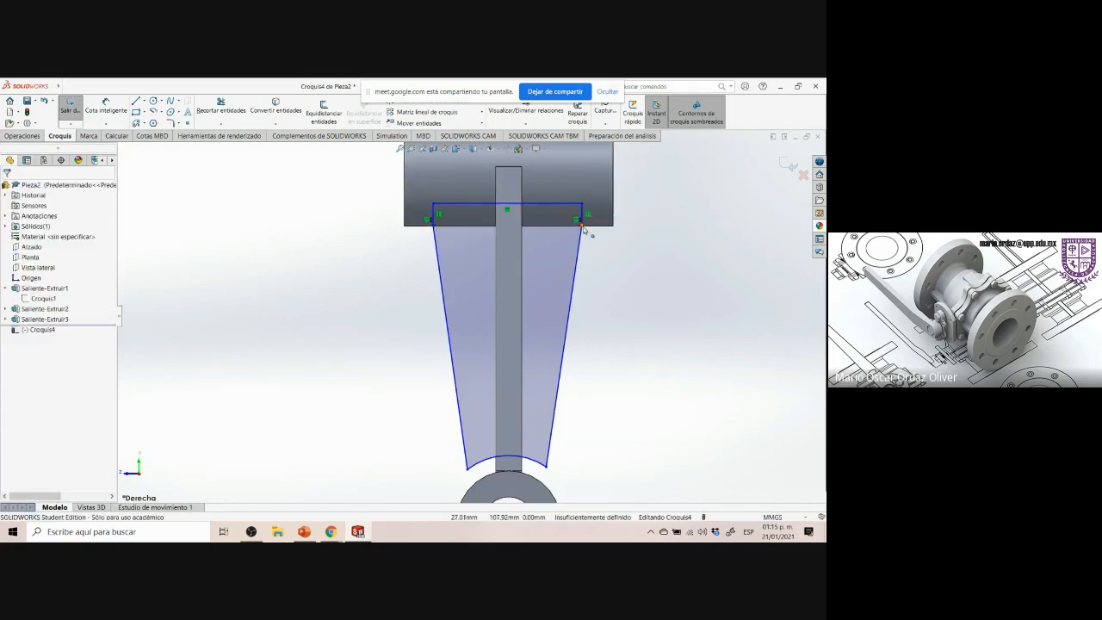
left_click(584, 226)
left_click(592, 227)
left_click(583, 225, "ctrl")
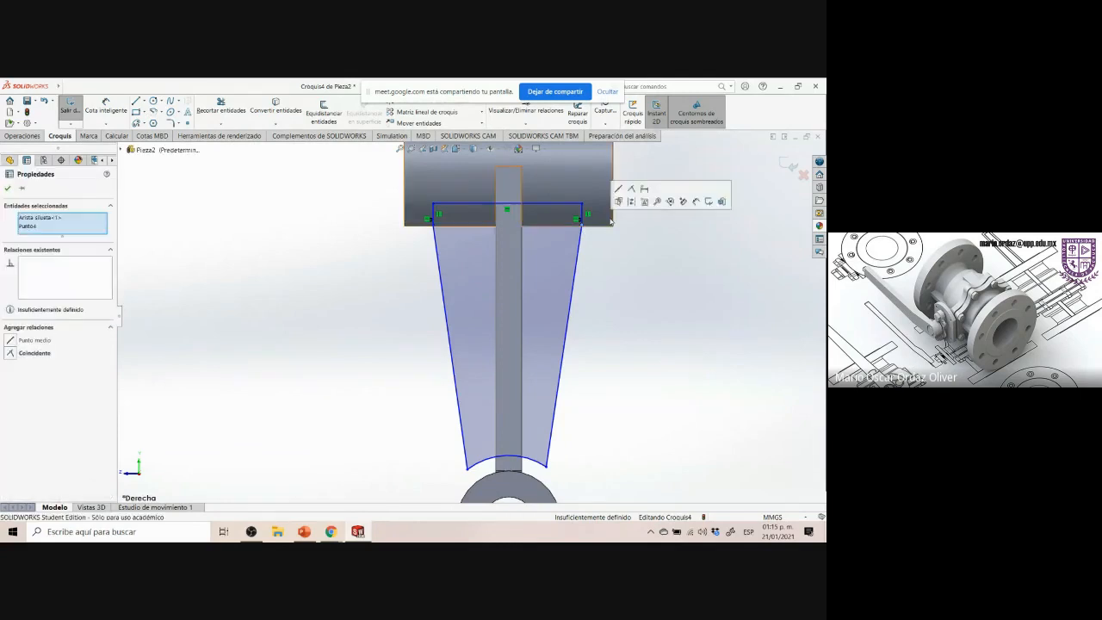
left_click(631, 189)
left_click(595, 273)
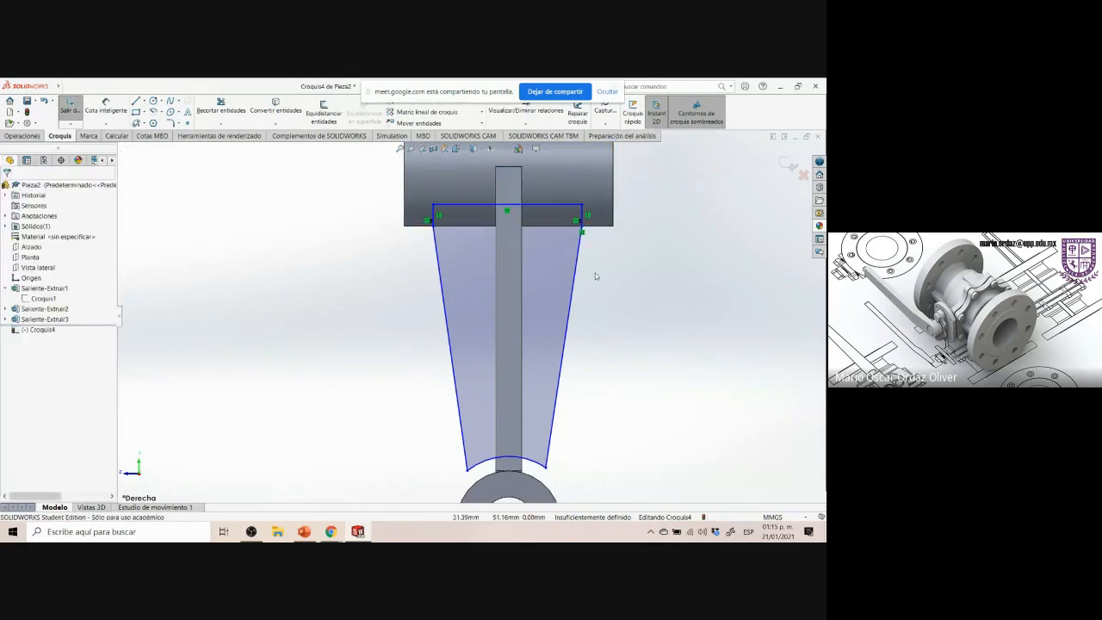
Dimension the horizontal offset between the top line's right end and the right tapered line as 3 mm
left_click(106, 107)
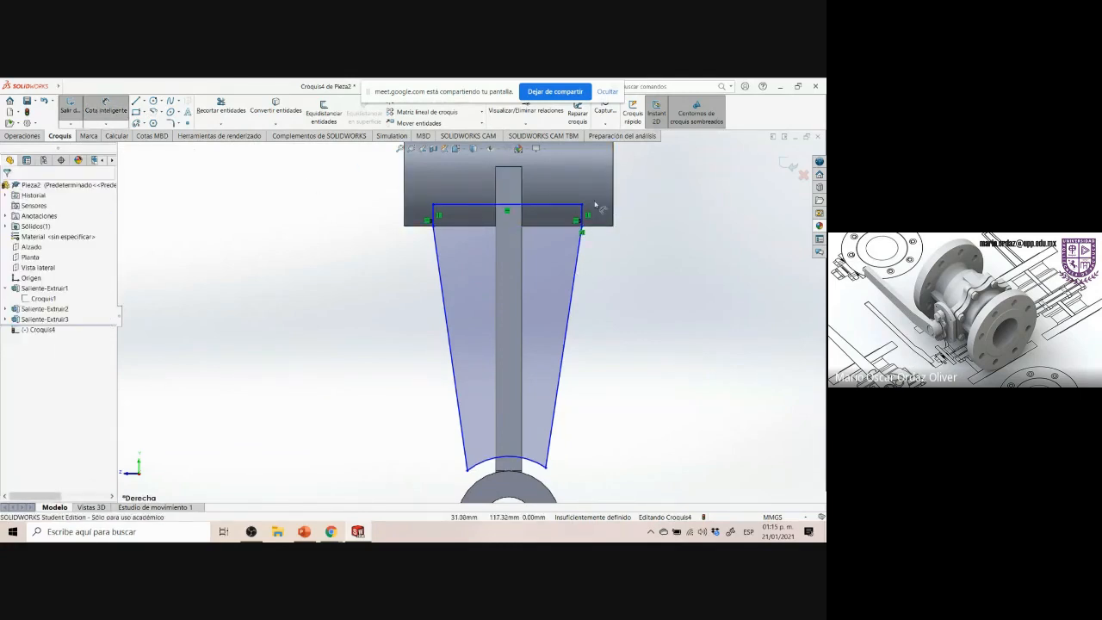
left_click(583, 214)
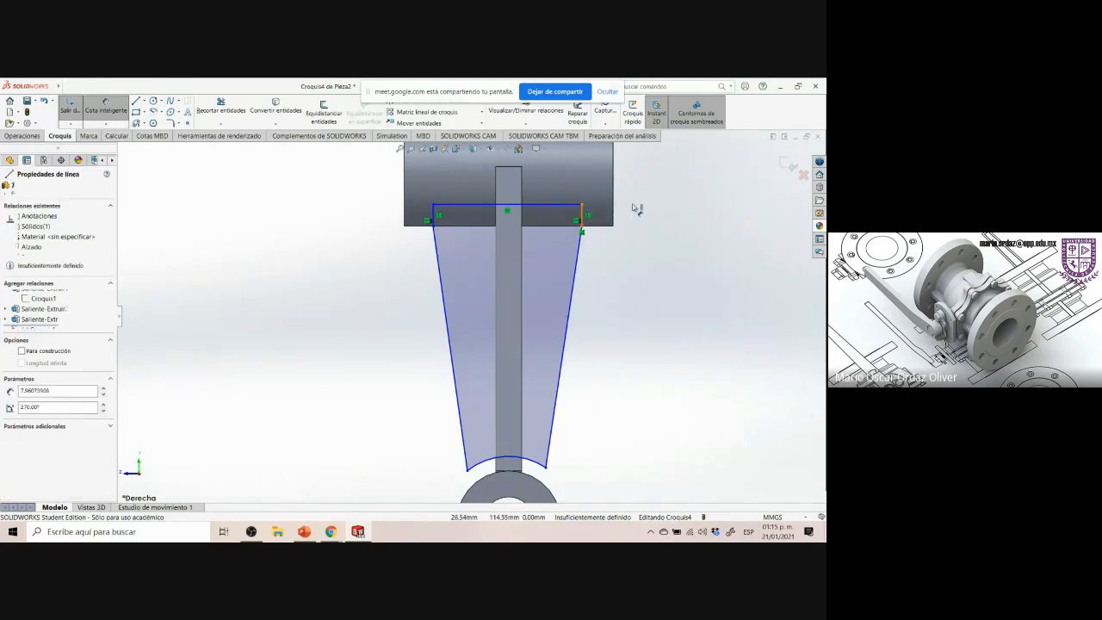
left_click(614, 208)
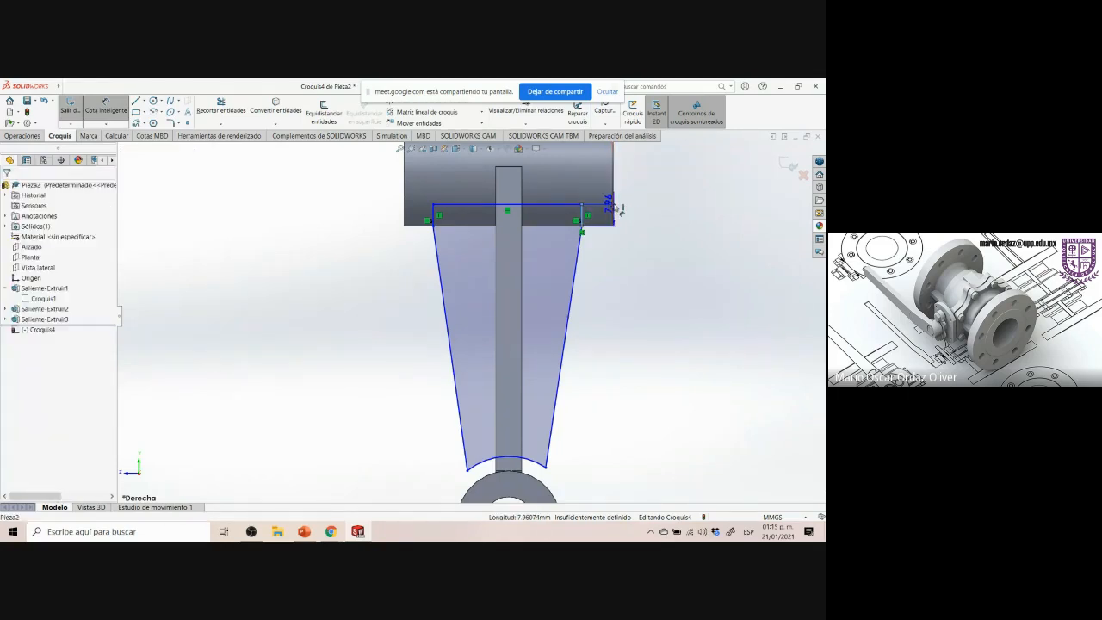
left_click(631, 269)
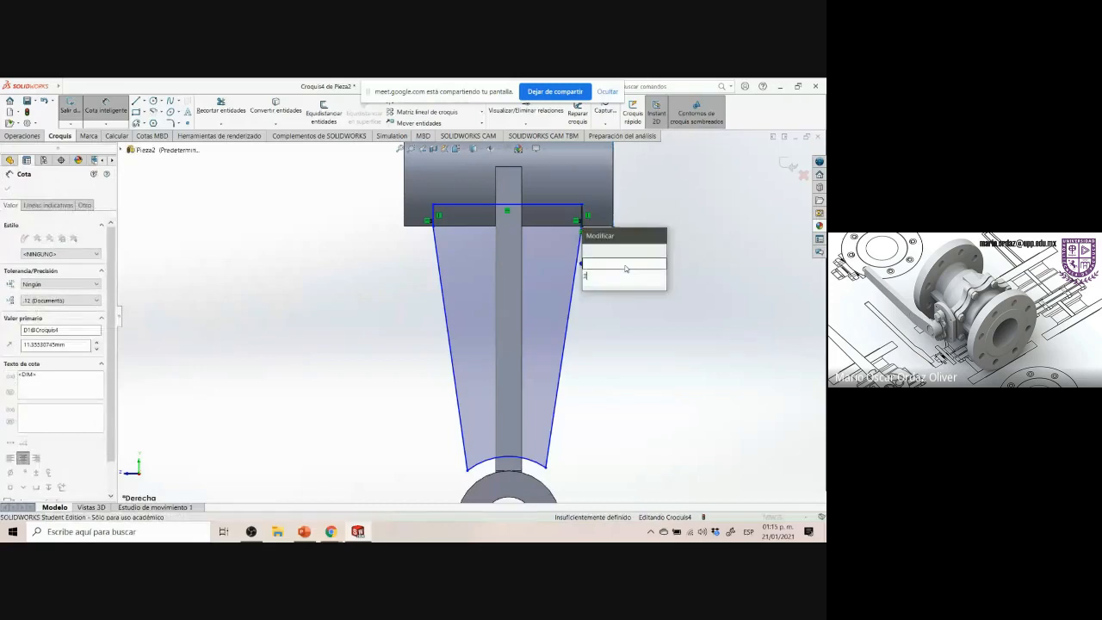
type("3")
key("Return")
Dimension the horizontal offset between the top line's left end and the left tapered line as 3 mm
left_click(421, 214)
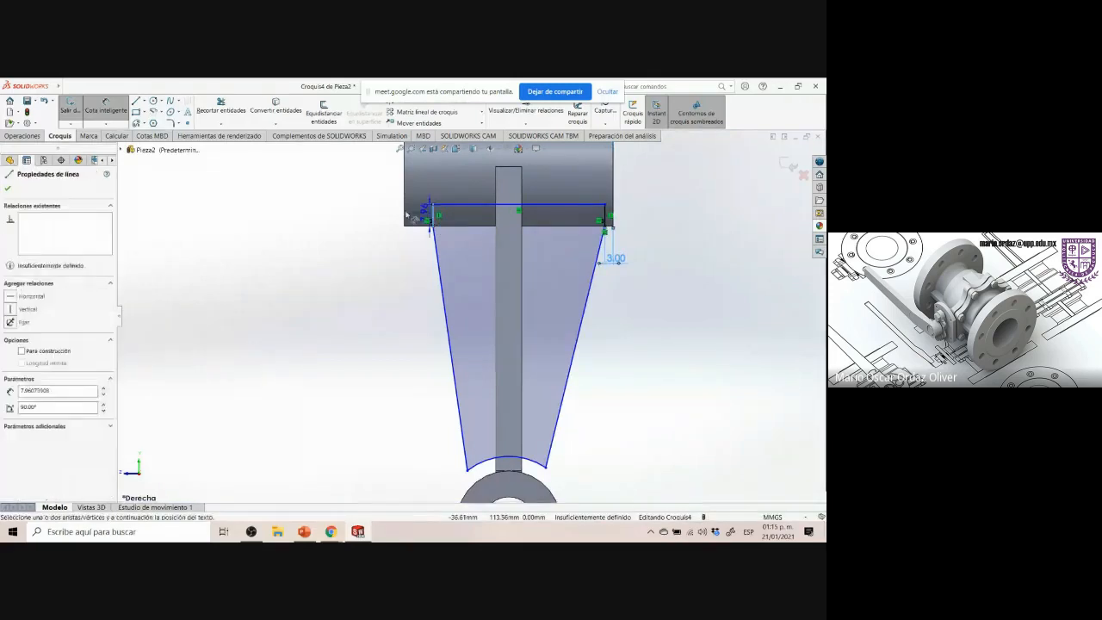
left_click(403, 210)
left_click(389, 278)
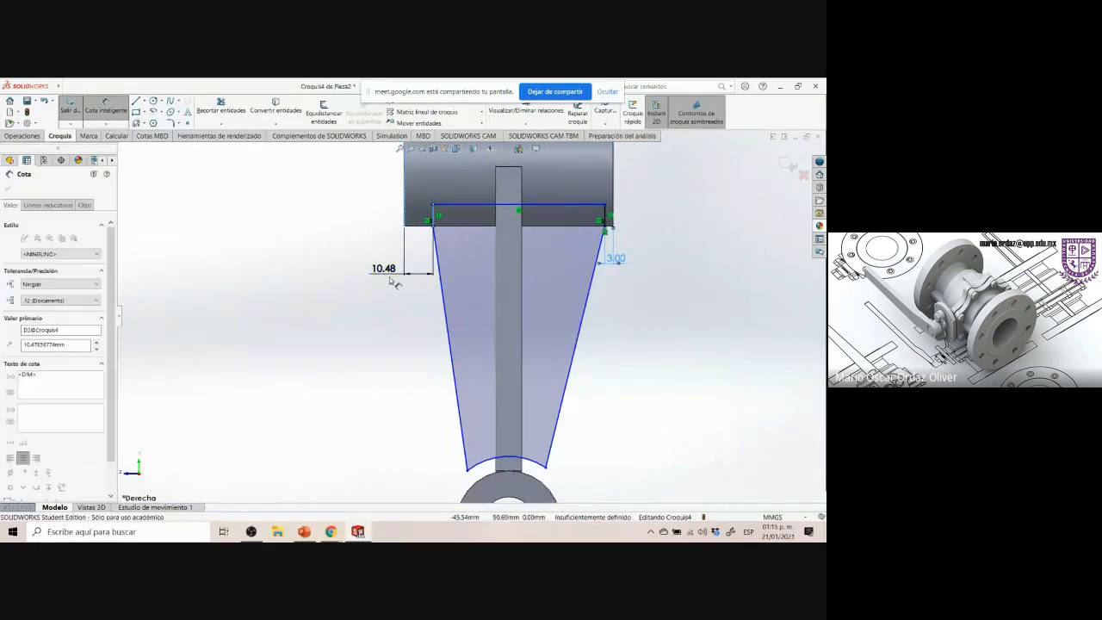
type("3")
key("Return")
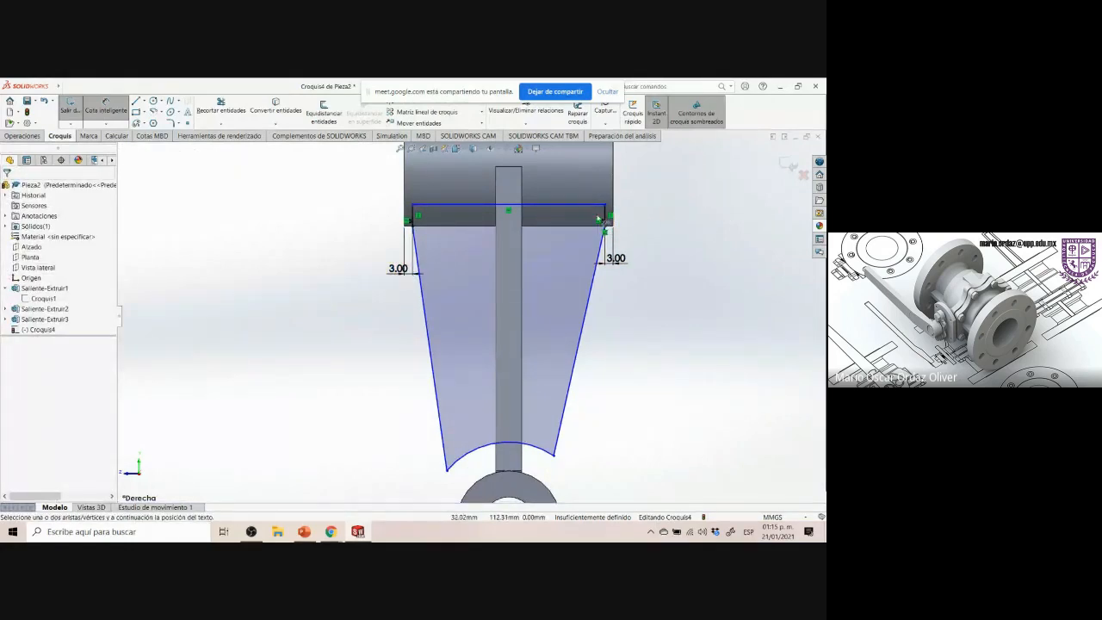
Dimension the vertical offset between the top line and the right tapered line's upper end as 5 mm
left_click(567, 210)
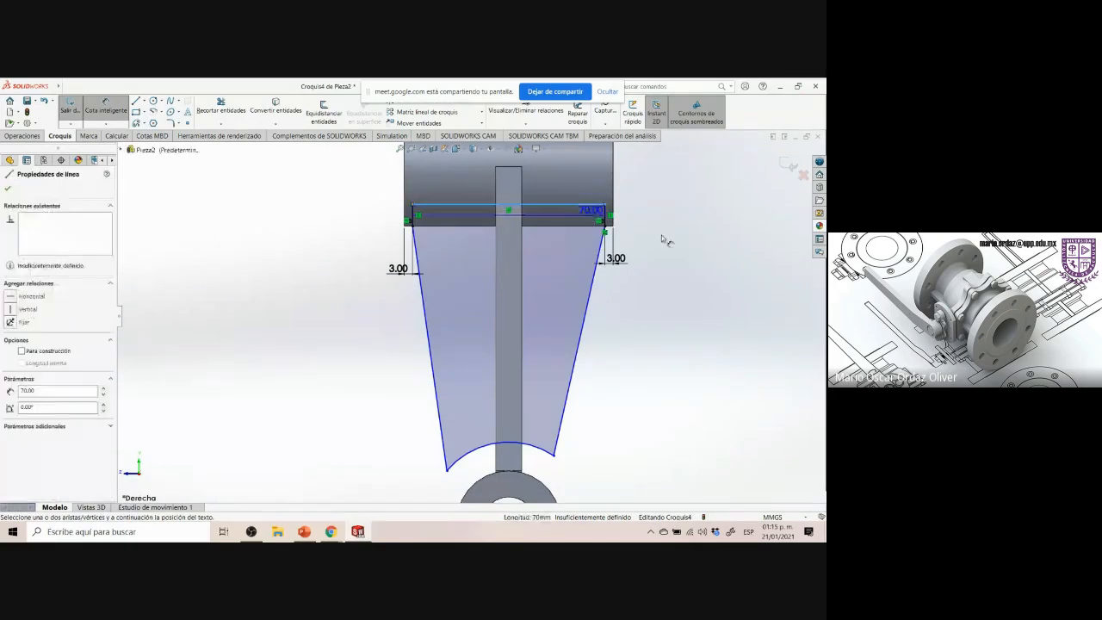
left_click(606, 229)
left_click(694, 209)
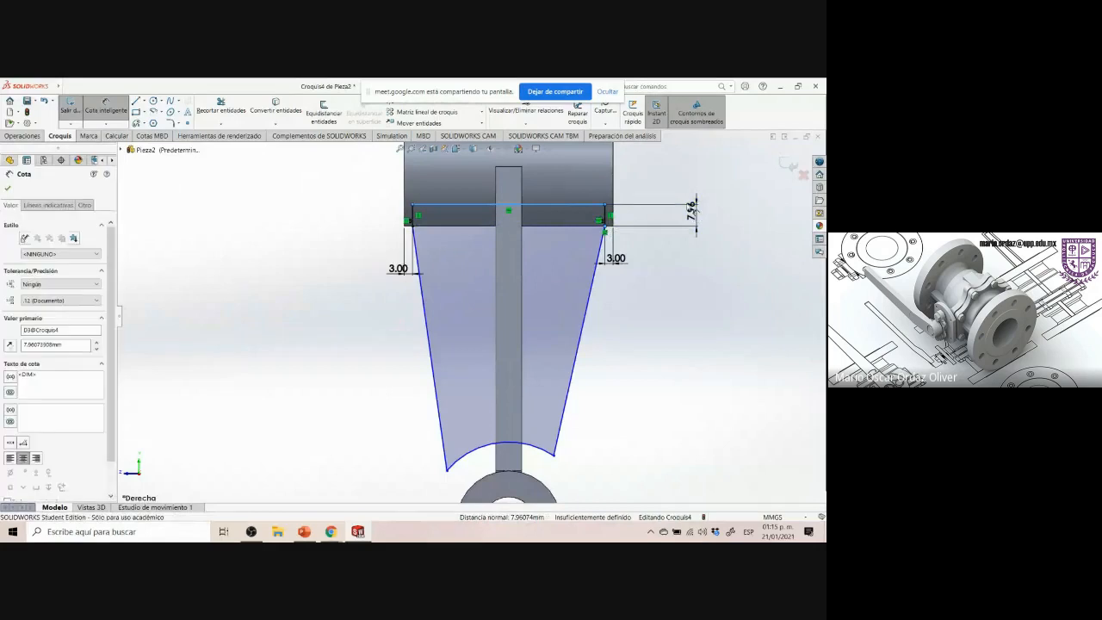
type("5")
key("Return")
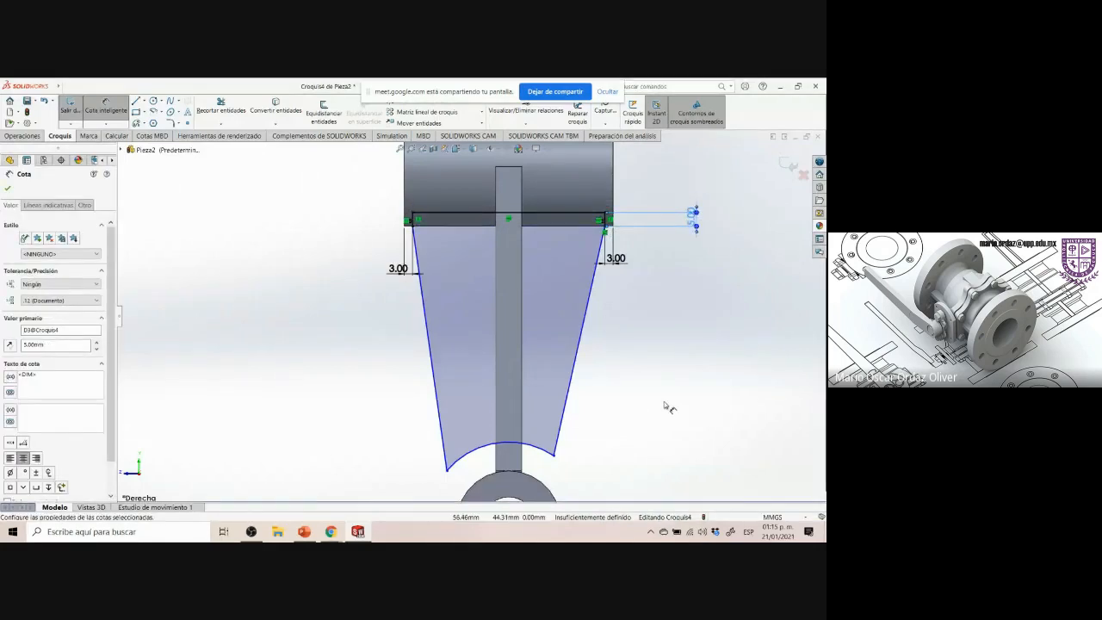
scroll(661, 401, "down", 1)
scroll(659, 402, "up", 2)
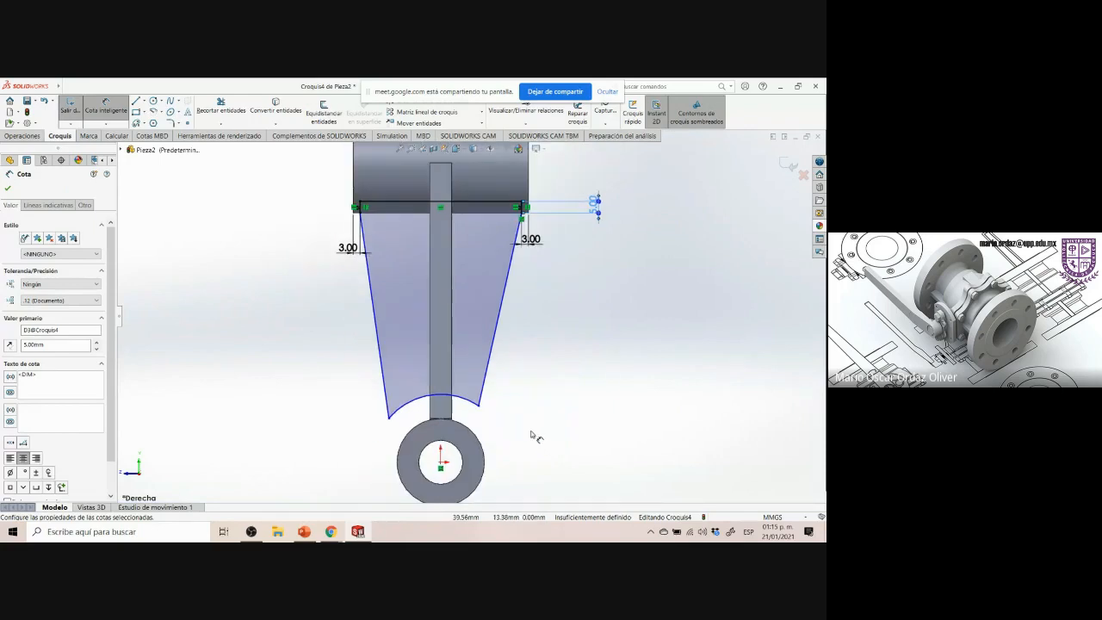
key("Escape")
Make the sketch arc coradial with the lower boss's outer edge
scroll(517, 429, "down", 1)
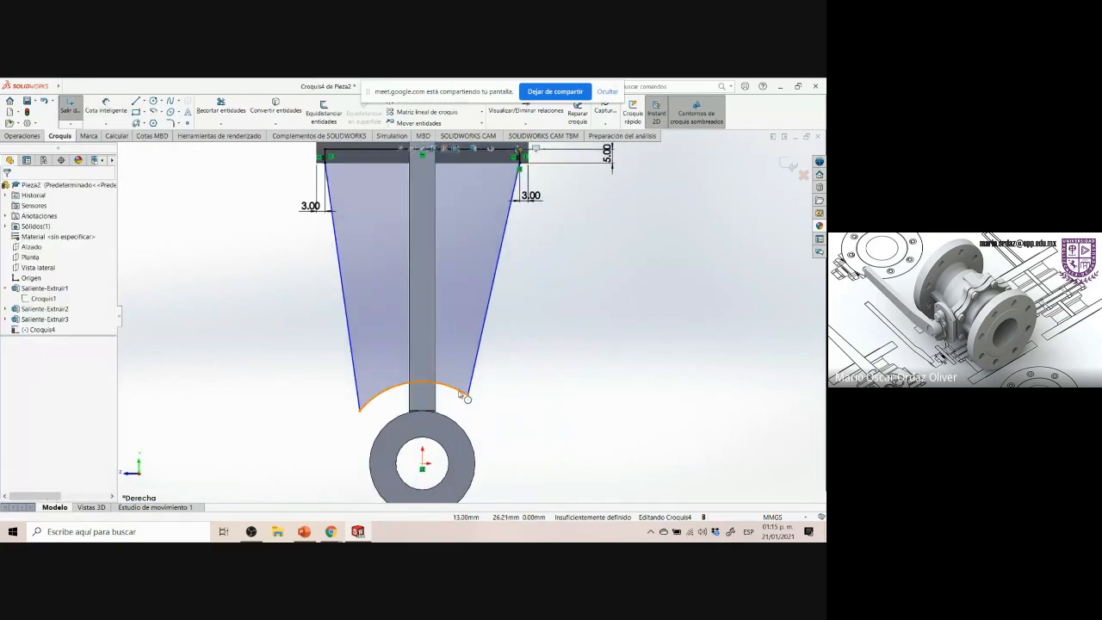
left_click(454, 422)
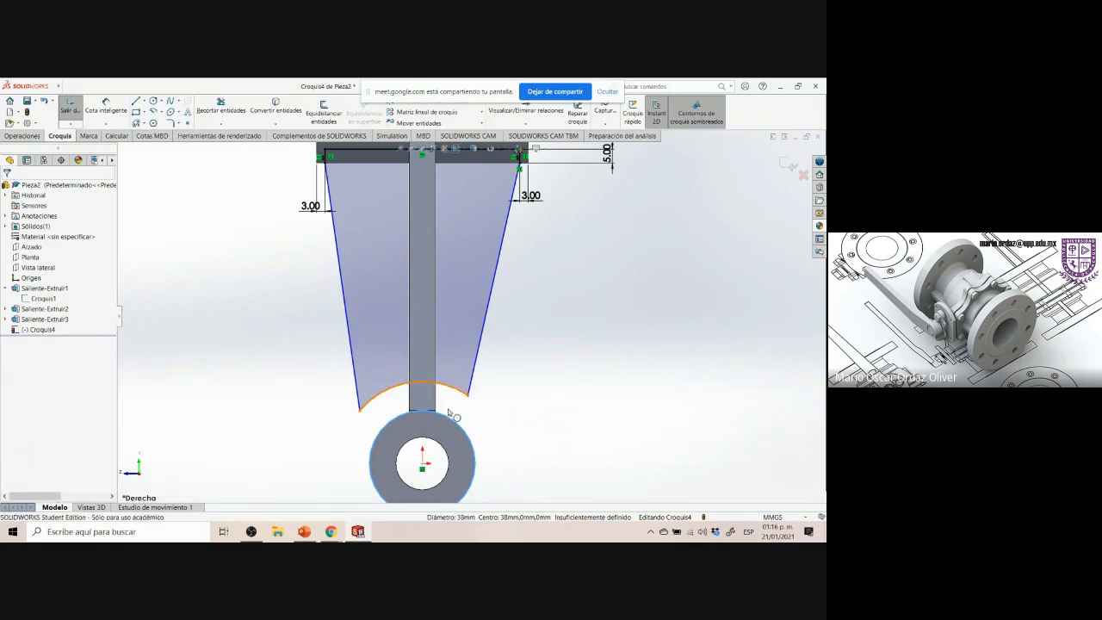
left_click(452, 389, "ctrl")
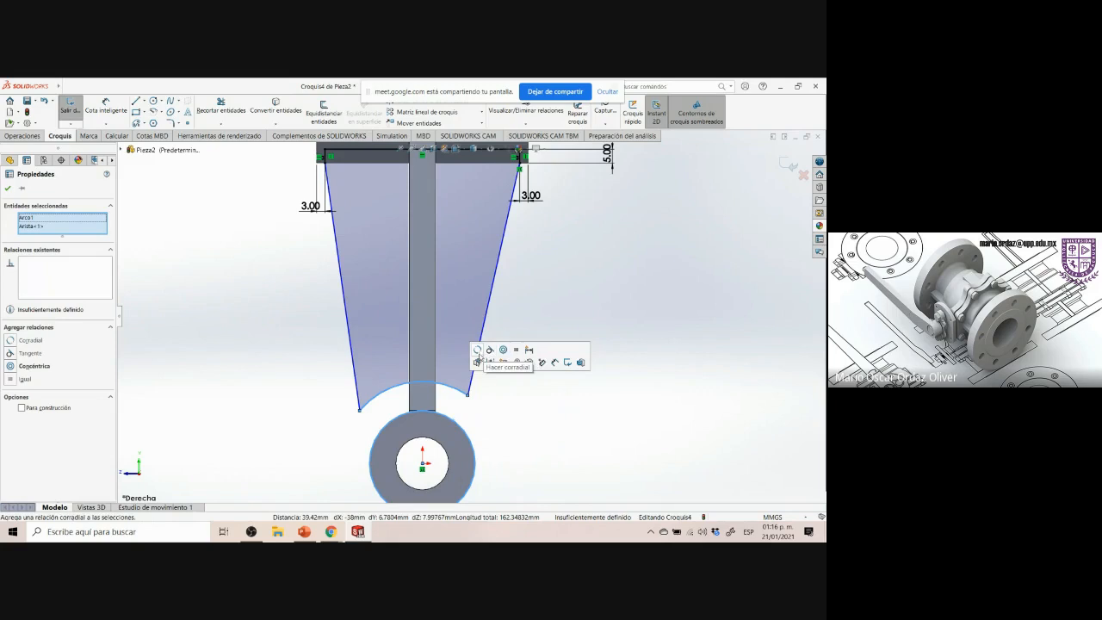
left_click(478, 353)
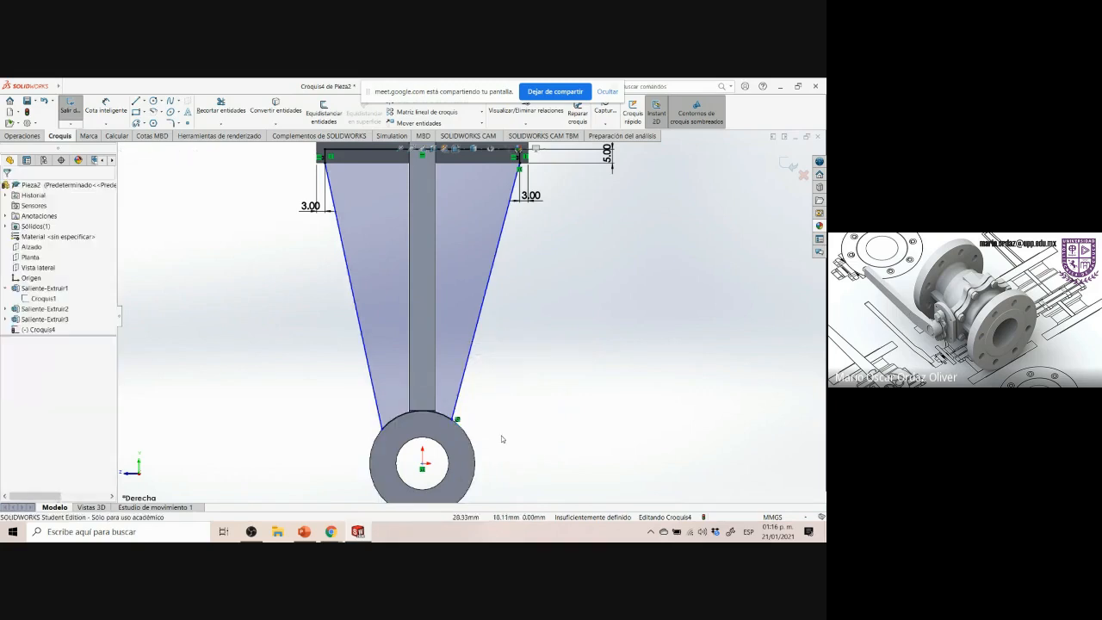
Make both tapered side lines tangent to the lower boss's outer edge
left_click(458, 406)
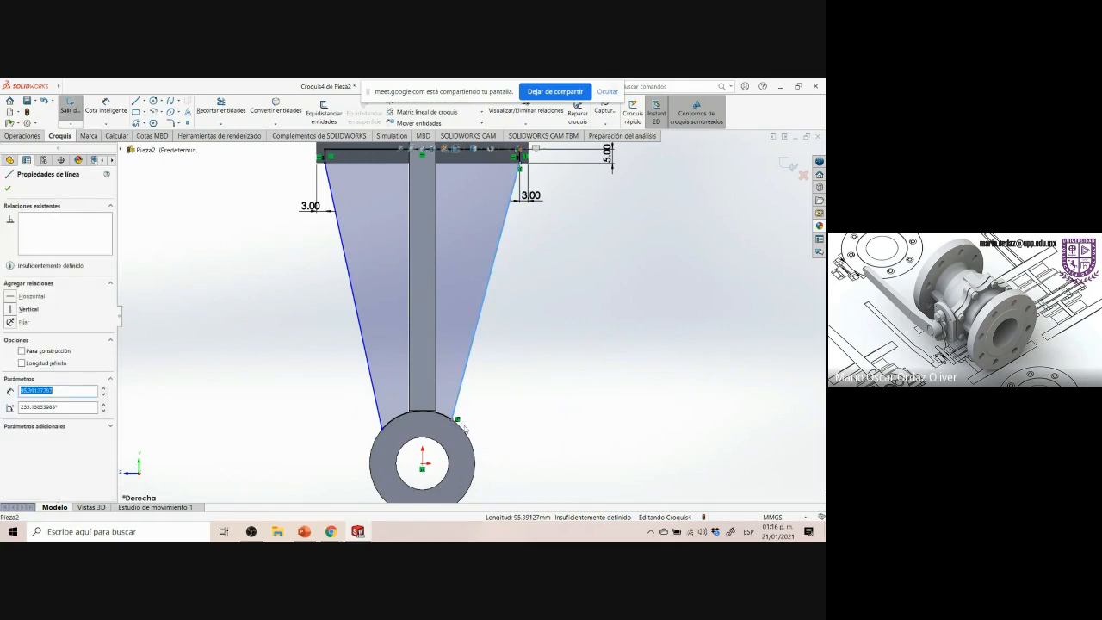
left_click(462, 431, "ctrl")
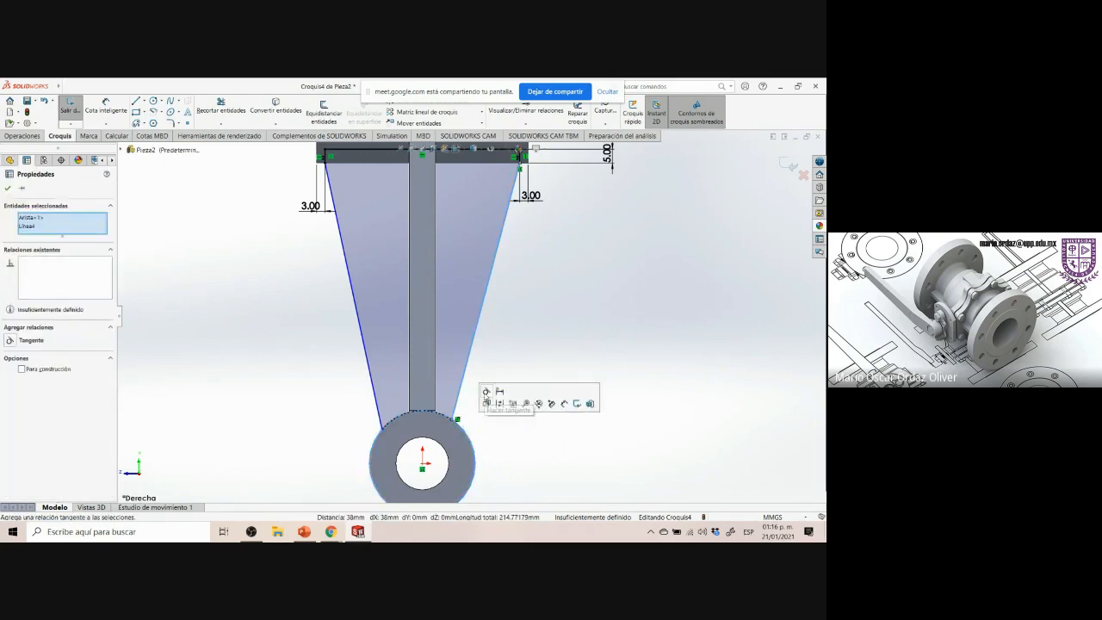
left_click(486, 402)
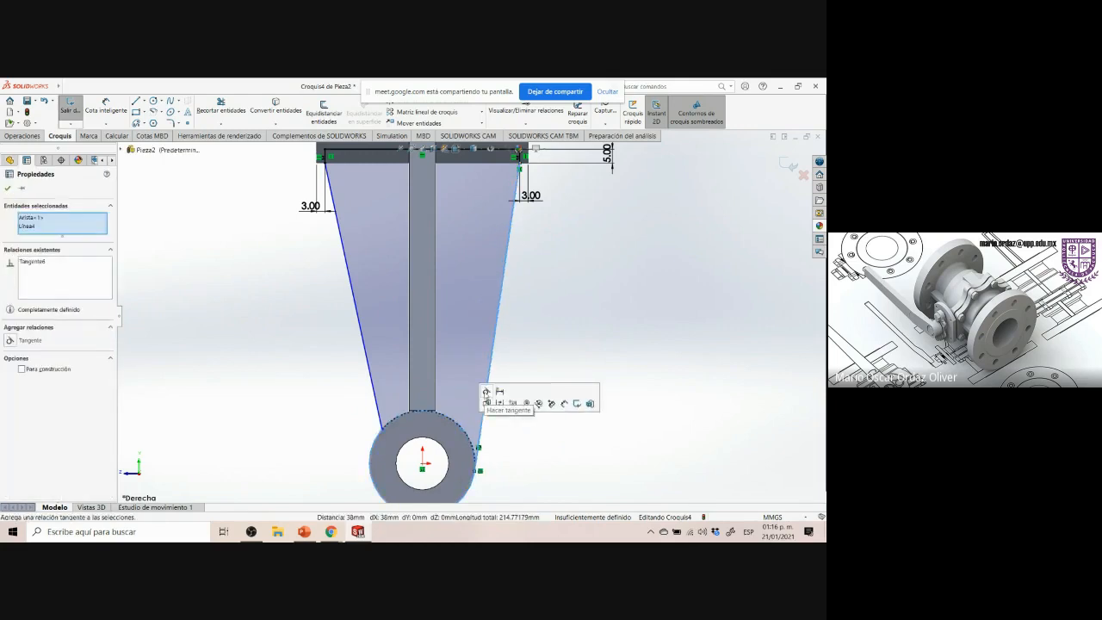
left_click(383, 426)
left_click(413, 421, "ctrl")
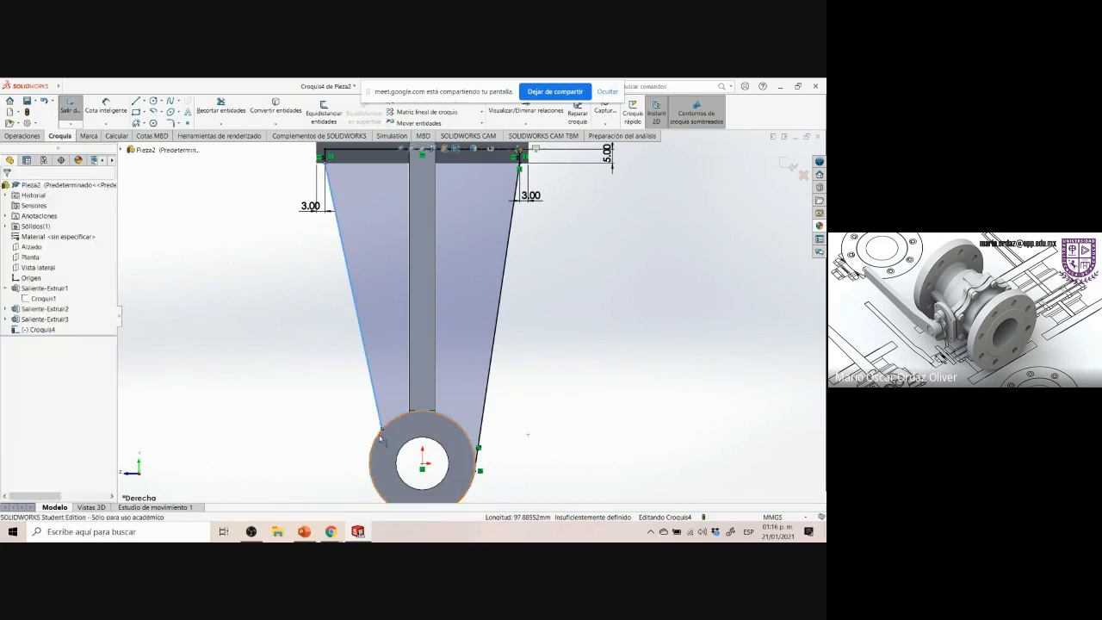
left_click(404, 397)
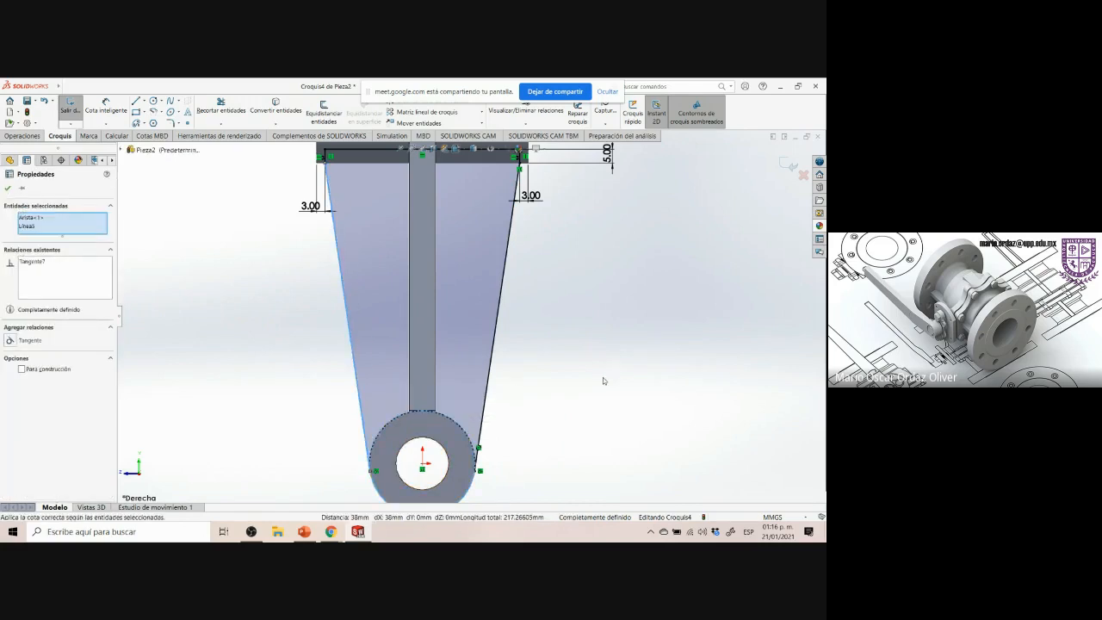
Exit the fully defined sketch
key("f")
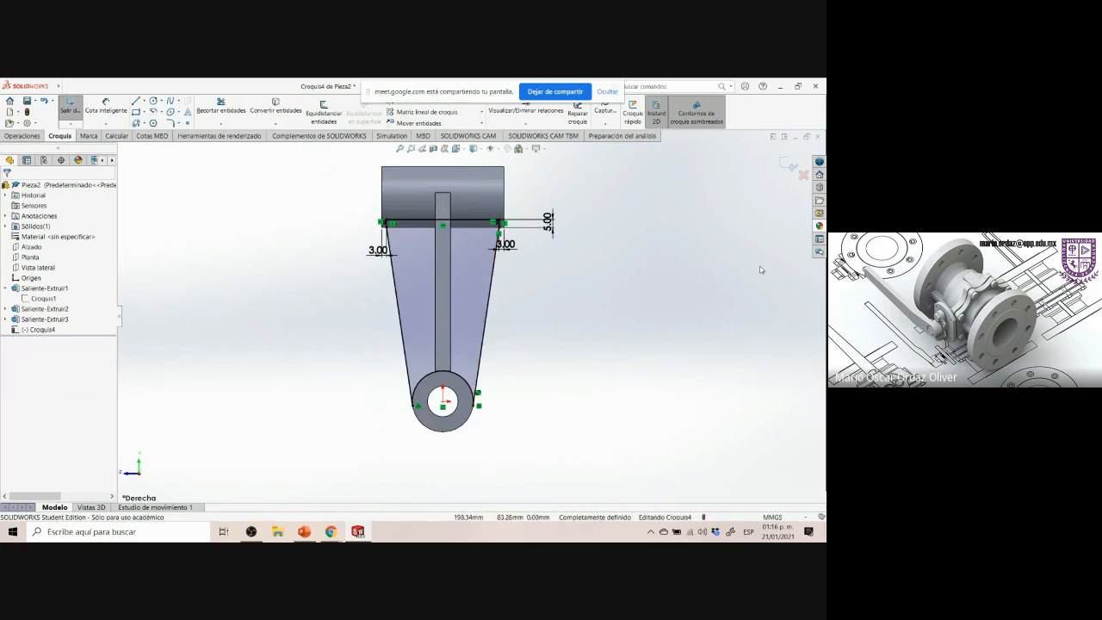
left_click(787, 164)
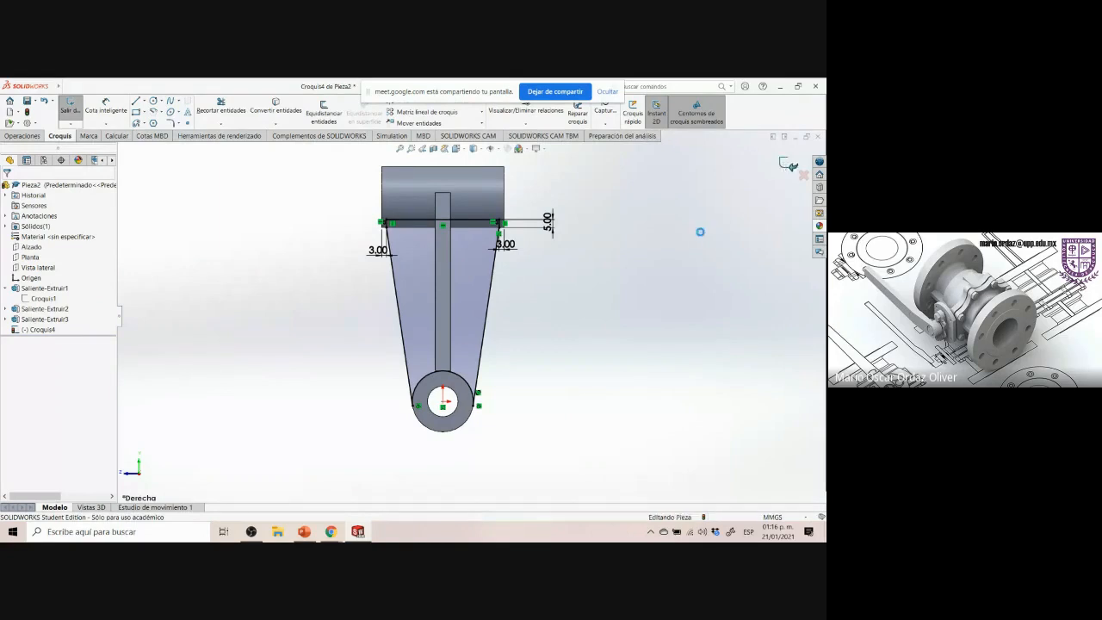
left_click(638, 290)
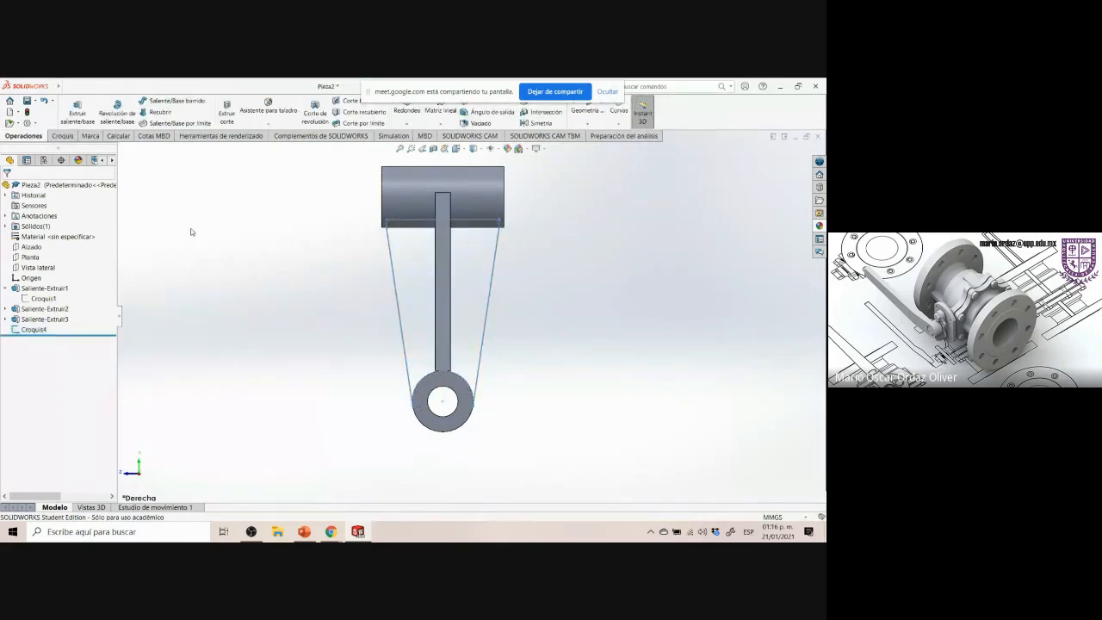
Extrude the sketch as a boss with a Mid Plane end condition and 9.50 mm depth
left_click(35, 331)
left_click(78, 110)
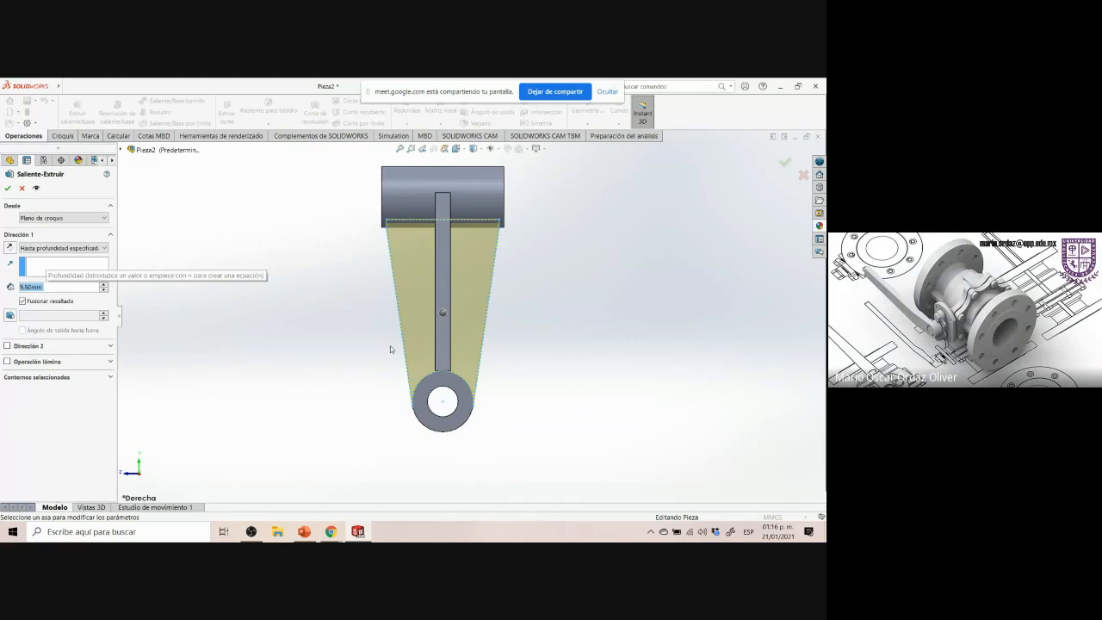
left_click(311, 321)
key("ctrl+7")
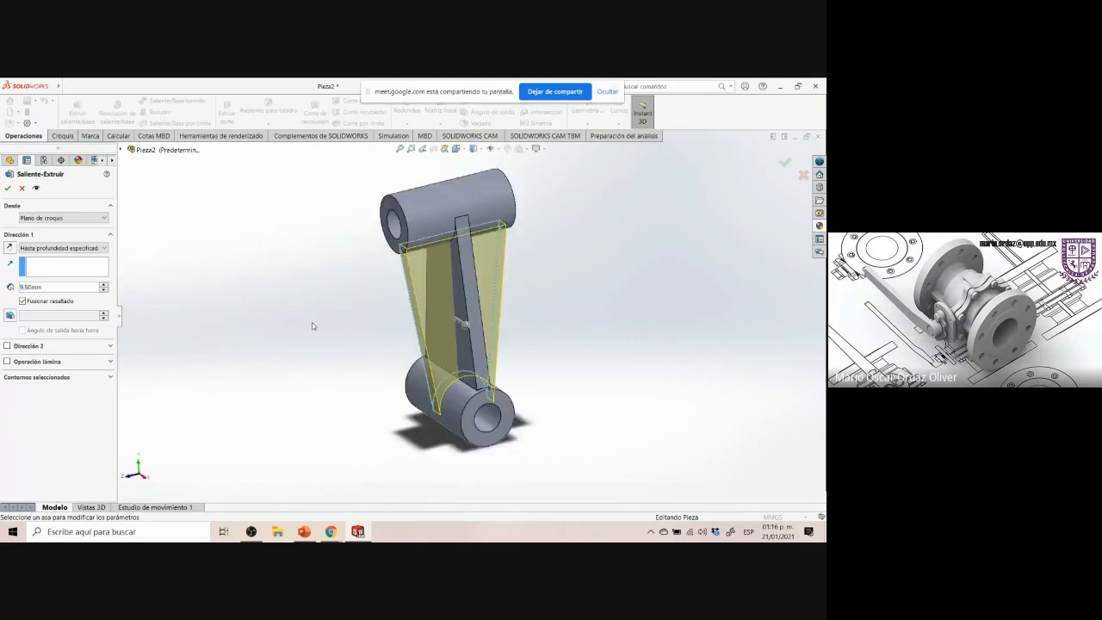
left_click(64, 248)
left_click(57, 302)
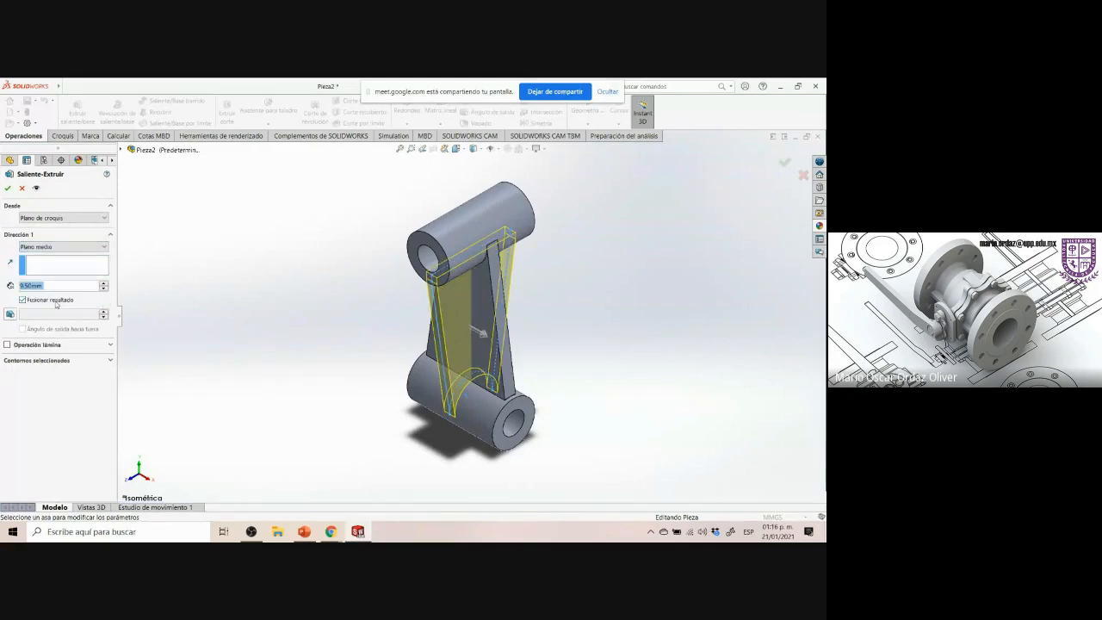
left_click(6, 189)
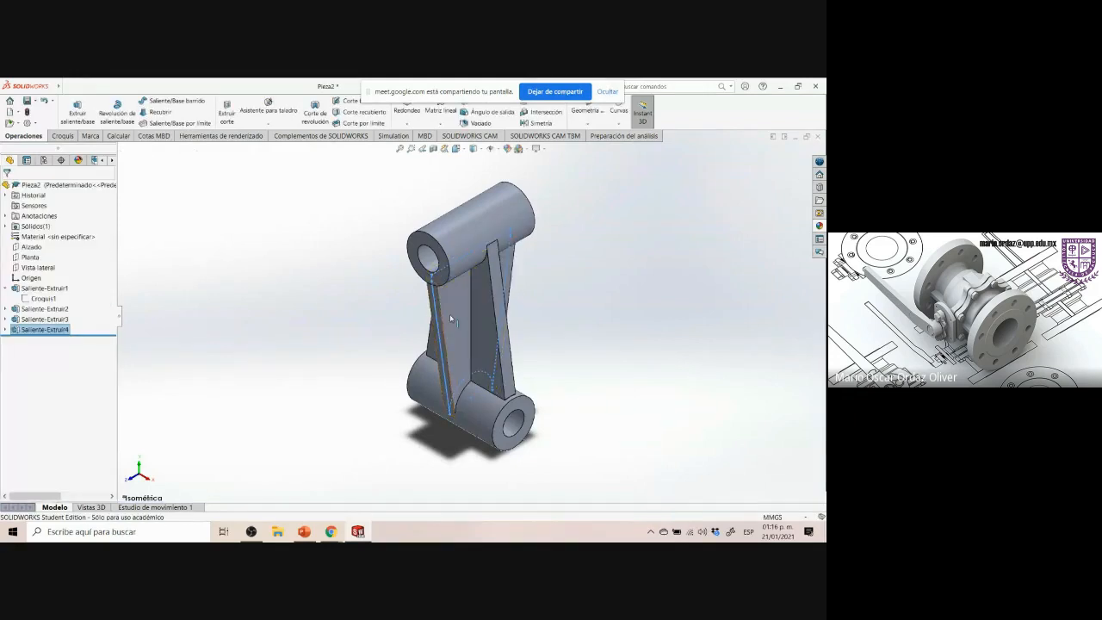
left_click(626, 308)
scroll(629, 315, "up", 1)
scroll(611, 356, "down", 1)
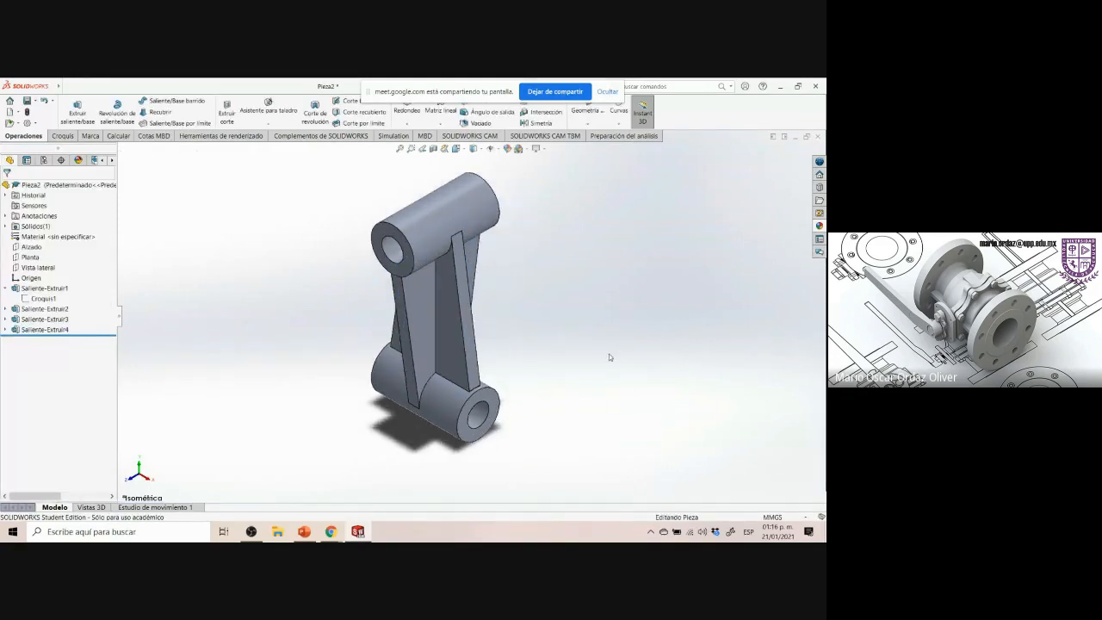
Reorient the model to the isometric view and examine the reference drawing's dimensions for the bosses and holes
middle_click_drag(605, 375, 88, 256)
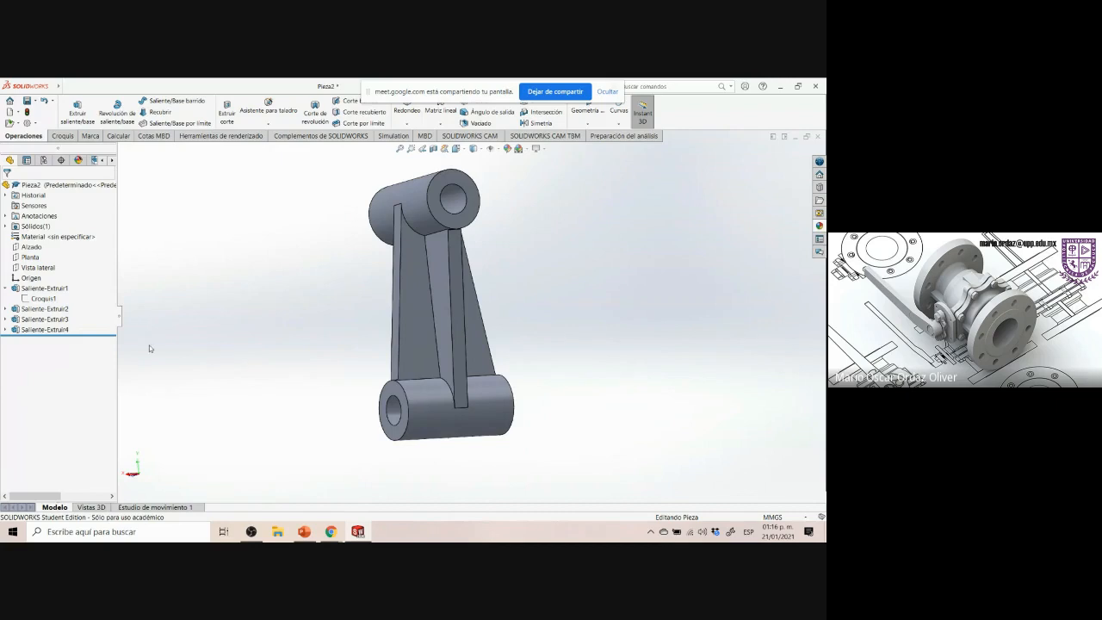
key("ctrl+7")
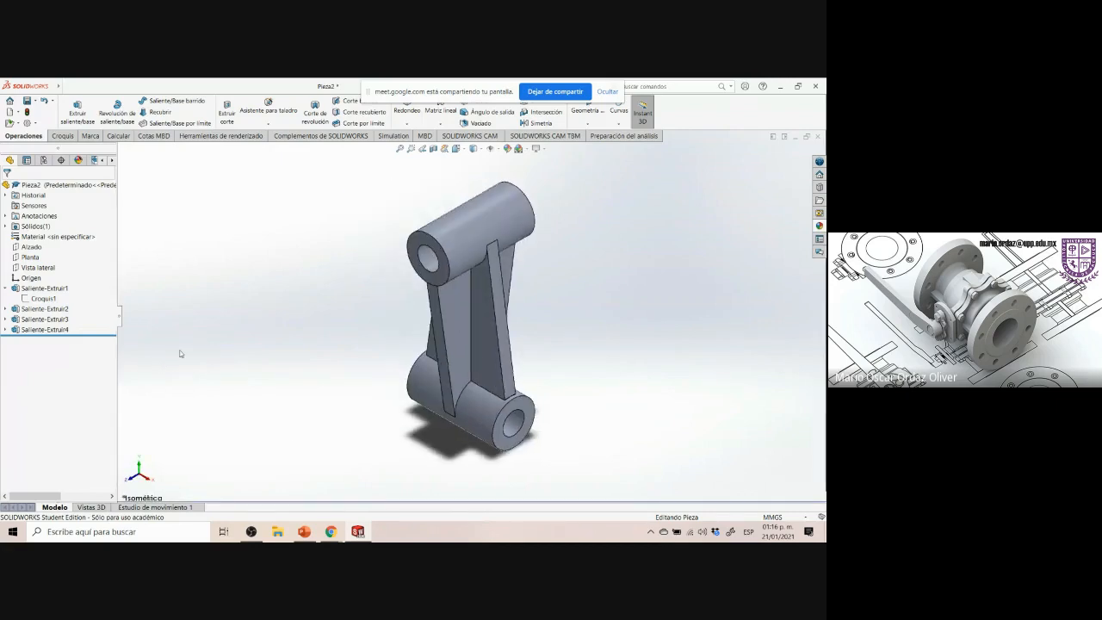
mouse_move(333, 537)
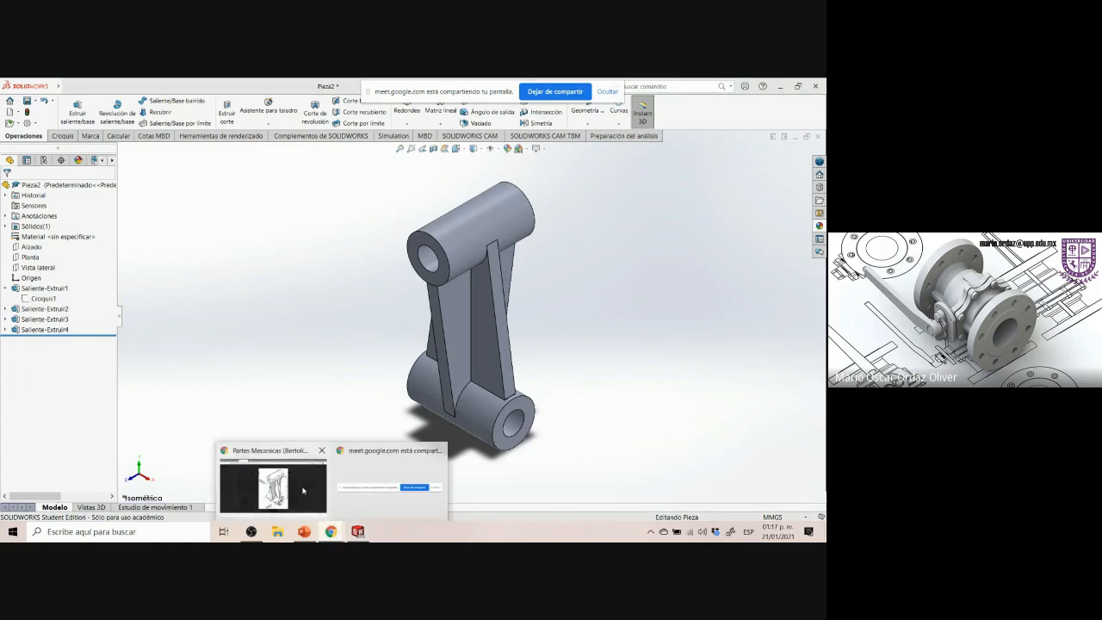
left_click(302, 490)
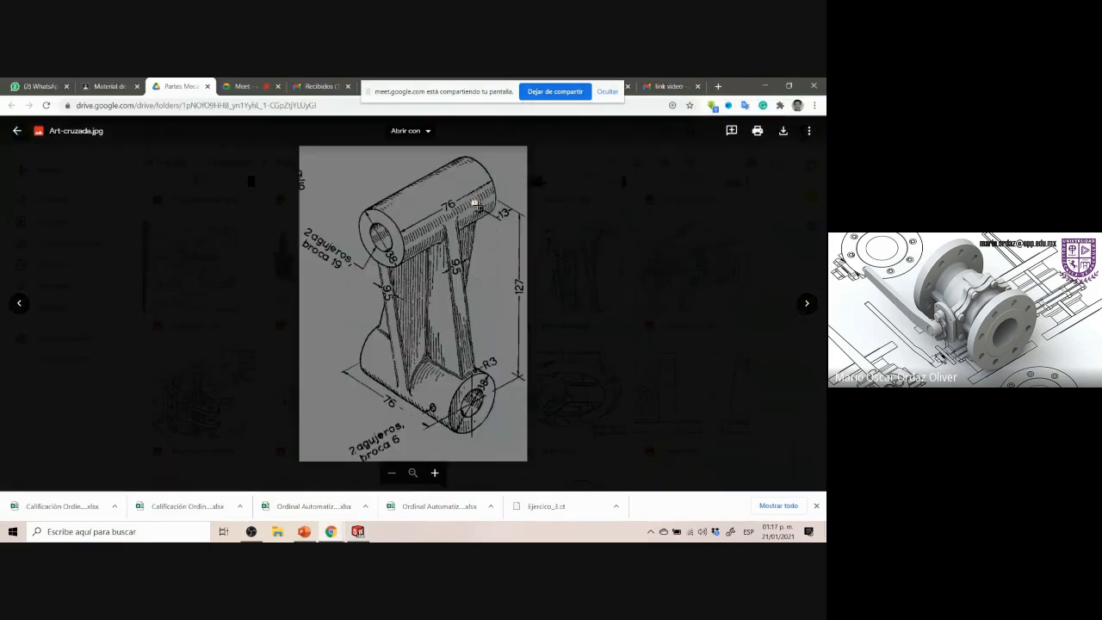
left_click_drag(471, 202, 496, 216)
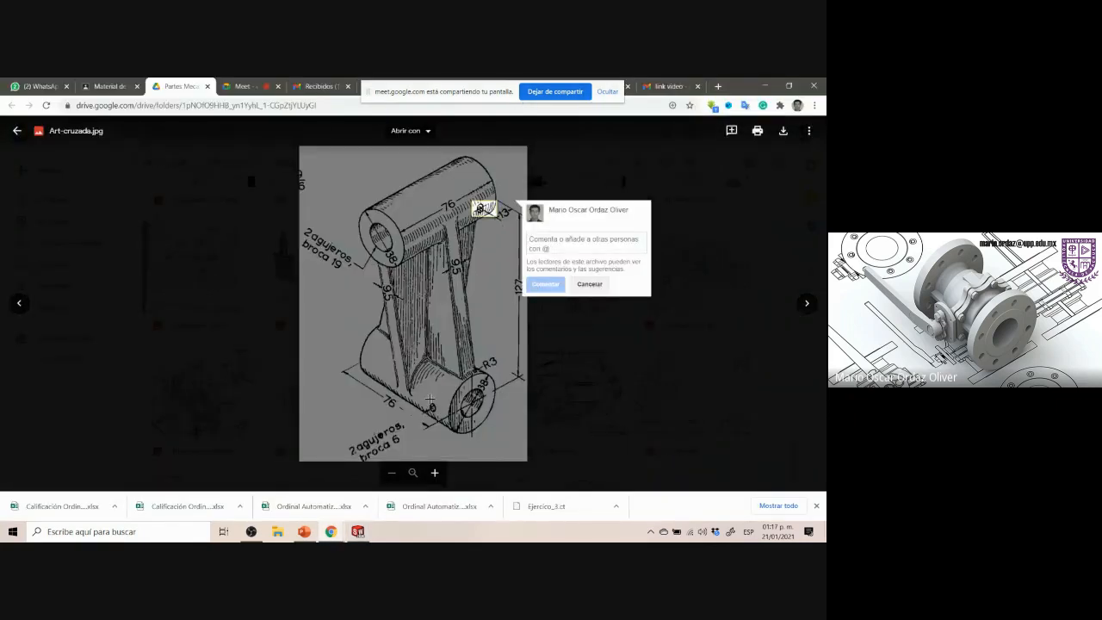
left_click_drag(429, 399, 437, 418)
left_click(436, 447)
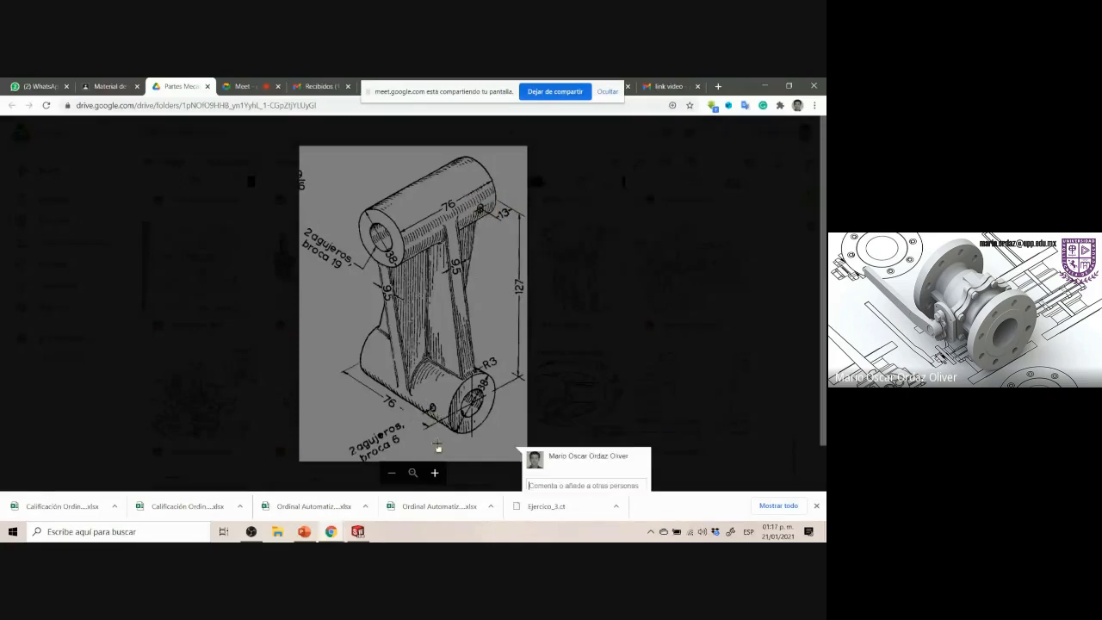
left_click(357, 531)
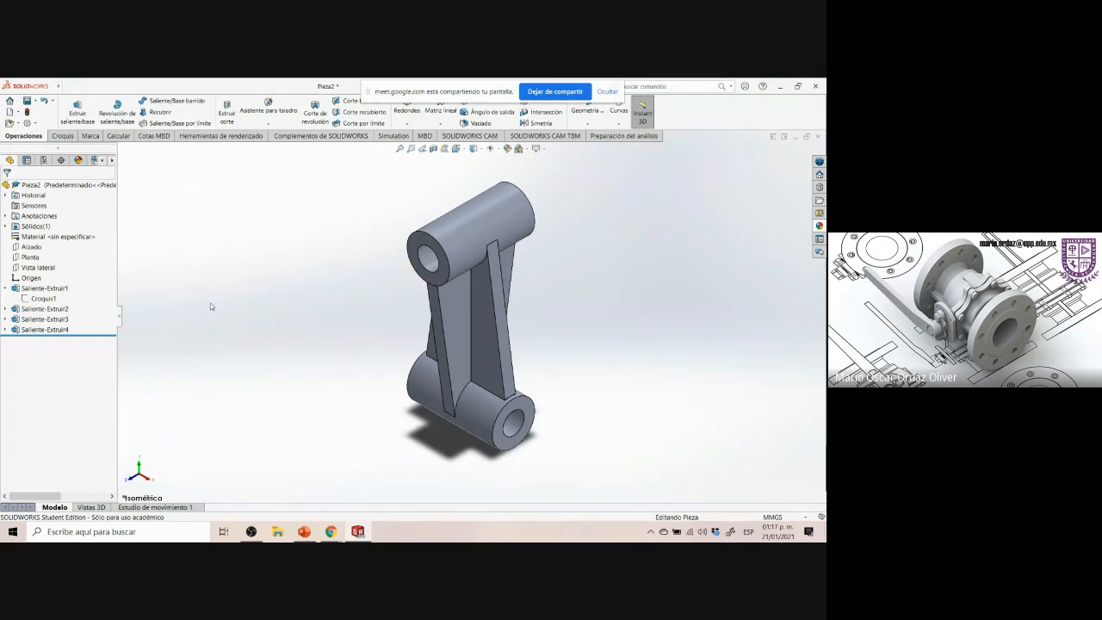
Start a sketch on the Right plane and draw a small circle on the upper boss's face near its end
left_click(37, 269)
left_click(43, 257)
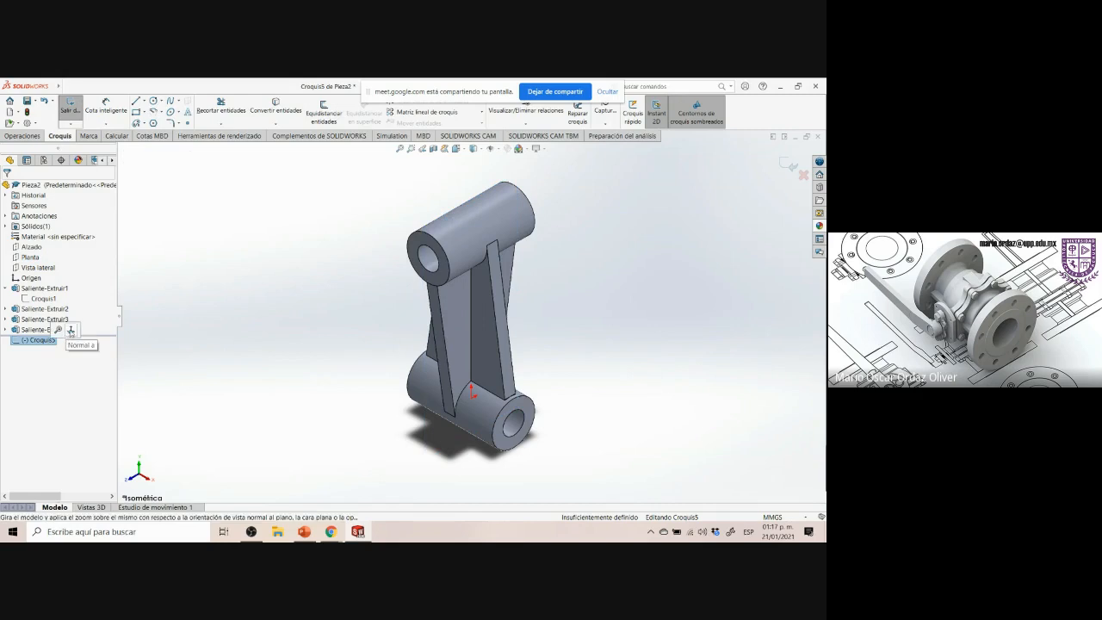
scroll(505, 247, "down", 5)
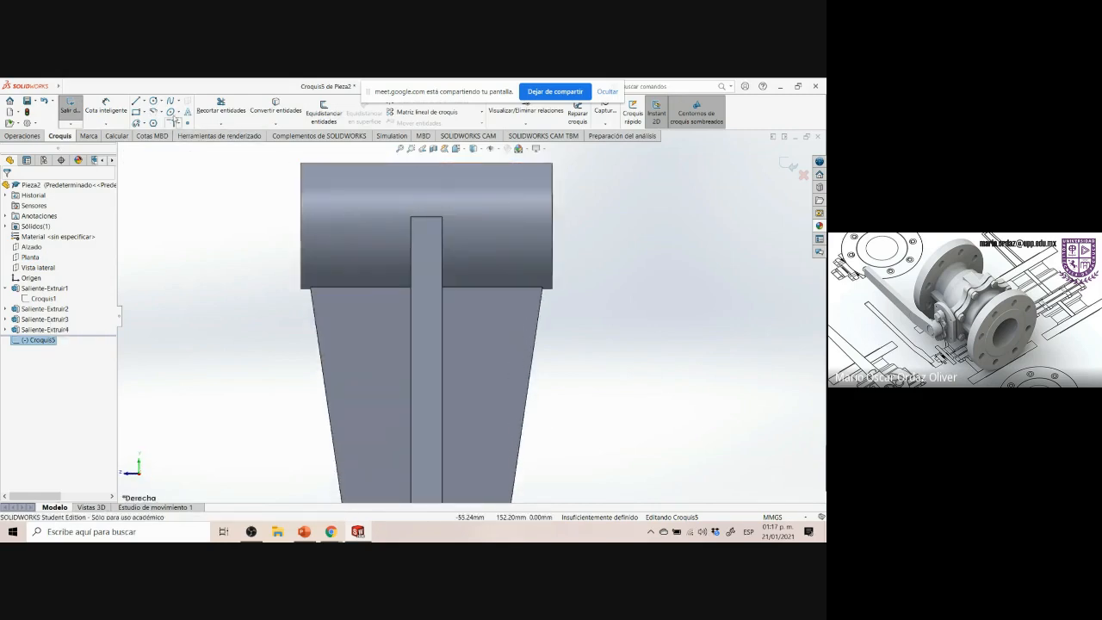
left_click(153, 100)
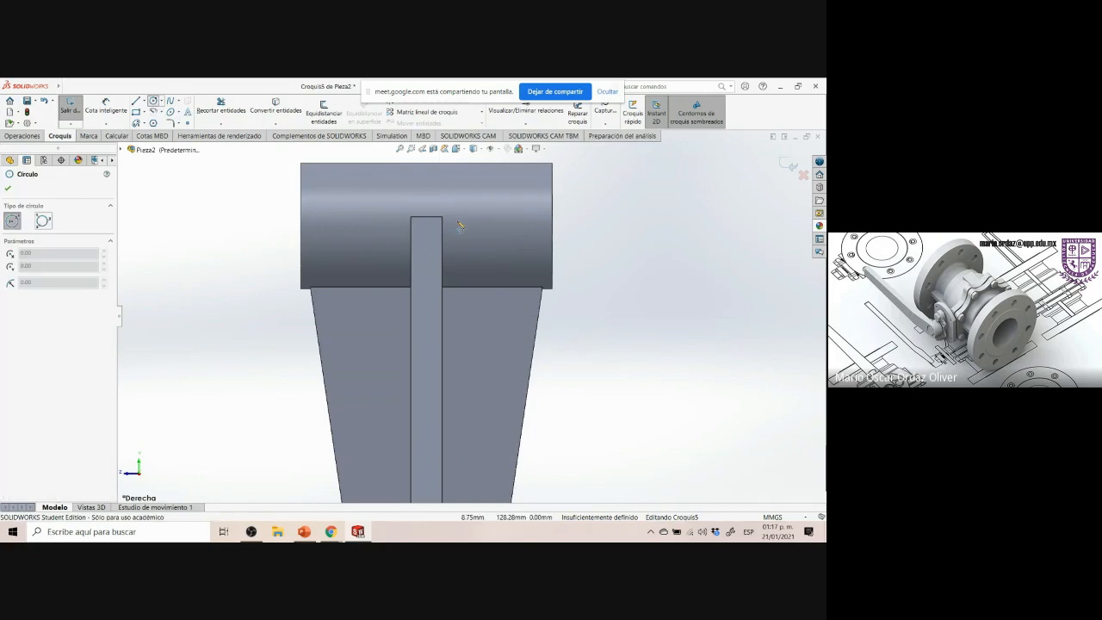
left_click(507, 223)
left_click(521, 236)
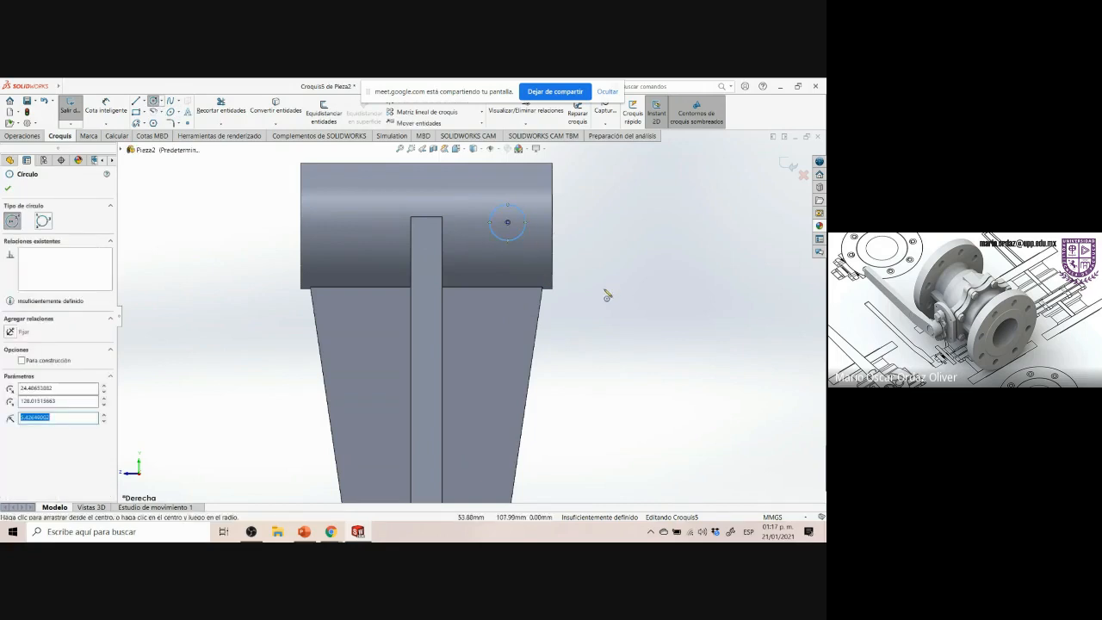
key("Escape")
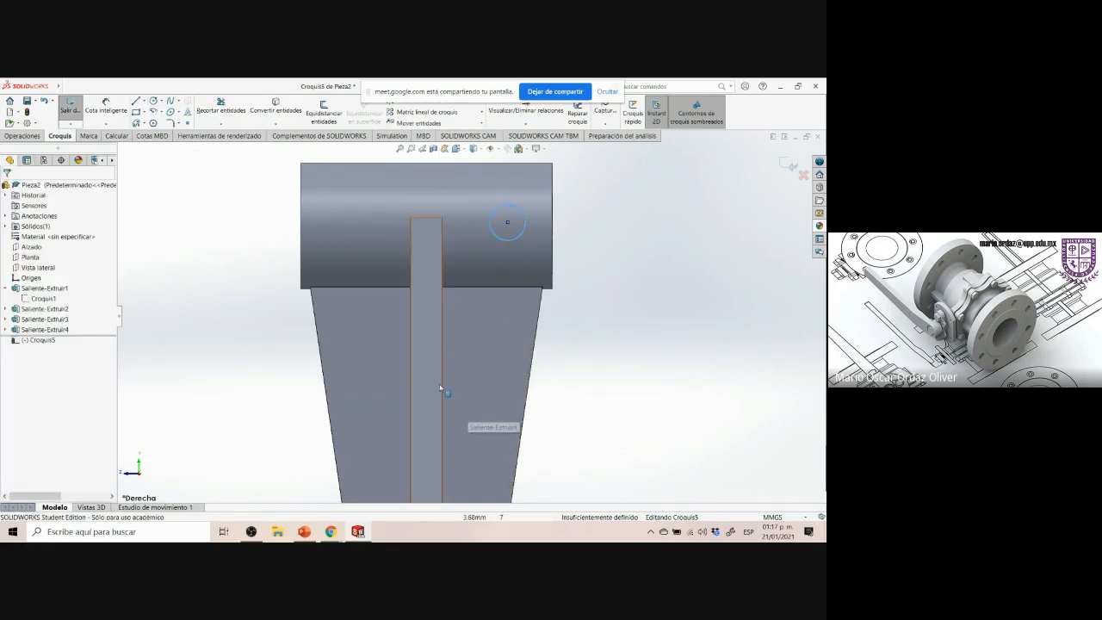
Switch the display style to show hidden edges so the lower boss is visible through the part
left_click(597, 233)
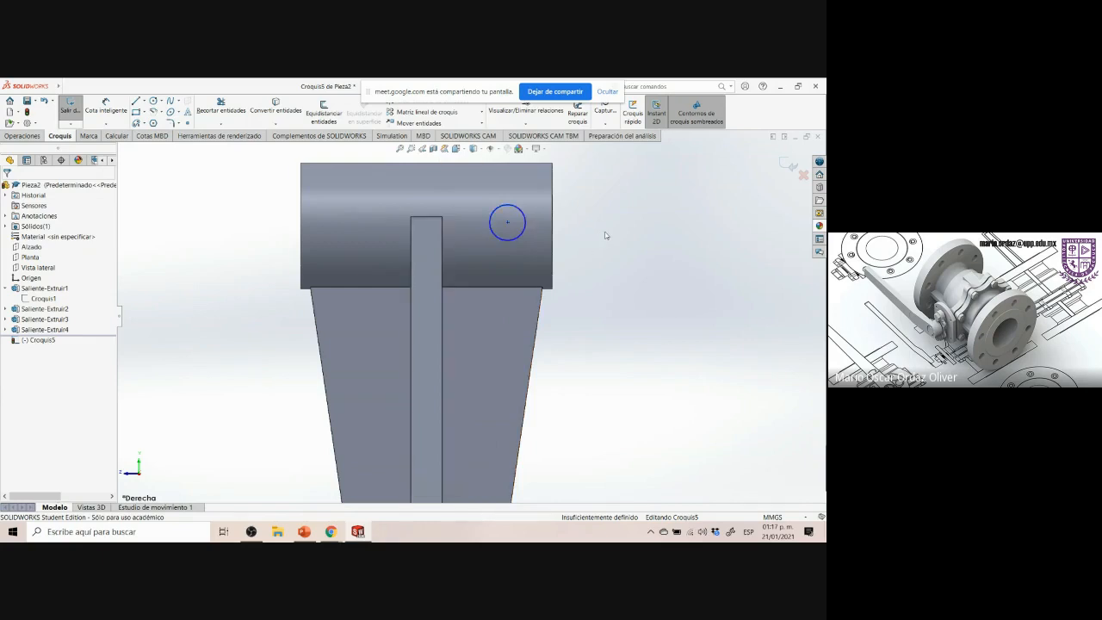
left_click(479, 151)
left_click(474, 185)
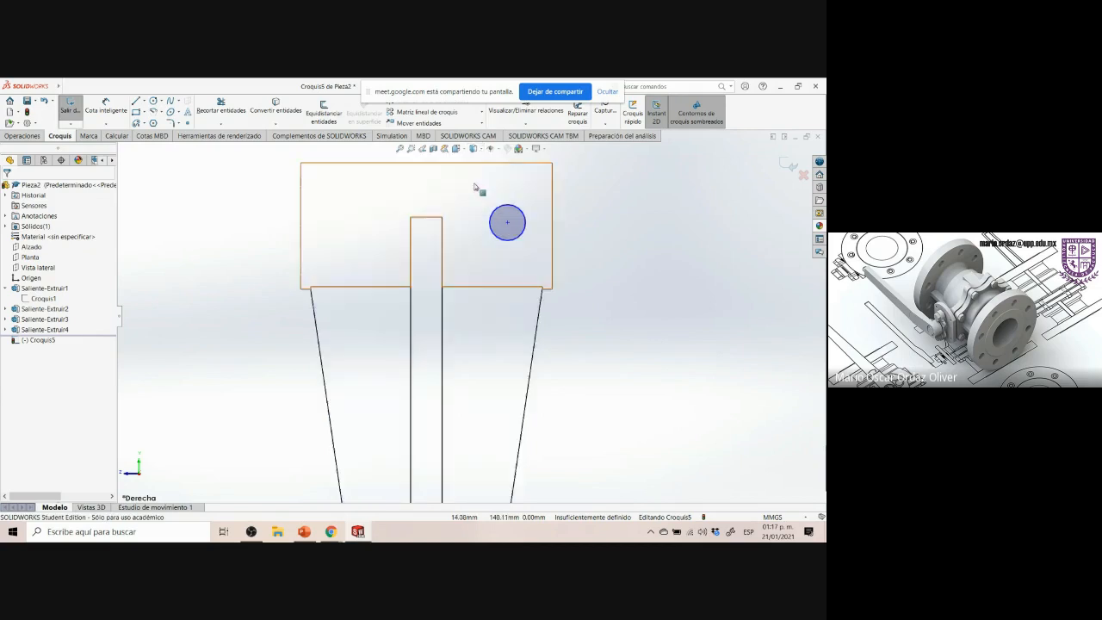
scroll(647, 260, "up", 2)
scroll(646, 258, "up", 2)
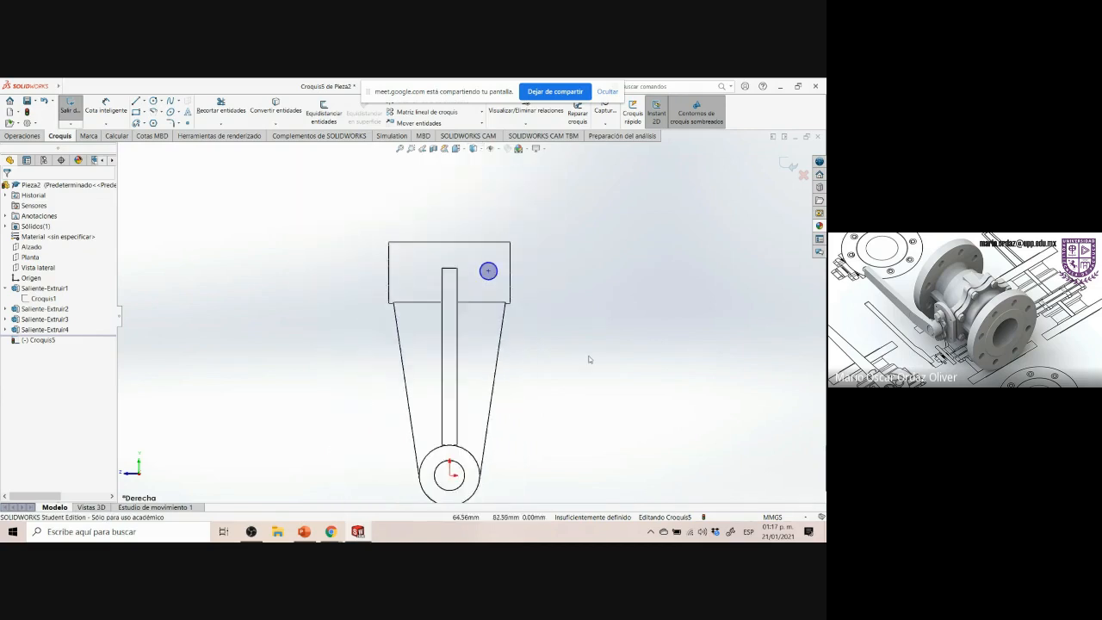
scroll(547, 428, "up", 2)
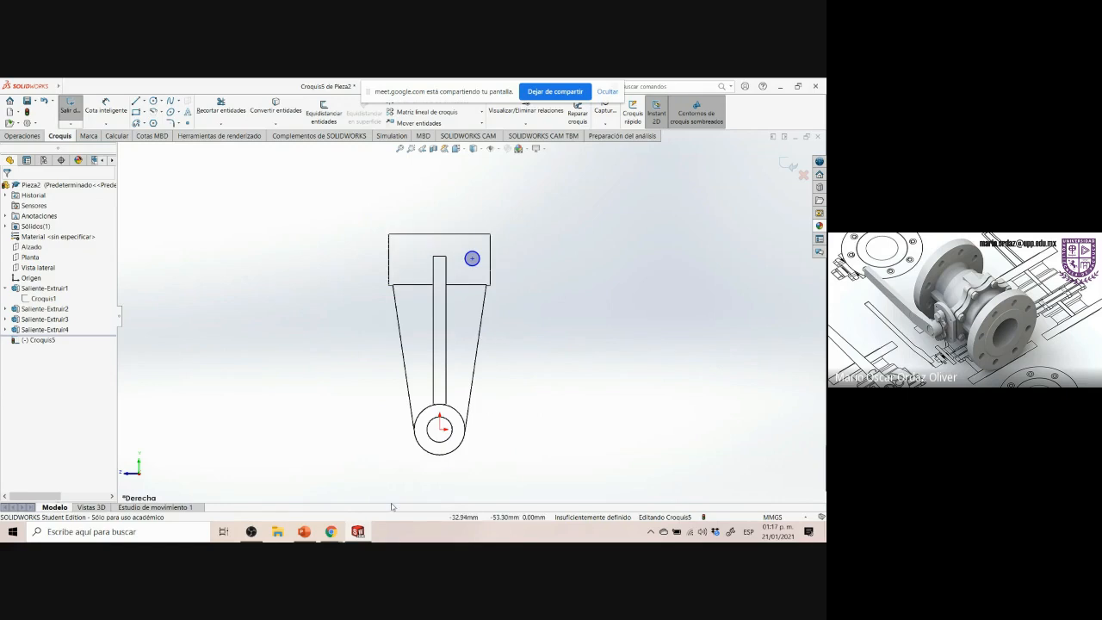
Dimension the small circle's diameter as 6 mm, checking the hole size on the reference drawing
mouse_move(331, 531)
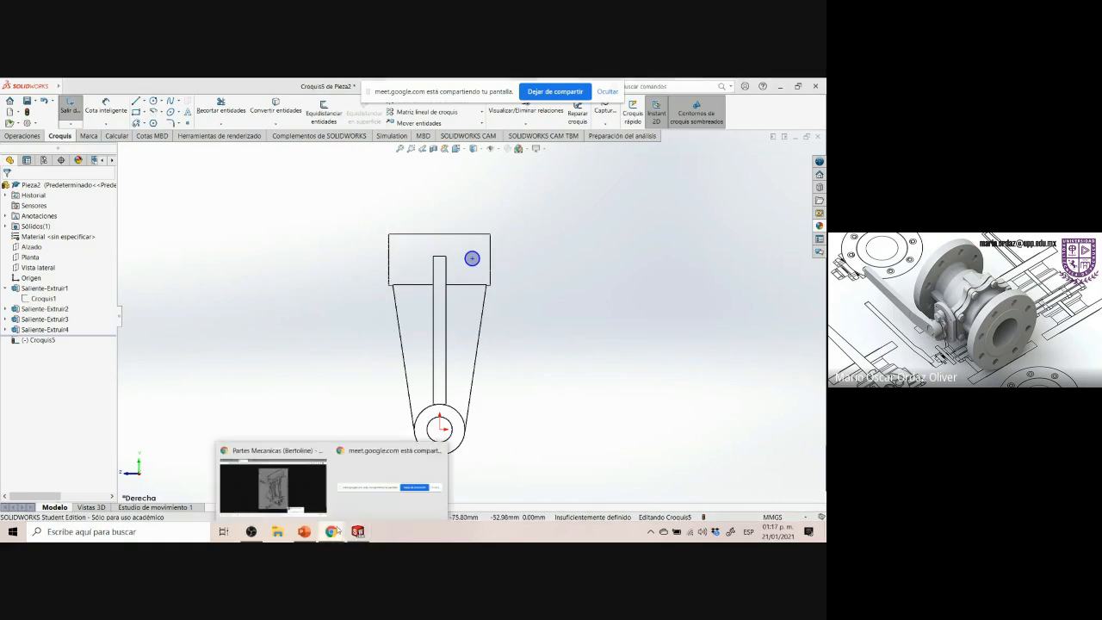
left_click(301, 504)
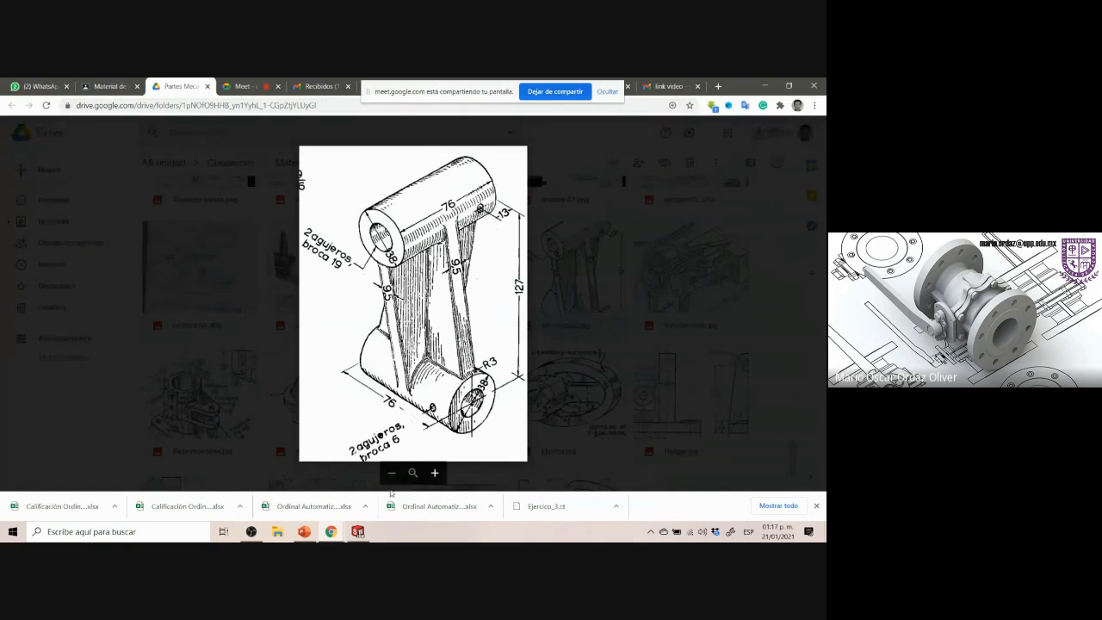
left_click_drag(427, 403, 441, 417)
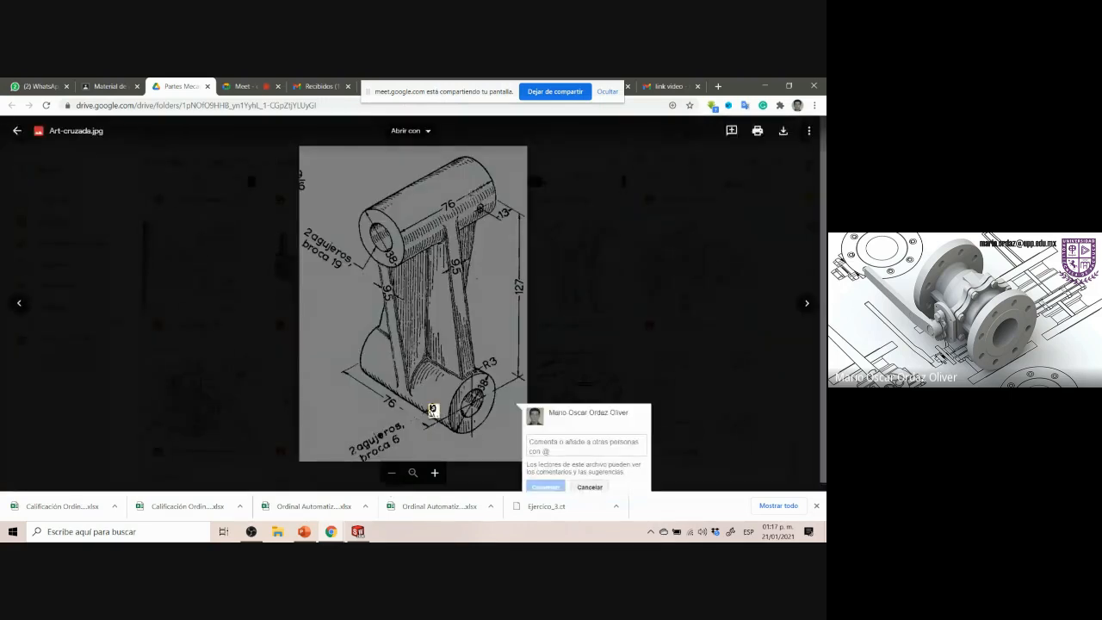
left_click_drag(472, 202, 493, 219)
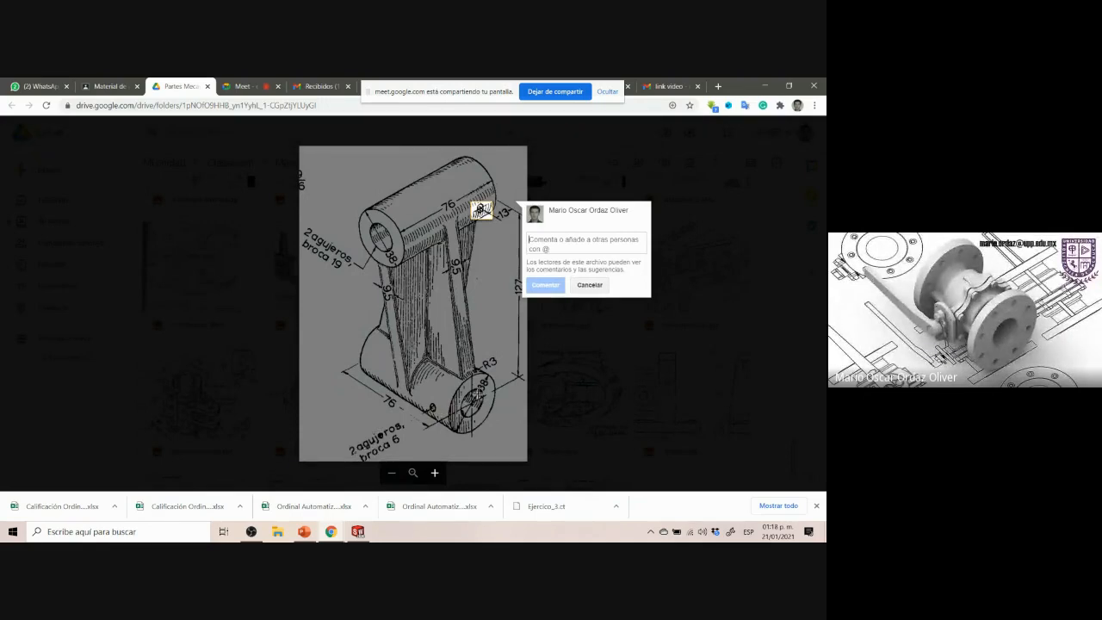
left_click_drag(476, 384, 498, 402)
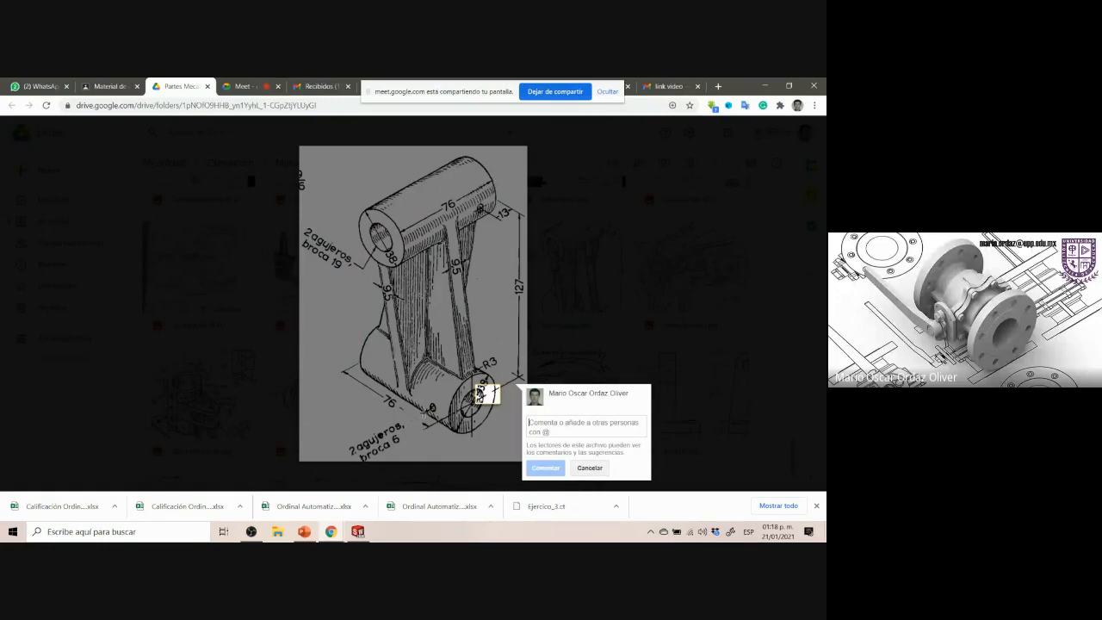
left_click(358, 531)
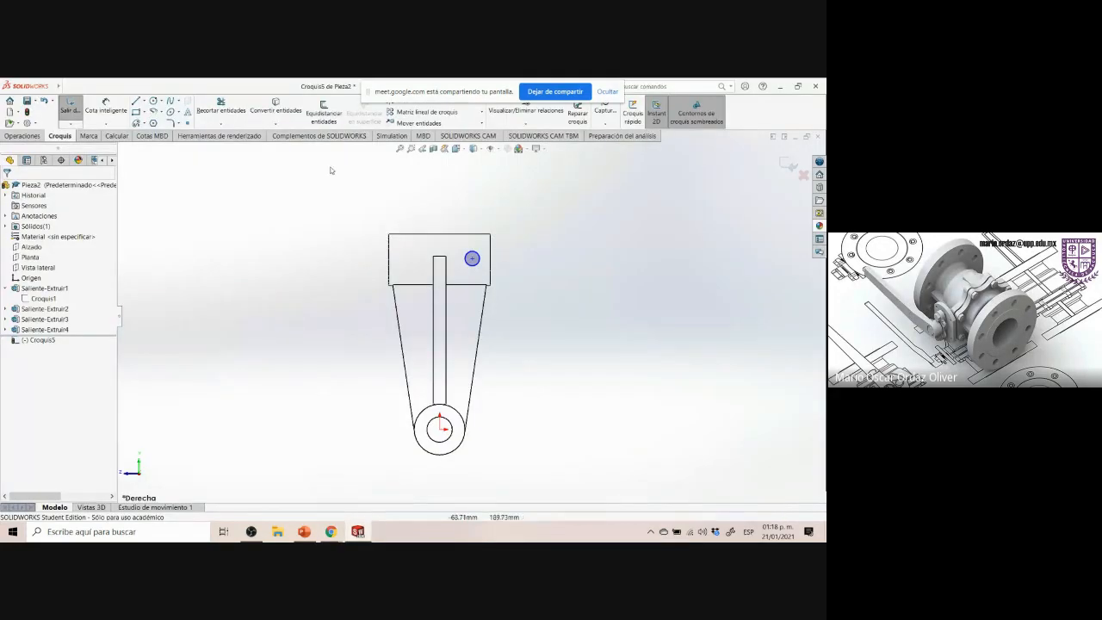
left_click(105, 106)
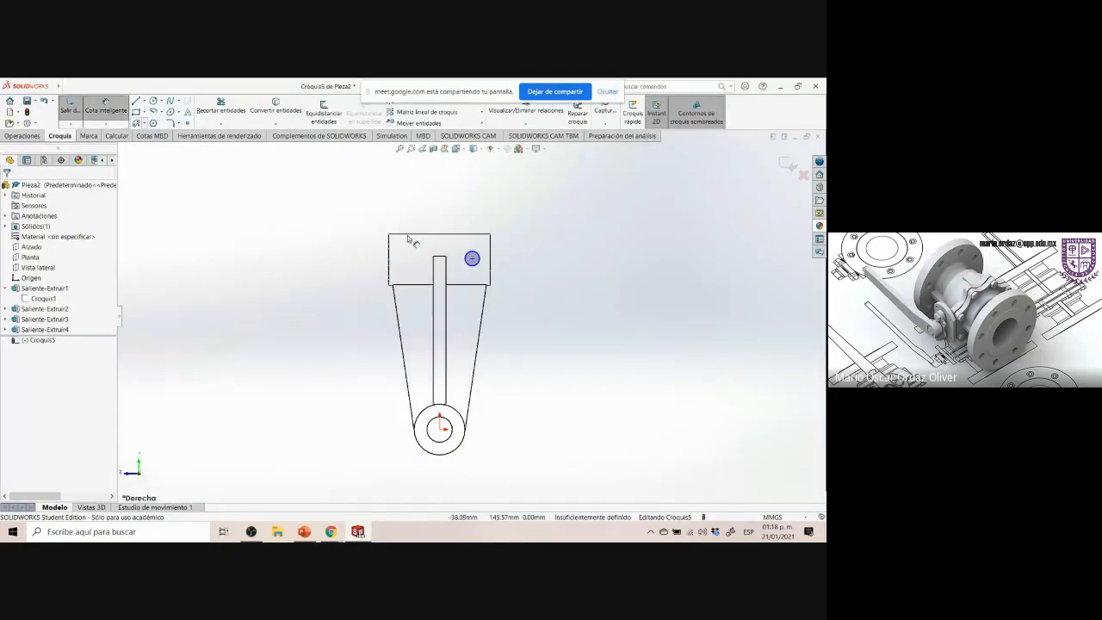
left_click(472, 258)
left_click(540, 191)
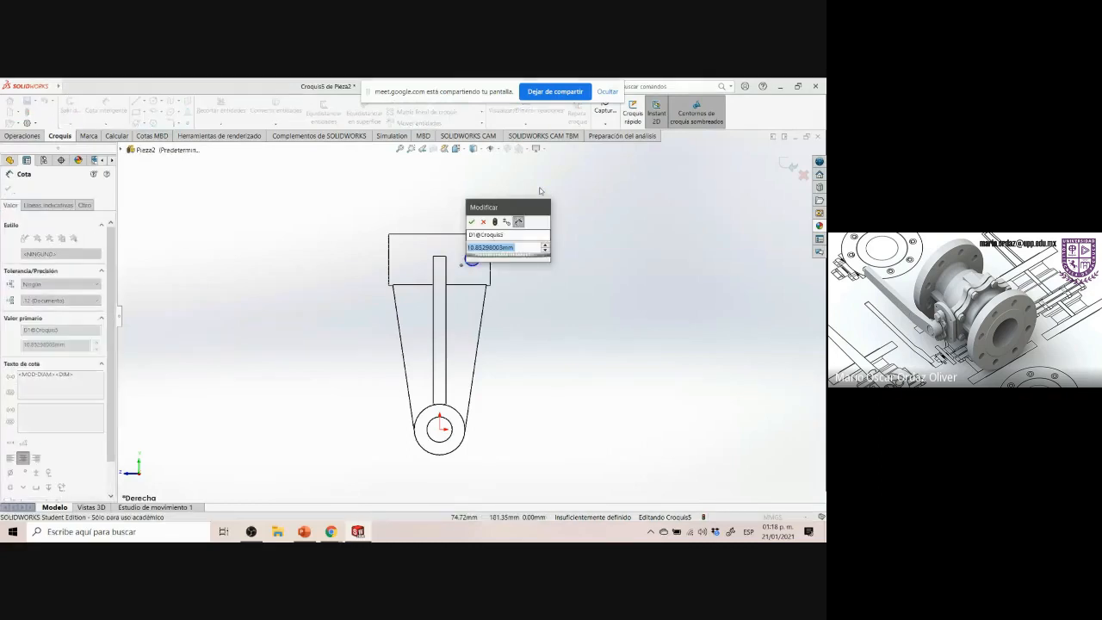
key("Return")
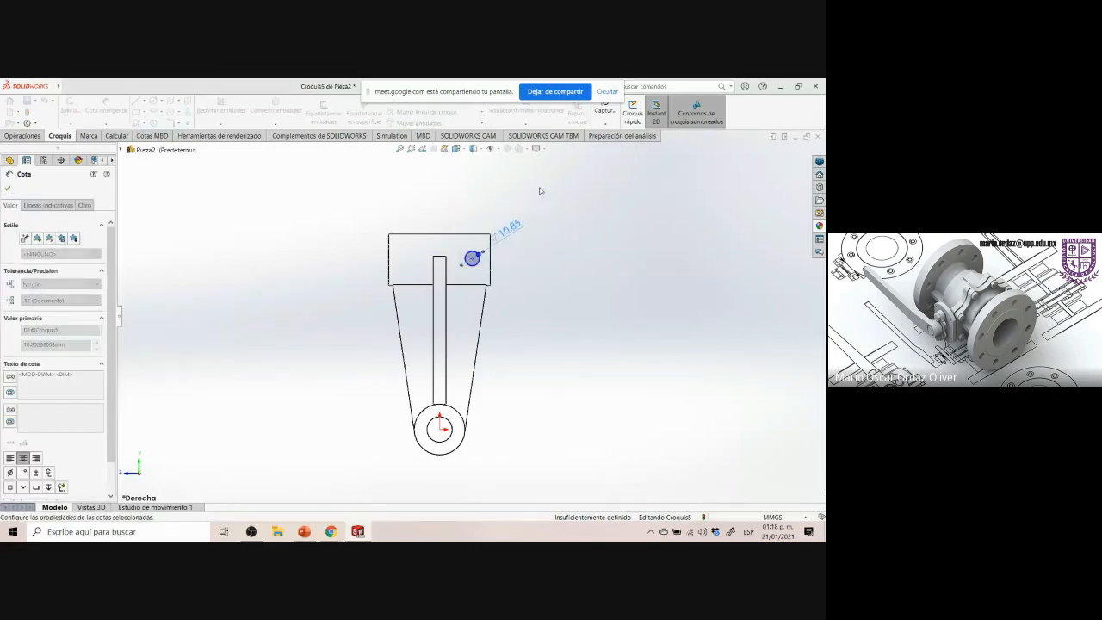
key("alt+Tab")
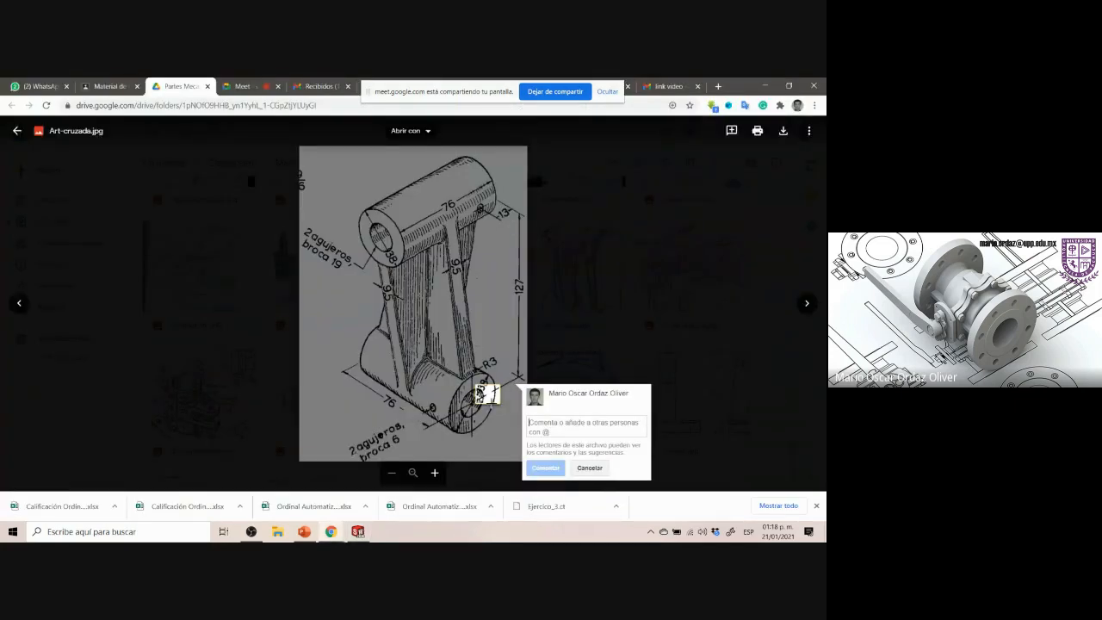
key("Escape")
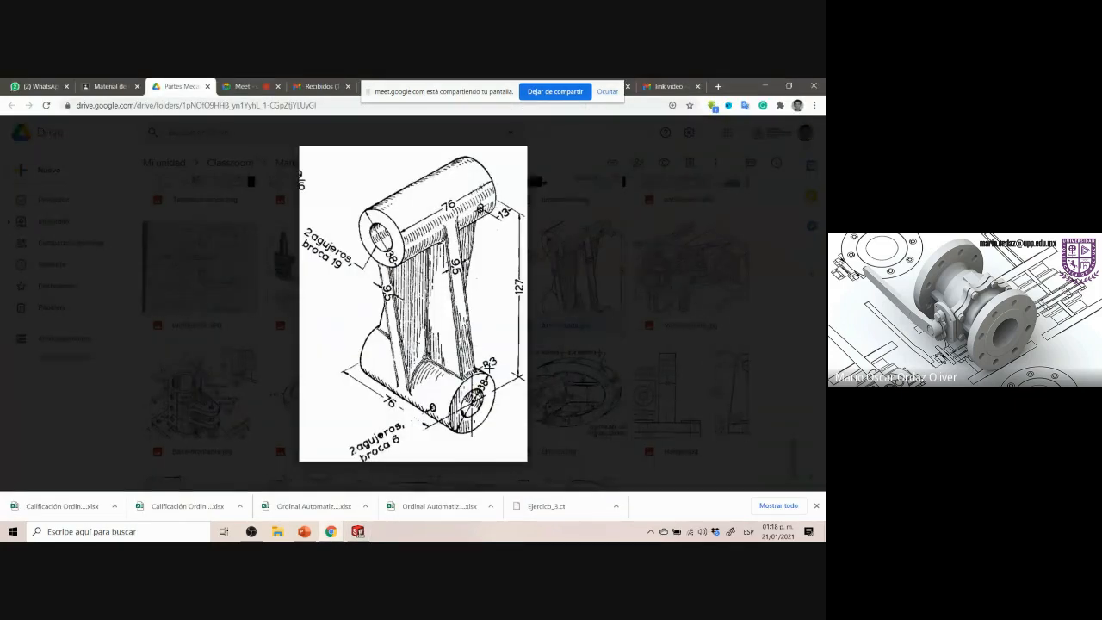
left_click_drag(503, 264, 530, 328)
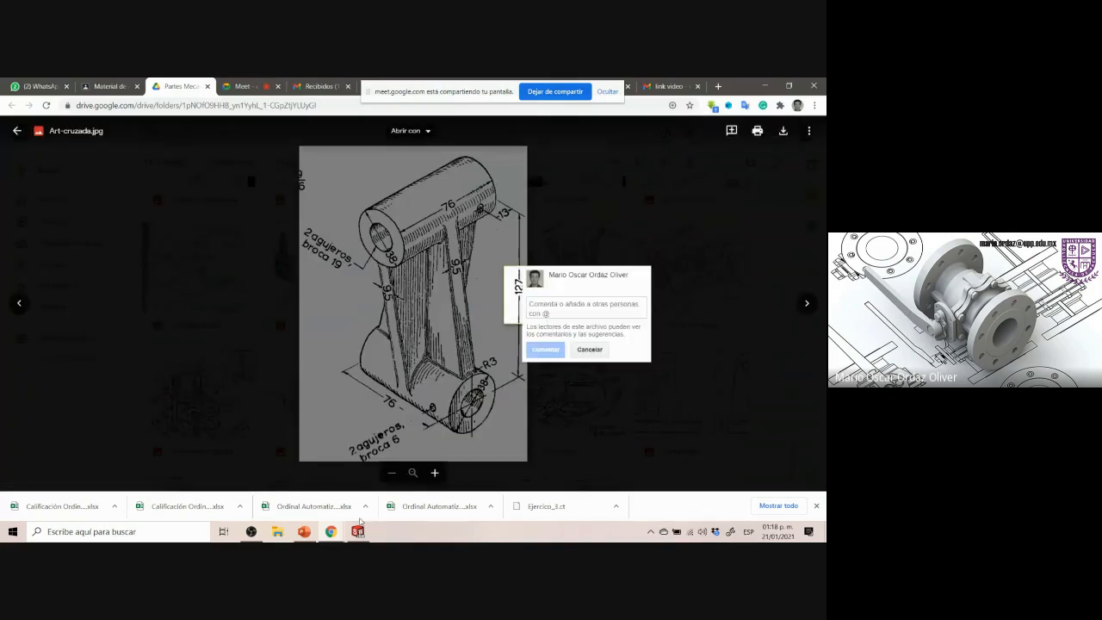
left_click(360, 526)
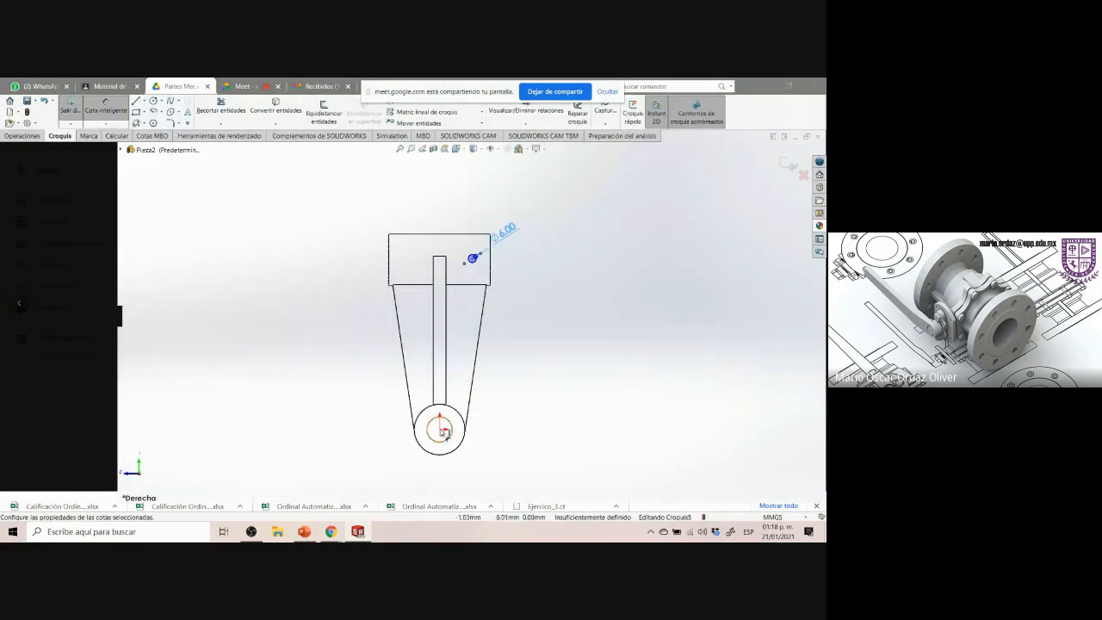
Dimension the vertical distance from the circle's centre to the lower boss's centre as 127 mm
left_click(473, 259)
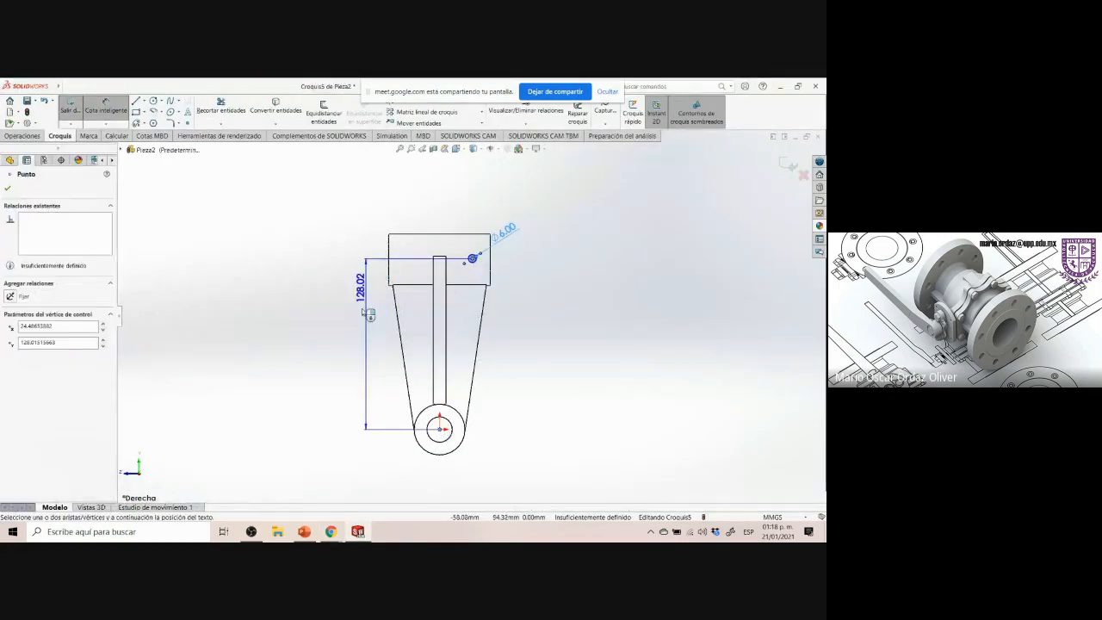
left_click(354, 315)
type("127")
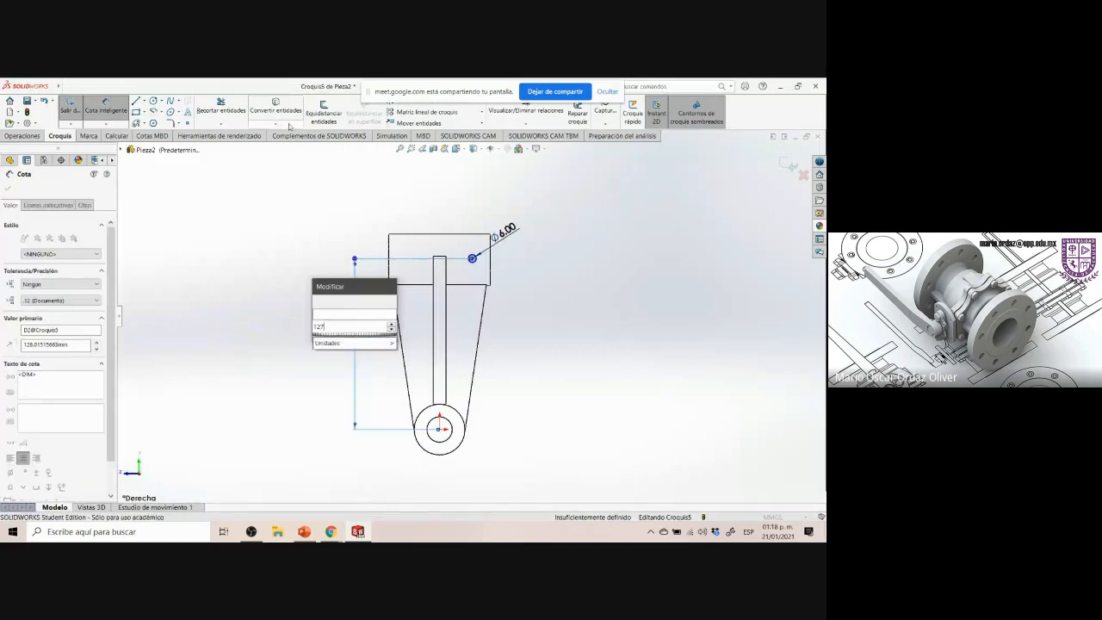
key("Return")
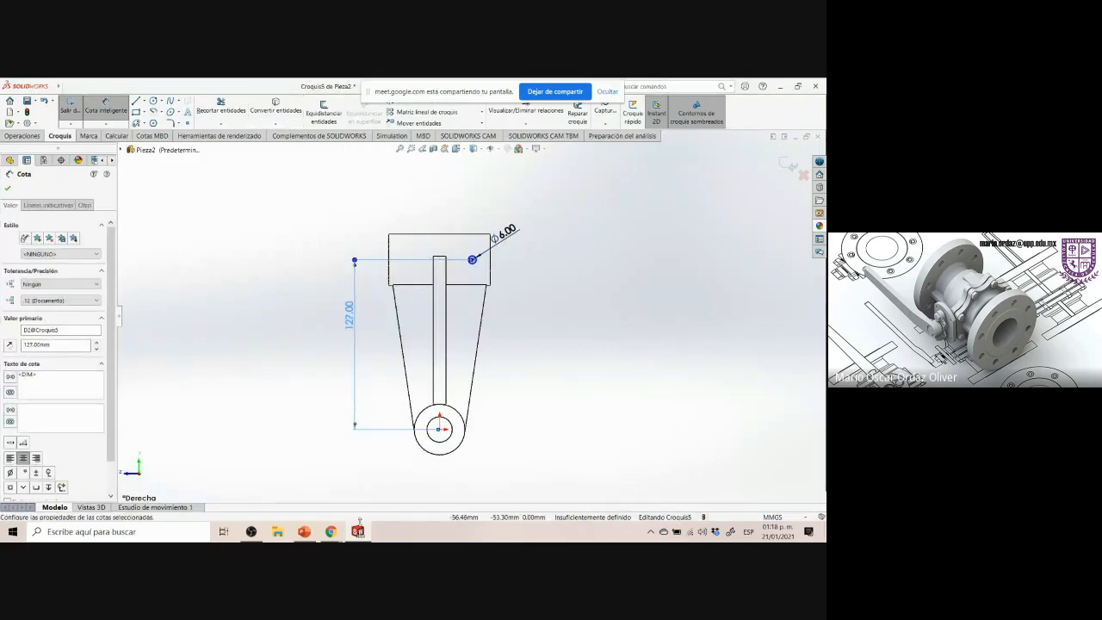
left_click(359, 533)
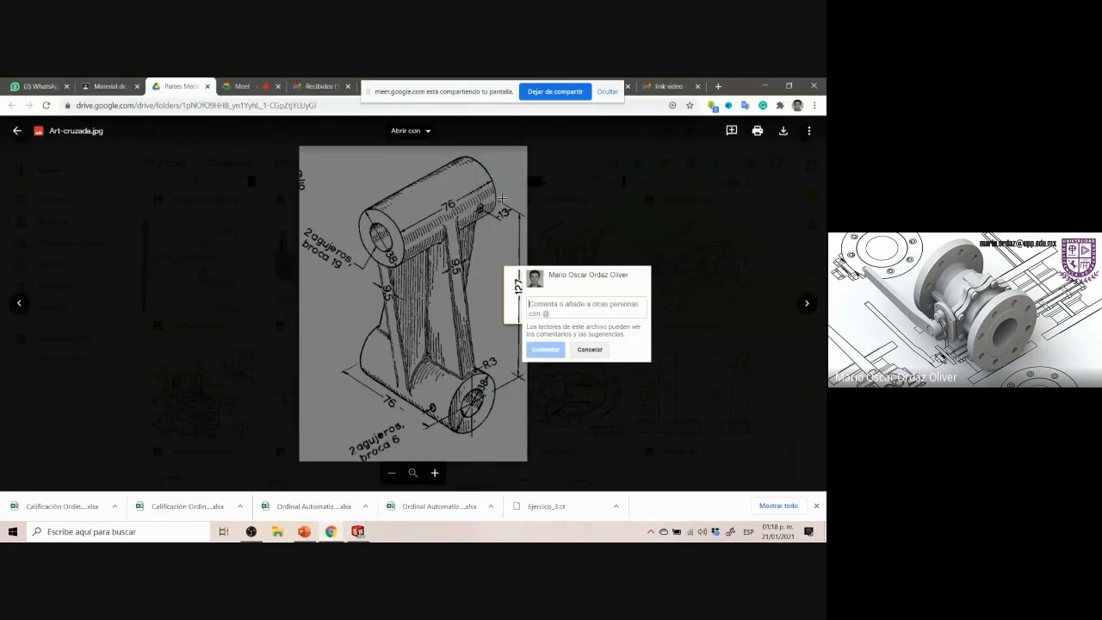
left_click(359, 532)
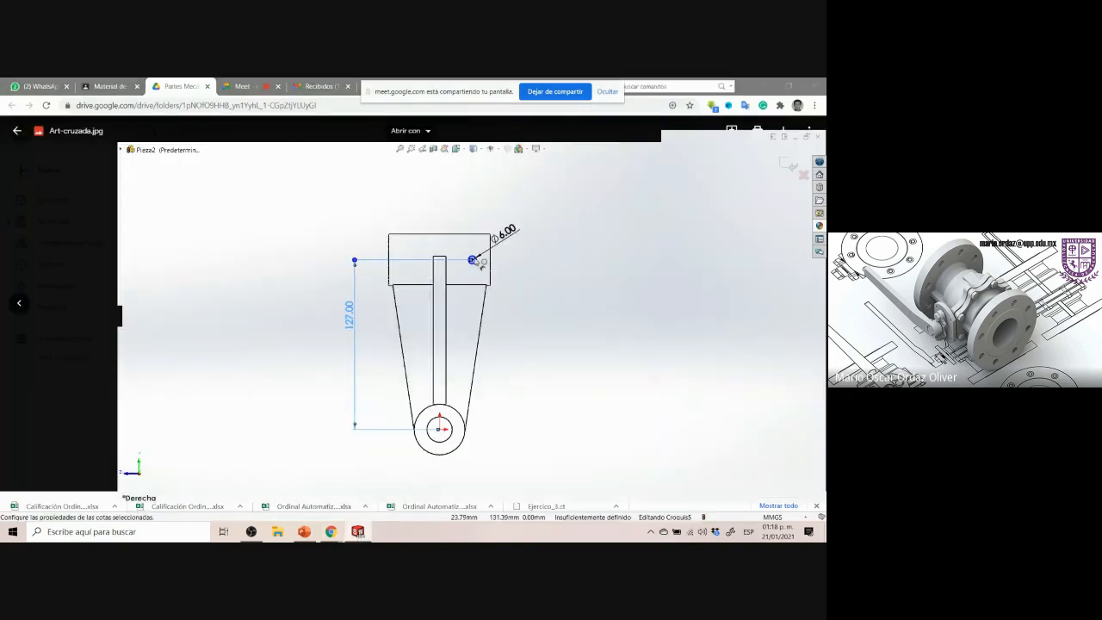
scroll(478, 269, "down", 6)
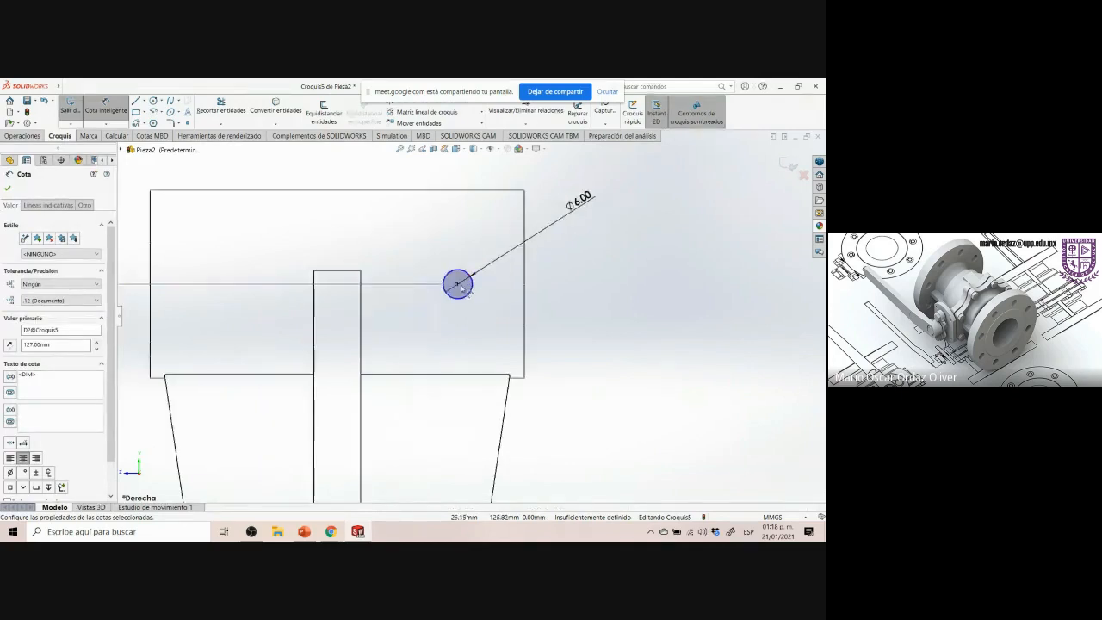
Dimension the horizontal distance from the hole circle's centre to the upper boss's end edge as 13 mm, then exit the sketch
left_click(459, 286)
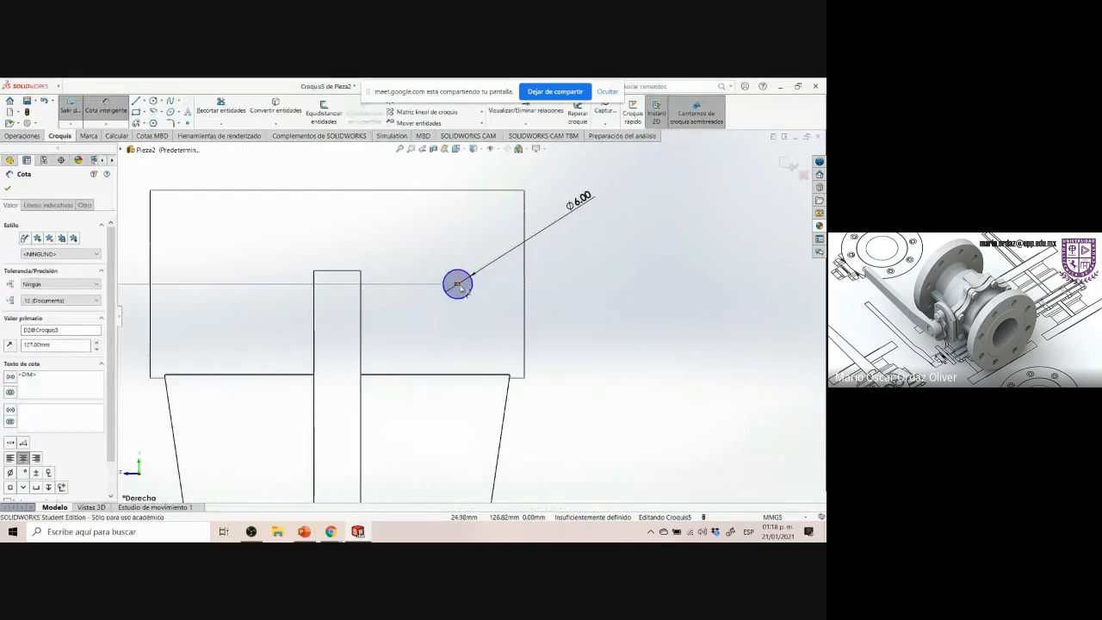
left_click(525, 291)
left_click(504, 179)
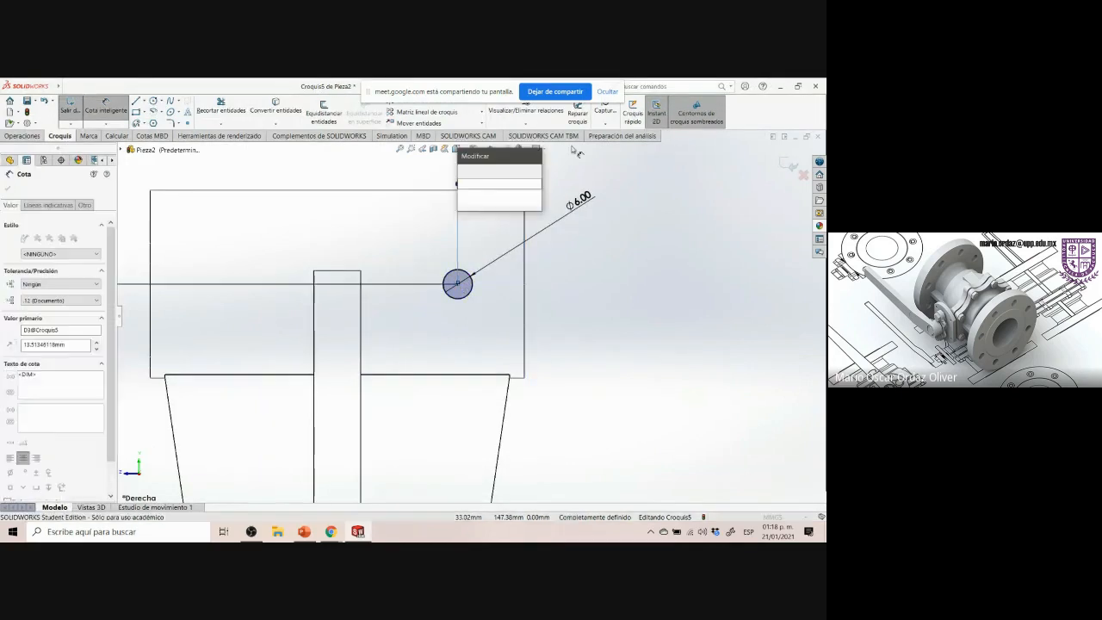
type("13")
key("Return")
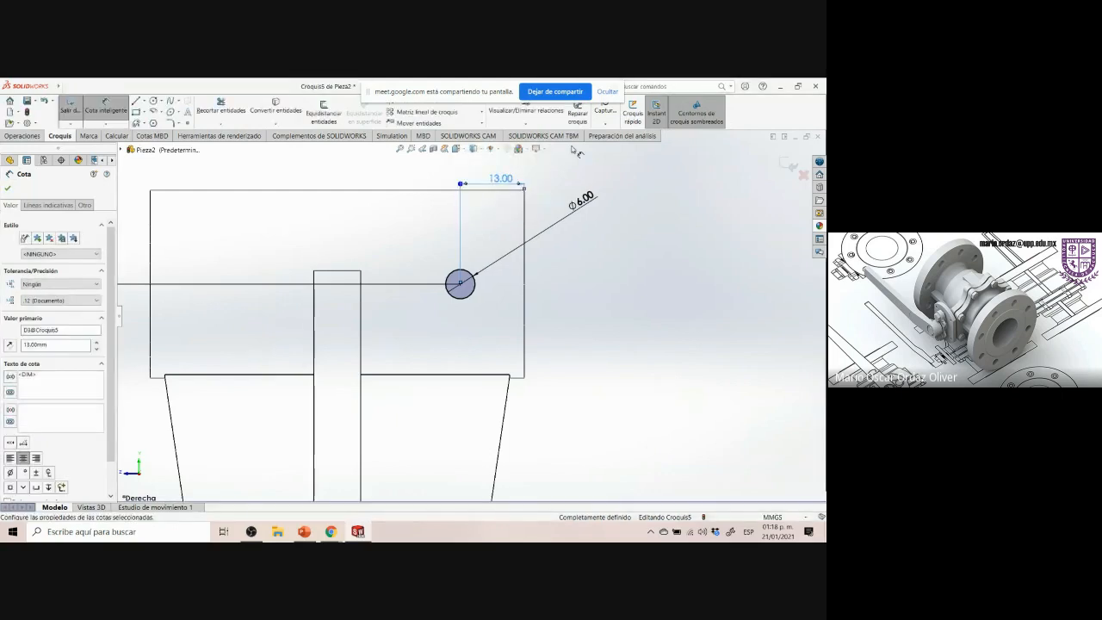
left_click(790, 164)
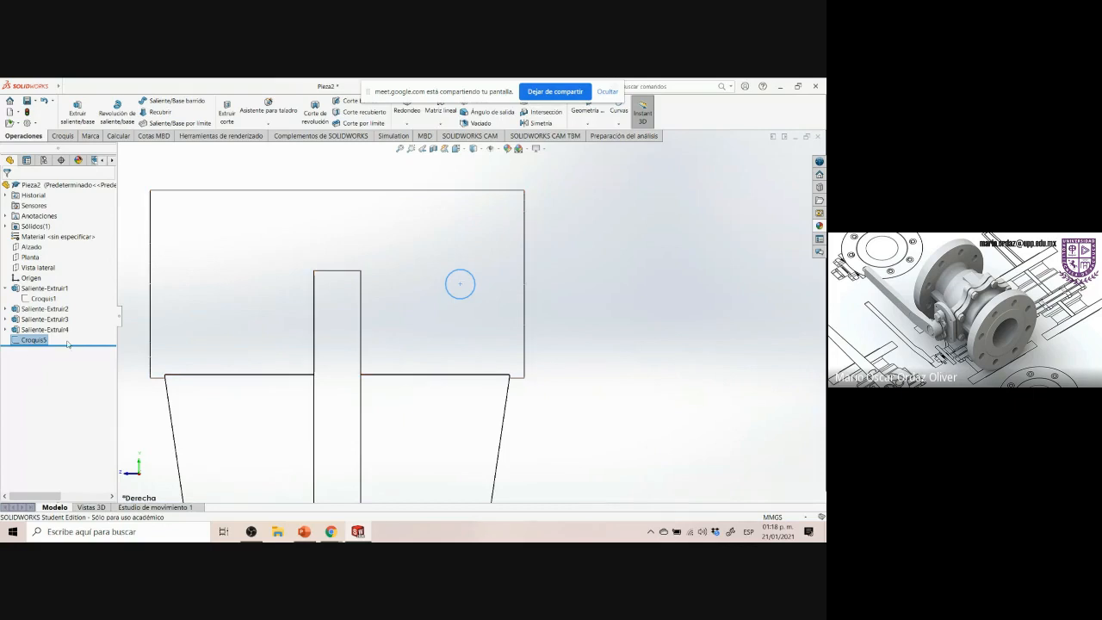
left_click(45, 318)
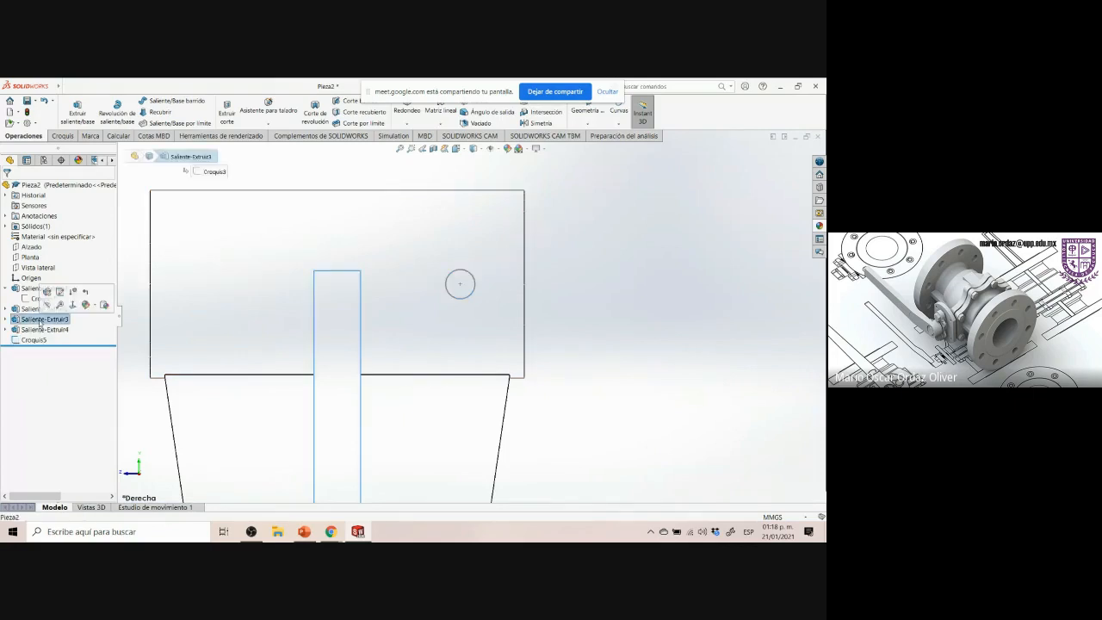
left_click(37, 340)
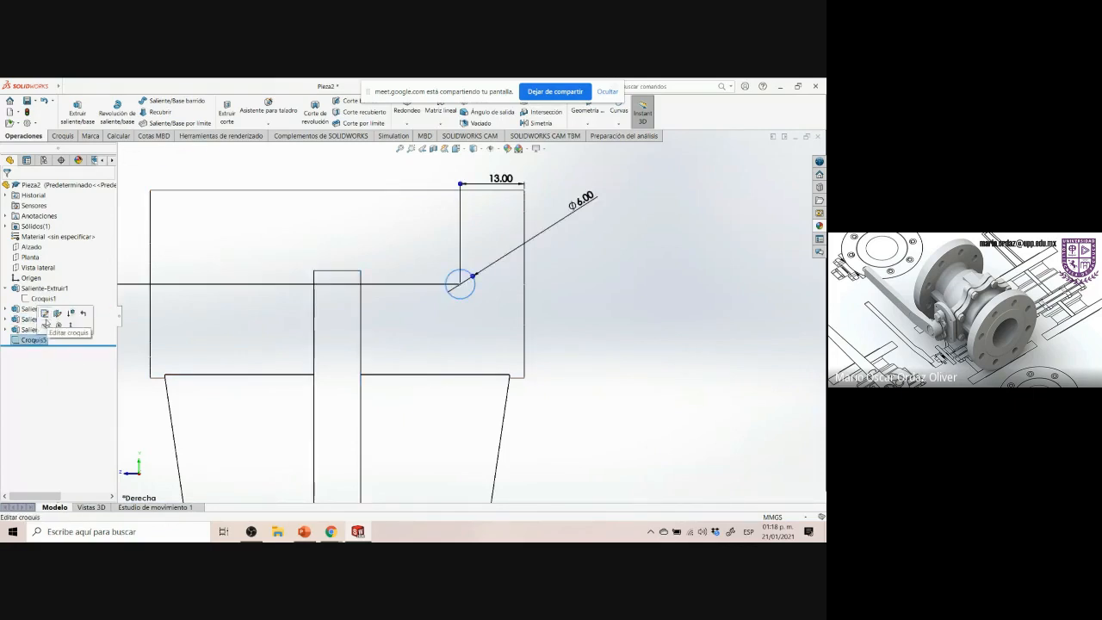
left_click(53, 328)
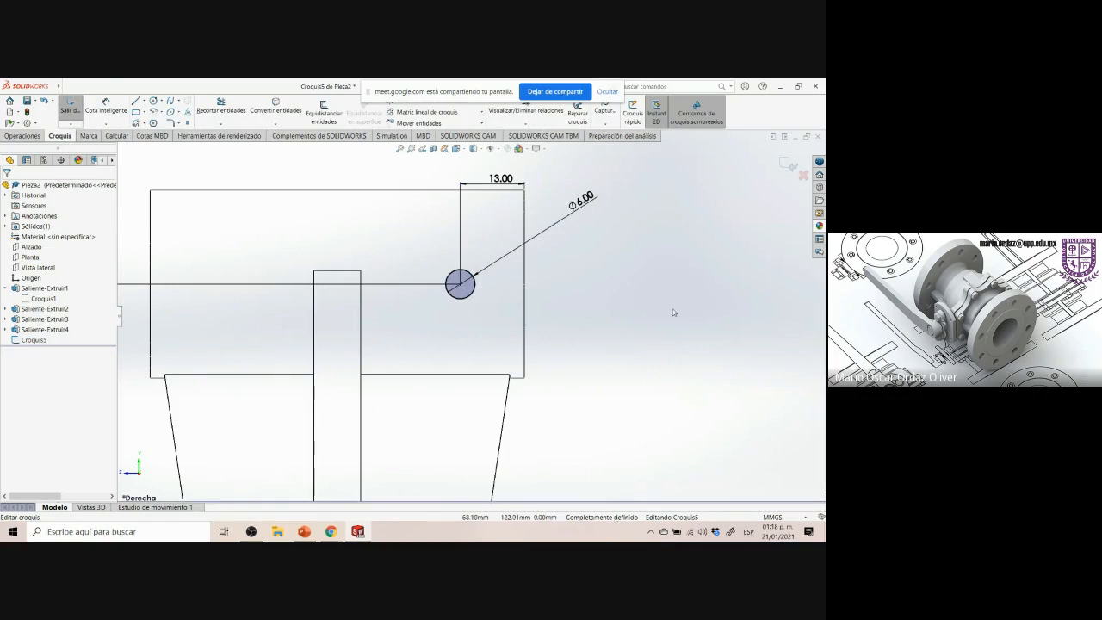
left_click(790, 165)
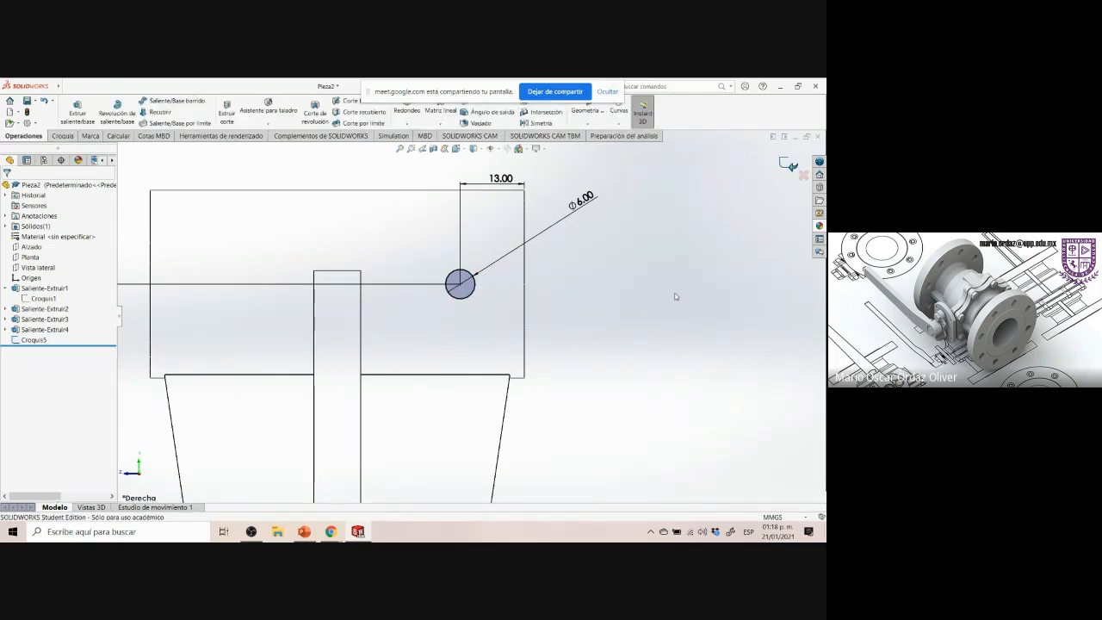
Cut-extrude the 6 mm hole sketch into the upper boss with the end condition Through All
key("ctrl+7")
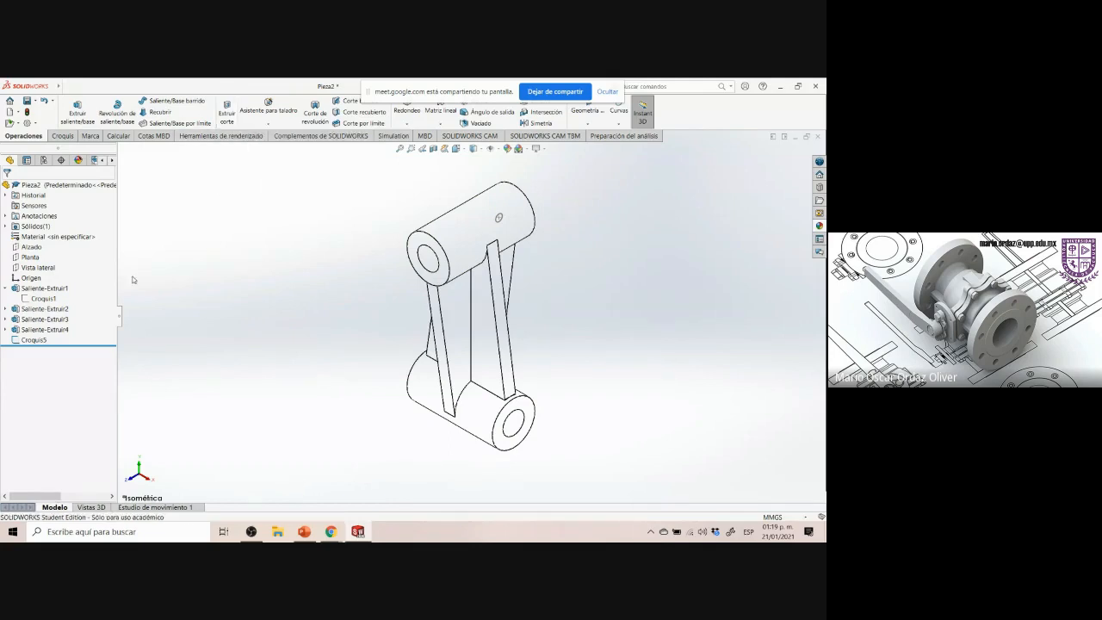
left_click(36, 340)
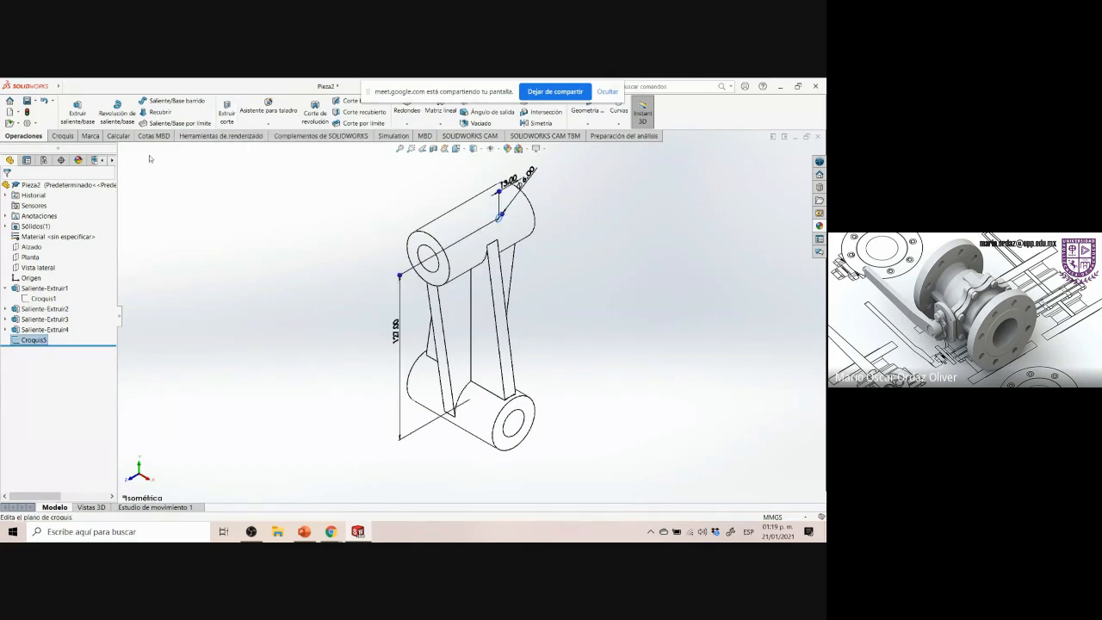
left_click(227, 111)
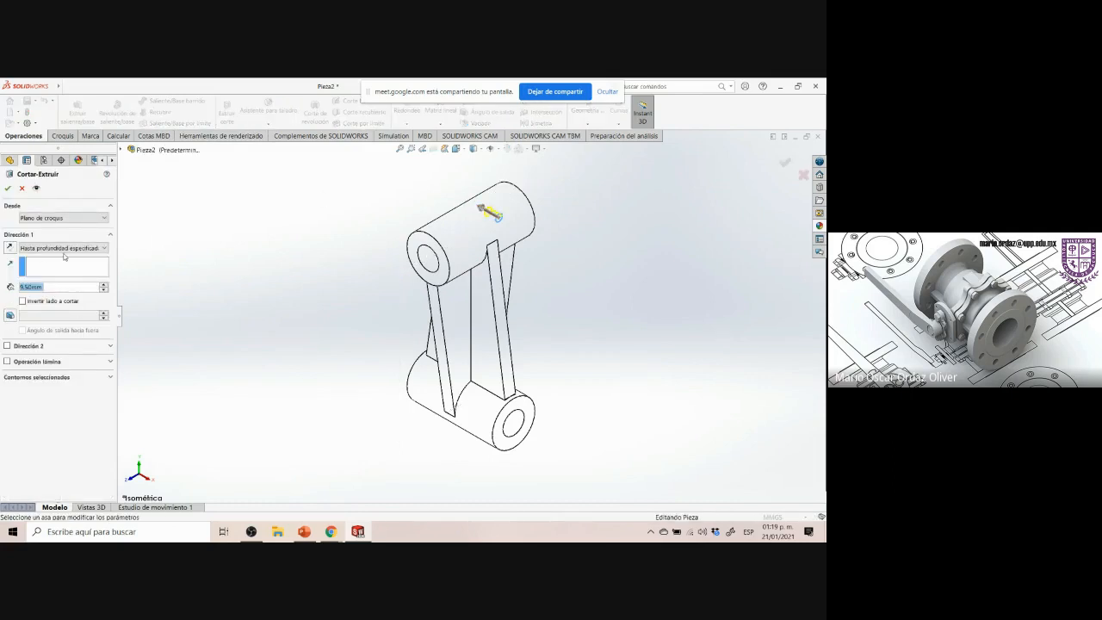
left_click(10, 248)
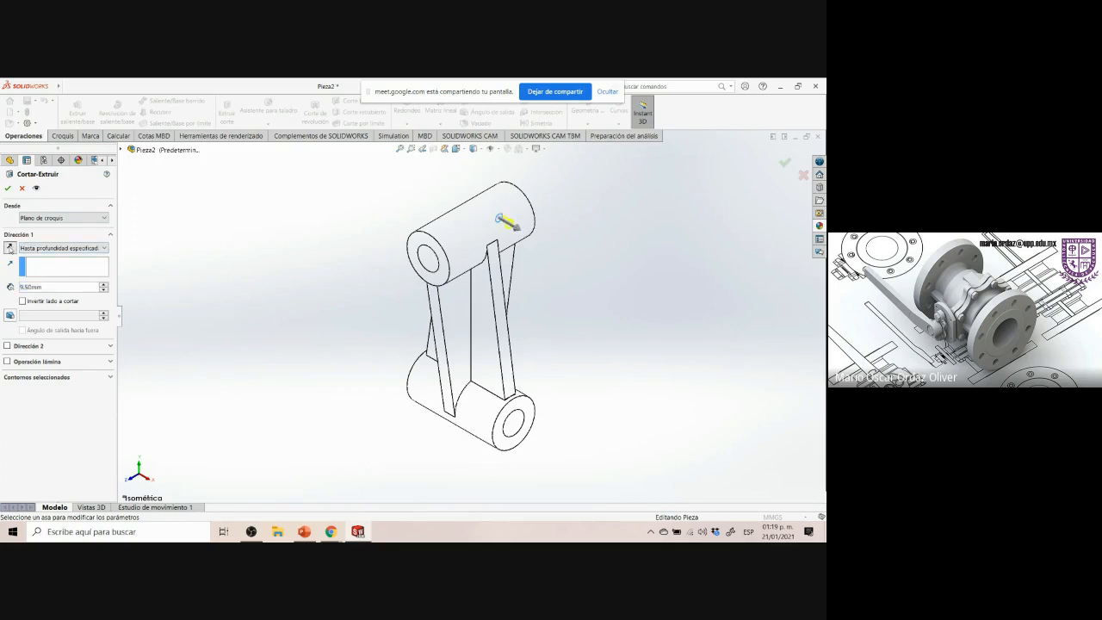
left_click(32, 250)
left_click(43, 316)
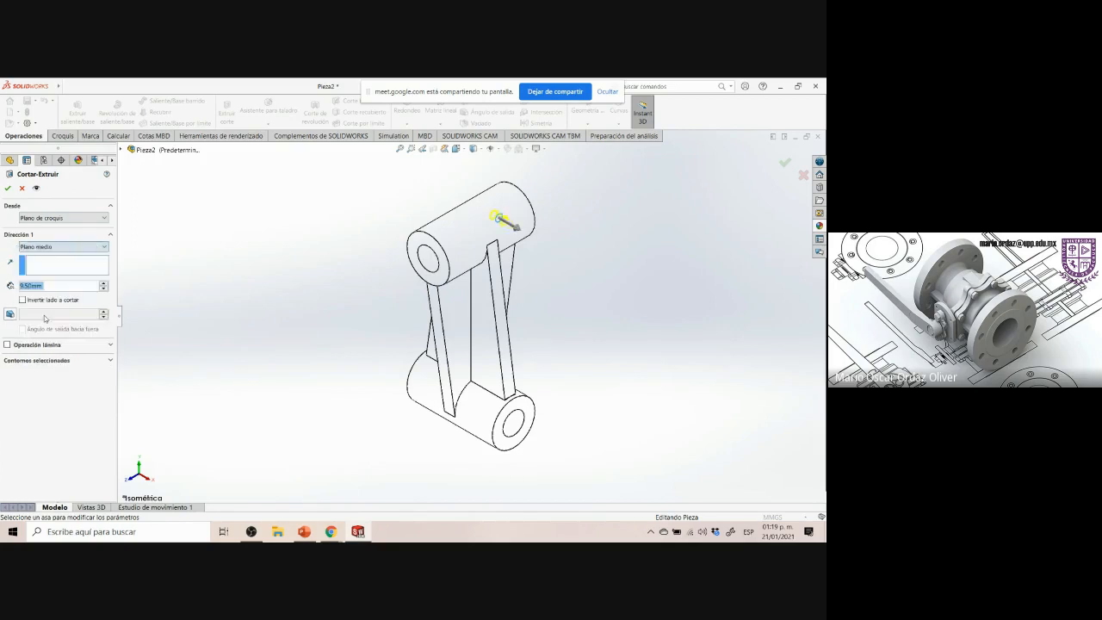
left_click(55, 247)
left_click(55, 265)
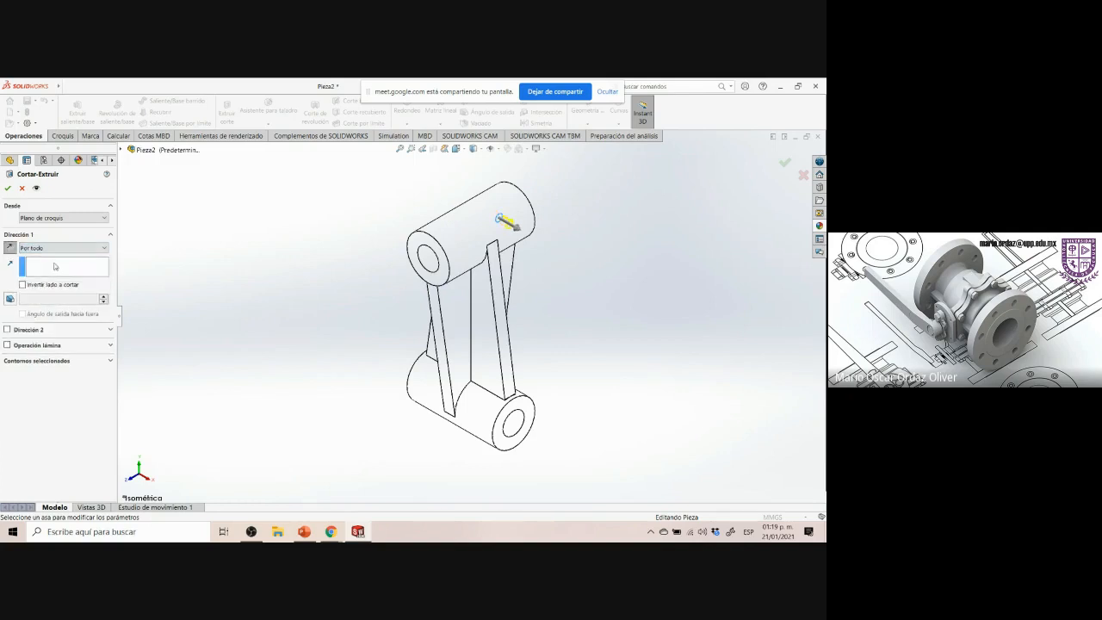
left_click(8, 189)
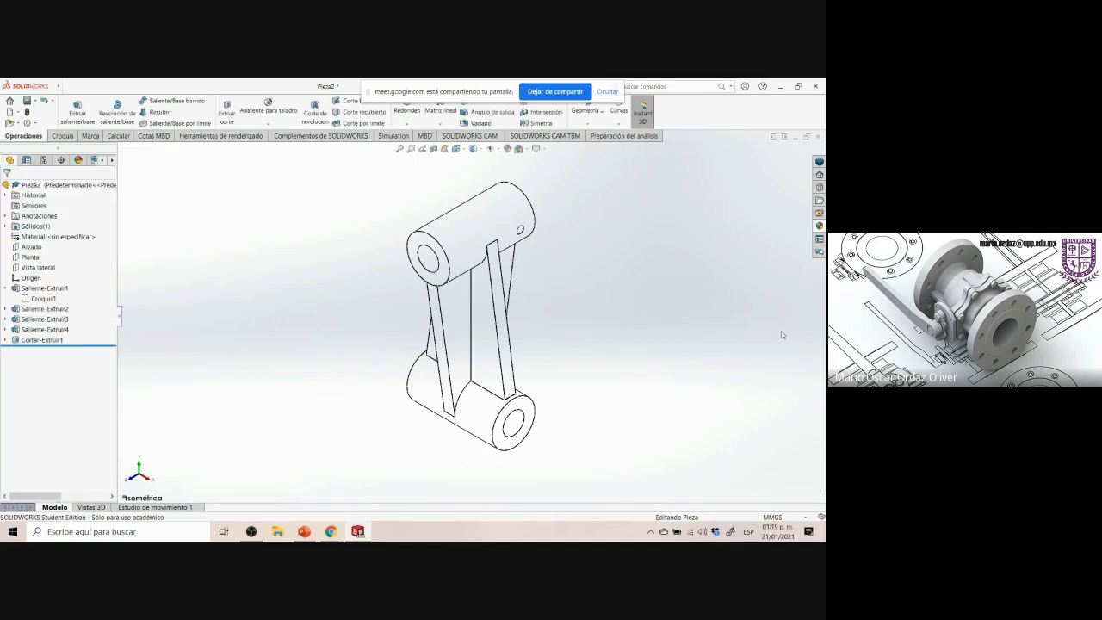
Switch the display to shaded with edges and inspect the drilled hole on the upper boss from several angles
middle_click_drag(775, 332, 691, 270)
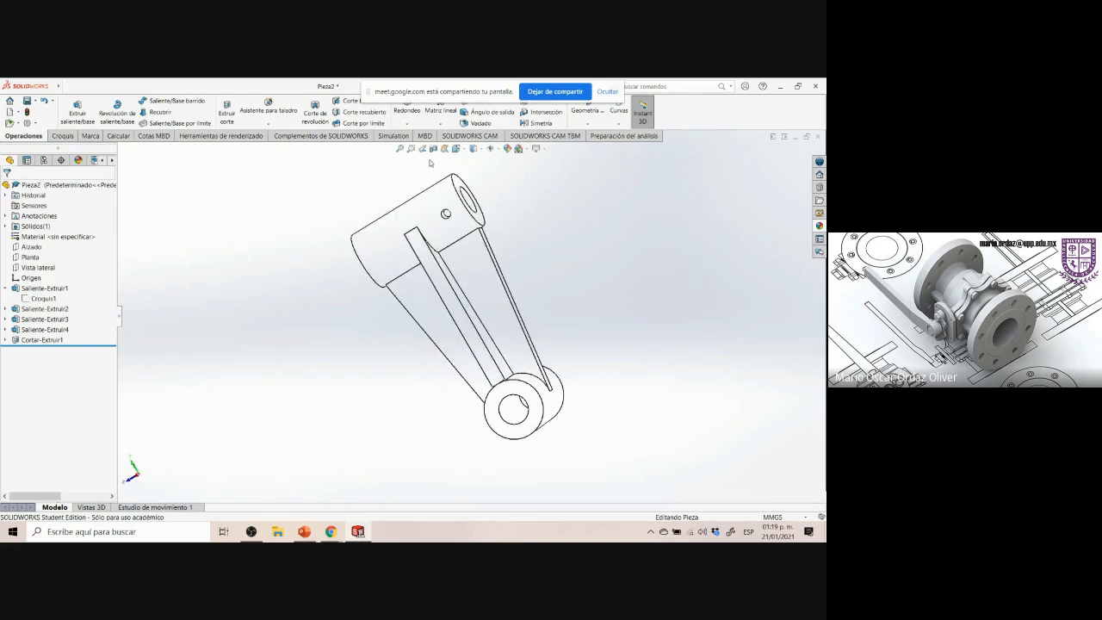
left_click(473, 149)
left_click(473, 162)
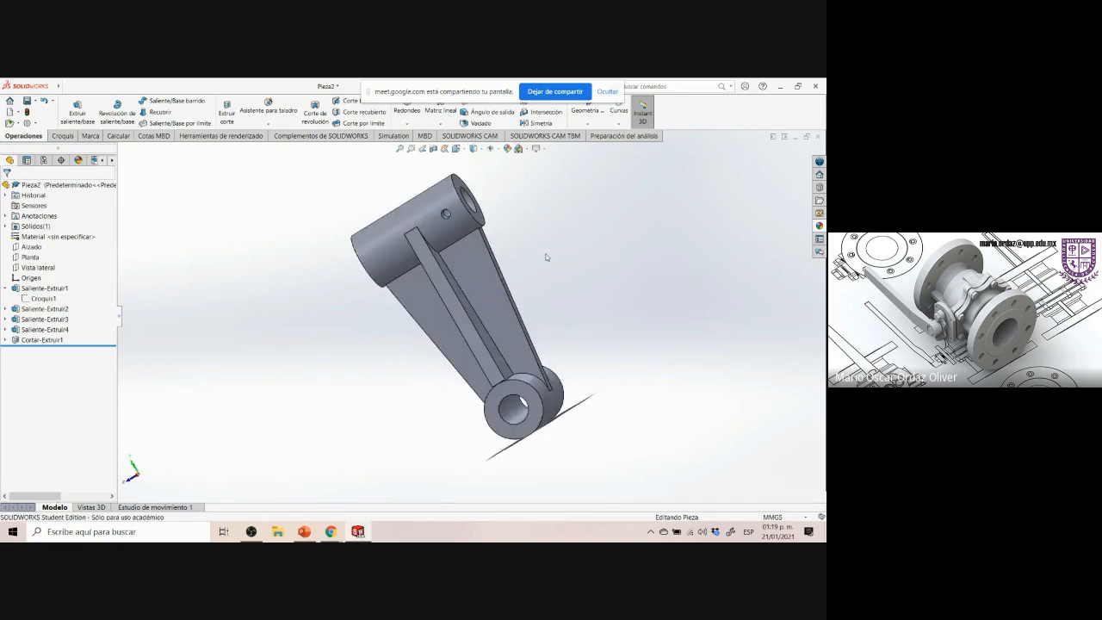
middle_click_drag(522, 246, 423, 208)
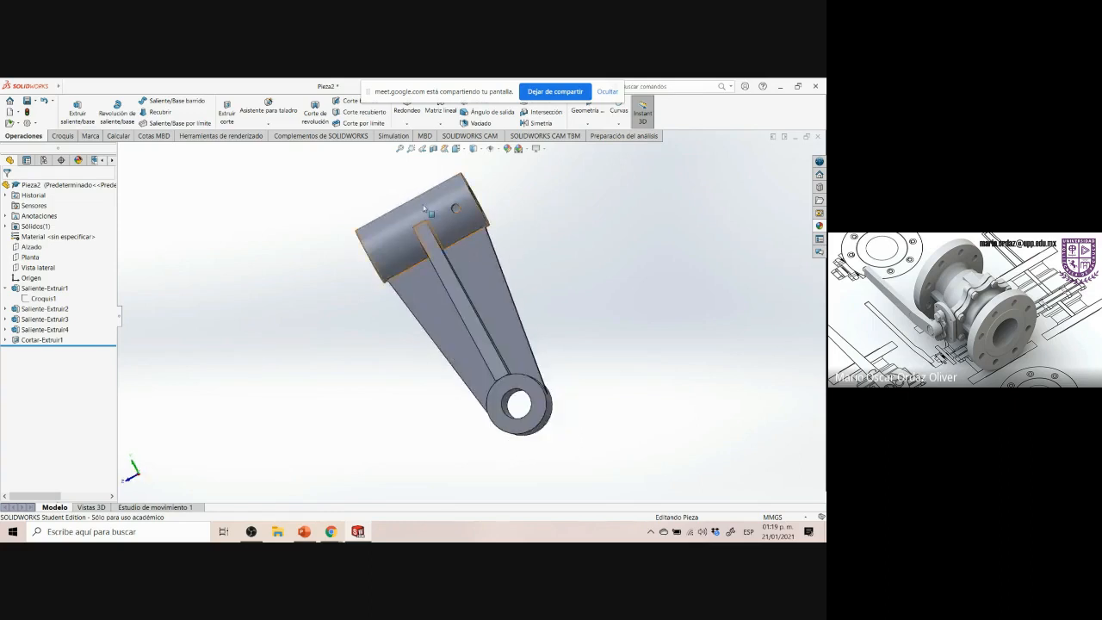
scroll(423, 207, "down", 5)
middle_click_drag(677, 246, 654, 258)
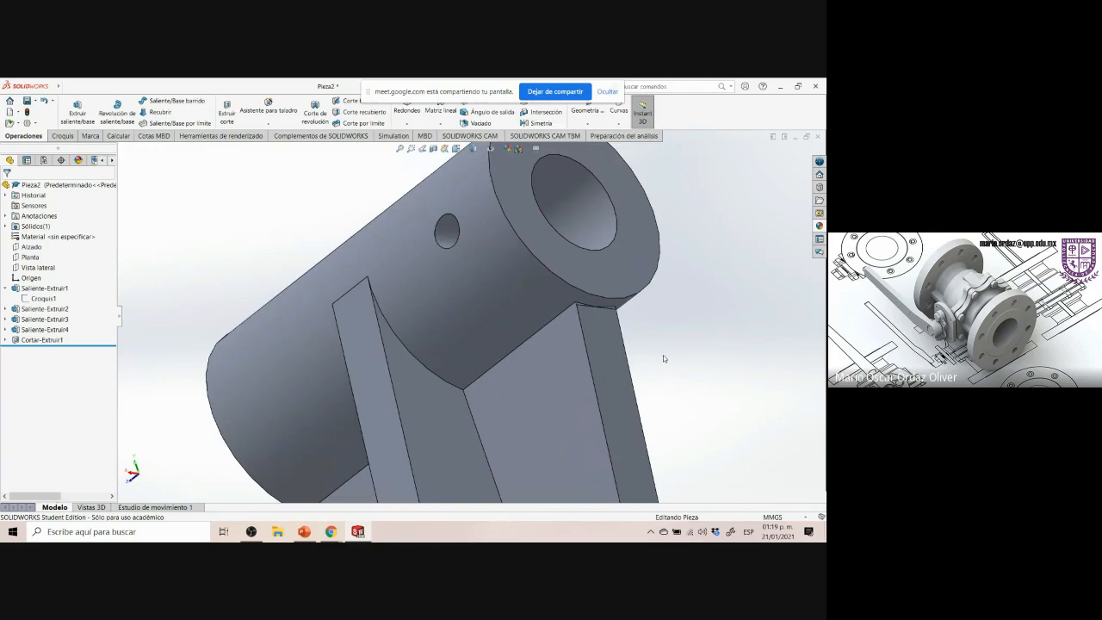
key("ctrl+7")
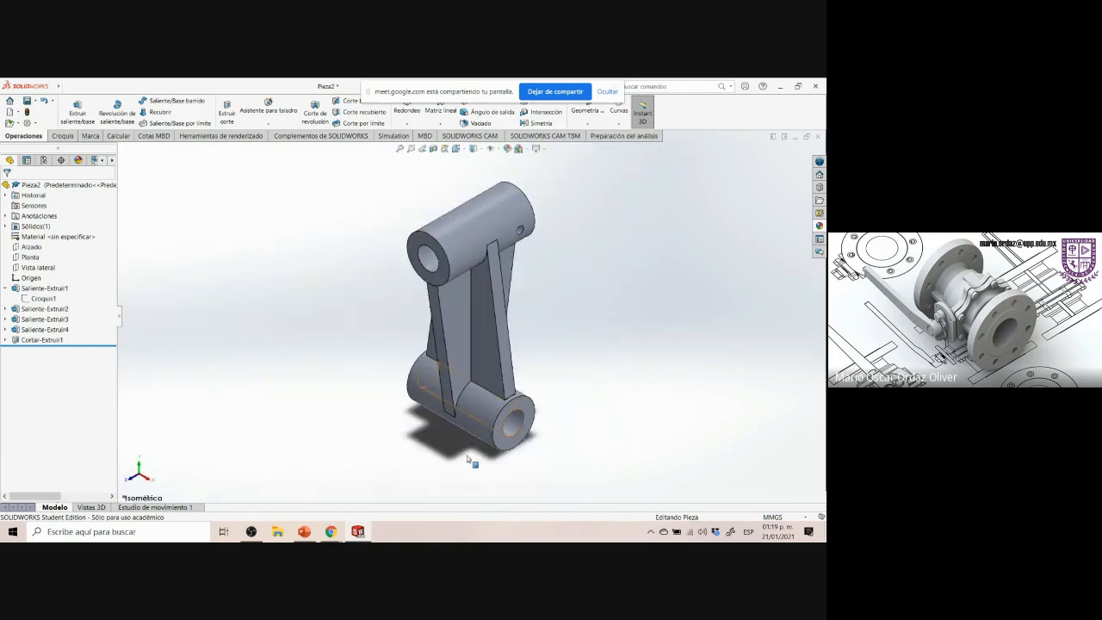
Switch to the reference drawing to check the lower boss's drilled holes, then return to SOLIDWORKS
left_click(349, 533)
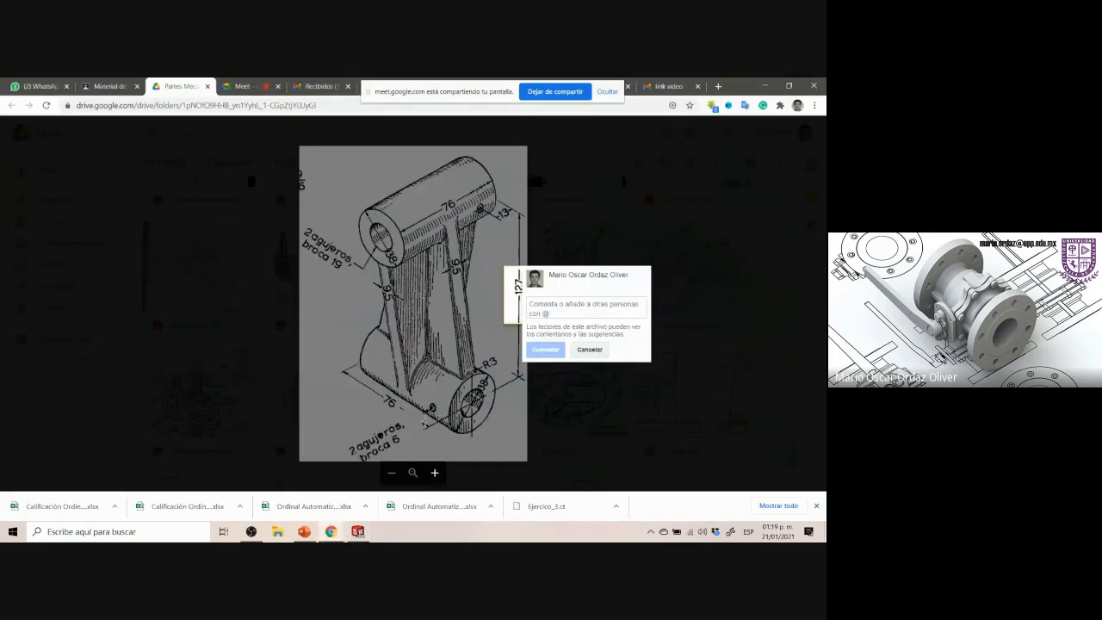
left_click(425, 399)
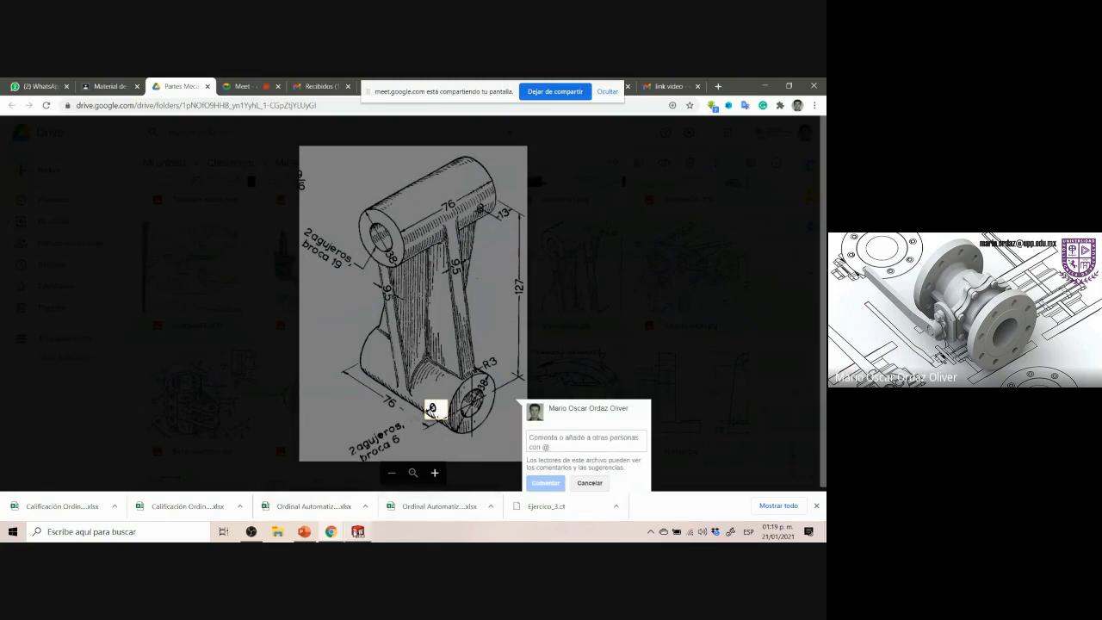
left_click(358, 531)
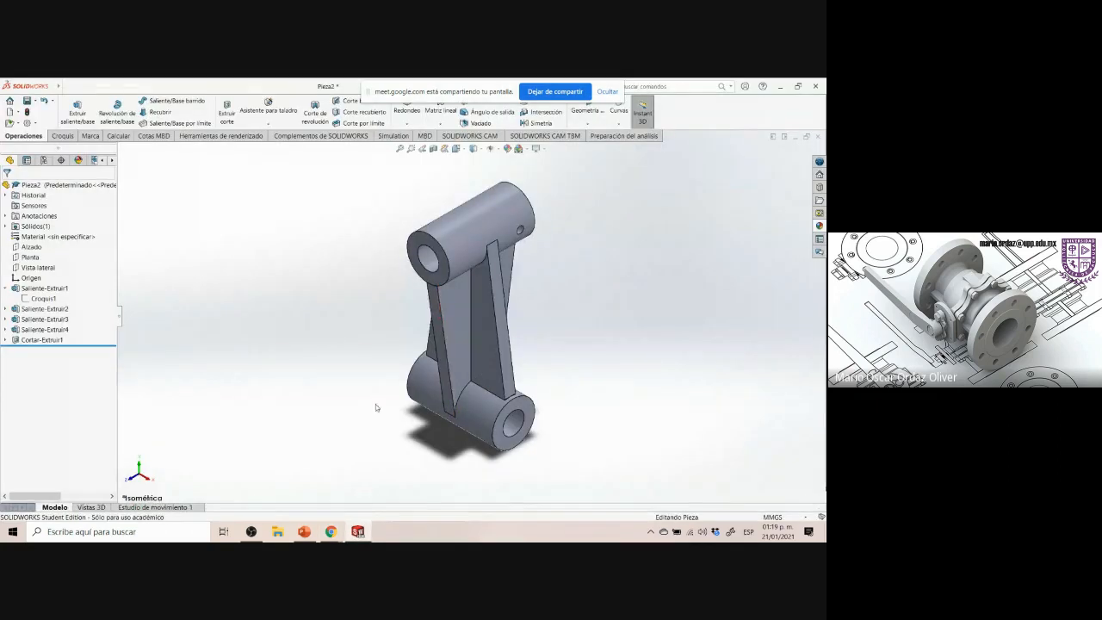
Start a sketch on the Front plane and draw a circle about 25 mm in diameter on the lower boss, right of the rib
left_click(32, 247)
left_click(46, 233)
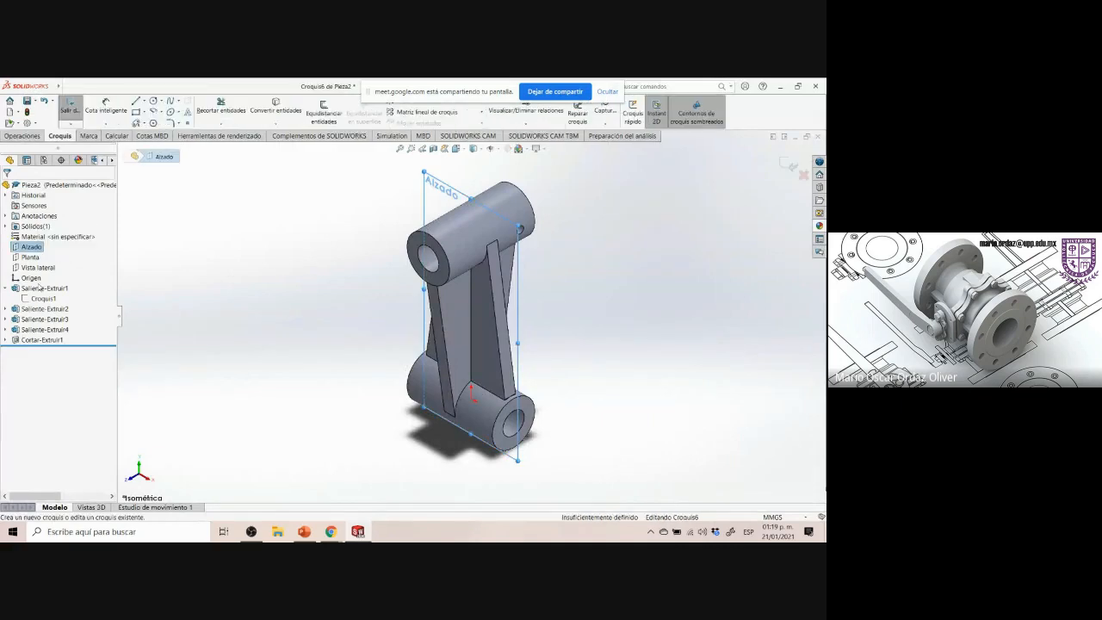
left_click(58, 341)
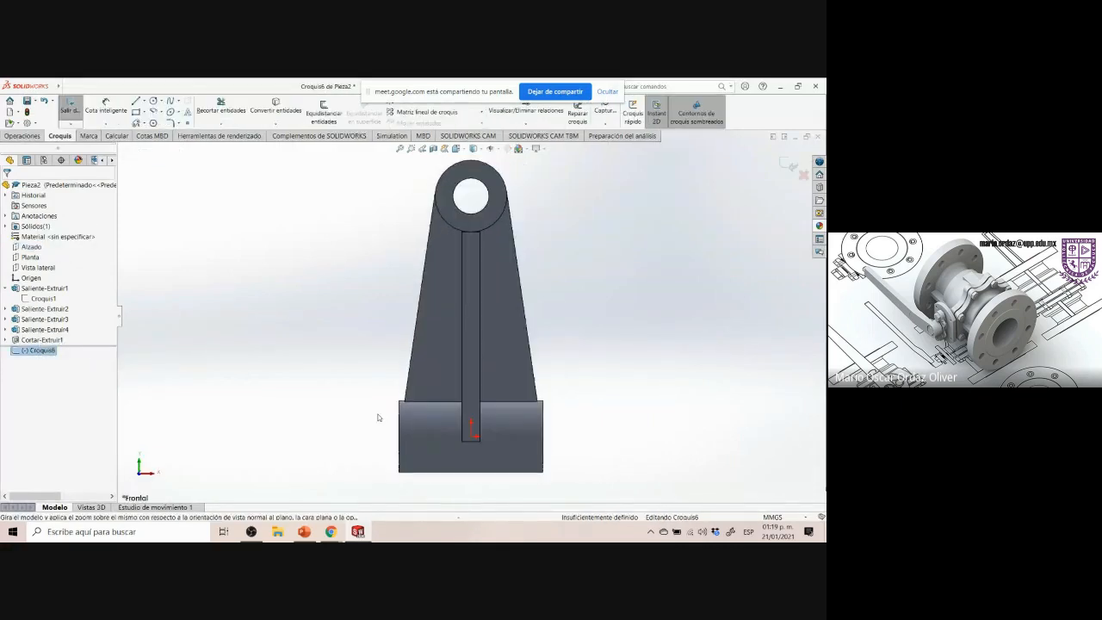
scroll(545, 466, "down", 2)
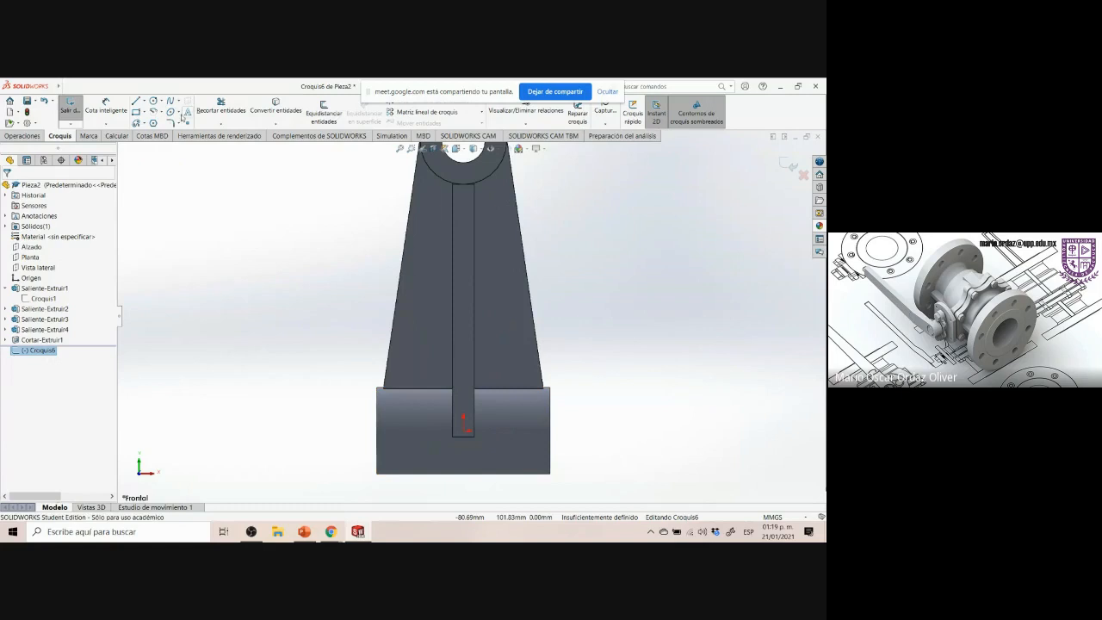
left_click(154, 101)
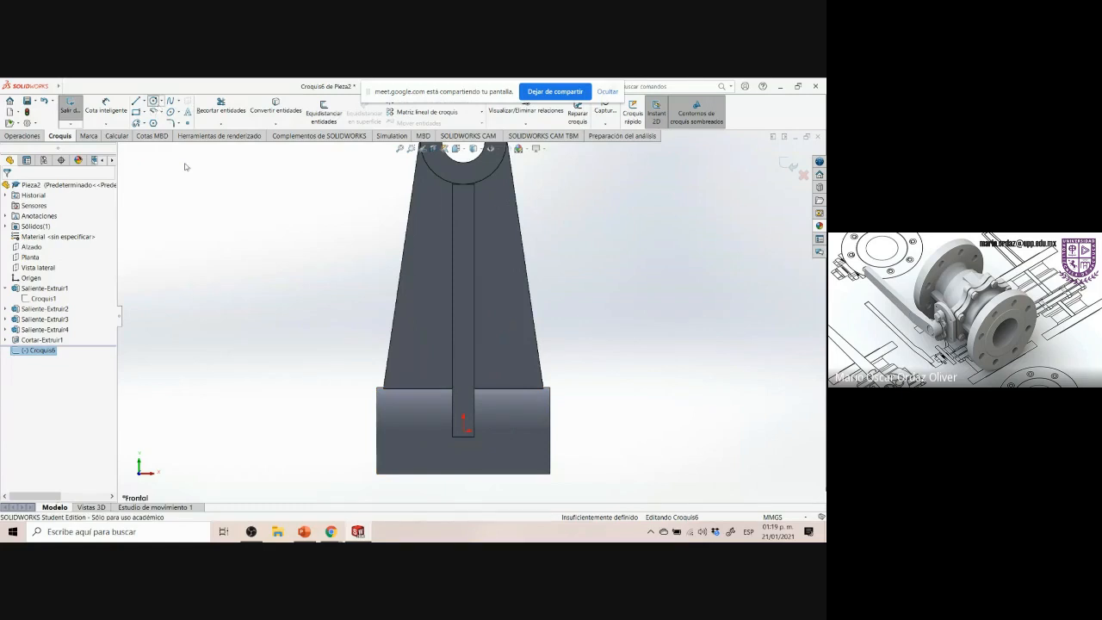
left_click(526, 433)
left_click(546, 453)
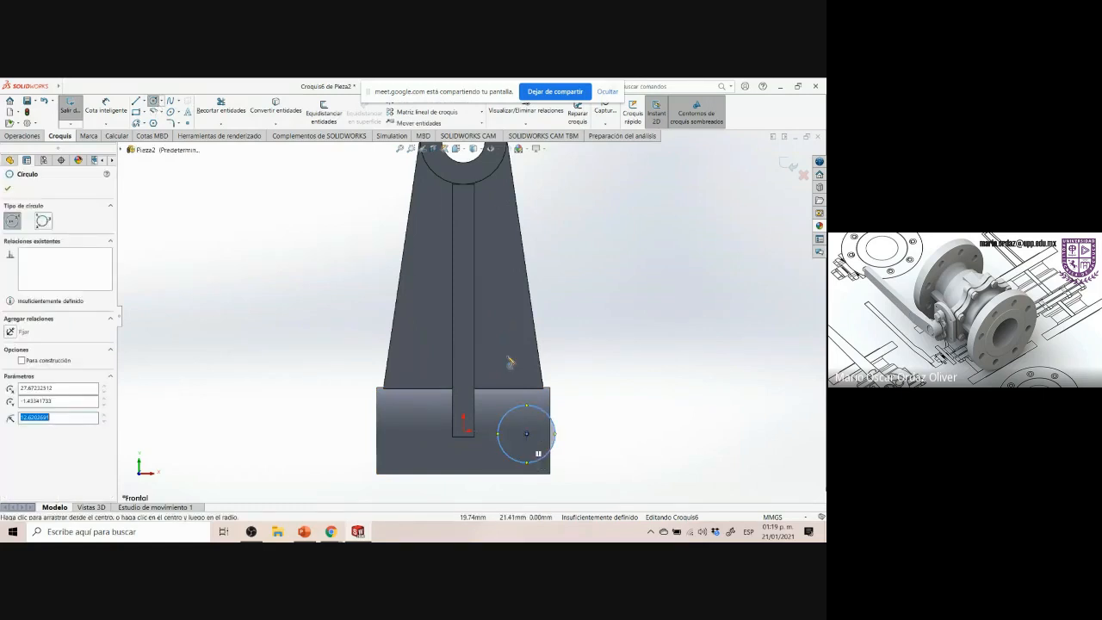
Switch the display style to wireframe with hidden lines shown, cancelling the stray circle
mouse_move(472, 149)
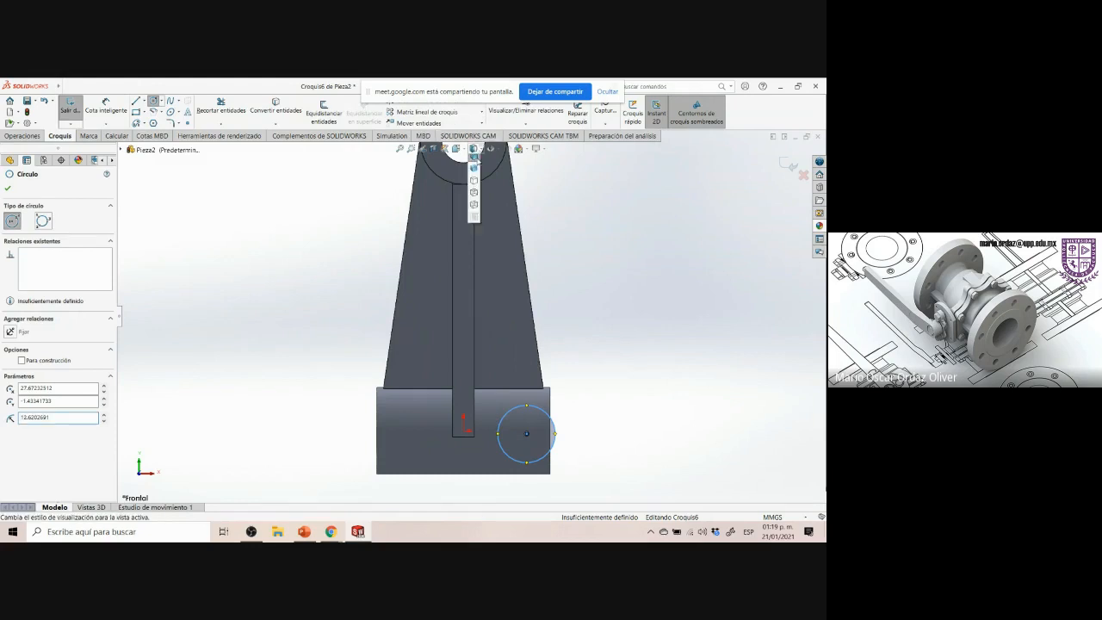
left_click(474, 184)
left_click(640, 353)
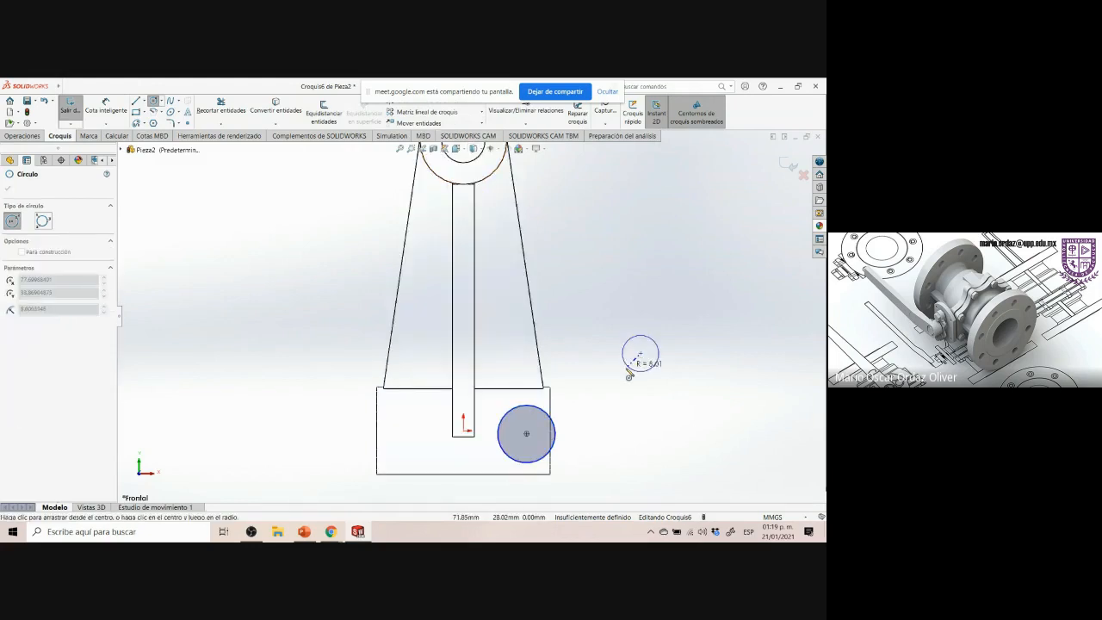
key("Escape")
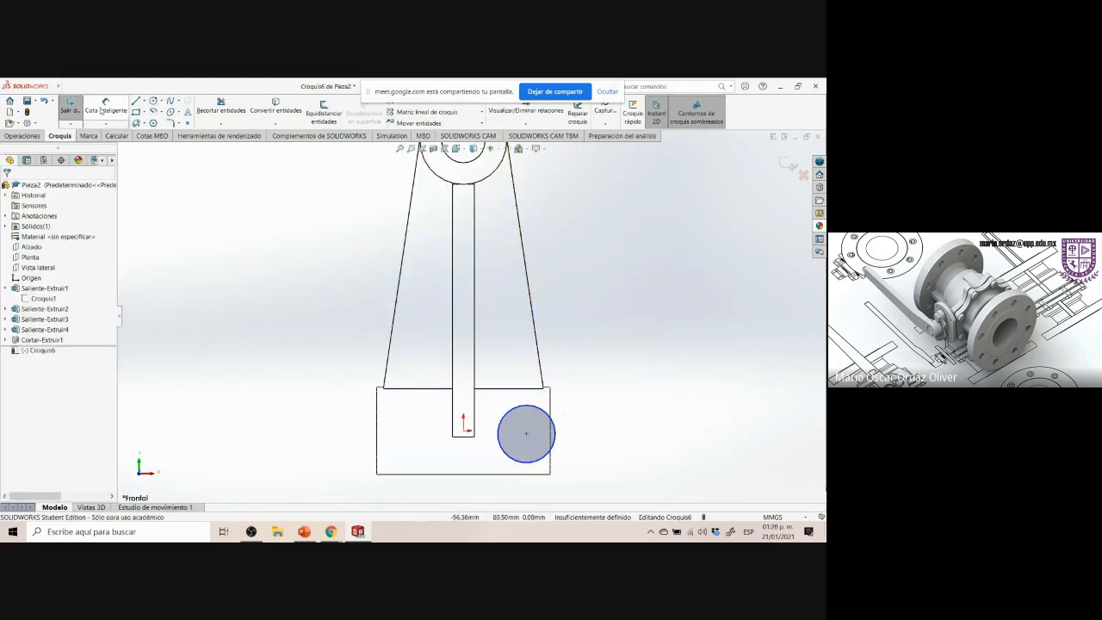
Dimension the new circle's diameter as 6 mm
left_click(105, 105)
left_click(520, 408)
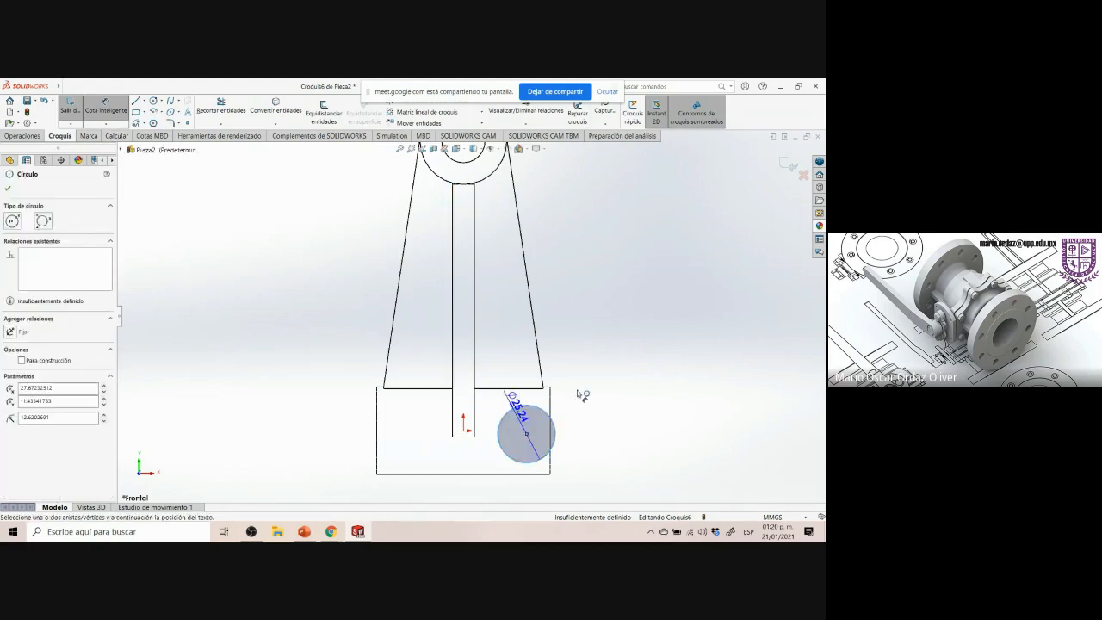
left_click(584, 441)
type("6")
key("Return")
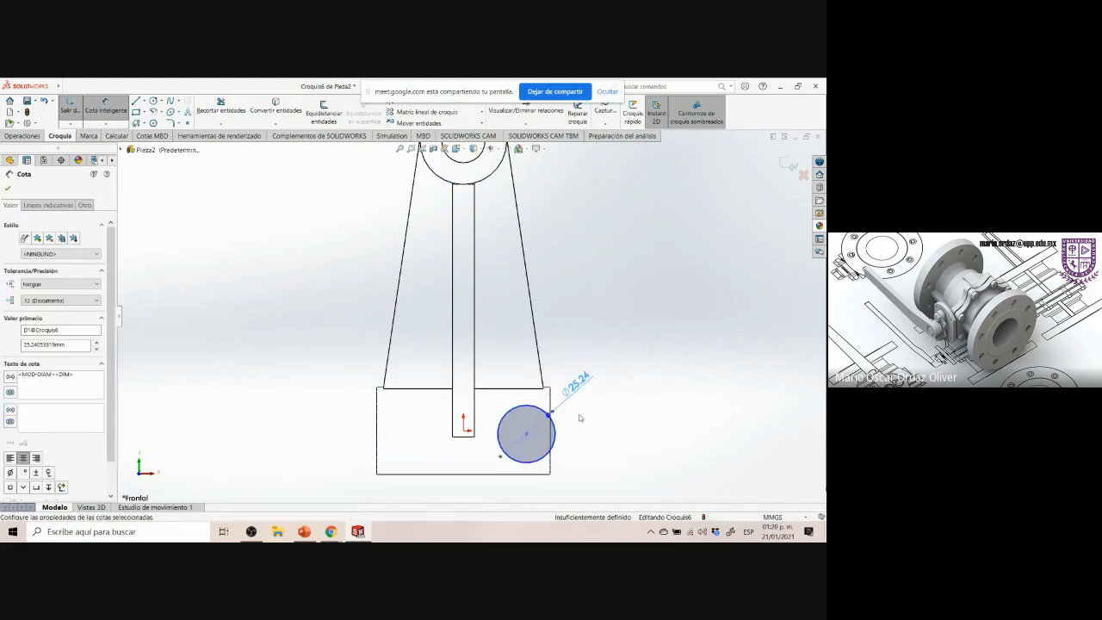
key("Escape")
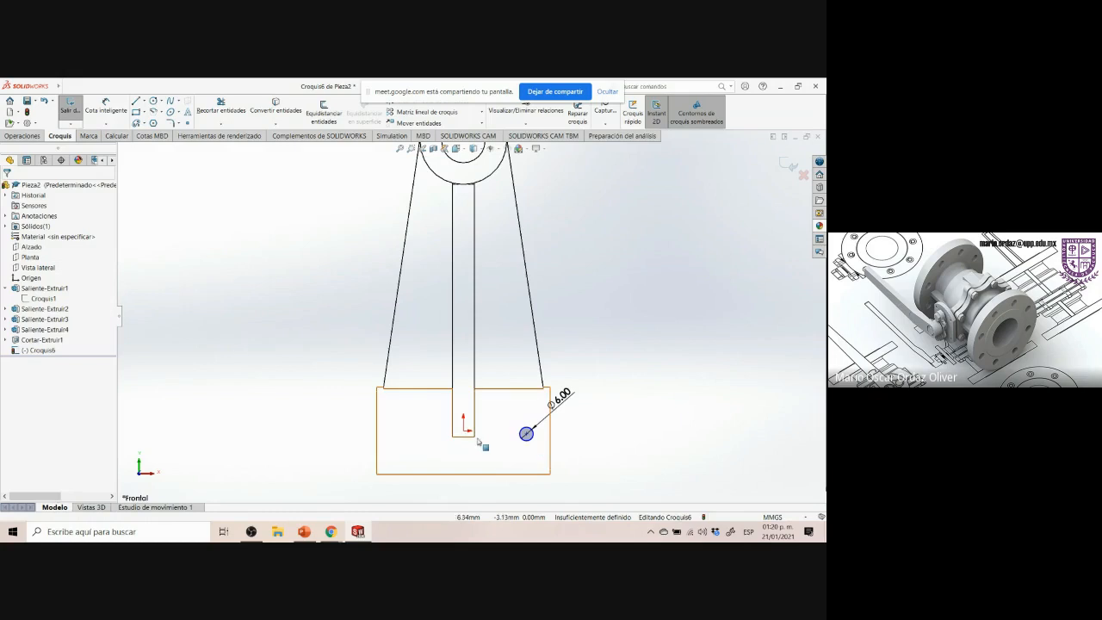
Make the small circle's centre horizontal with the sketch origin
left_click(465, 432)
left_click(526, 433, "ctrl")
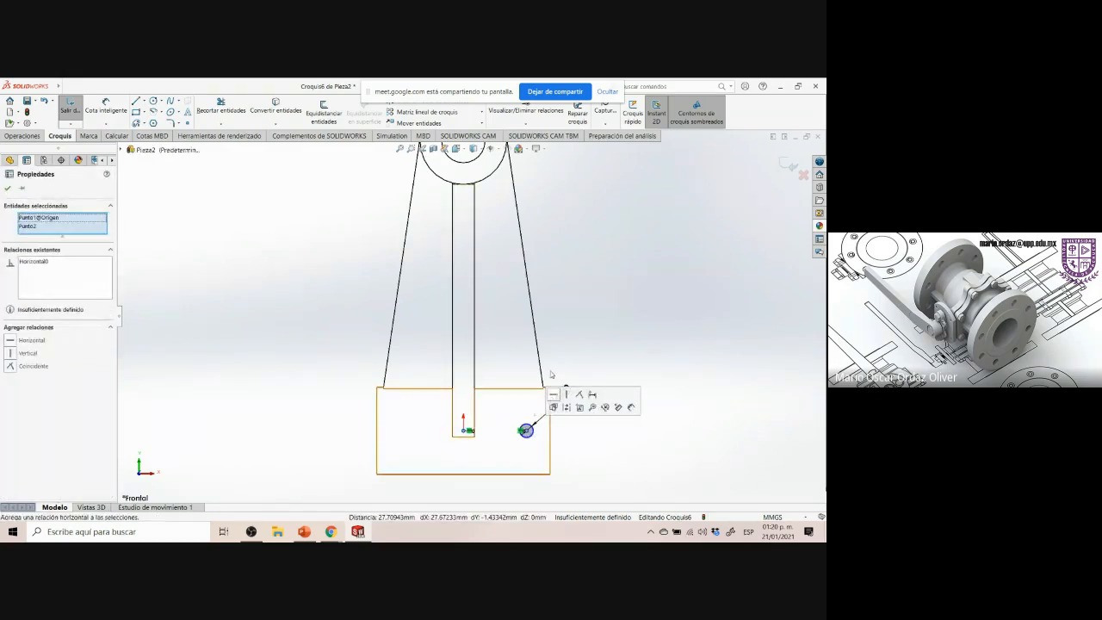
left_click(553, 394)
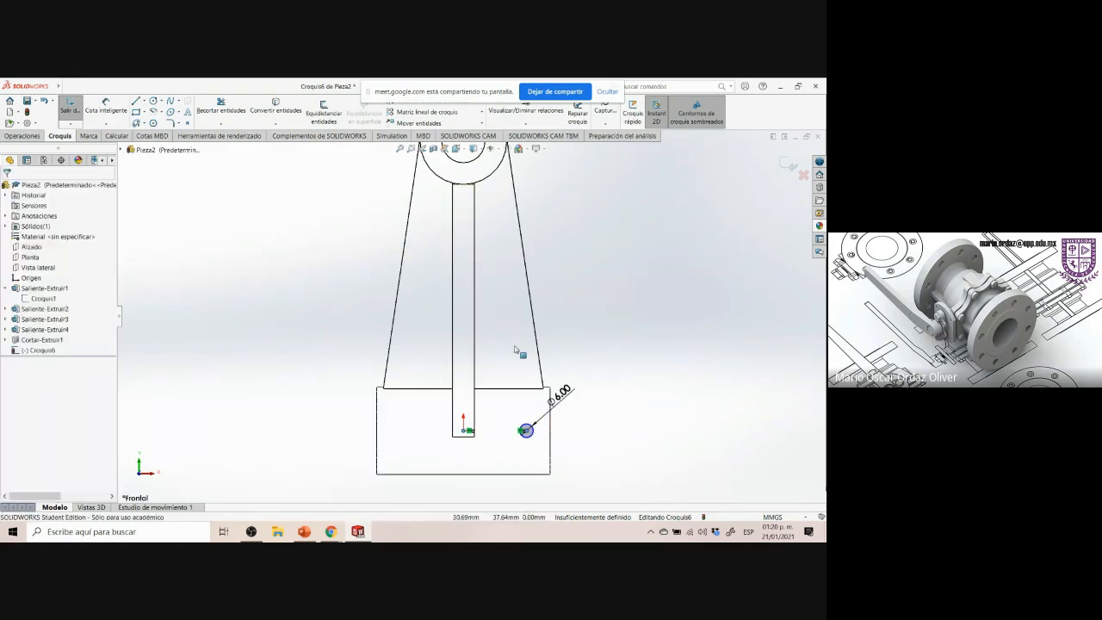
Switch to the reference drawing to check the hole's position on the lower boss, then return to SOLIDWORKS
left_click(105, 107)
left_click(358, 532)
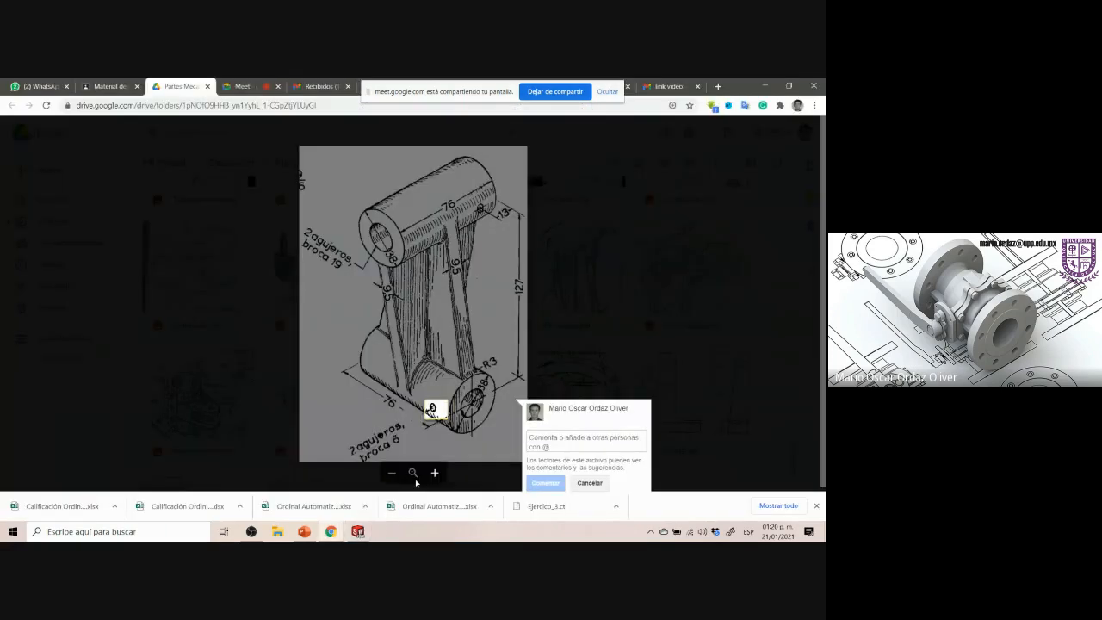
left_click(445, 411)
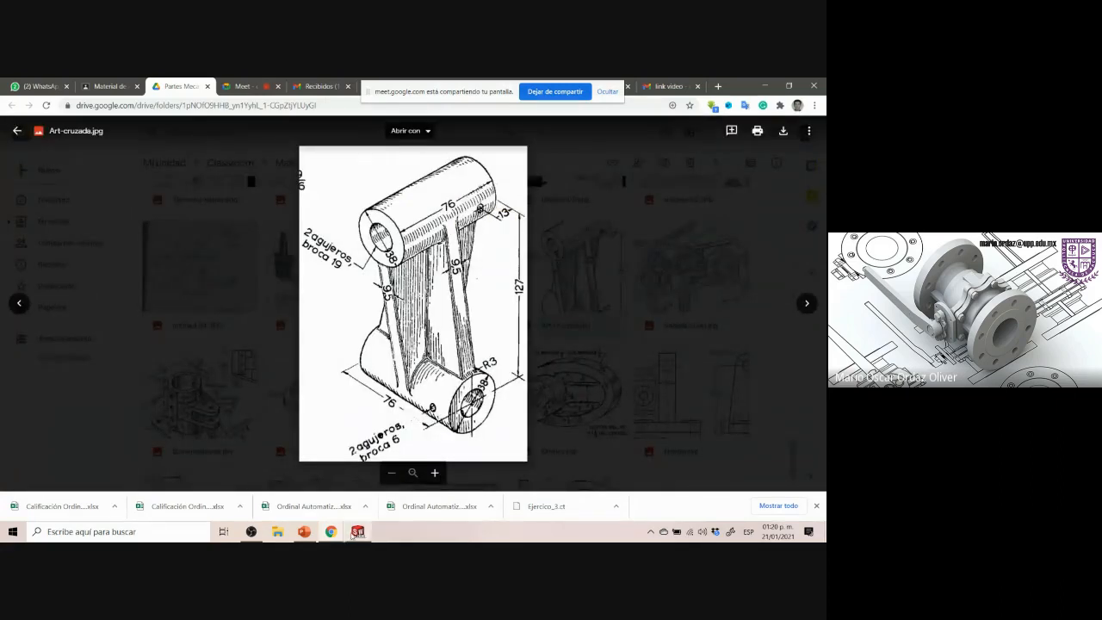
left_click(357, 531)
Dimension the circle's centre 13 mm from the lower boss's right edge
left_click(526, 430)
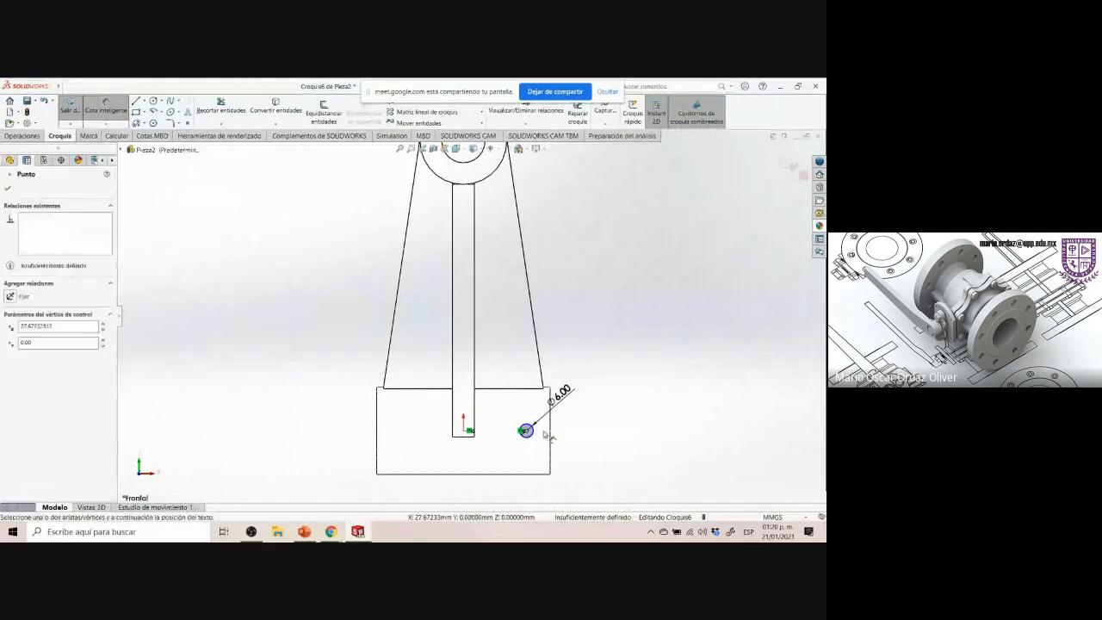
left_click(550, 430)
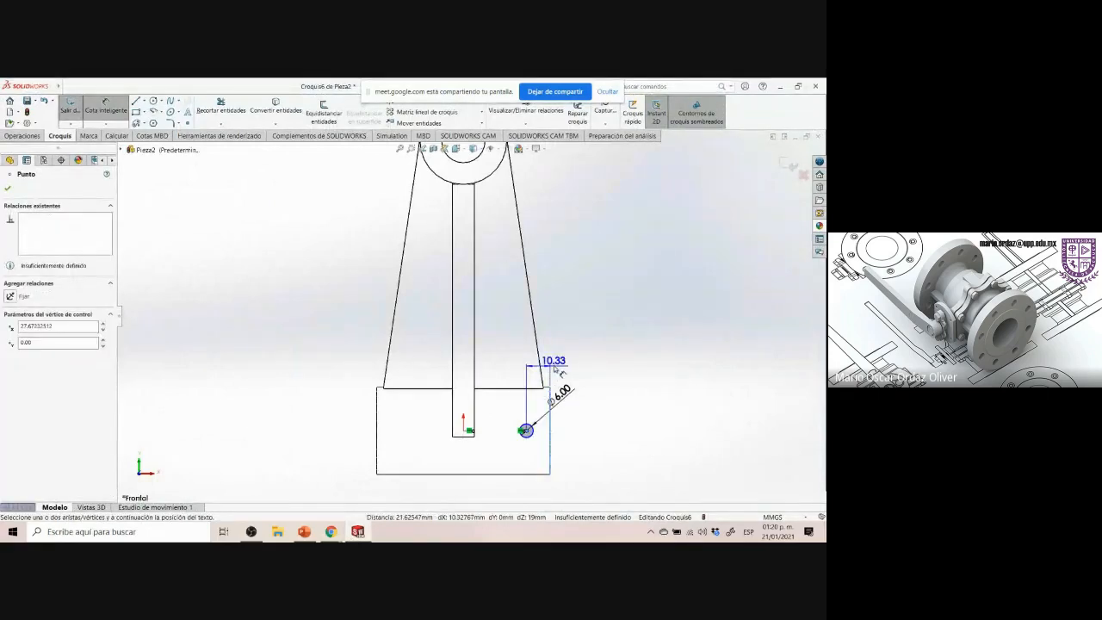
left_click(507, 348)
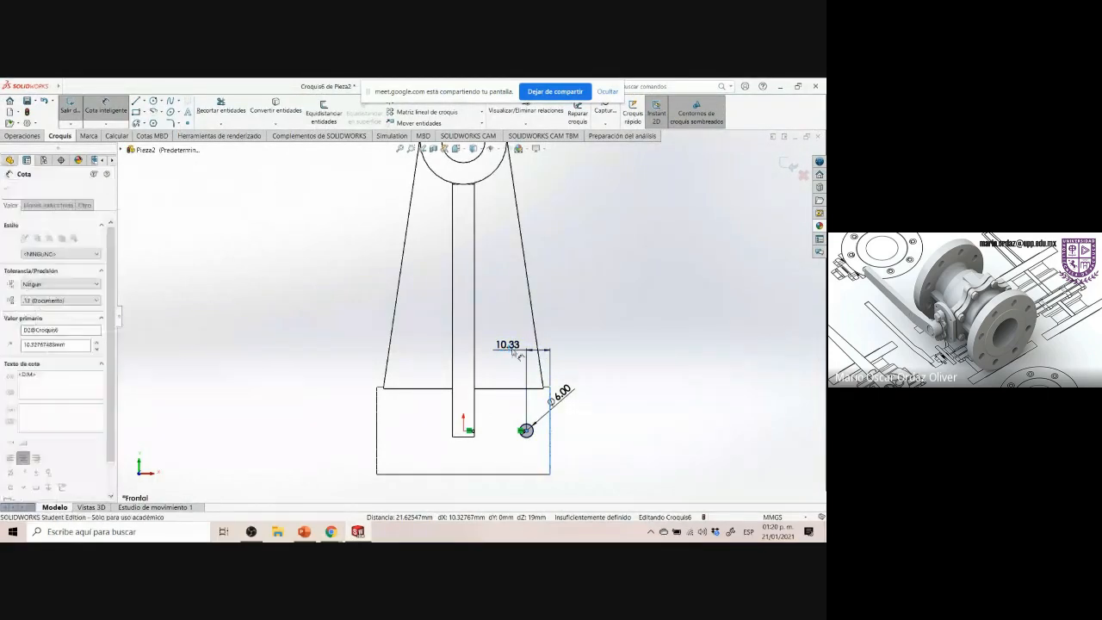
key("Return")
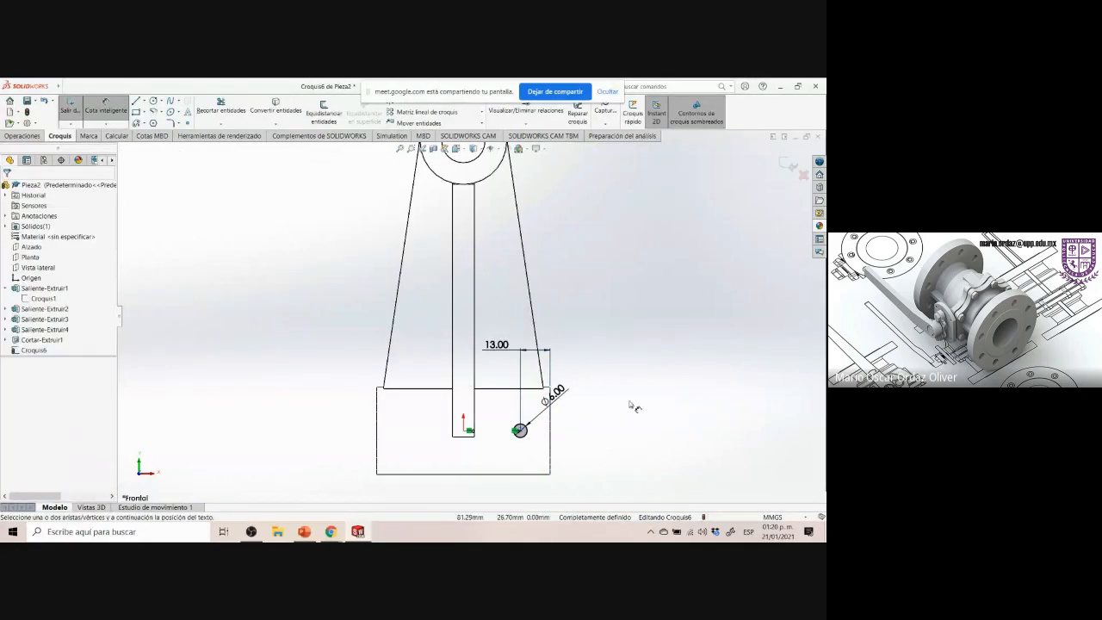
Exit the sketch and cut-extrude the 6 mm circle Through All to drill the hole
left_click(787, 165)
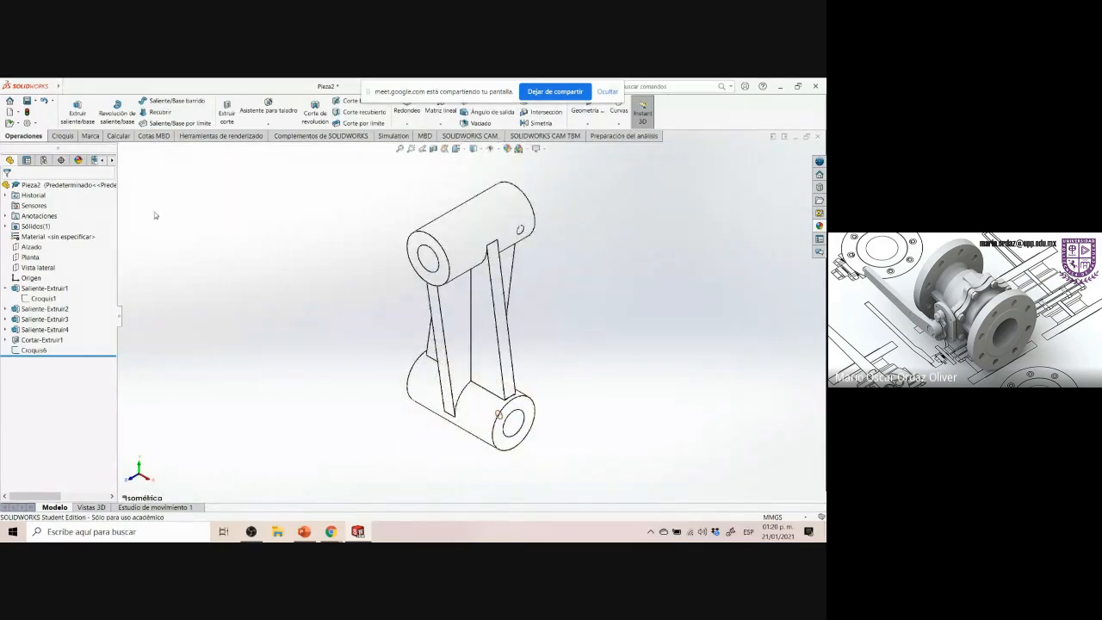
left_click(52, 351)
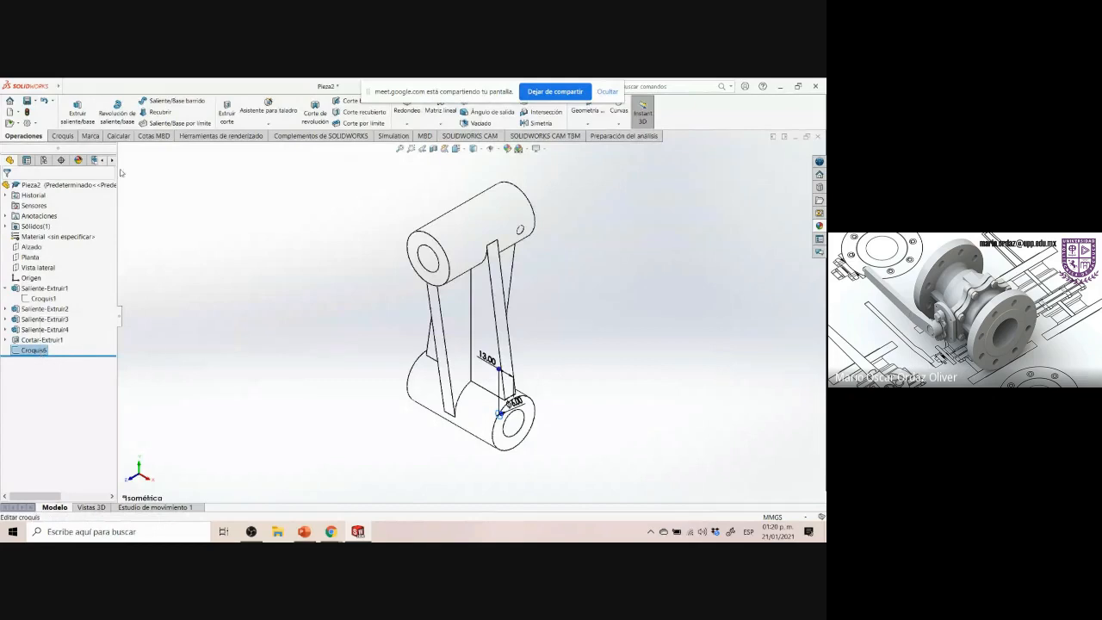
left_click(228, 117)
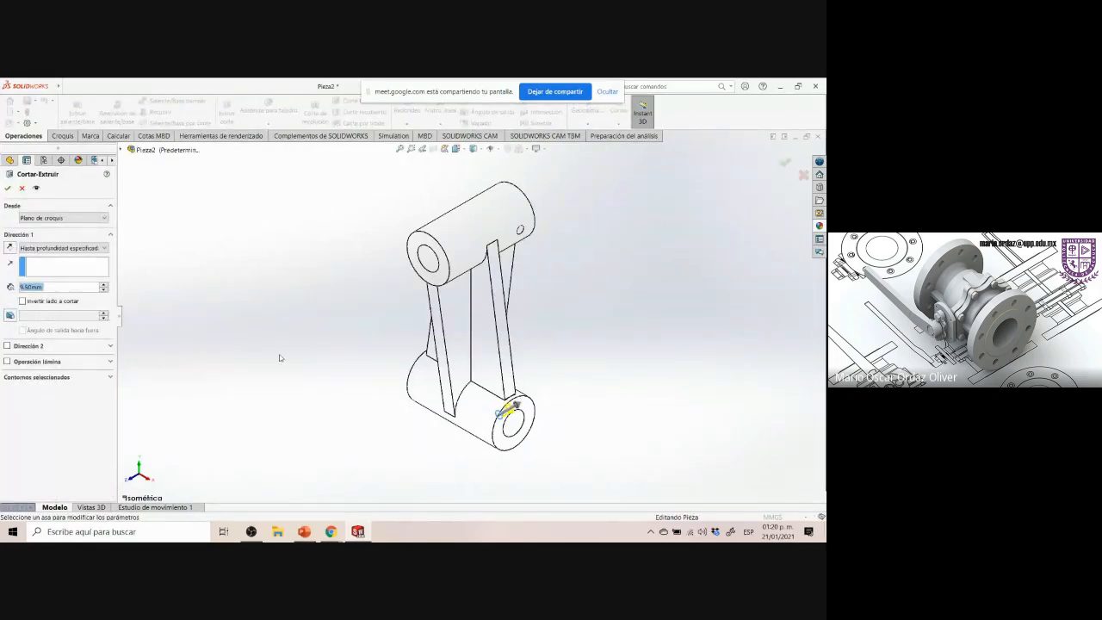
left_click(11, 249)
left_click(65, 248)
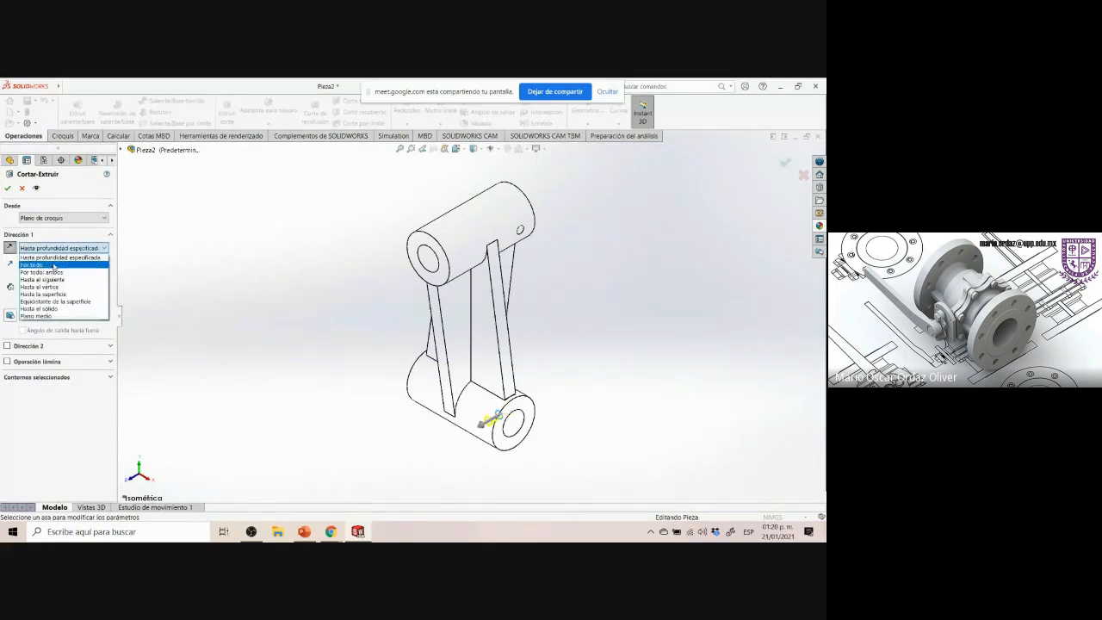
left_click(53, 264)
left_click(8, 187)
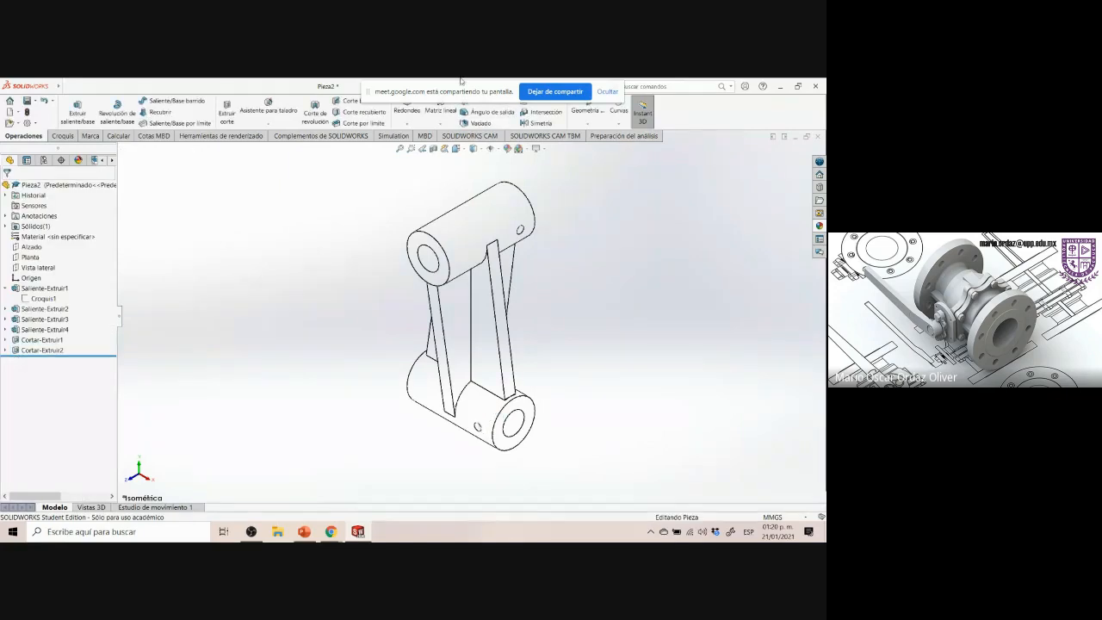
Switch the display style back to shaded with edges
left_click(474, 148)
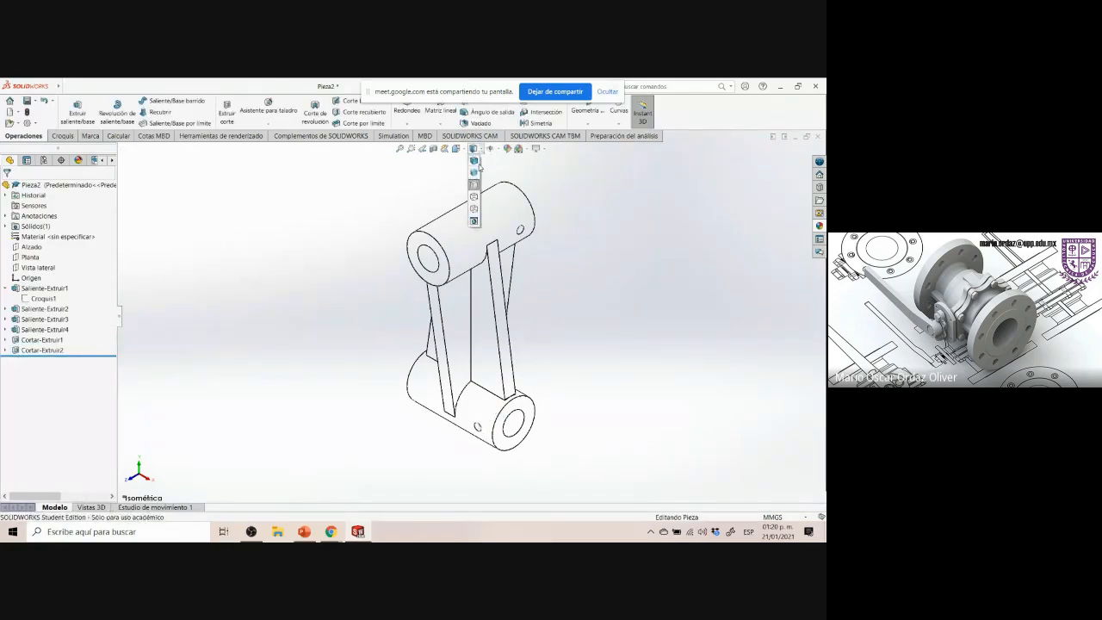
left_click(479, 167)
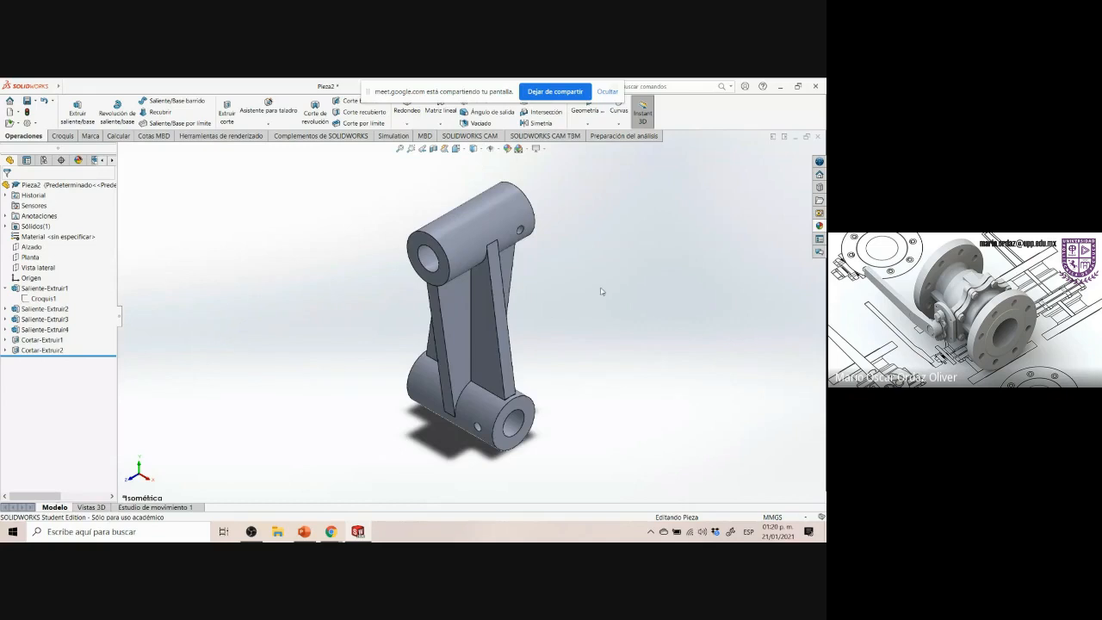
scroll(608, 400, "down", 2)
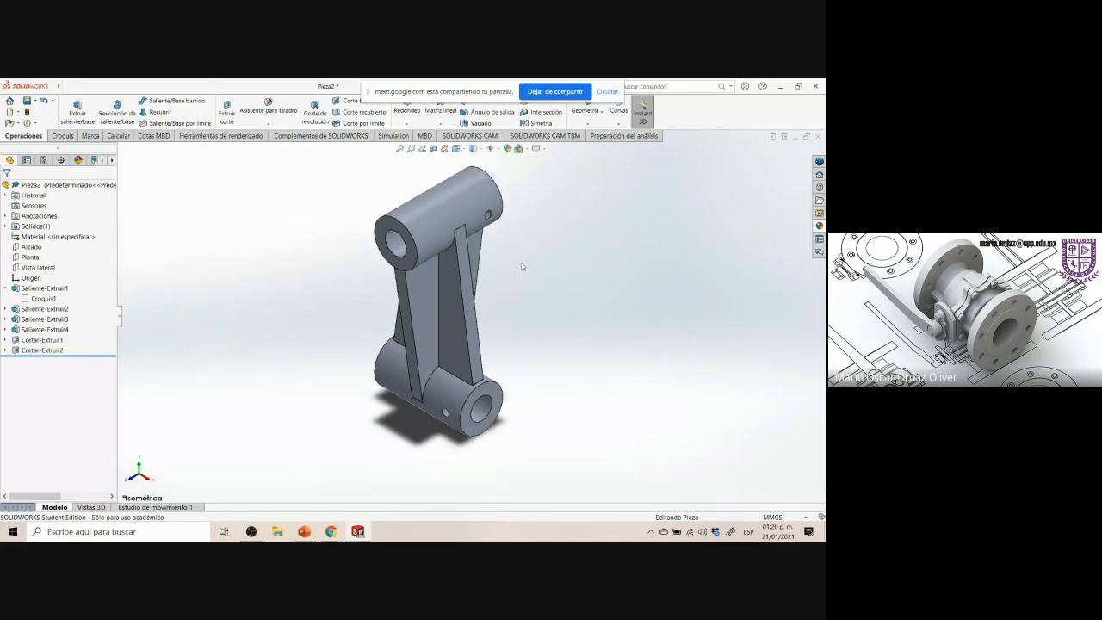
scroll(536, 197, "down", 1)
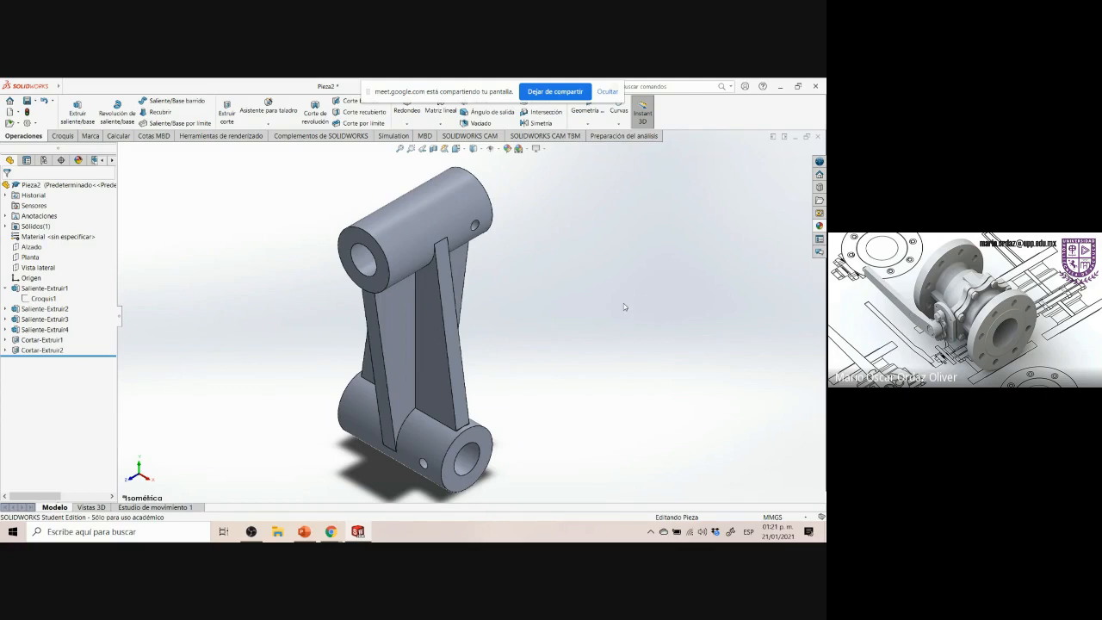
Switch to the reference drawing and back to compare it with the model
left_click(358, 531)
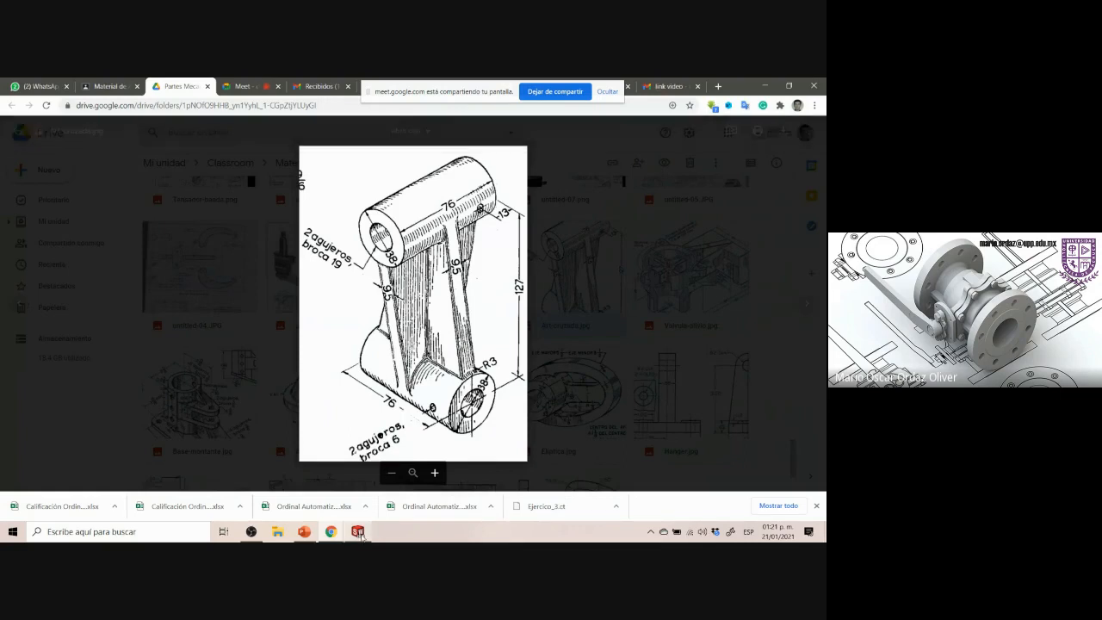
left_click(358, 531)
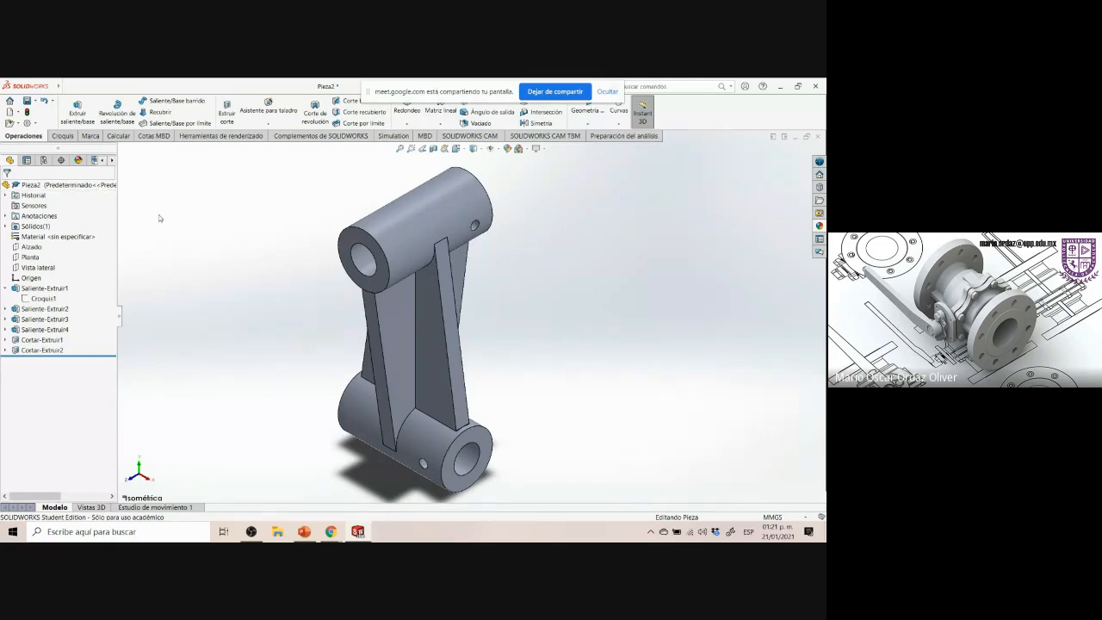
Assign AISI 1020 steel as the part's material
right_click(80, 240)
left_click(121, 246)
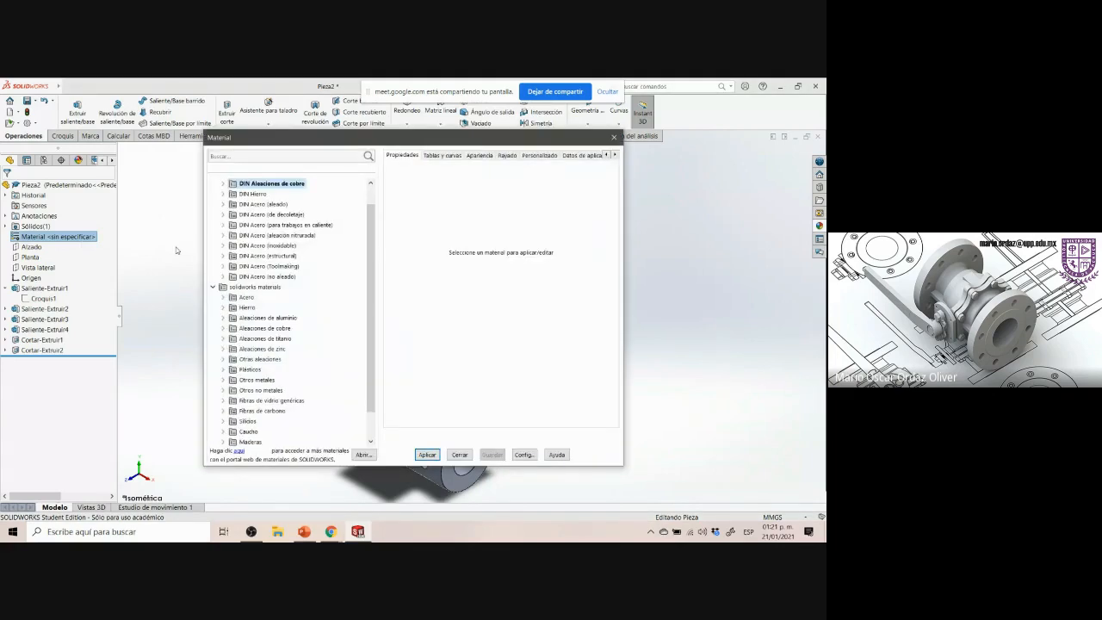
left_click(357, 532)
mouse_move(334, 532)
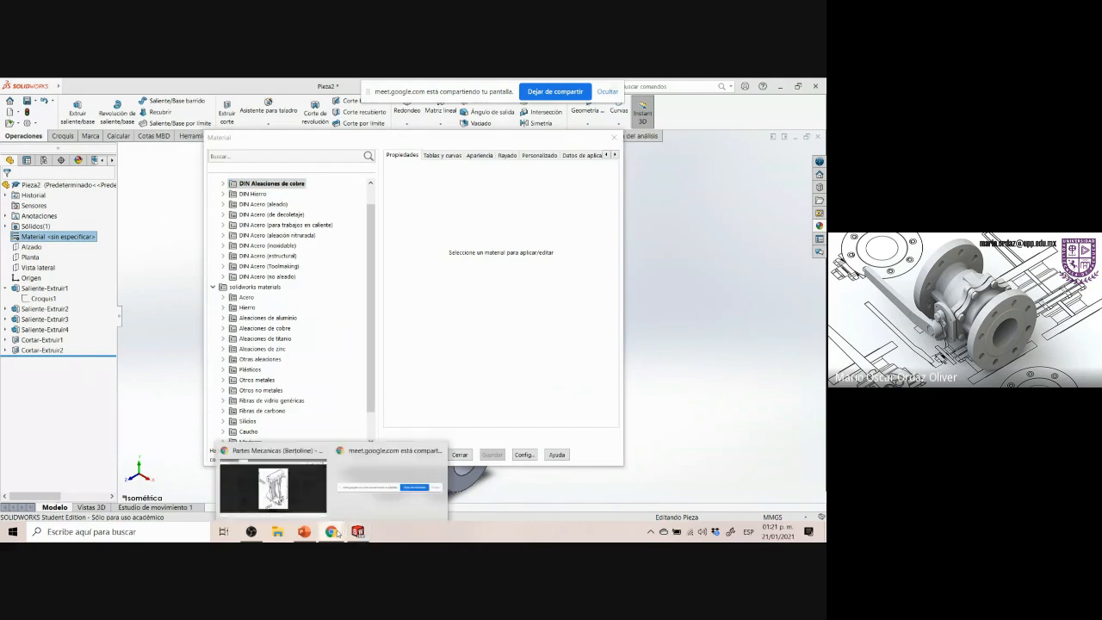
left_click(263, 482)
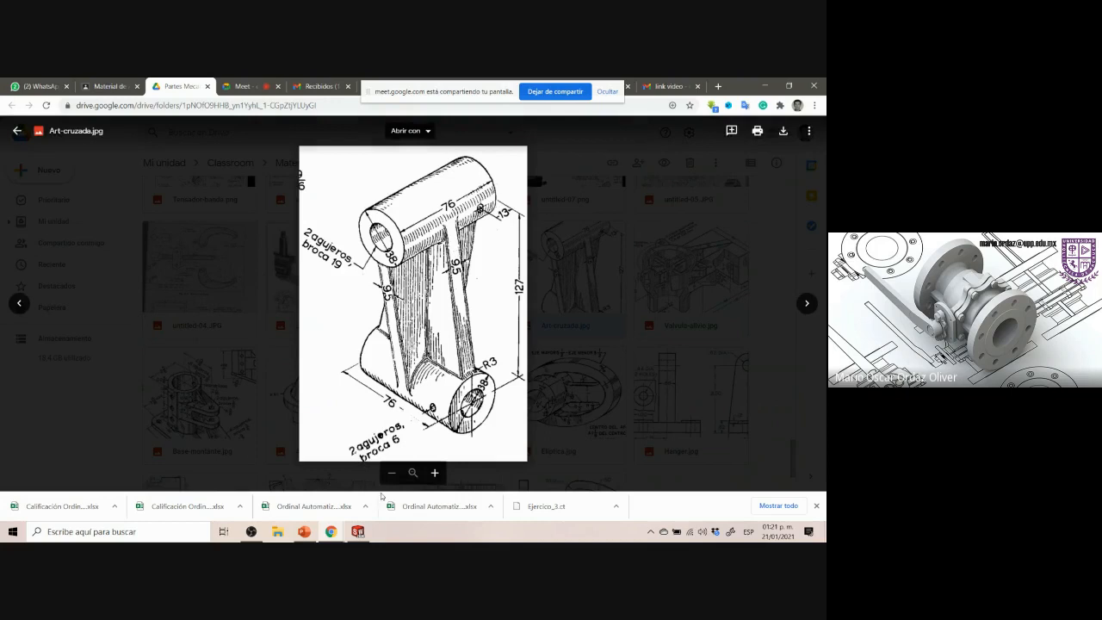
left_click(357, 531)
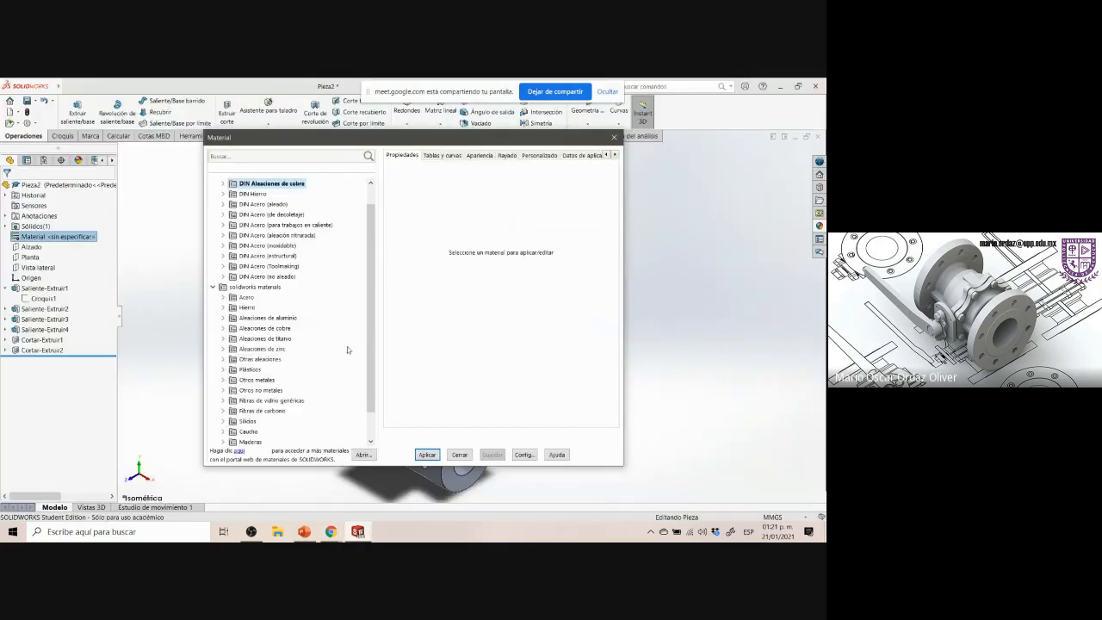
left_click(225, 298)
left_click(259, 247)
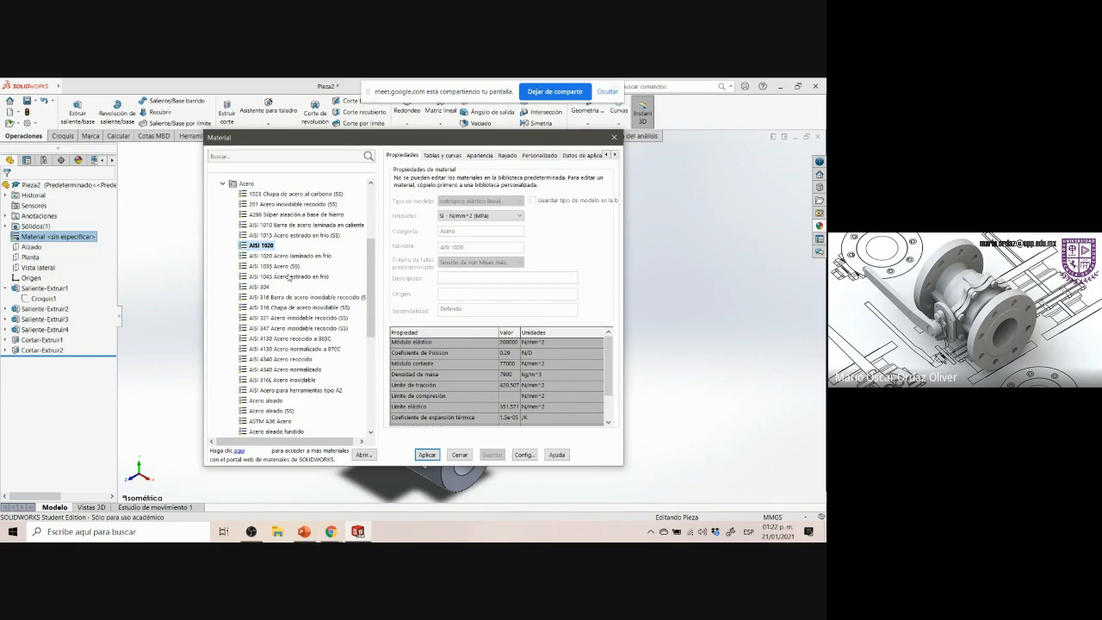
left_click(427, 454)
left_click(460, 454)
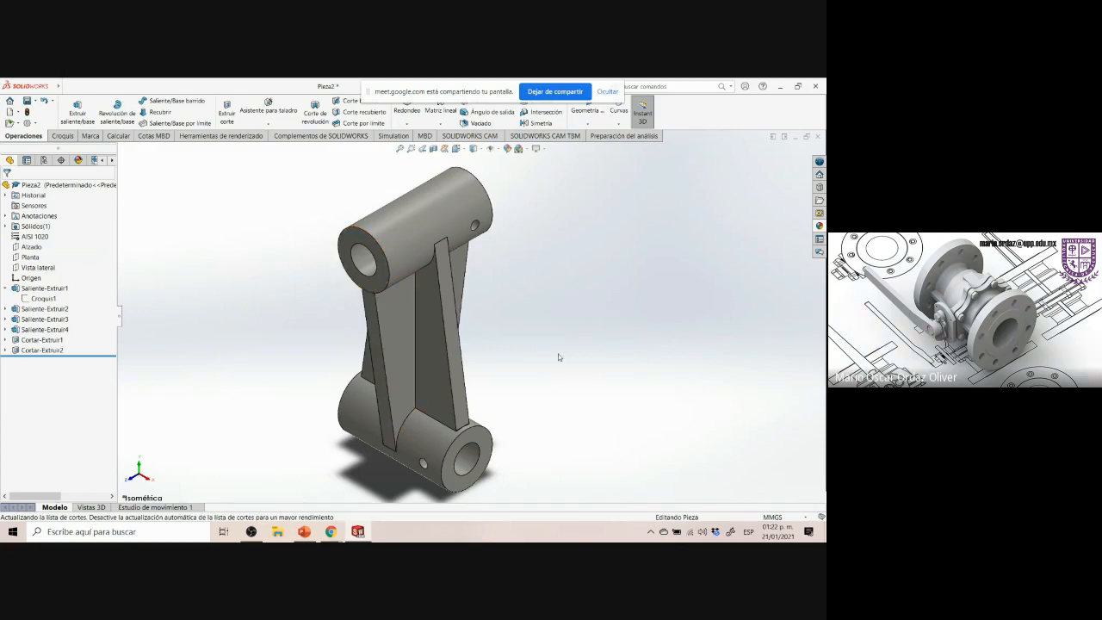
Apply the white paint appearance to the part
left_click(819, 226)
scroll(801, 386, "up", 3)
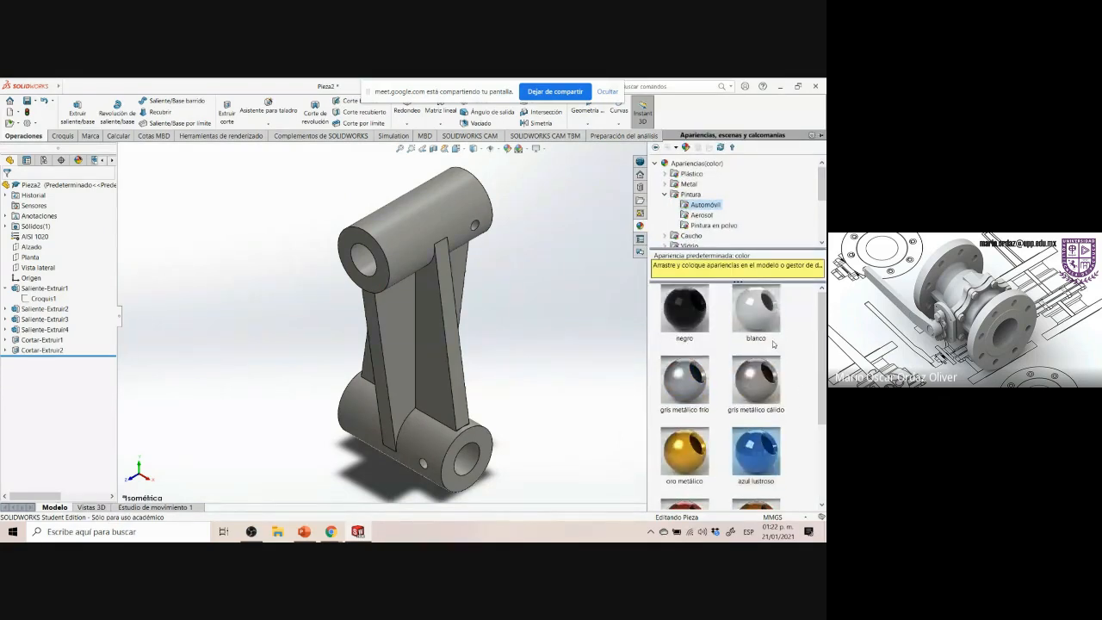
left_click_drag(758, 329, 454, 226)
left_click(454, 226)
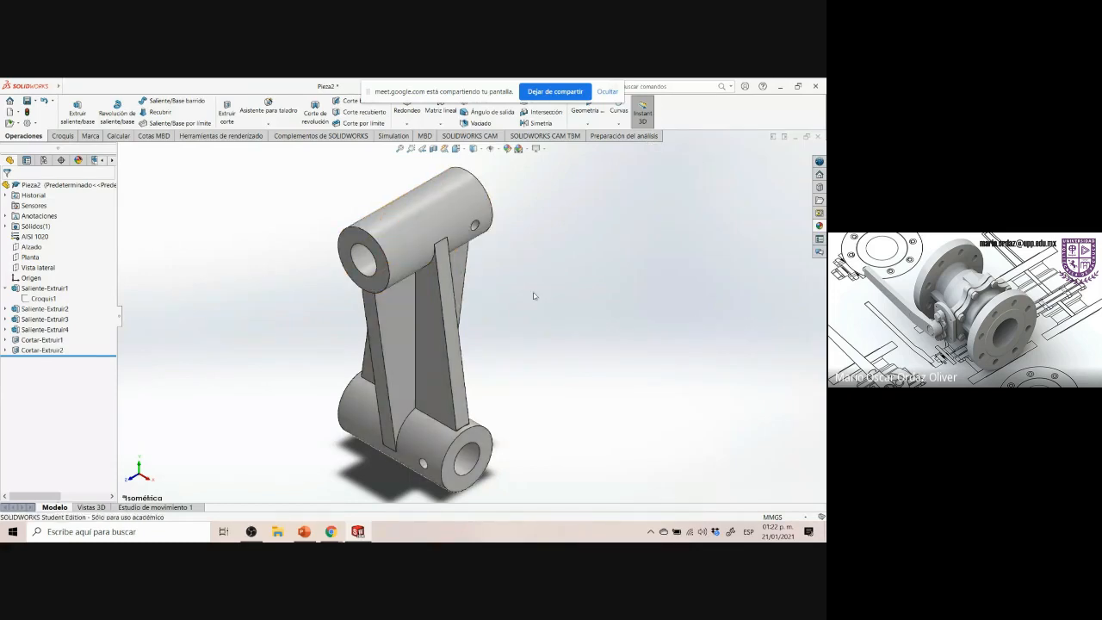
scroll(543, 458, "down", 1)
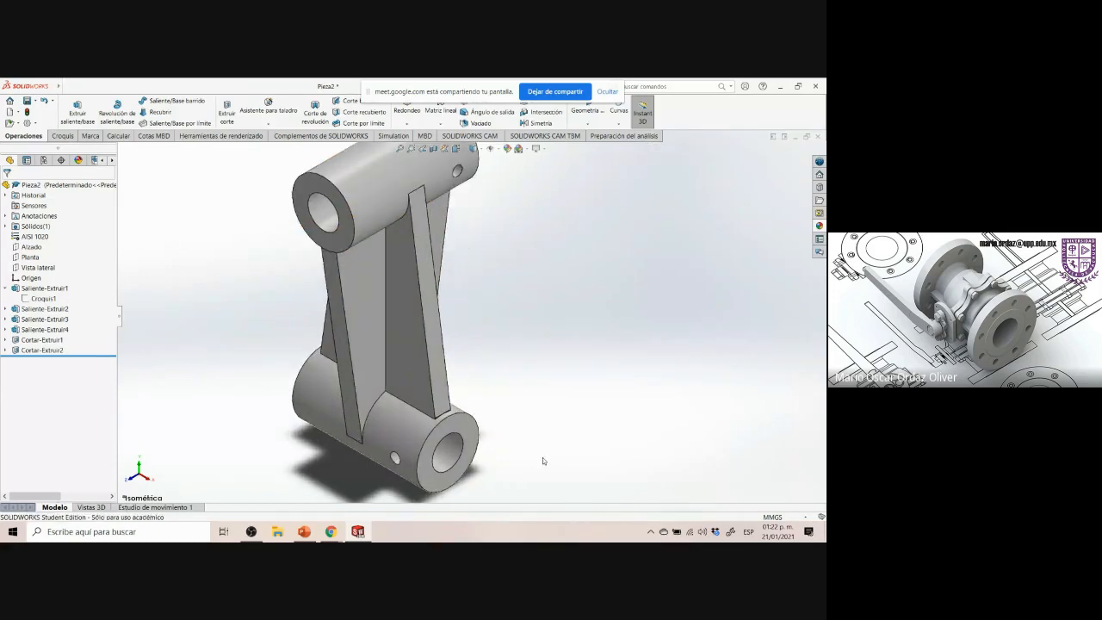
scroll(530, 389, "up", 2)
scroll(492, 188, "down", 1)
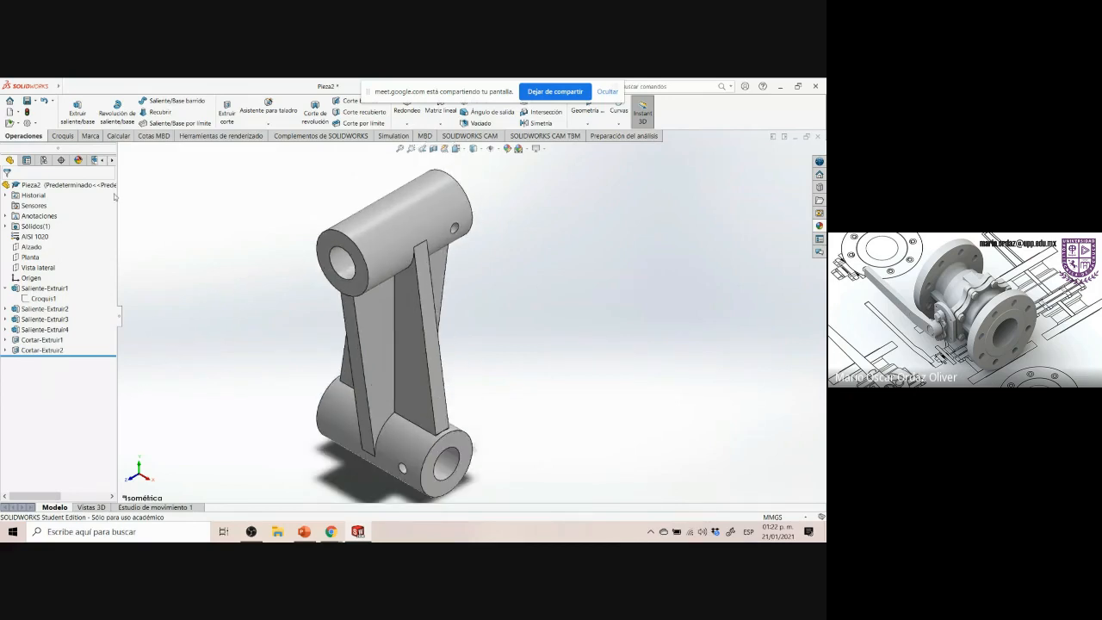
left_click(27, 101)
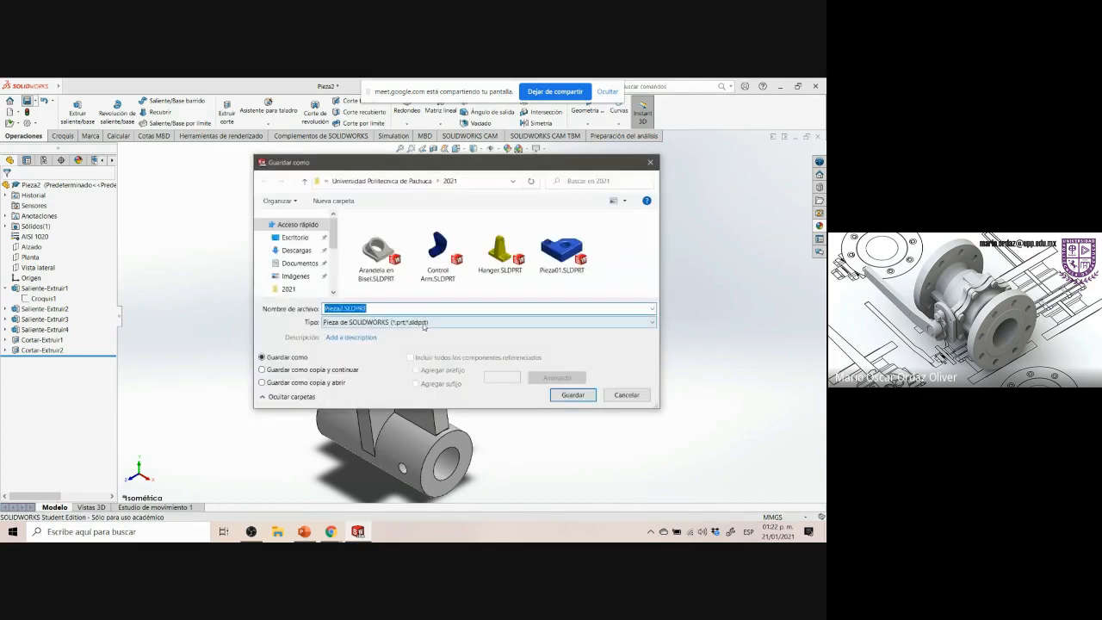
type("0")
key("Escape")
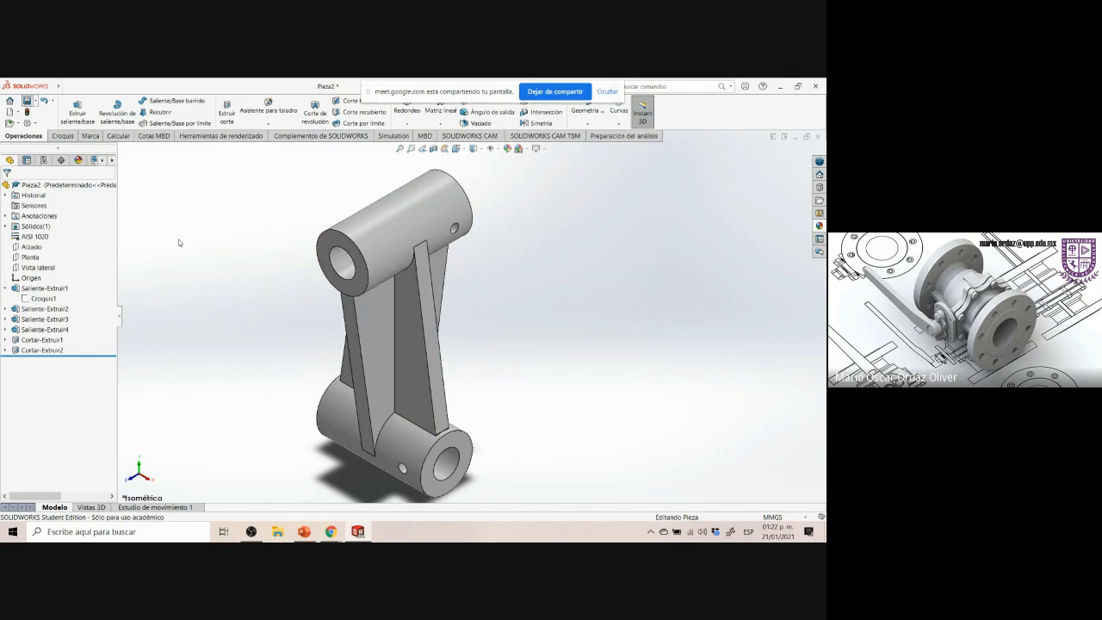
Start saving the part and enter the file name Articulacion Cruzada
key("ctrl+s")
key("Right")
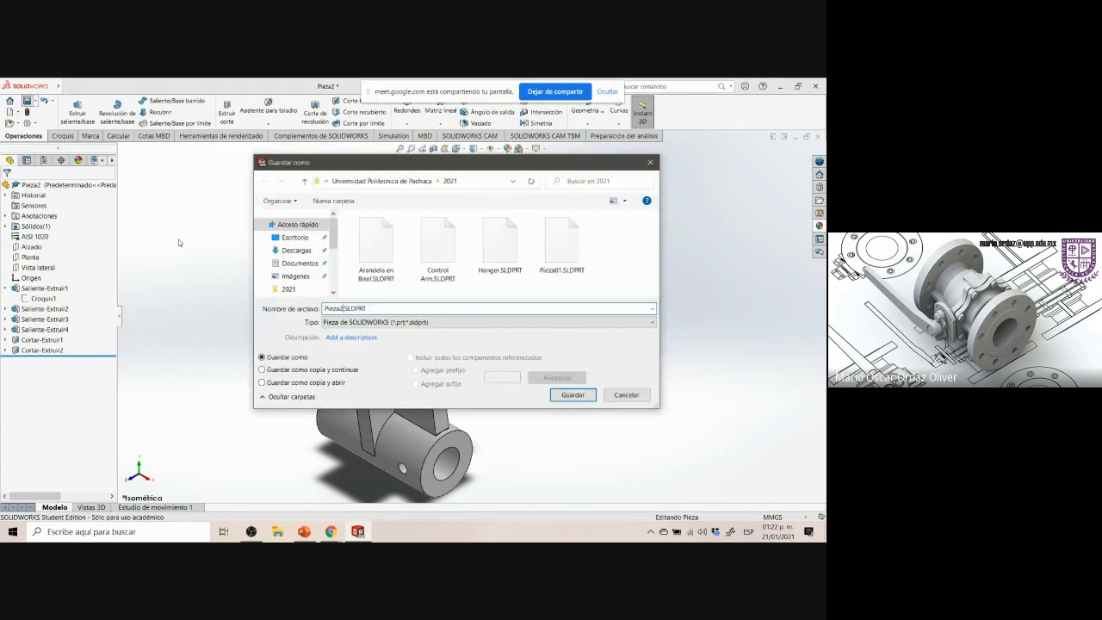
key("BackSpace")
key("BackSpace")
key("BackSpace")
key("BackSpace")
key("BackSpace")
key("BackSpace")
type("Ar")
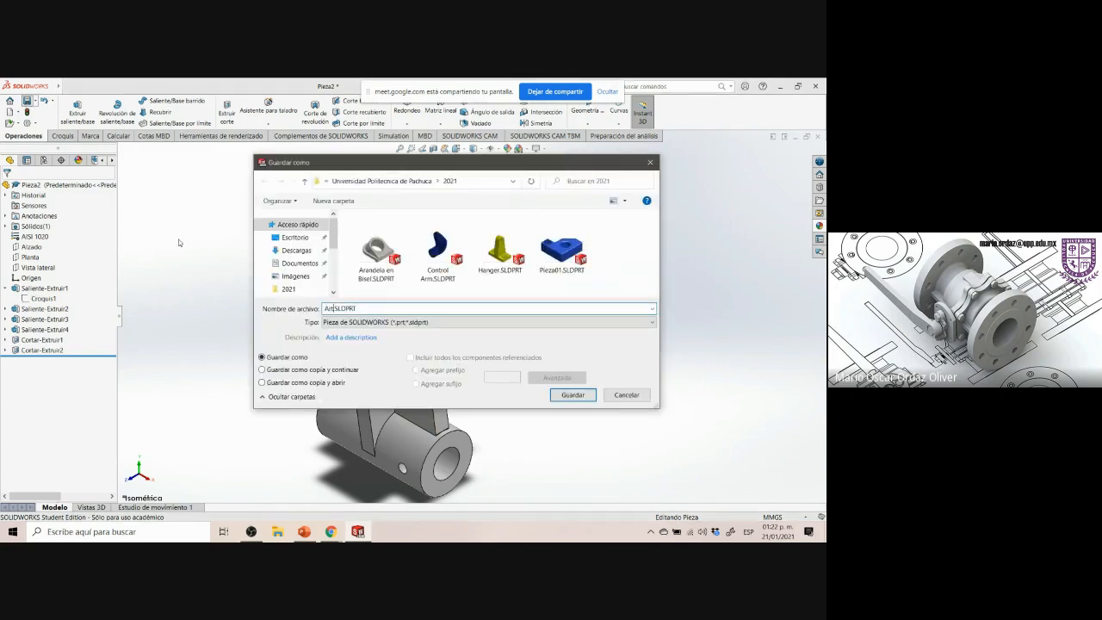
type("ticulacion Cruzada")
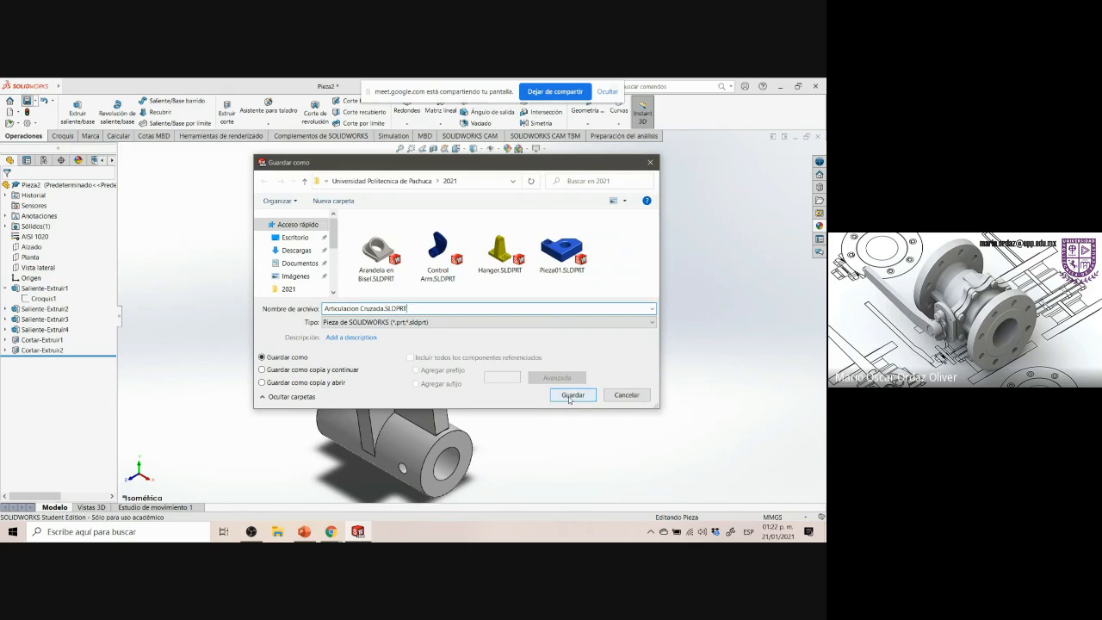
Switch to the reference drawing and back to the save dialog to check the part's name
mouse_move(336, 532)
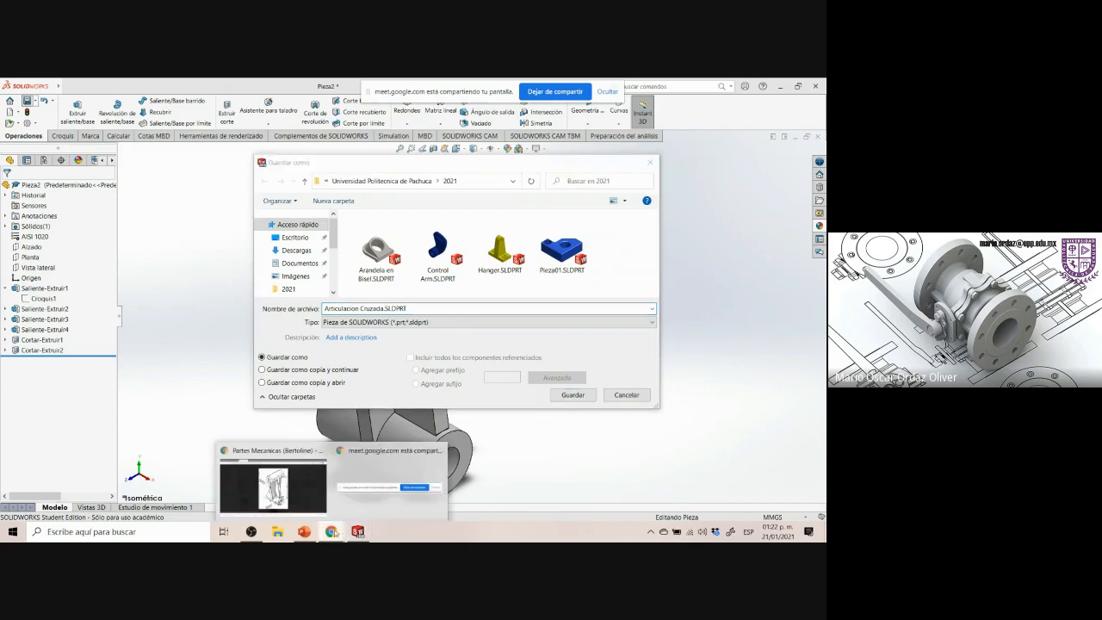
left_click(306, 501)
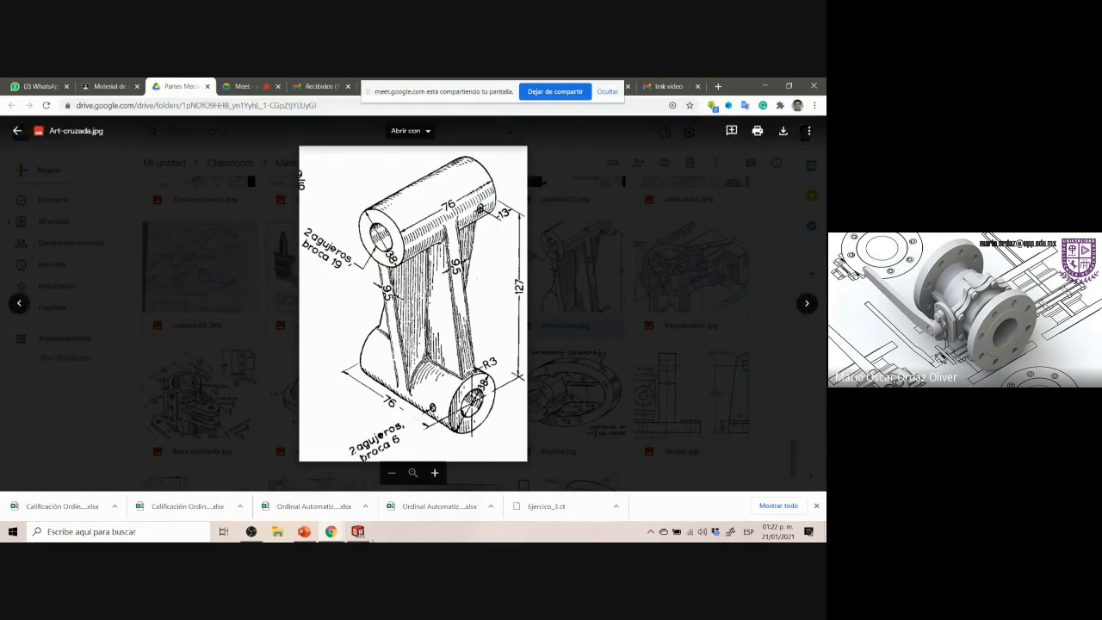
left_click(358, 532)
Rename the file as Art-Cruzada and save the part
left_click(366, 307)
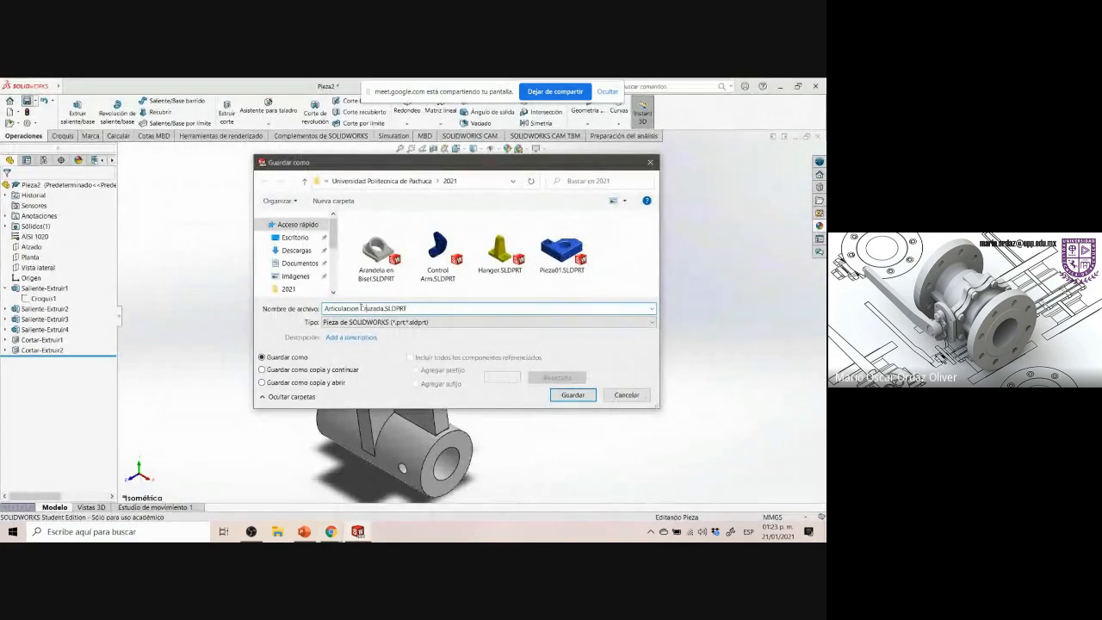
key("BackSpace")
key("BackSpace")
key("BackSpace")
key("BackSpace")
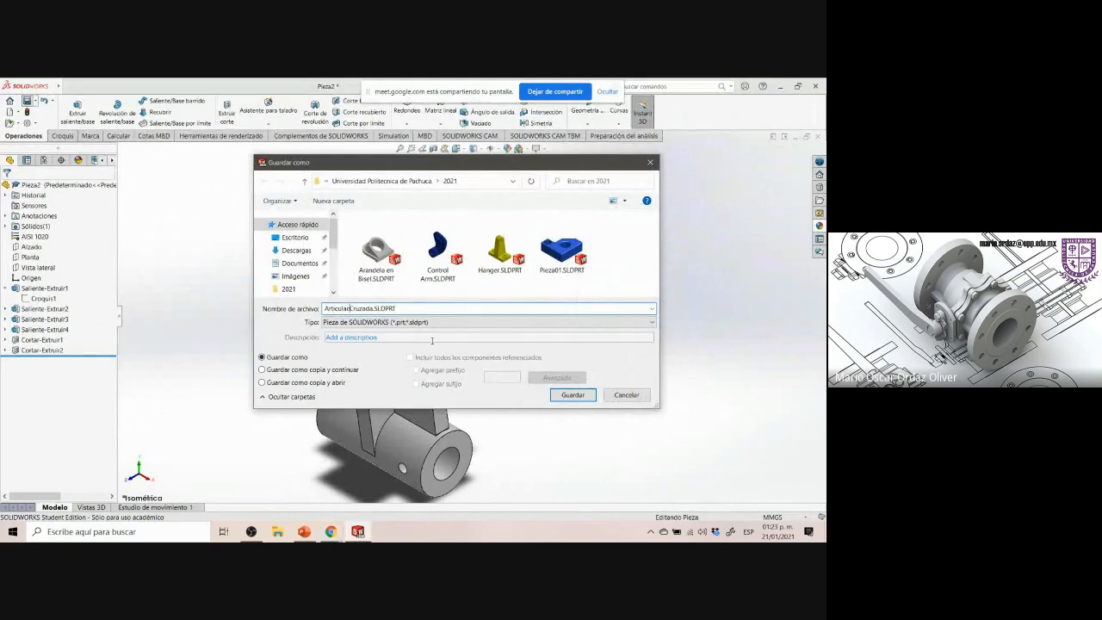
key("BackSpace")
key("BackSpace")
key("BackSpace")
key("BackSpace")
key("BackSpace")
key("BackSpace")
key("BackSpace")
key("BackSpace")
type("rt")
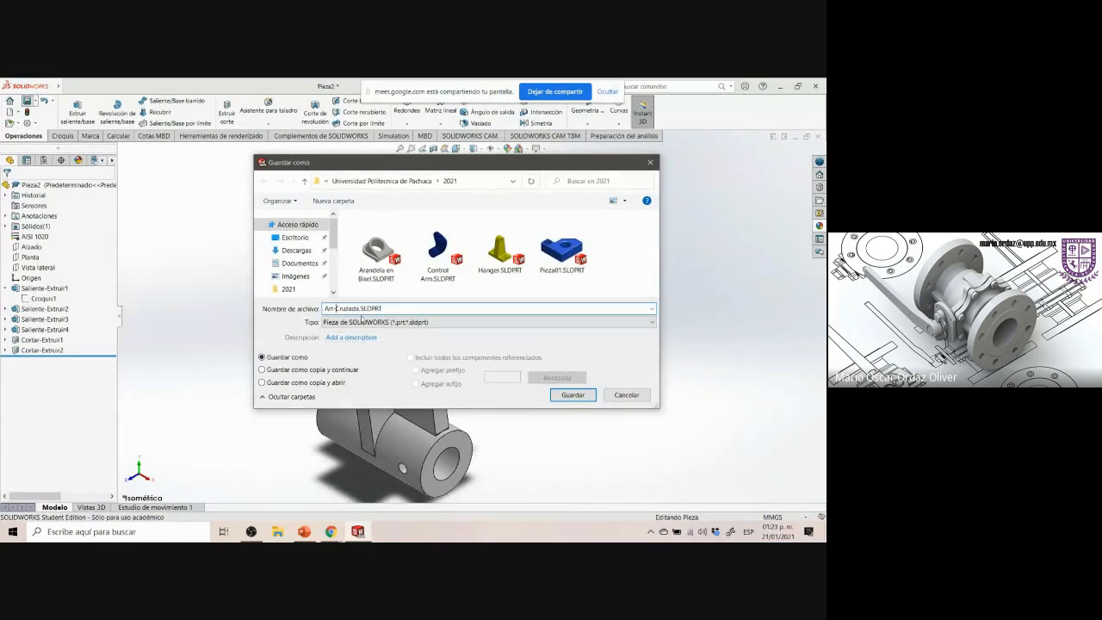
left_click_drag(360, 308, 300, 315)
left_click(572, 394)
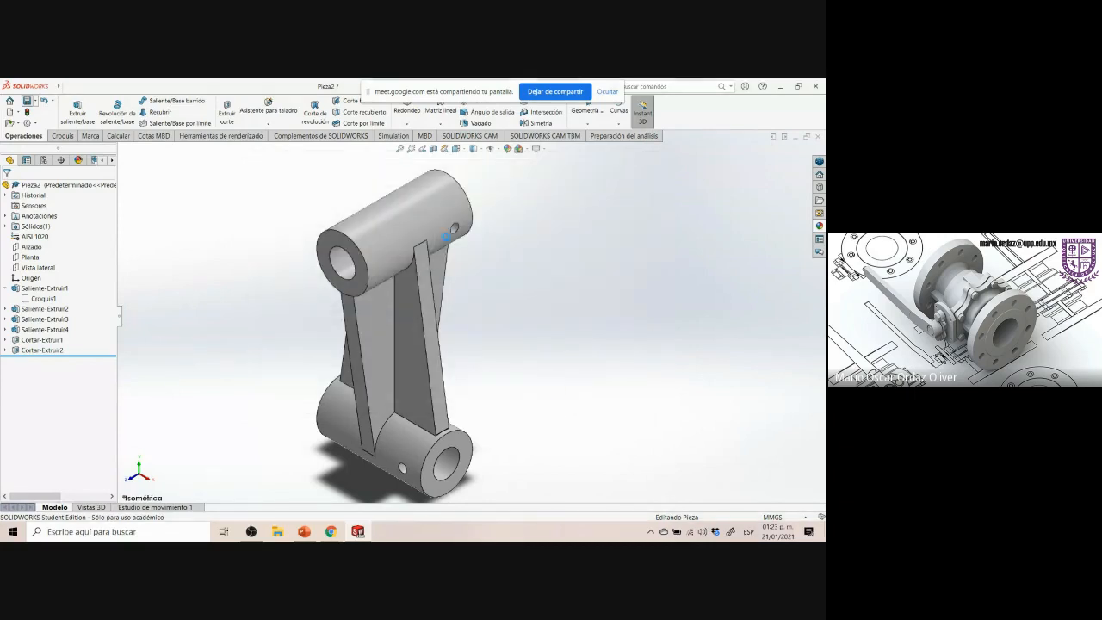
Fit the part in view and start a PhotoView 360 final render
left_click(206, 140)
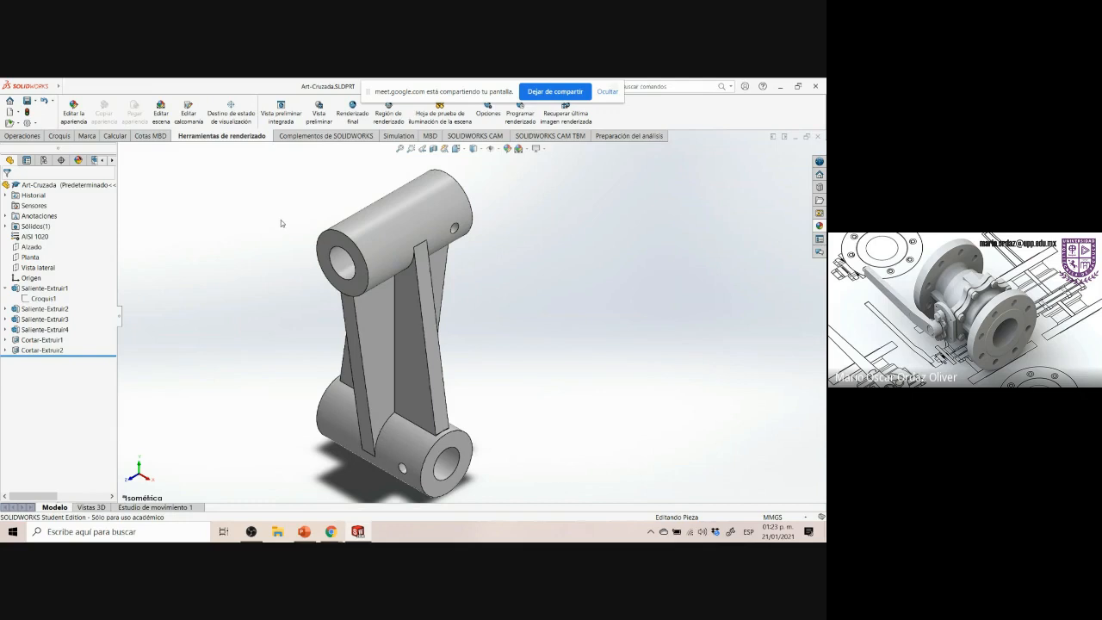
key("f")
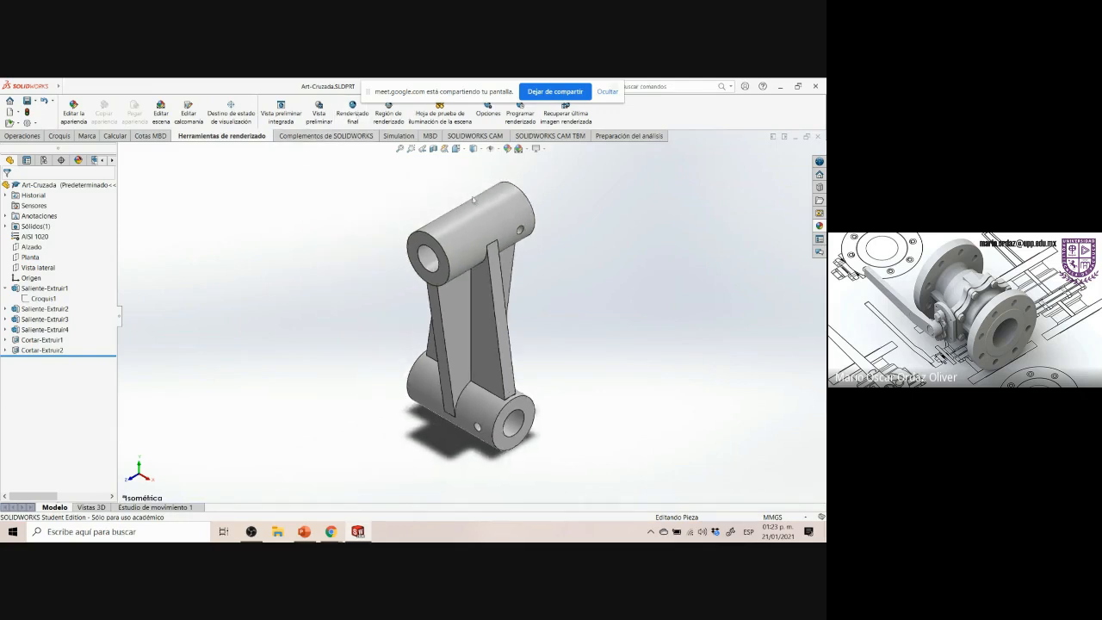
scroll(505, 198, "up", 1)
scroll(565, 266, "down", 1)
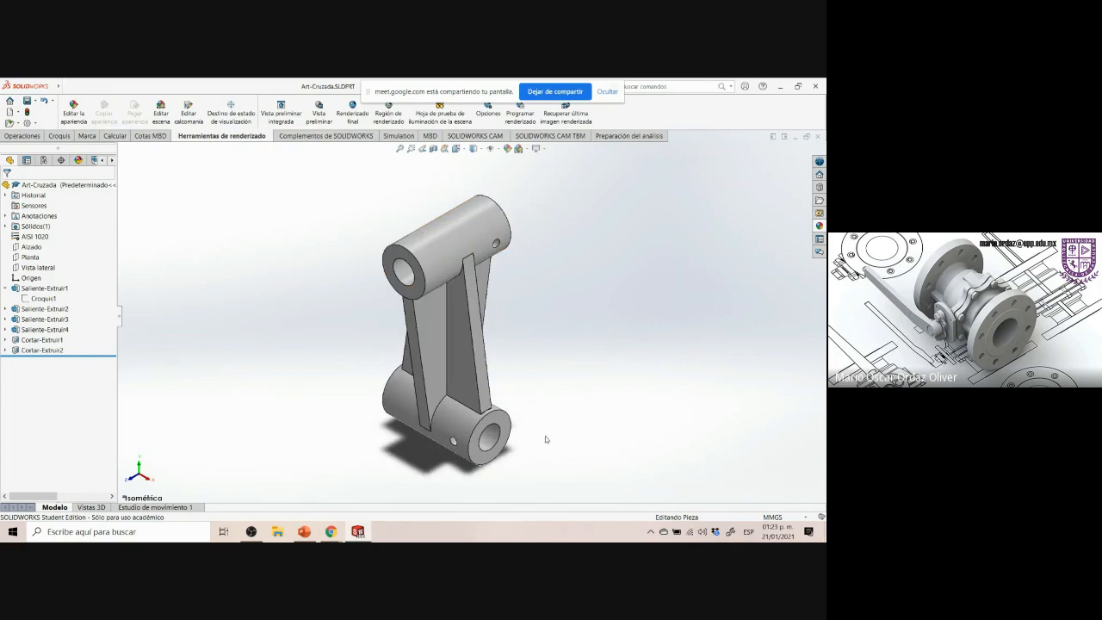
scroll(545, 435, "down", 1)
scroll(512, 276, "up", 1)
scroll(508, 187, "down", 1)
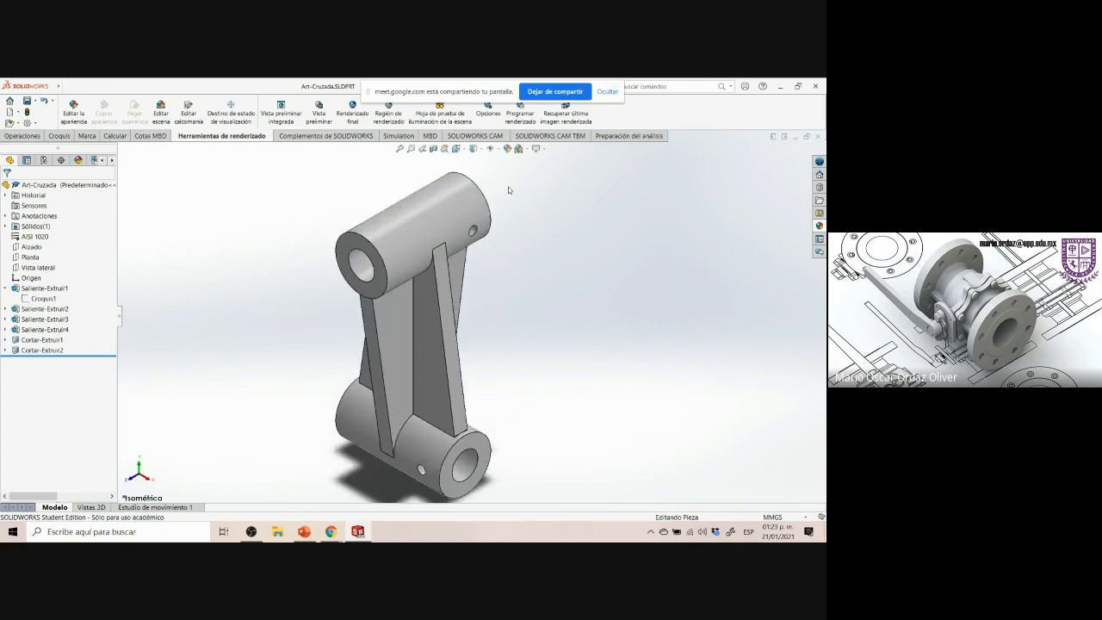
scroll(510, 189, "up", 1)
scroll(511, 197, "down", 1)
scroll(507, 226, "up", 1)
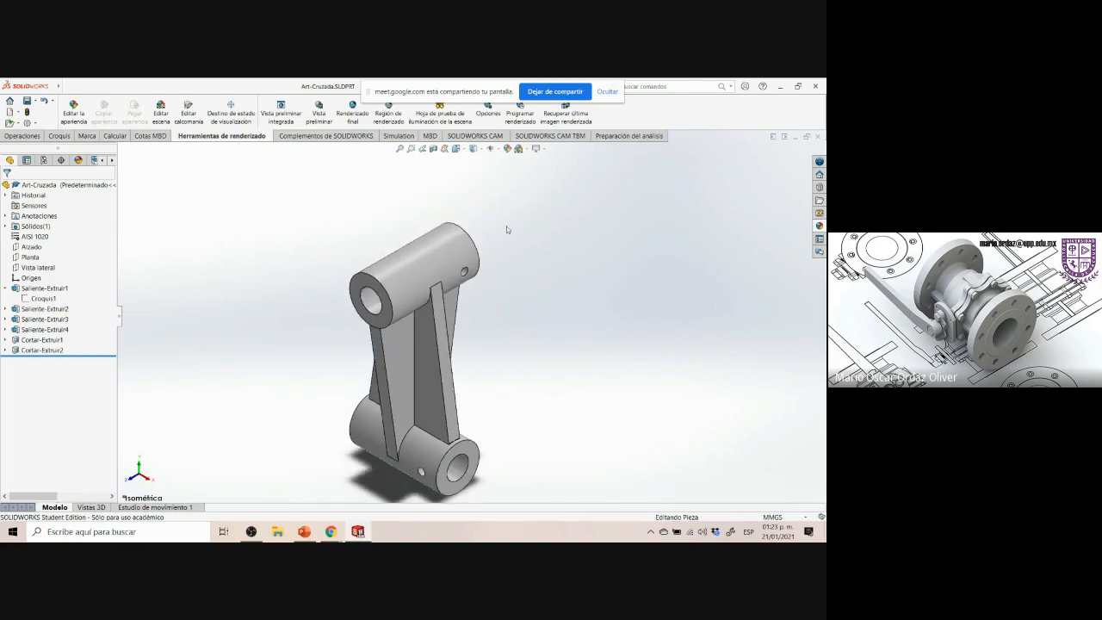
scroll(499, 476, "down", 1)
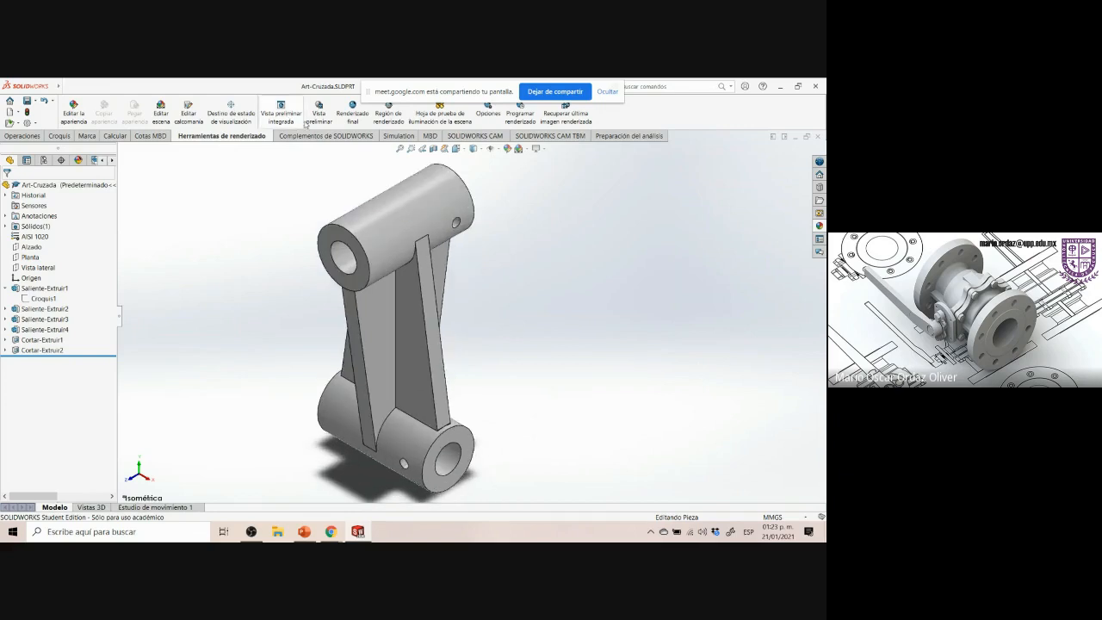
left_click(352, 112)
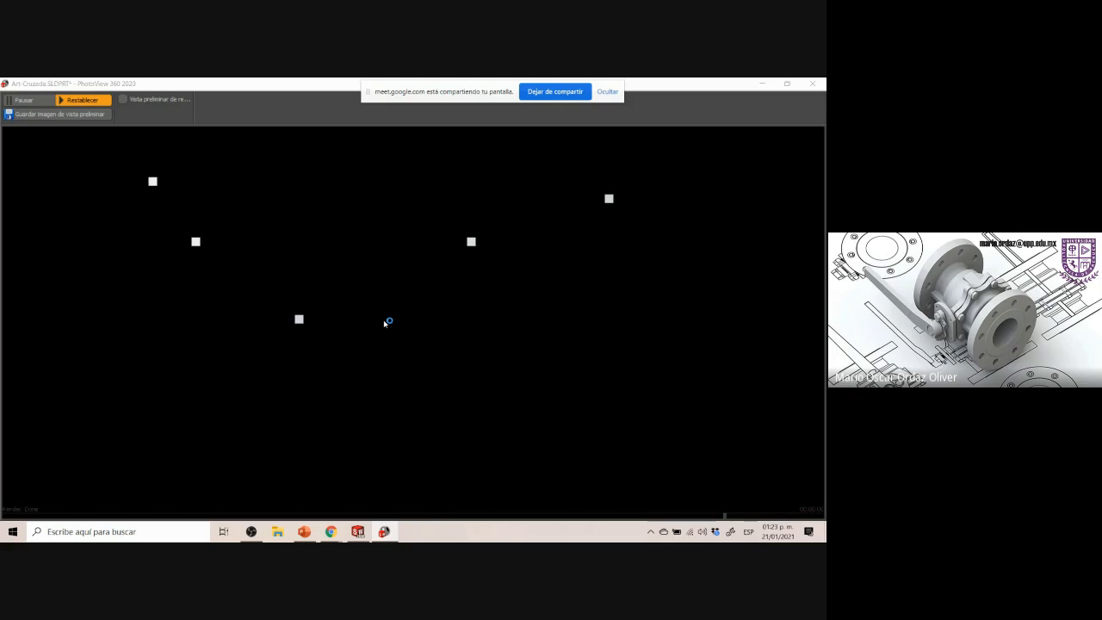
Switch to the reference drawing and back to the render window
mouse_move(330, 531)
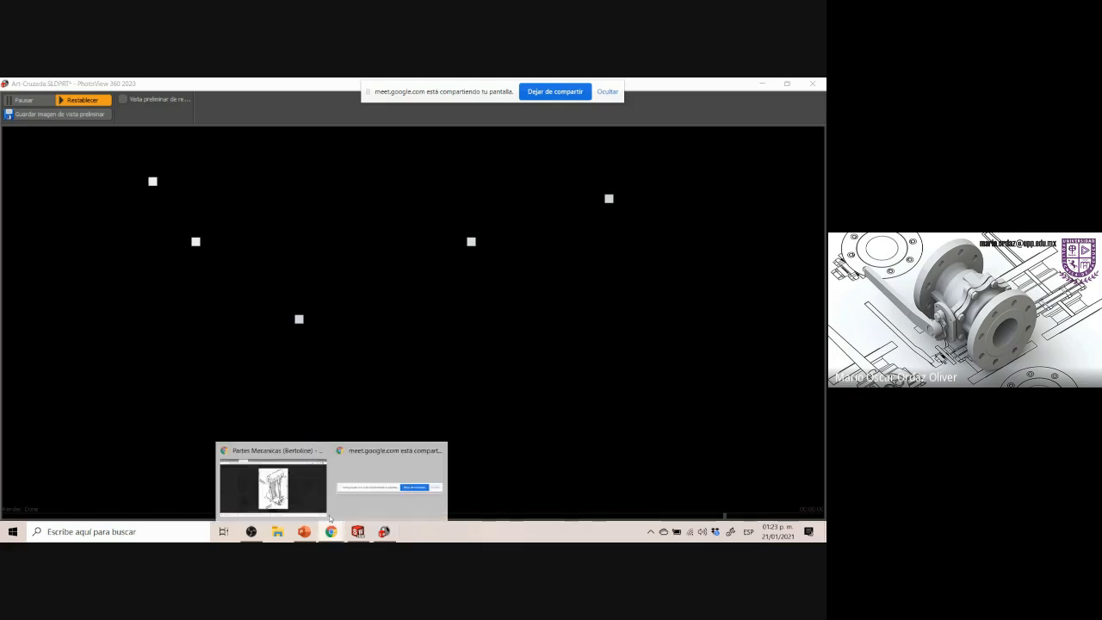
left_click(287, 474)
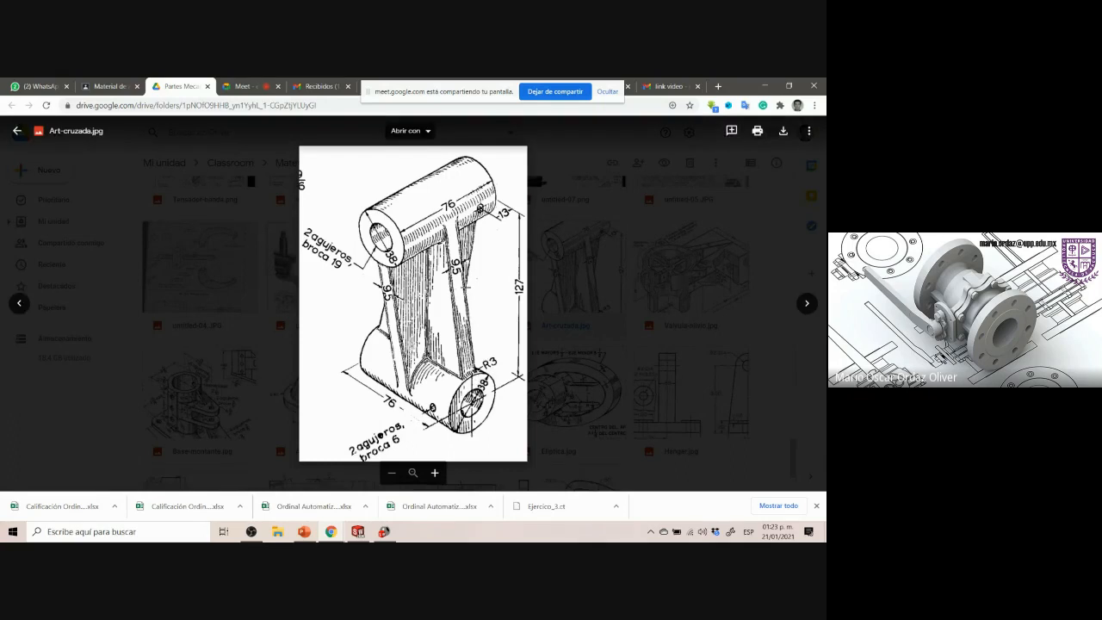
left_click(384, 531)
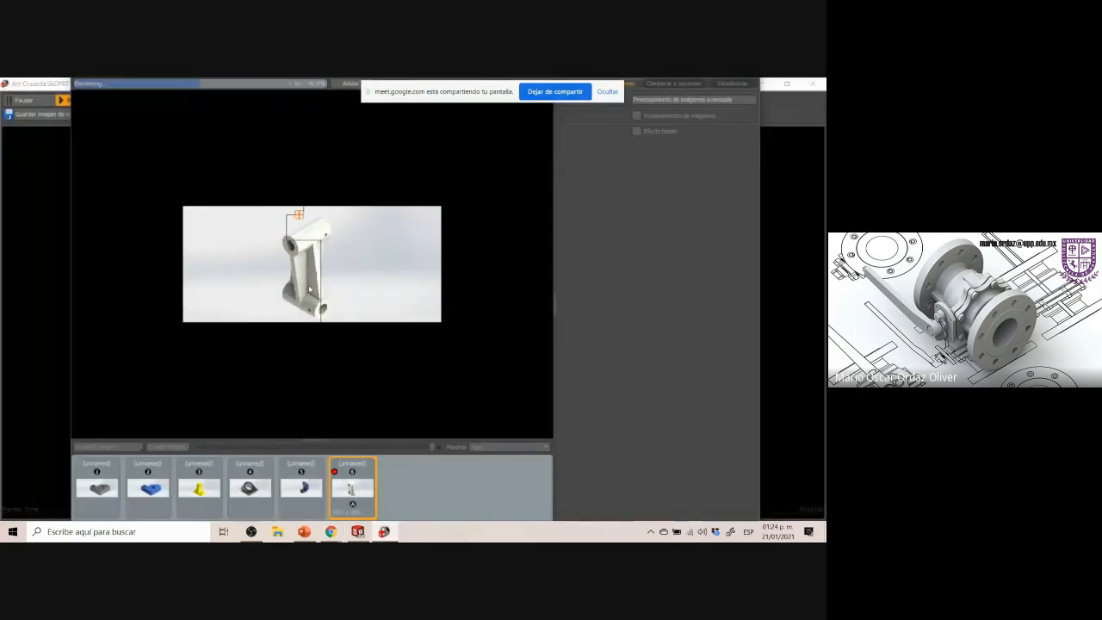
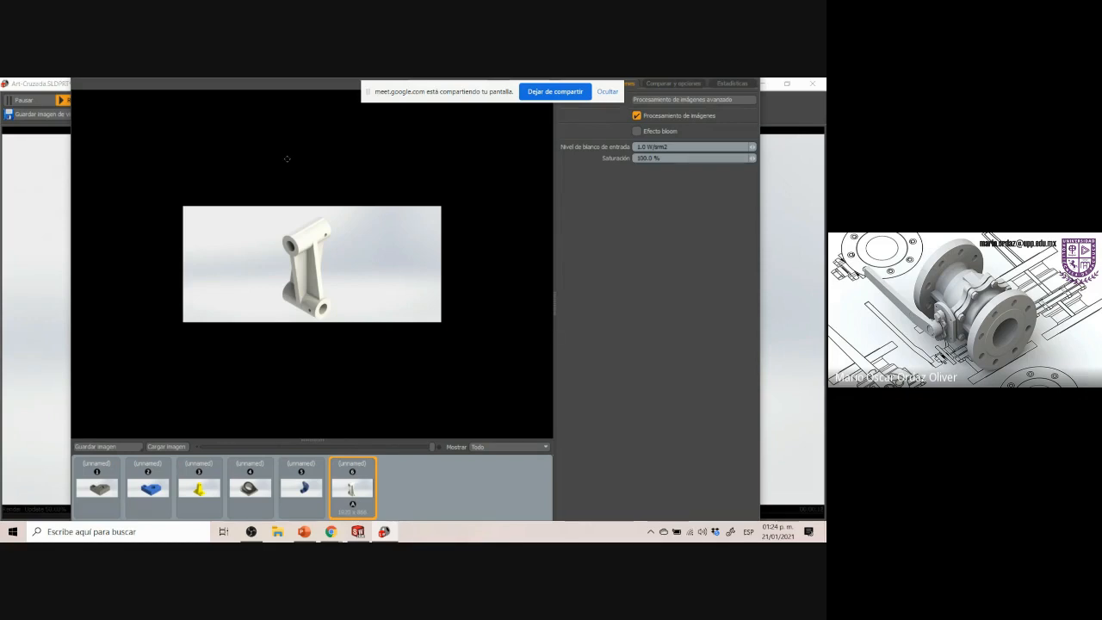
Switch from the render window to the Art-Cruzada part in SolidWorks
right_click(384, 532)
left_click(362, 509)
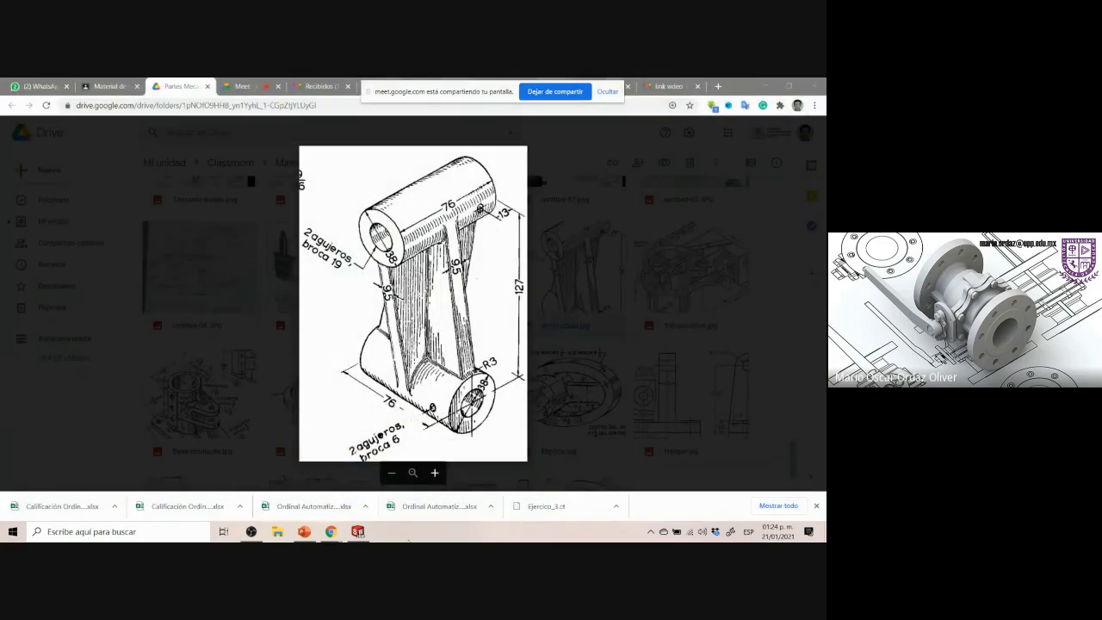
left_click(358, 531)
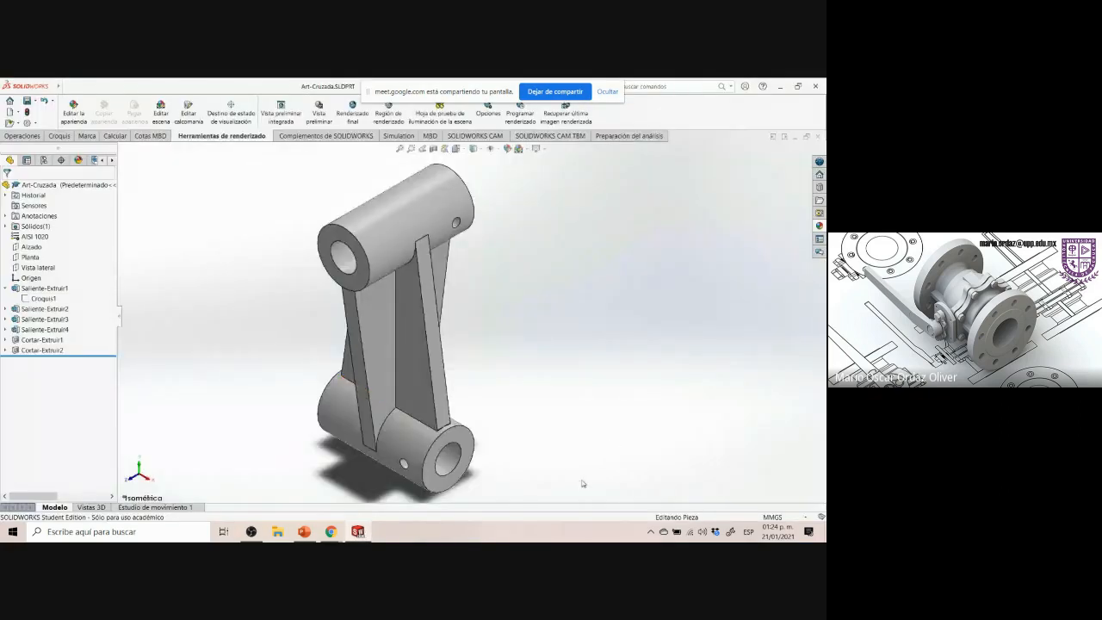
Start a Fillet on the part and set its radius to 3 mm
scroll(458, 433, "down", 5)
scroll(458, 433, "down", 8)
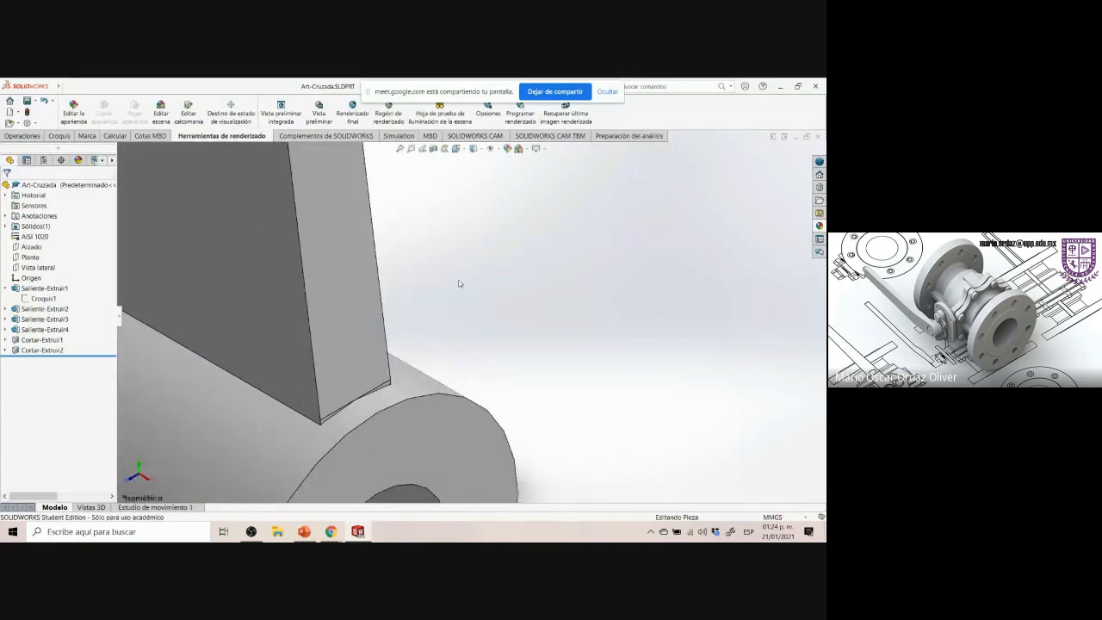
left_click(32, 138)
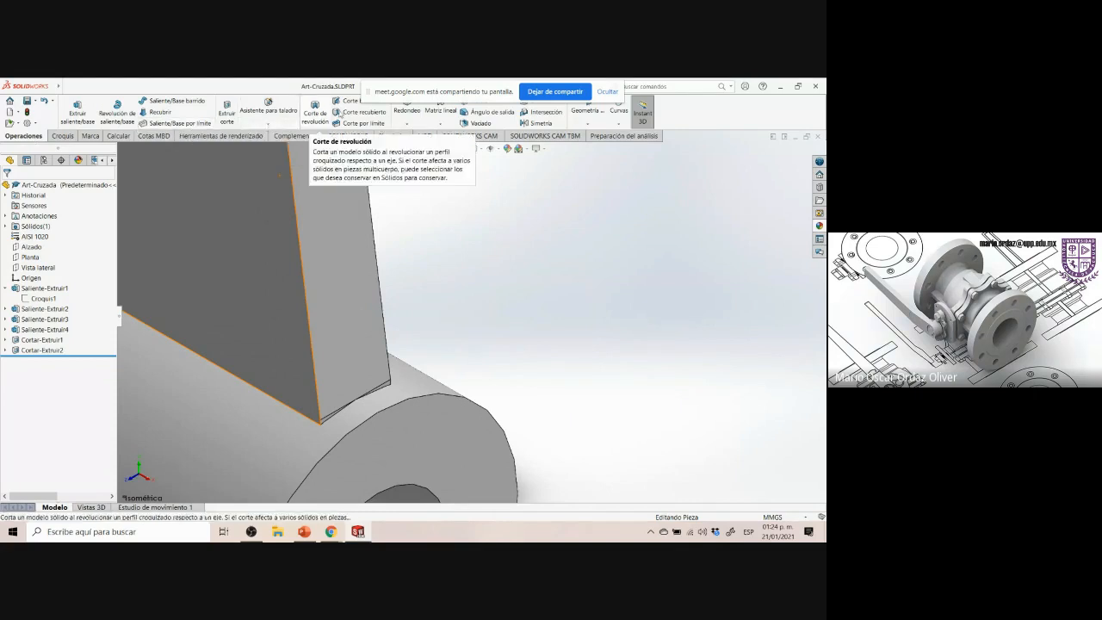
left_click_drag(414, 97, 654, 508)
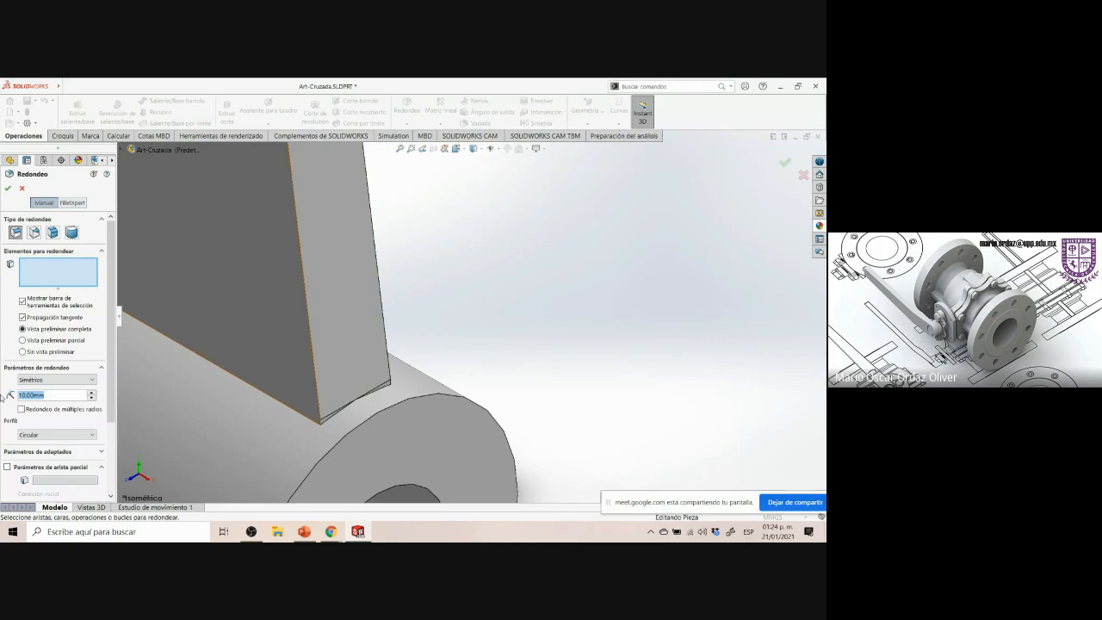
type("3")
key("Return")
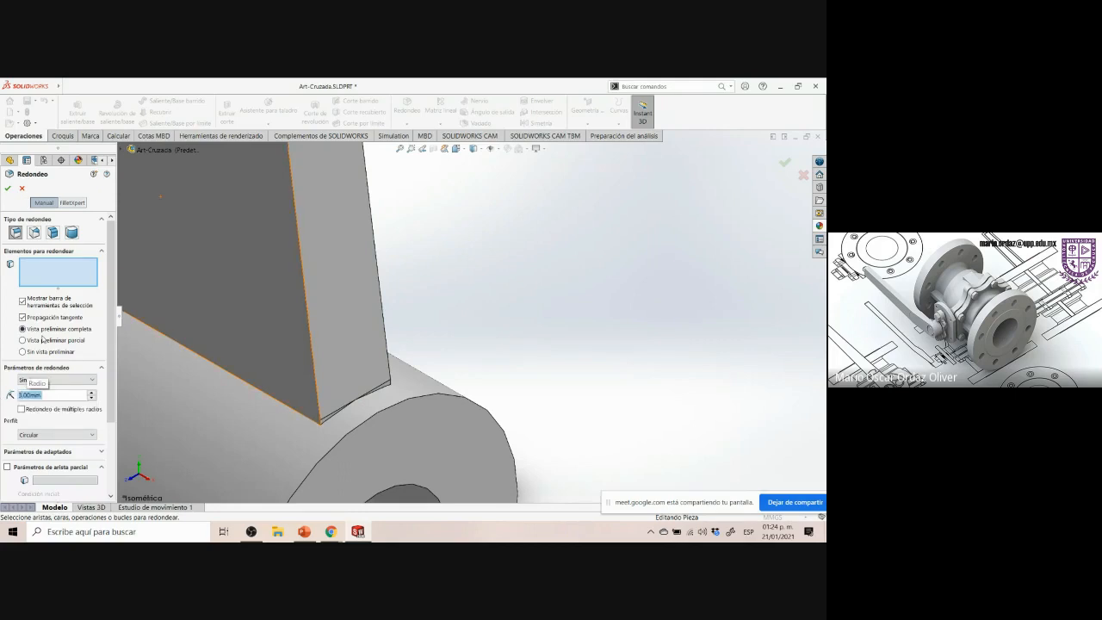
scroll(373, 413, "down", 5)
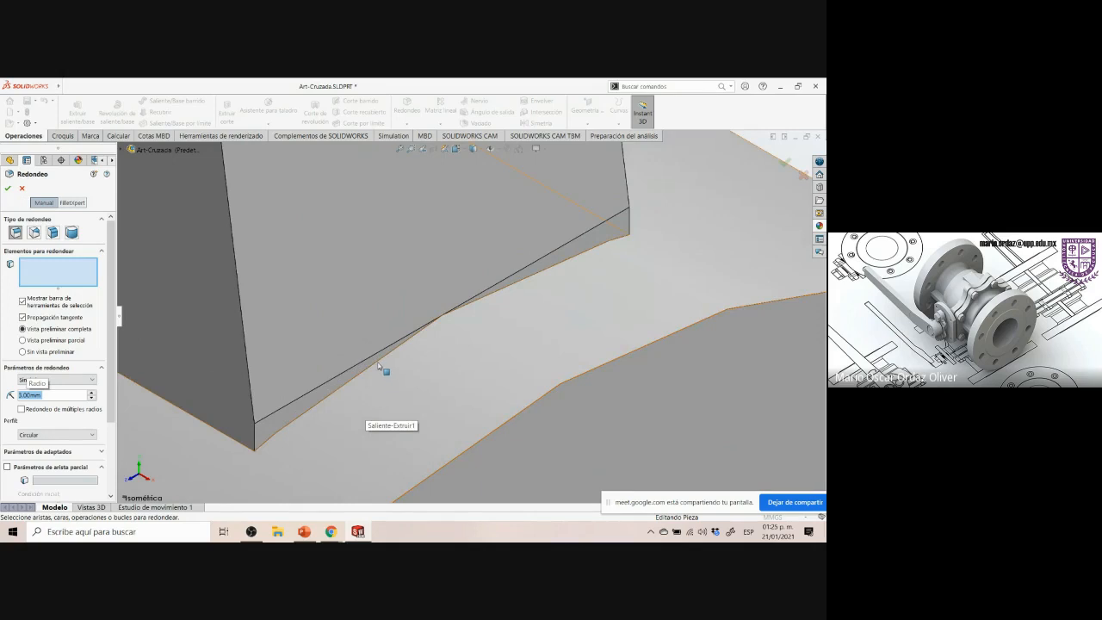
left_click(379, 366)
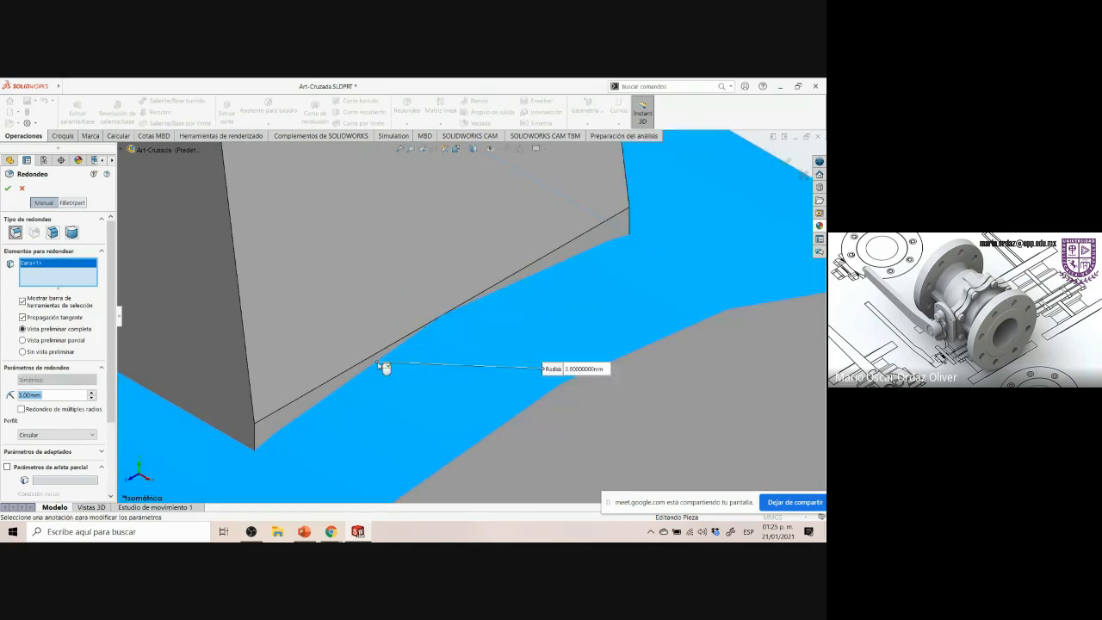
right_click(59, 270)
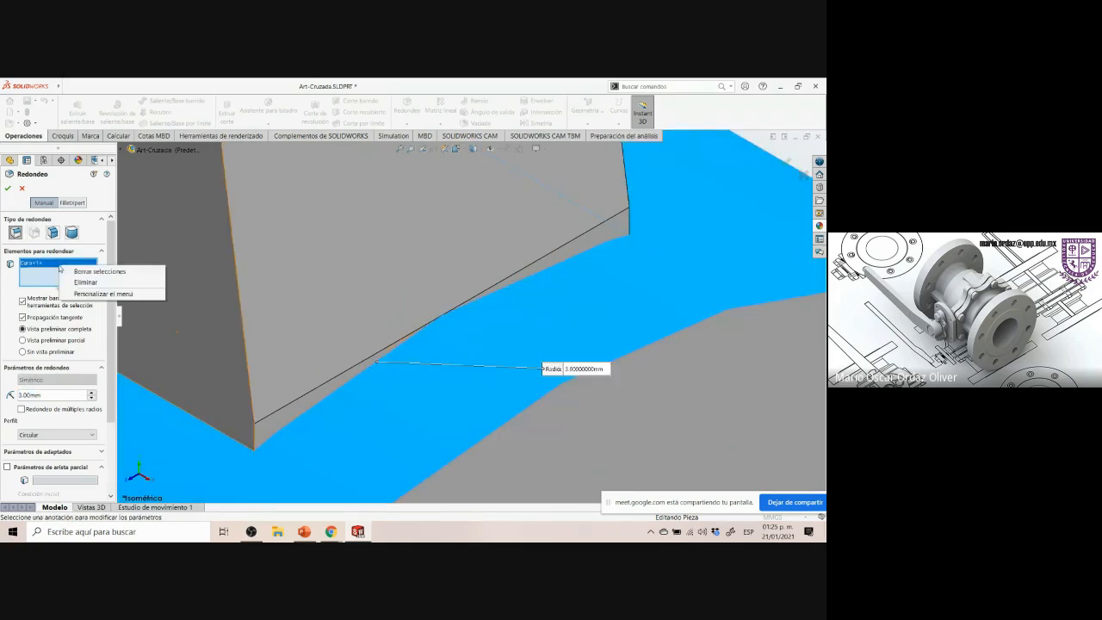
left_click(84, 277)
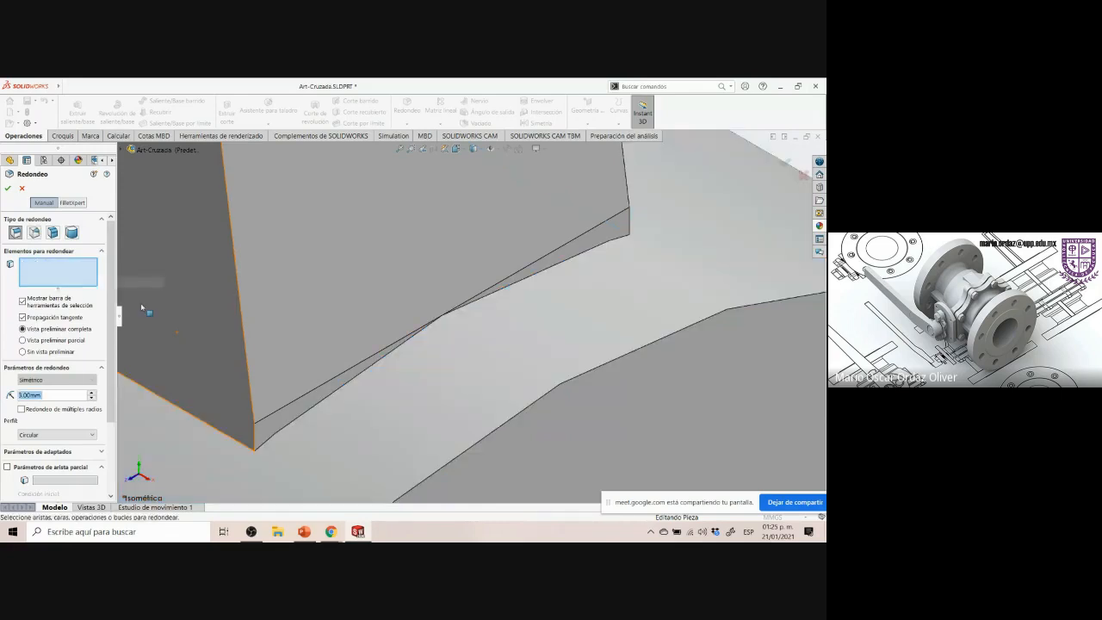
left_click(331, 393)
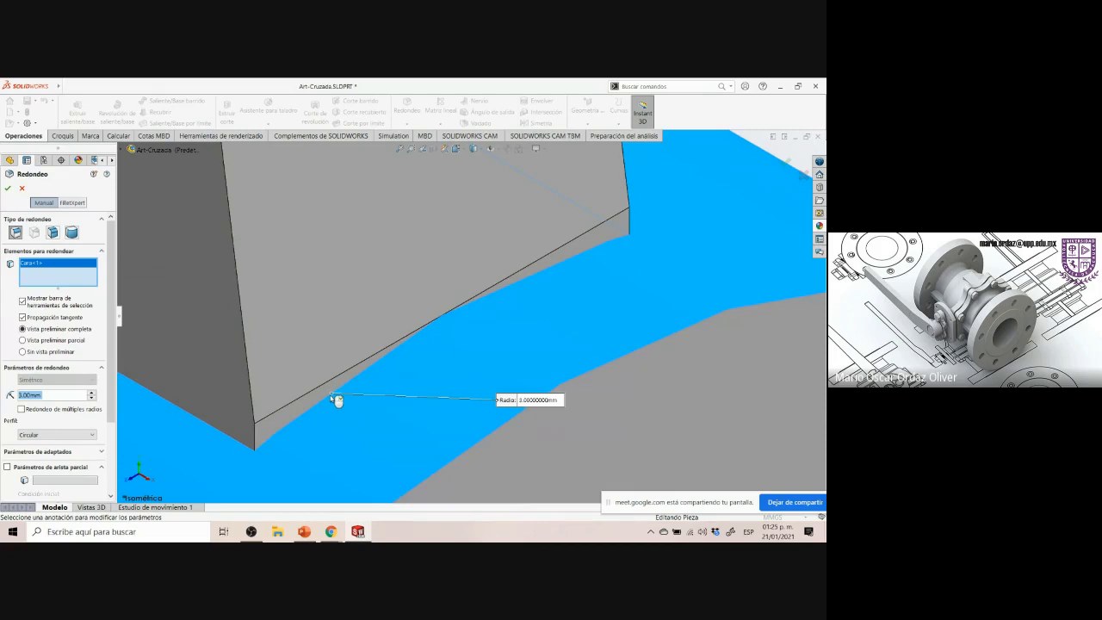
right_click(65, 267)
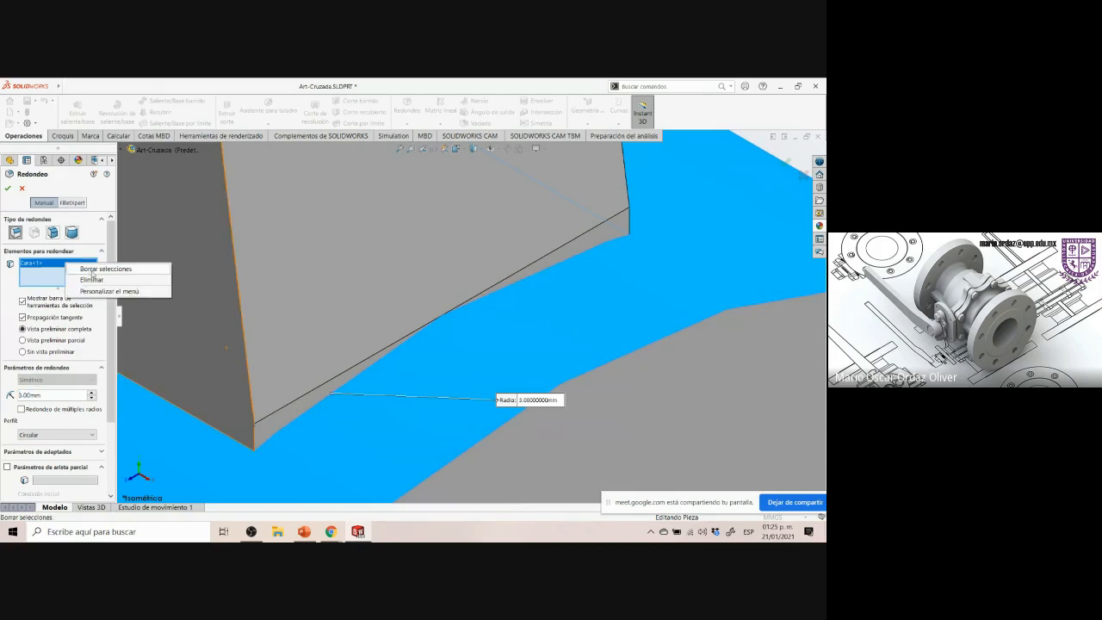
left_click(92, 280)
scroll(393, 354, "down", 5)
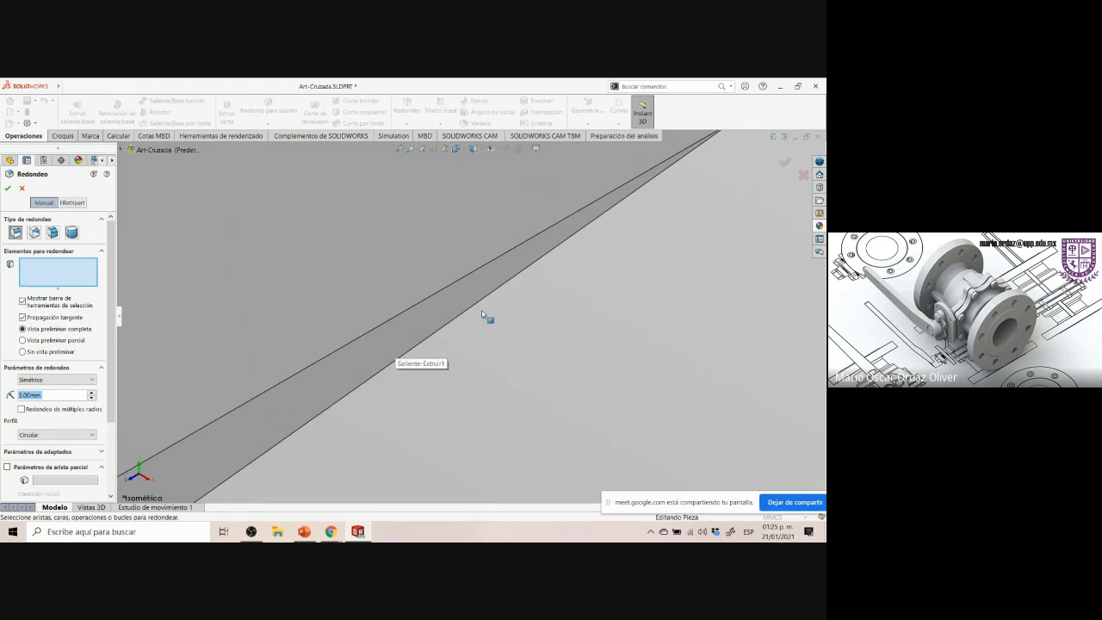
scroll(474, 307, "up", 5)
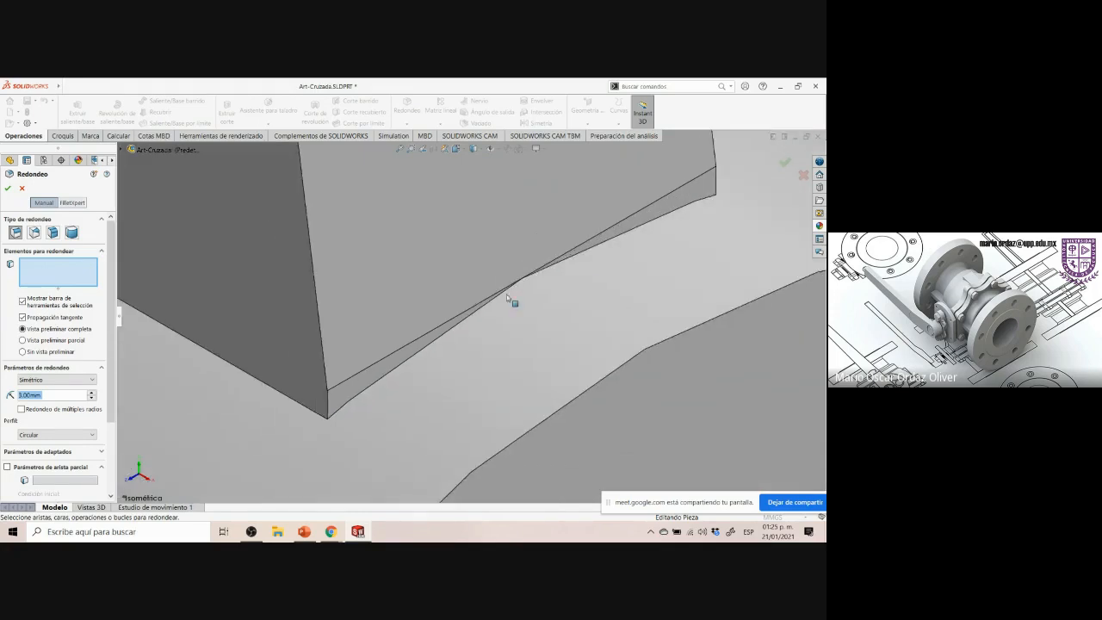
left_click(593, 255)
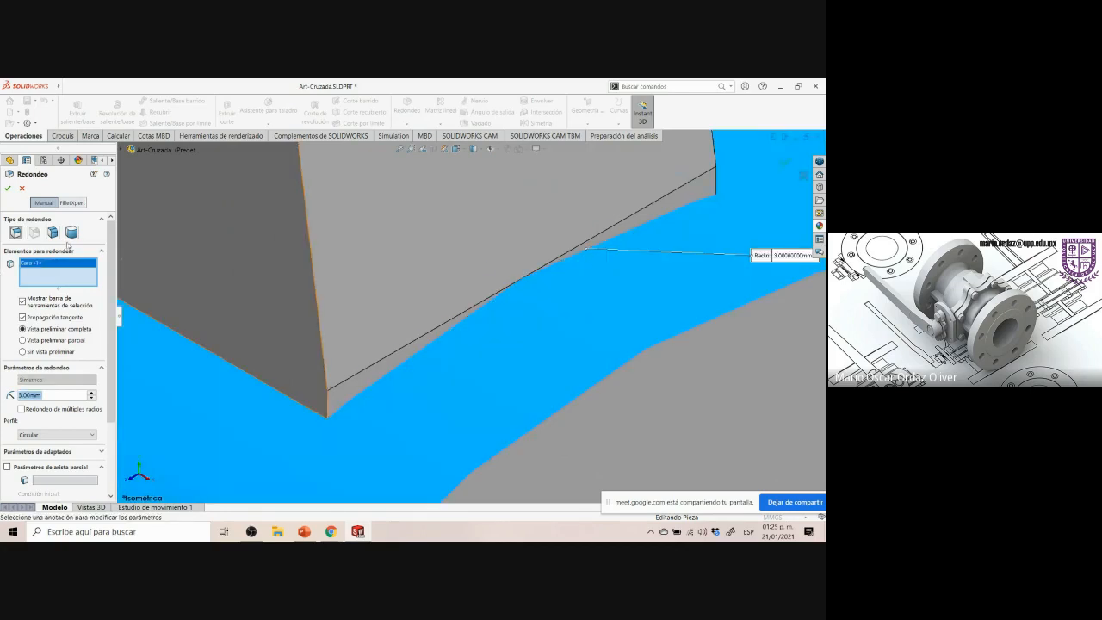
right_click(49, 266)
left_click(78, 269)
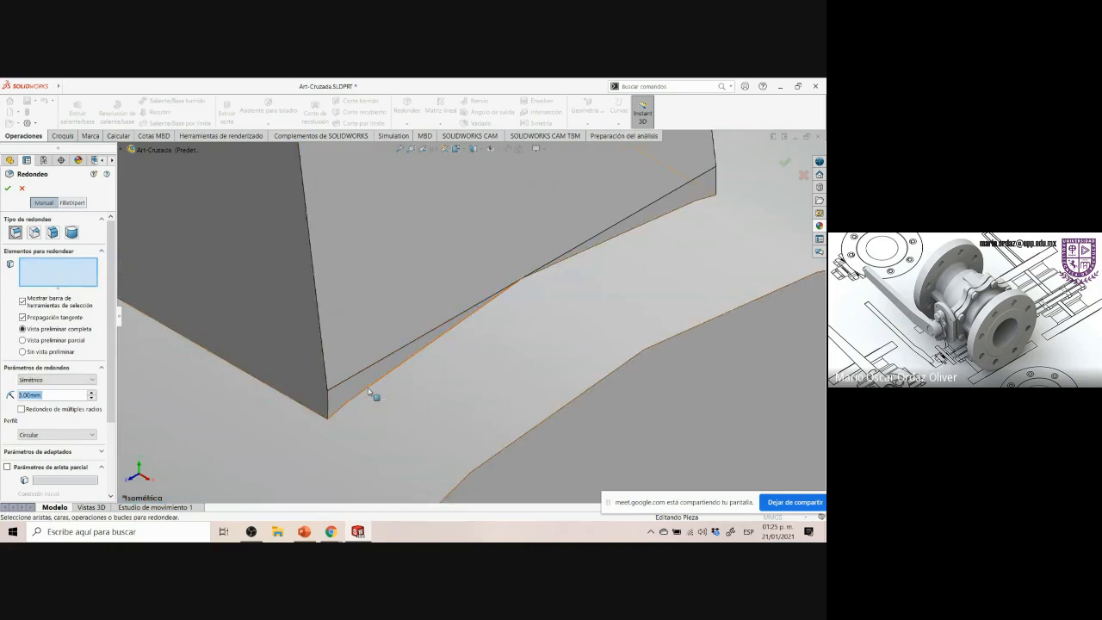
Select the edges where the rib meets the lower boss on both sides for the fillet
left_click(367, 391)
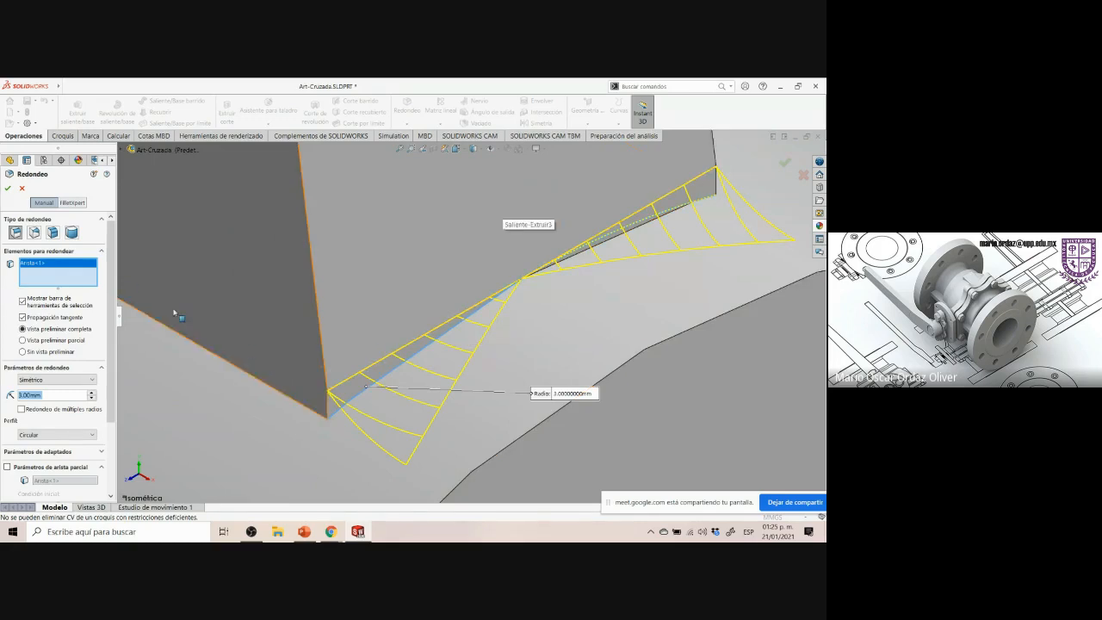
scroll(191, 336, "up", 5)
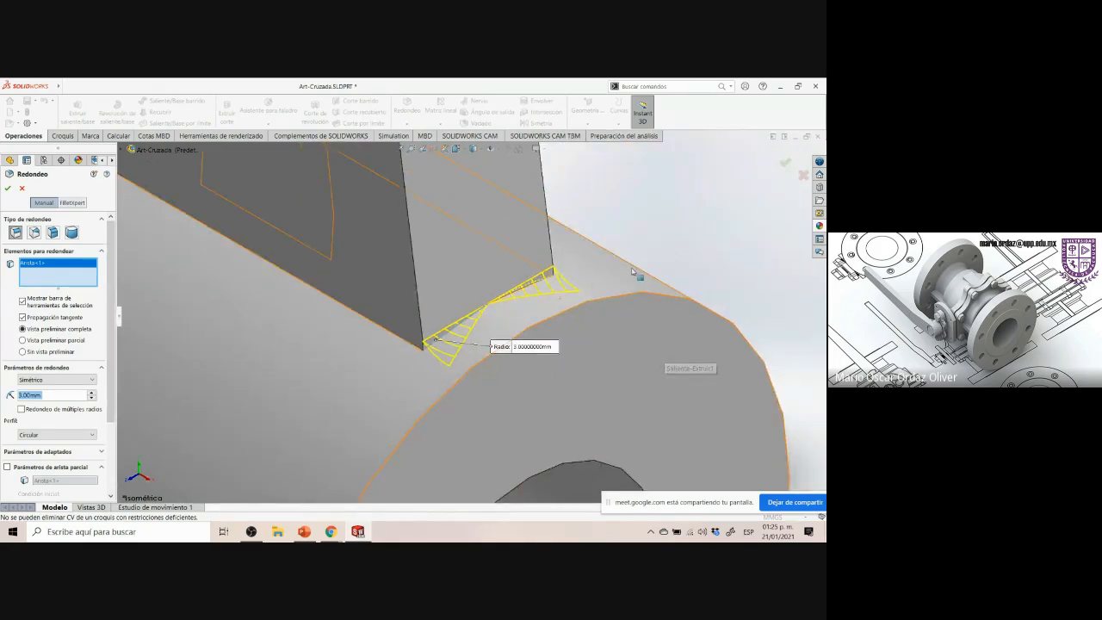
scroll(670, 247, "up", 5)
scroll(625, 273, "up", 6)
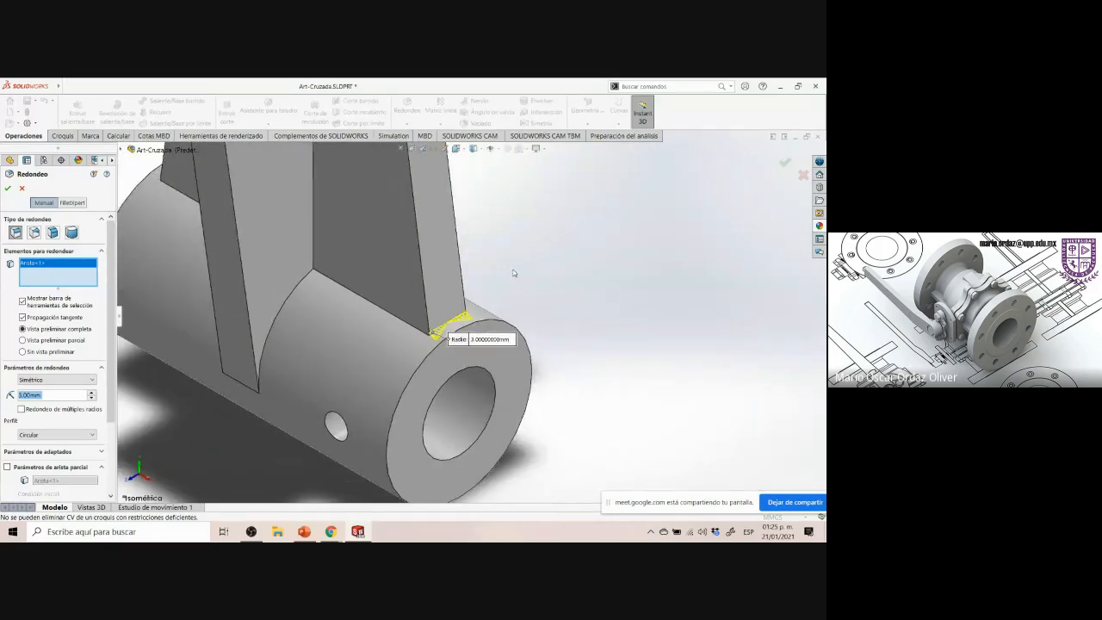
scroll(517, 255, "up", 5)
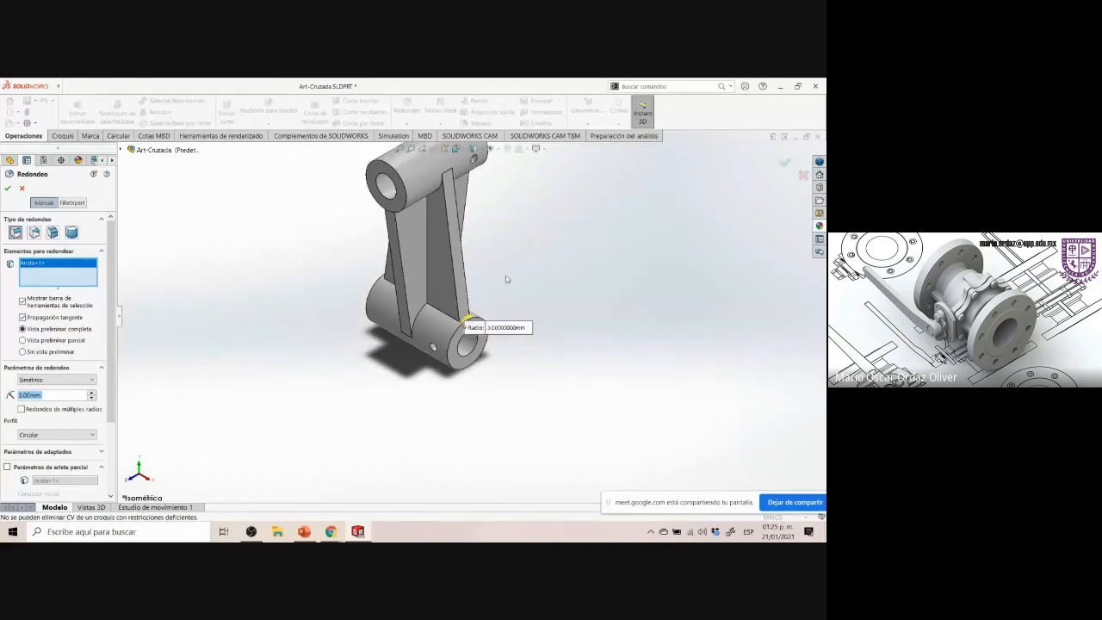
middle_click_drag(546, 285, 482, 302)
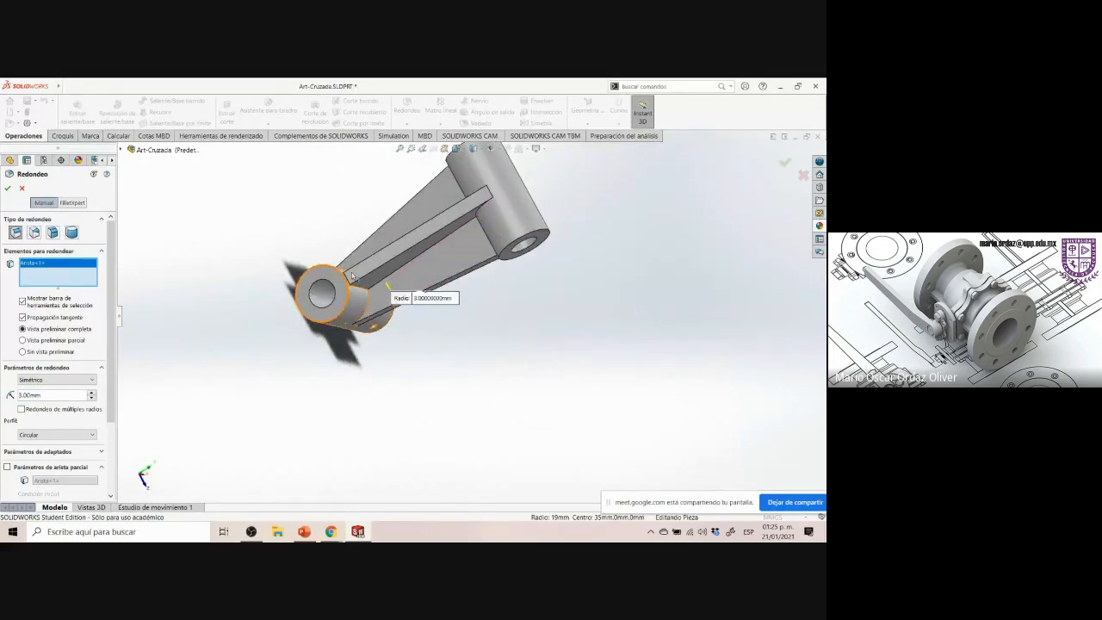
scroll(352, 275, "down", 8)
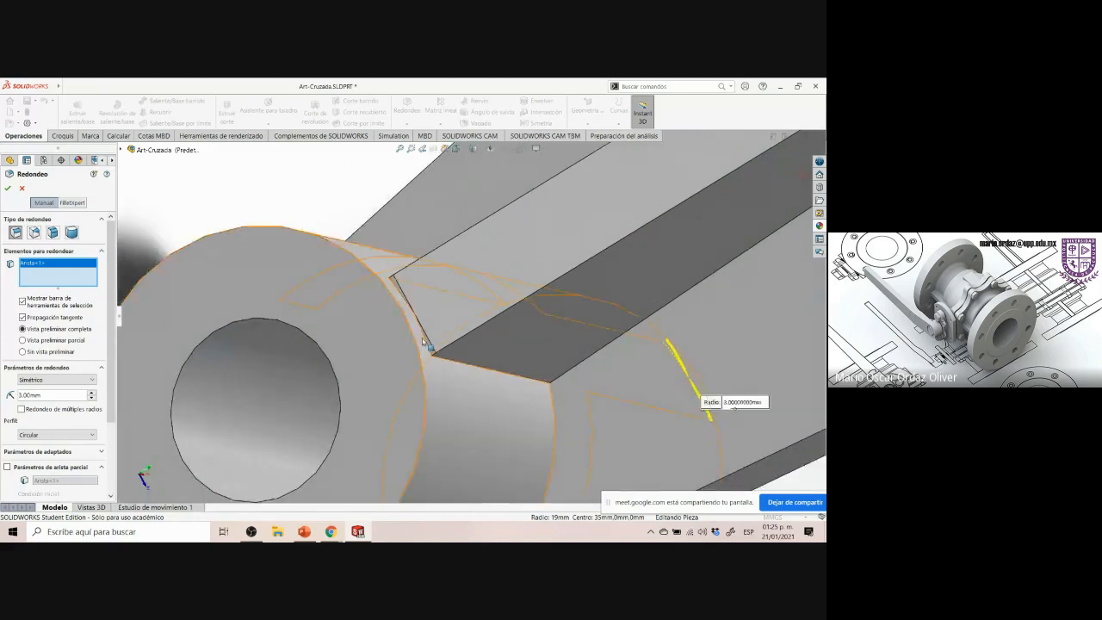
scroll(424, 342, "down", 2)
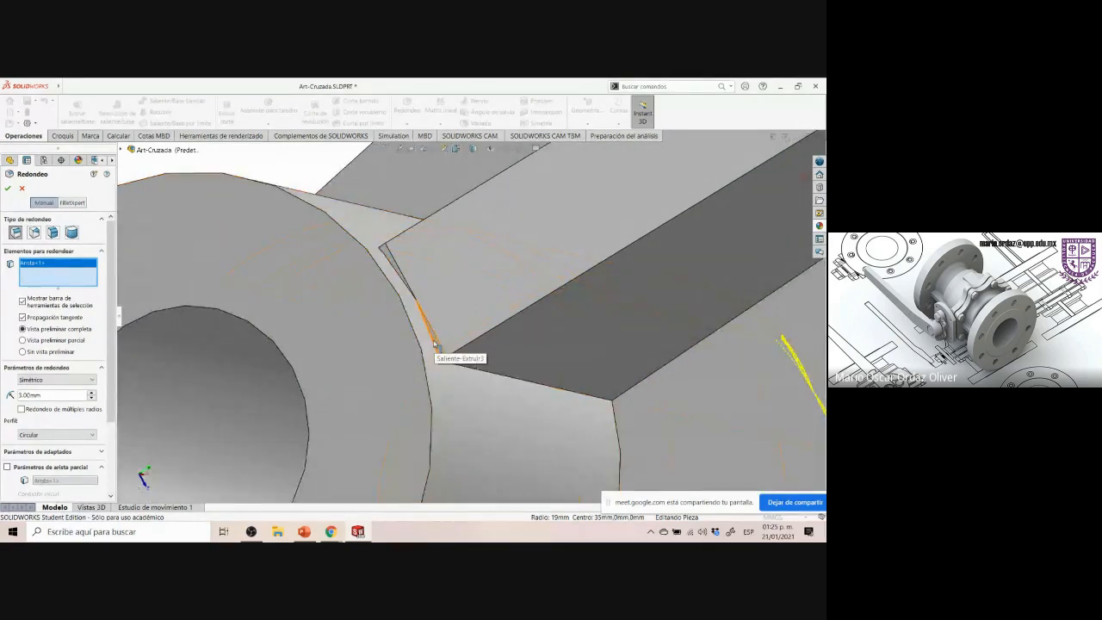
left_click(434, 343)
left_click(439, 346)
Add another rib-to-lower-boss junction edge to the fillet selection
scroll(438, 346, "up", 4)
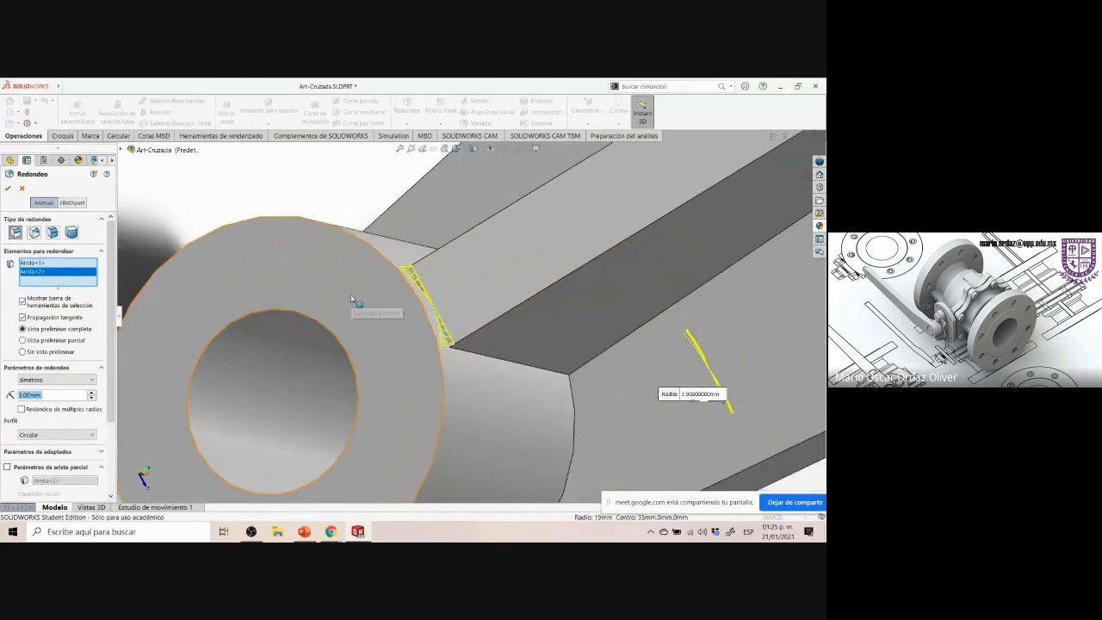
scroll(351, 299, "up", 5)
middle_click_drag(362, 312, 205, 313)
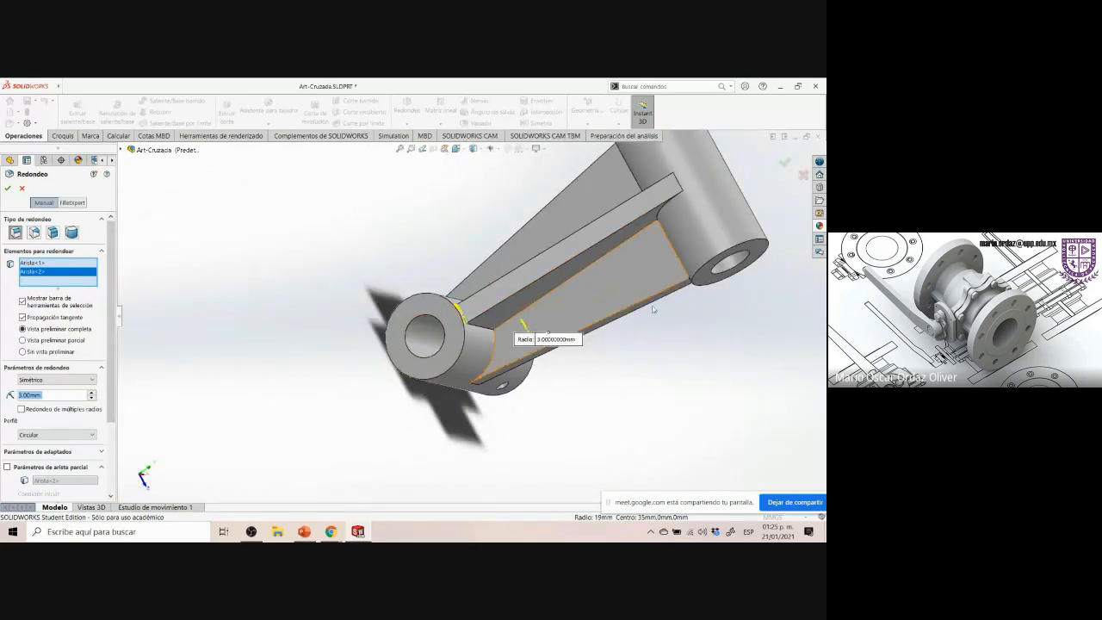
middle_click_drag(670, 327, 713, 202)
scroll(684, 291, "down", 6)
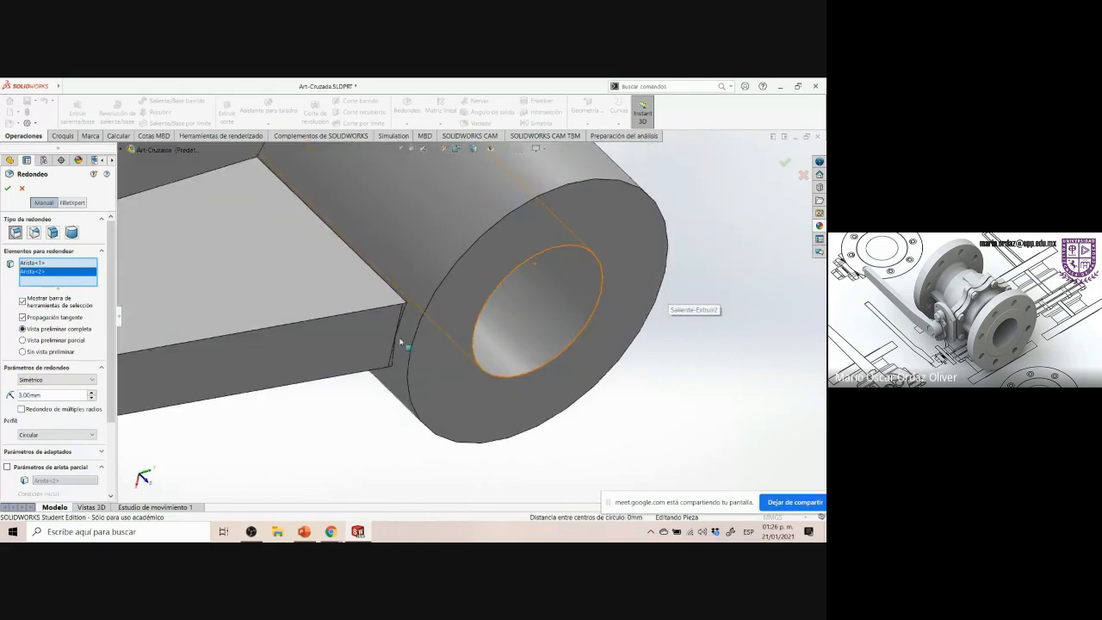
scroll(396, 342, "down", 2)
scroll(396, 342, "down", 3)
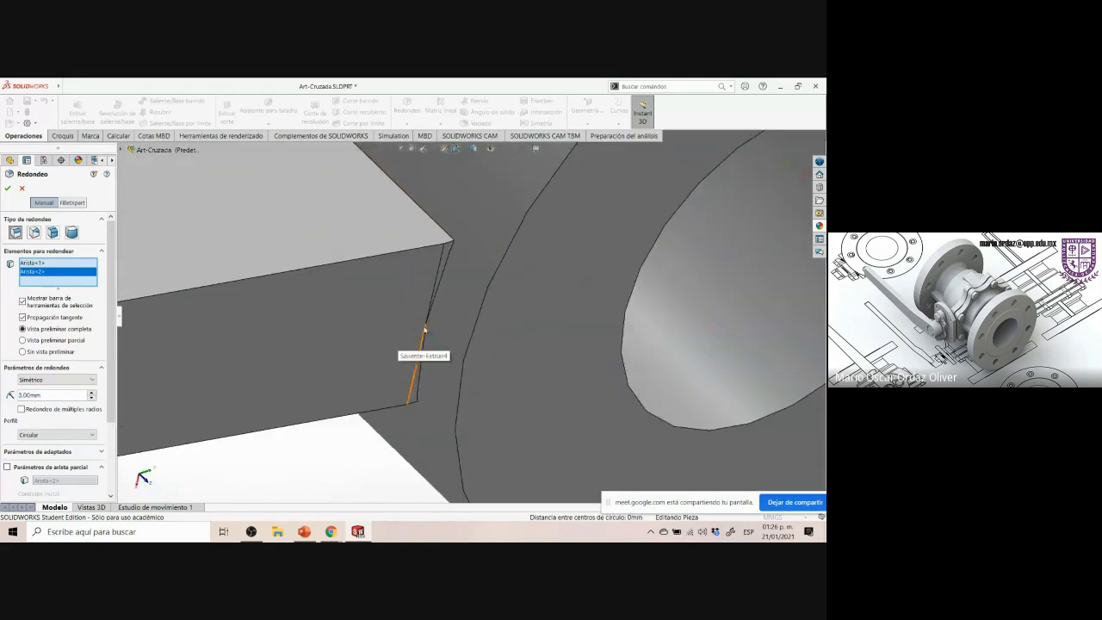
left_click(439, 286)
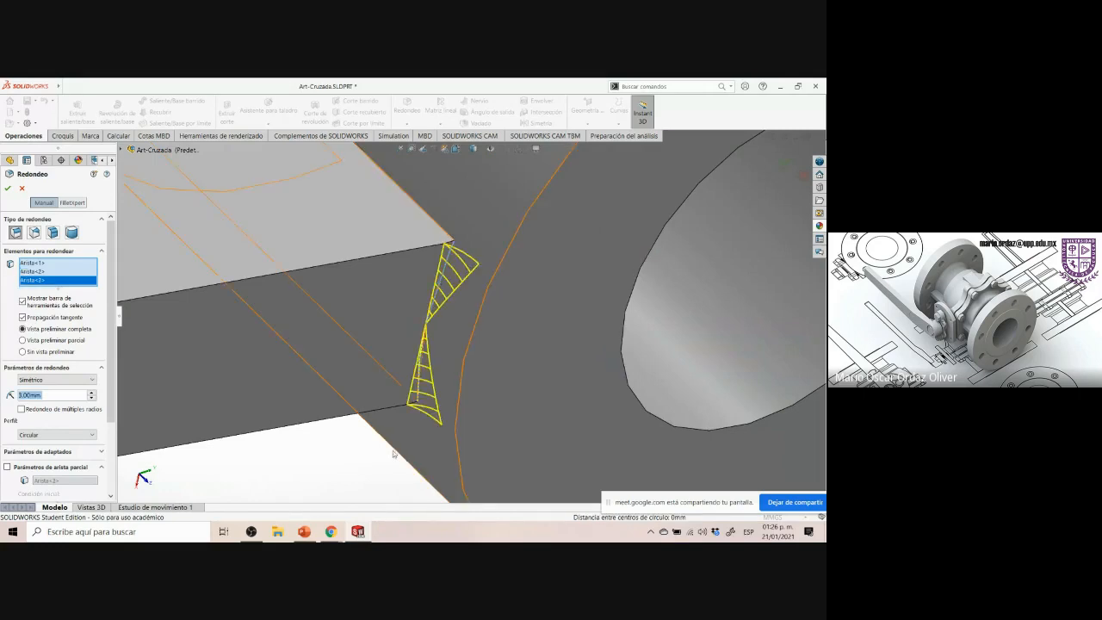
Add the rib's junction edge at the upper boss and apply the 3 mm fillet
scroll(362, 413, "up", 10)
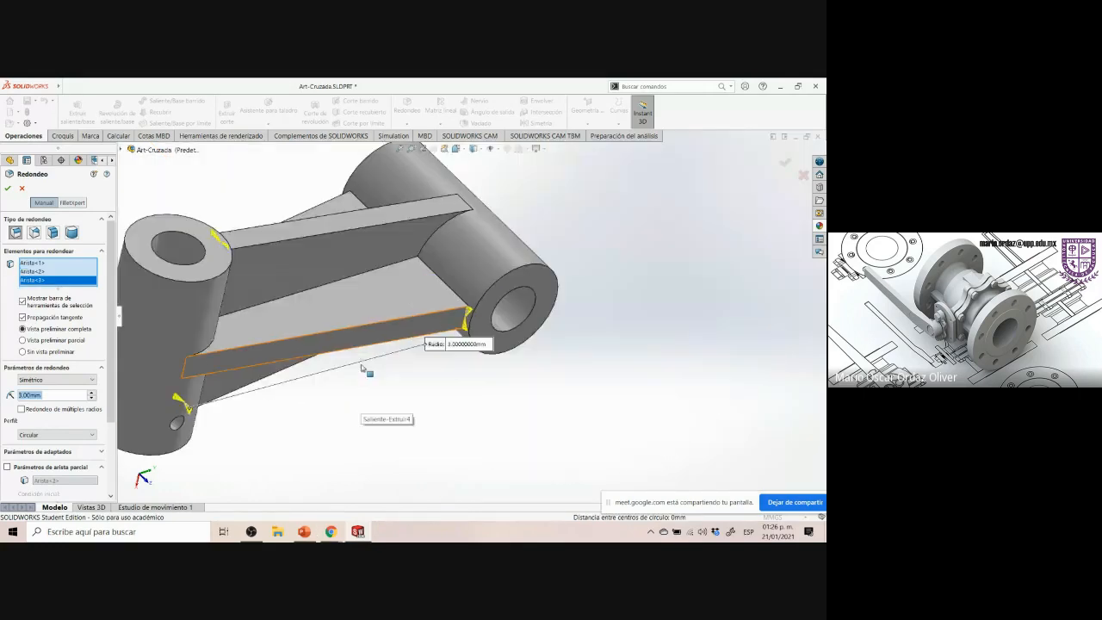
middle_click_drag(317, 217, 374, 264)
scroll(350, 234, "down", 10)
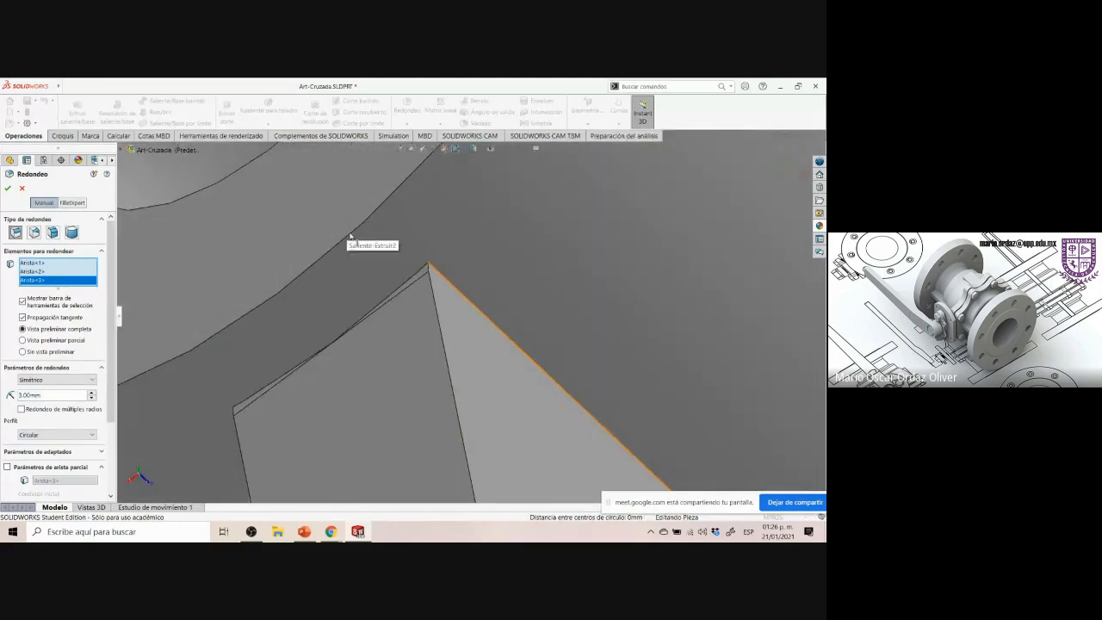
left_click(390, 298)
scroll(465, 316, "up", 4)
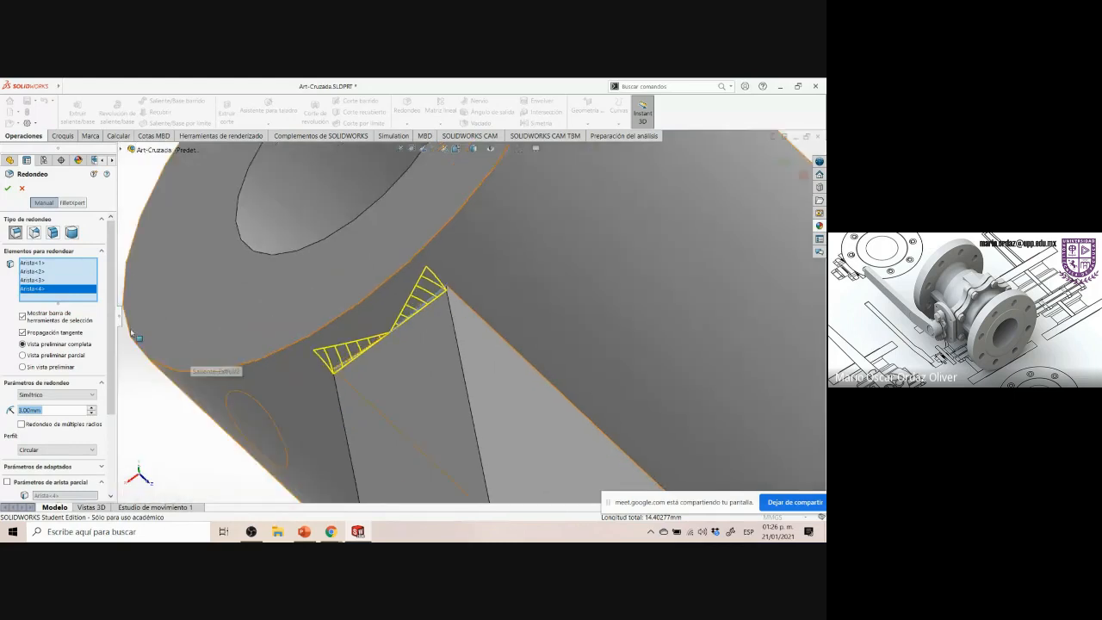
scroll(167, 287, "up", 5)
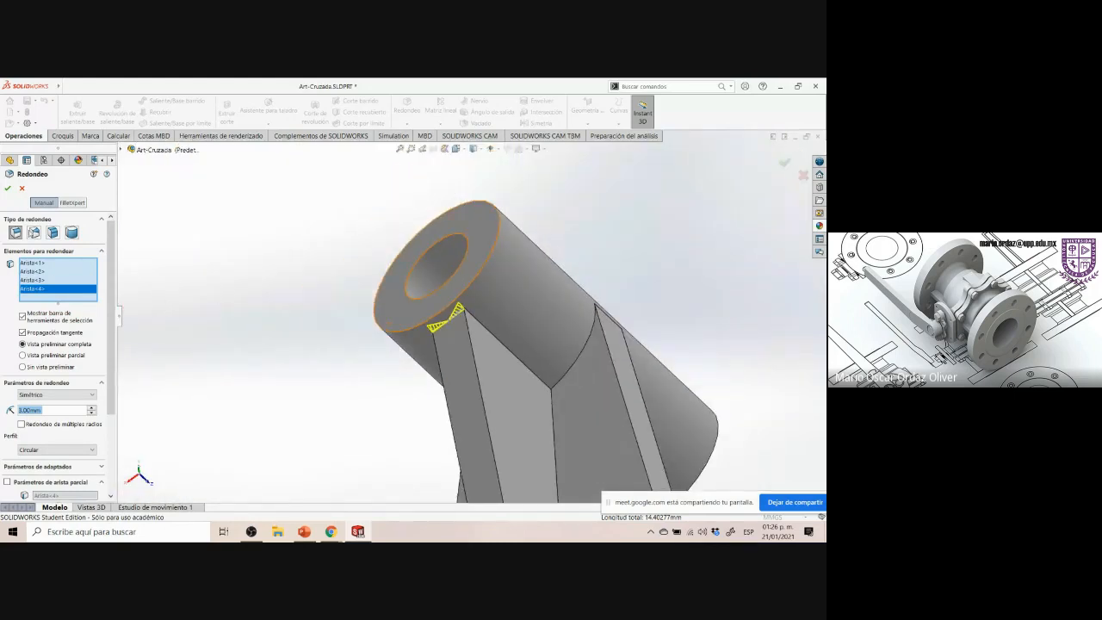
left_click(10, 188)
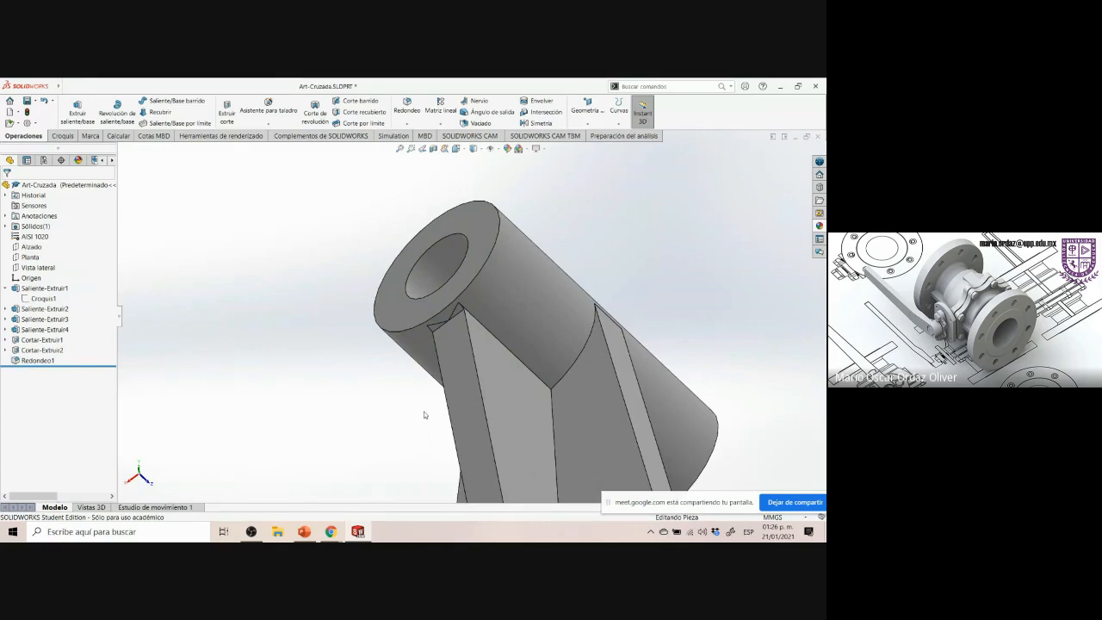
Return to the isometric view and inspect the filleted rib-to-boss junction up close
key("ctrl+7")
scroll(532, 379, "down", 5)
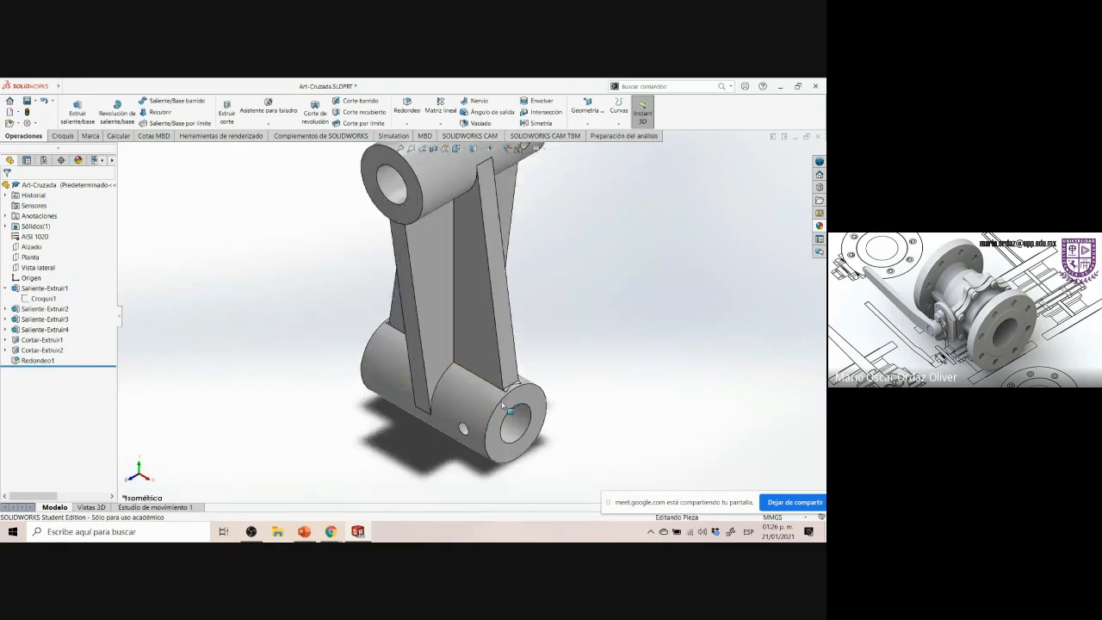
scroll(532, 379, "down", 6)
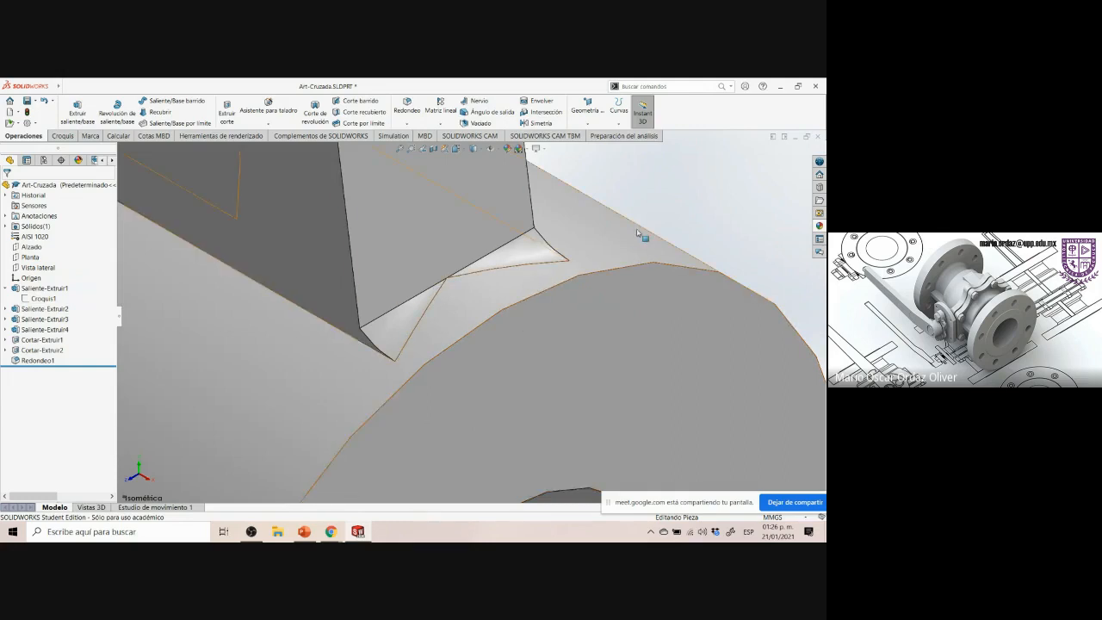
Inspect the filleted rib-to-boss junction with edges hidden, and return to the isometric view
left_click(476, 151)
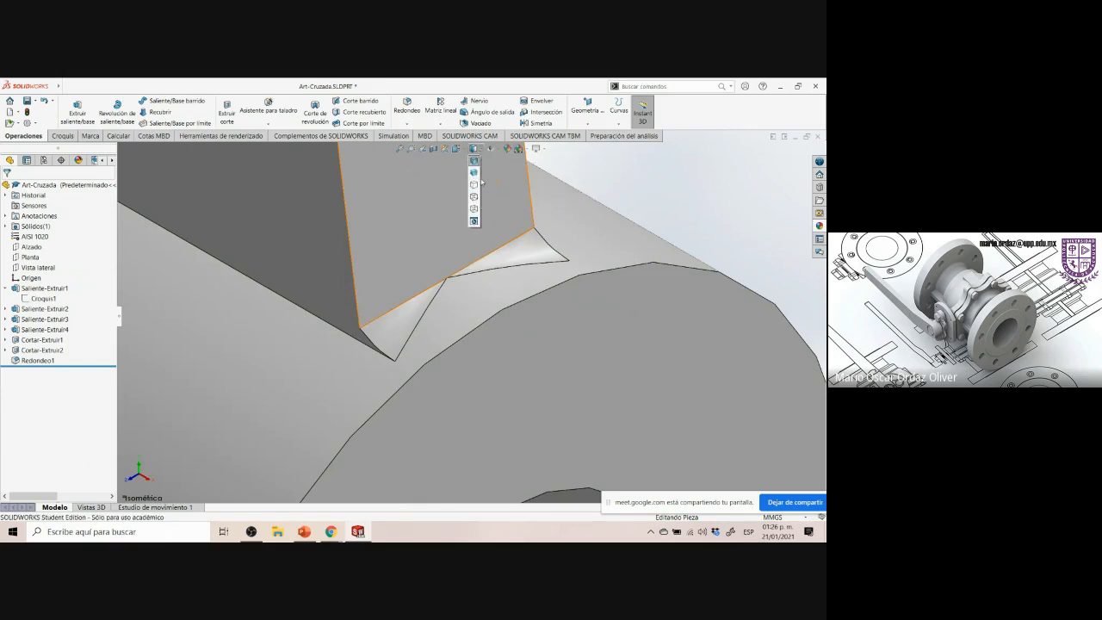
left_click(473, 172)
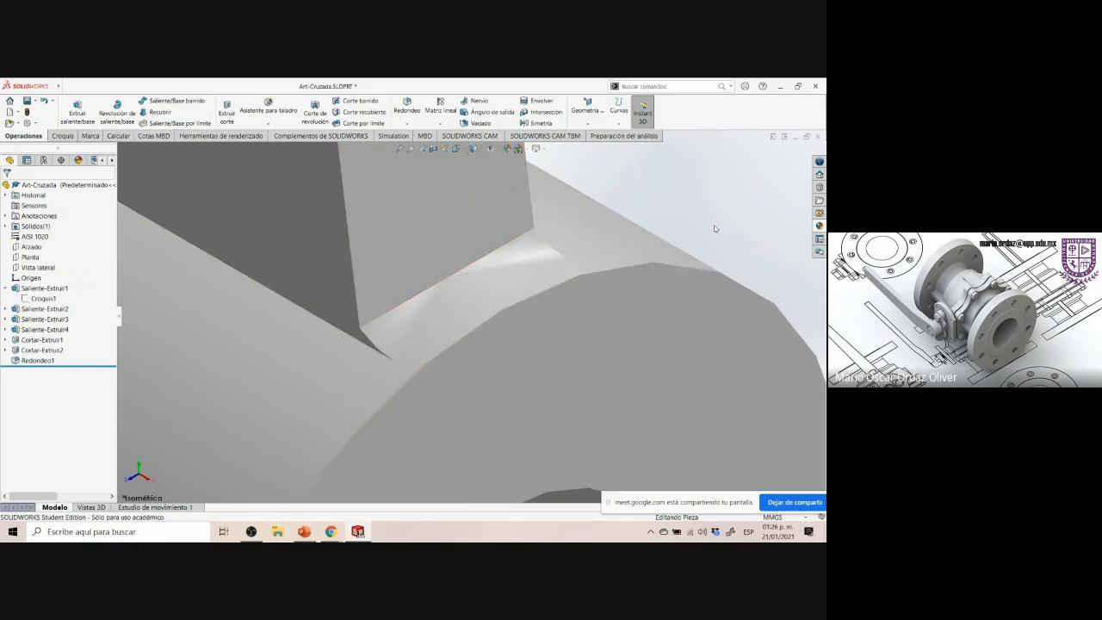
scroll(714, 228, "up", 3)
middle_click_drag(660, 246, 615, 253)
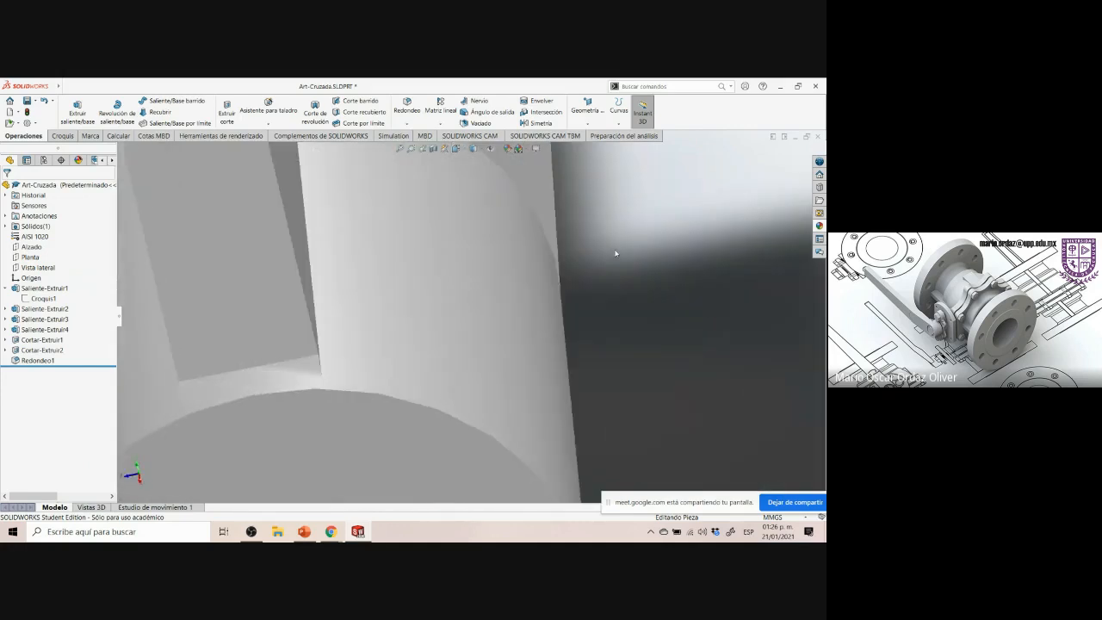
scroll(622, 275, "up", 5)
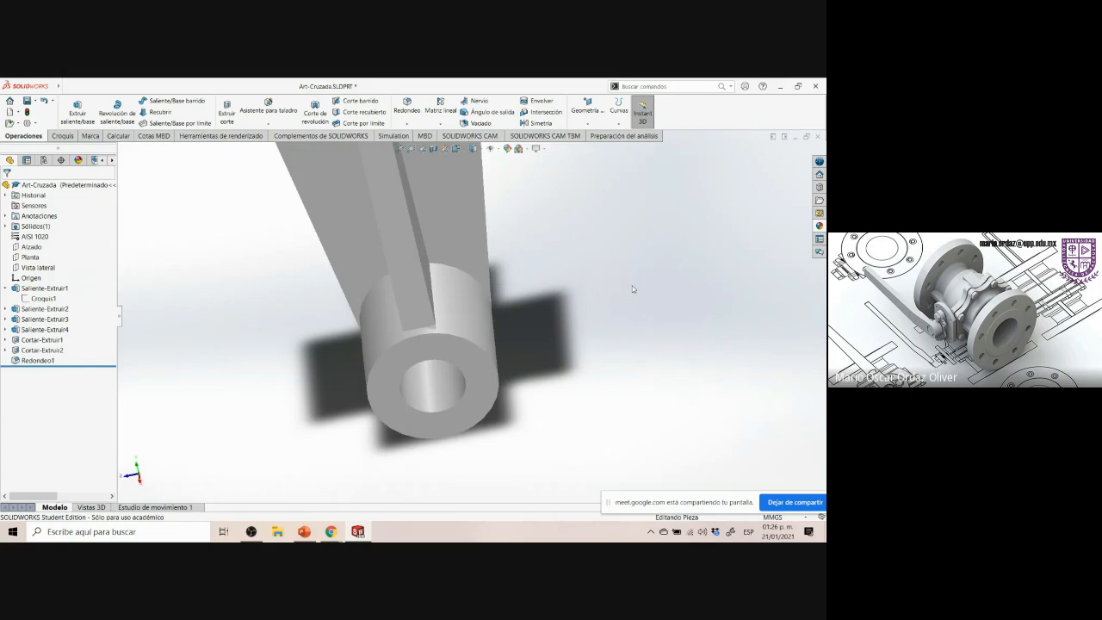
key("ctrl+7")
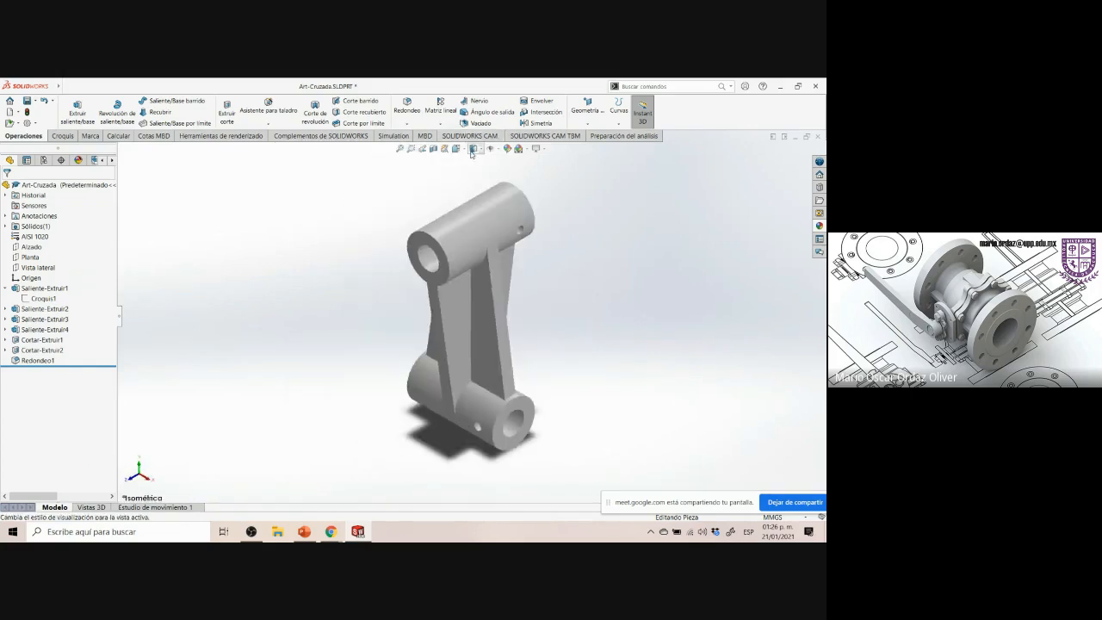
Restore the shaded-with-edges display style and zoom in on the part
left_click(480, 151)
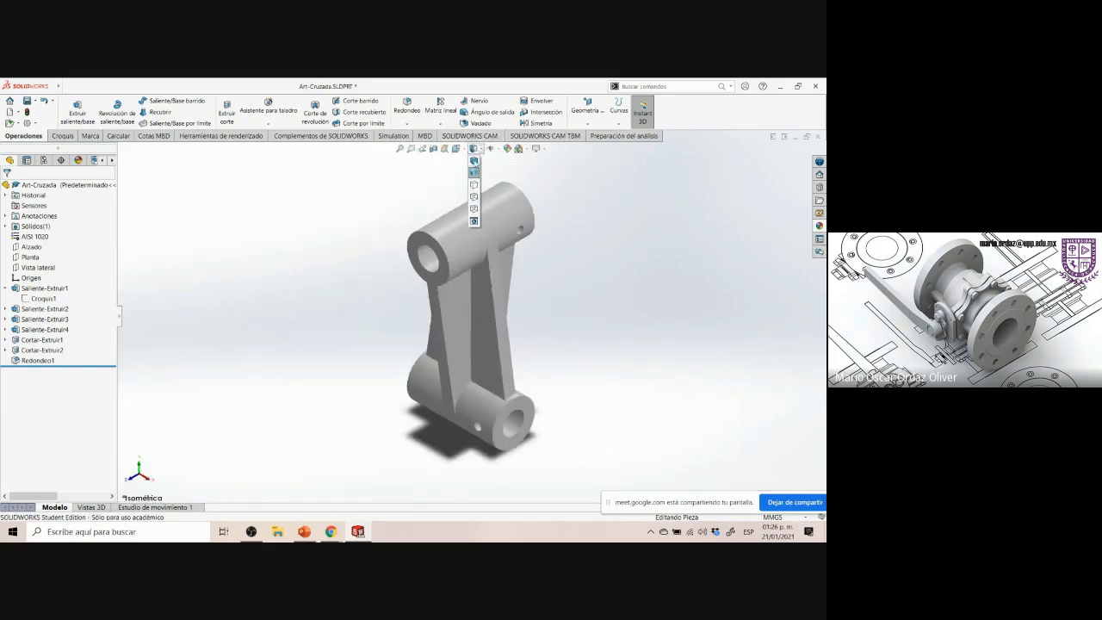
left_click(475, 171)
scroll(546, 396, "down", 3)
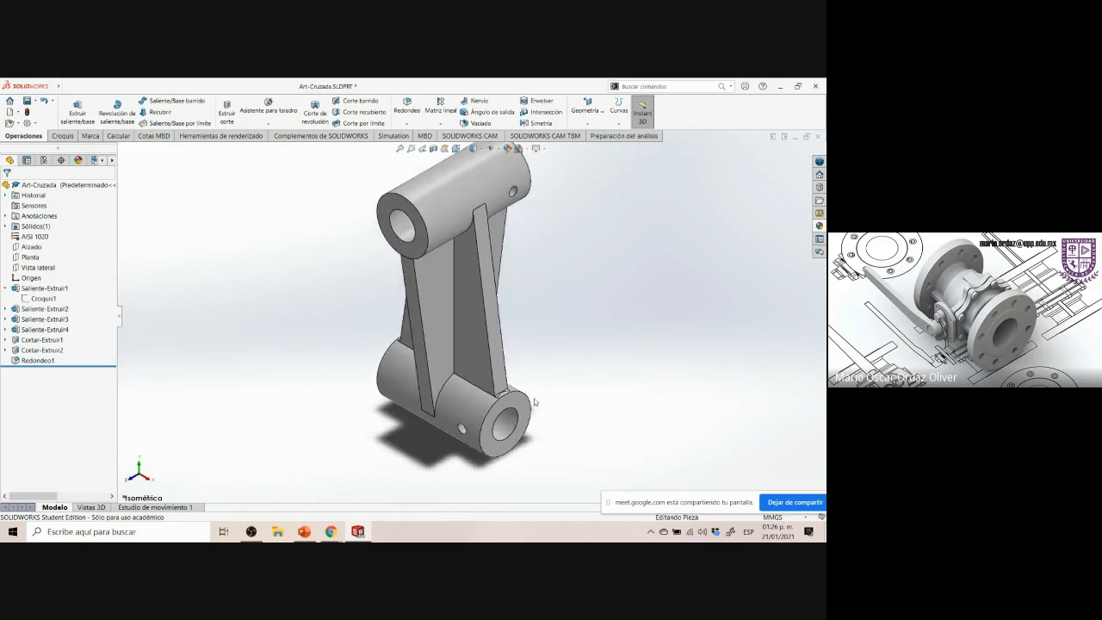
scroll(518, 392, "down", 2)
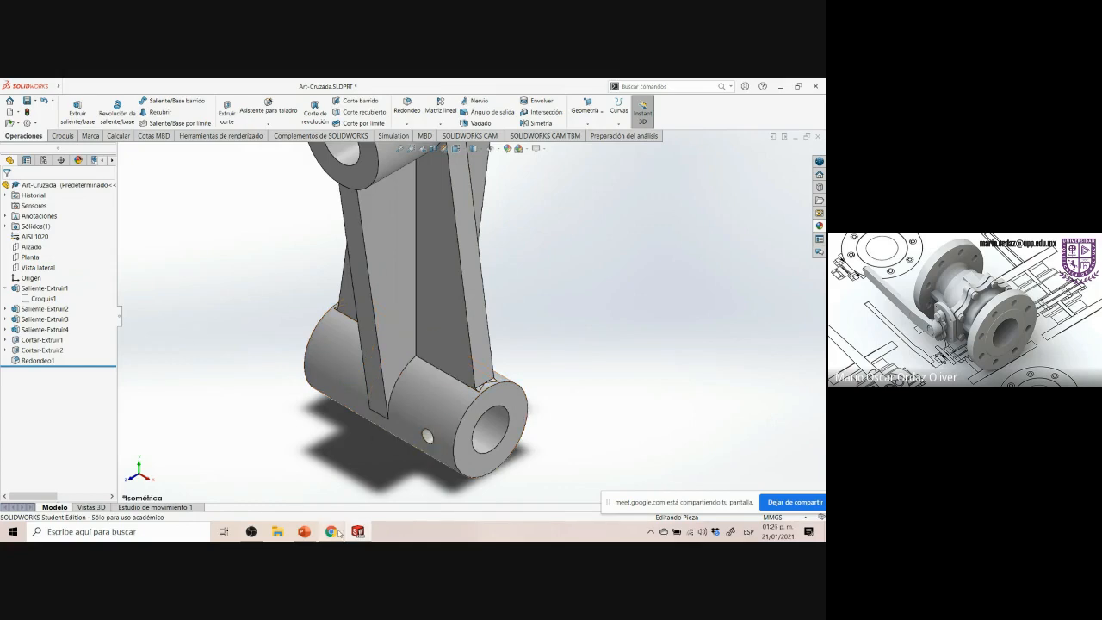
Compare the model against the Art-cruzada reference drawing and inspect the part in the isometric view
mouse_move(339, 533)
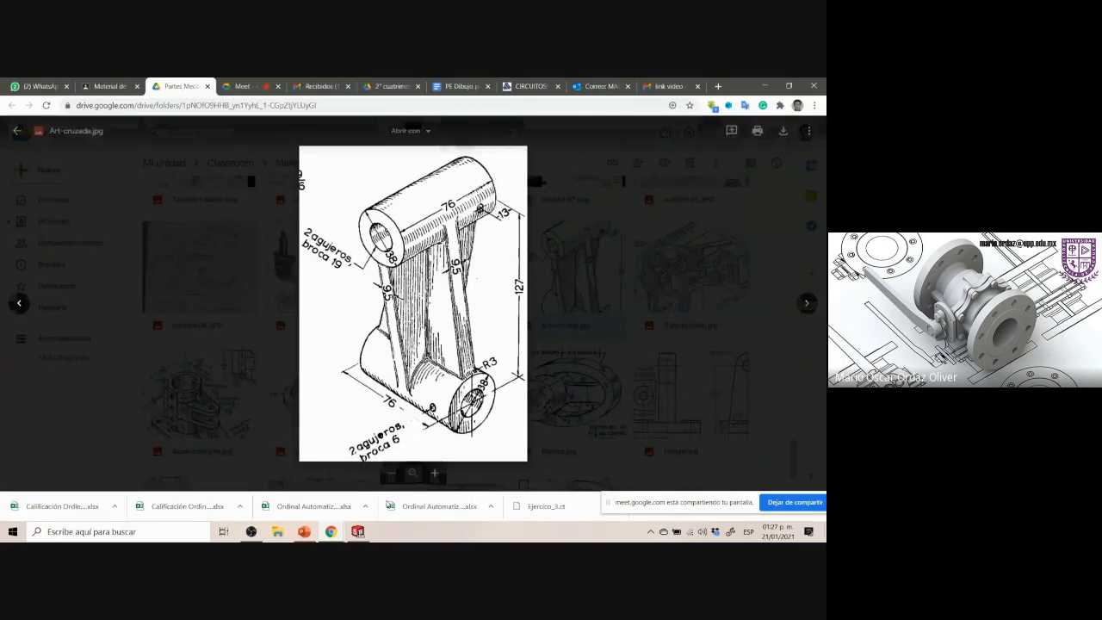
left_click(358, 531)
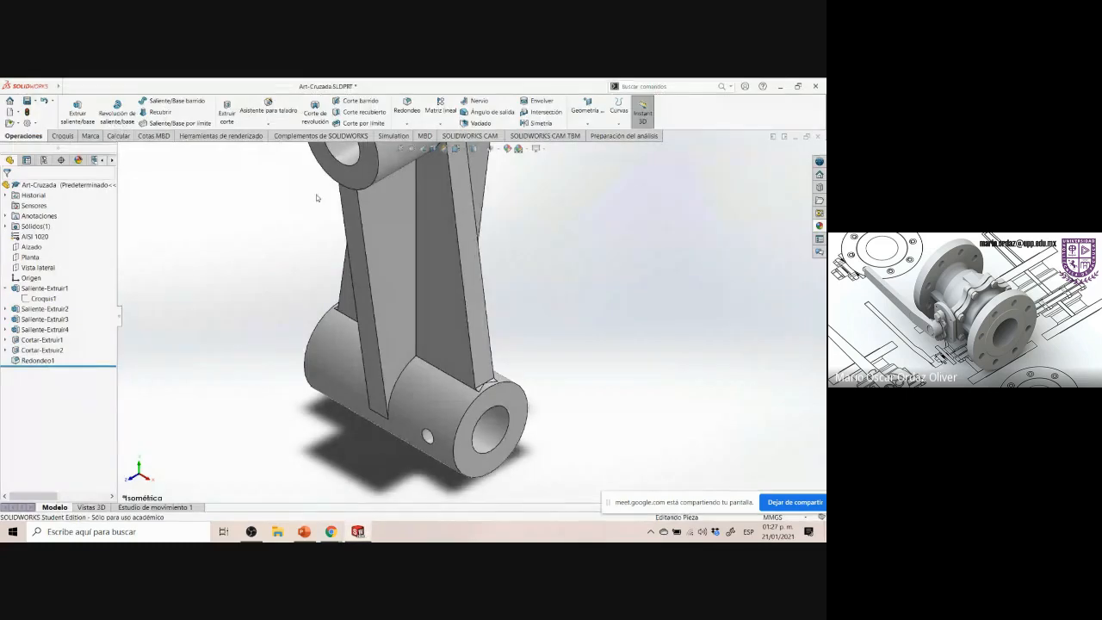
scroll(346, 201, "up", 3)
scroll(514, 211, "up", 1)
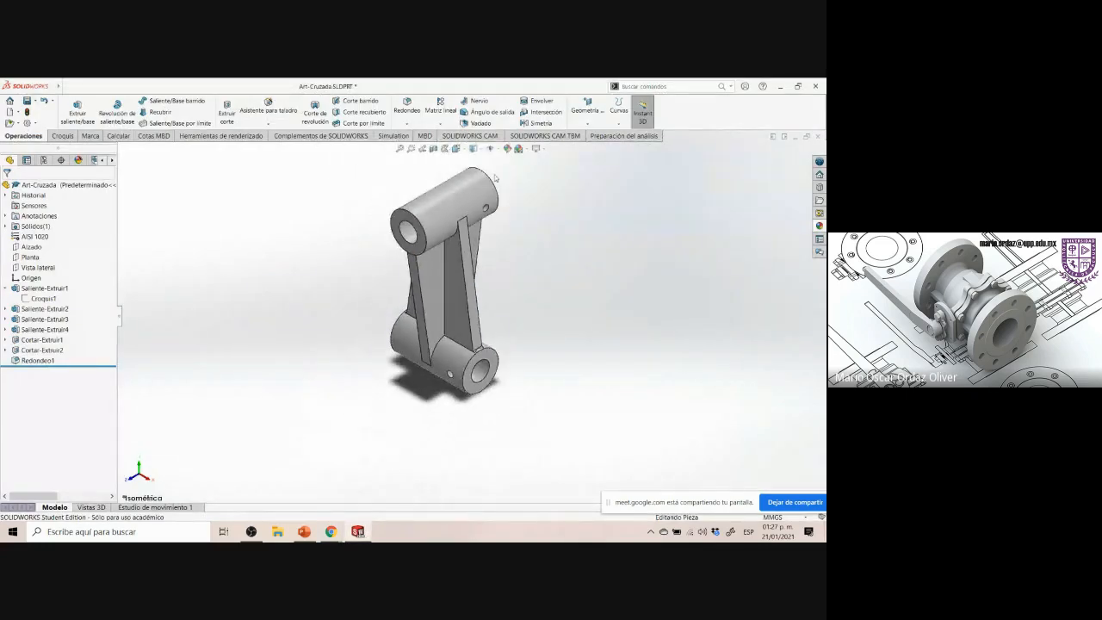
scroll(491, 174, "down", 1)
scroll(506, 219, "down", 1)
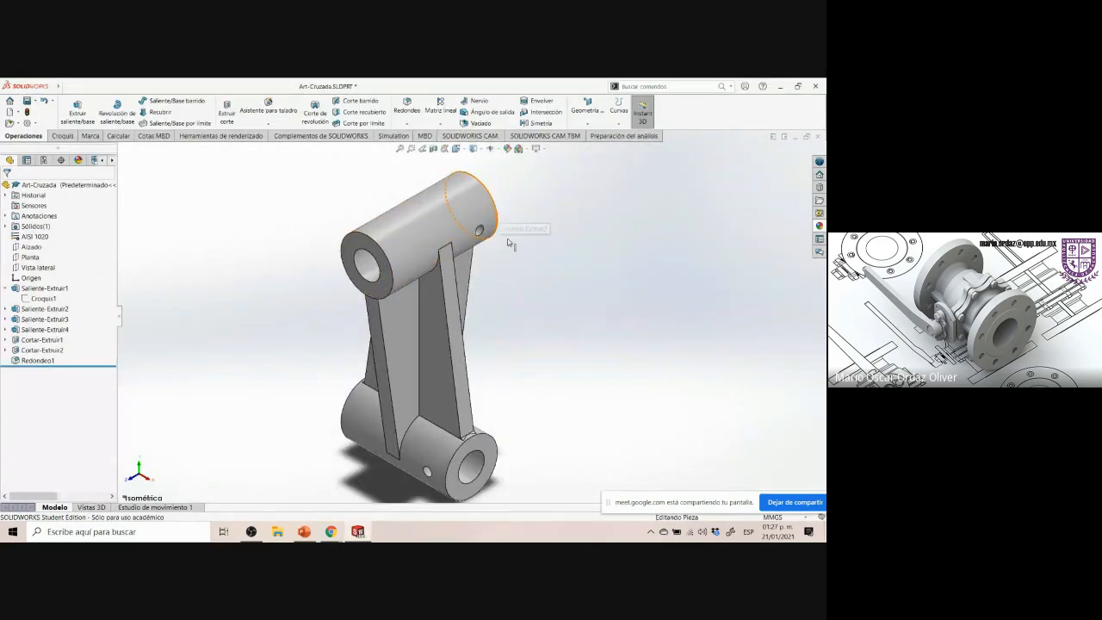
scroll(509, 243, "up", 1)
scroll(507, 360, "down", 1)
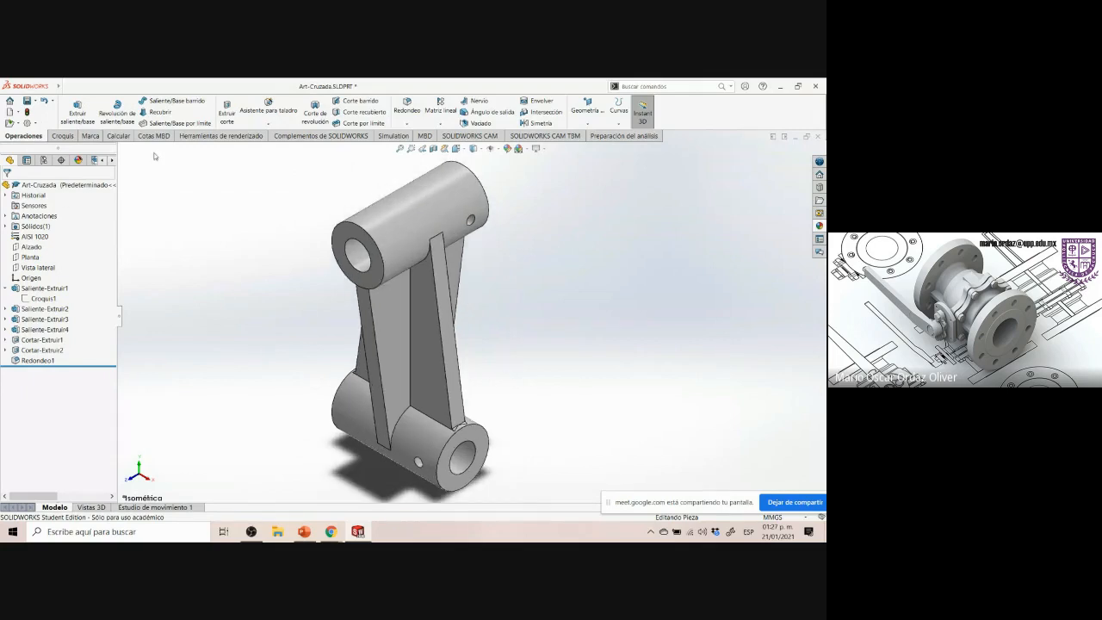
Start a final render of the part with PhotoView 360 from the rendering tools
left_click(220, 135)
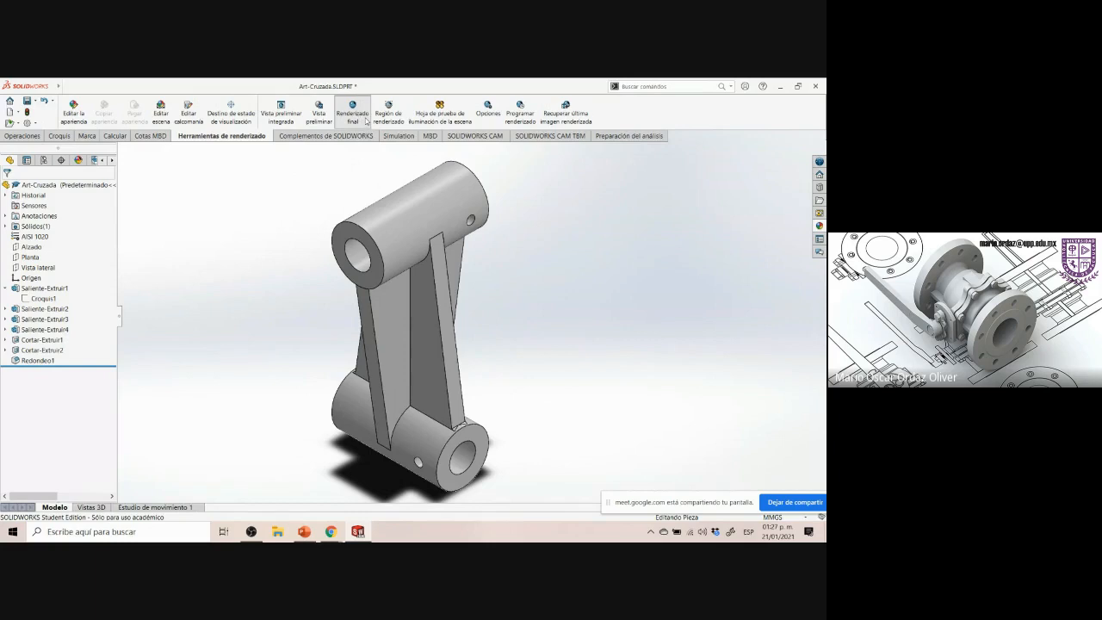
left_click(374, 123)
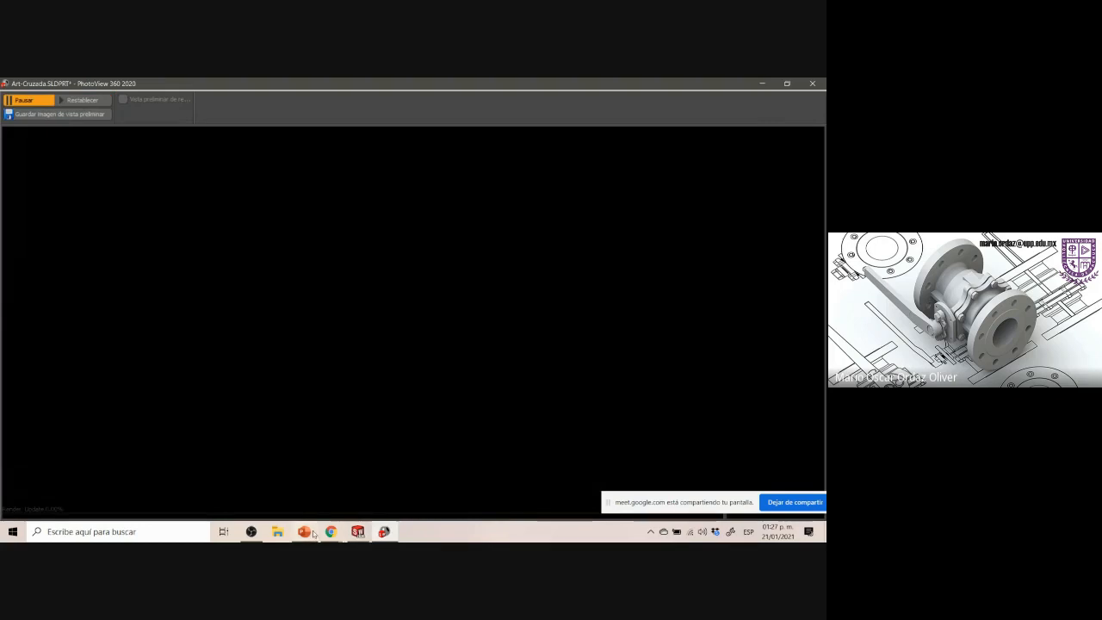
Switch to the PowerPoint presentation and add a new slide 5, deleting its placeholder boxes
left_click(311, 533)
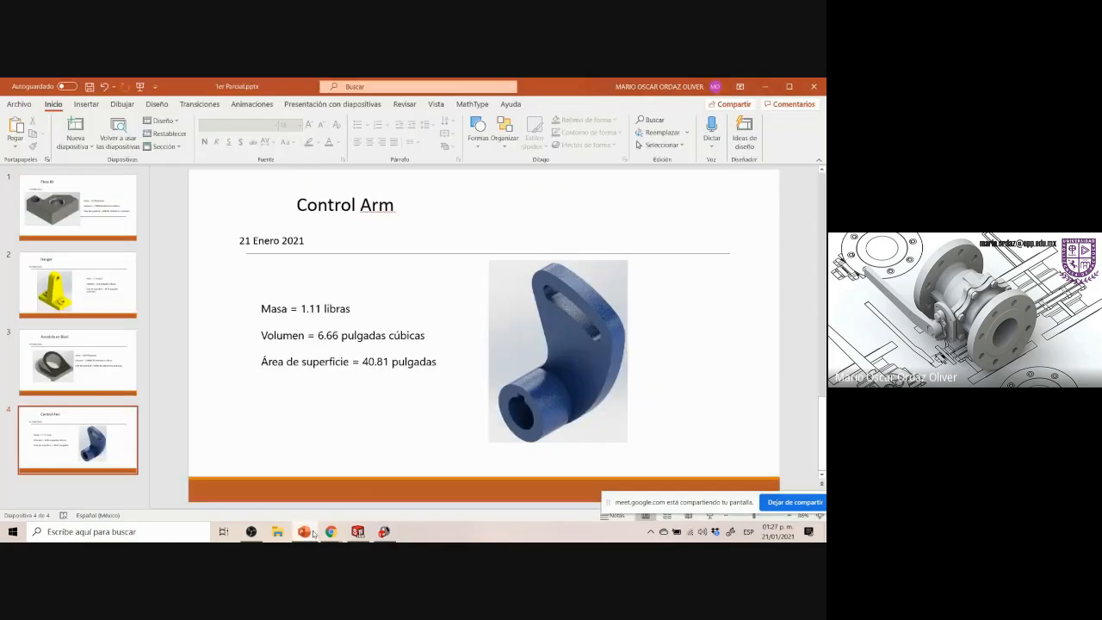
left_click(110, 490)
key("Return")
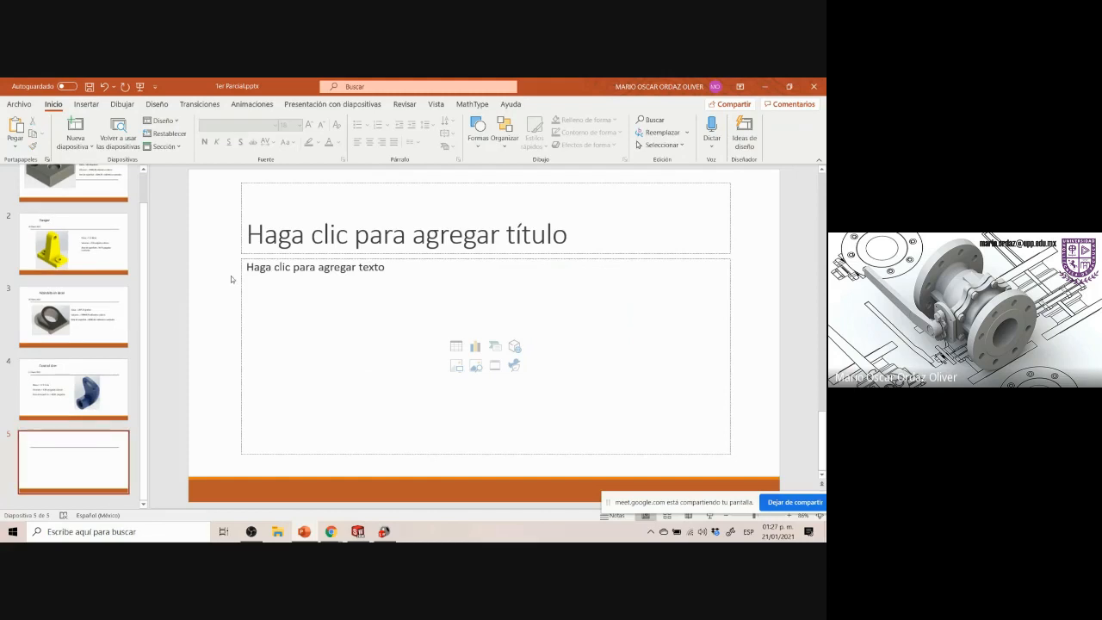
key("ctrl+a")
key("Delete")
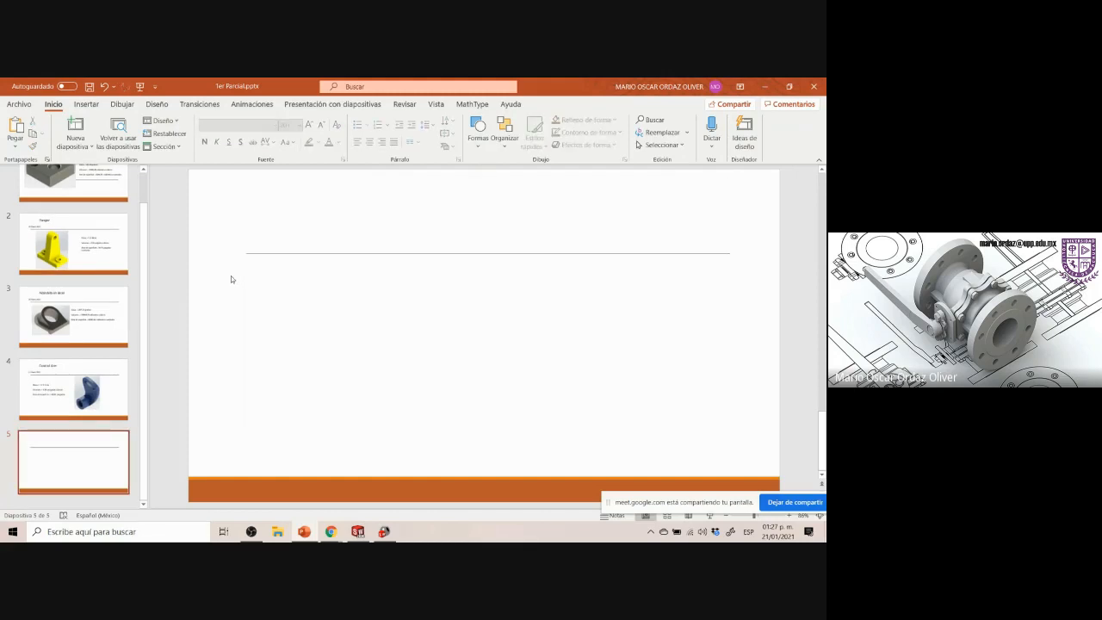
Copy the title and date boxes from slide 4 and paste them onto slide 5
left_click(72, 394)
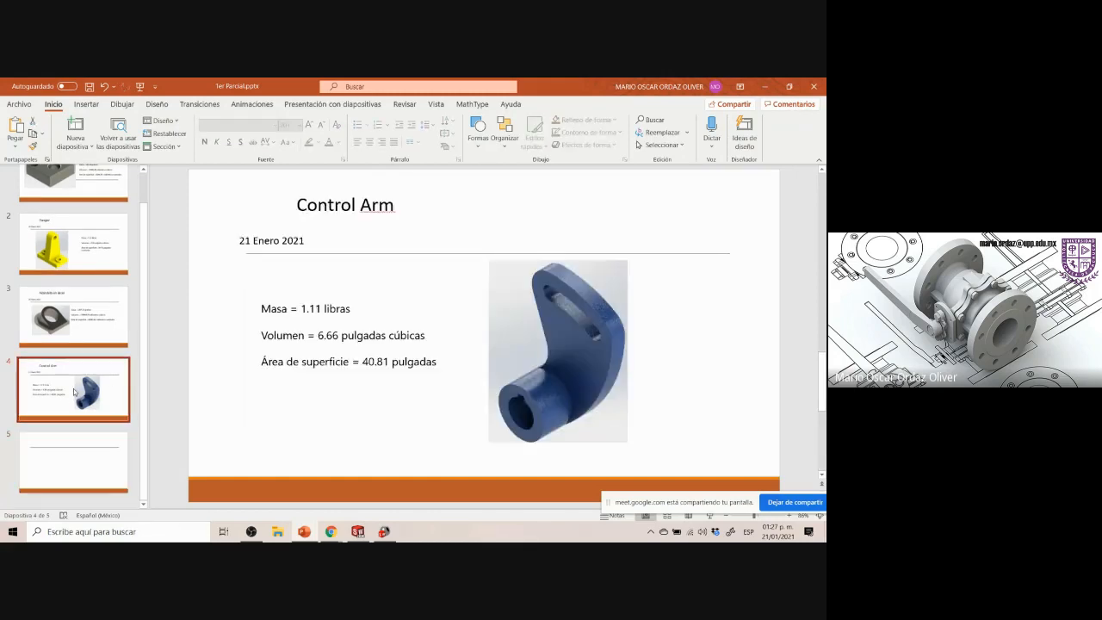
left_click(308, 214)
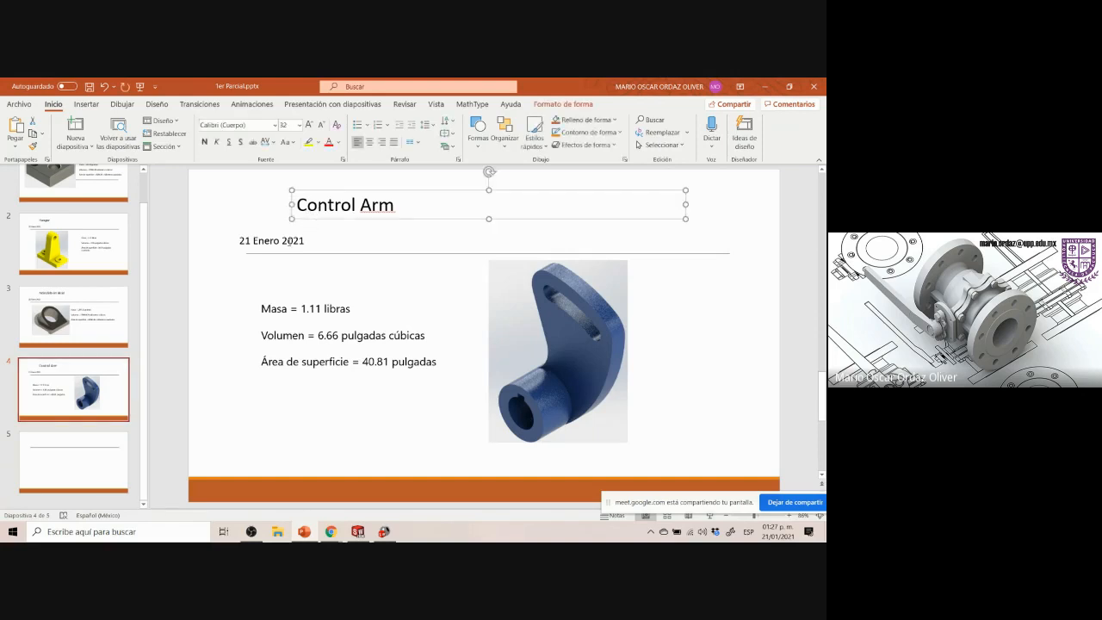
left_click(289, 241, "shift")
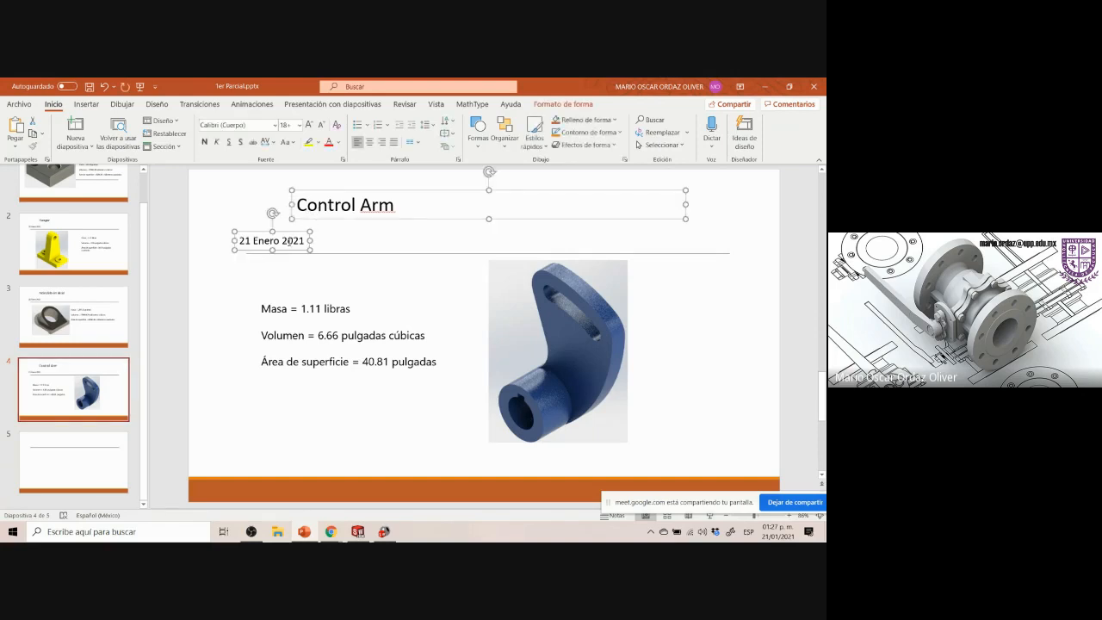
left_click(74, 462)
key("ctrl+v")
key("ctrl+v")
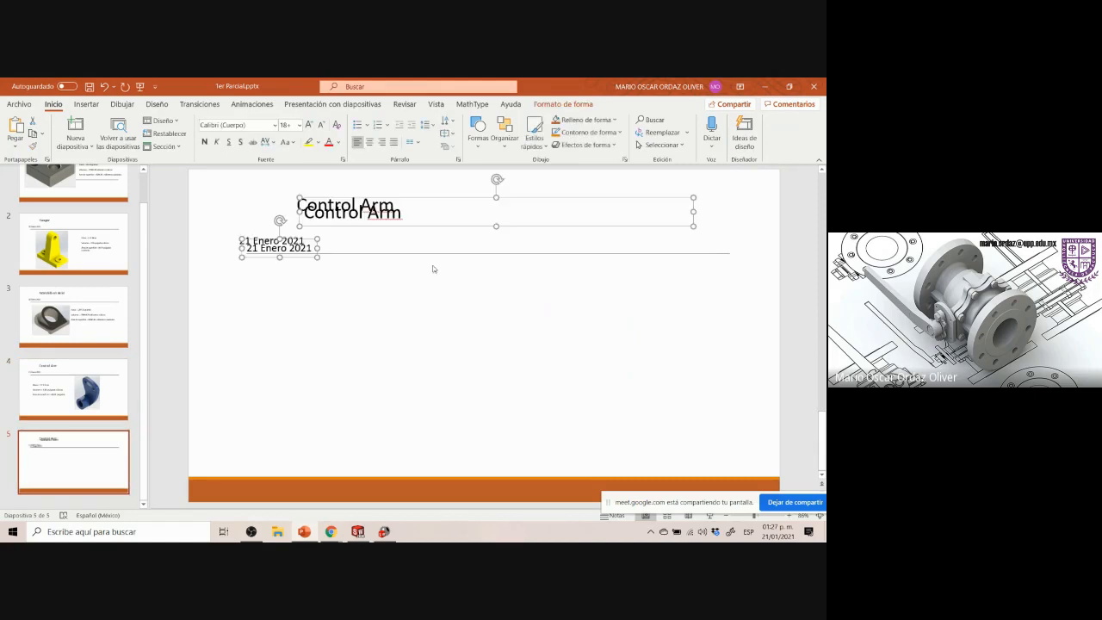
Delete the duplicate pasted title and date boxes on slide 5
left_click(434, 269)
left_click(443, 208)
key("Delete")
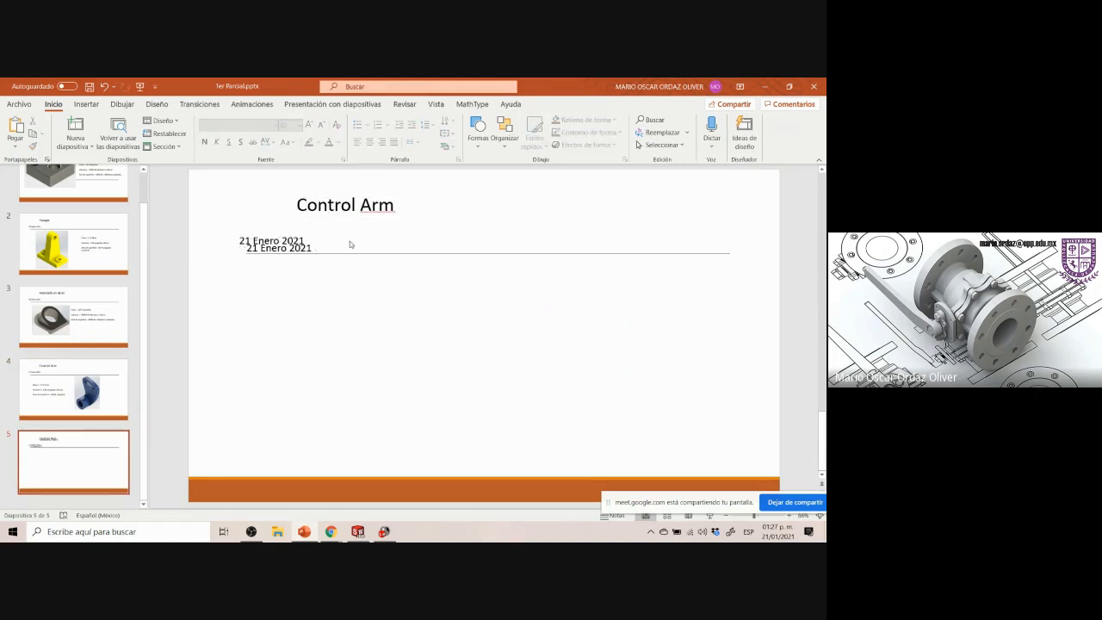
left_click(314, 248)
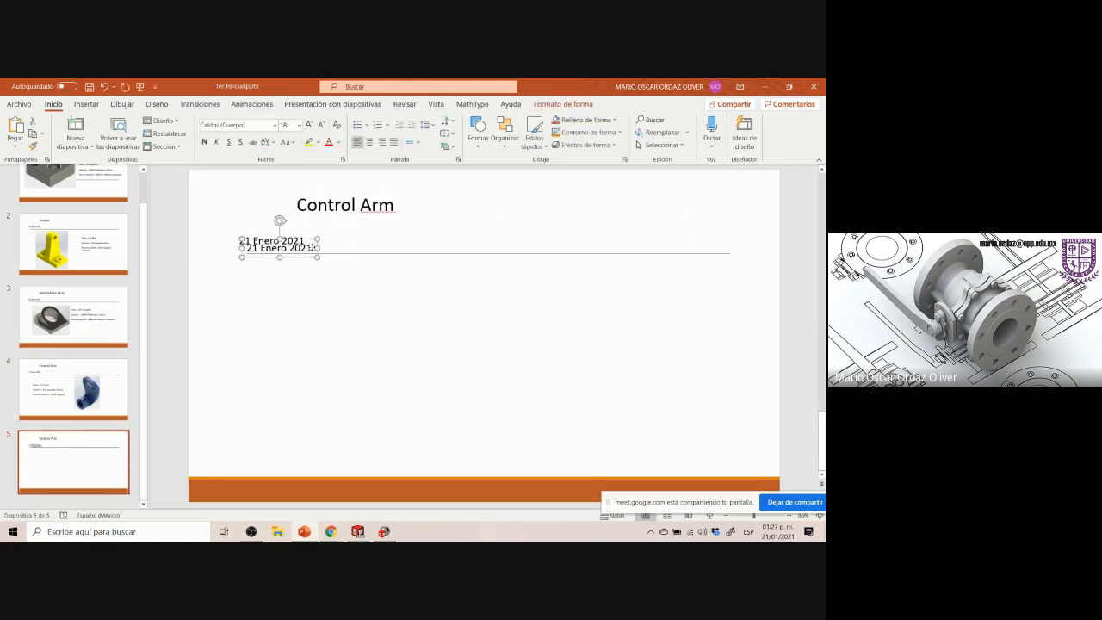
key("Delete")
left_click(327, 206)
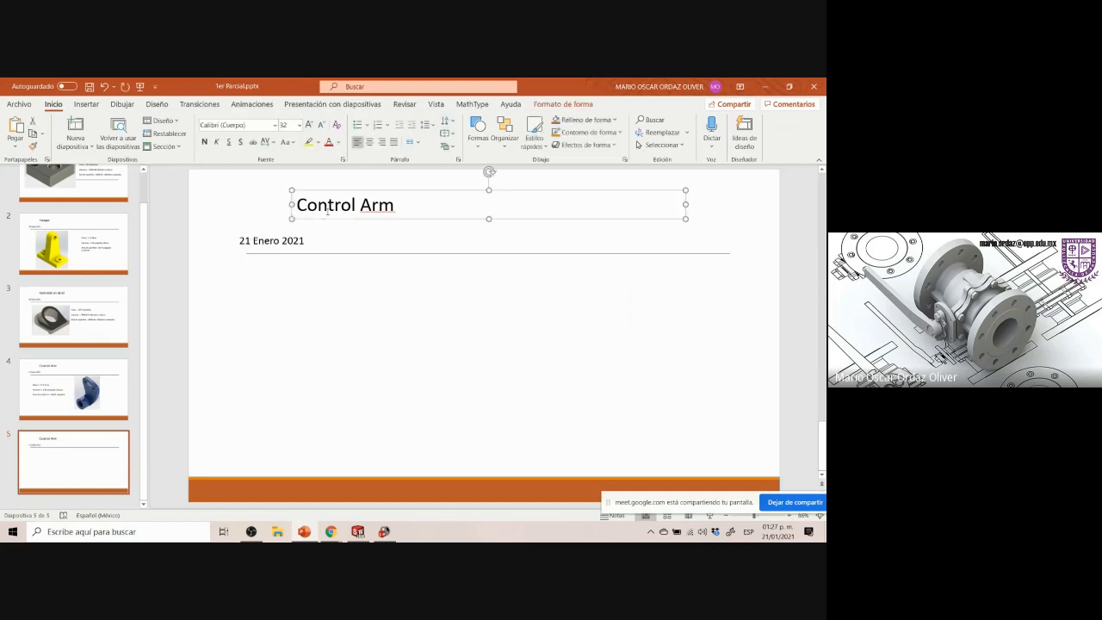
Change the slide 5 title to Articulación Cruzada
triple_click(326, 212)
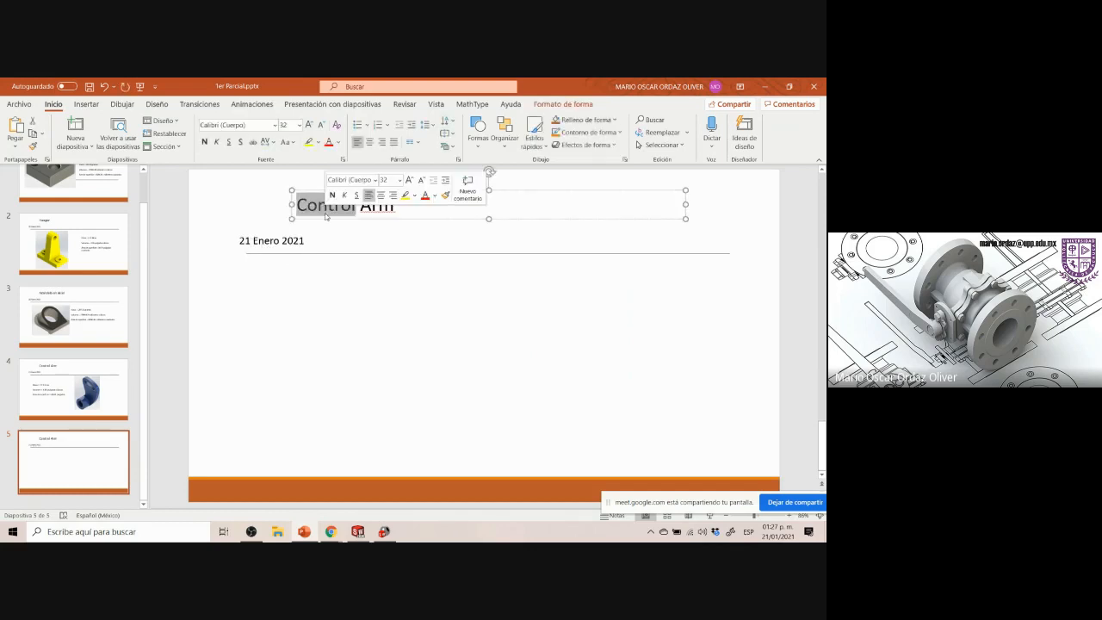
type("Arti")
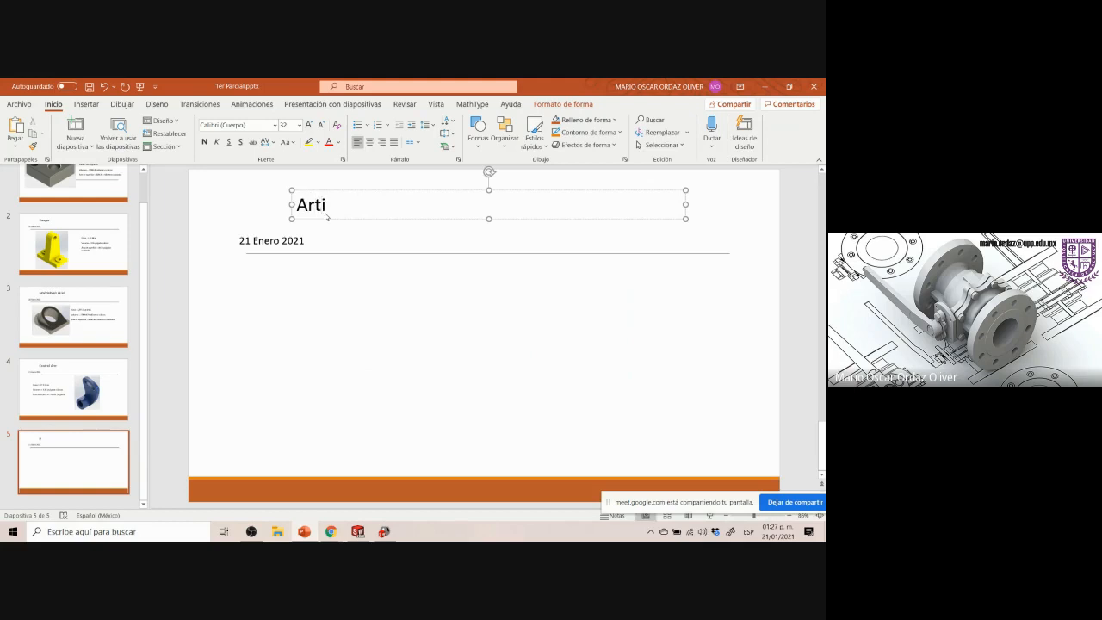
type("culación Cruzada")
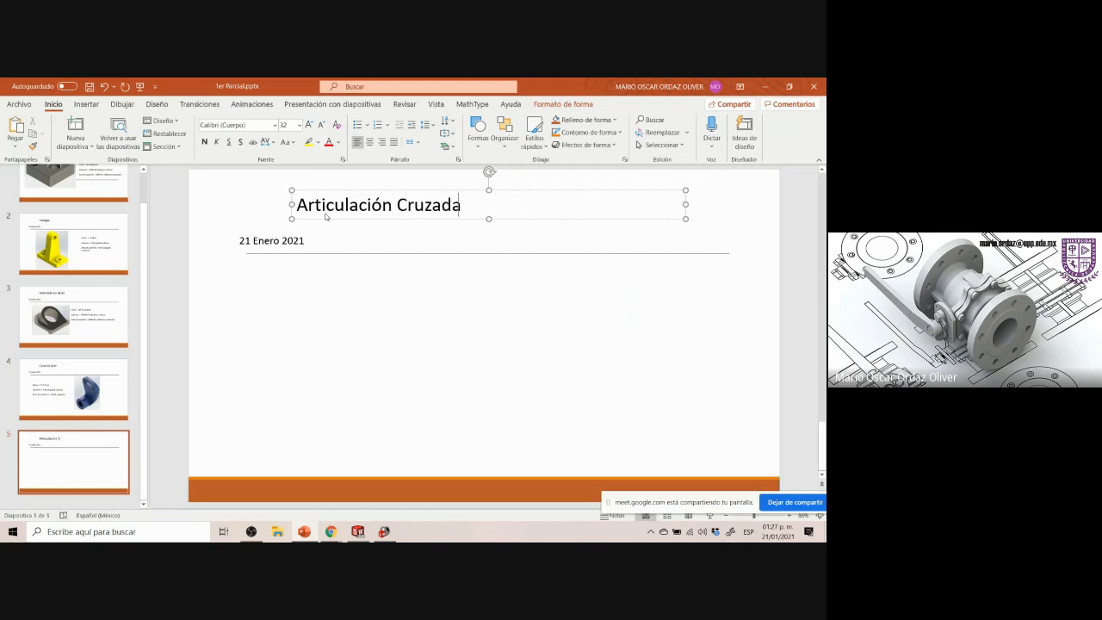
left_click(374, 340)
left_click(384, 532)
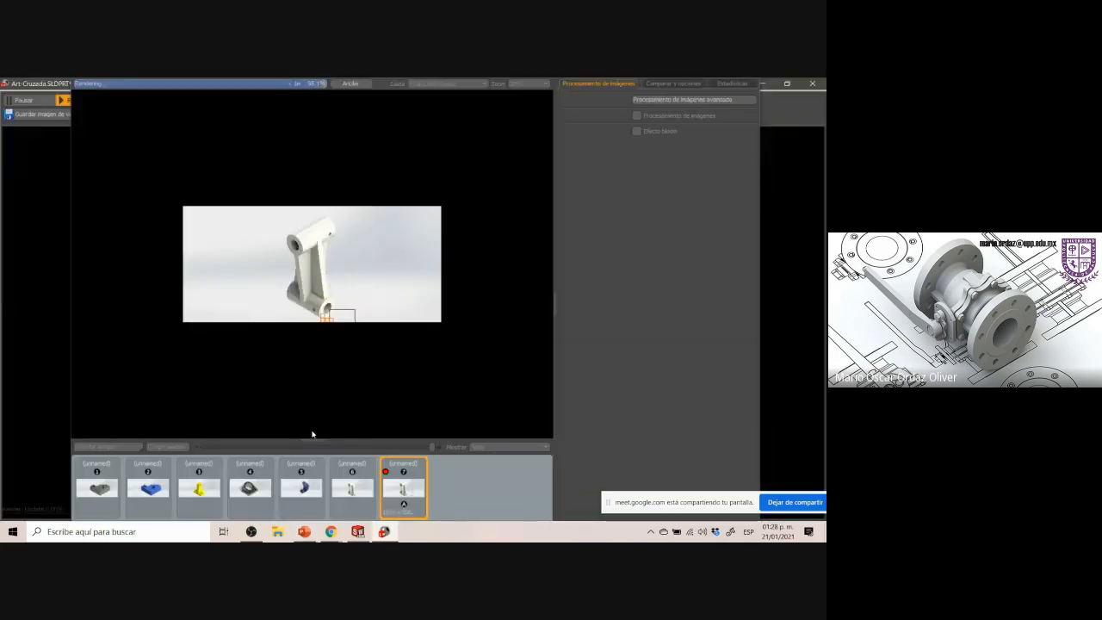
mouse_move(385, 532)
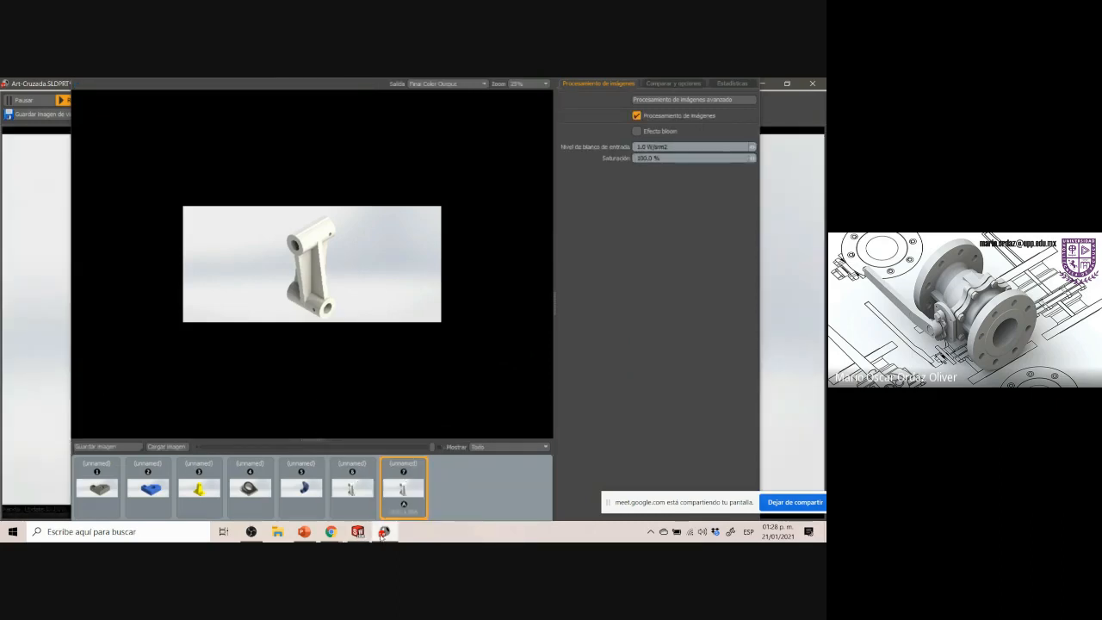
left_click(357, 532)
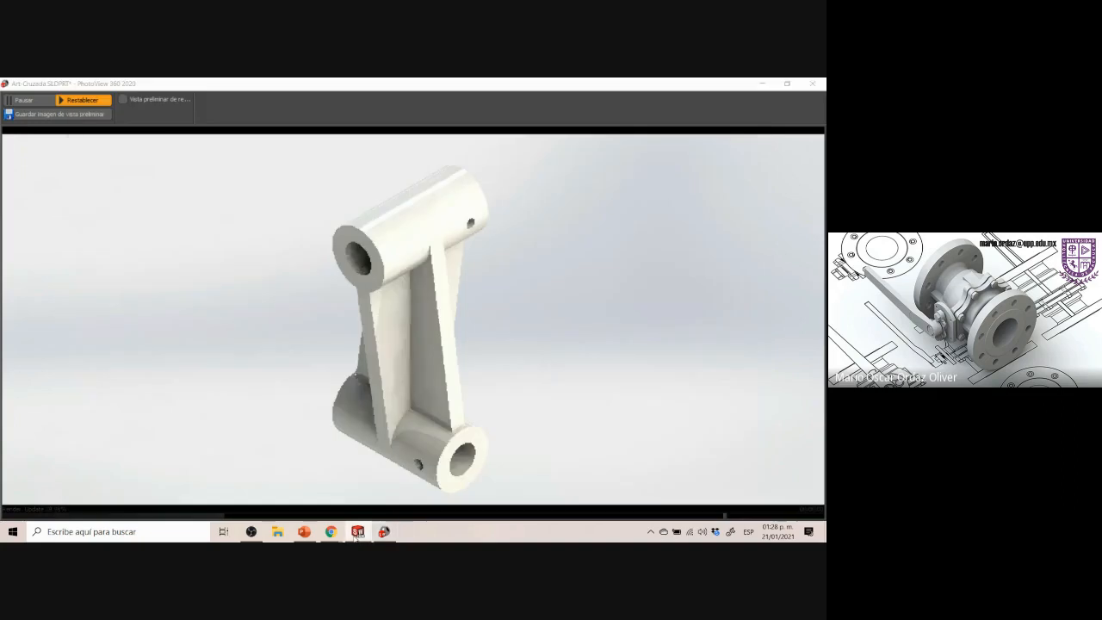
left_click(358, 532)
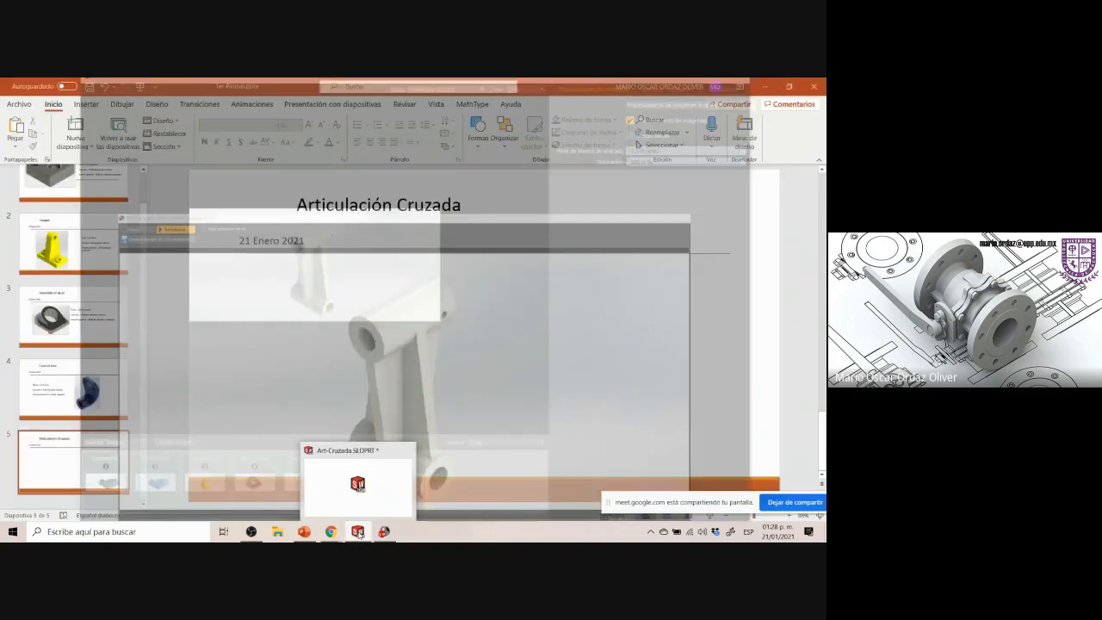
left_click(357, 532)
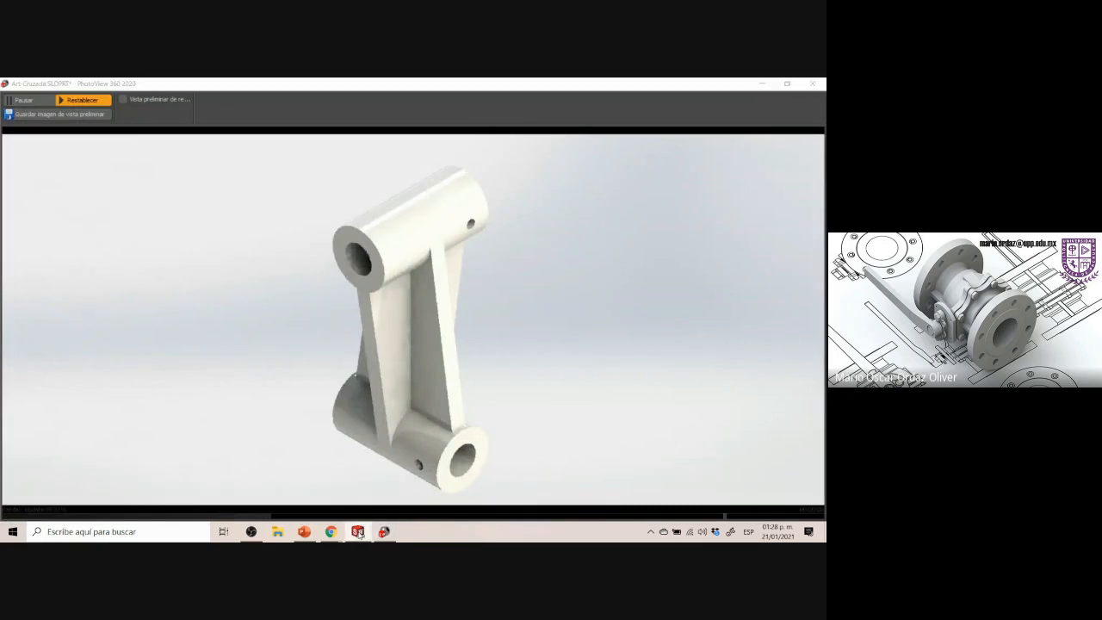
left_click(384, 532)
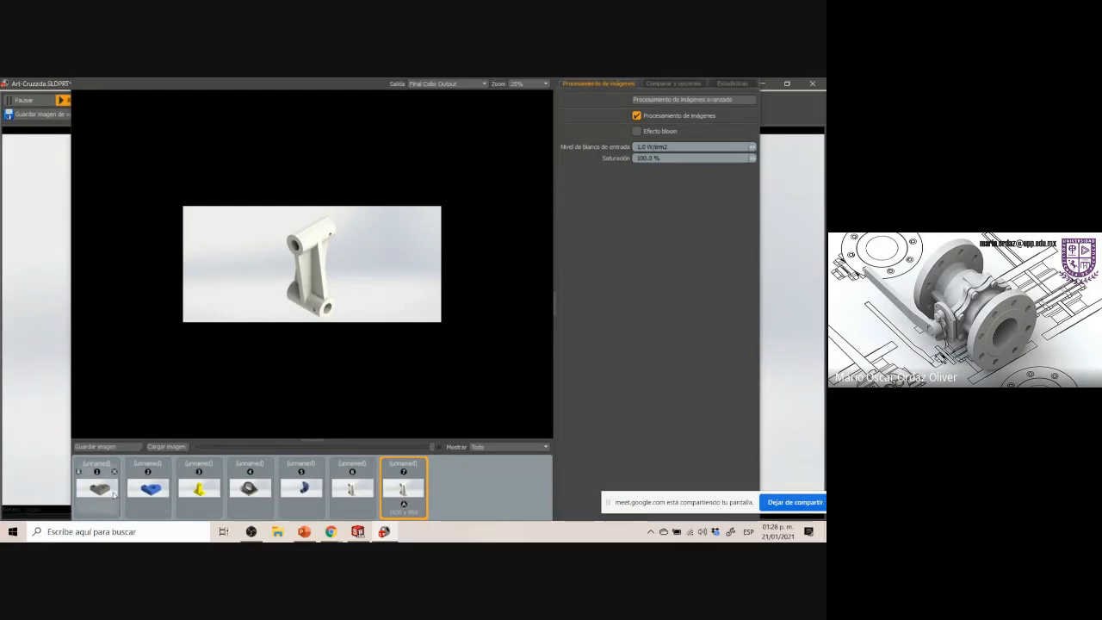
Save the final rendered image as Art-Cruzada in PNG format, then close the render window
left_click(125, 451)
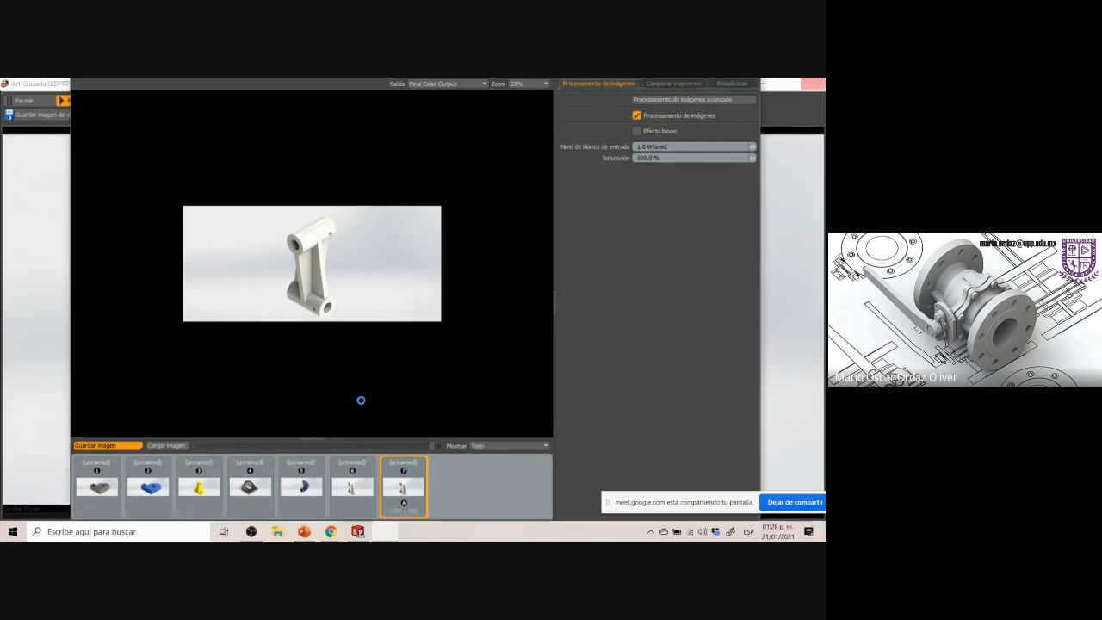
double_click(404, 509)
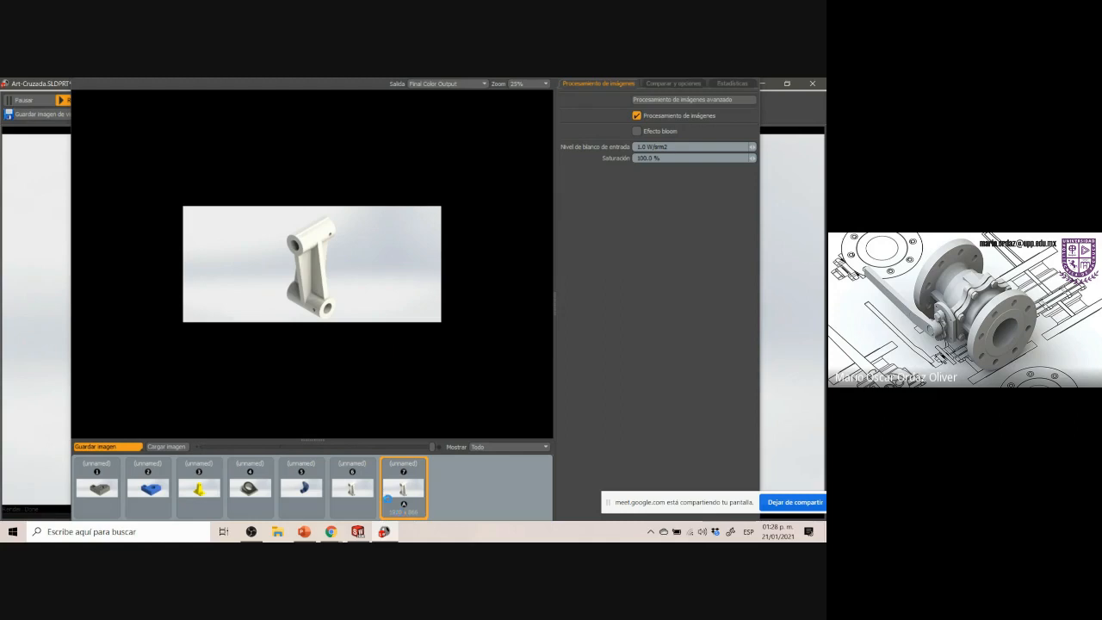
left_click(386, 533)
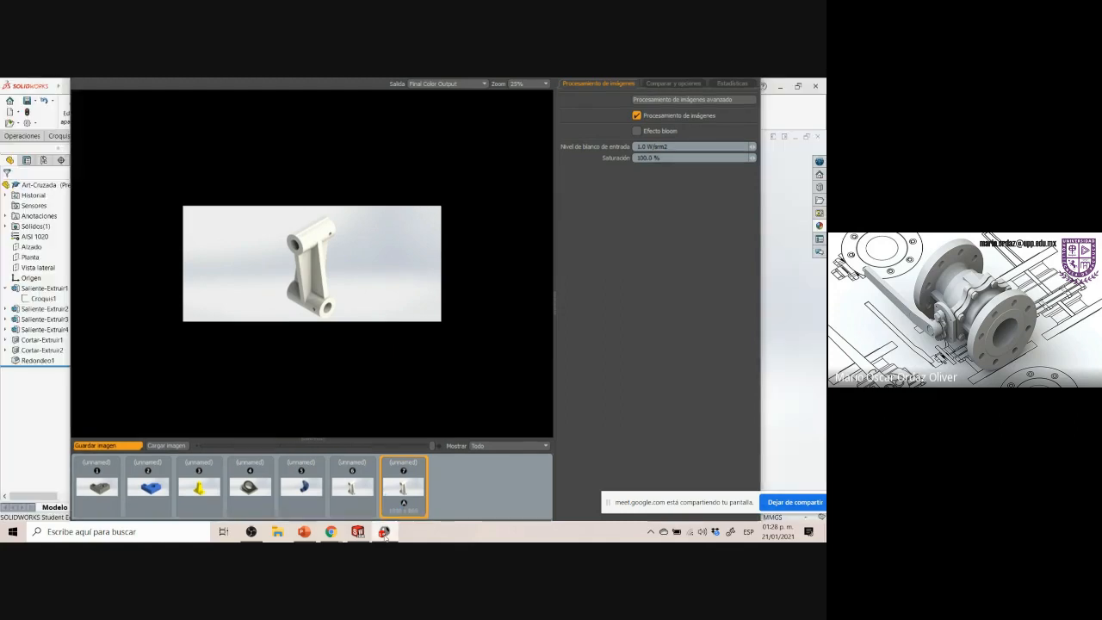
left_click(370, 535)
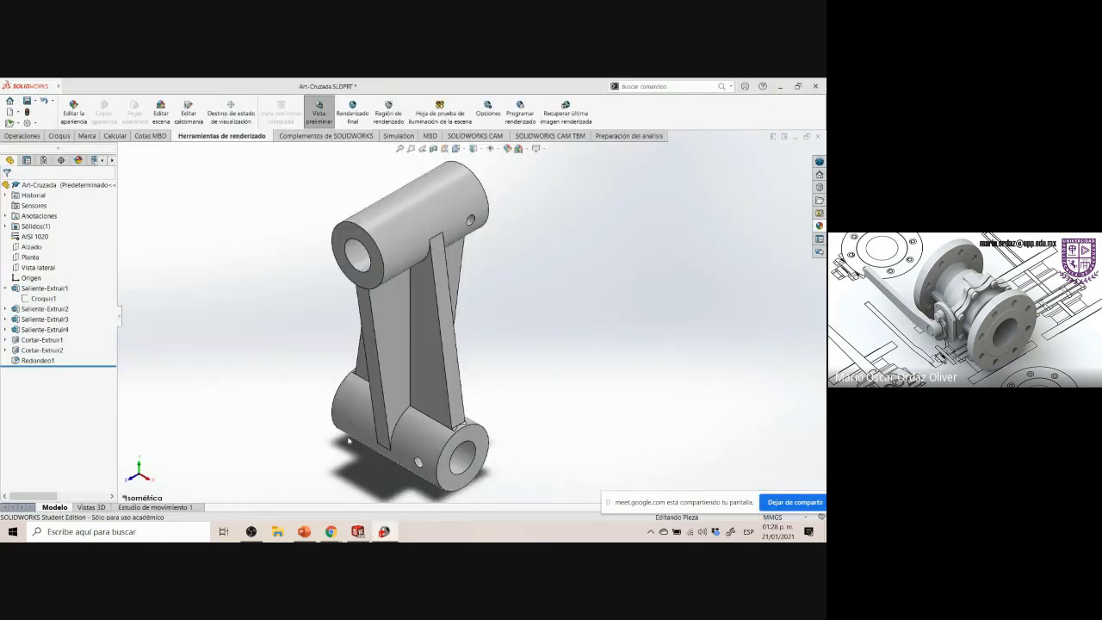
left_click(384, 532)
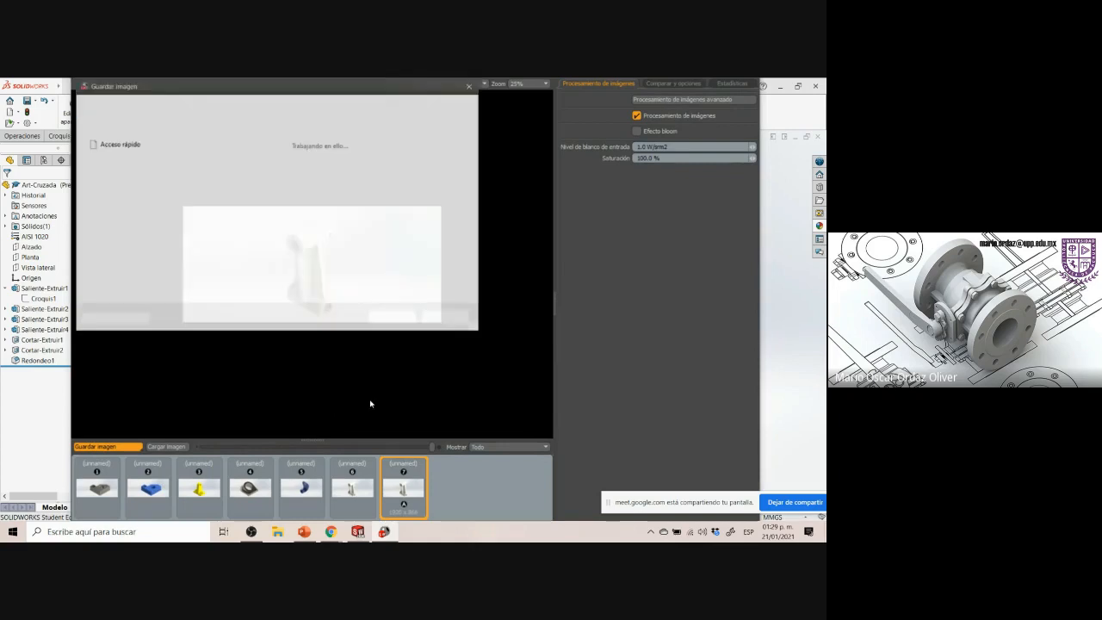
left_click(208, 283)
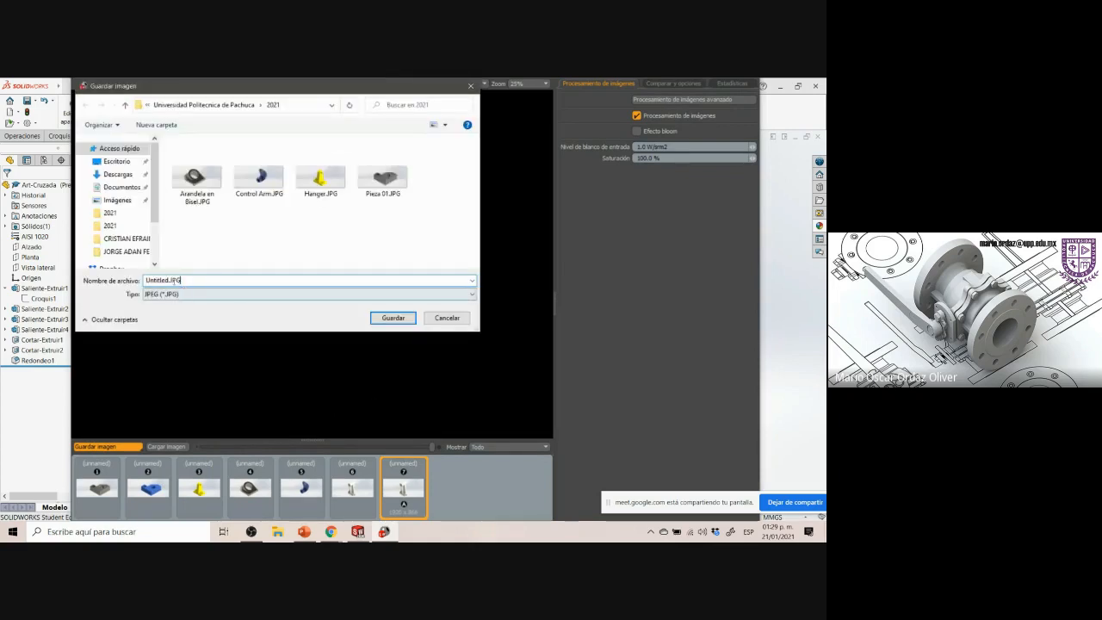
left_click_drag(170, 280, 145, 280)
key("BackSpace")
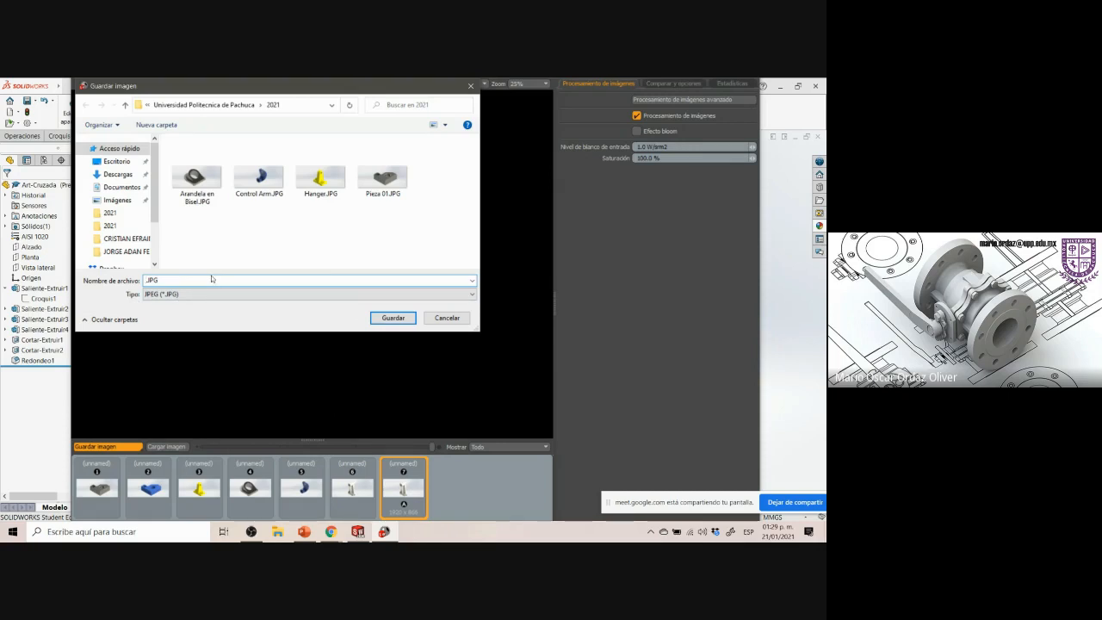
type("Art-Cruzada")
left_click(207, 295)
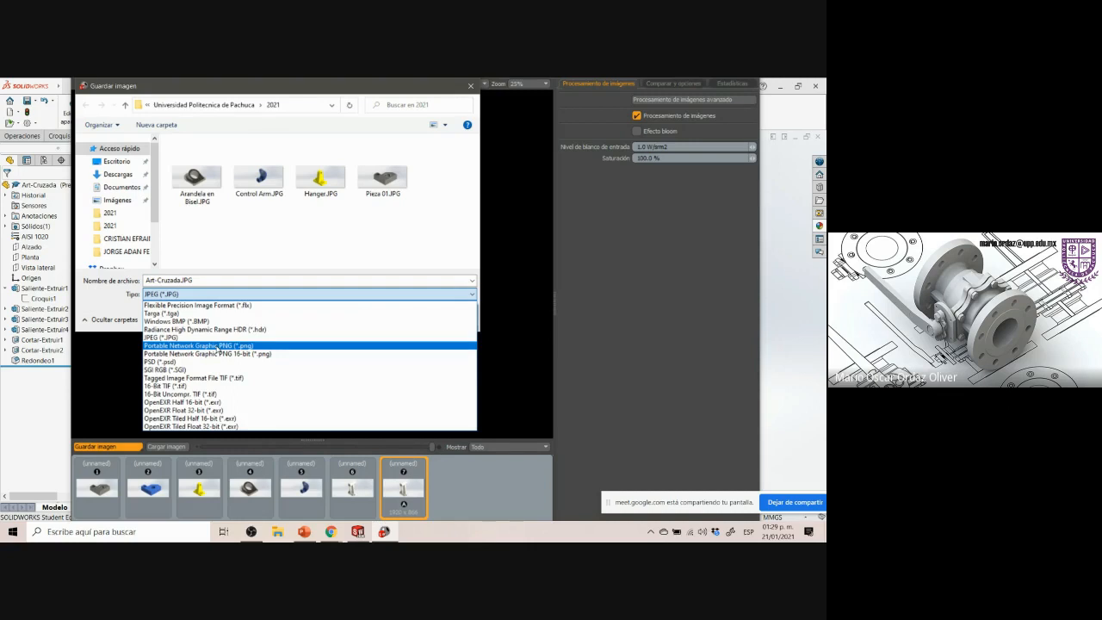
left_click(217, 345)
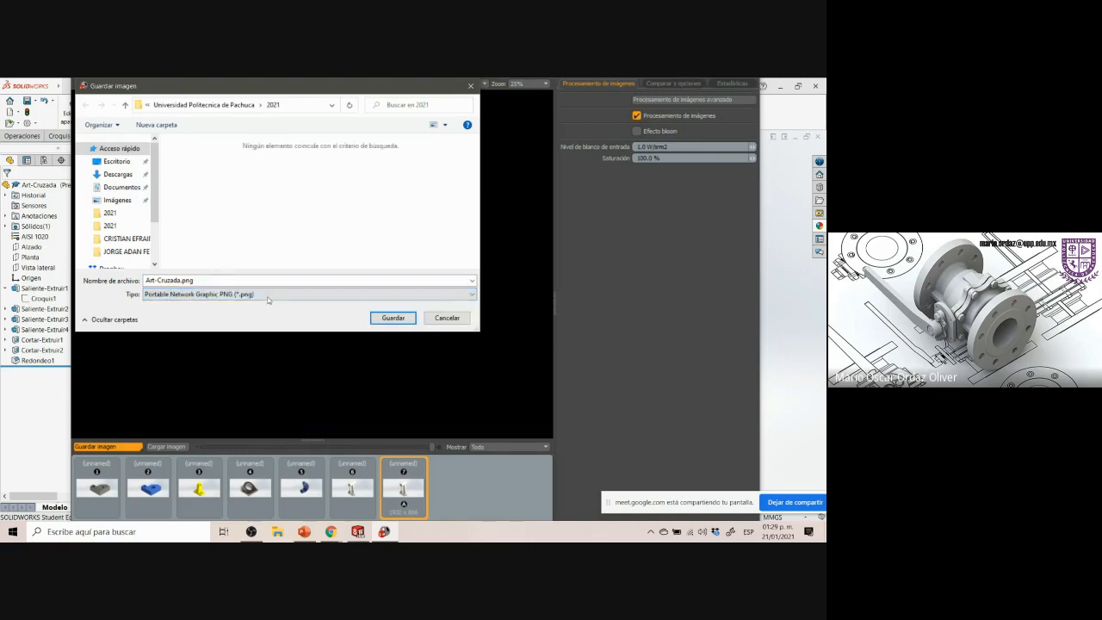
left_click(392, 318)
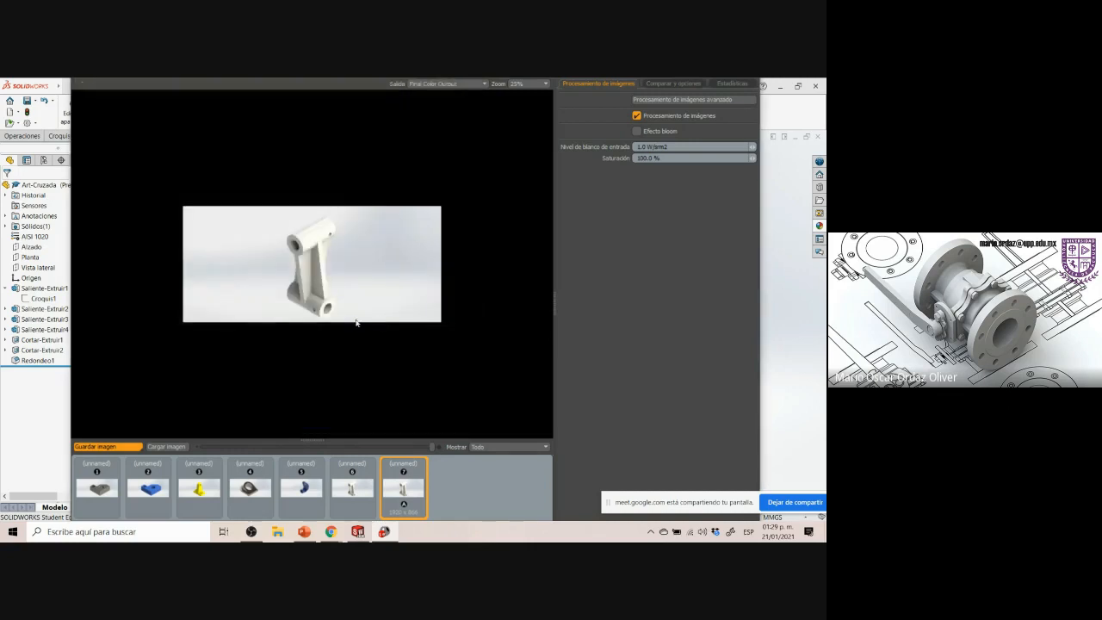
right_click(387, 532)
left_click(375, 514)
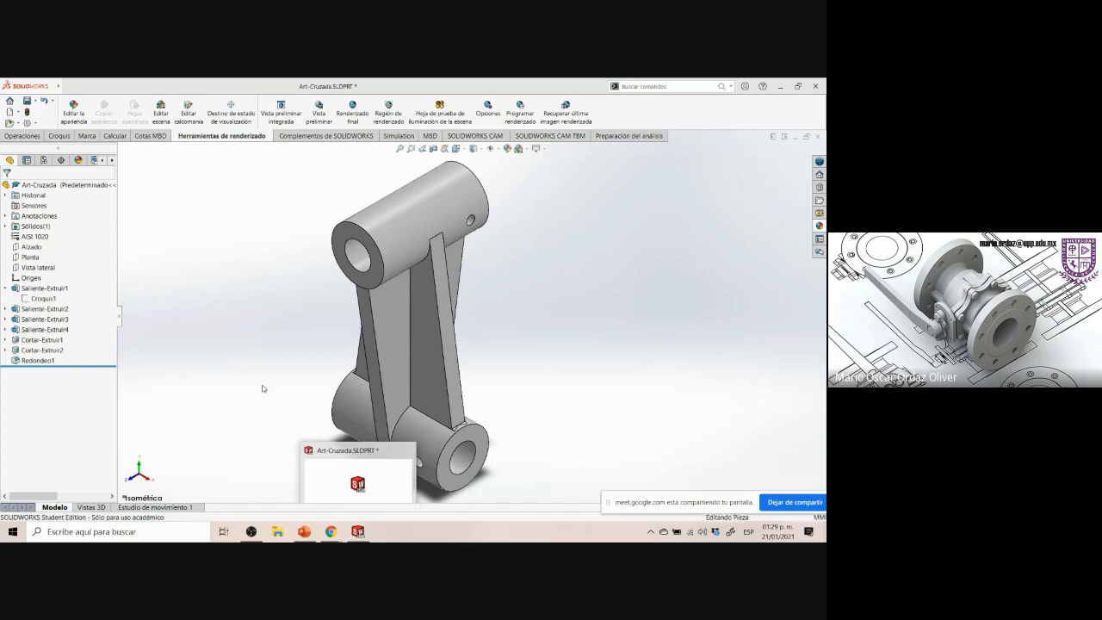
Open the part's Physical Properties and copy the mass, volume and surface area lines
left_click(104, 136)
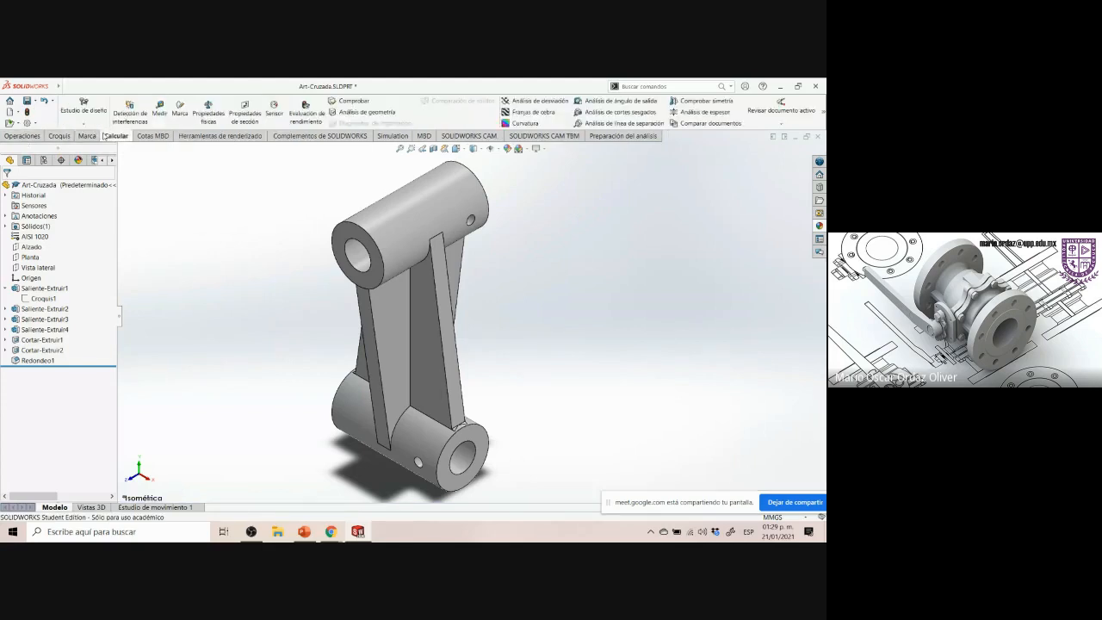
left_click(208, 112)
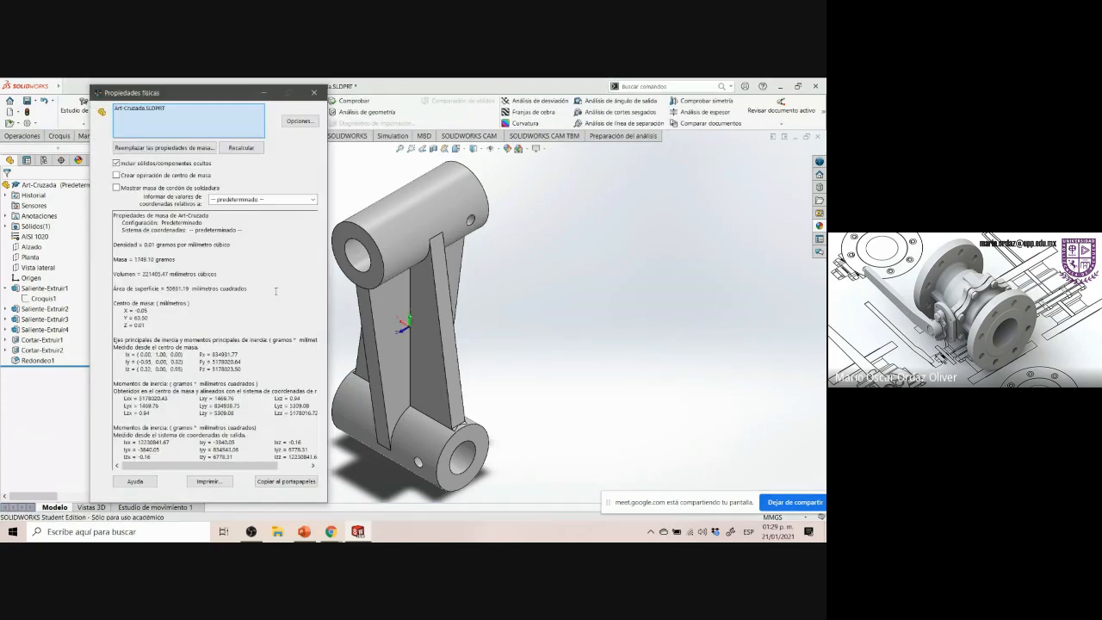
left_click_drag(256, 288, 114, 259)
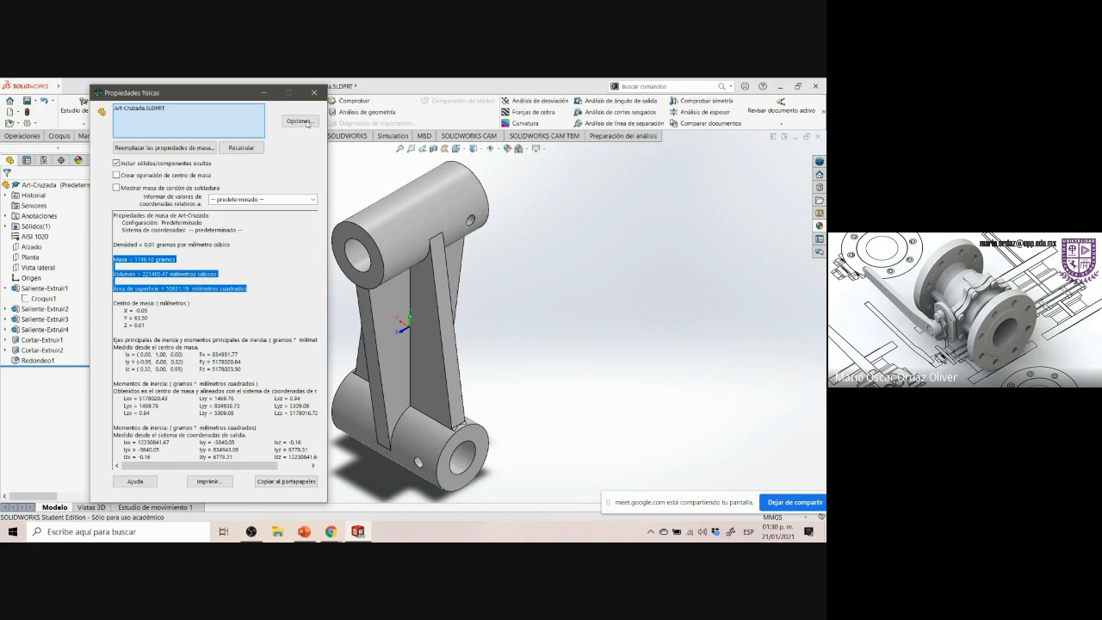
left_click(313, 93)
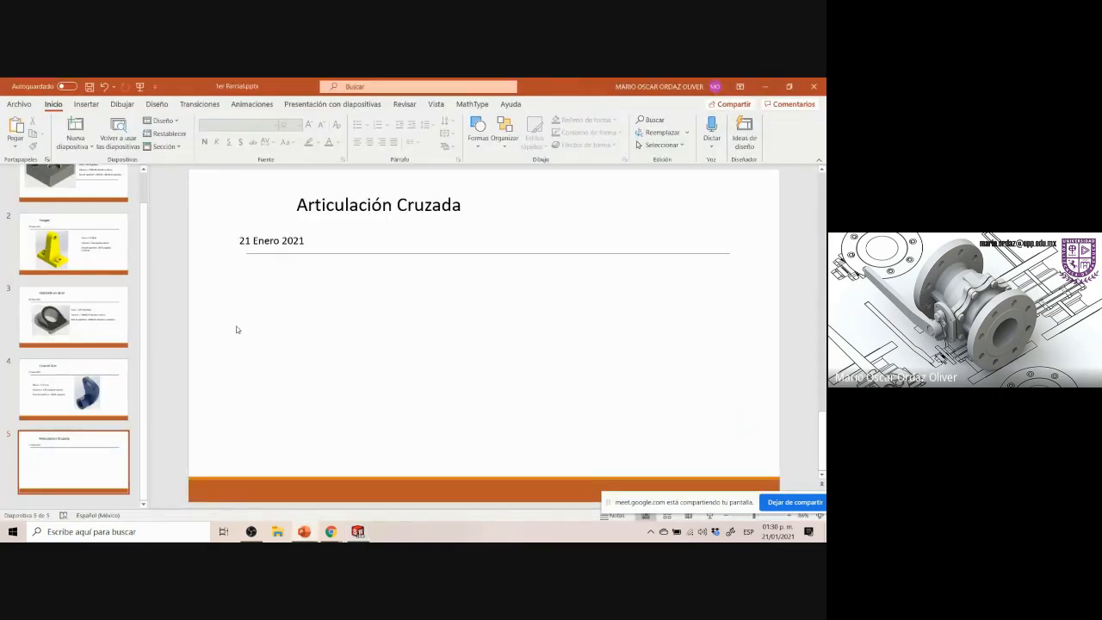
Paste the mass, volume and surface area onto slide 5 and delete the duplicated pasted lines
type("Masa = 1749.10 gramos  Volumen = 221405.47 milímetros cúbicos  Área de superficie = 50631.19  milímetros cuadradosMasa = 1749.10 gramos  Volumen = 221405.47 milímetros cúbicos  Área de superficie = 50631.19  milímetros cuadrados")
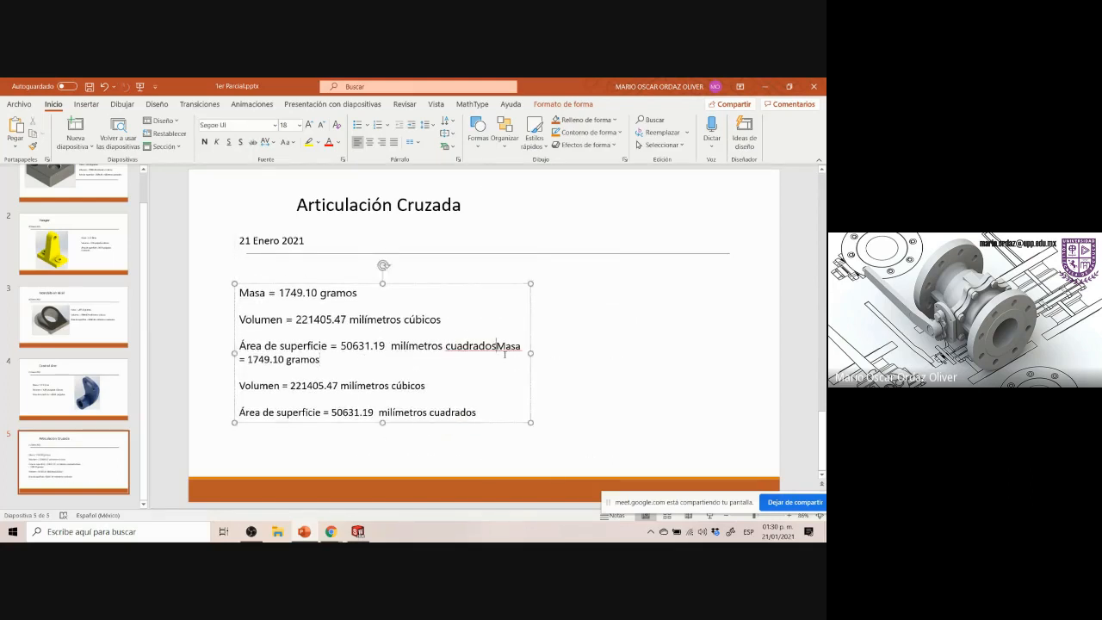
left_click_drag(445, 345, 477, 413)
key("BackSpace")
left_click(468, 403)
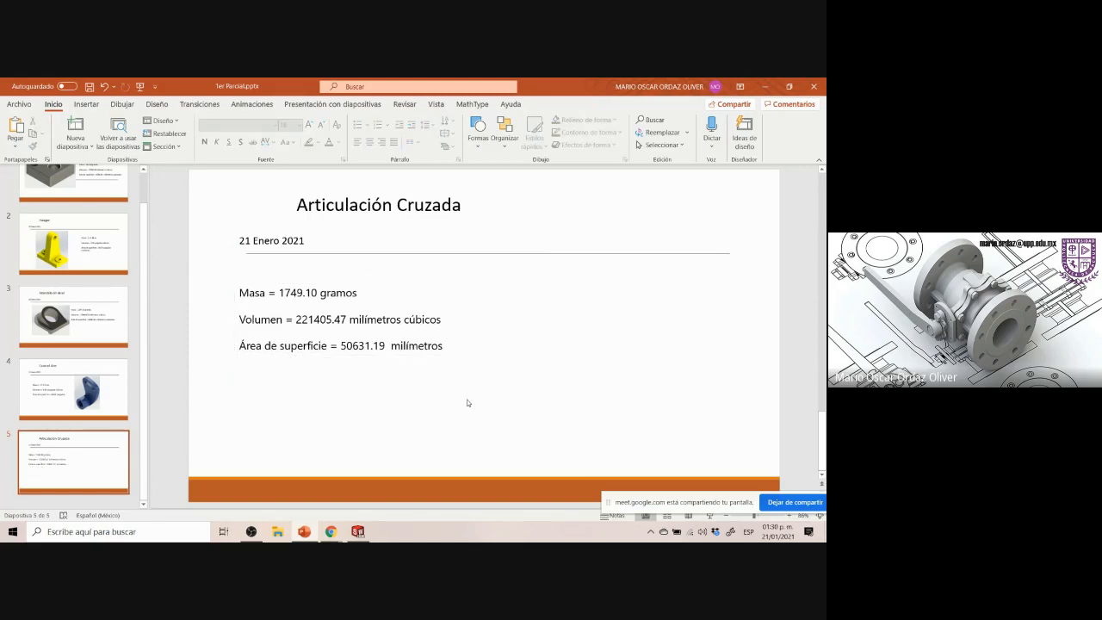
Move the properties text box slightly down and to the left on slide 5
left_click(441, 344)
left_click_drag(327, 287, 307, 297)
left_click(433, 283)
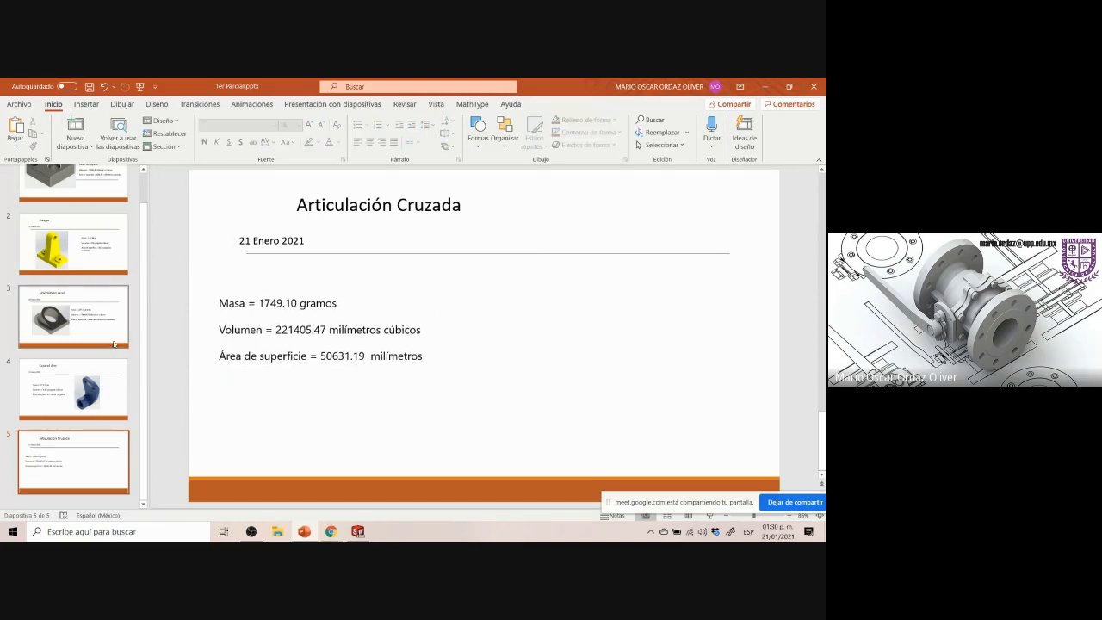
scroll(108, 259, "up", 2)
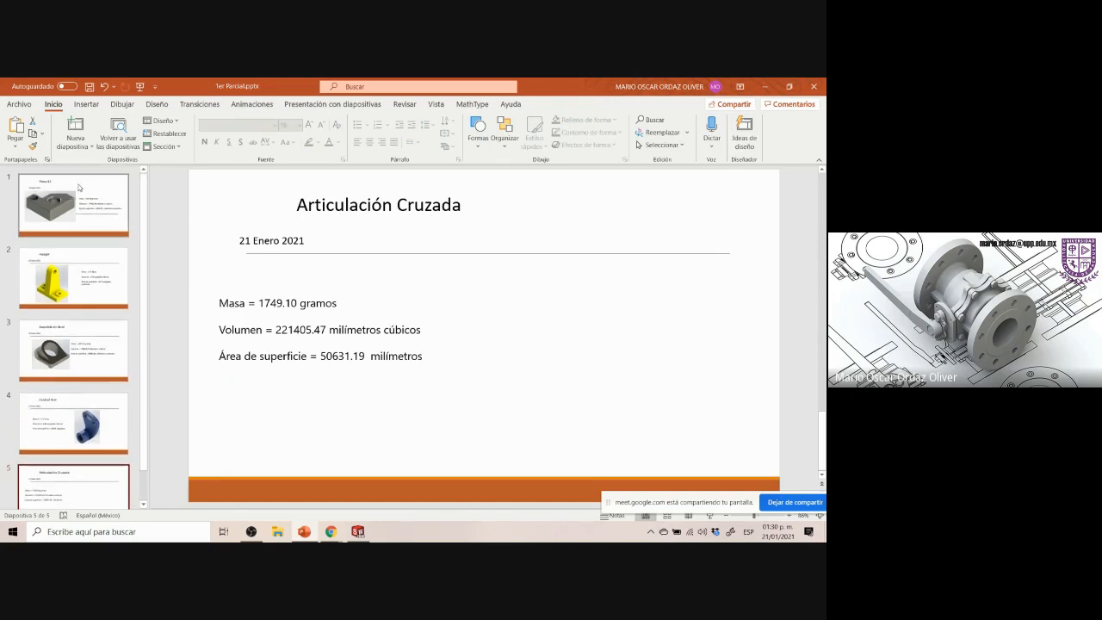